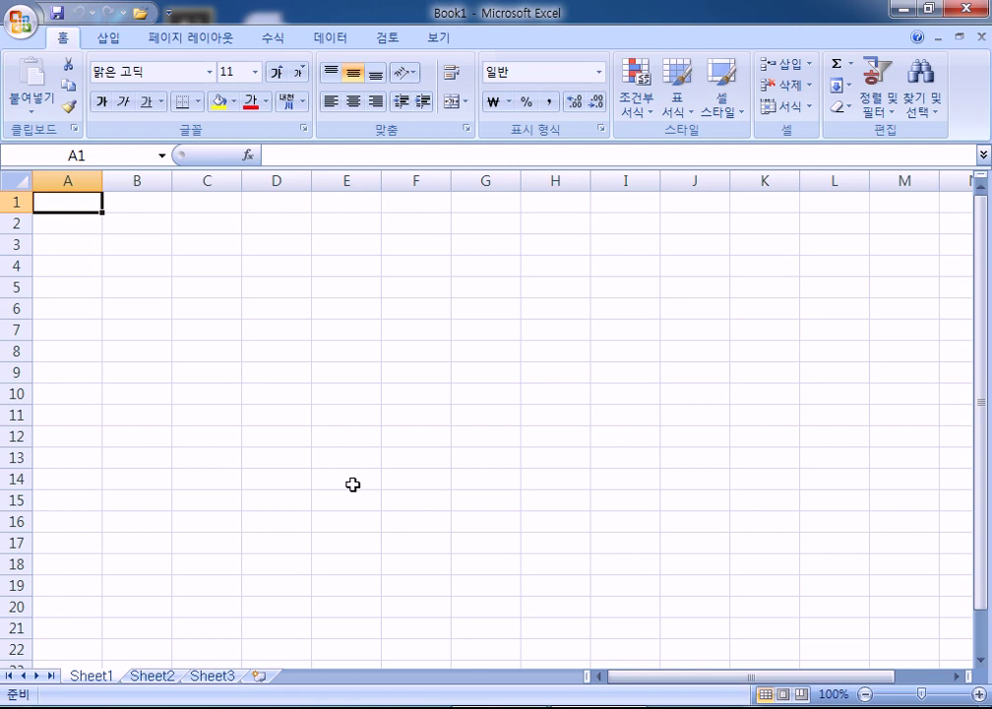
# Open Notepad and enlarge the font used for its text.
pyautogui.press('super')
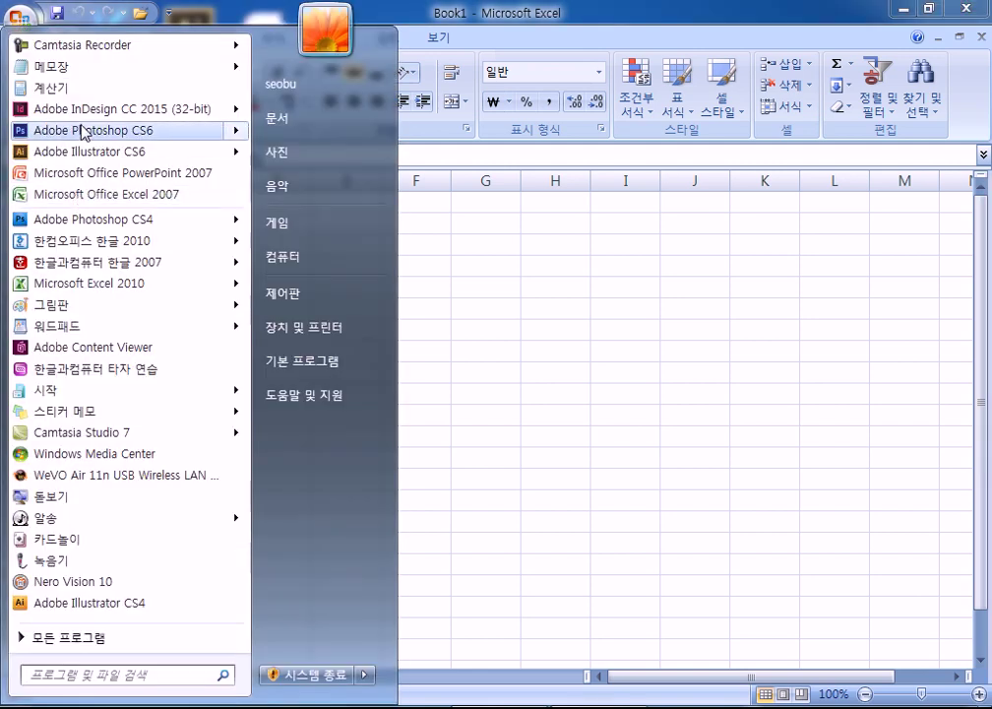
pyautogui.click(80, 70)
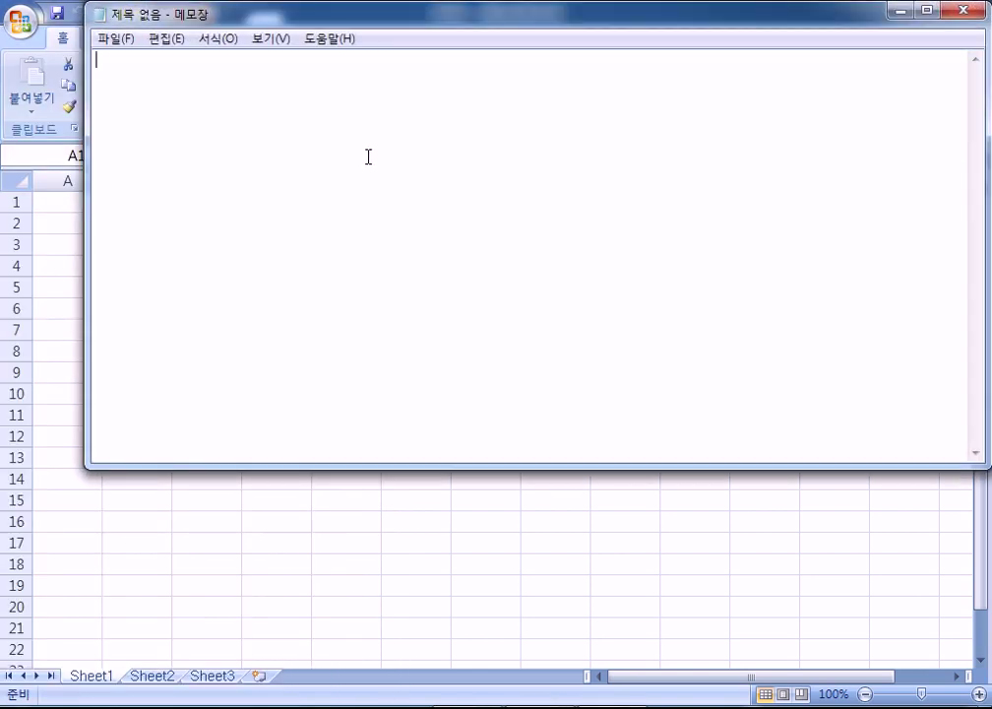
pyautogui.click(227, 38)
pyautogui.click(232, 84)
pyautogui.click(478, 322)
pyautogui.scroll(-2, 481, 313)
pyautogui.click(480, 291)
pyautogui.click(399, 579)
# Write the definition "FILE(파일) : 같은 자료들의 묶음" on the first line of the note.
pyautogui.write('FILE(파일) : 연관')
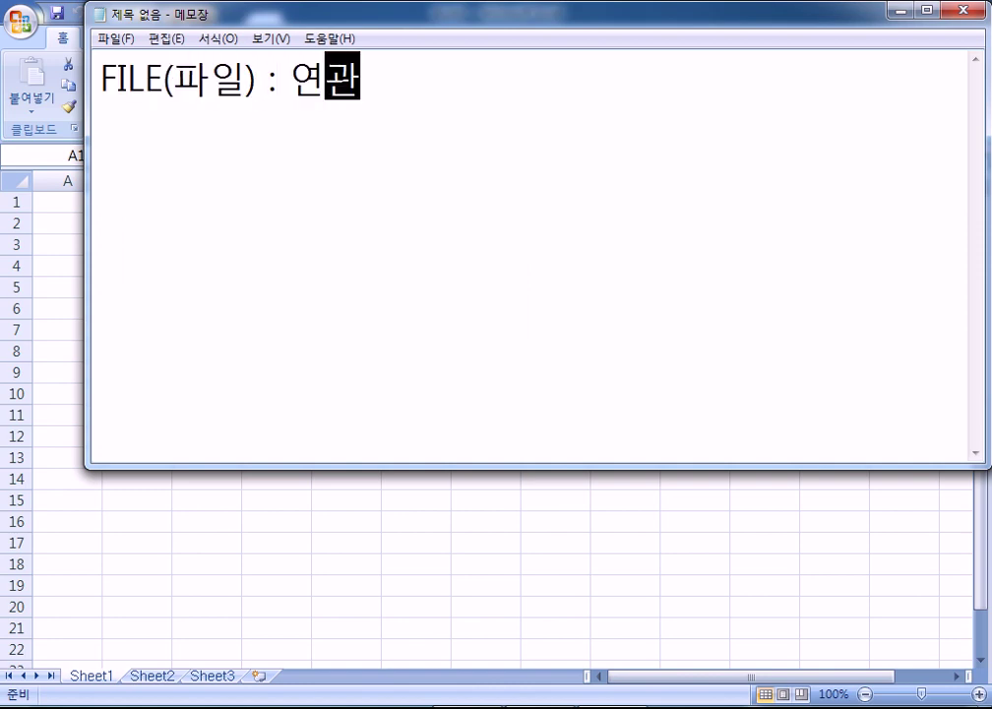
pyautogui.write('된')
pyautogui.press('BackSpace')
pyautogui.press('BackSpace')
pyautogui.press('BackSpace')
pyautogui.press('BackSpace')
pyautogui.press('BackSpace')
pyautogui.write('같ㅇ')
pyautogui.write('은 자료들의 ㅁ')
pyautogui.write('묶음')
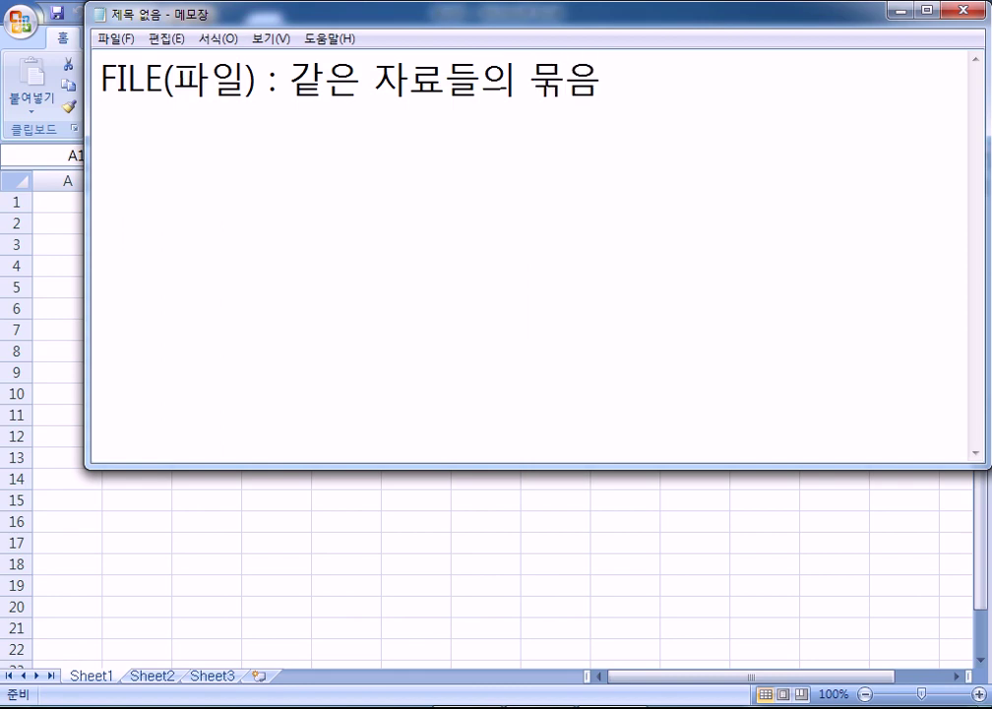
# Start a parenthesised list of examples after the file definition with "(성적파일, 신상기록파일,".
pyautogui.write('(성저ㄱ표')
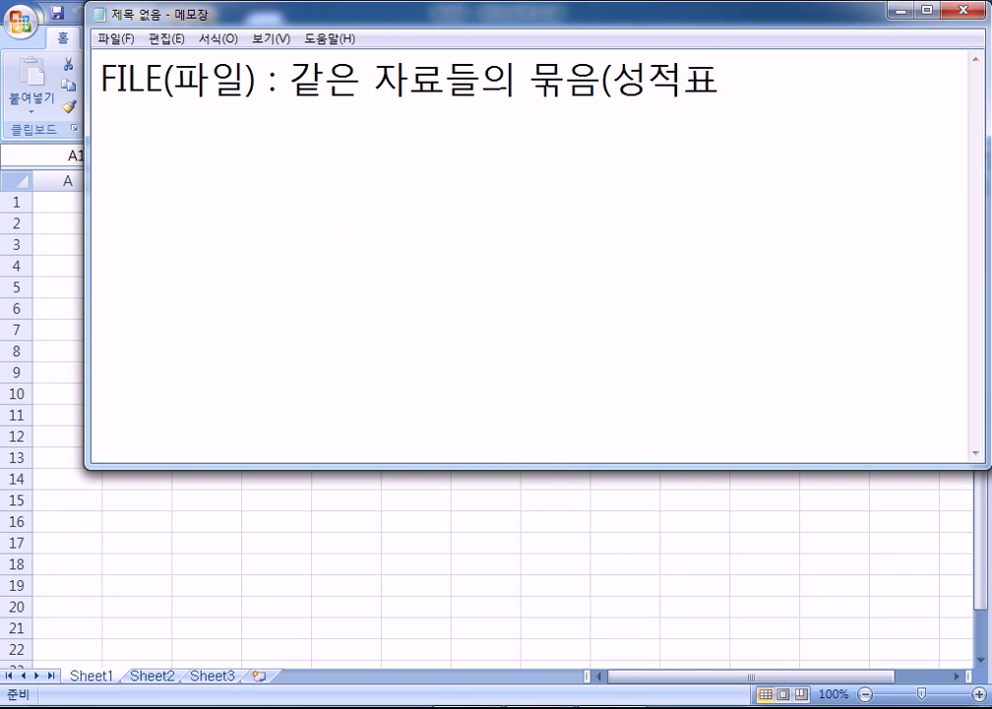
pyautogui.press('BackSpace')
pyautogui.press('BackSpace')
pyautogui.press('BackSpace')
pyautogui.press('BackSpace')
pyautogui.press('BackSpace')
pyautogui.write('적파일, 신')
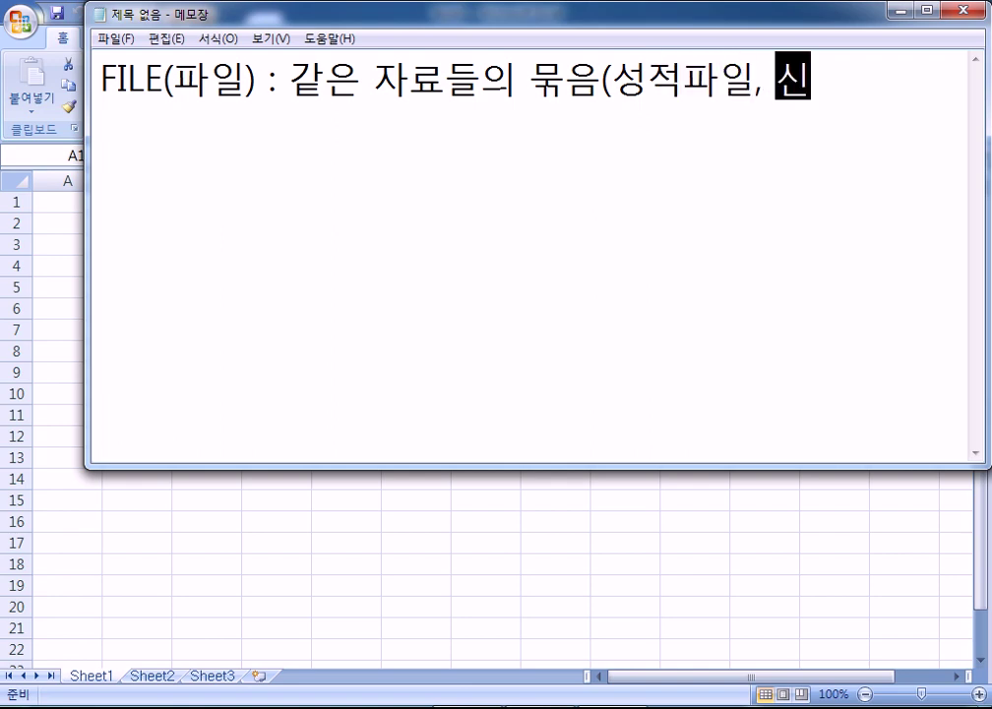
pyautogui.write('상ㄱㅣ록파일,')
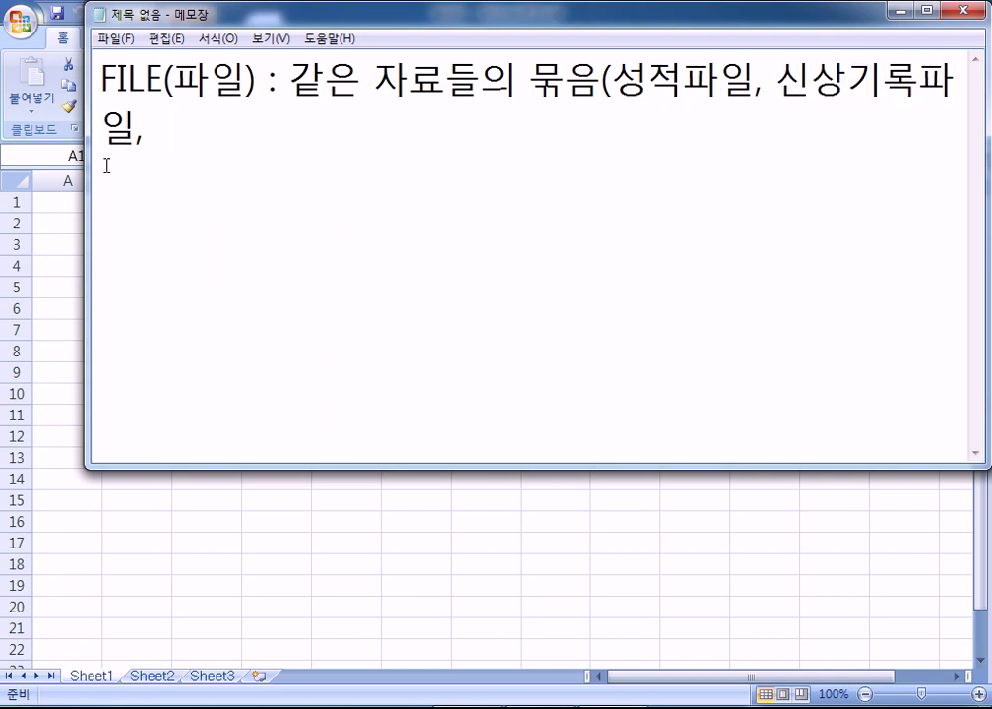
# Widen the Notepad window to the screen's edge and complete the example list with "급여현황파일, 장비현황파일, 개인회원파일....)".
pyautogui.moveTo(84, 165); pyautogui.dragTo(2, 147)
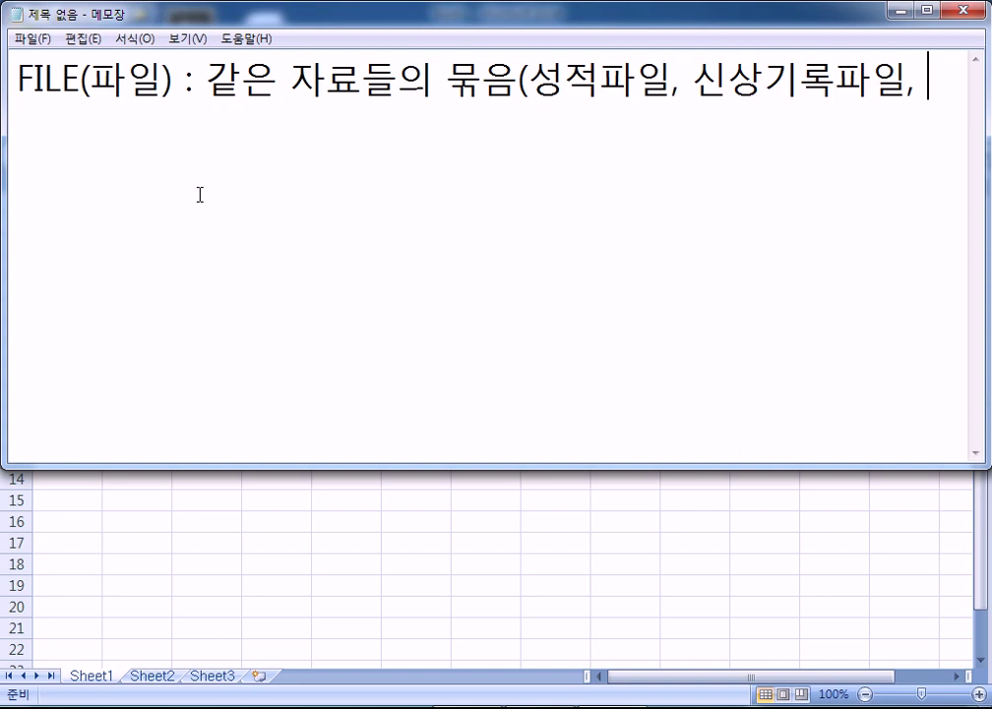
pyautogui.write('급여')
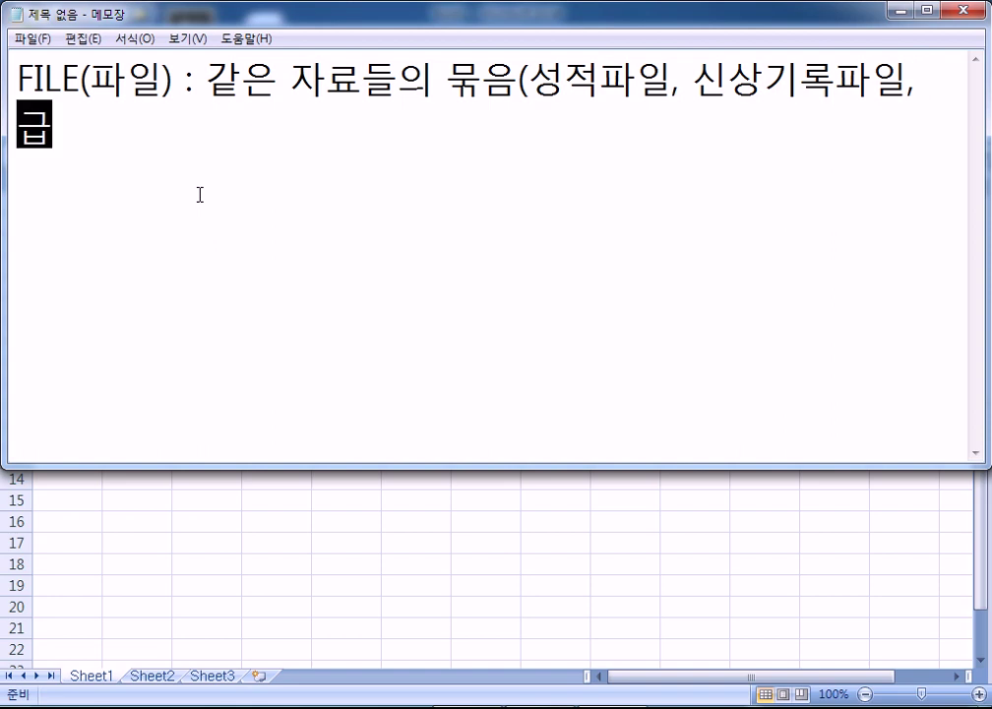
pyautogui.write('현황파일,')
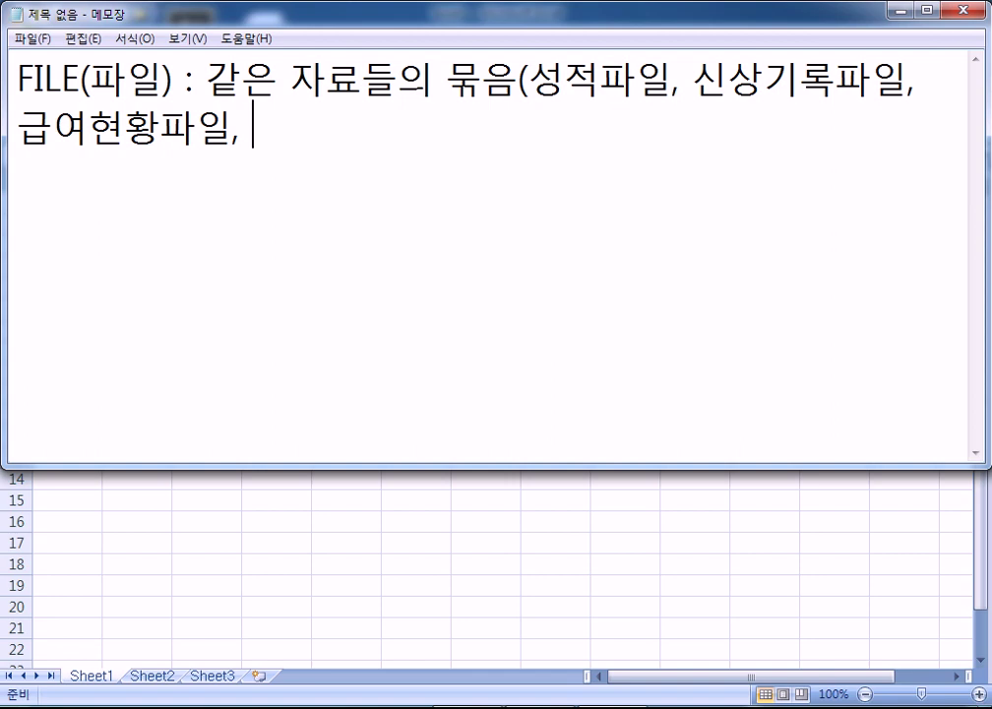
pyautogui.write(' 장비')
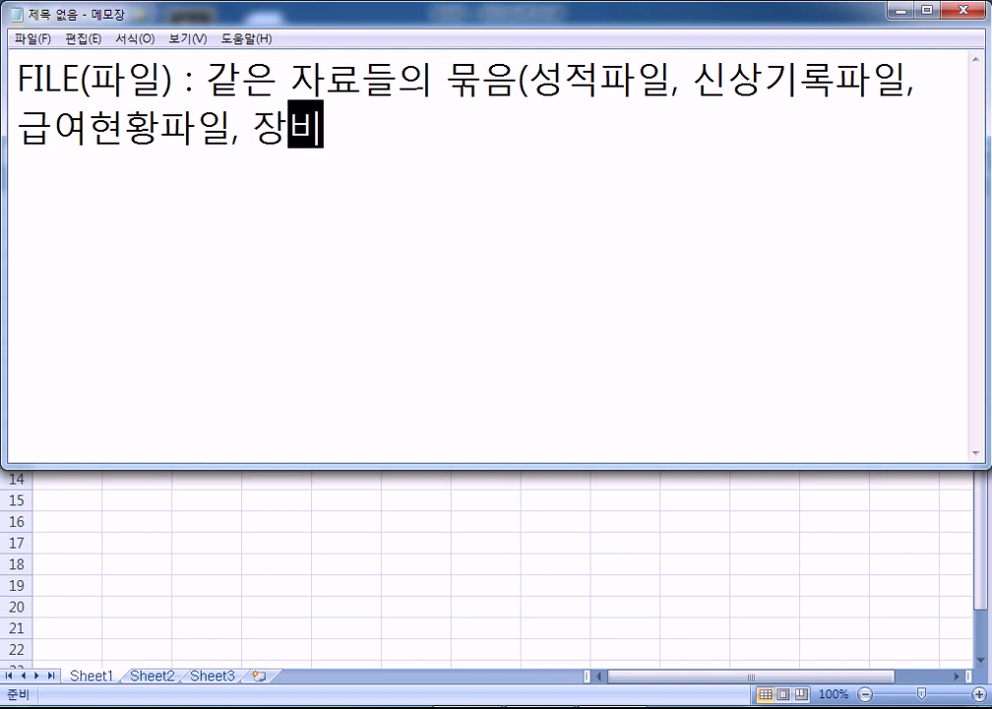
pyautogui.write('ㅇㅕㄴ황파일,')
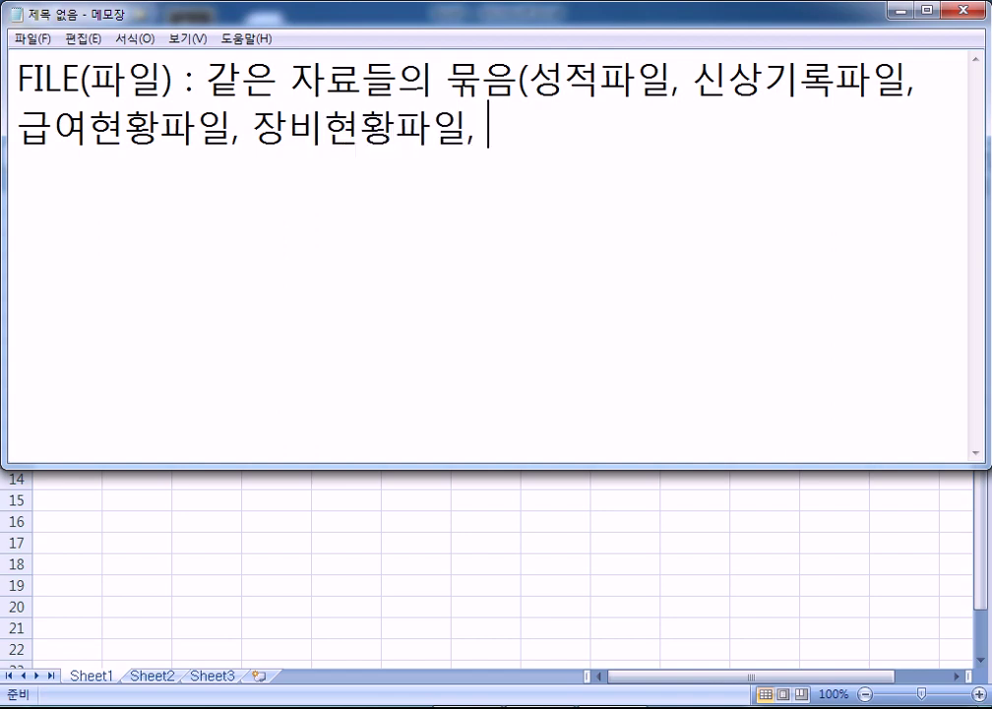
pyautogui.write(' 개인회원')
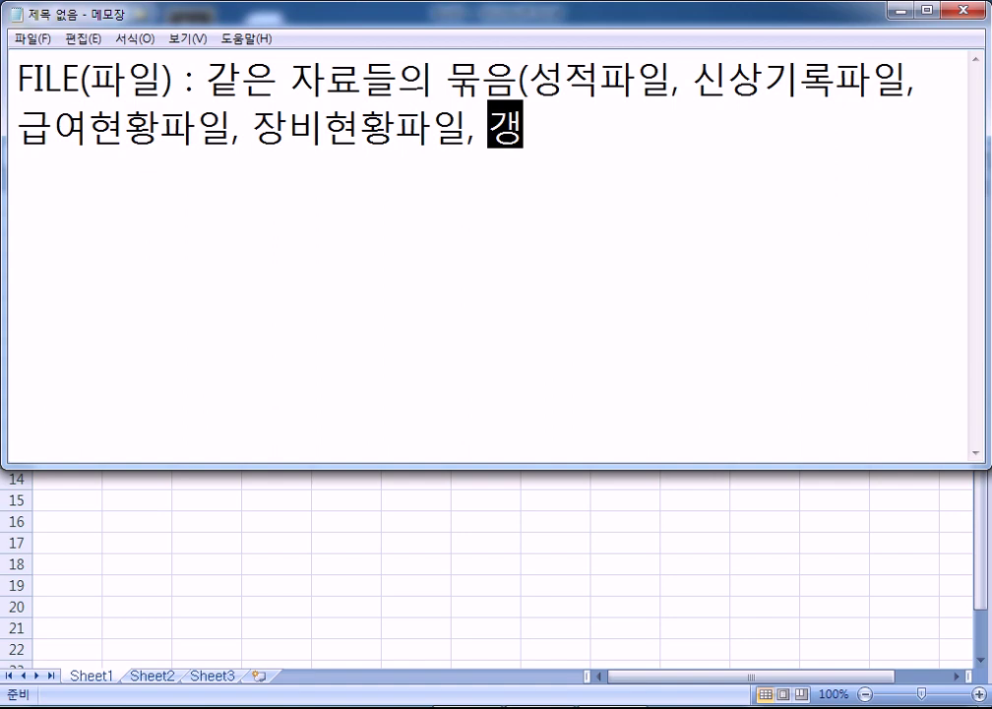
pyautogui.write('파일....)')
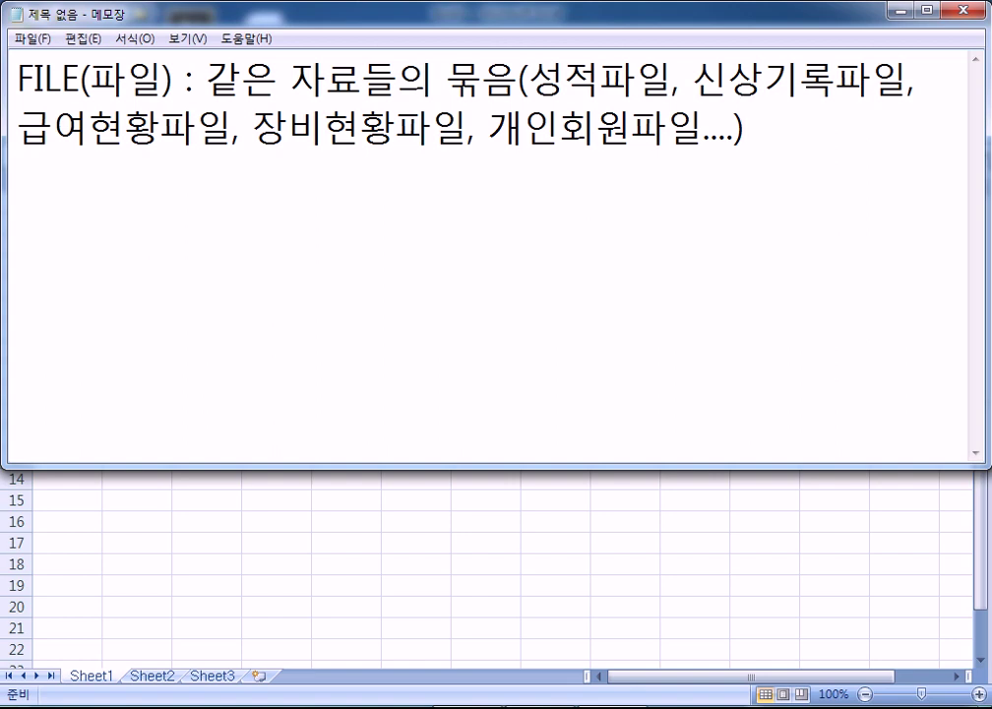
# Leave a blank line below the file definition and write "데이터베이스 : 파일들의 묶음".
pyautogui.press('Return')
pyautogui.press('Return')
pyautogui.write('데이터베이스')
pyautogui.write(' : 피ㅏ')
pyautogui.press('BackSpace')
pyautogui.press('BackSpace')
pyautogui.write('파일들의 ')
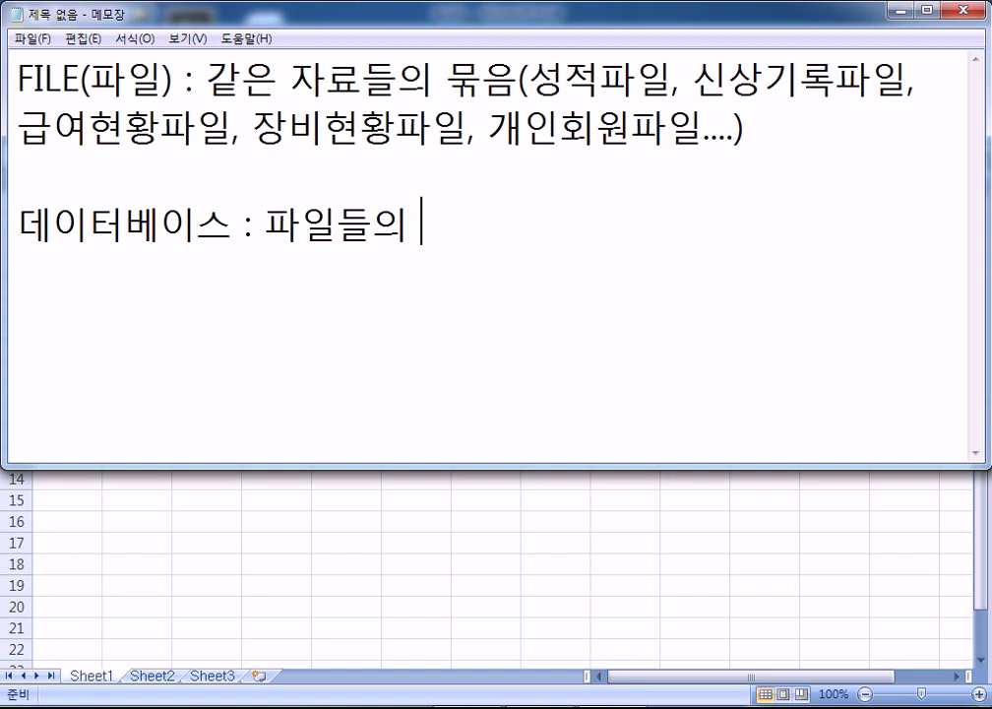
pyautogui.write('묶음')
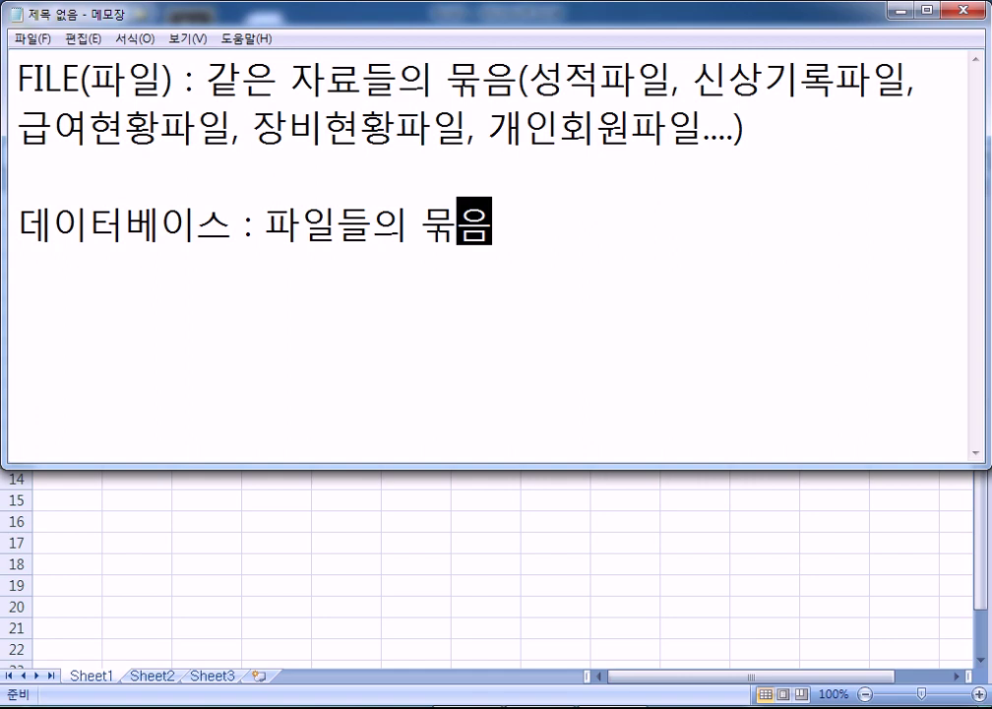
# Insert "연관이 있는" before "파일들의" in the database definition.
pyautogui.press('Left')
pyautogui.press('Left')
pyautogui.press('Left')
pyautogui.press('Left')
pyautogui.press('Left')
pyautogui.press('Left')
pyautogui.press('Left')
pyautogui.write('여')
pyautogui.write('ㄴ관이 있')
pyautogui.write('는')
pyautogui.click(697, 222)
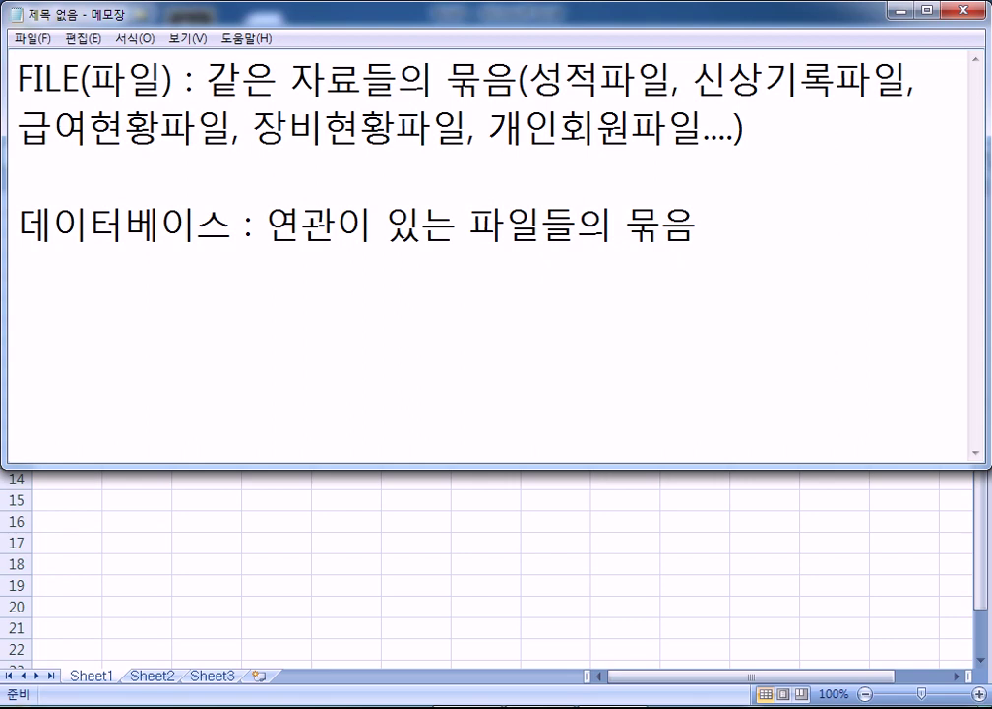
# Switch to Excel and open 데이터베이스(혼자서).xlsx from the 10장 folder under 315-5211-b, 소스-정답파일.
pyautogui.press('super')
pyautogui.click(436, 537)
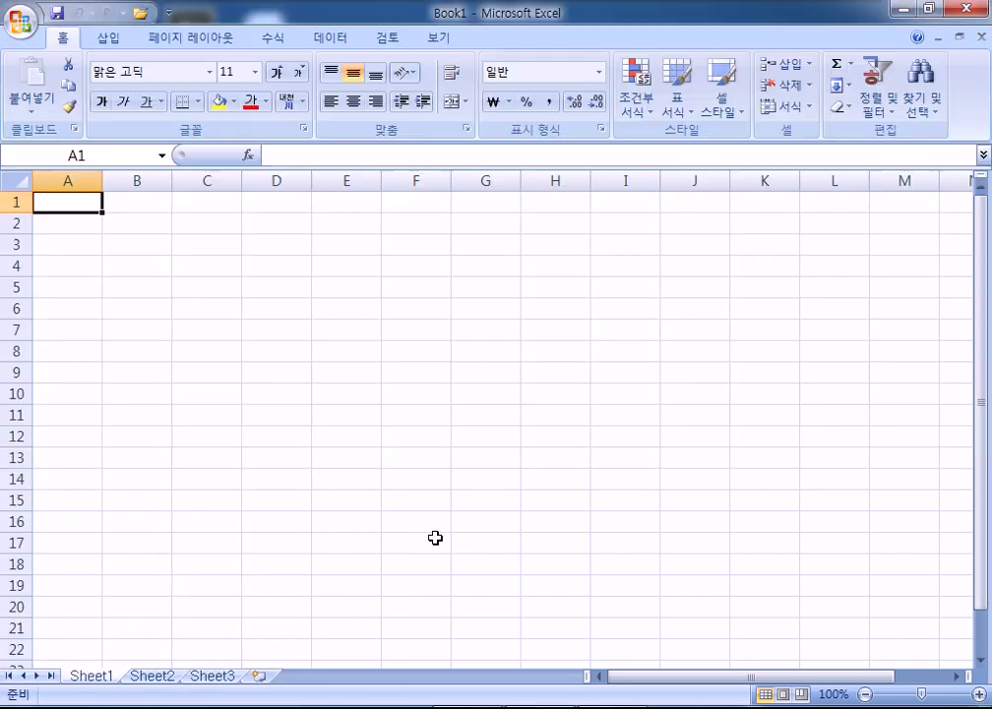
pyautogui.click(19, 19)
pyautogui.click(61, 106)
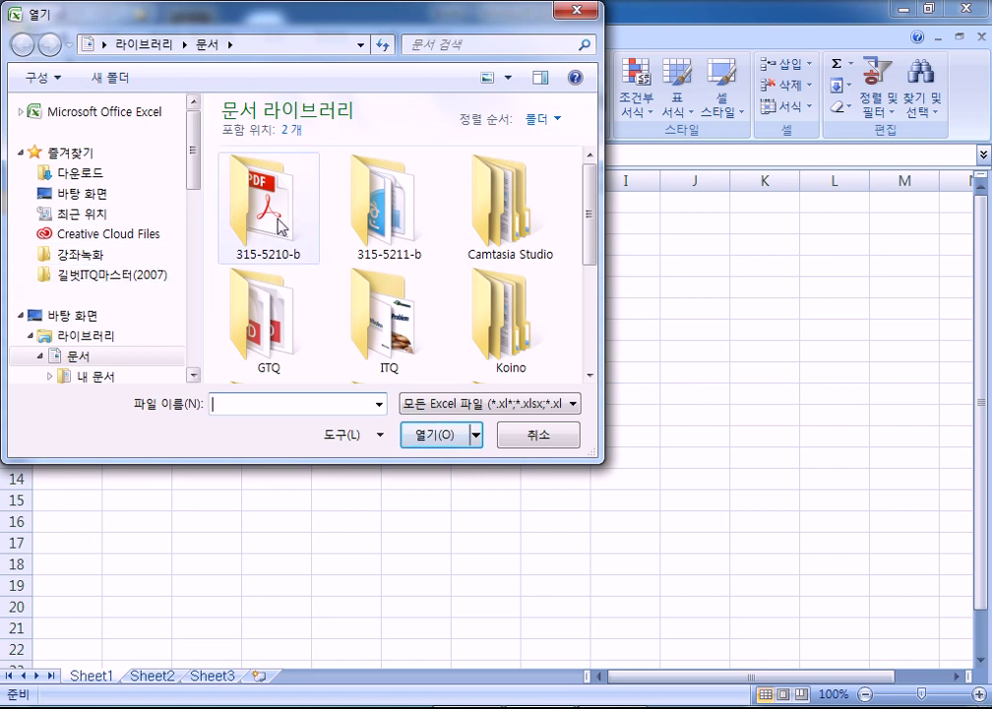
pyautogui.doubleClick(368, 248)
pyautogui.doubleClick(367, 246)
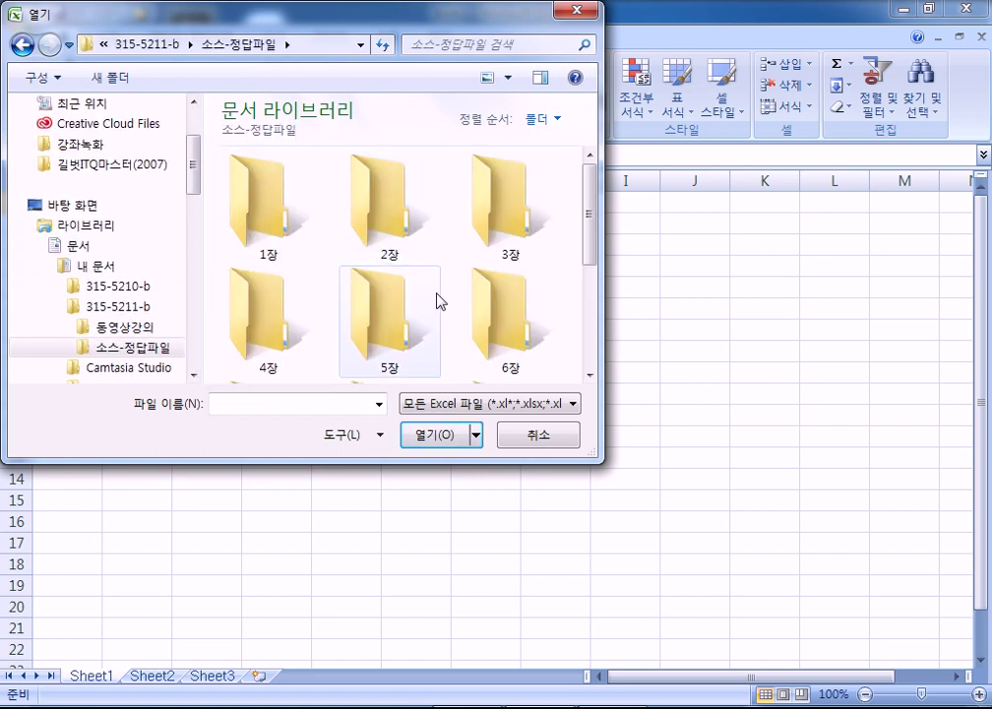
pyautogui.scroll(-3, 438, 298)
pyautogui.click(258, 318)
pyautogui.doubleClick(256, 317)
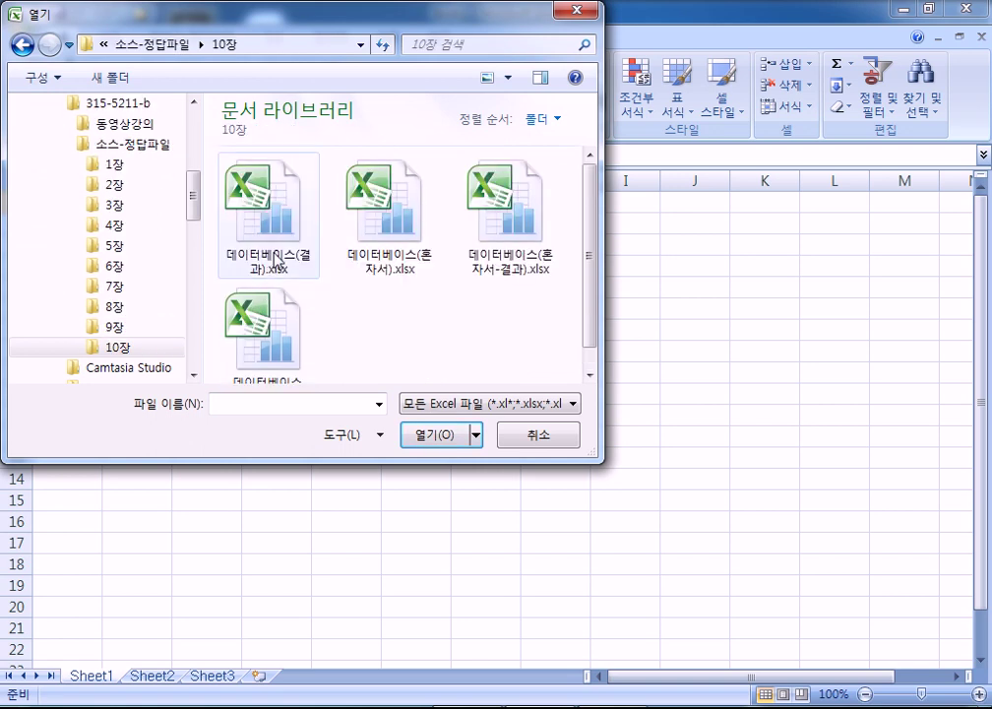
pyautogui.click(399, 205)
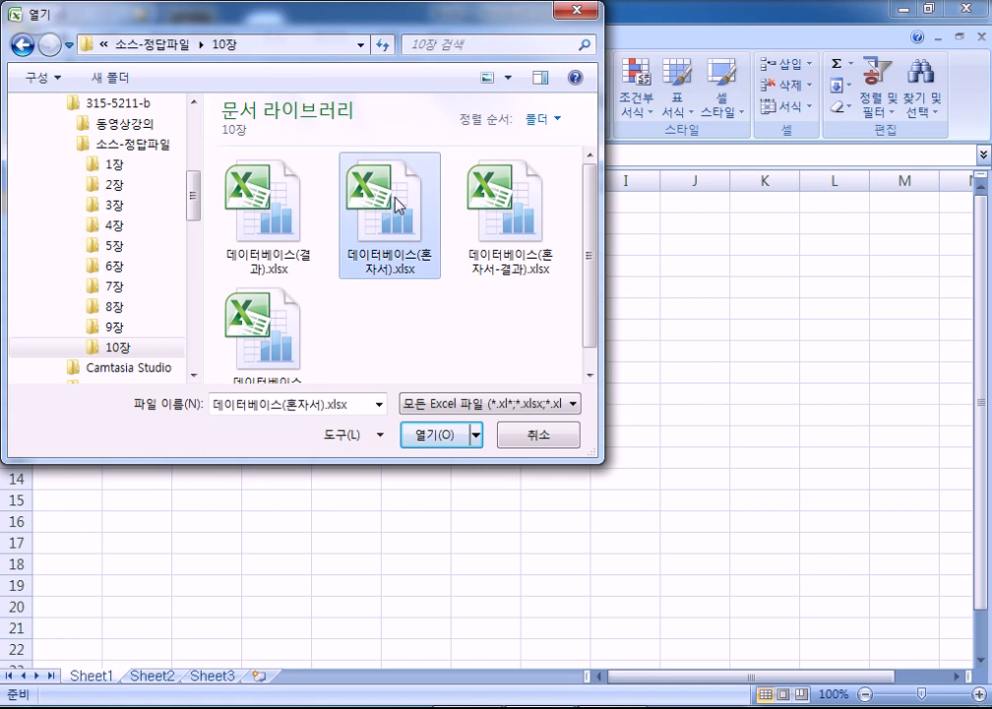
pyautogui.scroll(-1, 399, 205)
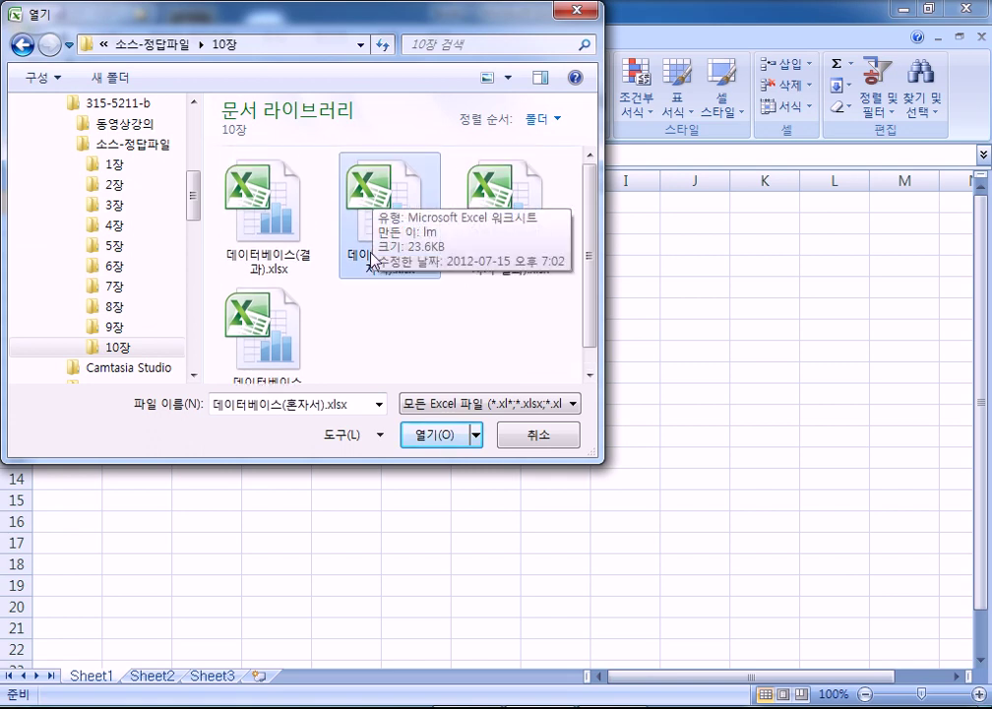
pyautogui.doubleClick(380, 202)
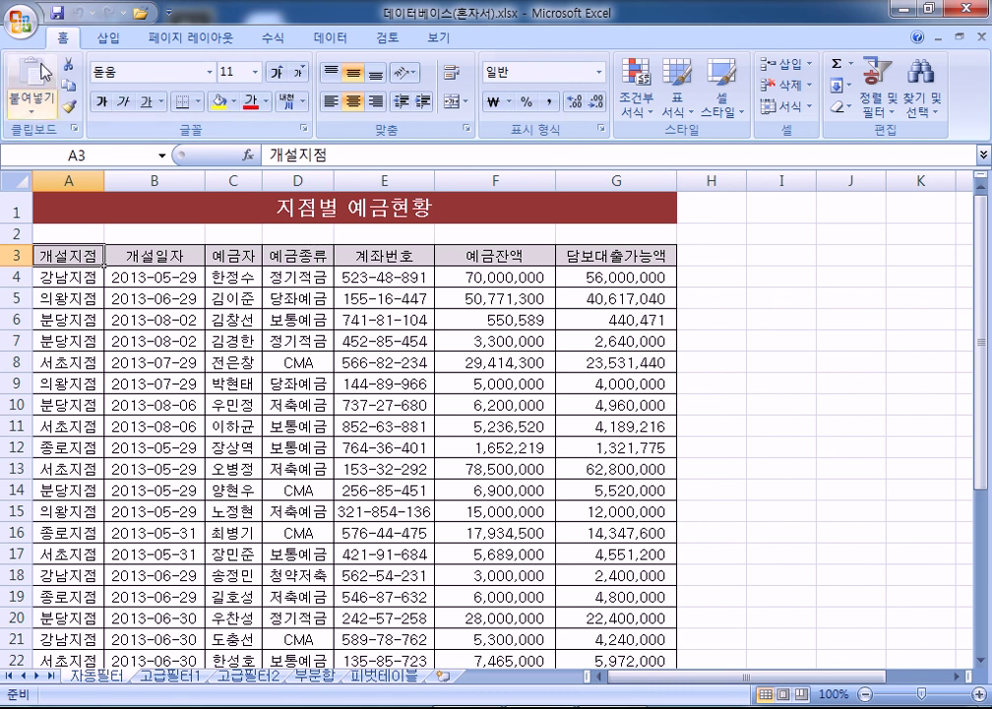
# Open 데이터베이스.xlsx from the 10장 folder and close the 데이터베이스(혼자서).xlsx workbook.
pyautogui.click(21, 20)
pyautogui.click(37, 116)
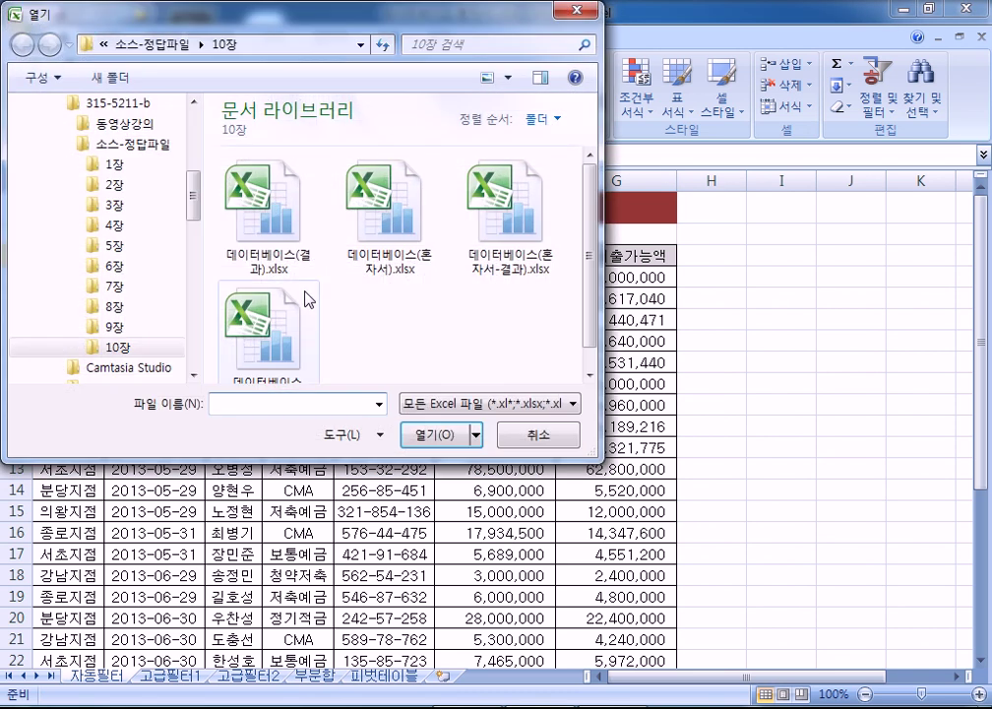
pyautogui.click(274, 325)
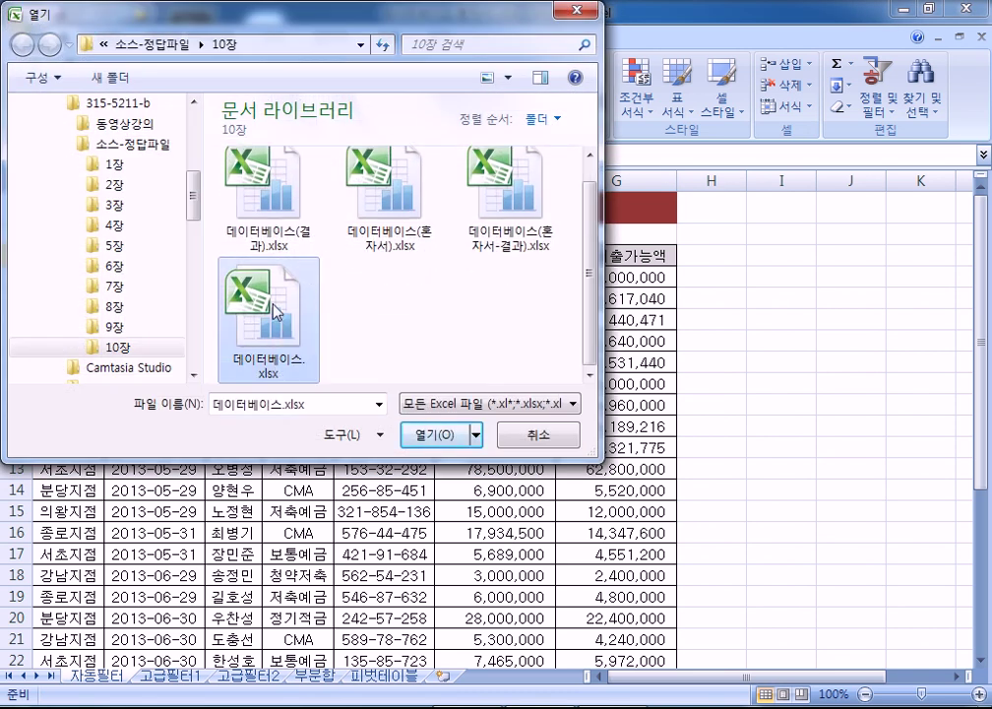
pyautogui.doubleClick(275, 312)
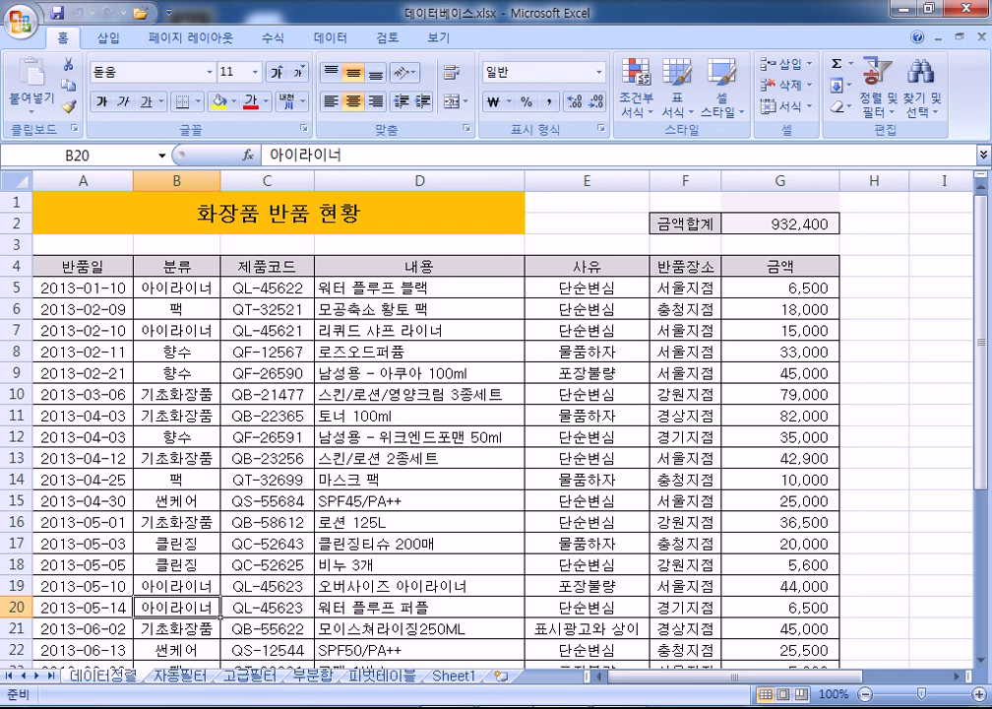
pyautogui.hotkey('alt', 'Tab')
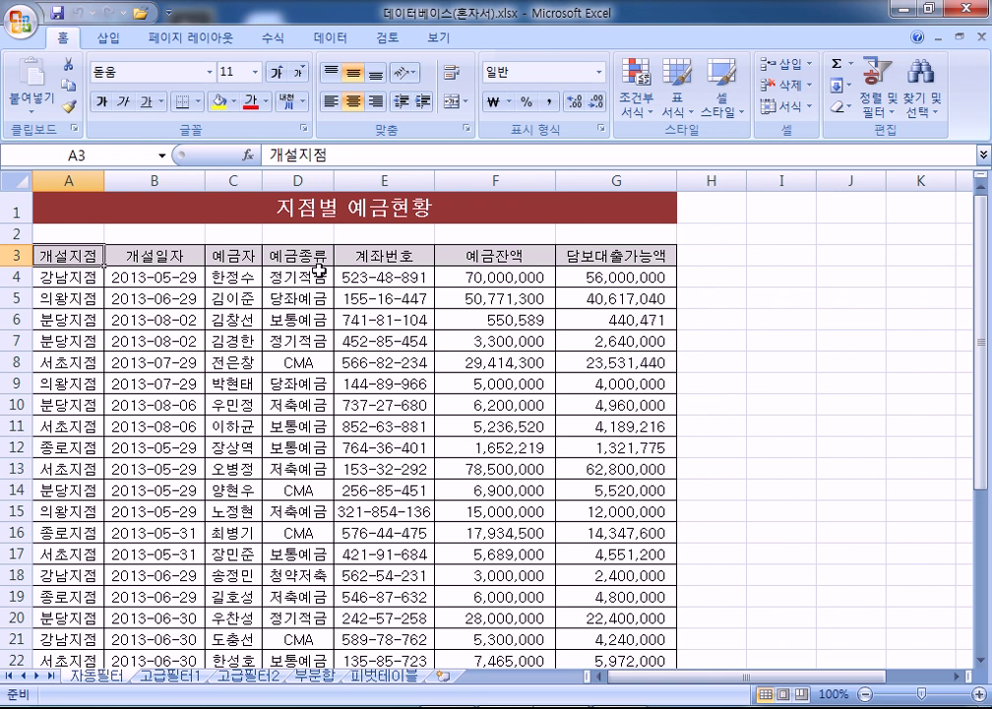
pyautogui.click(979, 38)
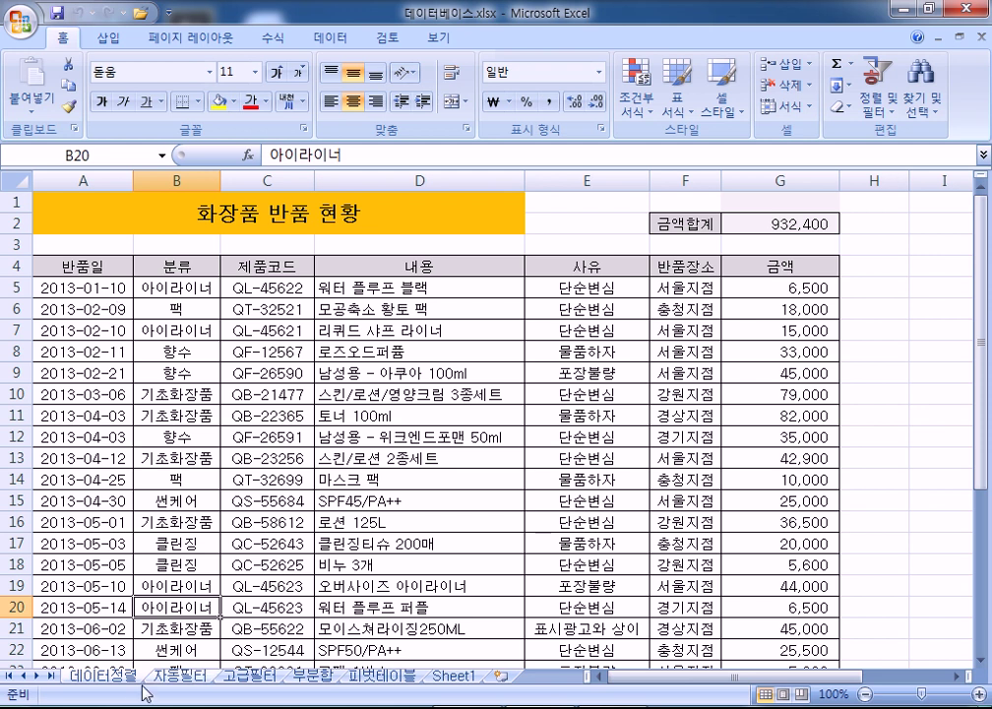
# Look through the 자동필터, 고급필터, 부분합 and 피벗테이블 sheets and return to the 데이터정렬 sheet.
pyautogui.click(90, 308)
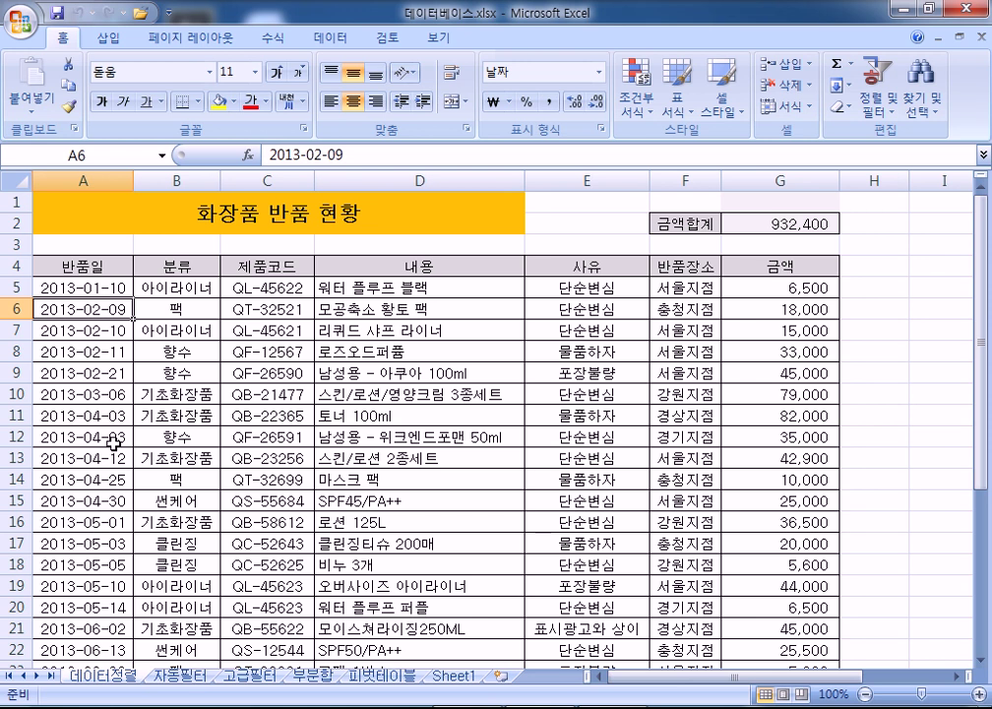
pyautogui.click(197, 678)
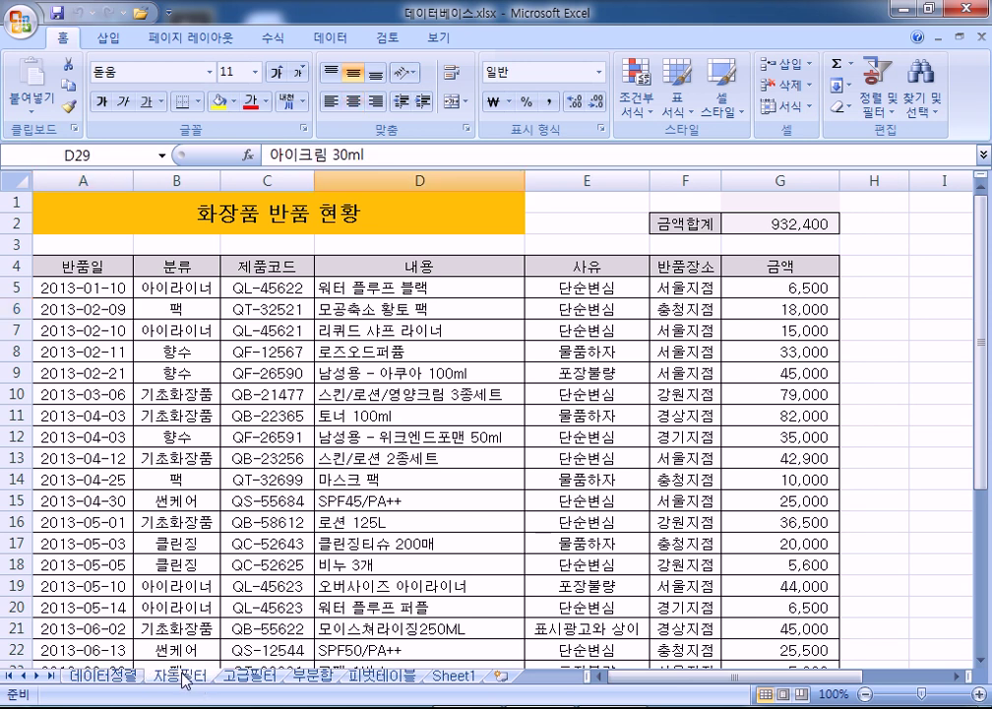
pyautogui.click(239, 679)
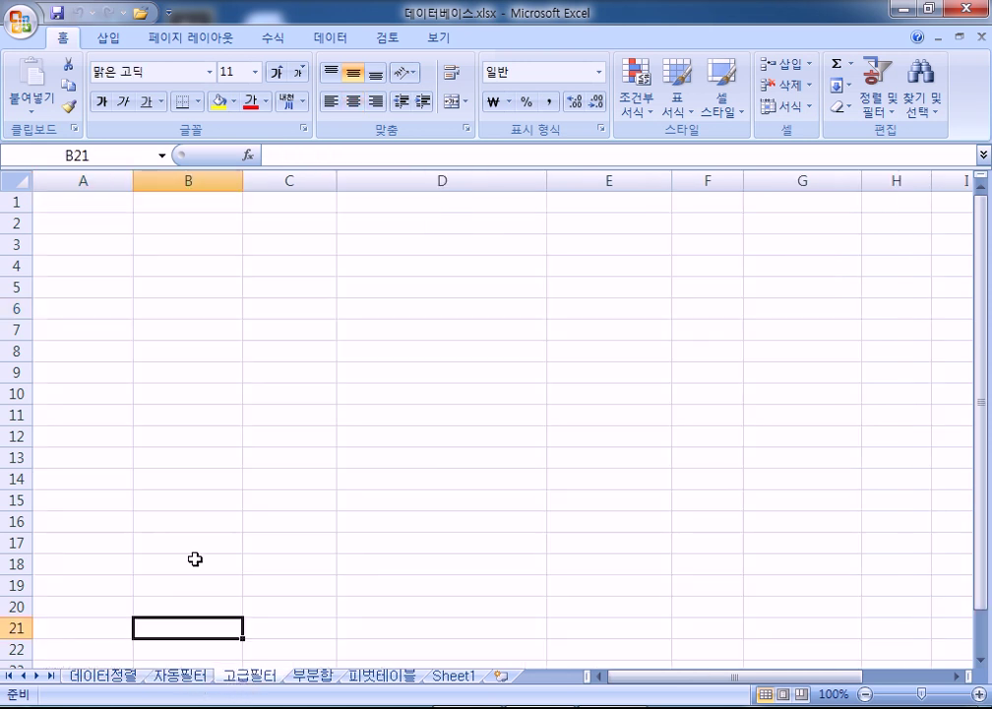
pyautogui.click(312, 678)
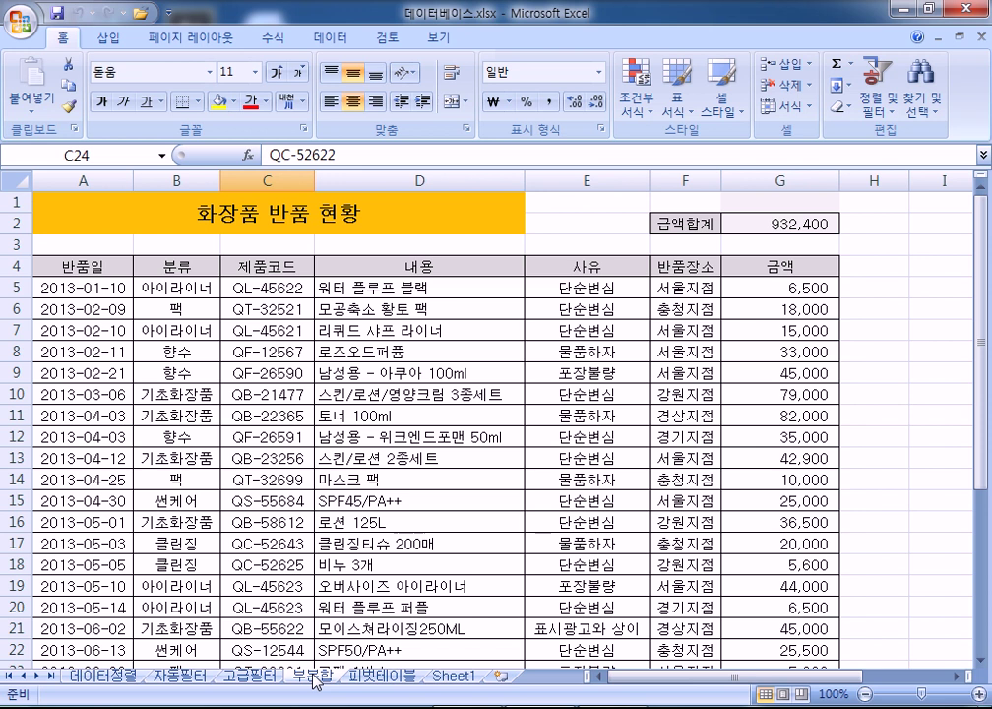
pyautogui.click(386, 678)
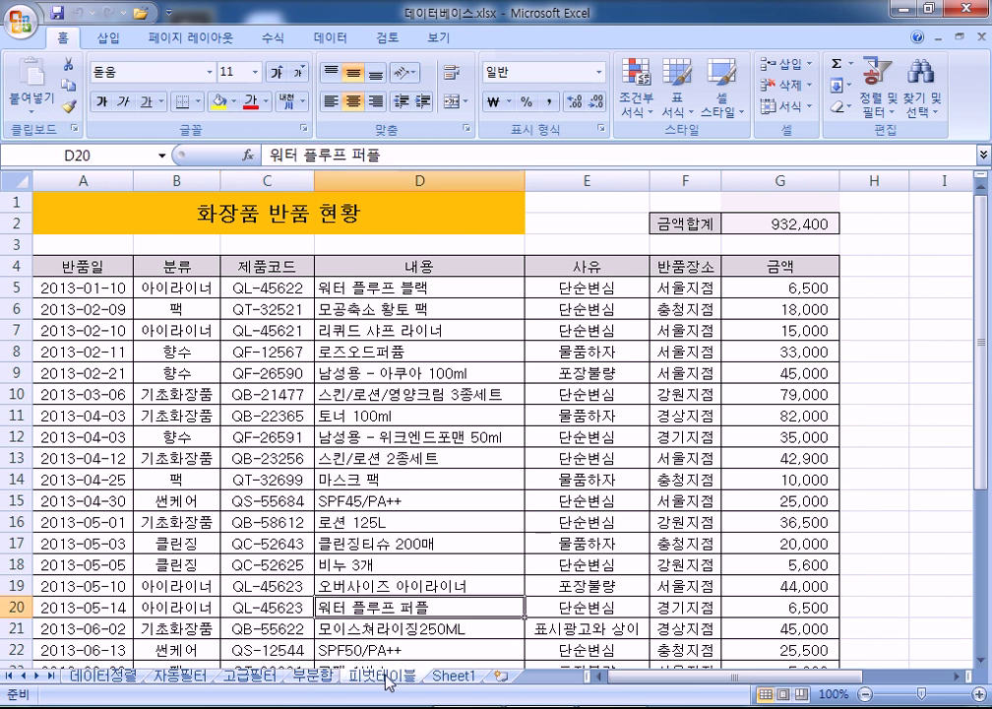
pyautogui.click(101, 677)
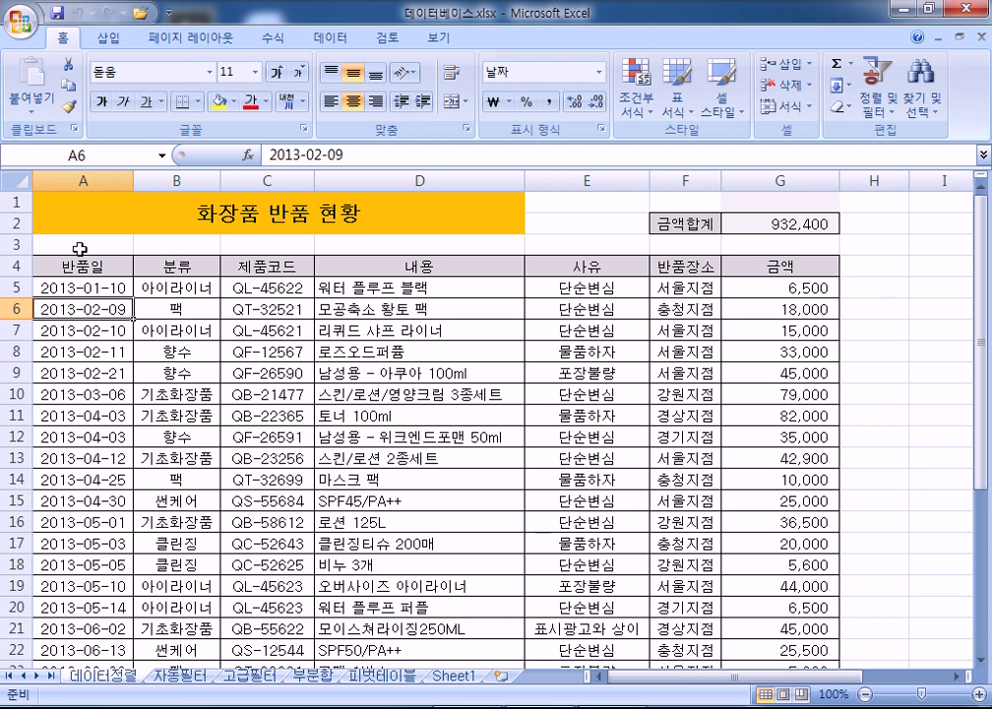
# Highlight the 사유, 내용, 제품코드, 분류, 반품일 and 금액 fields of the returns table one by one, from heading to data.
pyautogui.click(565, 179)
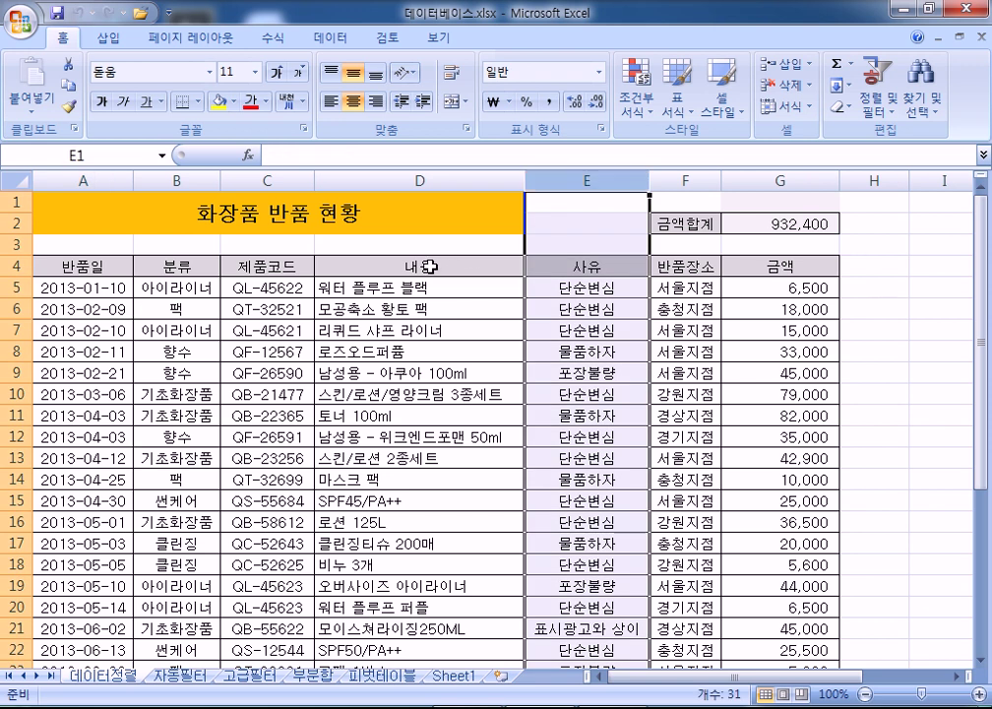
pyautogui.moveTo(434, 266); pyautogui.dragTo(415, 594)
pyautogui.moveTo(264, 266); pyautogui.dragTo(243, 500)
pyautogui.moveTo(174, 264); pyautogui.dragTo(170, 497)
pyautogui.moveTo(107, 264); pyautogui.dragTo(66, 474)
pyautogui.moveTo(768, 266); pyautogui.dragTo(773, 500)
pyautogui.click(576, 437)
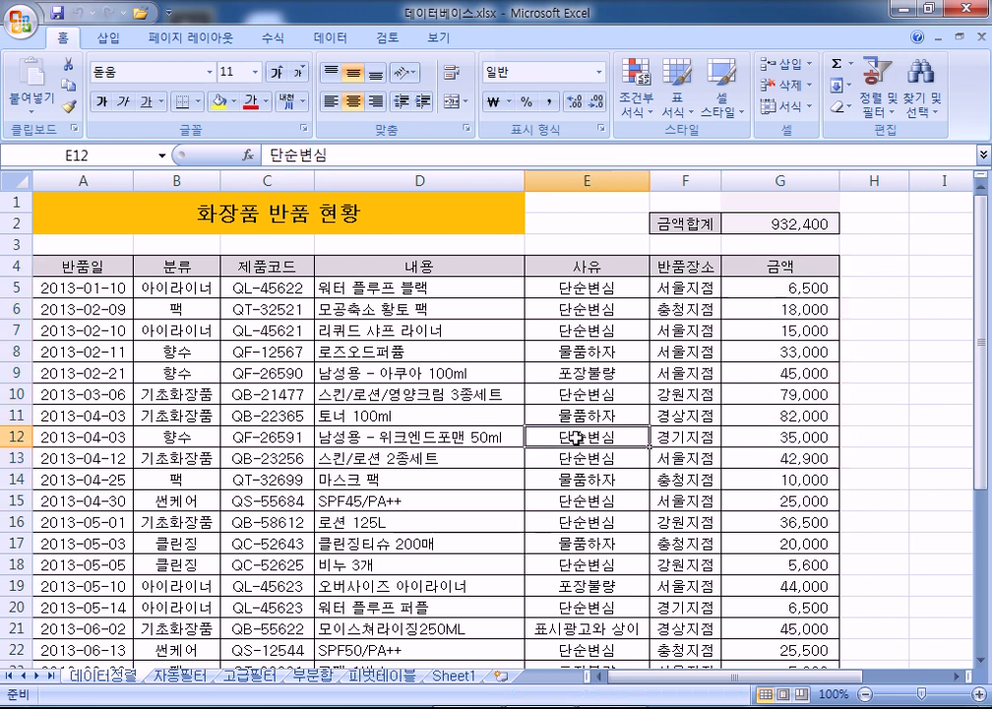
pyautogui.moveTo(761, 268); pyautogui.dragTo(742, 438)
pyautogui.click(553, 391)
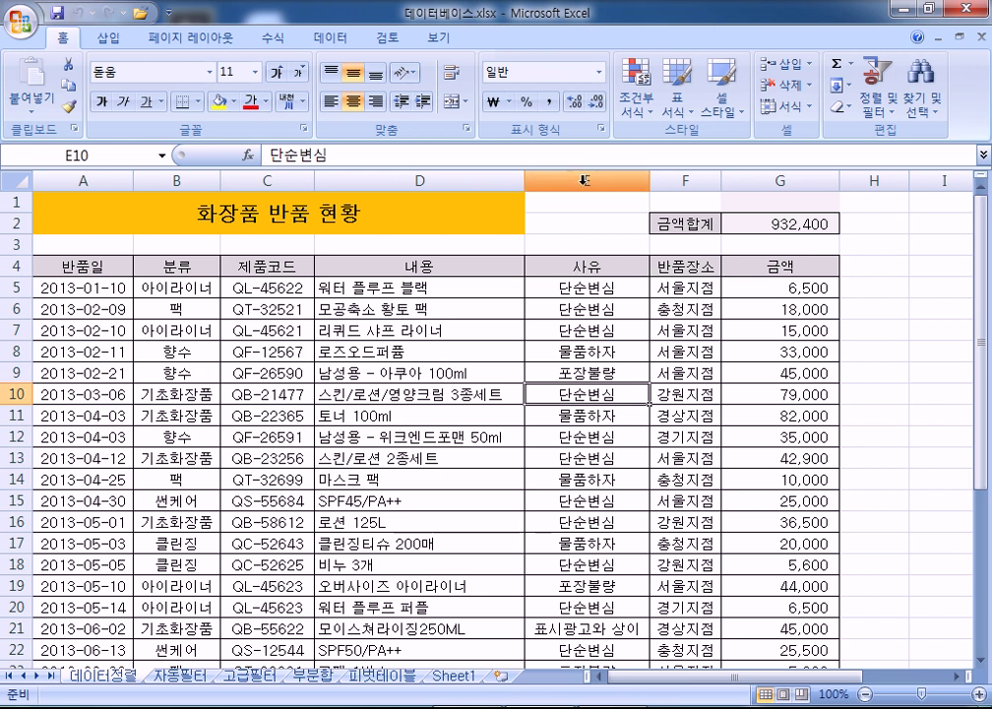
# Show the table's fields by selecting columns E, D, C, A, B and G in turn, and the heading row.
pyautogui.click(585, 180)
pyautogui.click(438, 177)
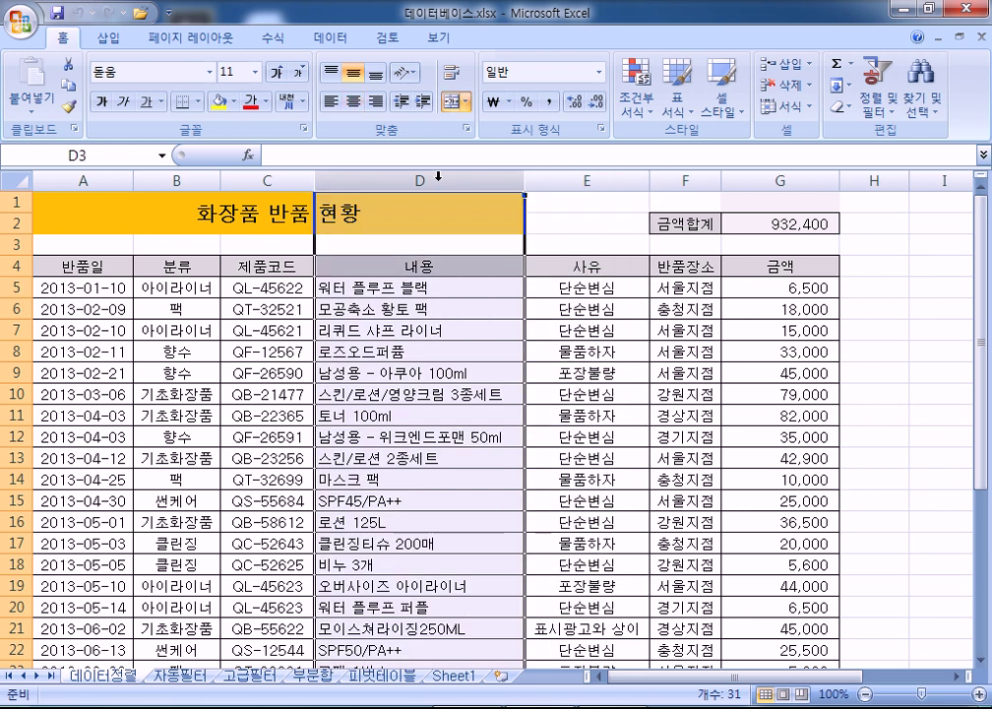
pyautogui.click(268, 179)
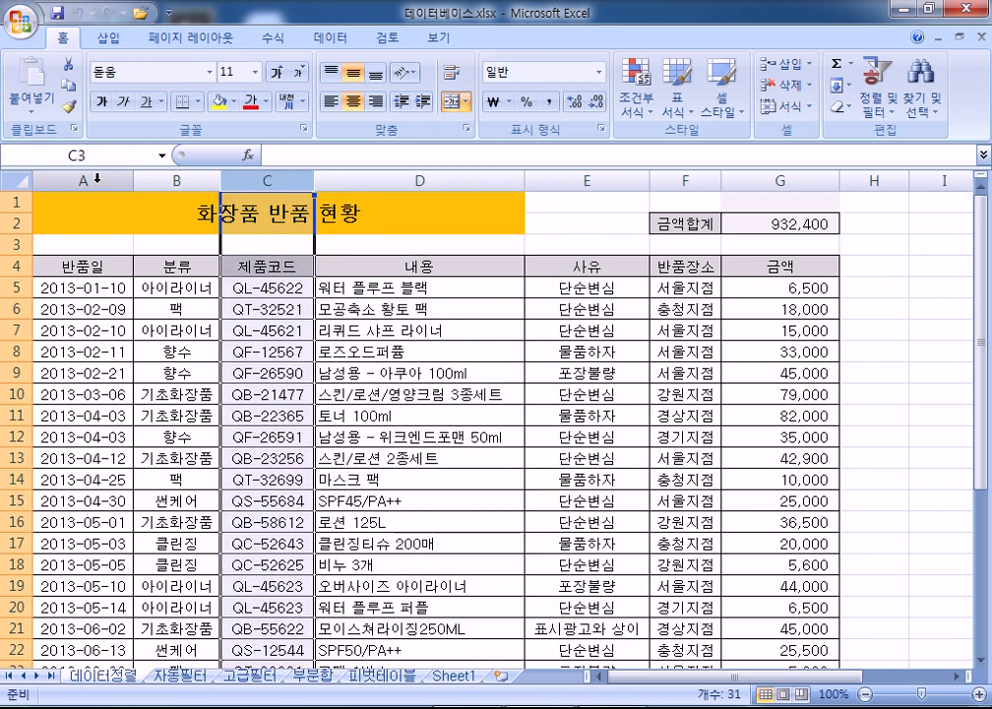
pyautogui.click(96, 178)
pyautogui.click(187, 179)
pyautogui.click(270, 180)
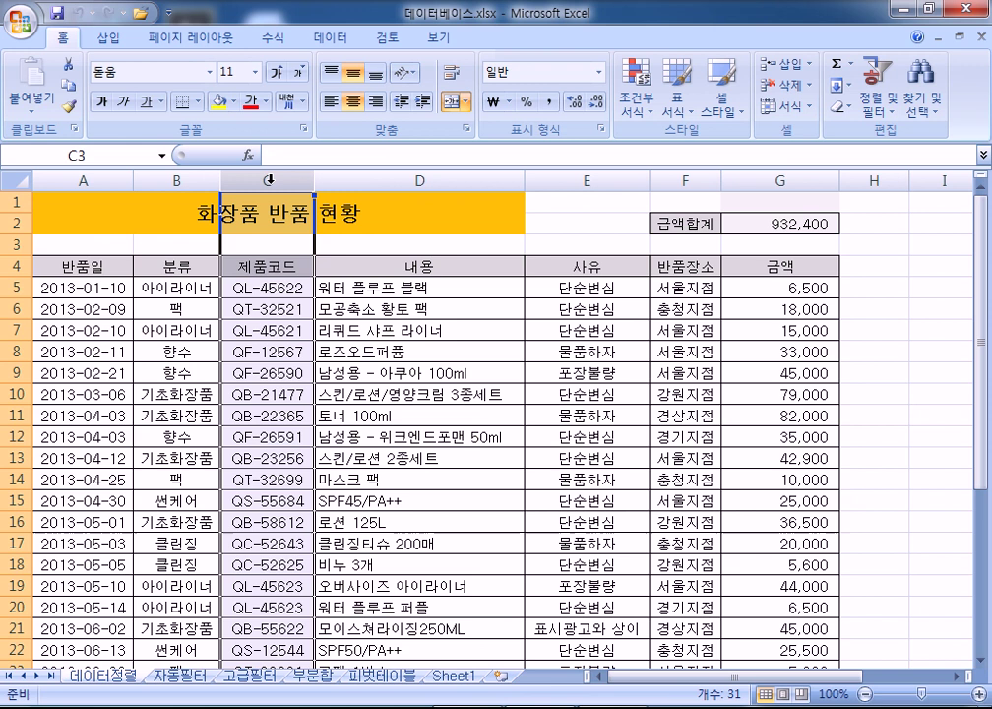
pyautogui.click(392, 180)
pyautogui.click(763, 177)
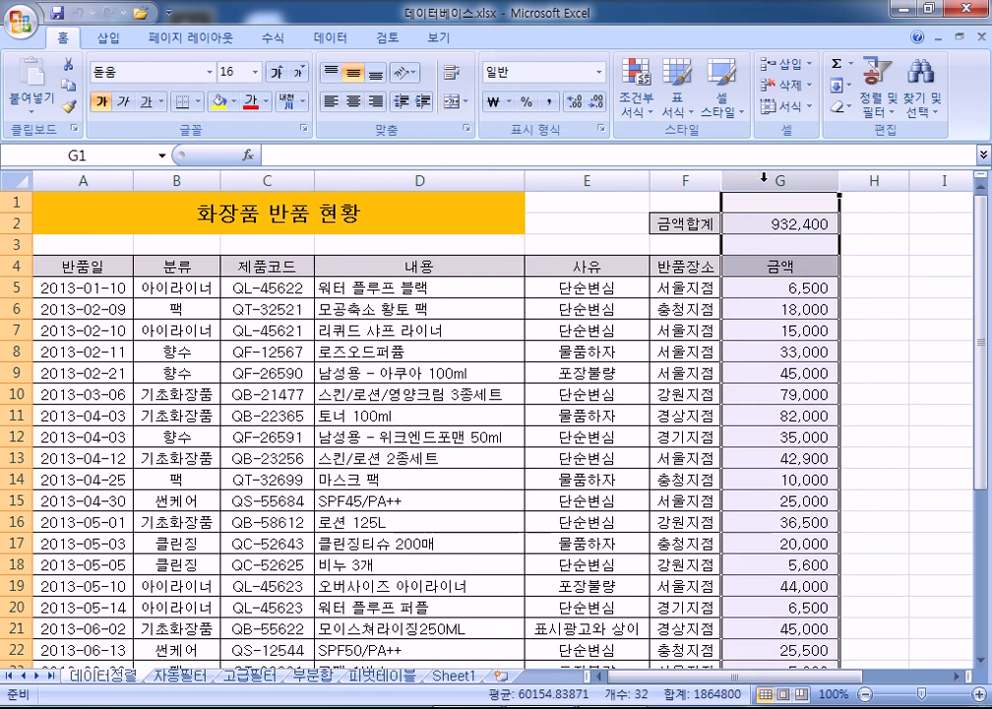
pyautogui.moveTo(760, 262); pyautogui.dragTo(164, 252)
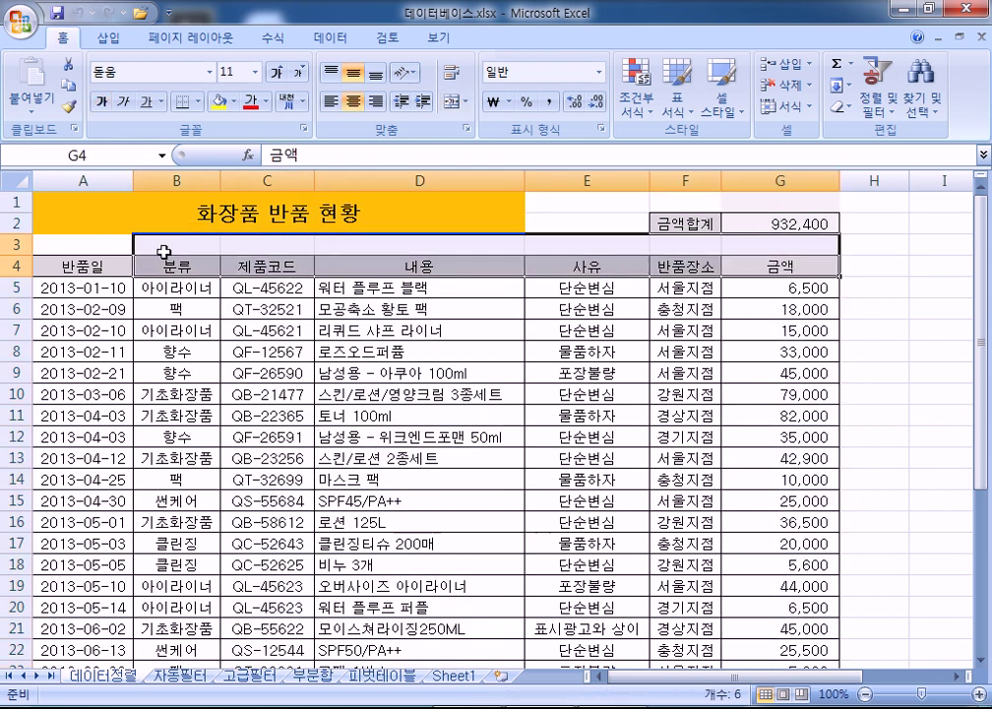
pyautogui.click(200, 283)
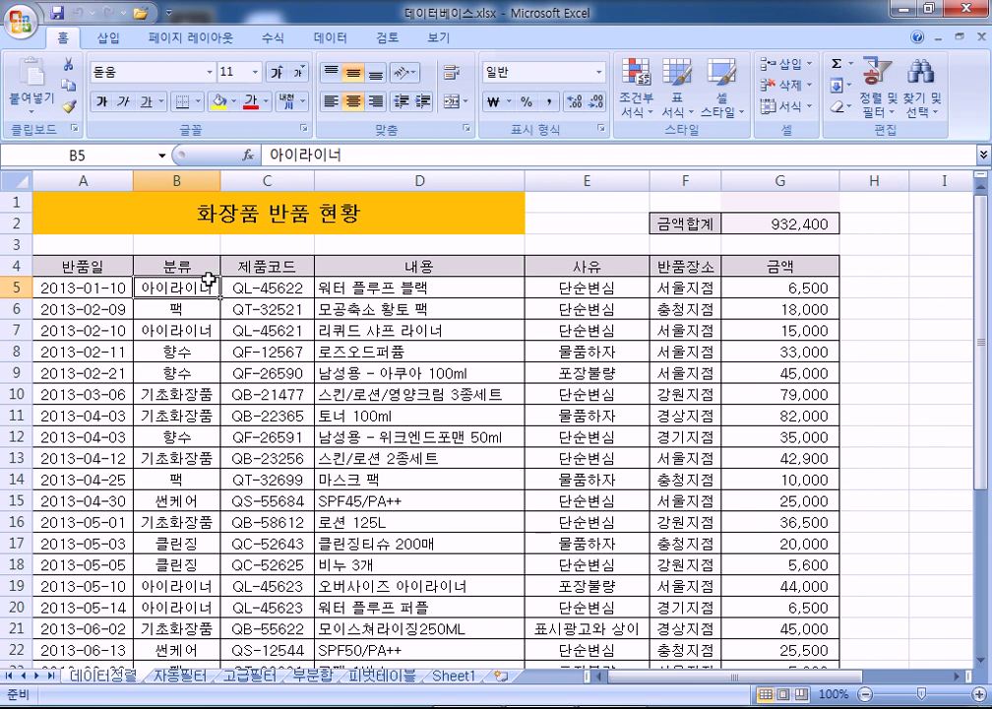
# Show the table's individual records by selecting rows 5 to 13 one after another.
pyautogui.click(13, 287)
pyautogui.click(14, 309)
pyautogui.click(14, 330)
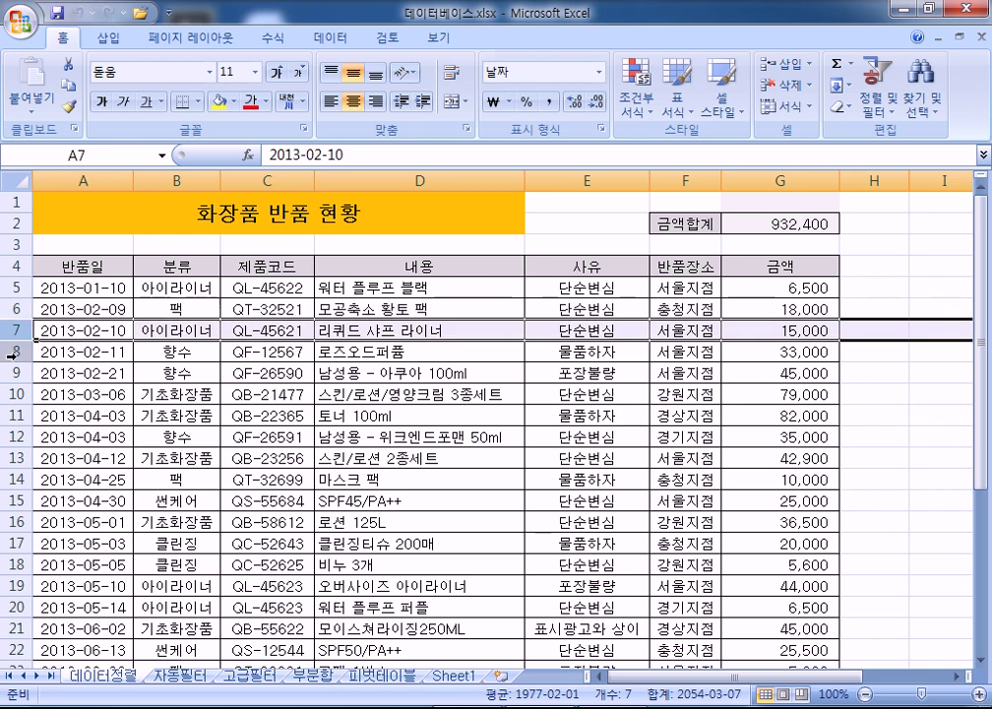
pyautogui.click(14, 351)
pyautogui.click(14, 372)
pyautogui.click(14, 394)
pyautogui.click(14, 415)
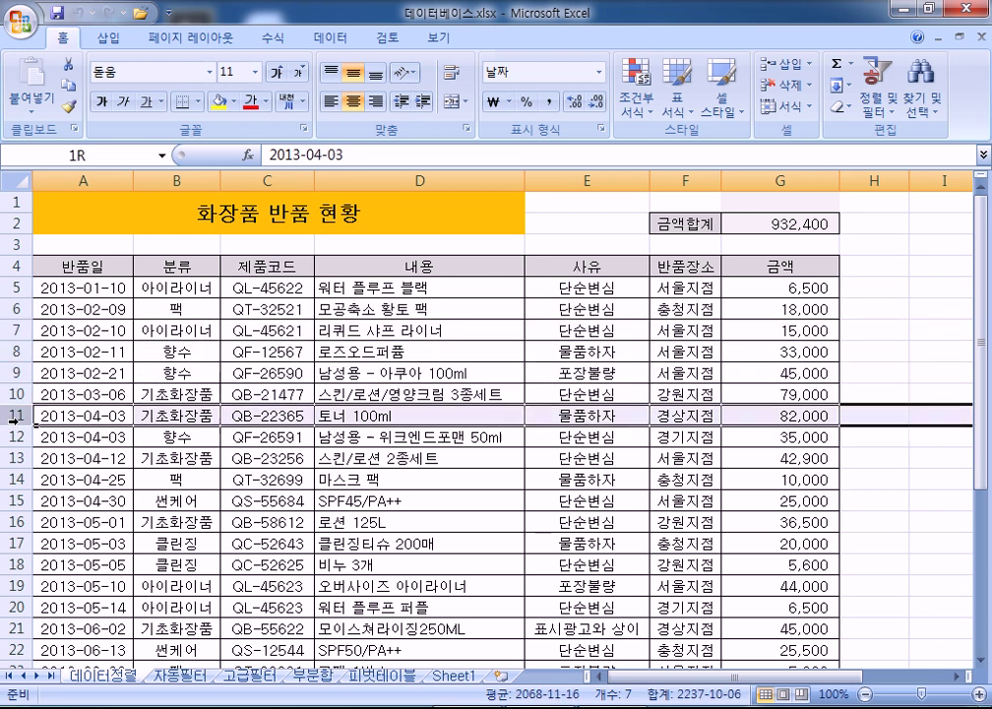
pyautogui.click(14, 436)
pyautogui.click(14, 457)
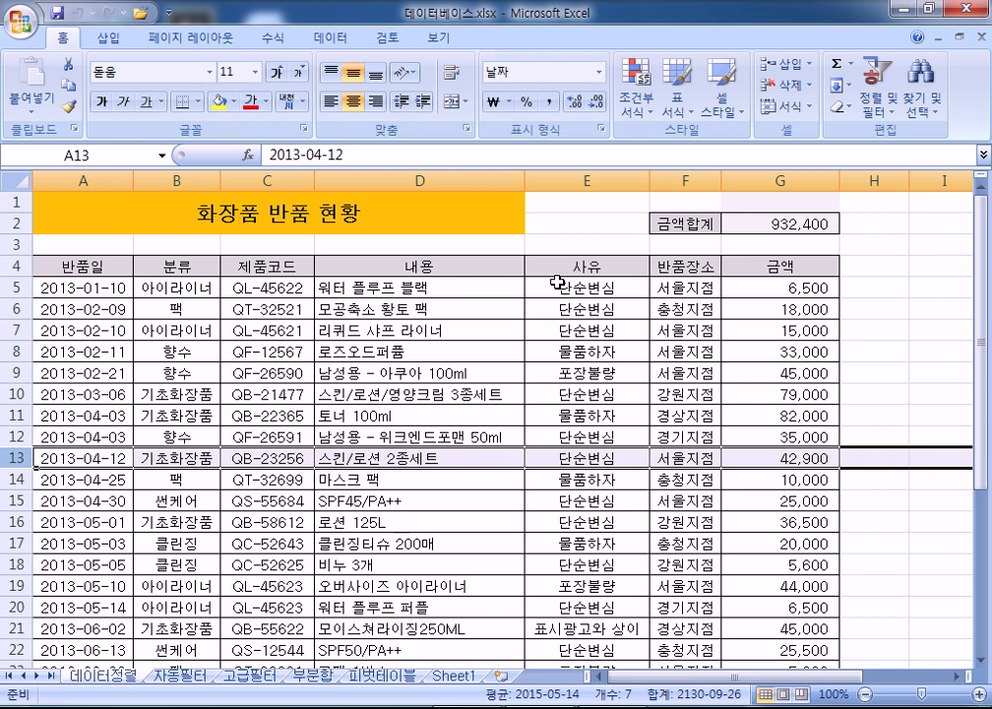
pyautogui.click(371, 389)
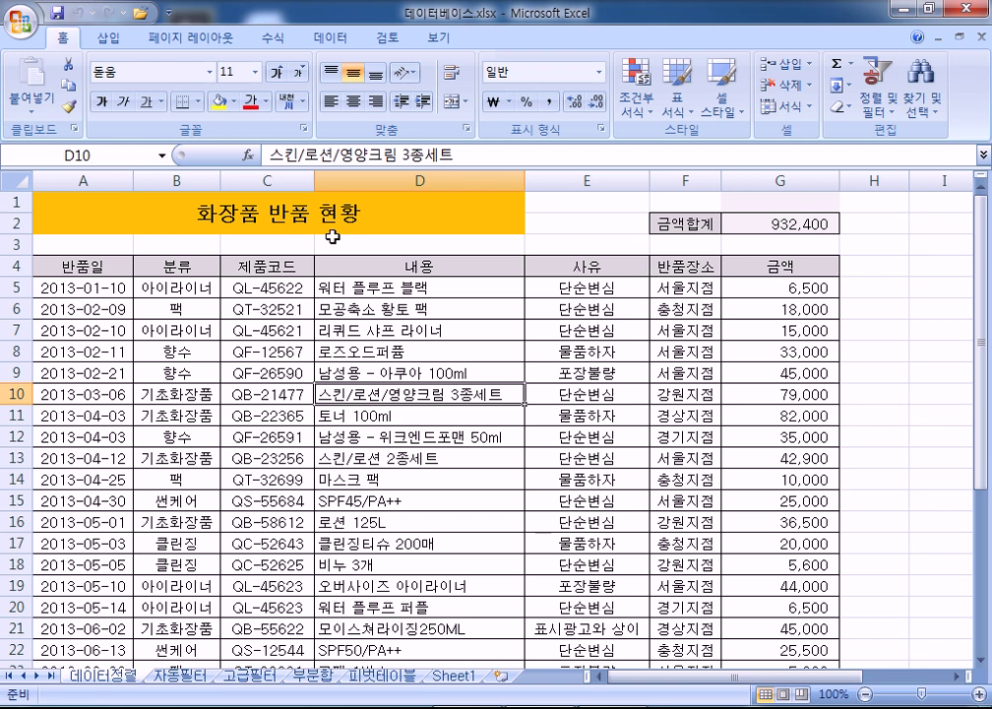
pyautogui.click(335, 346)
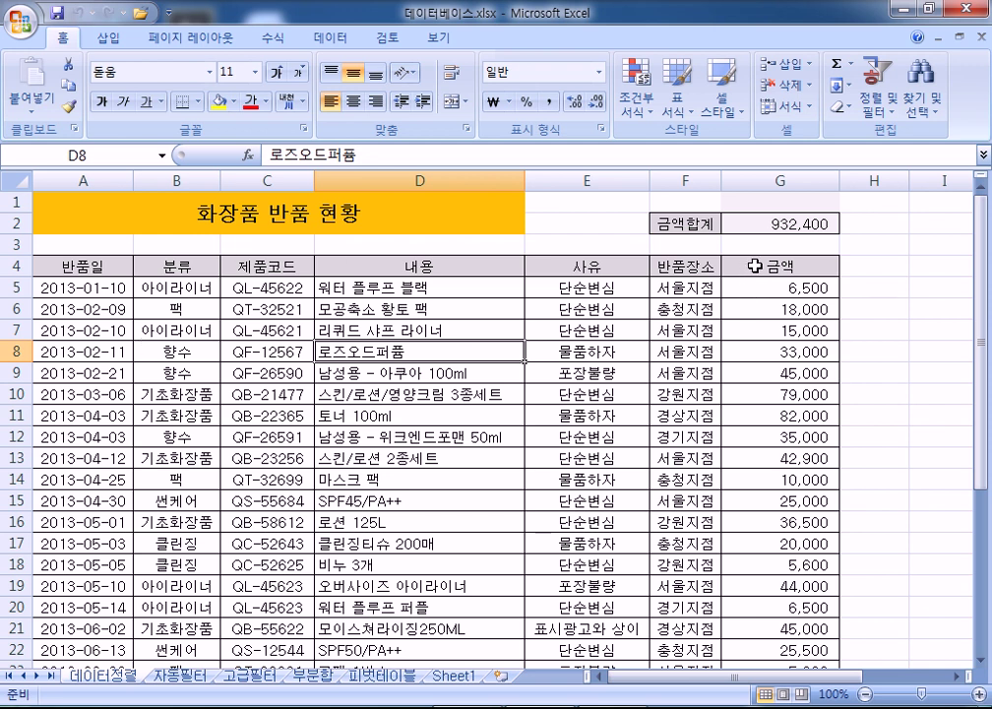
# Sort the returns table by 금액 in ascending order and check the order down to the last record.
pyautogui.click(781, 180)
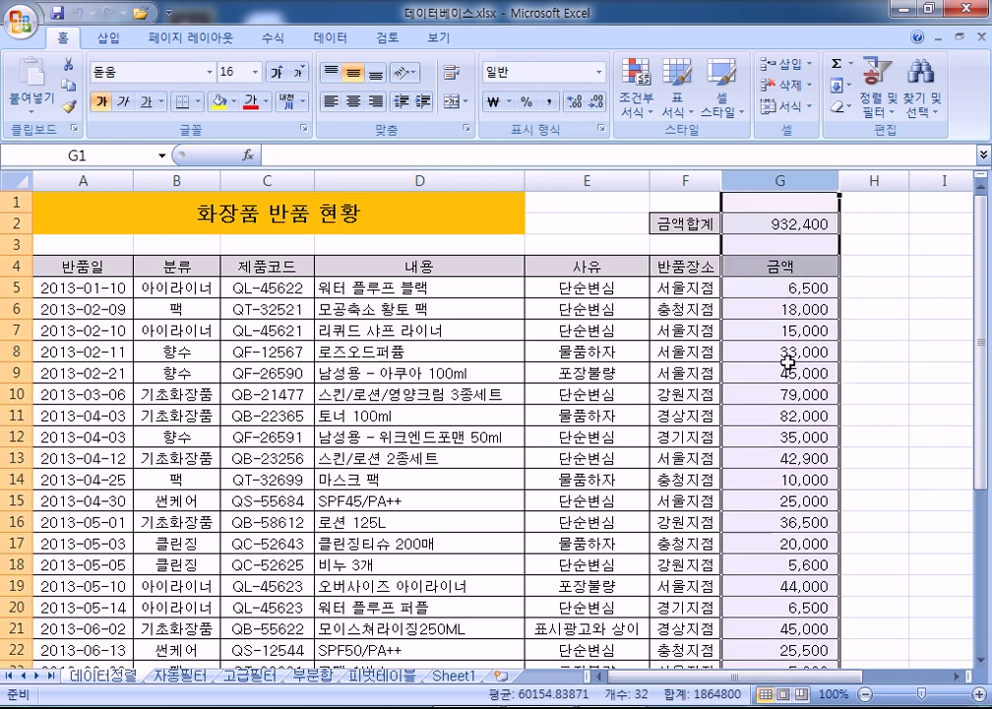
pyautogui.click(788, 366)
pyautogui.click(782, 436)
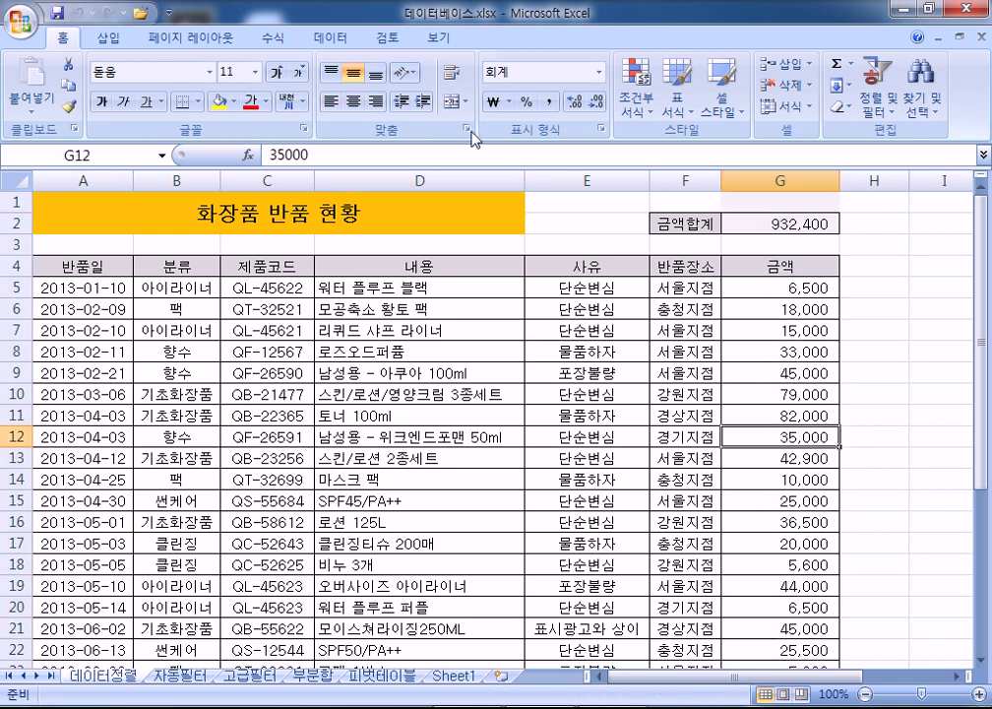
pyautogui.click(340, 39)
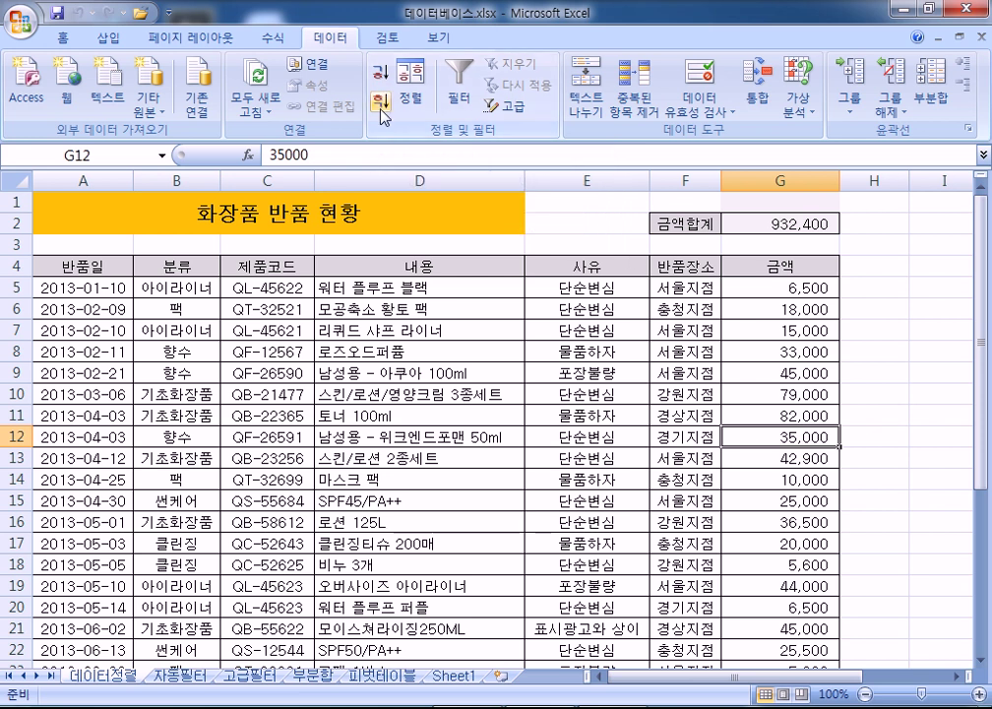
pyautogui.click(380, 103)
pyautogui.click(381, 75)
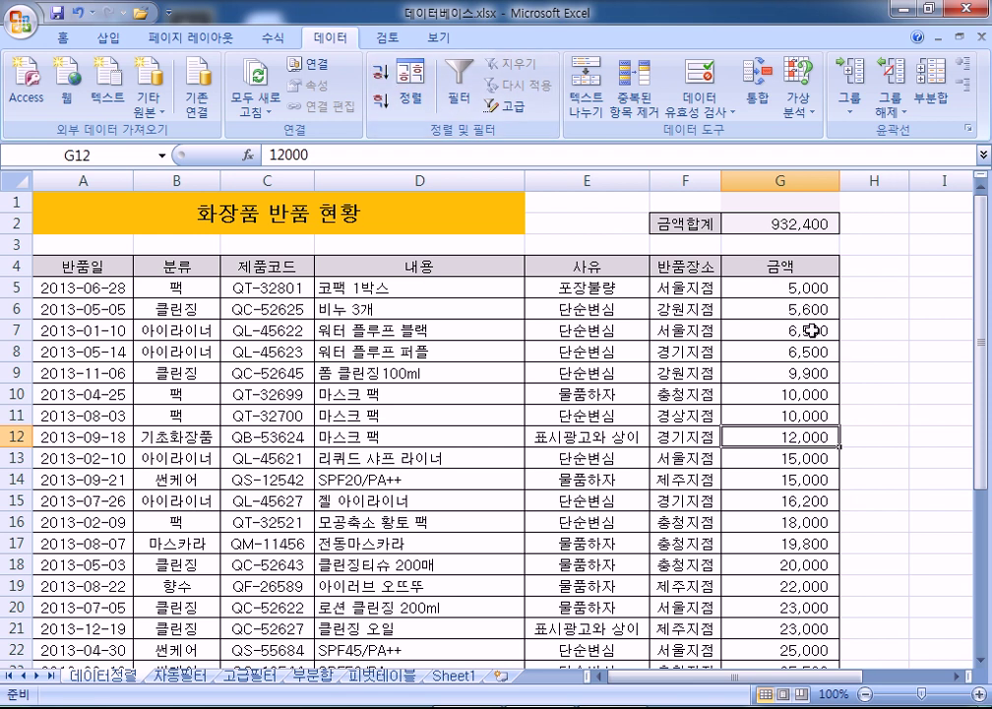
pyautogui.scroll(-3, 809, 320)
pyautogui.scroll(-3, 807, 326)
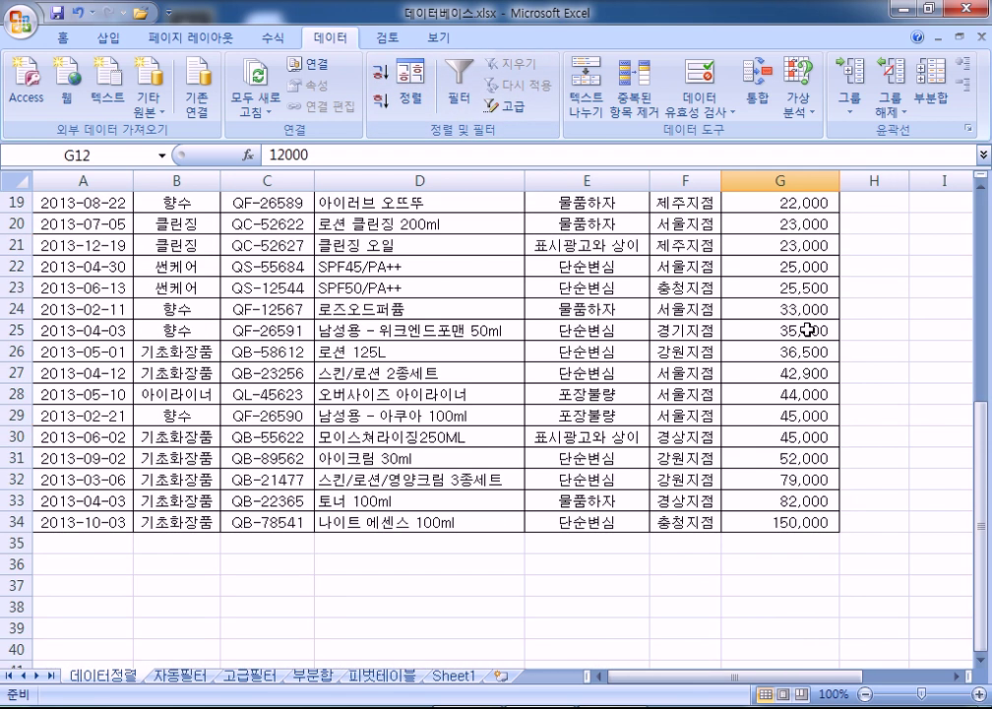
pyautogui.scroll(4, 807, 331)
# Sort the returns table by 금액 in descending order and check it from the first to the last record.
pyautogui.click(381, 100)
pyautogui.scroll(2, 521, 315)
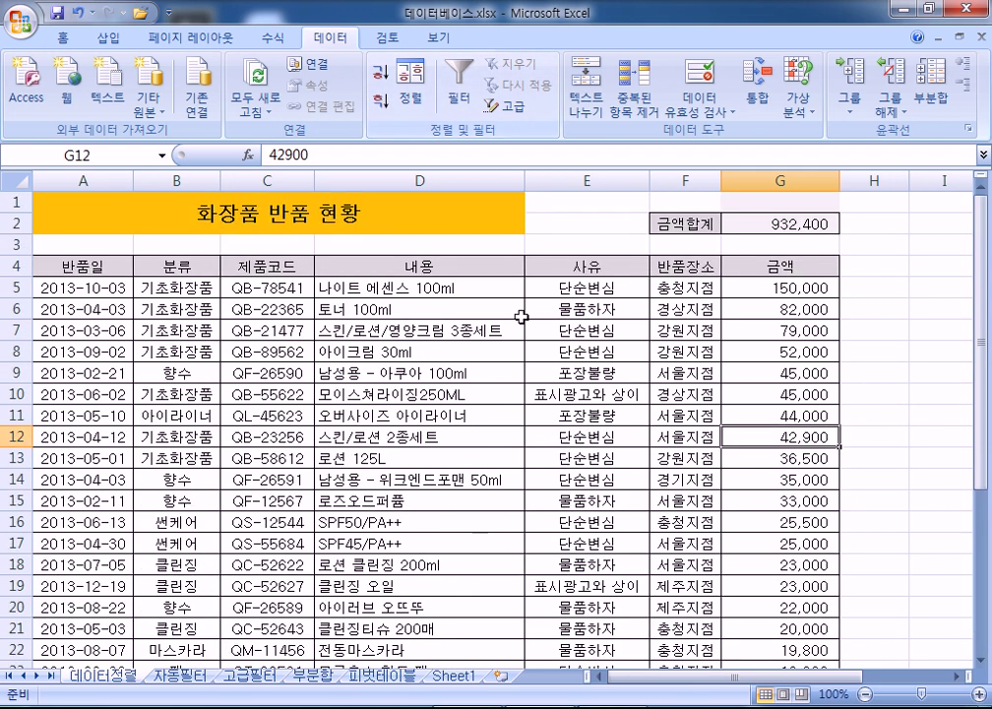
pyautogui.click(780, 285)
pyautogui.scroll(-6, 778, 424)
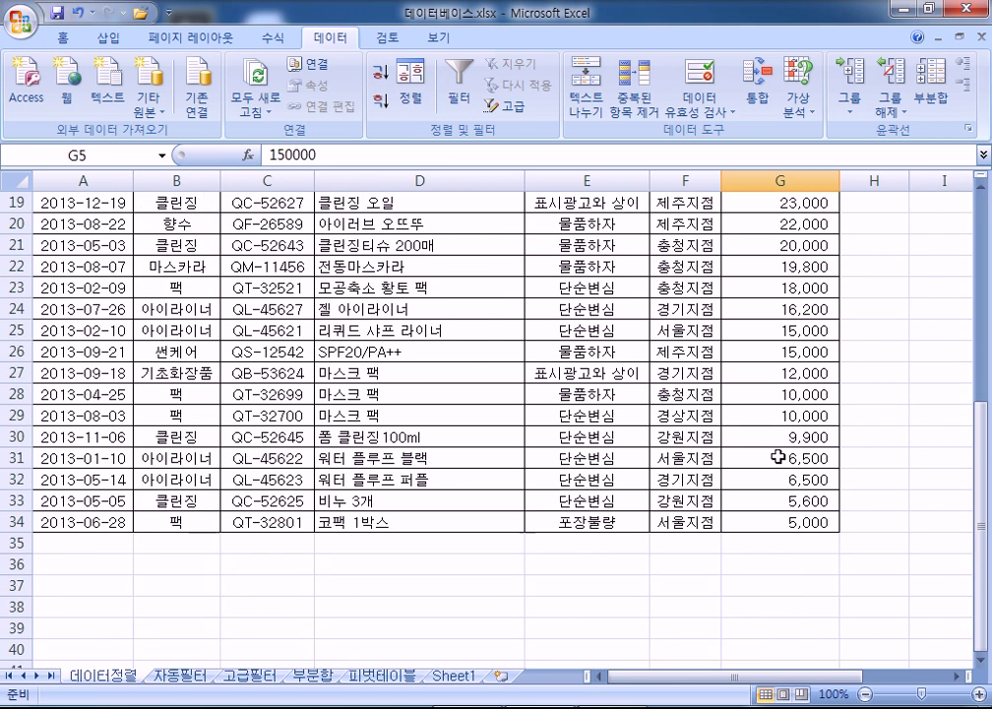
pyautogui.scroll(5, 779, 457)
# Sort the returns table by 반품장소 in ascending order and check the branch grouping through the last record.
pyautogui.click(686, 245)
pyautogui.scroll(1, 674, 357)
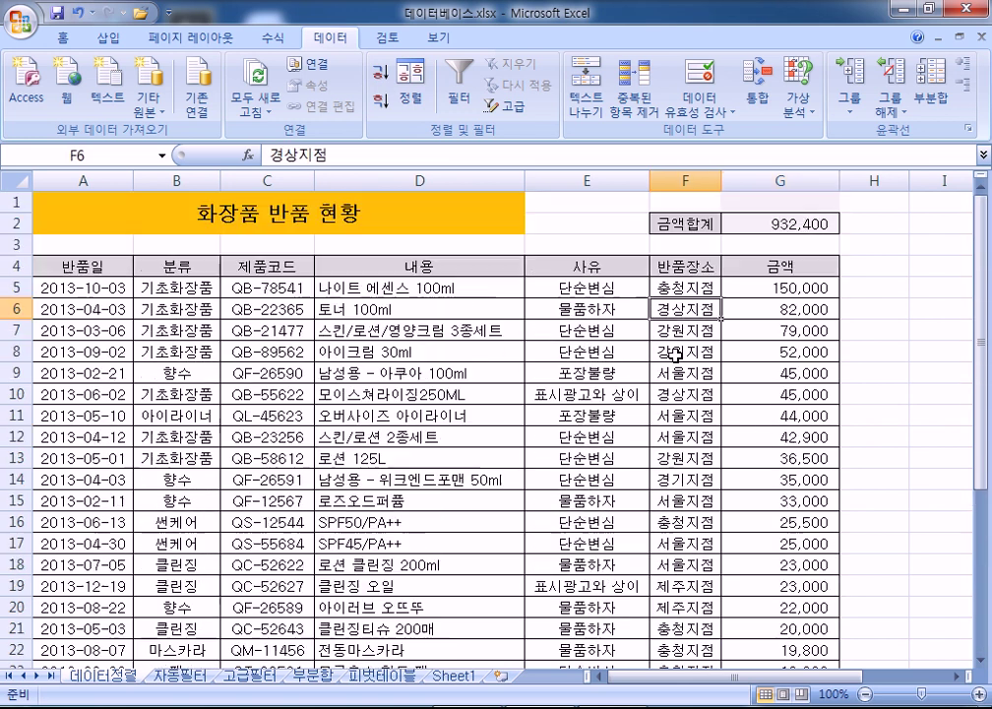
pyautogui.click(686, 350)
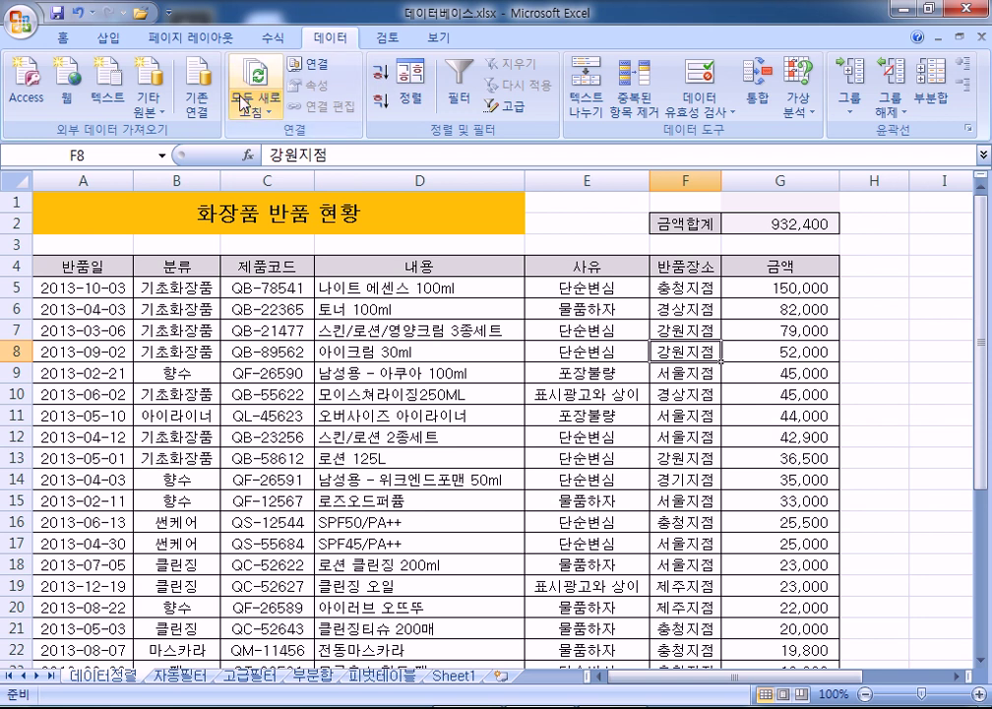
pyautogui.click(380, 72)
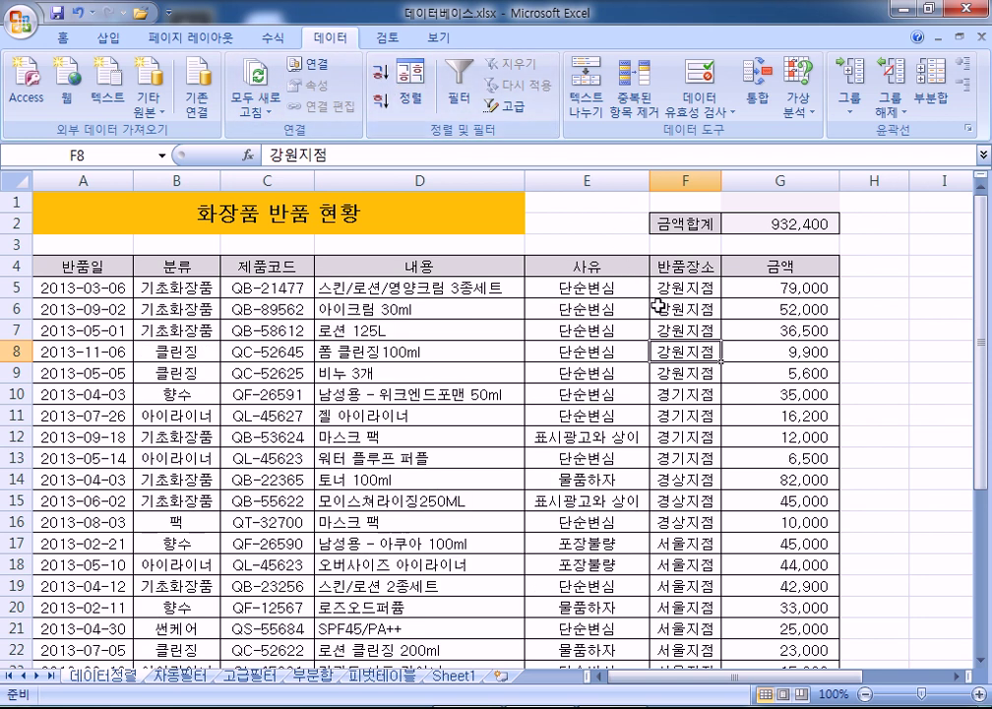
pyautogui.scroll(-6, 654, 301)
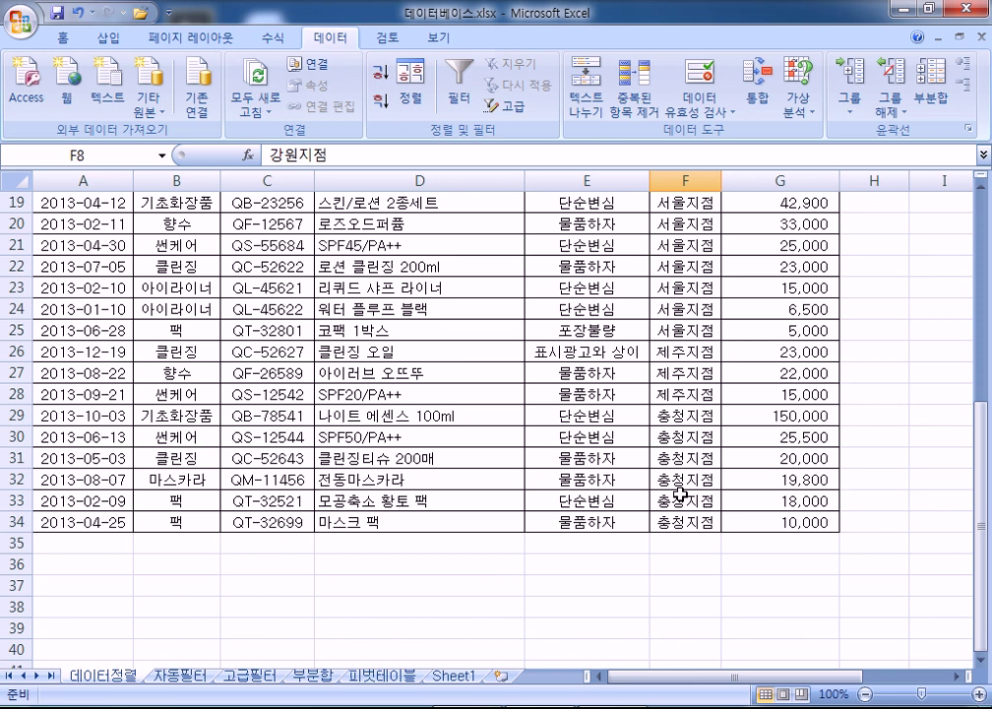
pyautogui.scroll(6, 680, 494)
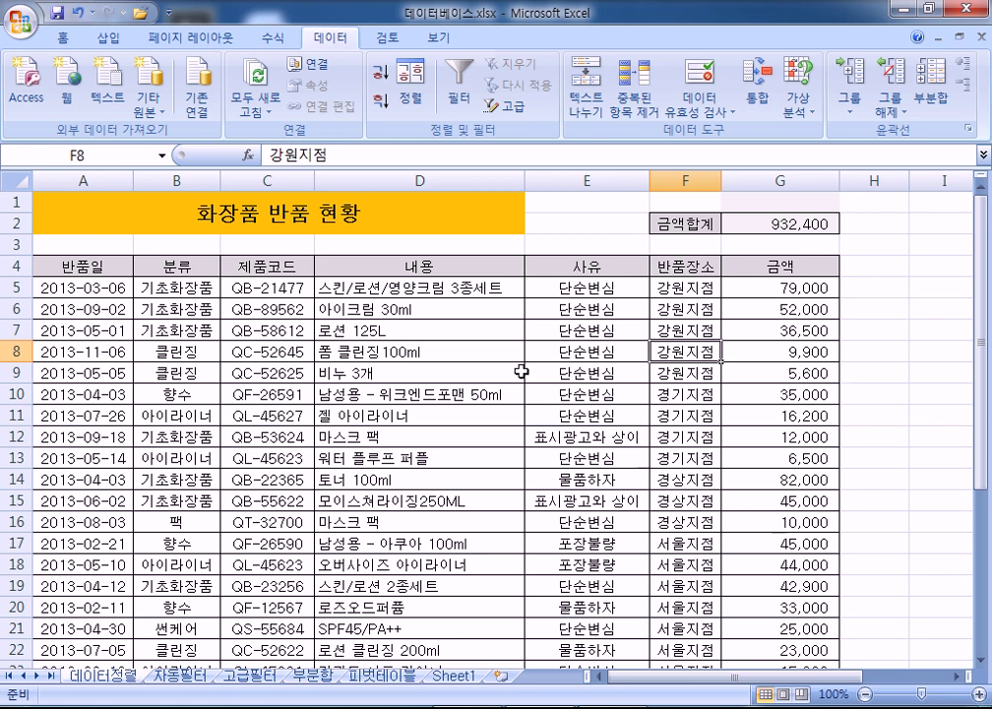
# Delete the blank row 3 between the title area and the table headings.
pyautogui.click(17, 243)
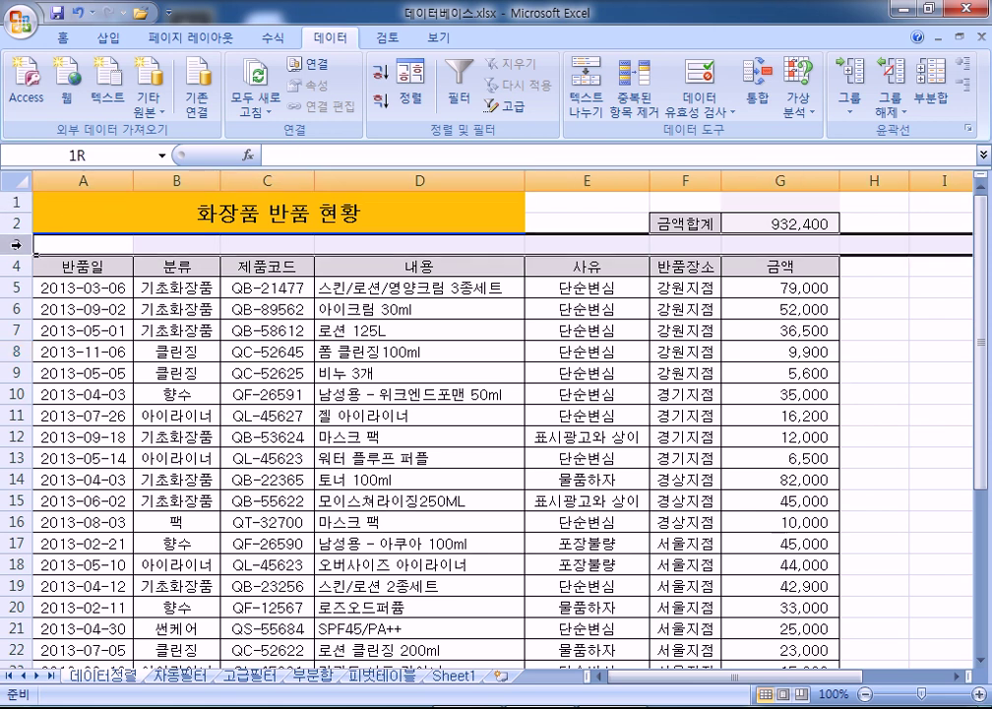
pyautogui.click(434, 332)
pyautogui.click(10, 243)
pyautogui.rightClick(12, 245)
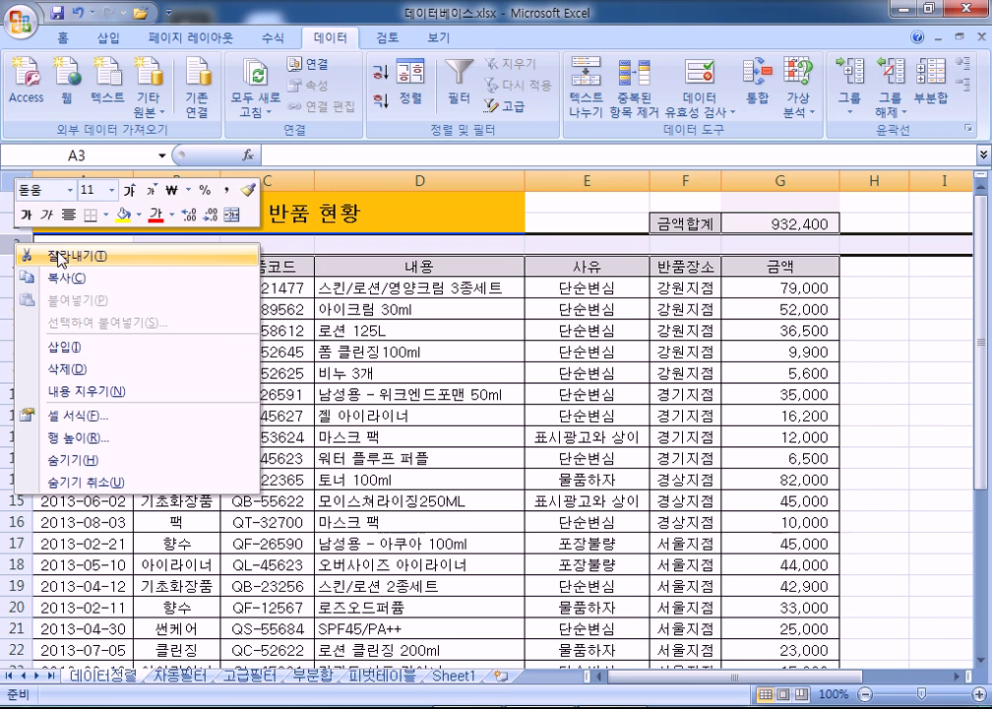
pyautogui.click(61, 369)
# Try to sort the table by 사유 in ascending order, and undo the deletion of row 3.
pyautogui.click(678, 287)
pyautogui.click(596, 269)
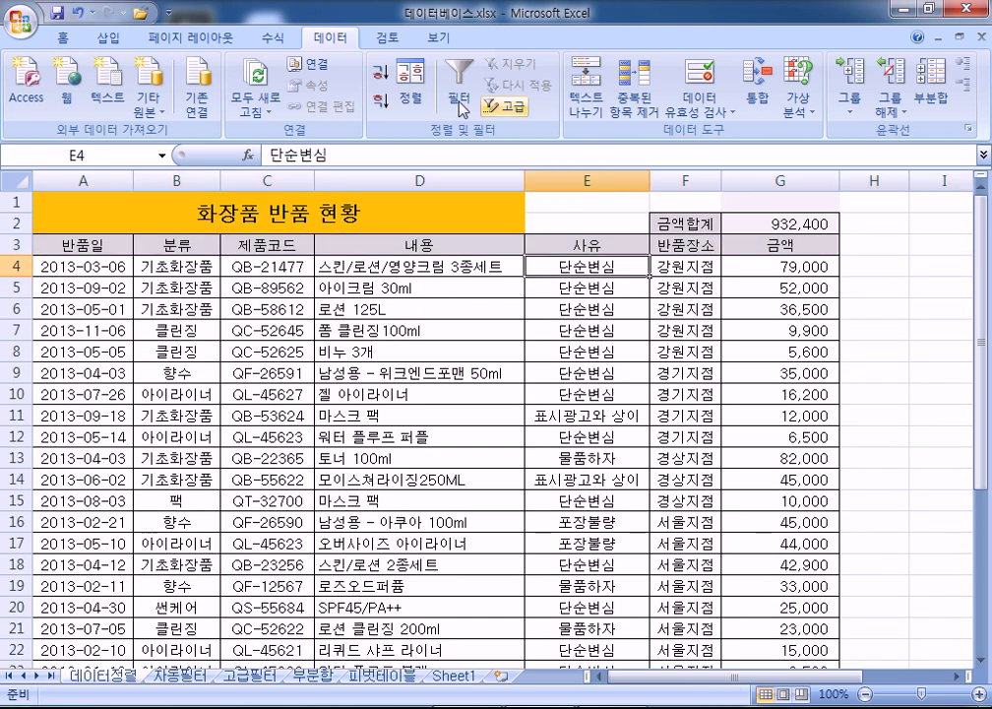
pyautogui.click(380, 71)
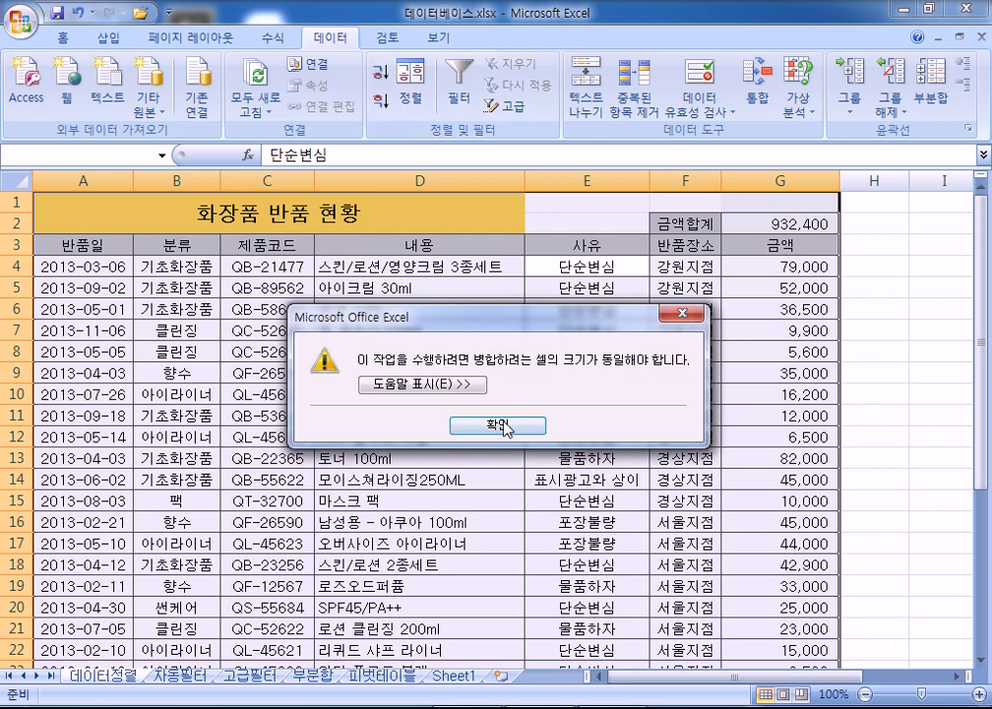
pyautogui.click(499, 425)
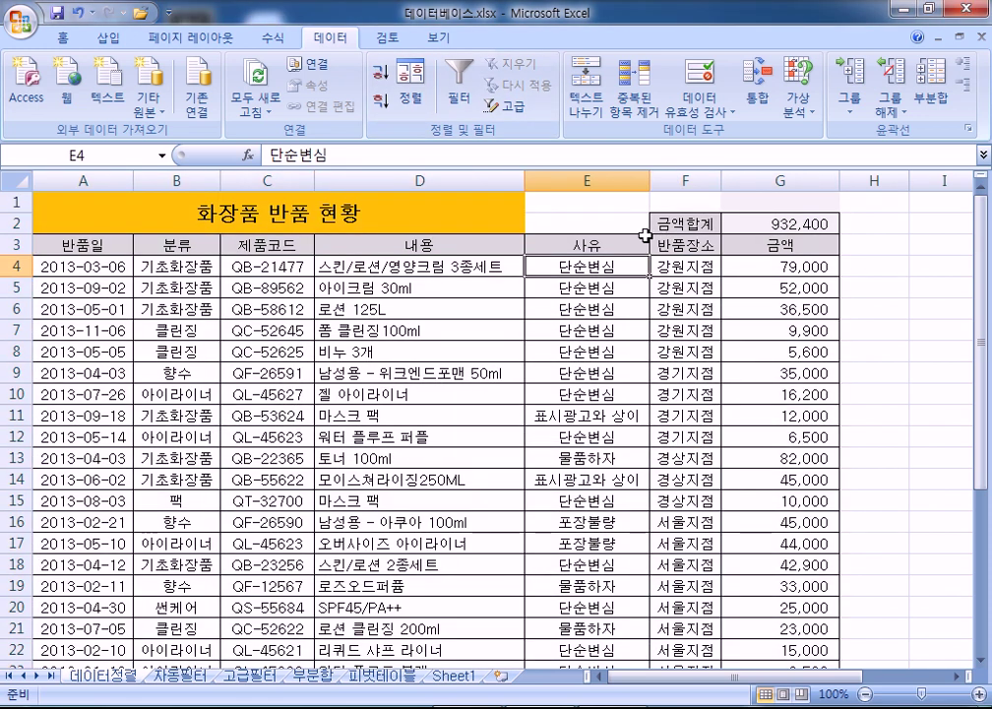
pyautogui.click(94, 11)
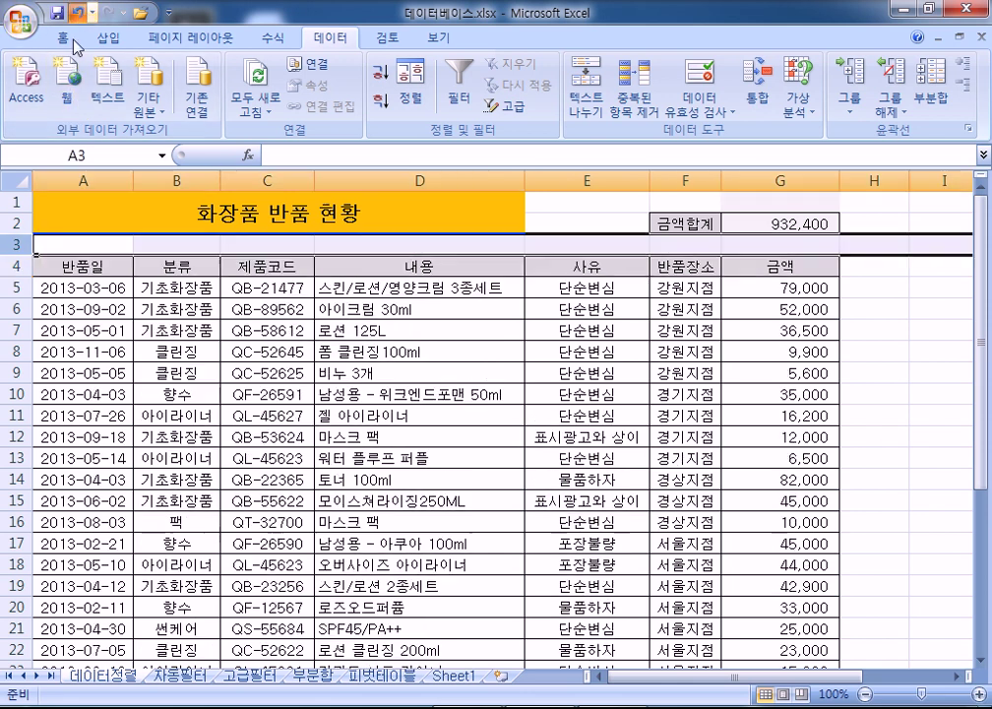
# Highlight title rows 1 and 2 and the table below them, and delete the blank row 3 in between again.
pyautogui.moveTo(15, 201); pyautogui.dragTo(8, 224)
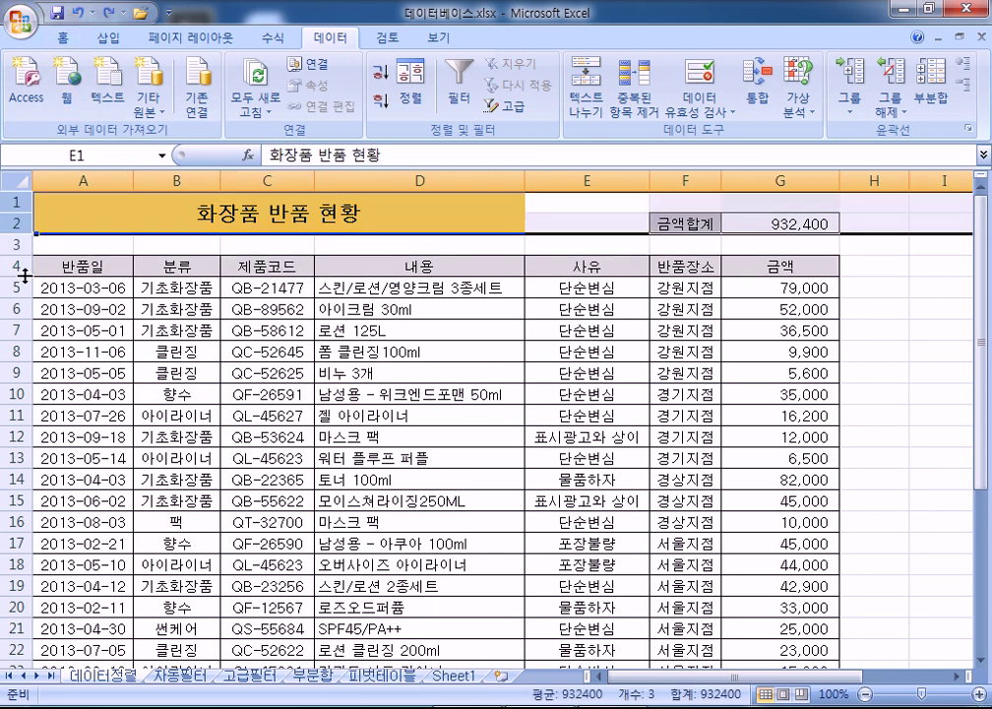
pyautogui.moveTo(50, 266); pyautogui.dragTo(777, 458)
pyautogui.click(43, 245)
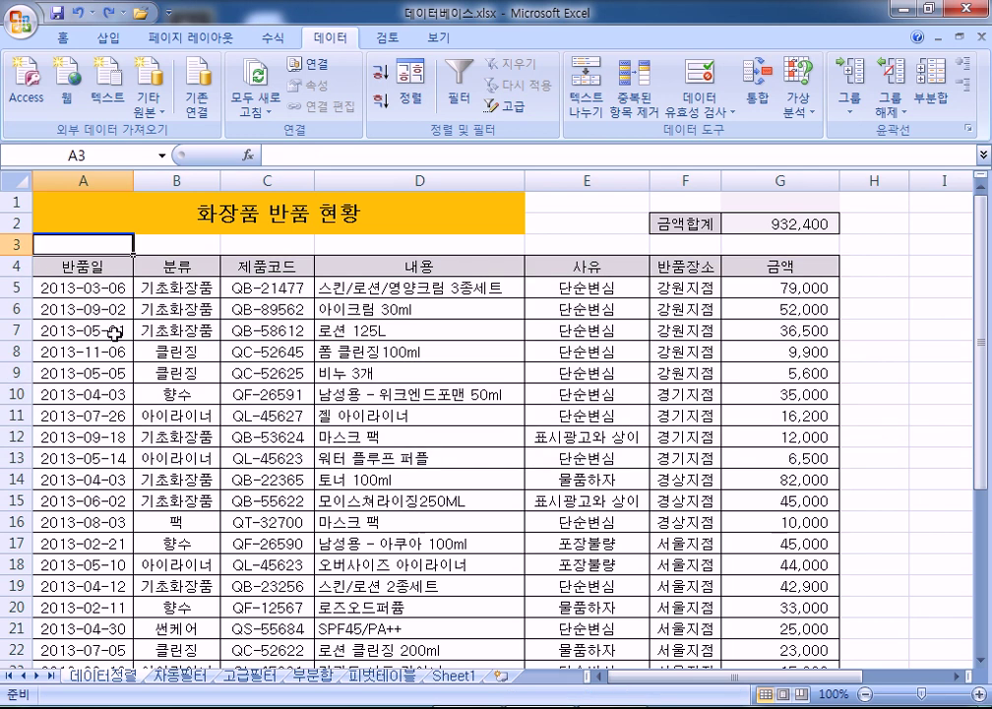
pyautogui.rightClick(15, 244)
pyautogui.click(76, 375)
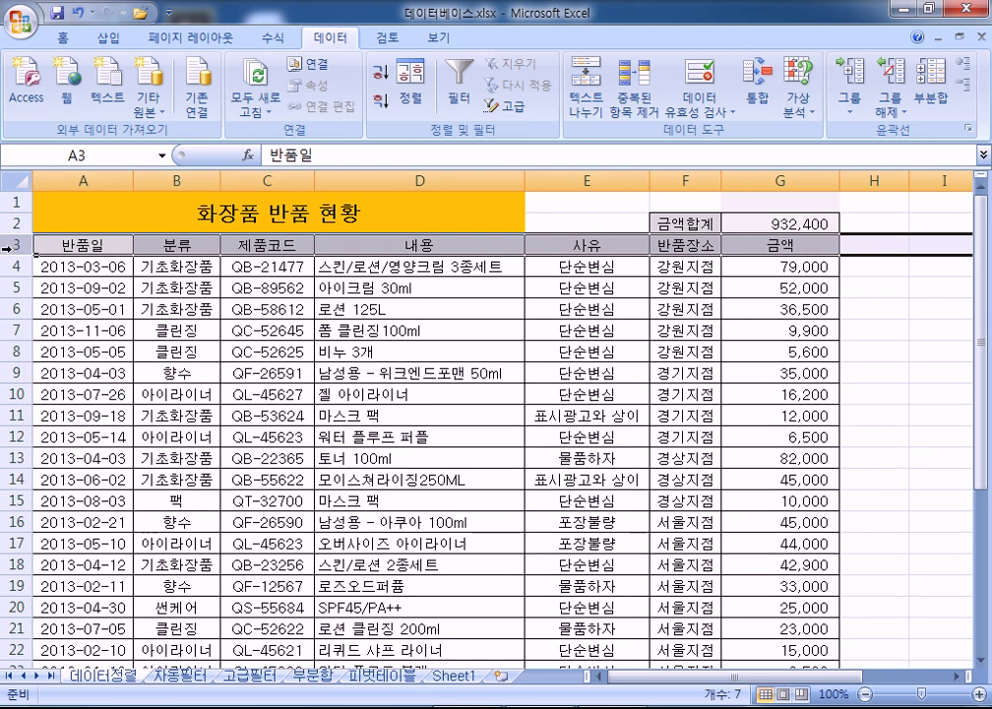
# Highlight the table from its headings through the last record, and undo the deletion of blank row 3.
pyautogui.moveTo(66, 243); pyautogui.dragTo(784, 605)
pyautogui.scroll(5, 443, 450)
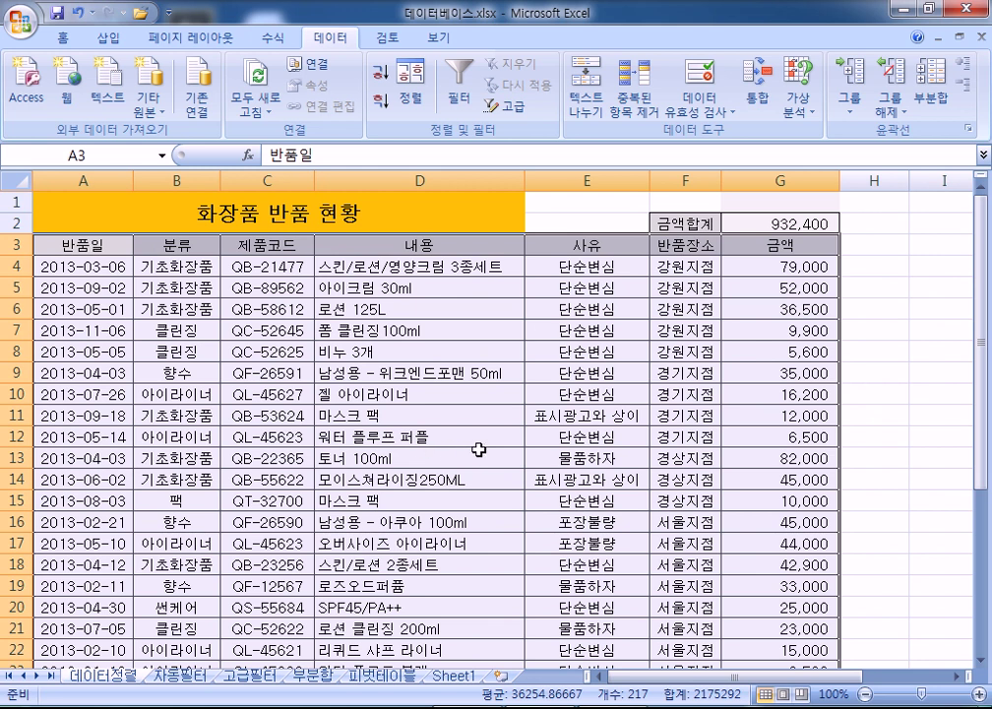
pyautogui.click(79, 13)
pyautogui.click(267, 373)
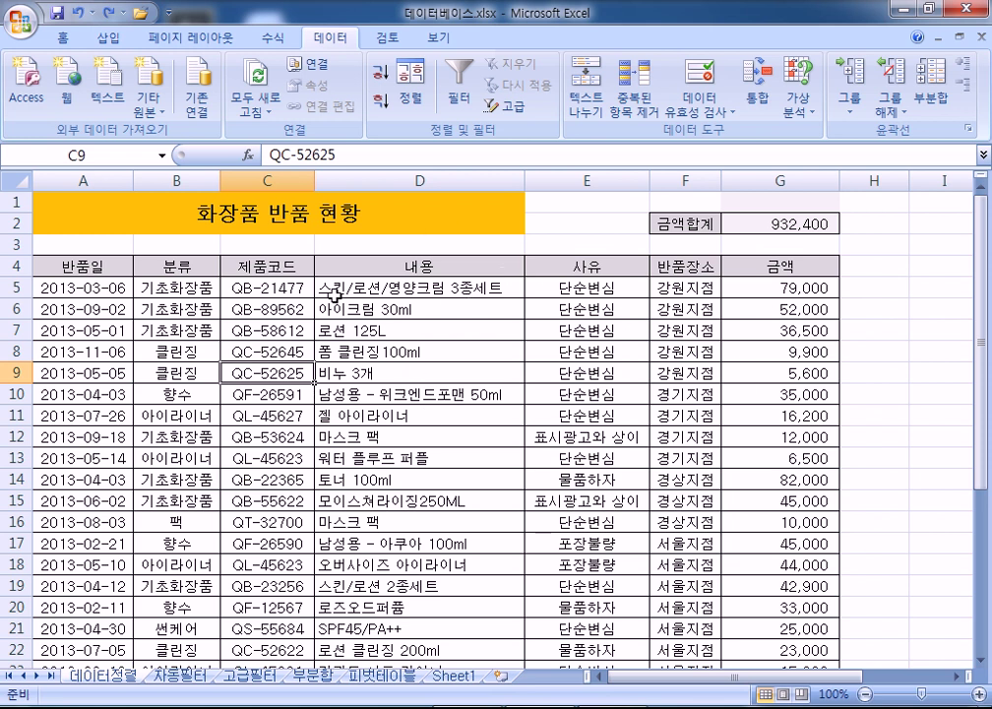
# Sort the returns table by 반품일 in ascending, descending and again ascending order.
pyautogui.click(61, 308)
pyautogui.click(380, 74)
pyautogui.click(380, 98)
pyautogui.click(380, 77)
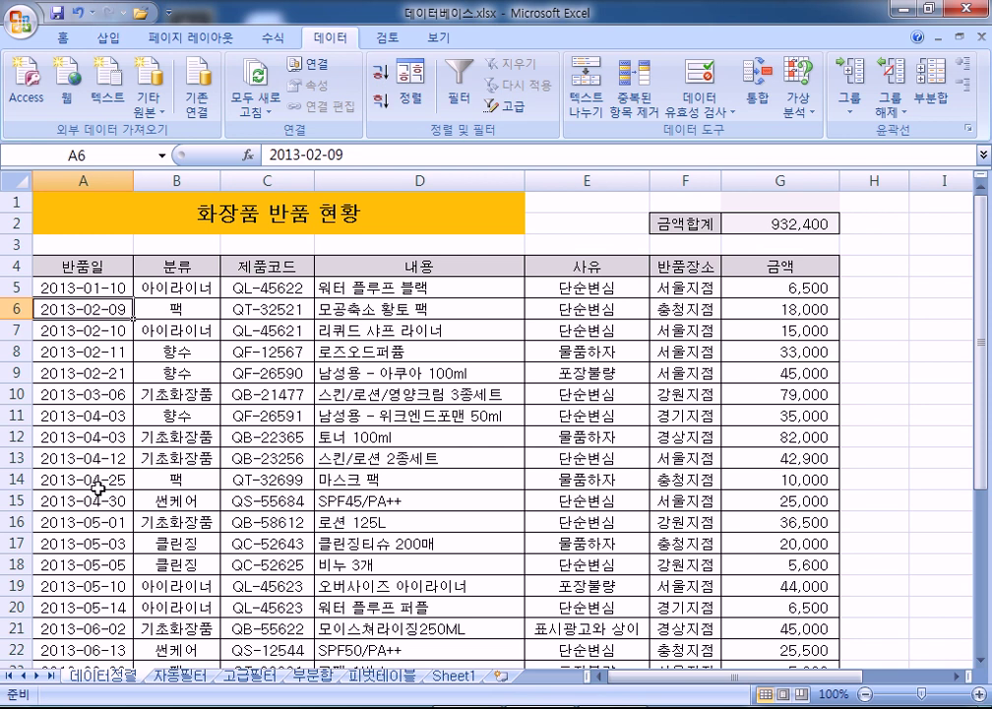
# Select the entire returns table from a cell inside it and from the 반품일 heading, checking which rows the selection covers.
pyautogui.click(329, 395)
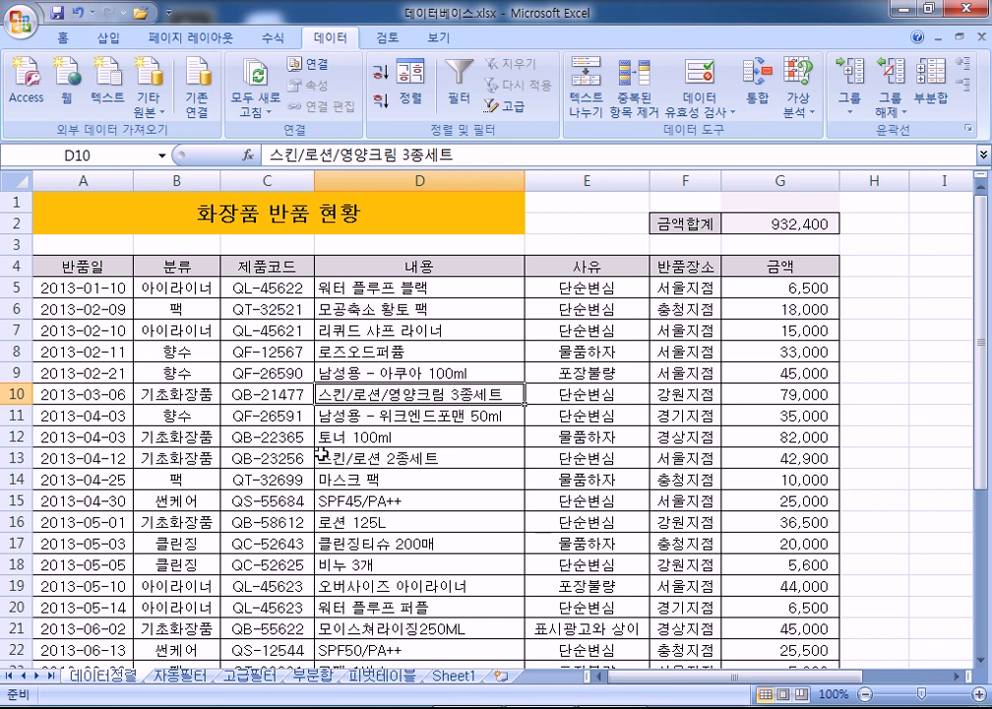
pyautogui.hotkey('ctrl', 'a')
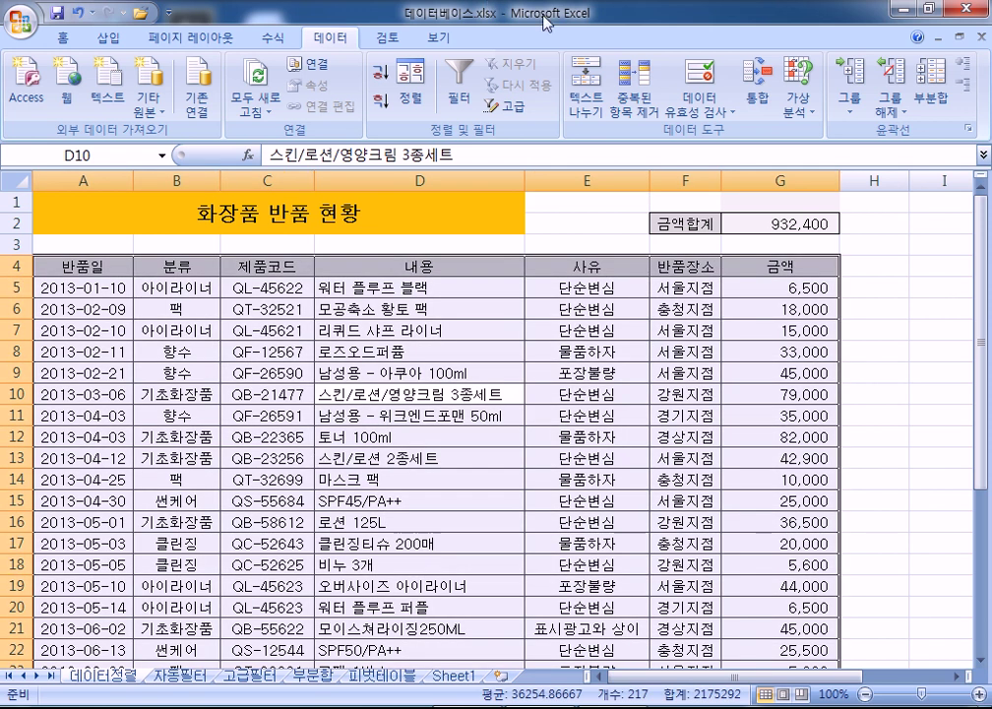
pyautogui.click(91, 269)
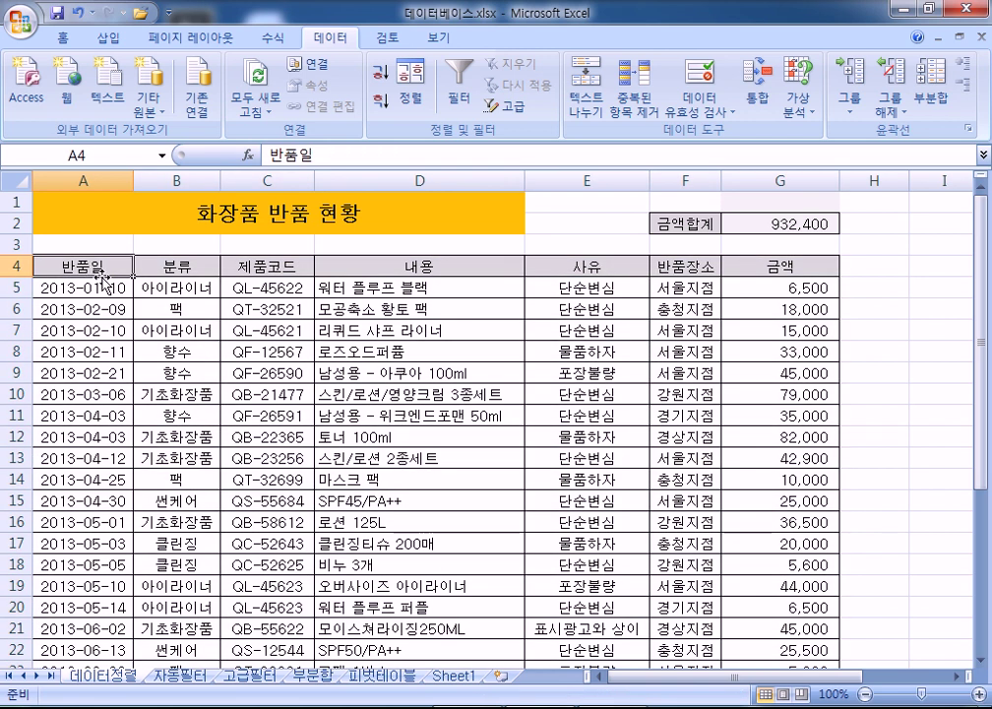
pyautogui.hotkey('ctrl', 'shift', 'End')
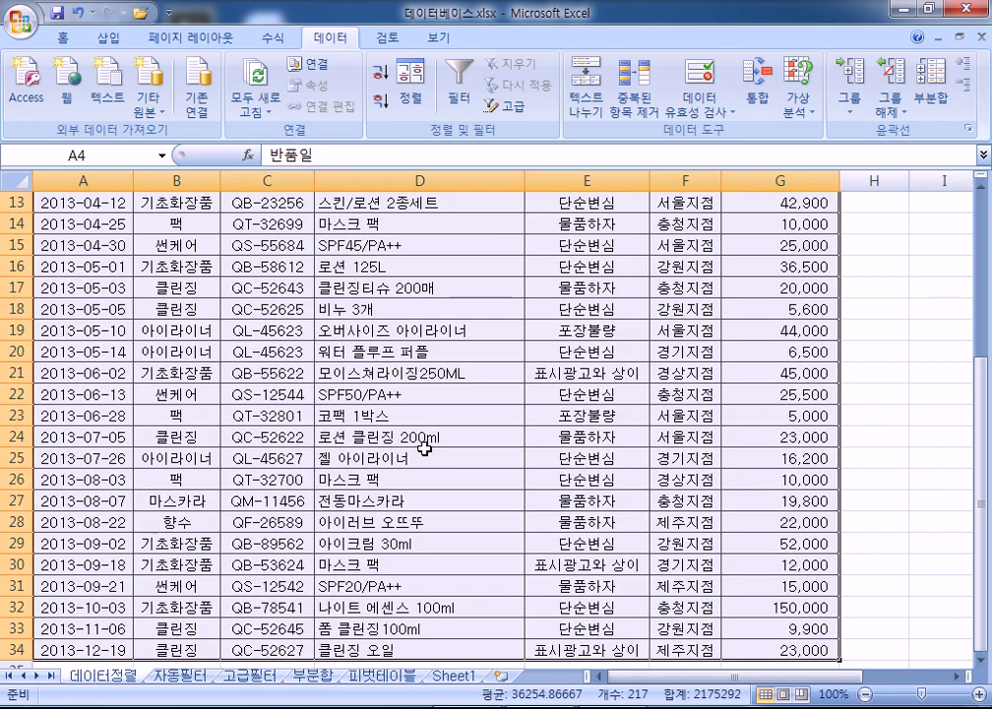
pyautogui.scroll(4, 425, 446)
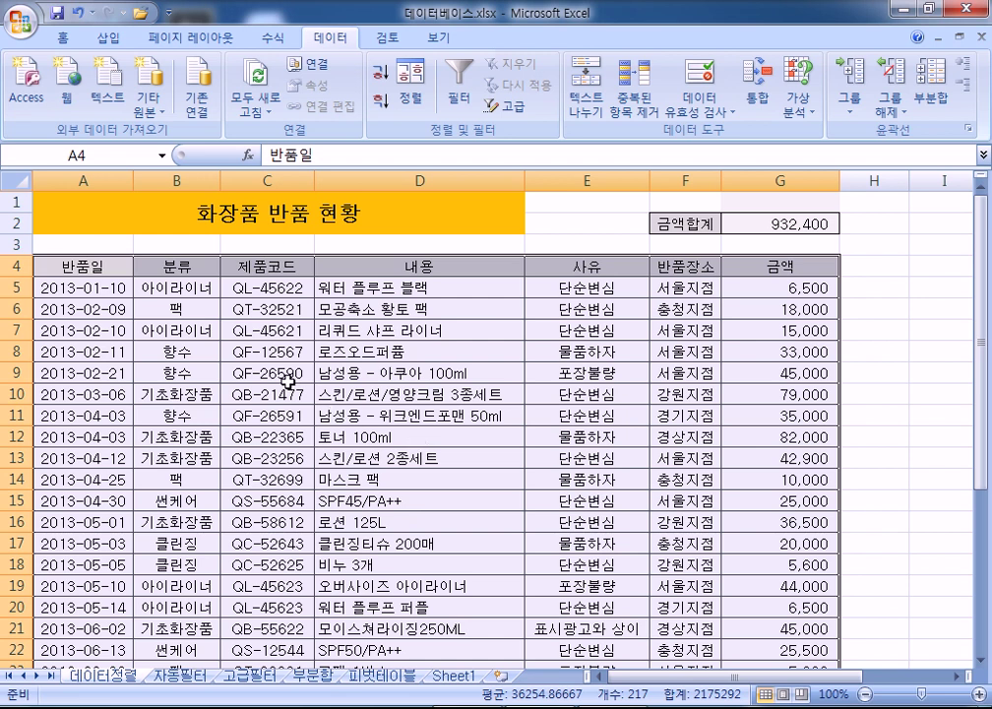
pyautogui.click(432, 348)
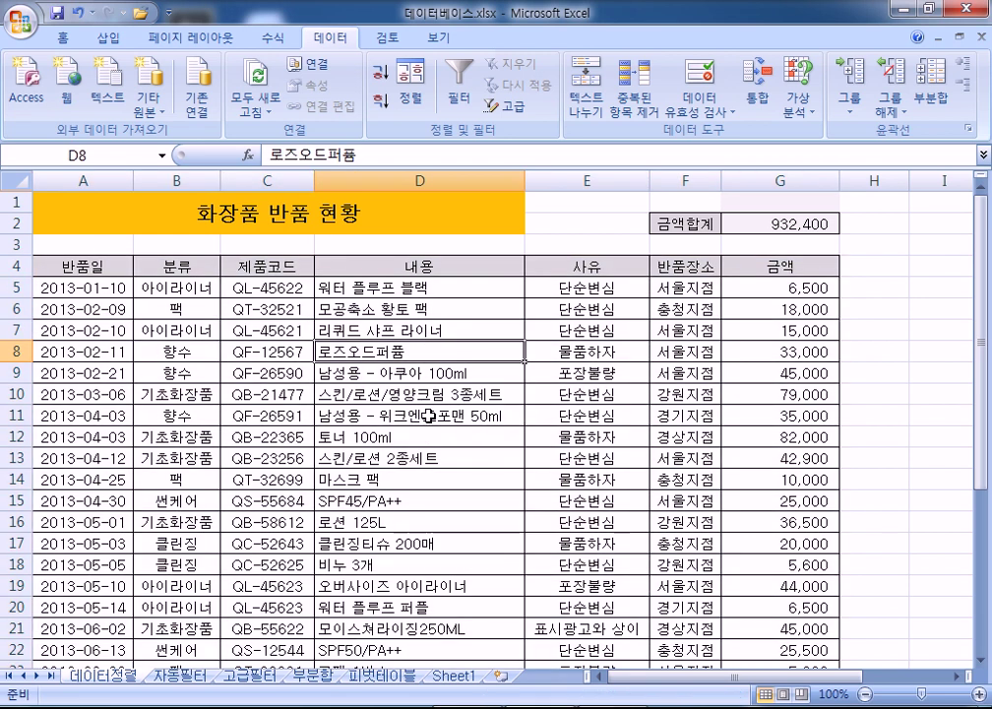
pyautogui.hotkey('ctrl', 'a')
pyautogui.scroll(-5, 506, 418)
pyautogui.scroll(5, 519, 434)
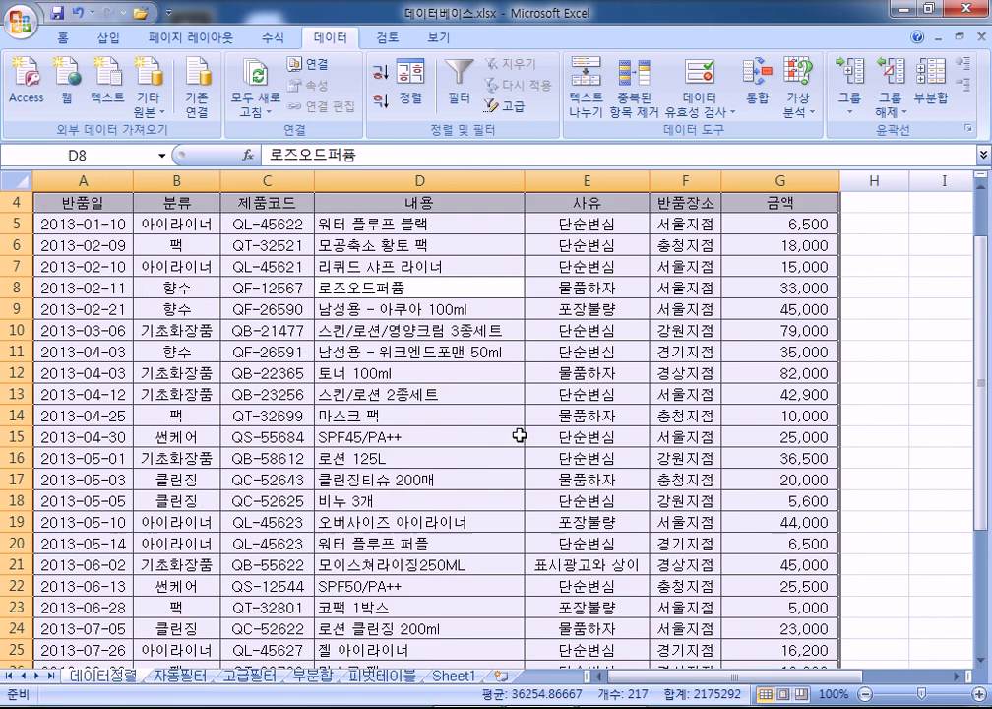
# Delete blank row 3 and select the whole data region around a 분류 cell to check whether the title rows are included.
pyautogui.click(19, 243)
pyautogui.rightClick(19, 244)
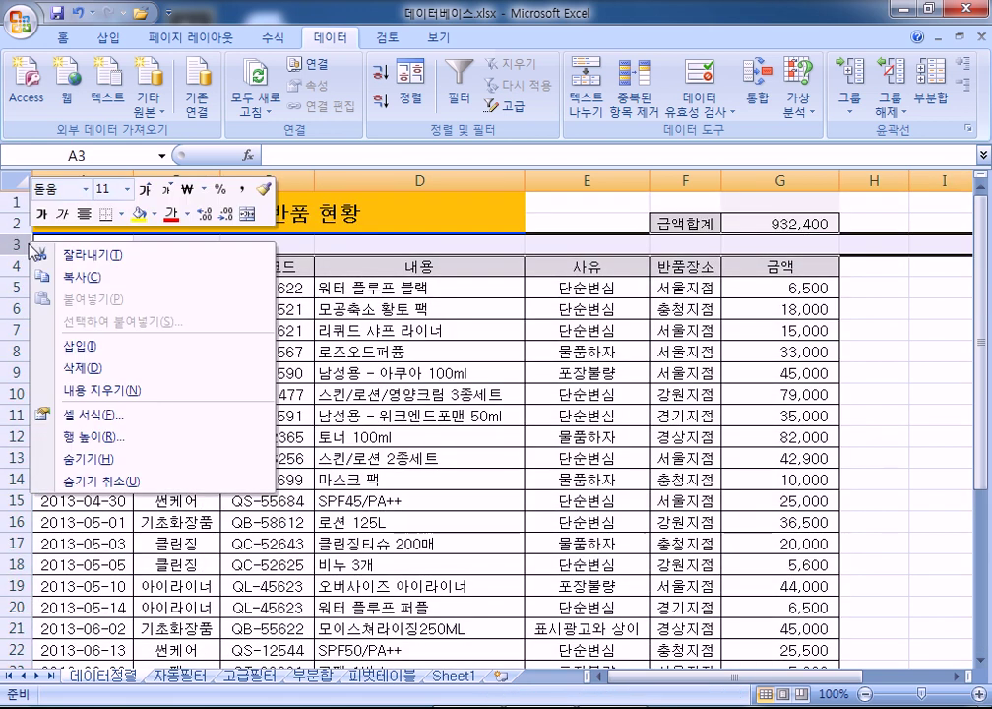
pyautogui.click(69, 391)
pyautogui.click(213, 397)
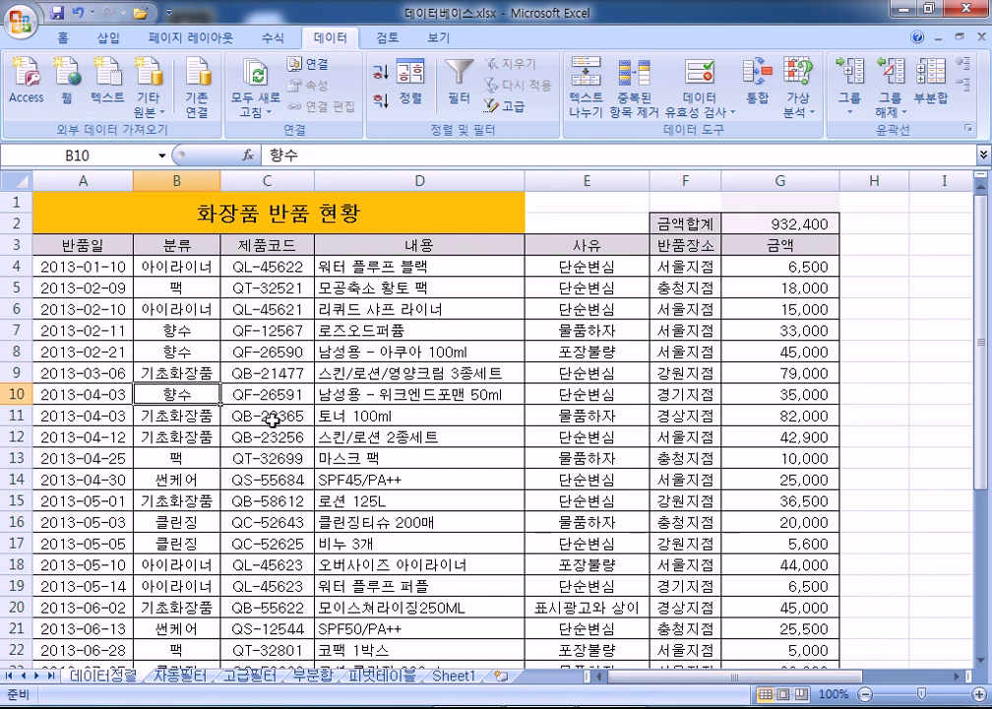
pyautogui.hotkey('ctrl', 'a')
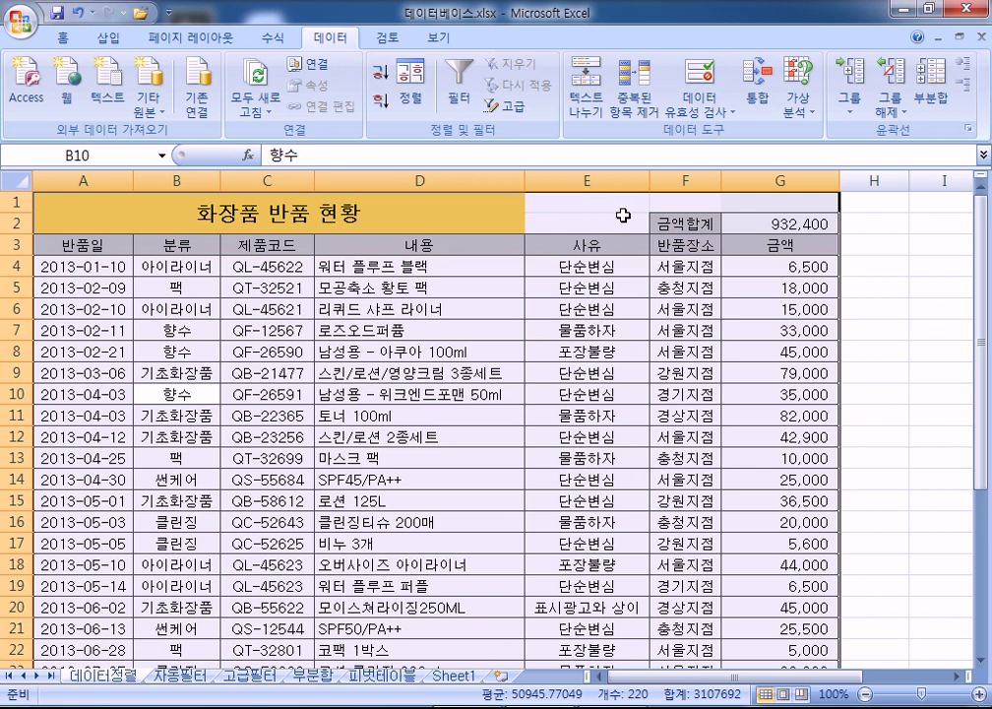
# Undo the deletion of row 3 and the last ascending sort by 반품일.
pyautogui.hotkey('ctrl', 'z')
pyautogui.hotkey('ctrl', 'z')
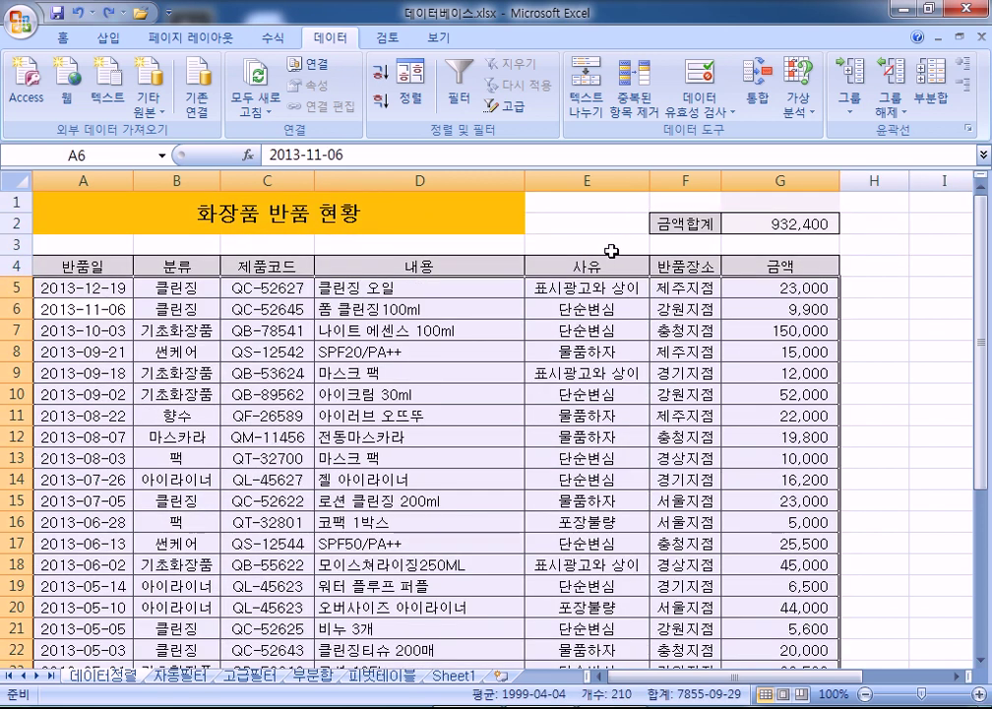
pyautogui.click(436, 328)
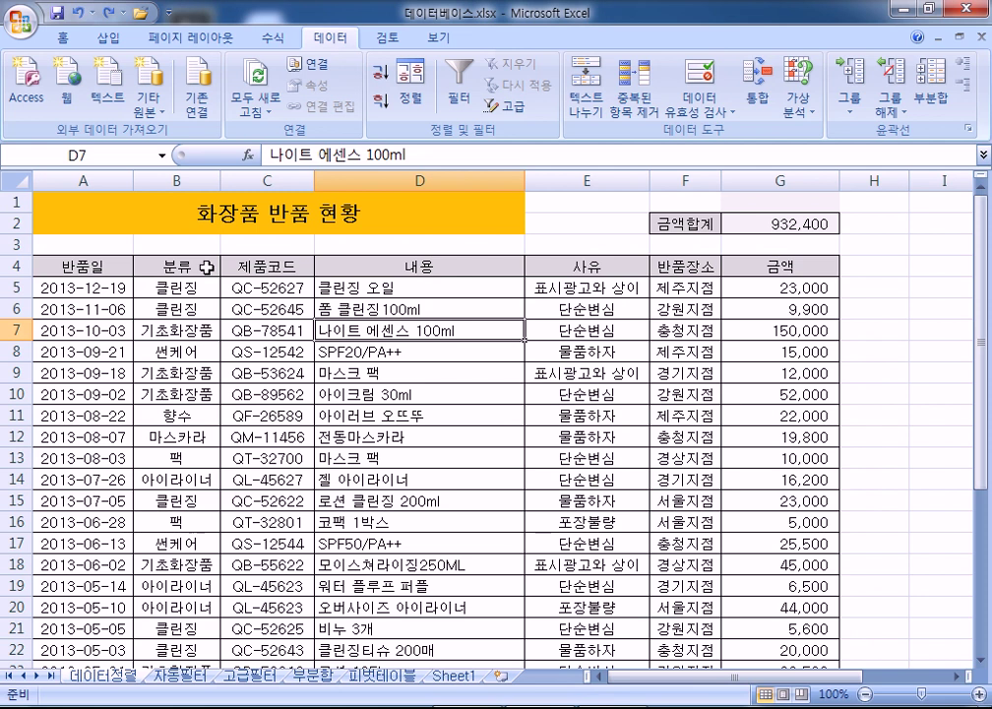
# Select the table from its headings through the last record, and look over the Sort dialog without applying a sort.
pyautogui.click(104, 266)
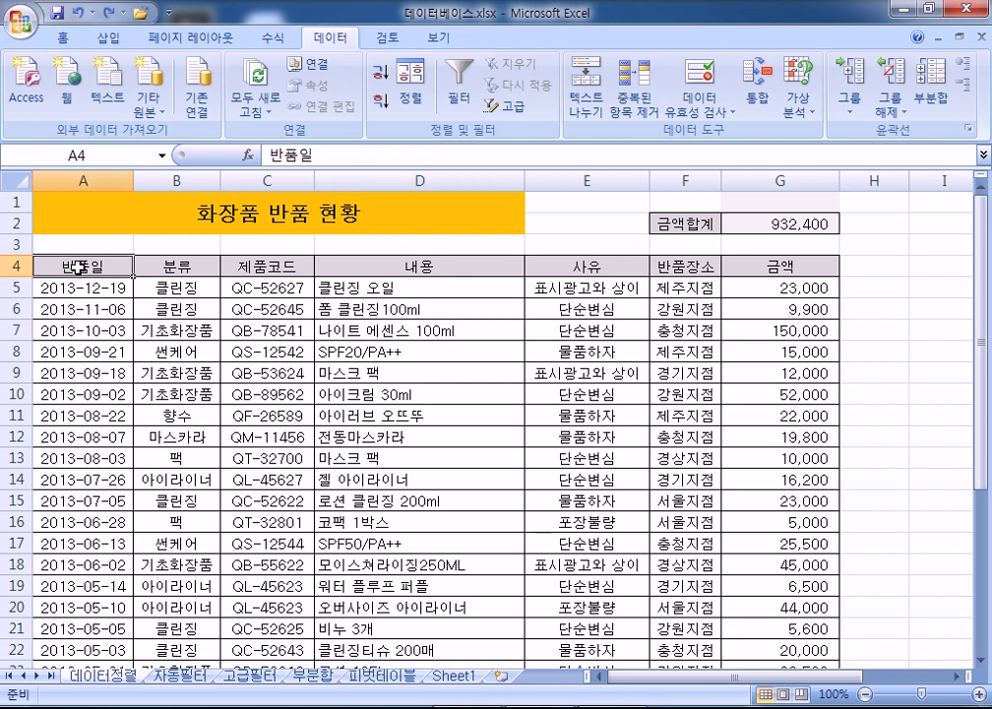
pyautogui.moveTo(104, 266); pyautogui.dragTo(786, 584)
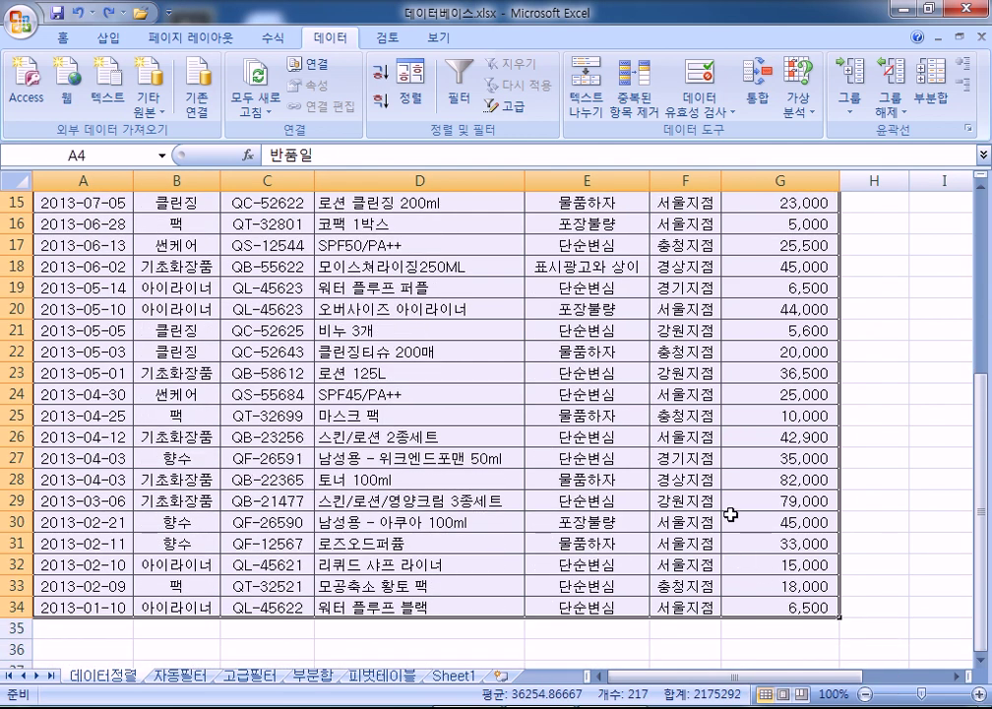
pyautogui.scroll(5, 731, 513)
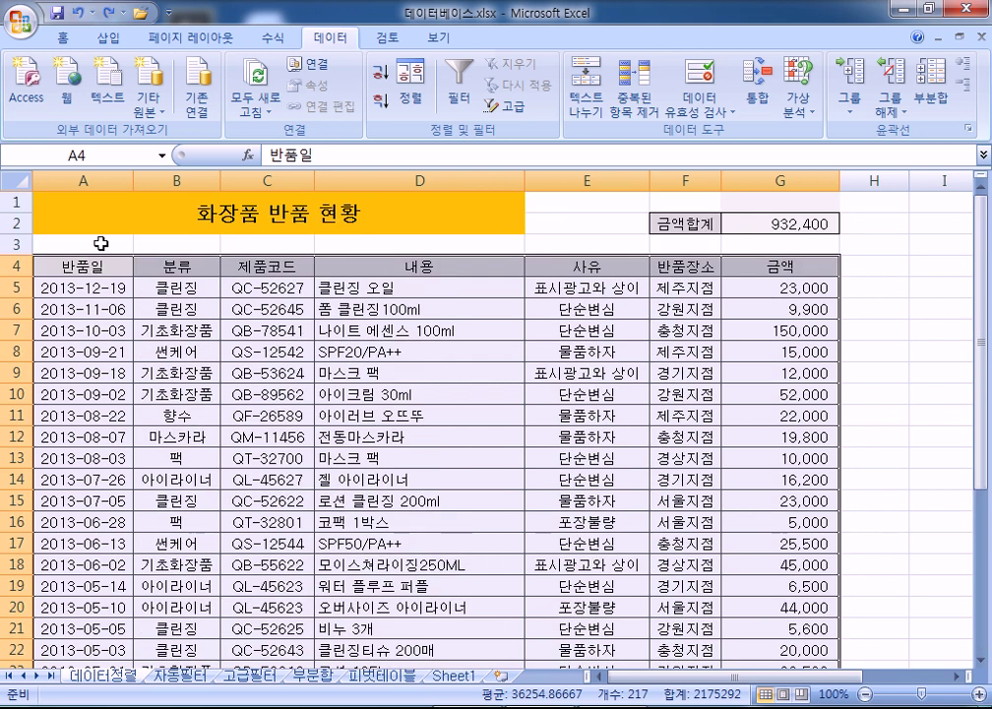
pyautogui.press('Return')
pyautogui.press('Return')
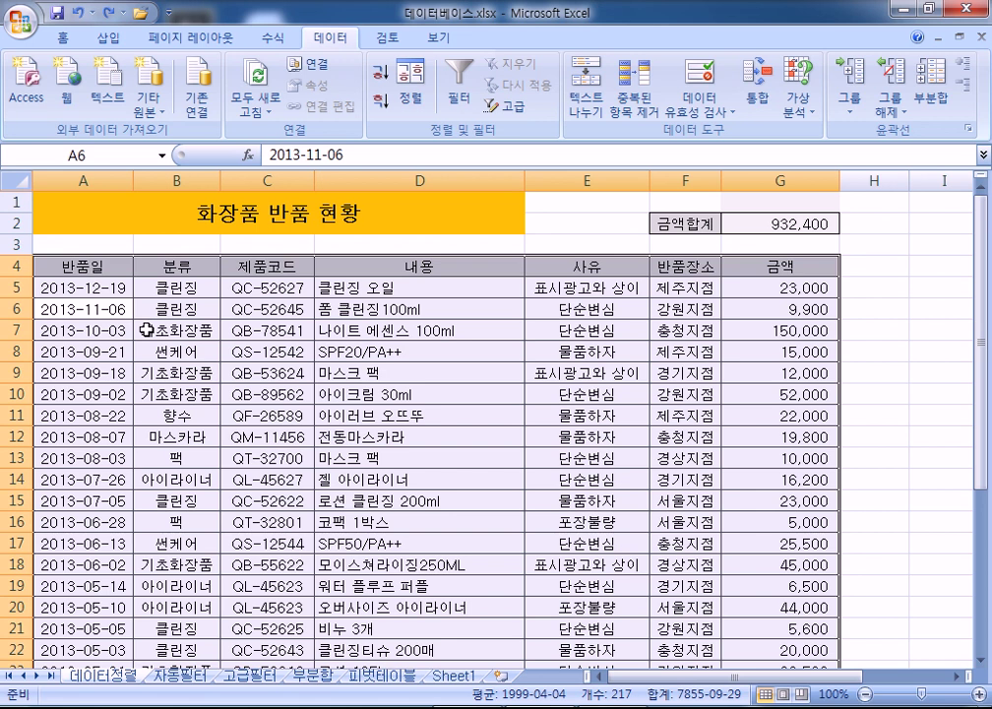
pyautogui.click(404, 84)
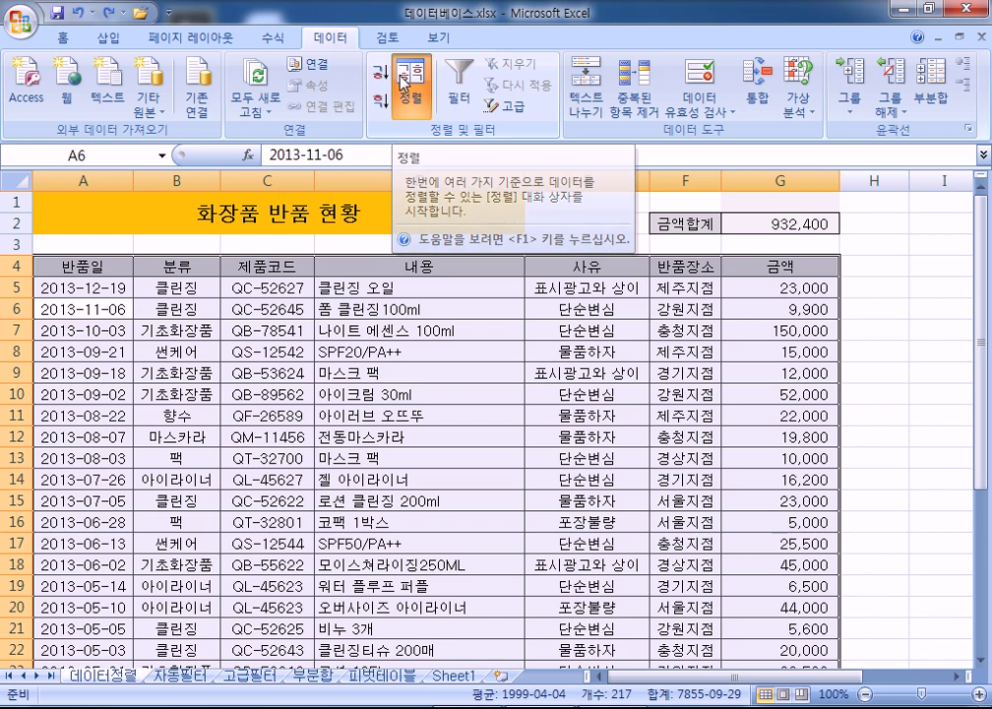
pyautogui.moveTo(499, 330); pyautogui.dragTo(655, 288)
pyautogui.click(810, 289)
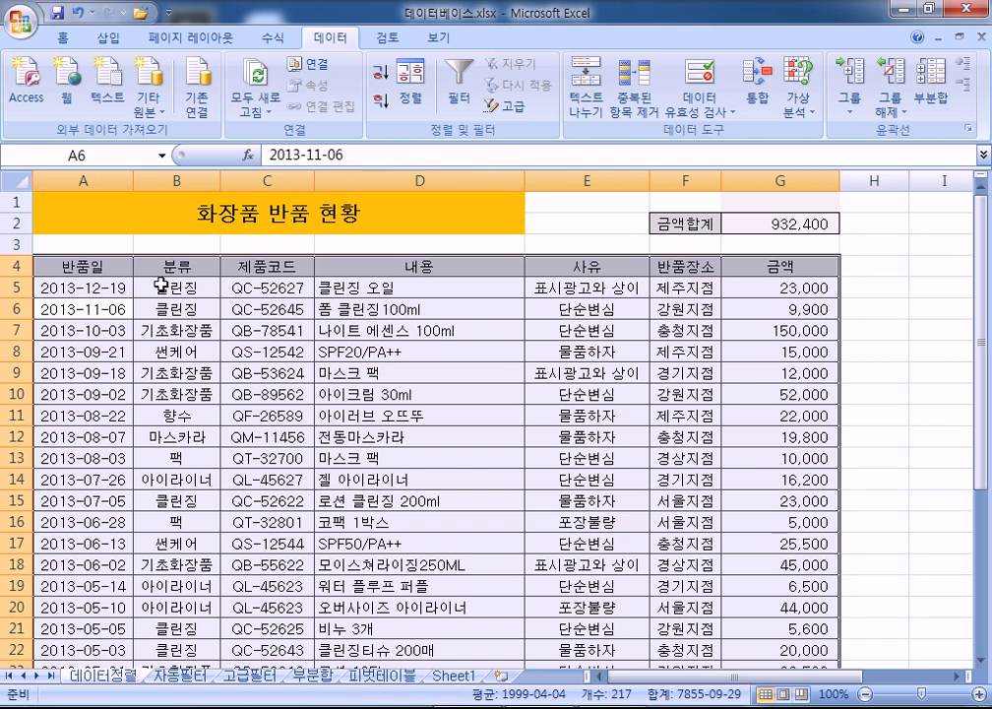
# Select the returns table again from the 반품일 heading through the last record in the 금액 column.
pyautogui.moveTo(95, 288); pyautogui.dragTo(100, 266)
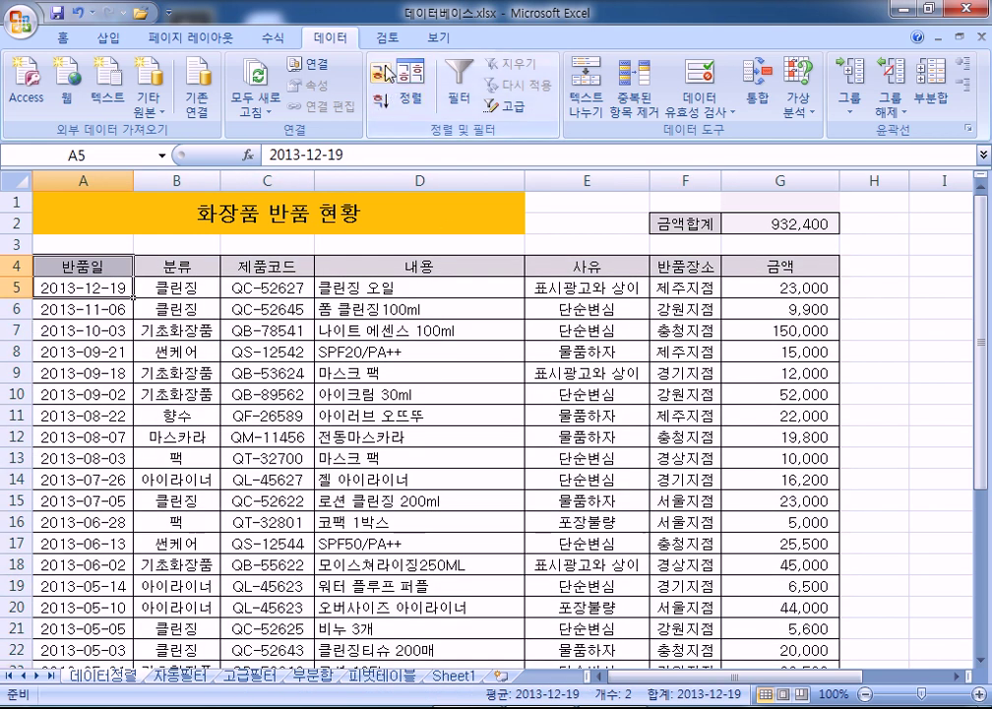
pyautogui.moveTo(49, 266); pyautogui.dragTo(809, 618)
pyautogui.scroll(5, 660, 441)
pyautogui.click(420, 94)
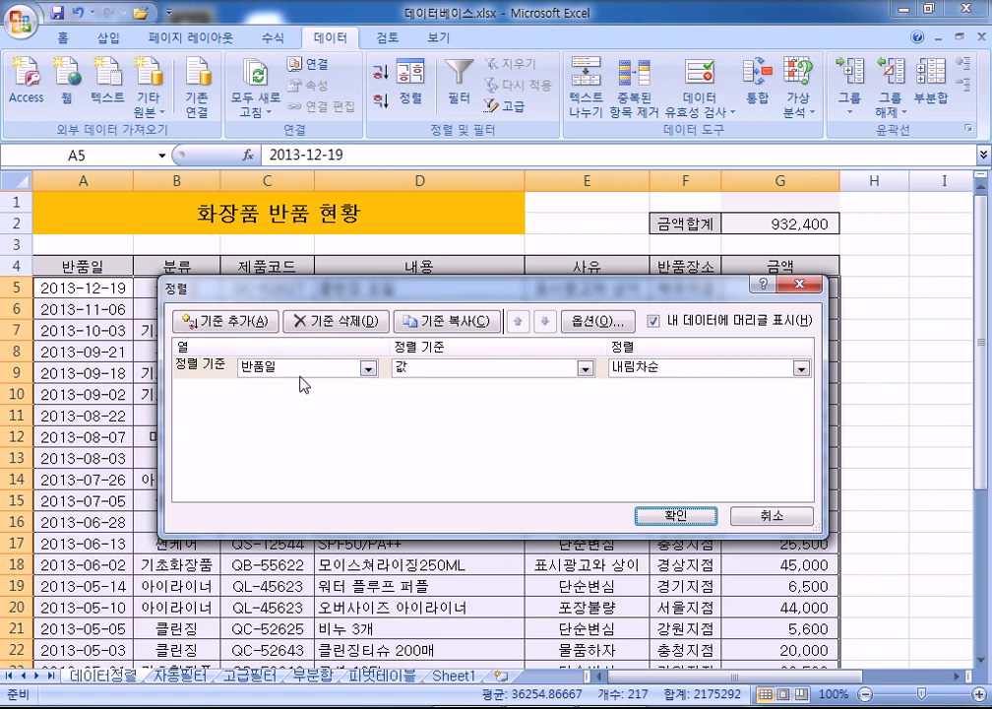
pyautogui.moveTo(369, 290); pyautogui.dragTo(524, 76)
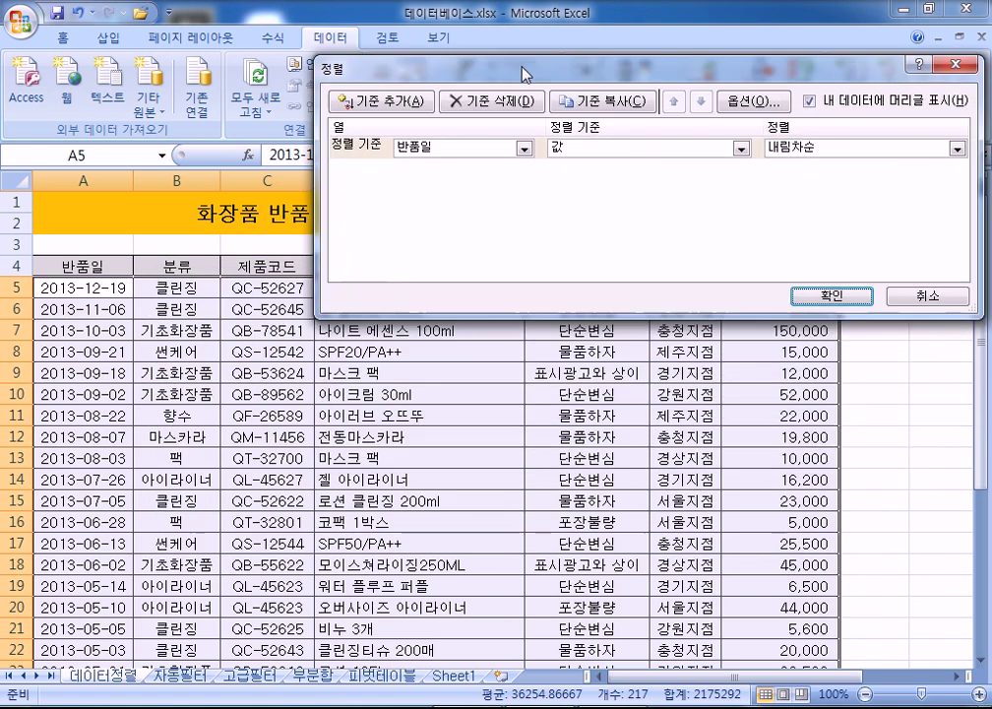
pyautogui.click(524, 149)
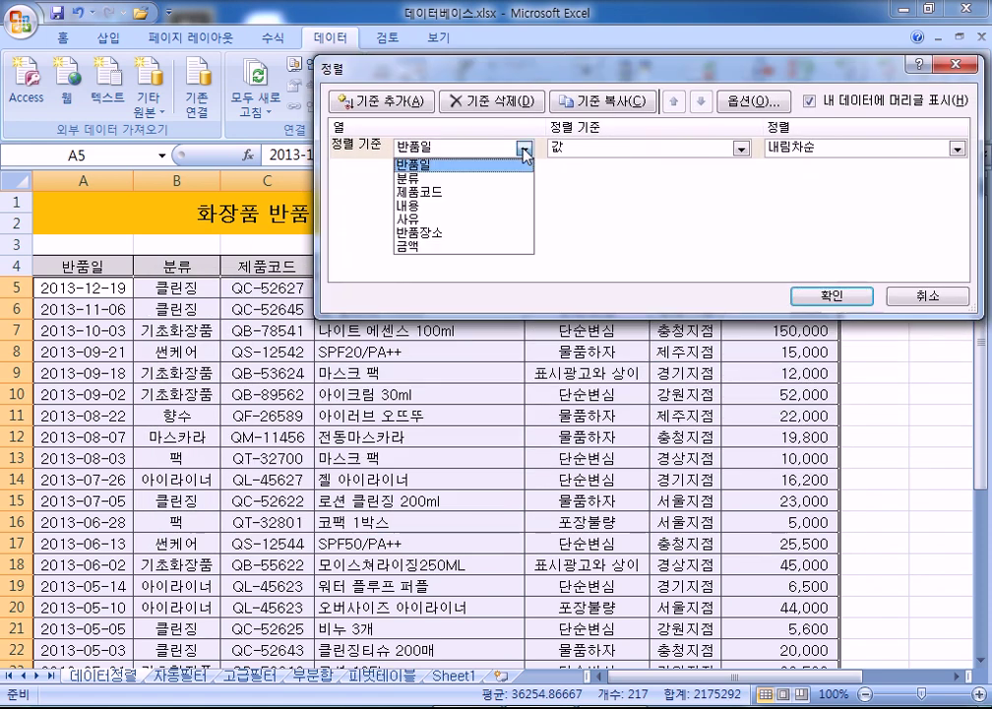
pyautogui.click(449, 234)
pyautogui.click(790, 150)
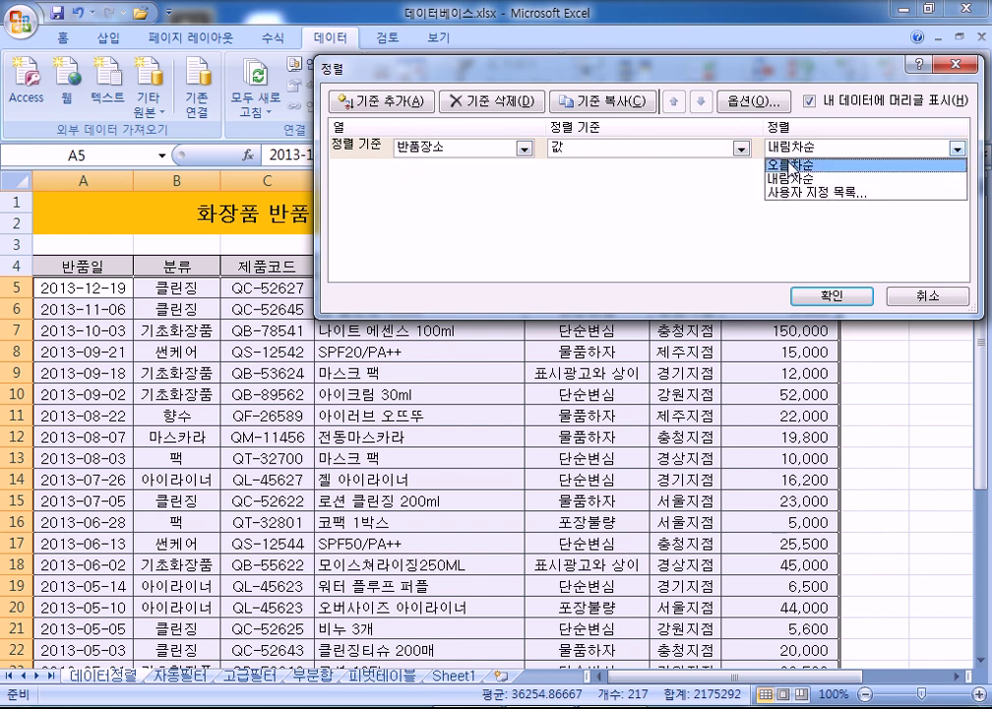
pyautogui.click(791, 163)
pyautogui.moveTo(719, 61); pyautogui.dragTo(629, 34)
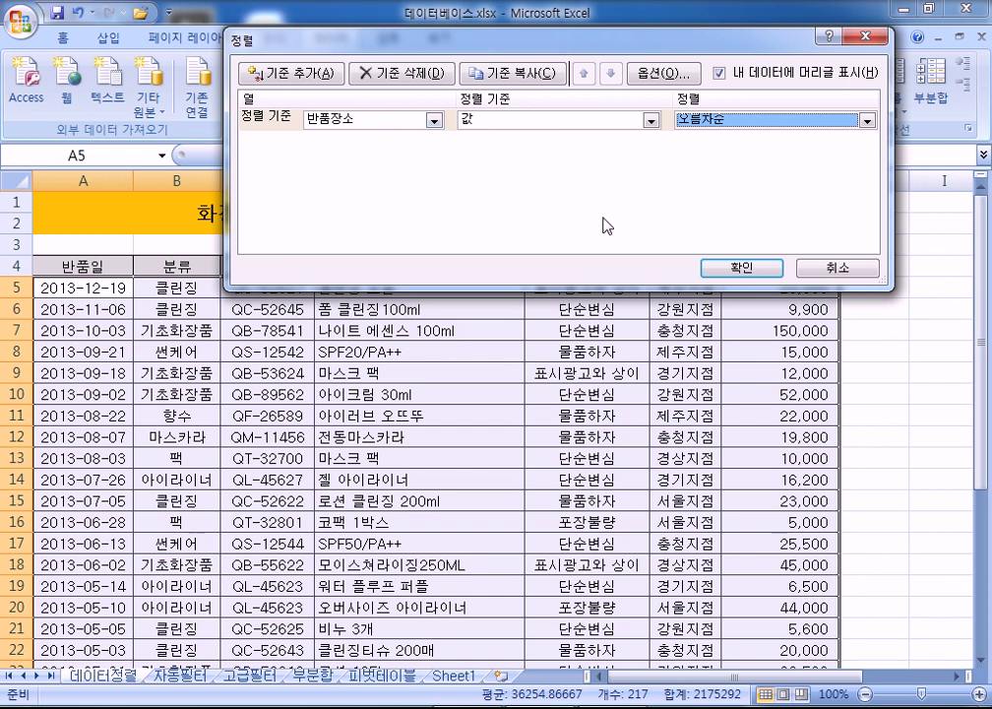
pyautogui.click(813, 267)
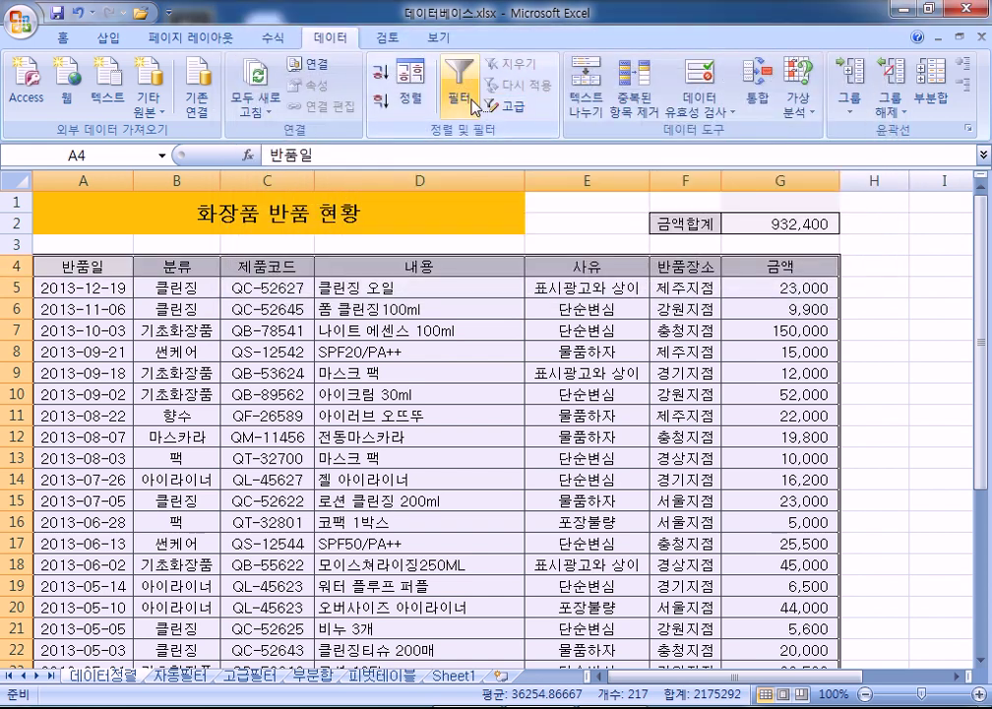
# Set the first criterion of a custom sort to 반품장소 by value in ascending order (오름차순).
pyautogui.click(417, 82)
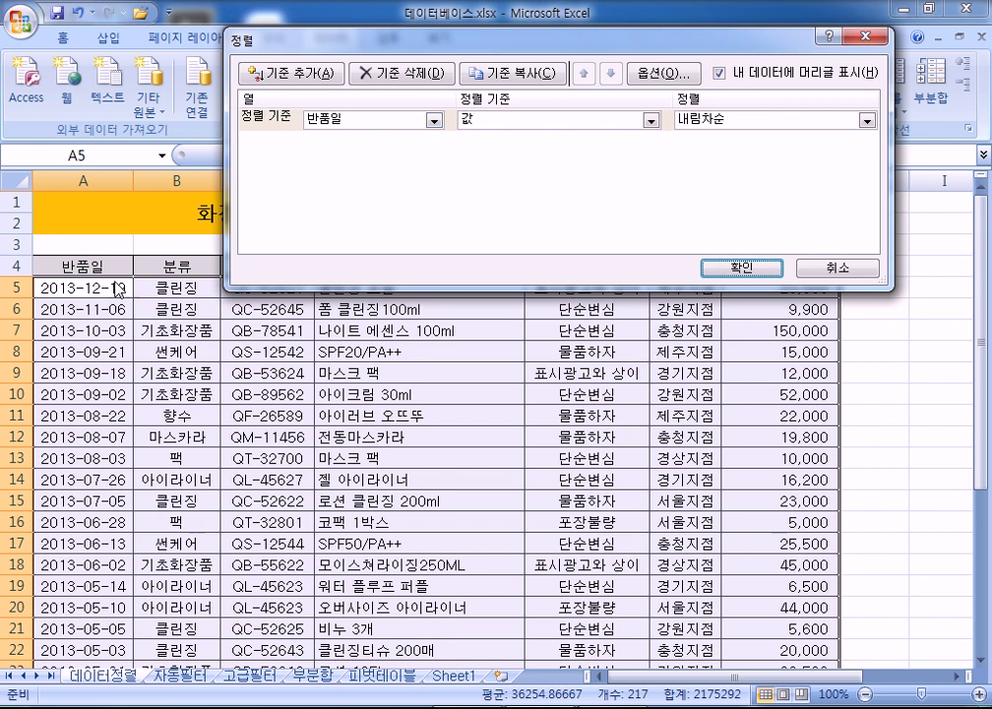
pyautogui.click(434, 120)
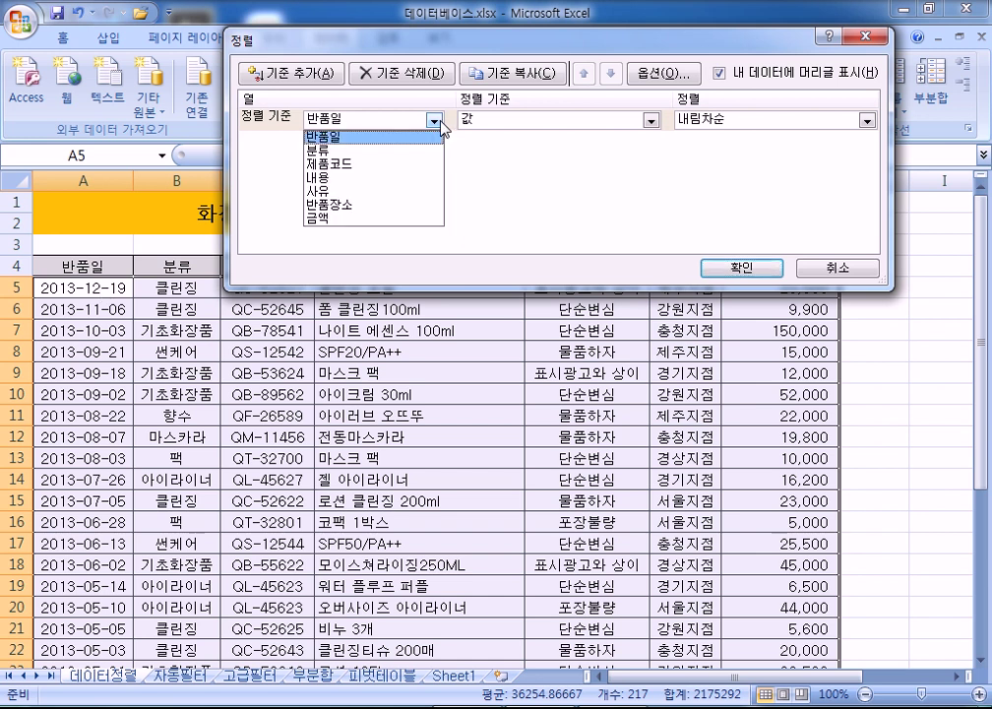
pyautogui.click(358, 204)
pyautogui.moveTo(616, 51); pyautogui.dragTo(369, 41)
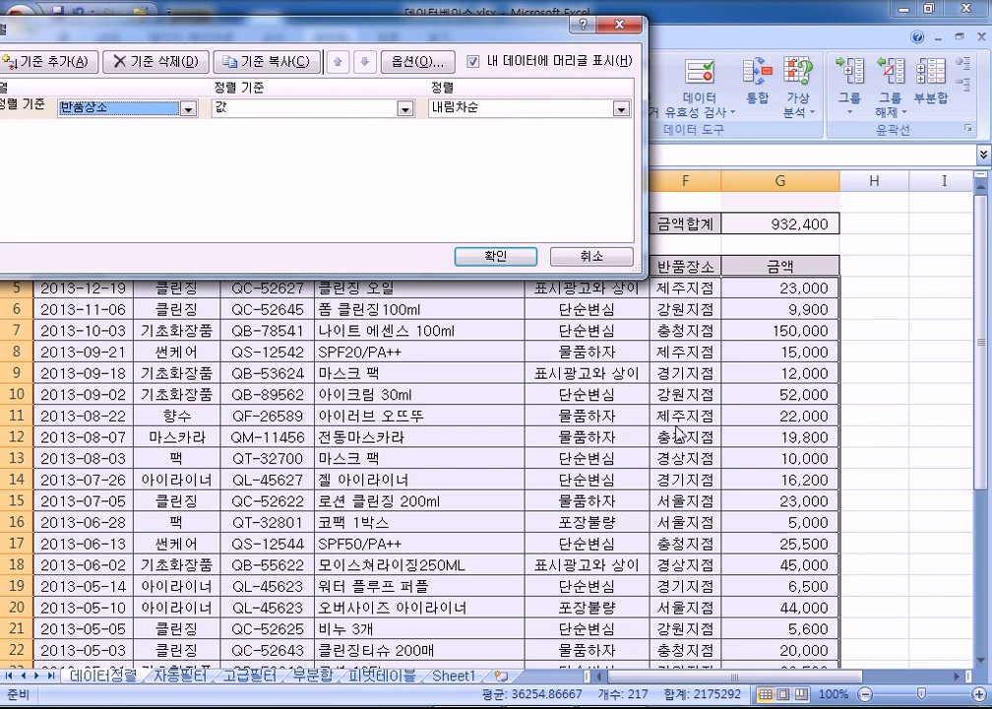
pyautogui.click(481, 117)
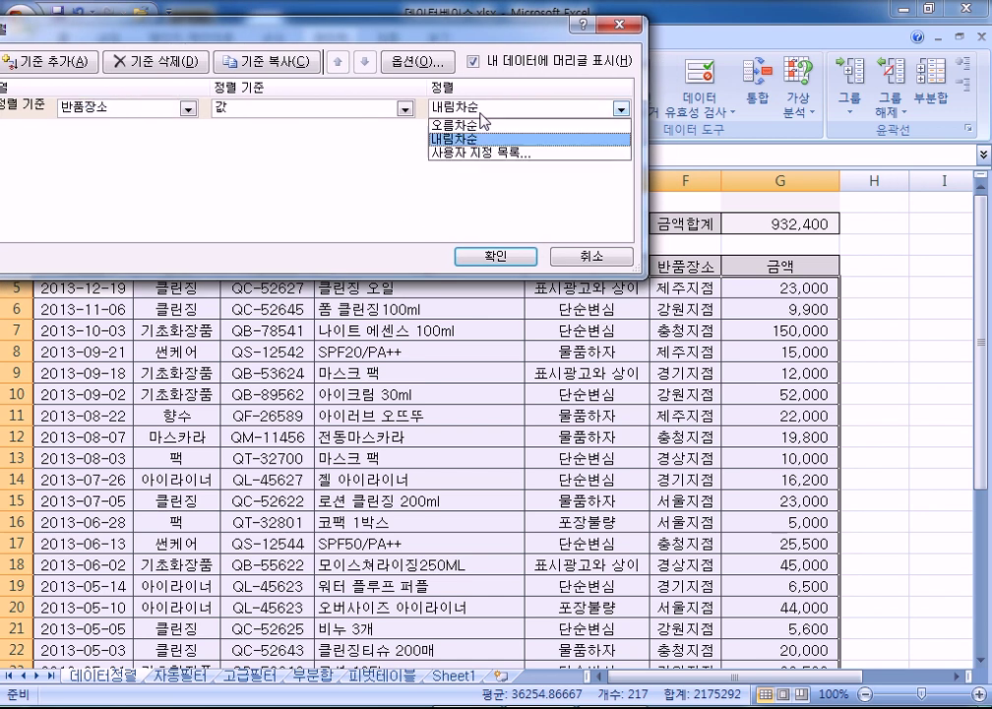
pyautogui.click(478, 125)
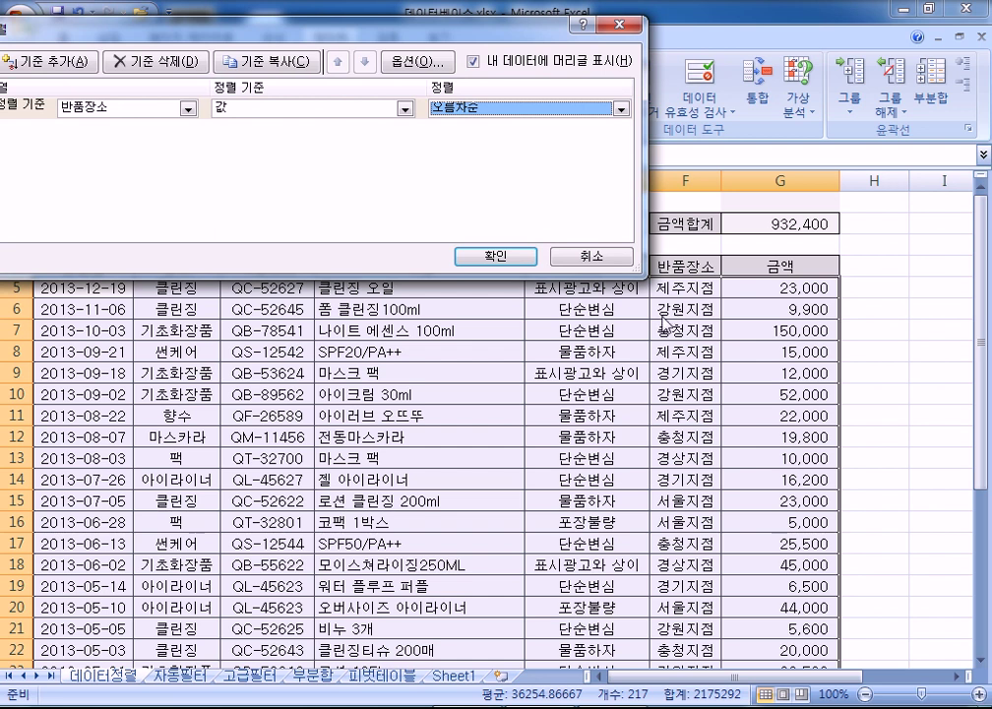
pyautogui.moveTo(465, 36); pyautogui.dragTo(520, 67)
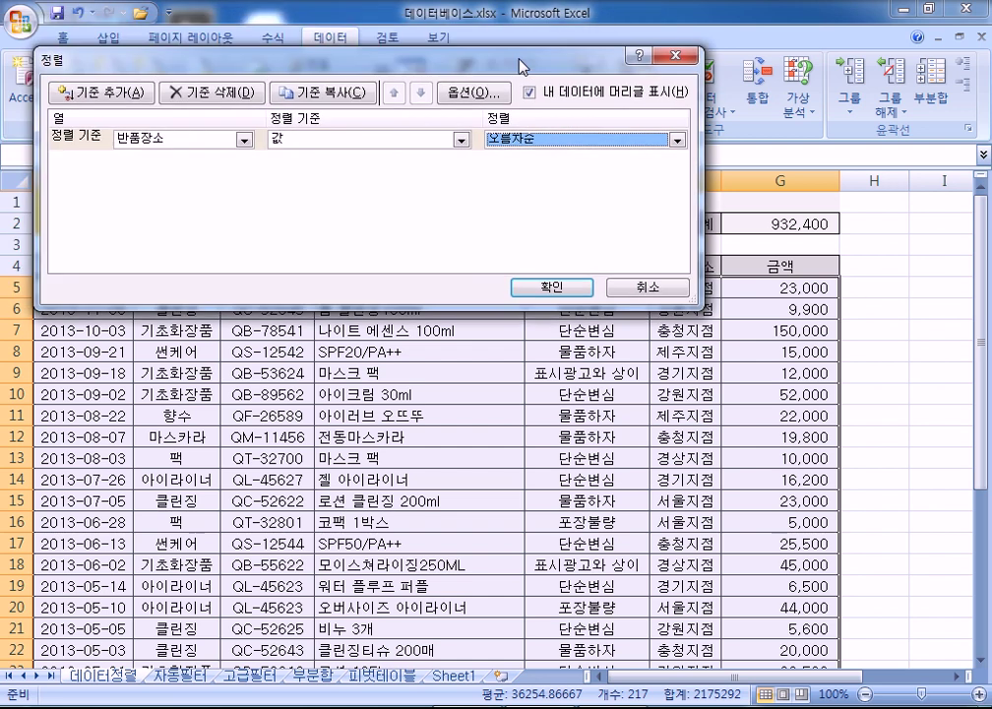
# Add a second sort criterion for 금액 by value in descending order (내림차순).
pyautogui.click(108, 92)
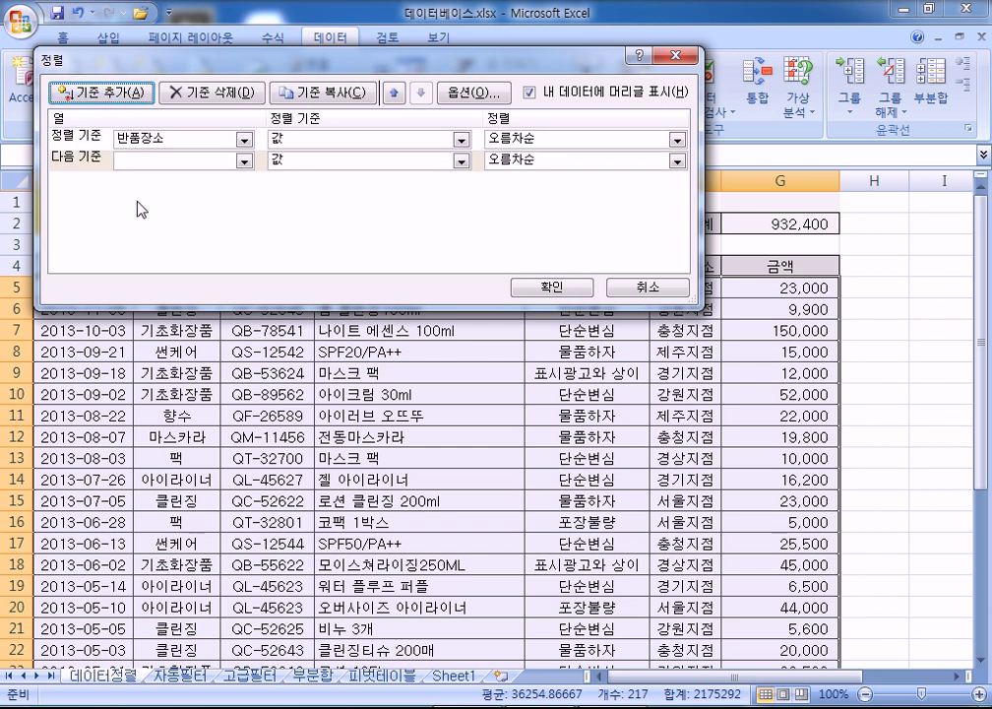
pyautogui.click(171, 162)
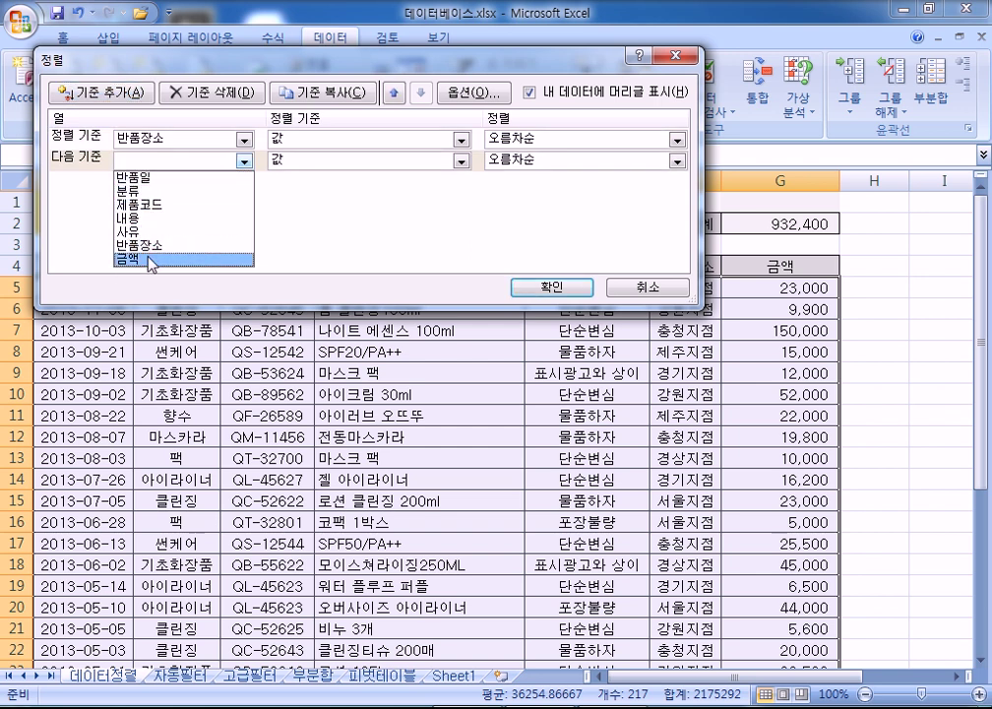
pyautogui.click(150, 261)
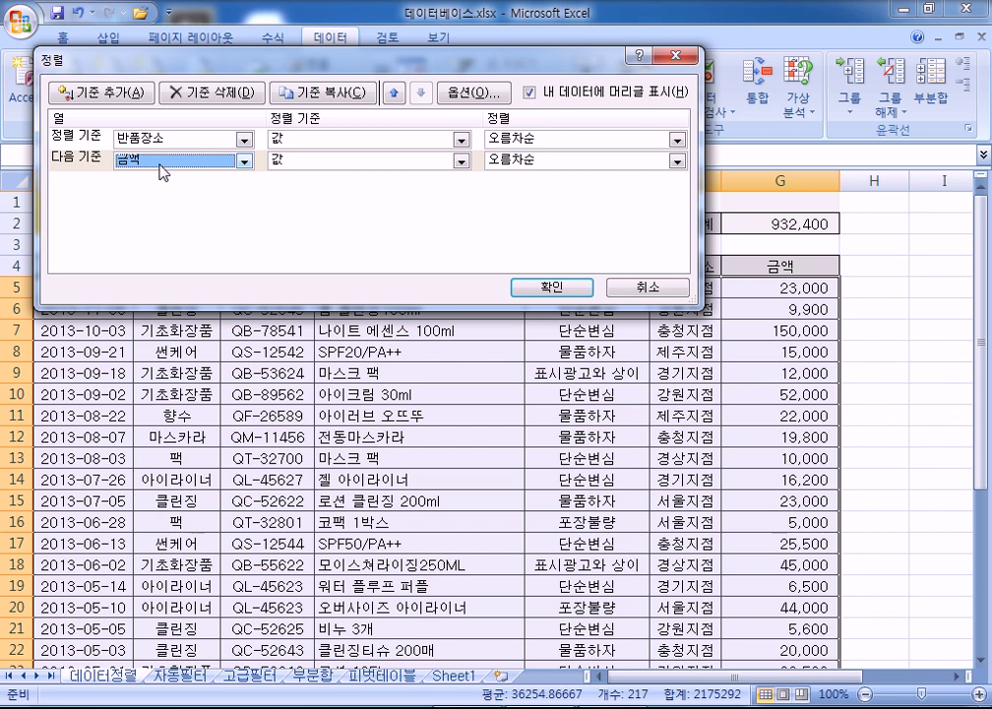
pyautogui.click(576, 161)
pyautogui.click(554, 193)
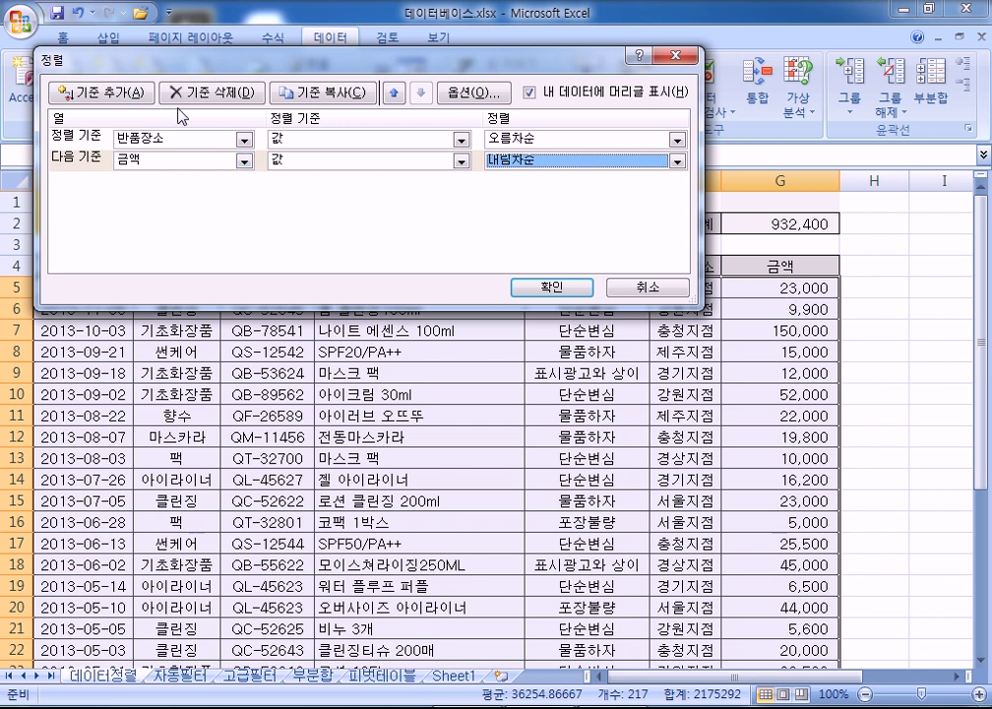
# Add a third sort criterion for 반품일 by value in ascending order (오름차순) and apply the multi-level sort.
pyautogui.click(133, 96)
pyautogui.click(172, 183)
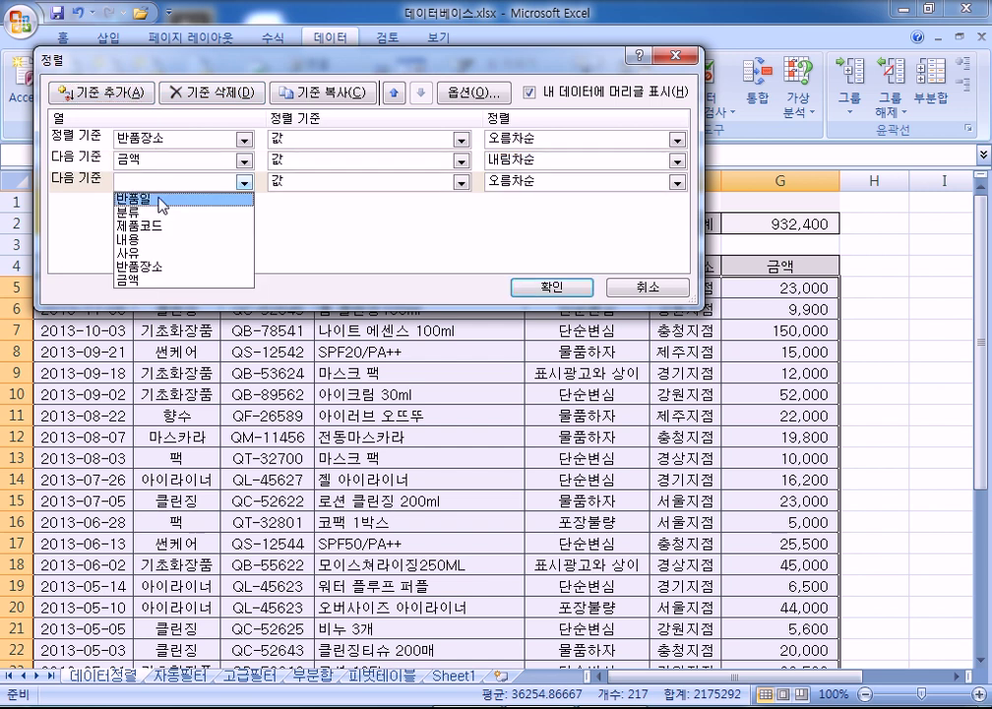
pyautogui.click(163, 200)
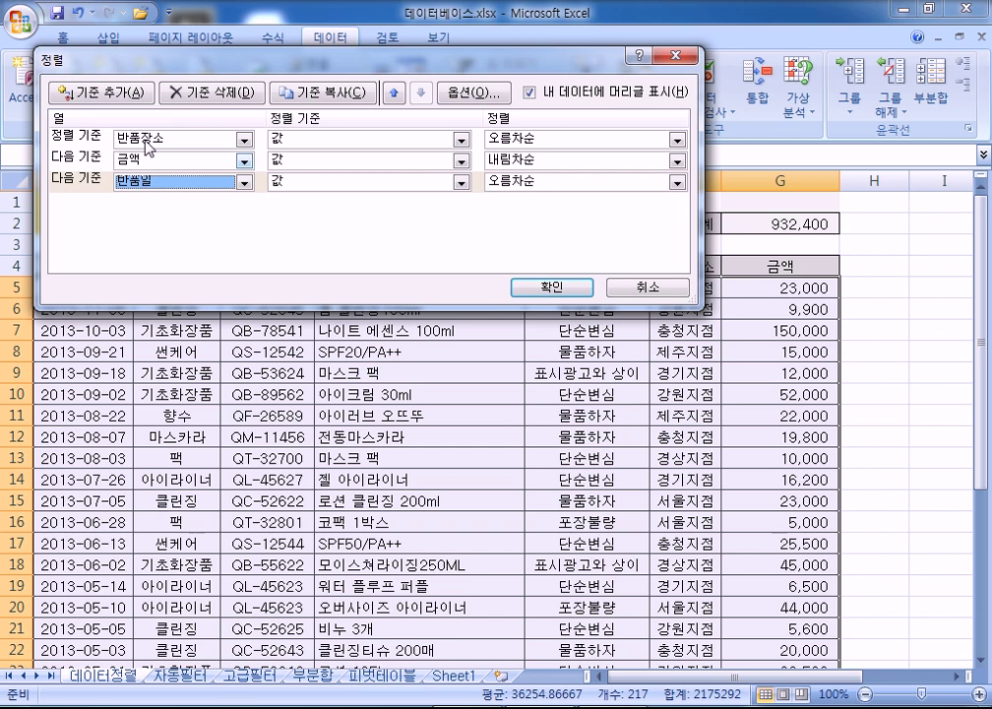
pyautogui.click(537, 287)
# Examine the records of each 반품장소 group to check how the 금액 values are ordered within it.
pyautogui.moveTo(686, 288); pyautogui.dragTo(689, 395)
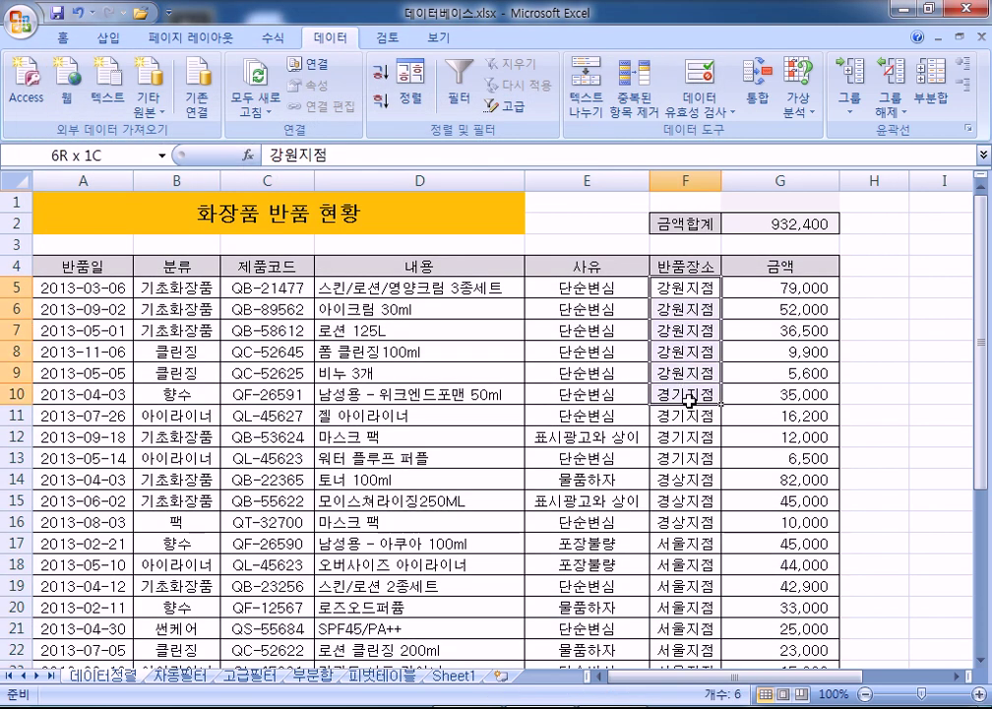
pyautogui.click(710, 374)
pyautogui.moveTo(798, 378); pyautogui.dragTo(82, 283)
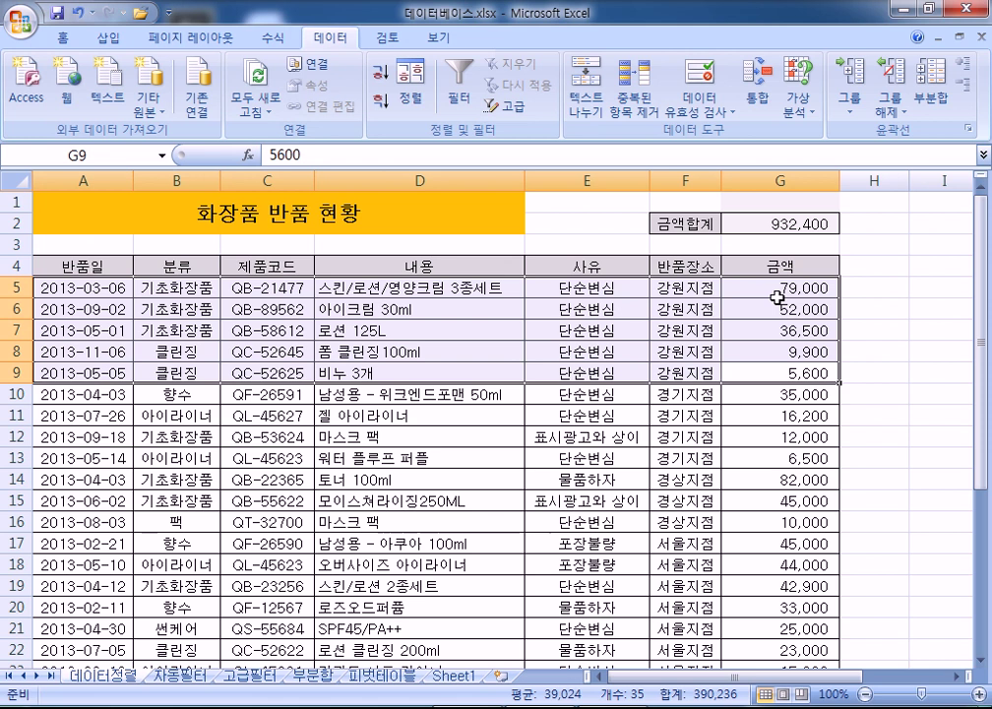
pyautogui.moveTo(687, 394); pyautogui.dragTo(756, 456)
pyautogui.scroll(-1, 810, 397)
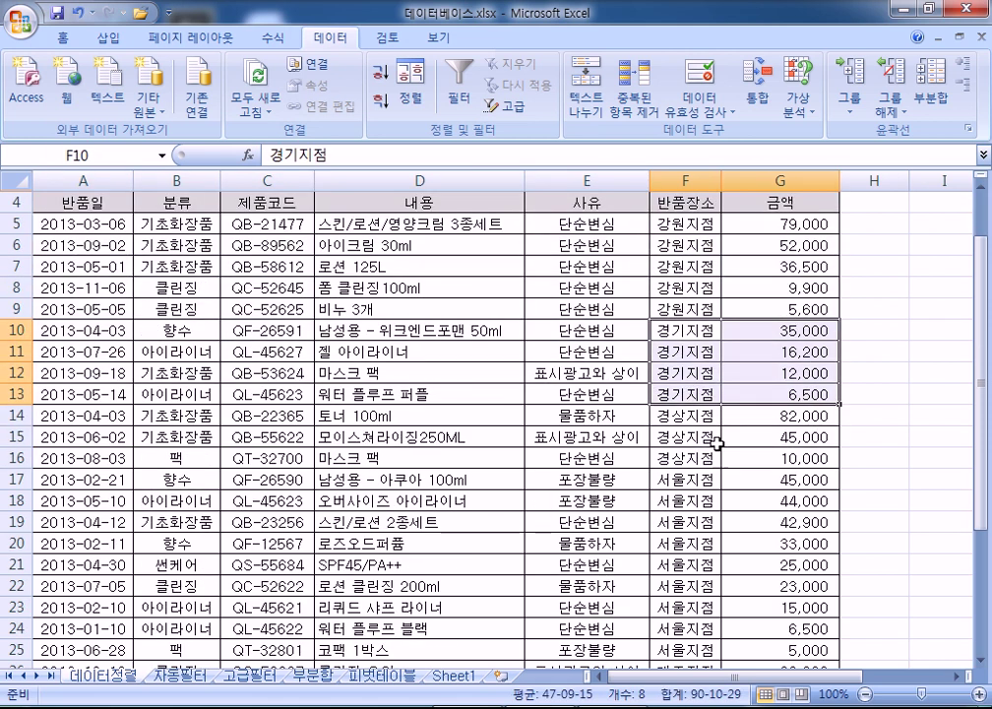
pyautogui.moveTo(691, 412); pyautogui.dragTo(731, 459)
pyautogui.scroll(-2, 723, 423)
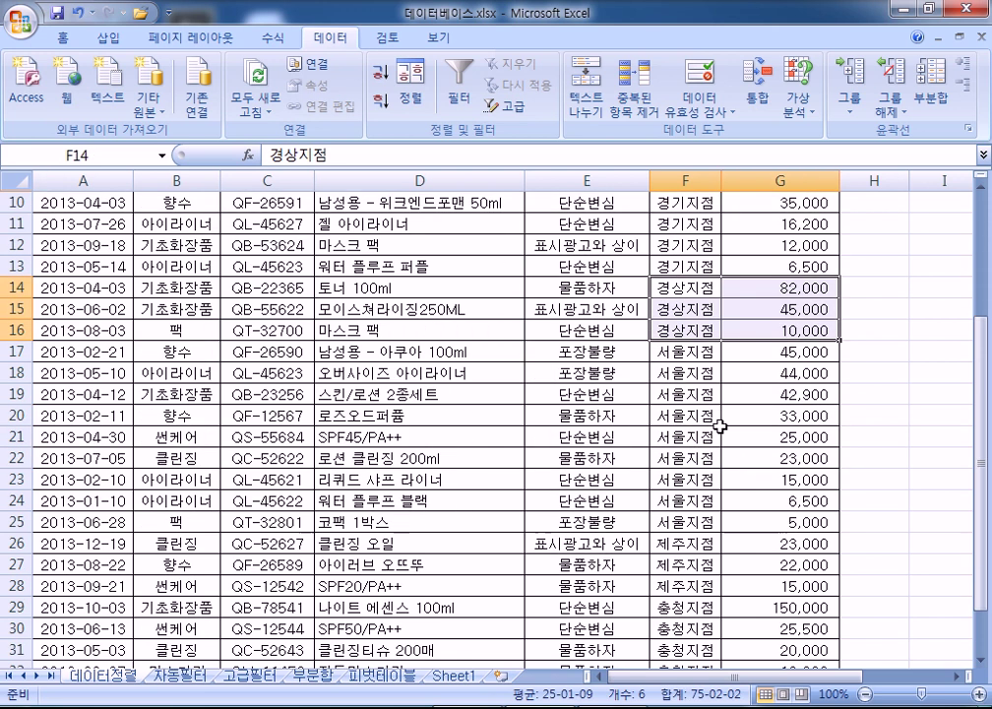
pyautogui.moveTo(687, 351); pyautogui.dragTo(753, 522)
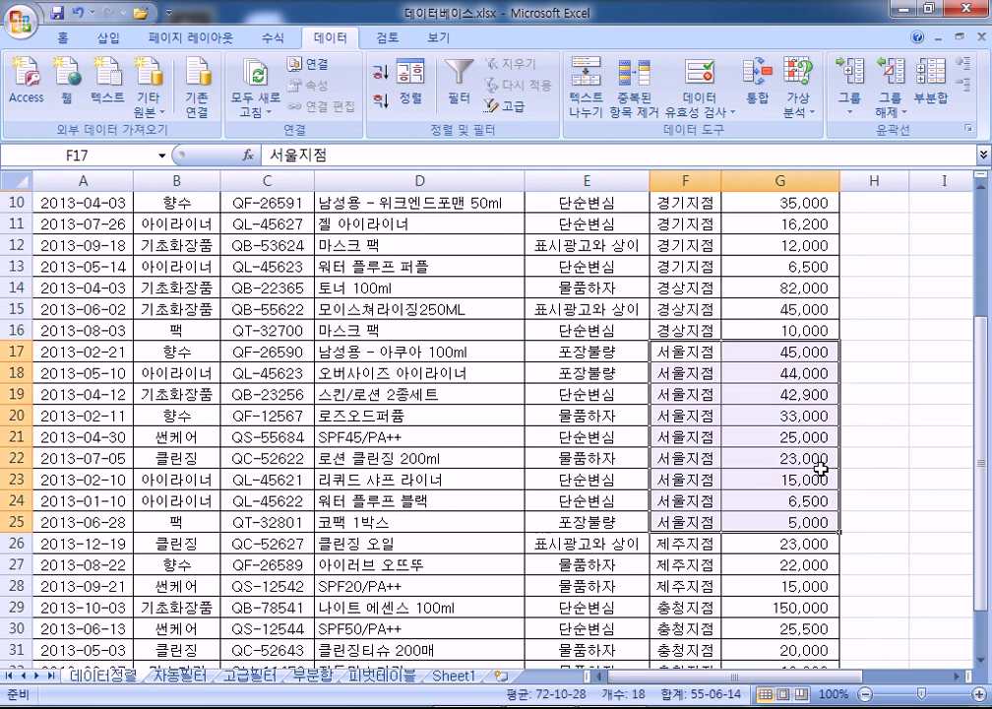
pyautogui.scroll(-2, 822, 467)
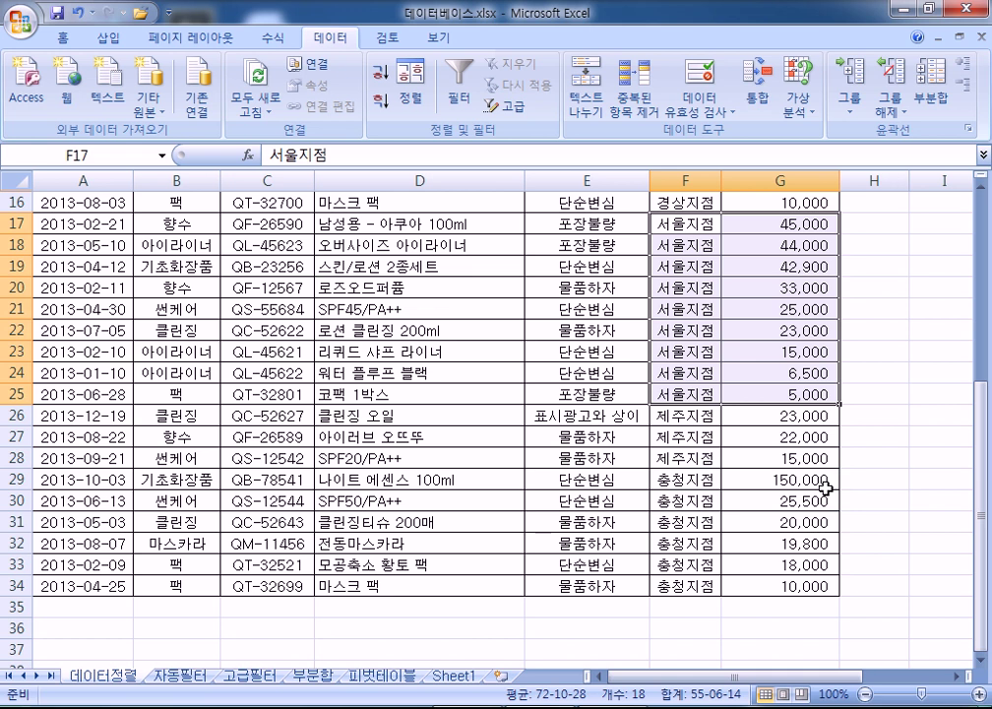
# Review the order of the branches in the 반품장소 column from the first record through the last.
pyautogui.scroll(2, 825, 488)
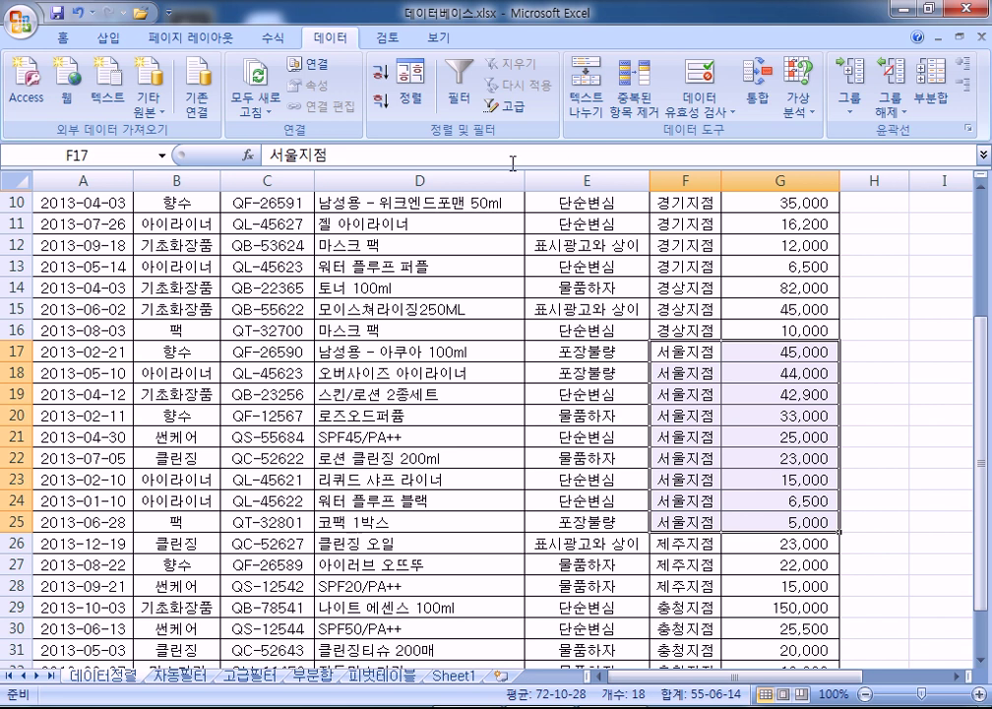
pyautogui.click(268, 372)
pyautogui.scroll(2, 441, 417)
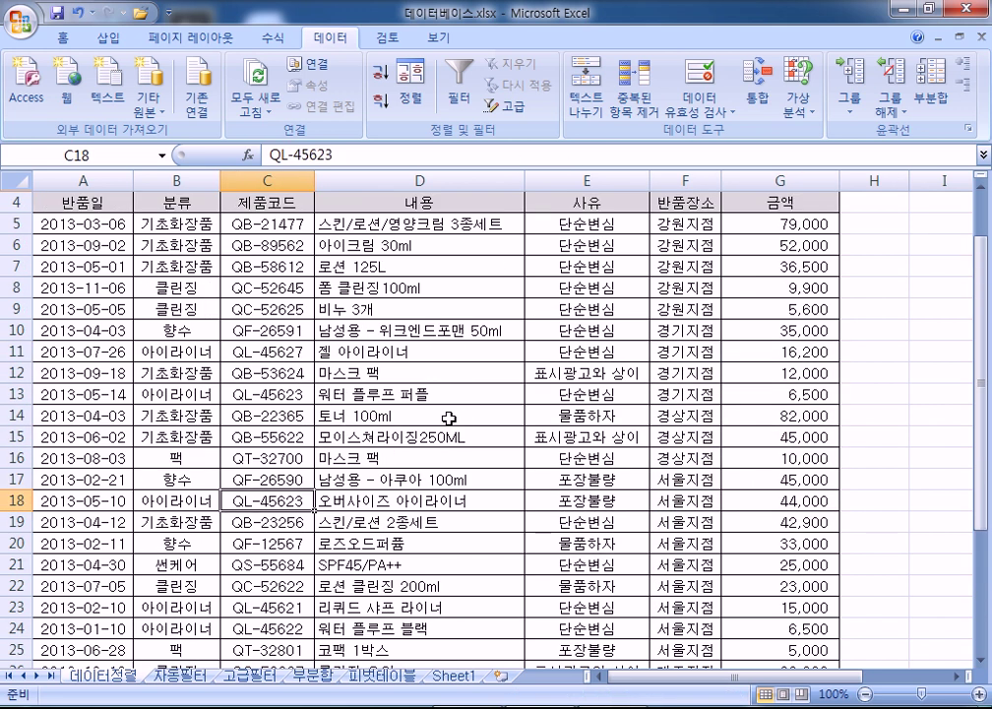
pyautogui.scroll(1, 449, 418)
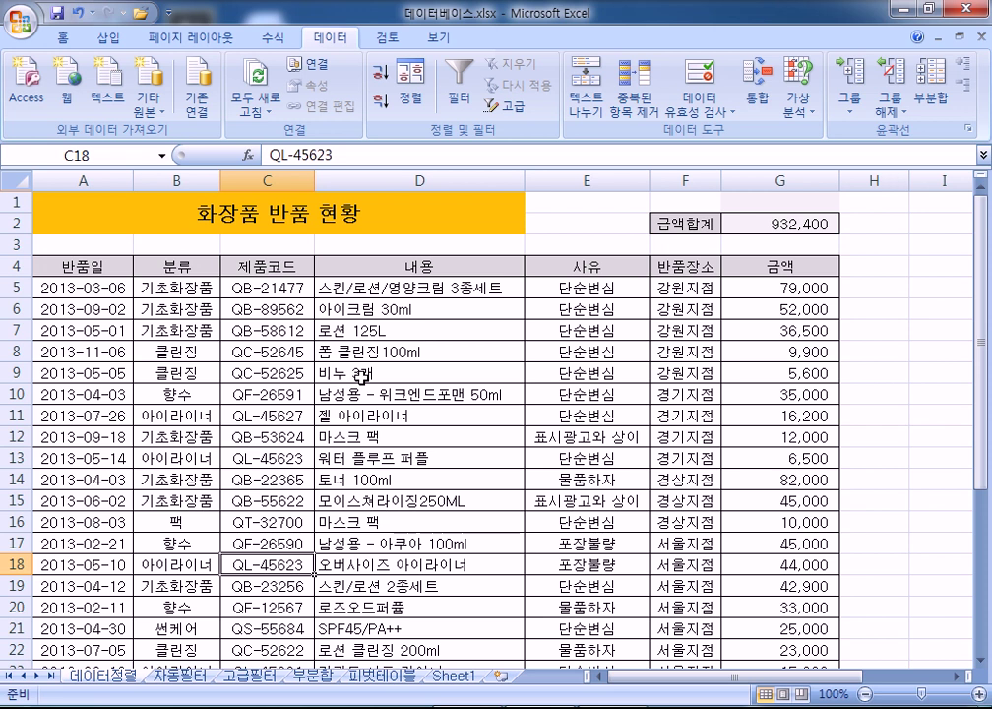
pyautogui.click(683, 291)
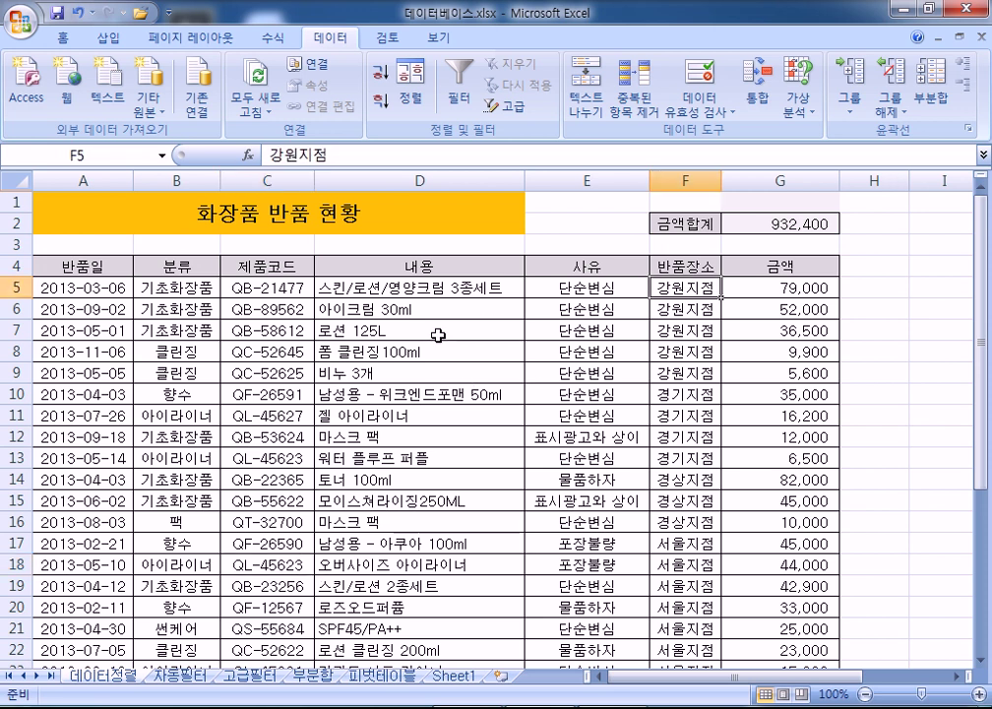
pyautogui.scroll(-7, 438, 335)
pyautogui.scroll(7, 437, 334)
pyautogui.scroll(-2, 438, 336)
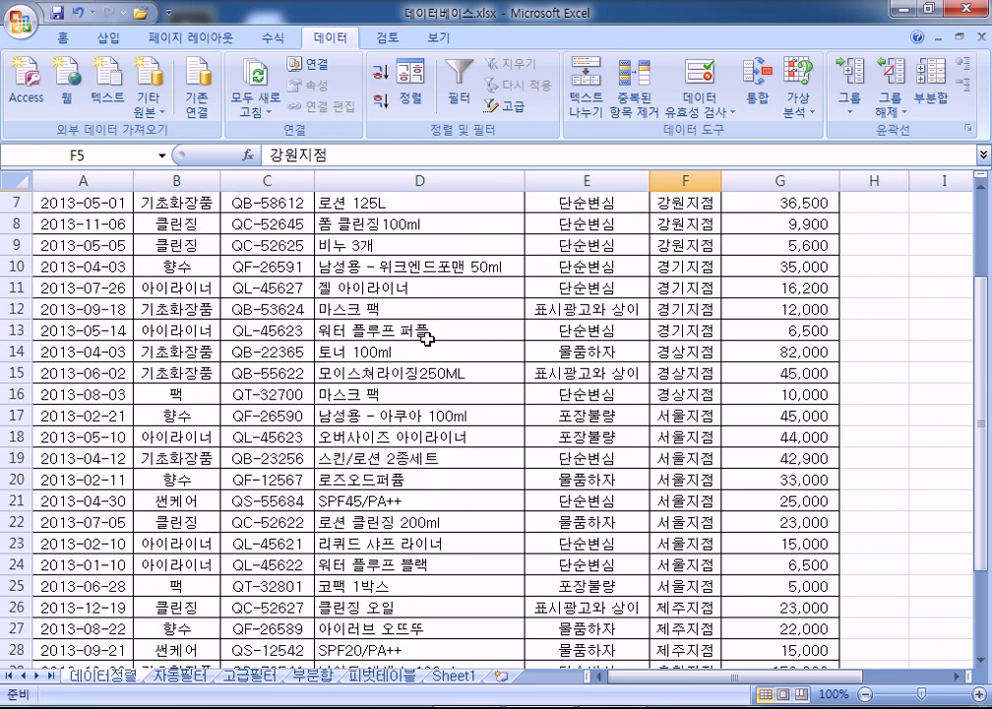
pyautogui.scroll(-3, 428, 338)
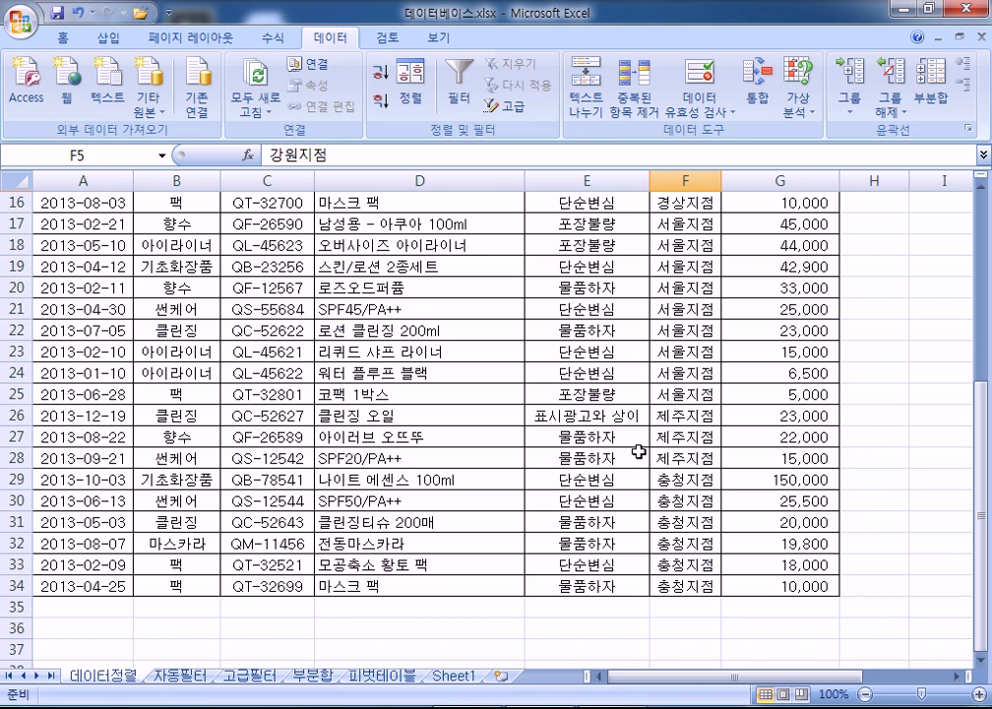
pyautogui.scroll(5, 638, 449)
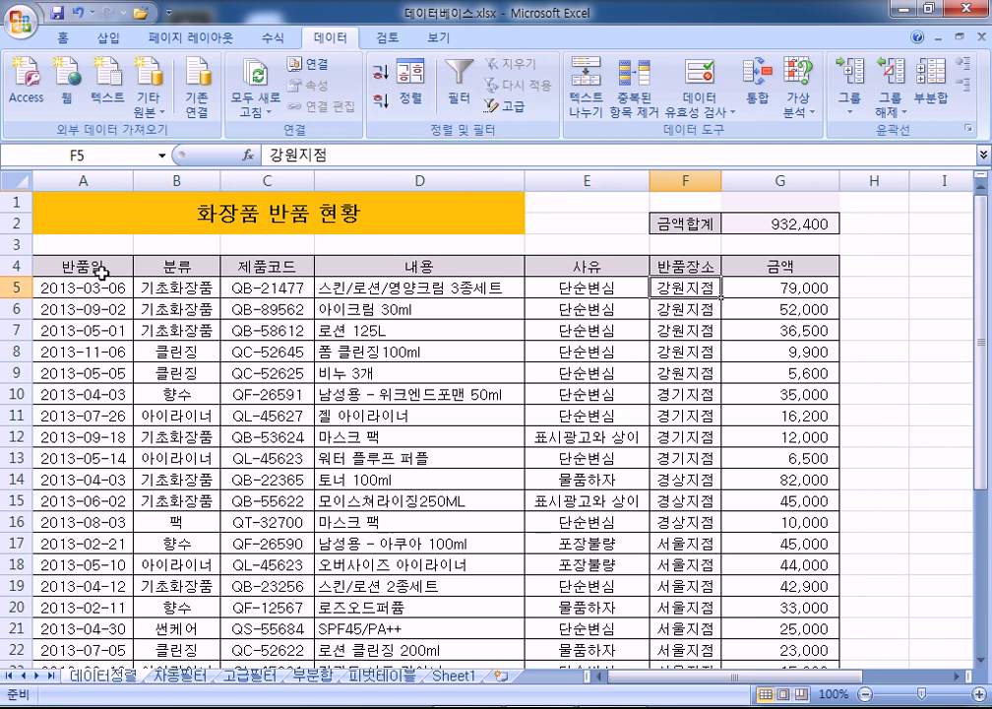
# Delete all existing sort criteria and add a single new criterion based on 반품장소.
pyautogui.click(410, 87)
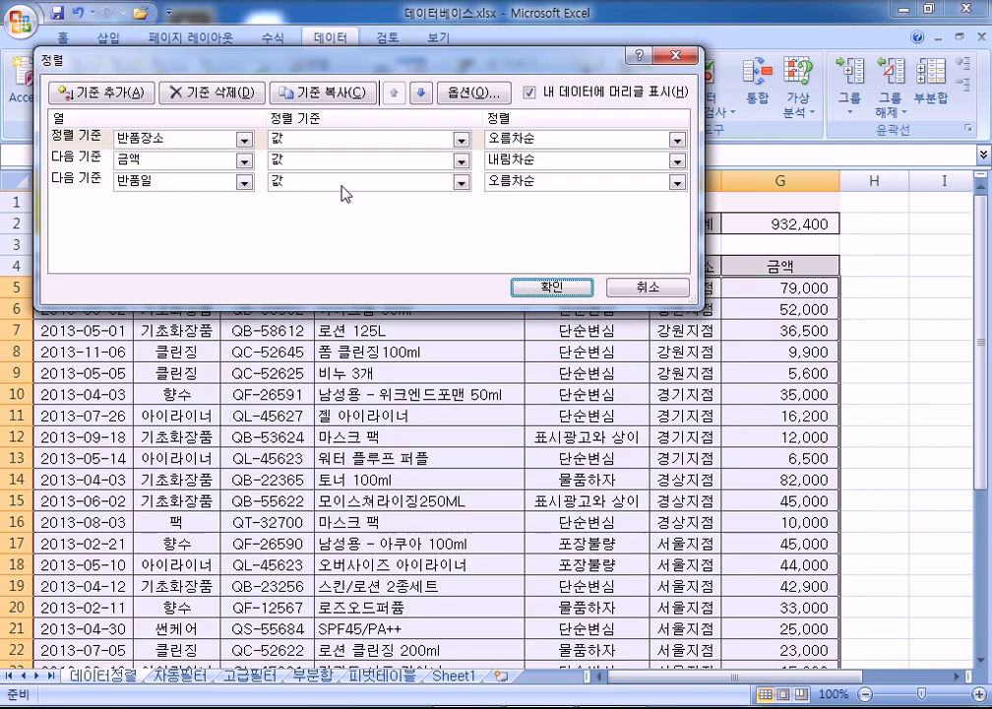
pyautogui.click(214, 95)
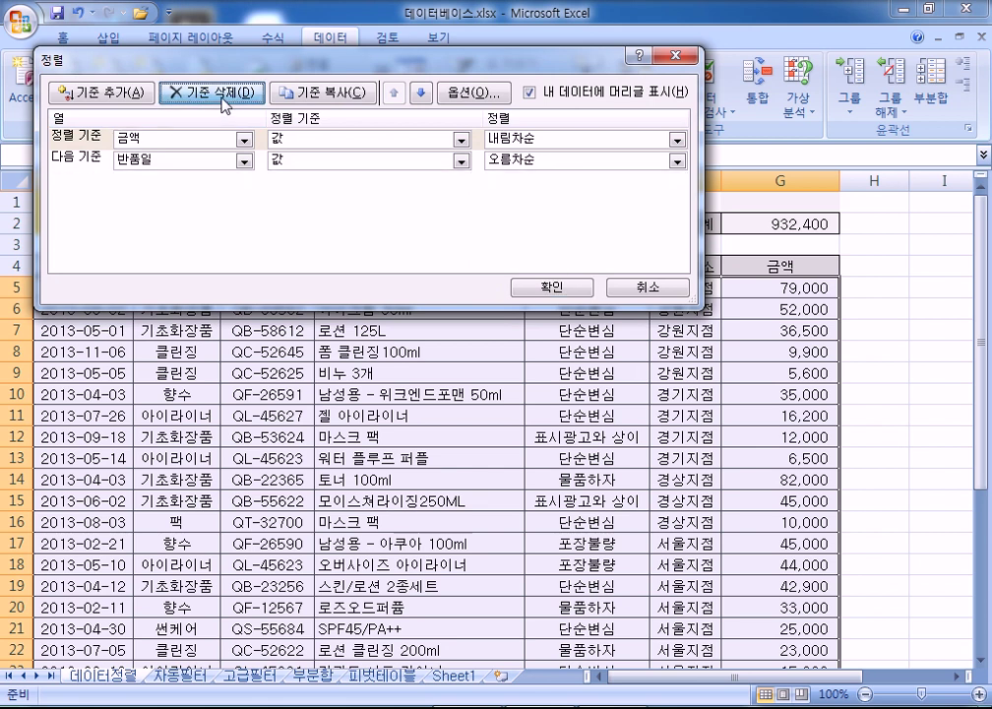
pyautogui.click(219, 97)
pyautogui.click(222, 99)
pyautogui.click(111, 96)
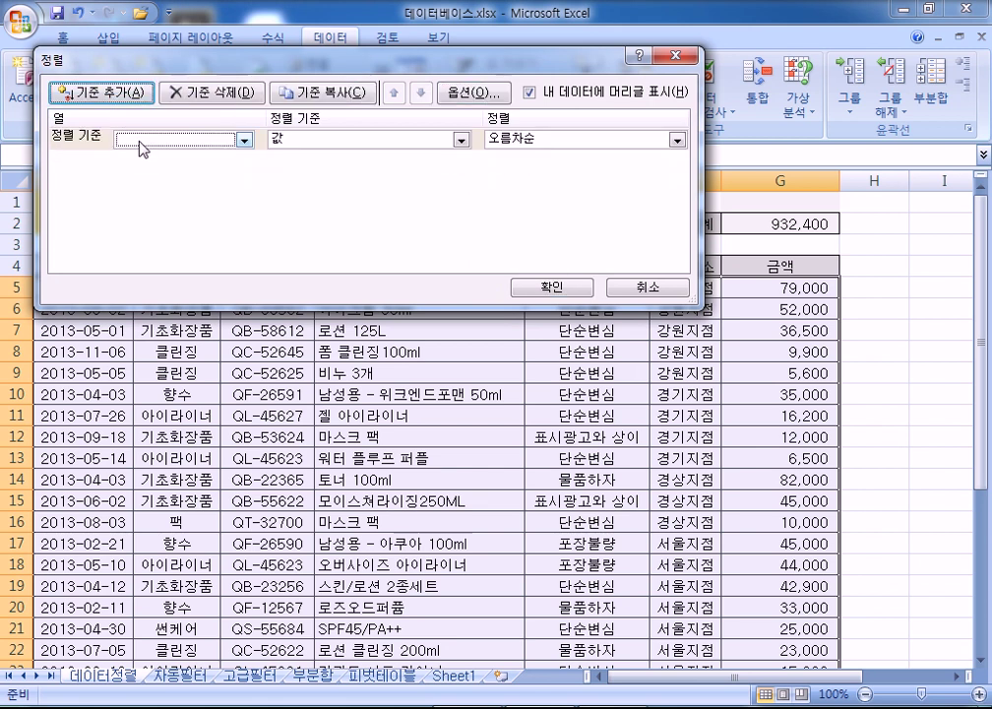
pyautogui.click(143, 139)
pyautogui.click(148, 225)
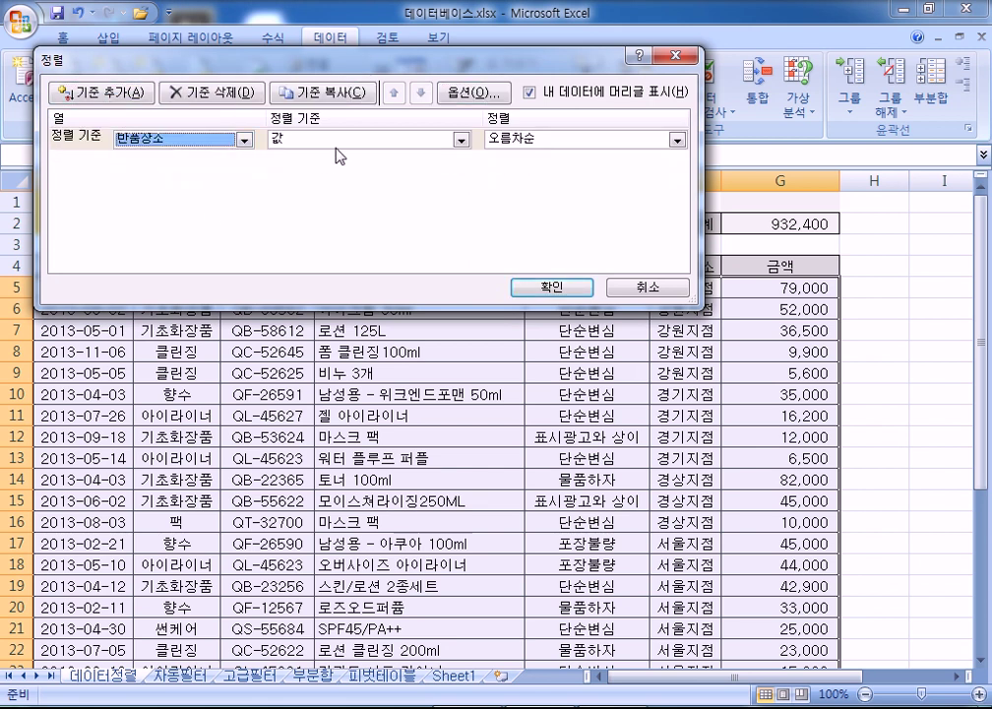
# Choose a custom list (사용자 지정 목록) for the 반품장소 sort order and look through the existing lists.
pyautogui.moveTo(537, 66); pyautogui.dragTo(513, 60)
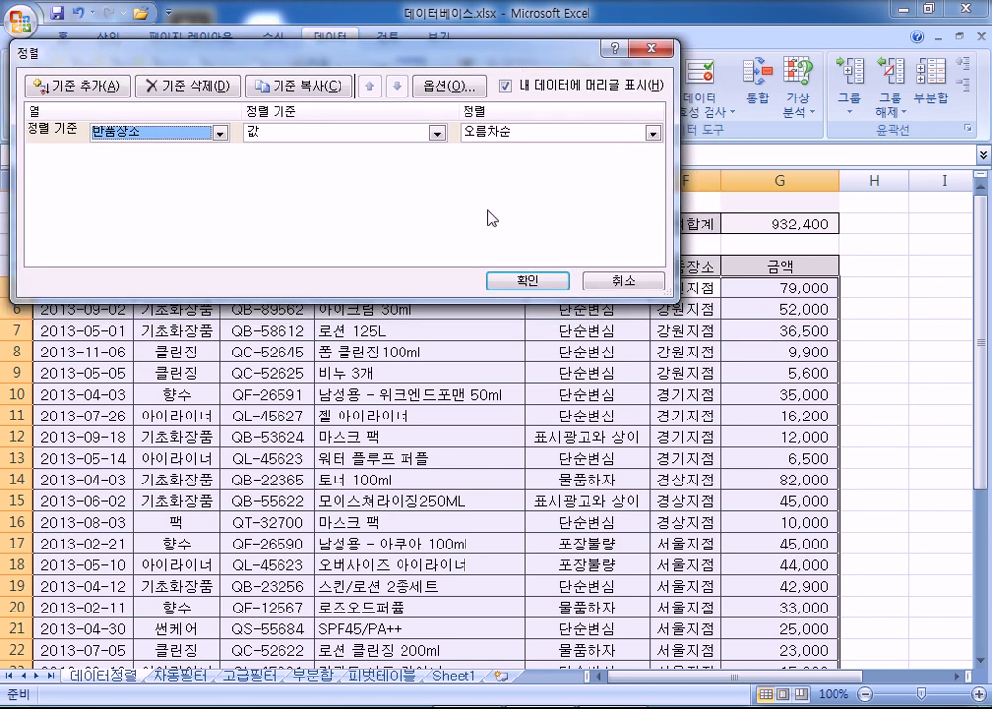
pyautogui.moveTo(679, 182); pyautogui.dragTo(551, 172)
pyautogui.click(490, 133)
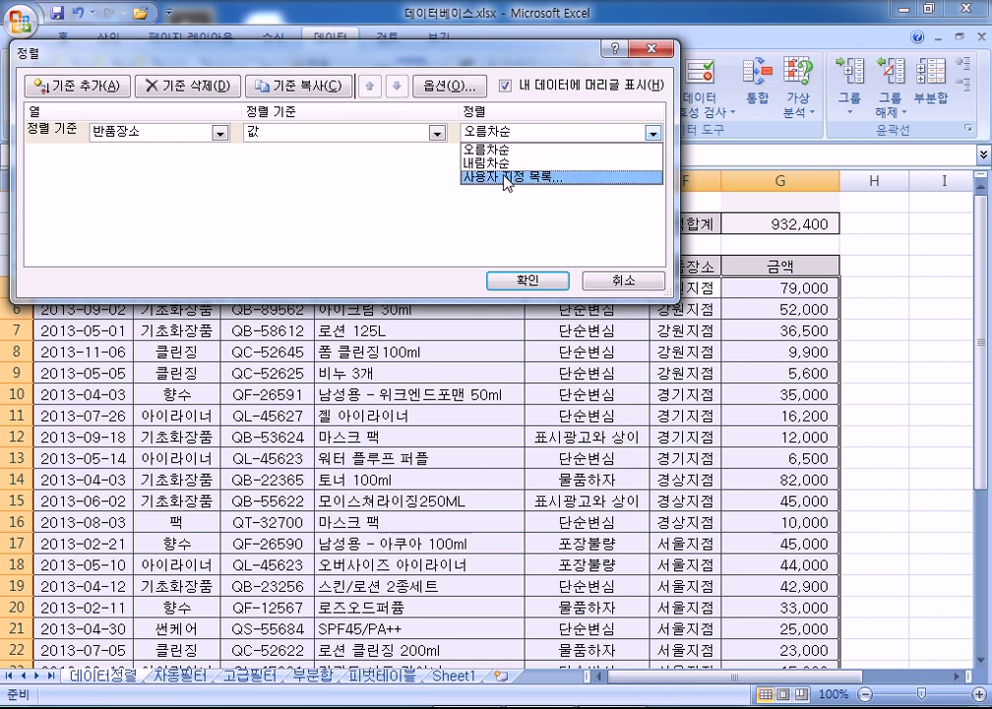
pyautogui.click(504, 178)
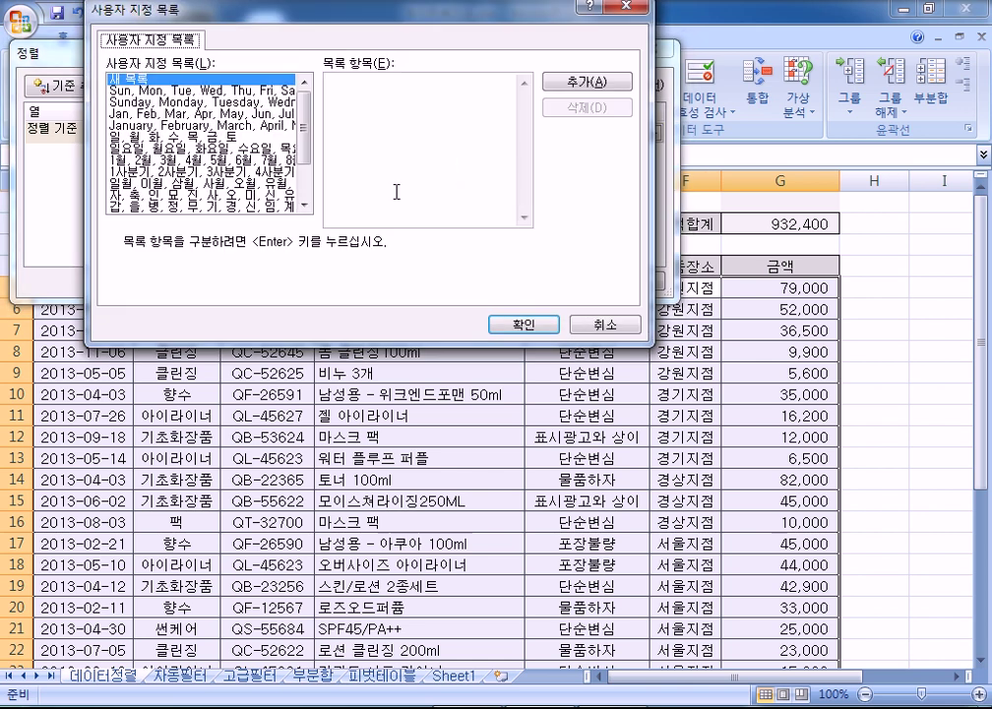
pyautogui.scroll(-2, 301, 130)
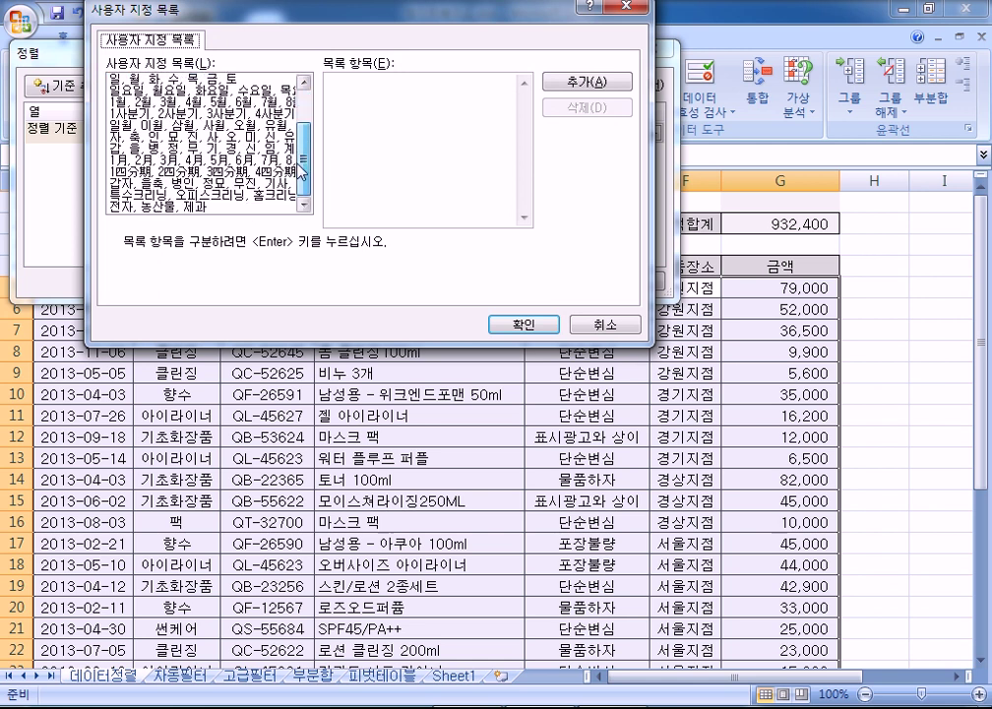
pyautogui.scroll(1, 298, 197)
pyautogui.scroll(-1, 299, 197)
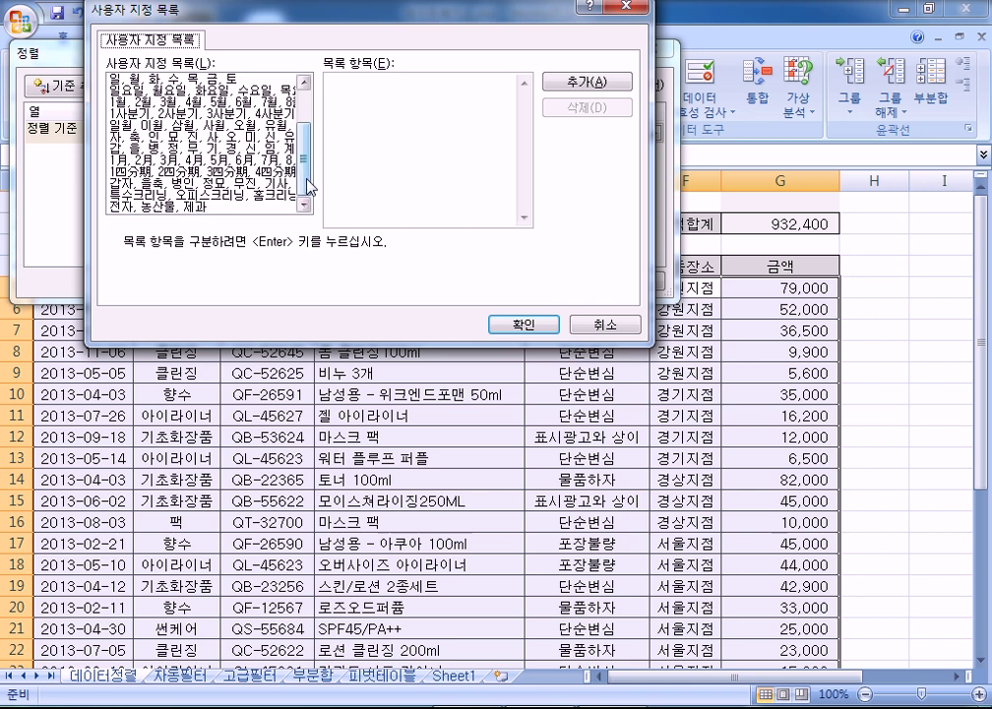
pyautogui.moveTo(311, 187); pyautogui.dragTo(327, 84)
# Enter the new list's items on separate lines: 서울지점, 경기지점, 강원지점, 충청지점, 전라지점 and 제주지점.
pyautogui.click(389, 87)
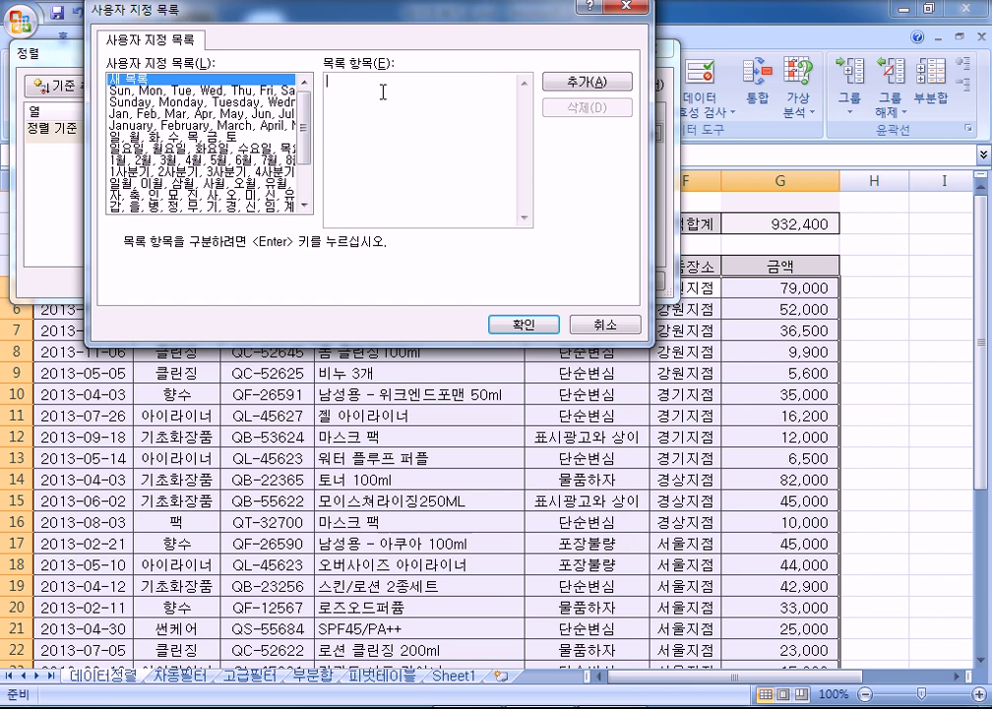
pyautogui.write('서울지점')
pyautogui.press('Return')
pyautogui.press('Return')
pyautogui.write('경기지점')
pyautogui.press('Return')
pyautogui.write('강원지점')
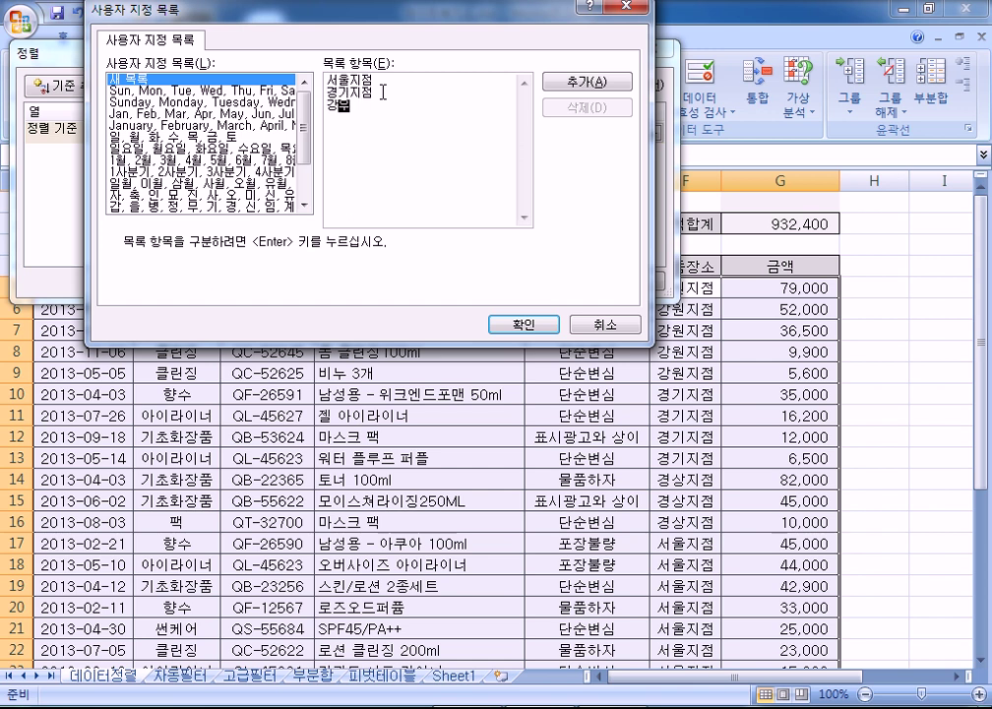
pyautogui.press('Return')
pyautogui.write('충청지점')
pyautogui.press('Return')
pyautogui.write('전라지점')
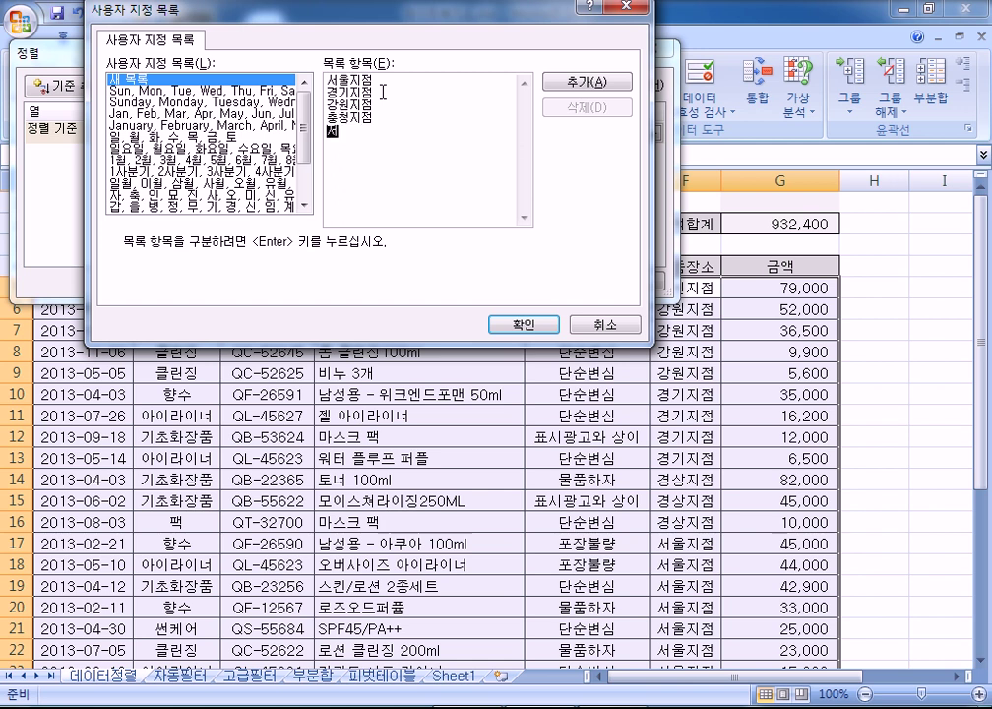
pyautogui.press('Return')
pyautogui.write('제주지점')
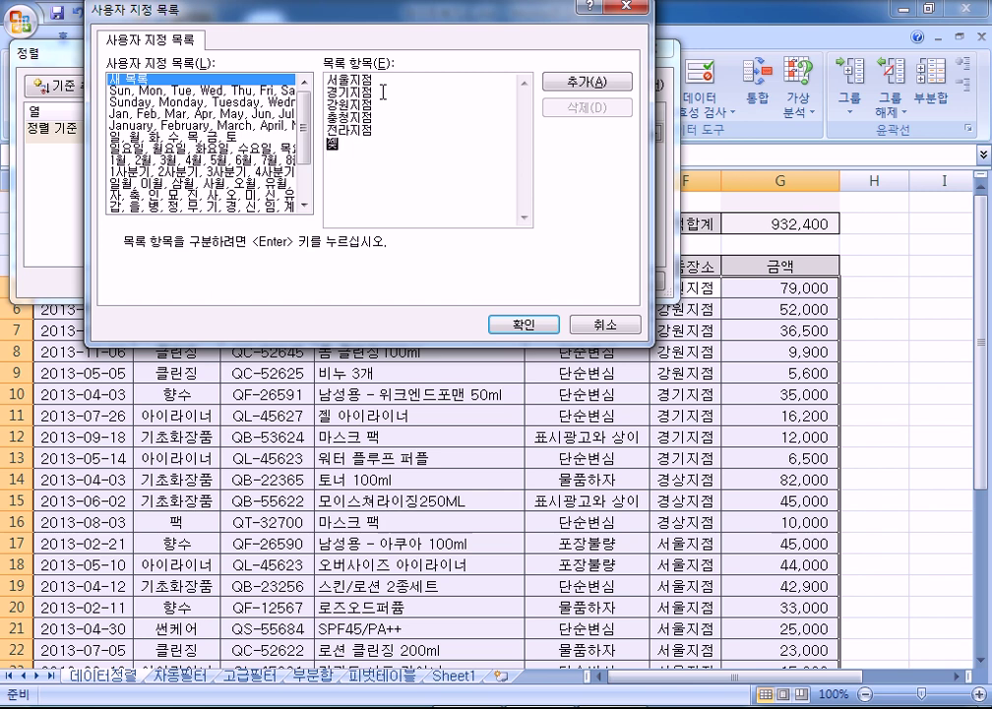
pyautogui.press('Return')
# Insert 경상지점 between 충청지점 and 전라지점 and add the finished branch list to the custom lists.
pyautogui.press('Up')
pyautogui.press('Up')
pyautogui.press('Up')
pyautogui.press('Return')
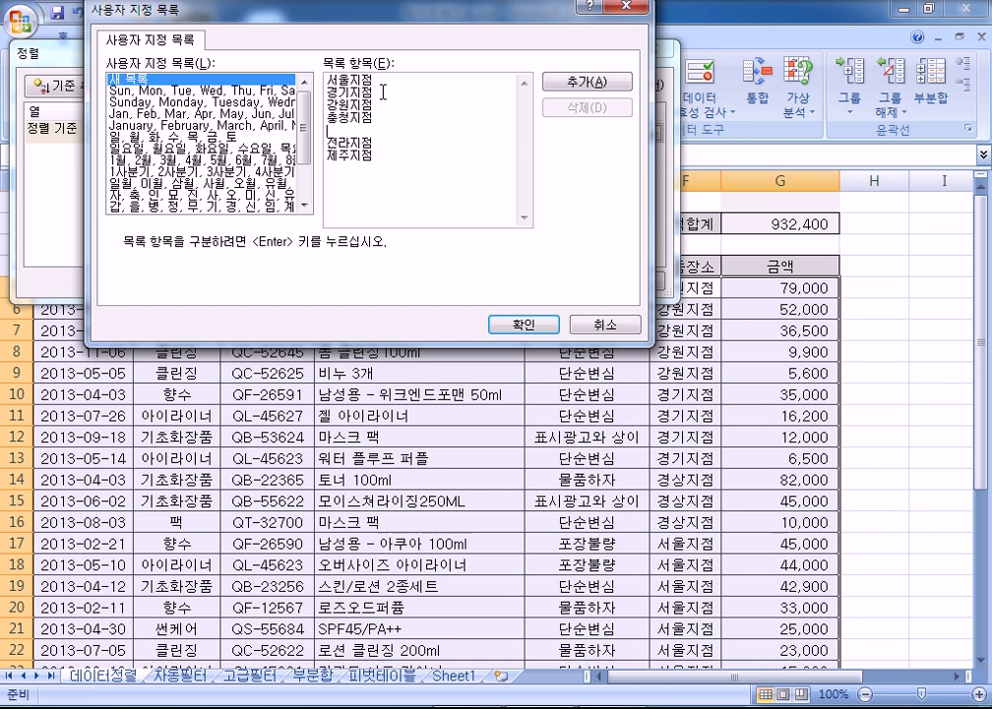
pyautogui.write('경상지점')
pyautogui.click(586, 83)
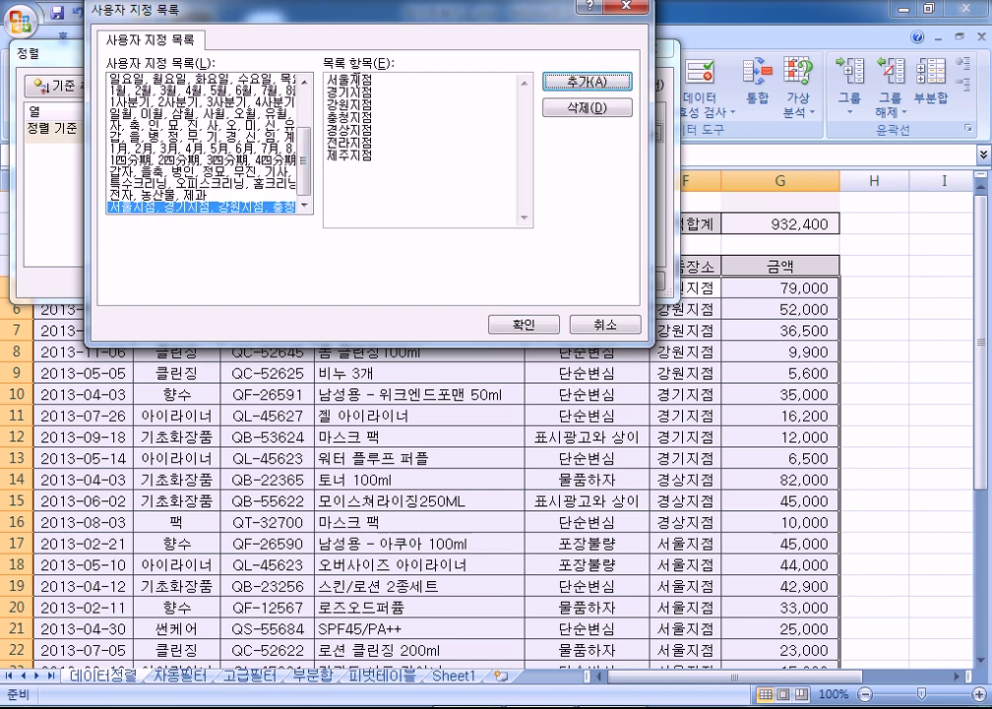
pyautogui.moveTo(379, 77); pyautogui.dragTo(374, 133)
pyautogui.click(392, 158)
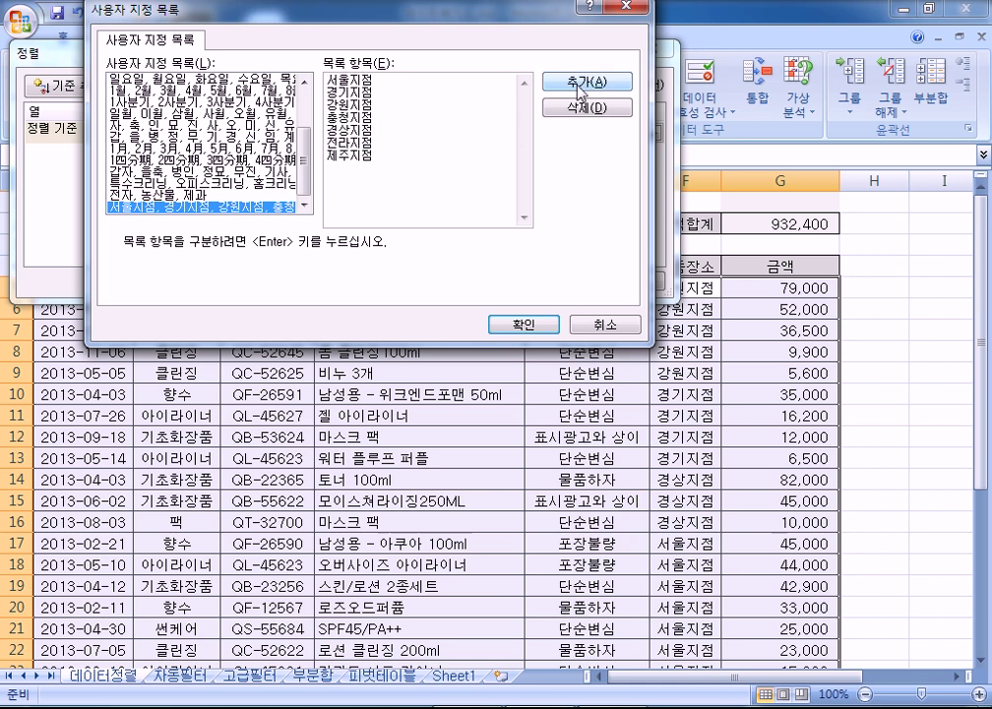
# Confirm the new branch list as the 반품장소 sort order and sort the table by it.
pyautogui.press('Tab')
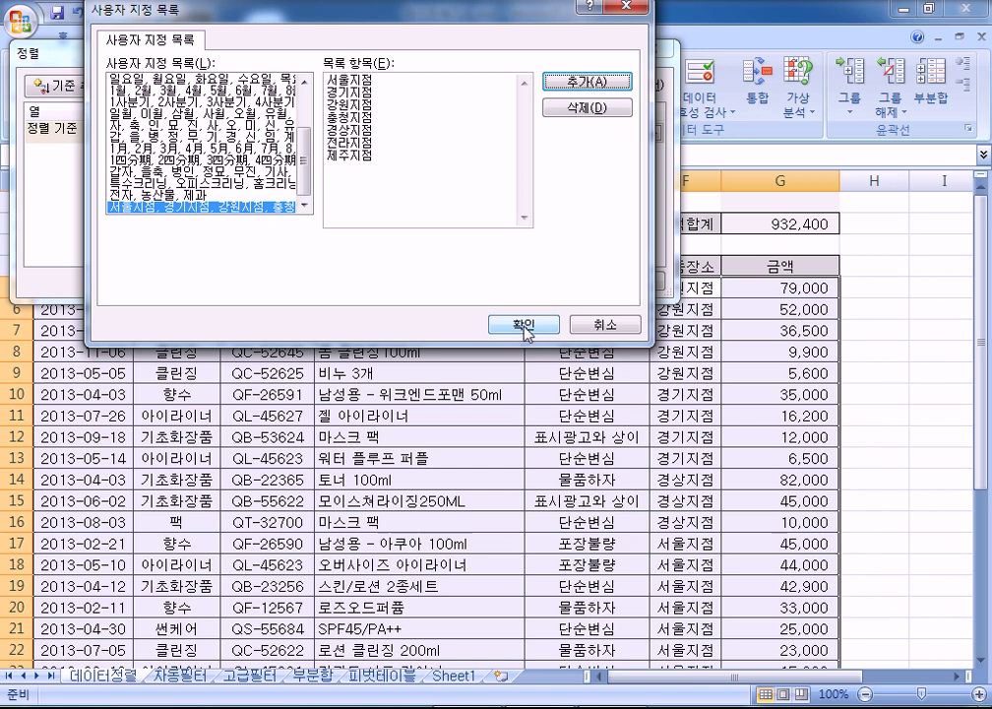
pyautogui.click(533, 333)
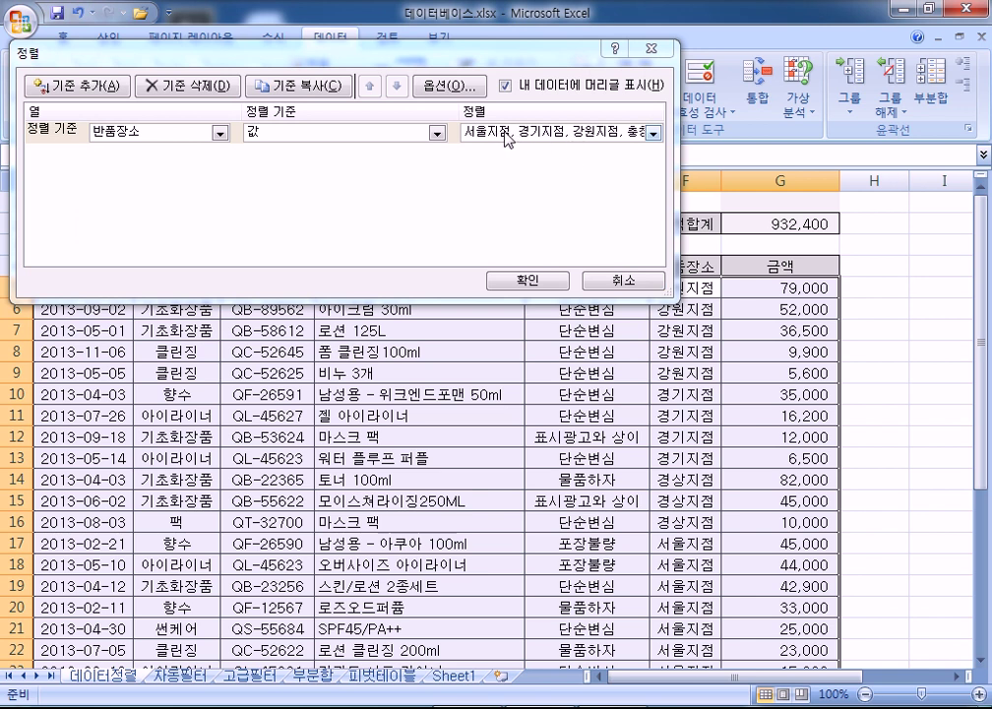
pyautogui.click(526, 281)
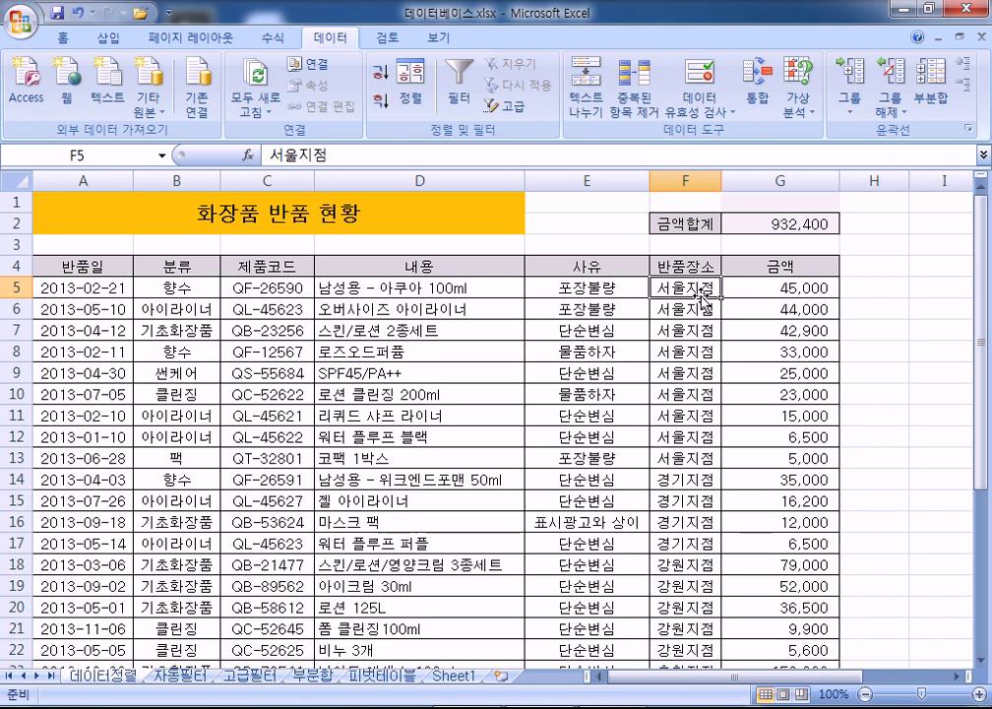
# Review the order of the branches in the 반품장소 column down to the table's last row.
pyautogui.scroll(-3, 699, 346)
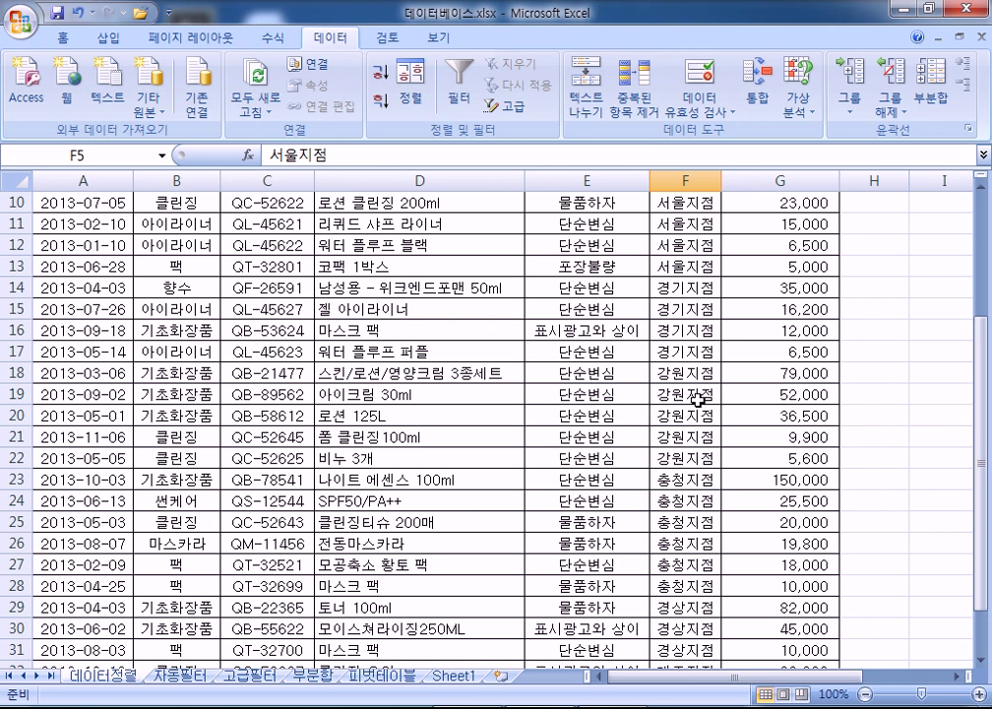
pyautogui.scroll(-1, 699, 399)
pyautogui.scroll(-2, 699, 399)
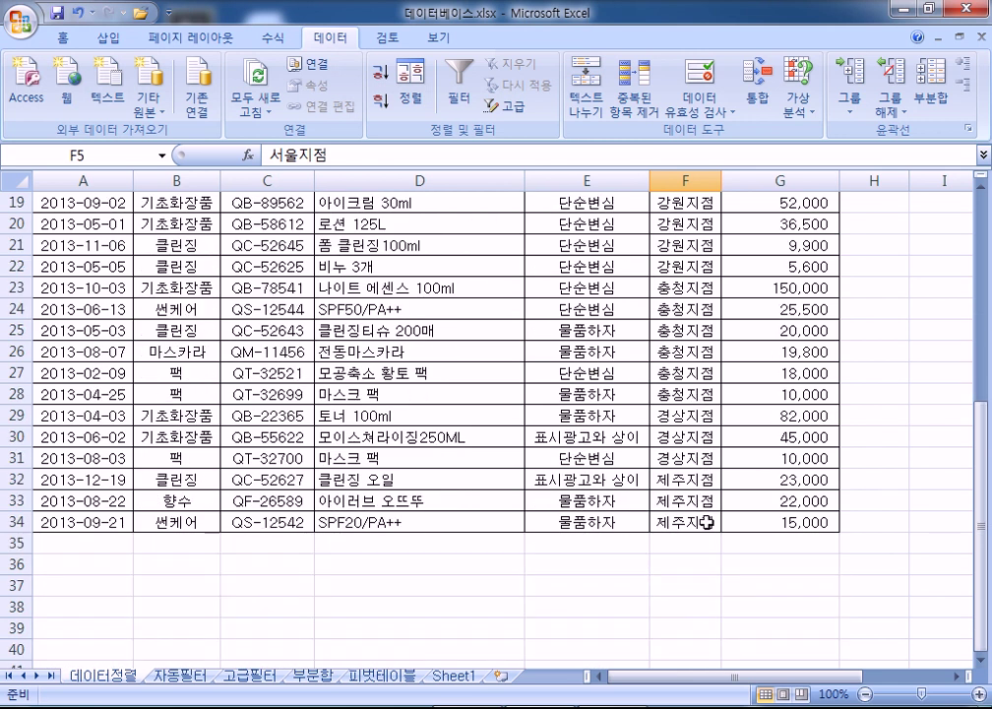
pyautogui.scroll(6, 703, 517)
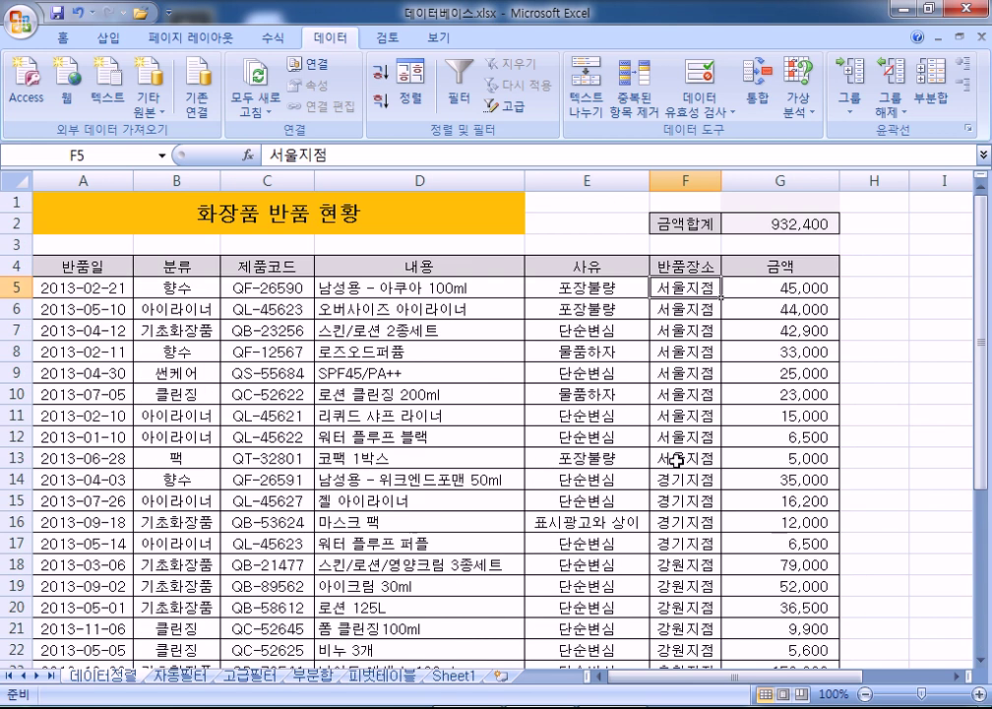
pyautogui.scroll(-4, 677, 459)
pyautogui.scroll(2, 677, 460)
pyautogui.scroll(1, 677, 460)
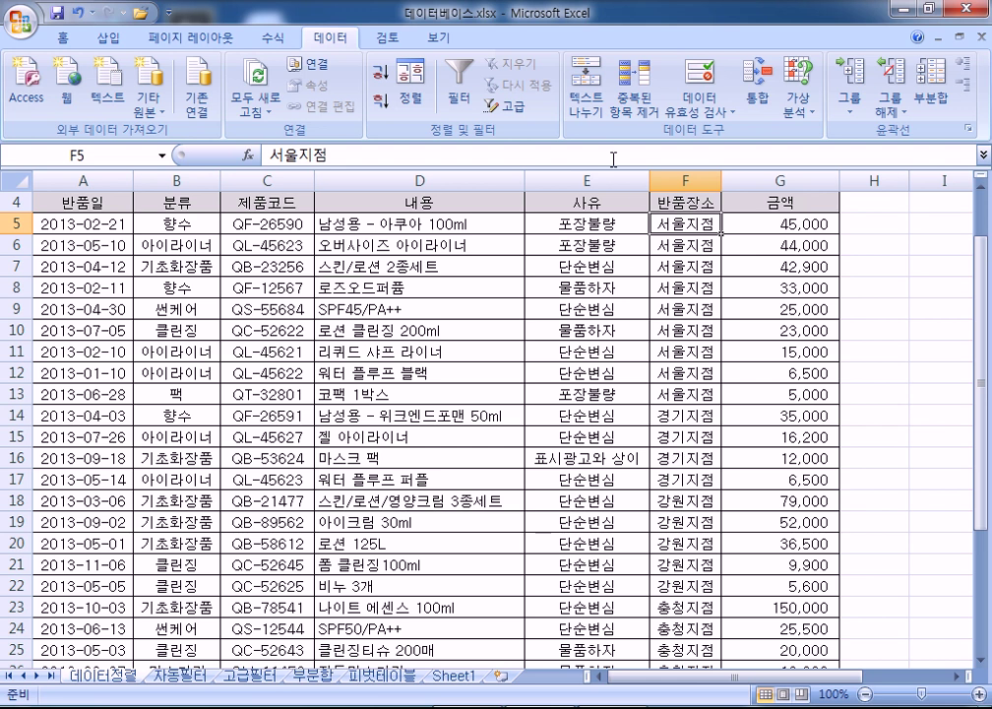
# Look through the 반품장소 sort order choices and the custom lists (사용자 지정 목록), leaving the sort settings as they are.
pyautogui.click(411, 98)
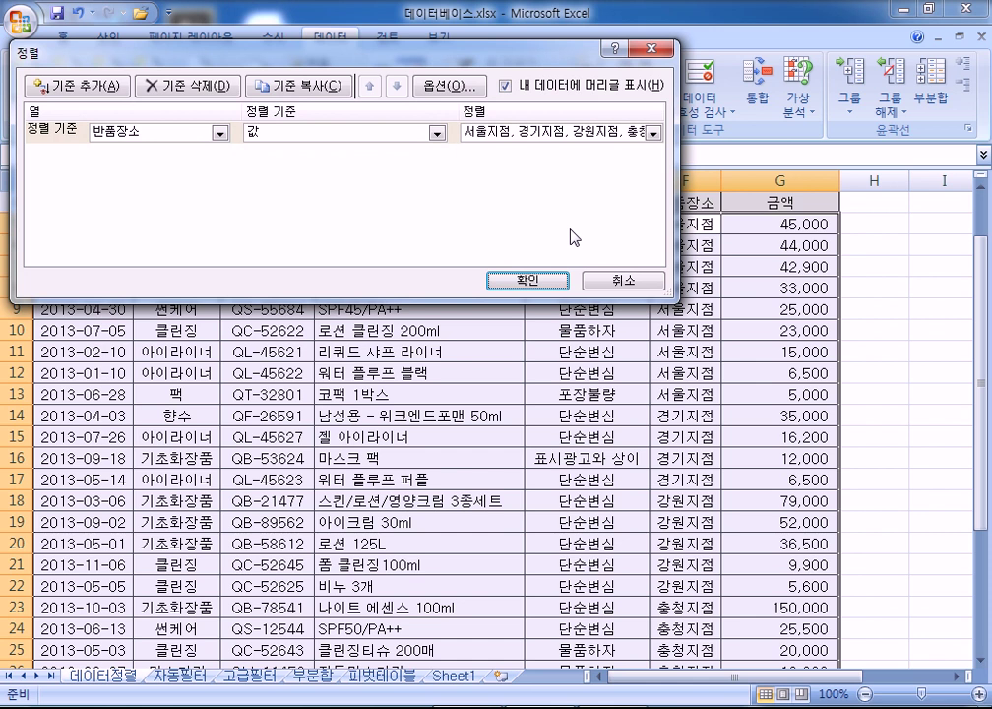
pyautogui.click(571, 132)
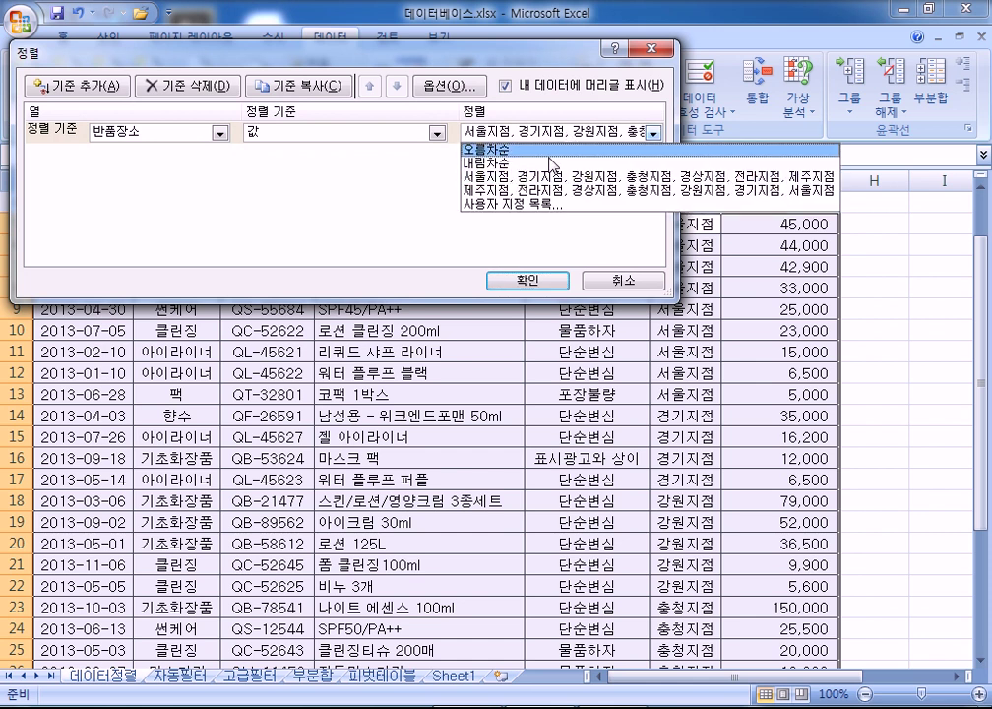
pyautogui.click(528, 205)
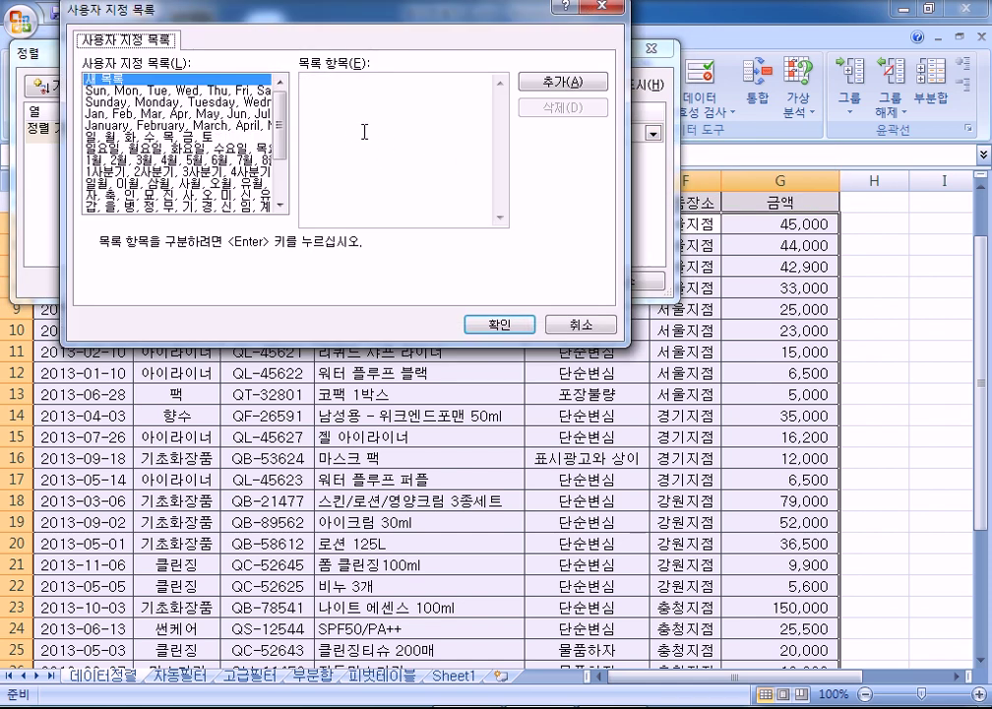
pyautogui.click(566, 326)
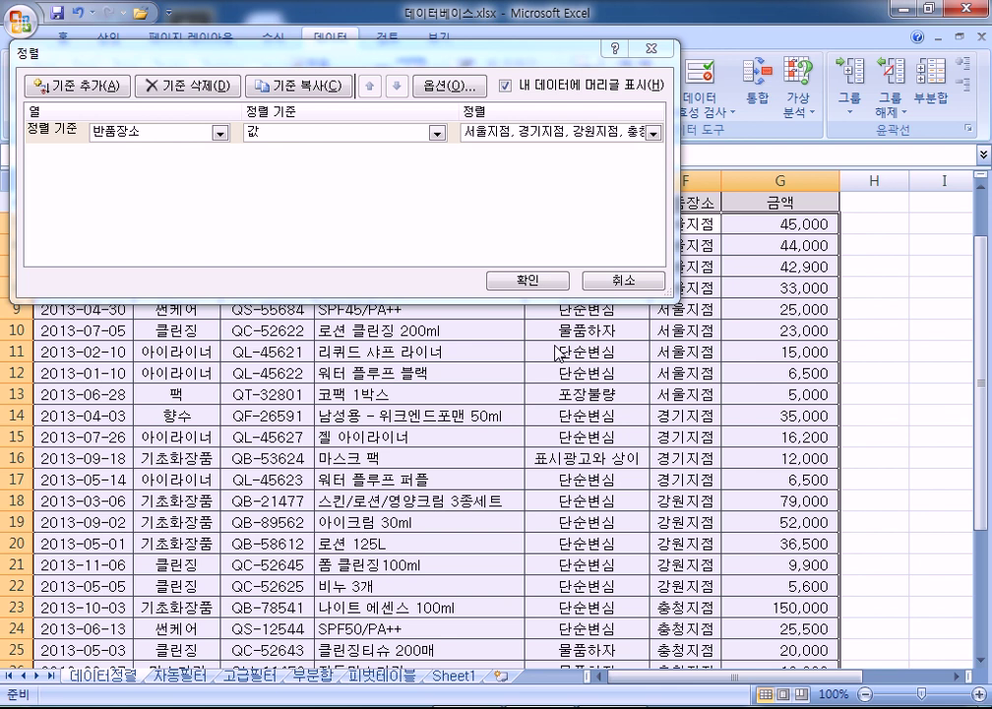
pyautogui.click(622, 280)
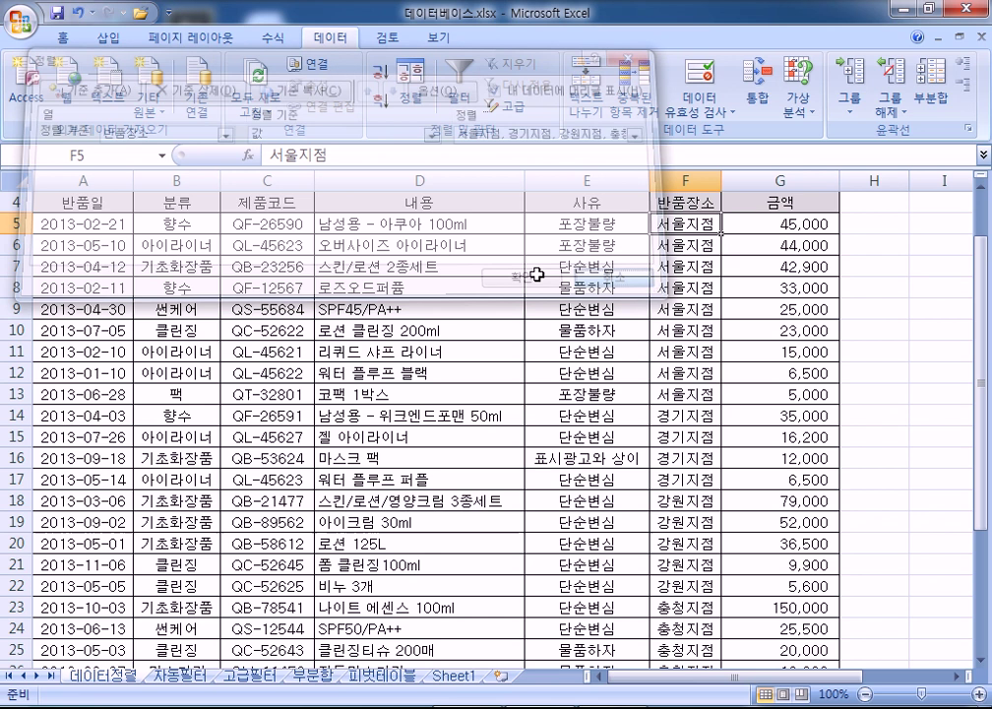
pyautogui.scroll(-3, 532, 347)
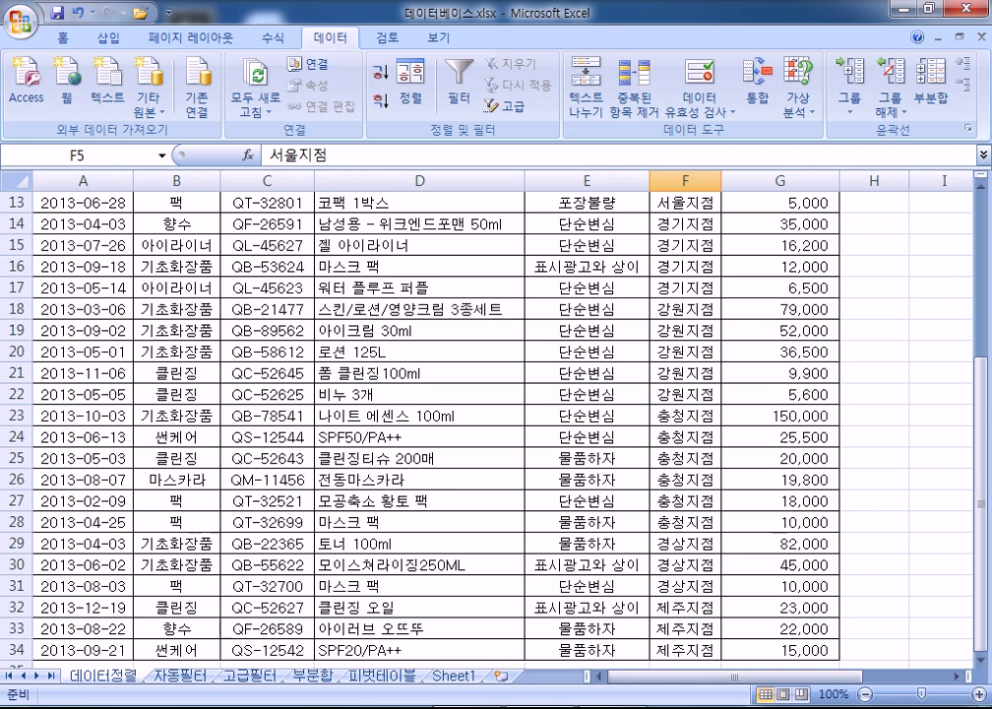
# Compare the return records on the 자동필터 sheet with the sorted records on the 데이터정렬 sheet.
pyautogui.click(183, 677)
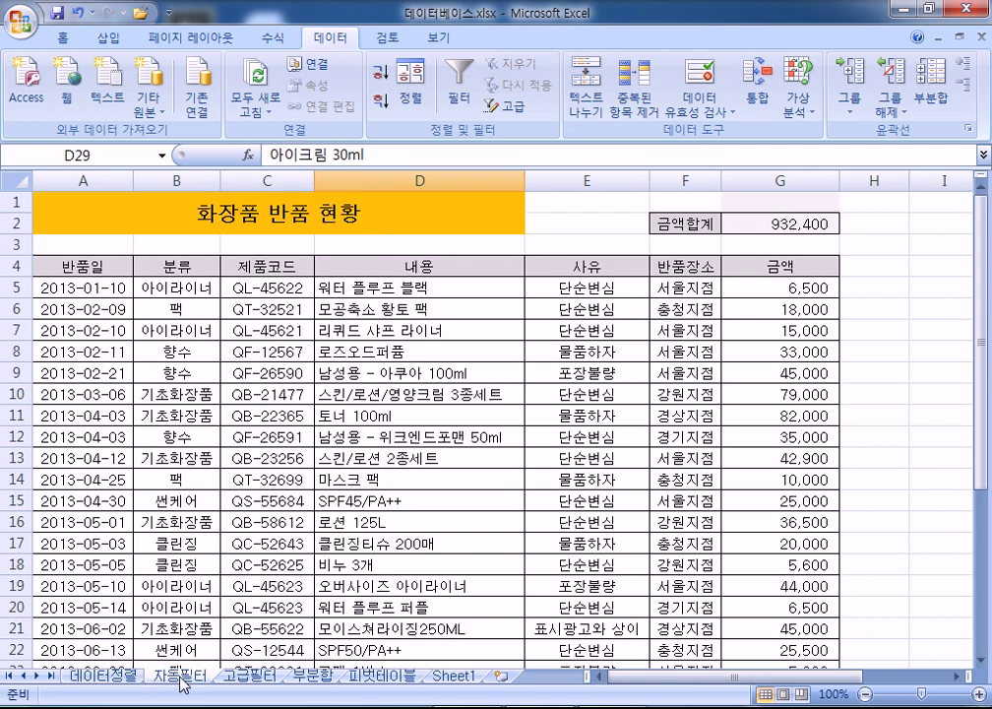
pyautogui.scroll(-4, 146, 571)
pyautogui.scroll(4, 146, 607)
pyautogui.click(116, 688)
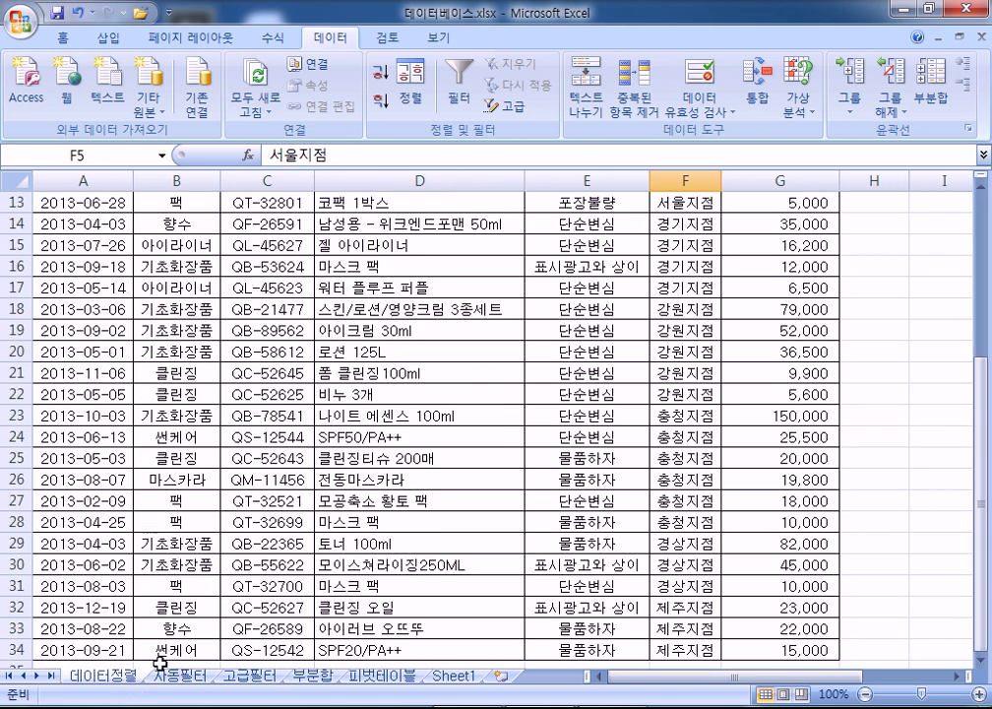
pyautogui.click(168, 678)
pyautogui.scroll(-8, 172, 556)
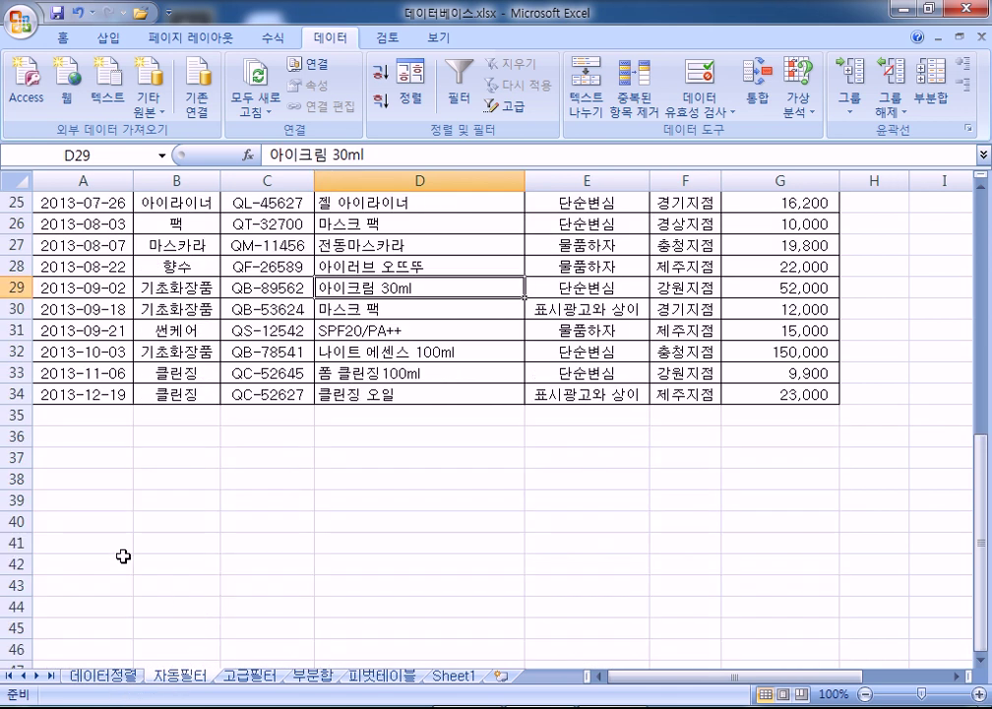
pyautogui.scroll(8, 128, 552)
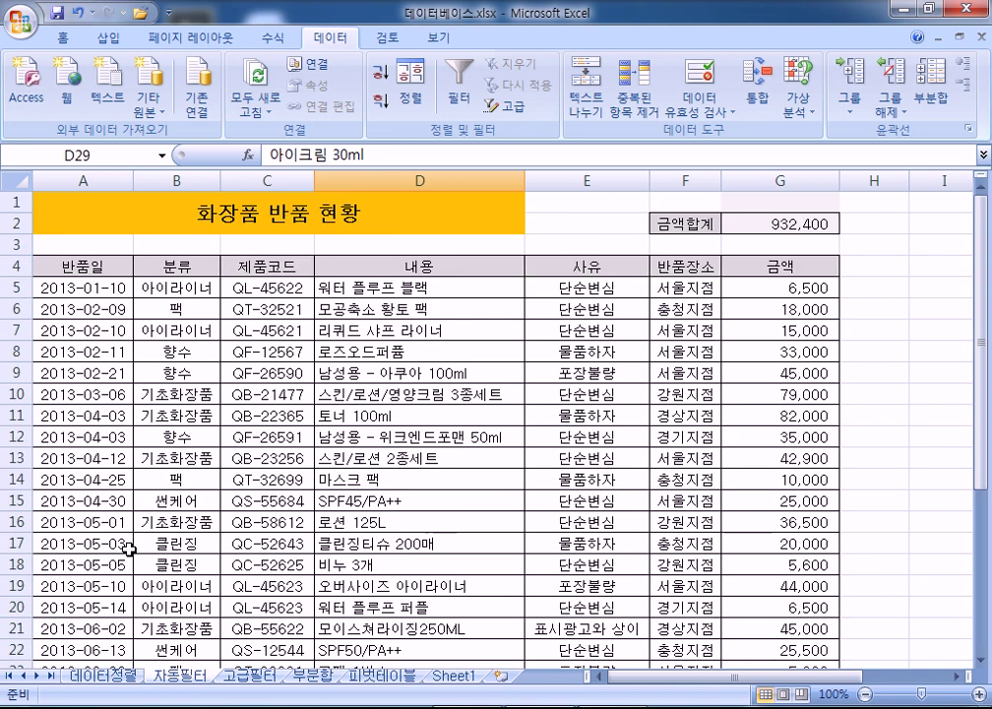
# Examine the order of the 반품일 dates from the first to the last record on the 자동필터 sheet.
pyautogui.click(76, 288)
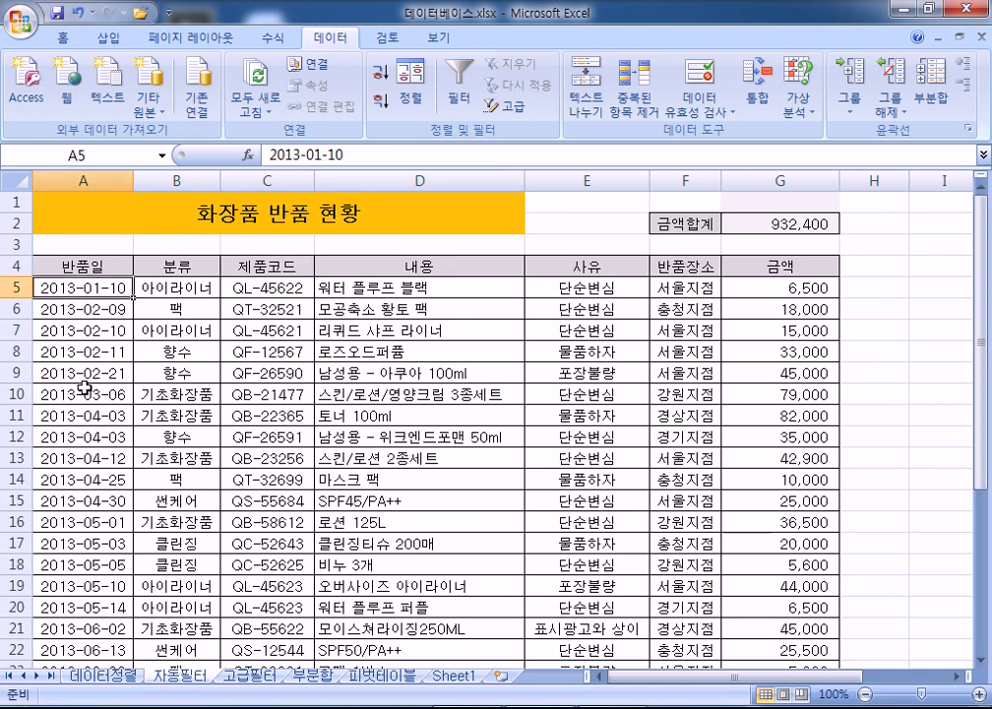
pyautogui.scroll(-6, 88, 391)
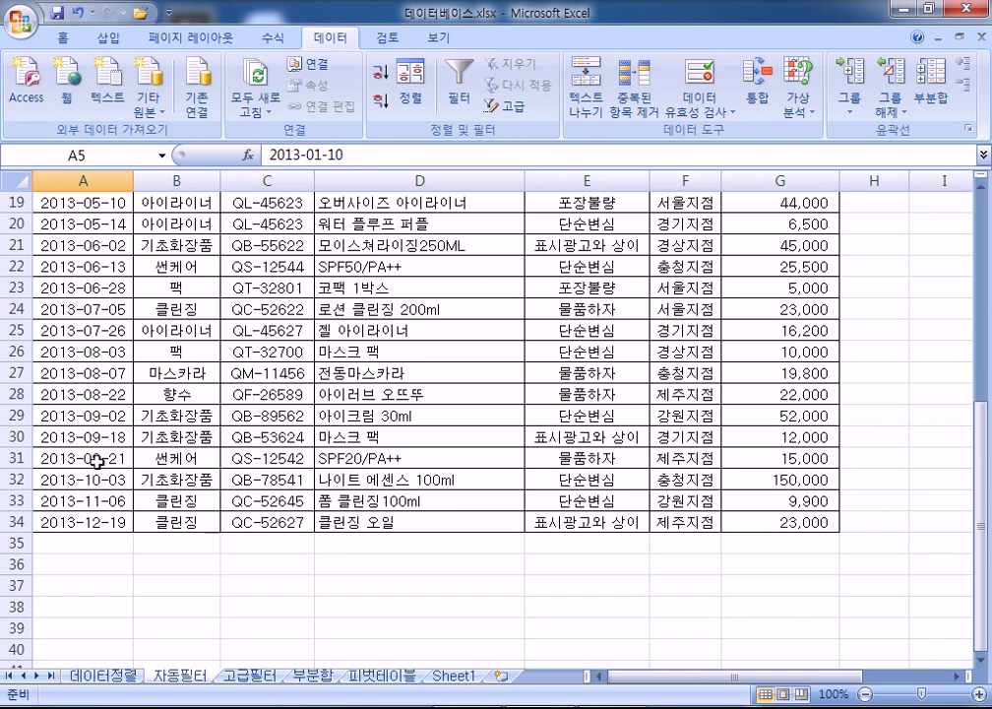
pyautogui.scroll(6, 98, 459)
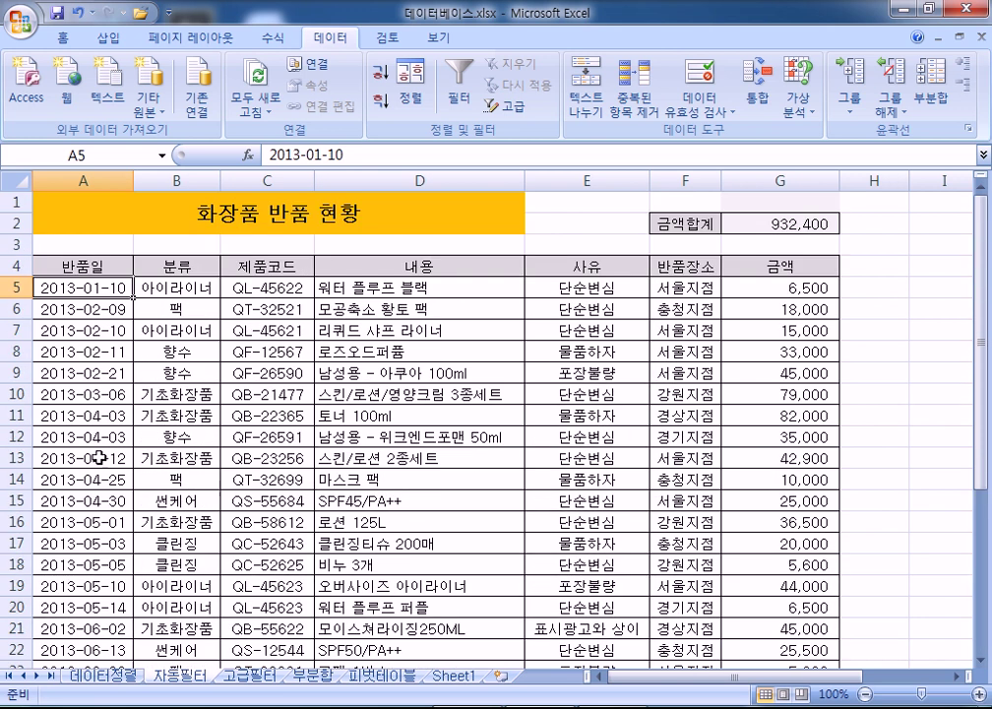
pyautogui.scroll(-8, 98, 458)
pyautogui.scroll(1, 94, 430)
pyautogui.scroll(7, 94, 430)
pyautogui.scroll(-5, 96, 359)
pyautogui.scroll(-2, 89, 296)
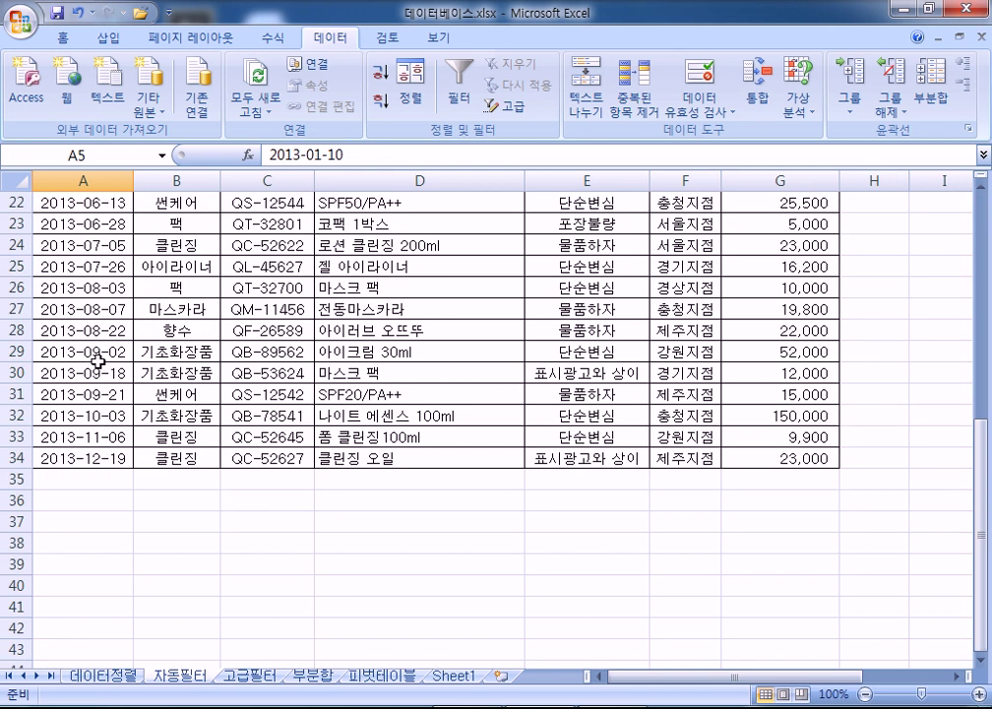
pyautogui.scroll(7, 90, 291)
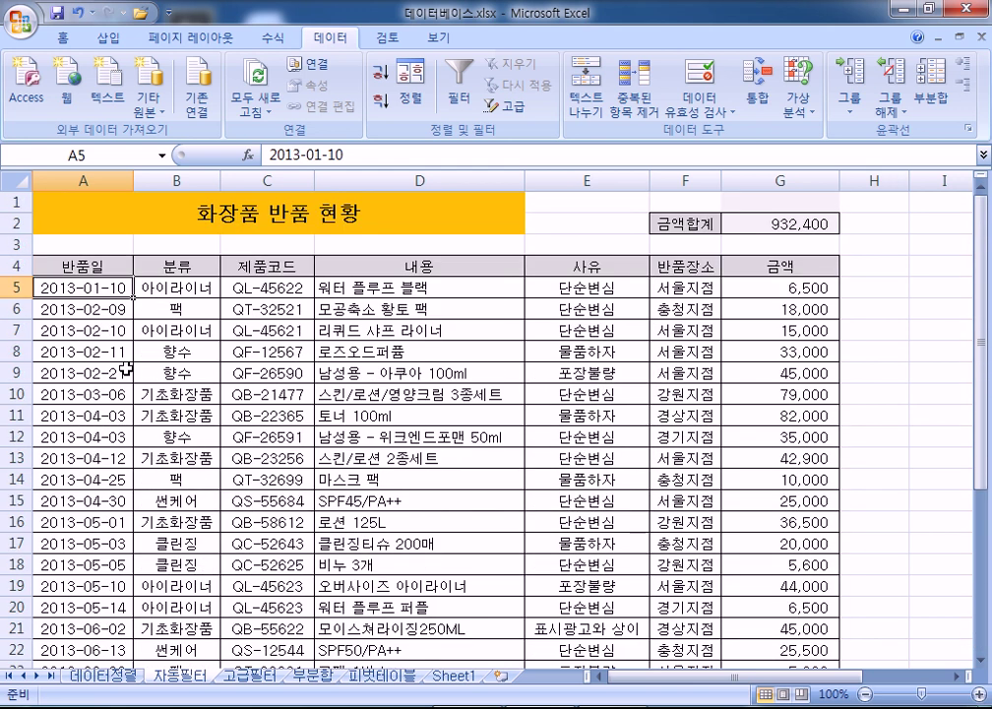
pyautogui.moveTo(19, 287); pyautogui.dragTo(19, 626)
pyautogui.click(93, 583)
pyautogui.scroll(-2, 113, 584)
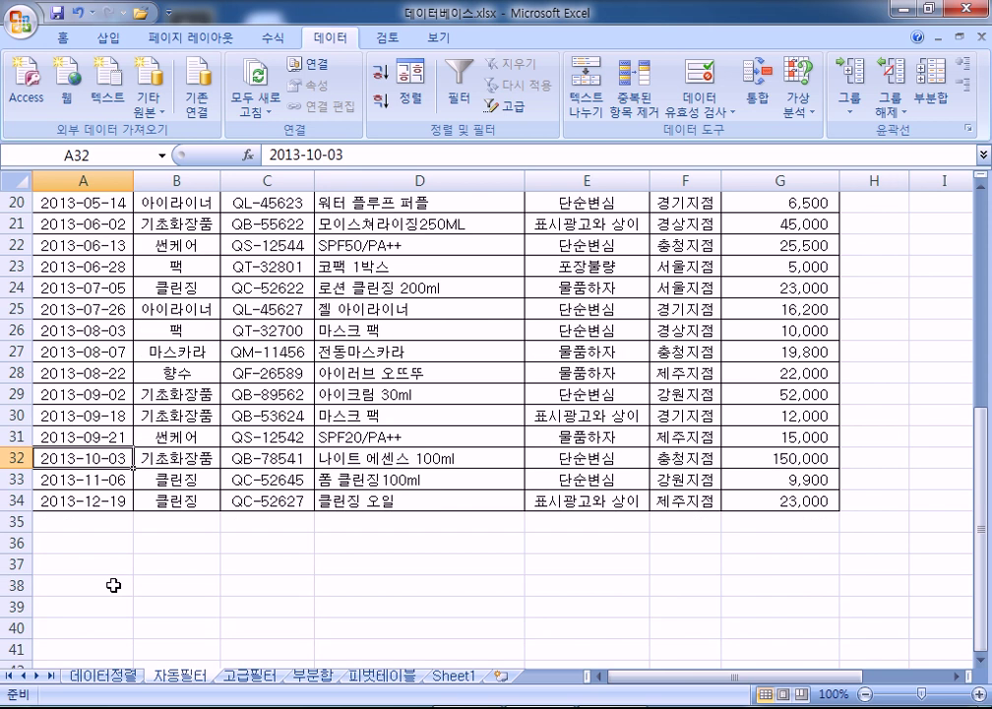
pyautogui.scroll(6, 113, 585)
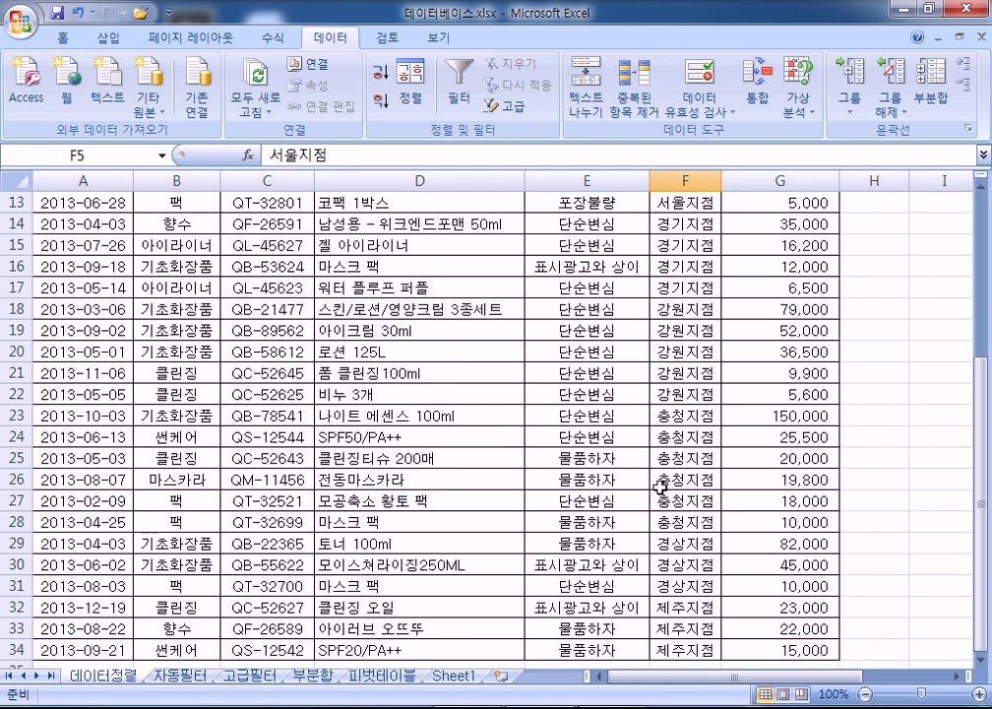
# Locate the individual 서울지점 entries in the 반품장소 column of the 자동필터 sheet.
pyautogui.click(181, 679)
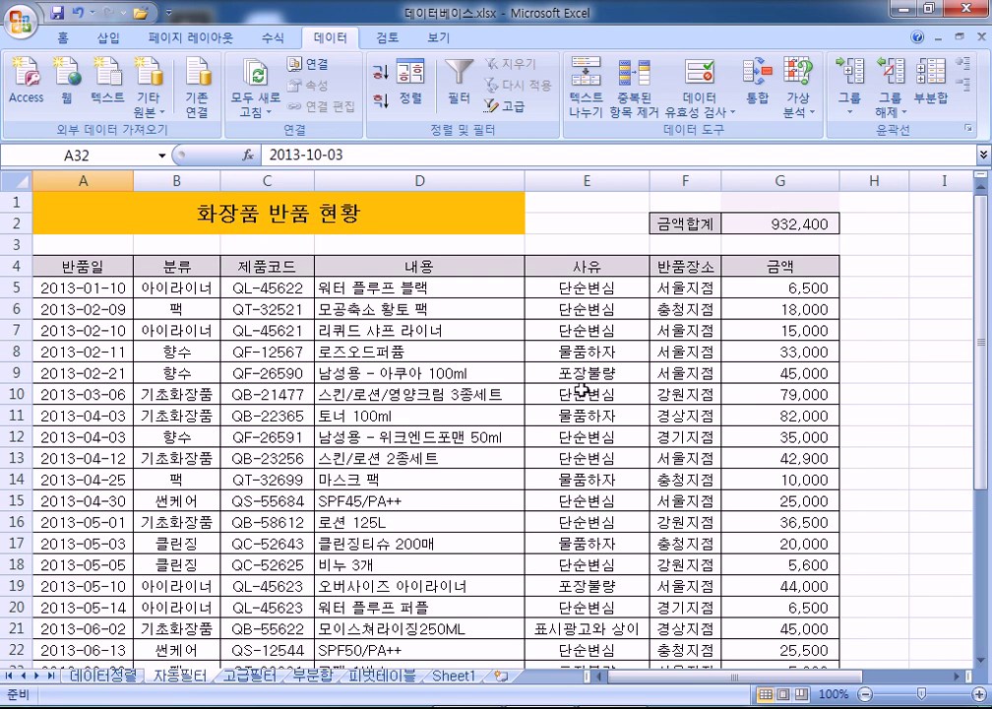
pyautogui.click(680, 285)
pyautogui.moveTo(693, 329); pyautogui.dragTo(692, 350)
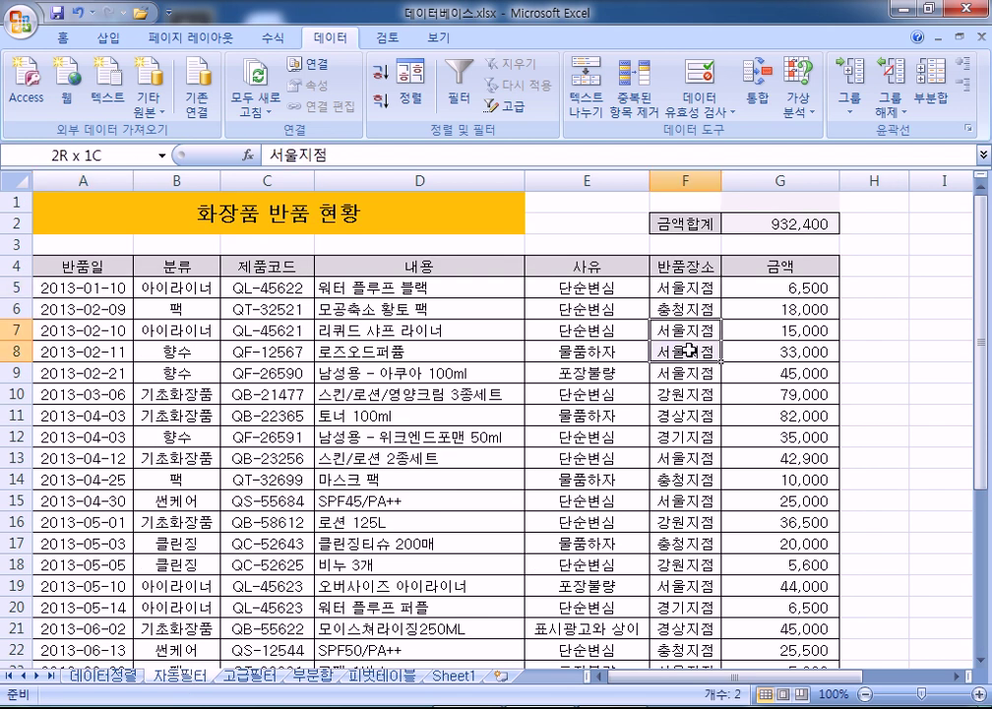
pyautogui.click(693, 459)
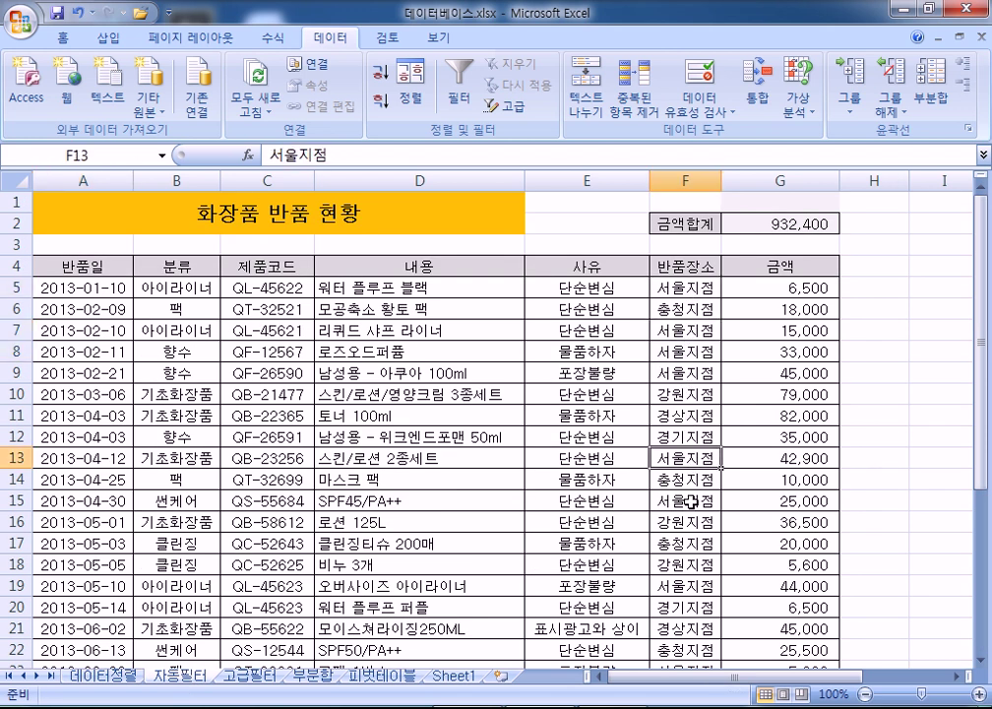
pyautogui.click(693, 501)
pyautogui.click(689, 584)
pyautogui.scroll(-2, 694, 585)
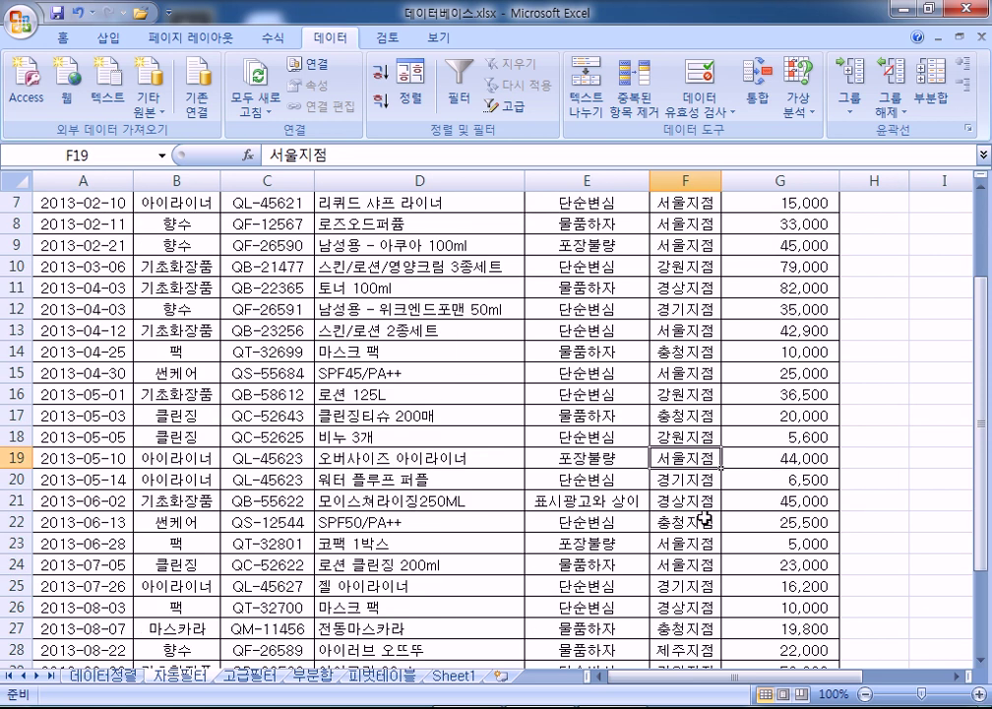
# Examine how the branches are grouped on the 데이터정렬 sheet by selecting the 서울지점 cells and the branch cells below them.
pyautogui.click(98, 675)
pyautogui.scroll(3, 551, 414)
pyautogui.moveTo(686, 223); pyautogui.dragTo(675, 394)
pyautogui.scroll(-2, 693, 453)
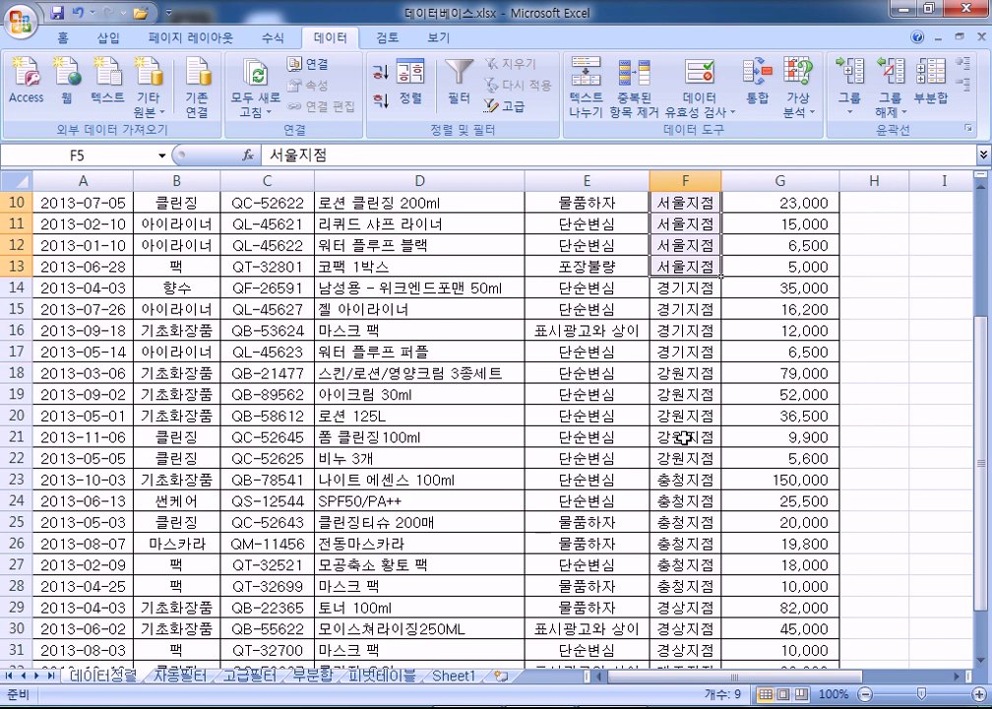
pyautogui.moveTo(698, 285); pyautogui.dragTo(686, 600)
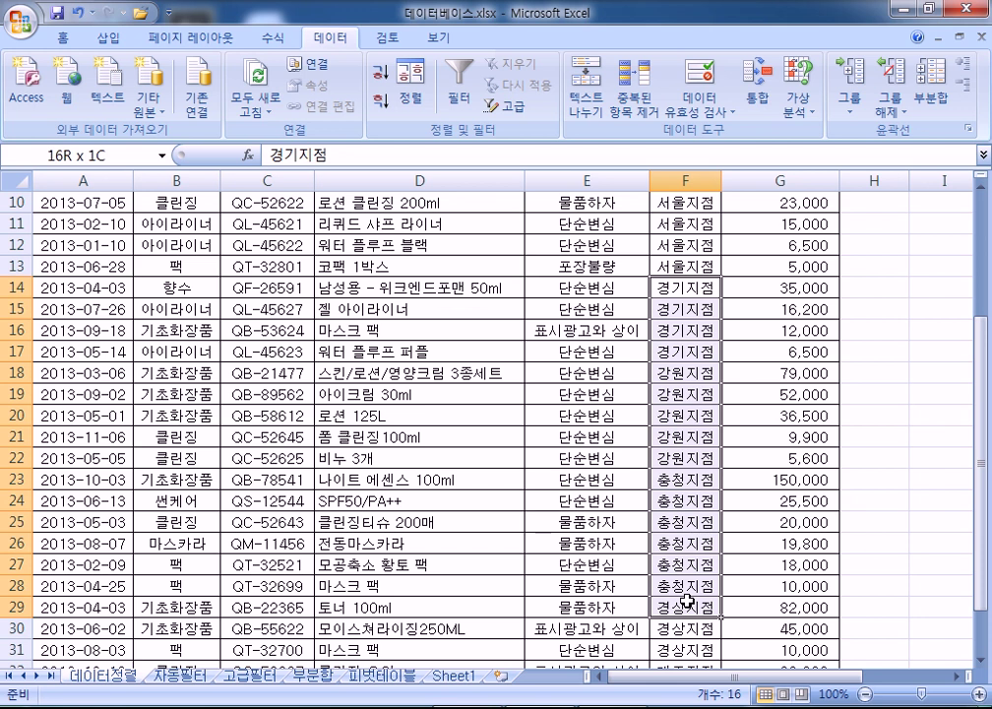
pyautogui.moveTo(558, 545); pyautogui.dragTo(558, 523)
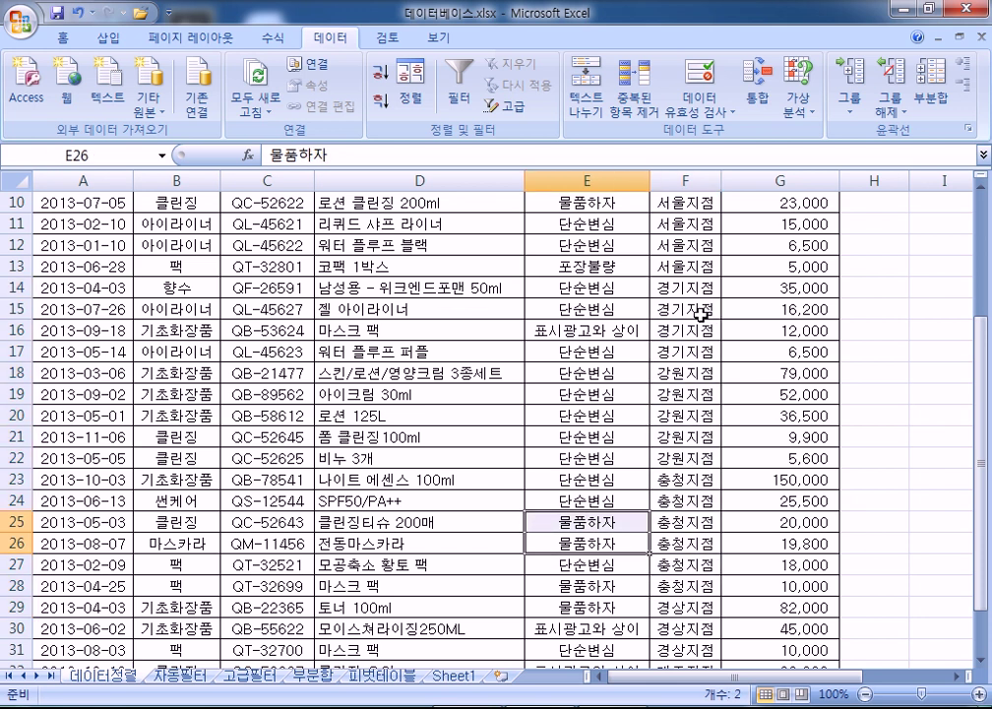
pyautogui.scroll(3, 702, 314)
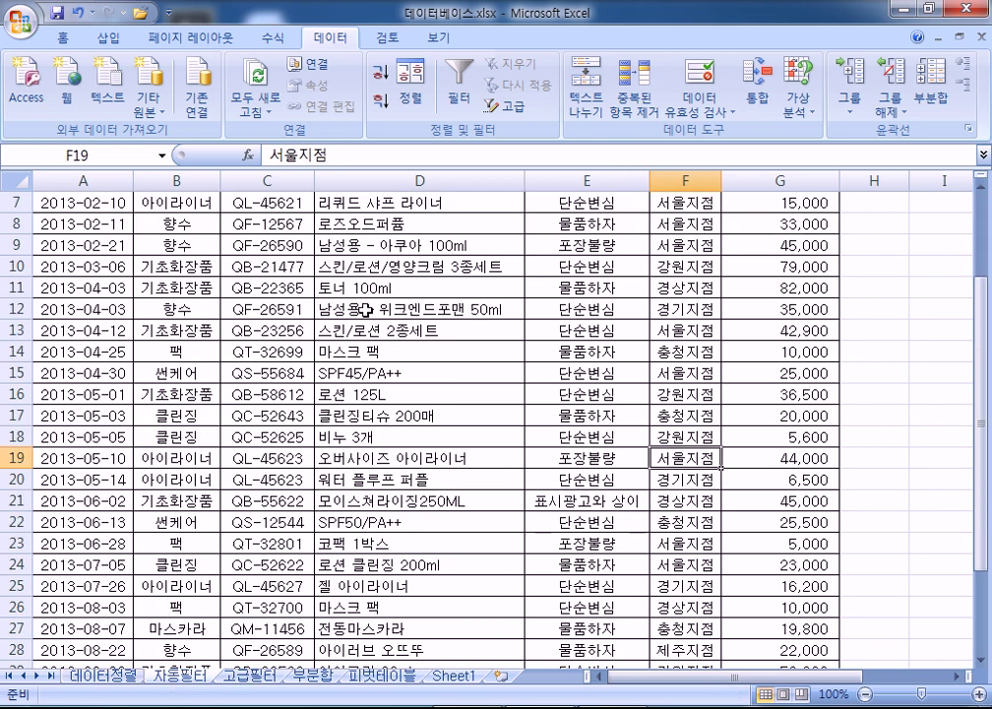
# Turn on filtering for the 화장품 반품 현황 table on the 자동필터 sheet.
pyautogui.scroll(2, 365, 309)
pyautogui.moveTo(232, 288); pyautogui.dragTo(551, 457)
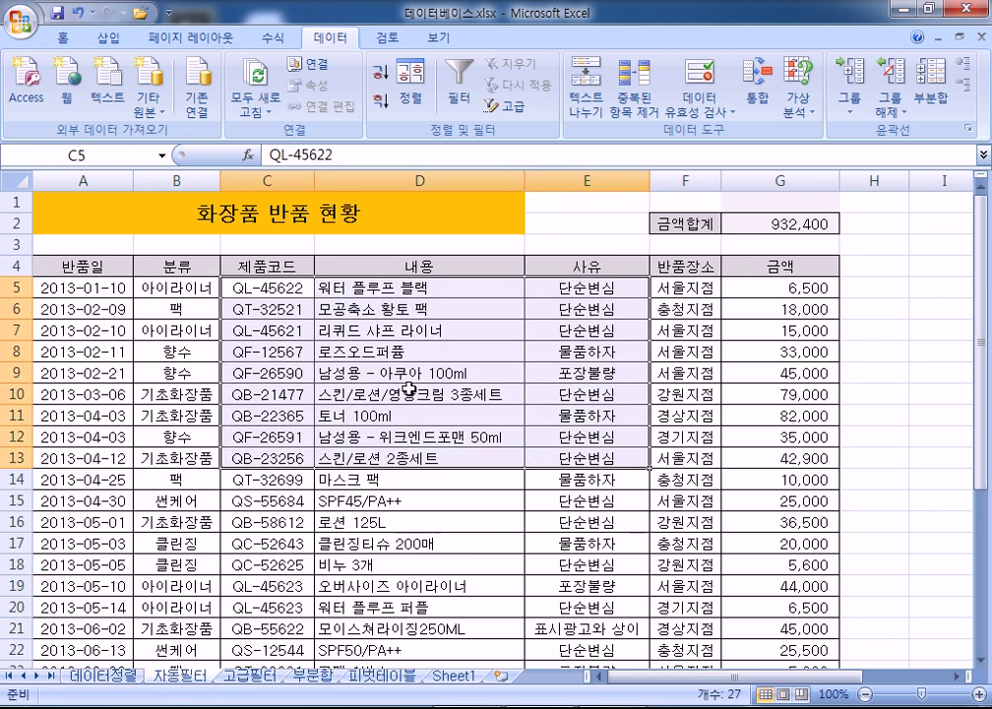
pyautogui.click(479, 411)
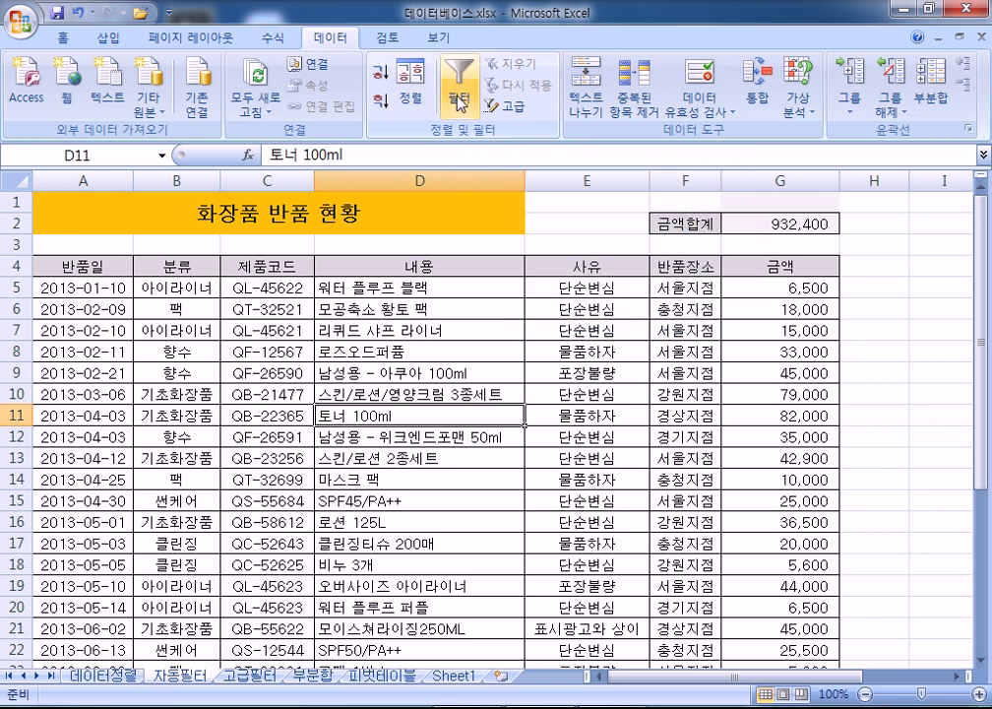
pyautogui.click(459, 101)
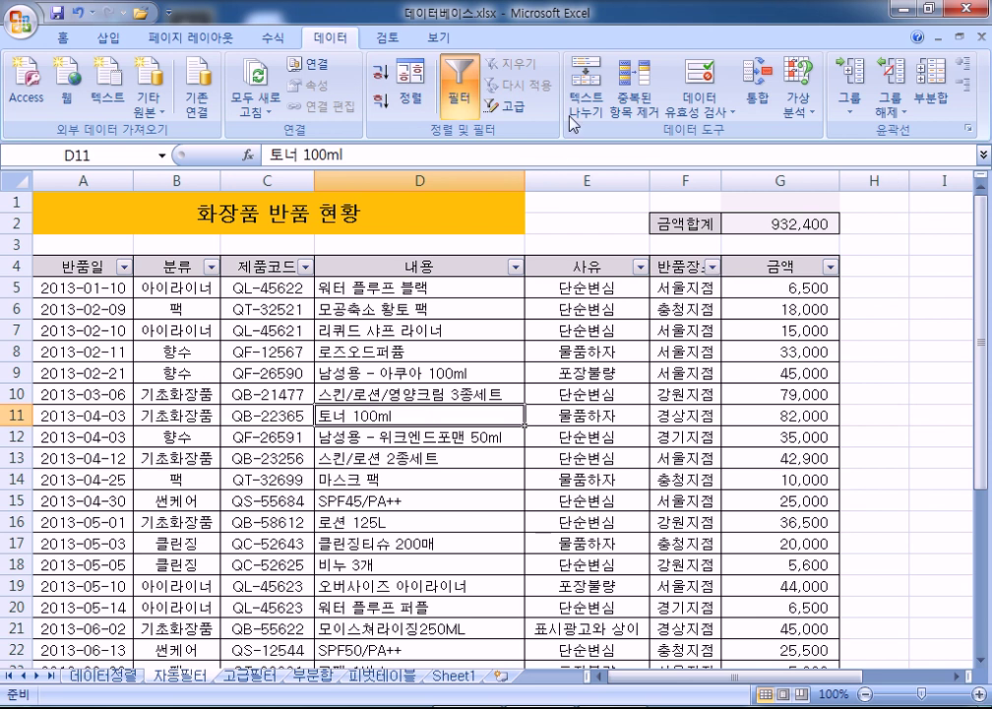
pyautogui.click(460, 100)
pyautogui.click(460, 100)
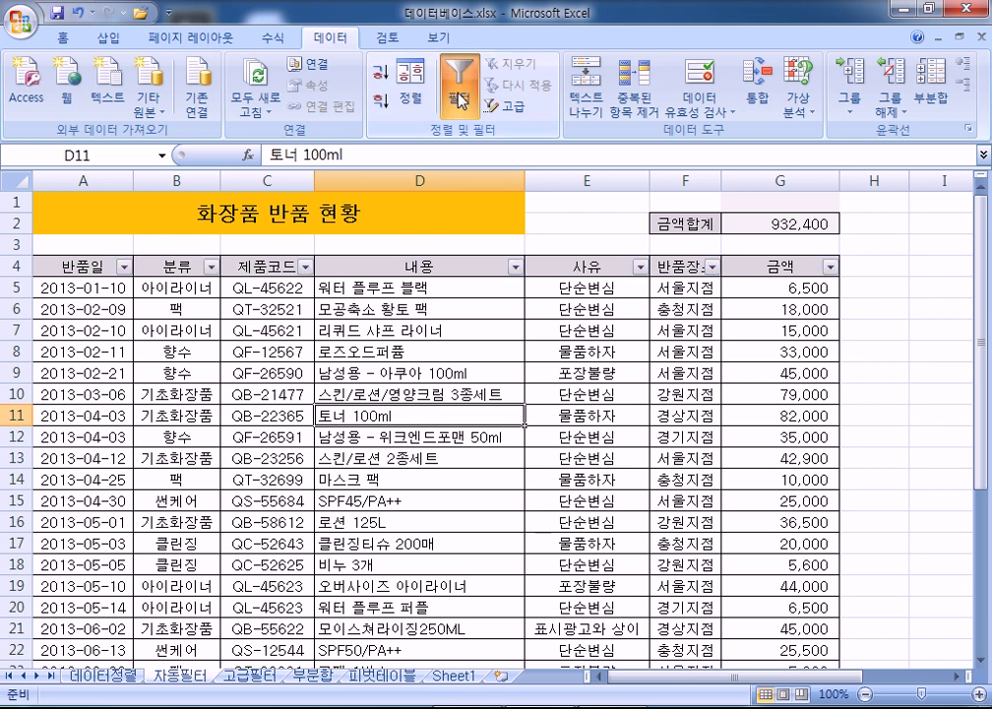
pyautogui.click(709, 268)
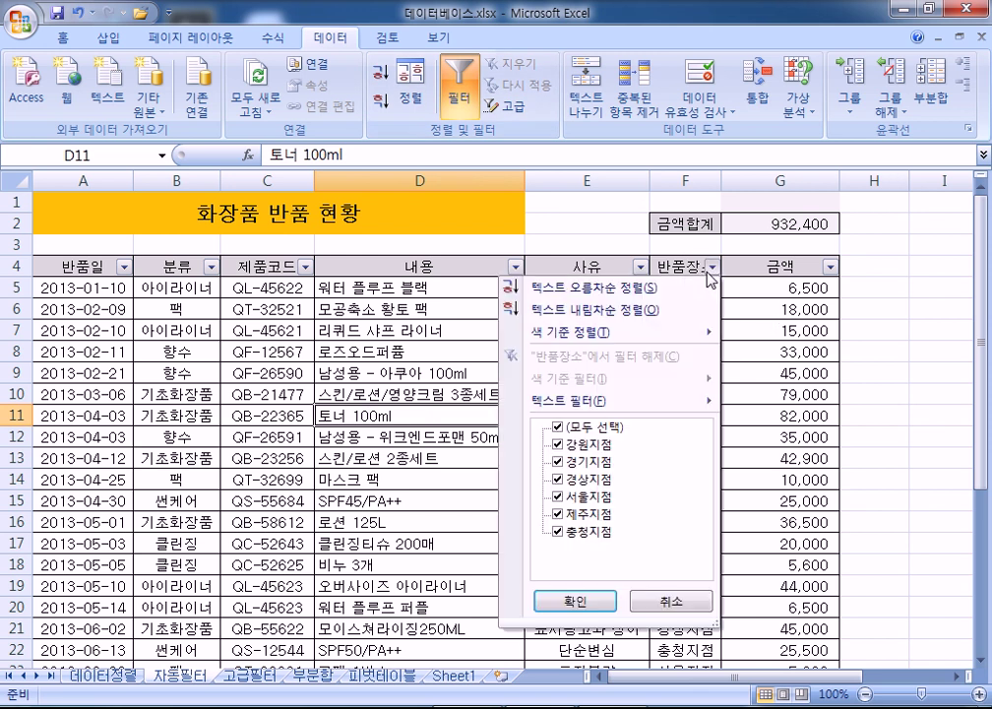
pyautogui.click(557, 428)
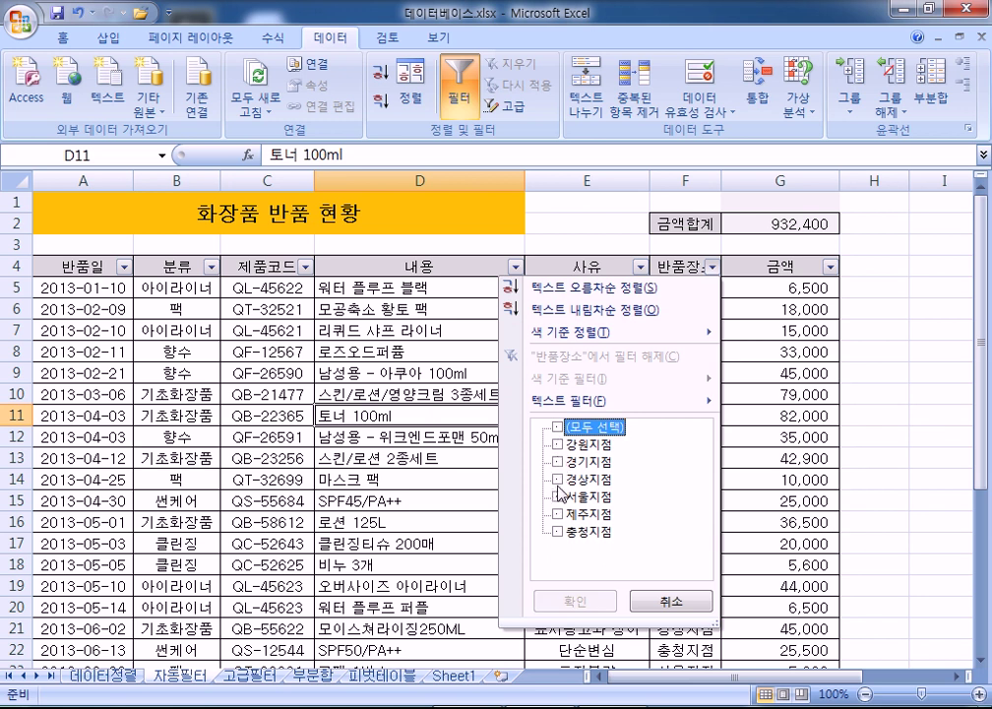
pyautogui.click(559, 497)
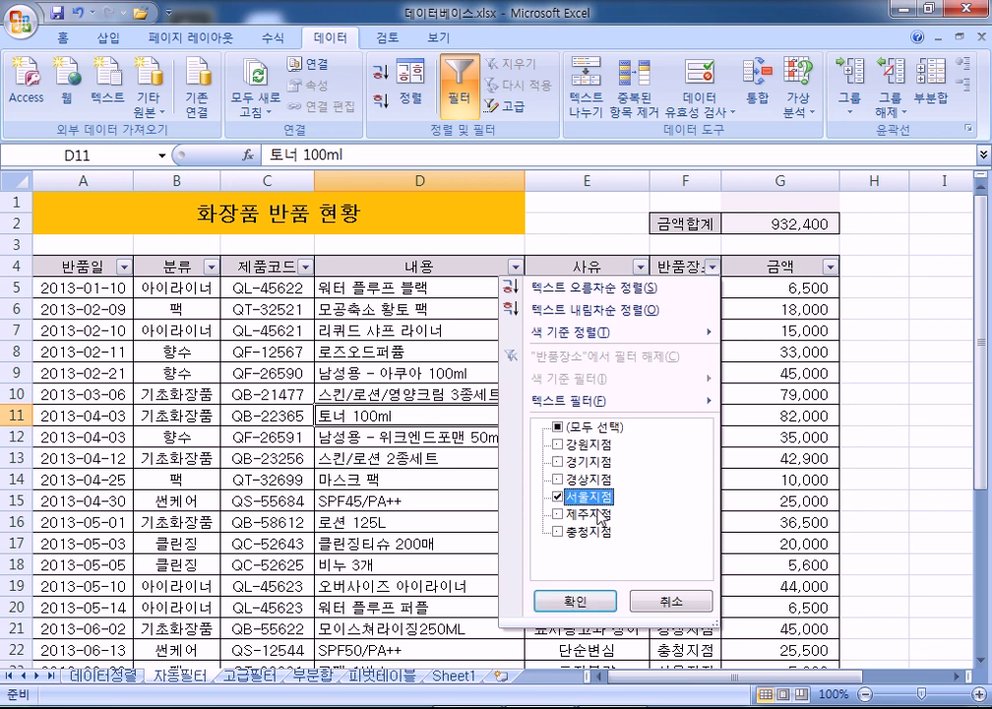
pyautogui.click(671, 600)
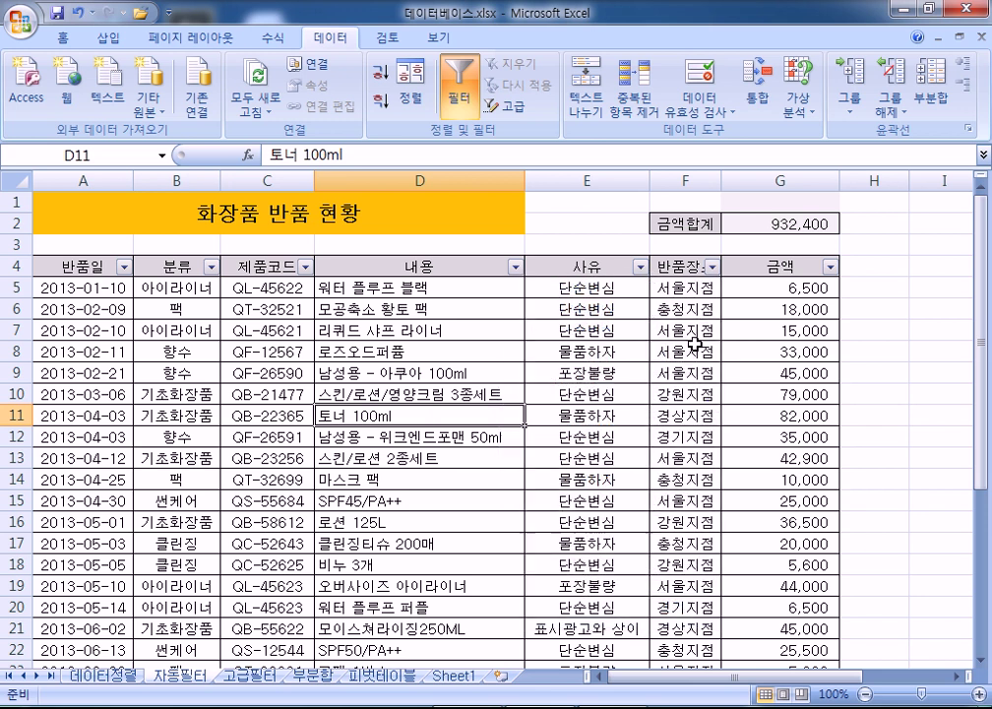
# Filter the 반품장소 column to show only 서울지점 and check the filtered records and the 금액합계 amount.
pyautogui.click(712, 266)
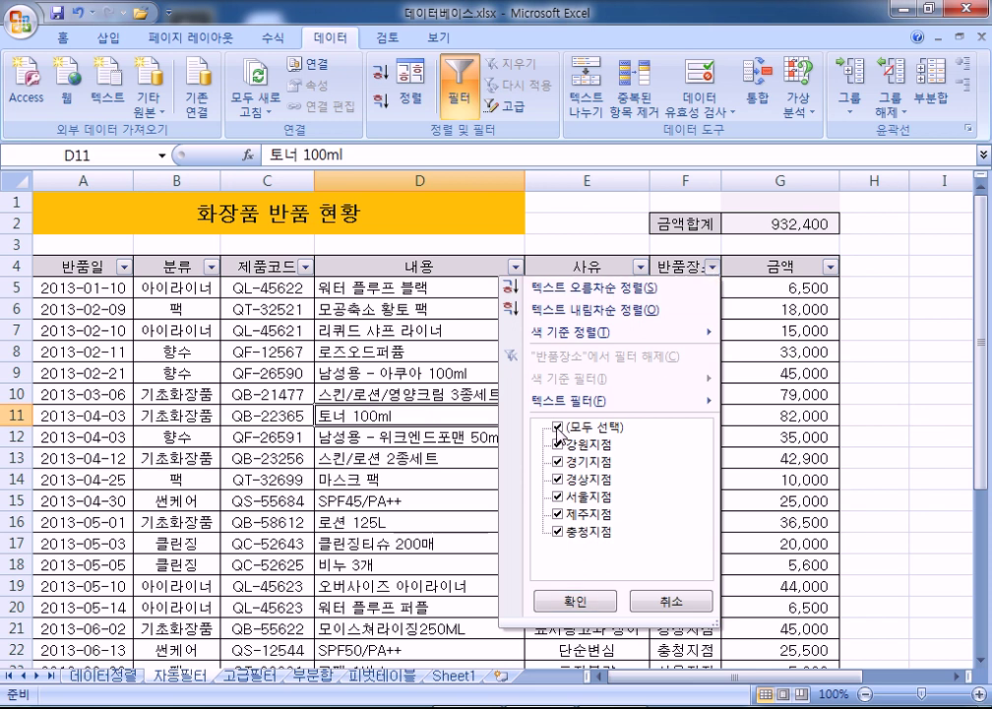
pyautogui.click(558, 430)
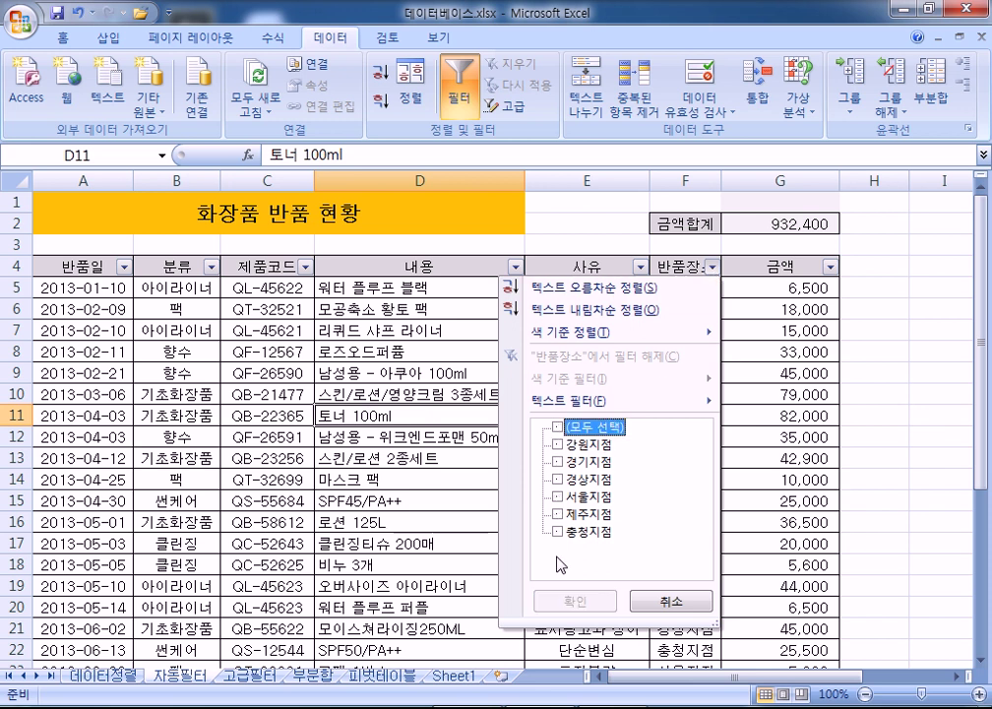
pyautogui.click(558, 497)
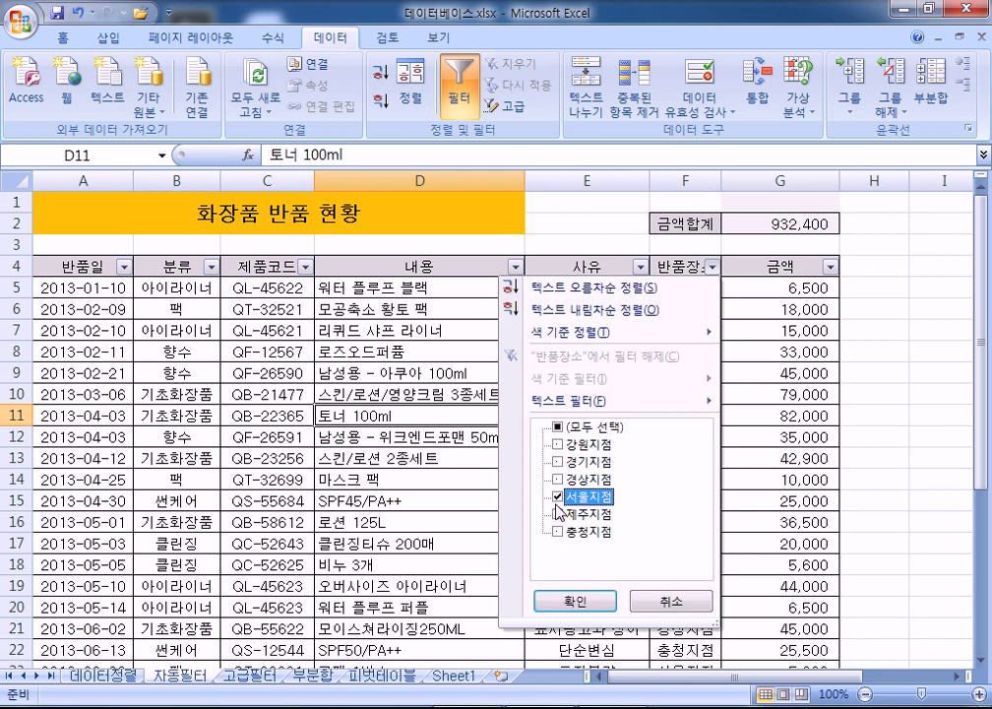
pyautogui.click(575, 600)
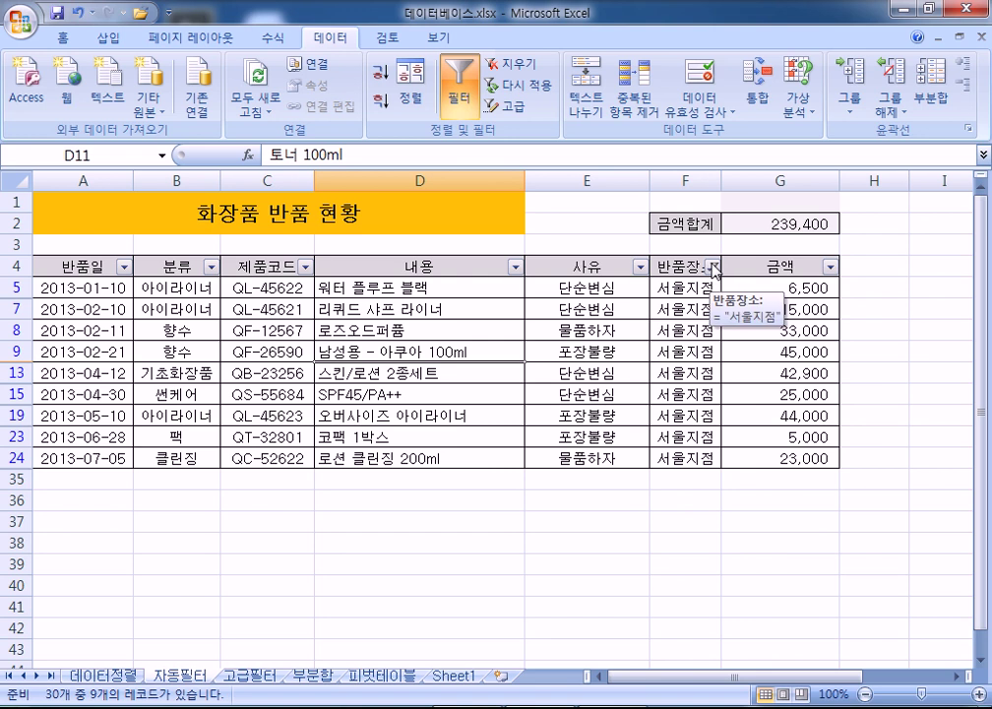
pyautogui.scroll(4, 712, 280)
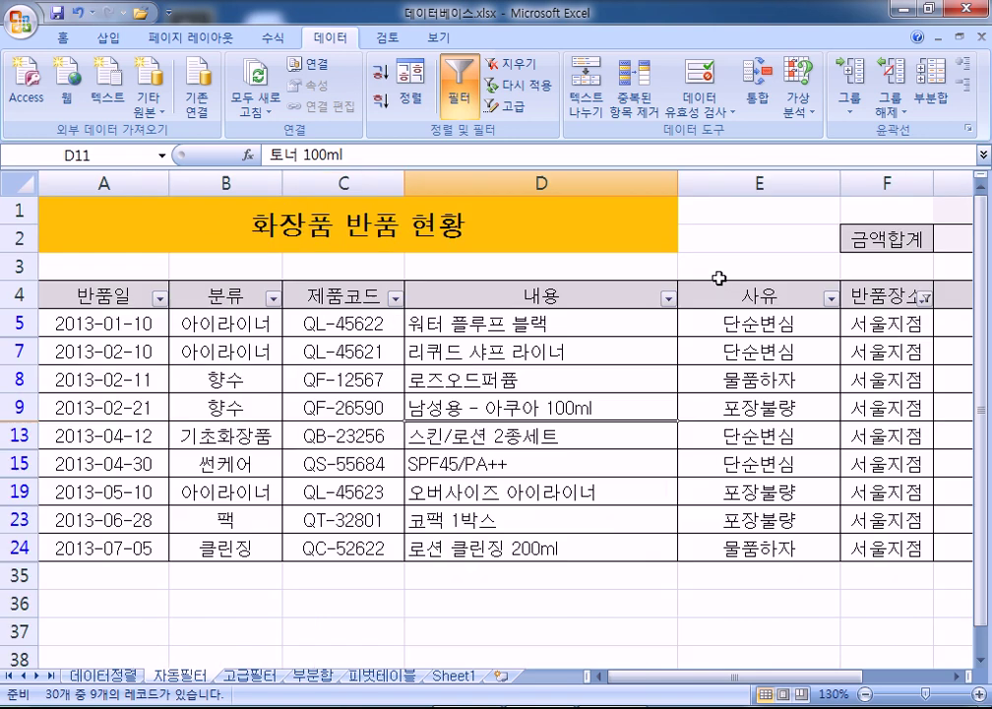
pyautogui.scroll(3, 785, 322)
pyautogui.hscroll(3, 659, 650)
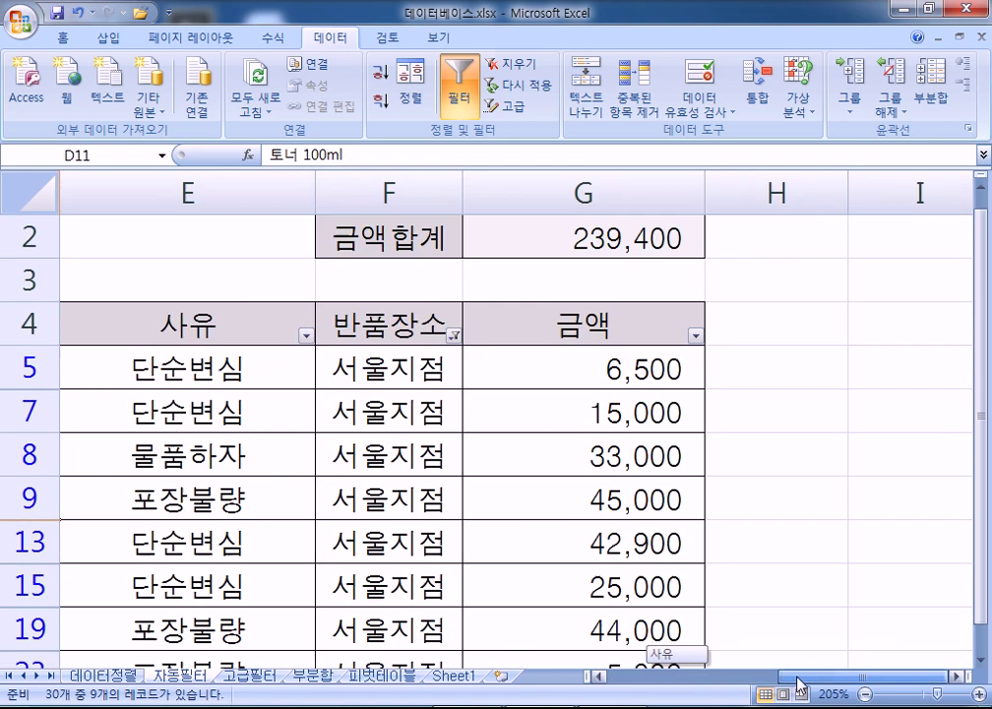
pyautogui.click(452, 317)
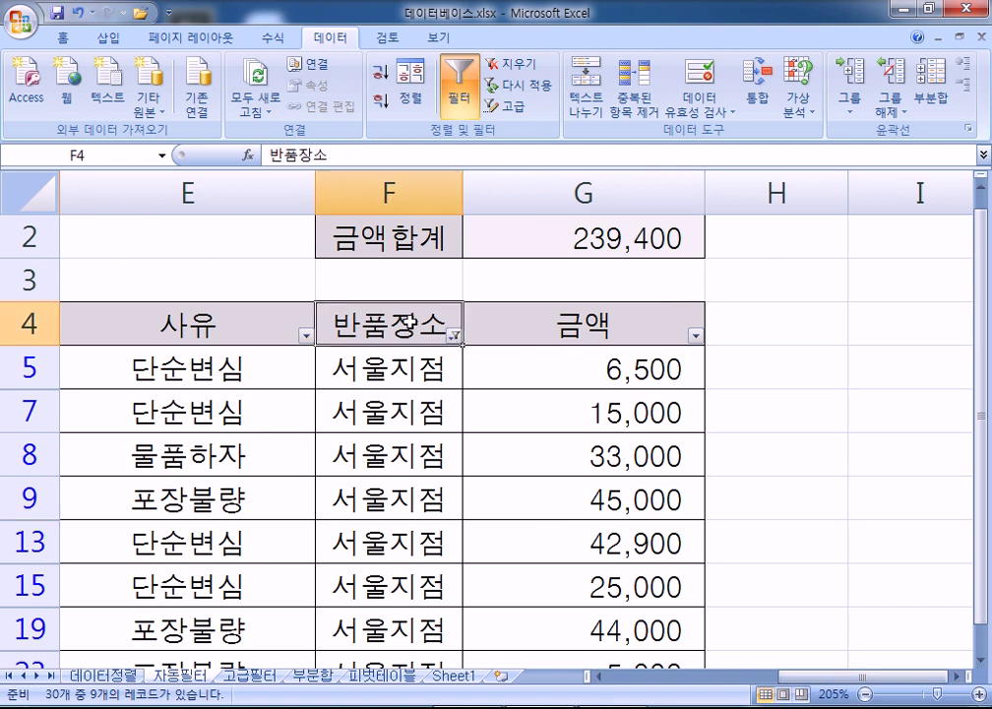
# Turn filtering off for the 화장품 반품 현황 table and turn it back on with all records shown.
pyautogui.click(461, 96)
pyautogui.click(462, 95)
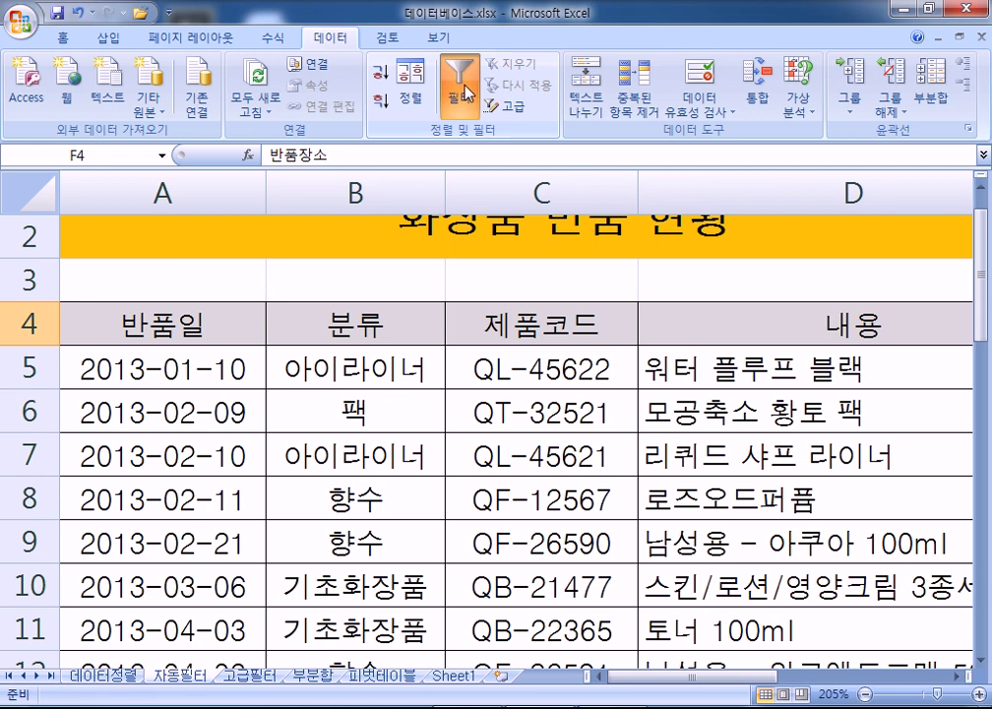
pyautogui.click(470, 90)
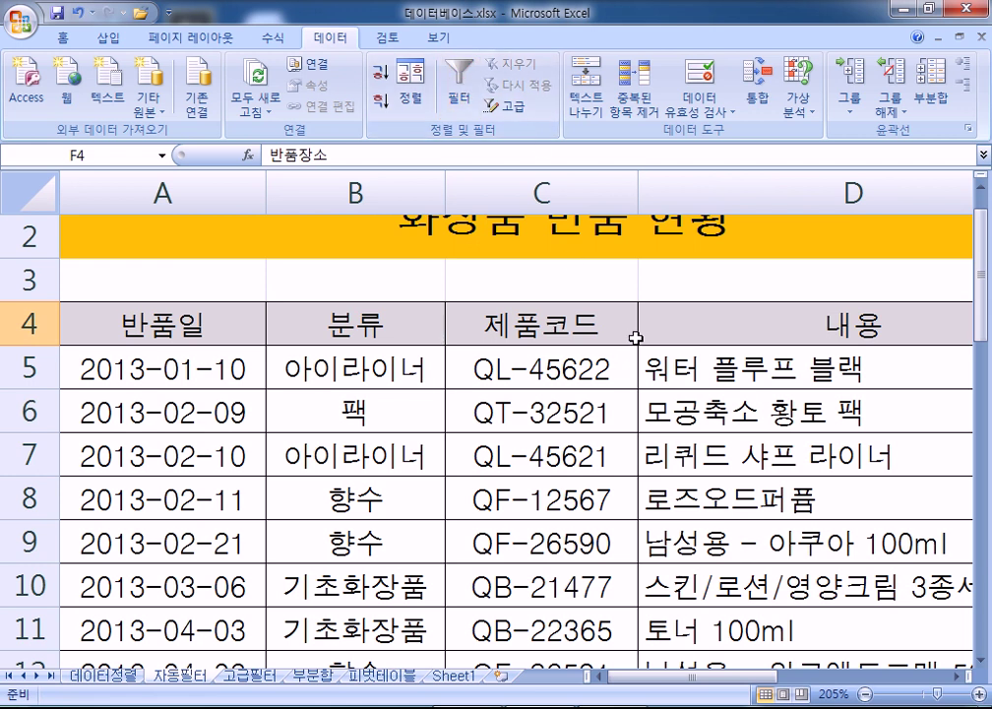
pyautogui.click(459, 94)
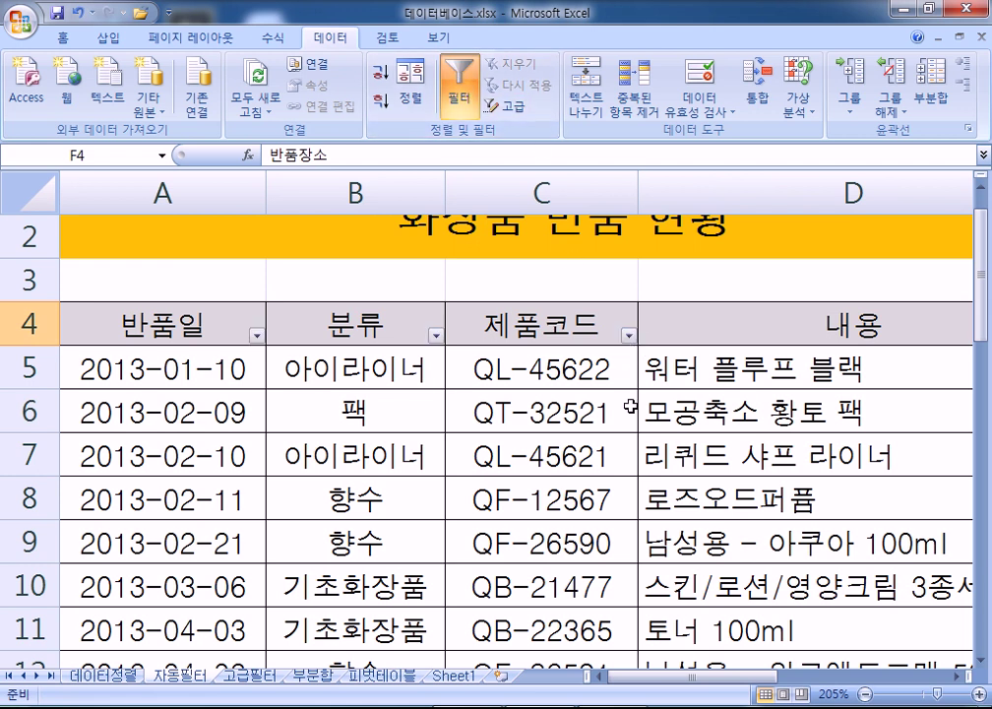
# Deselect all branches in the 반품장소 filter, show only the 서울지점 records, and review their amounts.
pyautogui.moveTo(689, 678); pyautogui.dragTo(873, 679)
pyautogui.click(885, 335)
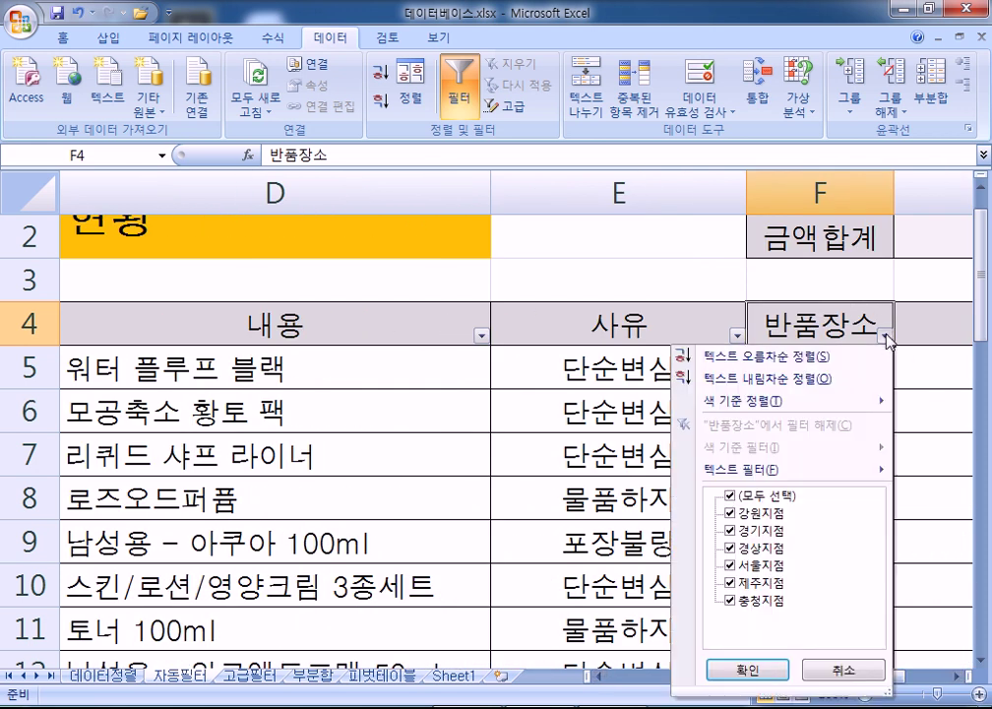
pyautogui.click(729, 513)
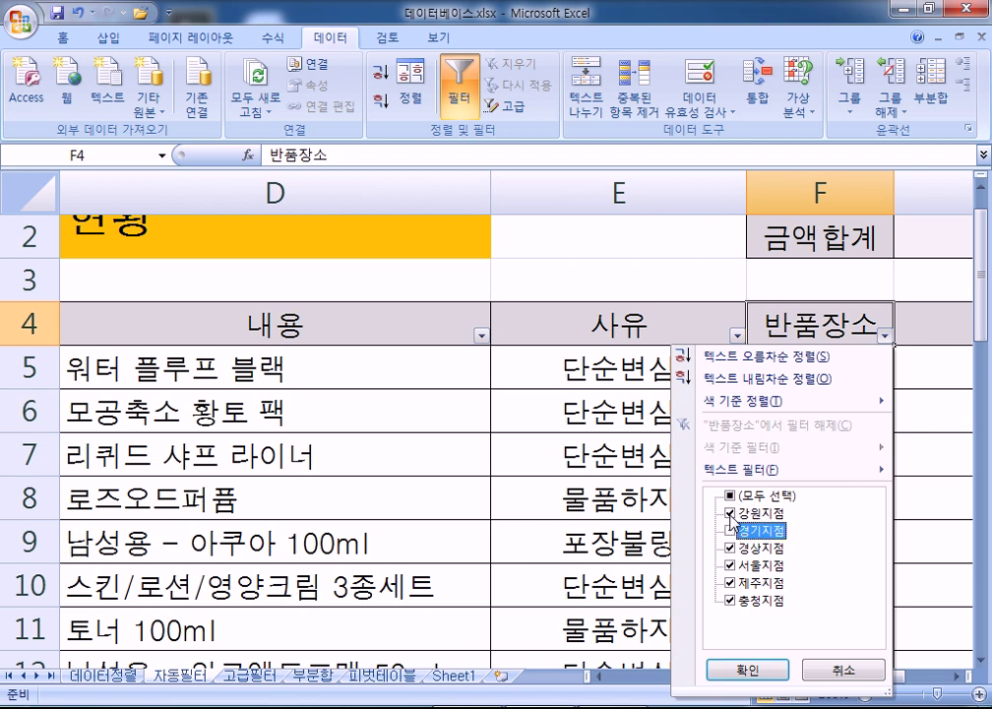
pyautogui.click(730, 529)
pyautogui.click(733, 498)
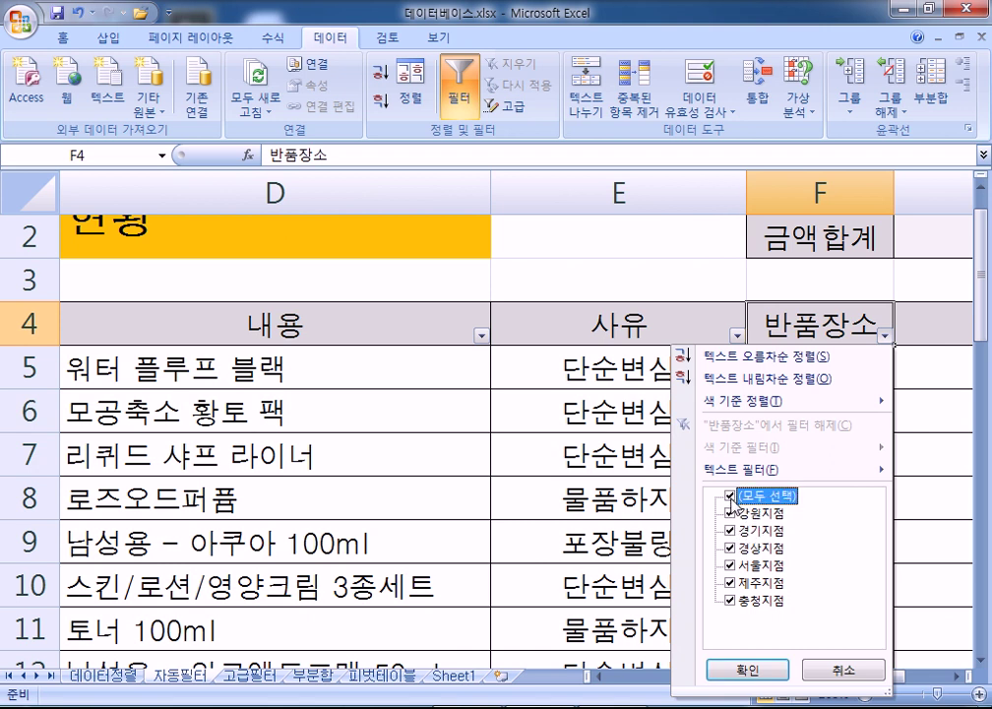
pyautogui.click(734, 497)
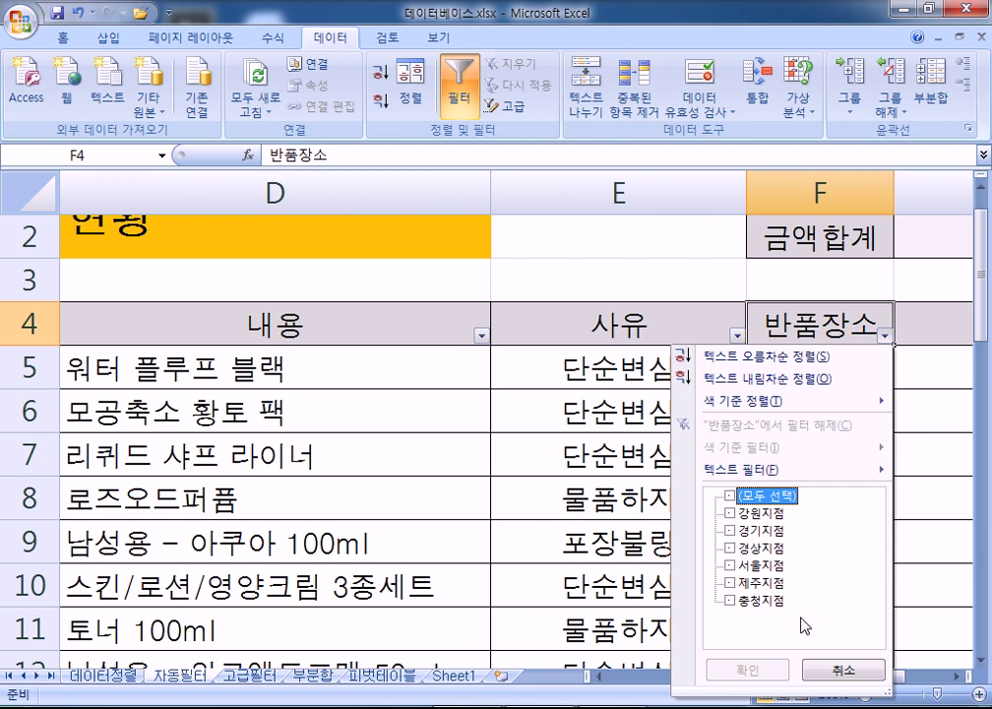
pyautogui.click(729, 567)
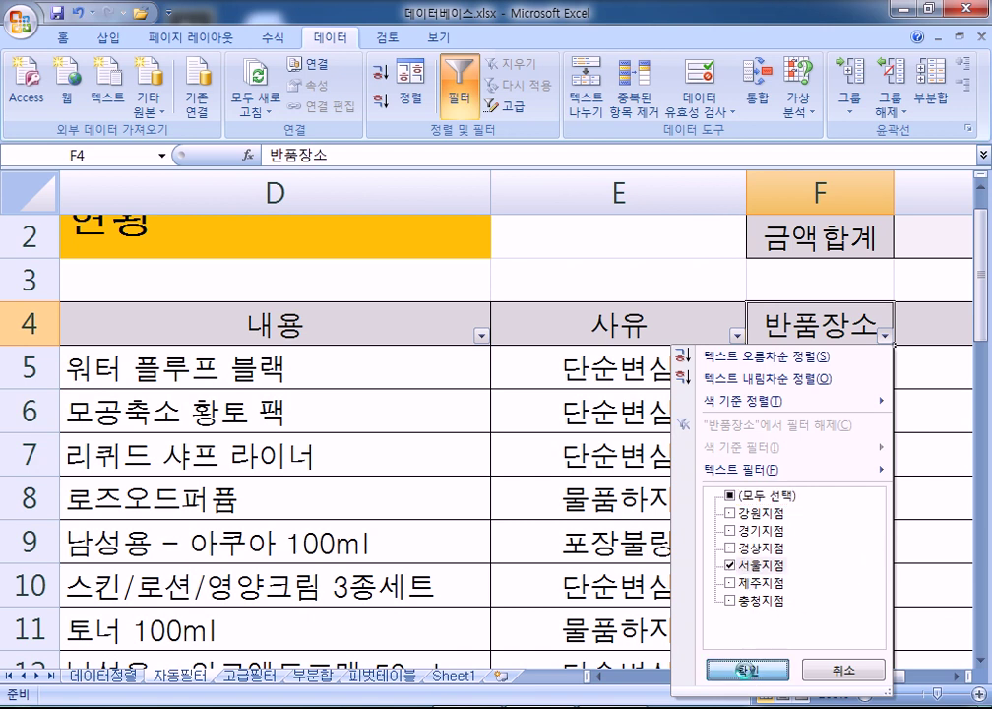
pyautogui.click(745, 669)
pyautogui.scroll(-2, 888, 542)
pyautogui.scroll(2, 740, 512)
pyautogui.scroll(-3, 739, 512)
pyautogui.scroll(2, 740, 511)
pyautogui.scroll(-1, 740, 512)
pyautogui.scroll(2, 740, 512)
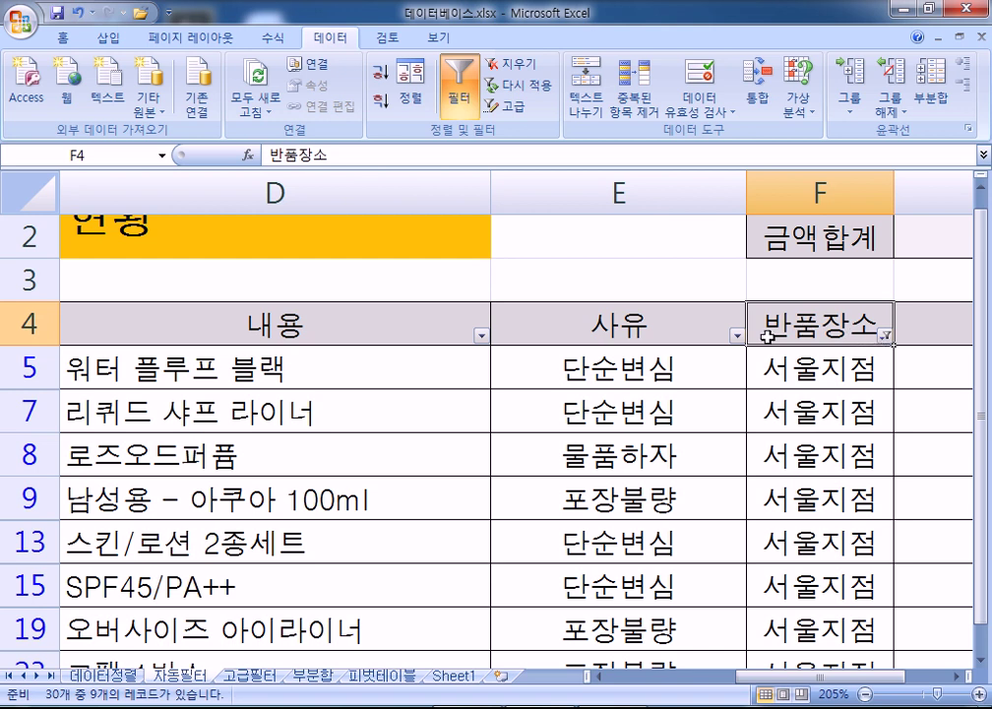
pyautogui.moveTo(891, 678); pyautogui.dragTo(934, 681)
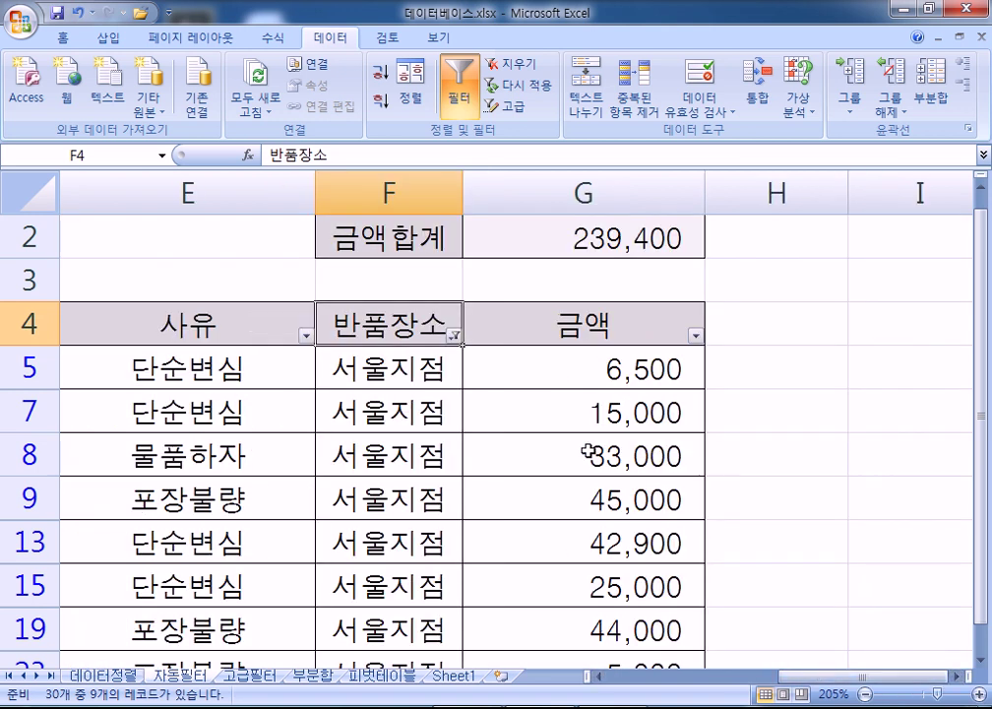
# Switch the 반품장소 filter to show only 경기지점, and clear the filter from that column.
pyautogui.click(454, 338)
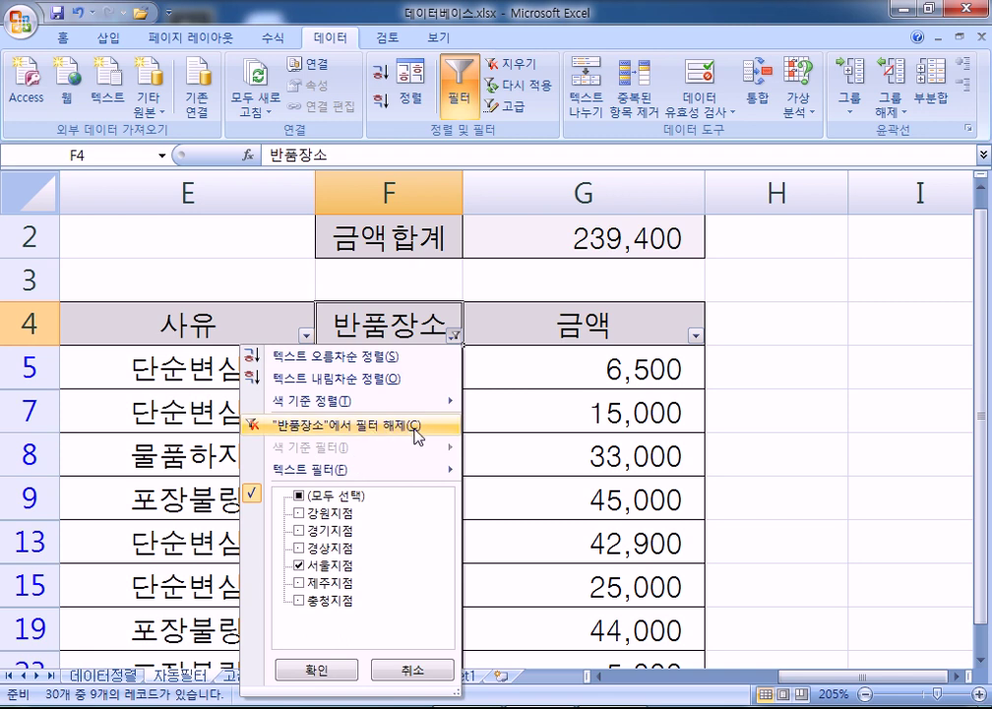
pyautogui.click(300, 566)
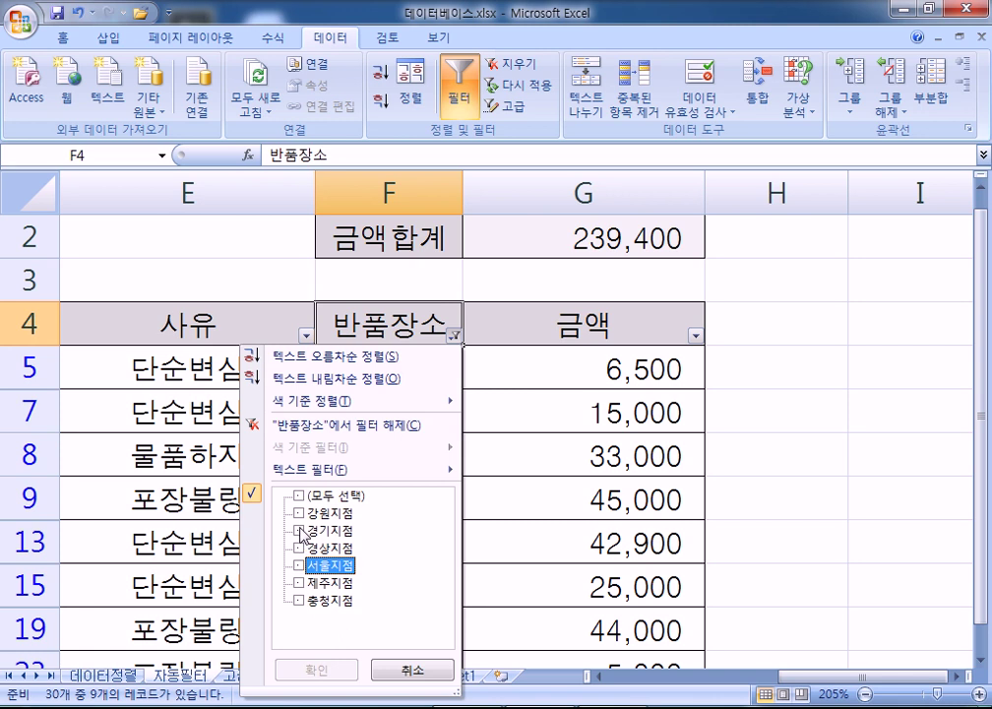
pyautogui.click(299, 531)
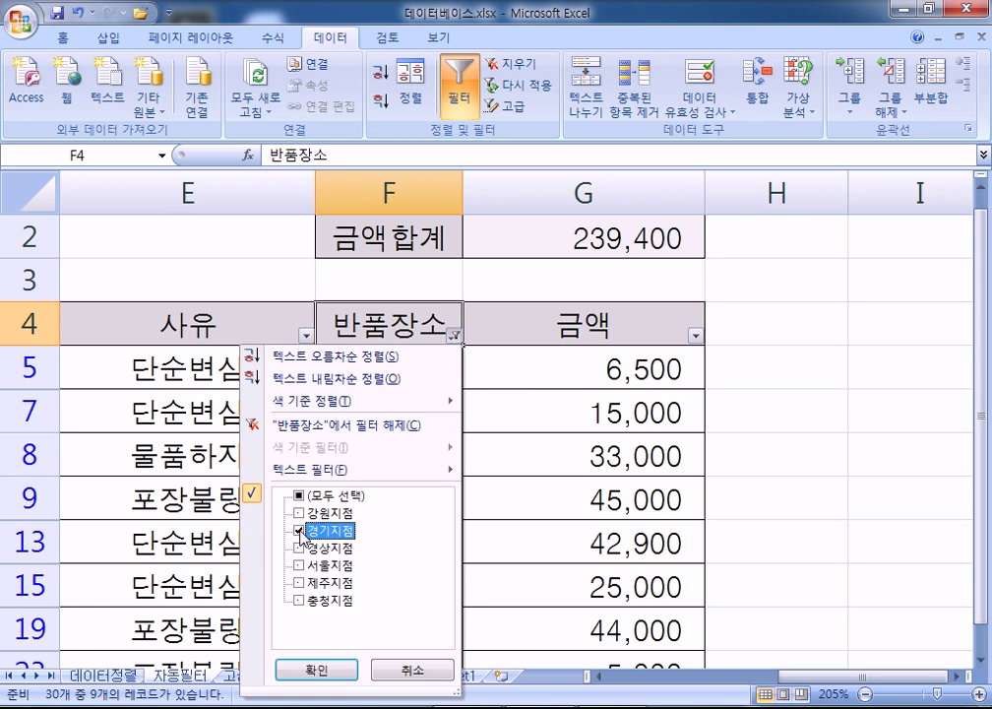
pyautogui.click(317, 669)
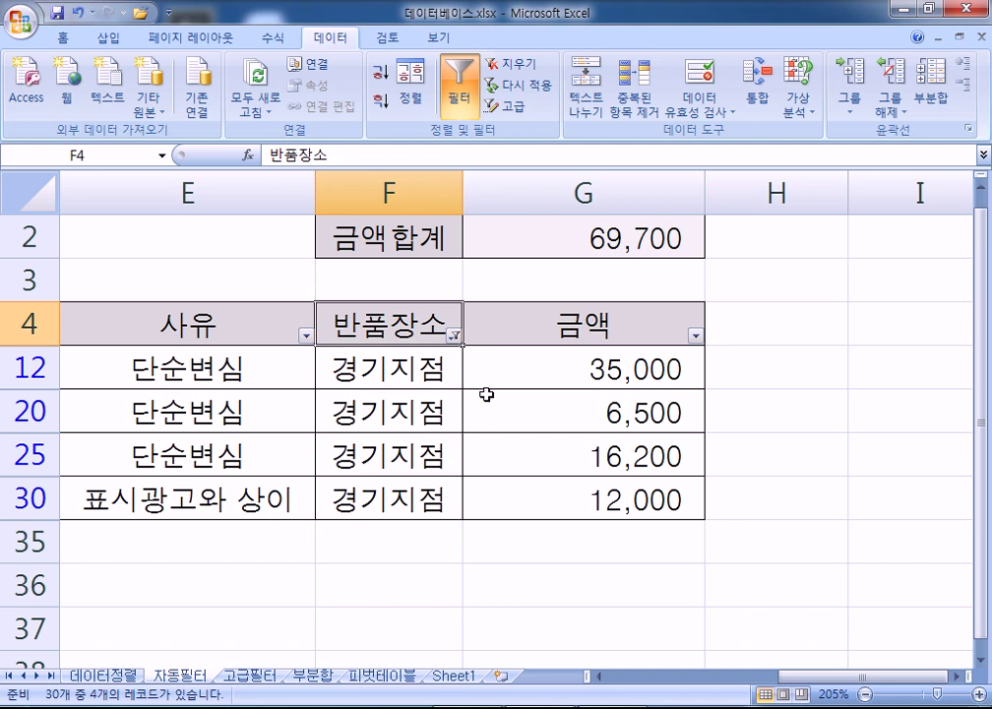
pyautogui.click(456, 336)
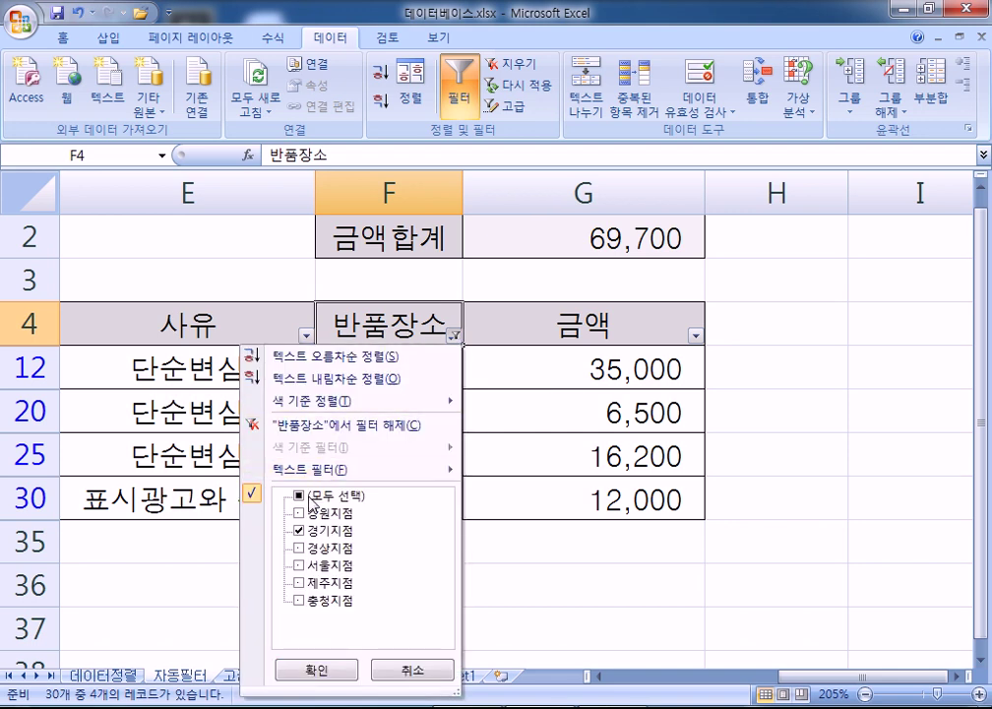
pyautogui.click(394, 426)
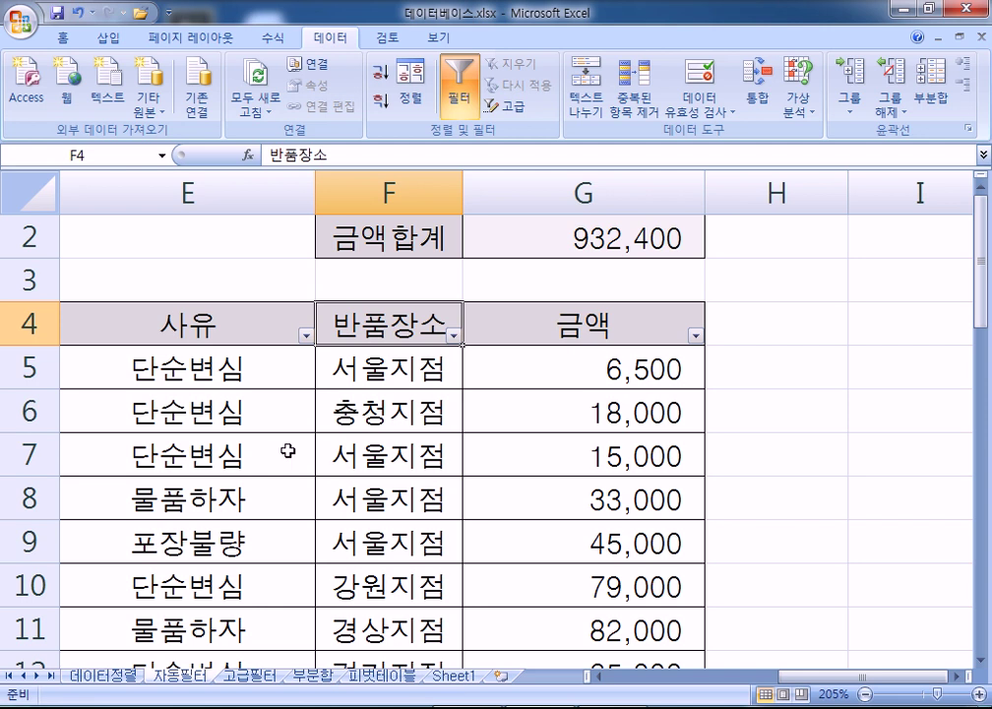
# Filter the 사유 column to show only the 포장불량 records across the whole table.
pyautogui.click(213, 317)
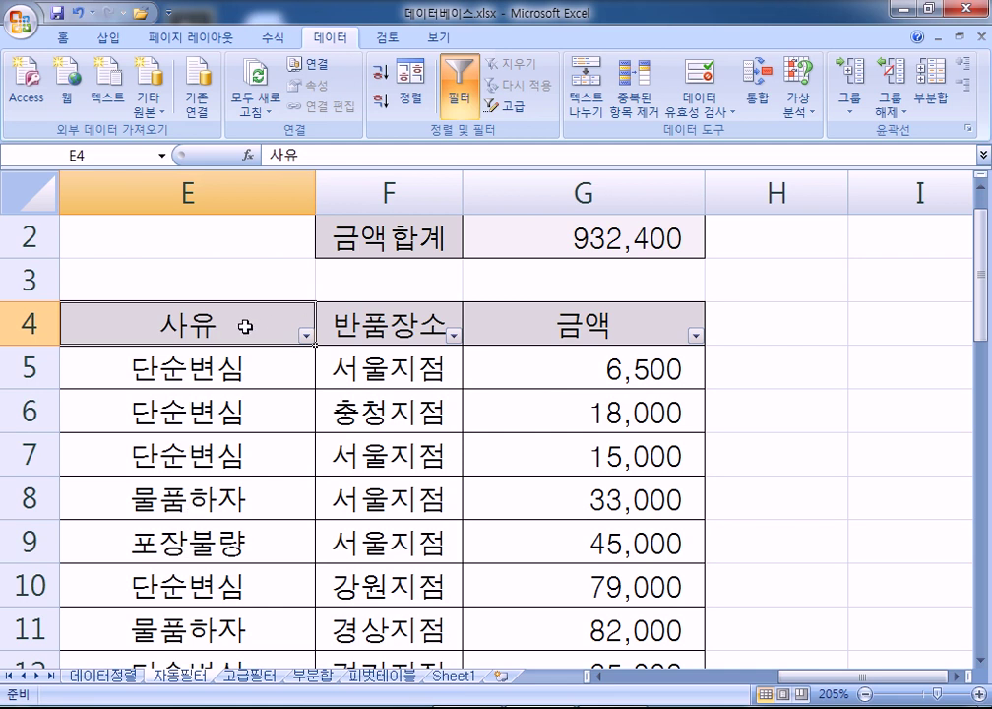
pyautogui.click(308, 336)
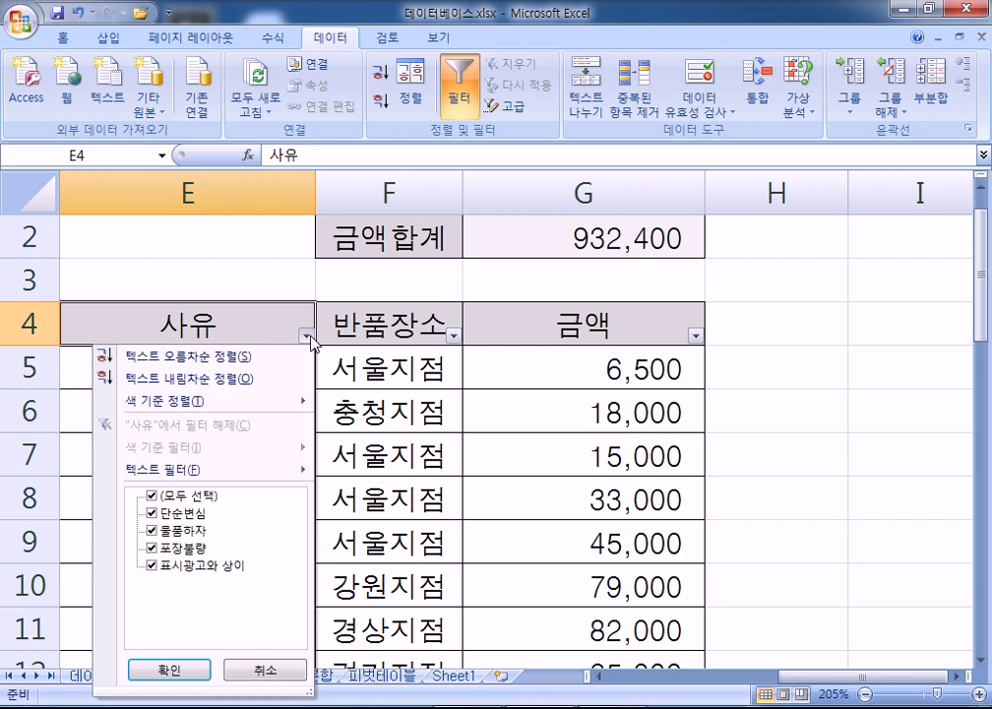
pyautogui.click(152, 495)
pyautogui.click(152, 547)
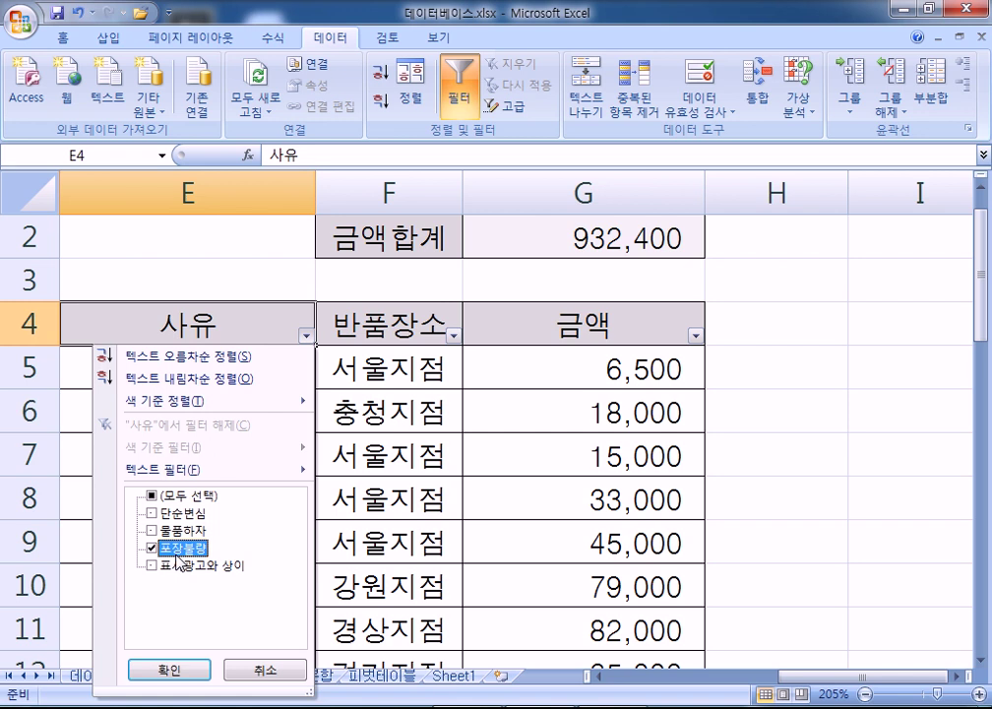
pyautogui.click(170, 669)
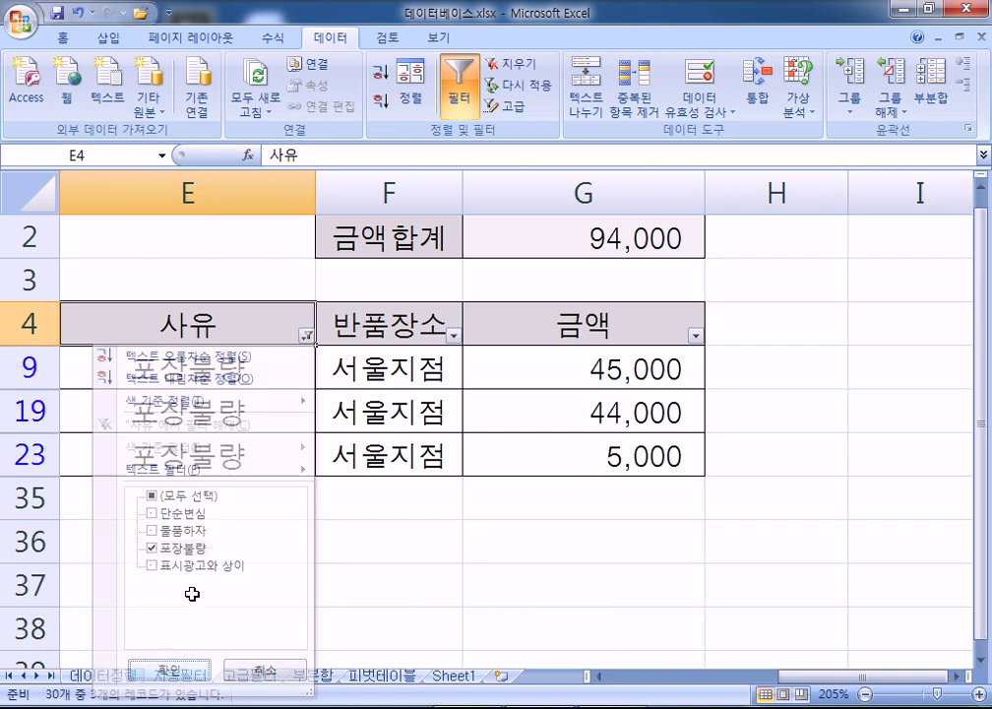
pyautogui.scroll(-3, 232, 443)
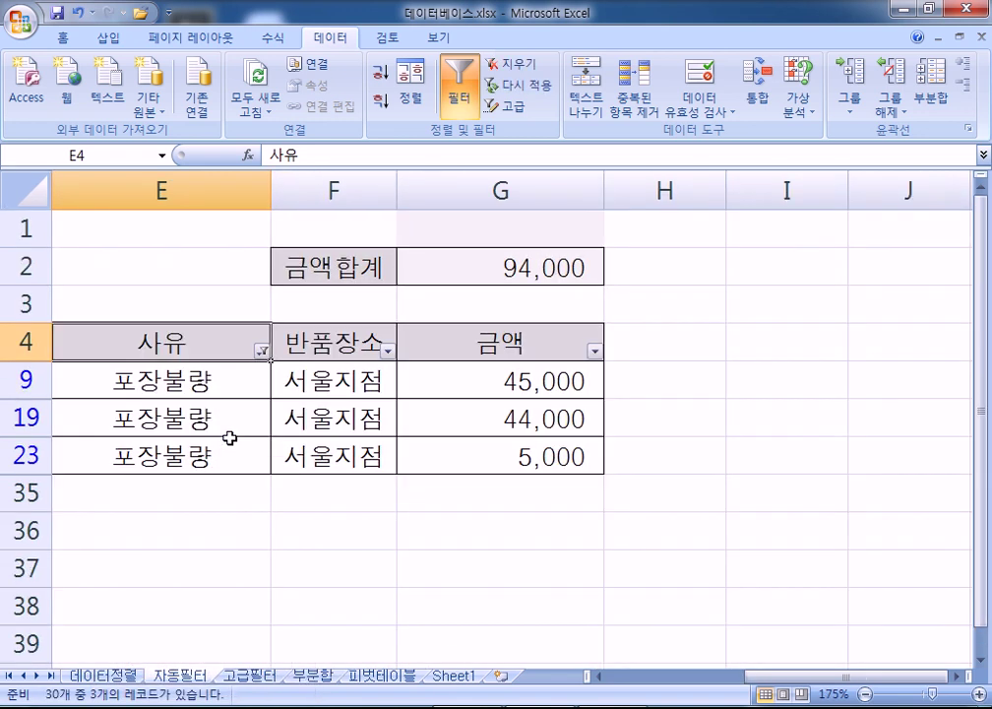
pyautogui.scroll(-4, 231, 439)
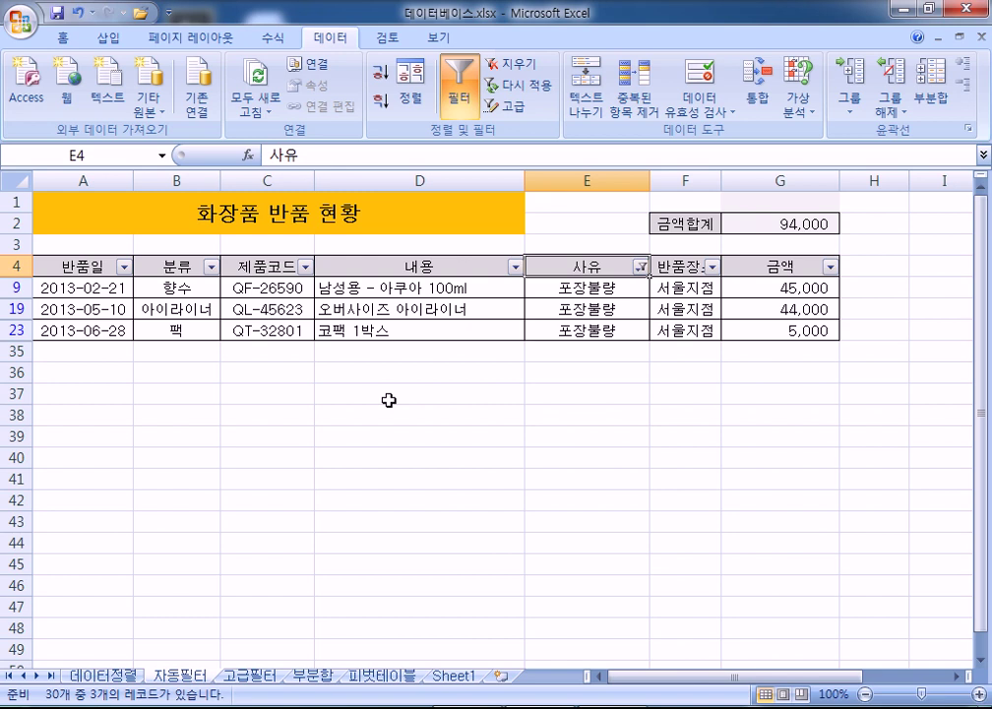
# Clear the filter from the 사유 column and look through the full list of return records.
pyautogui.moveTo(645, 276)
pyautogui.click(640, 268)
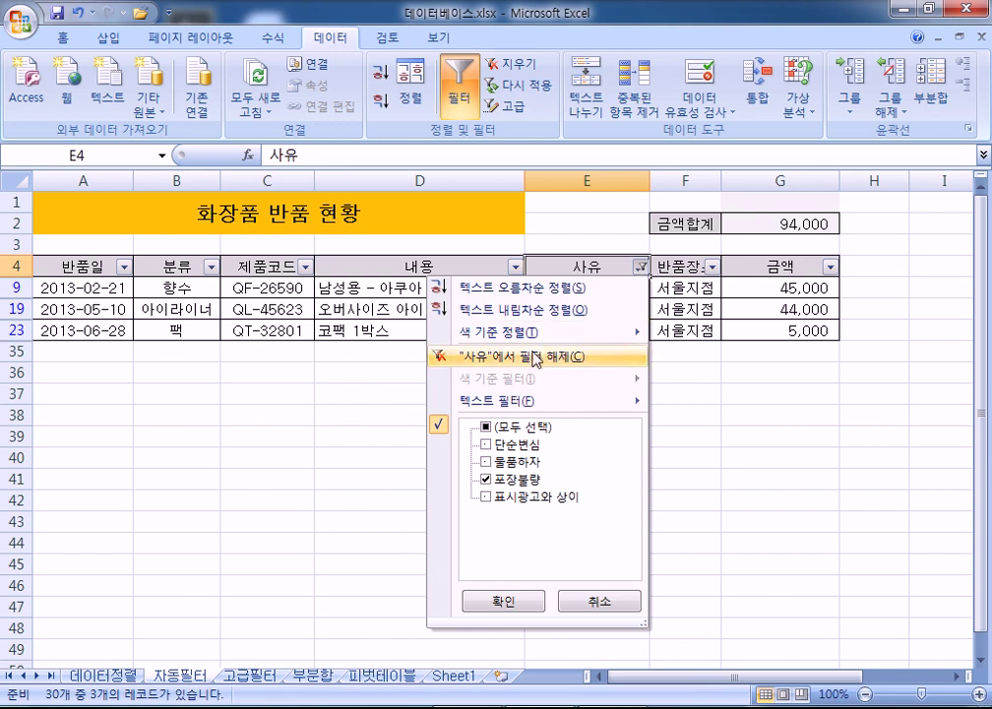
pyautogui.click(537, 354)
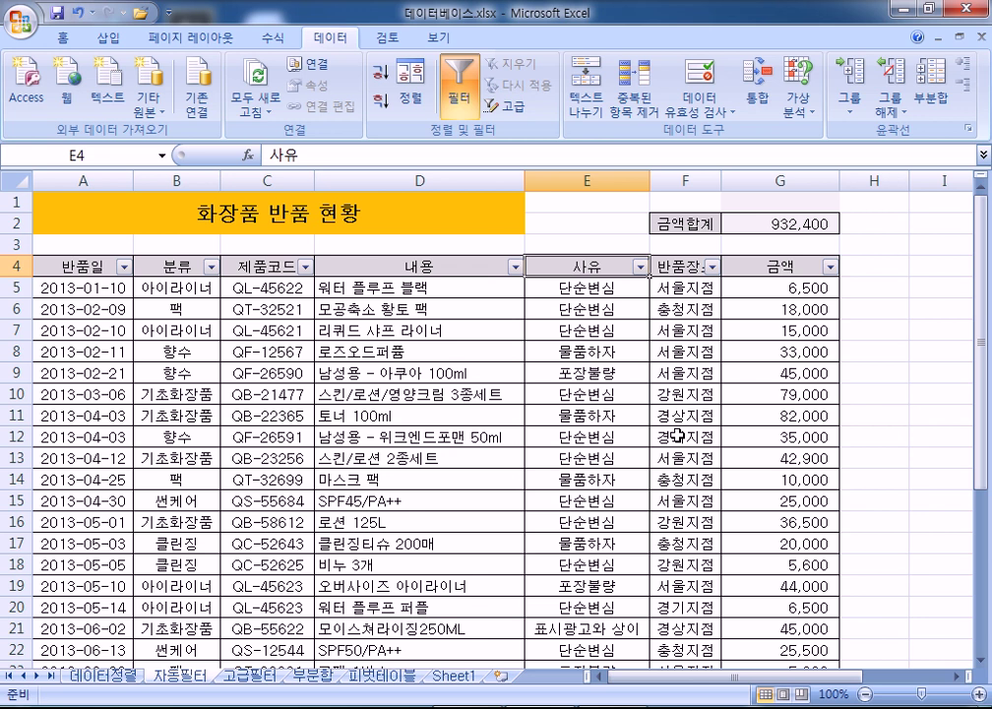
pyautogui.scroll(-2, 589, 445)
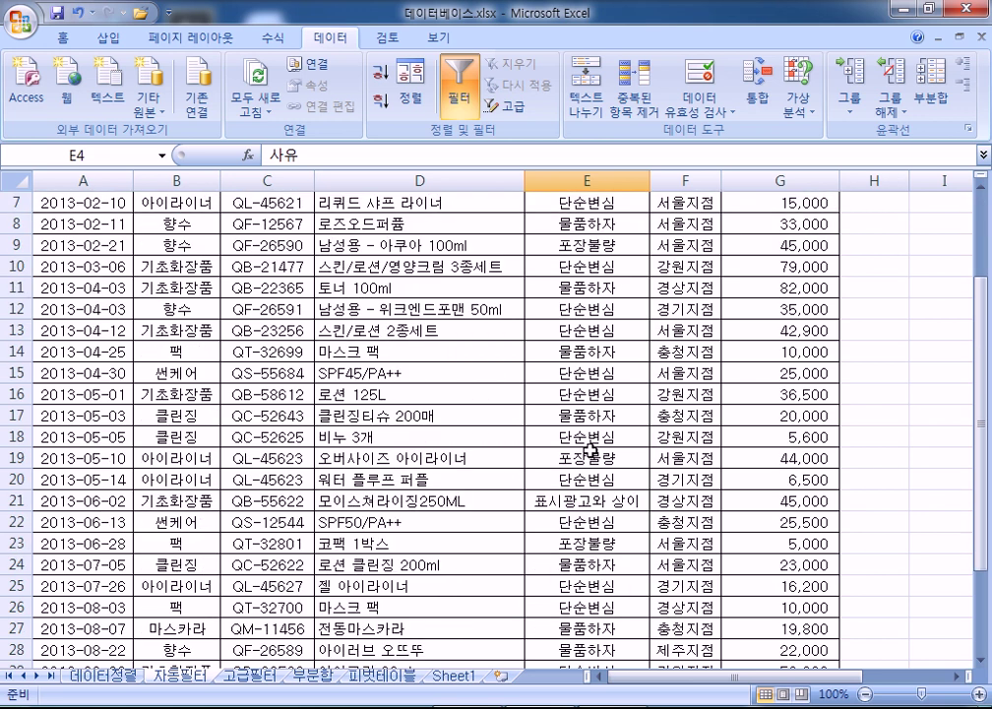
pyautogui.scroll(-2, 588, 445)
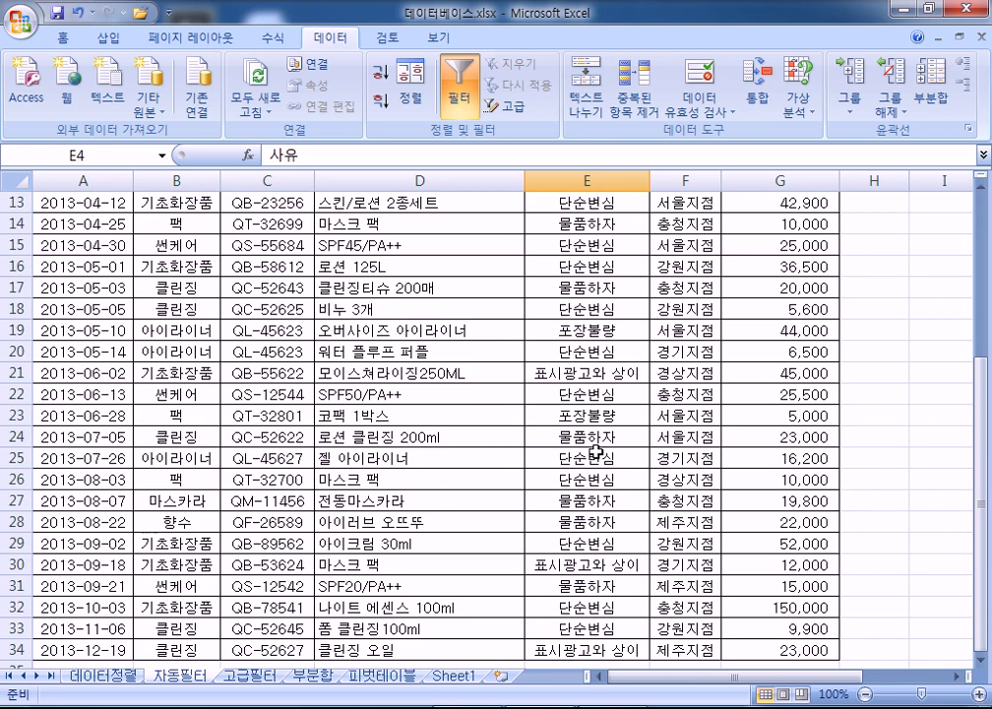
pyautogui.scroll(-2, 597, 452)
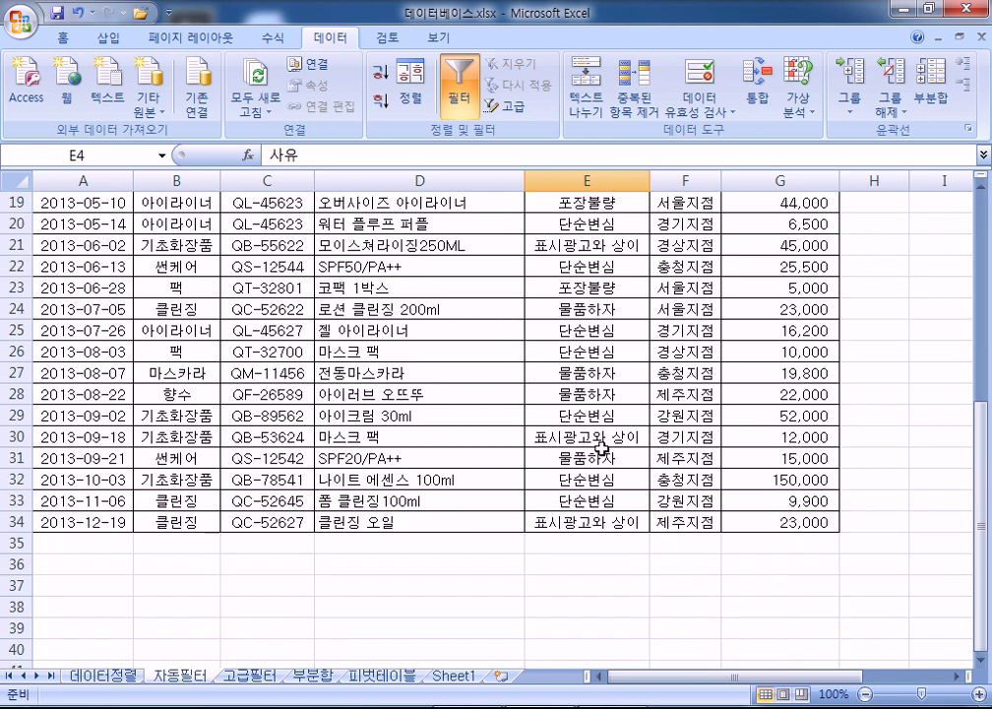
pyautogui.scroll(5, 604, 445)
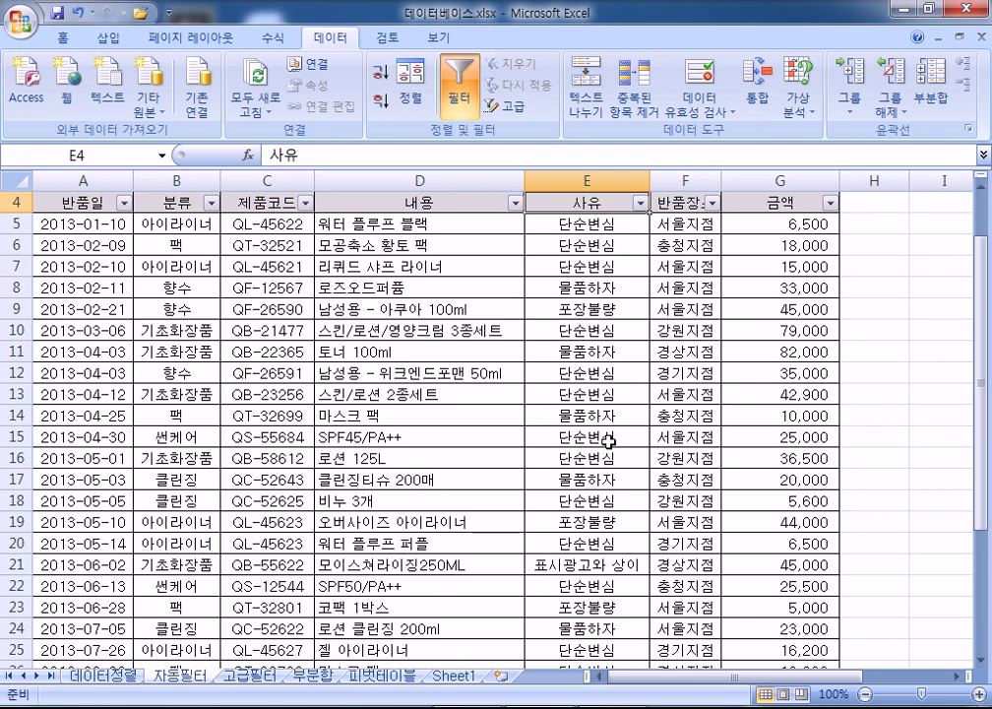
pyautogui.scroll(1, 778, 443)
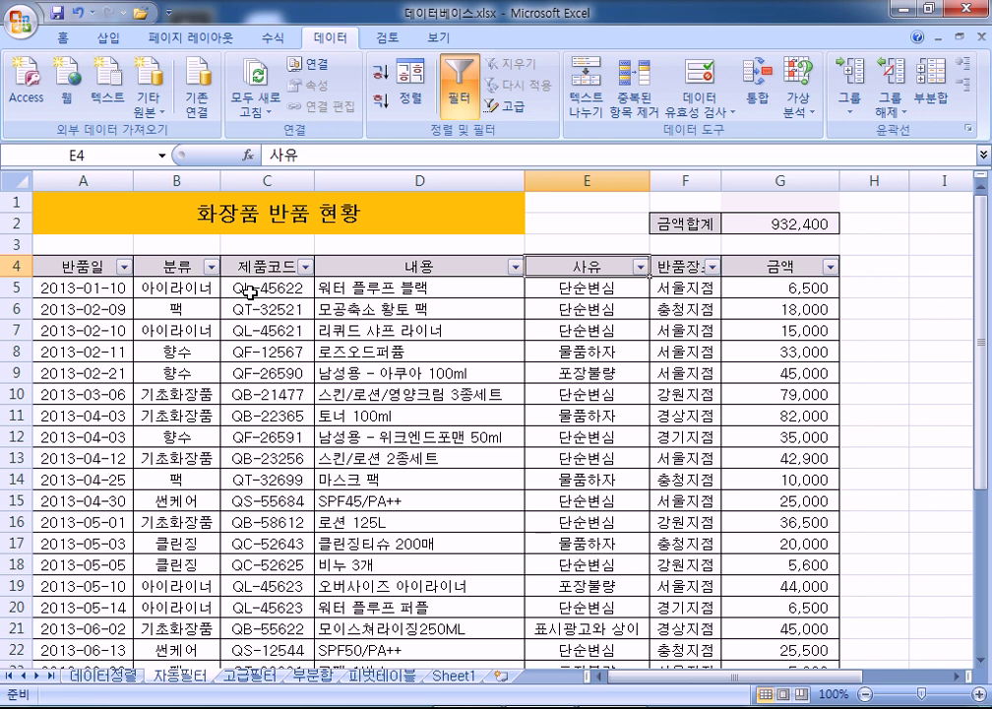
# Filter the 분류 column to show only the 향수 records.
pyautogui.click(212, 266)
pyautogui.click(91, 426)
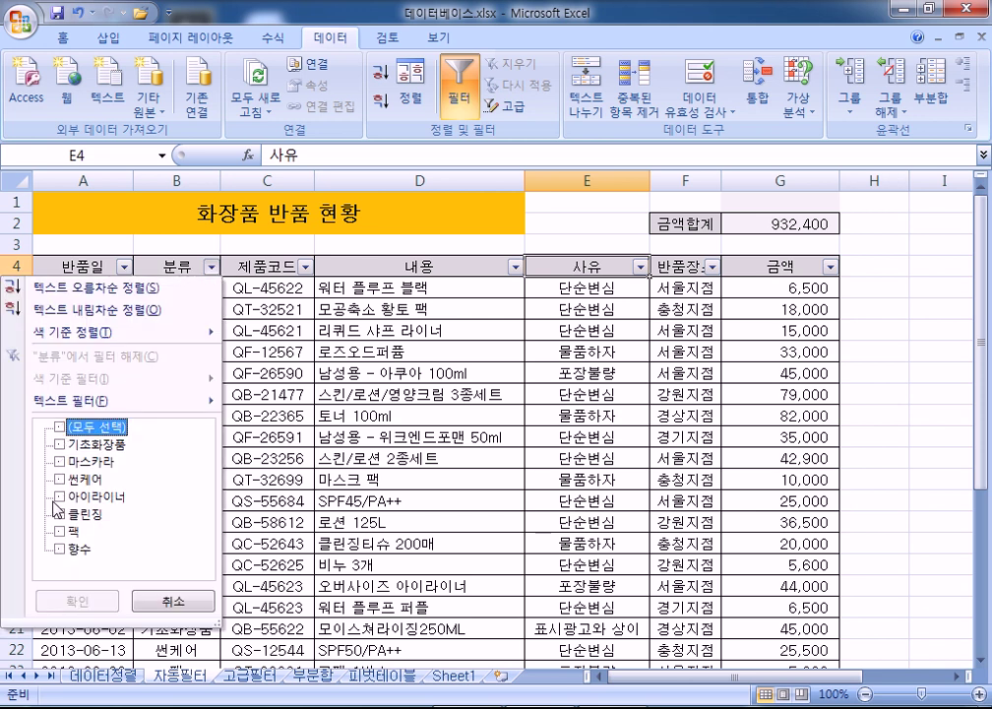
pyautogui.click(69, 551)
pyautogui.click(77, 600)
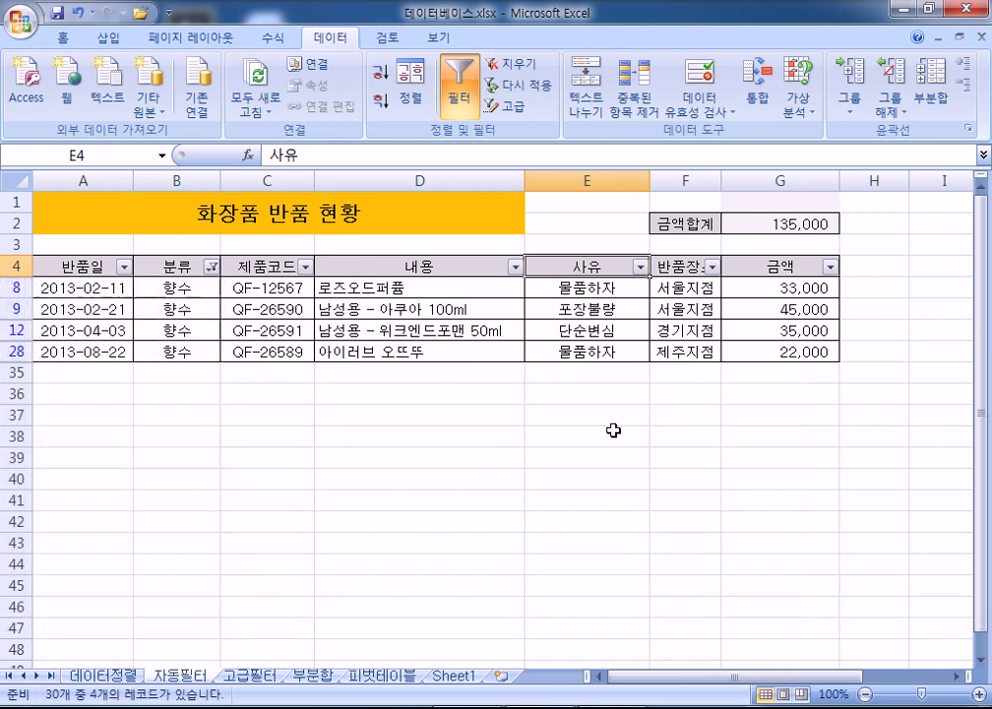
# Narrow the 향수 records to 서울지점 in the 반품장소 column, and clear all filters from the table.
pyautogui.click(712, 265)
pyautogui.click(557, 427)
pyautogui.click(558, 461)
pyautogui.click(575, 601)
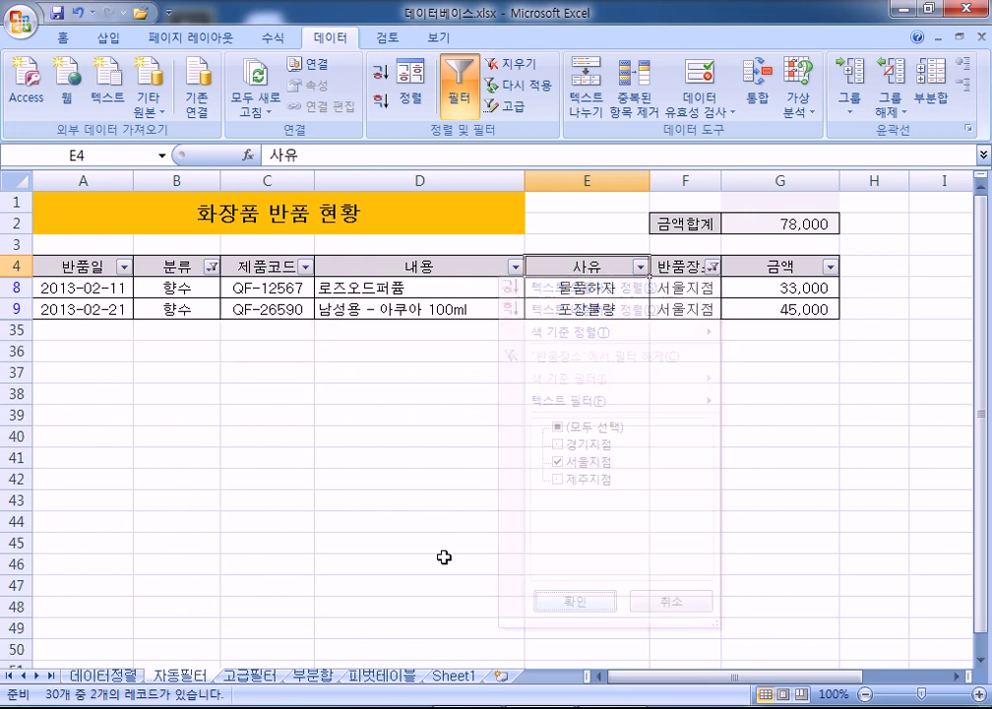
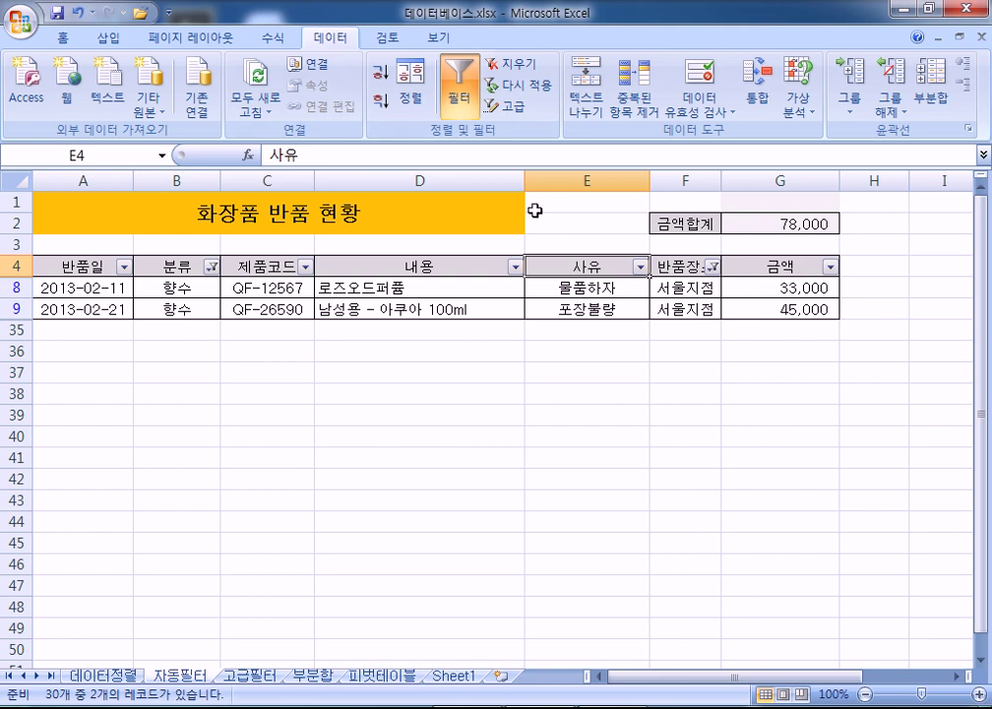
pyautogui.click(509, 71)
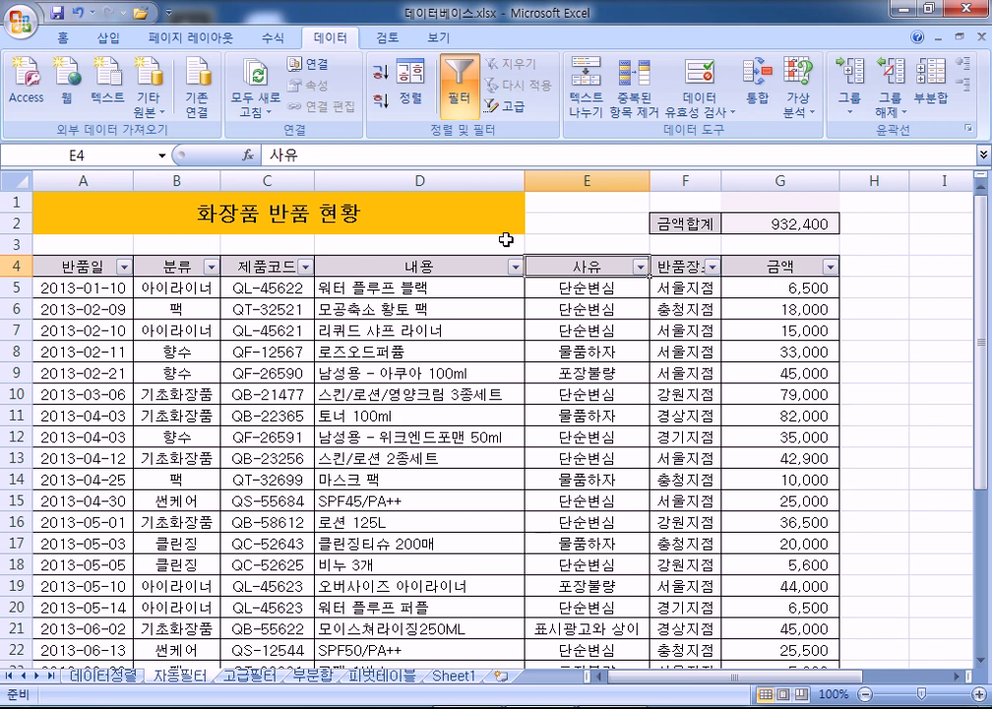
# Deselect all categories in the 분류 filter and show only the 향수 records again.
pyautogui.click(211, 266)
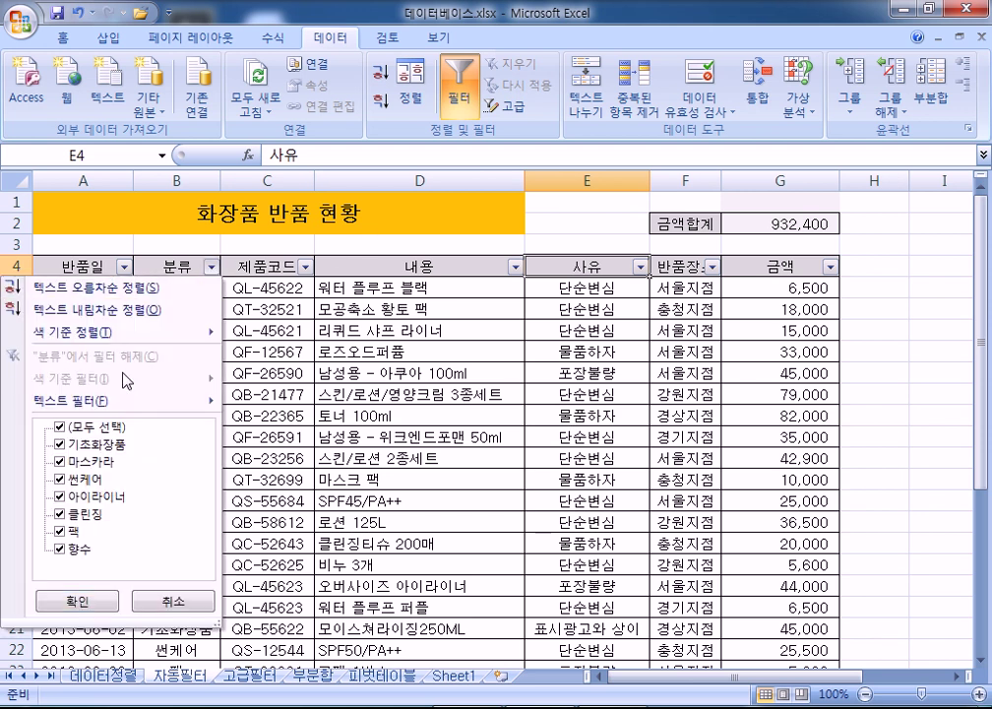
pyautogui.click(59, 426)
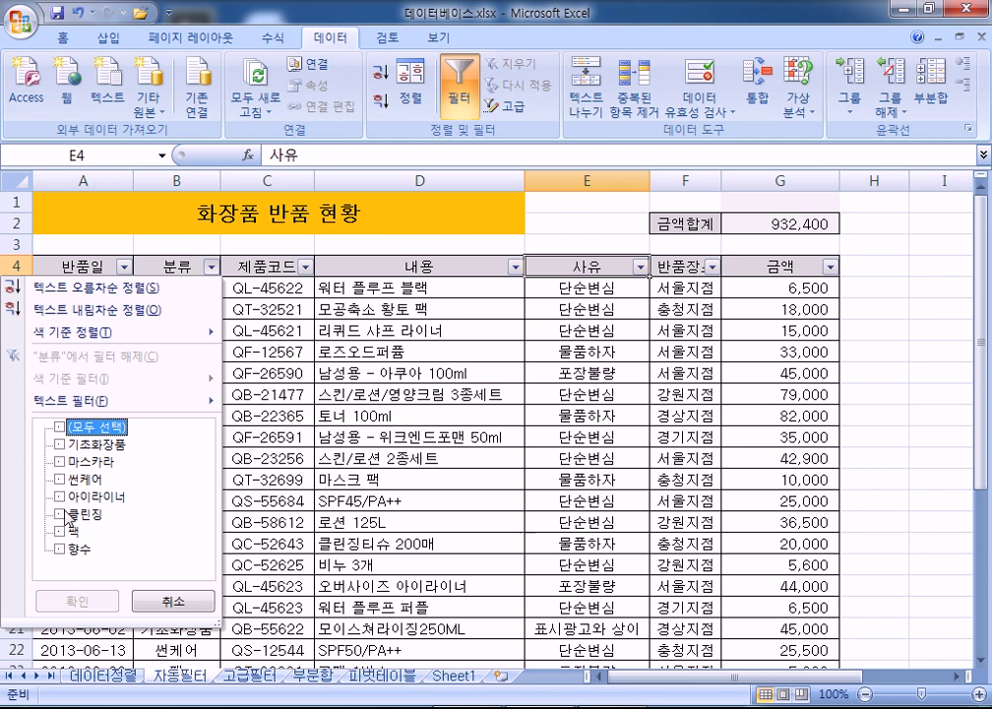
pyautogui.click(60, 550)
pyautogui.click(89, 599)
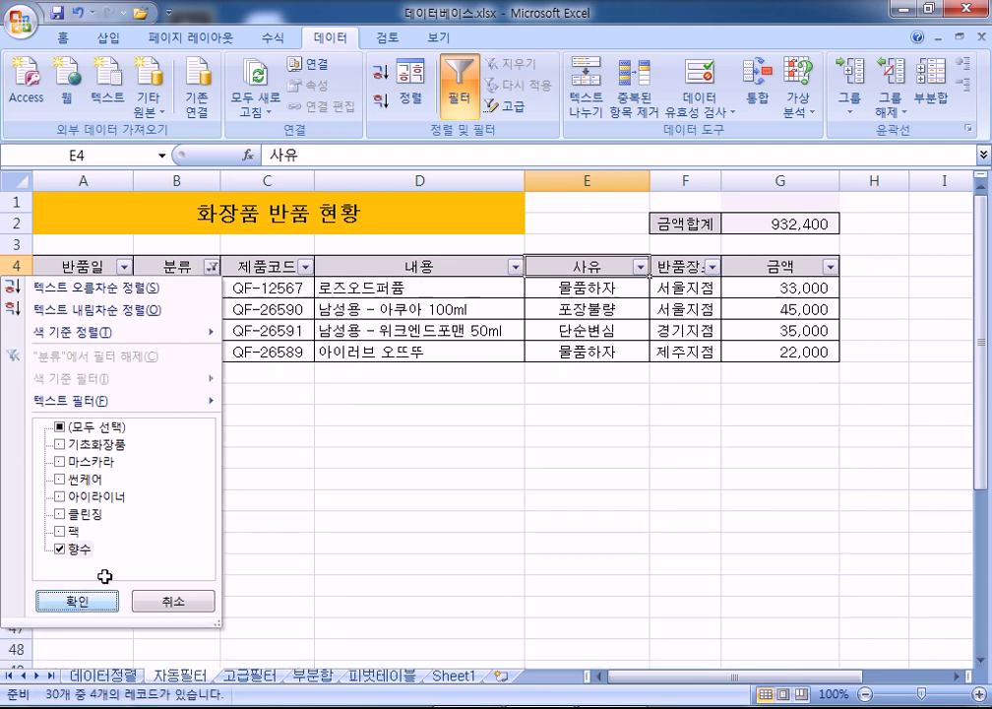
pyautogui.click(210, 266)
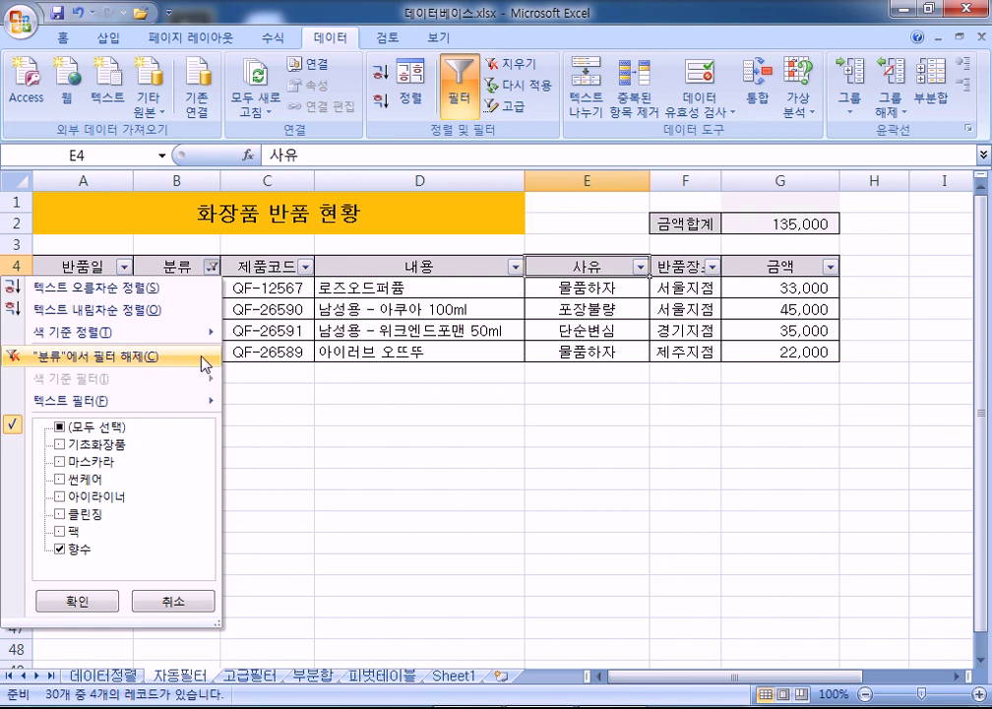
pyautogui.click(488, 361)
# Restrict the 반품장소 column to 서울지점 on top of the 분류 filter, and clear every filter.
pyautogui.click(711, 267)
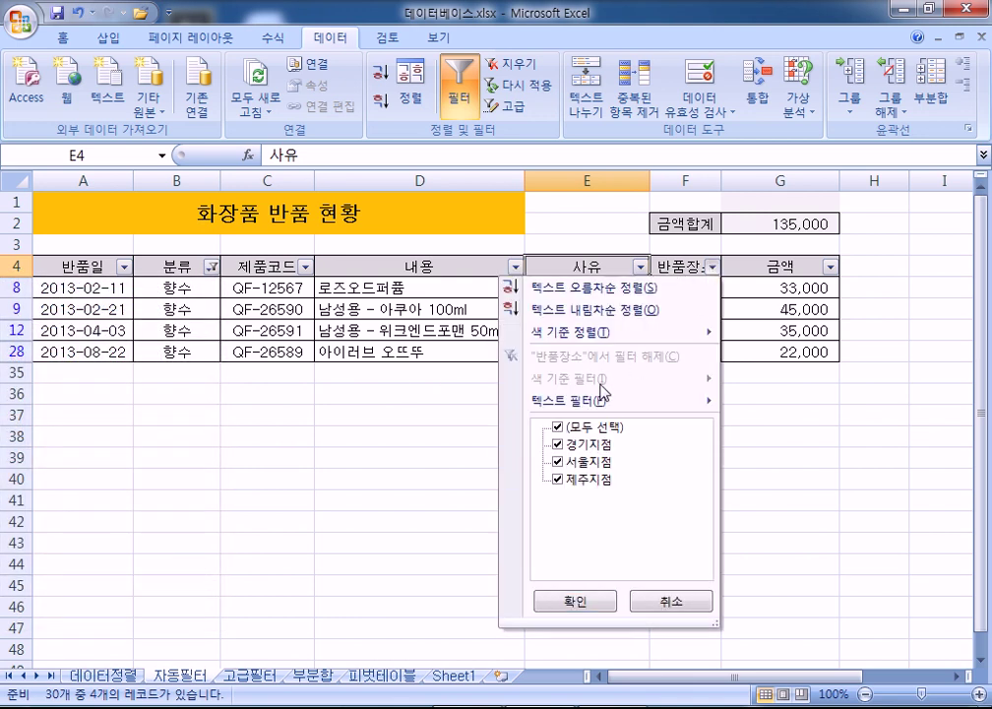
pyautogui.click(557, 426)
pyautogui.click(557, 462)
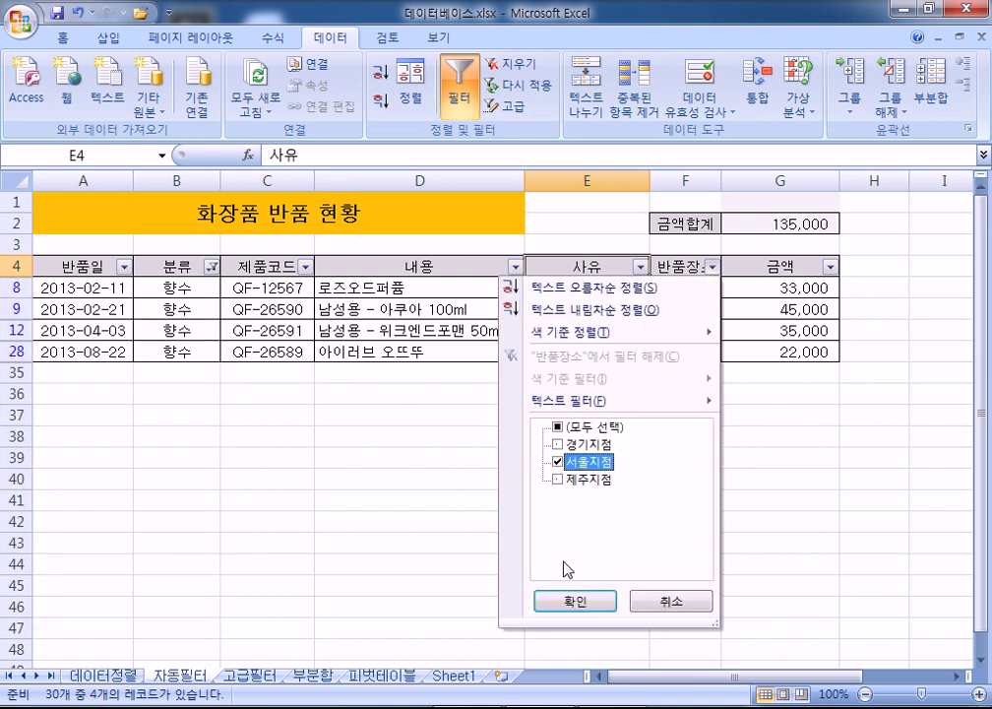
pyautogui.click(577, 600)
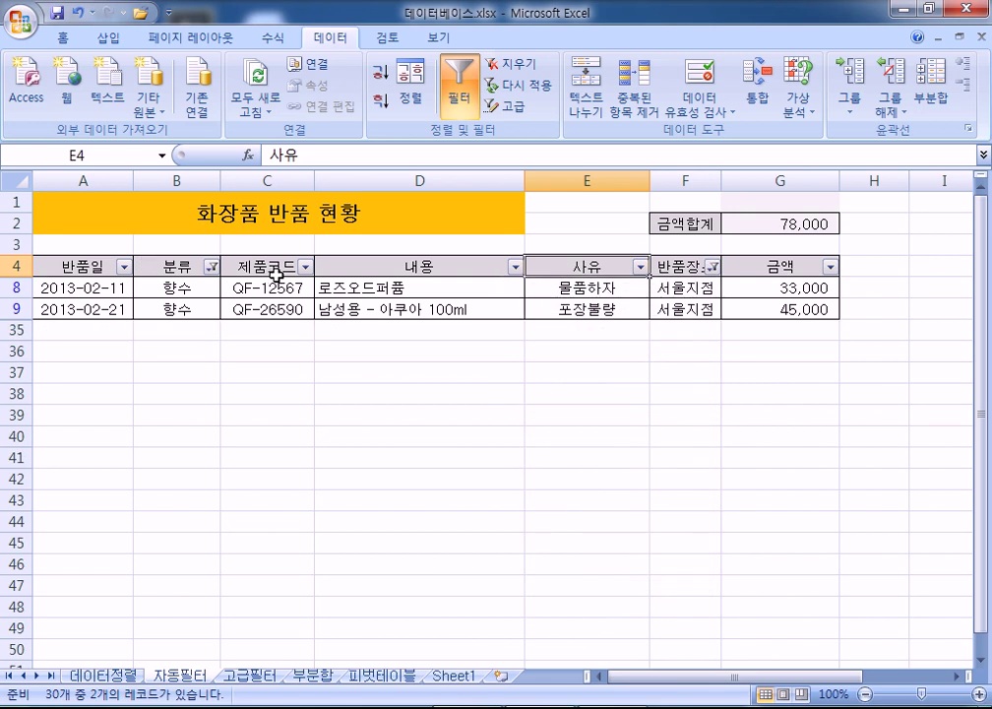
pyautogui.click(520, 66)
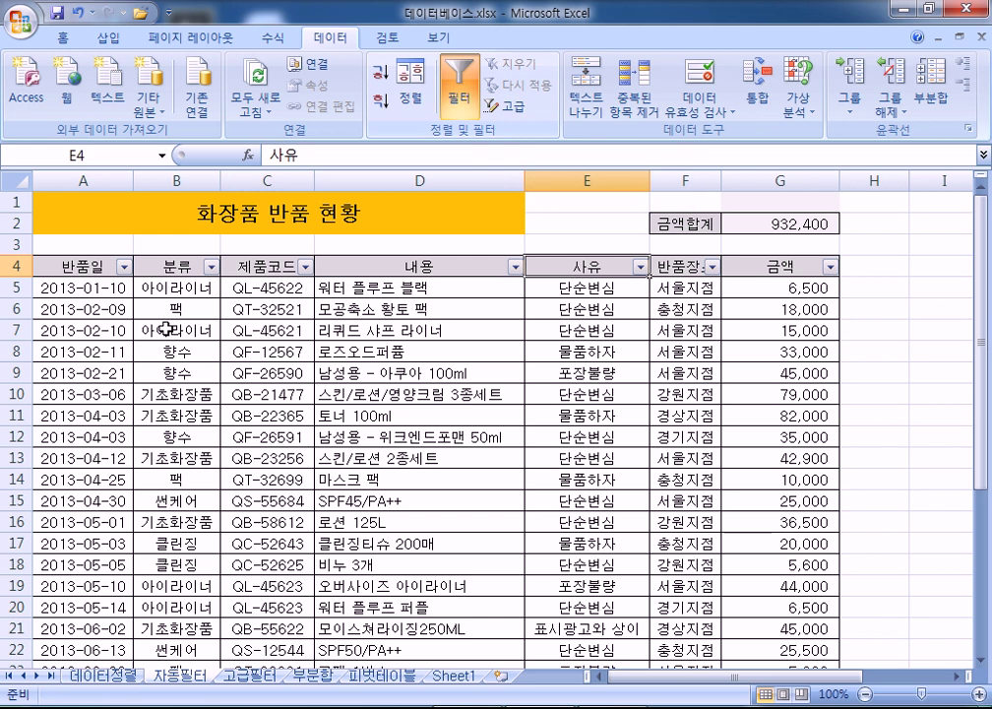
# Turn filtering off and back on for the returns table, and look through all of its records.
pyautogui.click(476, 100)
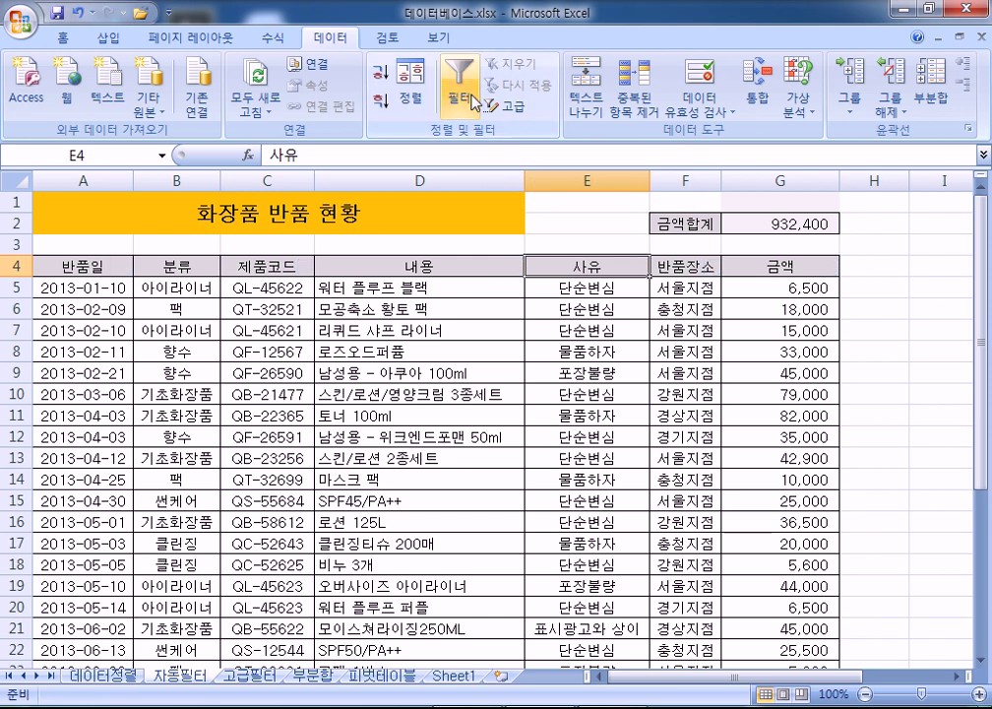
pyautogui.click(475, 101)
pyautogui.scroll(-3, 365, 333)
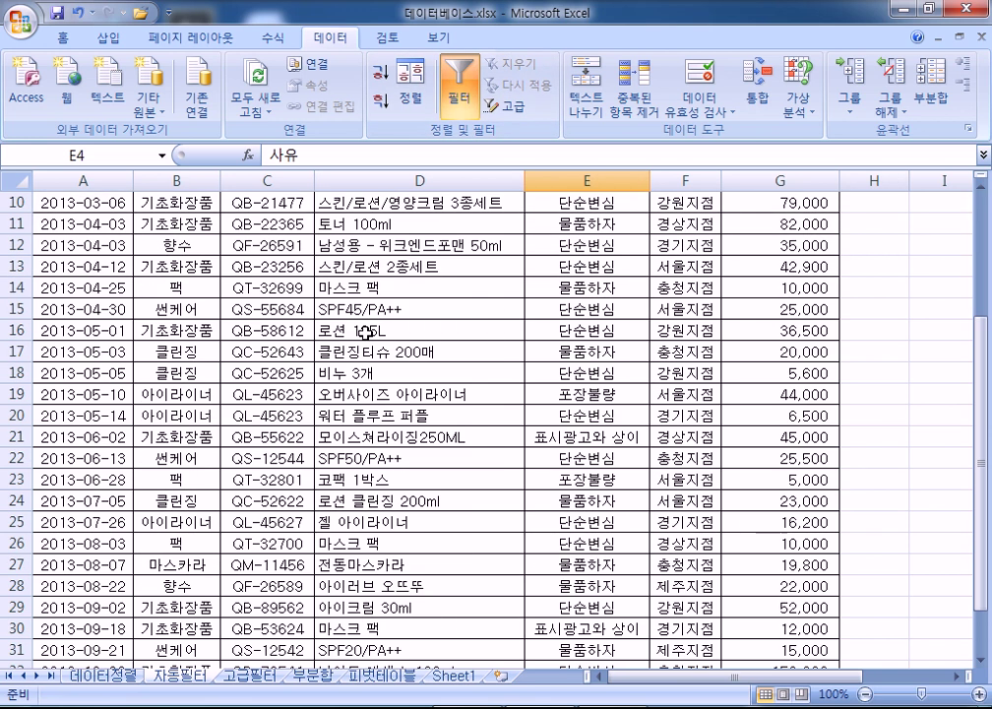
pyautogui.scroll(2, 364, 333)
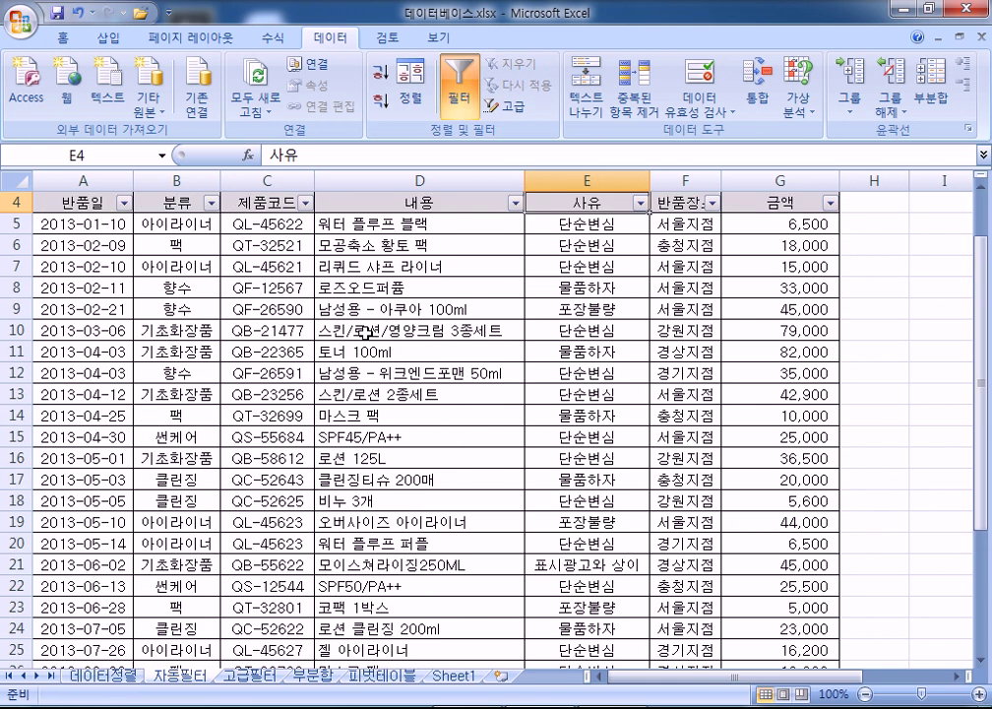
pyautogui.scroll(1, 364, 333)
pyautogui.scroll(-8, 365, 333)
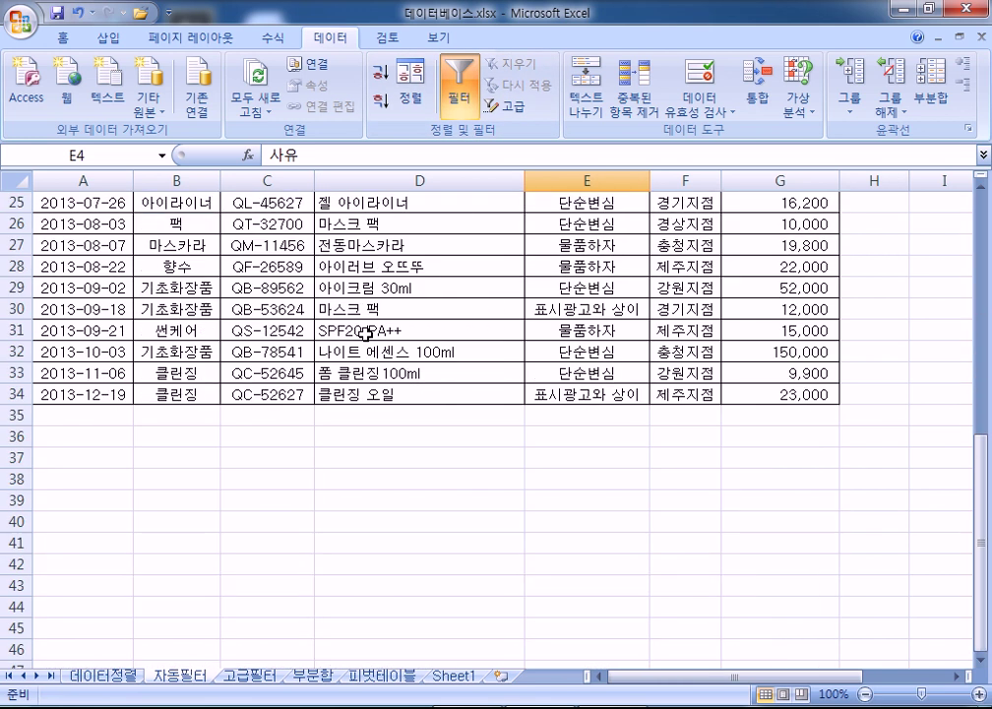
pyautogui.scroll(7, 364, 332)
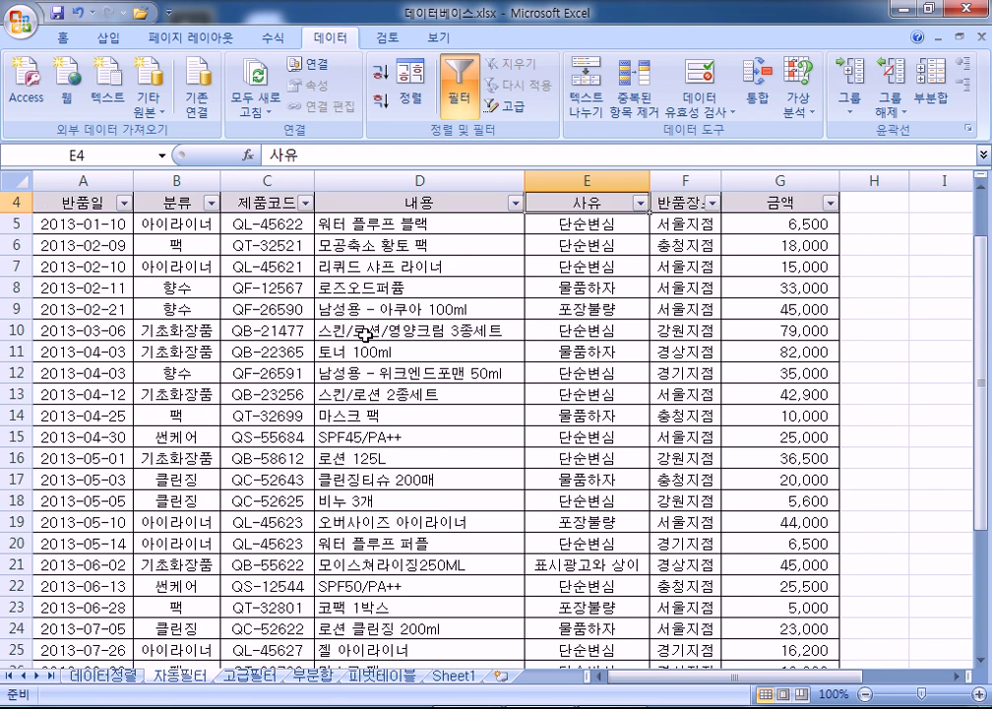
pyautogui.scroll(-6, 365, 333)
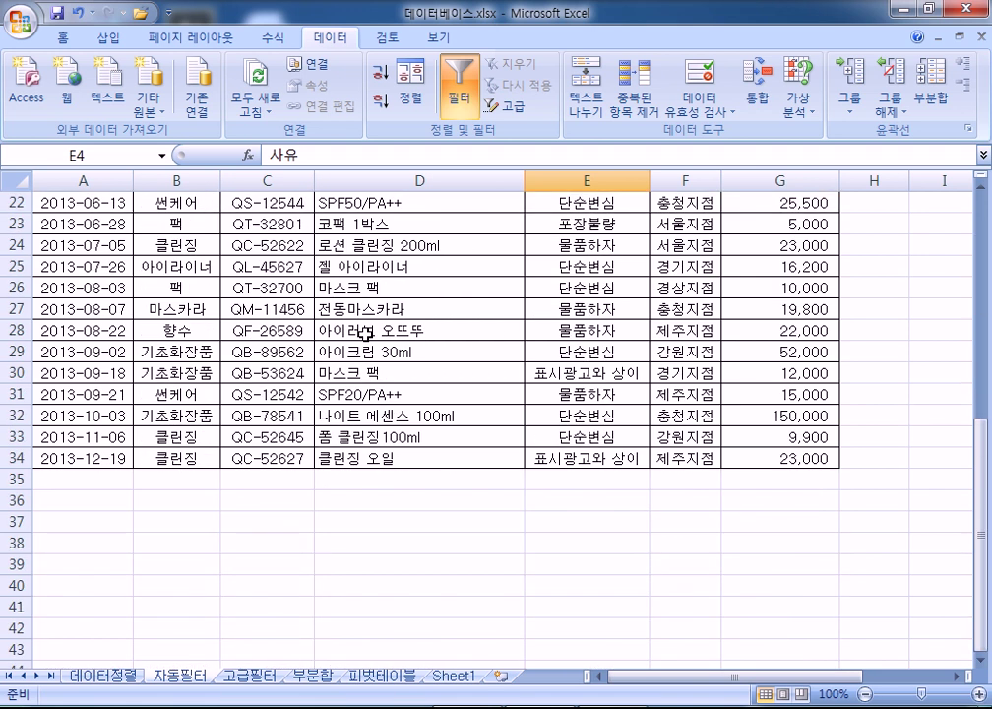
pyautogui.scroll(4, 365, 333)
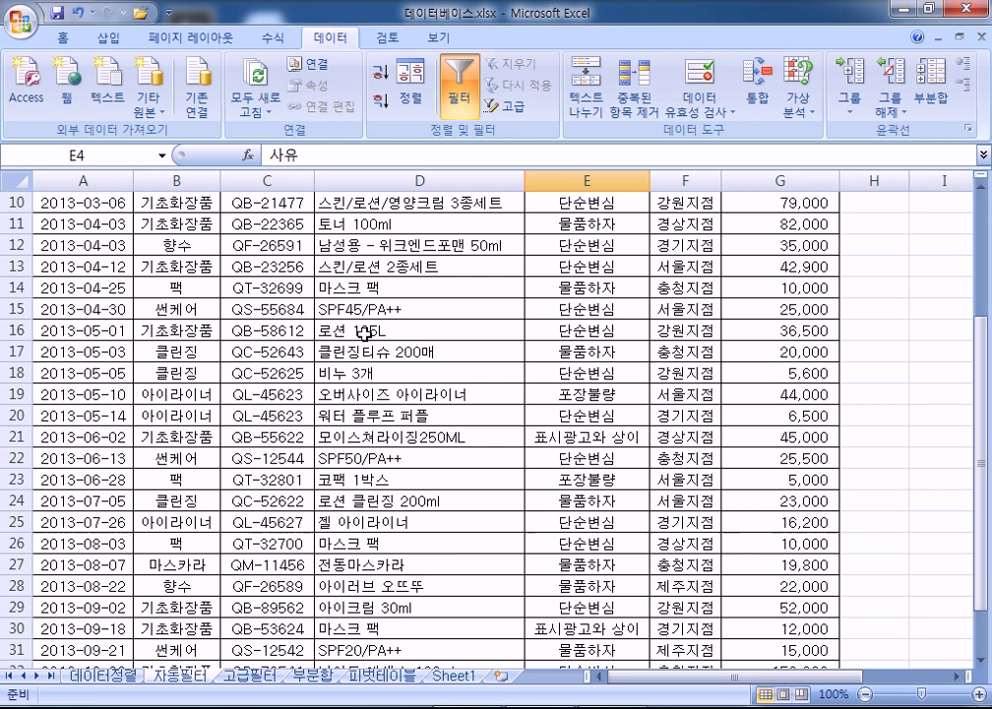
pyautogui.scroll(3, 365, 333)
pyautogui.scroll(-6, 364, 333)
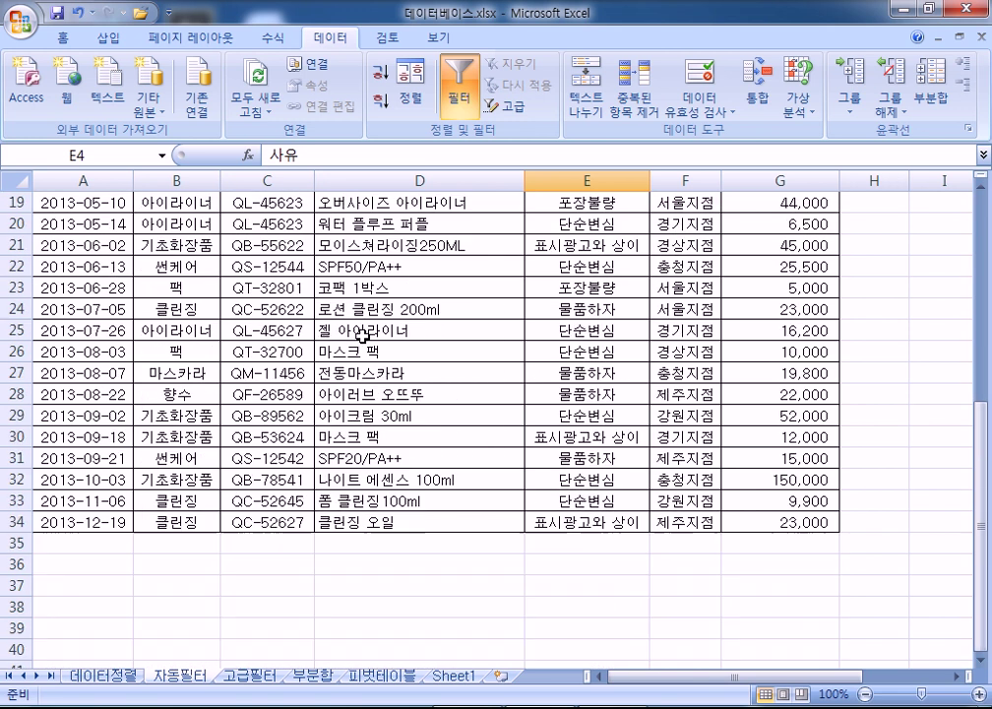
pyautogui.scroll(3, 364, 335)
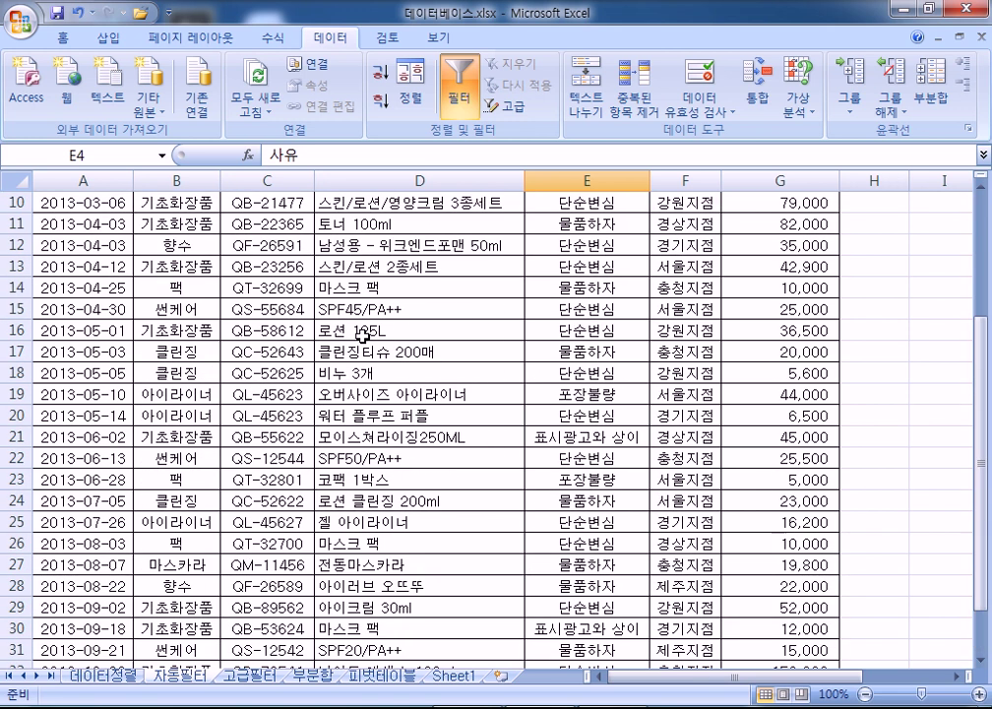
pyautogui.scroll(3, 364, 336)
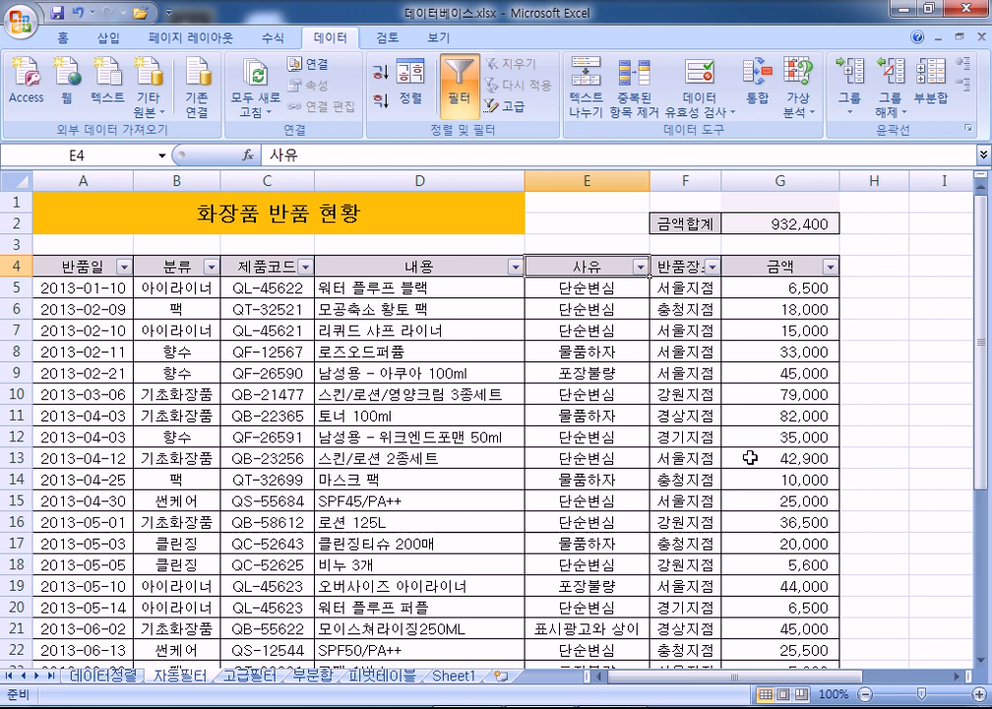
# Open the 금액 filter, review its list of amounts, and deselect all of them.
pyautogui.click(831, 266)
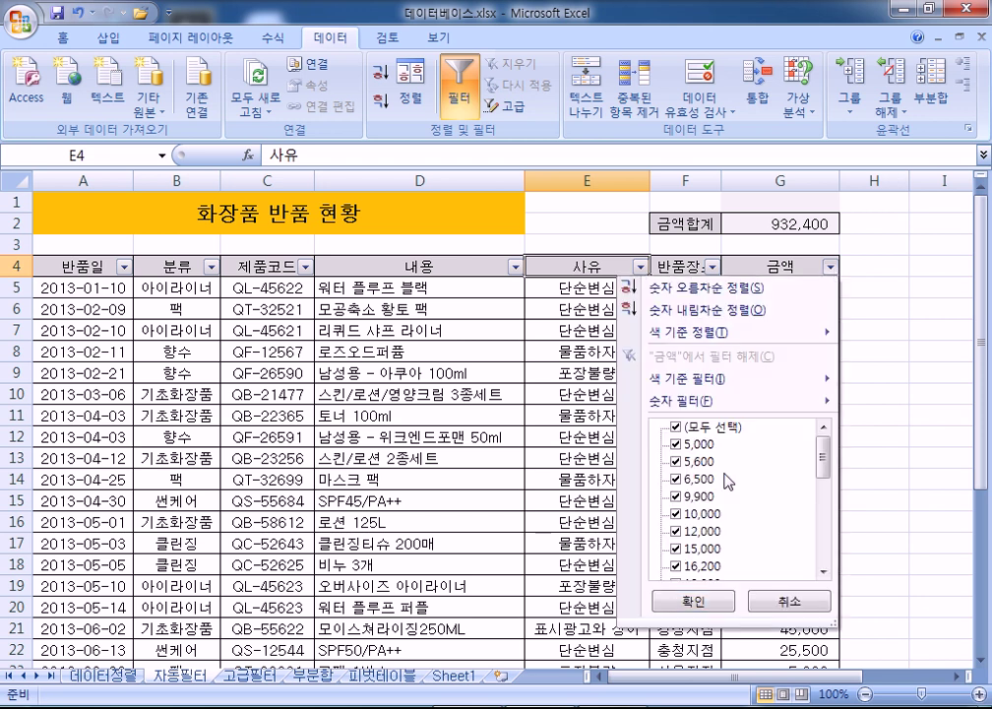
pyautogui.moveTo(825, 455); pyautogui.dragTo(829, 574)
pyautogui.scroll(5, 753, 436)
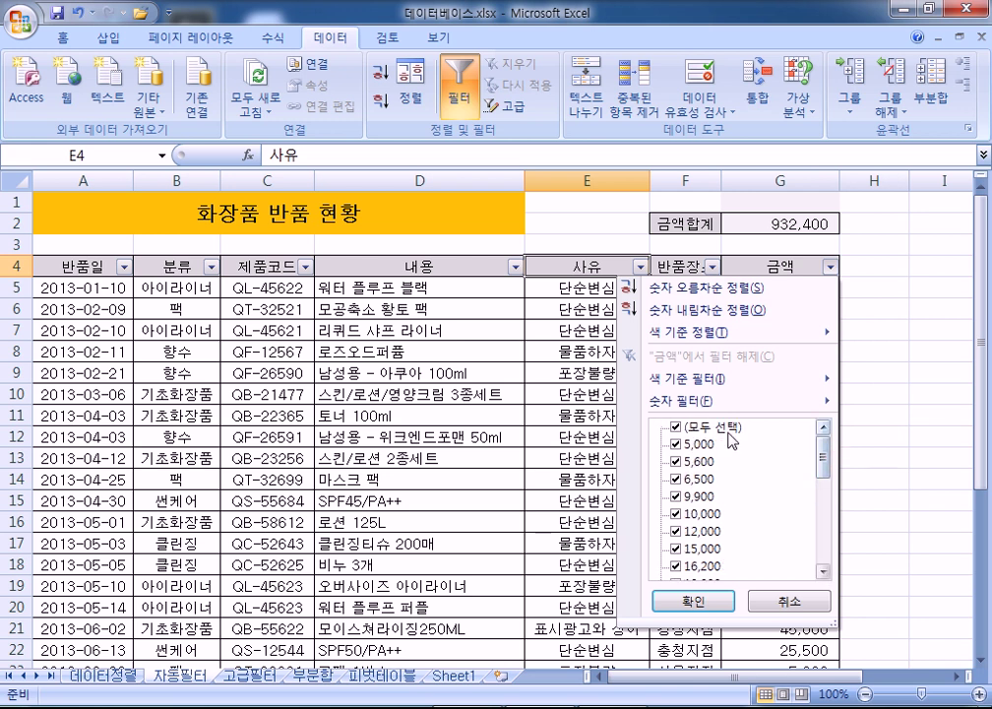
pyautogui.click(689, 427)
# Select the amounts 52,000, 79,000, 82,000 and 150,000 in the 금액 filter list, and deselect them again.
pyautogui.scroll(-3, 786, 488)
pyautogui.scroll(-2, 675, 498)
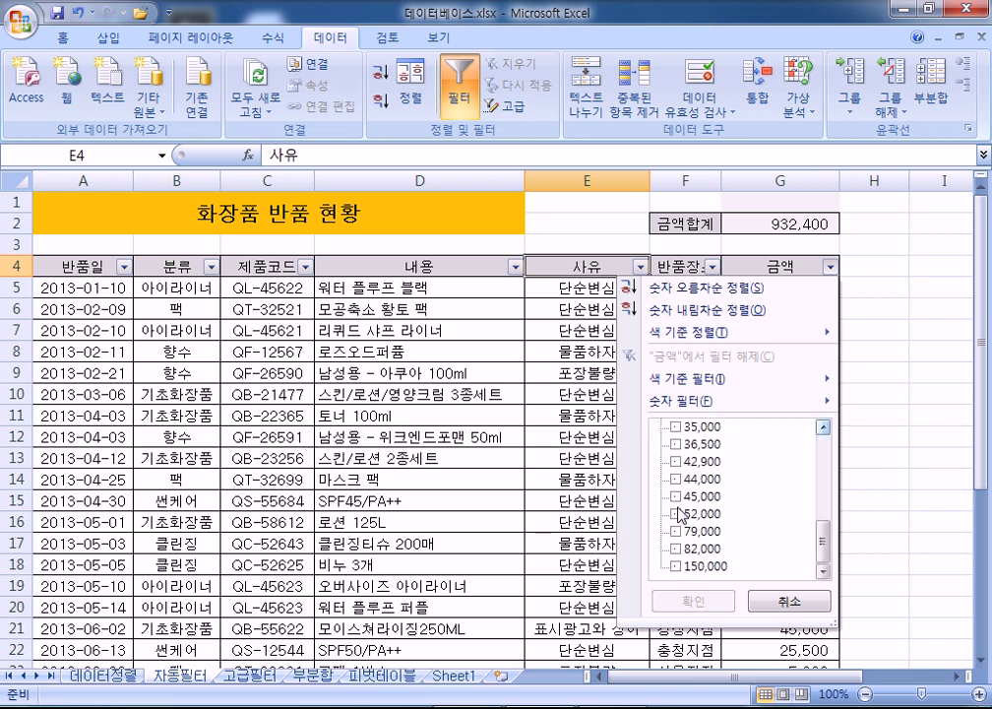
pyautogui.click(675, 513)
pyautogui.click(676, 530)
pyautogui.click(675, 548)
pyautogui.click(675, 566)
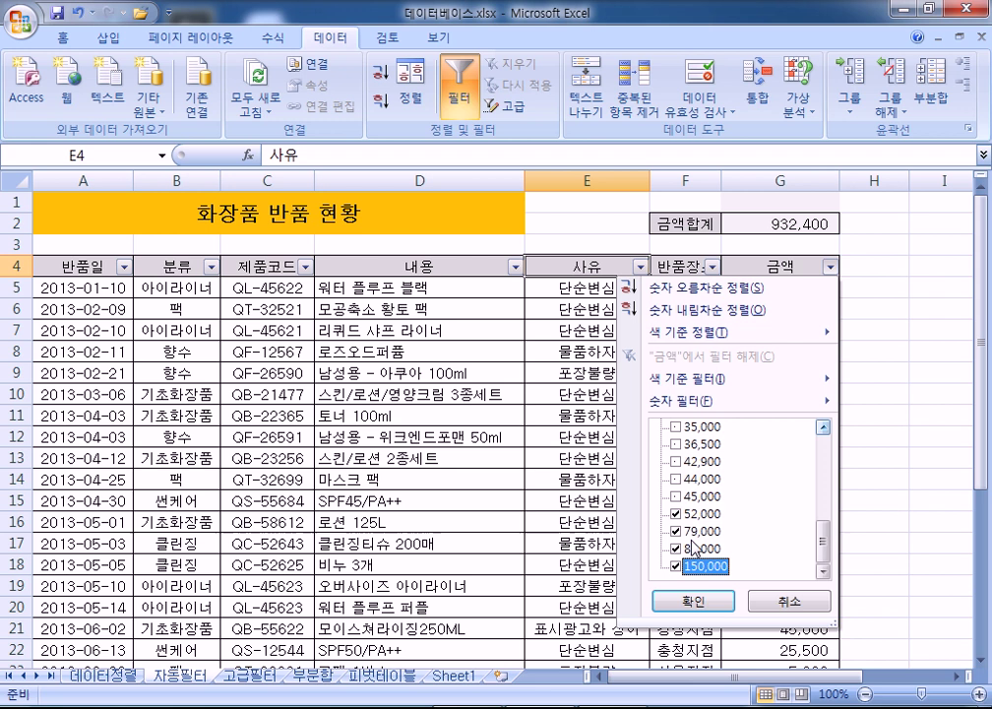
pyautogui.click(675, 513)
pyautogui.click(676, 531)
pyautogui.click(676, 548)
pyautogui.click(675, 566)
pyautogui.scroll(5, 689, 492)
pyautogui.scroll(1, 690, 492)
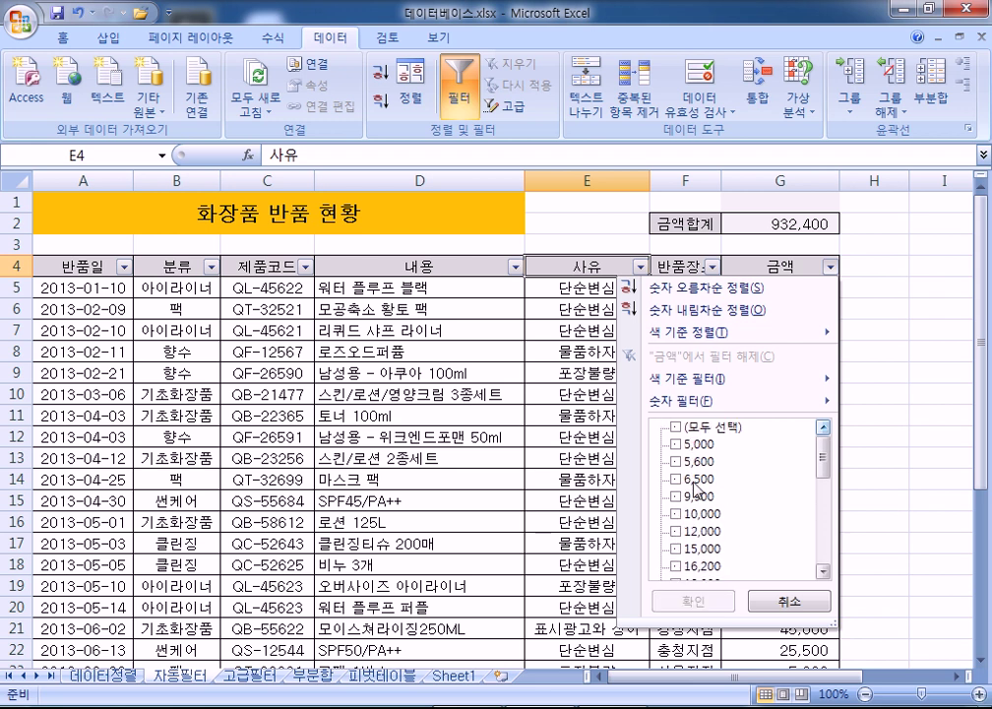
# Filter the 금액 column to amounts greater than or equal to 50000, and clear the filter.
pyautogui.click(675, 426)
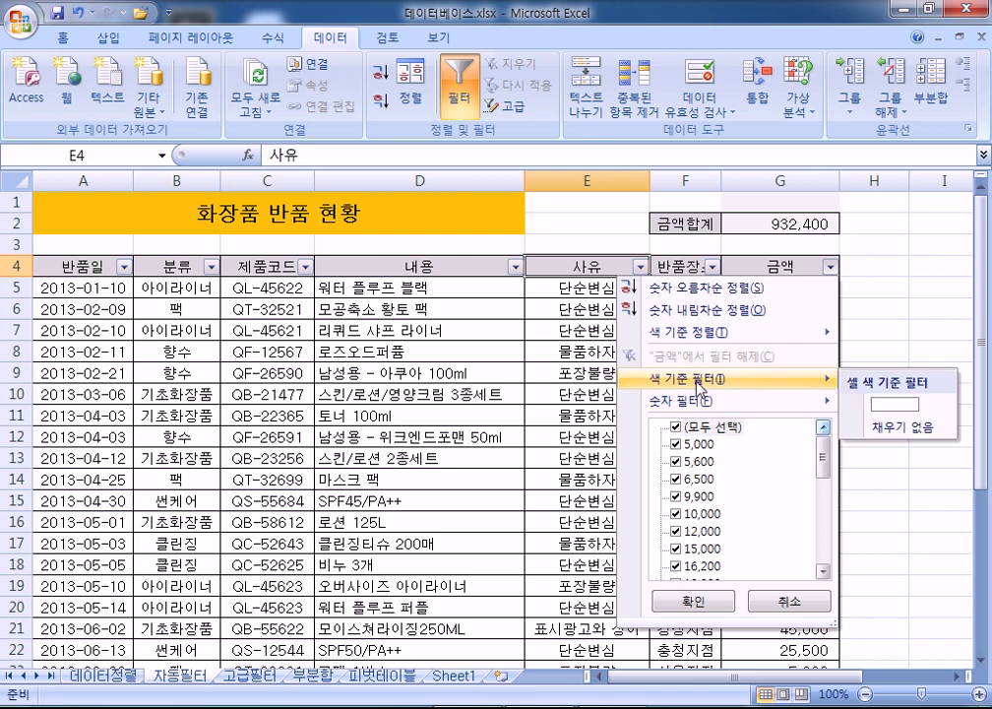
pyautogui.moveTo(679, 404)
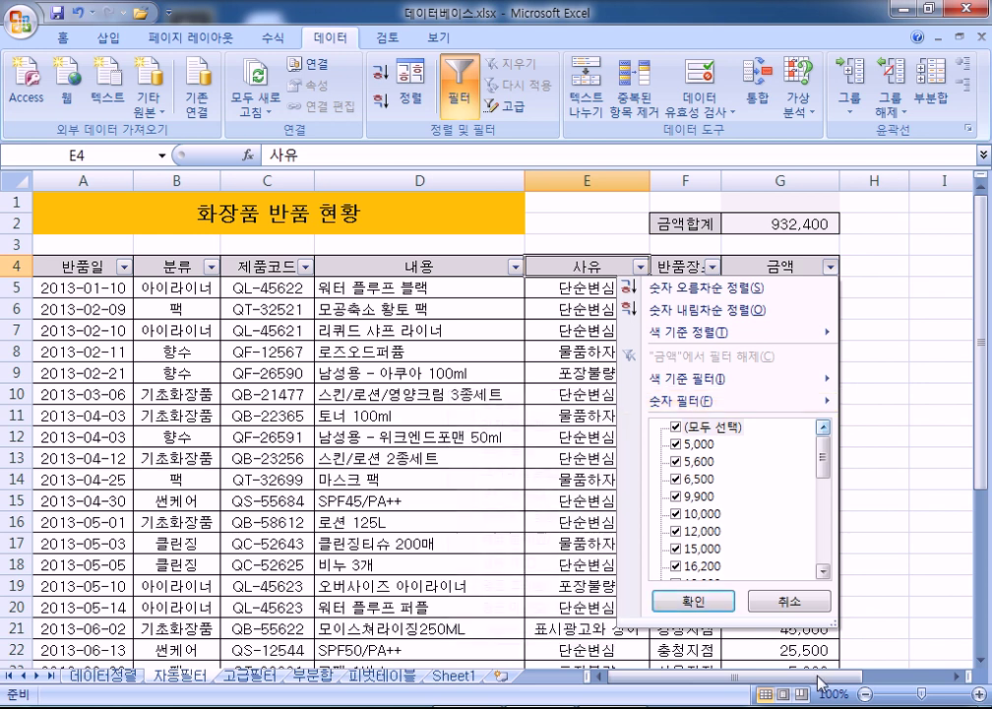
pyautogui.moveTo(815, 673); pyautogui.dragTo(832, 675)
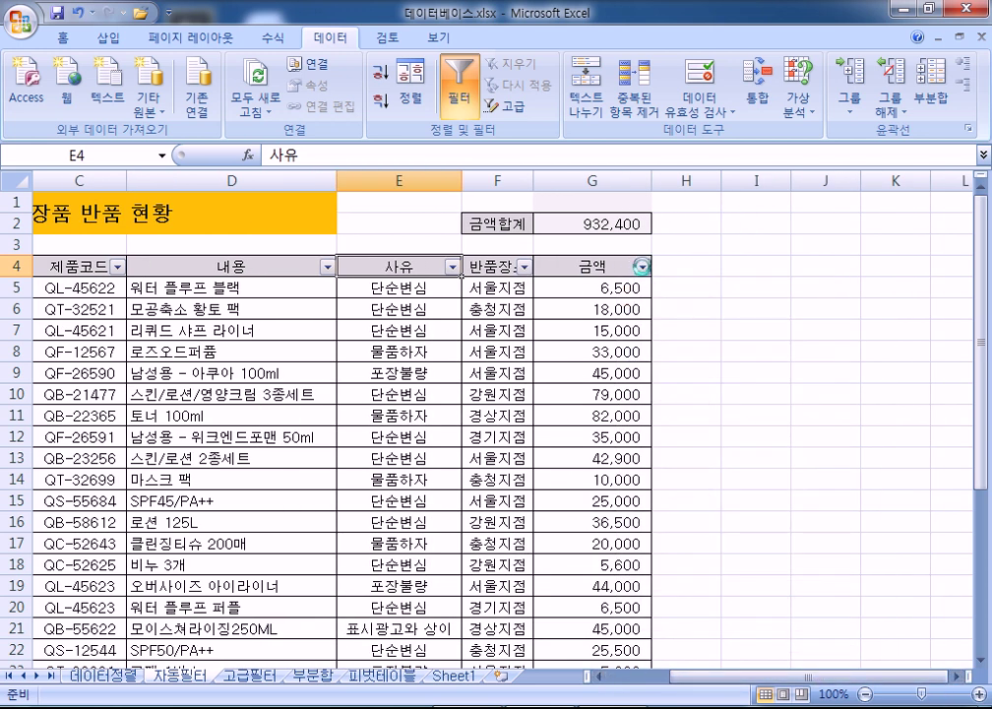
pyautogui.click(643, 267)
pyautogui.moveTo(630, 401)
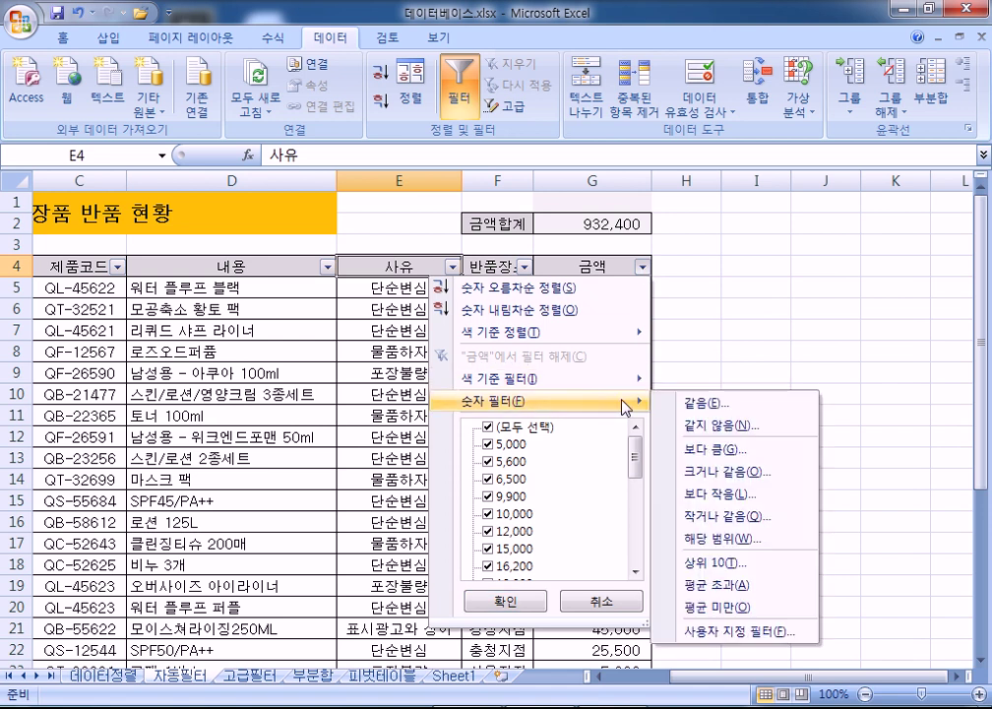
pyautogui.click(716, 476)
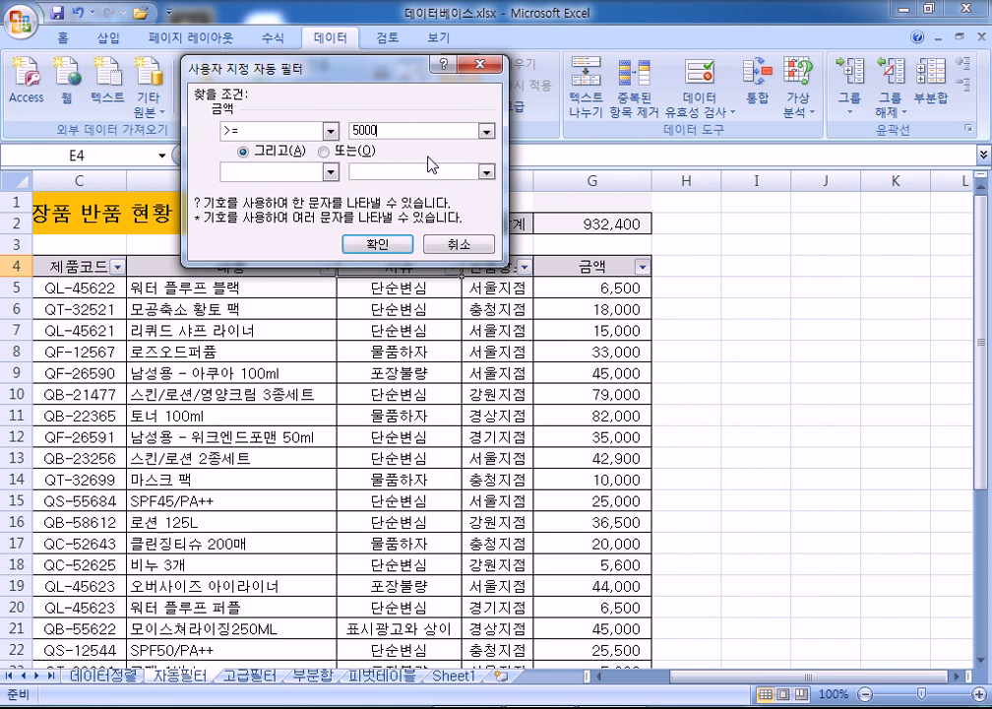
pyautogui.press('Return')
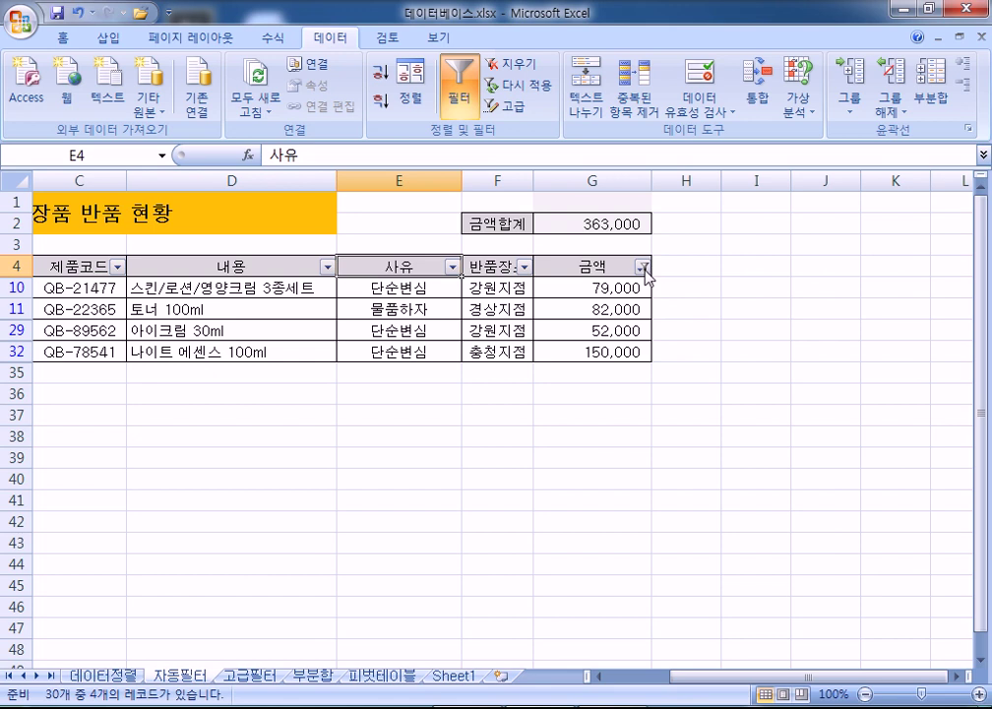
pyautogui.click(497, 67)
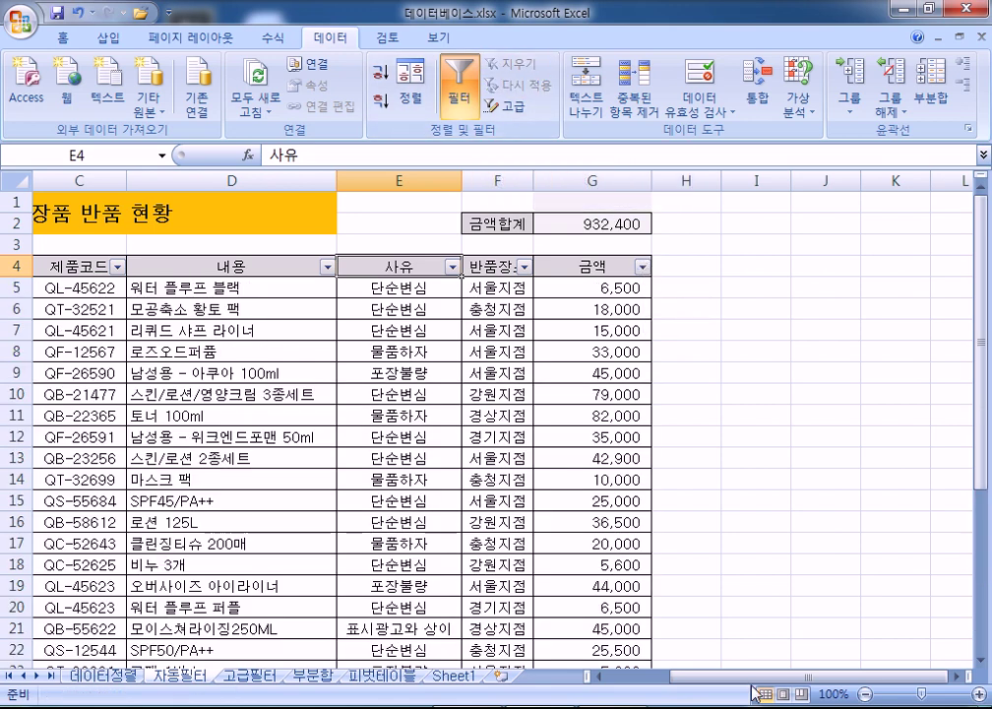
# Look through the return dates in the table and the filter options of the 반품일 column.
pyautogui.moveTo(752, 679); pyautogui.dragTo(730, 679)
pyautogui.click(82, 325)
pyautogui.scroll(-4, 99, 433)
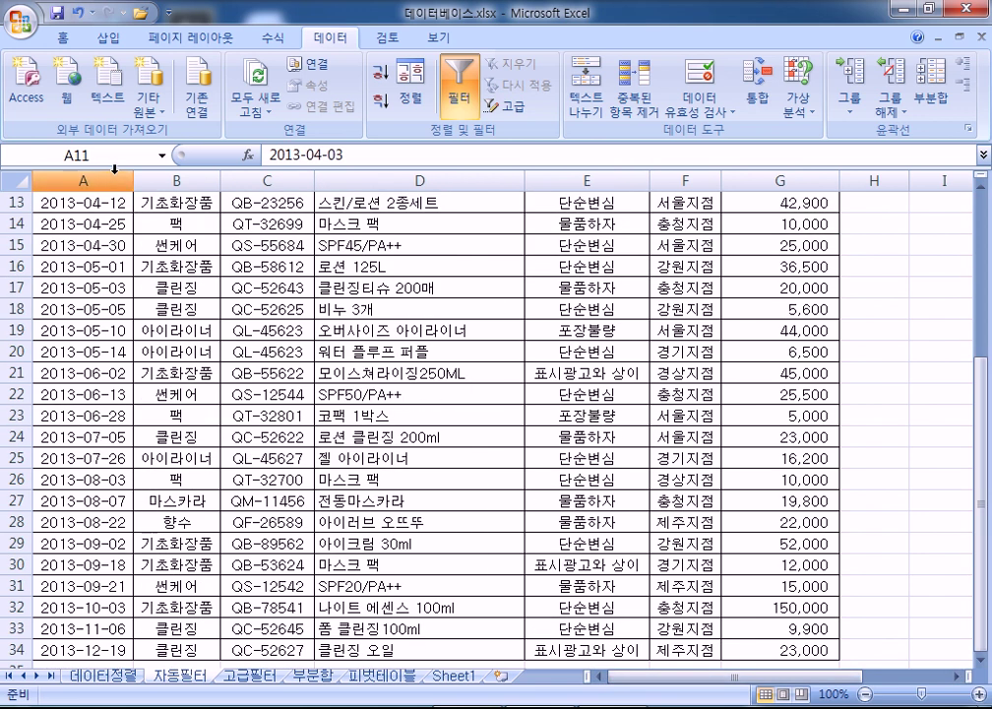
pyautogui.scroll(4, 105, 244)
pyautogui.click(123, 266)
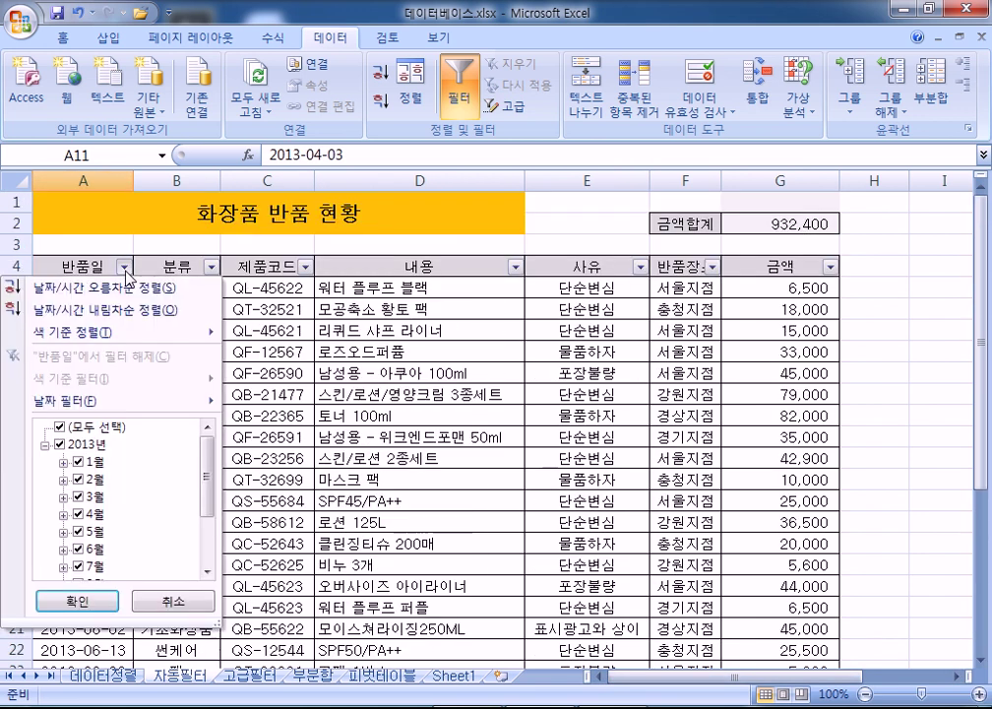
pyautogui.moveTo(132, 413)
pyautogui.click(291, 482)
pyautogui.scroll(-5, 102, 469)
pyautogui.scroll(4, 99, 478)
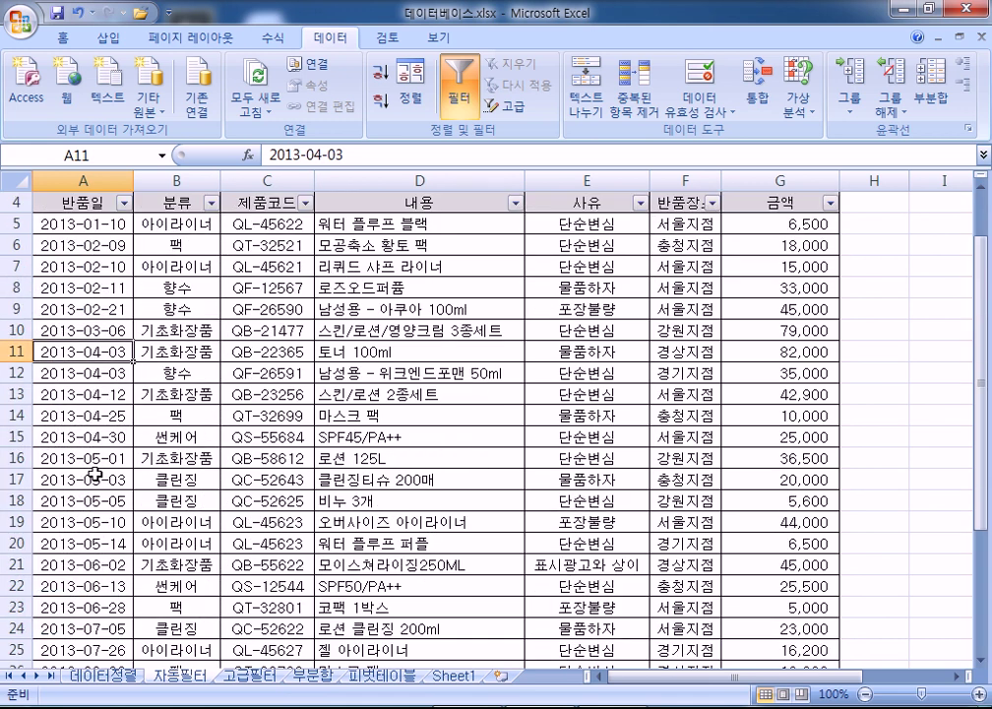
pyautogui.scroll(1, 98, 480)
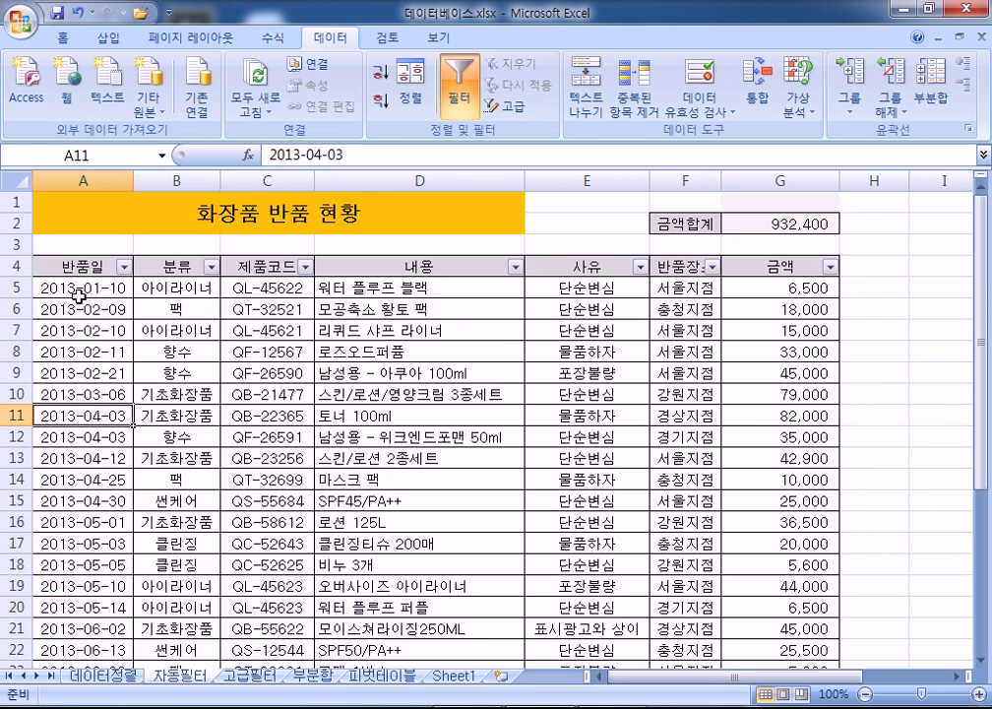
# Open the 같음 date filter condition for 반품일, review its selectable dates, and cancel it.
pyautogui.click(123, 267)
pyautogui.click(120, 403)
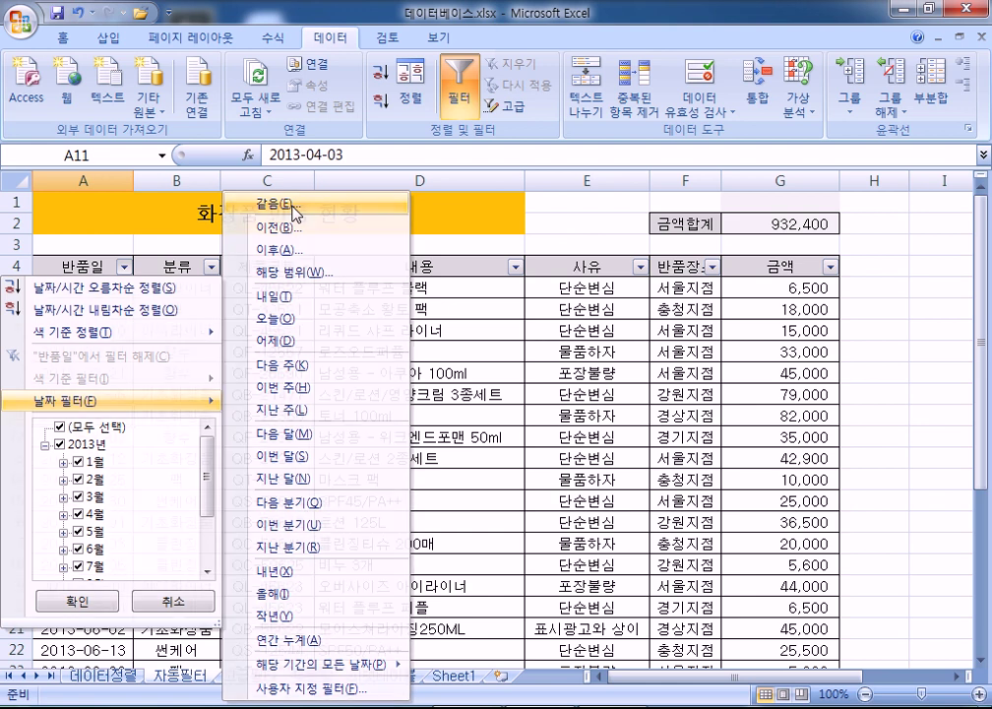
pyautogui.click(295, 211)
pyautogui.moveTo(384, 76); pyautogui.dragTo(523, 122)
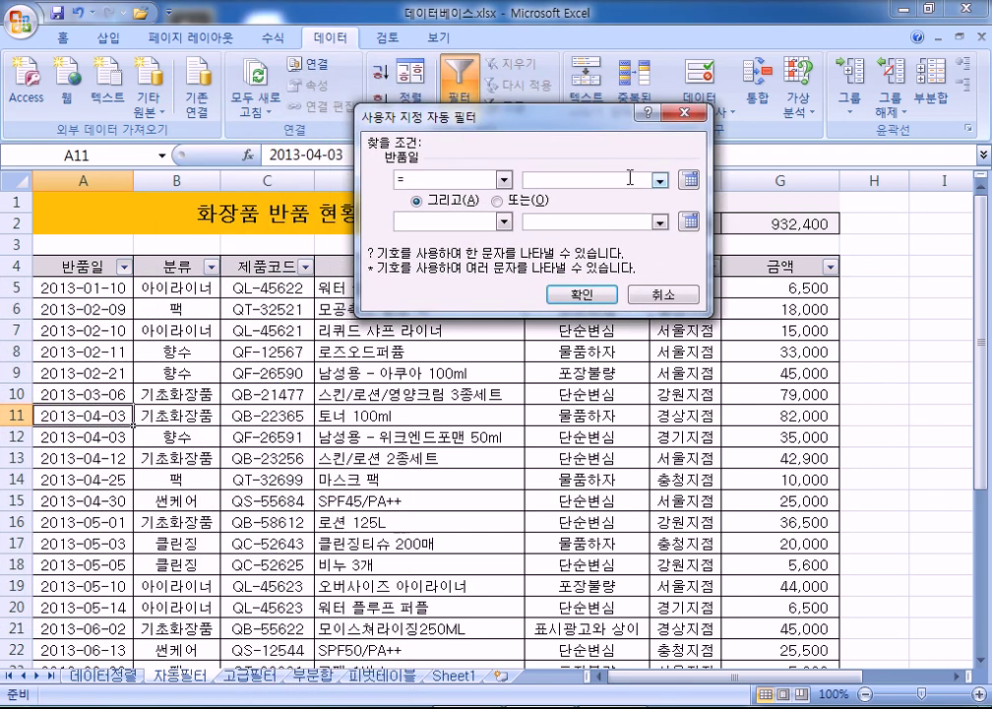
pyautogui.click(657, 180)
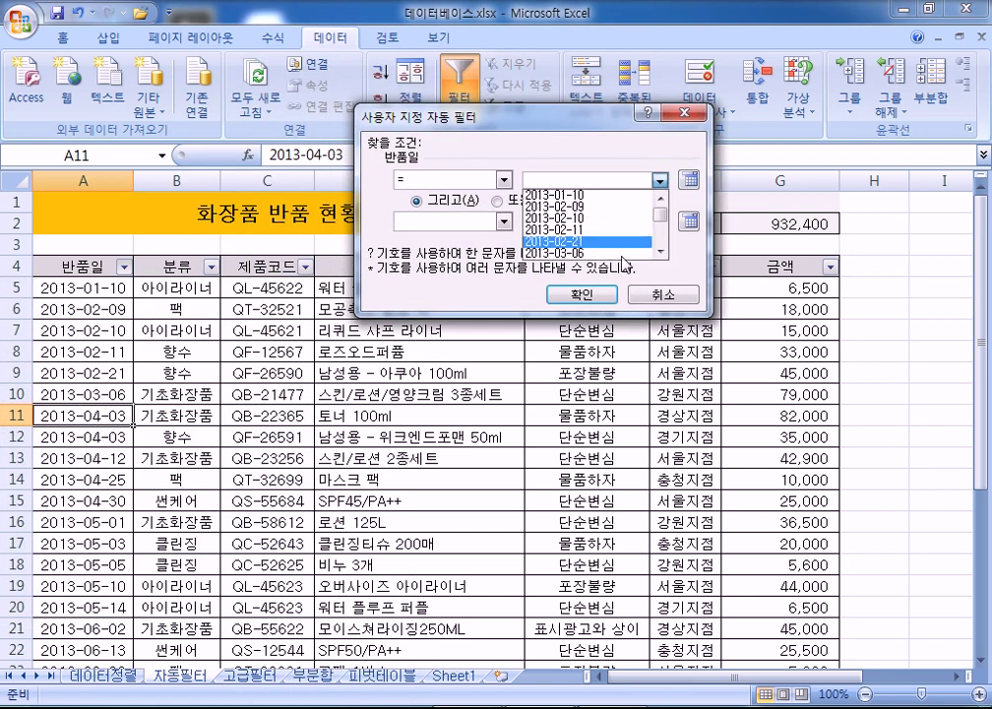
pyautogui.press('Escape')
pyautogui.press('Escape')
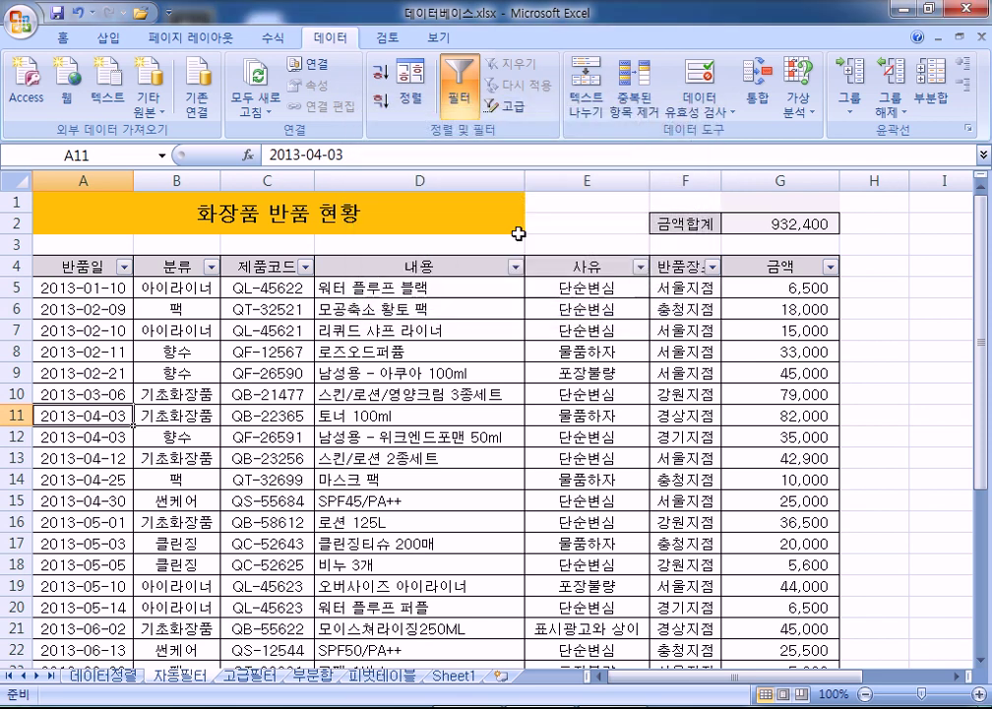
# Apply the 이번 달 date filter to the 반품일 column, and clear that column's filter.
pyautogui.click(123, 266)
pyautogui.moveTo(118, 401)
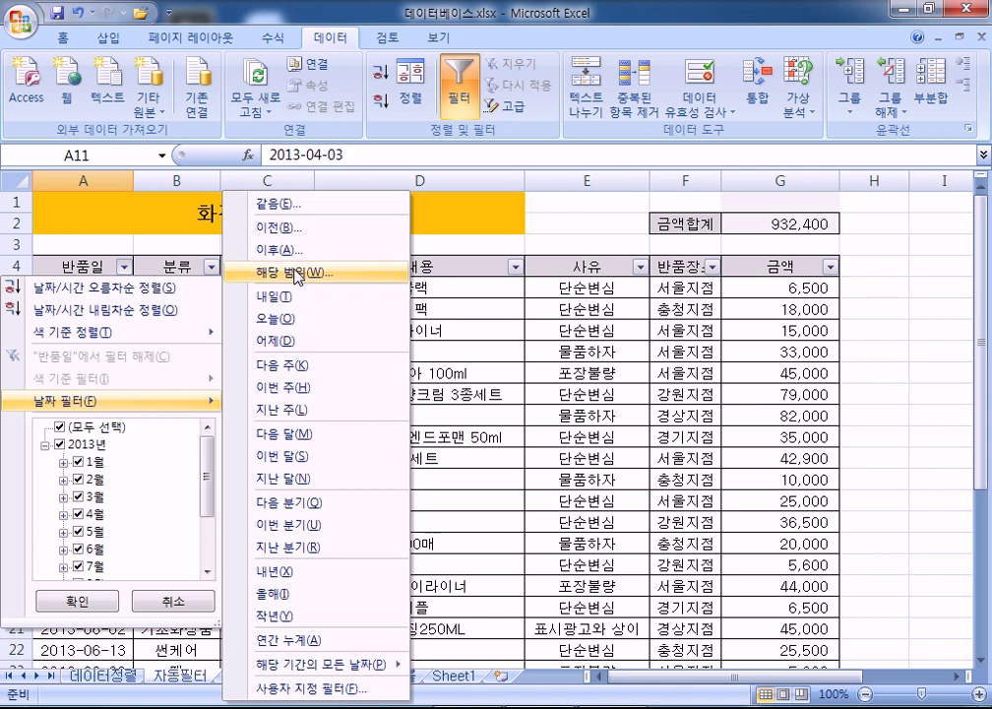
pyautogui.click(315, 463)
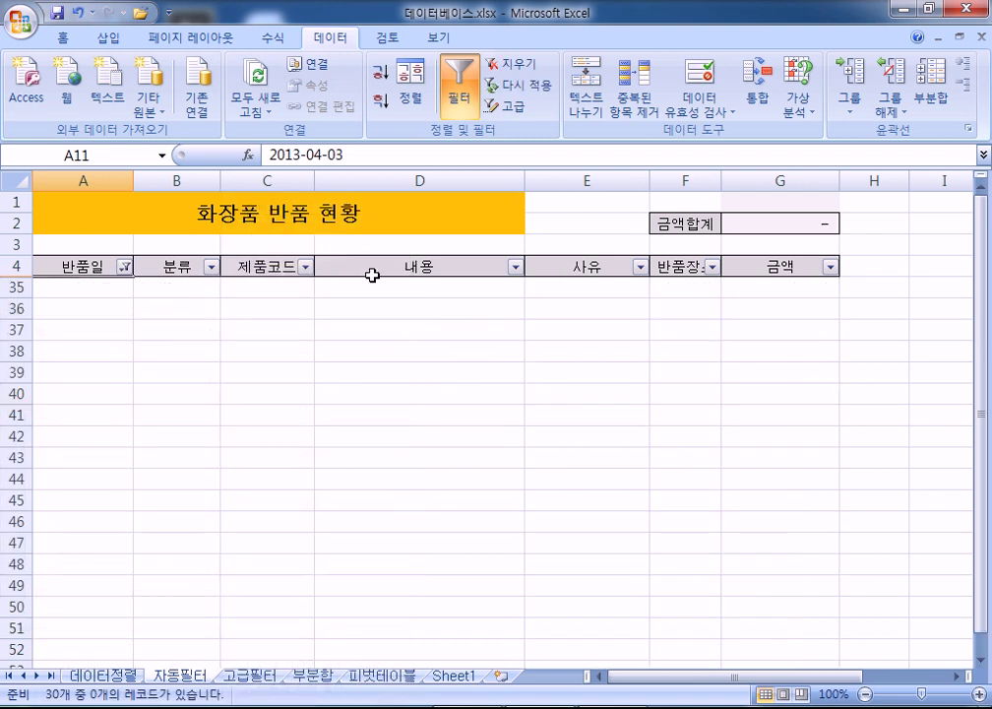
pyautogui.click(125, 267)
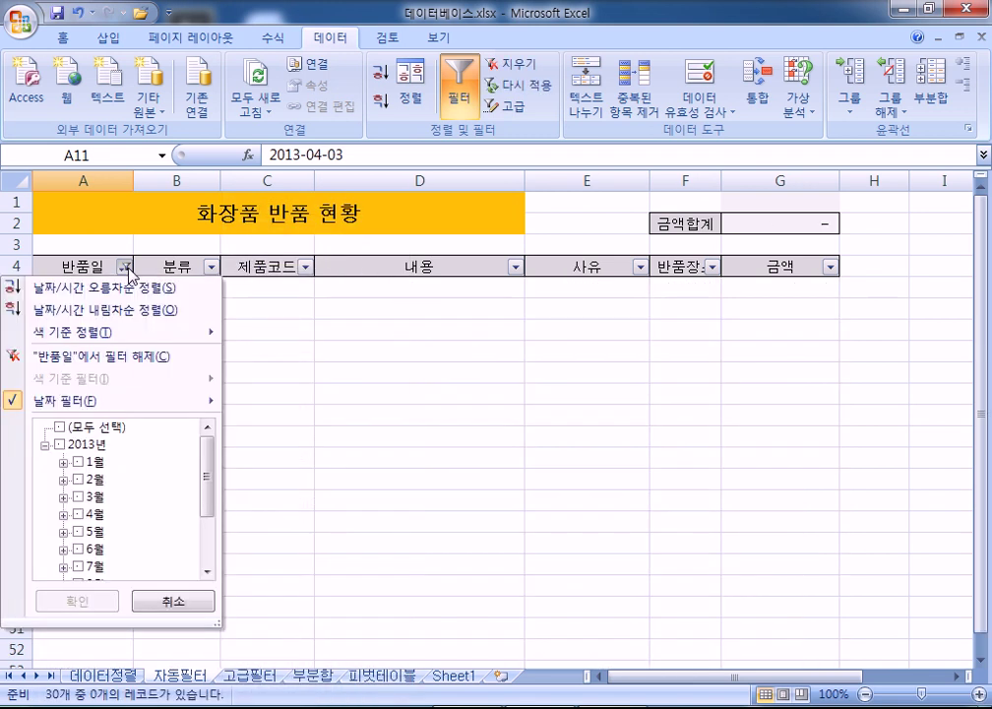
pyautogui.press('c')
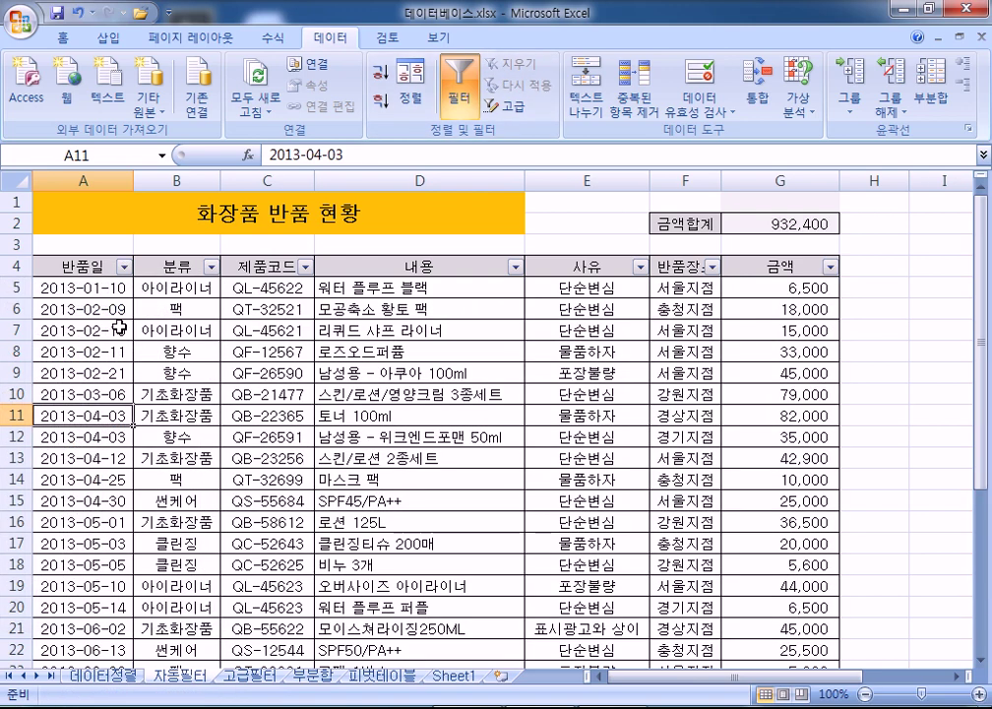
# Deselect 2013년 and select only 5월 in the 반품일 filter list, review the months, and cancel.
pyautogui.click(124, 266)
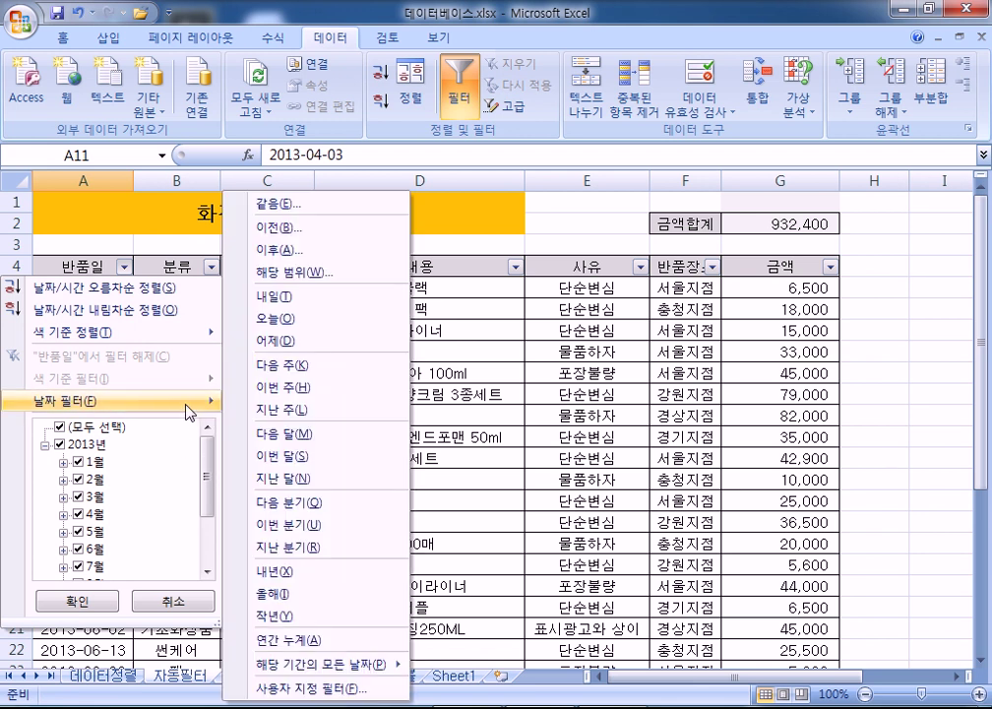
pyautogui.click(60, 445)
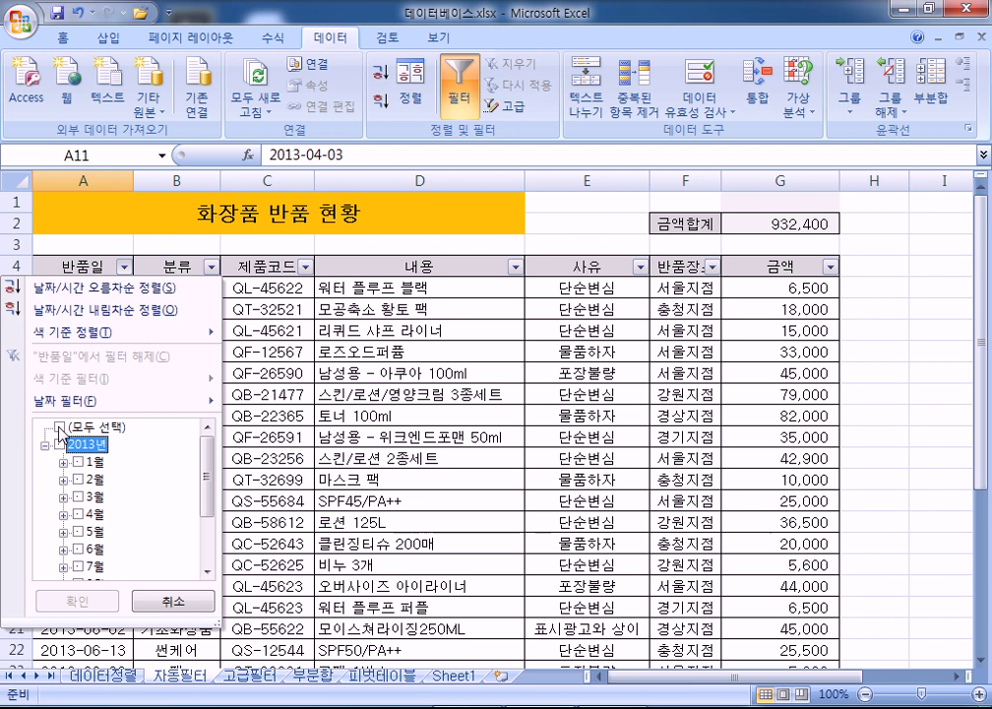
pyautogui.click(79, 532)
pyautogui.scroll(-2, 143, 534)
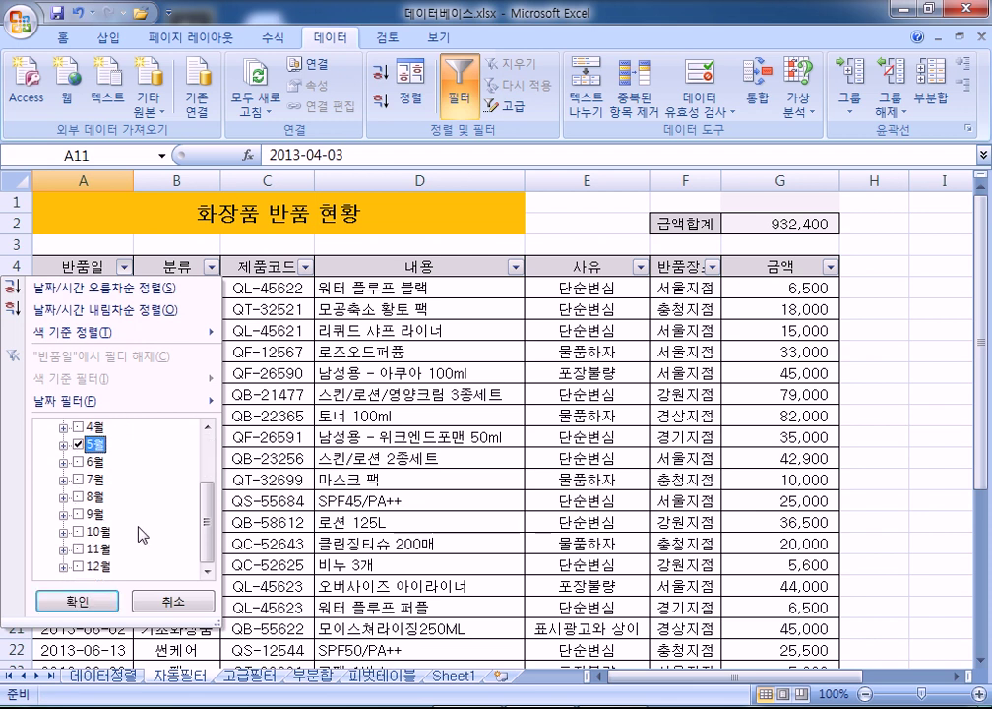
pyautogui.scroll(2, 143, 535)
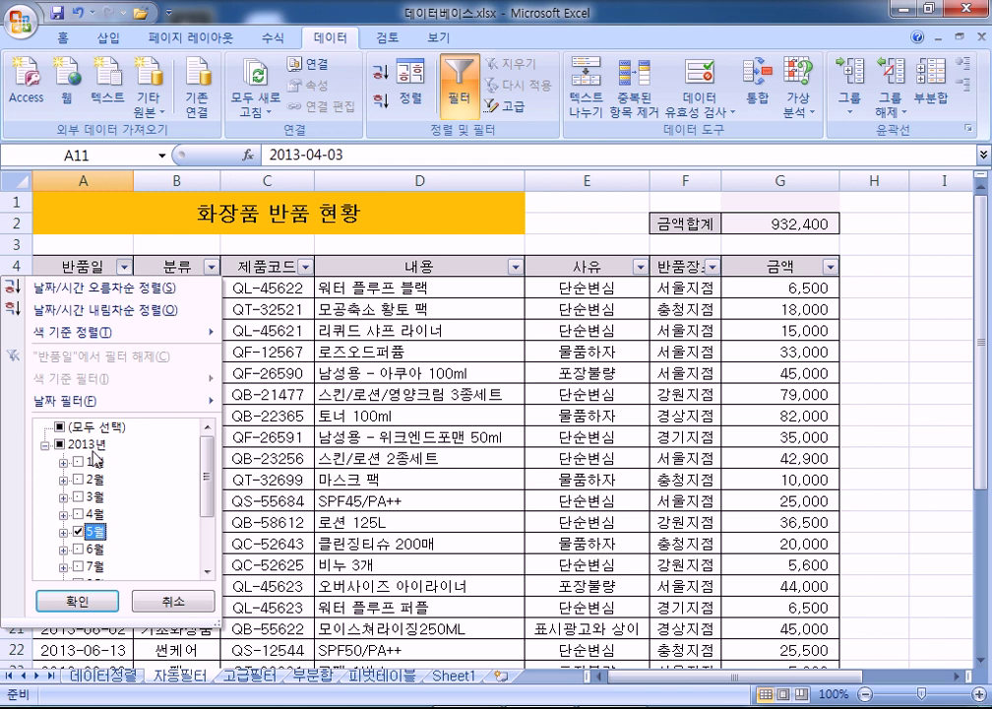
pyautogui.scroll(-2, 126, 547)
pyautogui.scroll(2, 126, 550)
pyautogui.click(146, 598)
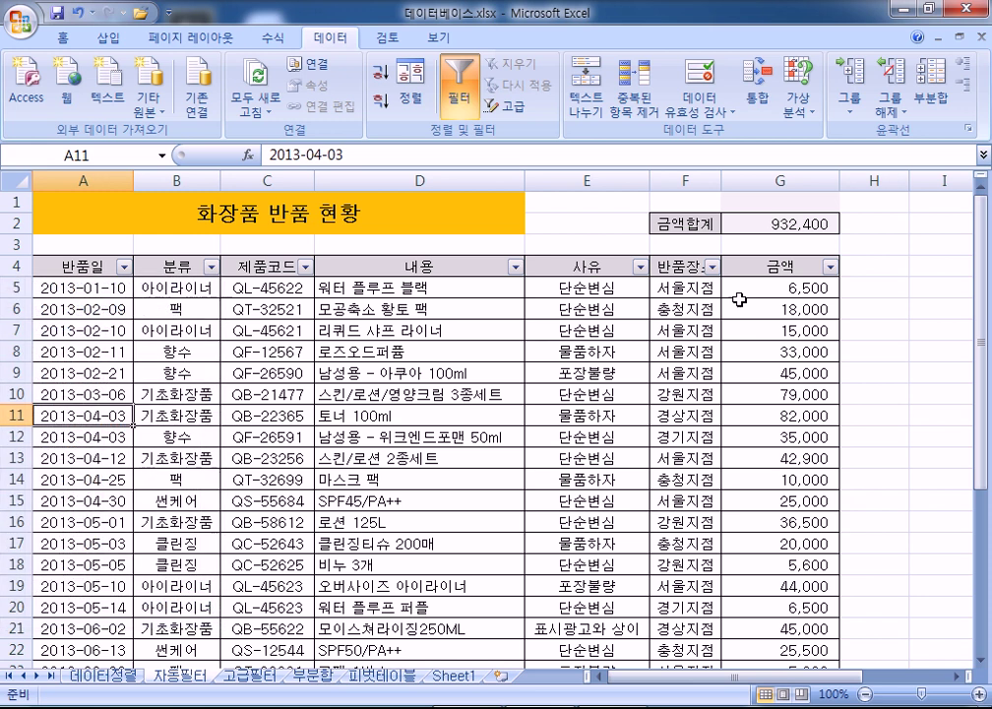
# Select and deselect 150,000 alone in the 금액 filter list, review the number filter conditions, and close without filtering.
pyautogui.click(830, 267)
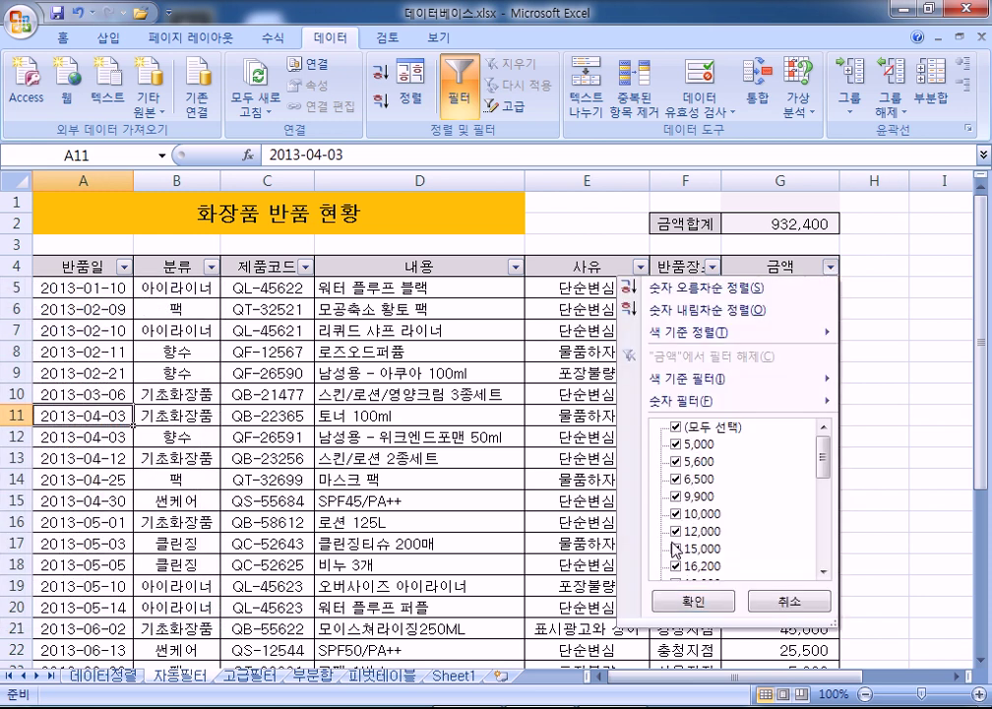
pyautogui.click(676, 426)
pyautogui.scroll(-3, 681, 522)
pyautogui.scroll(4, 681, 522)
pyautogui.scroll(-4, 675, 551)
pyautogui.scroll(-2, 676, 571)
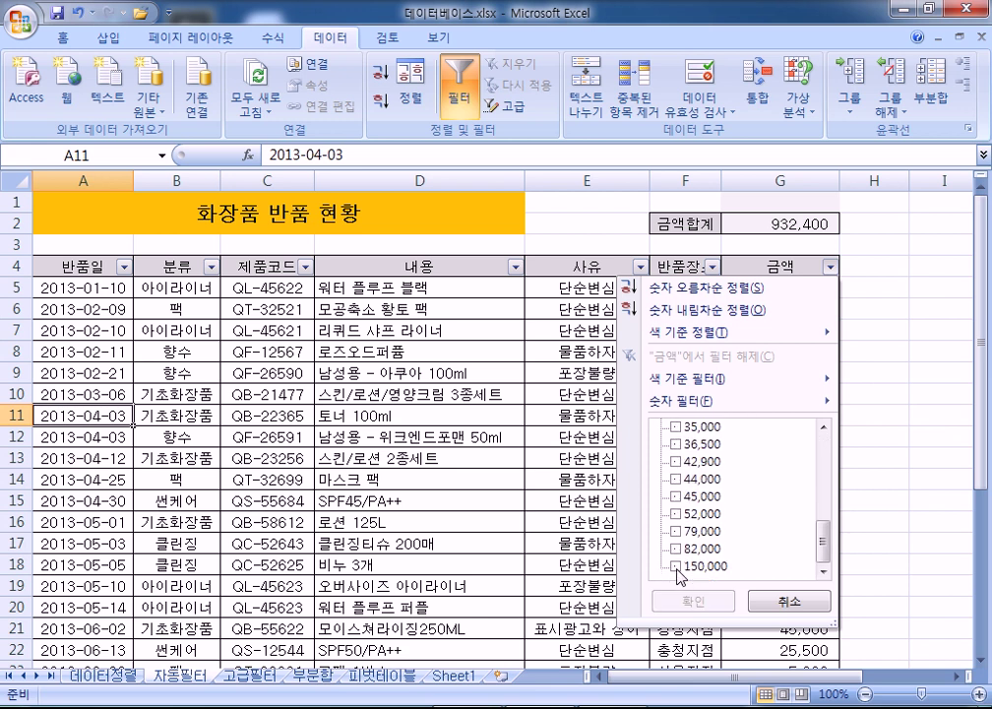
pyautogui.click(676, 567)
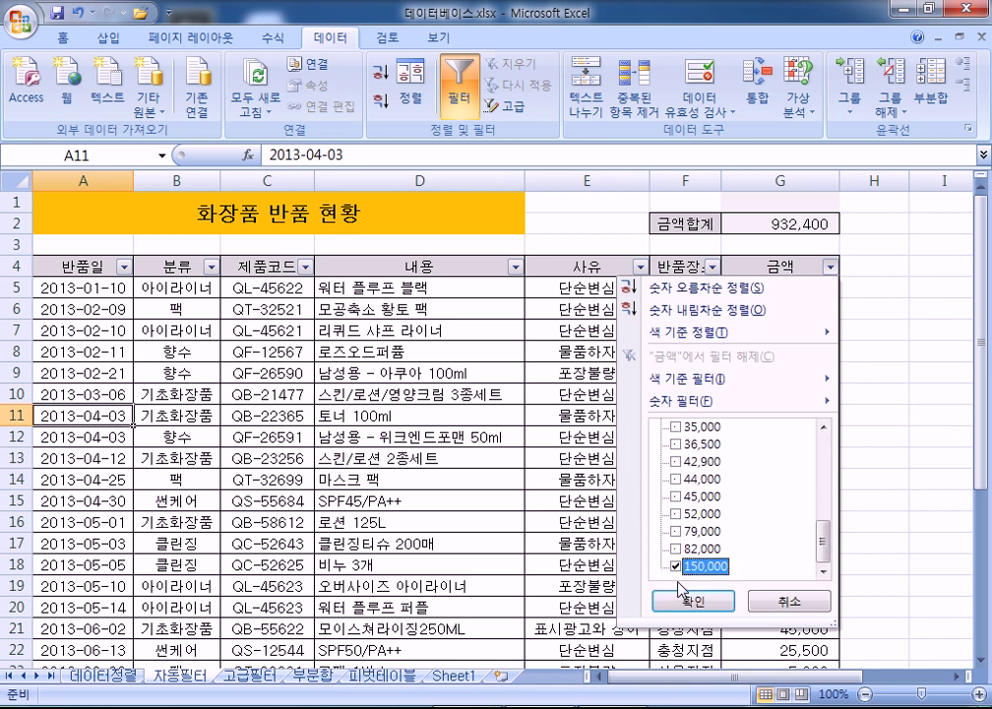
pyautogui.click(675, 566)
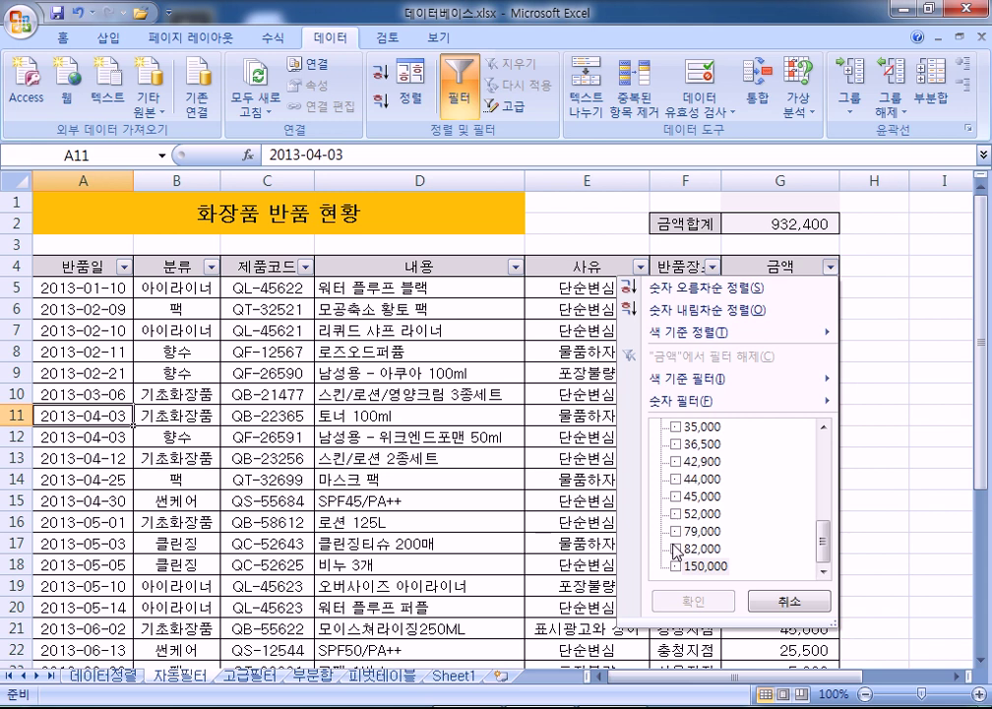
pyautogui.moveTo(701, 401)
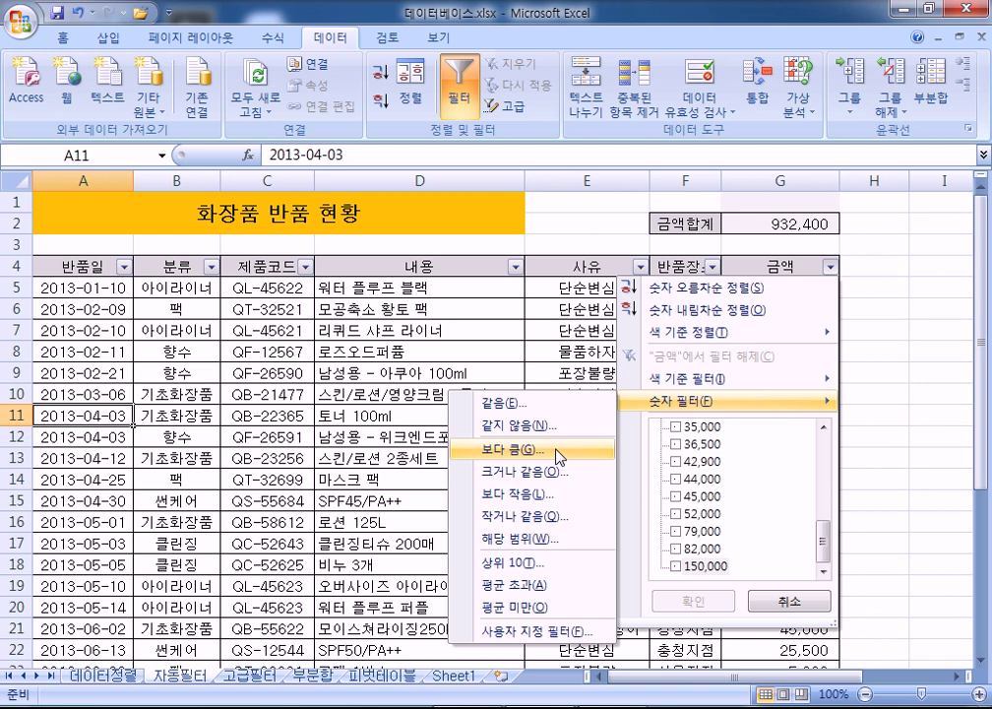
pyautogui.click(113, 393)
pyautogui.click(113, 393)
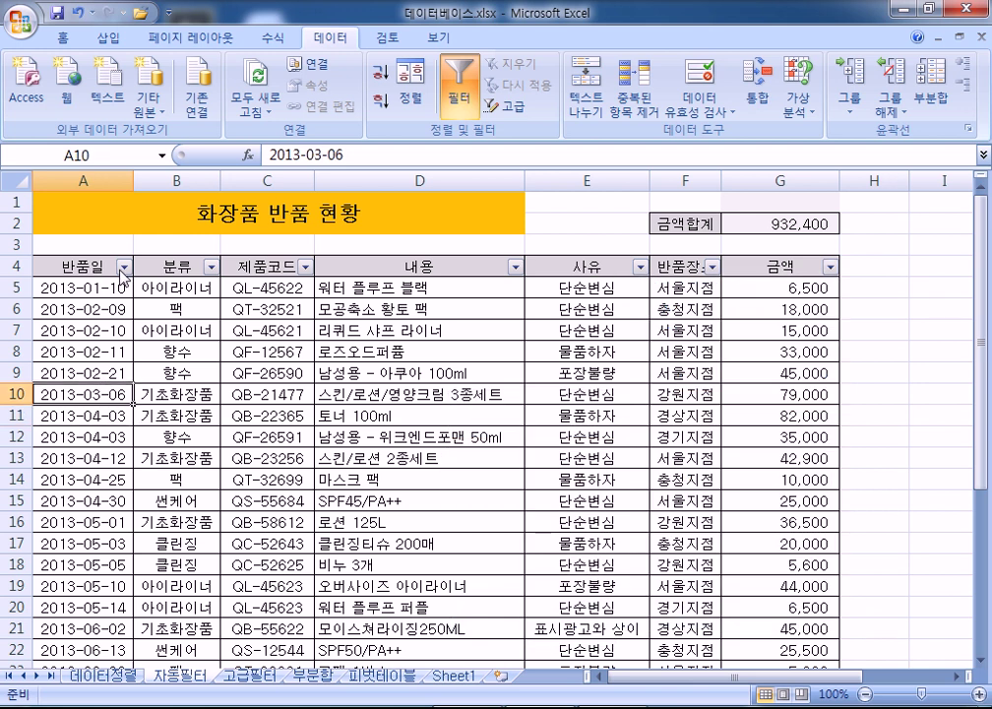
# Filter the 반품일 column to only the 5월 returns of 2013년, and clear the filter.
pyautogui.click(123, 265)
pyautogui.click(59, 445)
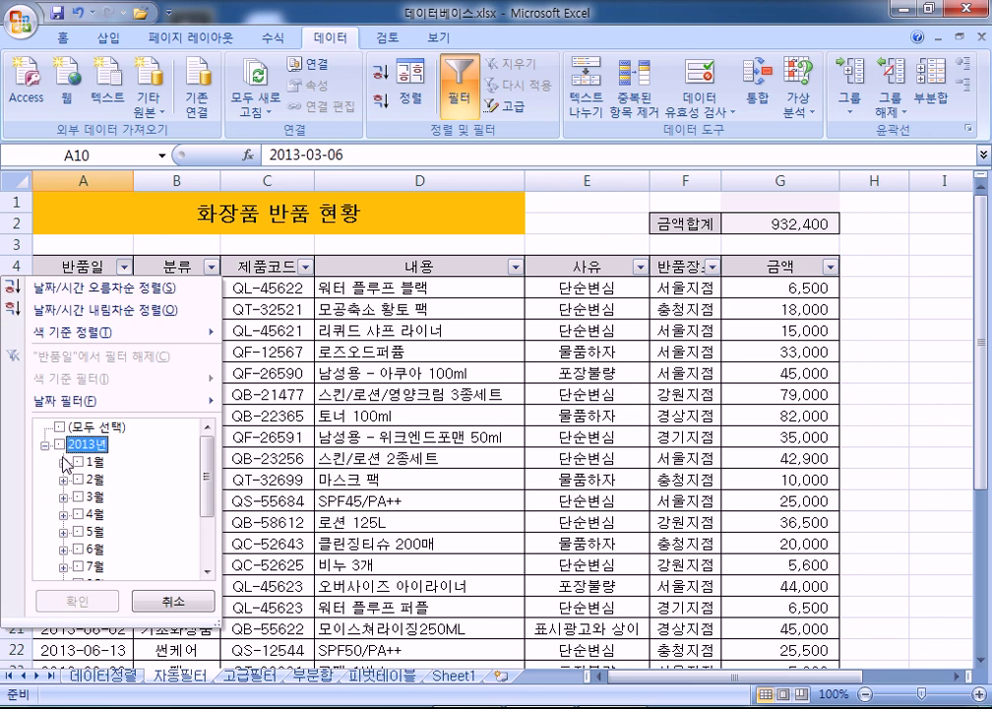
pyautogui.click(78, 530)
pyautogui.click(77, 601)
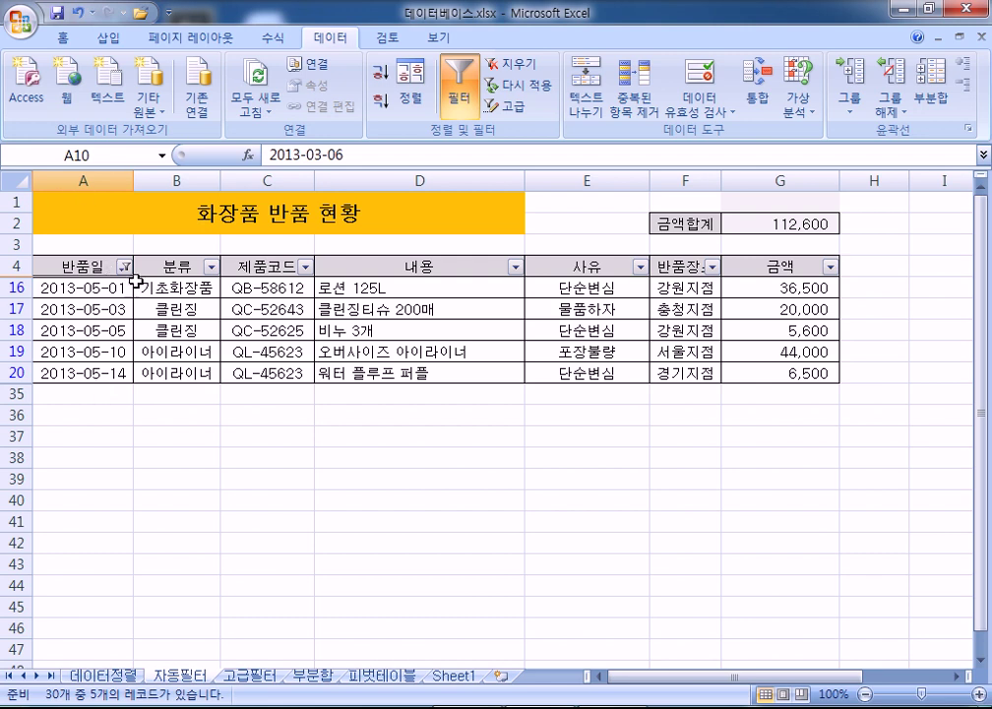
pyautogui.click(511, 64)
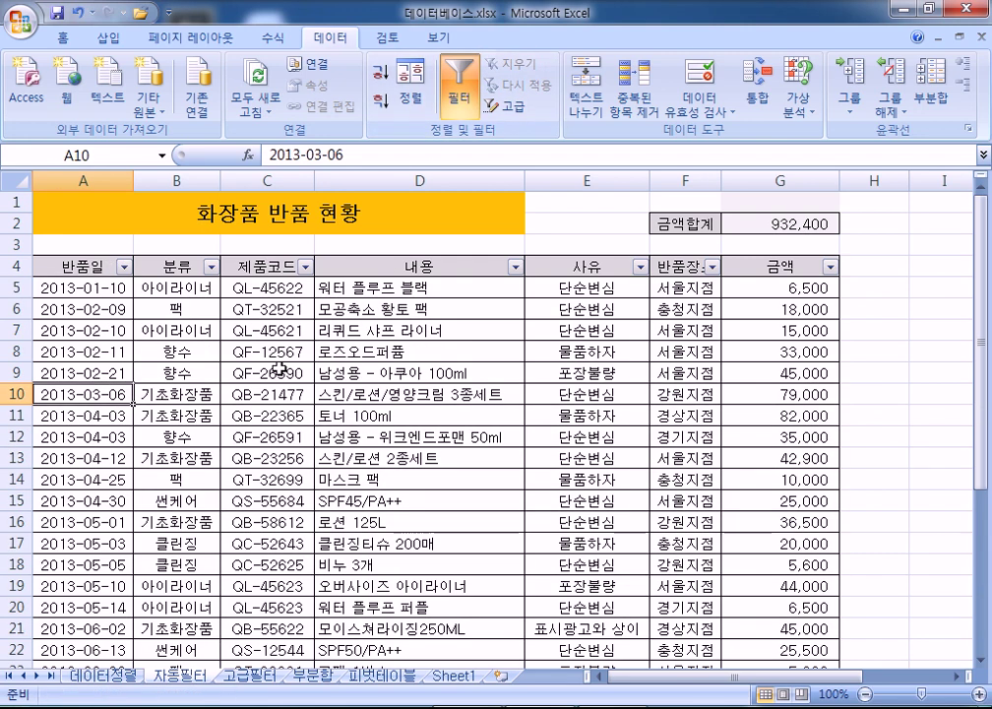
pyautogui.moveTo(175, 351); pyautogui.dragTo(170, 372)
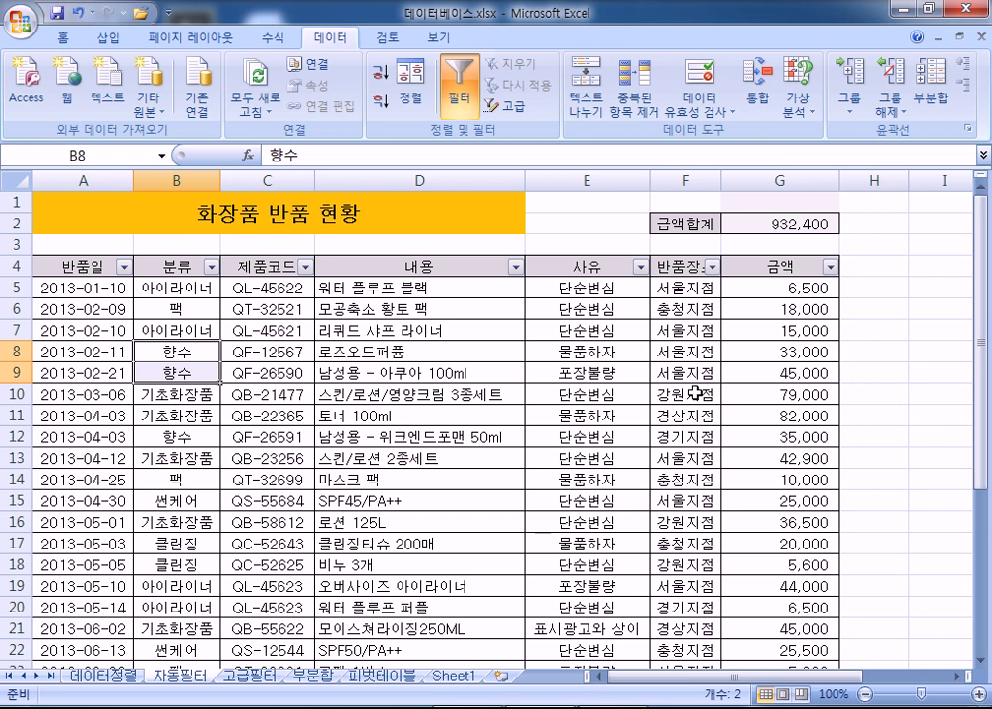
pyautogui.click(171, 351)
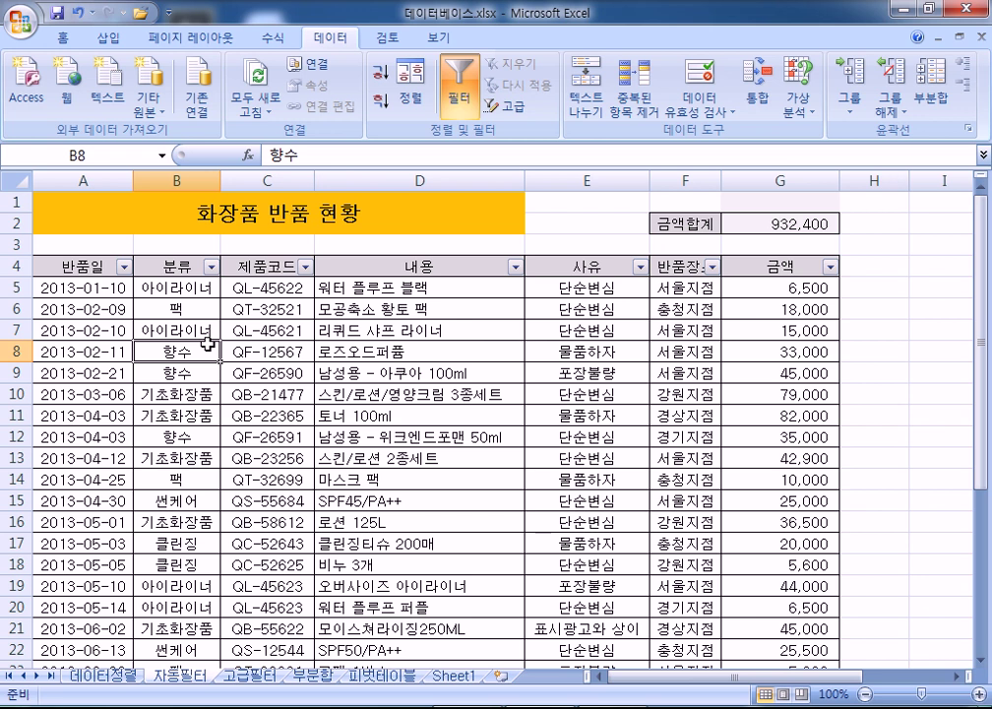
pyautogui.click(146, 369)
pyautogui.scroll(-4, 179, 478)
pyautogui.scroll(4, 179, 478)
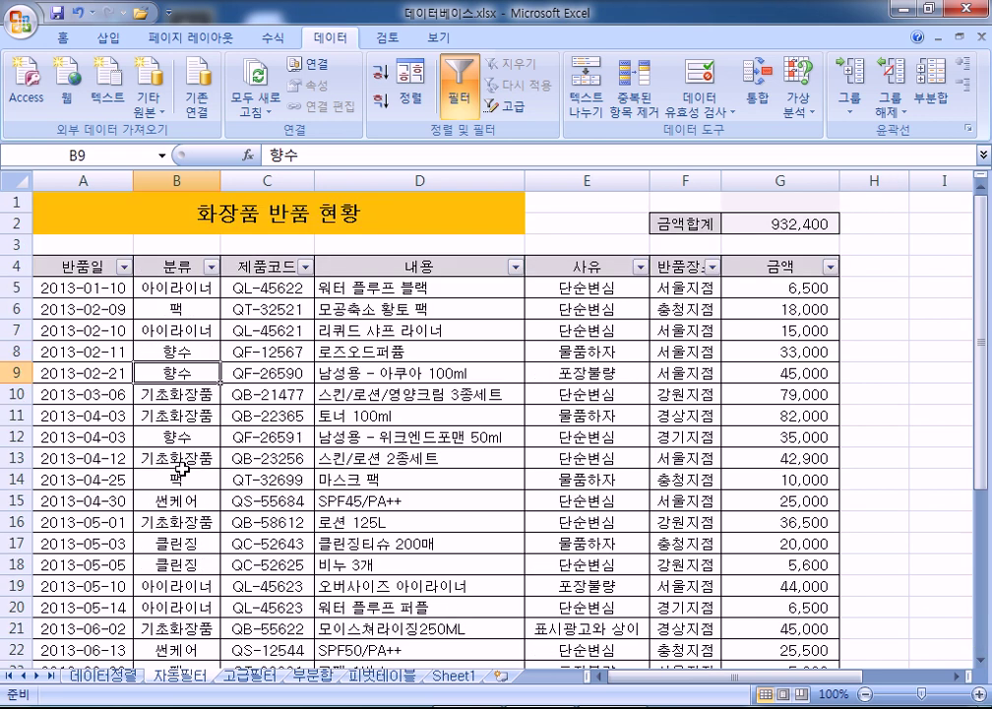
pyautogui.scroll(-5, 185, 466)
pyautogui.scroll(1, 182, 468)
pyautogui.scroll(4, 183, 467)
# On the 고급필터 sheet, enter the criteria heading 반품장소 in A1 and 서울지점 in A2.
pyautogui.click(251, 675)
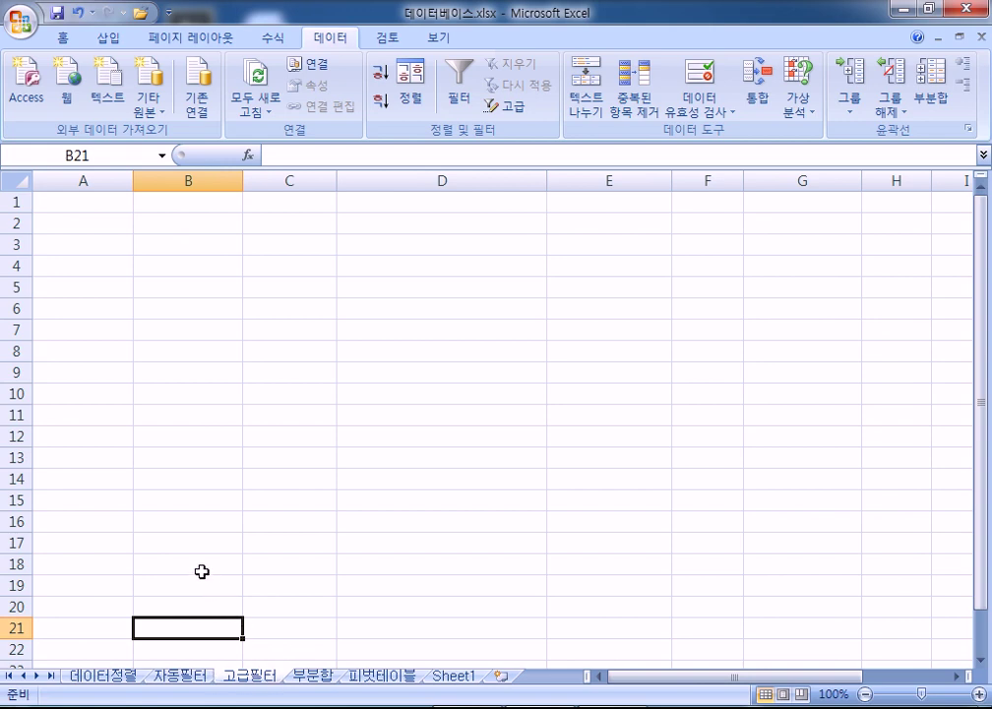
pyautogui.click(108, 201)
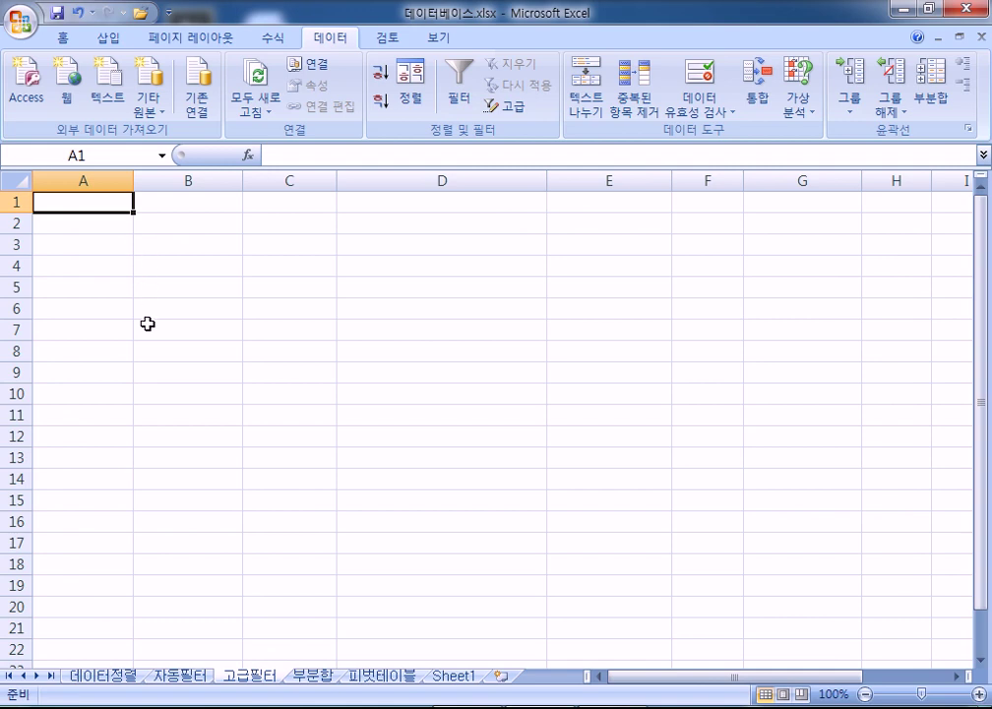
pyautogui.click(181, 675)
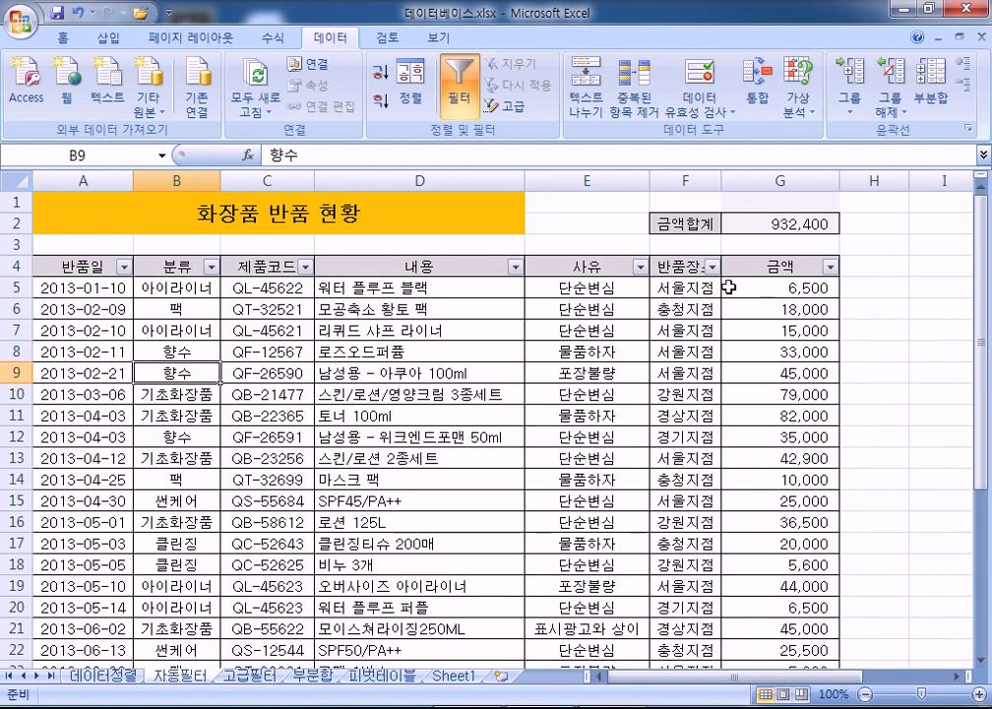
pyautogui.click(251, 675)
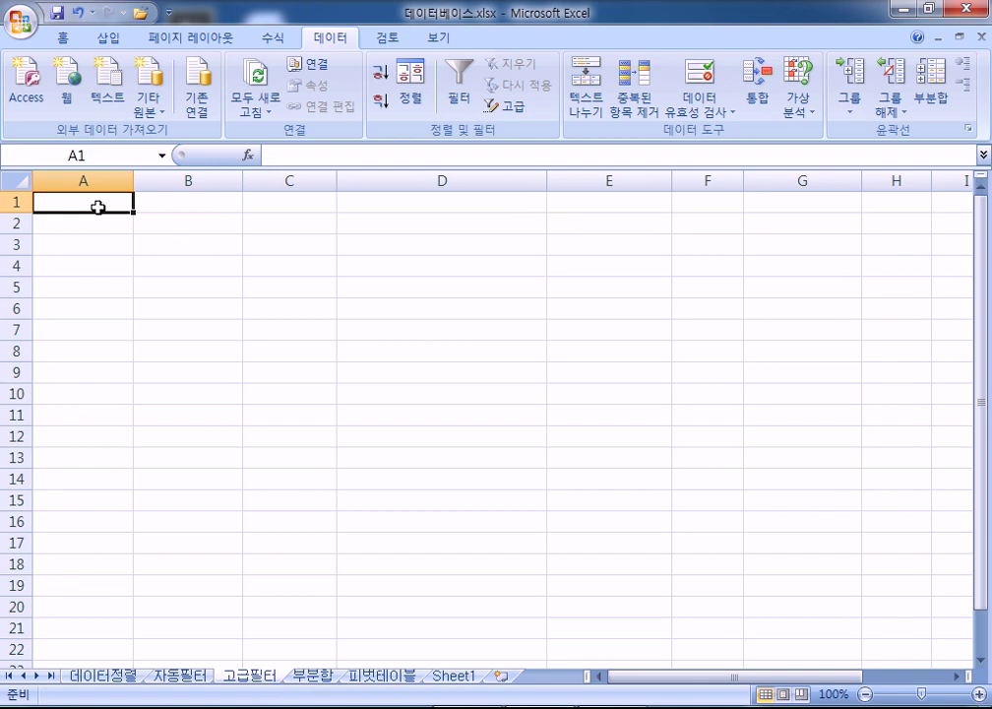
pyautogui.write('반품장소')
pyautogui.press('Return')
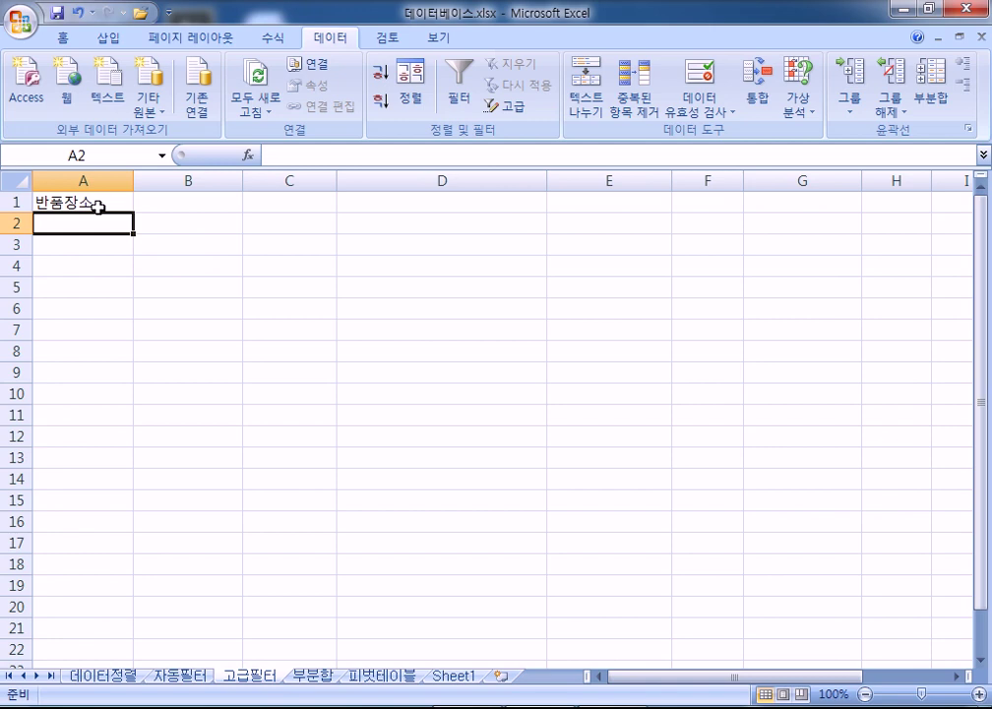
pyautogui.write('서')
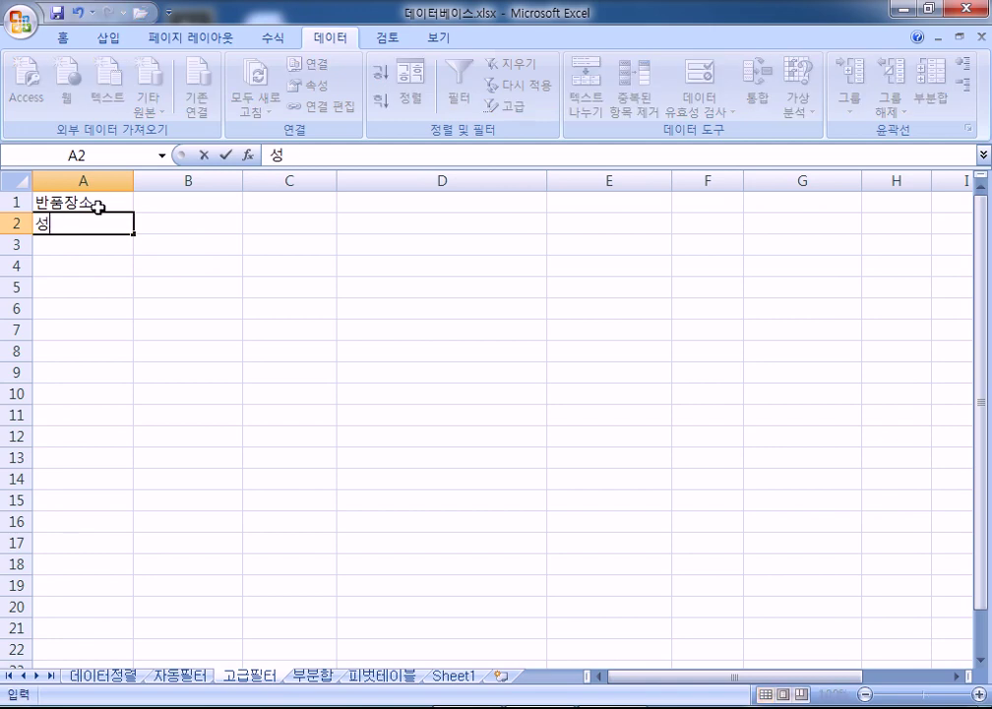
pyautogui.write('울지점')
pyautogui.press('Return')
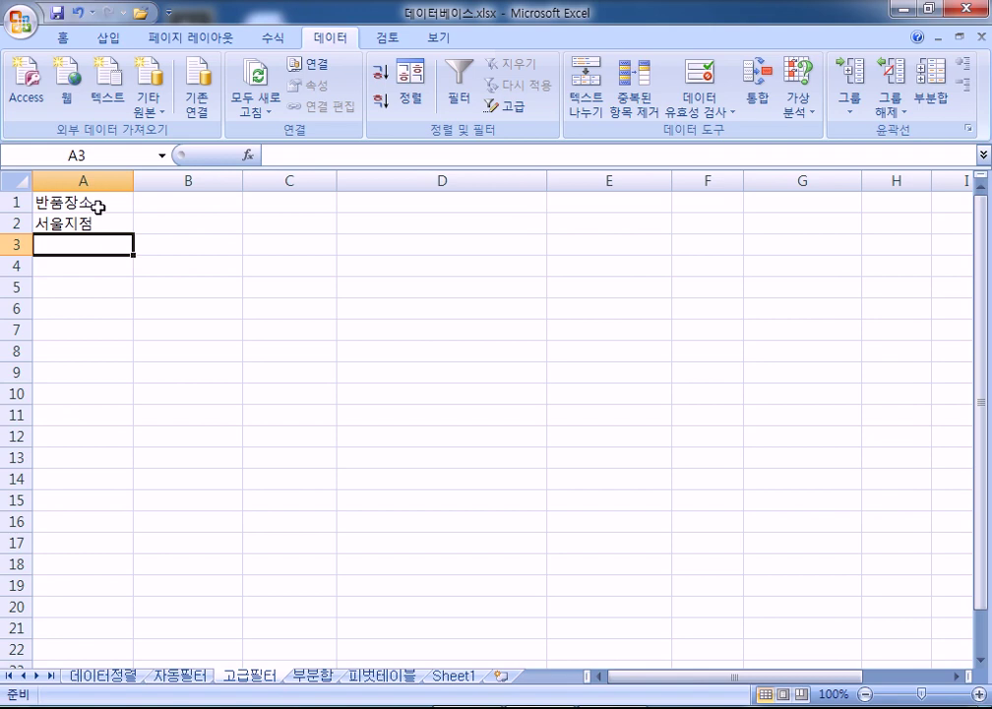
# Add a second criterion on the 고급필터 sheet with the heading 분류 in B1 and 향수 in B2.
pyautogui.click(189, 676)
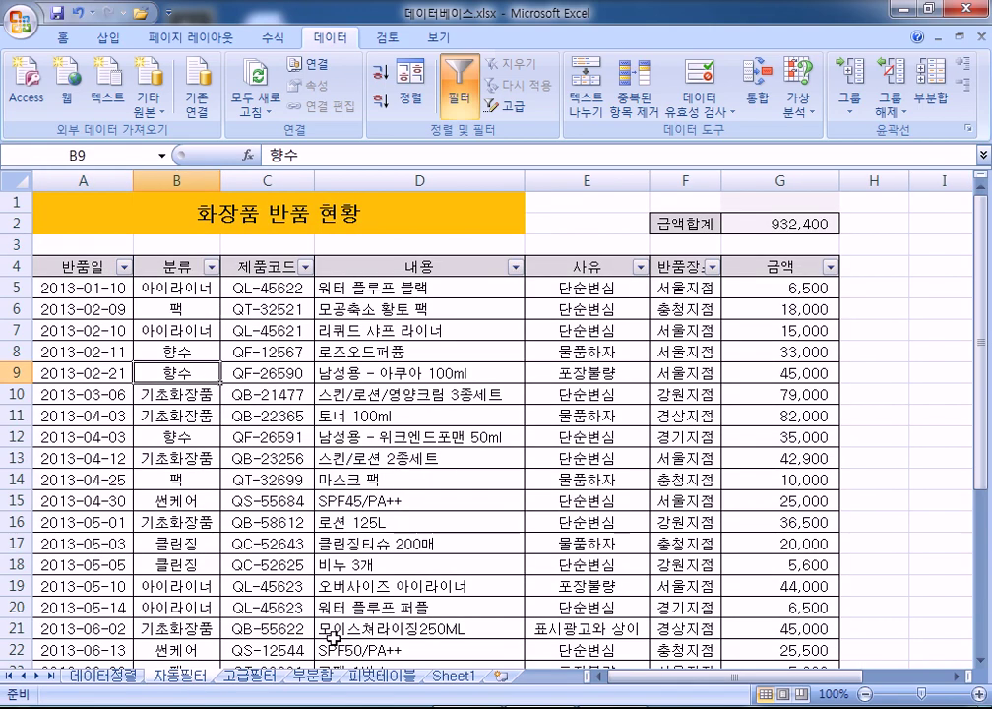
pyautogui.click(259, 677)
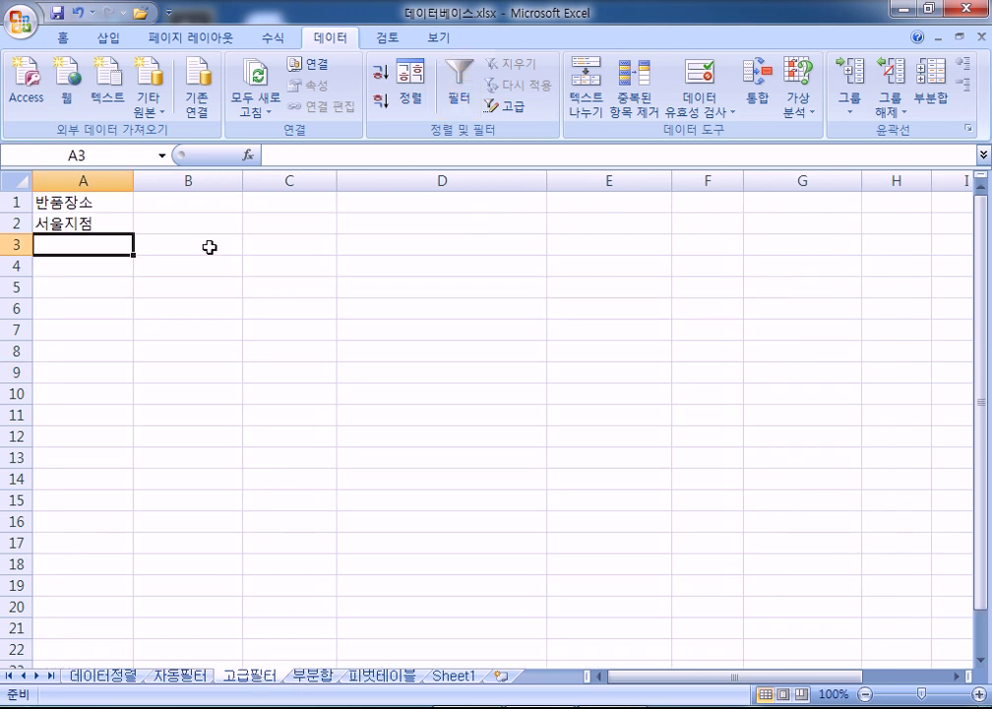
pyautogui.click(210, 207)
pyautogui.write('분류')
pyautogui.press('Return')
pyautogui.write('햐향수')
pyautogui.press('Return')
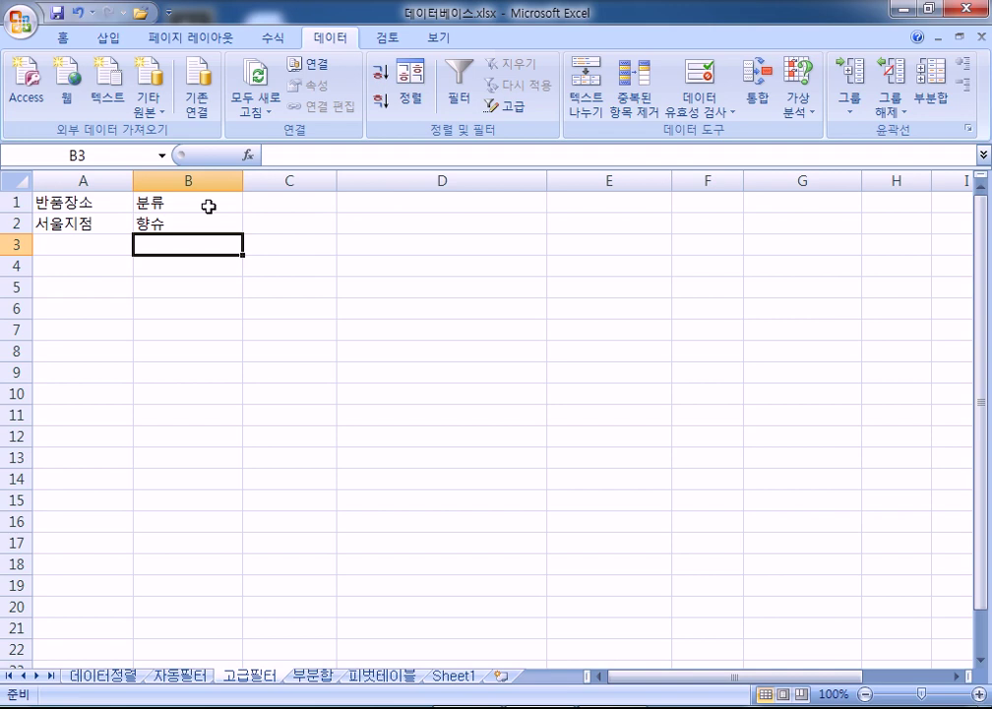
pyautogui.press('Up')
pyautogui.write('향수')
pyautogui.press('Return')
# Move the 반품장소 and 서울지점 criteria cells to C1:C2, placing them after the 분류 criteria.
pyautogui.click(109, 201)
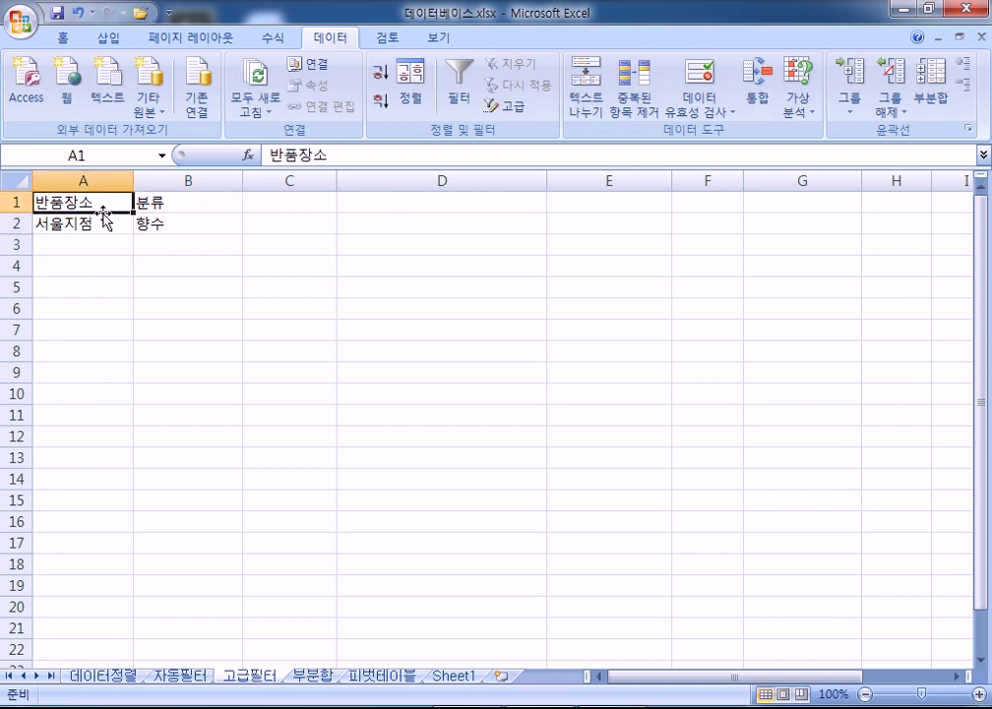
pyautogui.scroll(7, 99, 214)
pyautogui.moveTo(142, 254); pyautogui.dragTo(155, 302)
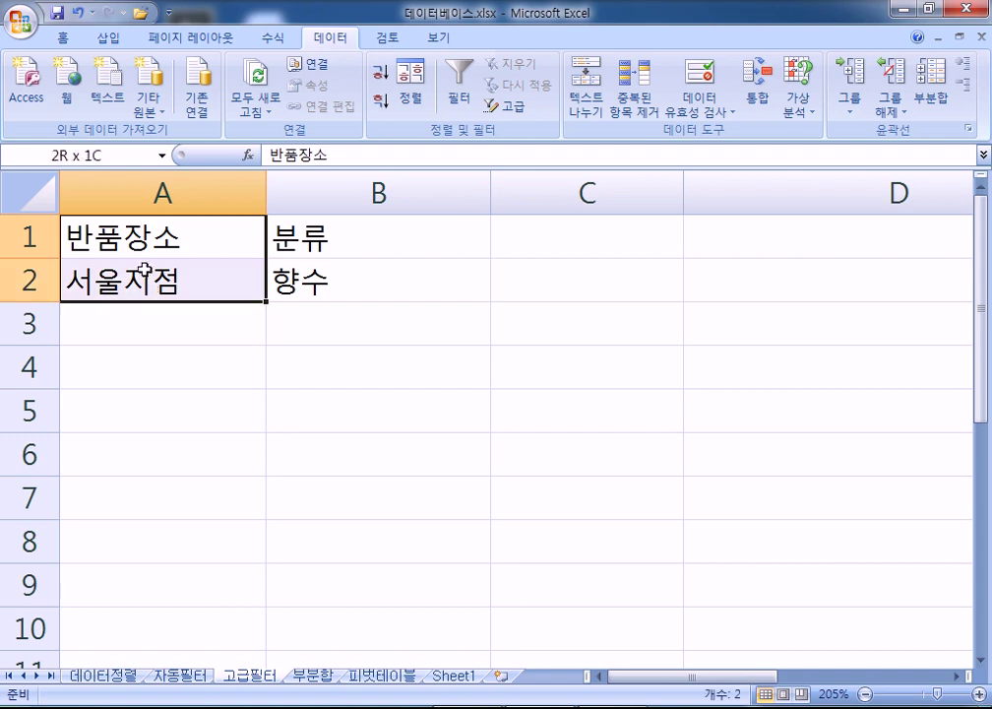
pyautogui.moveTo(249, 310); pyautogui.dragTo(505, 289)
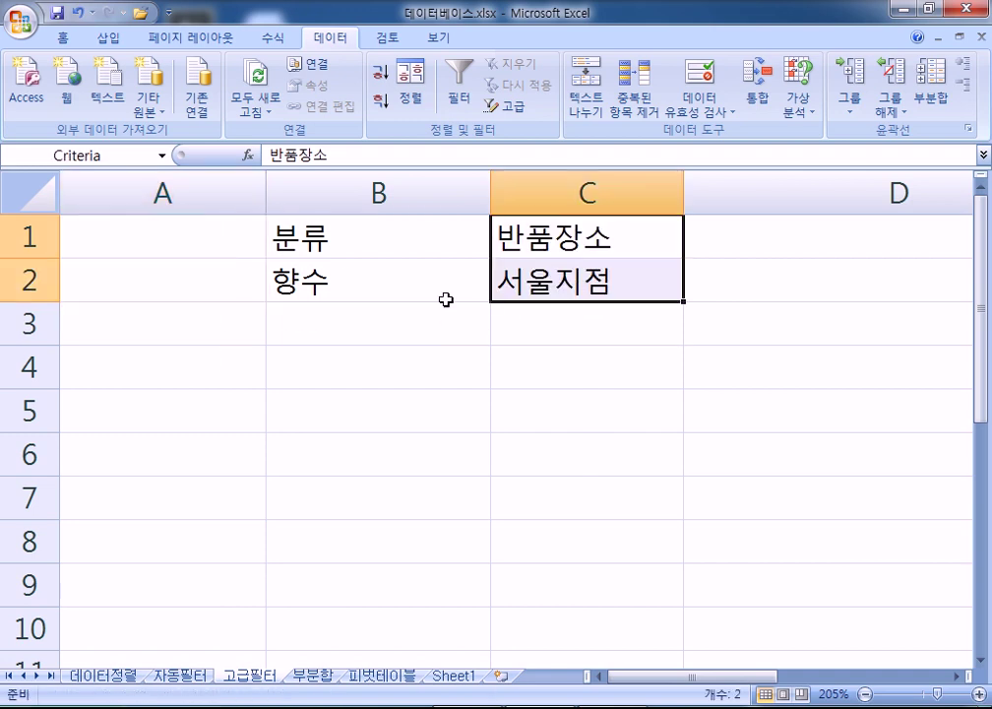
pyautogui.moveTo(334, 246); pyautogui.dragTo(329, 291)
# Compare the order of the 분류 and 반품장소 columns on the 자동필터 sheet, and move the 반품장소 criteria back to A1:A2.
pyautogui.click(180, 675)
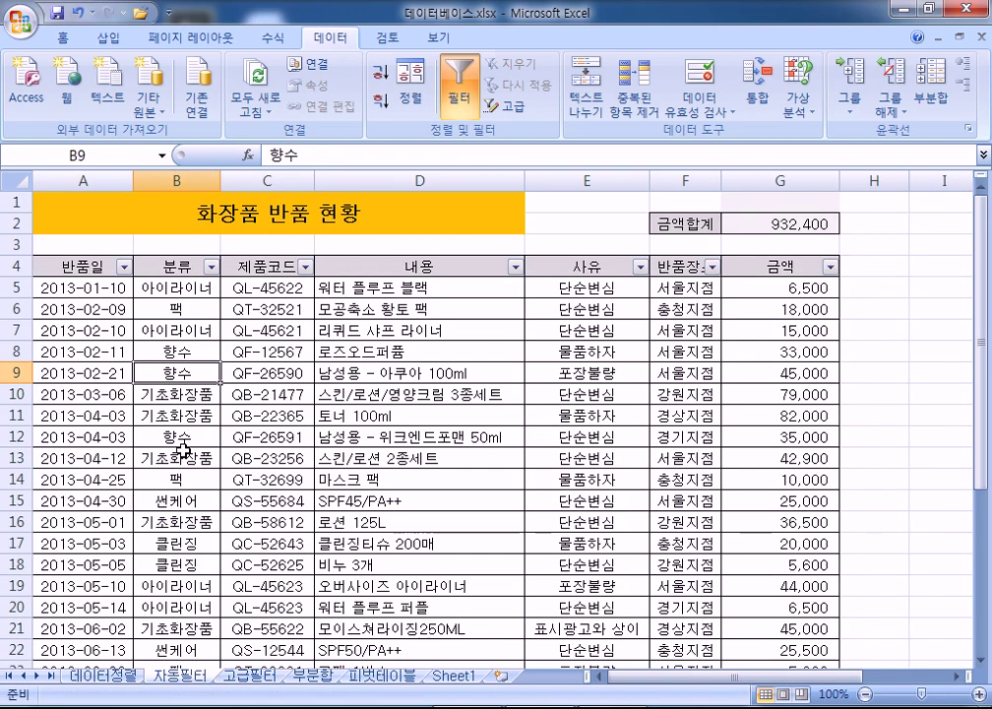
pyautogui.click(177, 181)
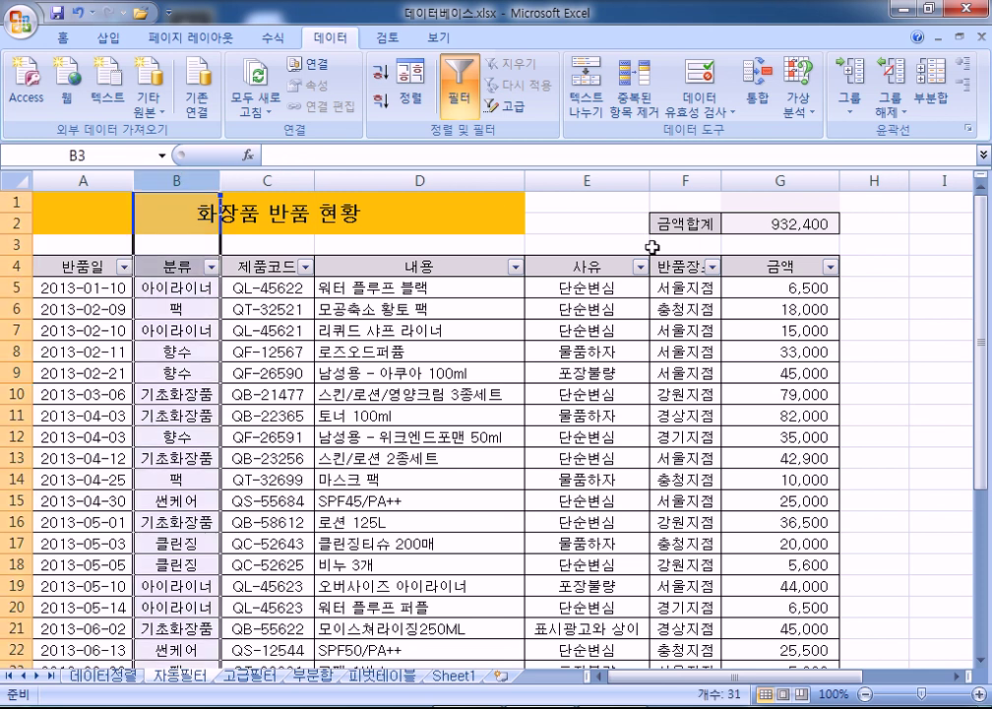
pyautogui.click(678, 180)
pyautogui.click(532, 329)
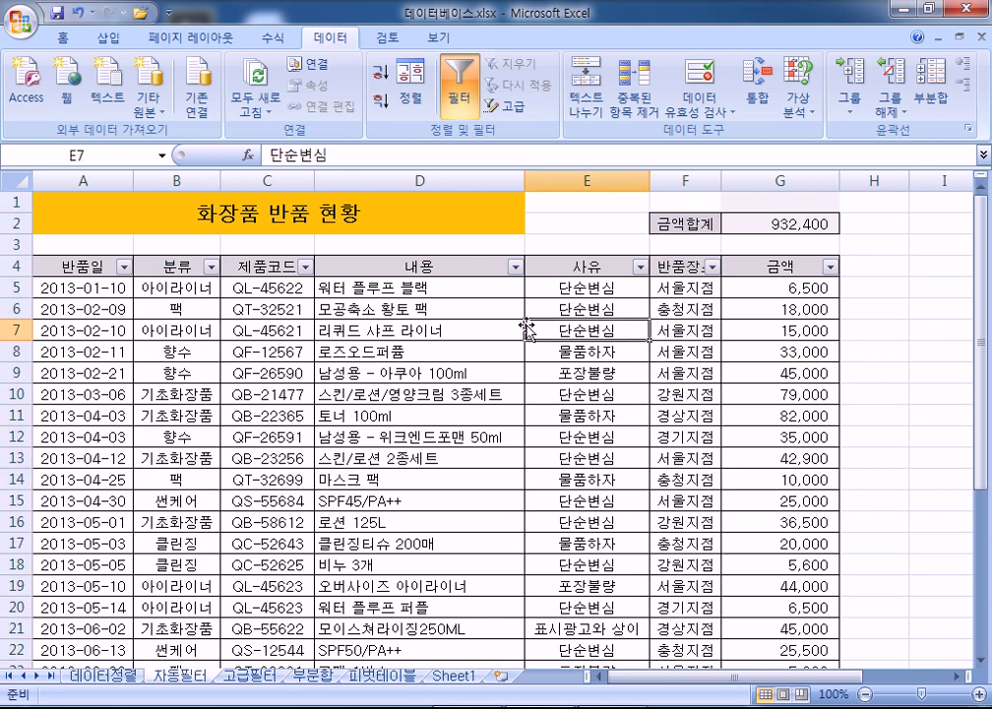
pyautogui.click(249, 675)
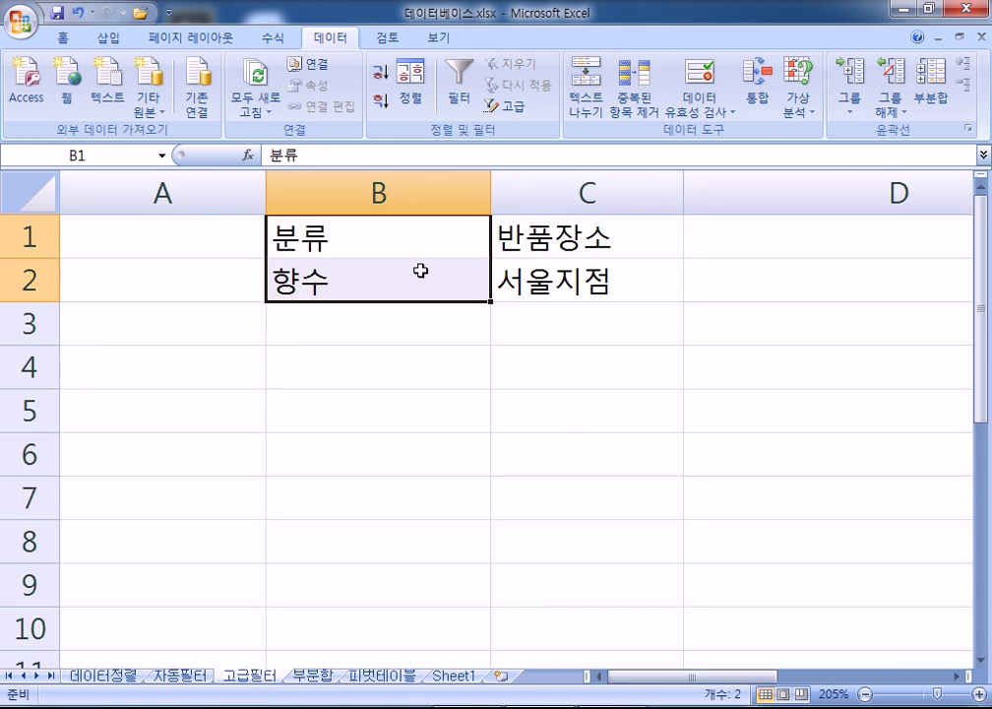
pyautogui.moveTo(542, 237); pyautogui.dragTo(263, 276)
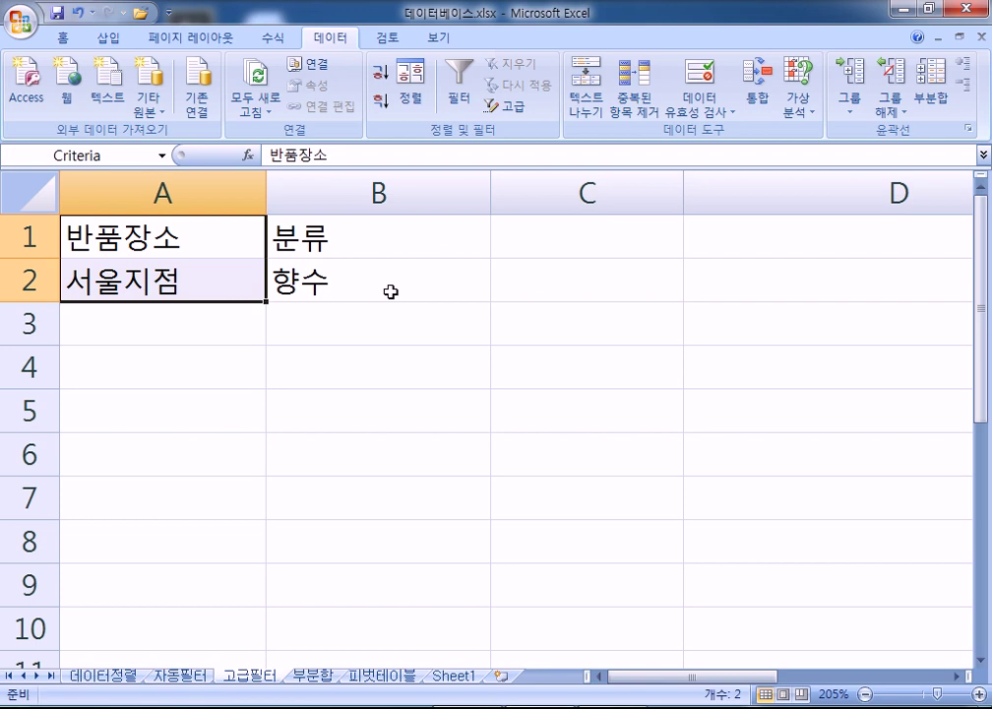
# Copy the A1:B2 criteria block to A5, and move the copied 향수 down to B7.
pyautogui.moveTo(204, 230); pyautogui.dragTo(356, 289)
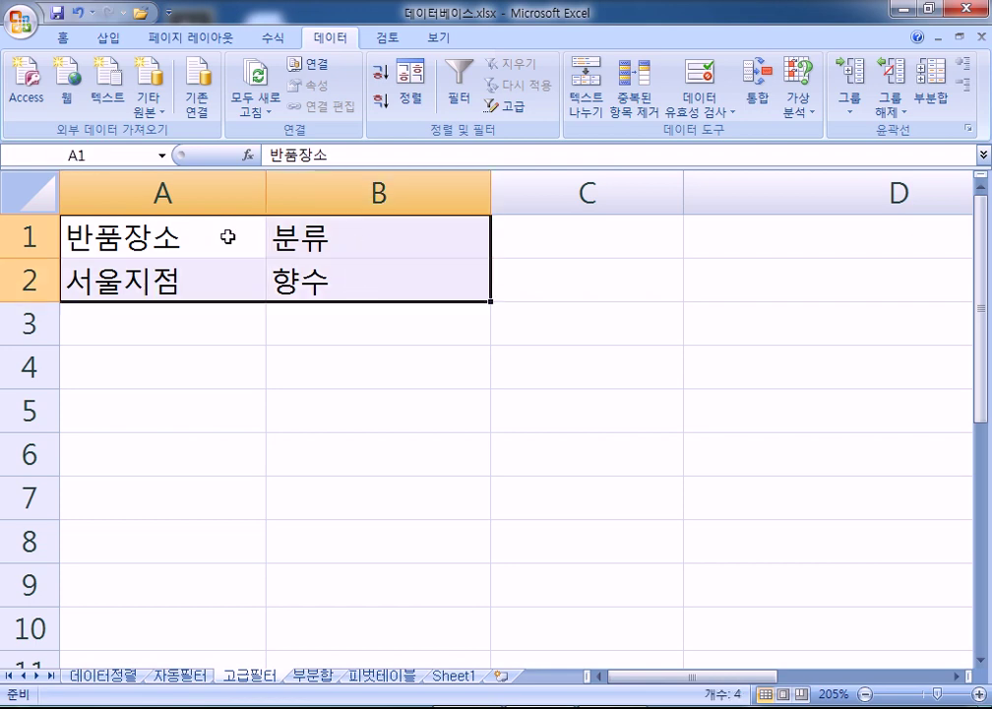
pyautogui.hotkey('ctrl', 'c')
pyautogui.click(177, 401)
pyautogui.hotkey('ctrl', 'v')
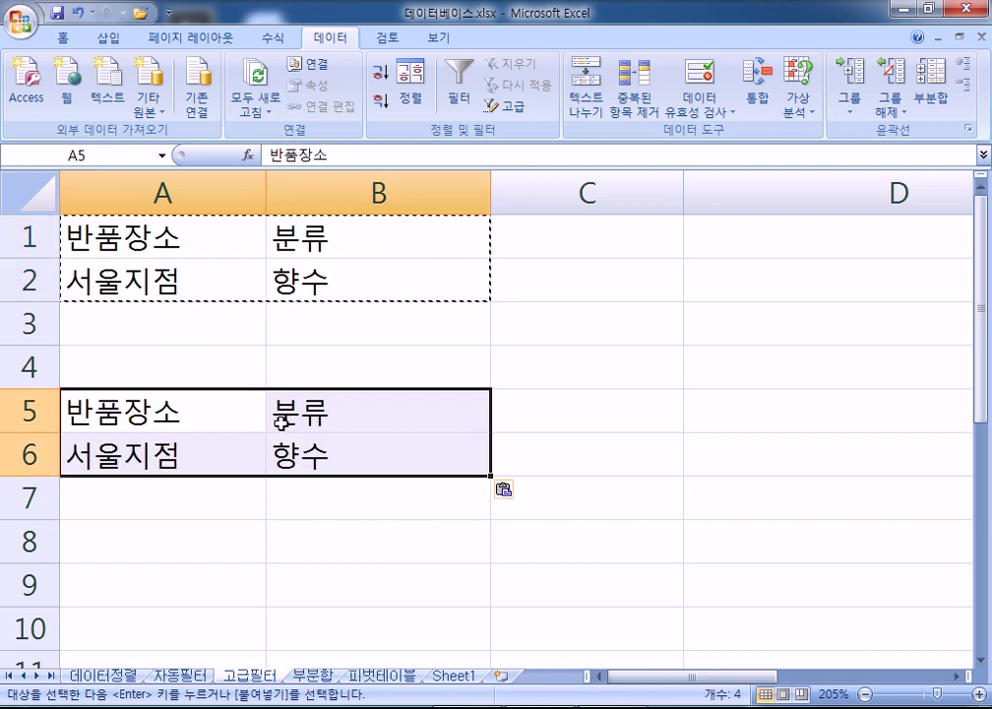
pyautogui.press('Escape')
pyautogui.click(300, 463)
pyautogui.moveTo(301, 476); pyautogui.dragTo(303, 505)
pyautogui.moveTo(195, 417); pyautogui.dragTo(330, 497)
pyautogui.hotkey('ctrl', 'c')
pyautogui.scroll(-3, 362, 485)
pyautogui.scroll(3, 204, 368)
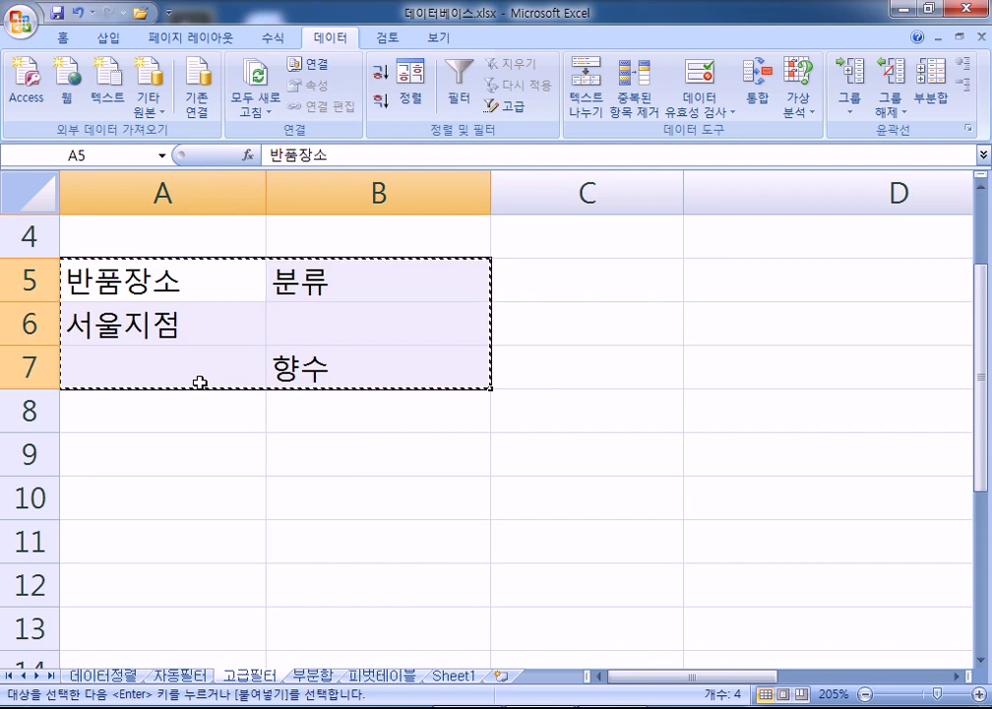
# Copy the A1:B2 criteria block to A10, and move the copied 서울지점 down to A12.
pyautogui.moveTo(146, 233); pyautogui.dragTo(297, 275)
pyautogui.hotkey('ctrl', 'c')
pyautogui.scroll(-2, 284, 365)
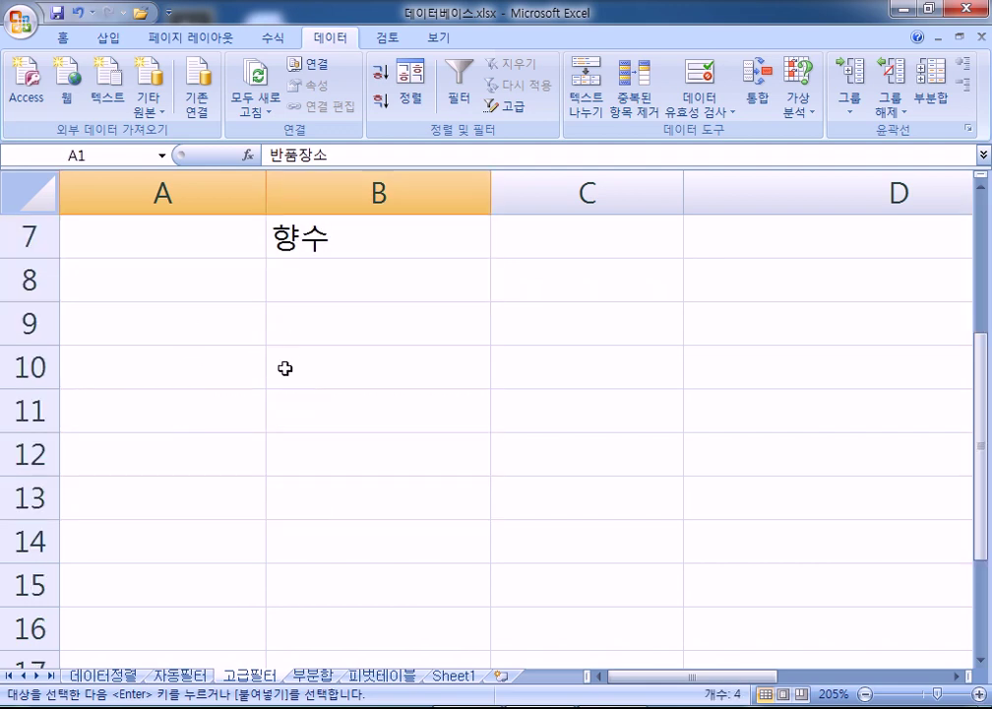
pyautogui.click(170, 349)
pyautogui.hotkey('ctrl', 'v')
pyautogui.click(193, 418)
pyautogui.click(196, 436)
pyautogui.click(198, 418)
pyautogui.moveTo(200, 436); pyautogui.dragTo(206, 444)
pyautogui.click(210, 376)
# Enter the explanatory note 서울지점이면서 향수 in C2 beside the first criteria block.
pyautogui.scroll(-2, 221, 370)
pyautogui.moveTo(85, 222); pyautogui.dragTo(313, 258)
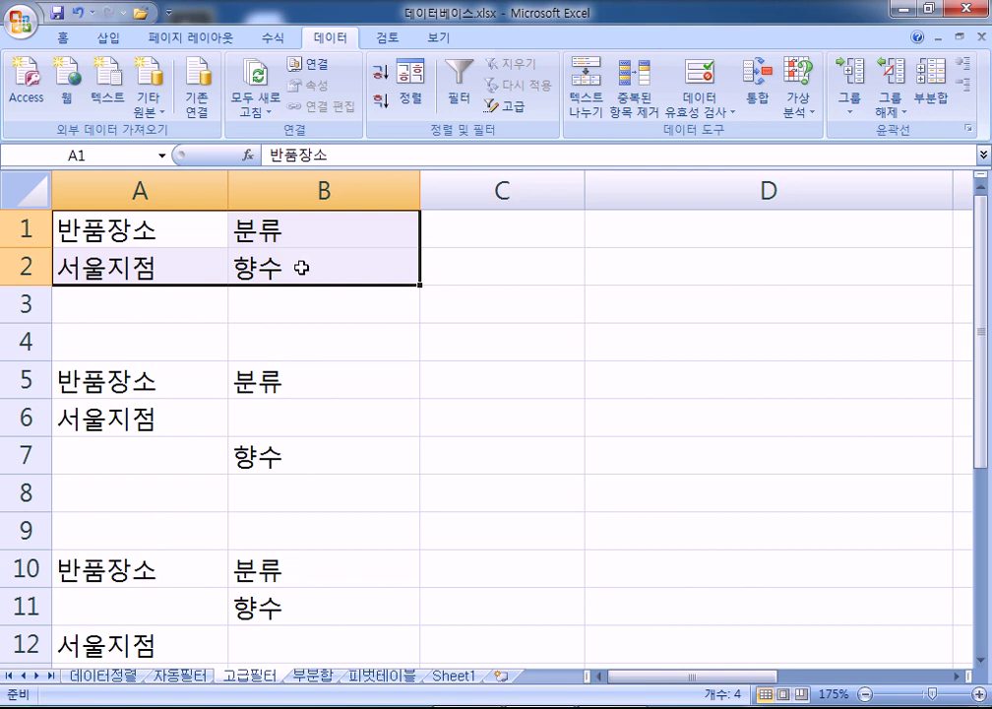
pyautogui.click(532, 266)
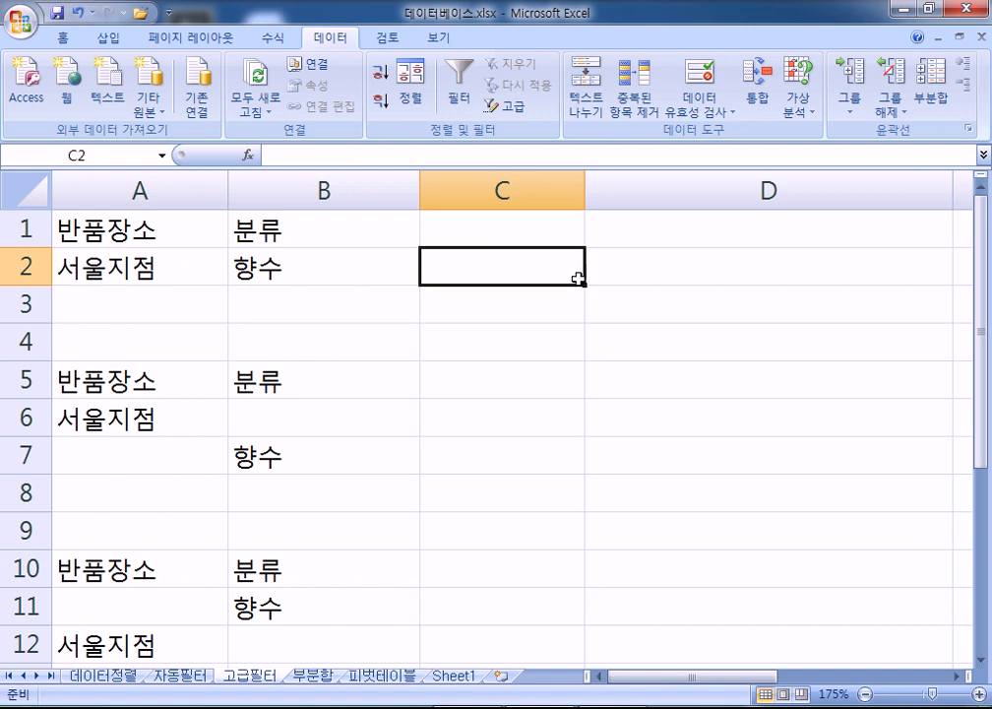
pyautogui.write('ㅅ서울지점이면')
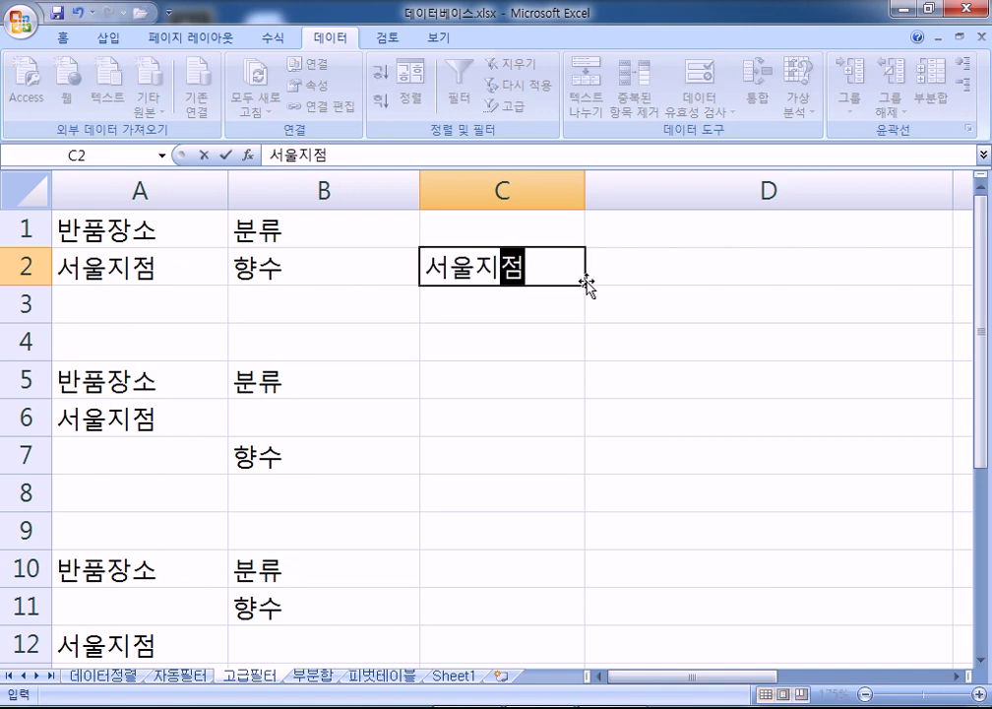
pyautogui.write('서 행수')
pyautogui.press('BackSpace')
pyautogui.press('BackSpace')
pyautogui.press('BackSpace')
pyautogui.write('하웃')
pyautogui.press('BackSpace')
pyautogui.press('BackSpace')
pyautogui.press('BackSpace')
pyautogui.write('향수')
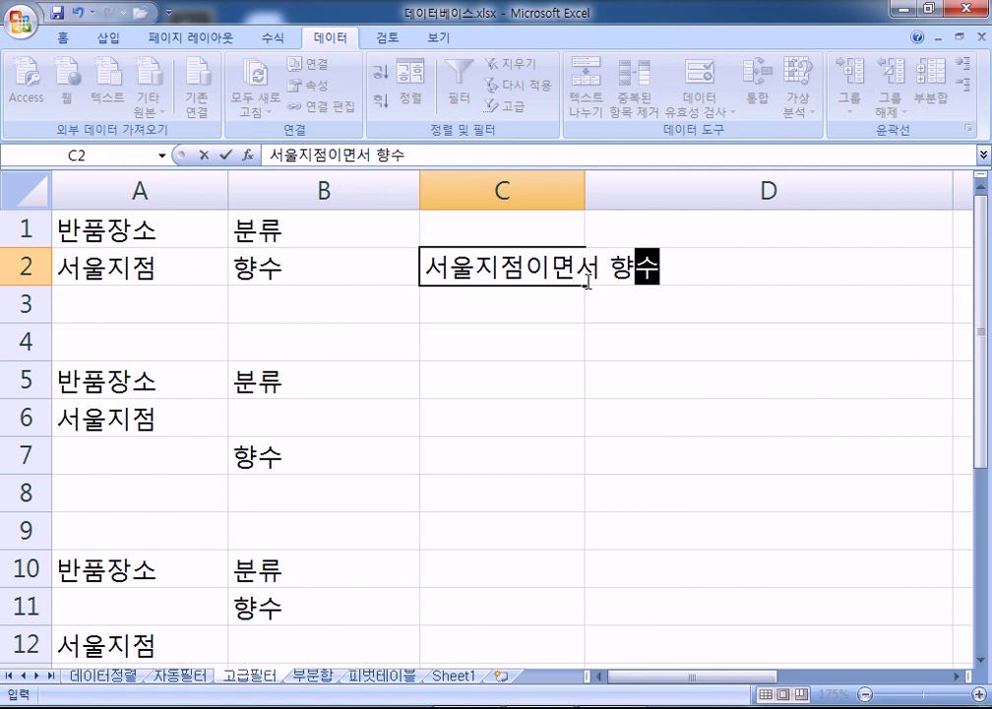
pyautogui.press('Return')
pyautogui.press('Down')
pyautogui.press('Down')
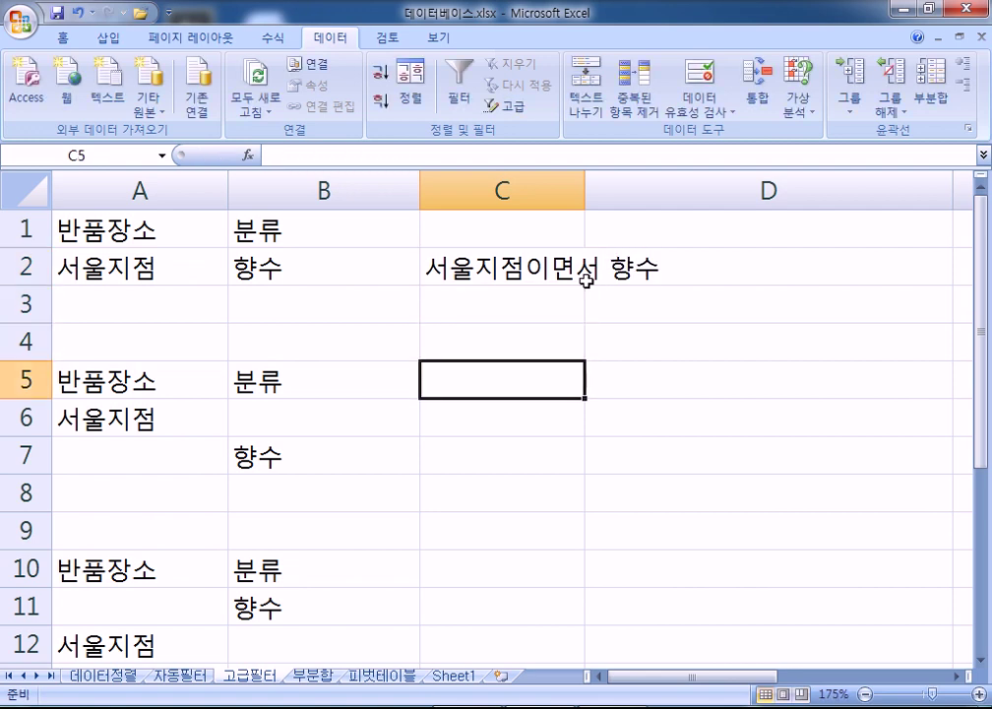
# Compare the criteria blocks in A5:B7 and A10:B12, whose conditions are placed on separate rows.
pyautogui.scroll(-2, 574, 239)
pyautogui.scroll(1, 468, 308)
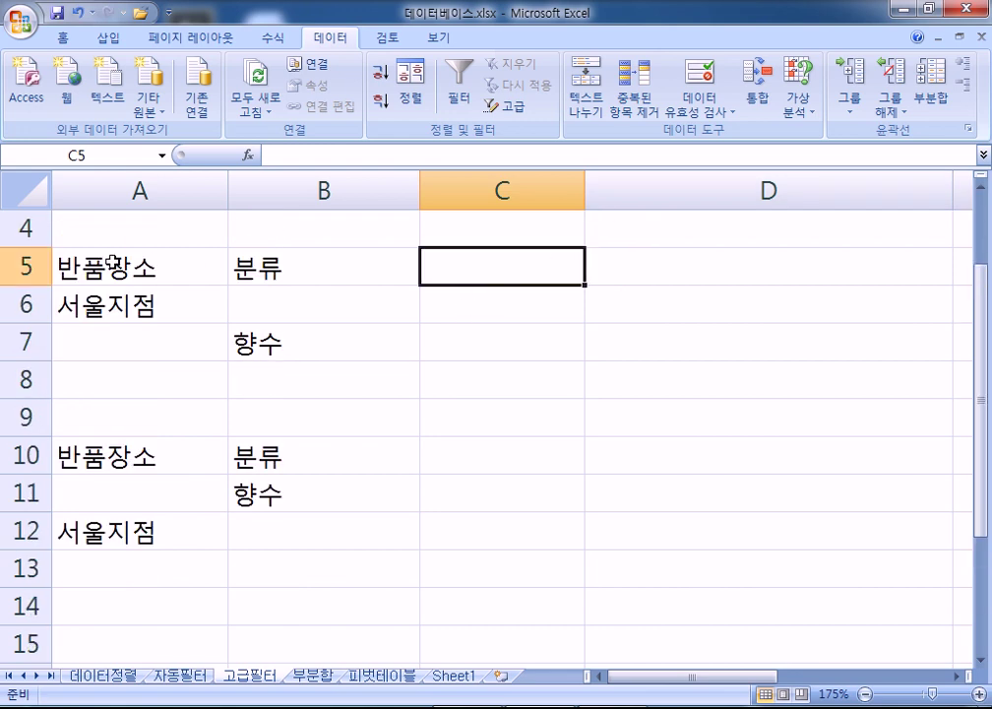
pyautogui.moveTo(138, 268); pyautogui.dragTo(253, 339)
pyautogui.moveTo(172, 457); pyautogui.dragTo(253, 523)
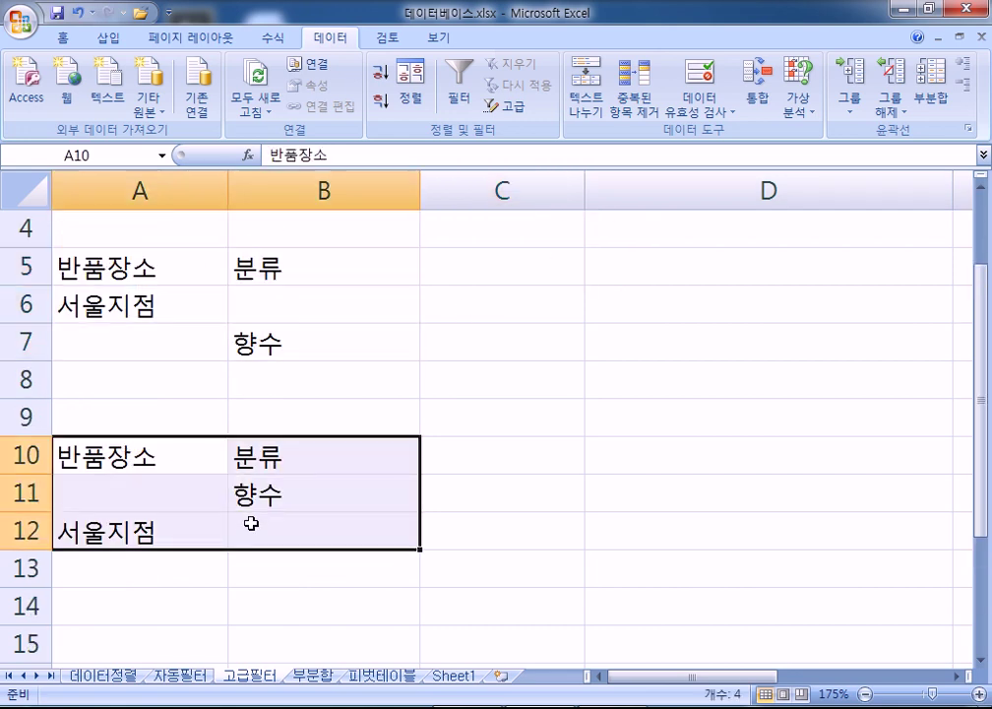
pyautogui.moveTo(95, 267); pyautogui.dragTo(260, 347)
pyautogui.click(255, 338)
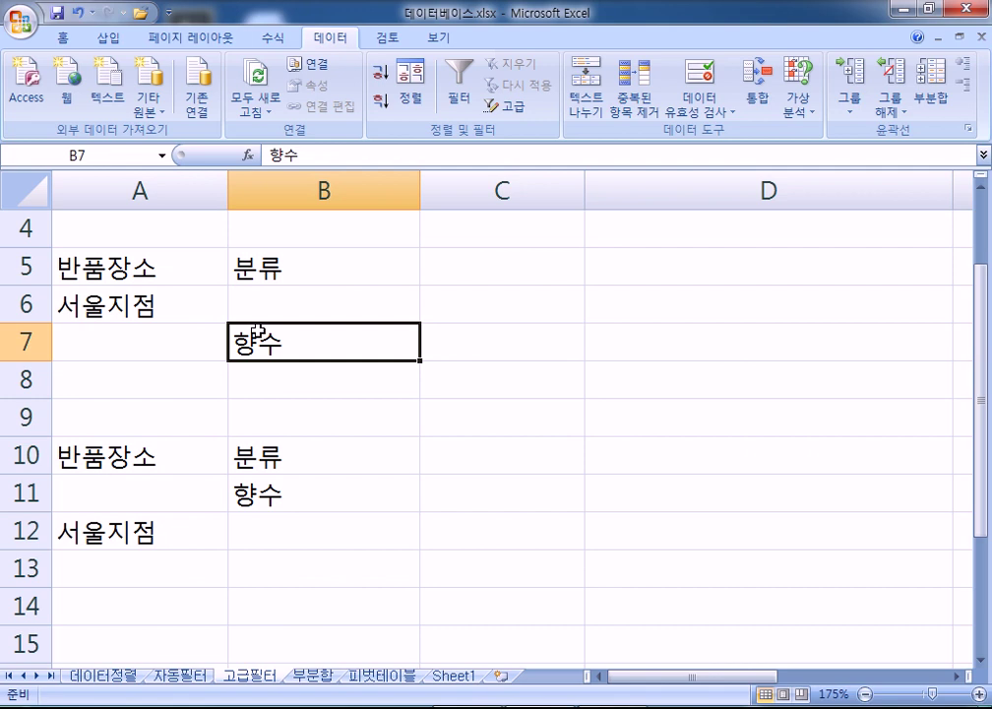
pyautogui.moveTo(219, 459); pyautogui.dragTo(254, 529)
pyautogui.moveTo(137, 296); pyautogui.dragTo(297, 348)
pyautogui.moveTo(222, 267); pyautogui.dragTo(288, 340)
pyautogui.moveTo(225, 455); pyautogui.dragTo(286, 532)
# Enter the explanatory note 서울지점이거나 향수인 것 in C5 beside the second criteria block.
pyautogui.click(551, 275)
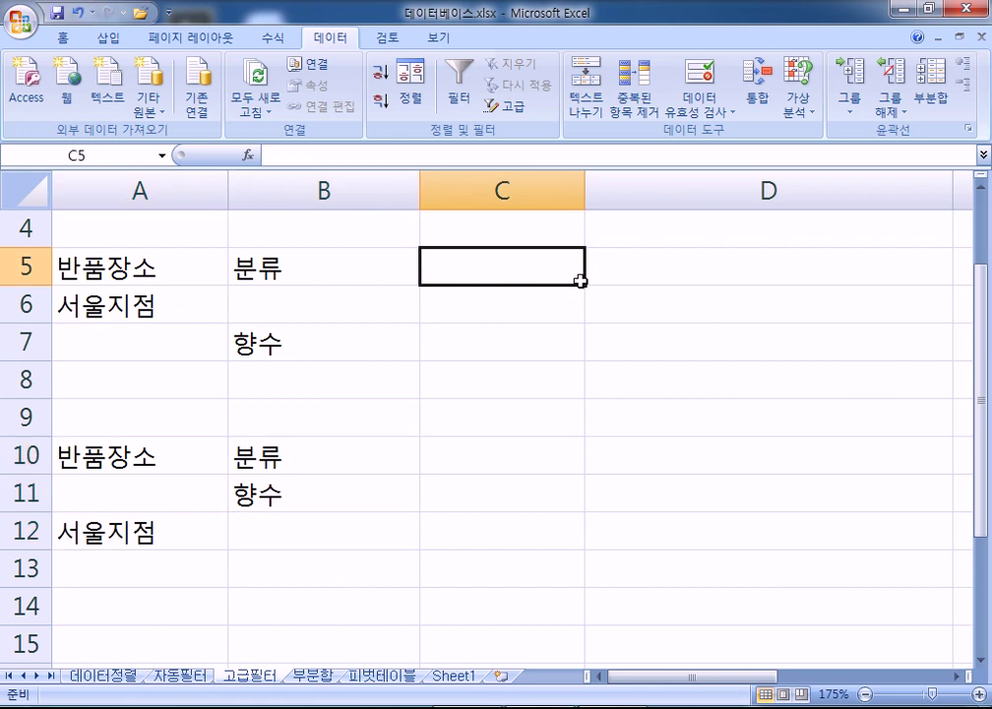
pyautogui.write('서울지점이건')
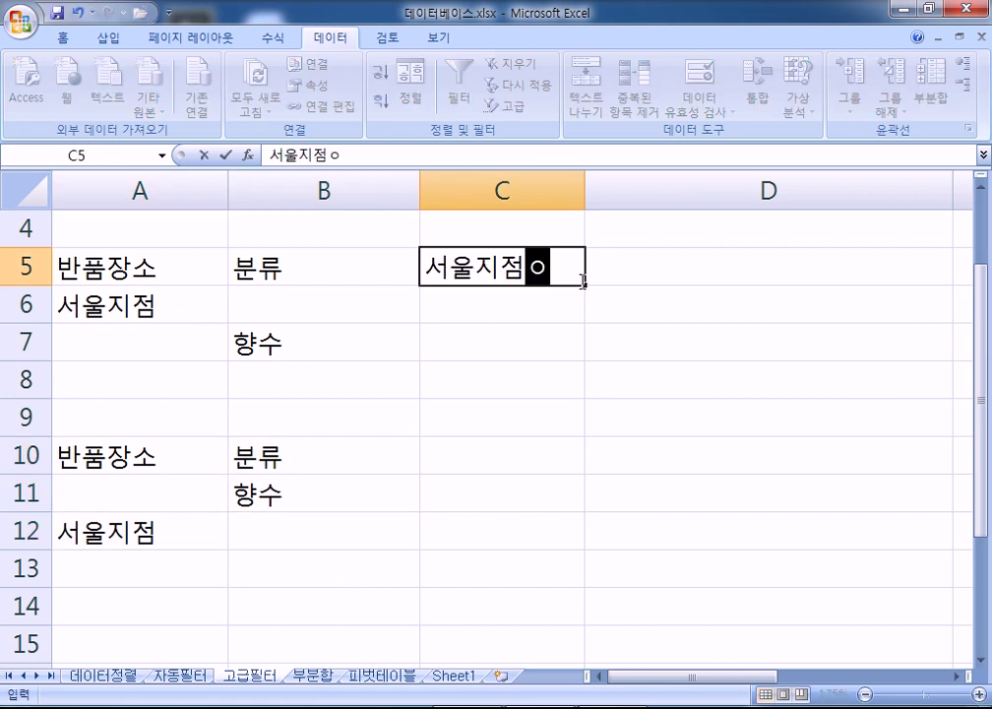
pyautogui.write('나 향수이')
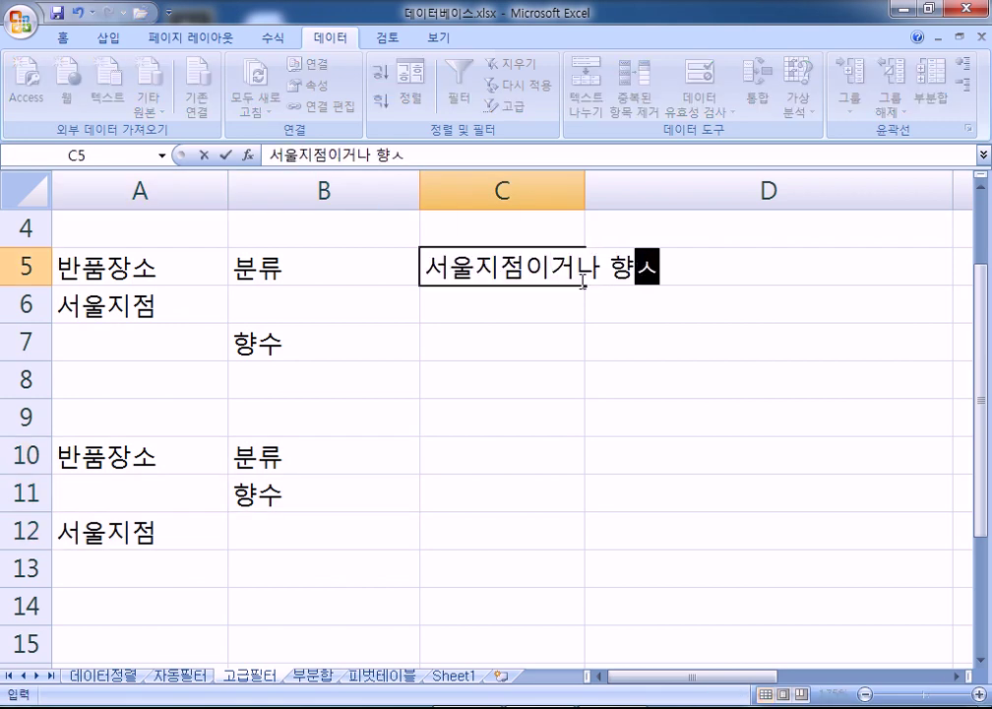
pyautogui.write('ㄴ 것')
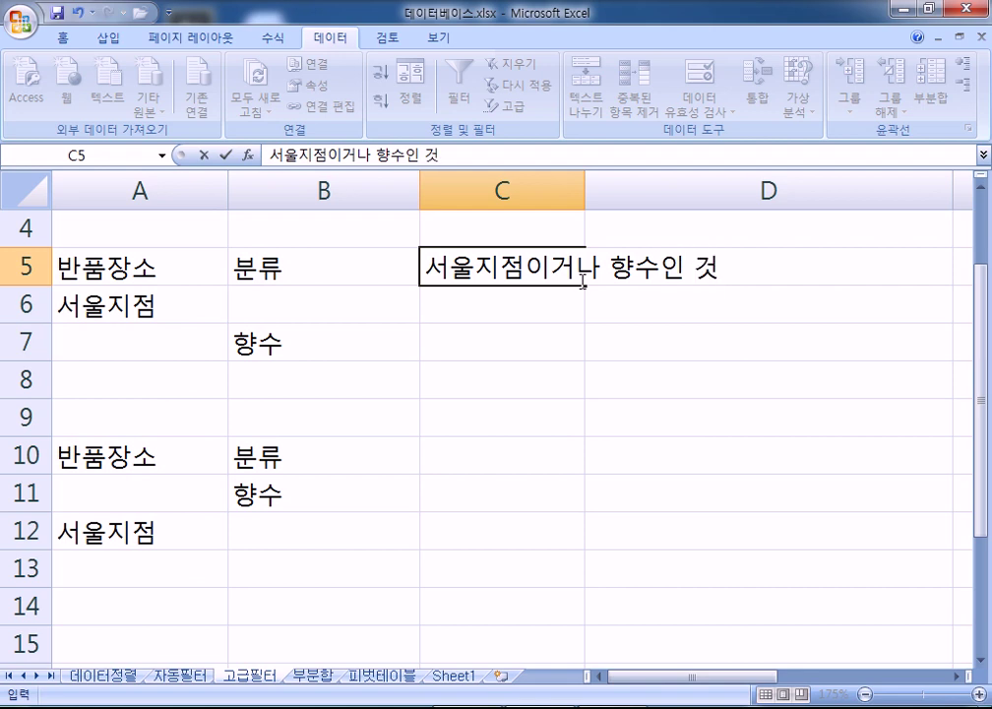
pyautogui.scroll(1, 589, 299)
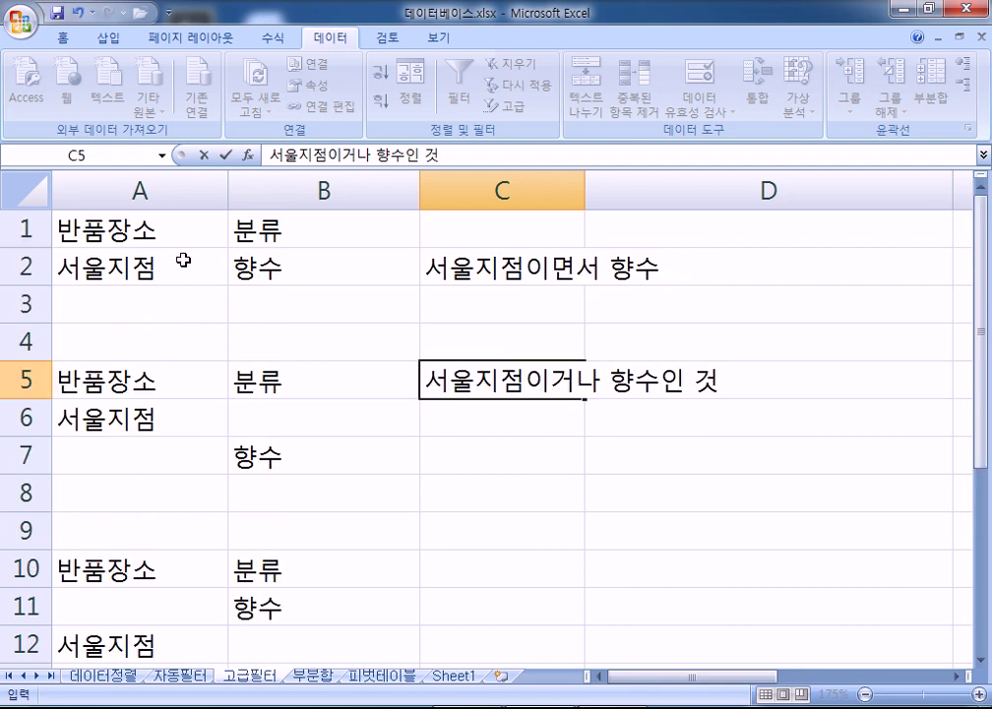
# Shorten the note in C5 to 서울지점이거나 향수.
pyautogui.click(91, 267)
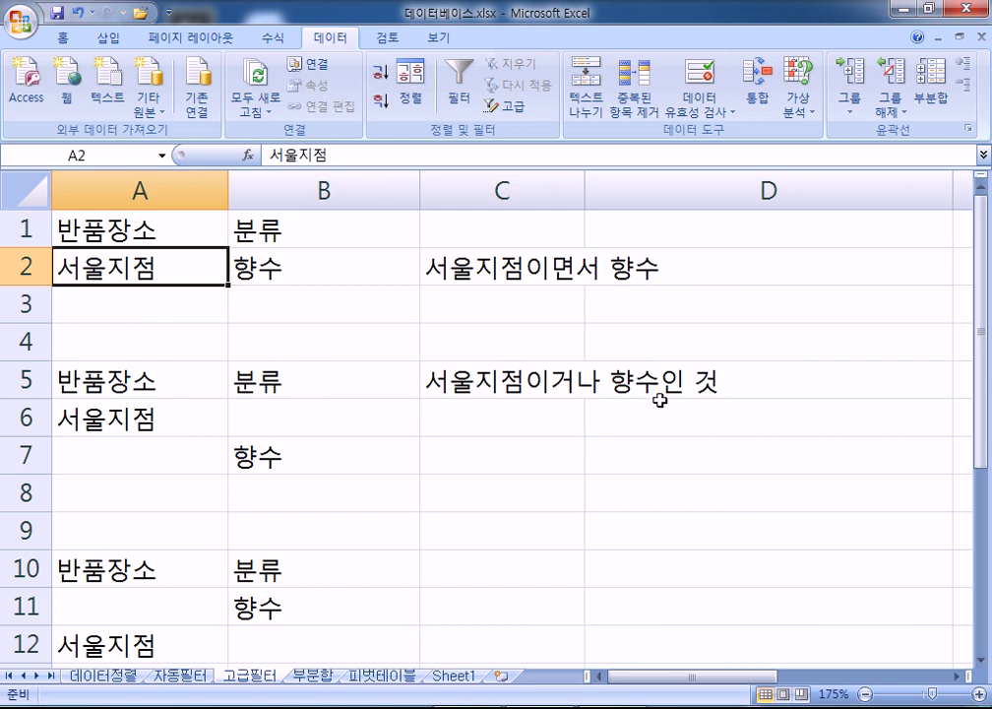
pyautogui.doubleClick(630, 382)
pyautogui.doubleClick(527, 377)
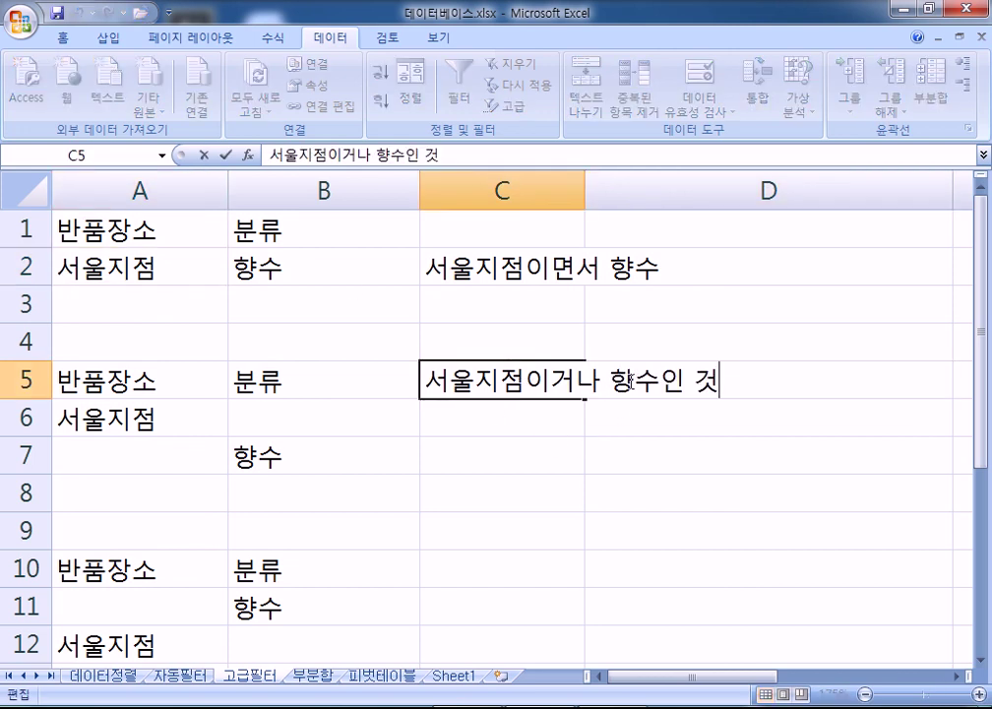
pyautogui.moveTo(661, 382); pyautogui.dragTo(748, 386)
pyautogui.press('BackSpace')
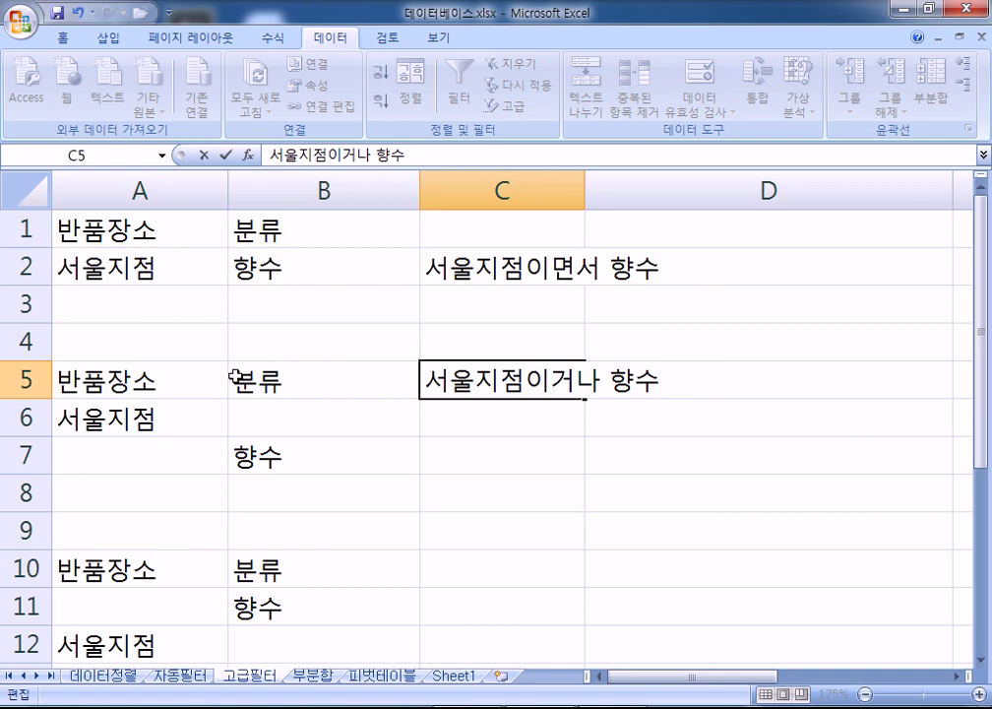
pyautogui.click(433, 455)
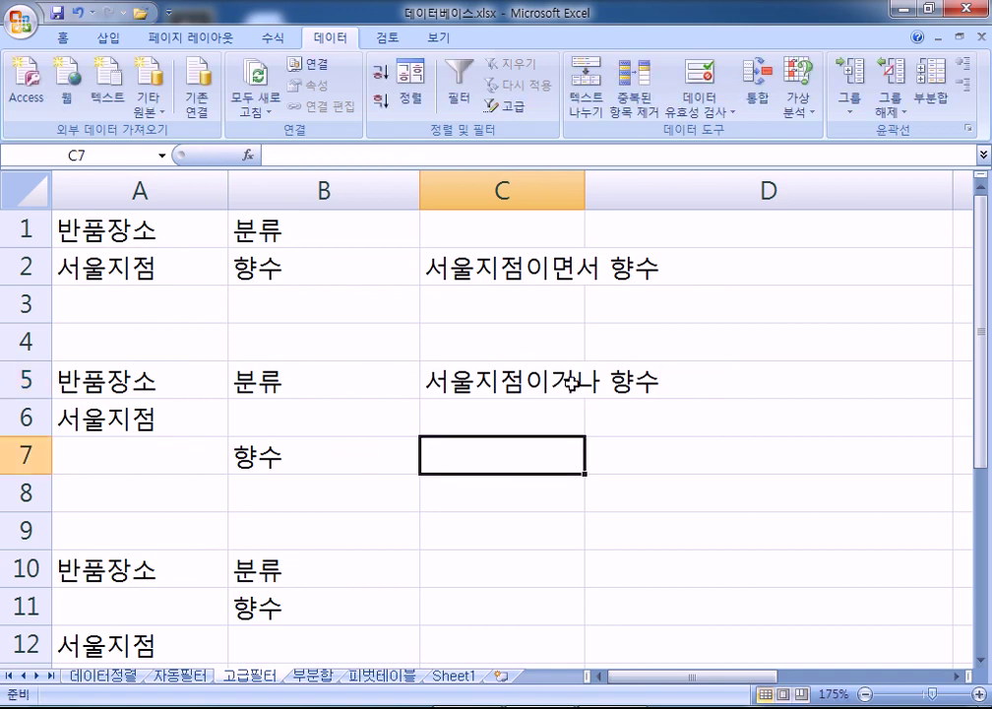
# Compare the row layout of the two OR criteria blocks in A5:B7 and A10:B12.
pyautogui.moveTo(95, 387); pyautogui.dragTo(275, 452)
pyautogui.moveTo(151, 428); pyautogui.dragTo(317, 417)
pyautogui.moveTo(131, 459); pyautogui.dragTo(278, 455)
pyautogui.scroll(-1, 197, 468)
pyautogui.moveTo(144, 485); pyautogui.dragTo(267, 494)
pyautogui.moveTo(125, 535); pyautogui.dragTo(354, 533)
pyautogui.scroll(1, 393, 492)
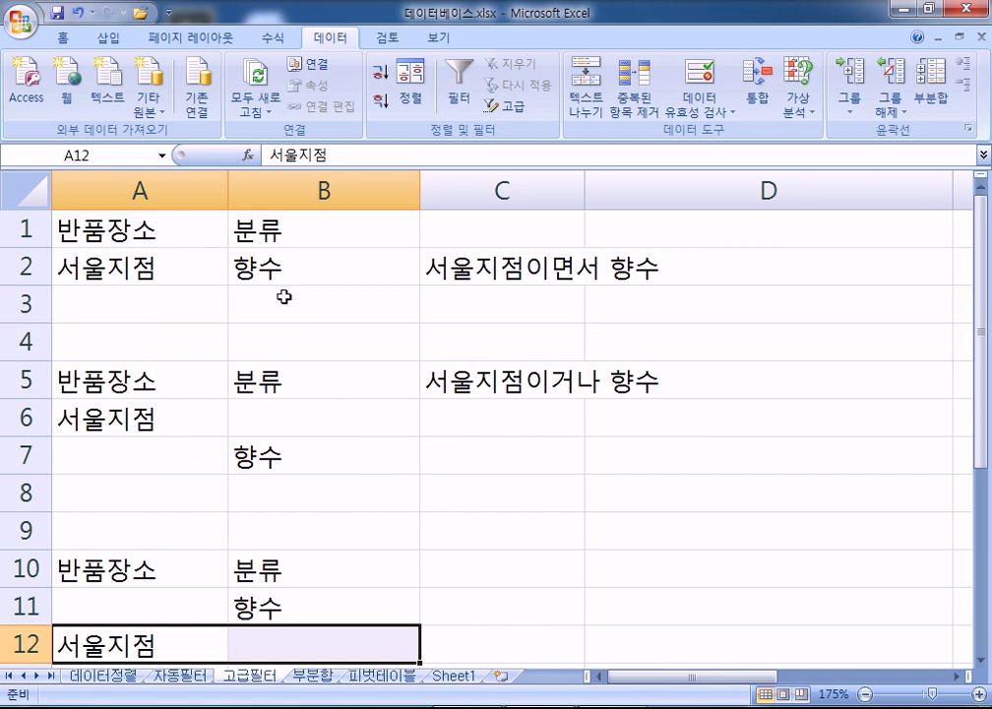
# Build a single-column criteria list in B14:B16 with the header 분류 and the conditions 향수 and 팩.
pyautogui.scroll(-3, 492, 433)
pyautogui.click(244, 372)
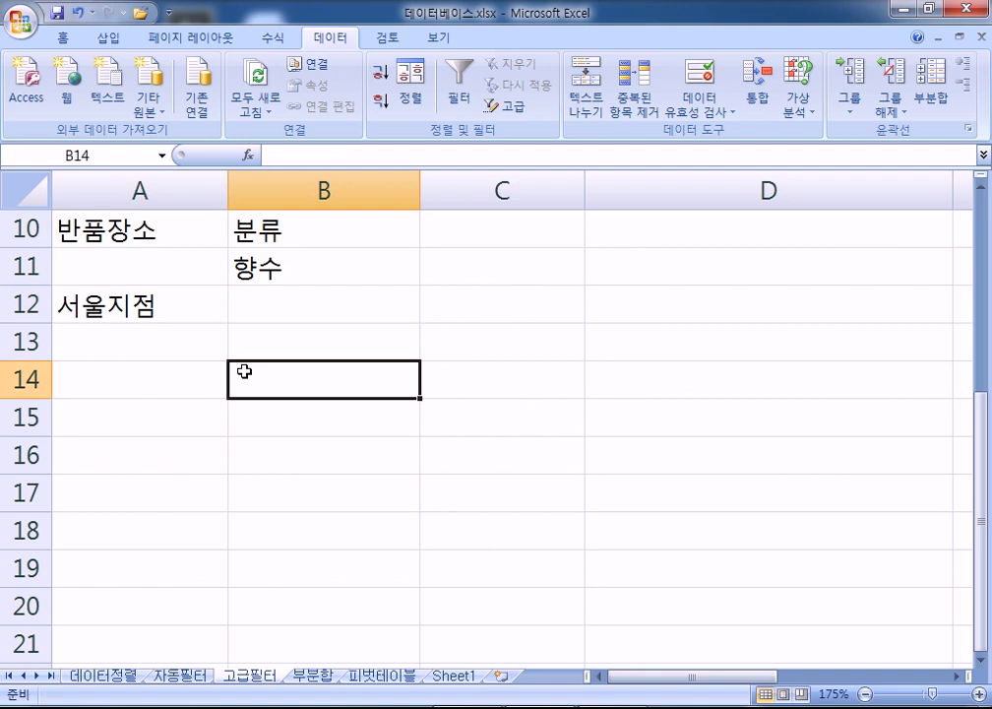
pyautogui.write('분류')
pyautogui.press('Return')
pyautogui.write('ㅎ향ㅅ')
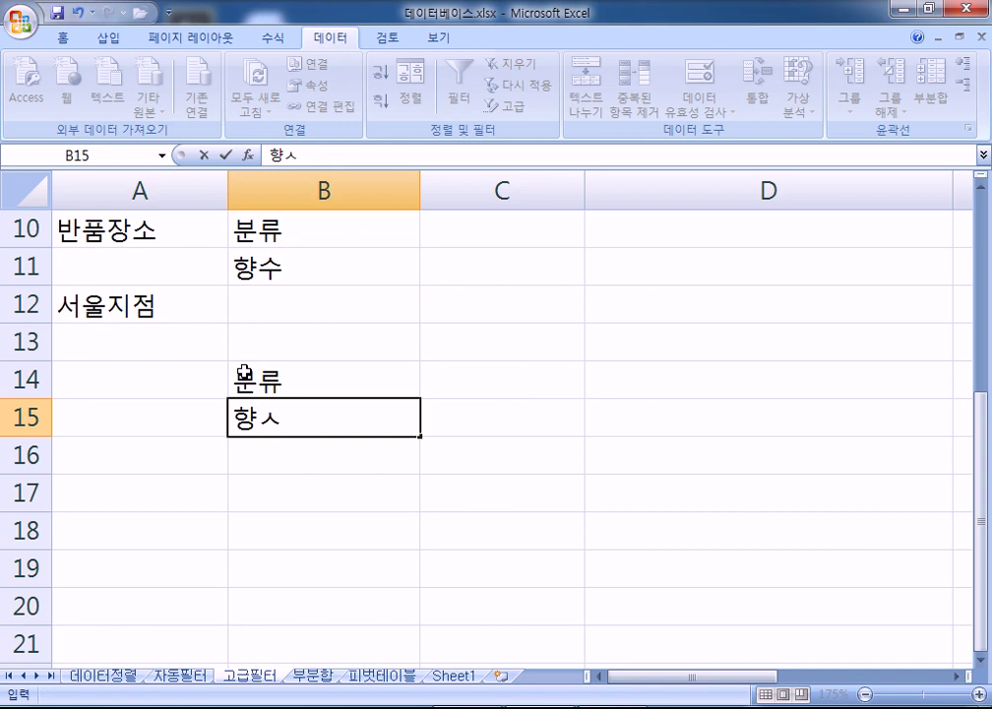
pyautogui.write('ㅠㅜ')
pyautogui.press('BackSpace')
pyautogui.press('BackSpace')
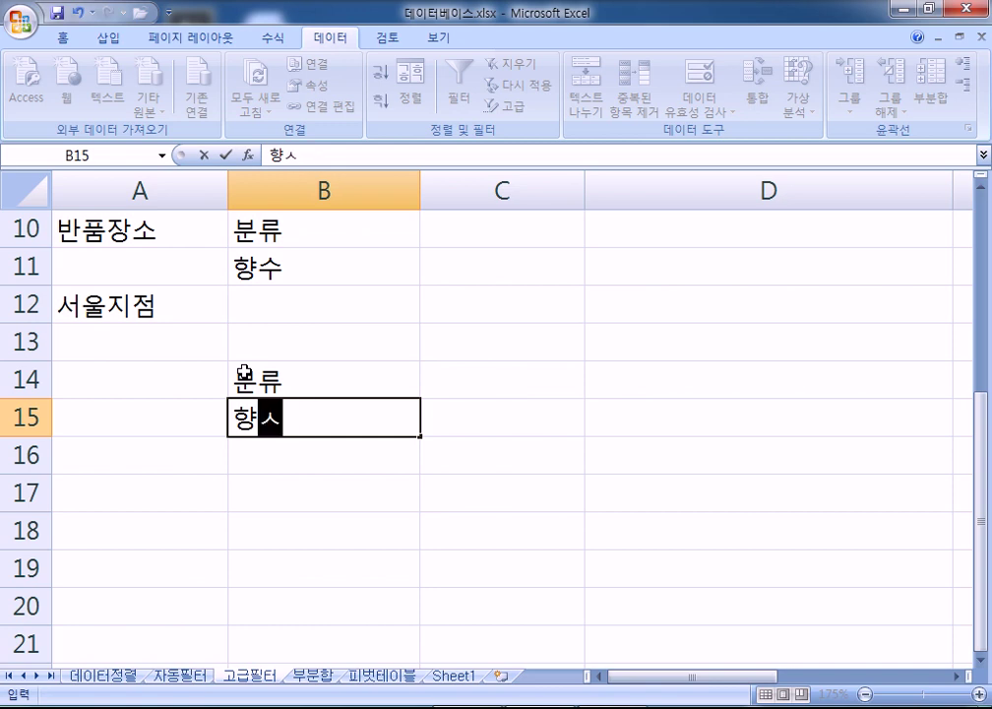
pyautogui.write('ㅜ')
pyautogui.press('Return')
pyautogui.write('팩')
pyautogui.press('Return')
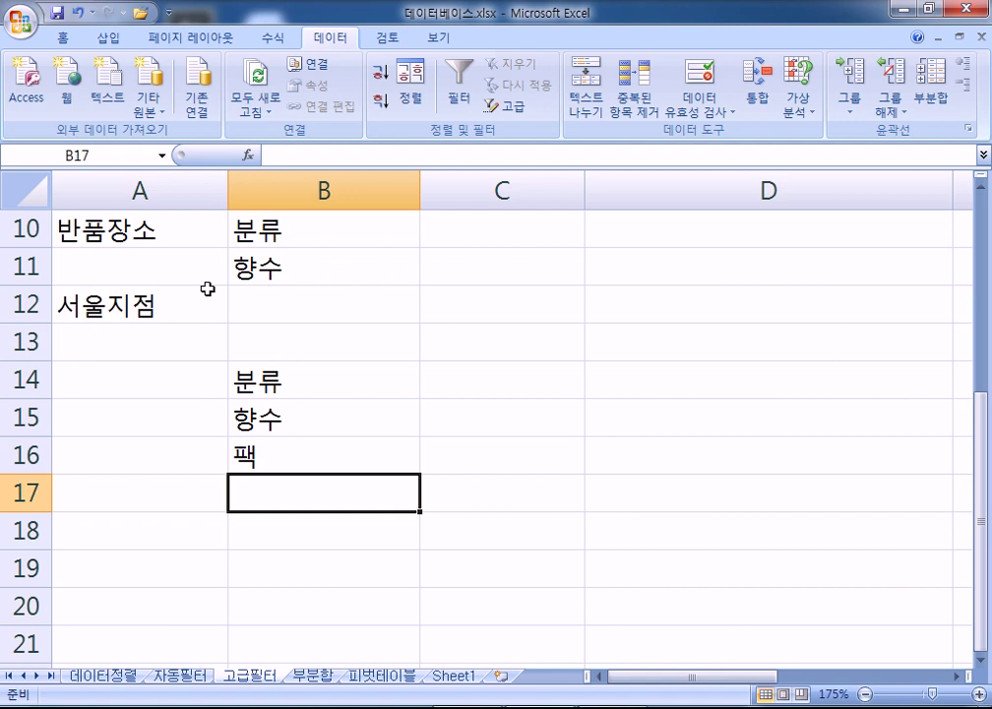
# Copy the B14:B16 criteria list to A14.
pyautogui.moveTo(303, 367); pyautogui.dragTo(332, 447)
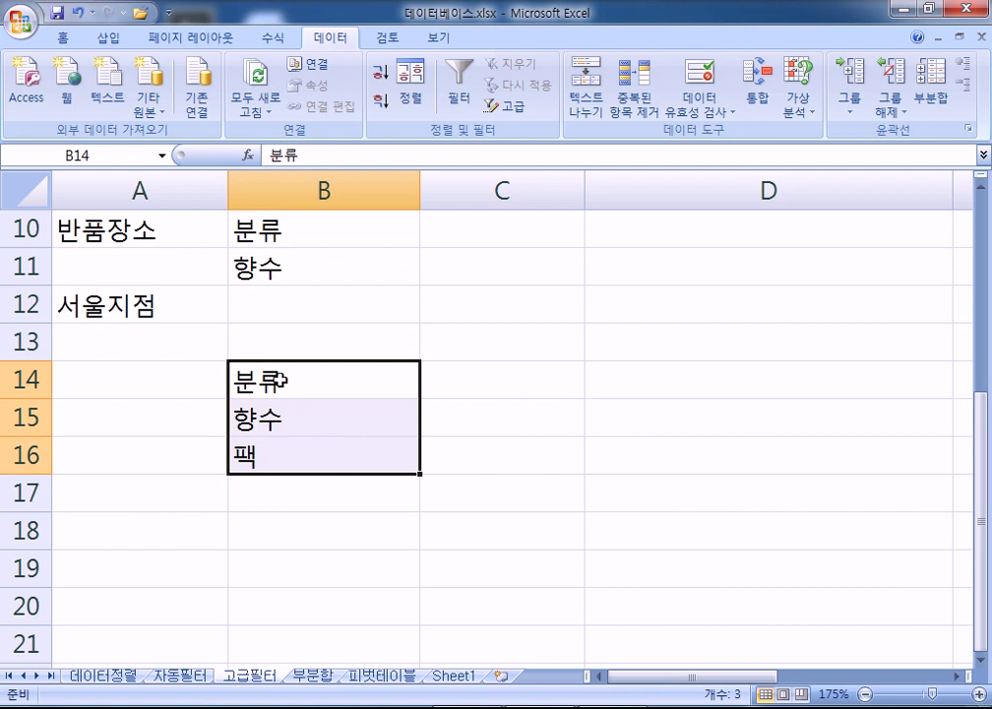
pyautogui.hotkey('ctrl', 'c')
pyautogui.click(168, 373)
pyautogui.hotkey('ctrl', 'v')
pyautogui.press('Escape')
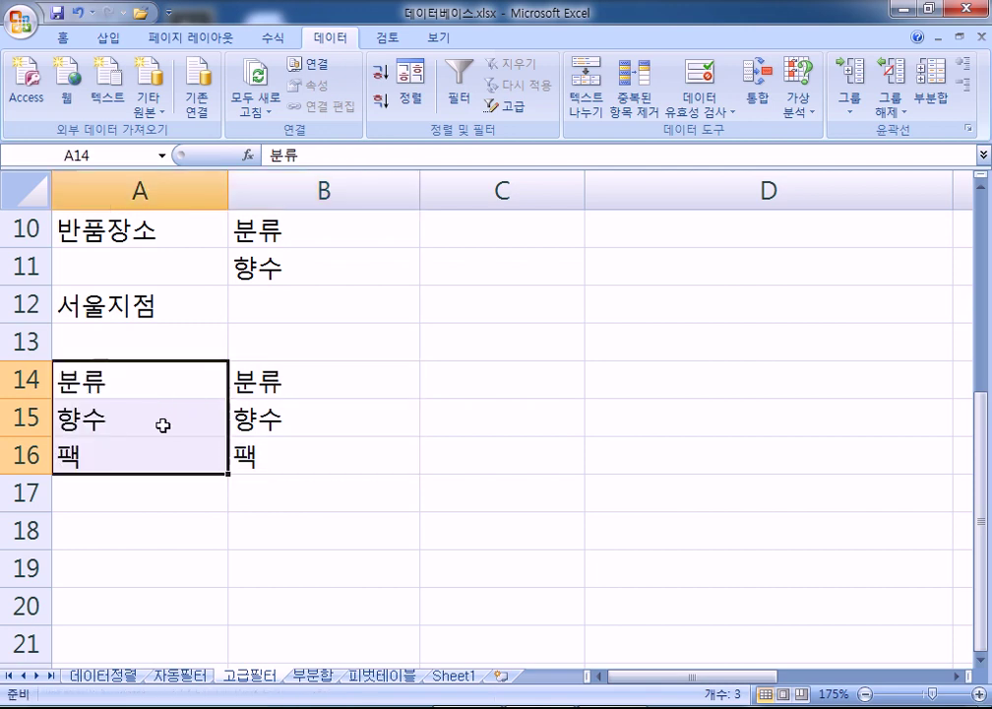
# Clear 팩 from A16 and 향수 from B15, and put 팩 in B15 on the same row as 향수.
pyautogui.click(211, 453)
pyautogui.press('Delete')
pyautogui.click(259, 419)
pyautogui.press('Delete')
pyautogui.moveTo(191, 374); pyautogui.dragTo(268, 406)
pyautogui.click(317, 467)
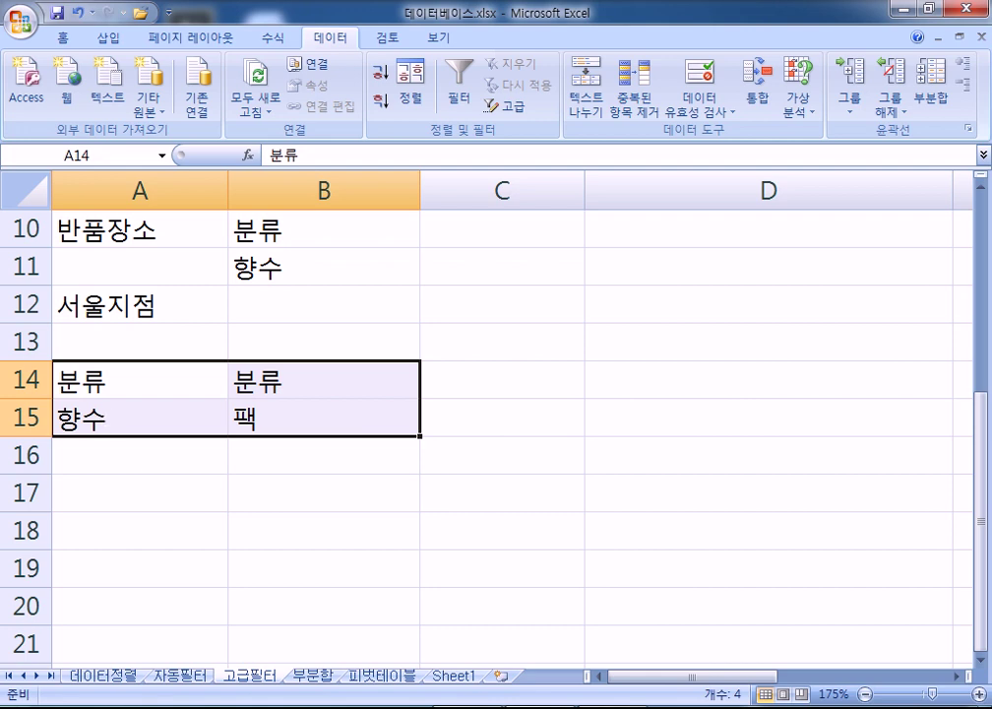
# Check the 분류 values on the 자동필터 sheet against the same-row conditions 향수 and 팩 on the 고급필터 sheet.
pyautogui.click(187, 677)
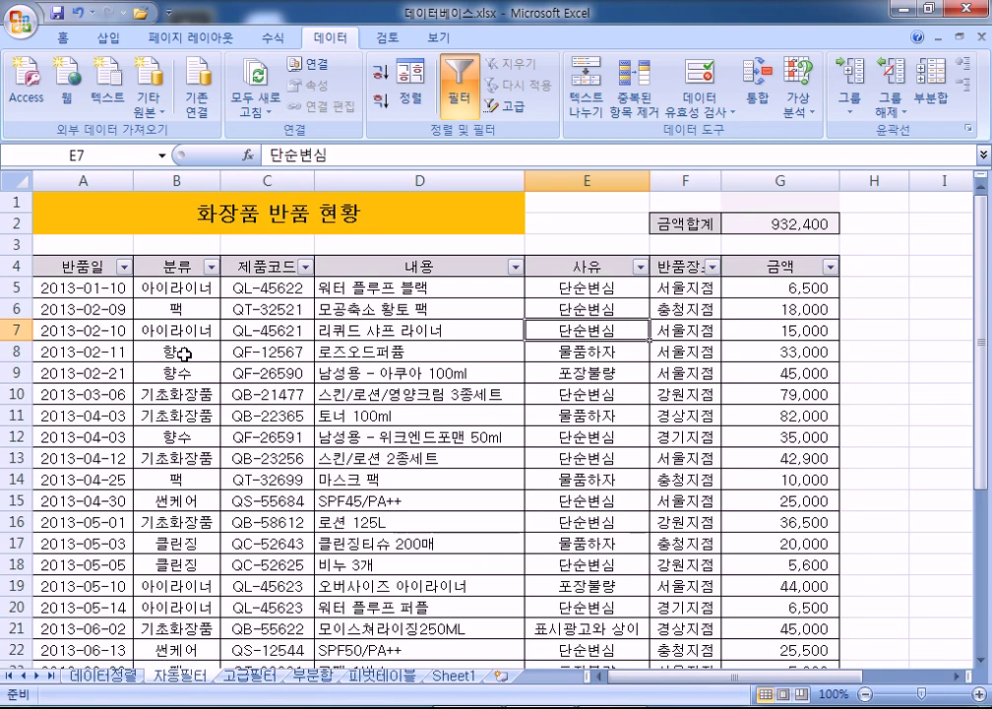
pyautogui.click(319, 678)
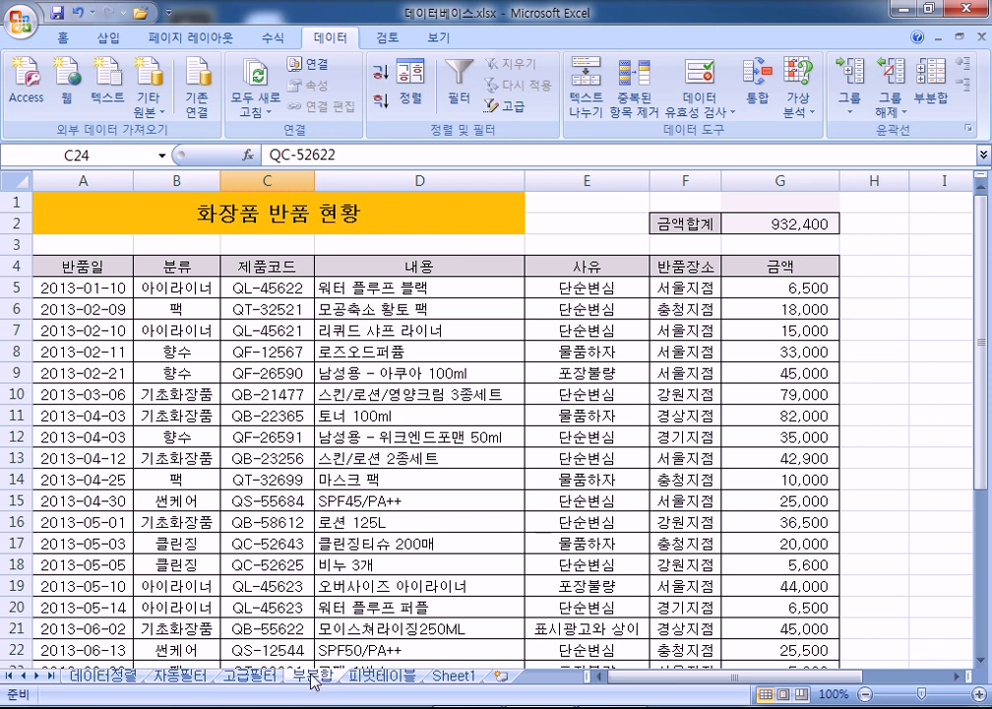
pyautogui.click(248, 677)
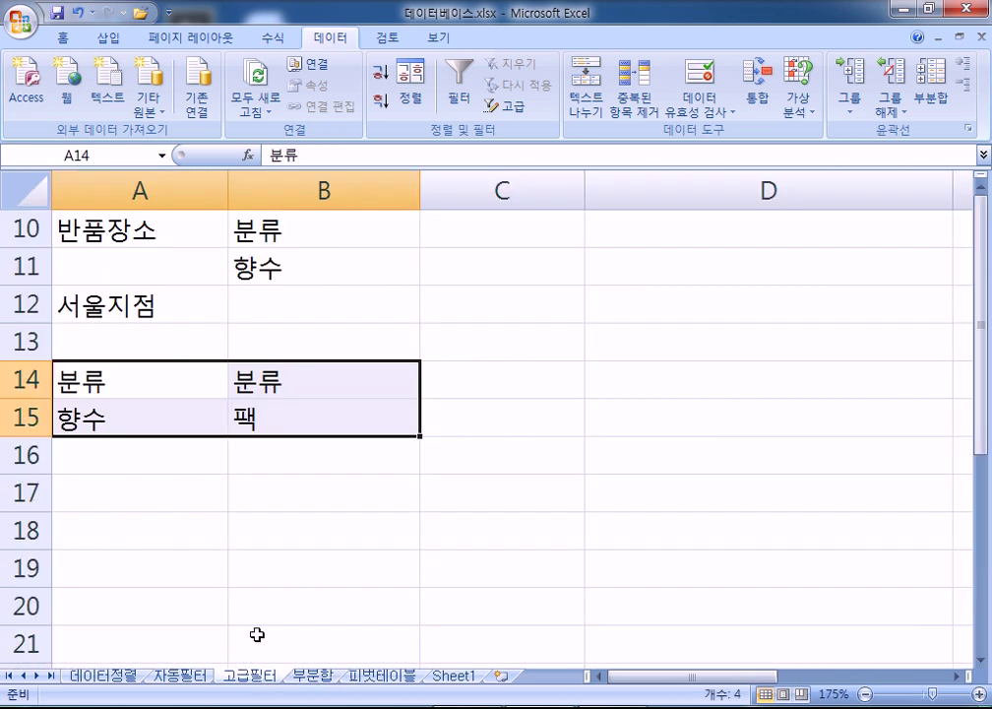
pyautogui.click(140, 418)
pyautogui.click(253, 418)
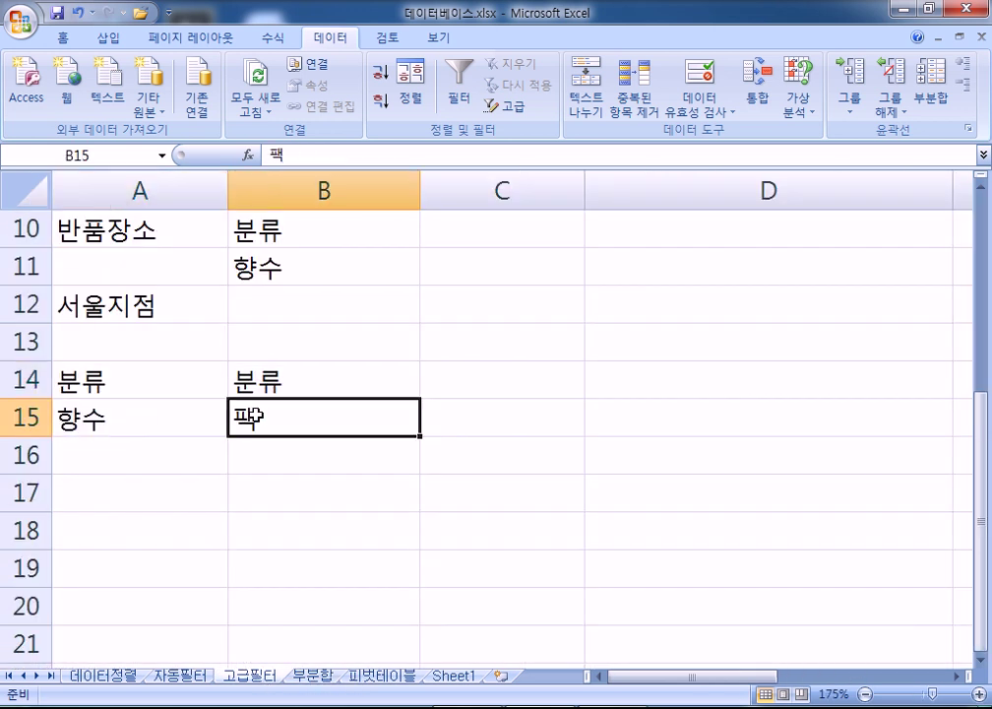
pyautogui.click(140, 417)
pyautogui.click(273, 419)
# Move 팩 down to B16 so the two 분류 conditions sit on separate rows, and review A14:B16.
pyautogui.moveTo(271, 440); pyautogui.dragTo(268, 459)
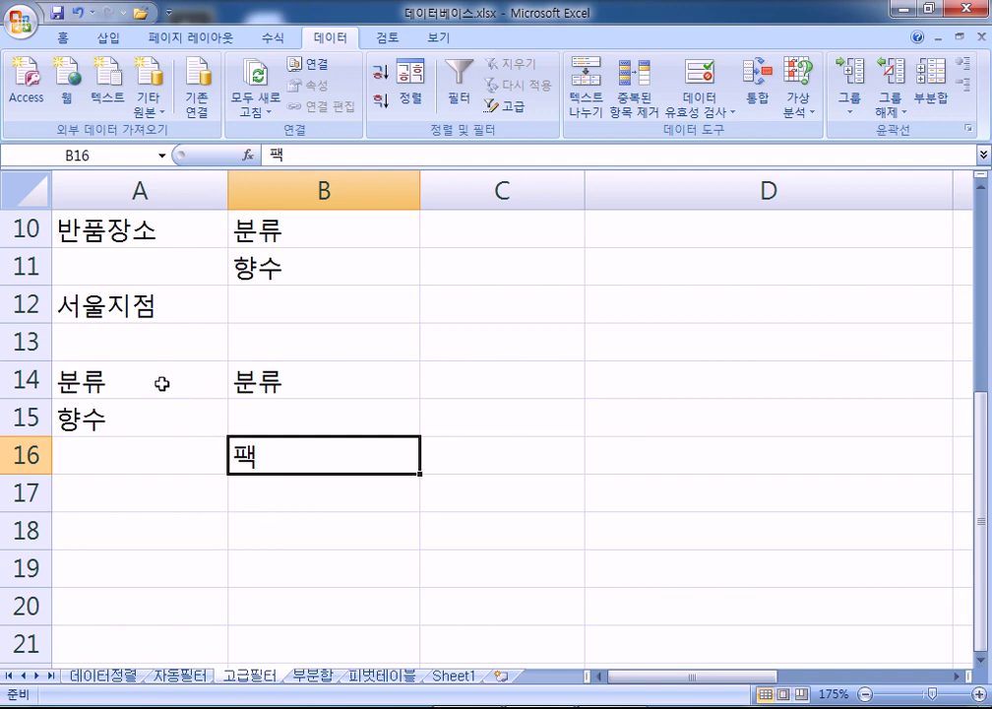
pyautogui.moveTo(162, 381); pyautogui.dragTo(281, 453)
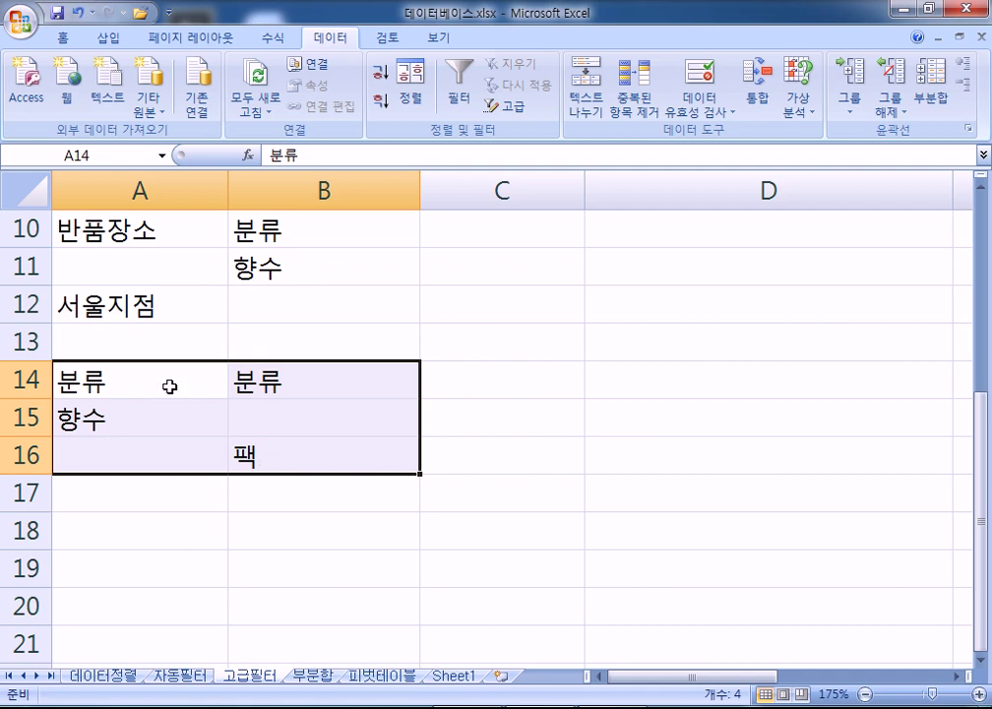
pyautogui.moveTo(166, 388); pyautogui.dragTo(264, 379)
pyautogui.moveTo(166, 379); pyautogui.dragTo(288, 376)
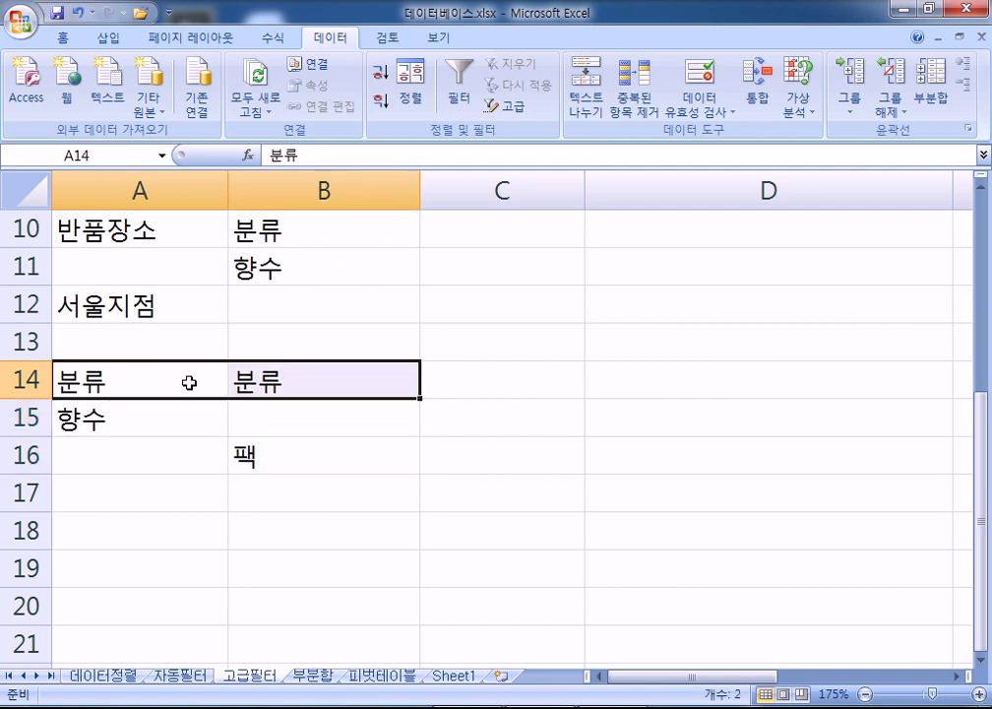
# Move 팩 from B16 to A16 under 향수, and clear the duplicate 분류 header in B14.
pyautogui.click(253, 456)
pyautogui.moveTo(258, 440); pyautogui.dragTo(175, 461)
pyautogui.click(246, 388)
pyautogui.press('Delete')
pyautogui.moveTo(138, 382); pyautogui.dragTo(204, 462)
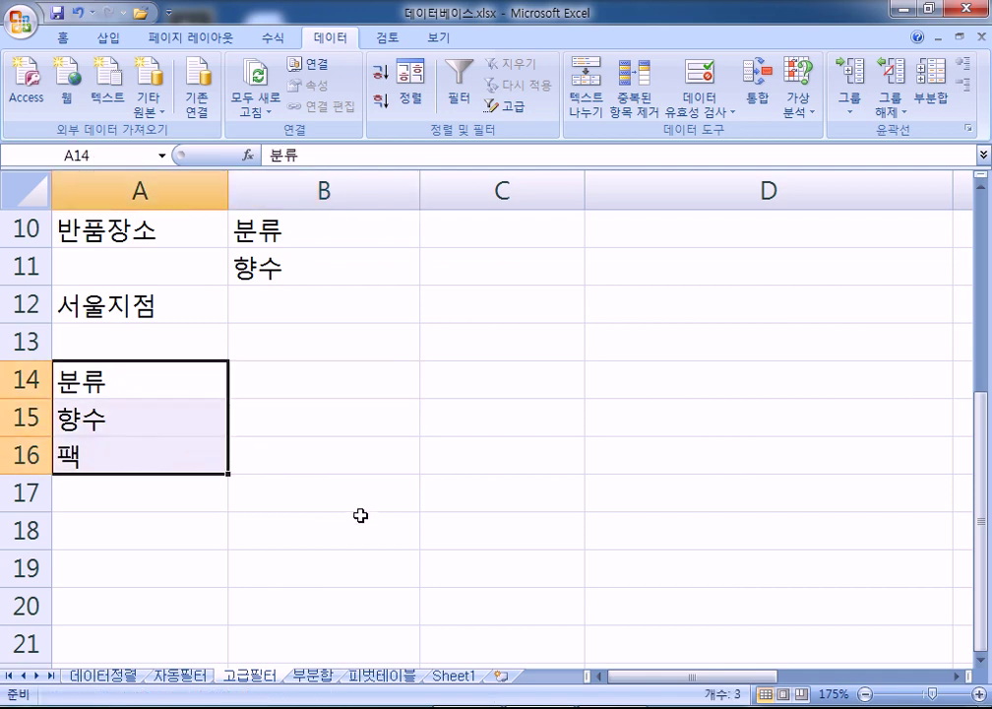
# Compare the two-field OR criteria in A5:B7 with the single-field OR criteria in A14:A16.
pyautogui.scroll(3, 360, 515)
pyautogui.moveTo(106, 381); pyautogui.dragTo(169, 484)
pyautogui.click(266, 455)
pyautogui.hotkey('ctrl', 'z')
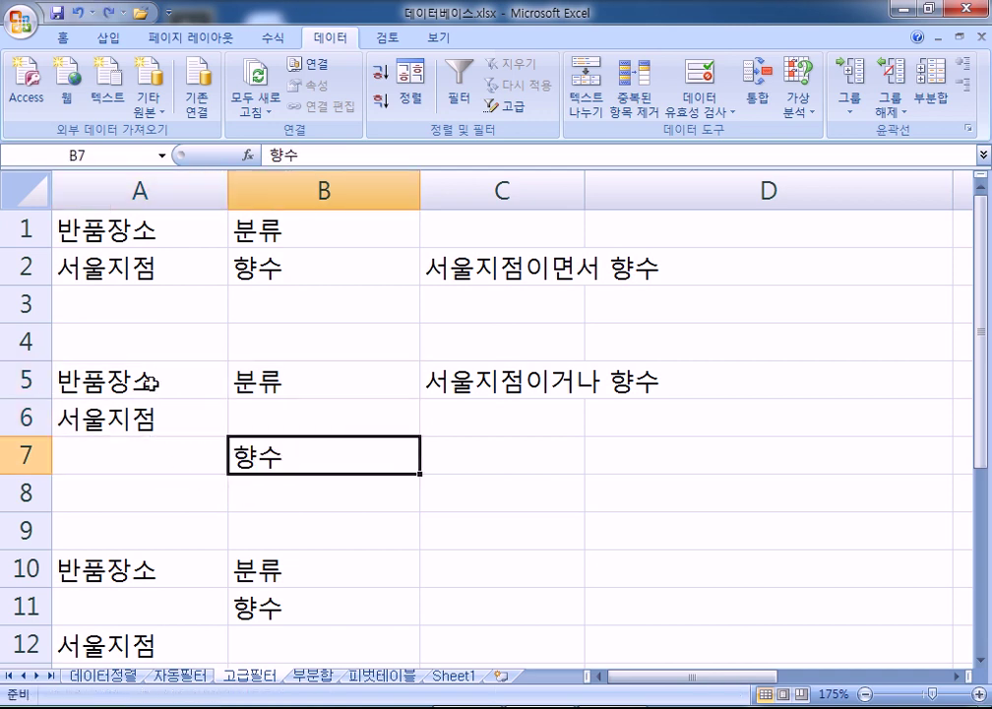
pyautogui.moveTo(177, 381); pyautogui.dragTo(203, 445)
pyautogui.moveTo(257, 381); pyautogui.dragTo(279, 454)
pyautogui.scroll(-2, 274, 466)
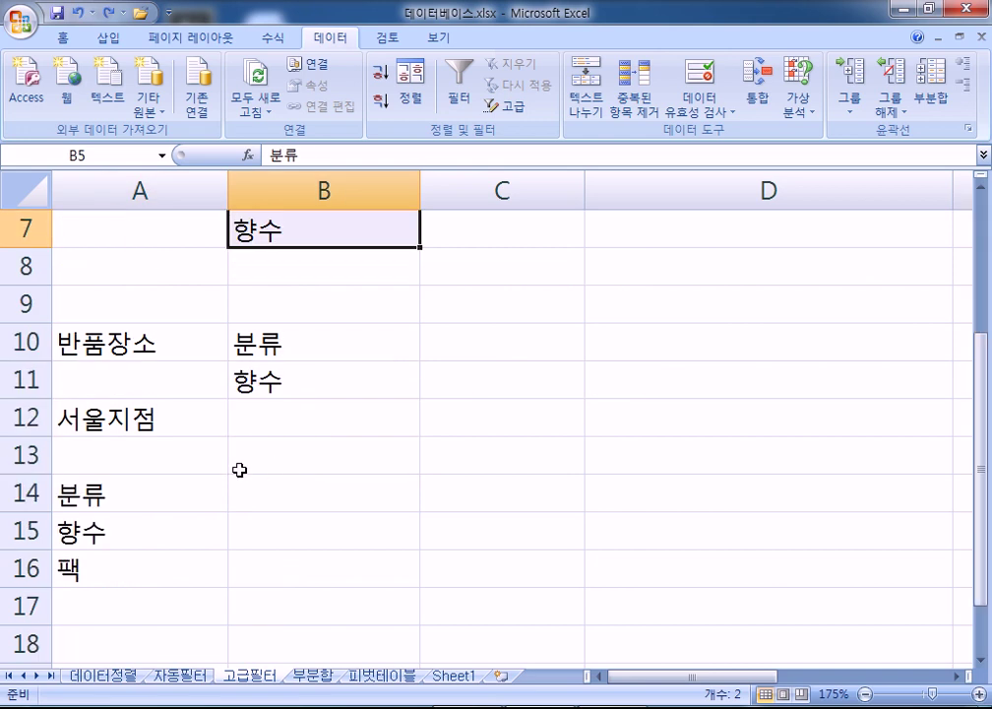
pyautogui.scroll(-2, 128, 472)
pyautogui.moveTo(122, 299); pyautogui.dragTo(126, 343)
pyautogui.moveTo(126, 266); pyautogui.dragTo(188, 334)
# Enter the explanatory note 향수이거나 팩 in B14 beside the single-column criteria list.
pyautogui.click(279, 268)
pyautogui.write('ㅎㅑㅇㅅㅠㅇㅣㄱㅓㄴㅏ ㅍㅐㄱ')
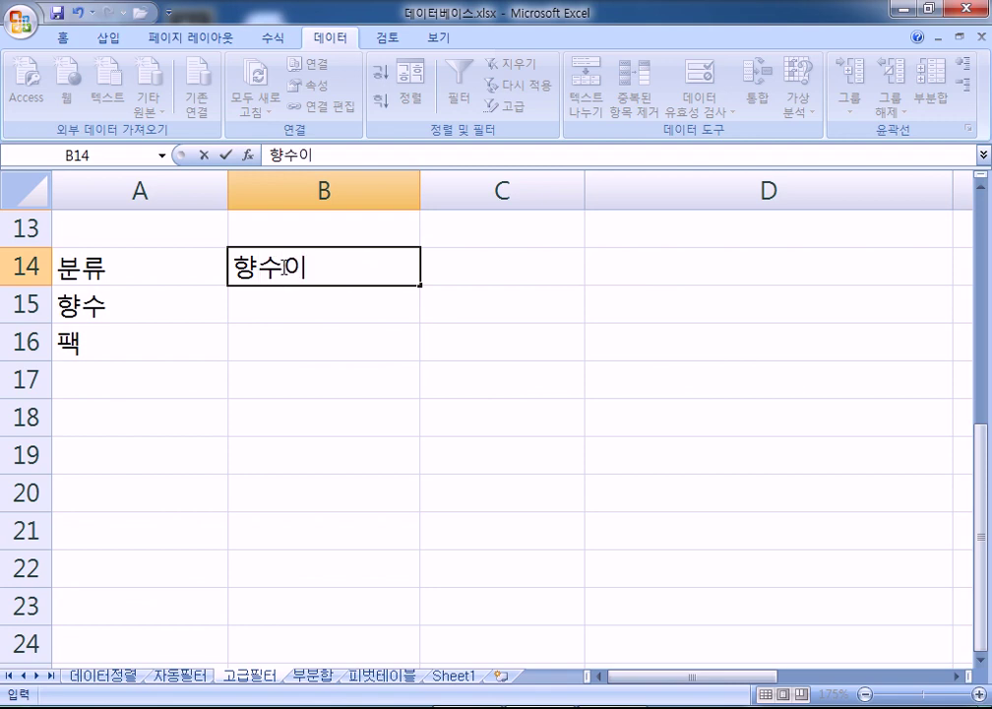
pyautogui.press('Return')
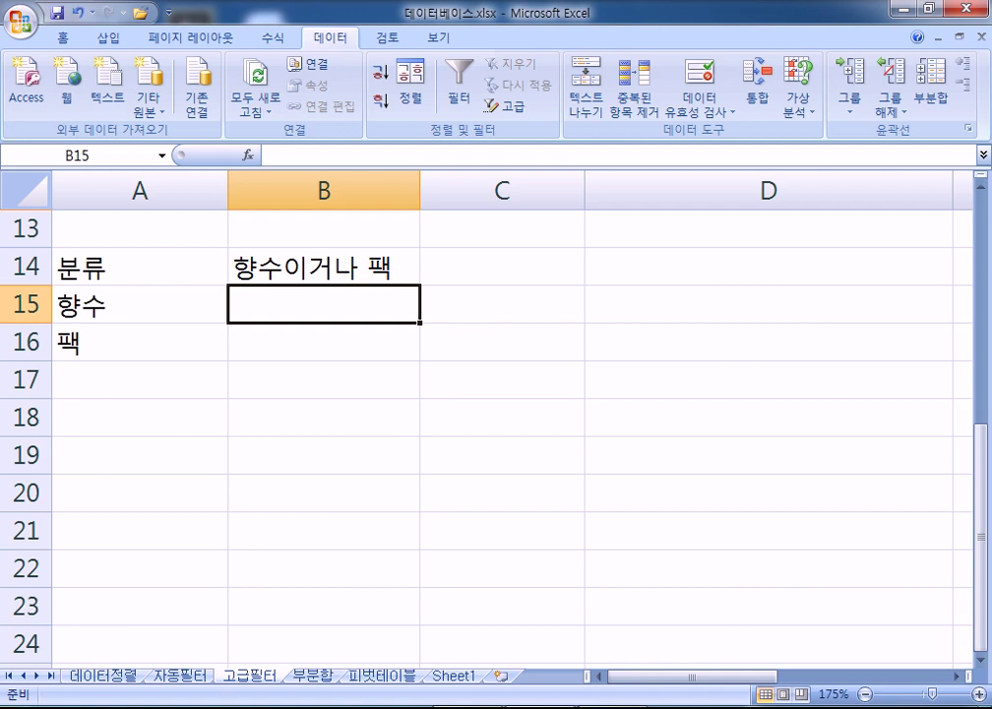
# Review the cosmetics return records on the 자동필터 sheet.
pyautogui.click(187, 678)
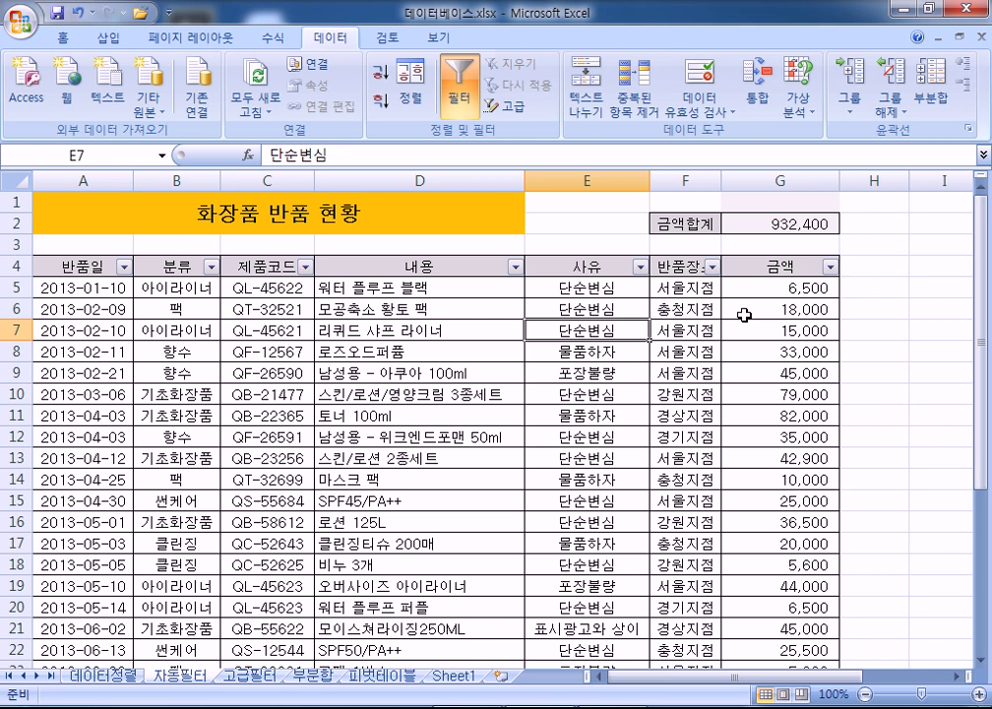
pyautogui.scroll(-2, 542, 398)
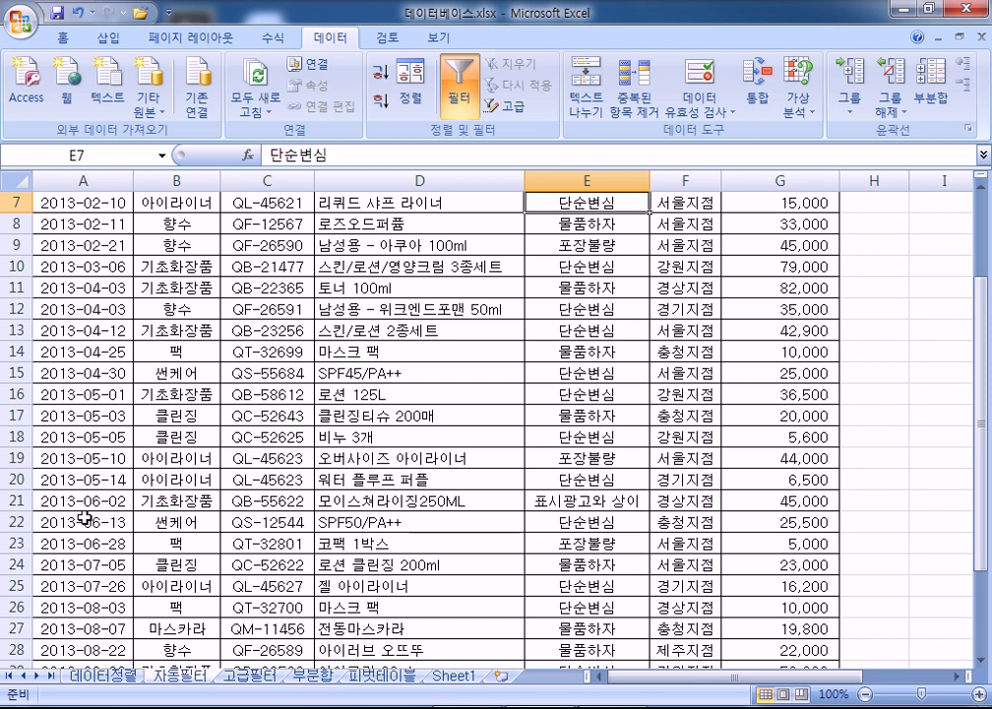
pyautogui.scroll(2, 203, 463)
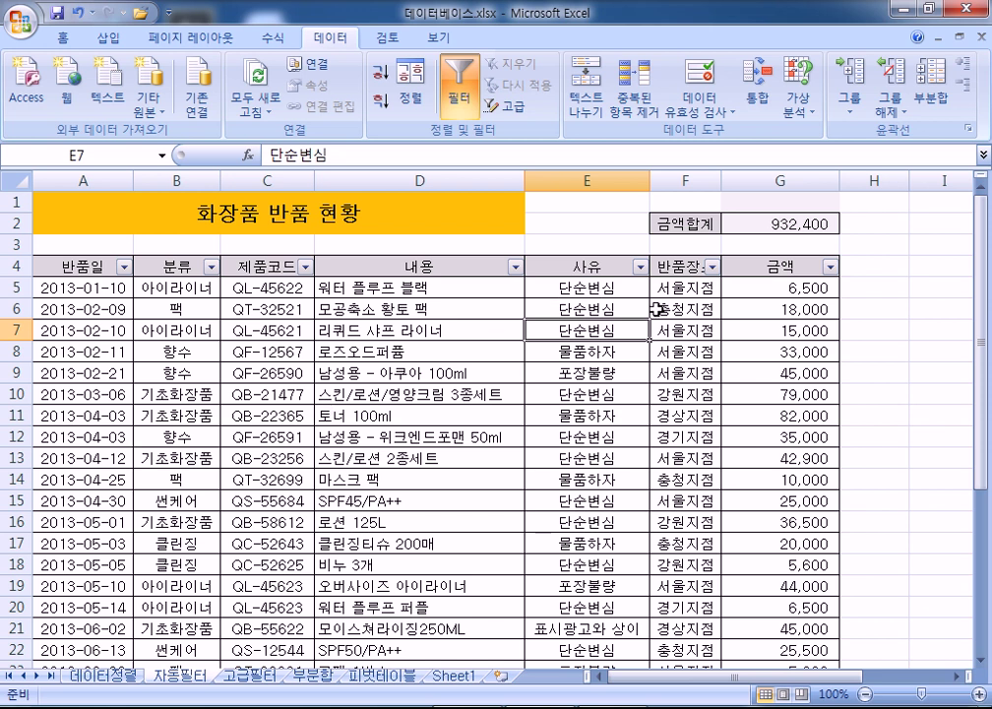
pyautogui.click(593, 309)
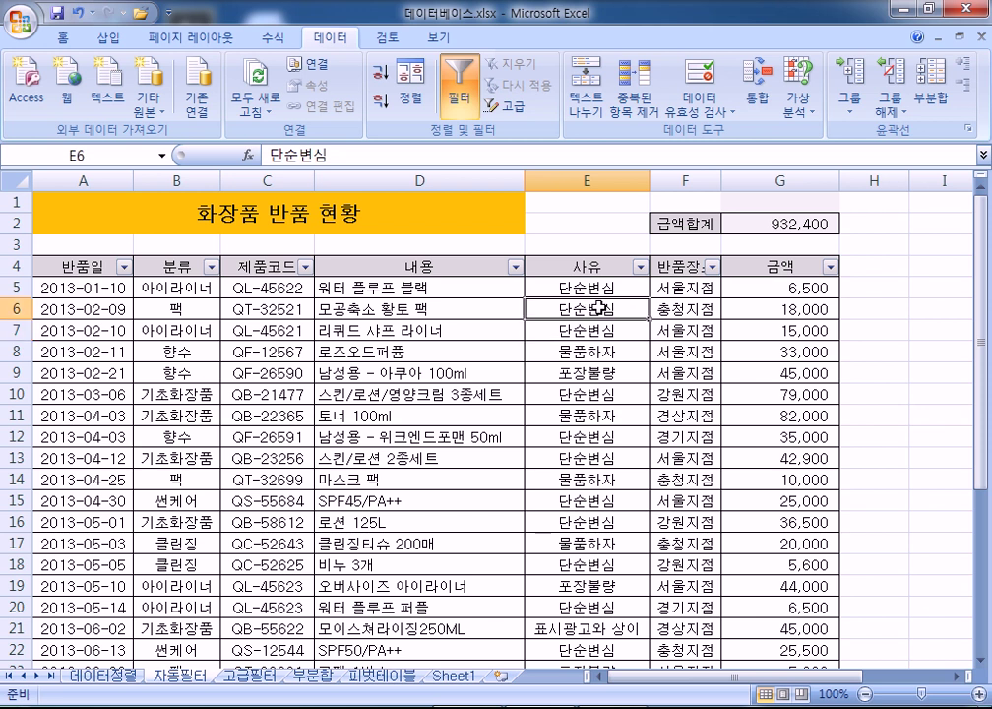
pyautogui.moveTo(594, 308); pyautogui.dragTo(669, 310)
pyautogui.click(595, 316)
# On the 고급필터 sheet, change the branch criterion in cell A2 to 강원지점.
pyautogui.click(251, 676)
pyautogui.scroll(3, 136, 443)
pyautogui.scroll(1, 136, 443)
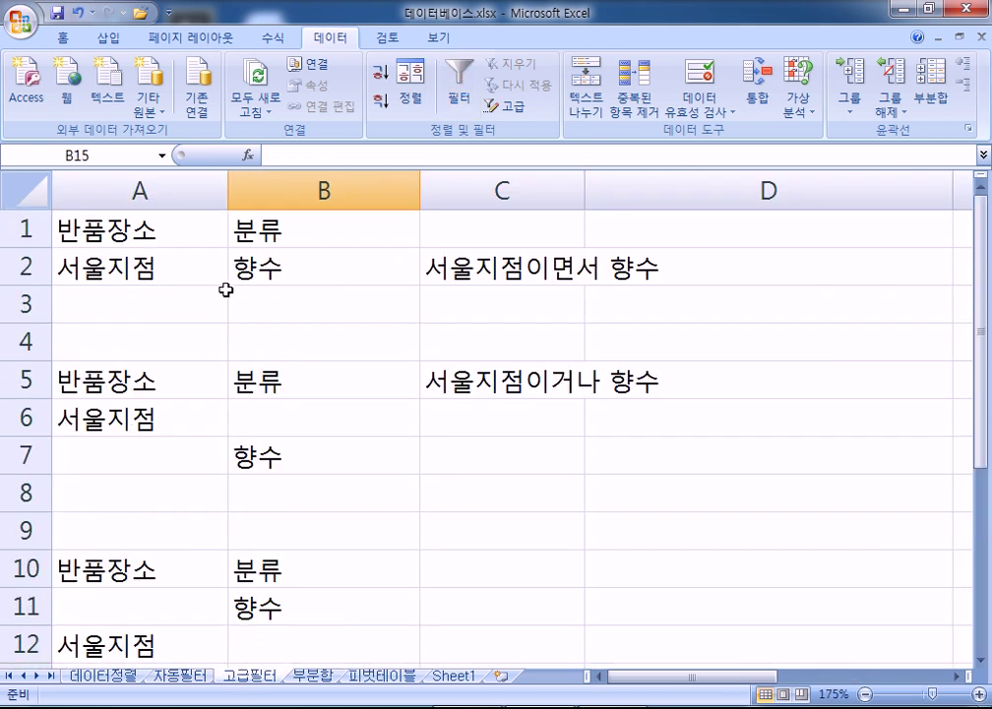
pyautogui.moveTo(143, 230); pyautogui.dragTo(138, 262)
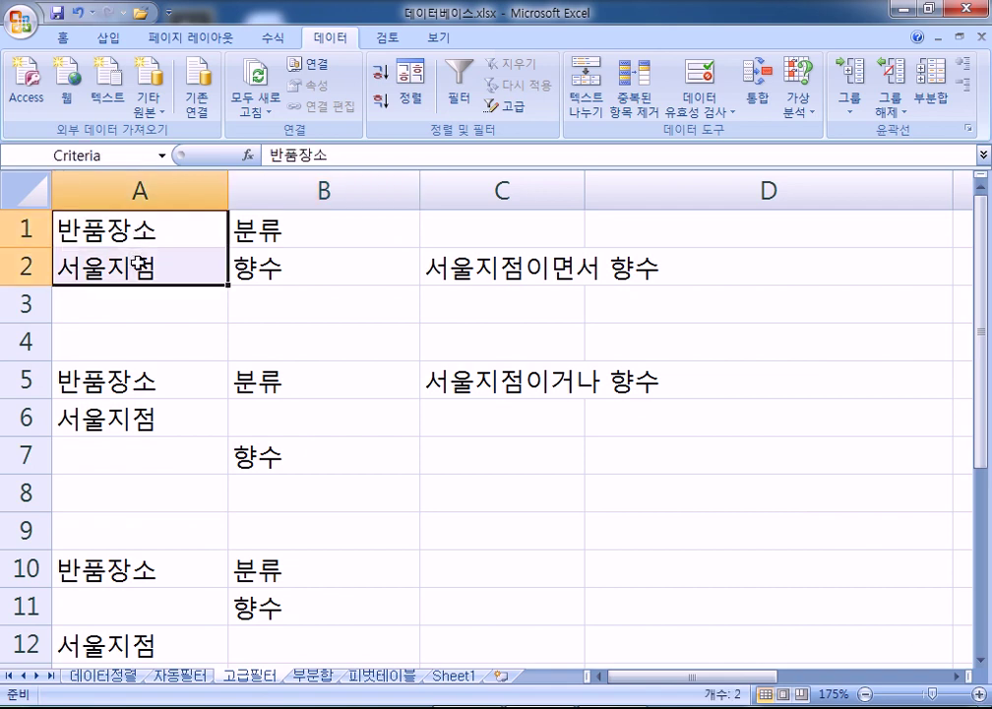
pyautogui.click(138, 264)
pyautogui.doubleClick(94, 266)
pyautogui.moveTo(105, 266); pyautogui.dragTo(64, 268)
pyautogui.write('강원')
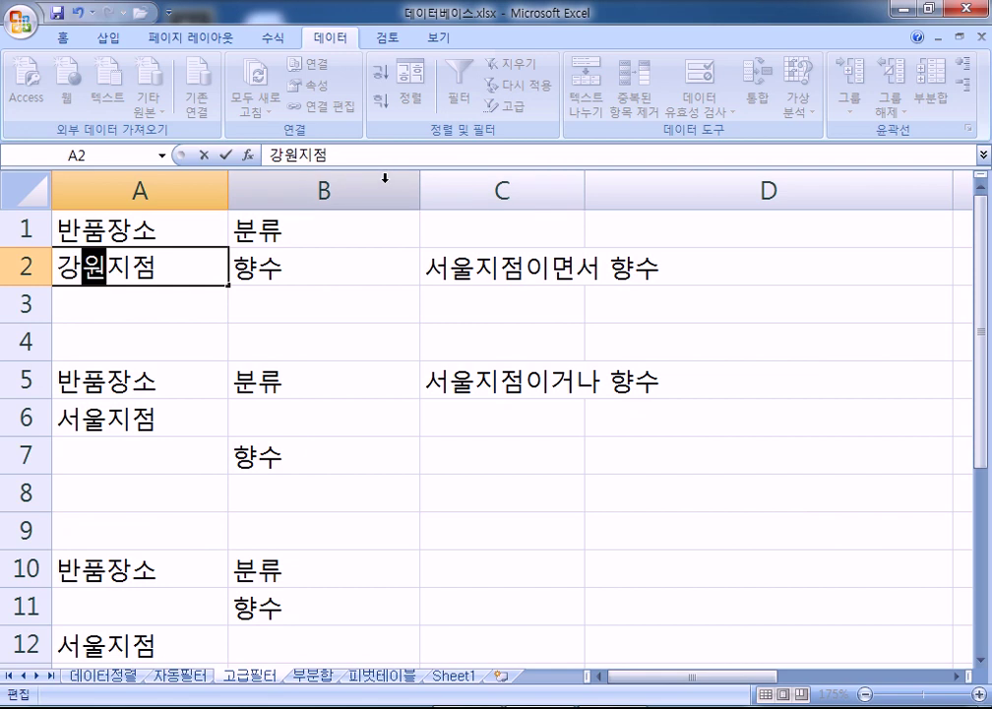
# Clear the contents of columns B to D and rows 3 to 16, keeping only the 반품장소 criterion in A1:A2.
pyautogui.moveTo(385, 178); pyautogui.dragTo(621, 197)
pyautogui.press('Delete')
pyautogui.moveTo(12, 299); pyautogui.dragTo(133, 617)
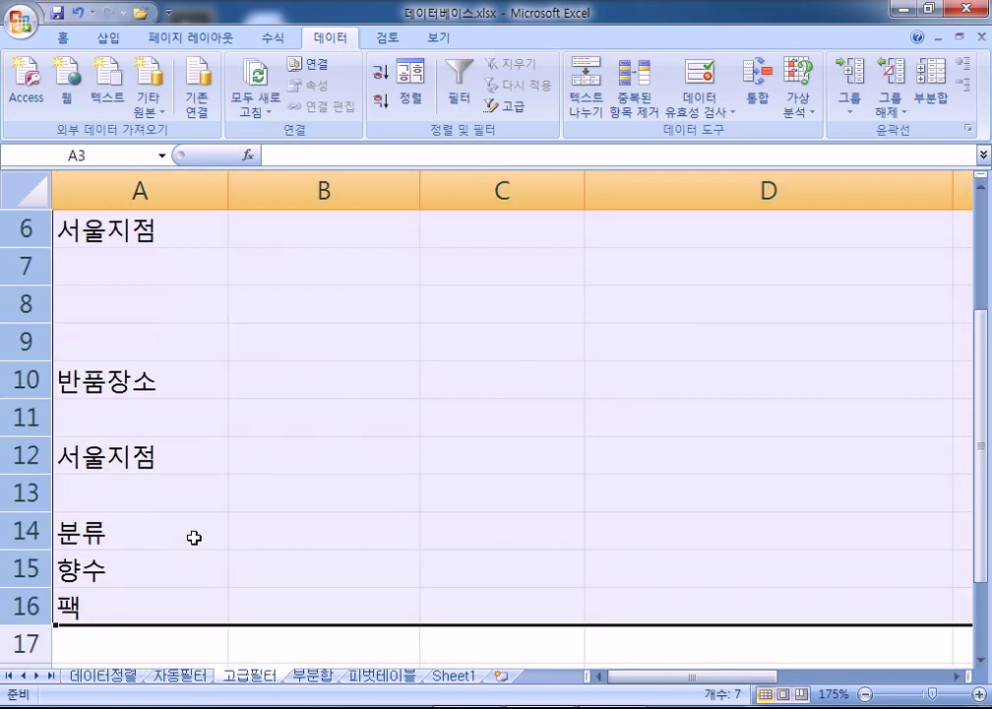
pyautogui.scroll(2, 195, 535)
pyautogui.moveTo(98, 235); pyautogui.dragTo(116, 270)
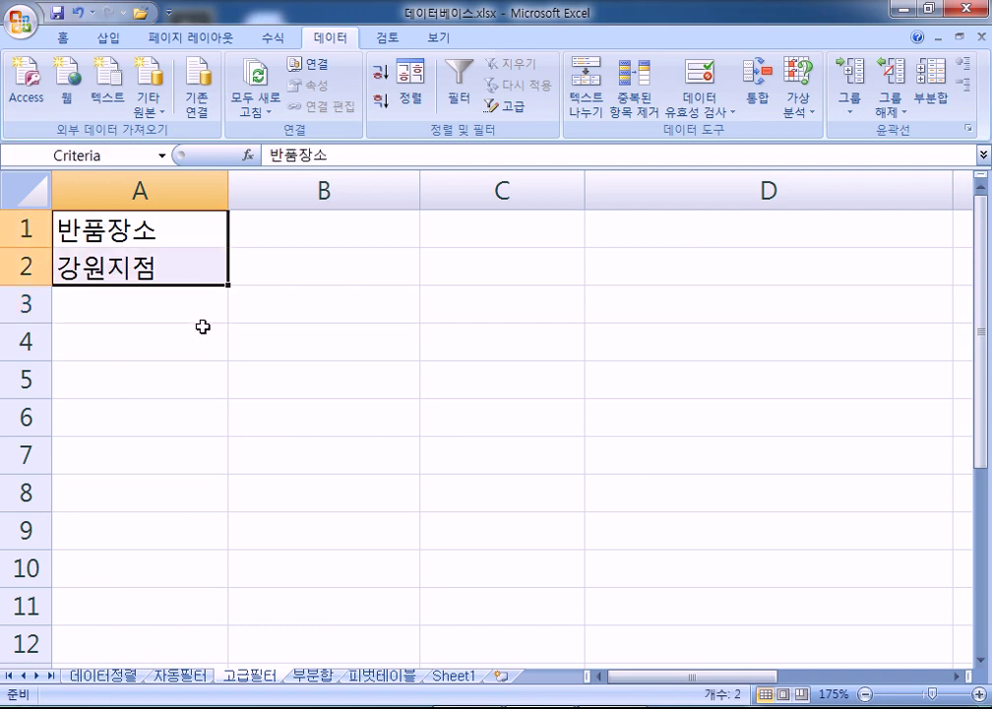
pyautogui.click(158, 264)
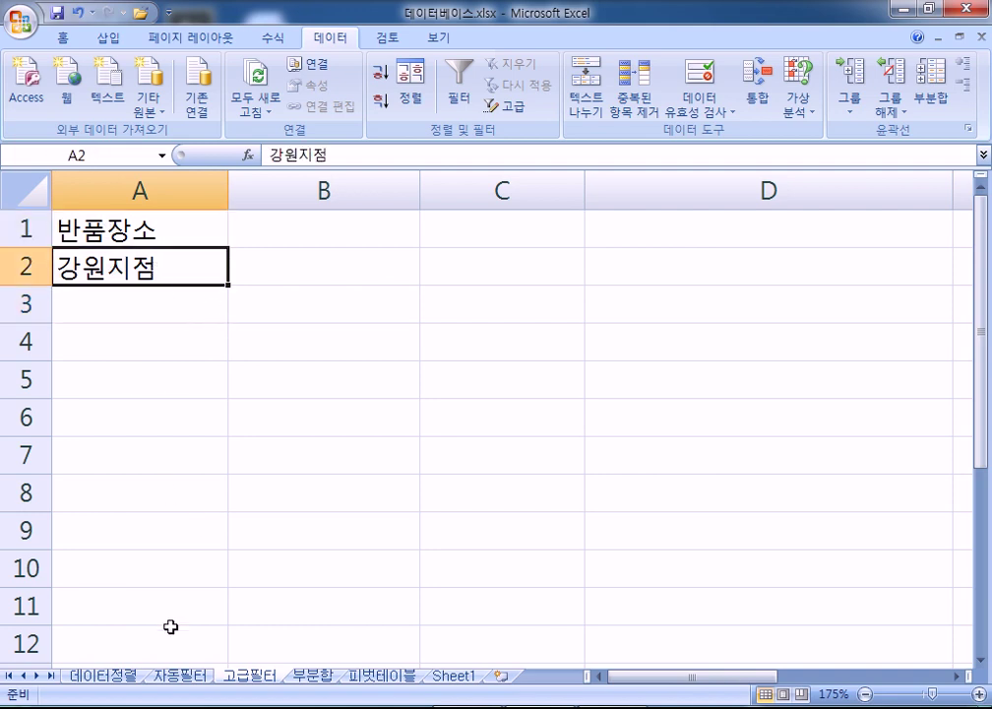
# On the 자동필터 sheet, filter the 반품장소 column to show only 강원지점.
pyautogui.click(186, 678)
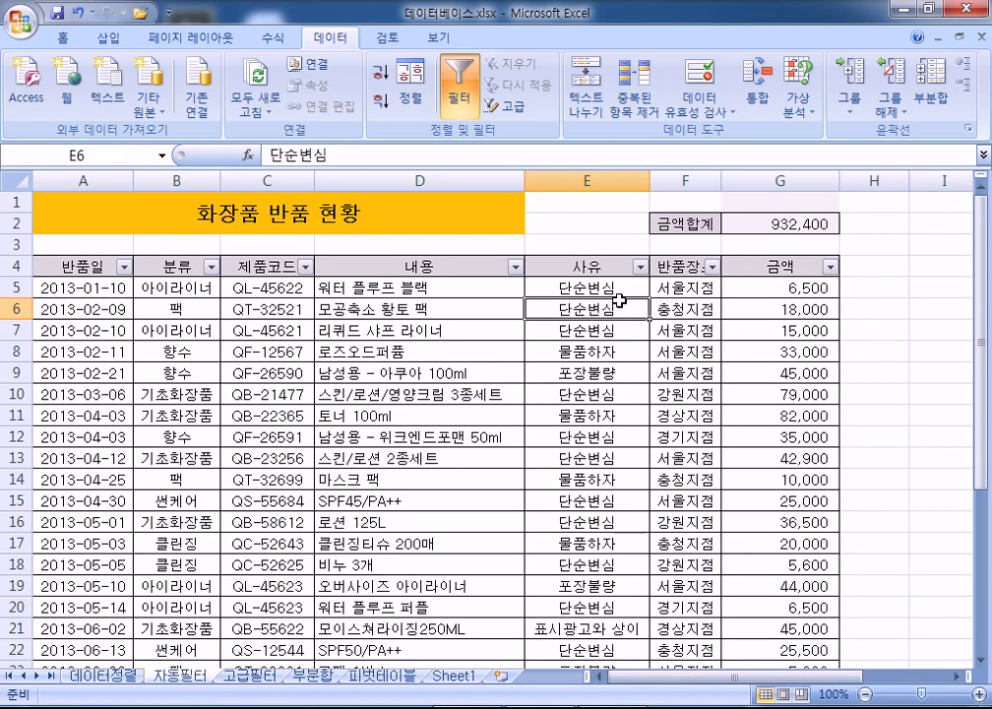
pyautogui.click(712, 265)
pyautogui.click(557, 427)
pyautogui.click(558, 444)
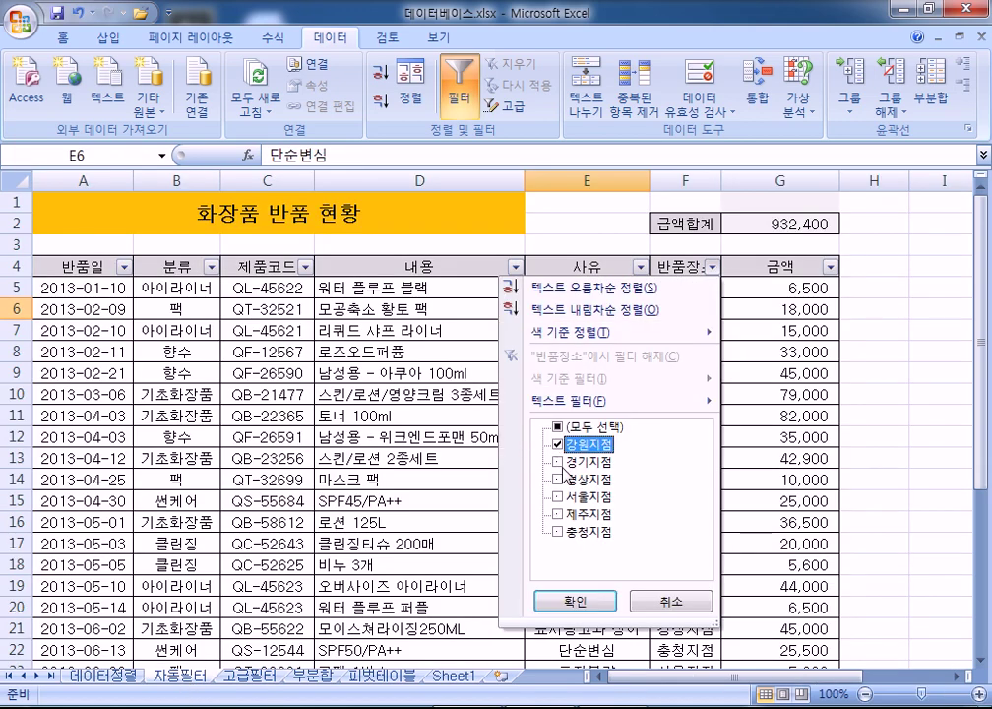
pyautogui.click(575, 600)
pyautogui.moveTo(82, 271); pyautogui.dragTo(737, 372)
pyautogui.click(422, 350)
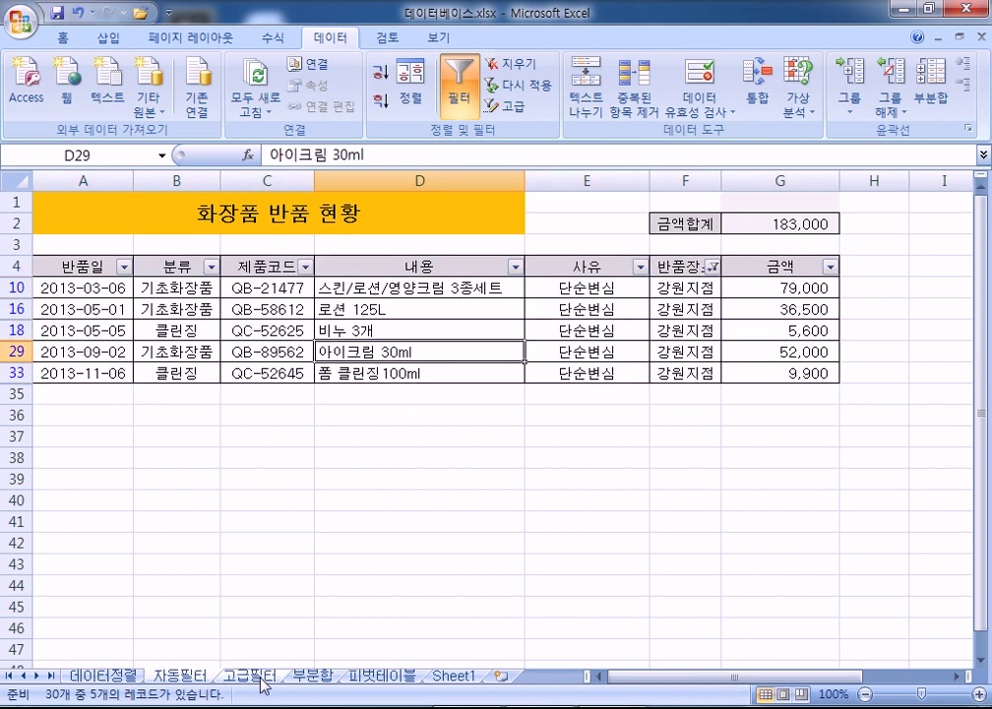
# Reselect all branches in the 반품장소 filter and return to the 고급필터 sheet.
pyautogui.click(713, 266)
pyautogui.click(560, 426)
pyautogui.click(575, 600)
pyautogui.click(260, 677)
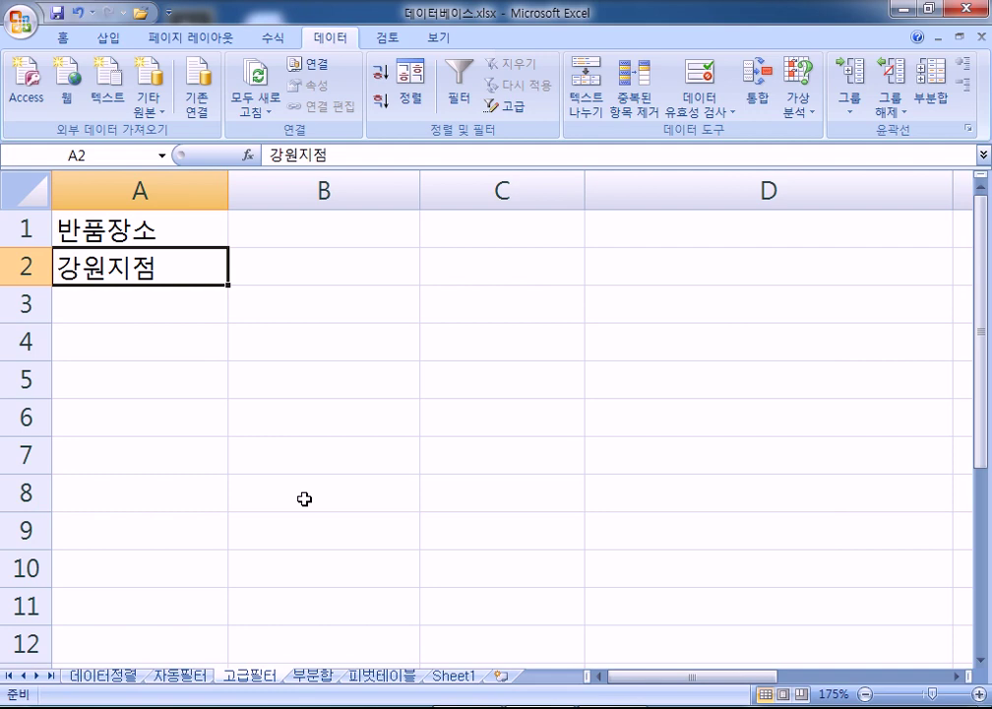
pyautogui.click(174, 414)
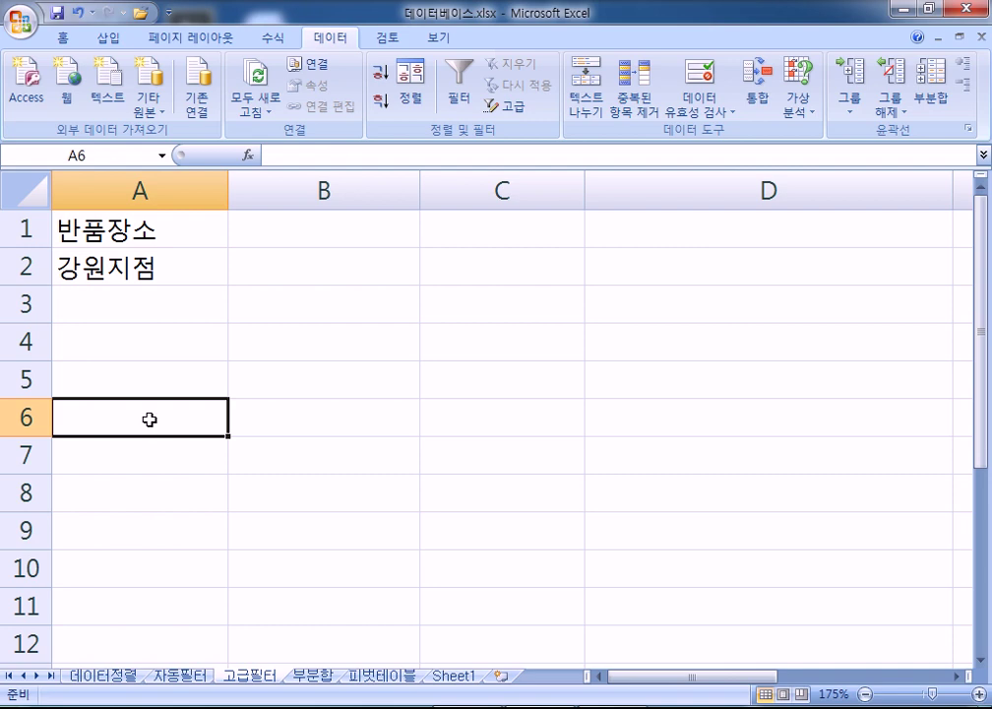
pyautogui.moveTo(71, 229); pyautogui.dragTo(79, 266)
pyautogui.click(117, 345)
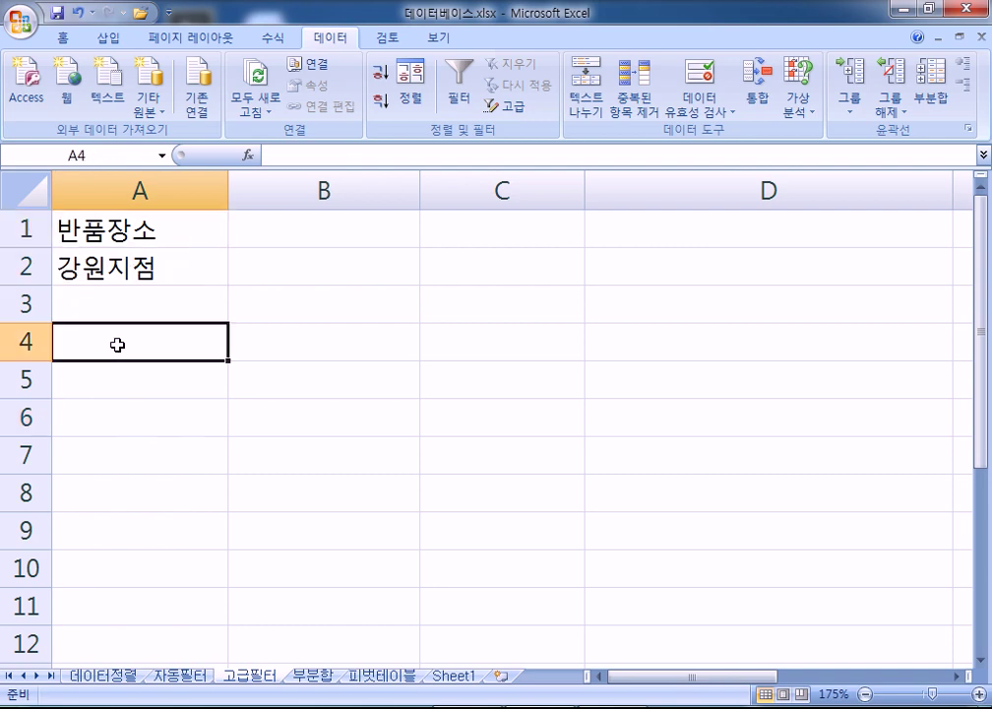
pyautogui.click(532, 366)
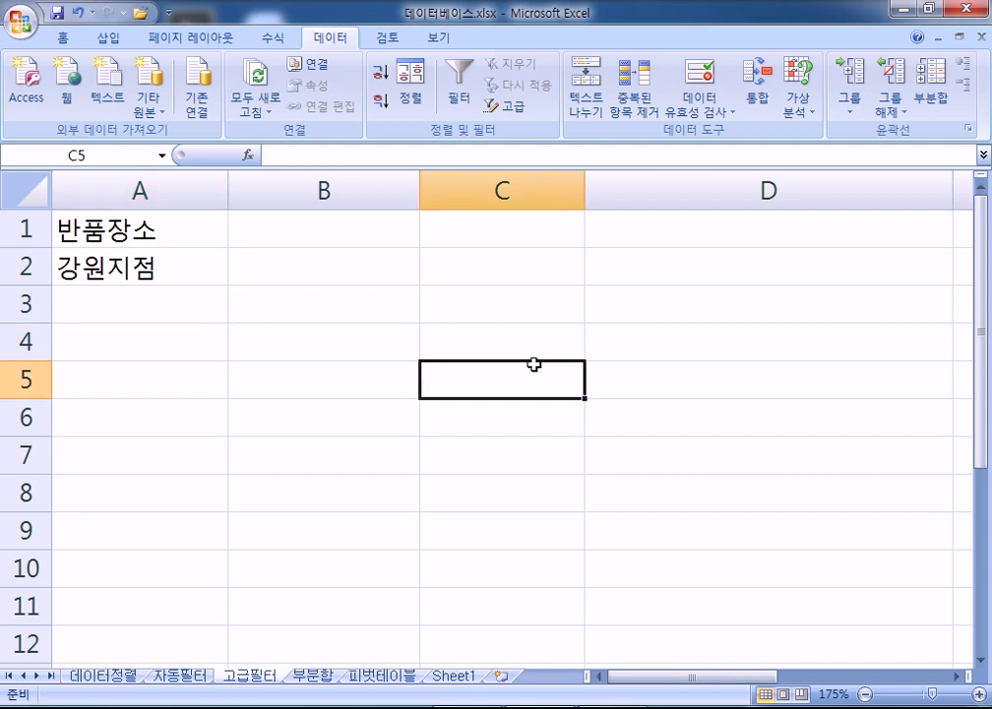
# Start an advanced filter from empty cell B3 on the 고급필터 sheet, accepting the first row as labels.
pyautogui.click(331, 316)
pyautogui.scroll(-3, 324, 374)
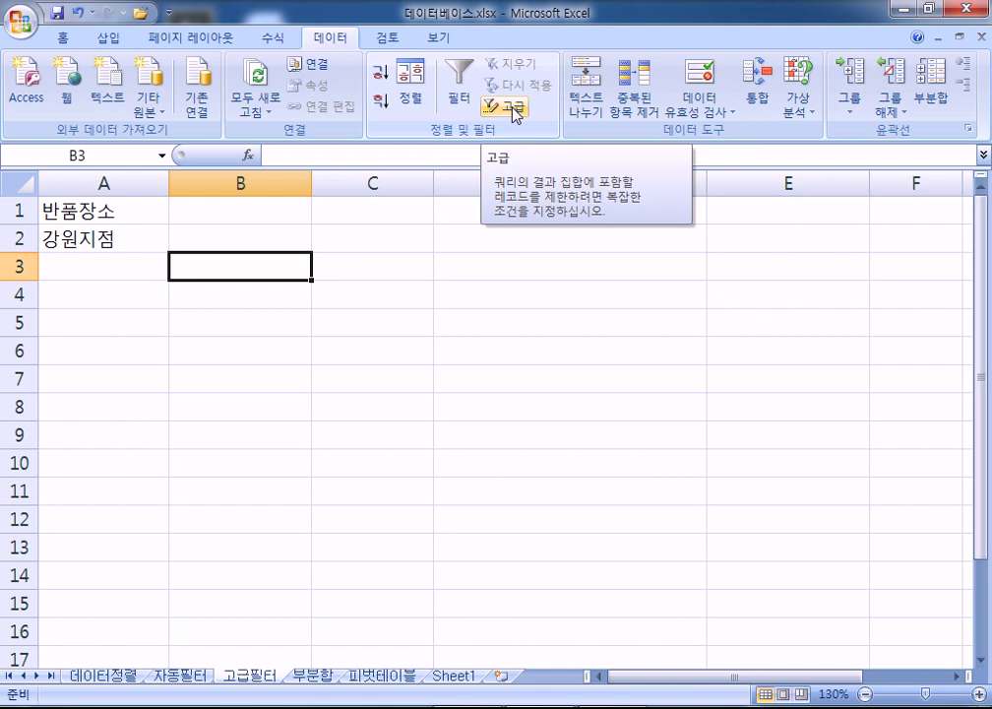
pyautogui.click(511, 107)
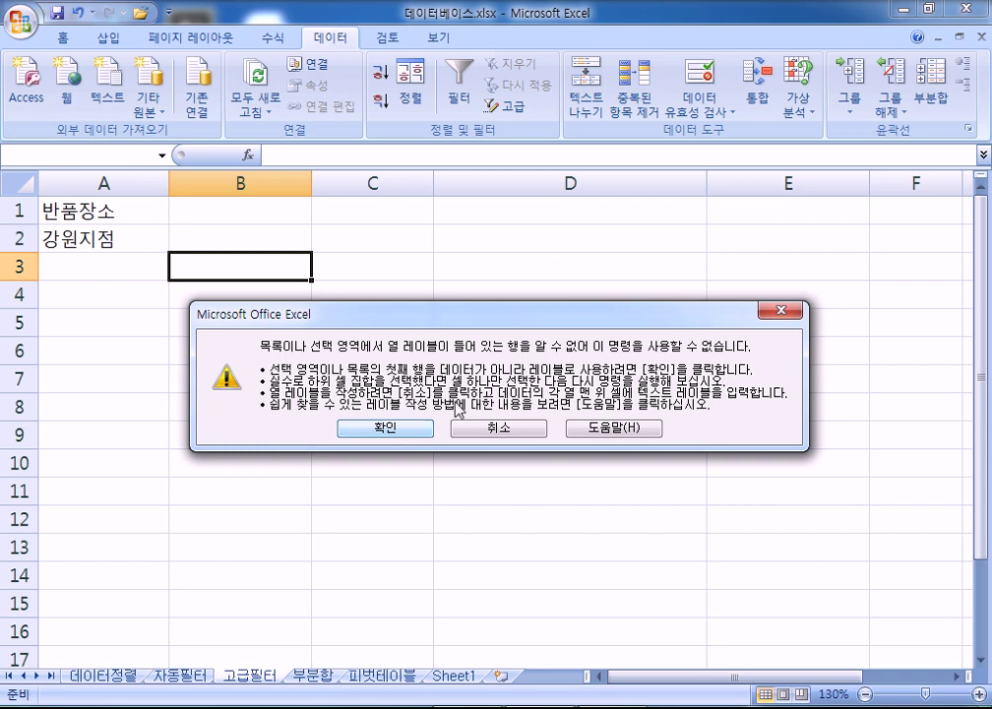
pyautogui.click(384, 428)
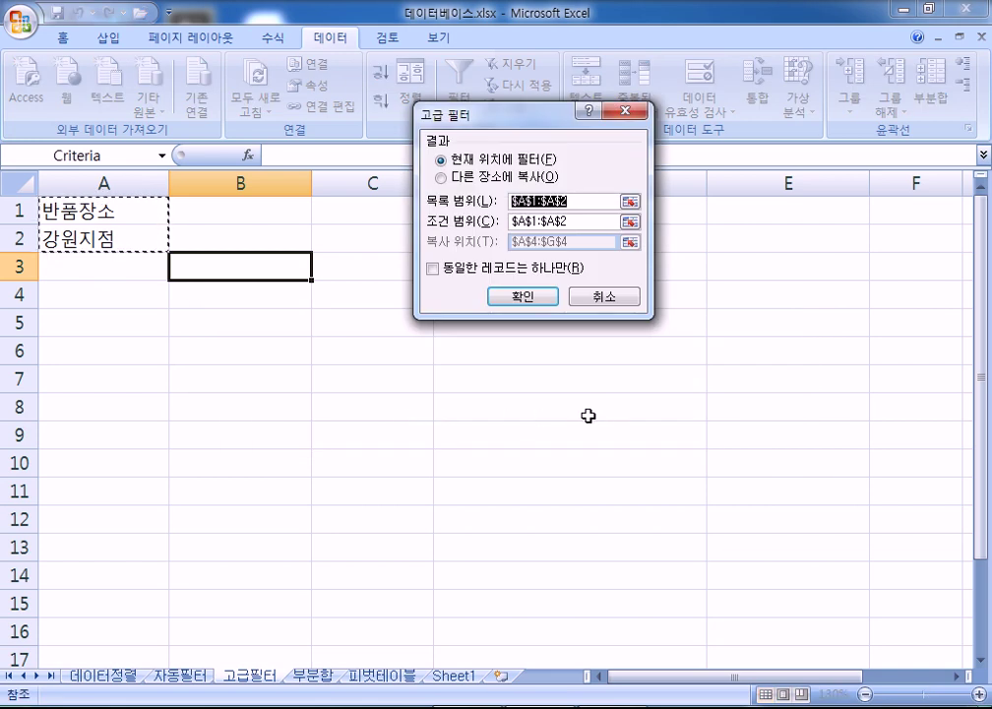
pyautogui.press('Escape')
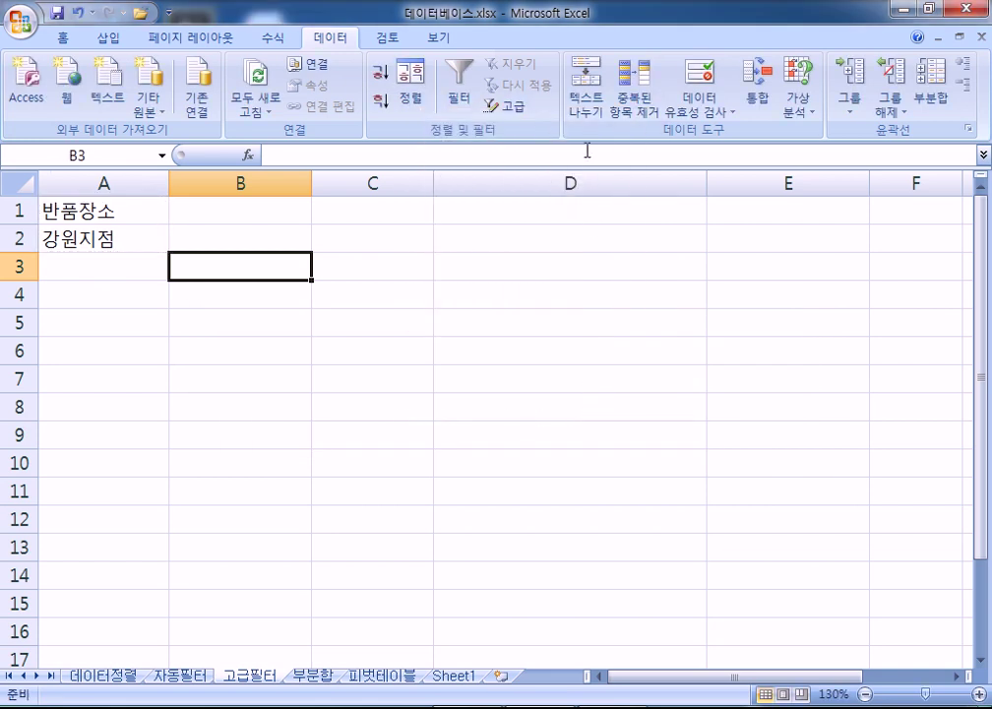
pyautogui.click(518, 106)
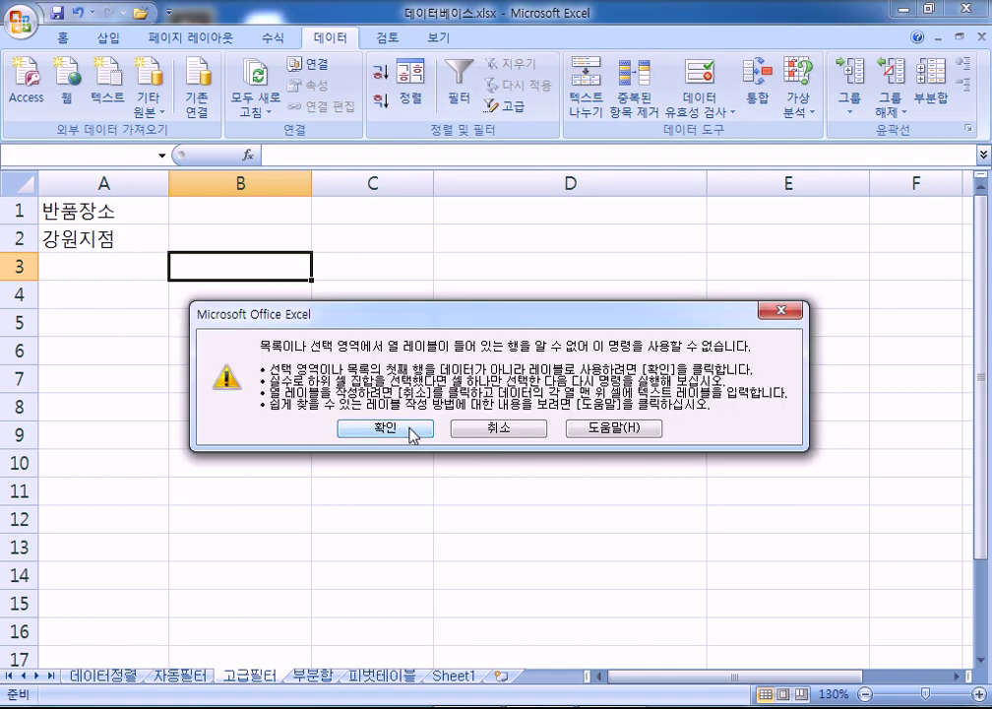
pyautogui.click(411, 430)
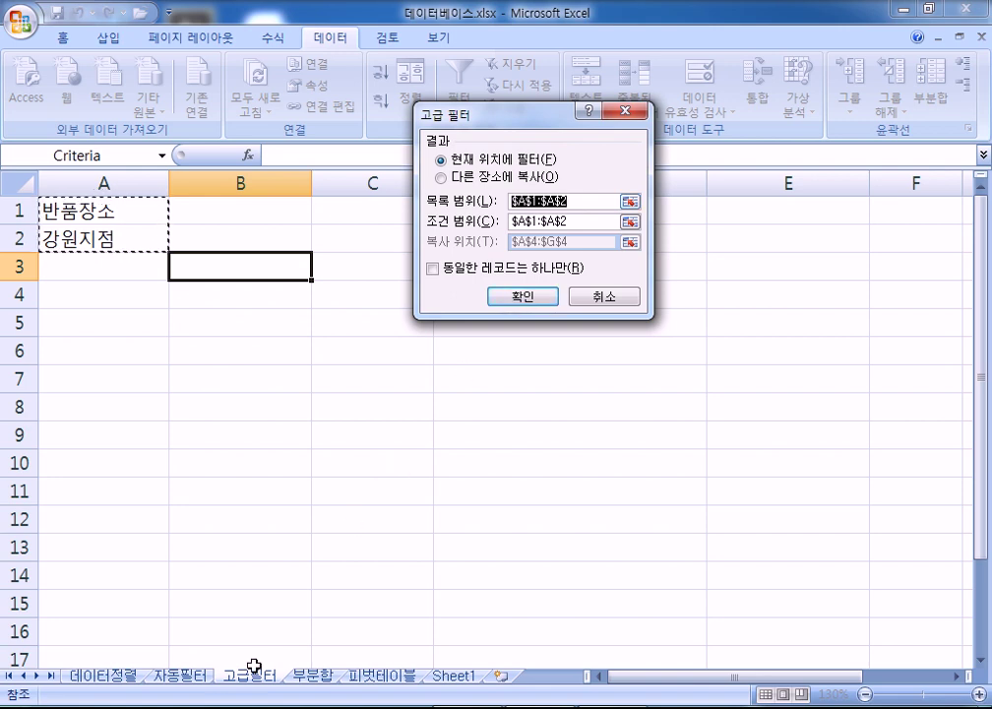
# Try list range A4:G34 on the 자동필터 sheet with criteria range A1:A2 on the 고급필터 sheet, and cancel the advanced filter.
pyautogui.click(183, 676)
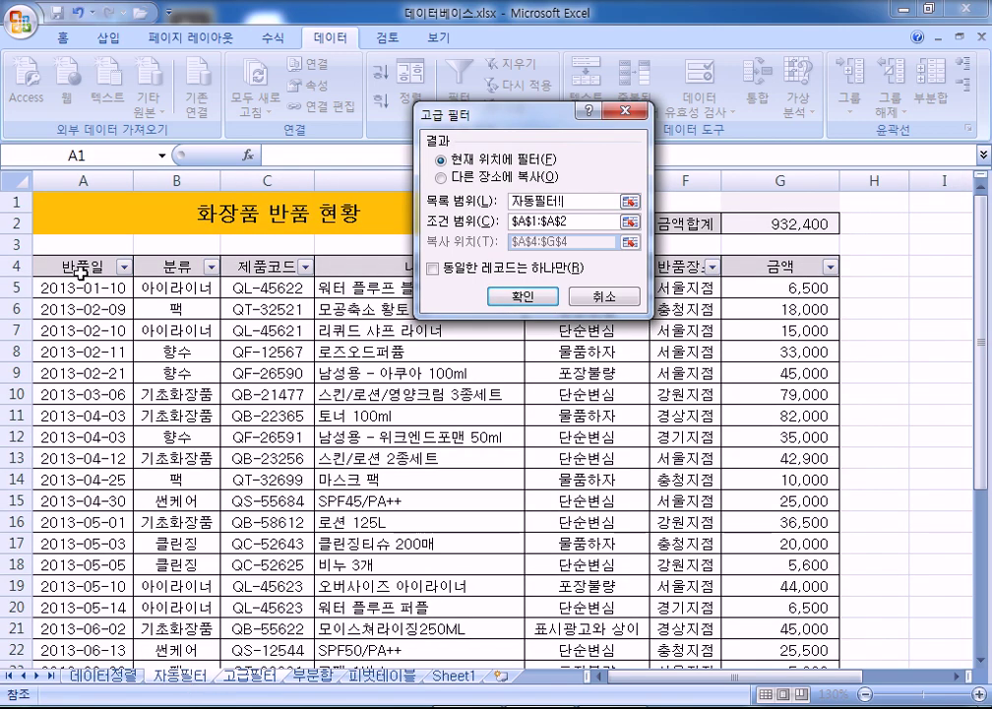
pyautogui.scroll(-2, 139, 520)
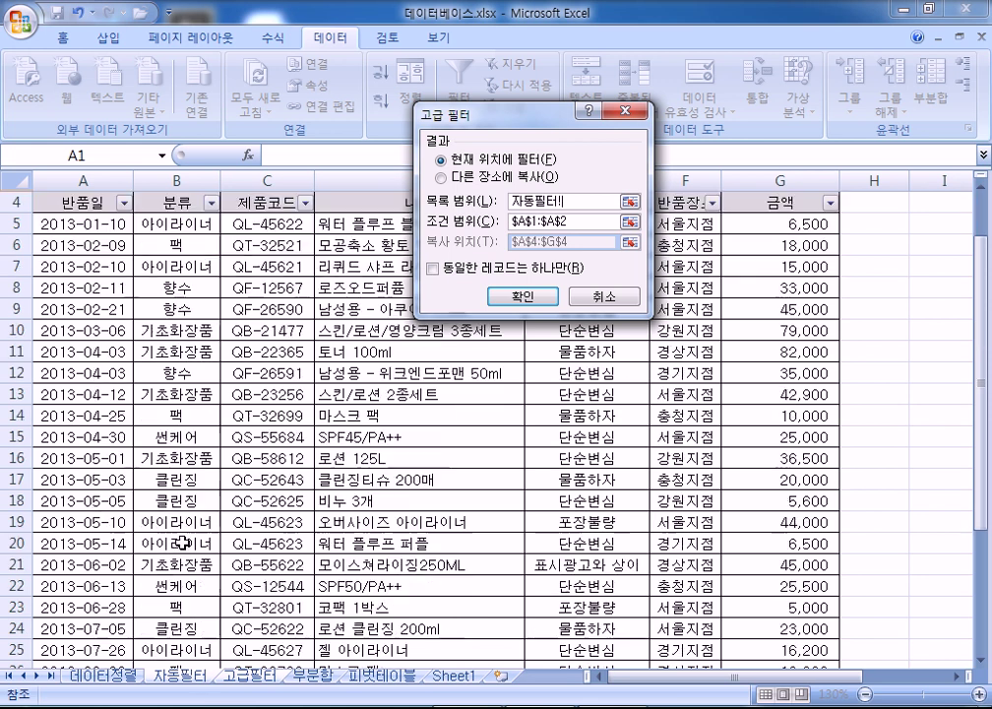
pyautogui.scroll(2, 99, 293)
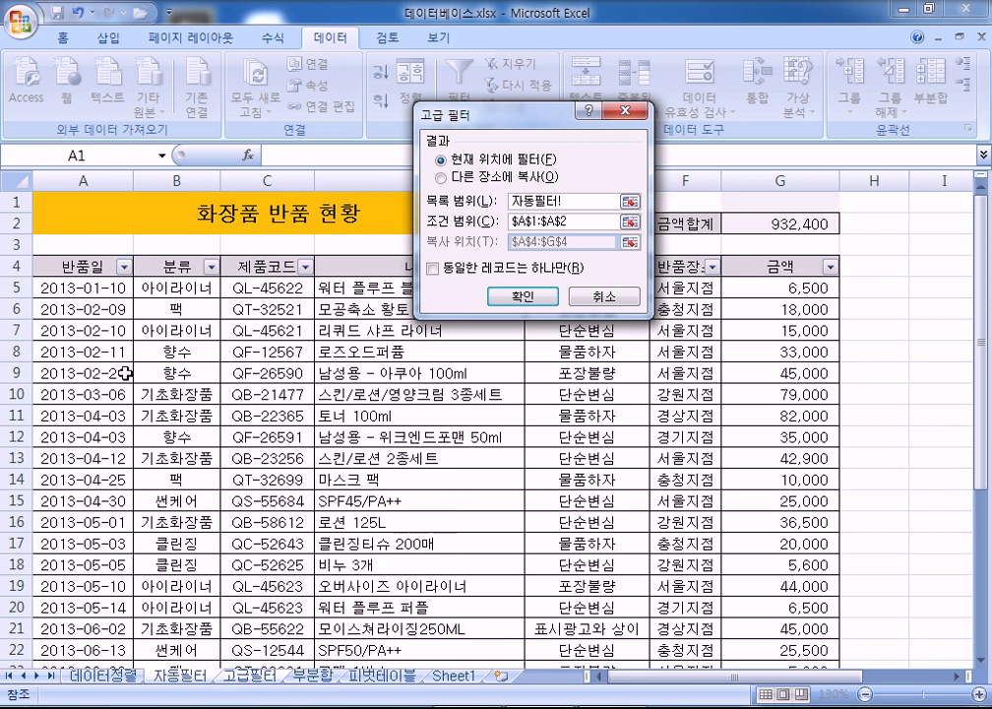
pyautogui.moveTo(60, 266); pyautogui.dragTo(773, 631)
pyautogui.scroll(-3, 268, 351)
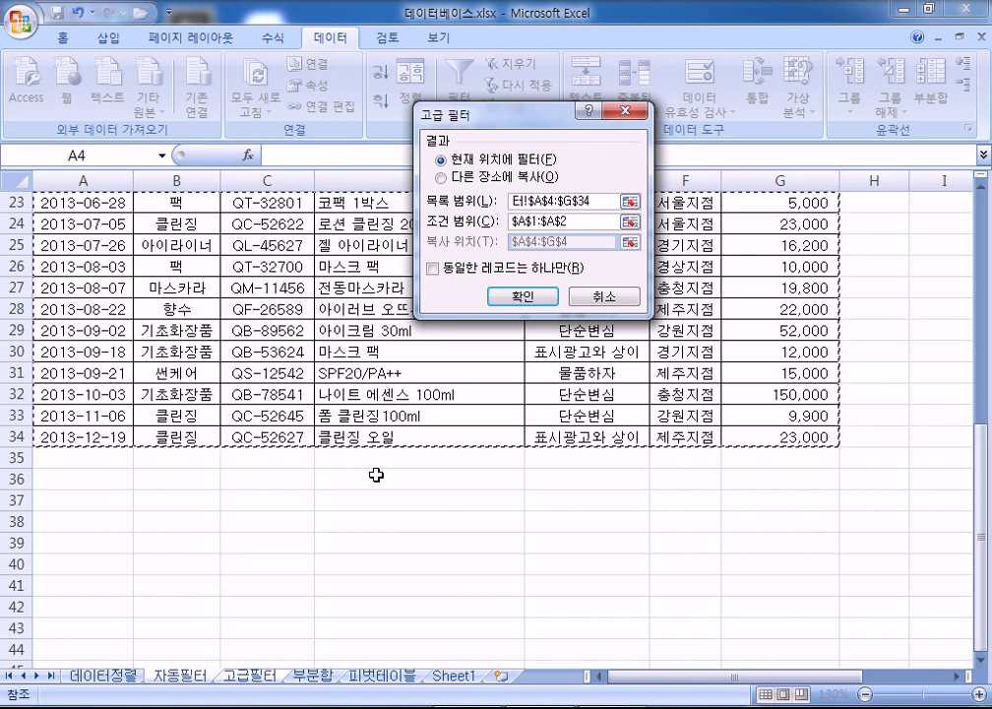
pyautogui.click(568, 222)
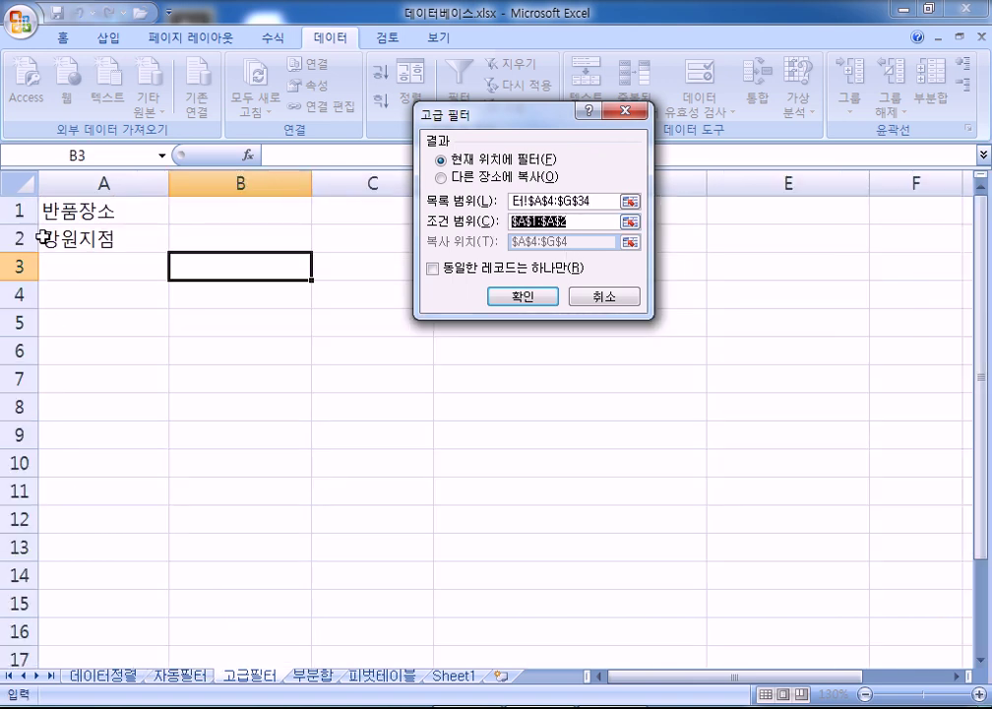
pyautogui.moveTo(66, 205); pyautogui.dragTo(66, 250)
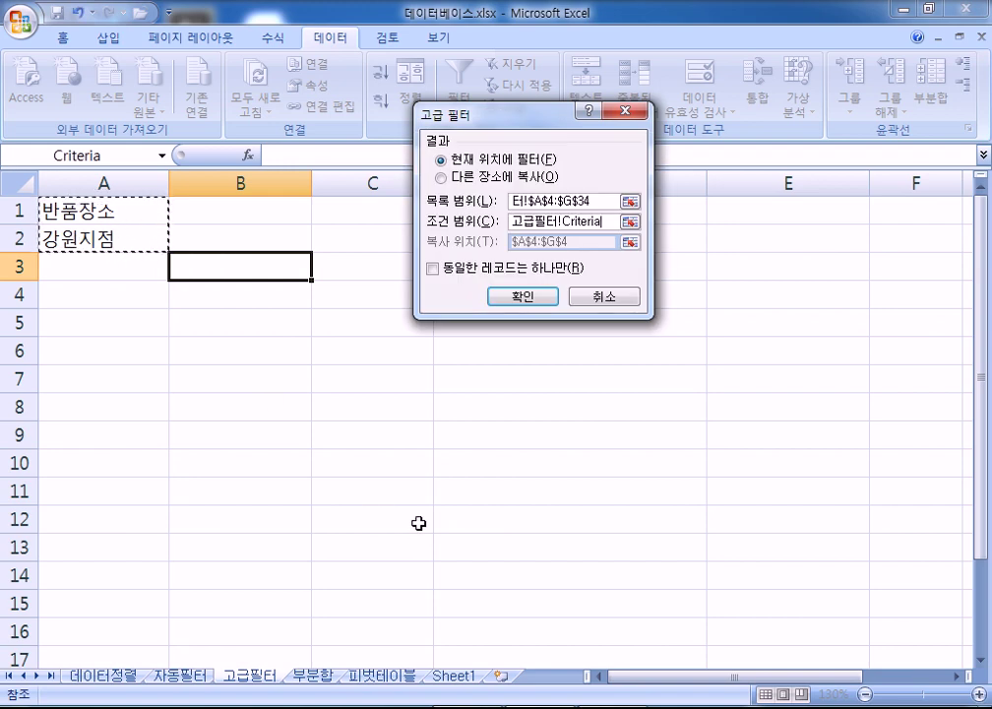
pyautogui.click(600, 297)
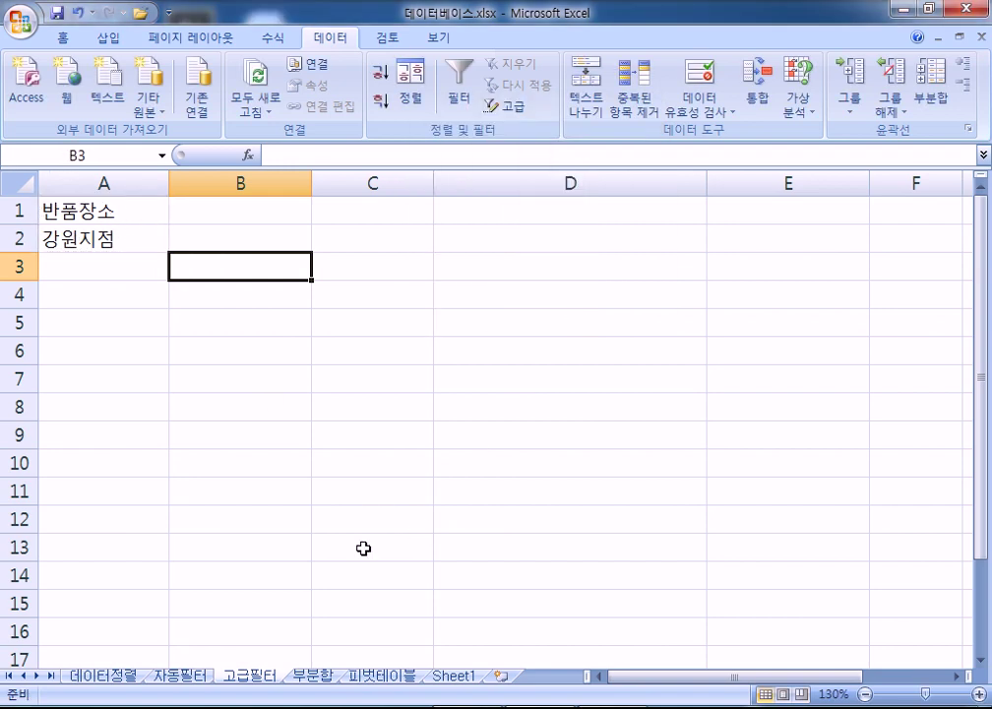
# Reopen the advanced filter from the 고급필터 sheet and set its list range to A4:G34 on the 자동필터 sheet.
pyautogui.click(507, 108)
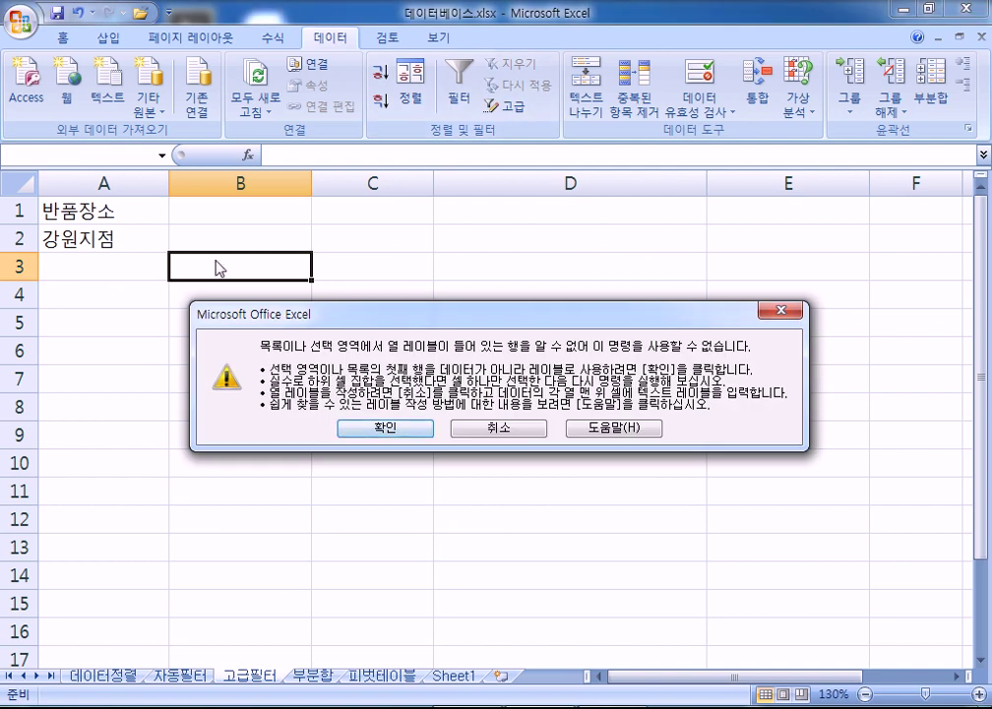
pyautogui.click(385, 428)
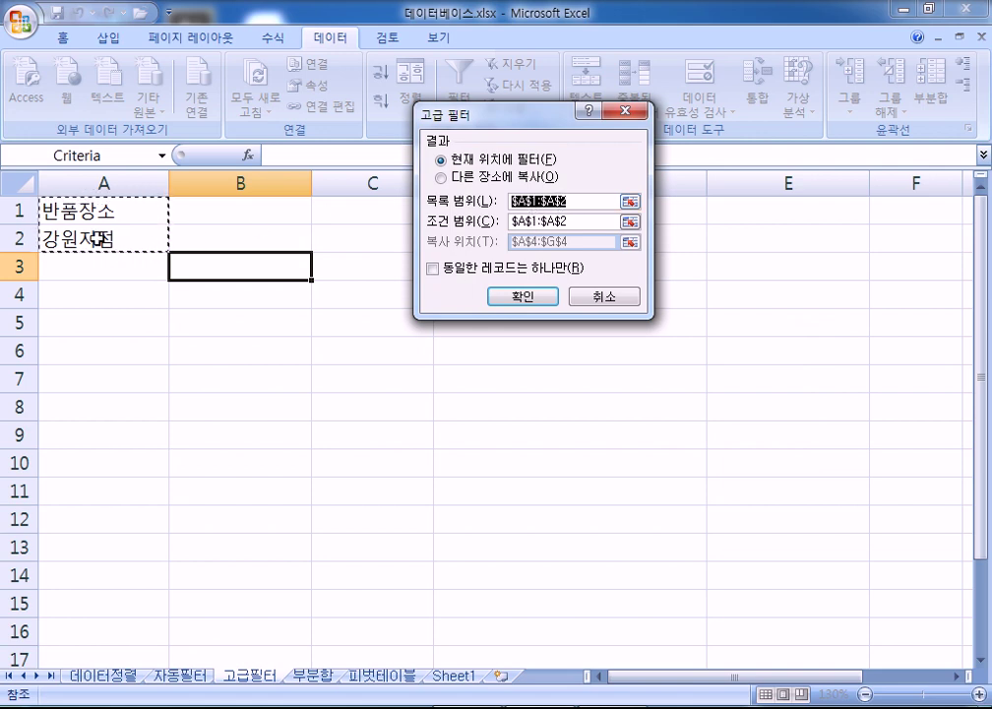
pyautogui.click(189, 677)
pyautogui.scroll(7, 148, 326)
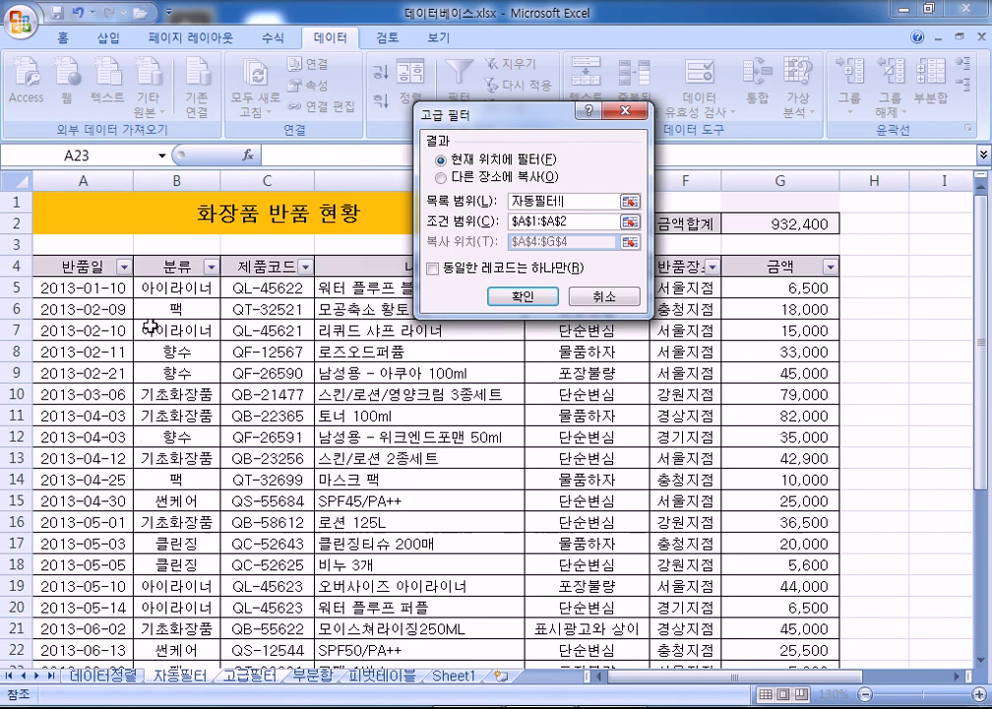
pyautogui.click(69, 265)
pyautogui.moveTo(69, 266); pyautogui.dragTo(791, 596)
pyautogui.scroll(5, 296, 443)
pyautogui.click(64, 264)
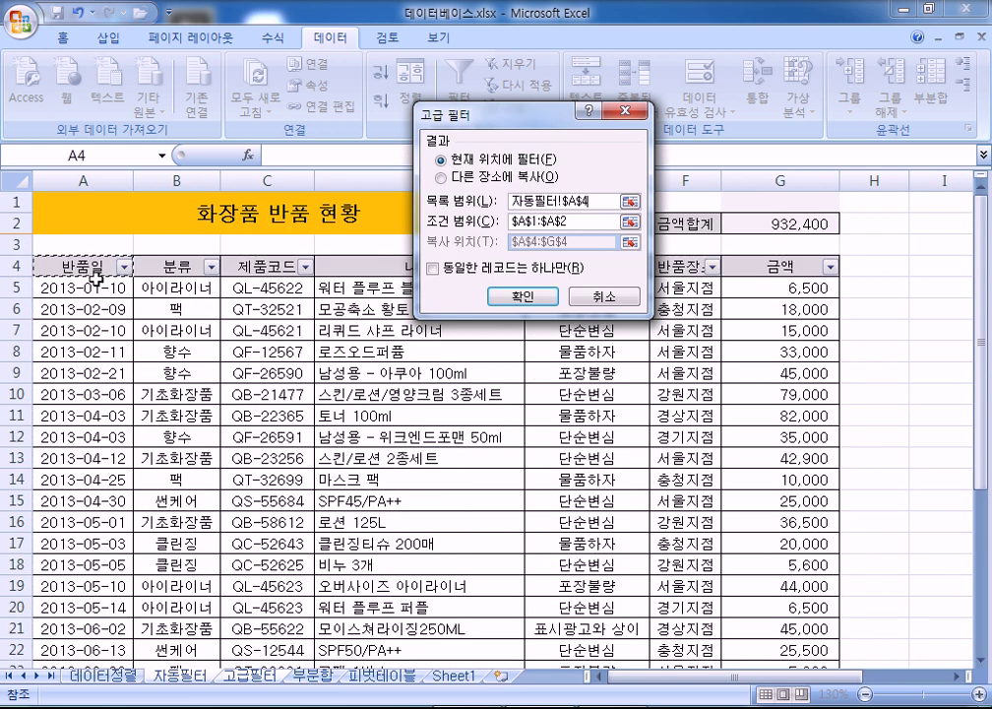
pyautogui.hotkey('ctrl', 'a')
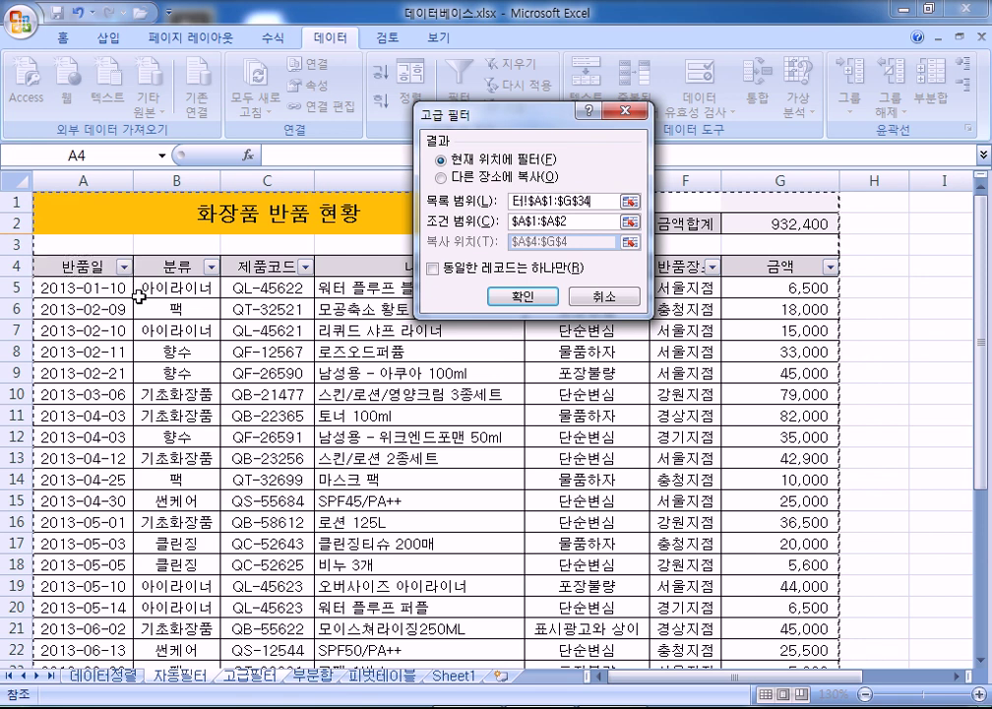
pyautogui.moveTo(68, 264); pyautogui.dragTo(790, 634)
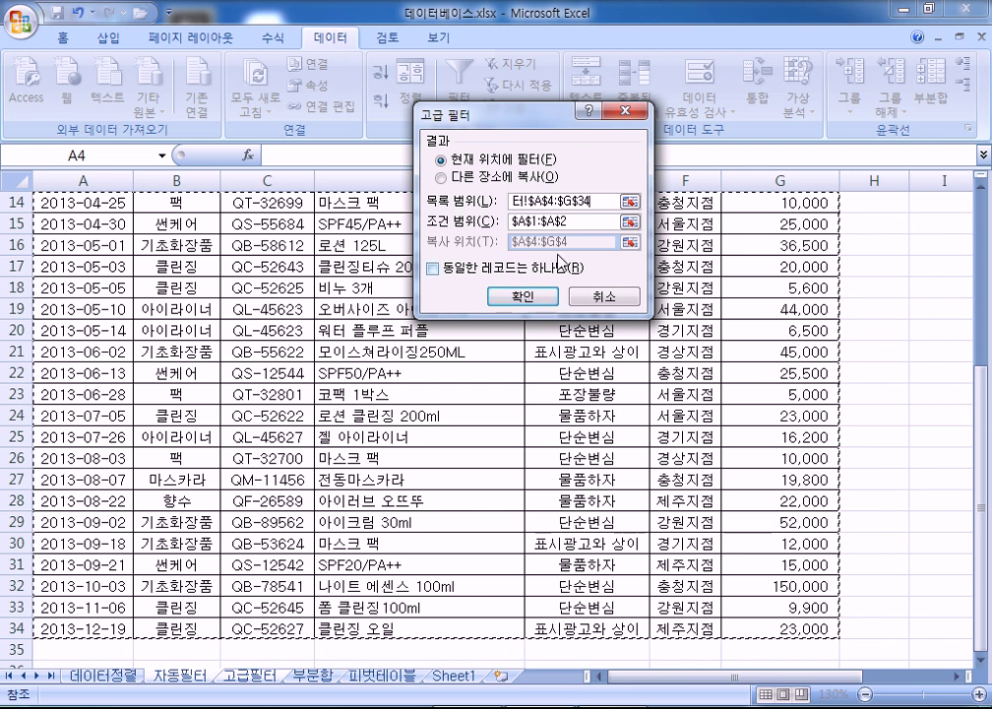
# Set the advanced filter's criteria range to A1:A2 on the 고급필터 sheet.
pyautogui.doubleClick(567, 222)
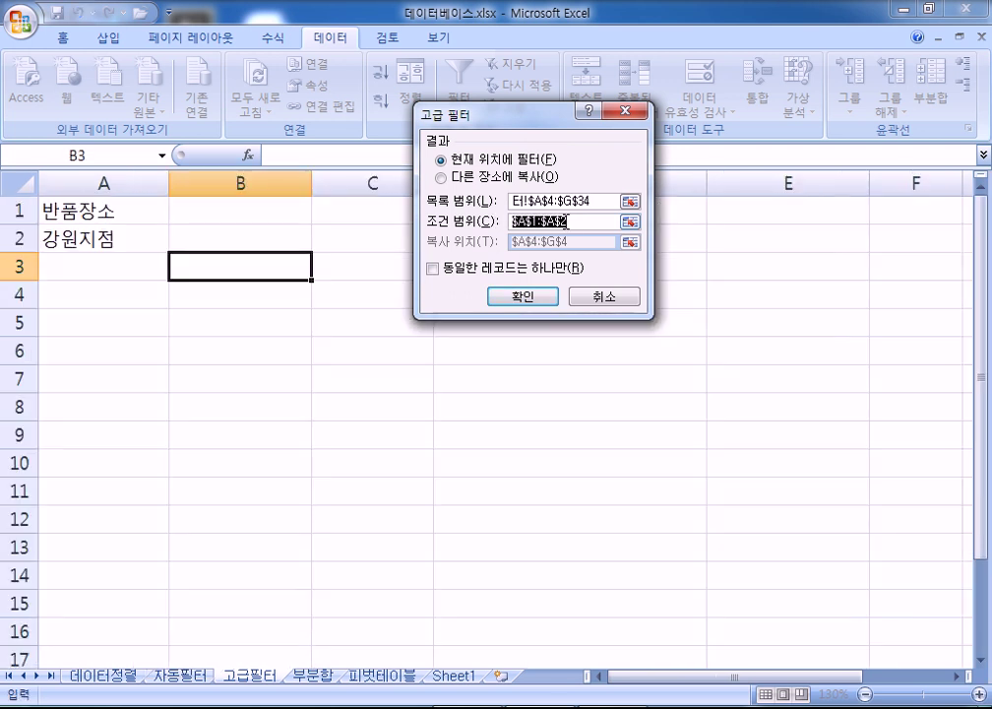
pyautogui.click(581, 223)
pyautogui.doubleClick(585, 221)
pyautogui.moveTo(93, 212); pyautogui.dragTo(90, 237)
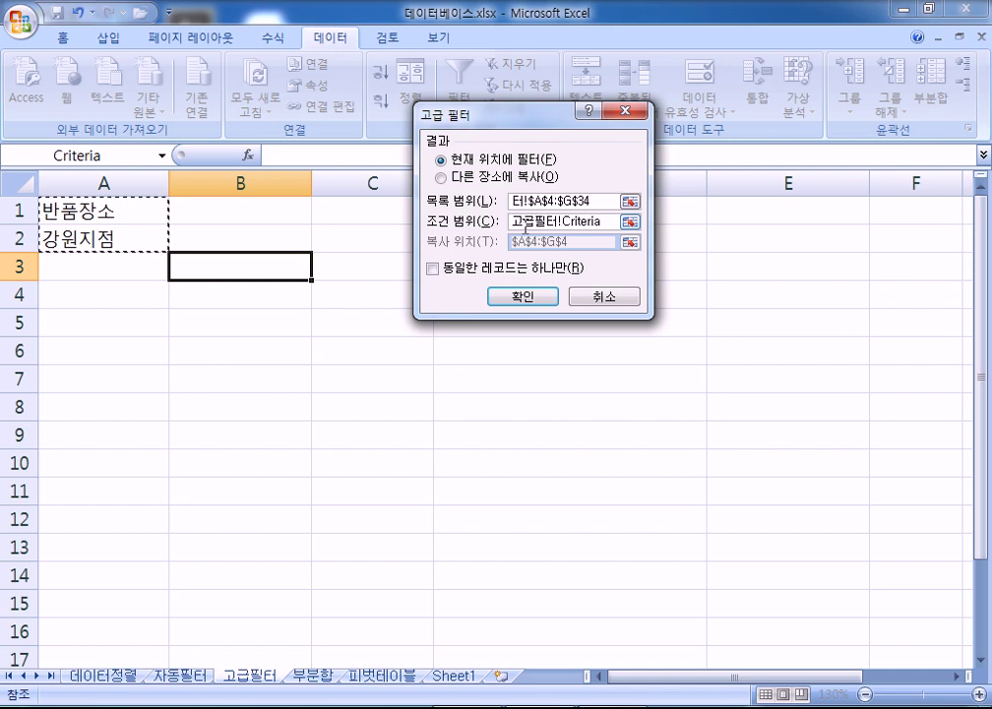
# Copy the filtered records to another location, starting at cell A4 of the 고급필터 sheet, and run the advanced filter.
pyautogui.click(456, 181)
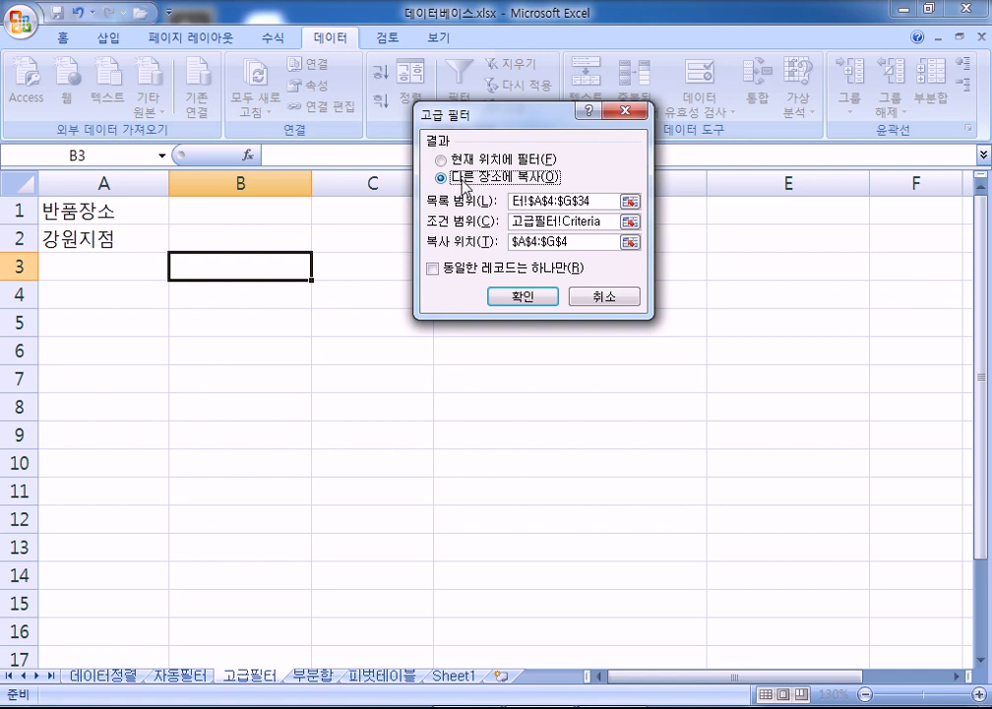
pyautogui.moveTo(587, 243); pyautogui.dragTo(508, 242)
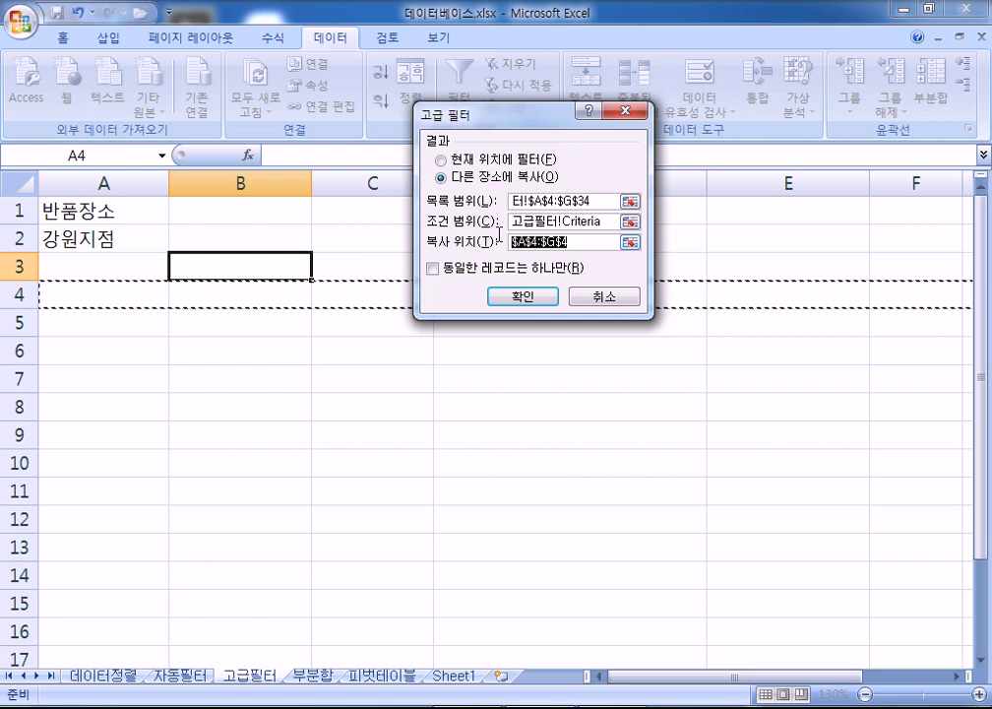
pyautogui.click(89, 297)
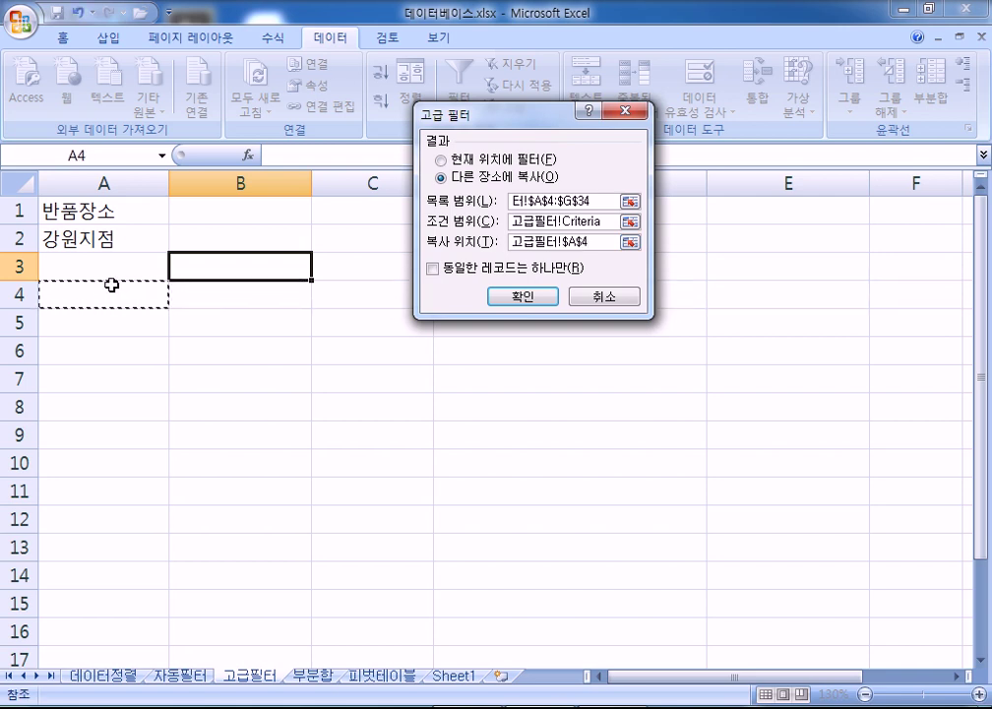
pyautogui.doubleClick(527, 244)
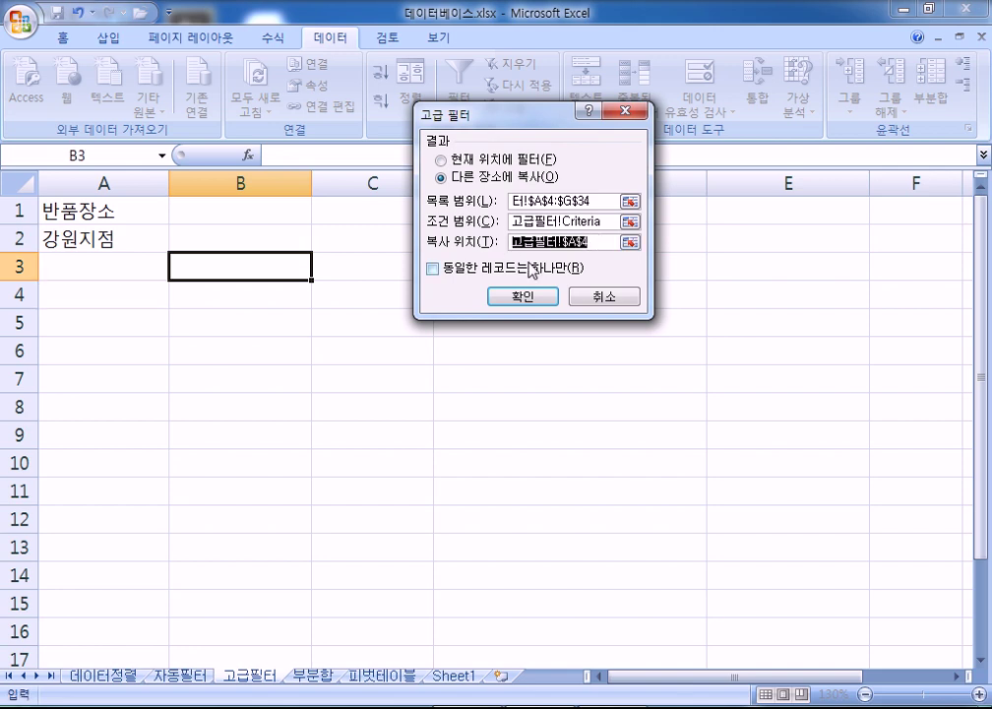
pyautogui.press('BackSpace')
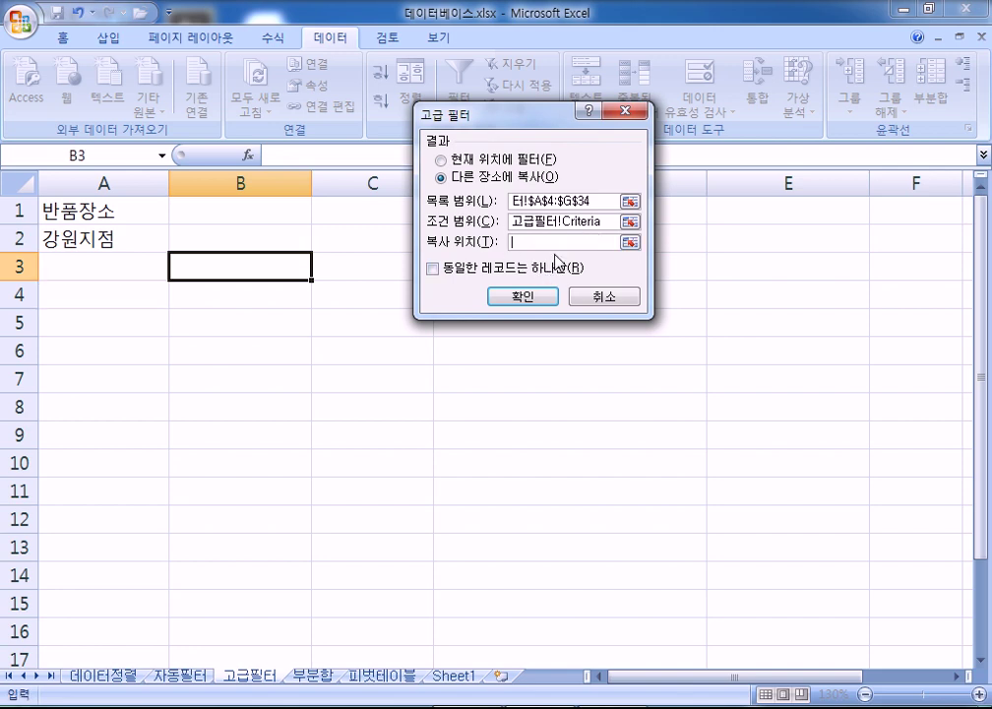
pyautogui.click(91, 295)
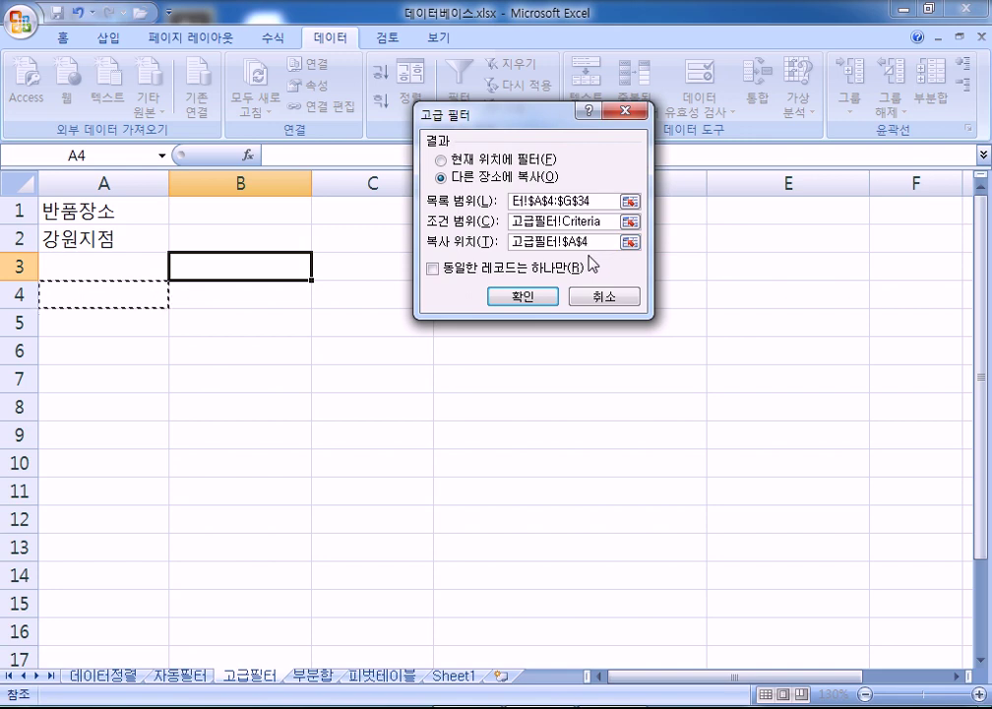
pyautogui.click(519, 298)
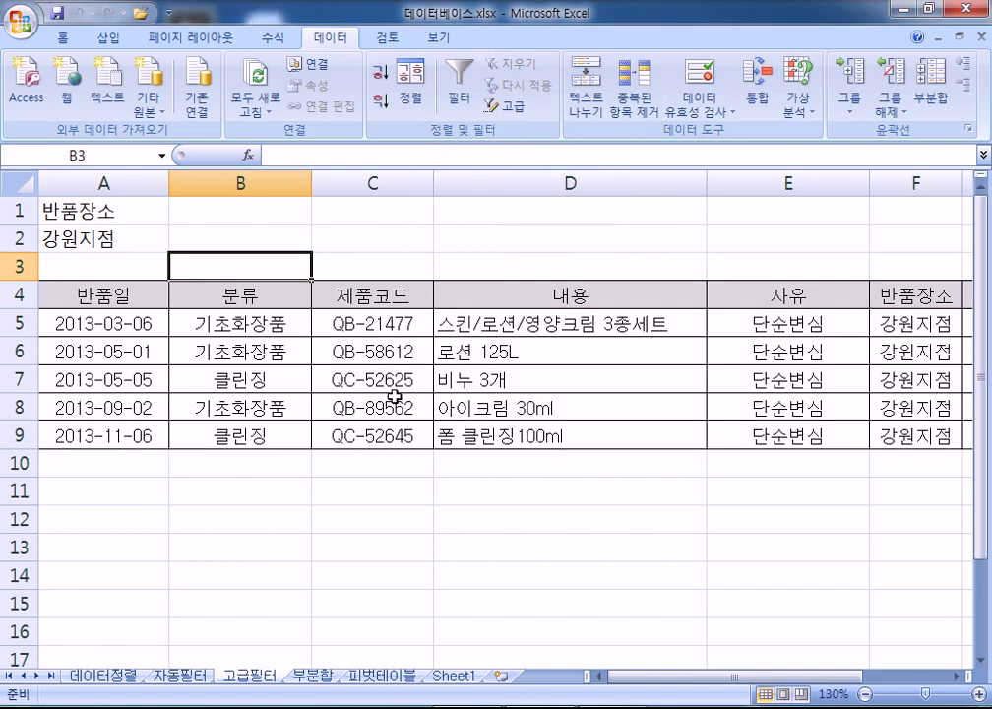
pyautogui.scroll(-3, 396, 398)
pyautogui.scroll(1, 392, 407)
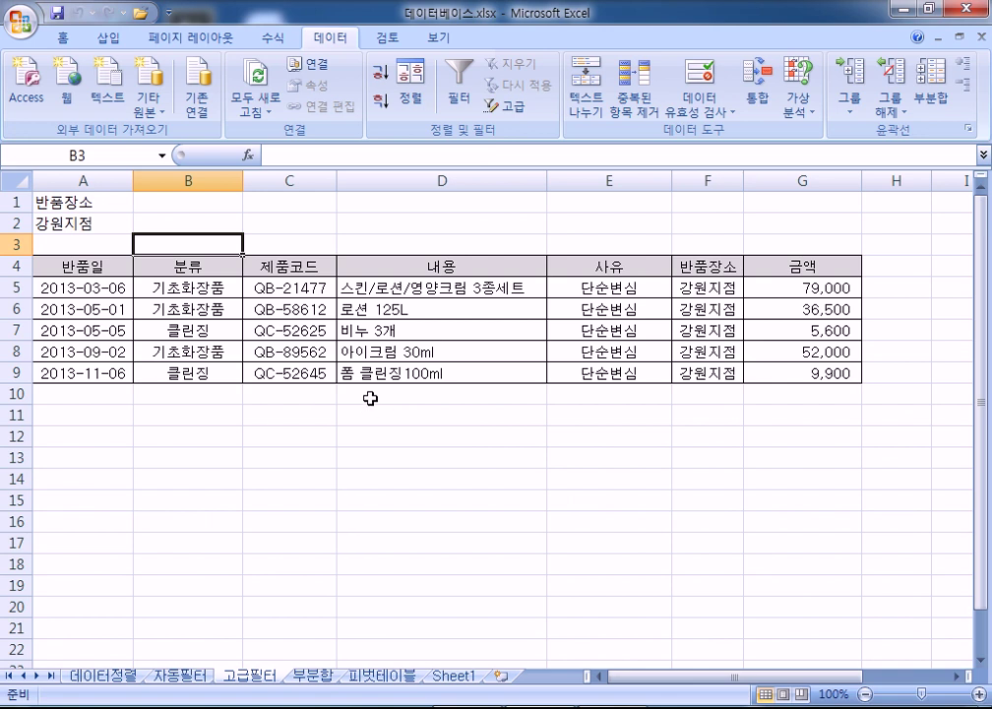
pyautogui.press('BackSpace')
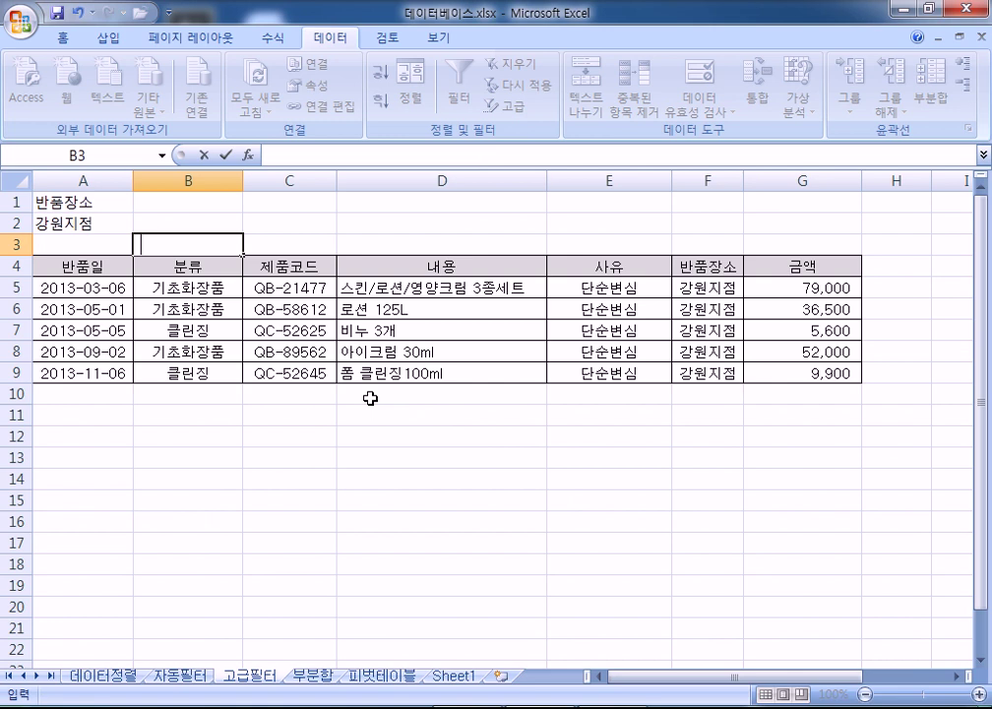
pyautogui.click(371, 398)
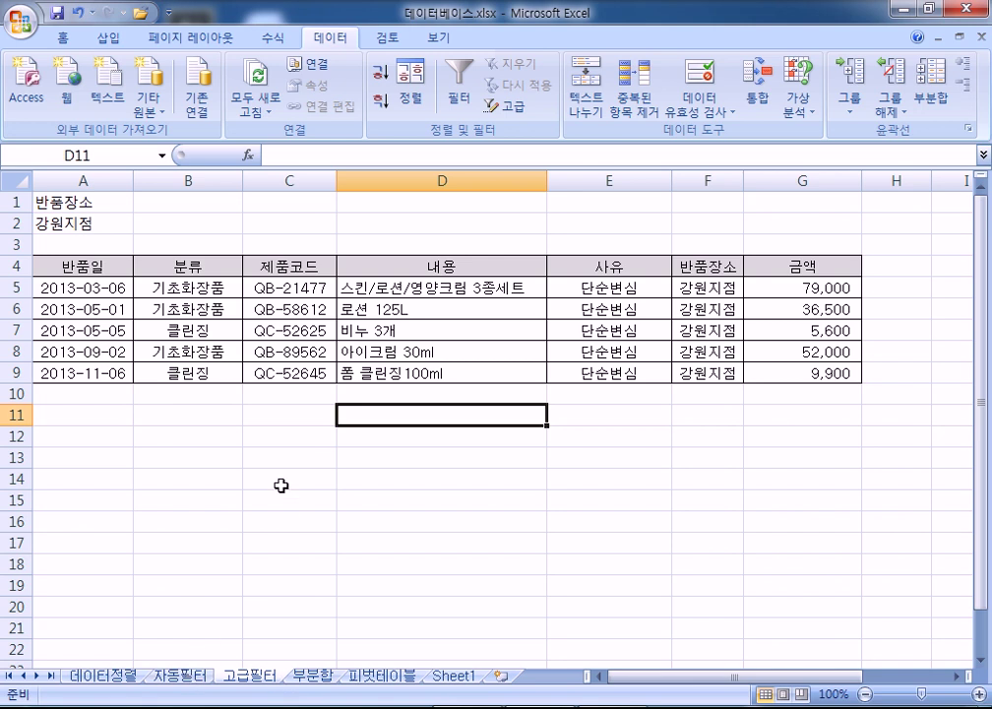
# Turn off the AutoFilter on the cosmetics returns list of the 자동필터 sheet.
pyautogui.click(197, 680)
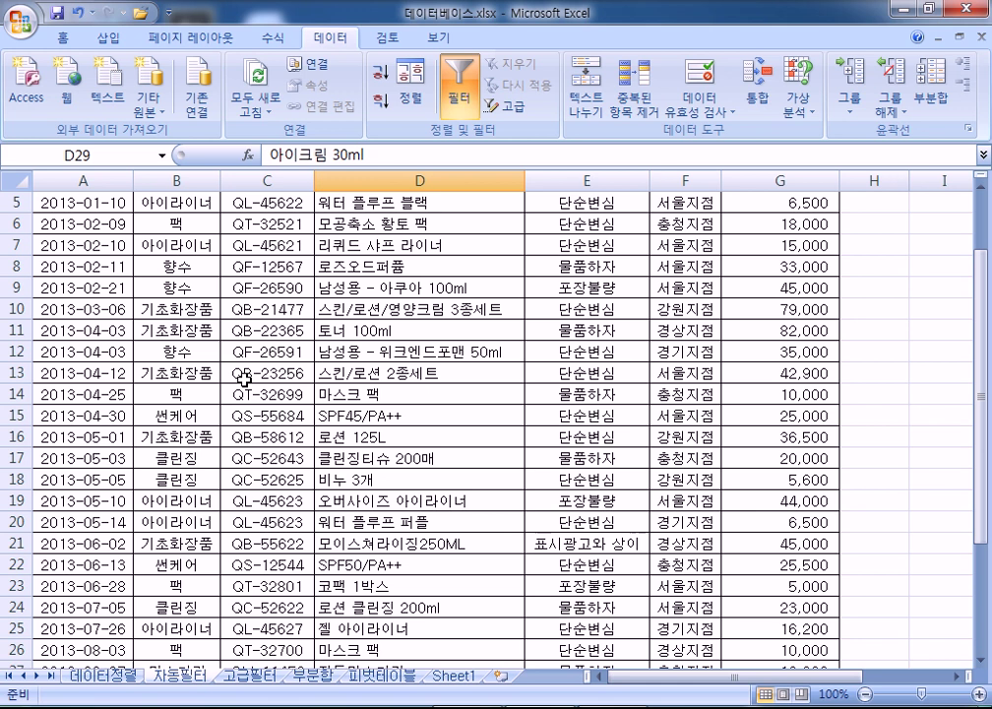
pyautogui.scroll(2, 256, 369)
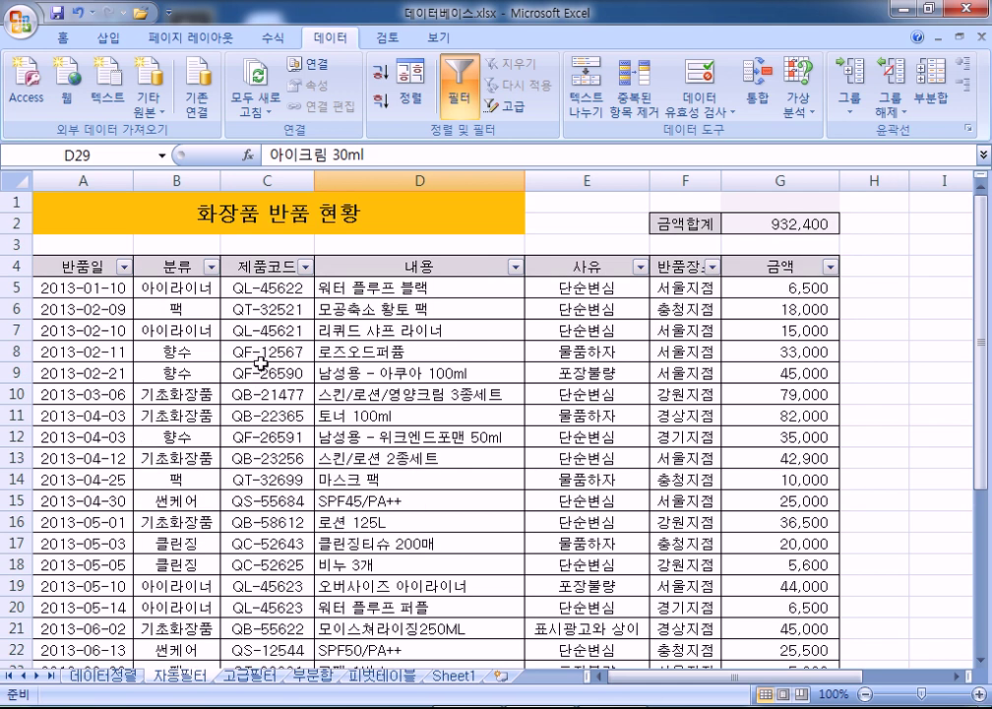
pyautogui.click(451, 94)
pyautogui.click(478, 308)
# Enter the filter criteria beside the list on the 자동필터 sheet, with 반품장소 in I1 and 강원지점 in I2.
pyautogui.moveTo(745, 686); pyautogui.dragTo(824, 679)
pyautogui.click(745, 263)
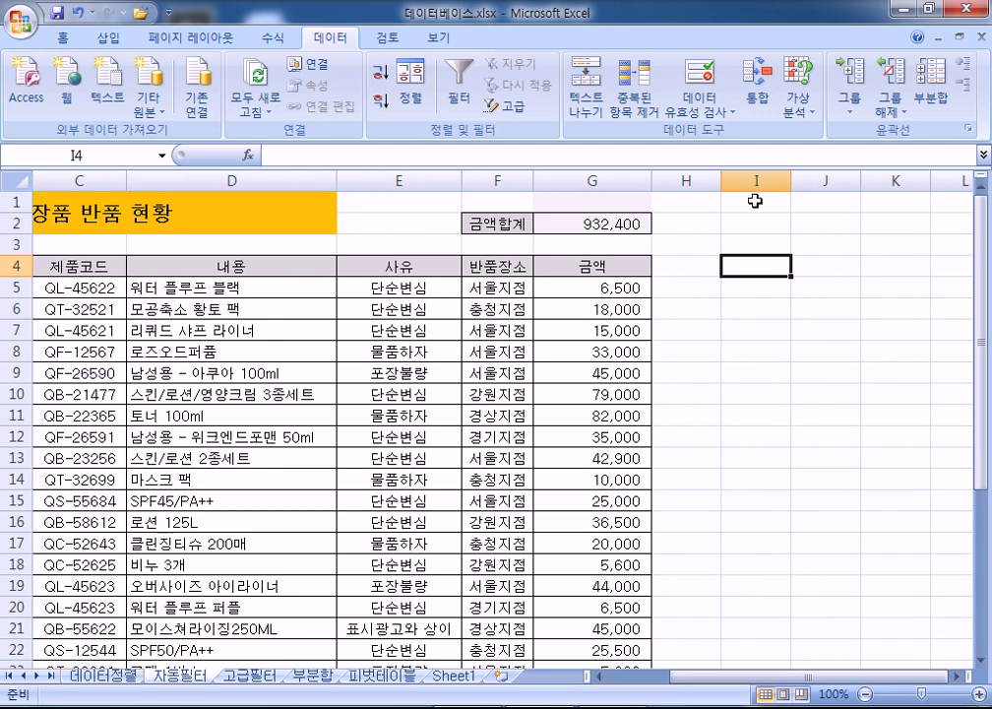
pyautogui.click(755, 201)
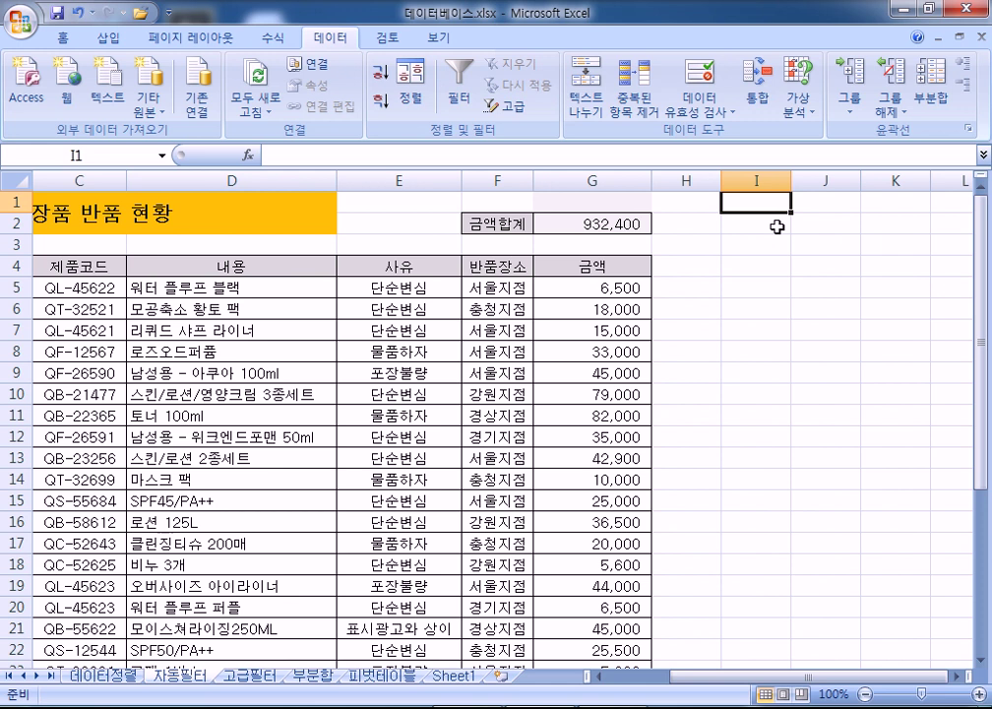
pyautogui.write('반품장소')
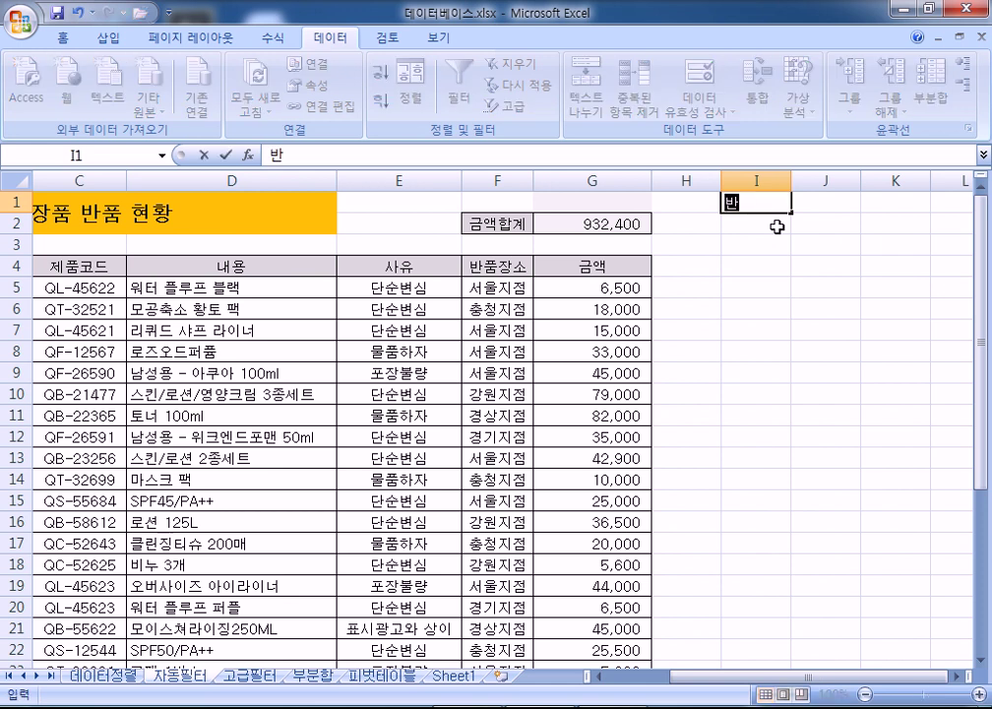
pyautogui.press('Return')
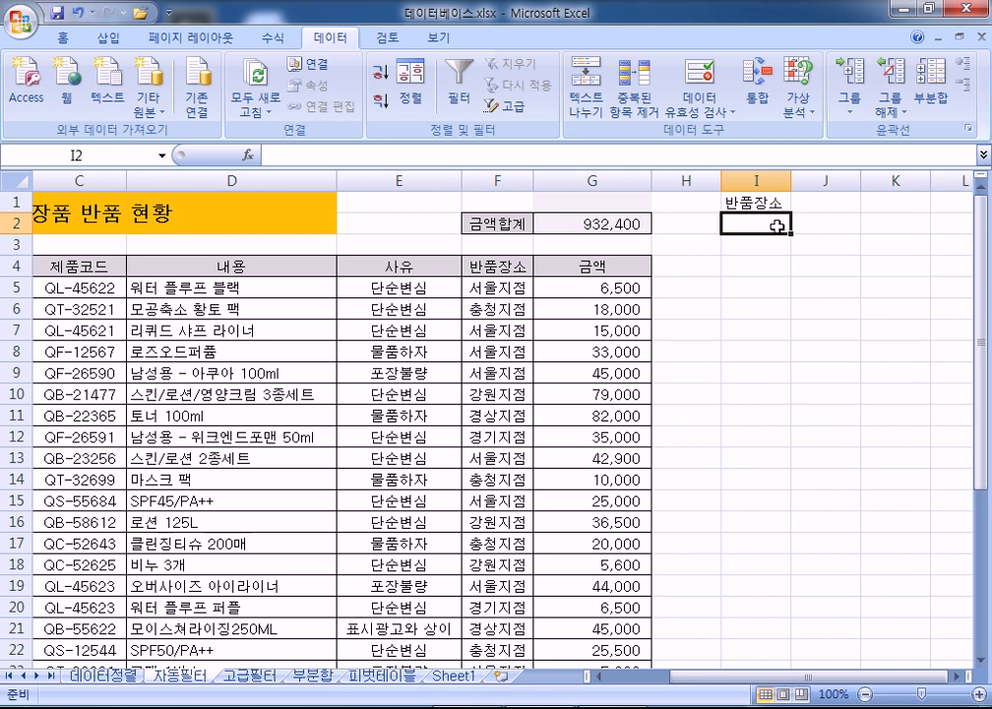
pyautogui.write('강원')
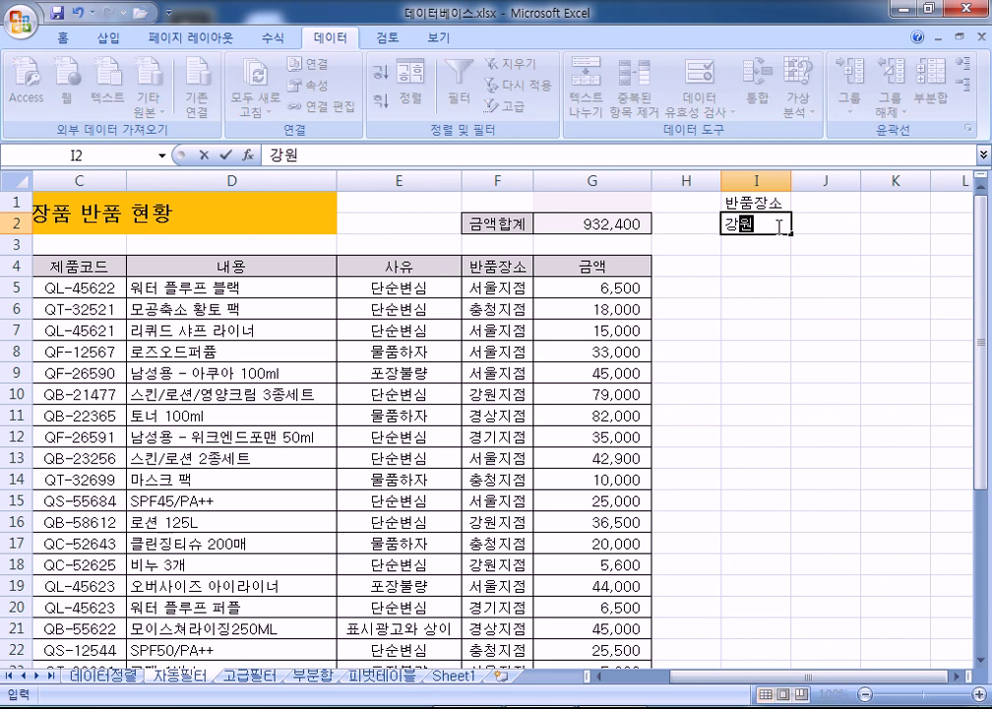
pyautogui.write('지머점')
pyautogui.press('Return')
pyautogui.moveTo(754, 202); pyautogui.dragTo(751, 228)
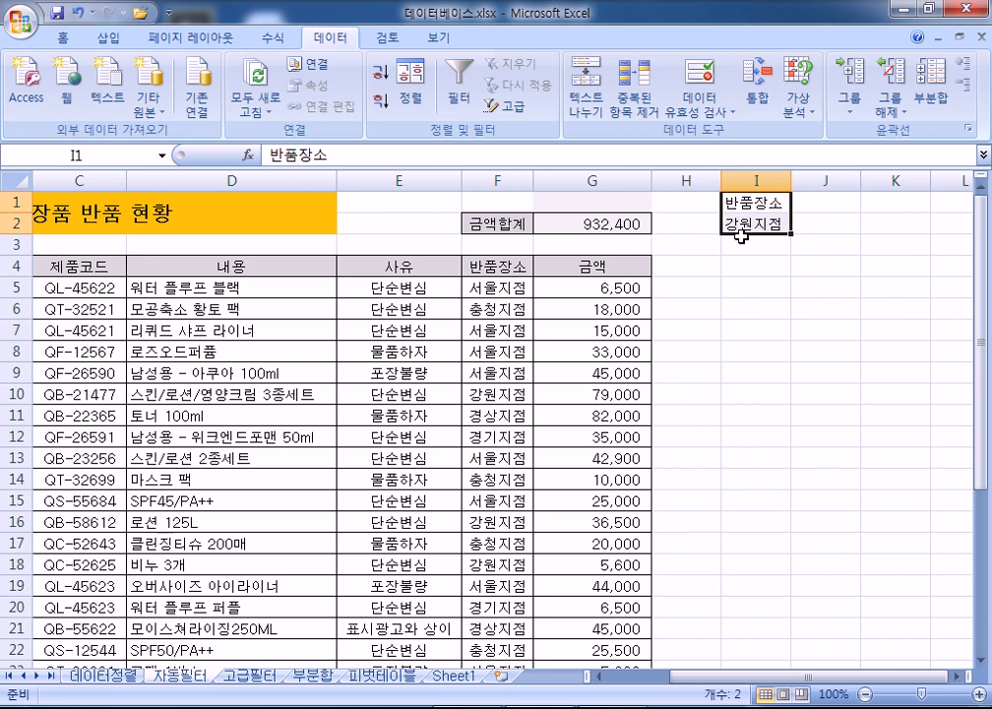
# Compare the list and criteria on the 자동필터 sheet with the extracted records on the 고급필터 sheet.
pyautogui.click(403, 375)
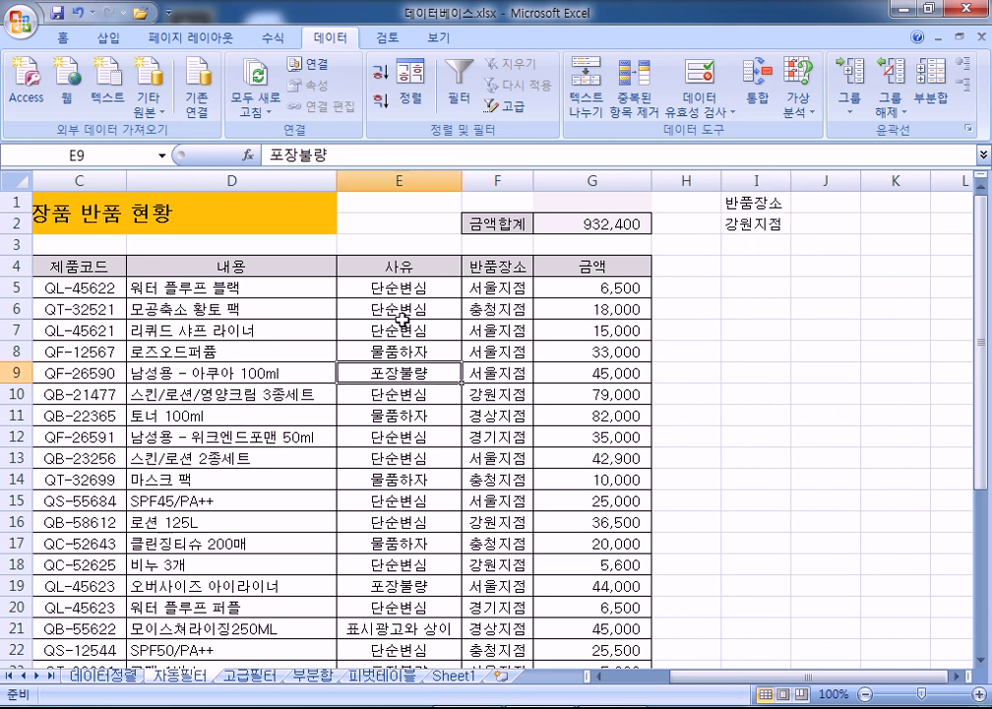
pyautogui.click(405, 327)
pyautogui.moveTo(187, 308); pyautogui.dragTo(190, 338)
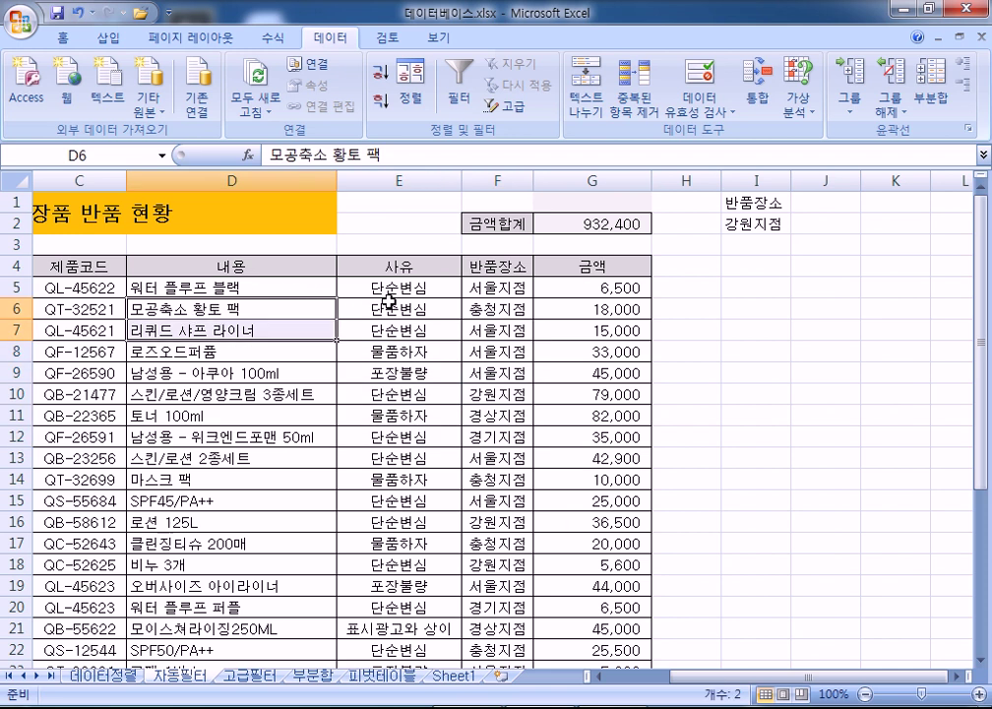
pyautogui.click(265, 677)
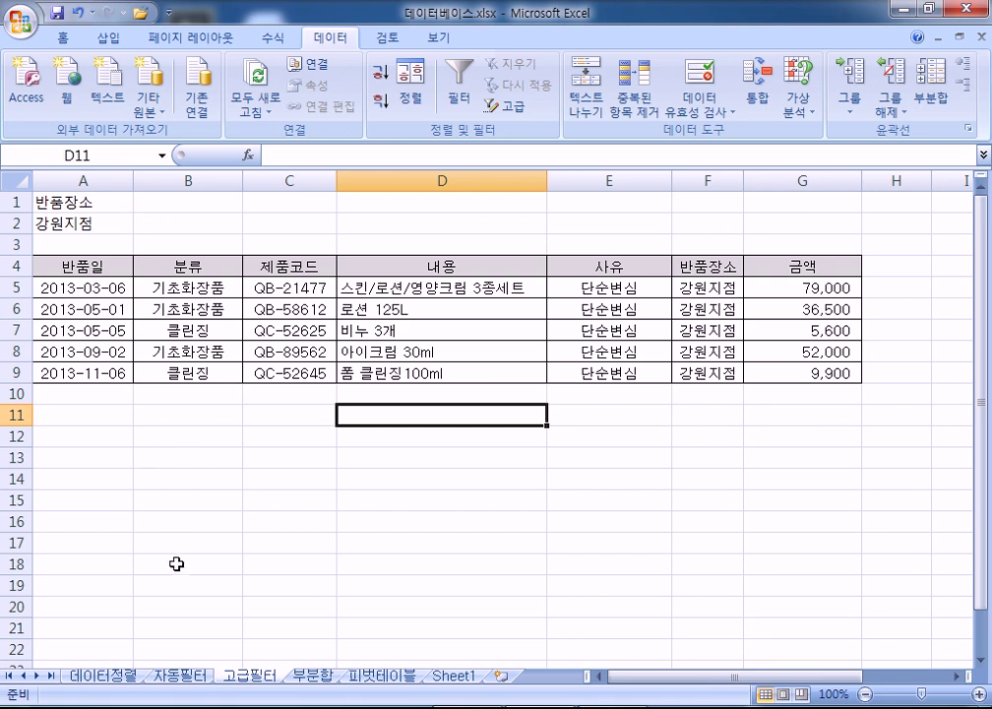
pyautogui.click(180, 678)
pyautogui.click(750, 207)
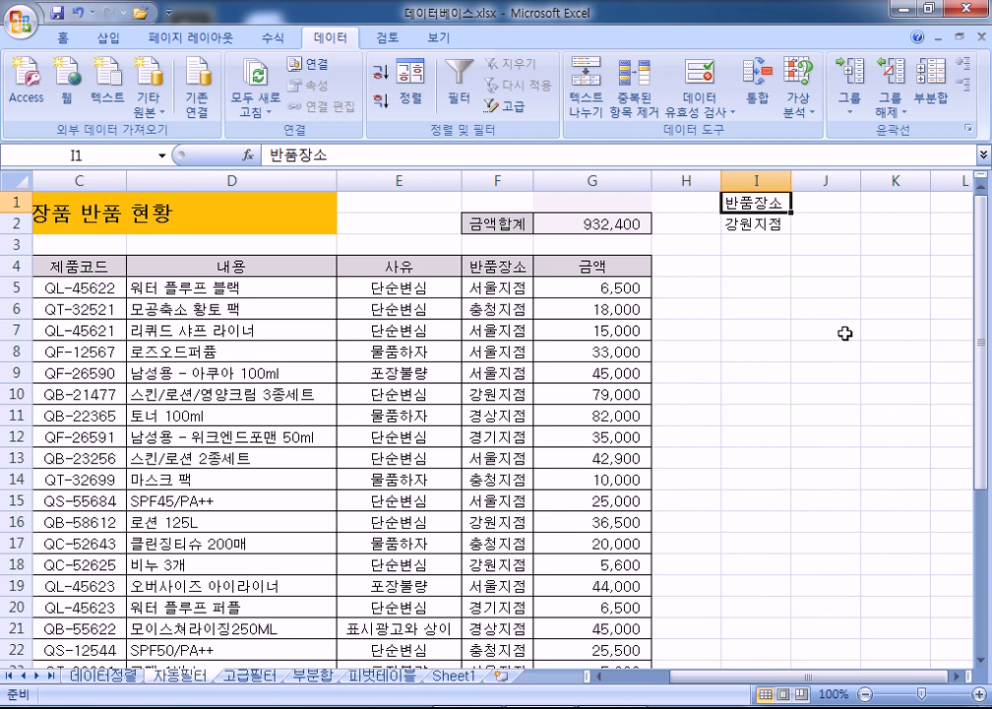
pyautogui.moveTo(230, 308); pyautogui.dragTo(365, 393)
pyautogui.click(335, 380)
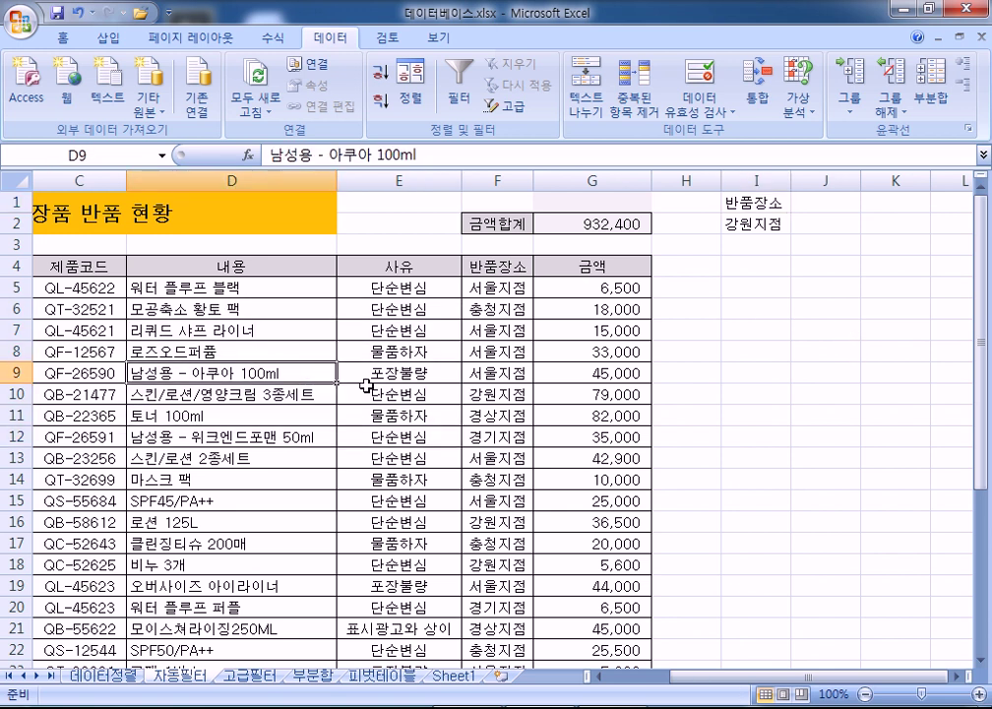
pyautogui.click(512, 108)
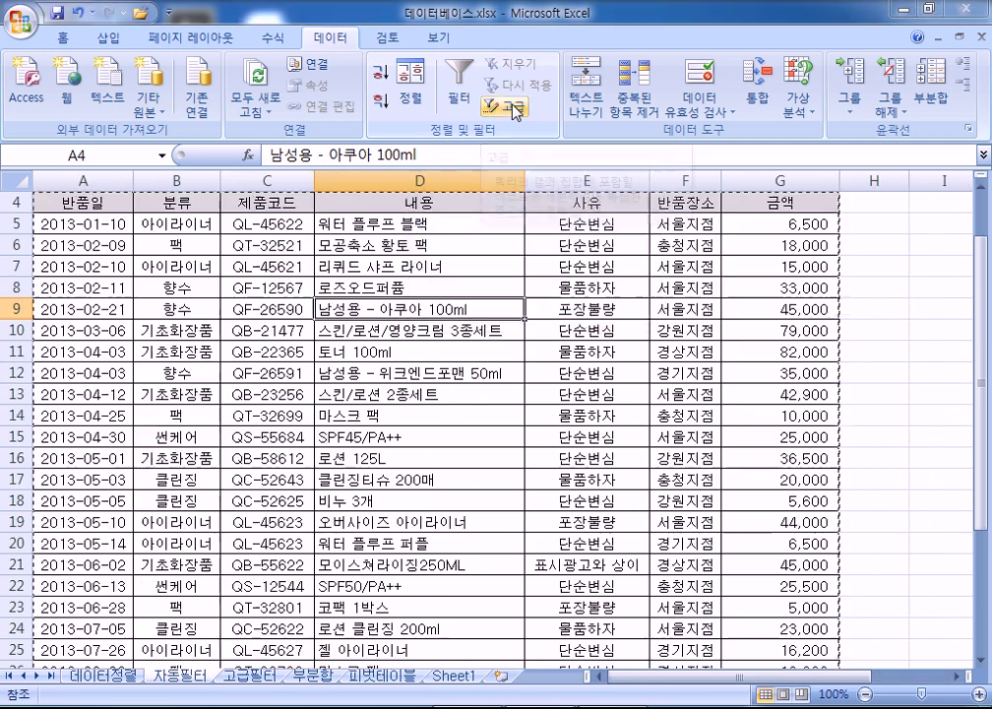
pyautogui.moveTo(748, 675); pyautogui.dragTo(787, 675)
pyautogui.scroll(1, 876, 598)
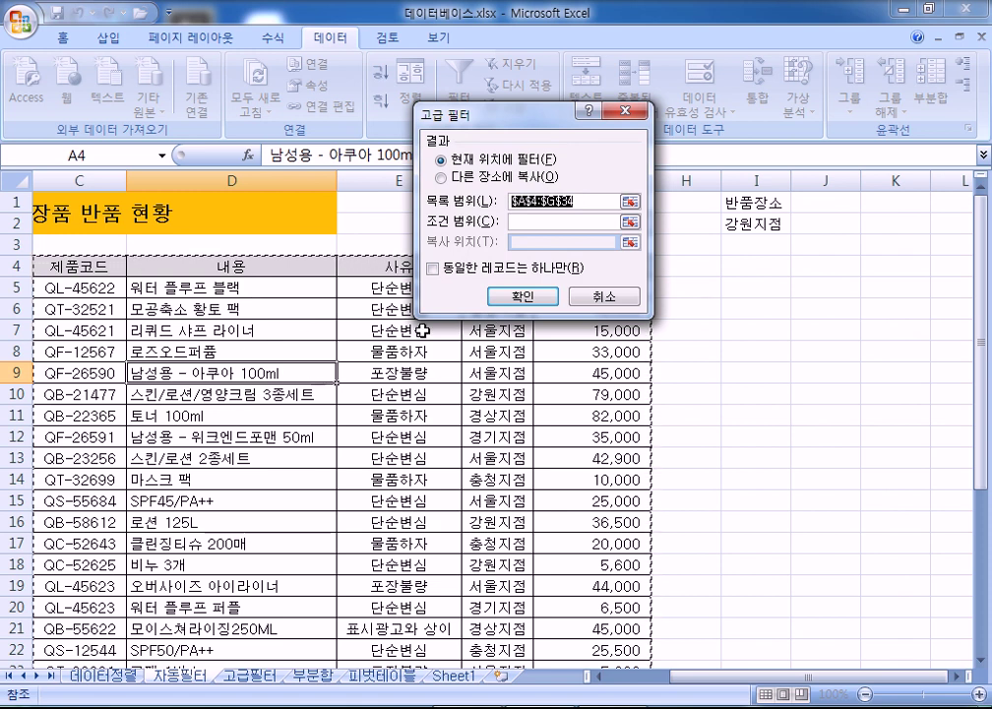
pyautogui.press('Escape')
pyautogui.click(882, 355)
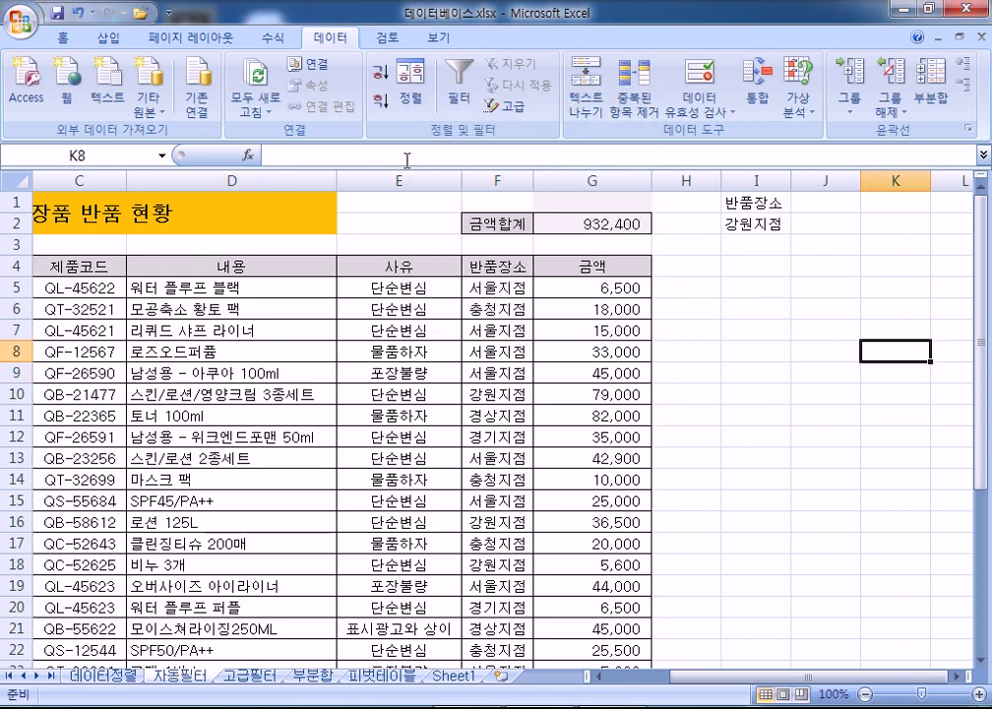
pyautogui.click(508, 105)
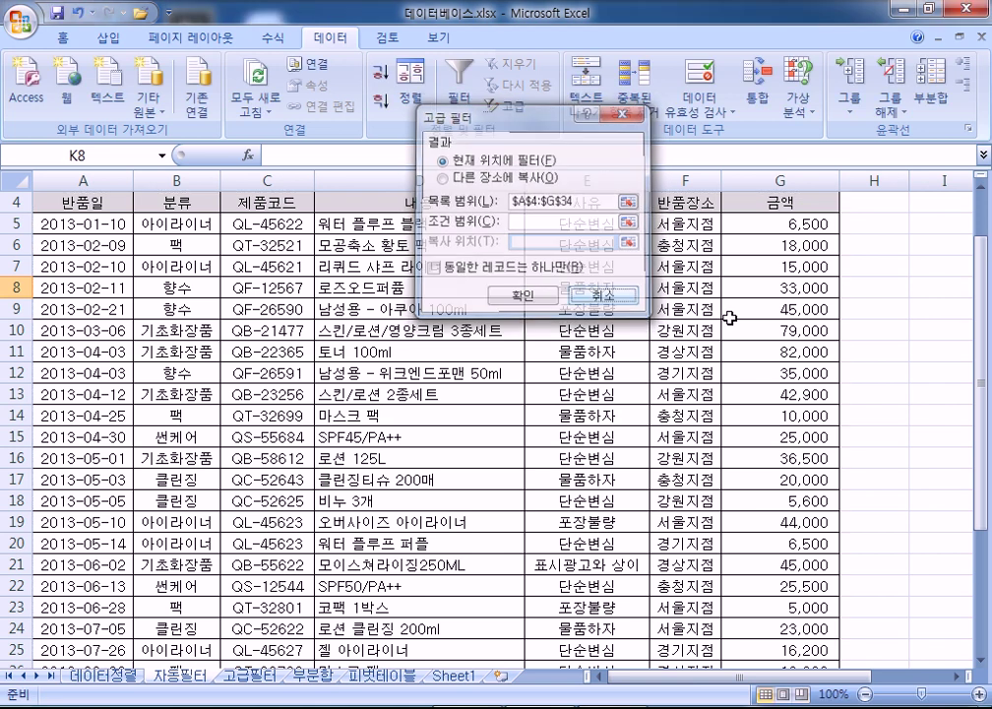
pyautogui.press('Escape')
pyautogui.click(595, 308)
# Start an advanced filter on the returns list A4:G34 of the 자동필터 sheet with I1:I2 as the criteria range.
pyautogui.moveTo(478, 288); pyautogui.dragTo(689, 436)
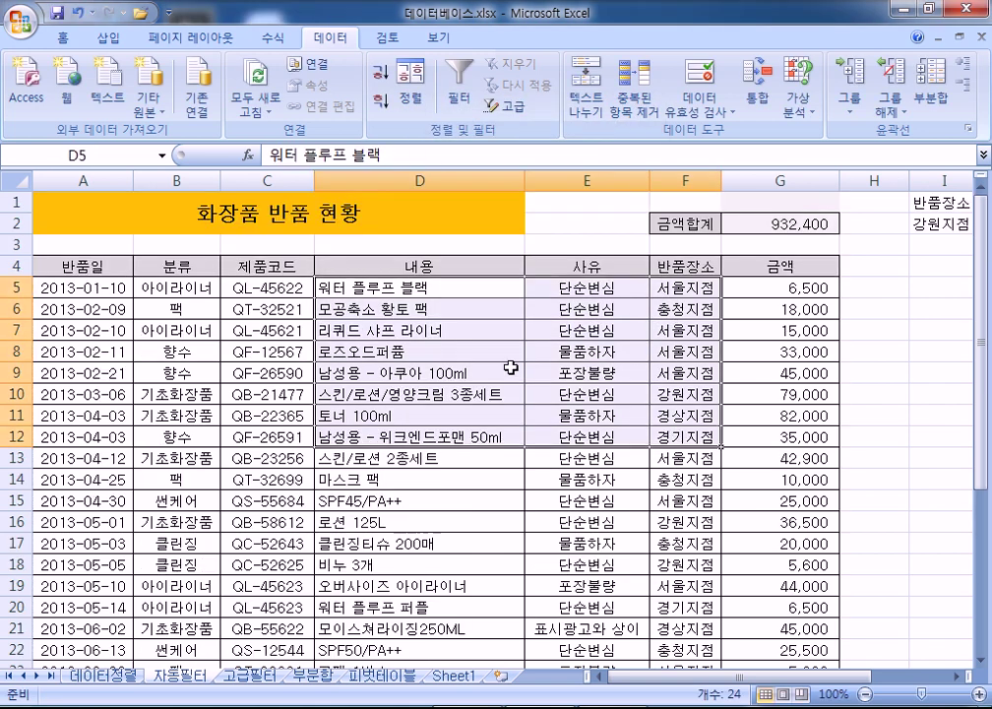
pyautogui.click(513, 371)
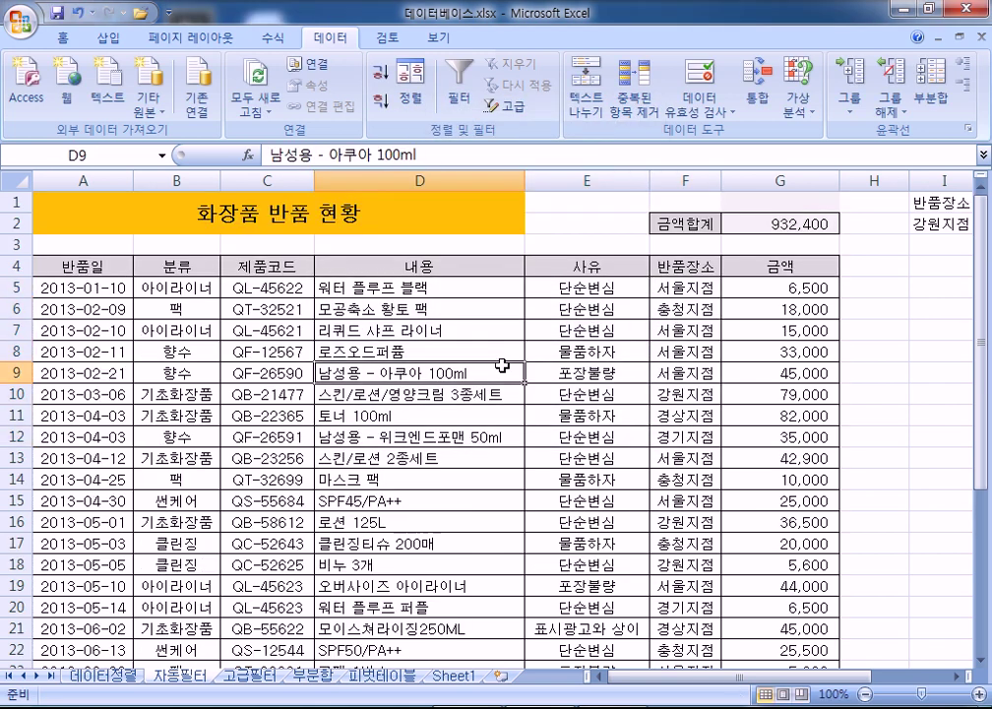
pyautogui.click(506, 108)
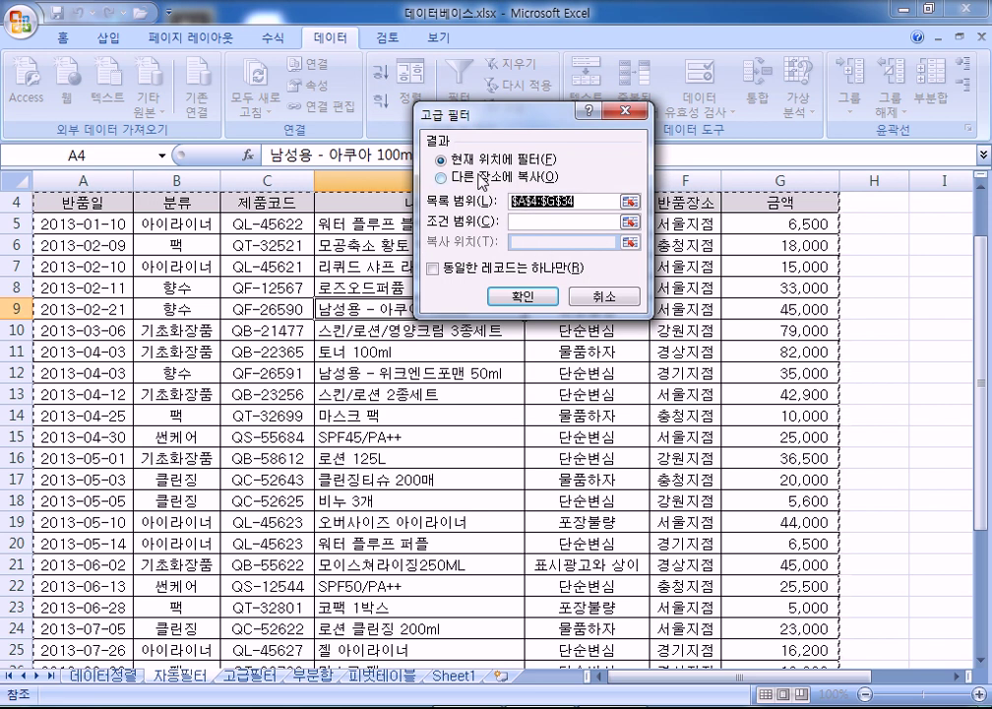
pyautogui.click(588, 221)
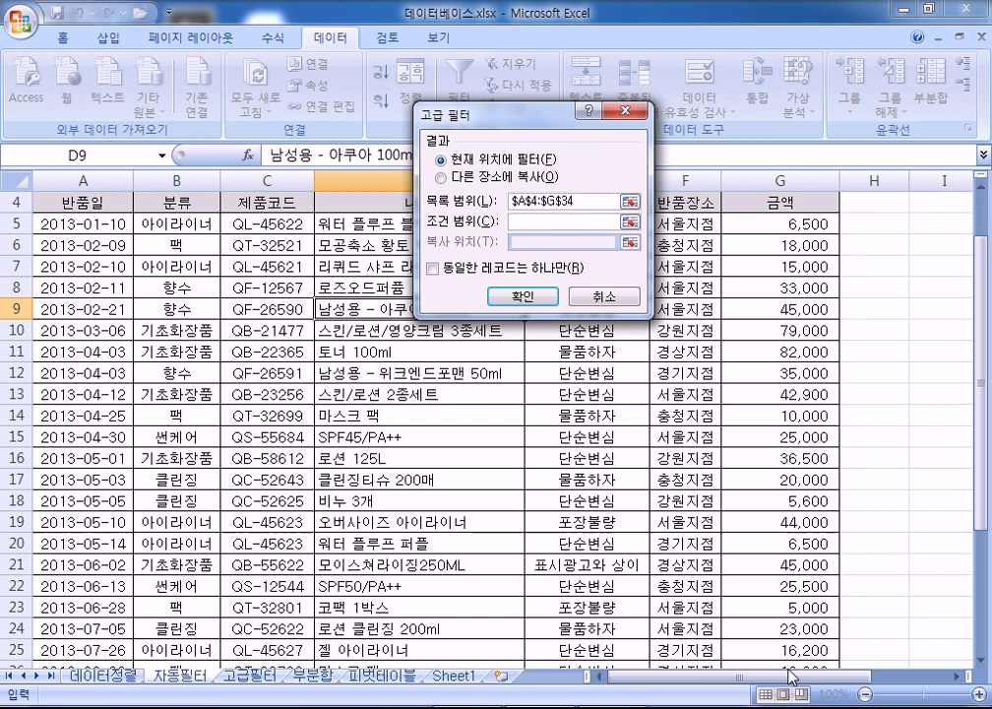
pyautogui.hscroll(2, 791, 593)
pyautogui.scroll(1, 859, 525)
pyautogui.moveTo(741, 201); pyautogui.dragTo(744, 228)
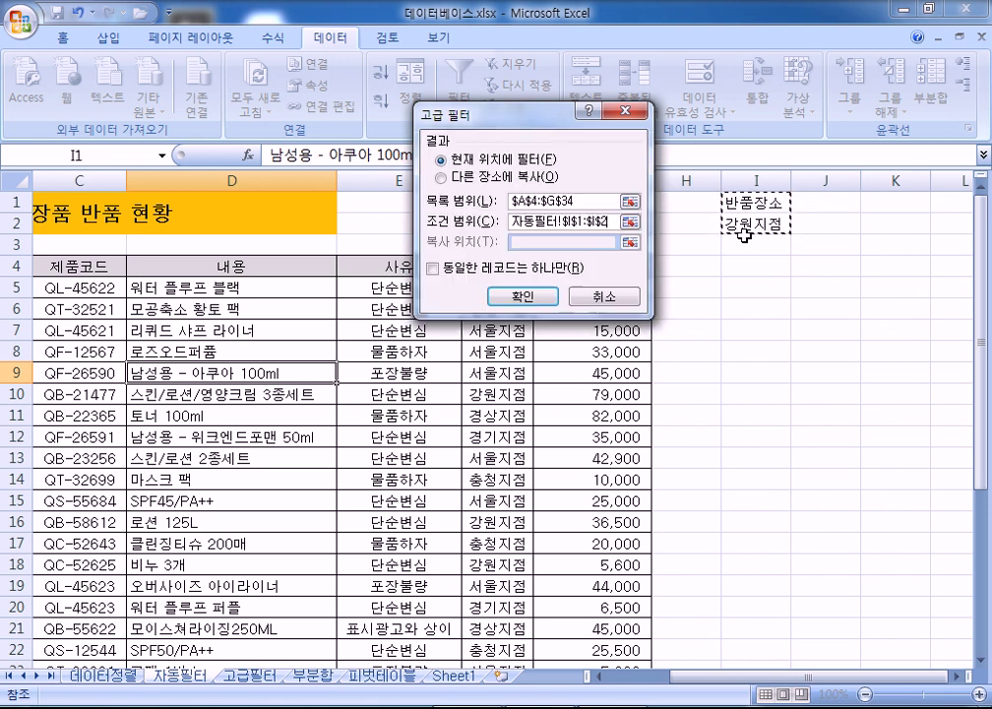
# Copy the filtered records to another location starting at I4 of the 자동필터 sheet, and autofit column I.
pyautogui.click(463, 183)
pyautogui.click(509, 243)
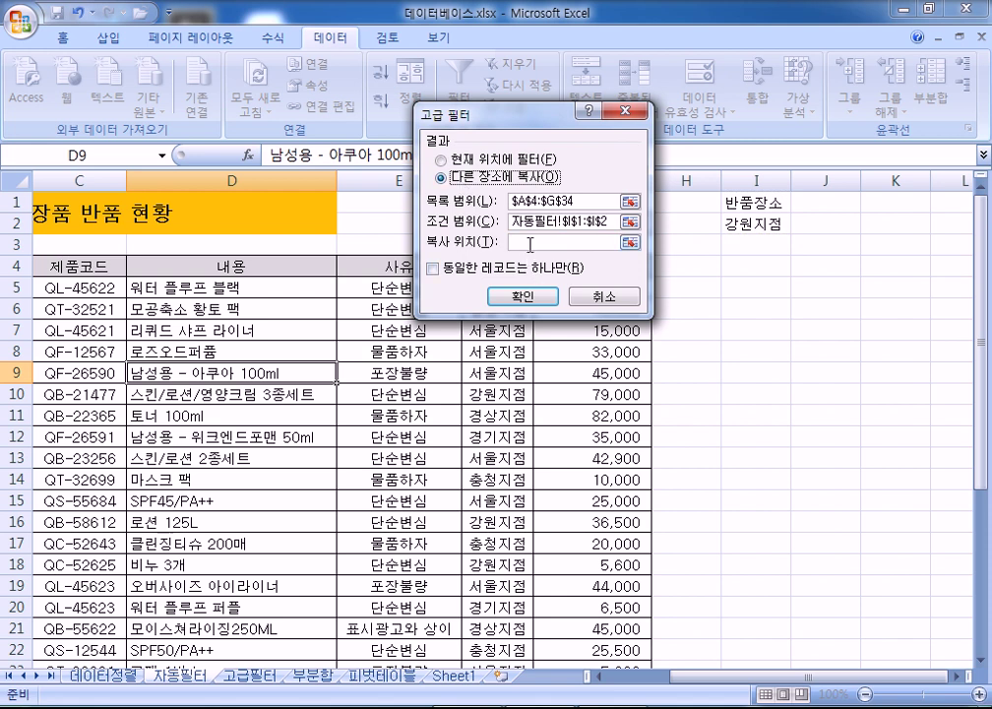
pyautogui.click(729, 269)
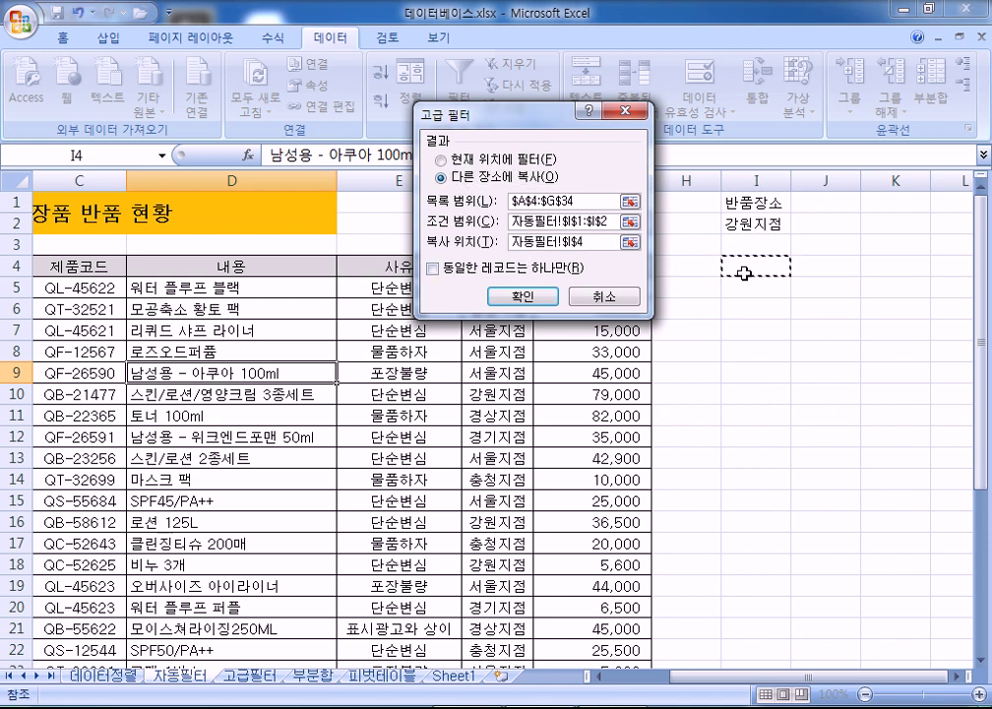
pyautogui.click(523, 295)
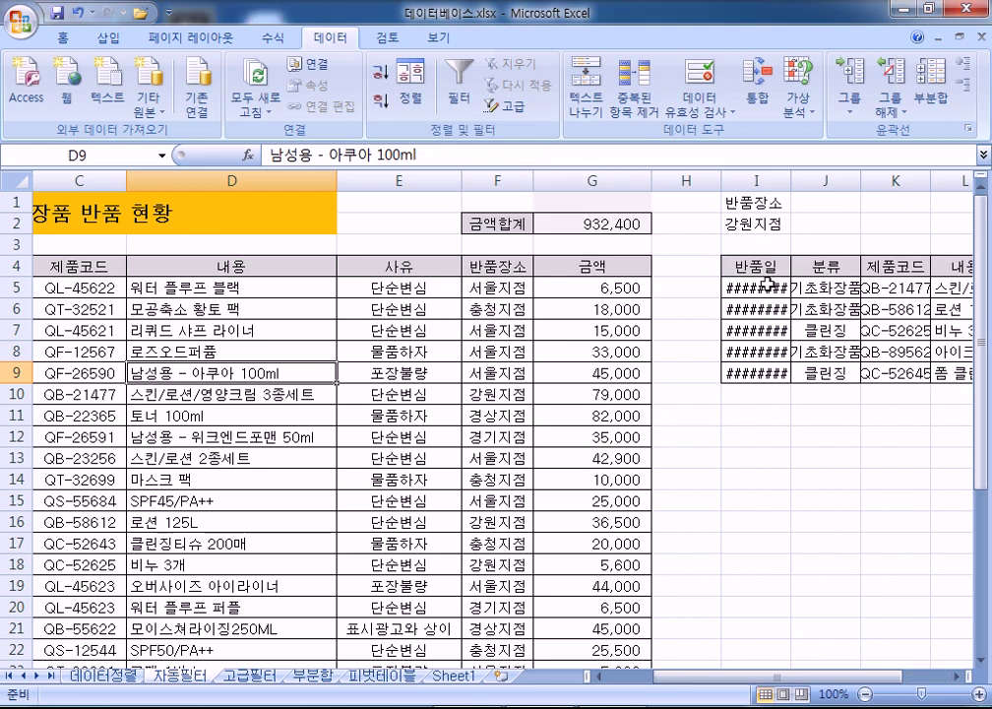
pyautogui.doubleClick(790, 180)
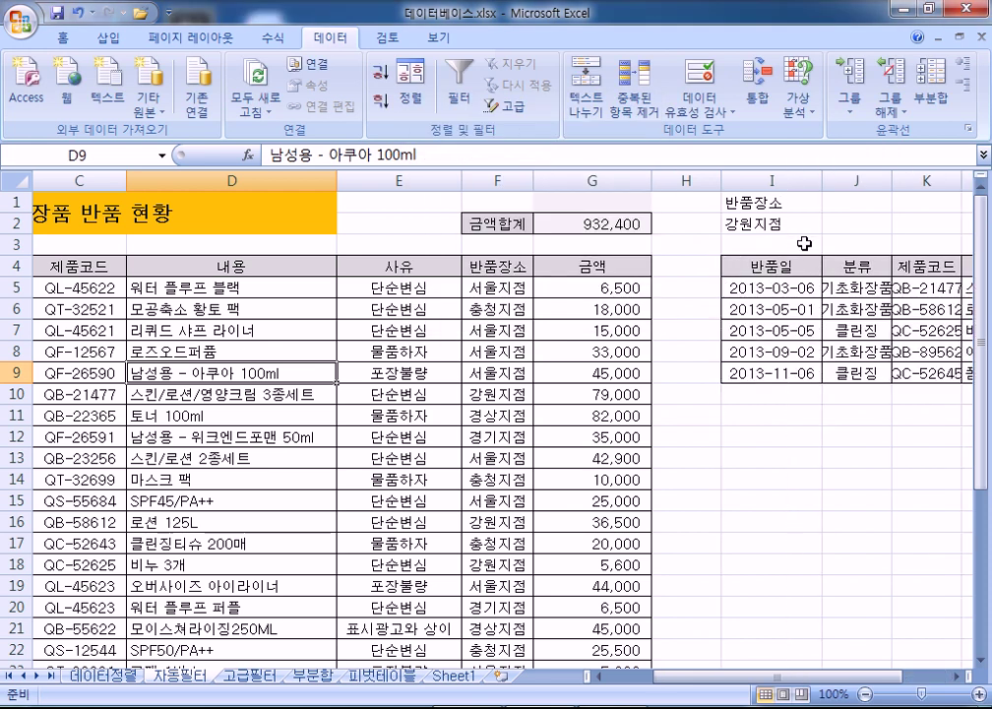
# Delete the columns from I onward that hold the criteria and extracted records on the 자동필터 sheet.
pyautogui.moveTo(793, 673); pyautogui.dragTo(761, 665)
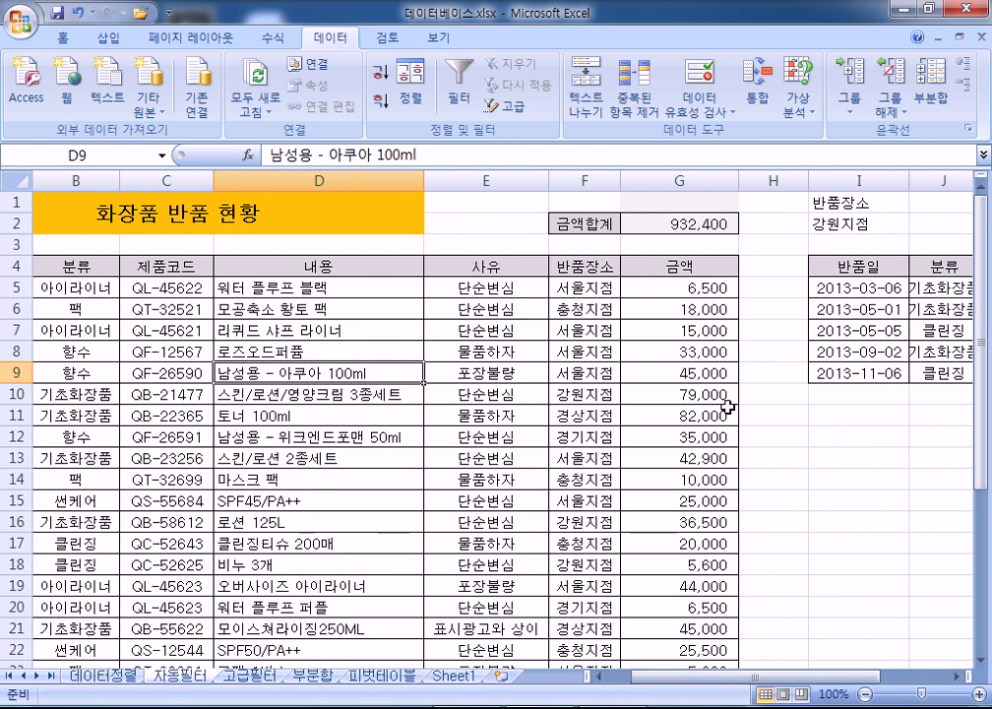
pyautogui.click(356, 394)
pyautogui.click(266, 677)
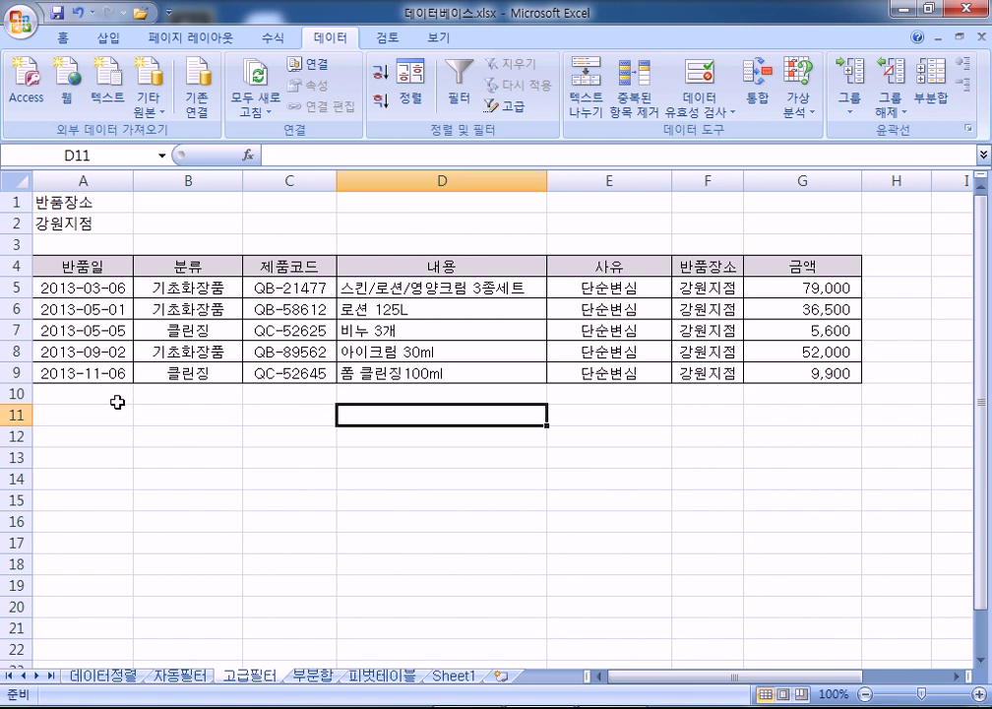
pyautogui.click(195, 677)
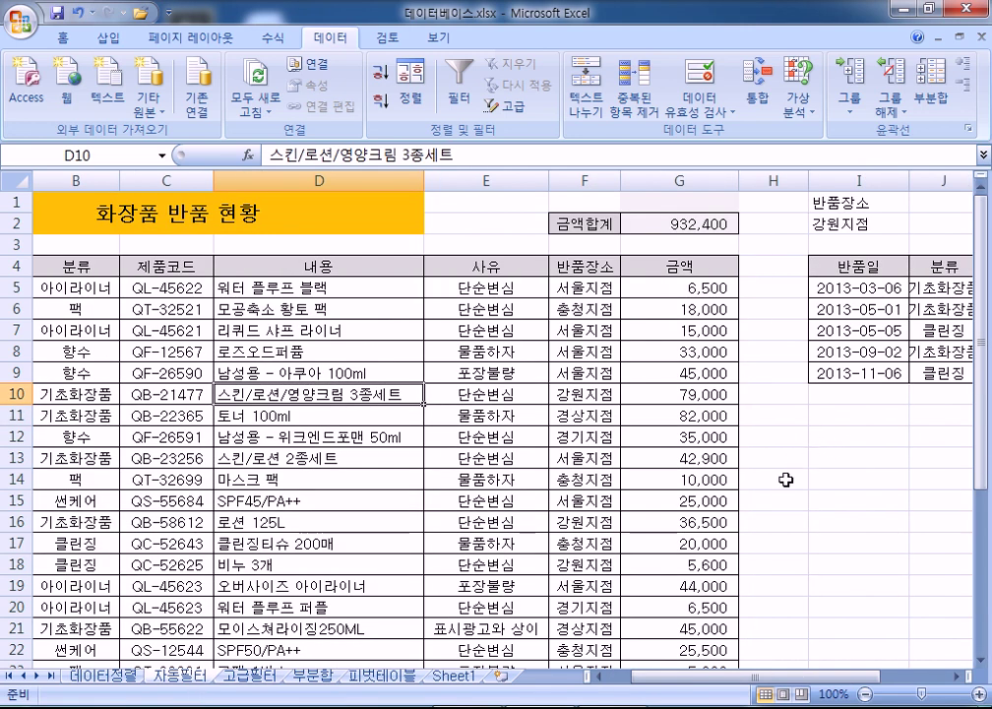
pyautogui.moveTo(840, 180); pyautogui.dragTo(776, 180)
pyautogui.rightClick(672, 265)
pyautogui.click(709, 392)
pyautogui.click(450, 415)
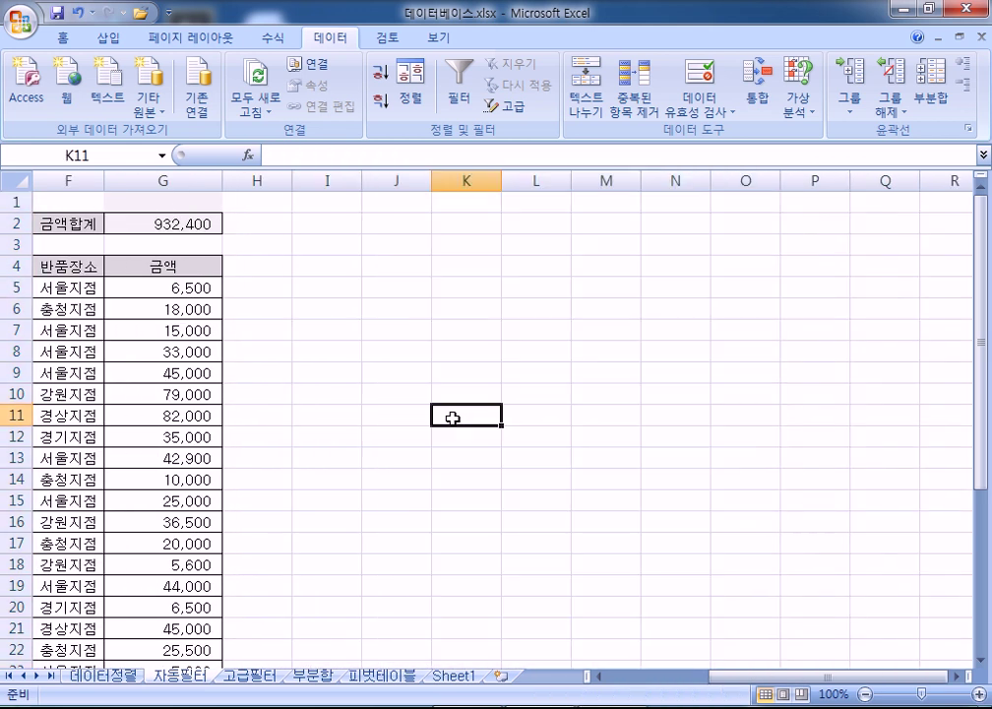
# Enter a first filter criterion below the returns list, with 반품장소 in A37 and 서울 in A38.
pyautogui.press('Home')
pyautogui.scroll(-5, 118, 384)
pyautogui.scroll(-4, 118, 384)
pyautogui.click(97, 394)
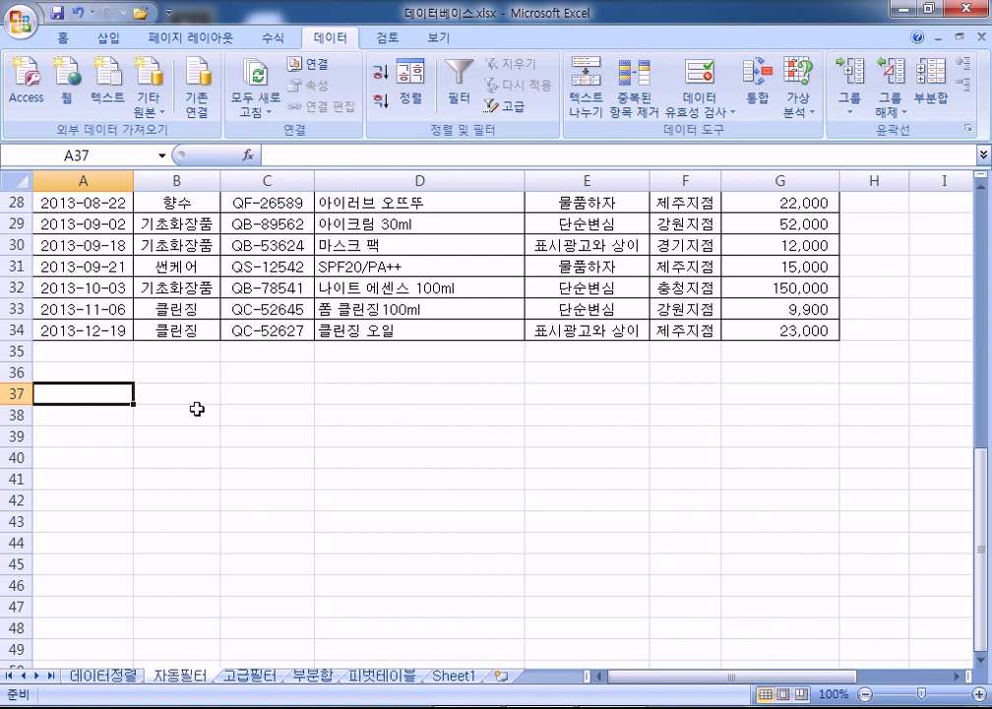
pyautogui.write('반품장소')
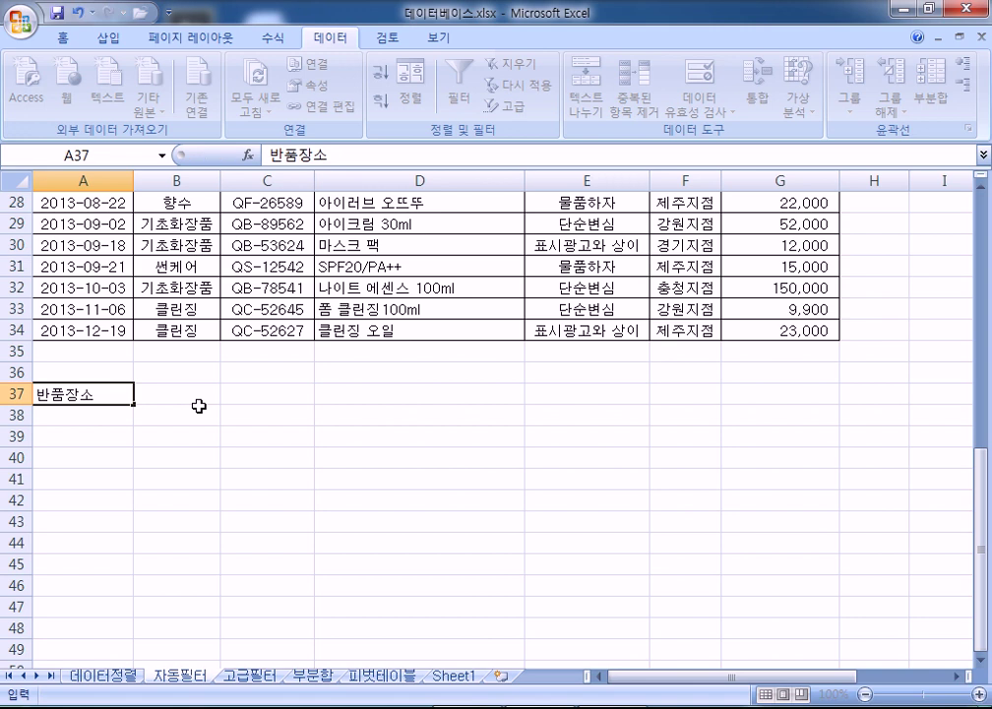
pyautogui.press('Return')
pyautogui.write('서울')
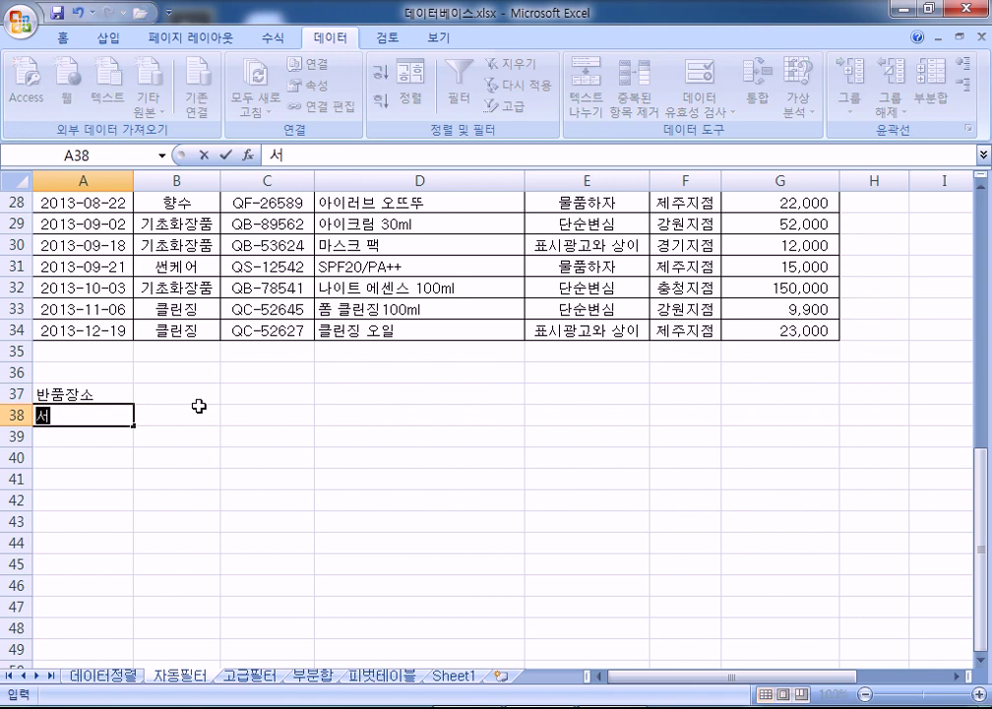
# Add a second criterion beside the first, with 사유 in B37 and 향수 in B38.
pyautogui.click(198, 407)
pyautogui.click(198, 402)
pyautogui.write('사유')
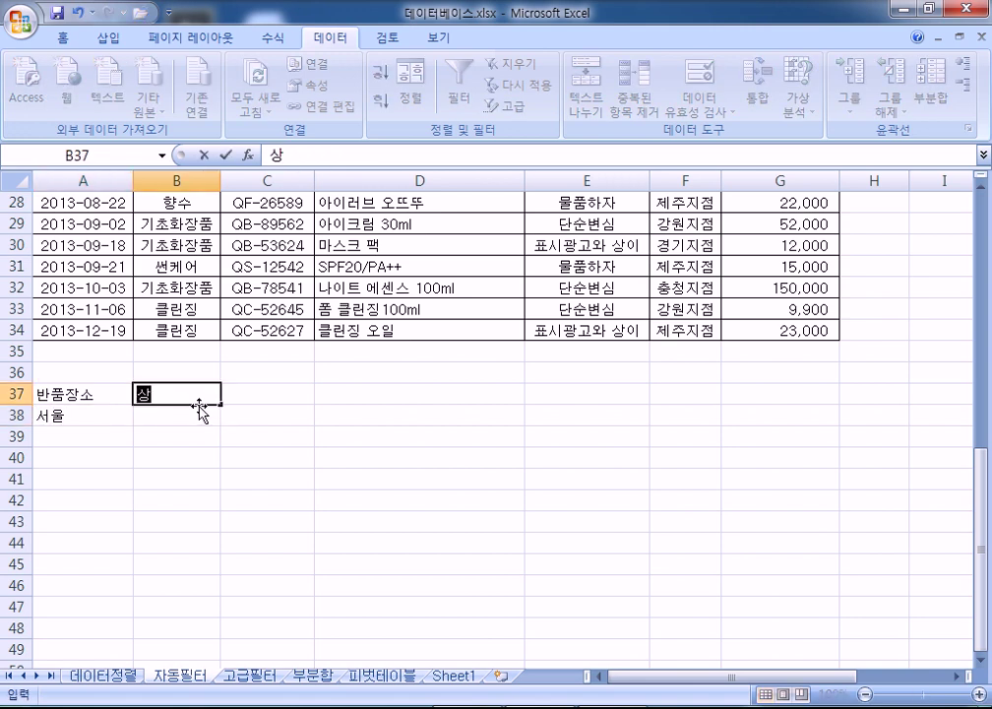
pyautogui.press('Return')
pyautogui.write('향수')
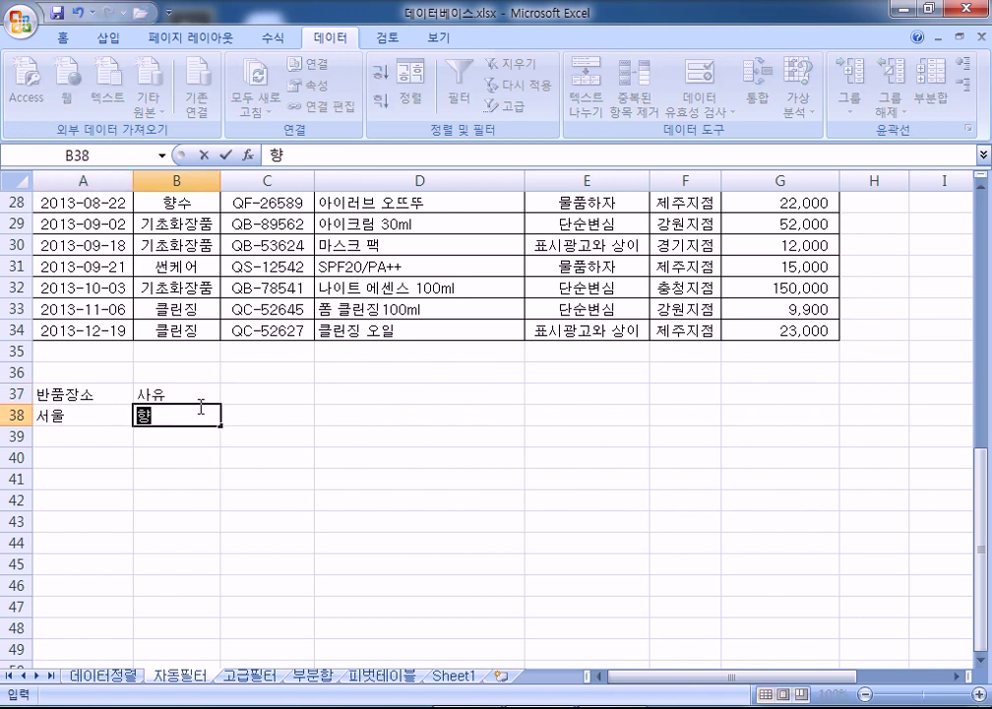
pyautogui.press('Return')
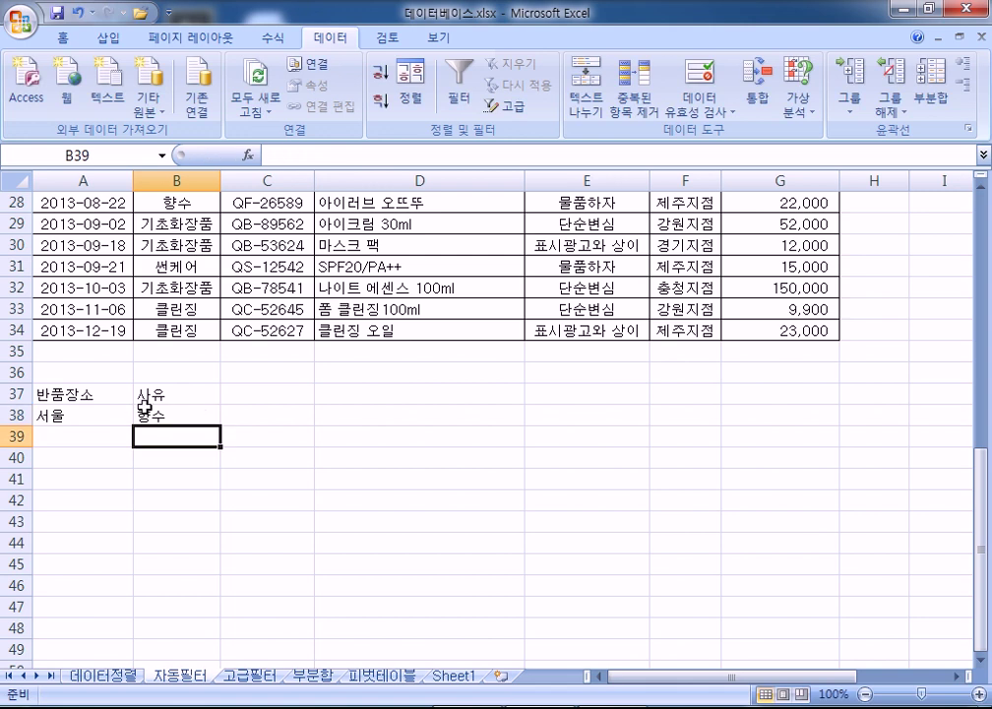
# Correct the second criterion's heading in B37 to 분류, matching the category column of the list.
pyautogui.scroll(9, 145, 405)
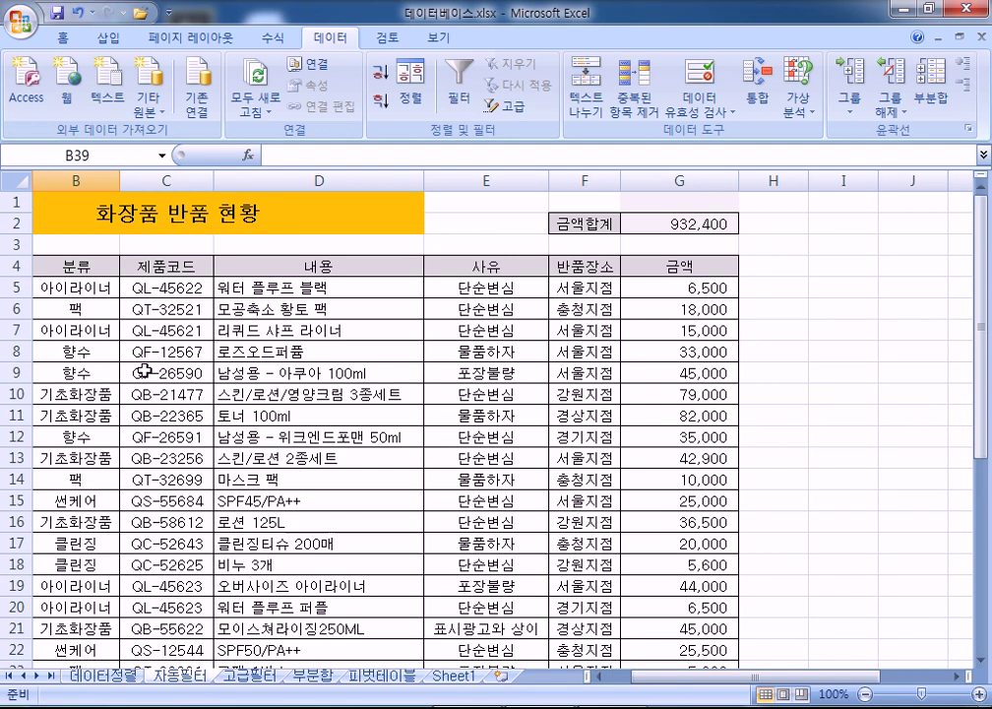
pyautogui.scroll(-9, 144, 371)
pyautogui.doubleClick(86, 386)
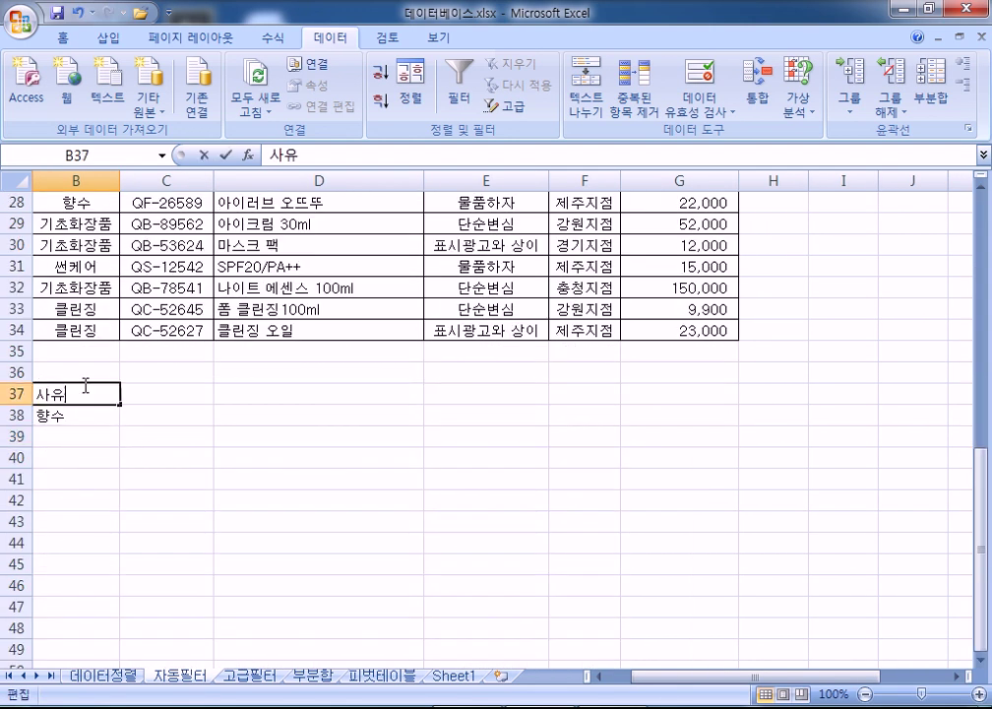
pyautogui.press('BackSpace')
pyautogui.press('BackSpace')
pyautogui.write('분류')
pyautogui.press('Return')
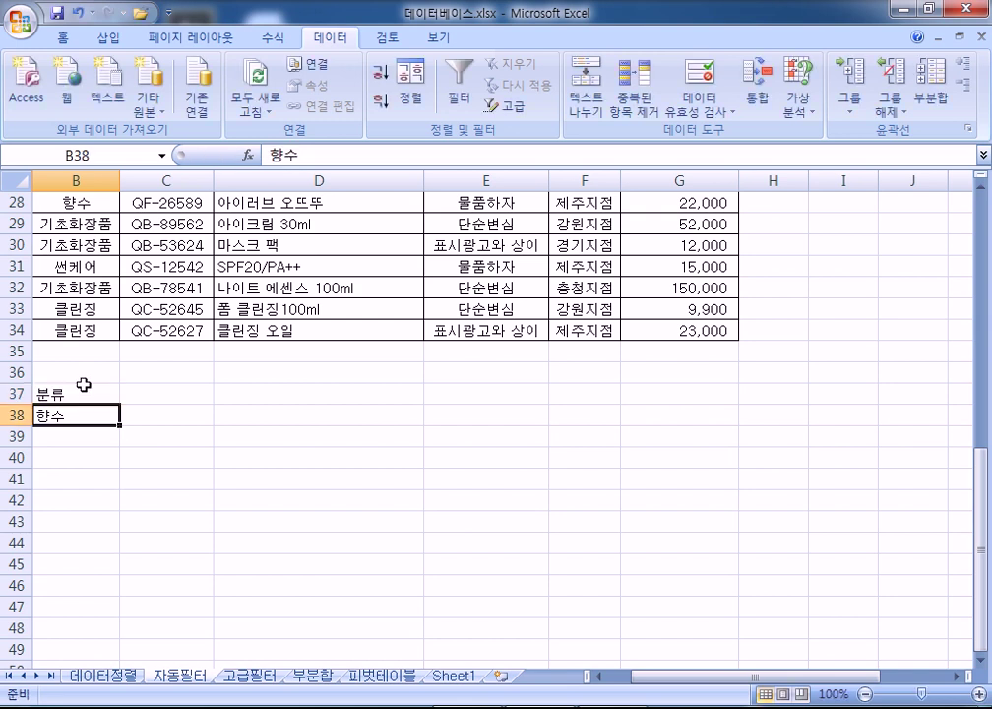
pyautogui.press('Left')
# Start an advanced filter on the returns list A4:G34 with A37:B38 as the criteria range.
pyautogui.click(321, 262)
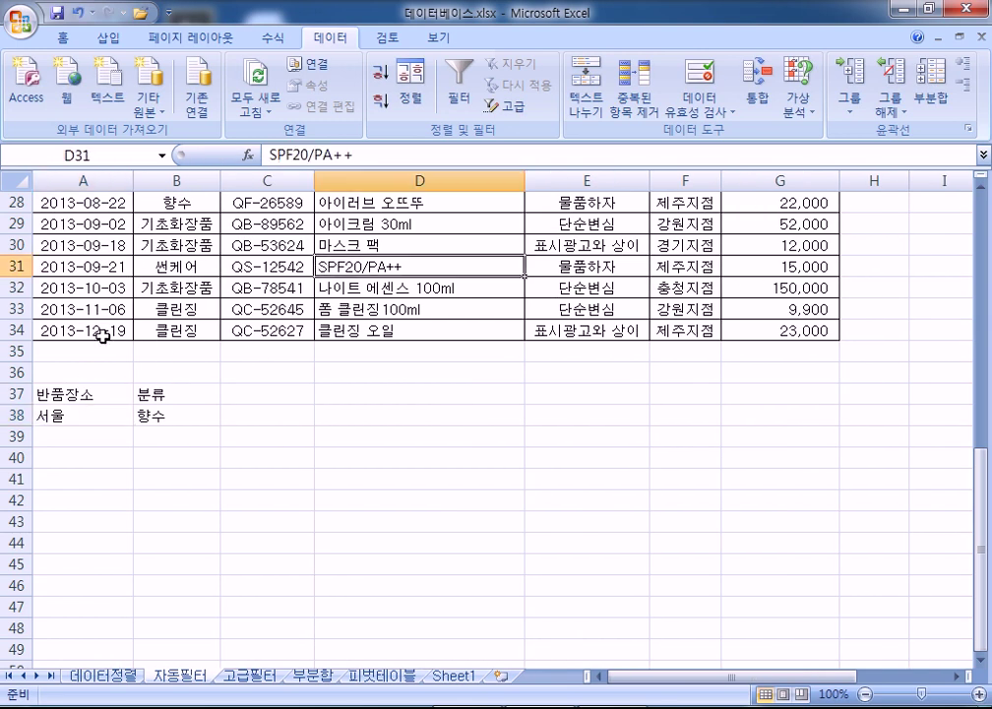
pyautogui.click(511, 105)
pyautogui.press('Tab')
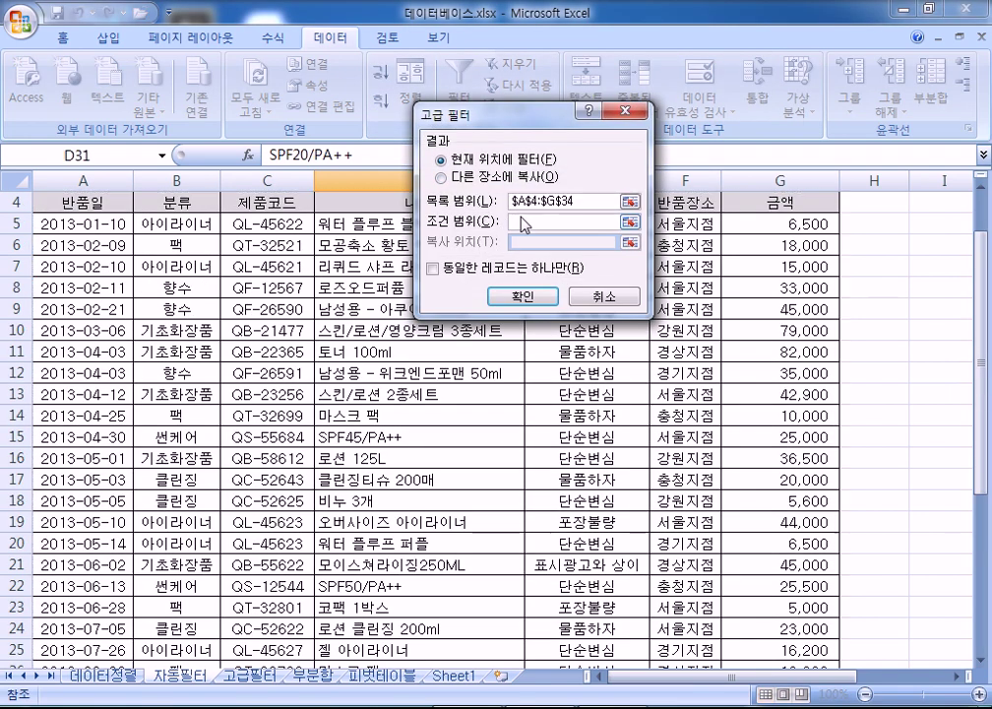
pyautogui.scroll(-7, 264, 325)
pyautogui.moveTo(59, 459); pyautogui.dragTo(153, 480)
# Copy the filtered records to another location starting at A41, and run the advanced filter.
pyautogui.hotkey('alt', 'o')
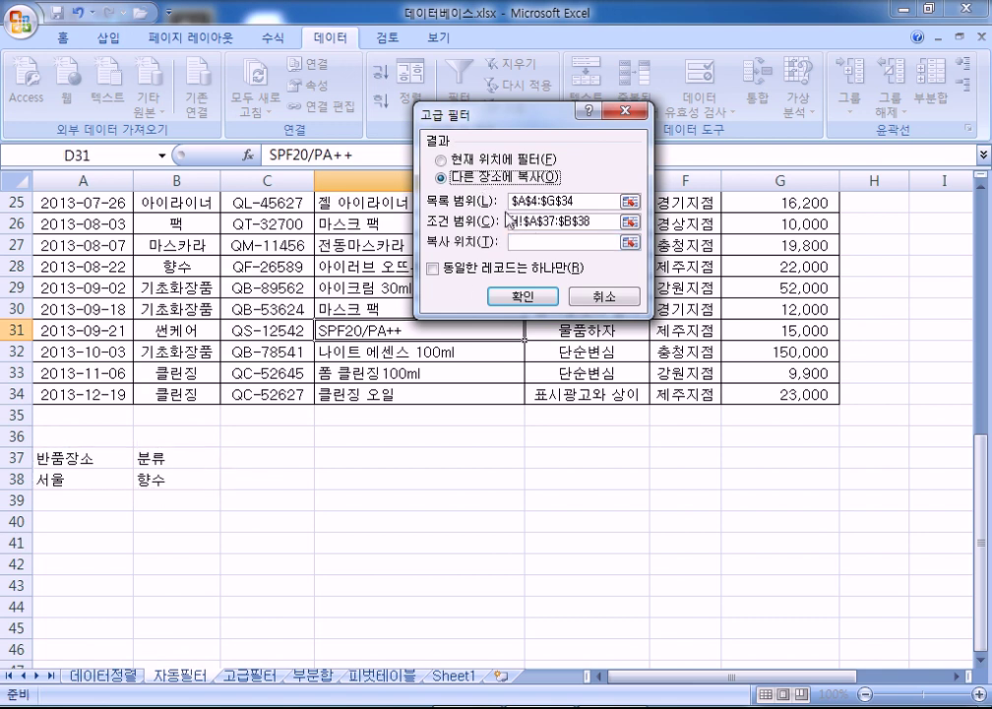
pyautogui.click(532, 240)
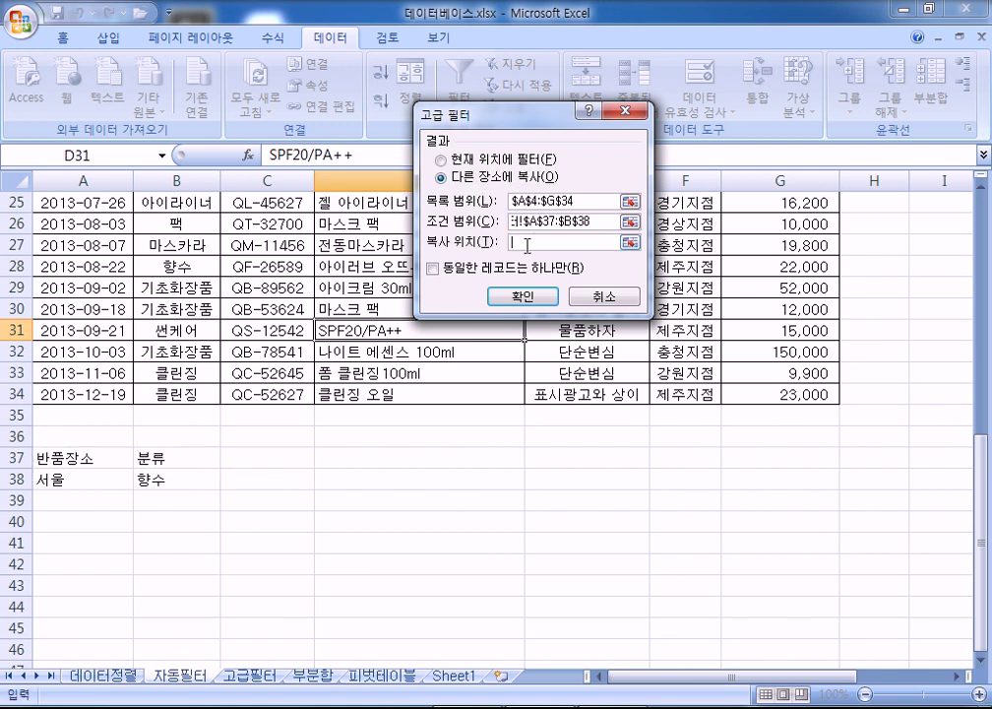
pyautogui.click(63, 540)
pyautogui.click(507, 296)
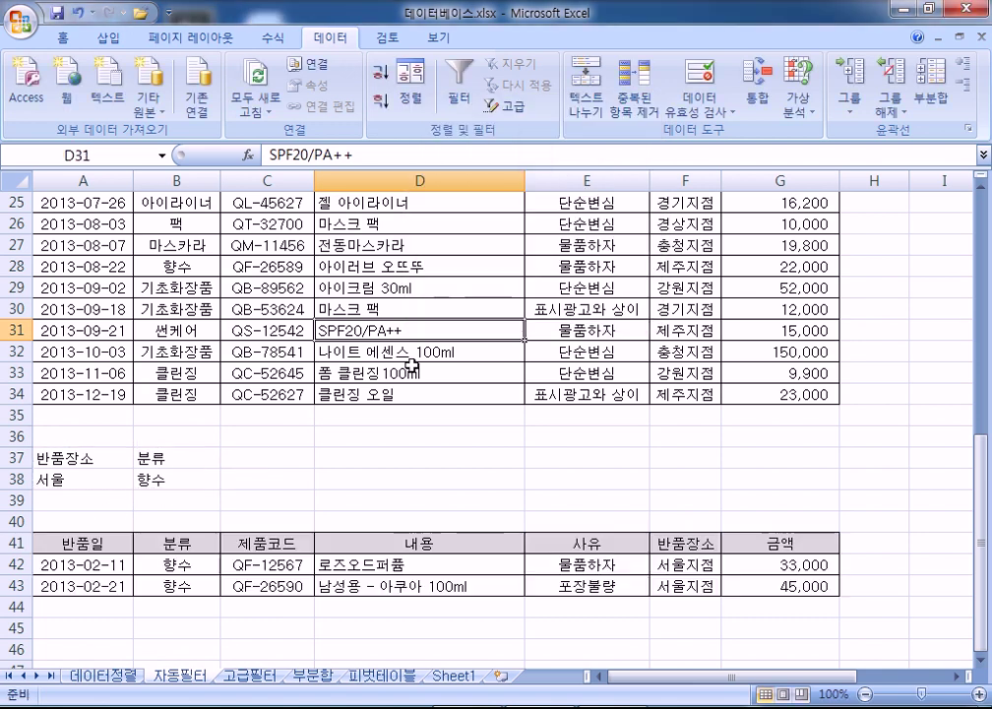
# Move the extracted records in A41:G43 of the 자동필터 sheet to the 고급필터 sheet, starting at cell A13.
pyautogui.scroll(-3, 210, 435)
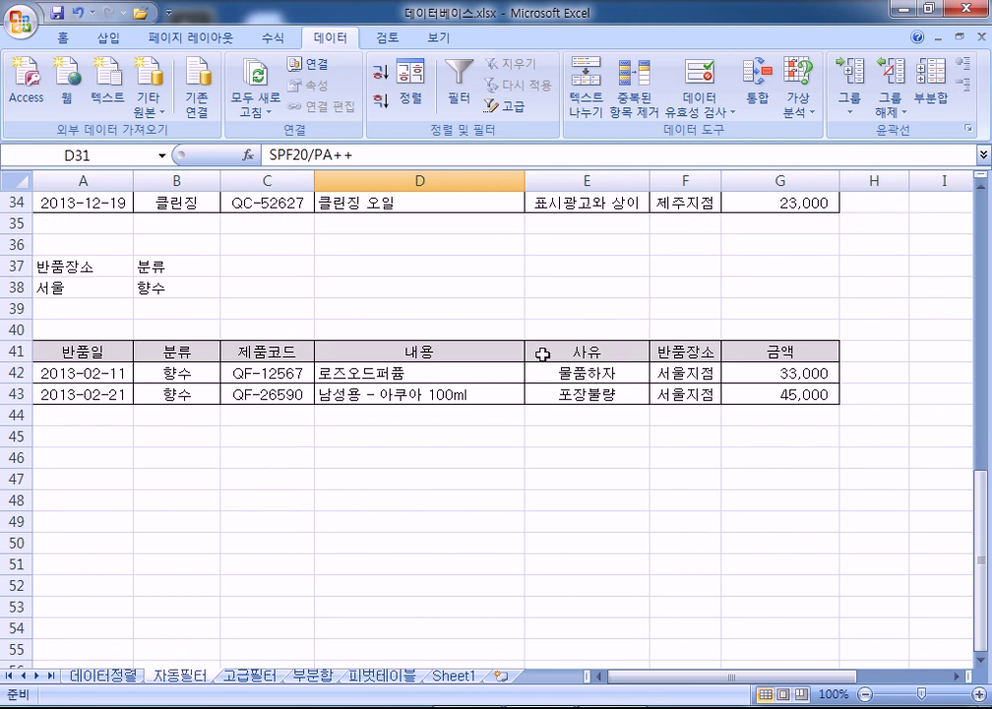
pyautogui.scroll(5, 535, 372)
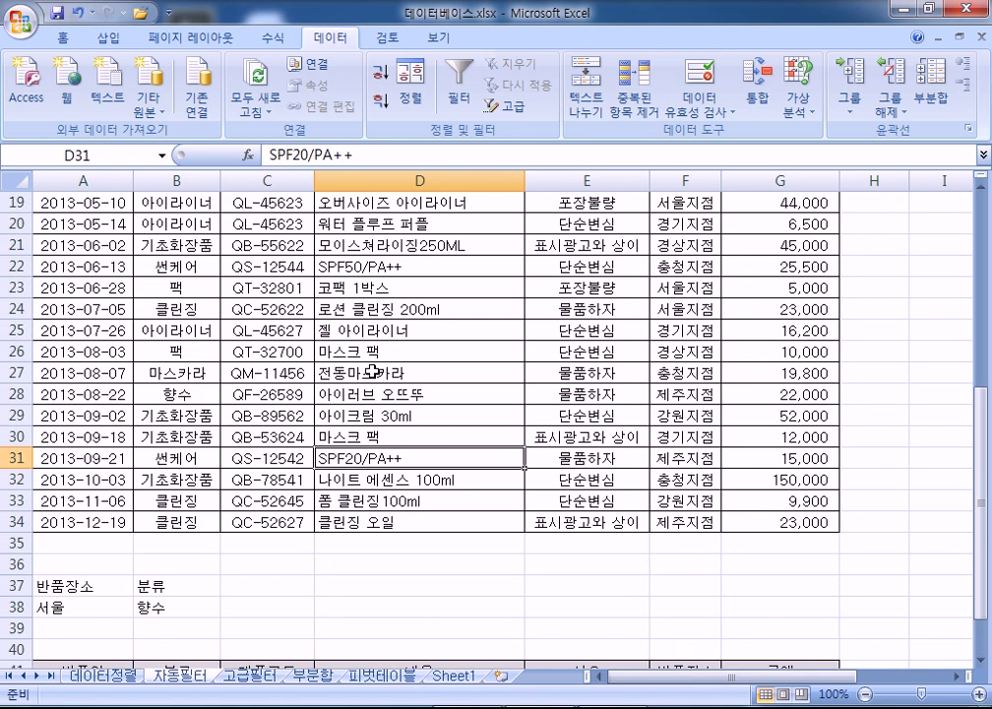
pyautogui.scroll(-4, 374, 371)
pyautogui.moveTo(93, 414); pyautogui.dragTo(755, 460)
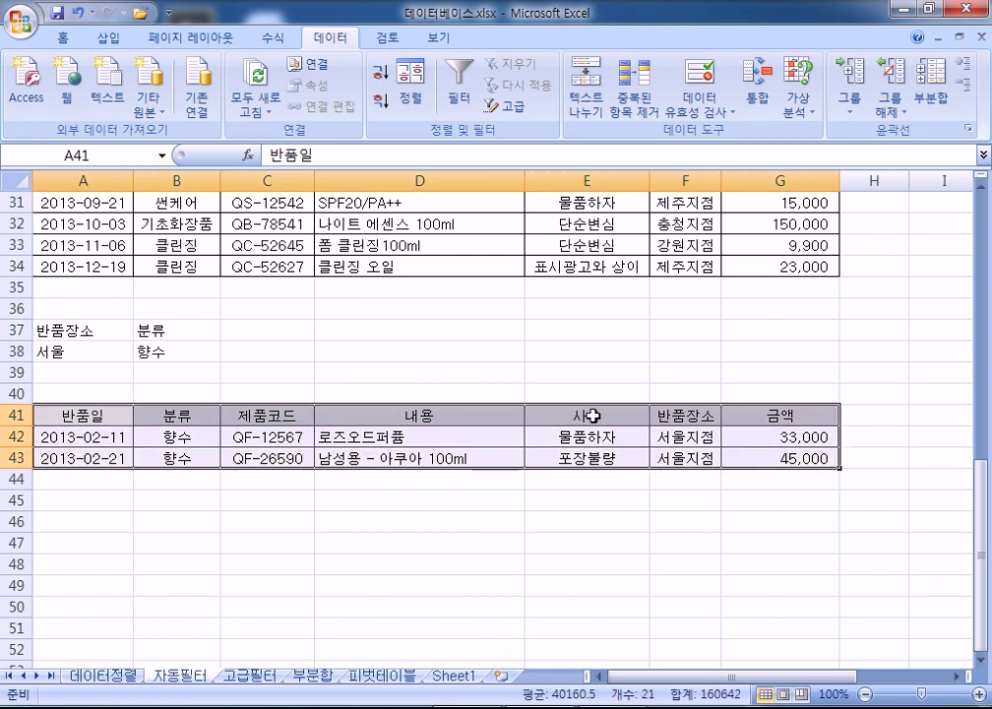
pyautogui.rightClick(593, 417)
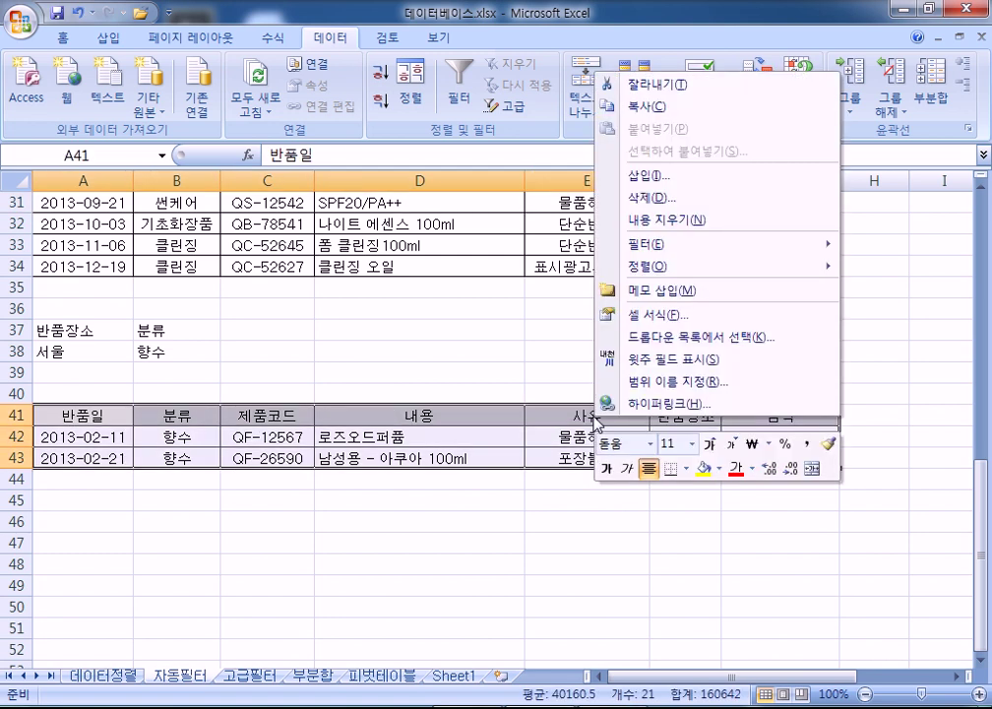
pyautogui.click(632, 85)
pyautogui.click(254, 675)
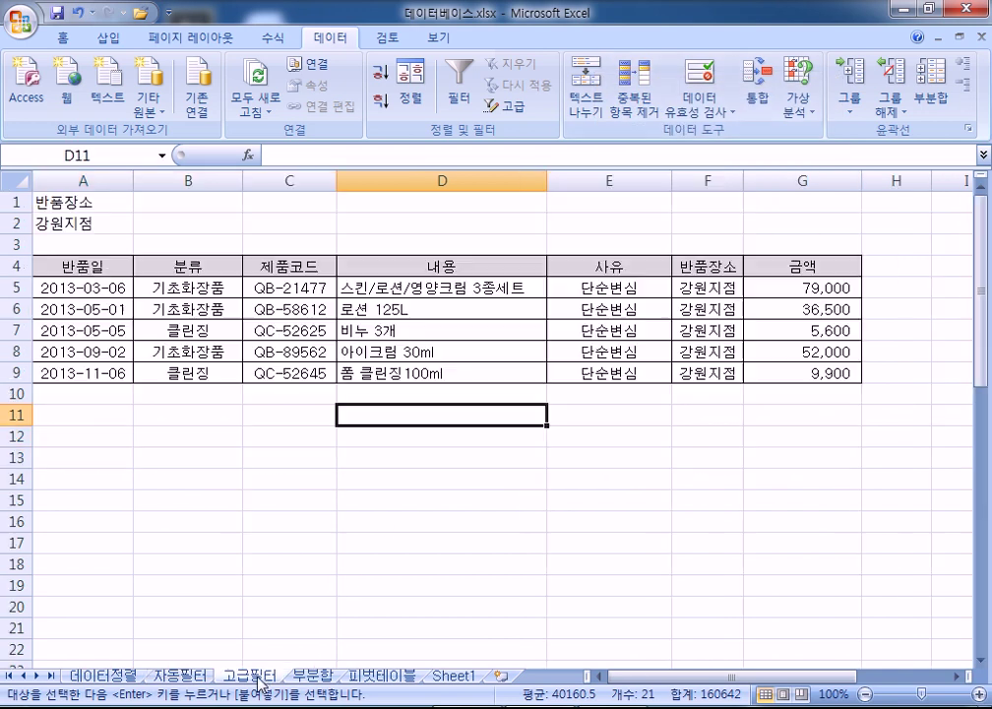
pyautogui.rightClick(93, 458)
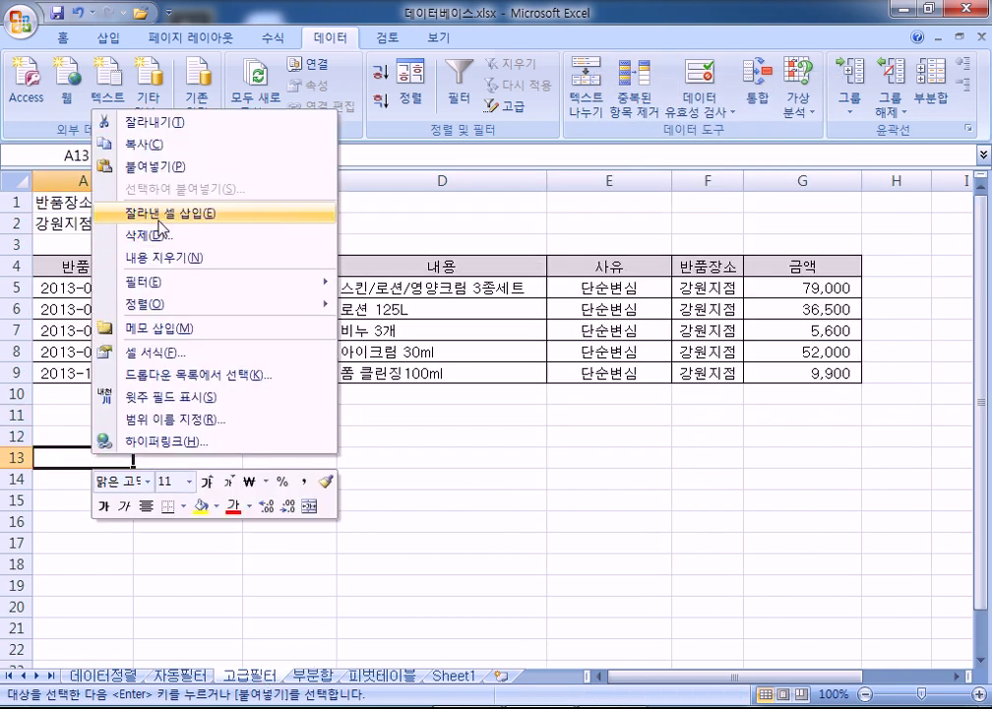
pyautogui.click(157, 180)
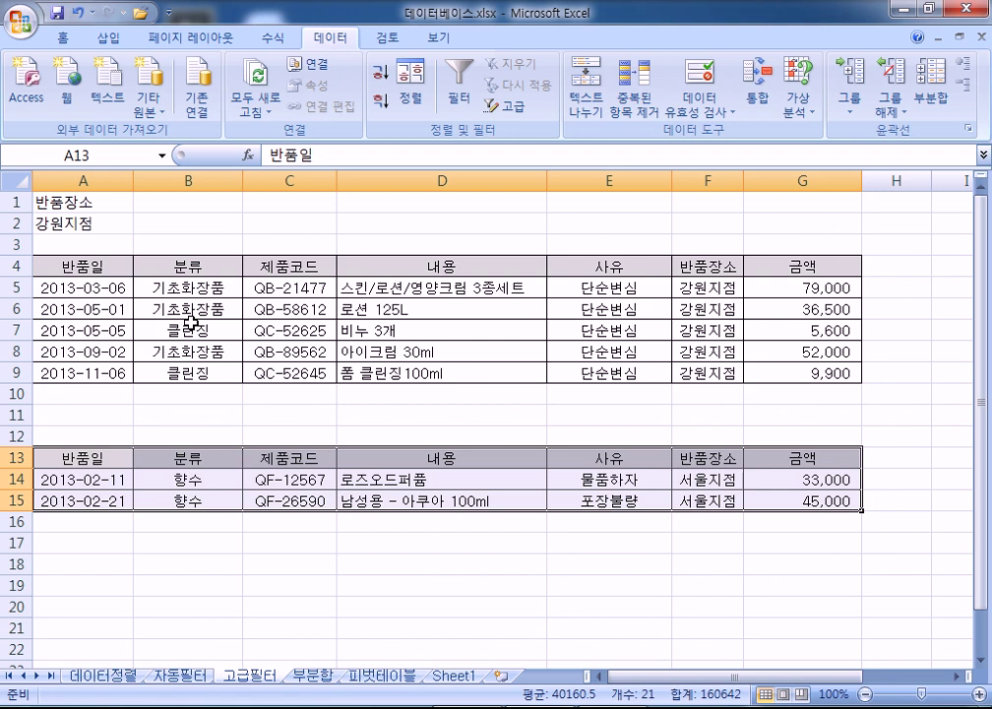
pyautogui.moveTo(128, 202); pyautogui.dragTo(128, 224)
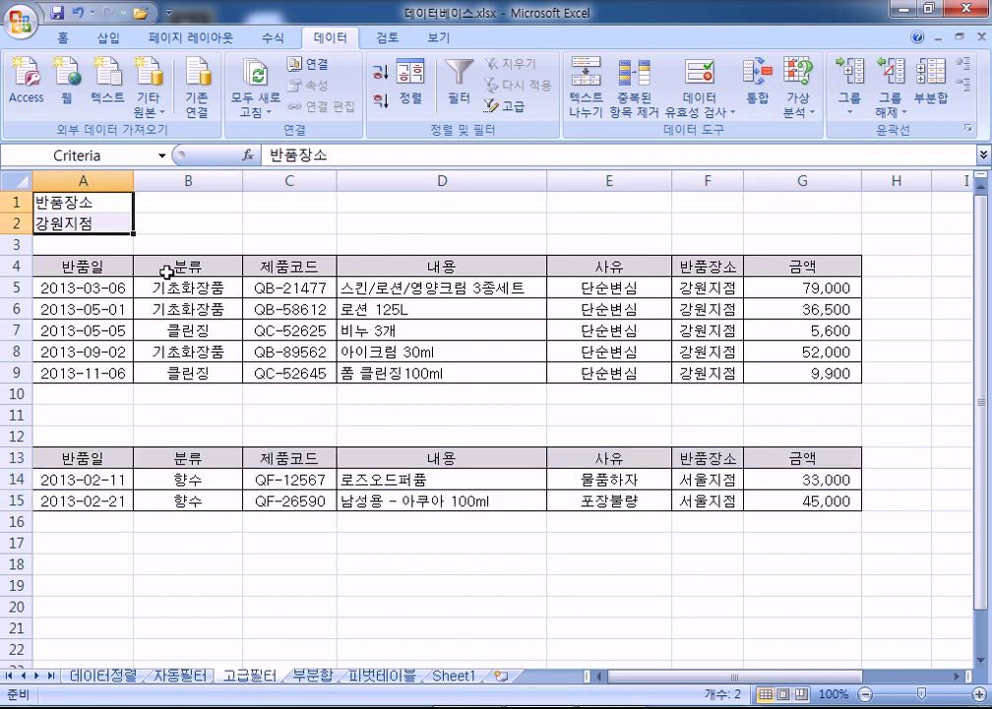
# On the 자동필터 sheet, enter the criterion heading 반품장소 in C40 with 강원지점 beneath it in C41.
pyautogui.click(399, 243)
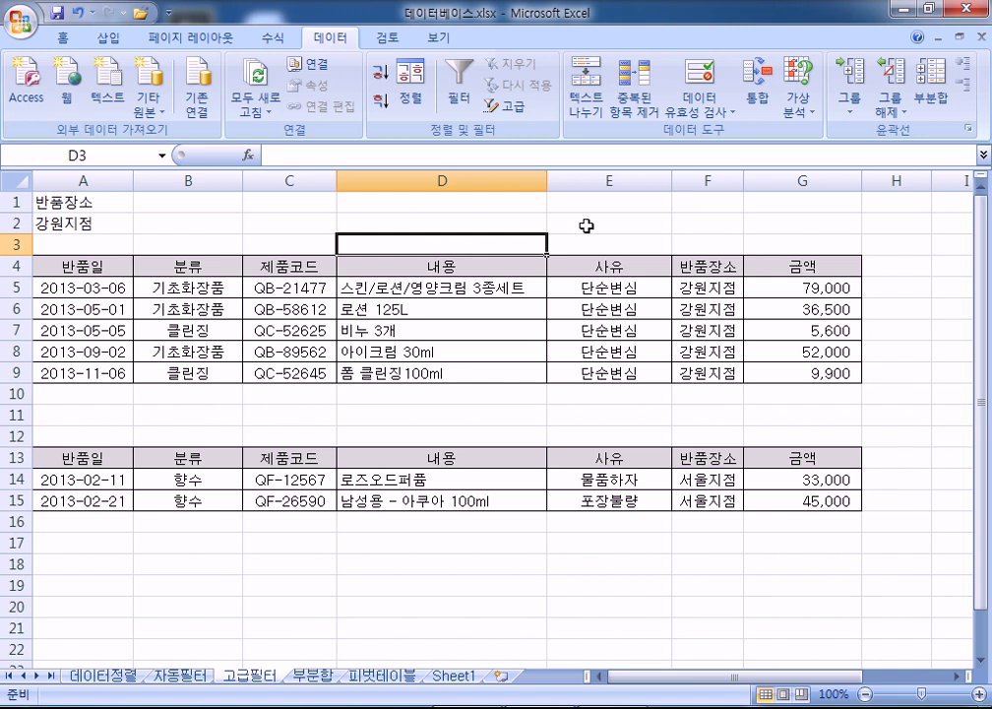
pyautogui.click(182, 676)
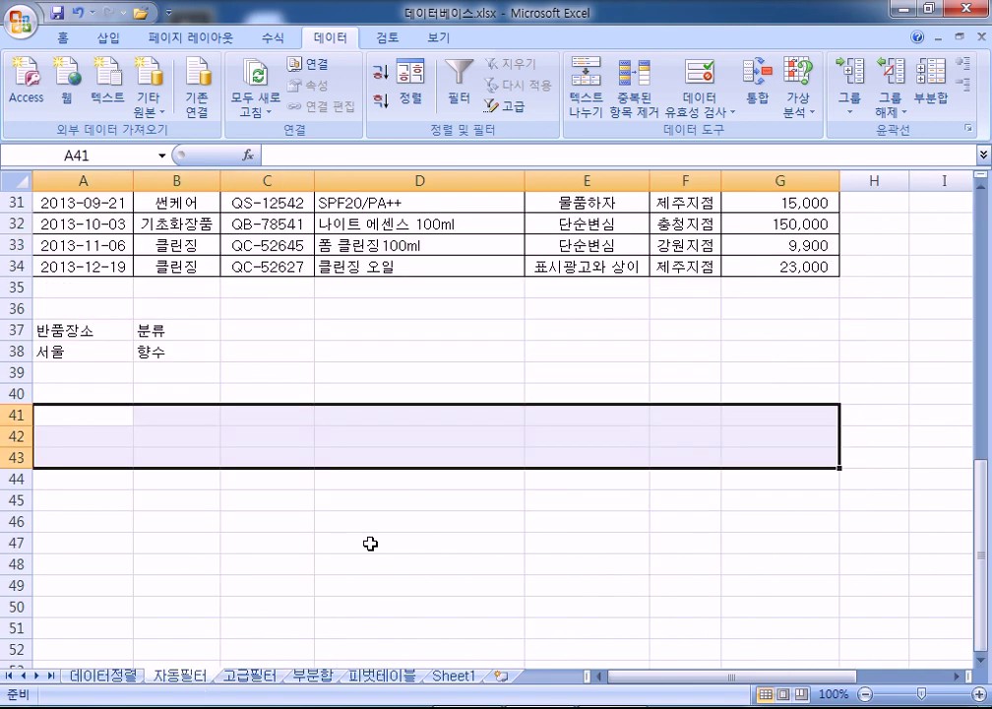
pyautogui.moveTo(448, 390); pyautogui.dragTo(441, 374)
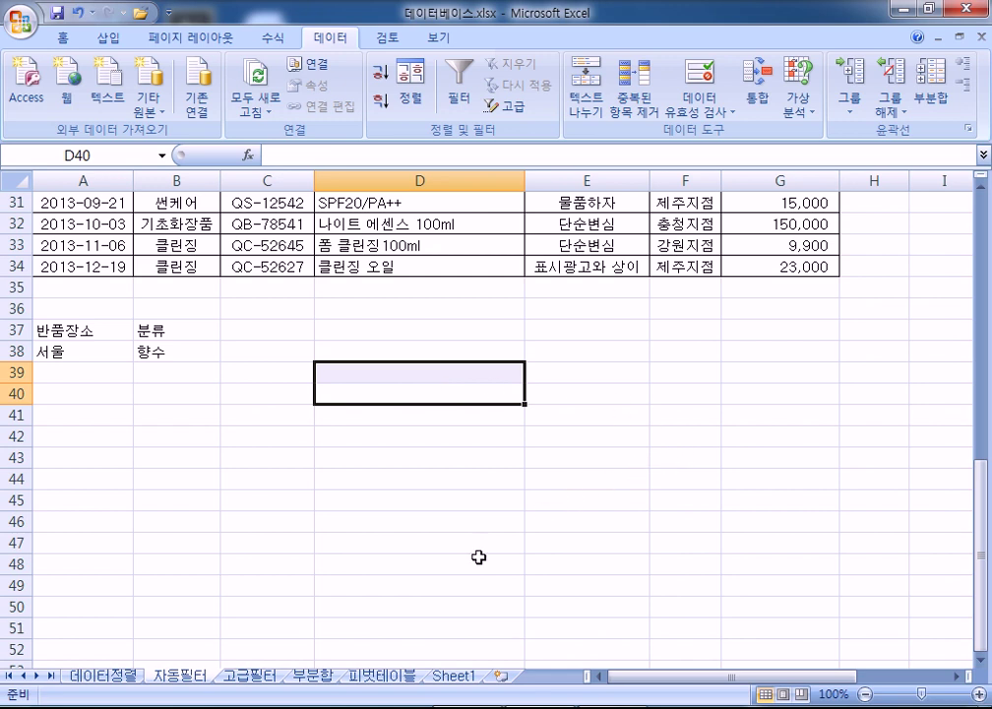
pyautogui.scroll(5, 295, 522)
pyautogui.scroll(-4, 287, 503)
pyautogui.scroll(2, 287, 503)
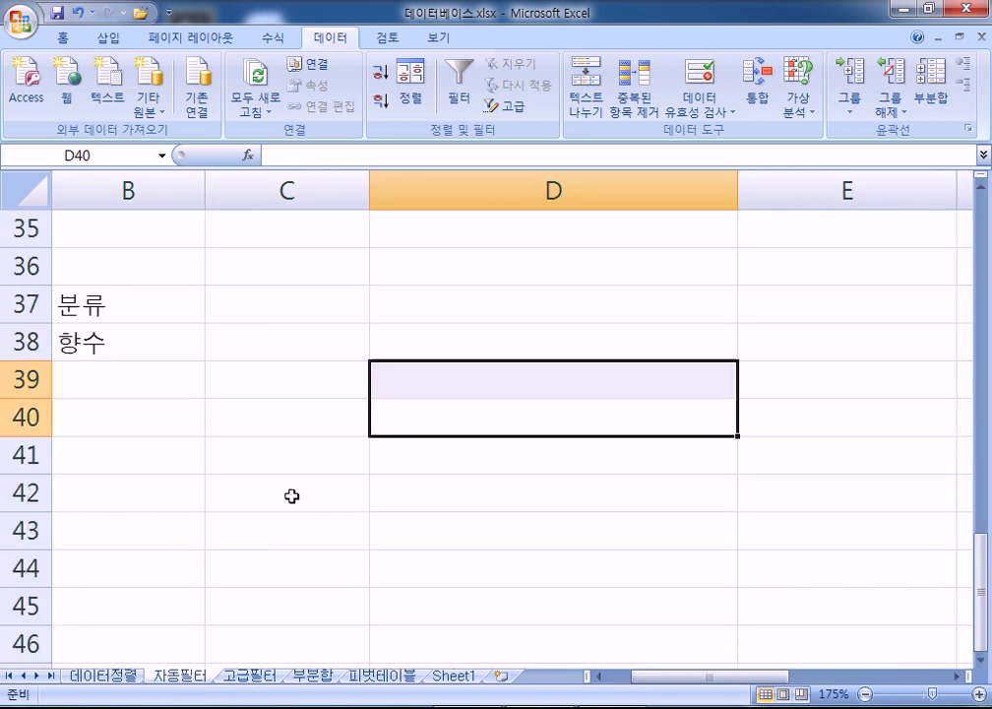
pyautogui.click(294, 409)
pyautogui.write('퓨')
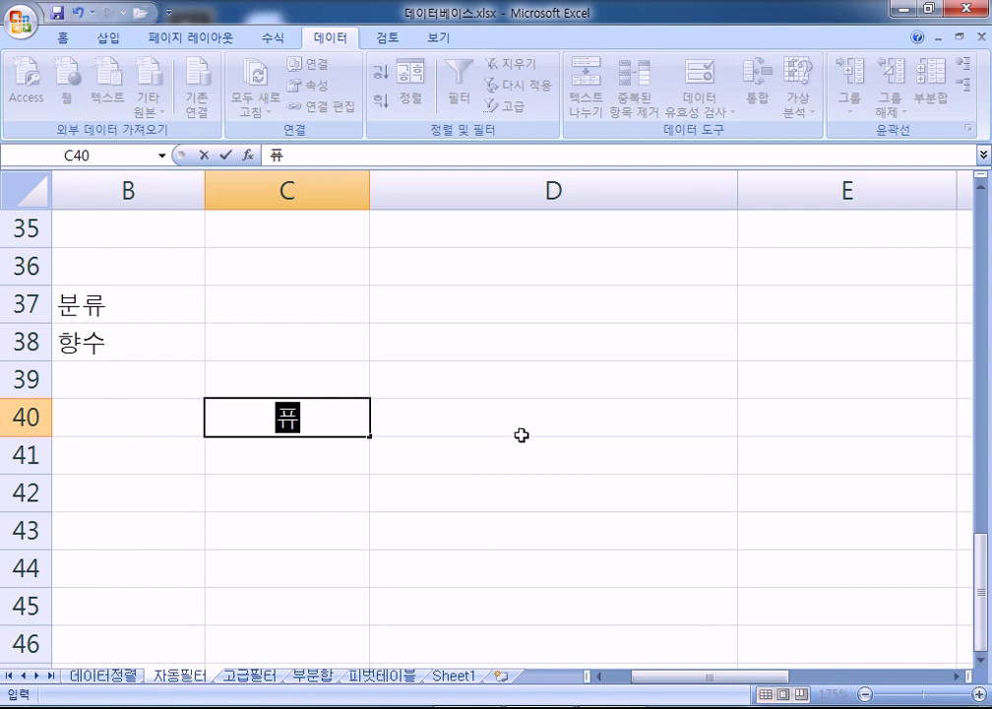
pyautogui.press('BackSpace')
pyautogui.write('반푸품장소')
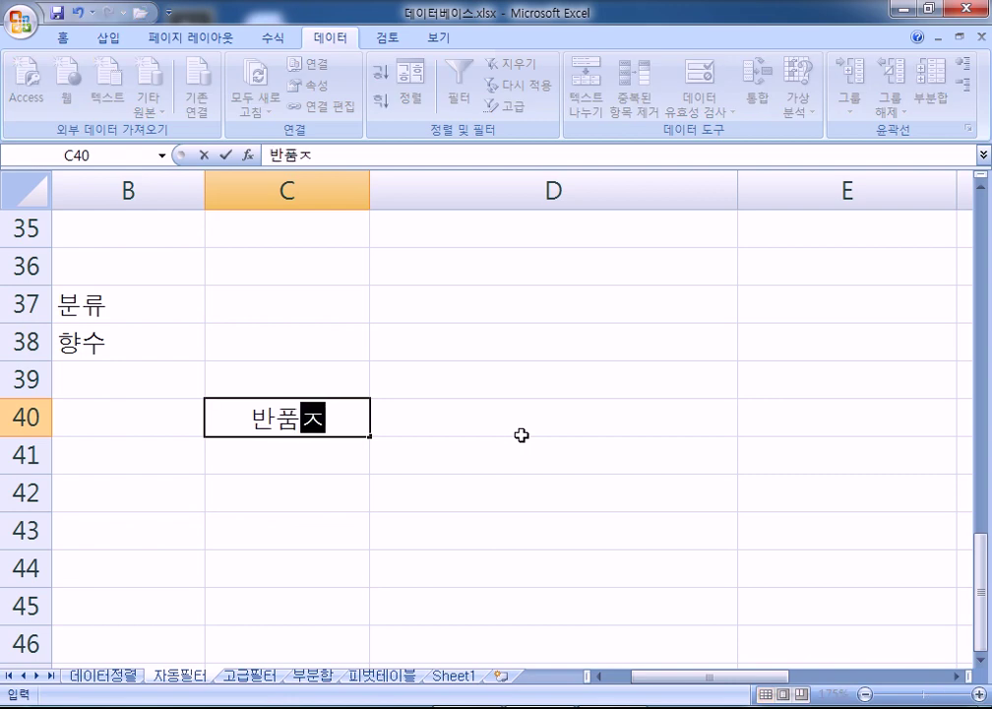
pyautogui.press('Return')
pyautogui.write('강원지점')
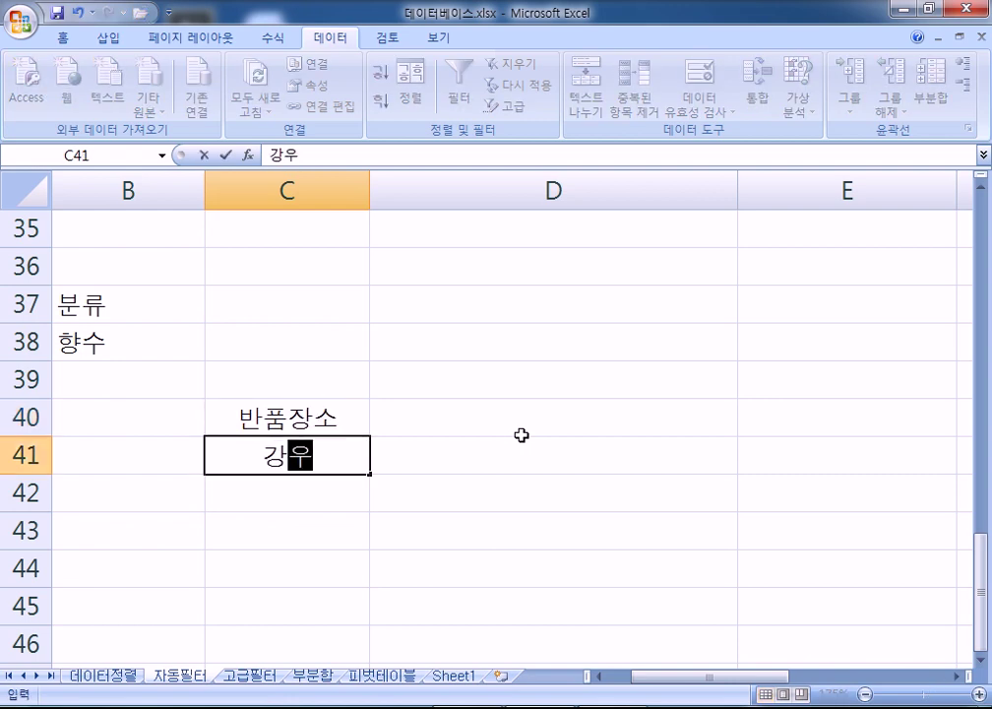
# Add a second criterion beside it with the heading 반품일 in D40 and the condition >=2013-01-01 in D41.
pyautogui.click(523, 437)
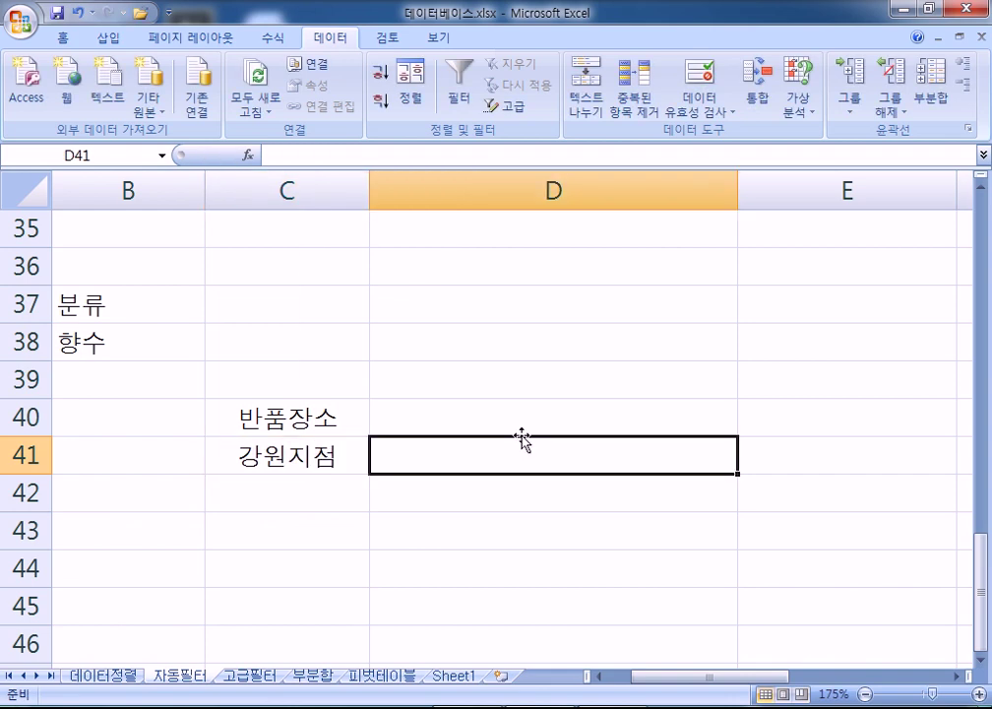
pyautogui.press('Up')
pyautogui.write('자')
pyautogui.press('BackSpace')
pyautogui.press('BackSpace')
pyautogui.write('ㅂ반품일')
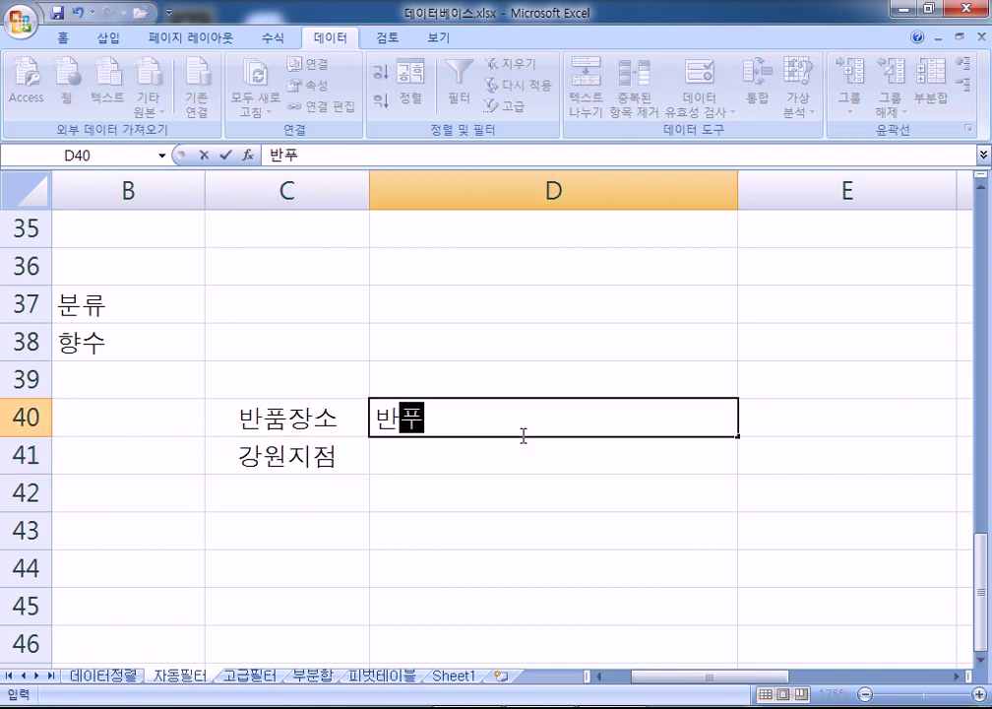
pyautogui.press('Return')
pyautogui.write('?=')
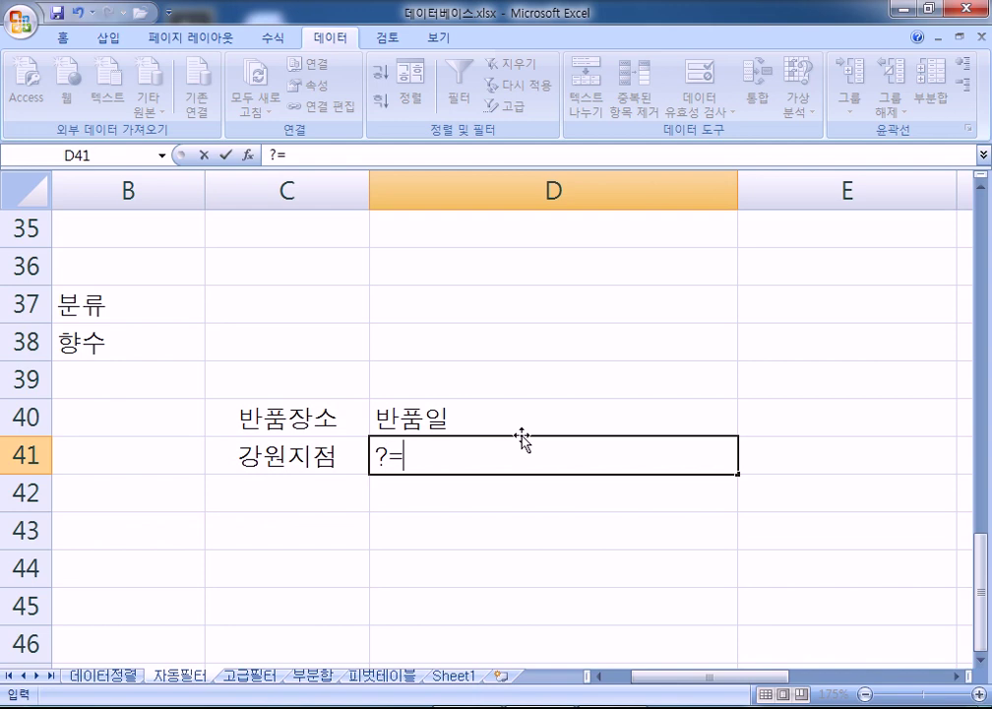
pyautogui.press('BackSpace')
pyautogui.press('BackSpace')
pyautogui.write('>=2013-01-01')
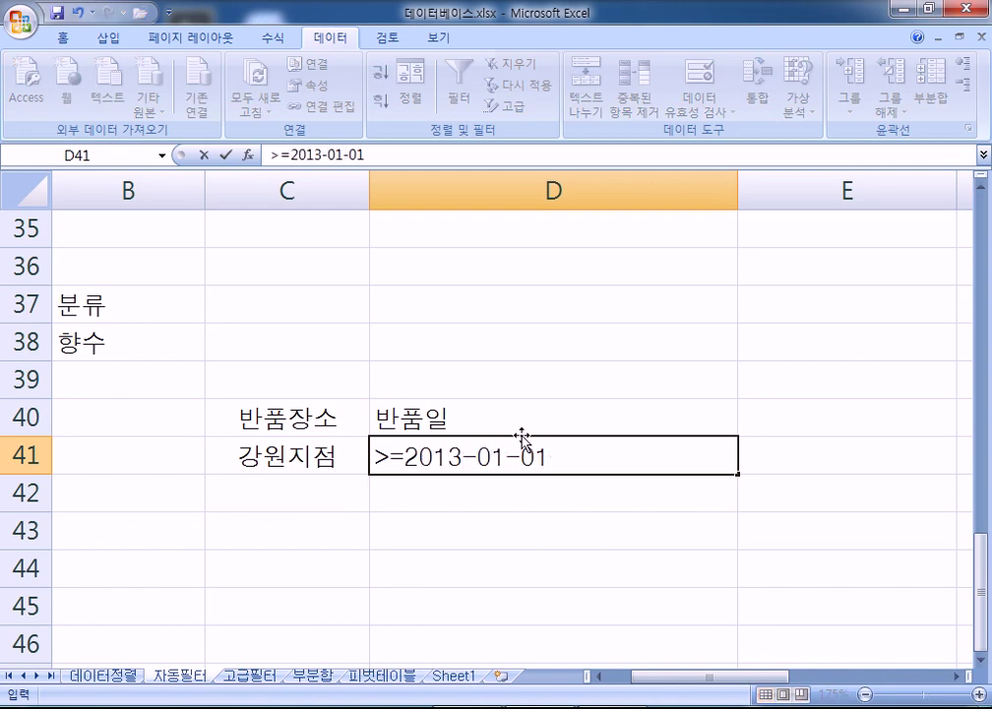
pyautogui.click(360, 495)
# Try the OR layout for C40:D42 by moving the date condition from D41 to D42, and return it to D41.
pyautogui.moveTo(305, 423); pyautogui.dragTo(399, 471)
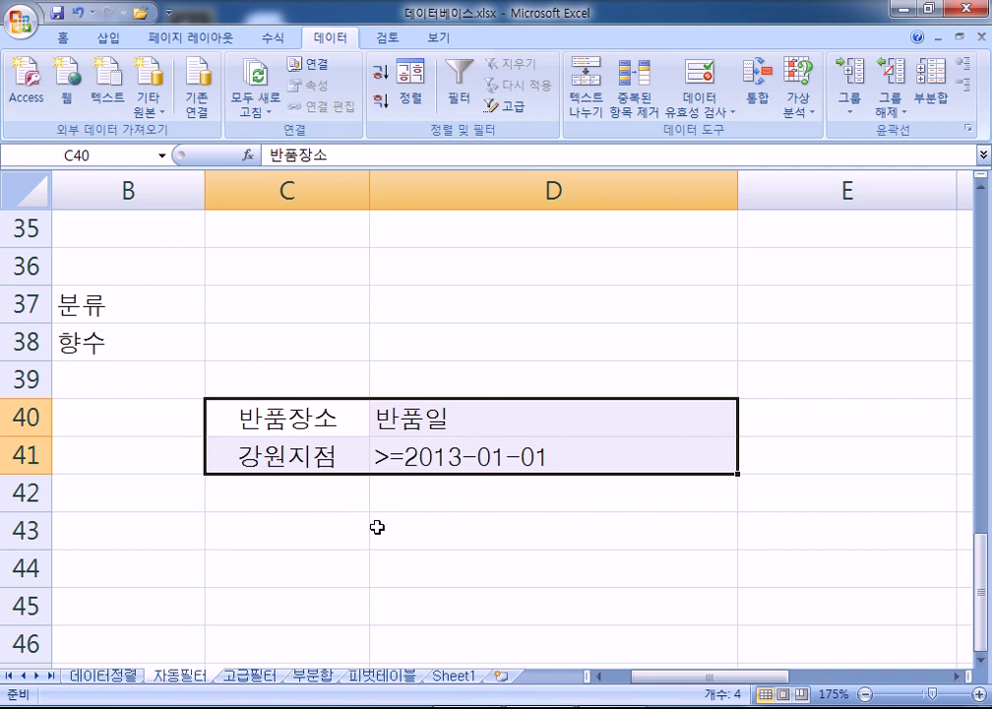
pyautogui.click(490, 469)
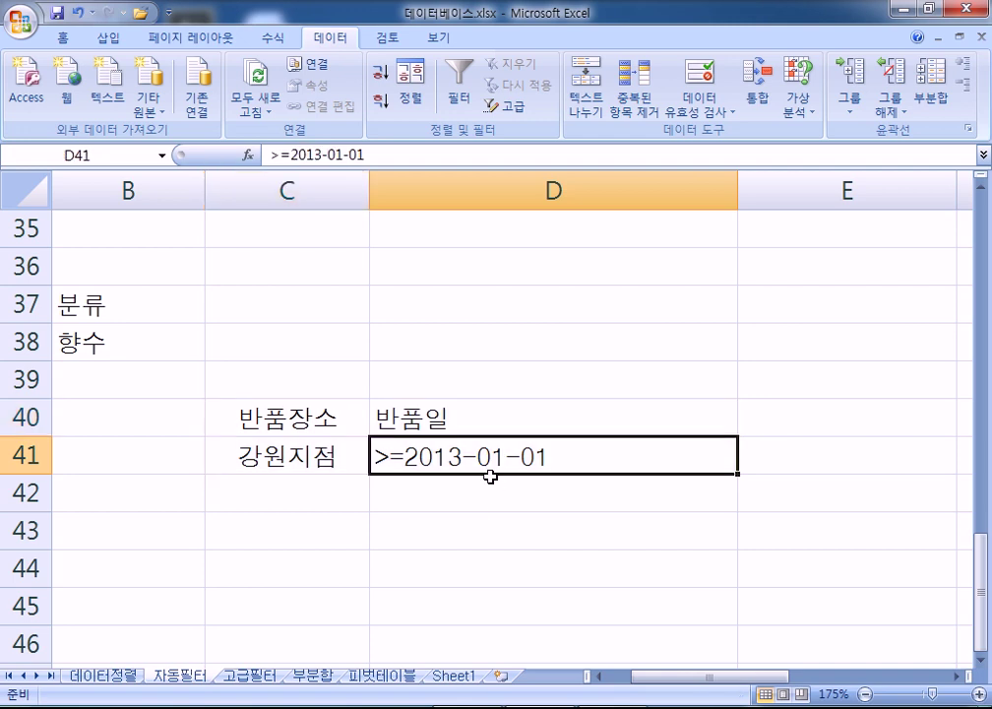
pyautogui.moveTo(490, 473); pyautogui.dragTo(490, 497)
pyautogui.moveTo(301, 419); pyautogui.dragTo(394, 492)
pyautogui.scroll(-1, 810, 581)
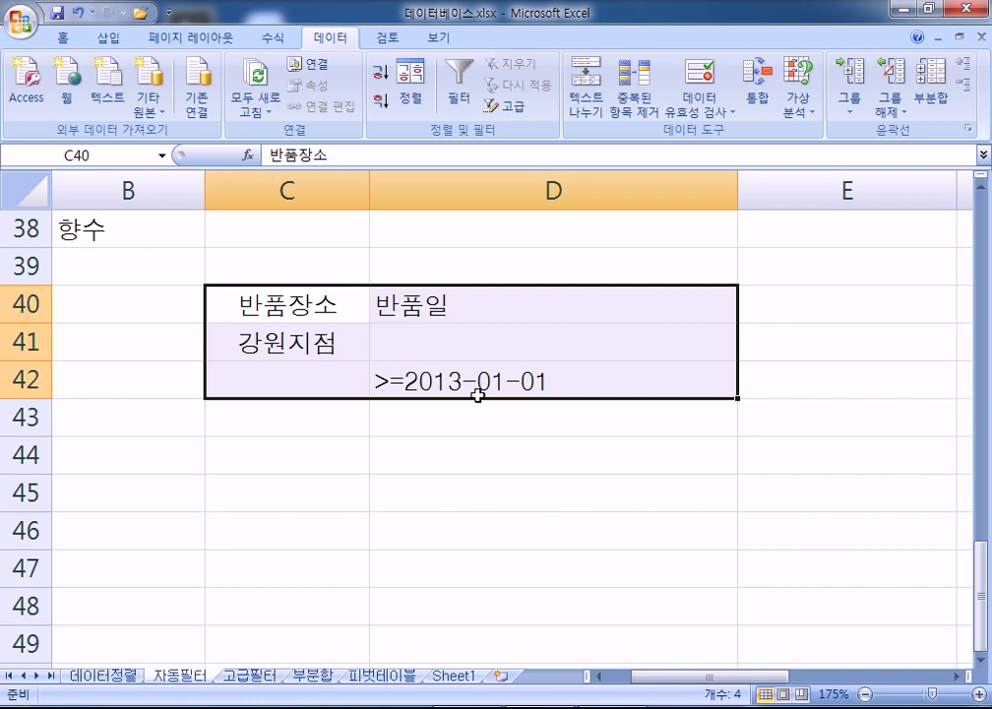
pyautogui.click(420, 376)
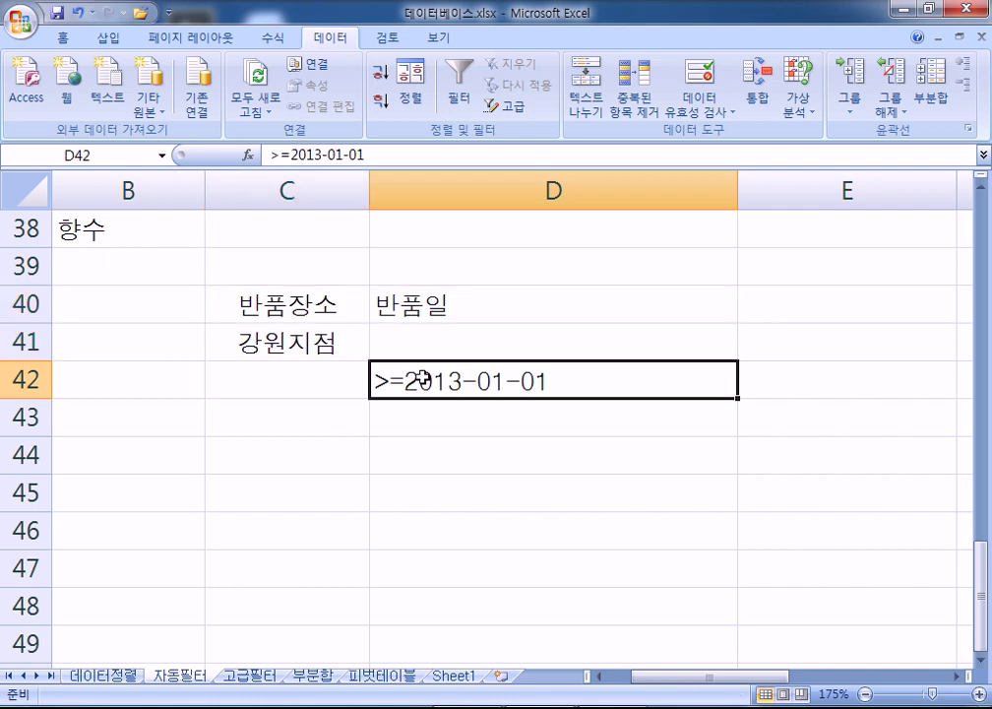
pyautogui.moveTo(423, 361); pyautogui.dragTo(429, 352)
# Clear the branch criterion in C40:C41 and replace it with the heading 반품일 and the condition >=2013-01-01.
pyautogui.moveTo(299, 305); pyautogui.dragTo(312, 335)
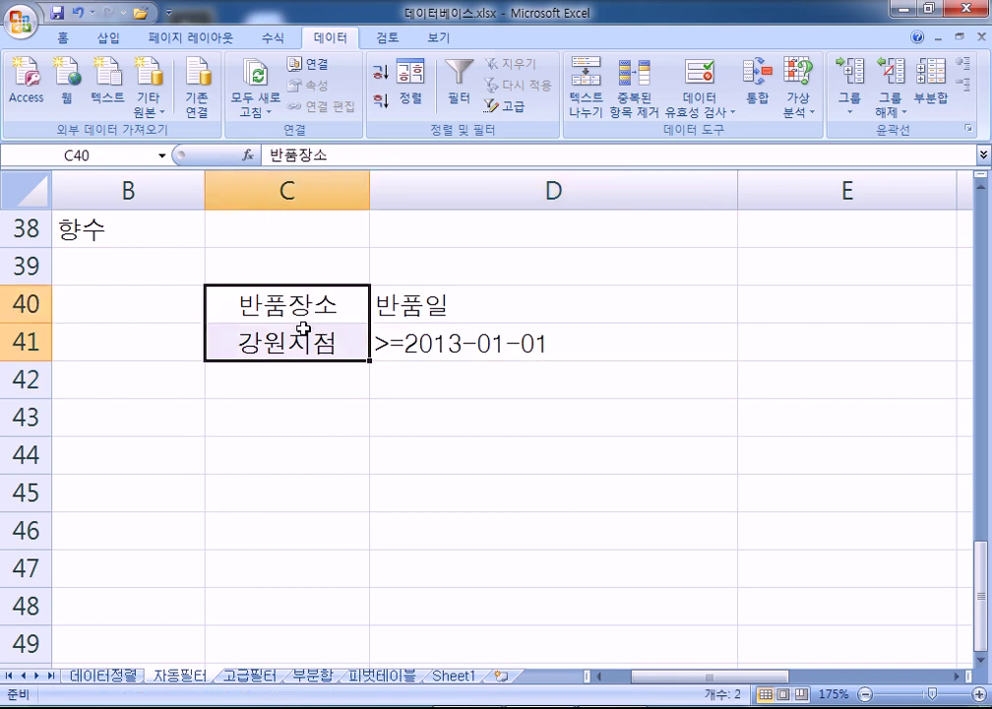
pyautogui.press('Delete')
pyautogui.click(272, 305)
pyautogui.write('반품일')
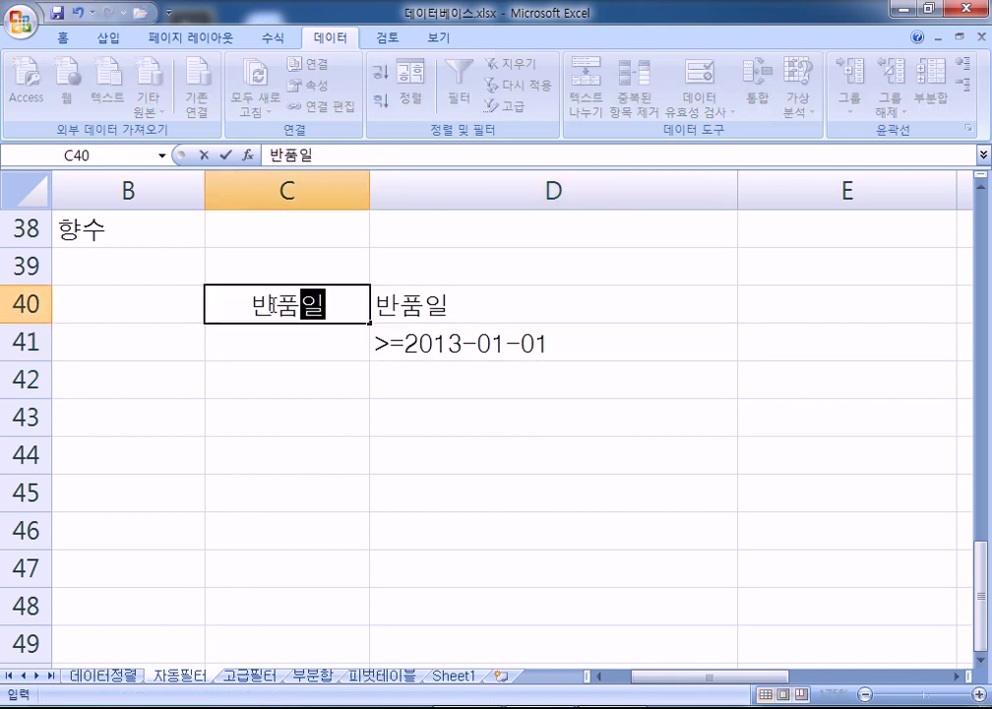
pyautogui.press('Return')
pyautogui.write('>')
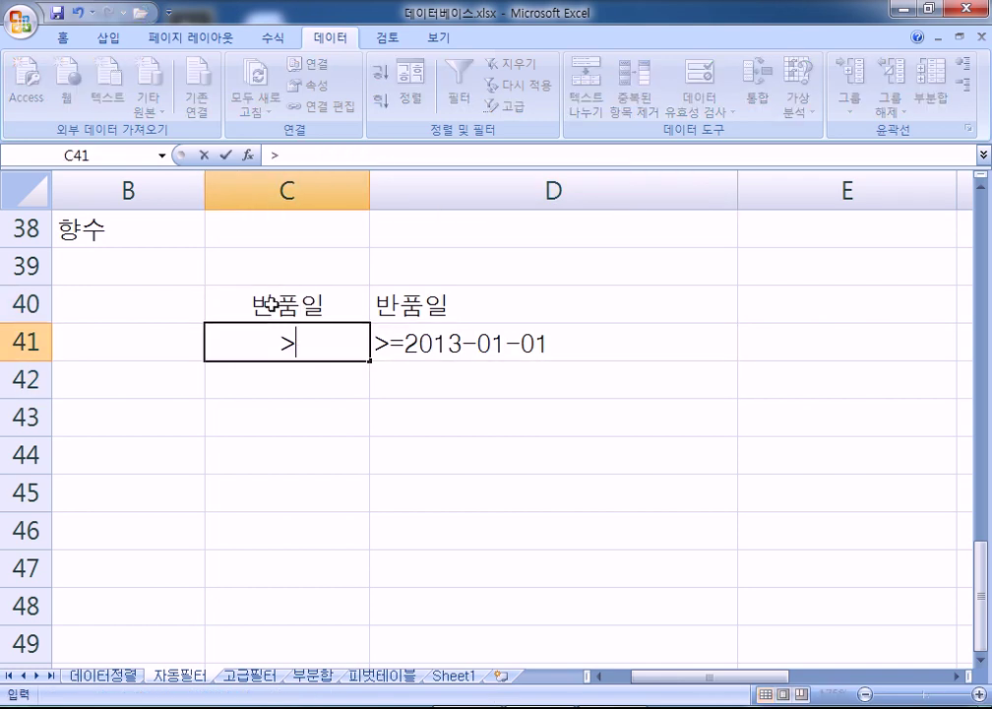
pyautogui.write('=2013-01-01')
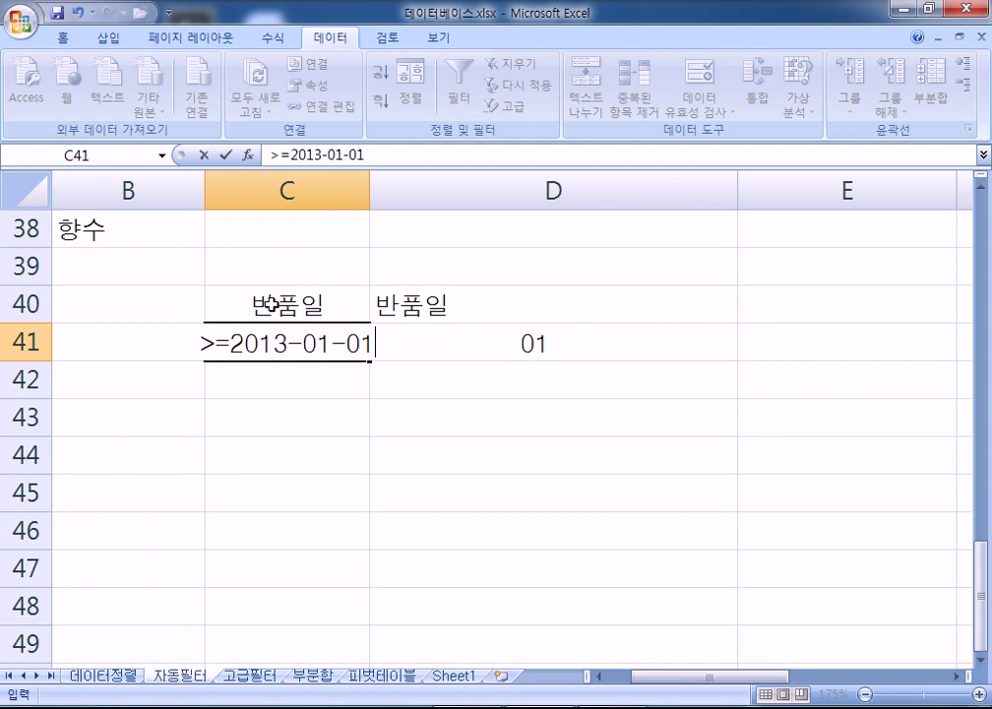
pyautogui.press('Tab')
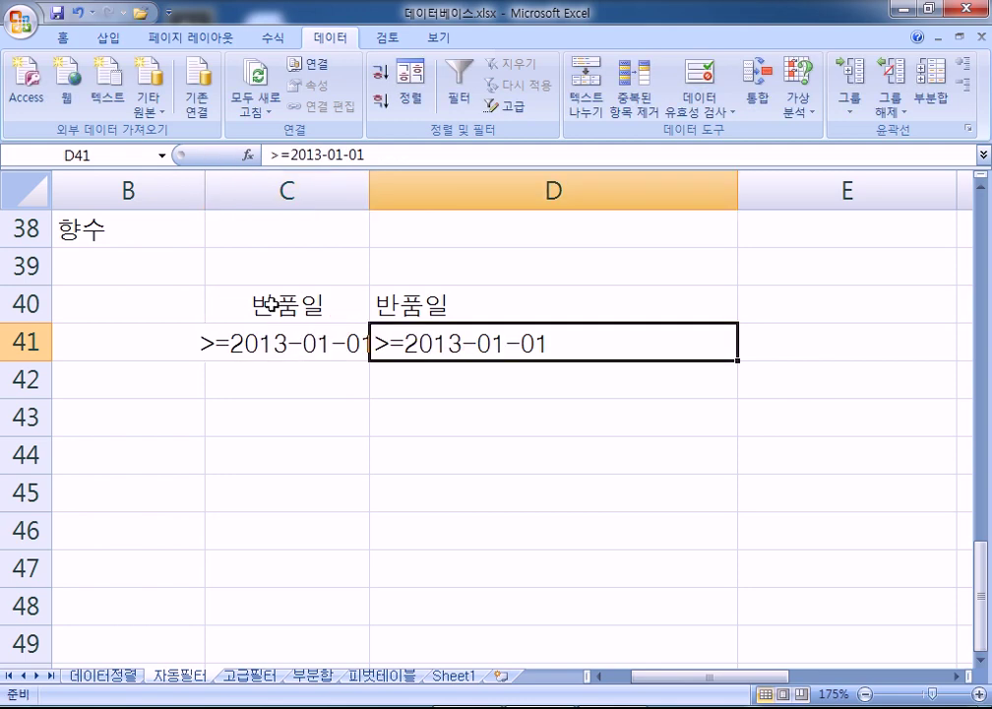
# Set the condition in D41 to <=2013-06-01 and widen column C to fit its date condition.
pyautogui.write('<=2013')
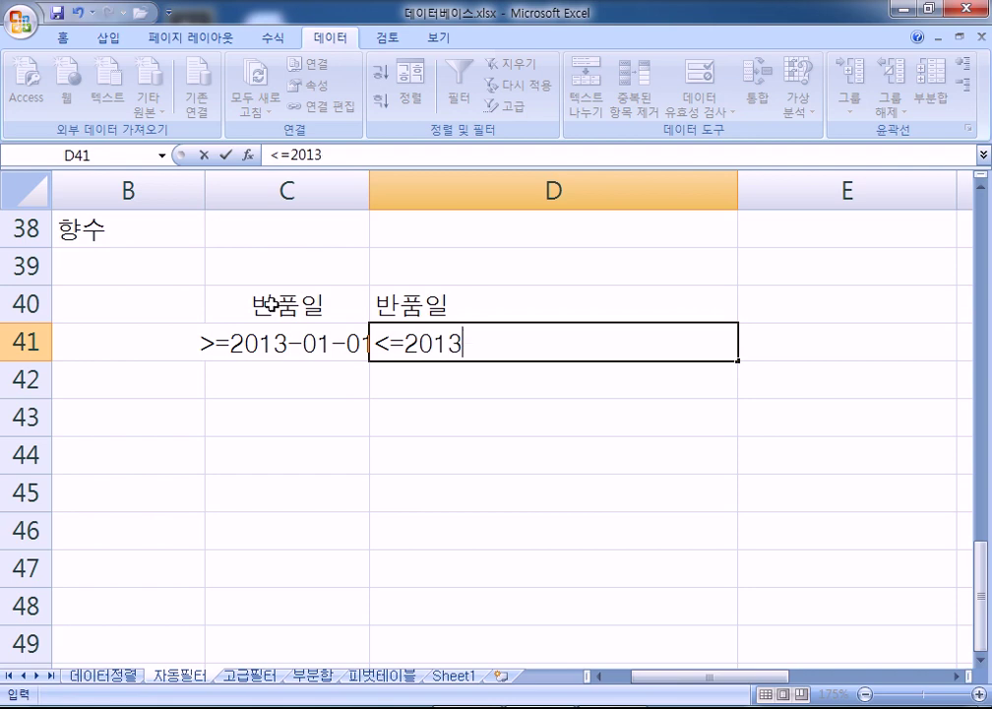
pyautogui.write('-06-01')
pyautogui.press('Return')
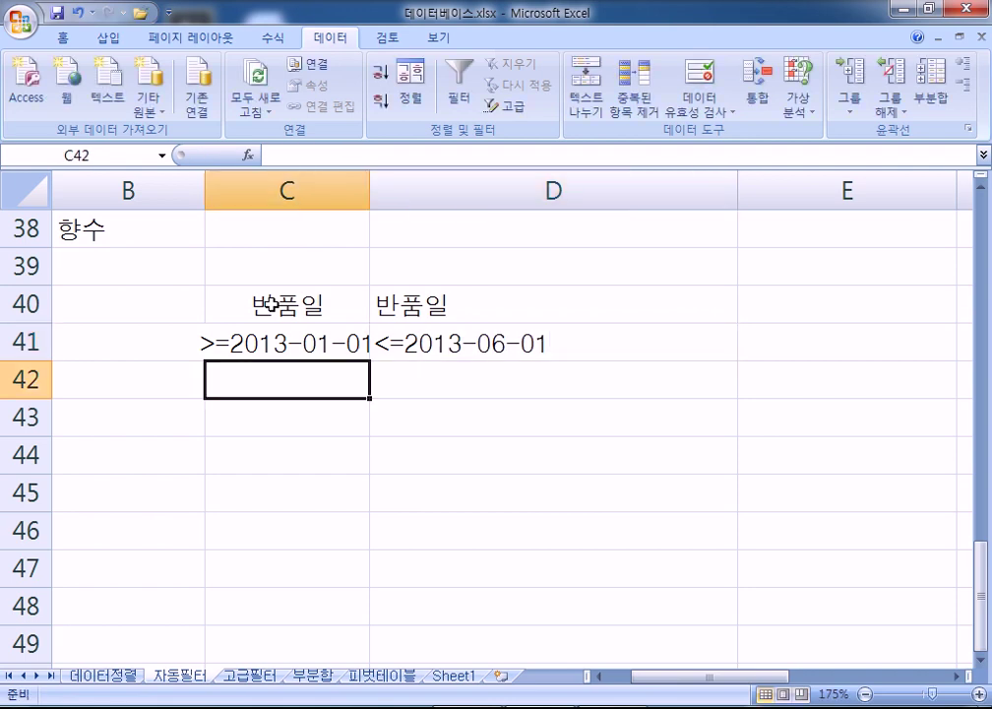
pyautogui.moveTo(369, 190); pyautogui.dragTo(426, 190)
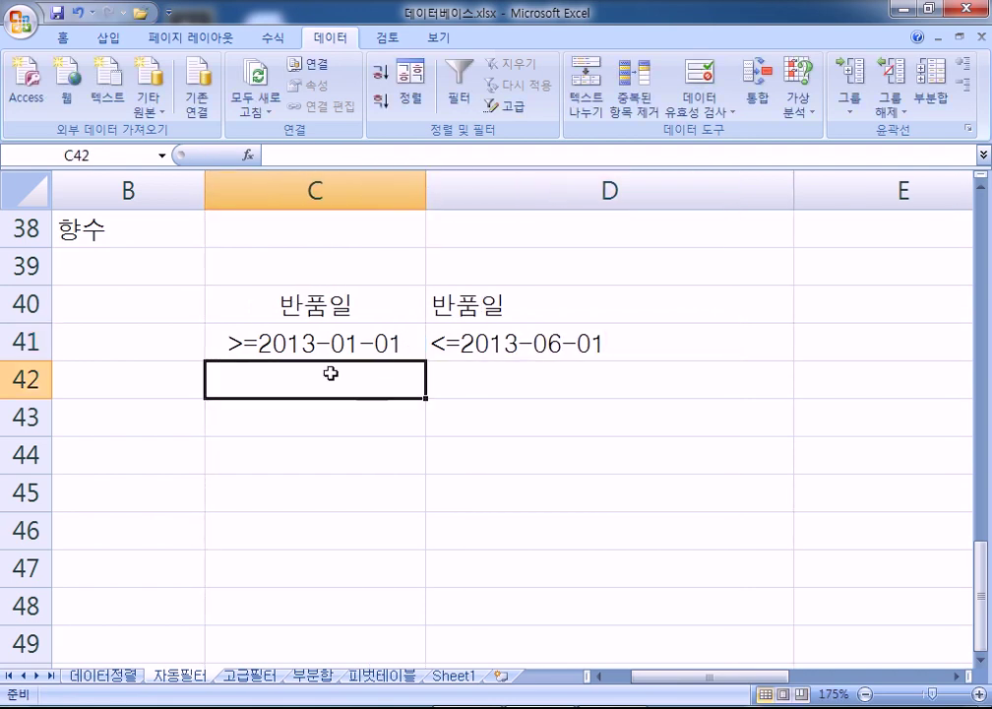
pyautogui.moveTo(308, 307); pyautogui.dragTo(443, 335)
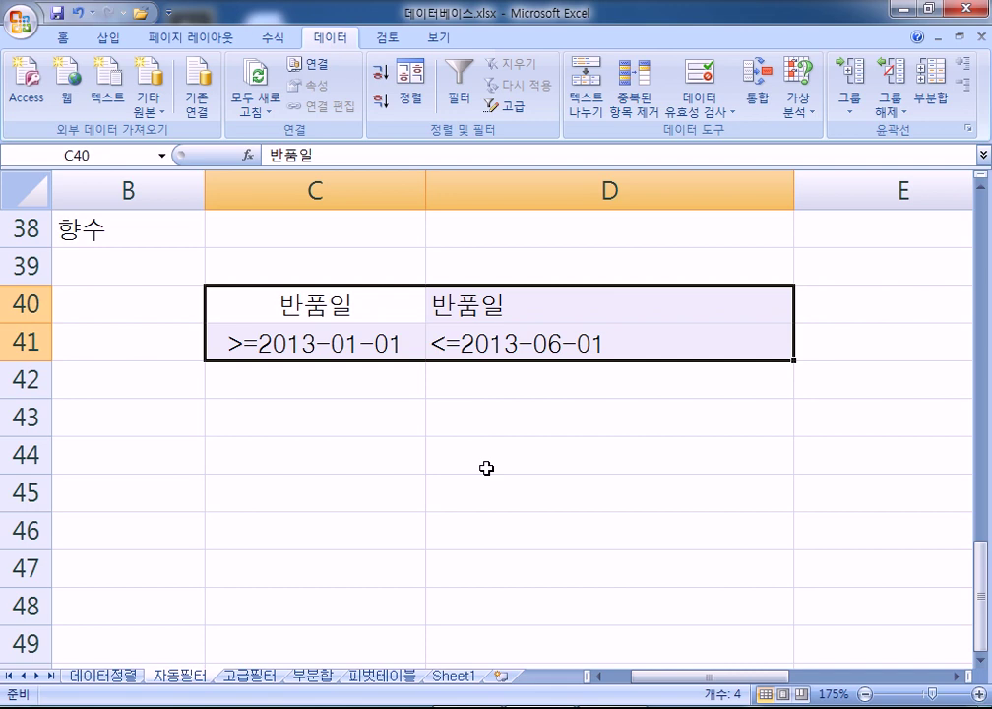
# Remove the equals sign from the condition in D41, making it <2013-06-01.
pyautogui.press('Right')
pyautogui.press('Down')
pyautogui.press('F2')
pyautogui.press('Left')
pyautogui.press('Left')
pyautogui.press('Left')
pyautogui.press('Left')
pyautogui.press('Left')
pyautogui.press('Left')
pyautogui.press('Left')
pyautogui.press('Left')
pyautogui.press('Left')
pyautogui.press('Left')
pyautogui.press('Left')
pyautogui.press('Delete')
pyautogui.press('Return')
pyautogui.press('Up')
pyautogui.press('Left')
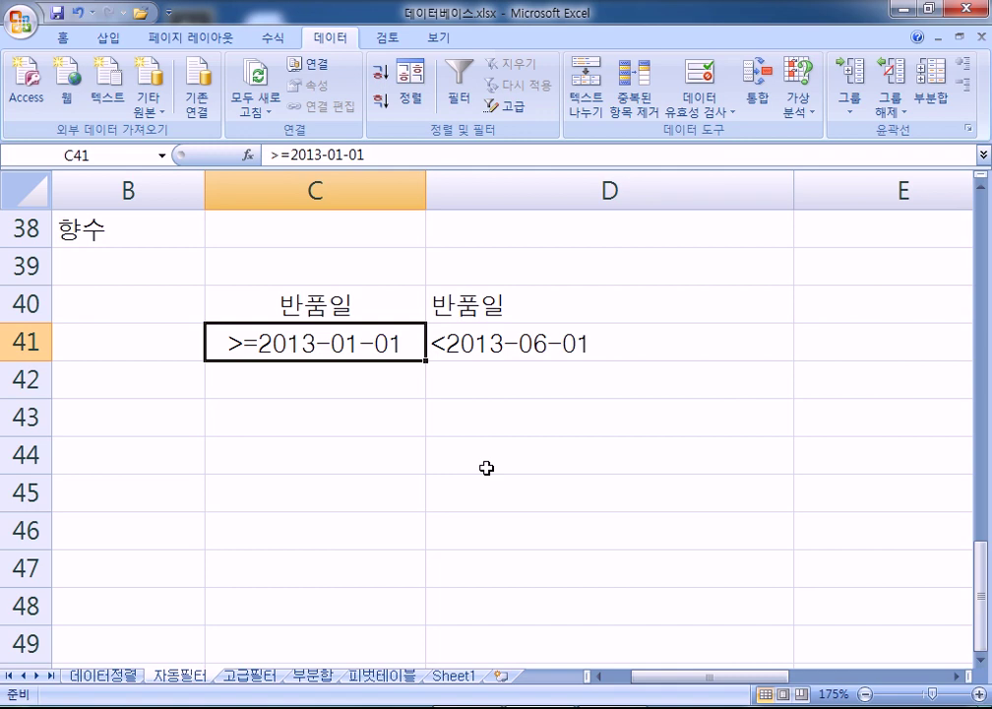
# Edit the end-date condition in D41 to <=2013-05-31.
pyautogui.press('Right')
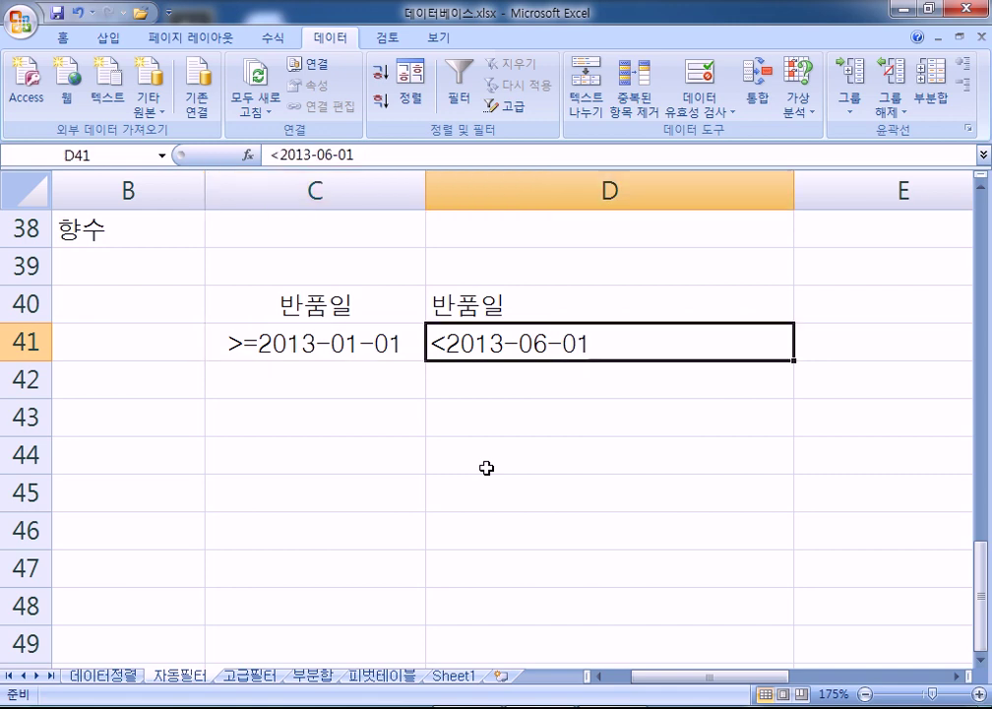
pyautogui.press('F2')
pyautogui.press('Home')
pyautogui.press('Right')
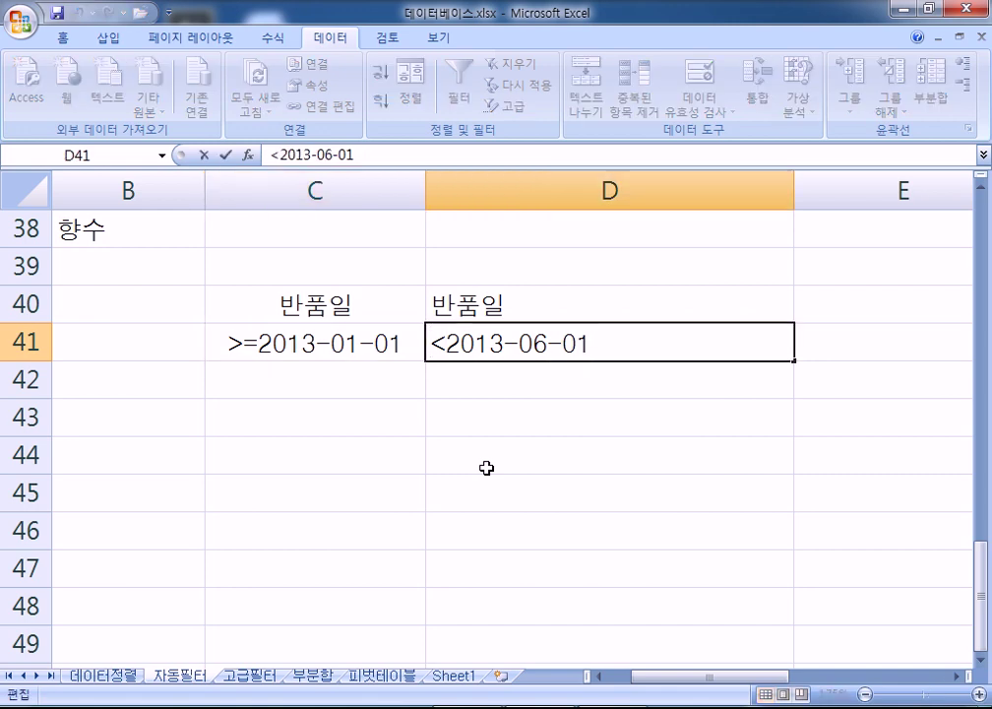
pyautogui.write('=')
pyautogui.press('Right')
pyautogui.press('Right')
pyautogui.press('Right')
pyautogui.press('Right')
pyautogui.press('Right')
pyautogui.press('Right')
pyautogui.write('4')
pyautogui.press('BackSpace')
pyautogui.press('Delete')
pyautogui.write('5')
pyautogui.press('Right')
pyautogui.write('3')
pyautogui.press('Delete')
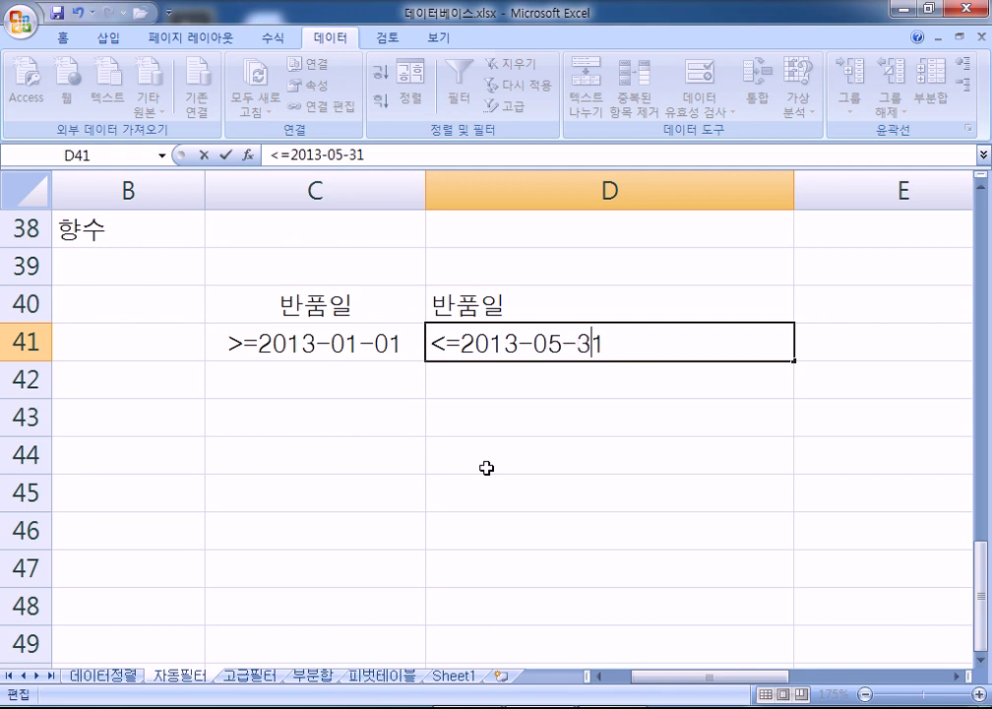
pyautogui.press('Return')
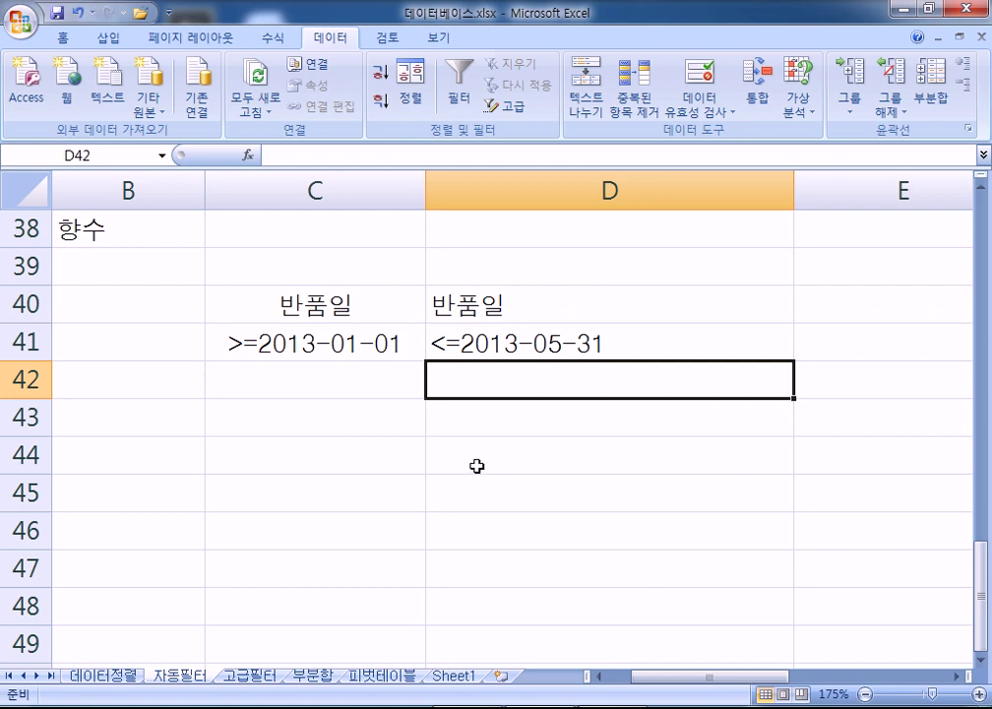
# Move the <=2013-05-31 condition to D42 to examine C40:D42 as OR criteria, and put it back in D41 as an AND condition.
pyautogui.click(498, 347)
pyautogui.moveTo(500, 361); pyautogui.dragTo(500, 399)
pyautogui.moveTo(315, 304); pyautogui.dragTo(492, 389)
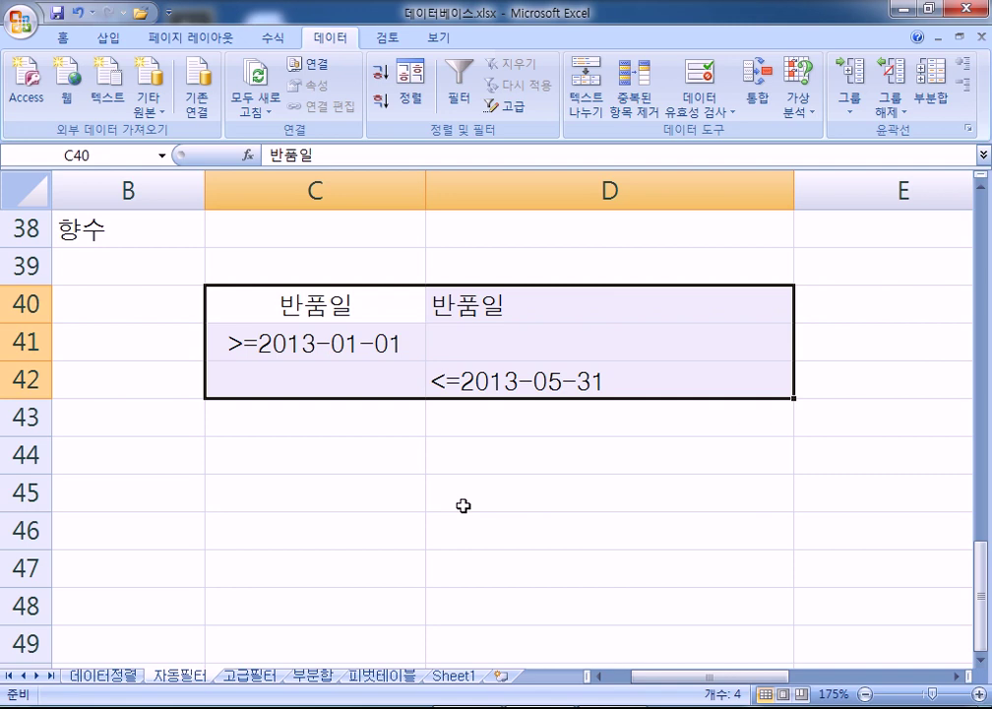
pyautogui.click(323, 343)
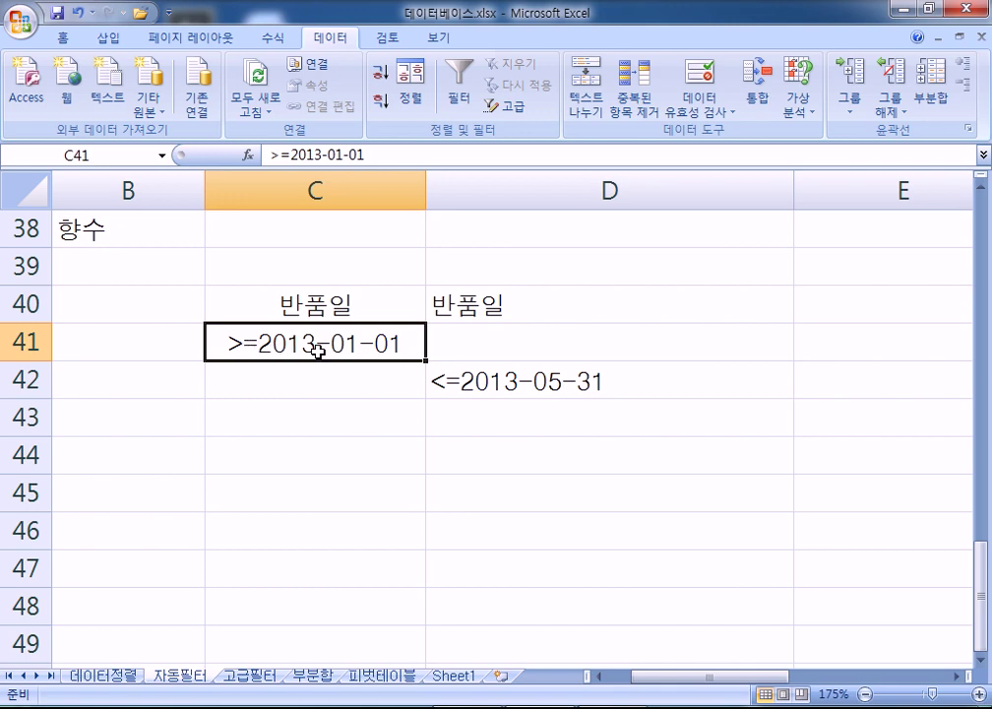
pyautogui.click(465, 382)
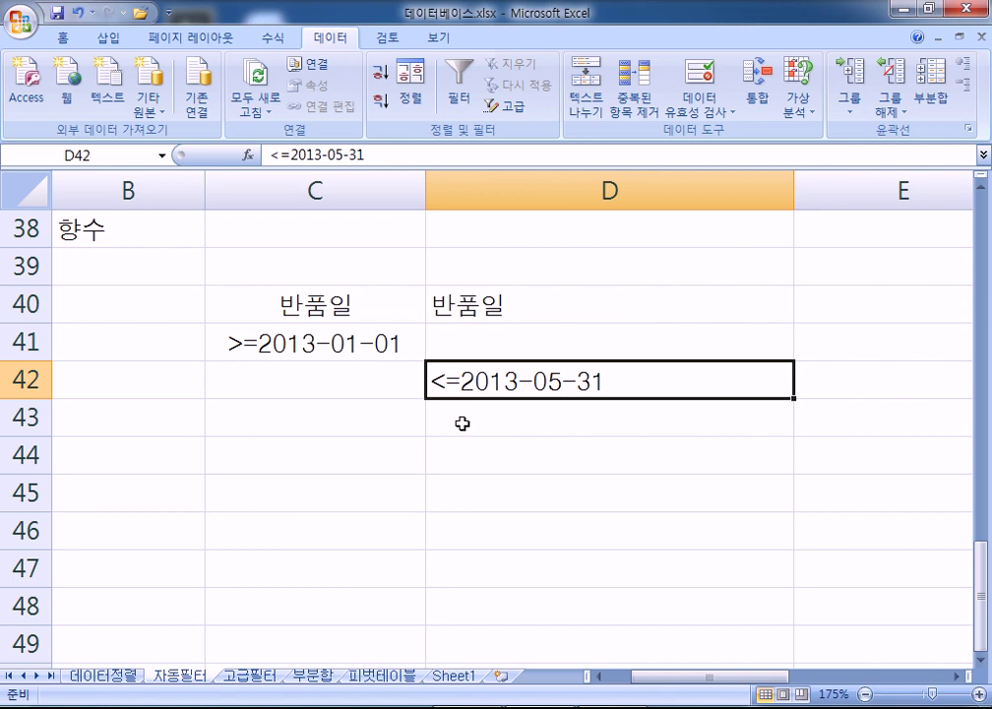
pyautogui.moveTo(379, 298); pyautogui.dragTo(476, 393)
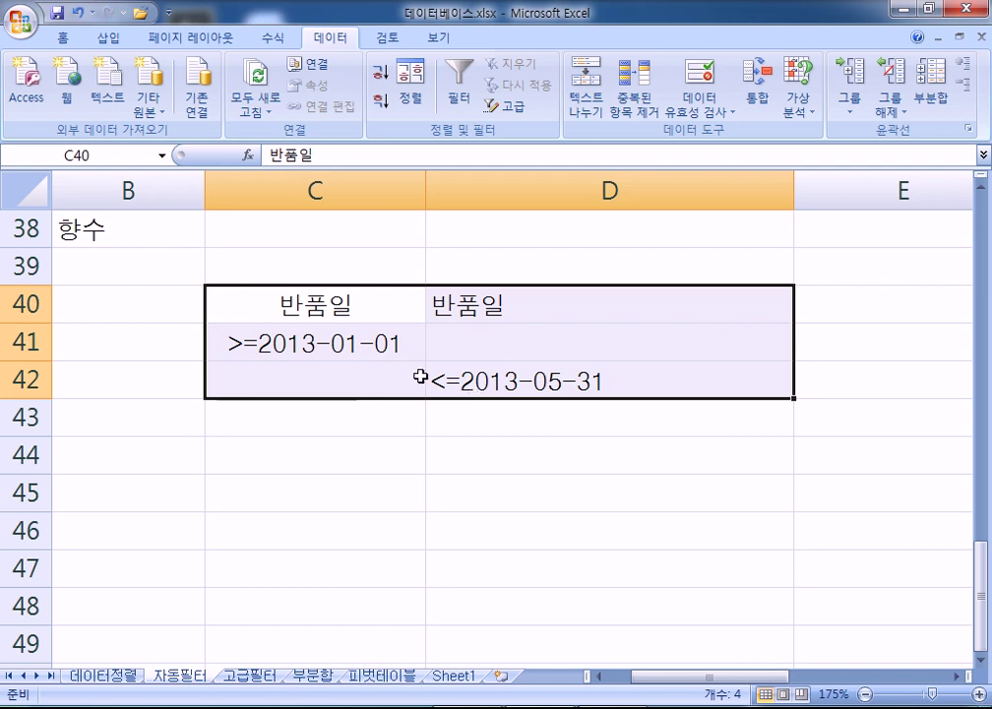
pyautogui.click(458, 382)
pyautogui.moveTo(478, 362); pyautogui.dragTo(477, 345)
pyautogui.moveTo(413, 304); pyautogui.dragTo(453, 344)
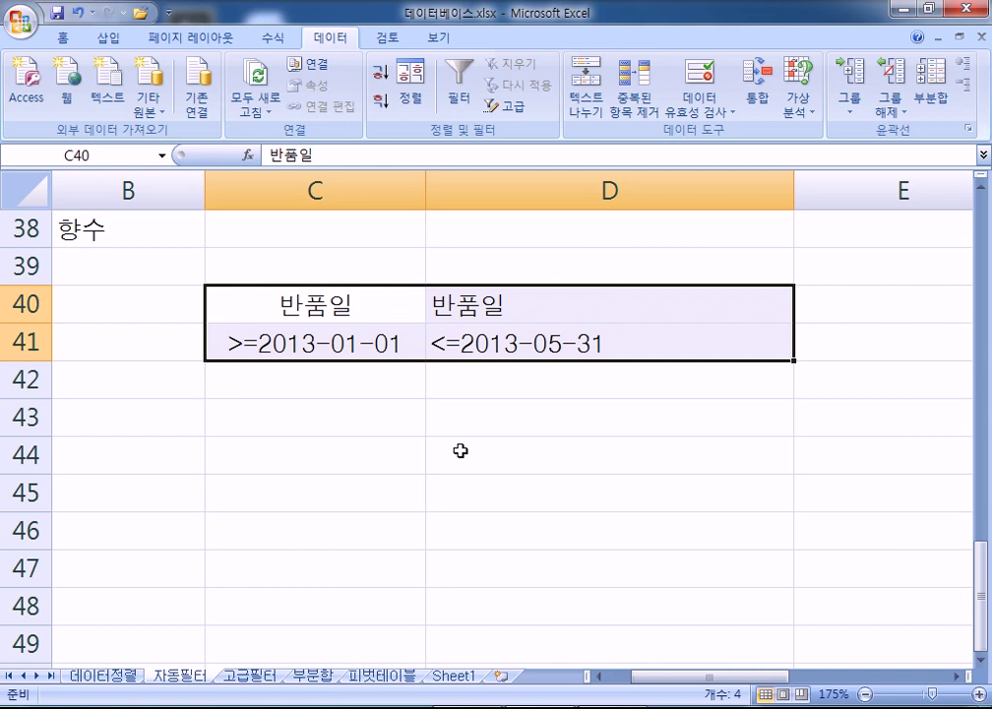
pyautogui.click(370, 413)
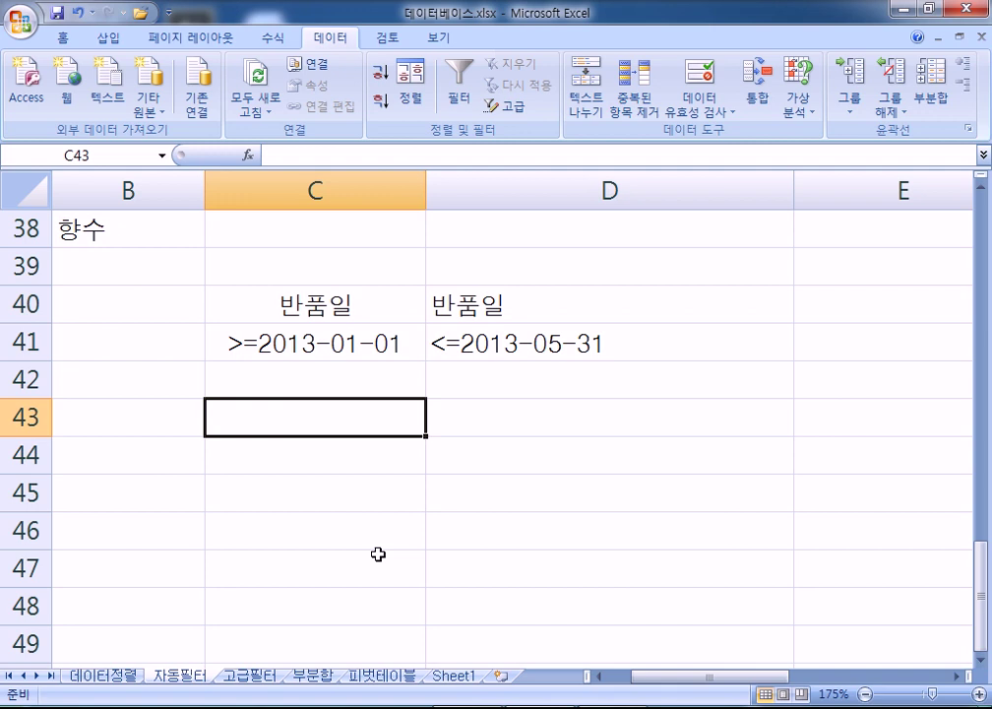
# Examine the returns records and the criteria ranges beneath them on the 자동필터 sheet.
pyautogui.scroll(5, 210, 591)
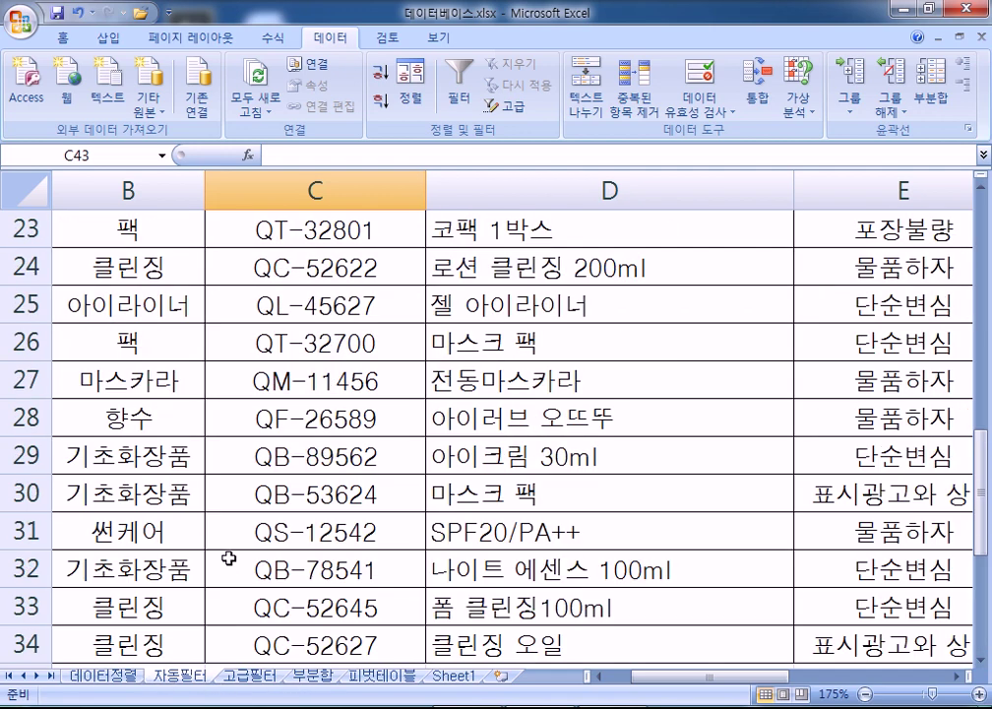
pyautogui.keyDown('ctrl'); pyautogui.scroll(-4, 268, 531); pyautogui.keyUp('ctrl')
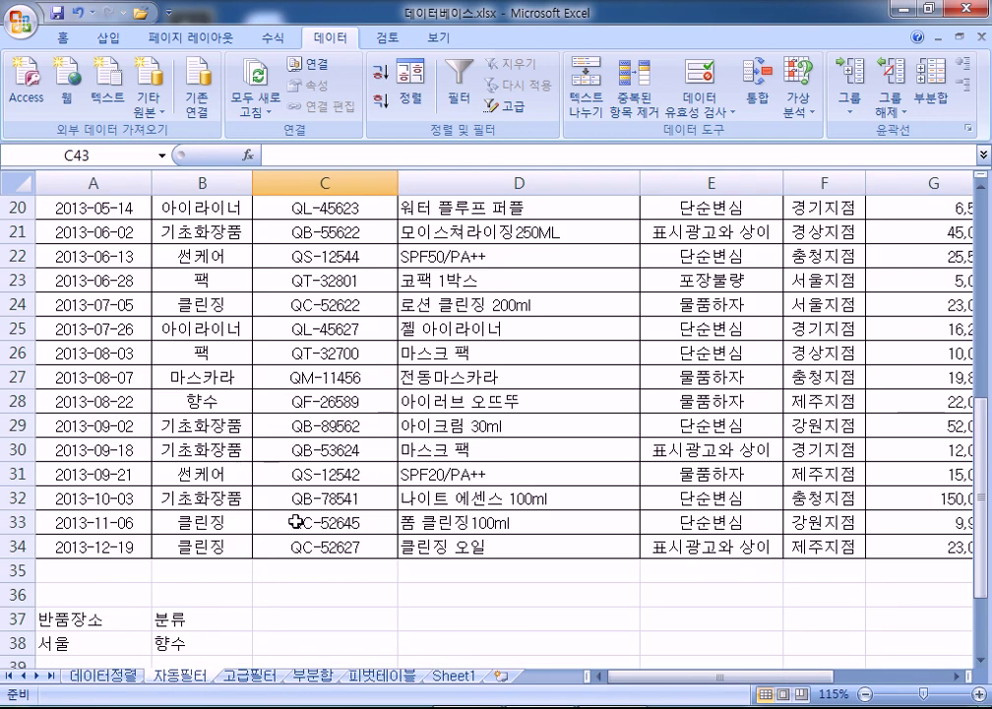
pyautogui.click(418, 450)
pyautogui.scroll(3, 419, 489)
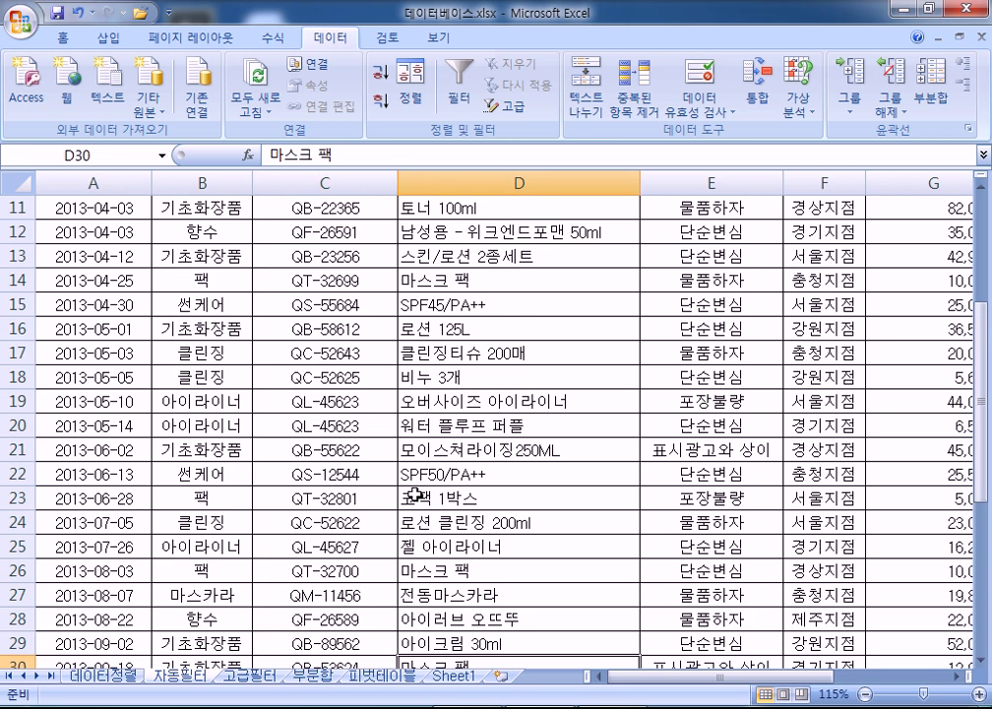
pyautogui.scroll(-2, 423, 492)
pyautogui.scroll(2, 440, 492)
pyautogui.scroll(3, 440, 492)
pyautogui.scroll(-4, 438, 496)
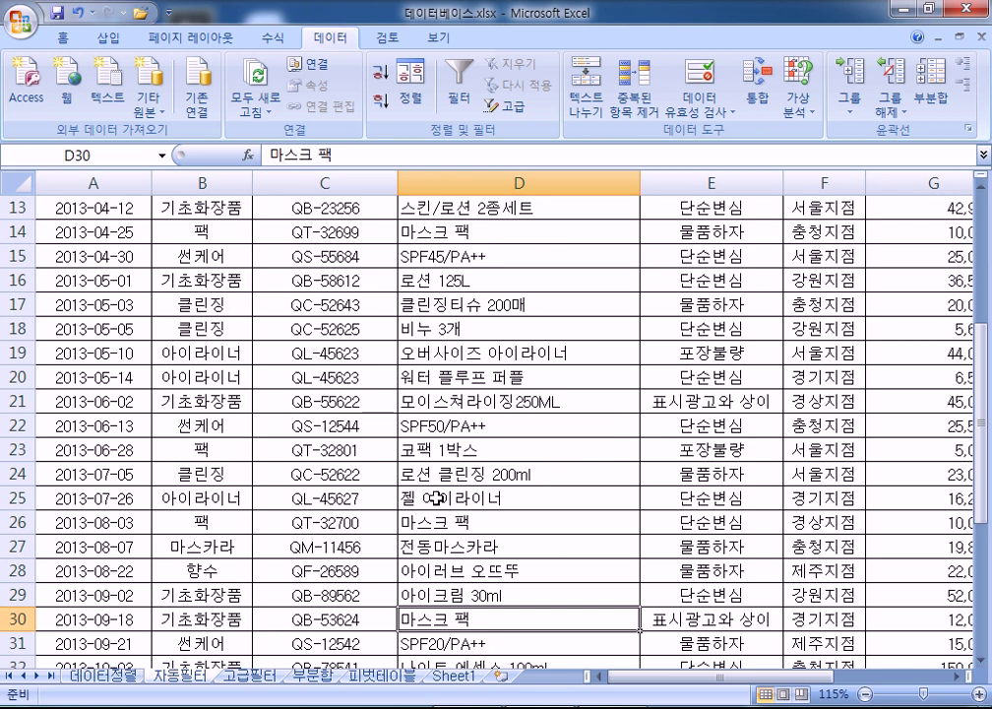
pyautogui.scroll(-3, 434, 498)
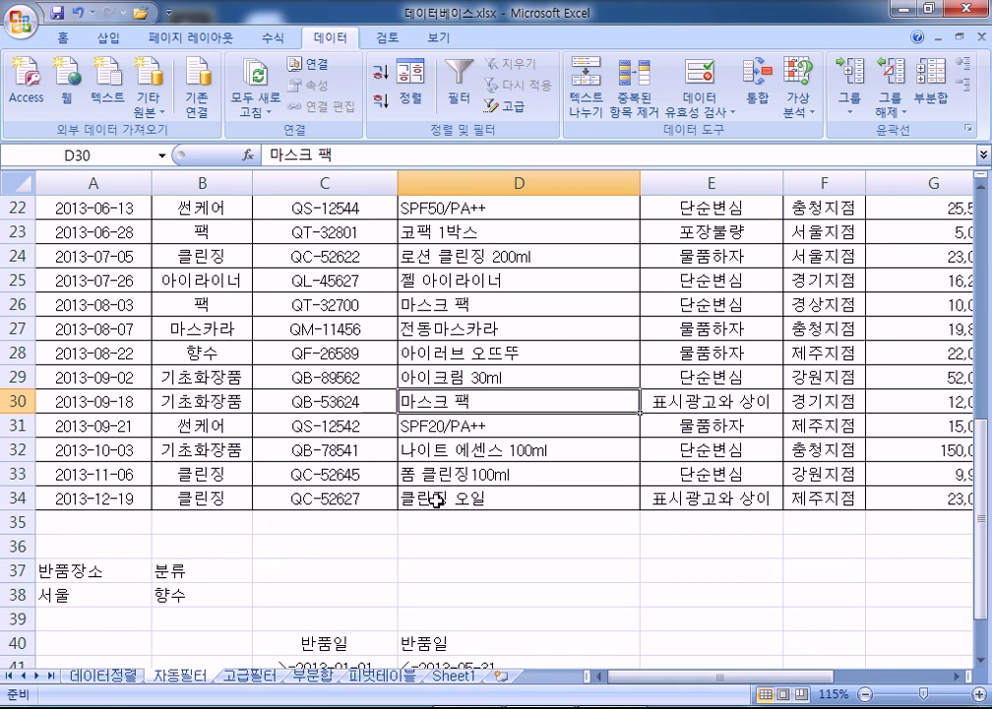
pyautogui.click(450, 562)
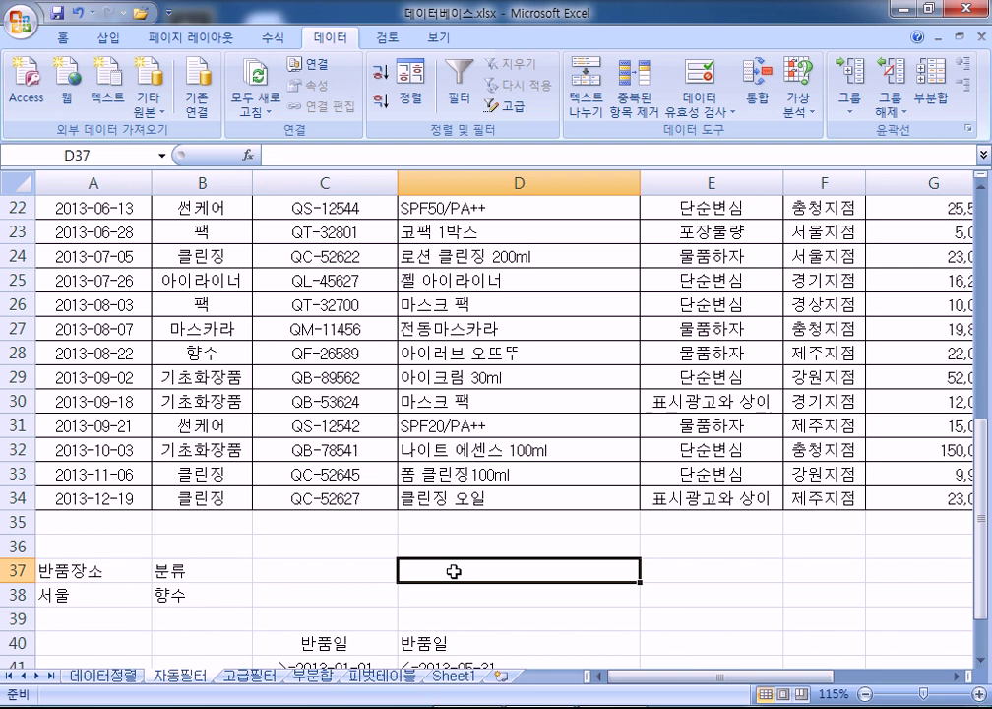
pyautogui.scroll(-3, 493, 462)
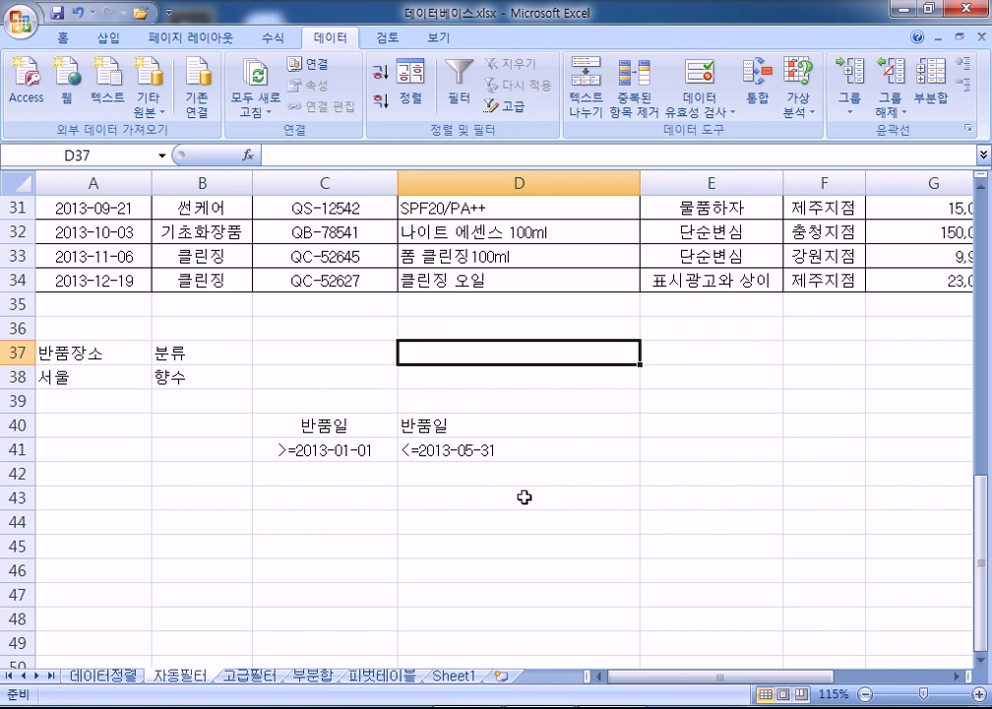
pyautogui.scroll(-1, 464, 440)
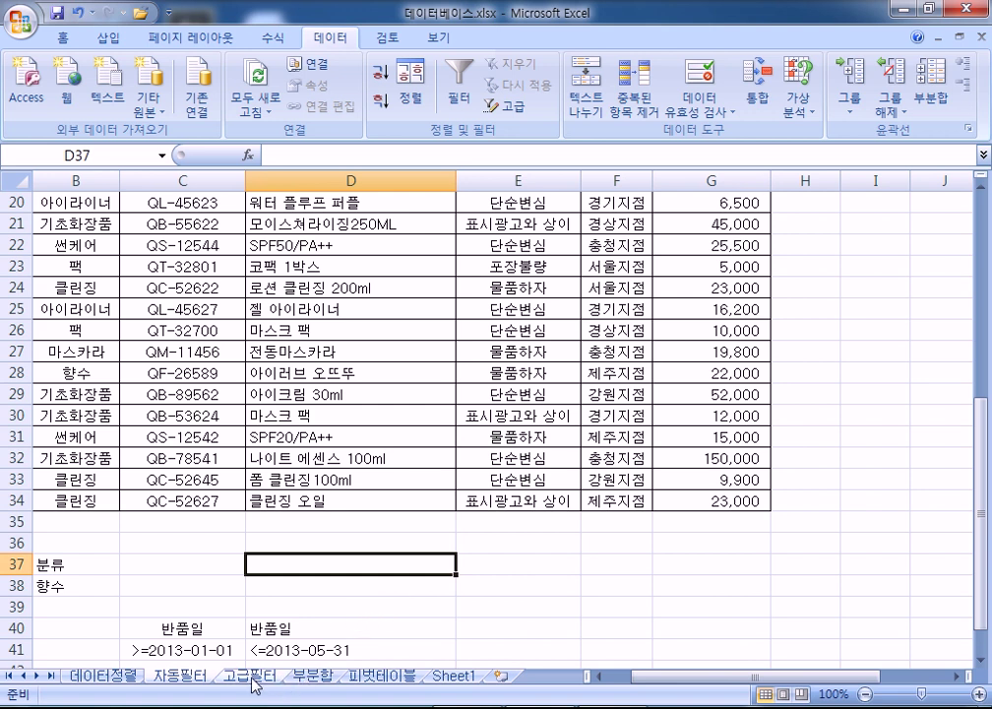
# Switch to the 부분합 sheet and look through its returns table.
pyautogui.click(327, 677)
pyautogui.scroll(-2, 348, 532)
pyautogui.scroll(2, 347, 532)
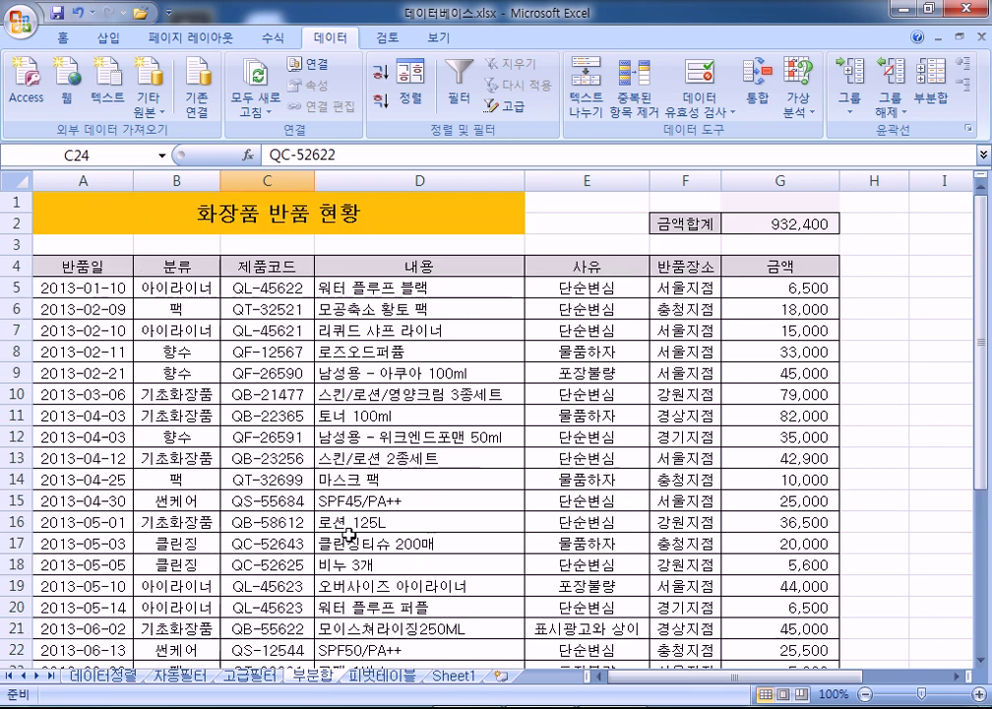
pyautogui.scroll(-4, 348, 533)
pyautogui.scroll(3, 352, 522)
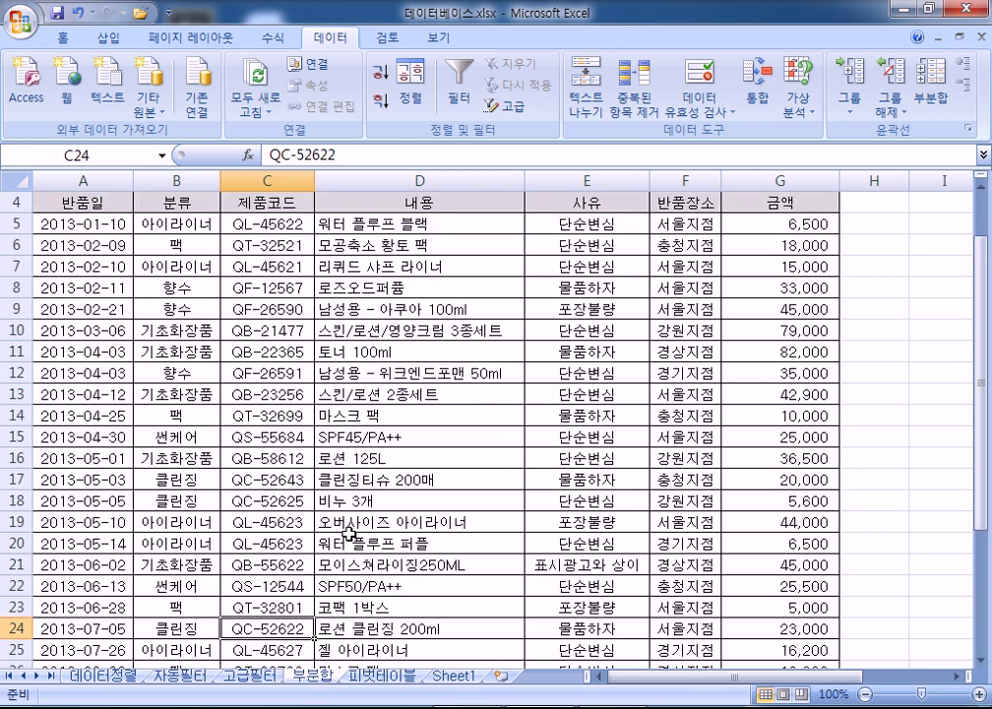
pyautogui.click(376, 416)
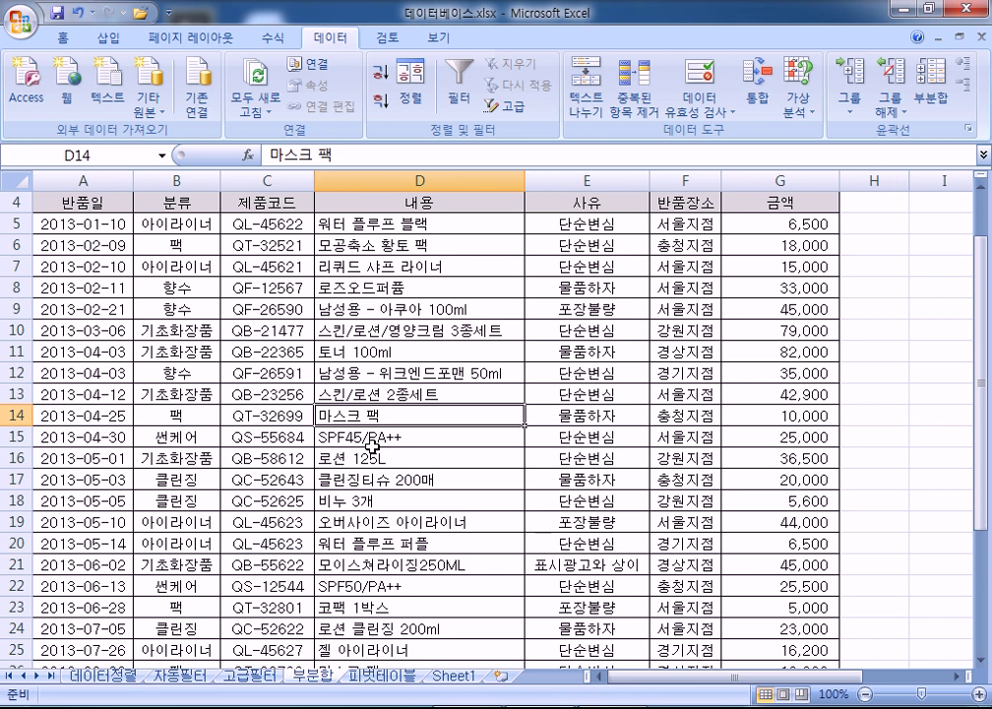
pyautogui.scroll(1, 372, 446)
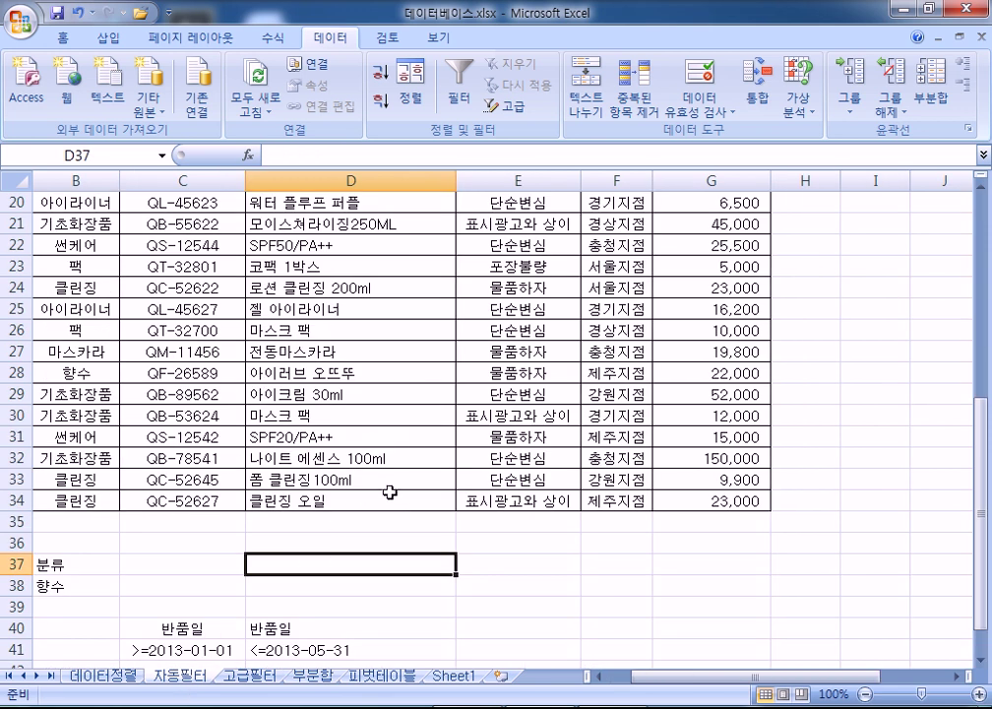
# Turn on AutoFilter for the 자동필터 sheet's table, show only 서울지점 in 반품장소, and select the filtered amounts.
pyautogui.click(387, 421)
pyautogui.scroll(7, 387, 423)
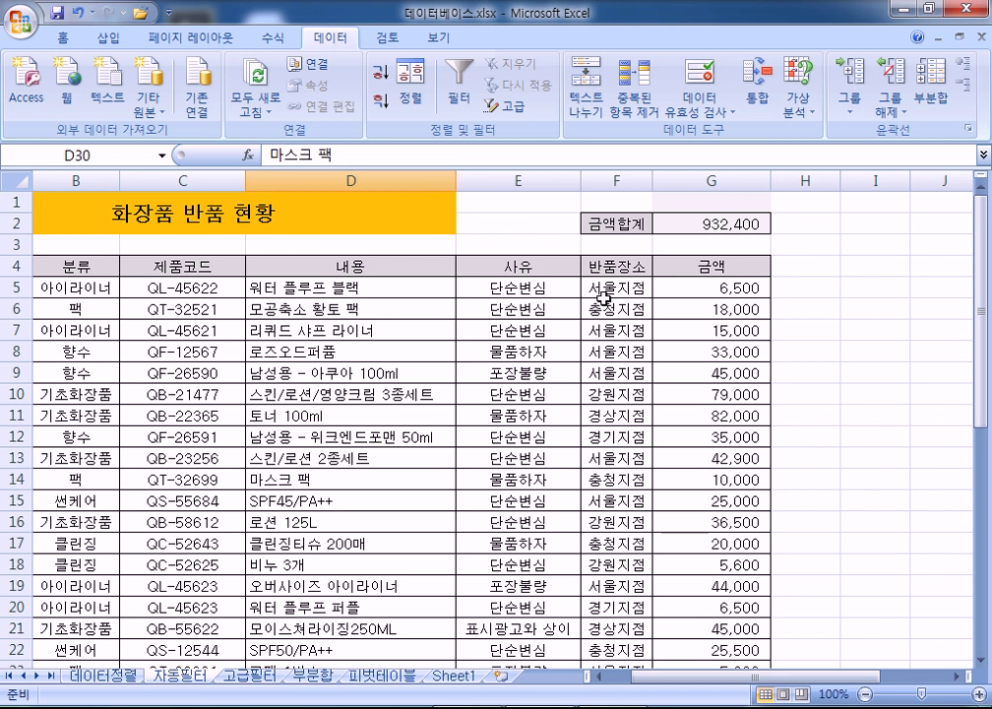
pyautogui.click(595, 308)
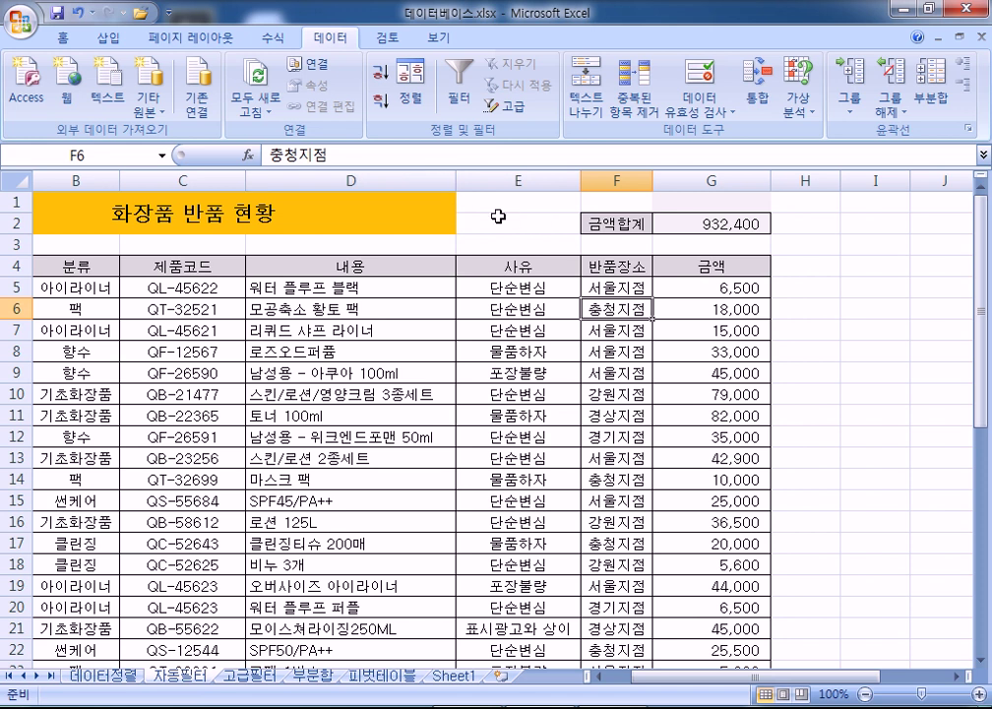
pyautogui.click(463, 98)
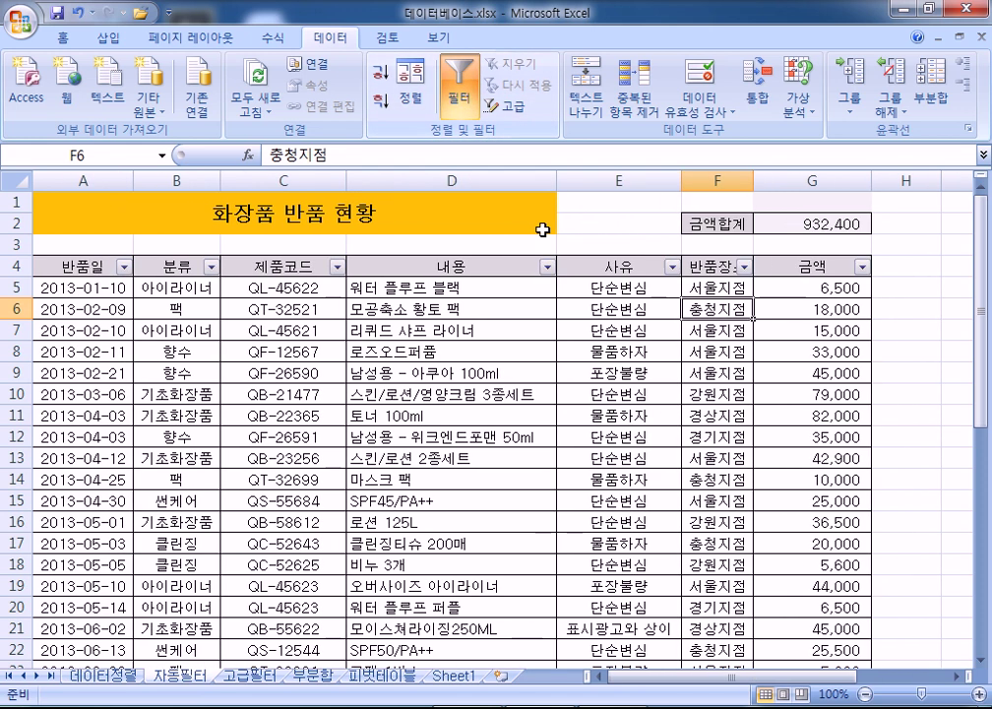
pyautogui.click(745, 266)
pyautogui.click(589, 427)
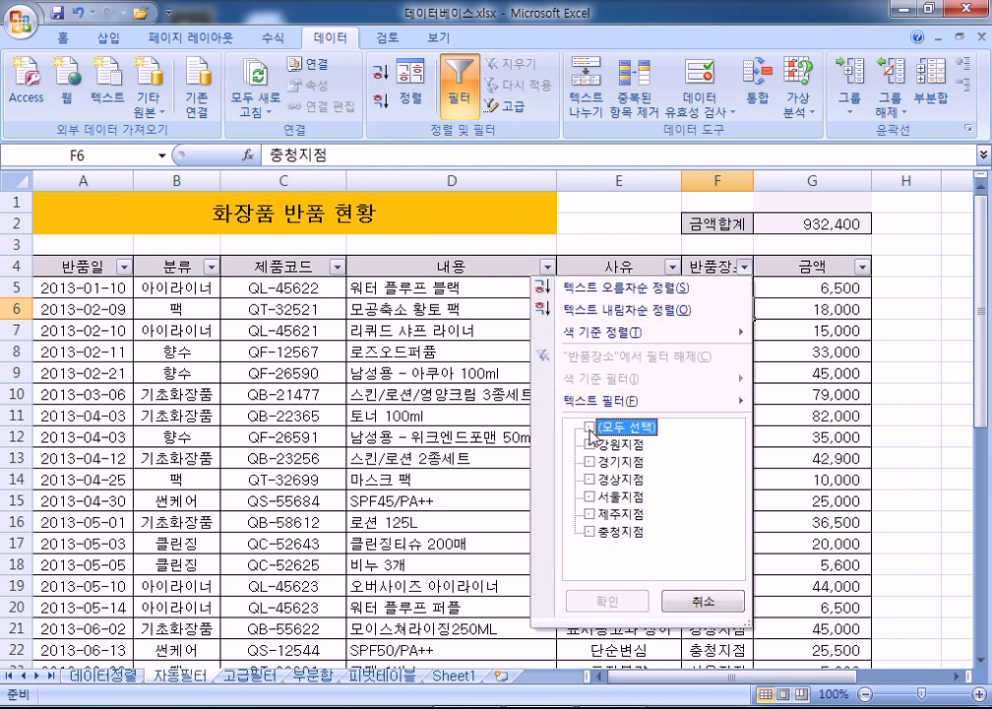
pyautogui.click(589, 496)
pyautogui.click(607, 601)
pyautogui.moveTo(768, 289); pyautogui.dragTo(802, 459)
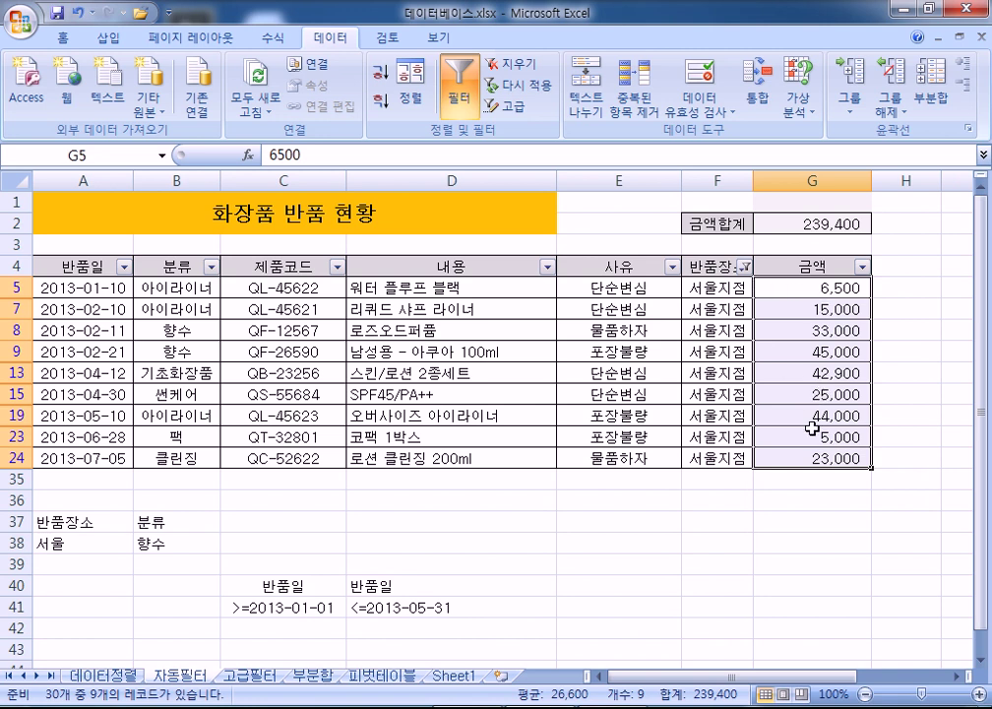
# Change the 반품장소 filter to show only 충청지점 and select the filtered amounts to check their sum.
pyautogui.click(745, 265)
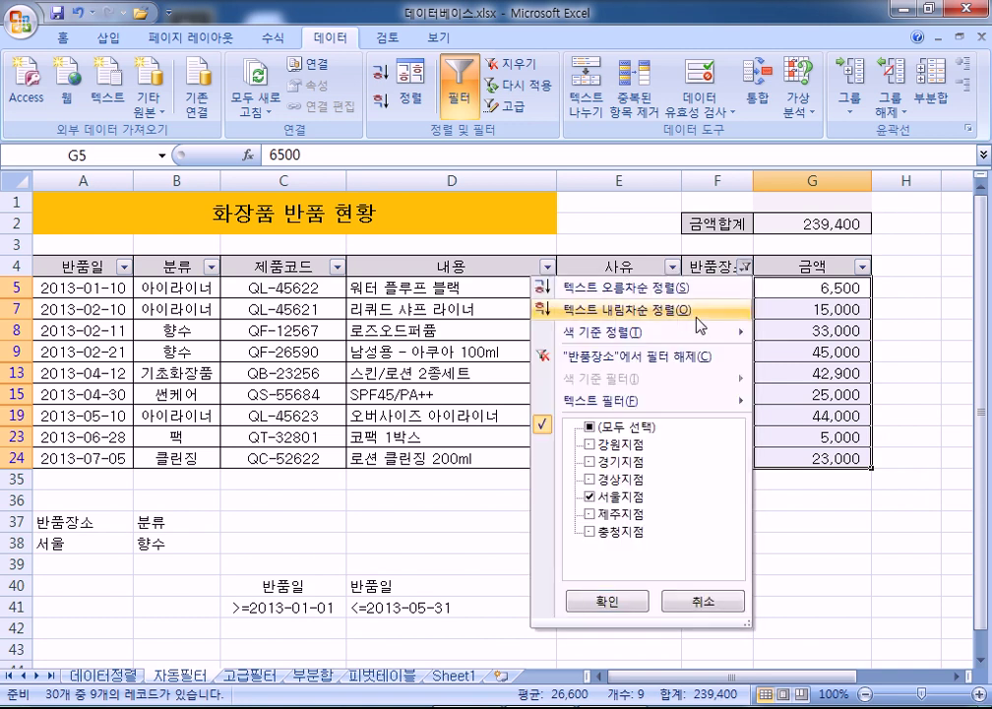
pyautogui.click(590, 496)
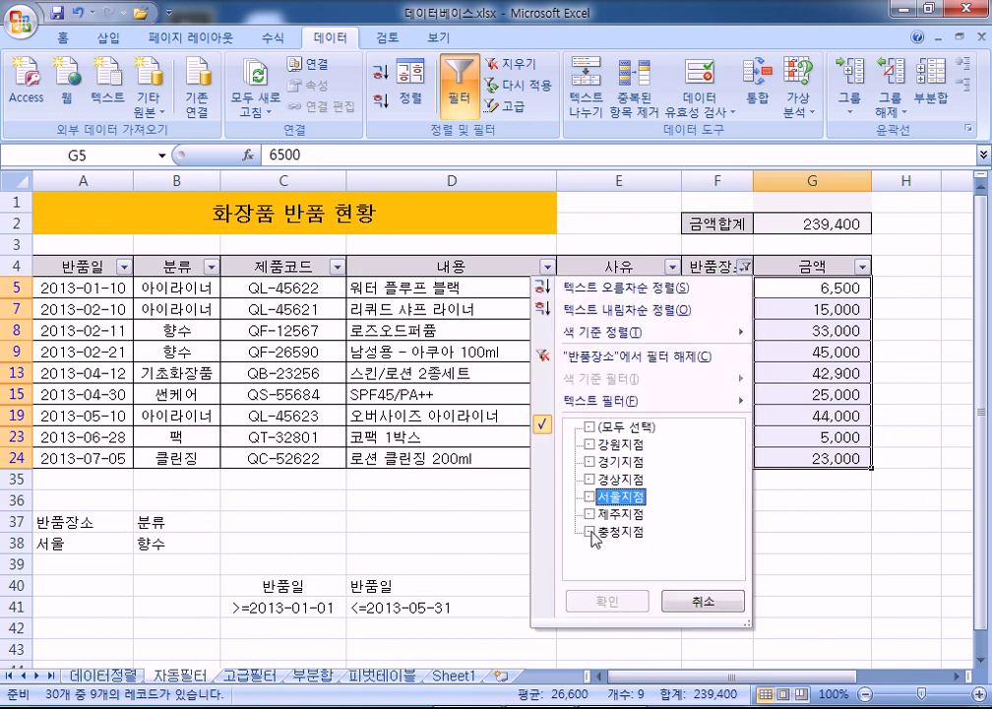
pyautogui.click(590, 532)
pyautogui.click(606, 601)
pyautogui.moveTo(760, 285); pyautogui.dragTo(805, 393)
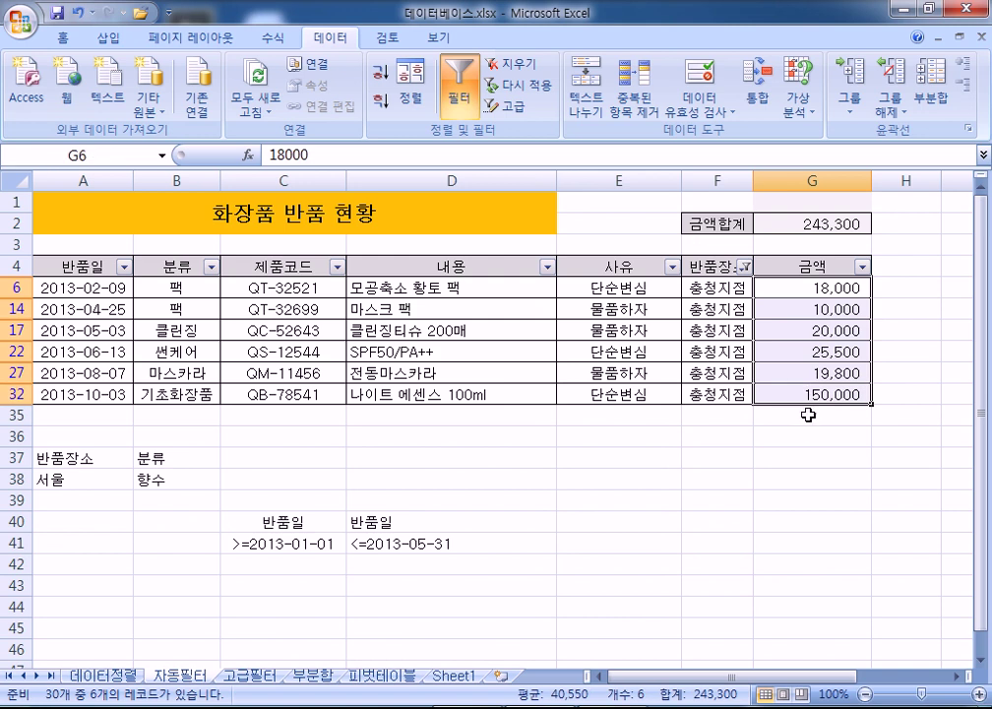
pyautogui.moveTo(739, 286); pyautogui.dragTo(738, 393)
pyautogui.click(800, 434)
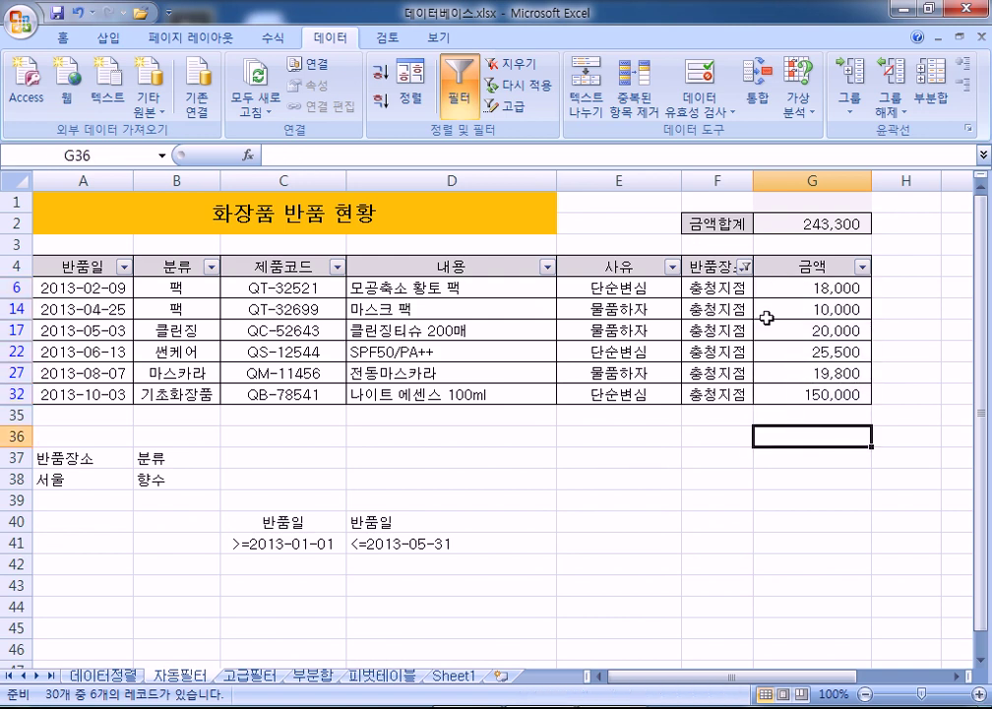
# Include all branches in the 반품장소 filter so every returns record is shown.
pyautogui.click(745, 266)
pyautogui.click(591, 432)
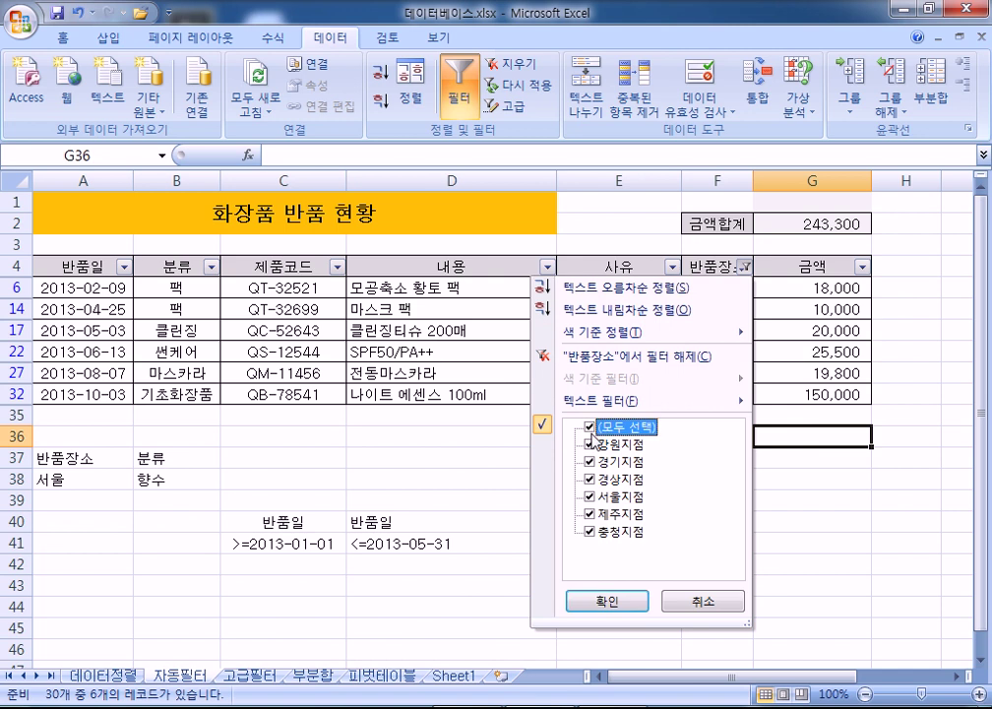
pyautogui.click(603, 601)
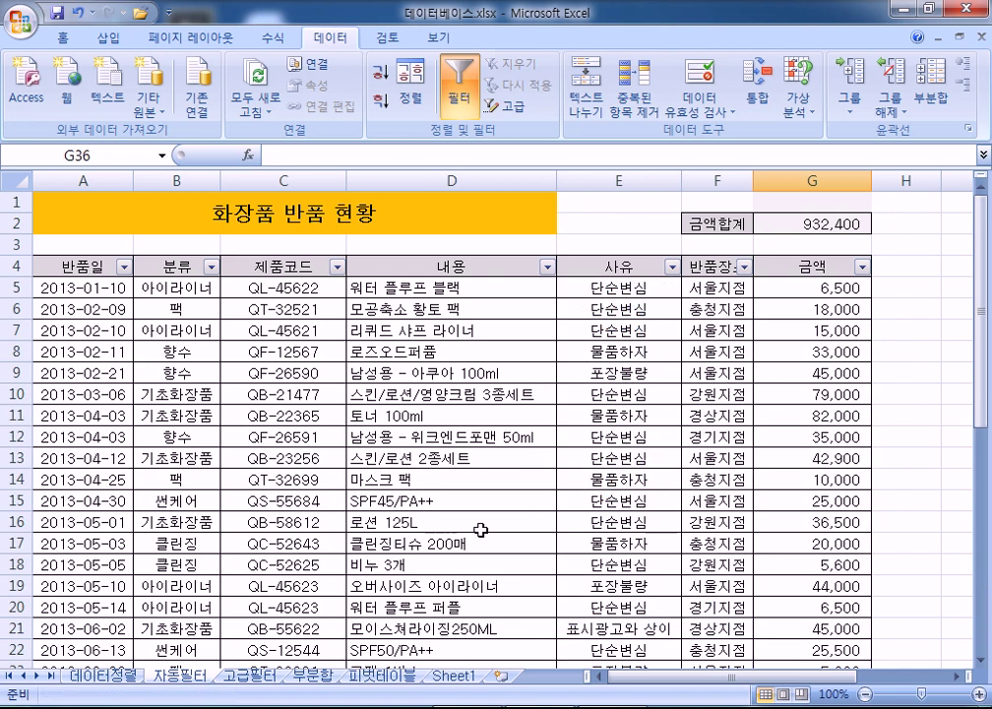
# Sort the 부분합 sheet's table by 반품장소, trying descending order before applying ascending order, and check the sort criteria.
pyautogui.click(313, 675)
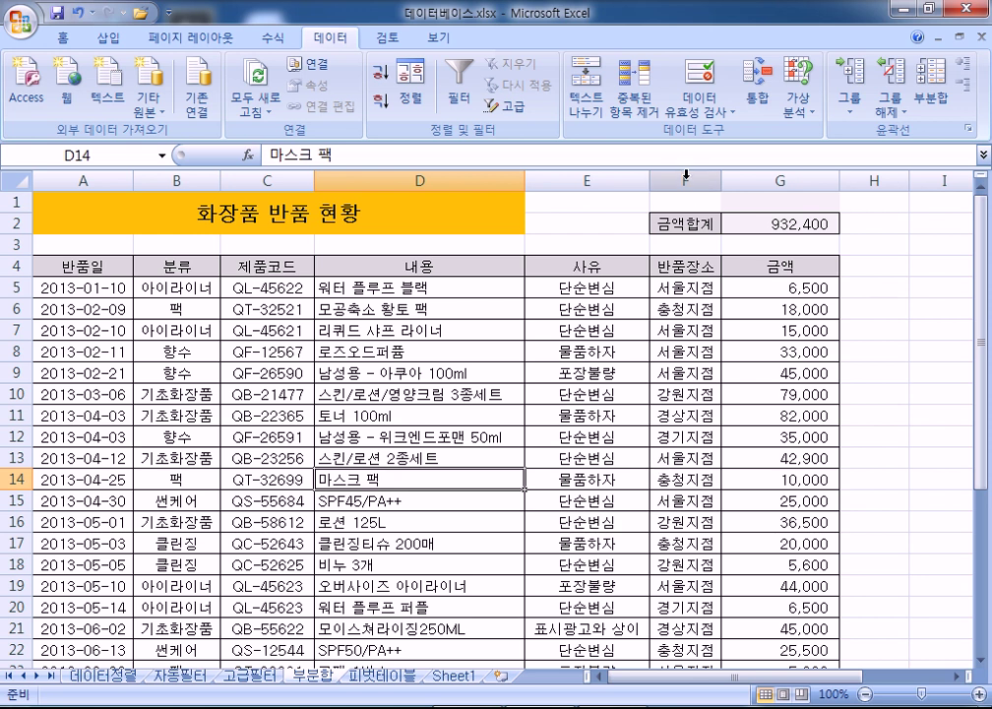
pyautogui.click(692, 326)
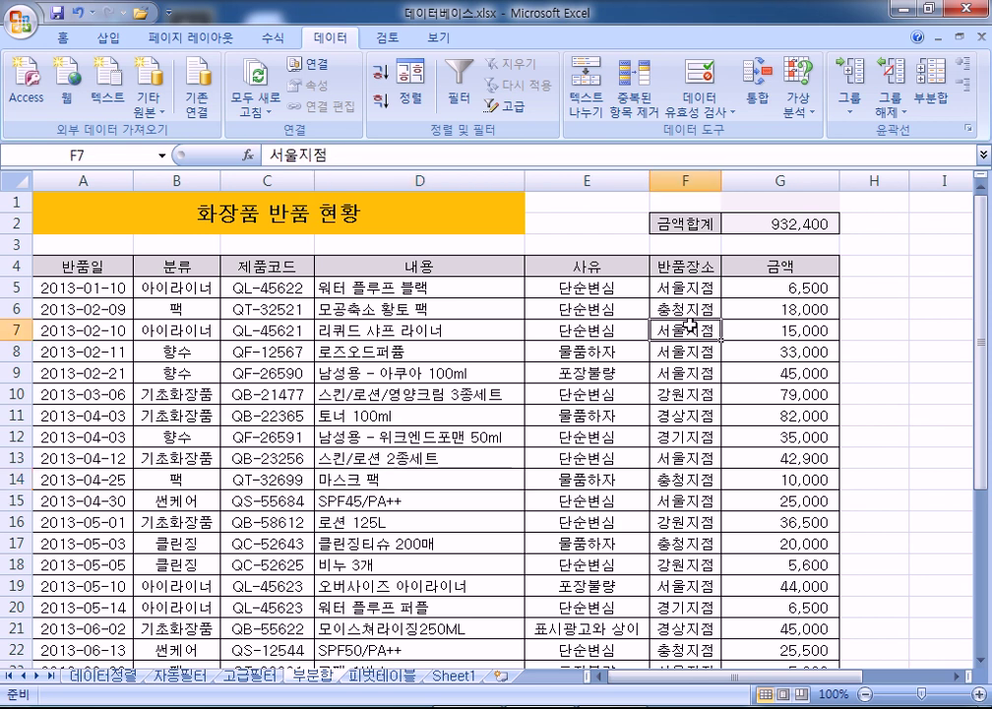
pyautogui.click(689, 180)
pyautogui.click(692, 371)
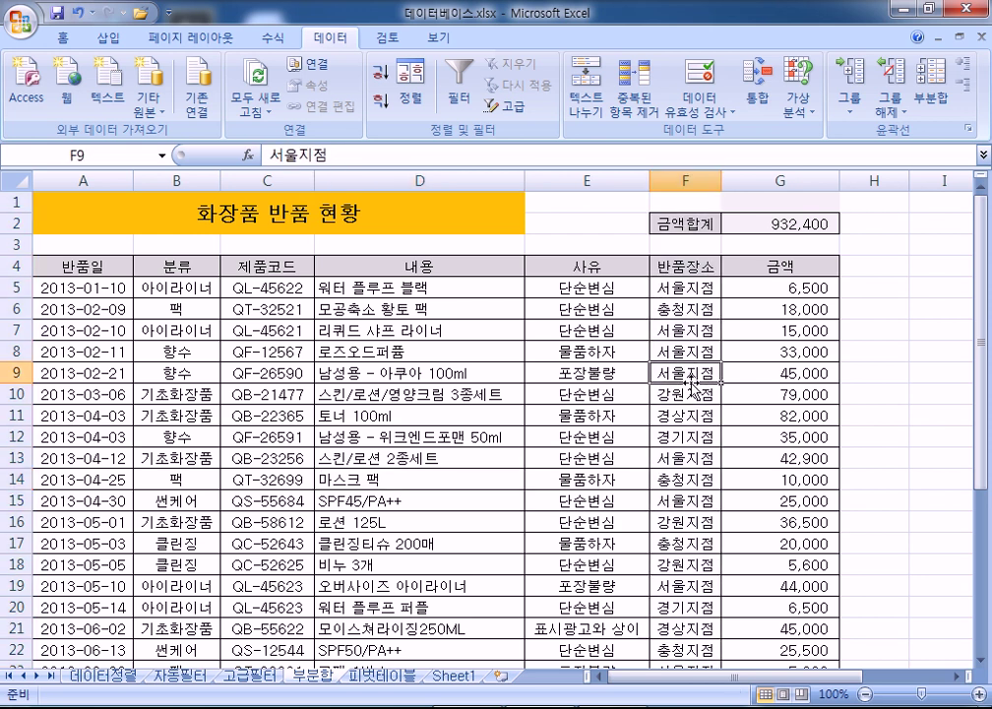
pyautogui.click(381, 75)
pyautogui.click(380, 102)
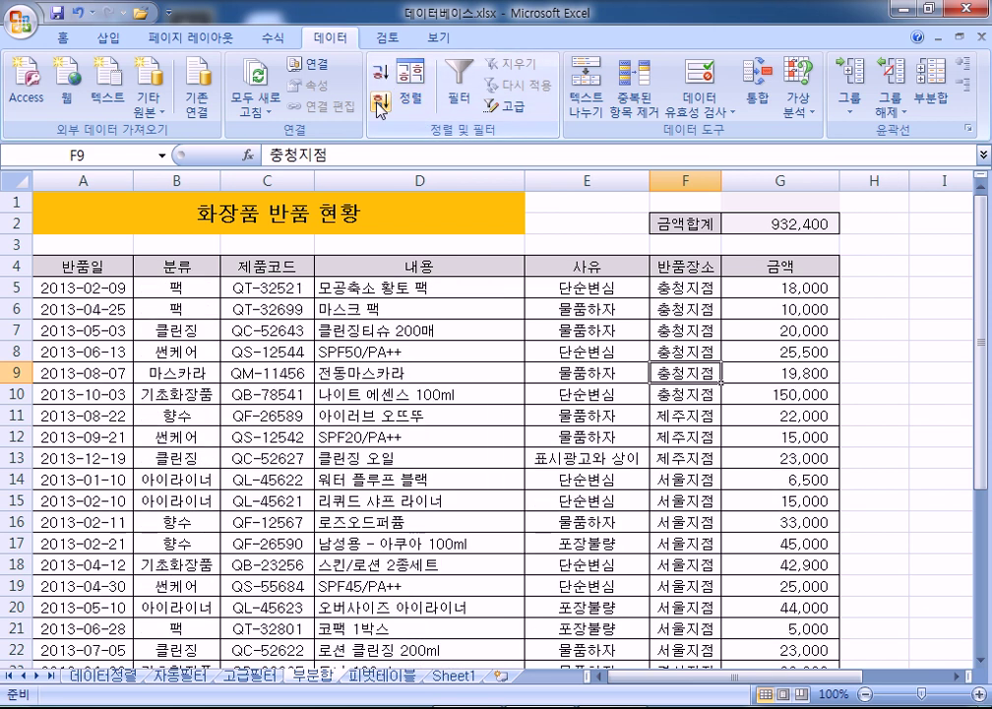
pyautogui.click(379, 74)
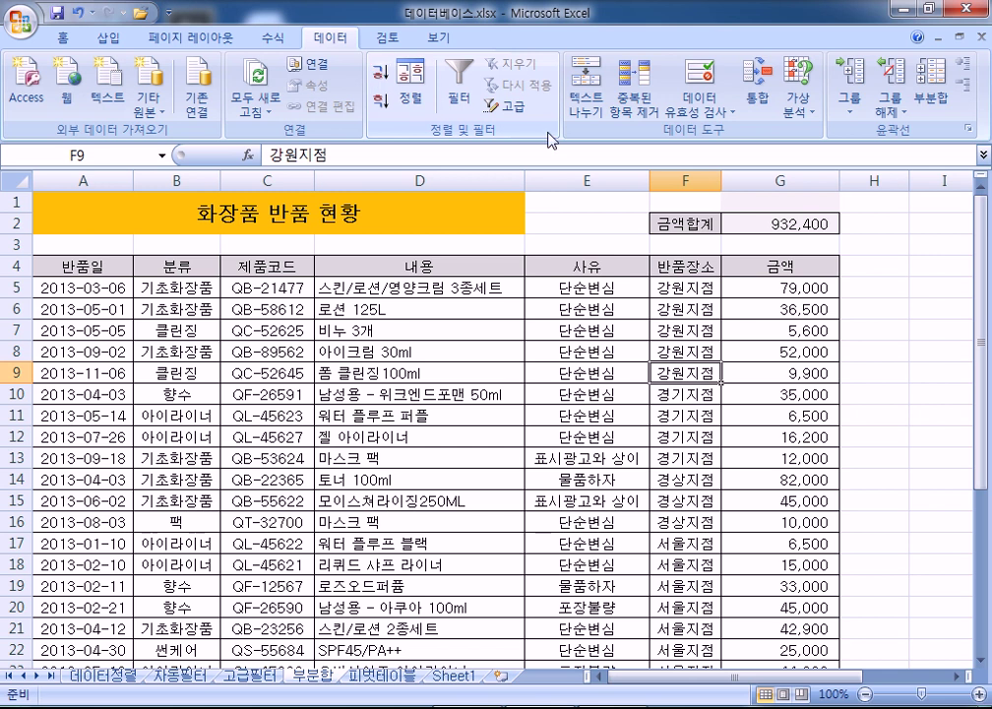
pyautogui.click(412, 83)
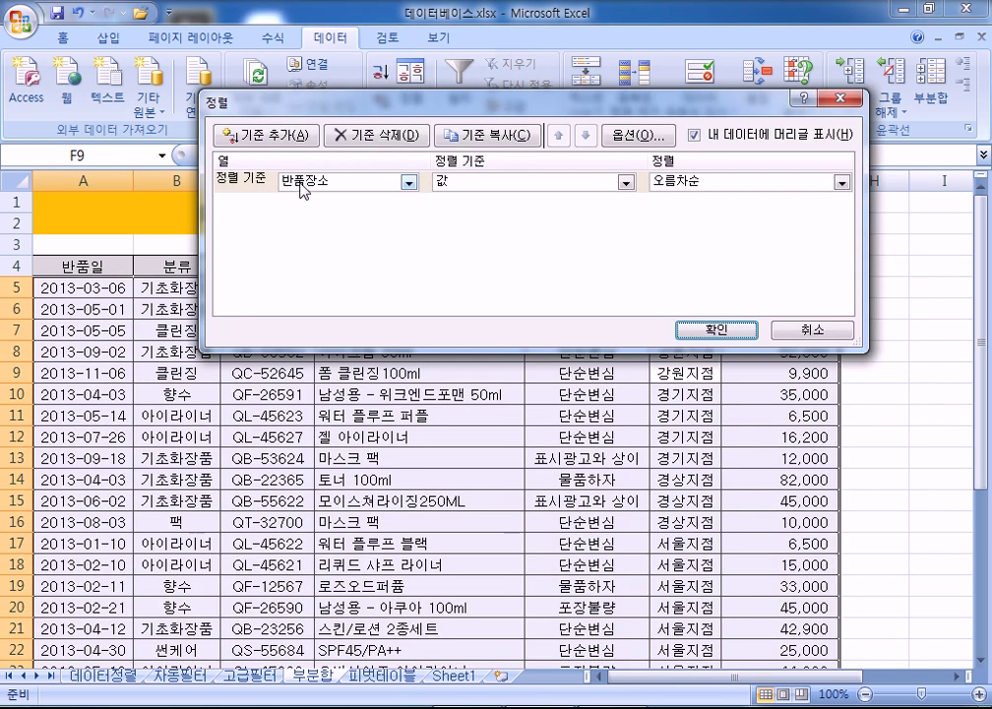
pyautogui.click(793, 334)
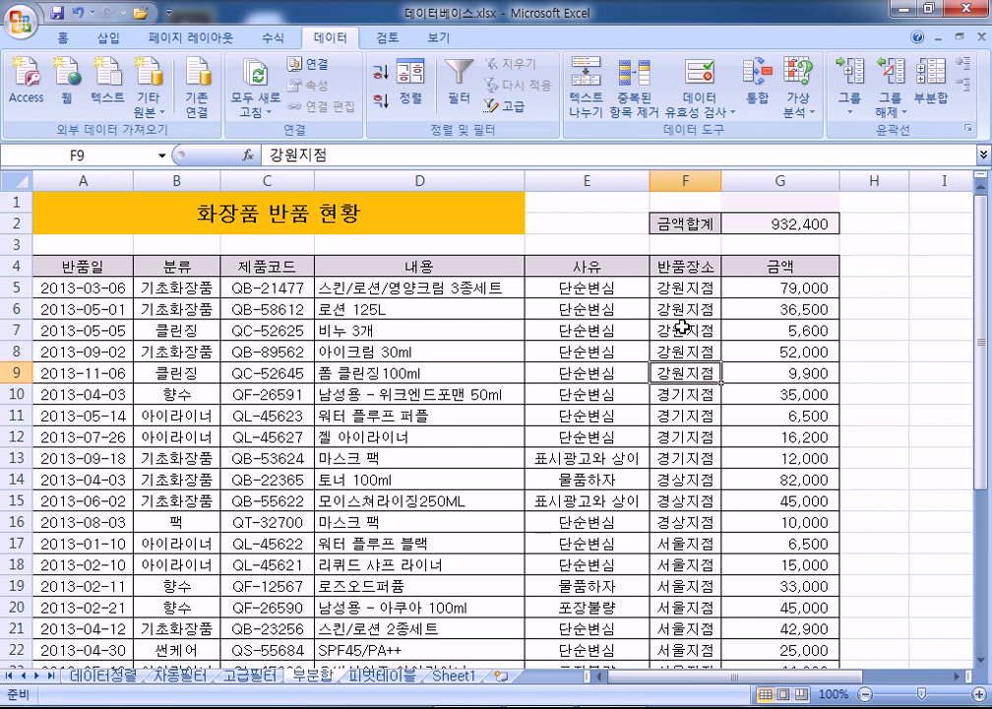
pyautogui.click(935, 101)
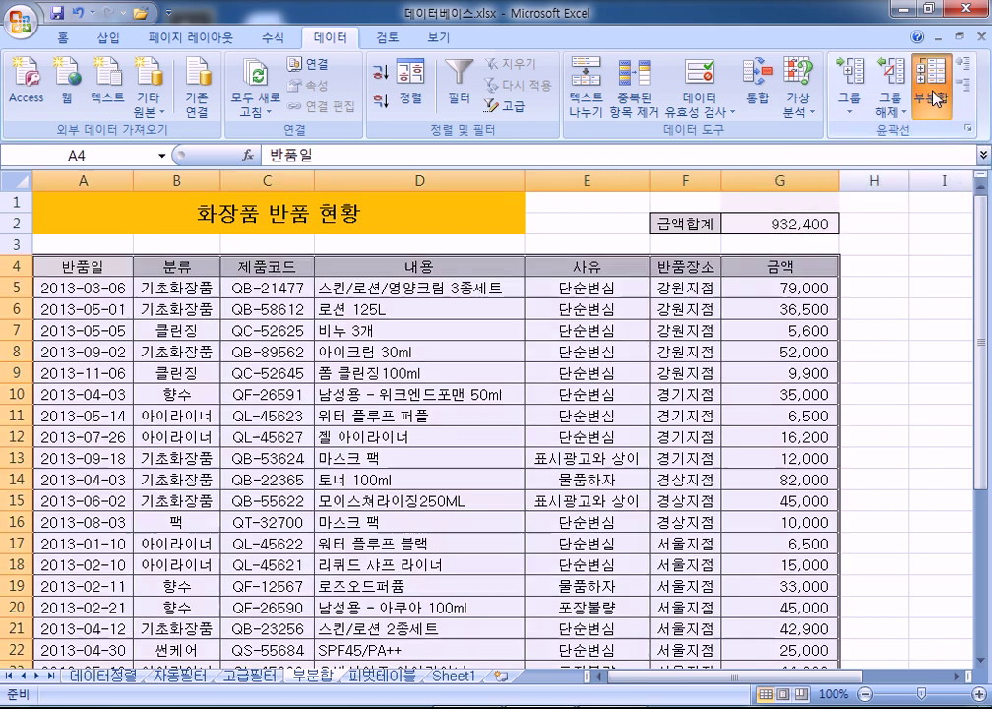
pyautogui.moveTo(501, 78); pyautogui.dragTo(381, 67)
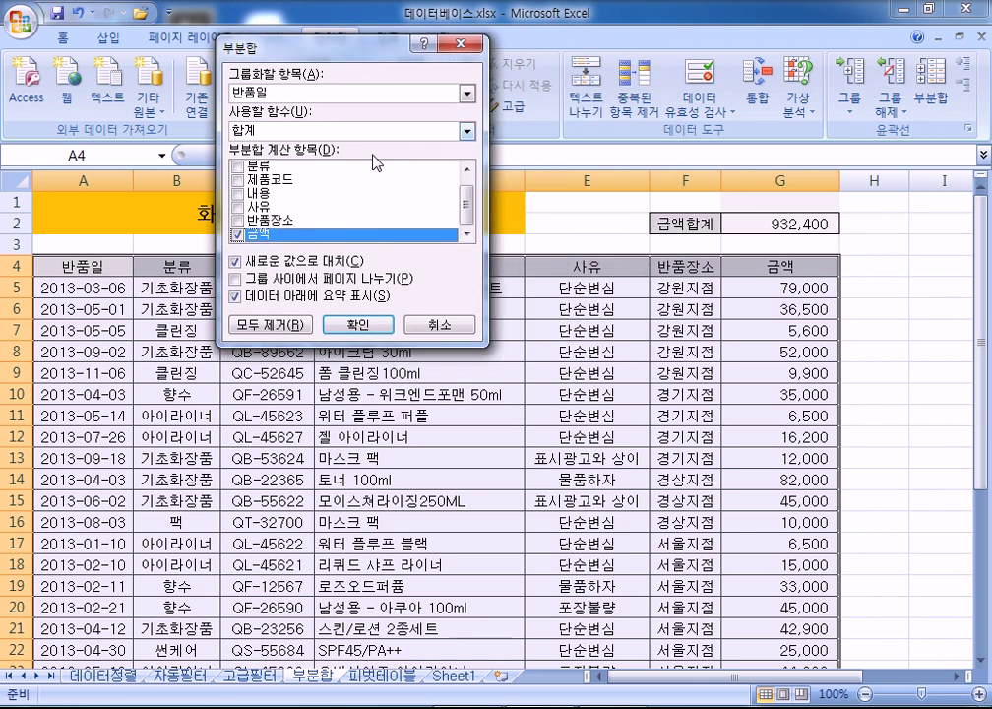
pyautogui.click(502, 334)
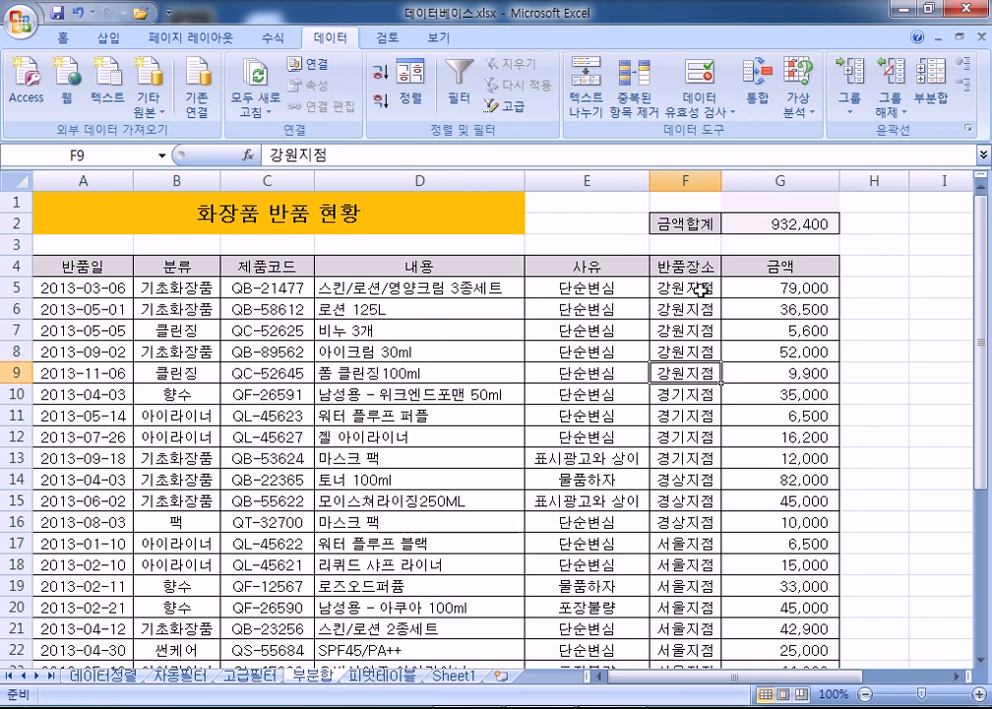
# Subtotal the returns table, grouping by 반품장소 with the 합계 function applied to 금액.
pyautogui.click(385, 78)
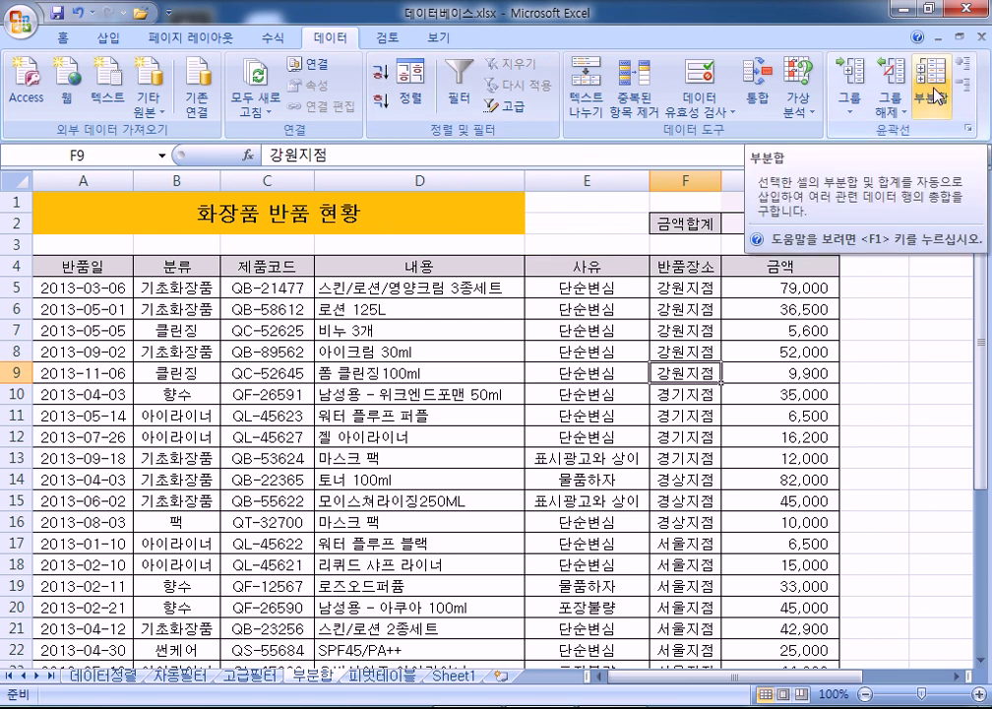
pyautogui.click(937, 96)
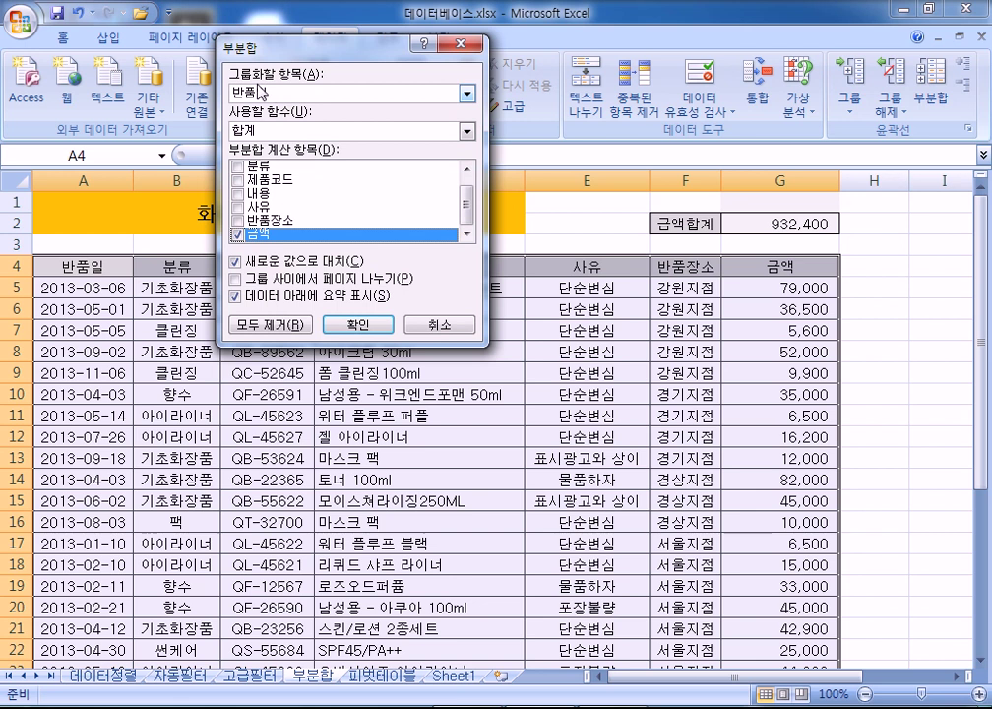
pyautogui.click(261, 91)
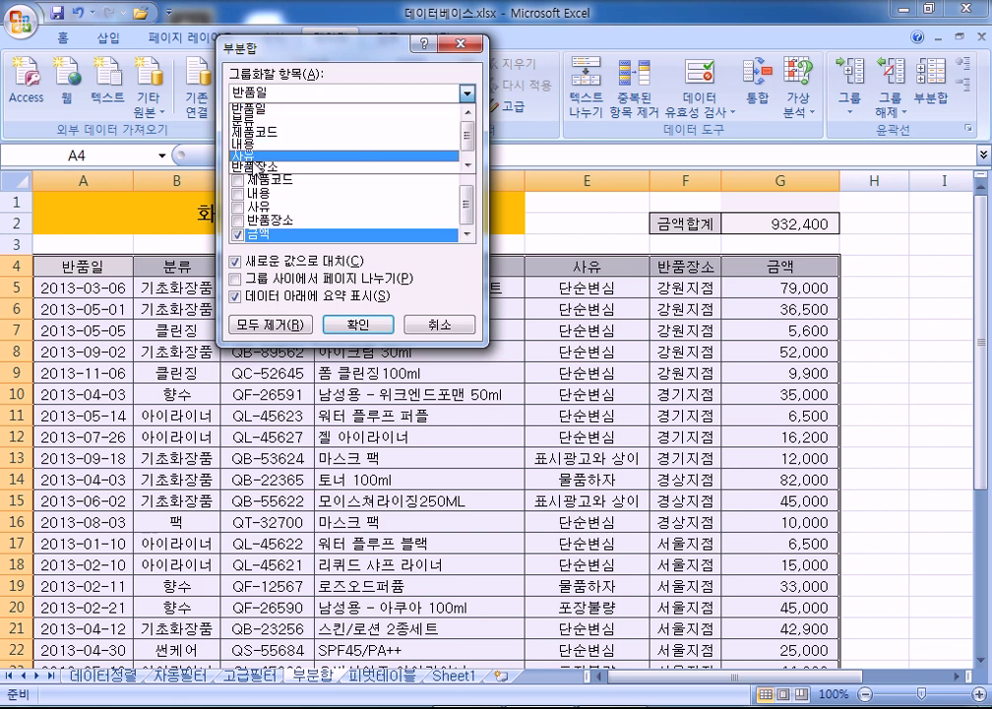
pyautogui.click(253, 166)
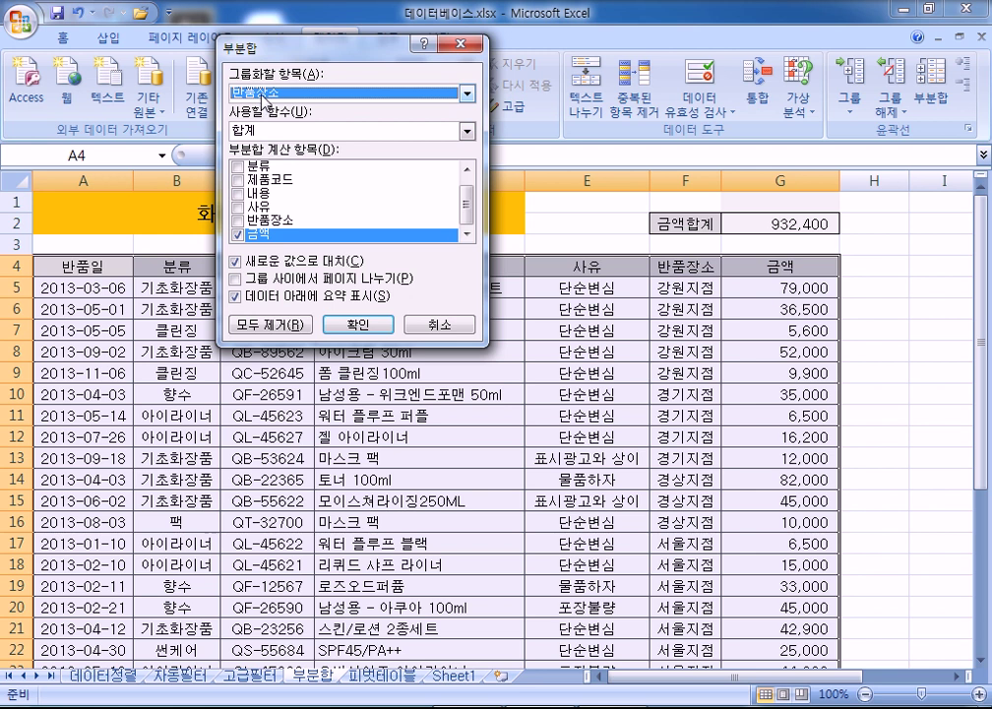
pyautogui.moveTo(310, 56); pyautogui.dragTo(452, 251)
pyautogui.click(609, 282)
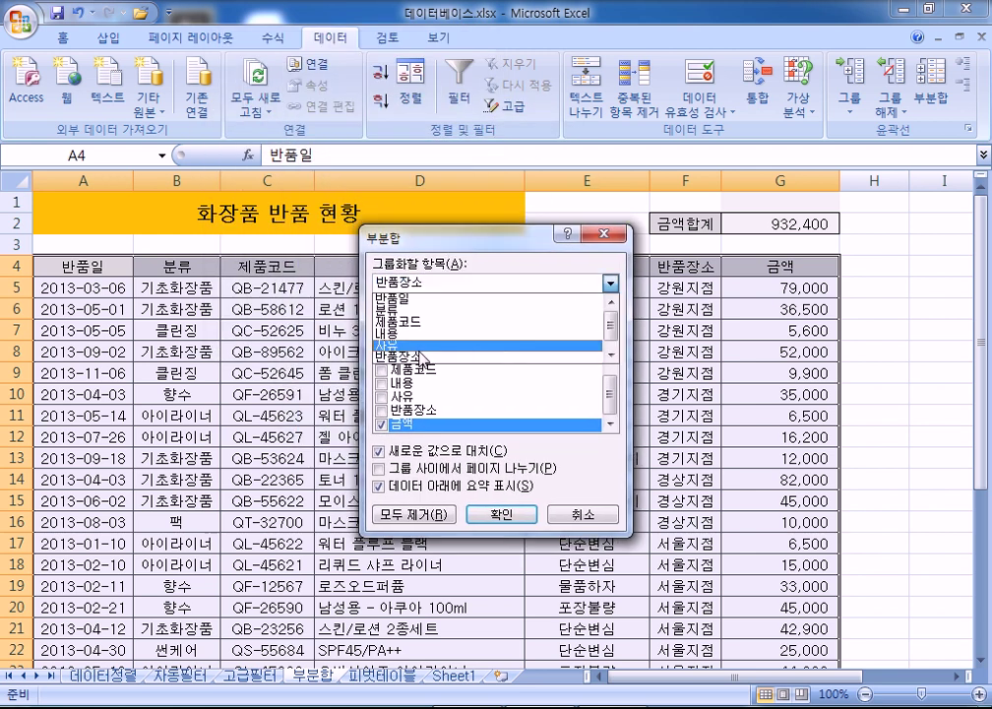
pyautogui.click(423, 357)
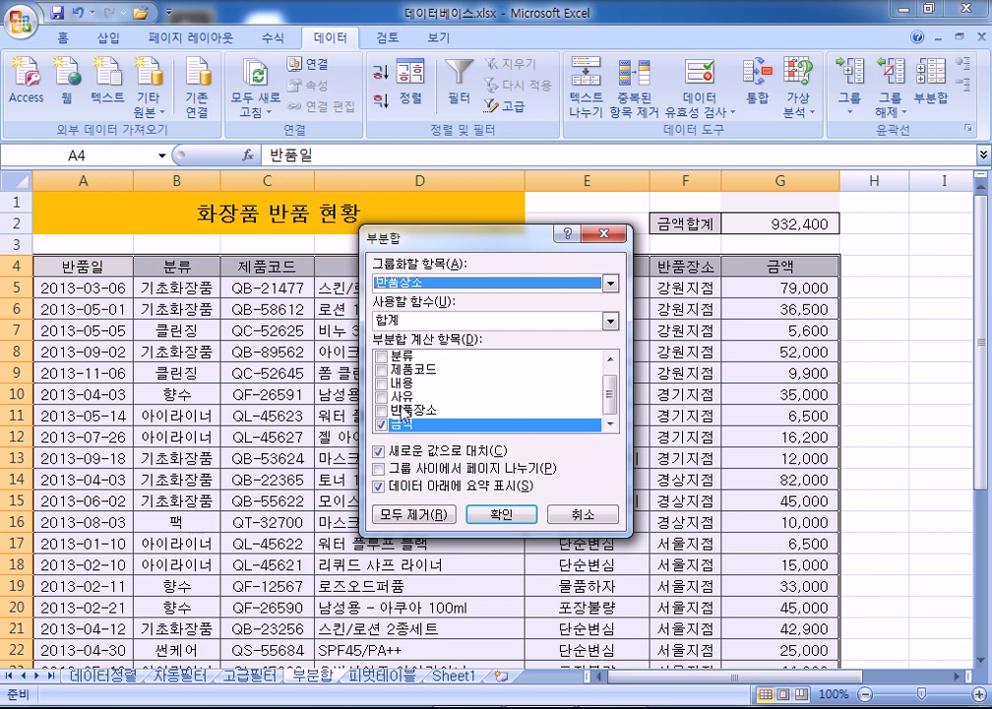
pyautogui.click(399, 323)
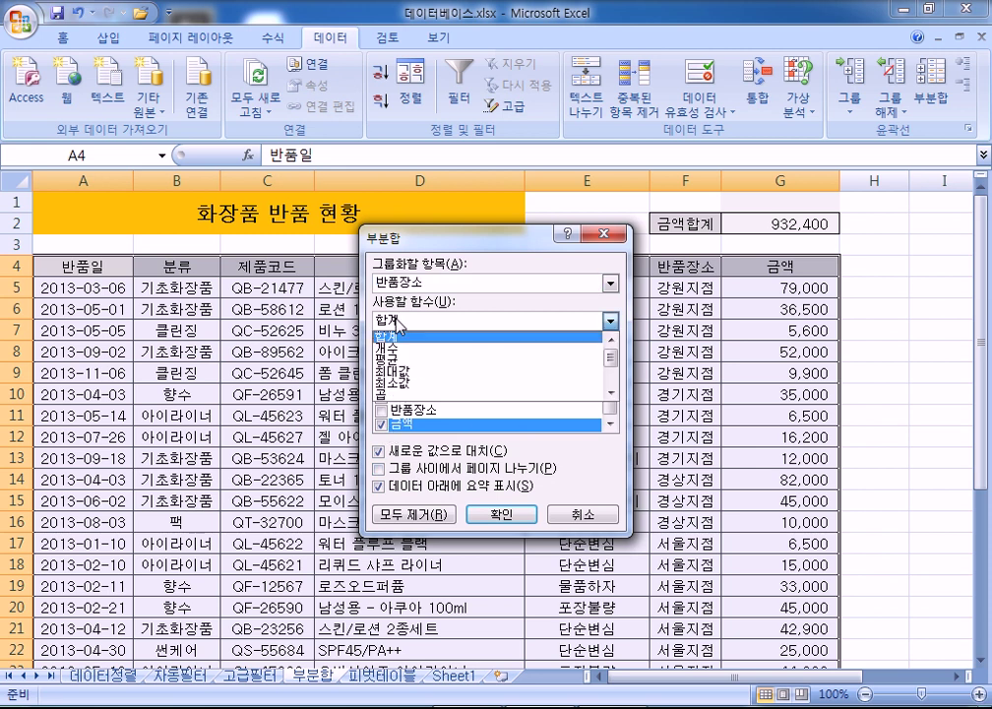
pyautogui.click(396, 362)
pyautogui.click(407, 323)
pyautogui.click(407, 335)
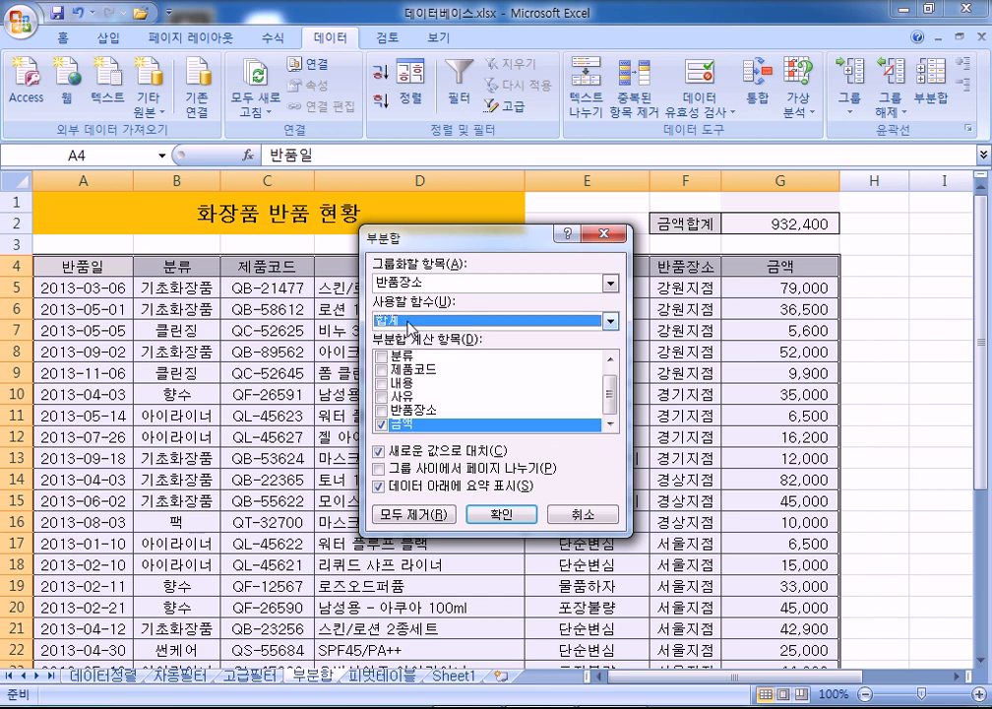
pyautogui.click(512, 517)
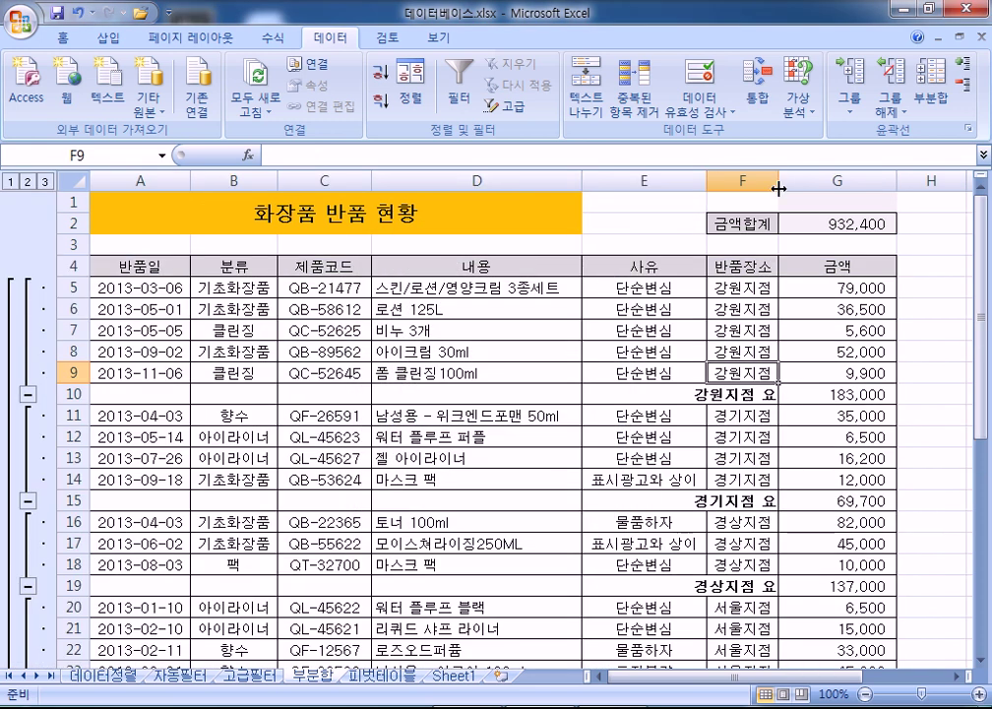
# Widen the 반품장소 column to fit the branch summary labels, and review the subtotal rows down to the grand total.
pyautogui.moveTo(778, 178); pyautogui.dragTo(823, 178)
pyautogui.scroll(-1, 760, 352)
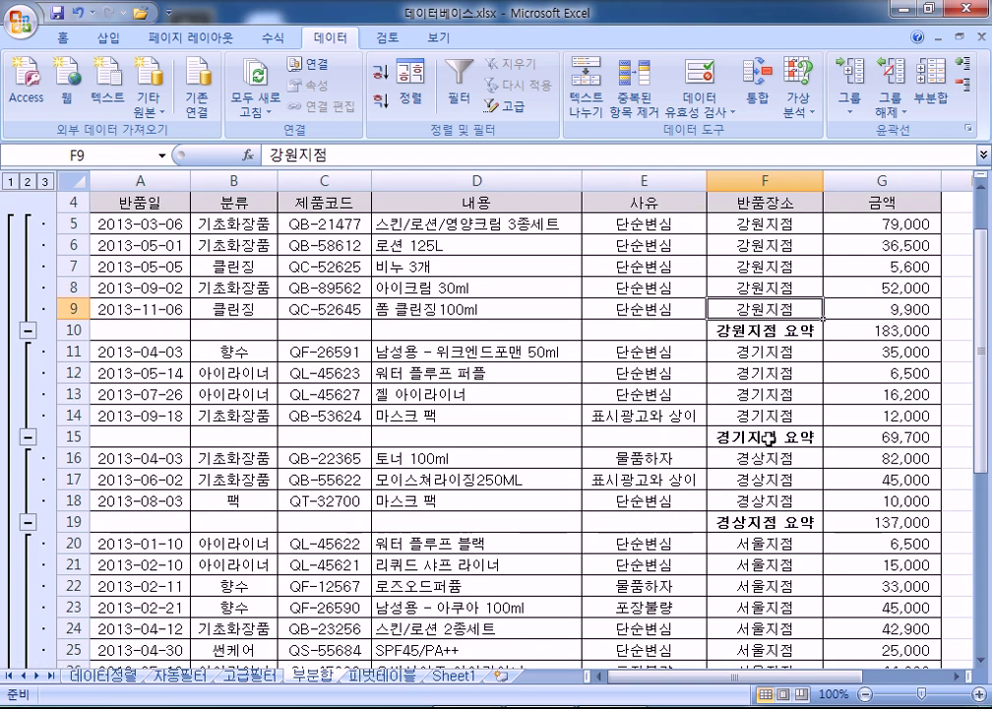
pyautogui.scroll(-5, 827, 453)
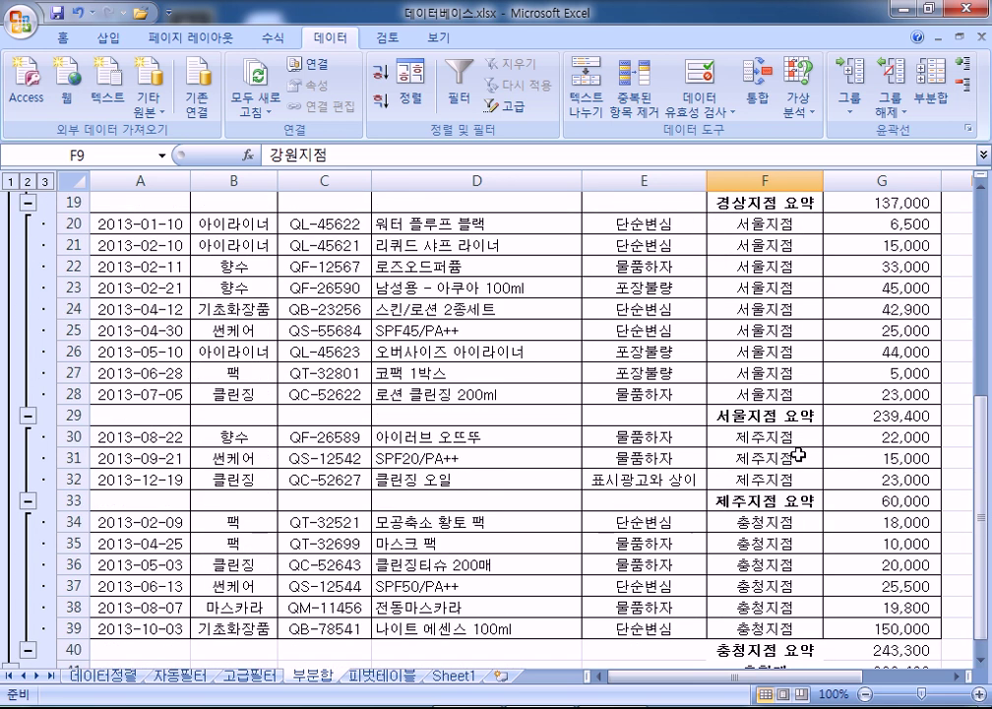
pyautogui.scroll(-3, 797, 454)
pyautogui.scroll(5, 836, 461)
pyautogui.scroll(3, 880, 423)
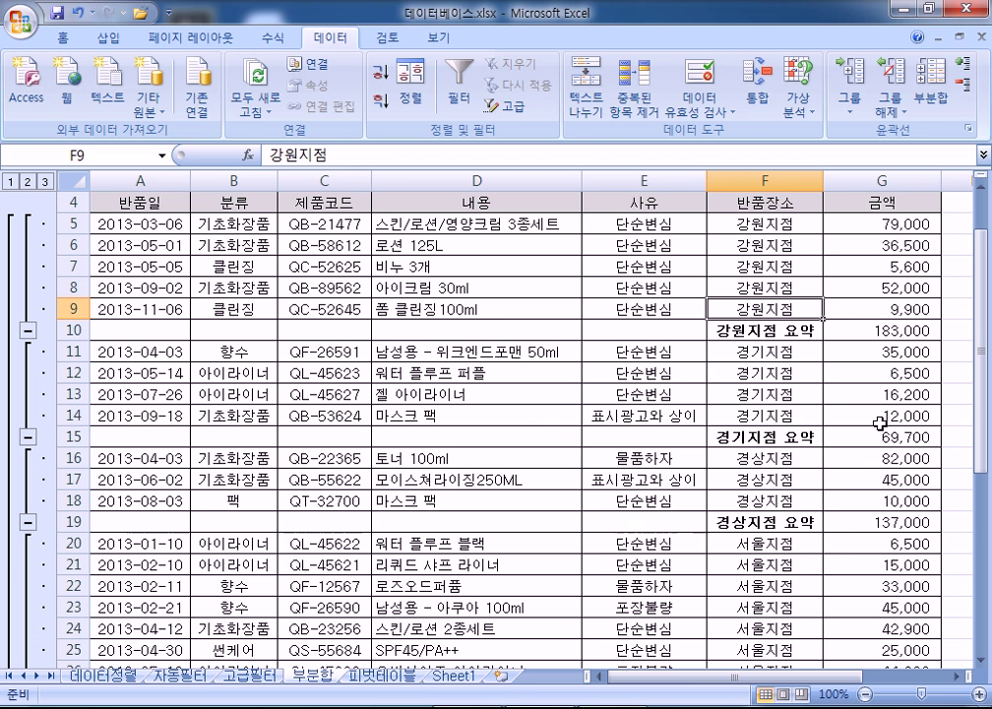
pyautogui.scroll(1, 879, 424)
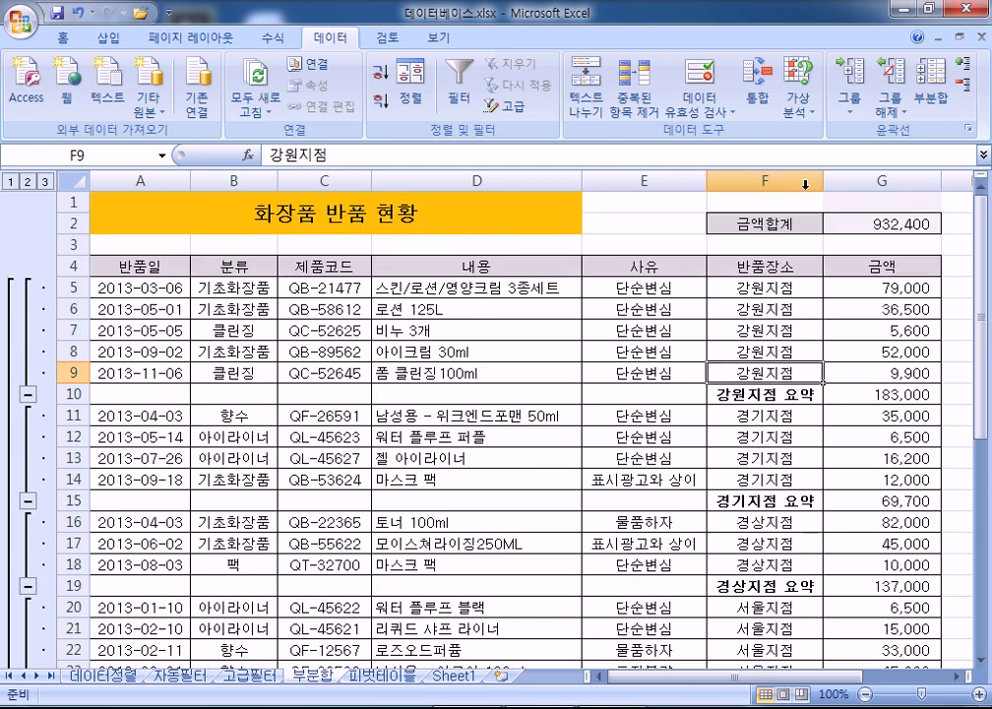
# Replace the subtotals with the 개수 function on 금액, grouped by 반품장소.
pyautogui.click(931, 94)
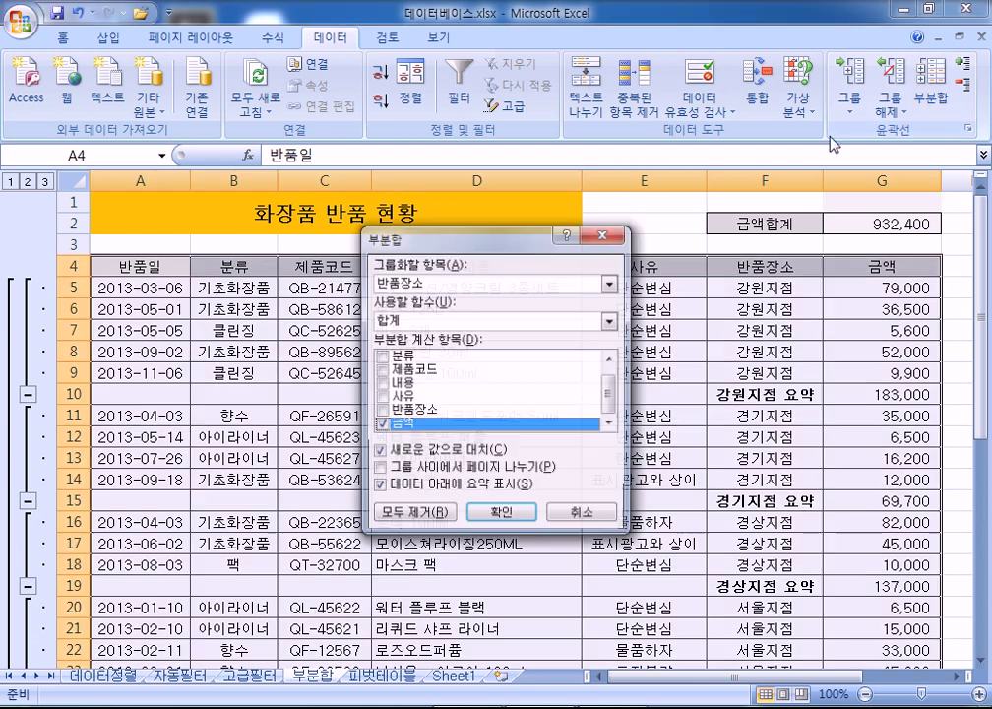
pyautogui.click(610, 321)
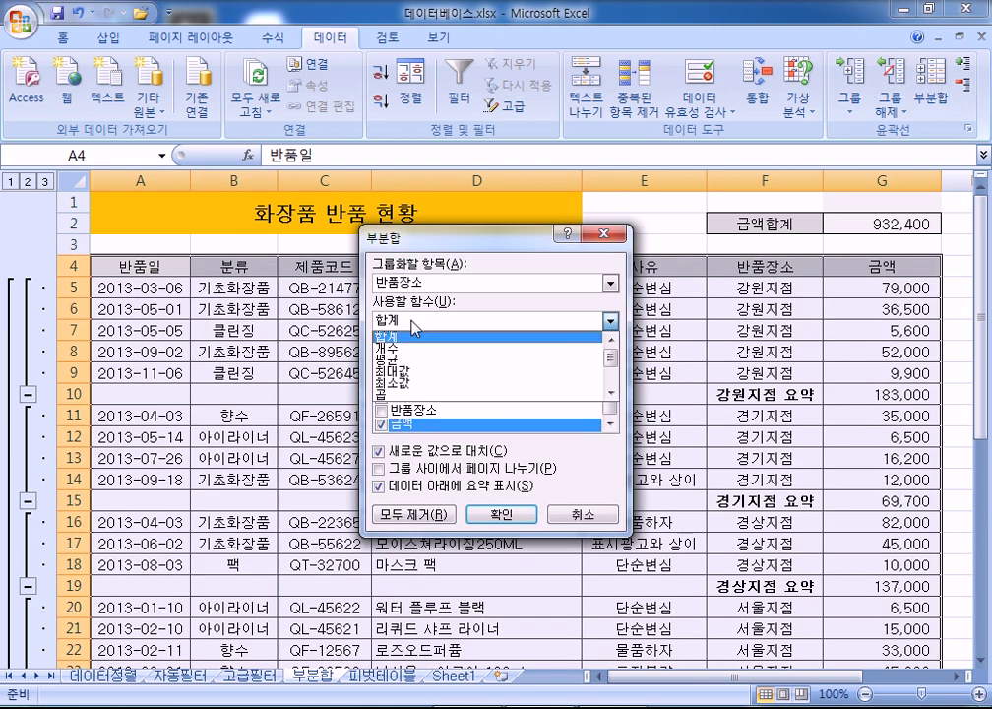
pyautogui.click(410, 346)
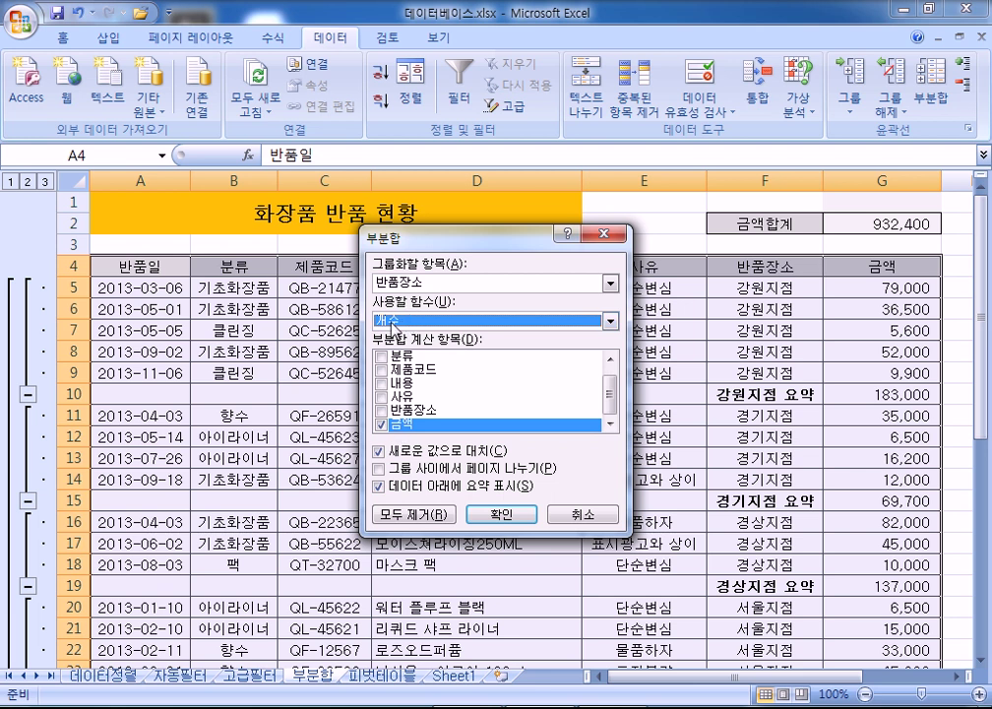
pyautogui.click(393, 321)
pyautogui.click(386, 336)
pyautogui.click(392, 321)
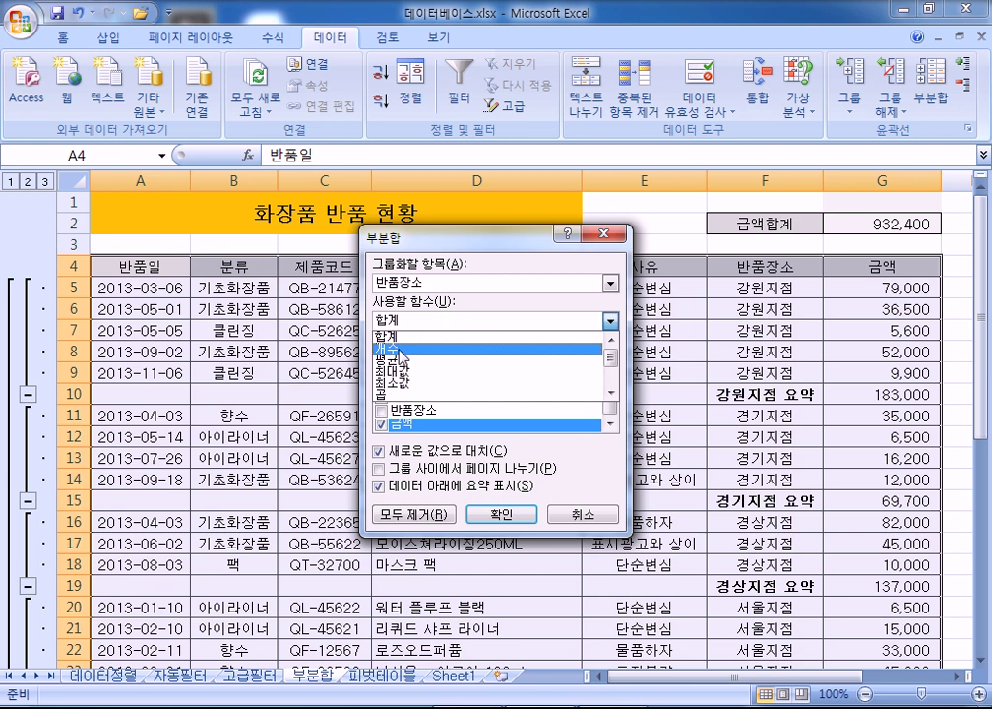
pyautogui.click(402, 349)
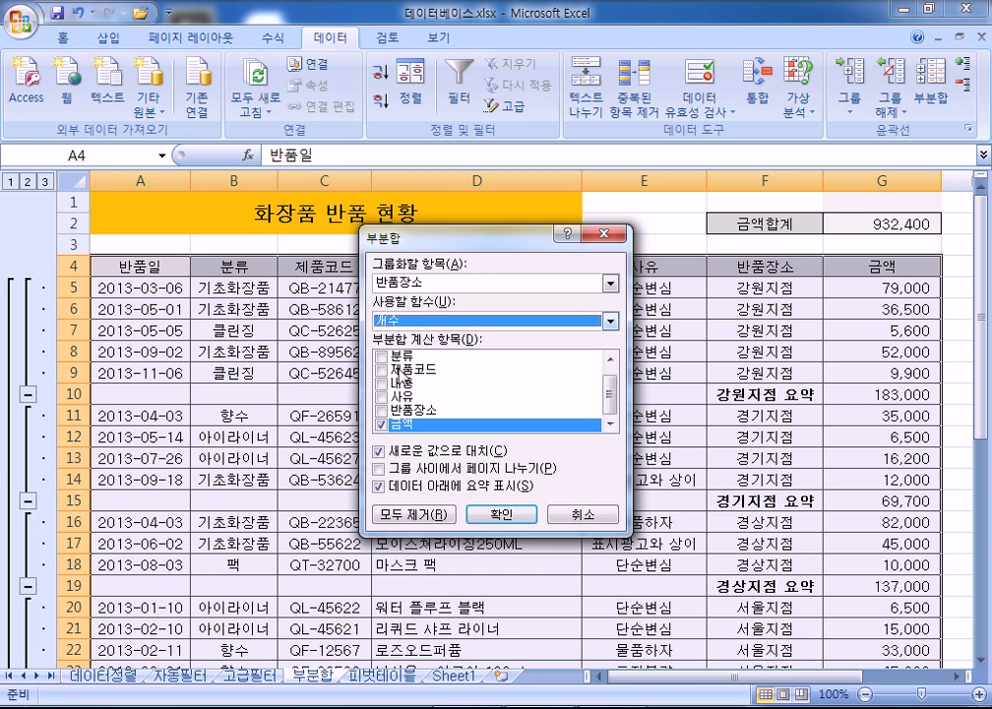
pyautogui.click(504, 516)
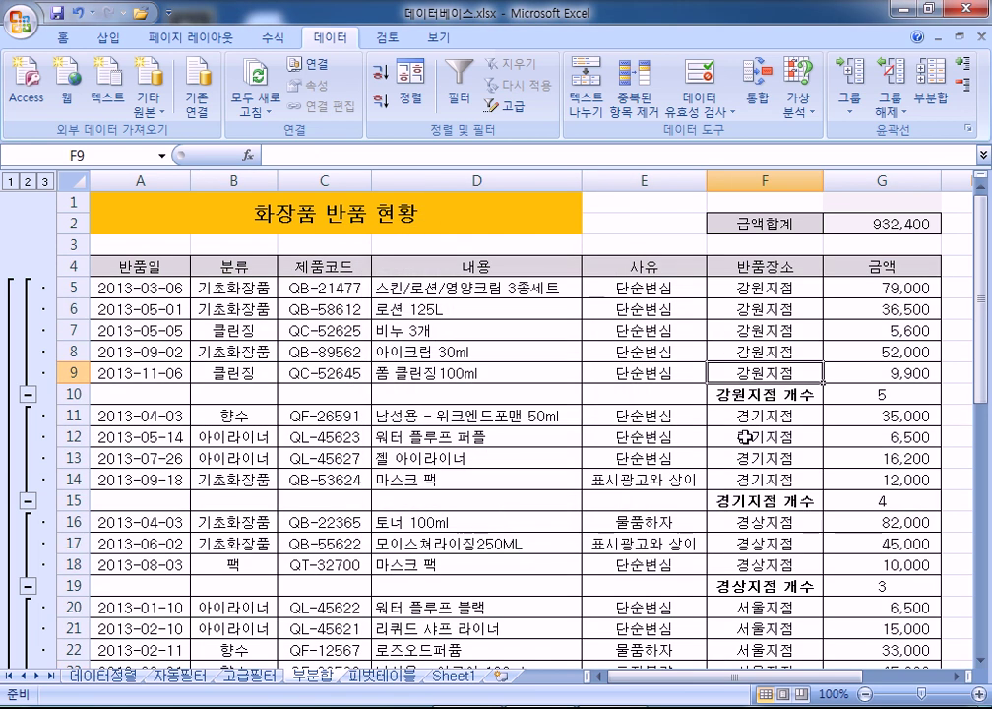
# Examine the count subtotals and their formulas in the 금액 column for each branch.
pyautogui.click(874, 398)
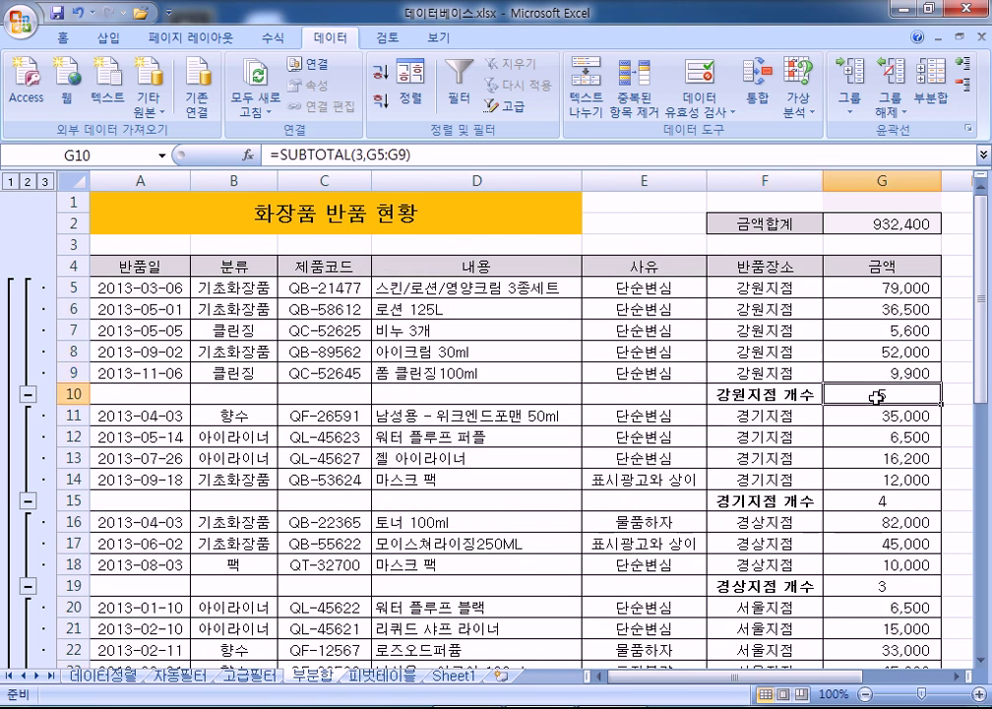
pyautogui.click(847, 500)
pyautogui.scroll(-1, 846, 500)
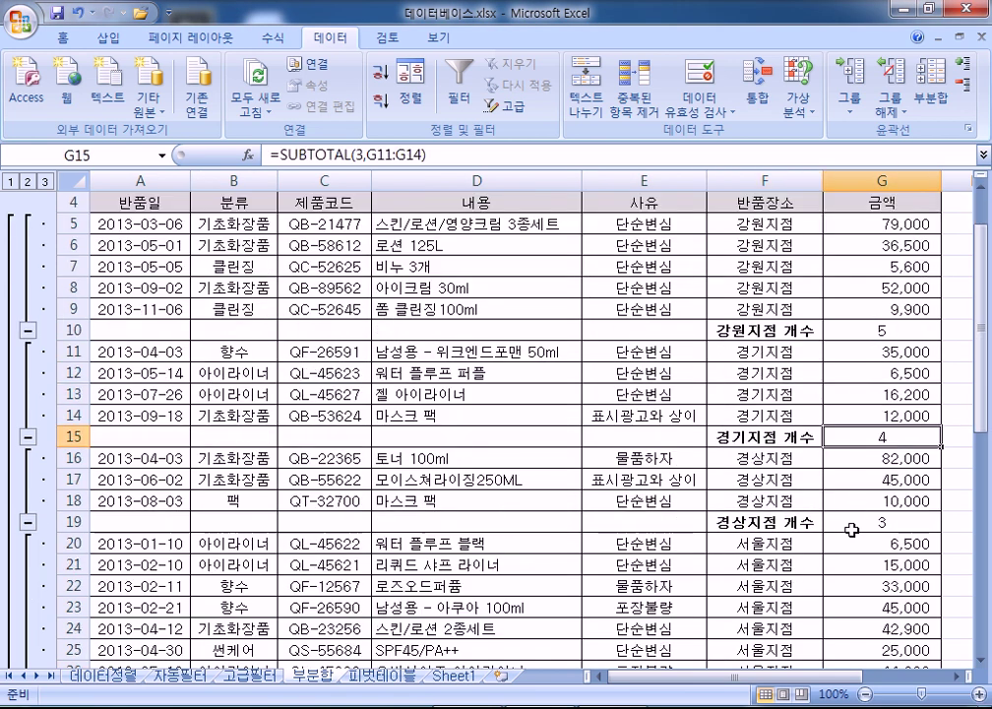
pyautogui.click(848, 518)
pyautogui.scroll(-3, 850, 519)
pyautogui.click(842, 543)
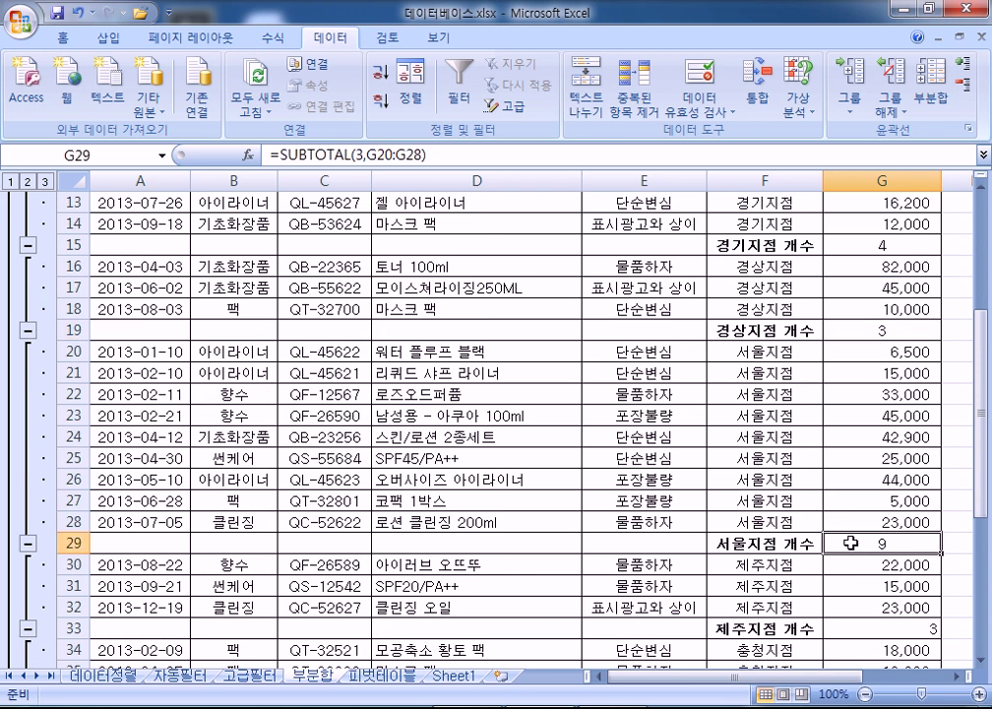
pyautogui.scroll(-3, 855, 492)
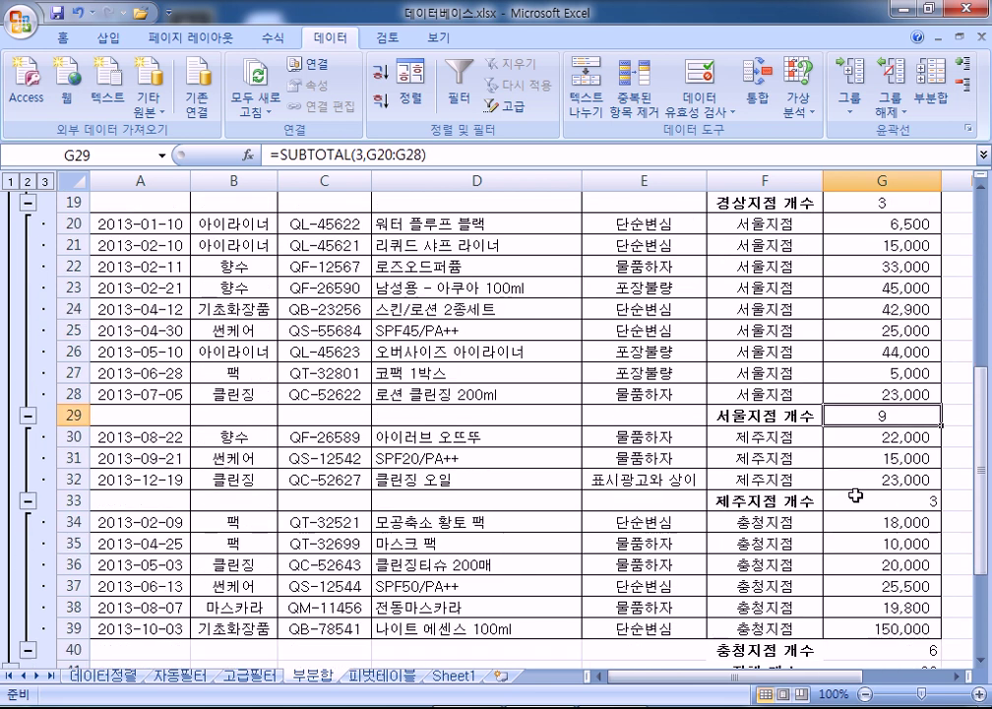
pyautogui.scroll(7, 854, 495)
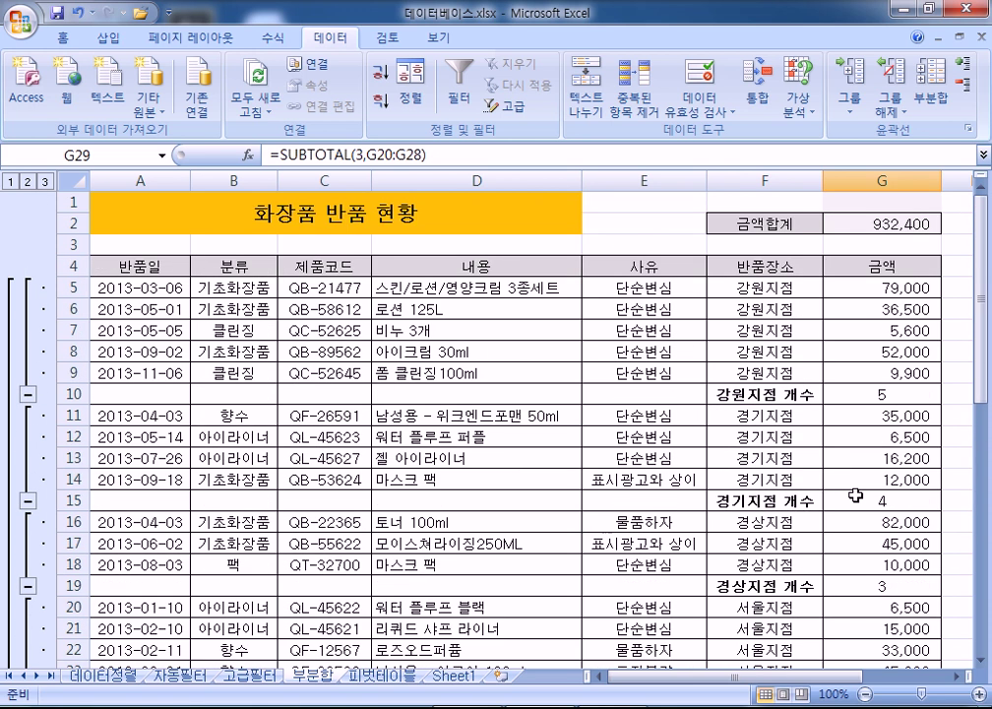
pyautogui.scroll(-3, 855, 495)
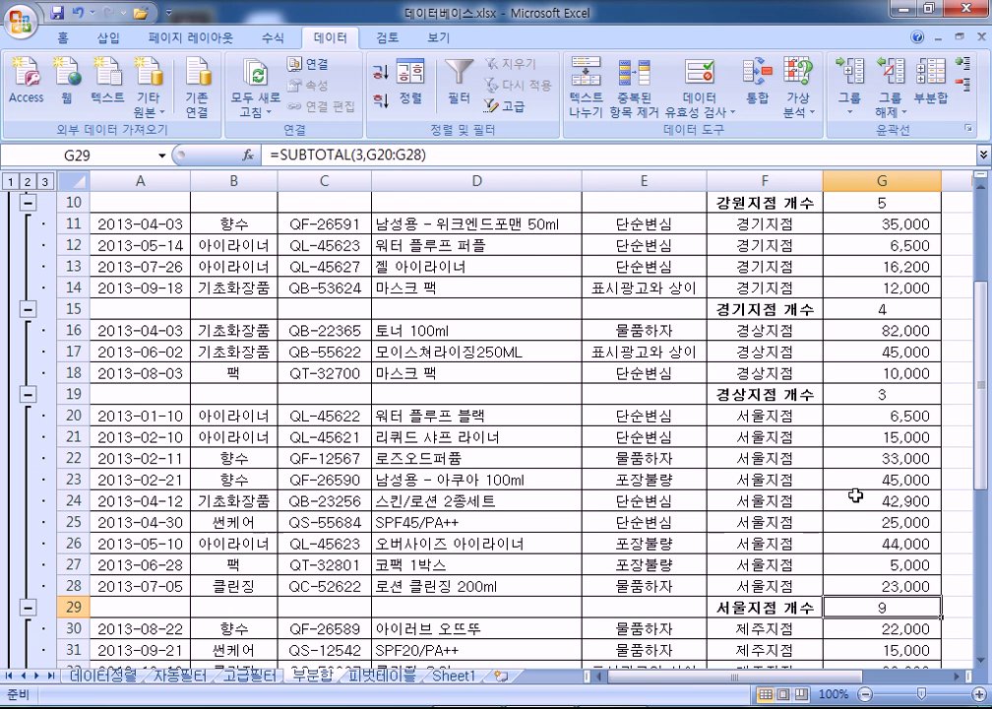
pyautogui.scroll(3, 847, 487)
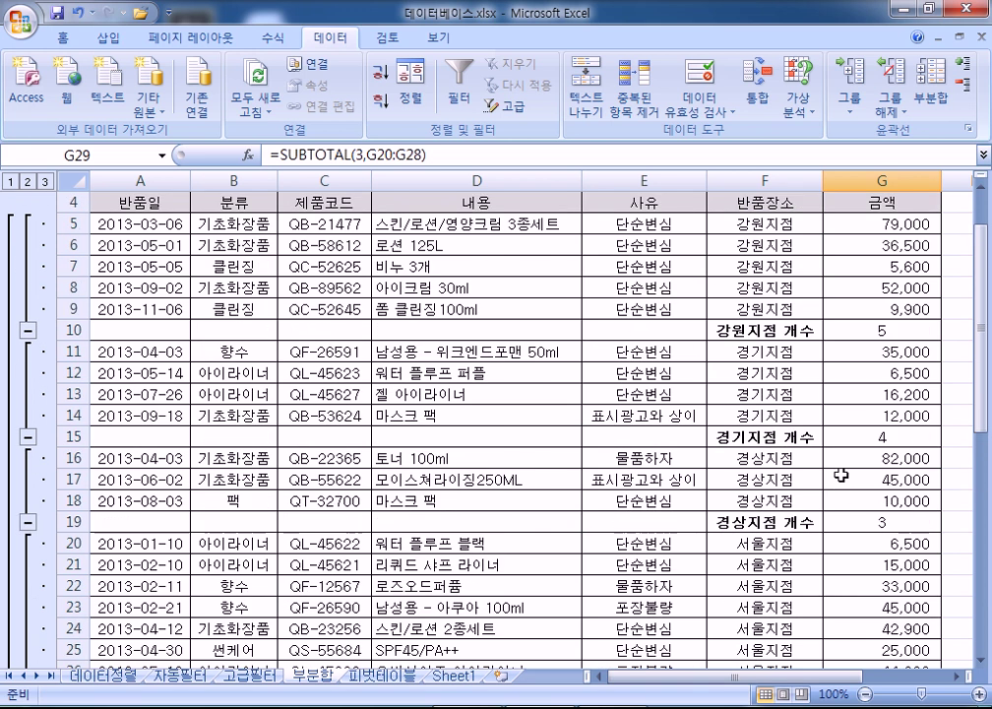
# Remove all subtotals from the returns table and sort it by 사유 in ascending order.
pyautogui.click(927, 99)
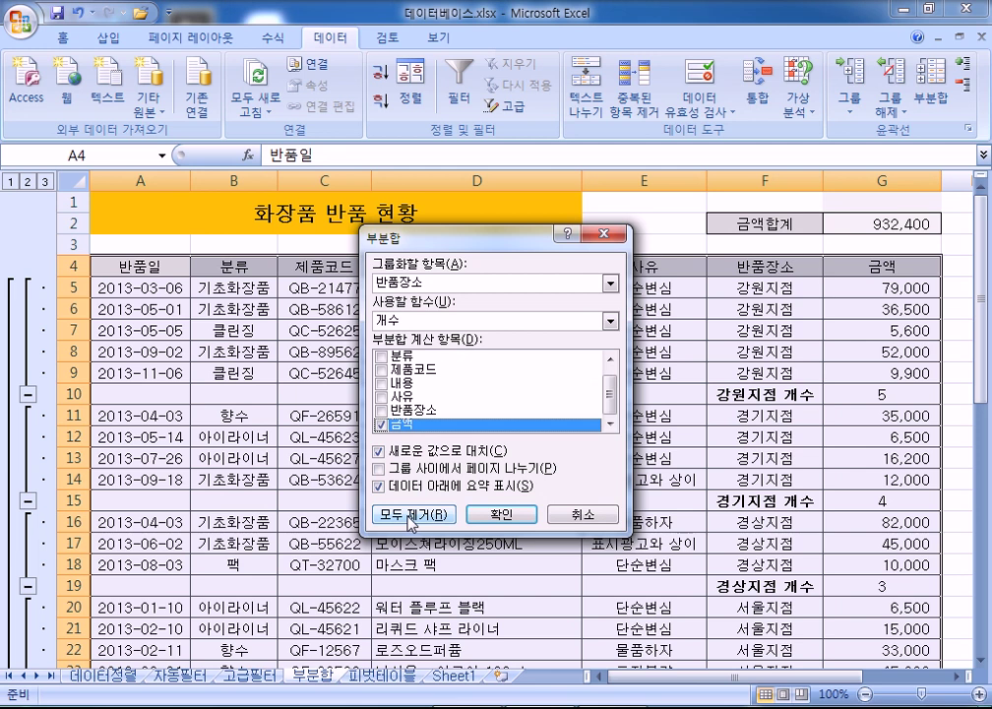
pyautogui.click(408, 522)
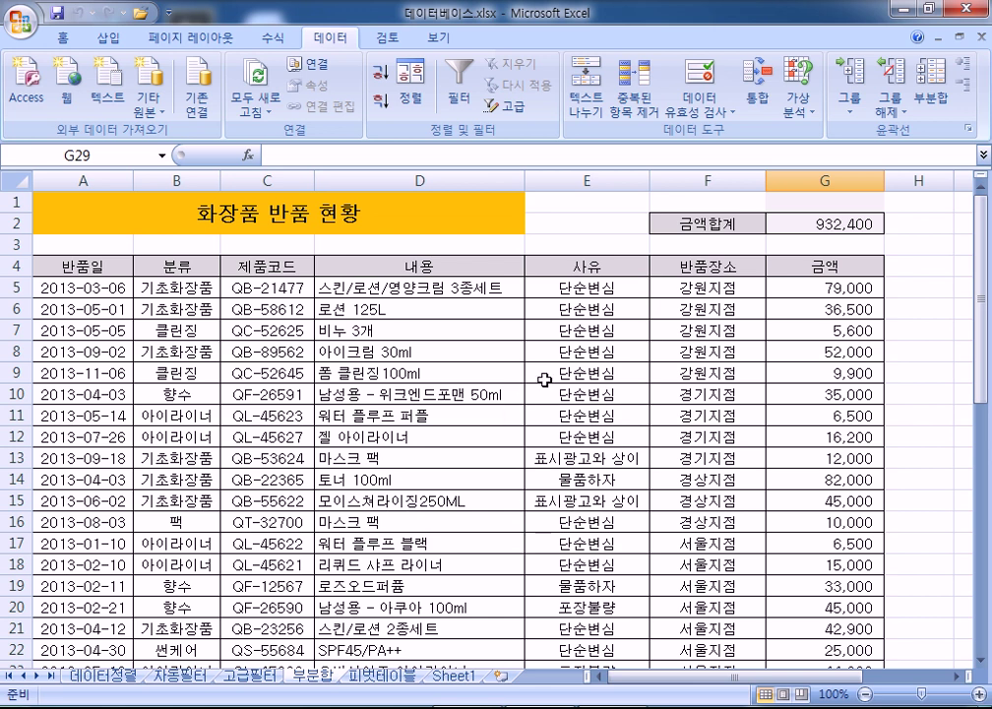
pyautogui.click(590, 311)
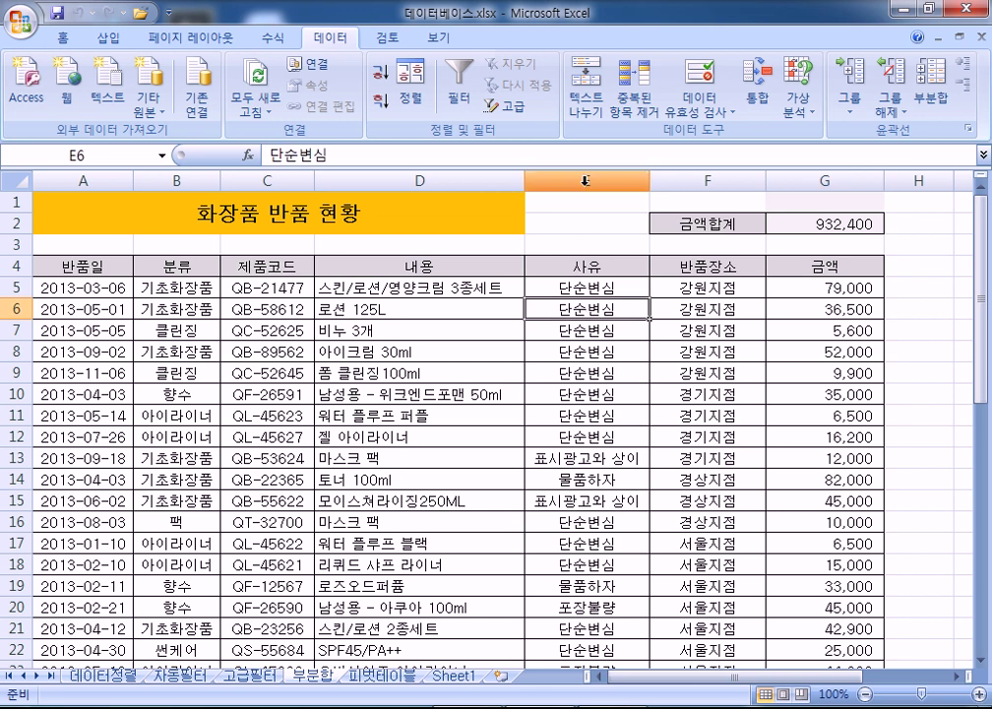
pyautogui.hotkey('ctrl', 'space')
pyautogui.click(592, 315)
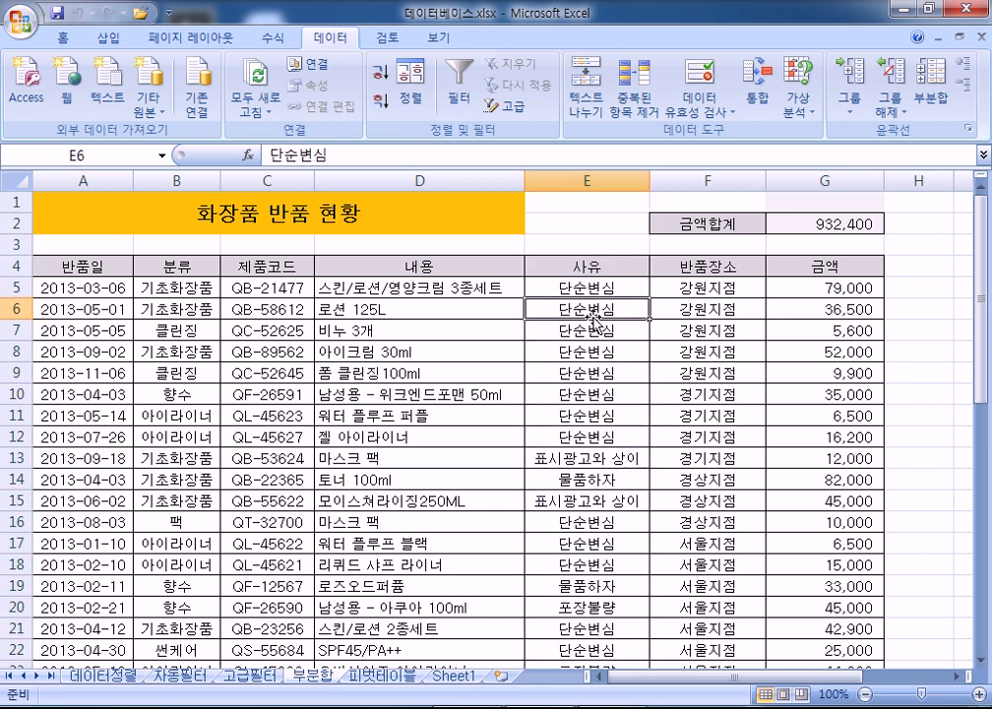
pyautogui.click(386, 77)
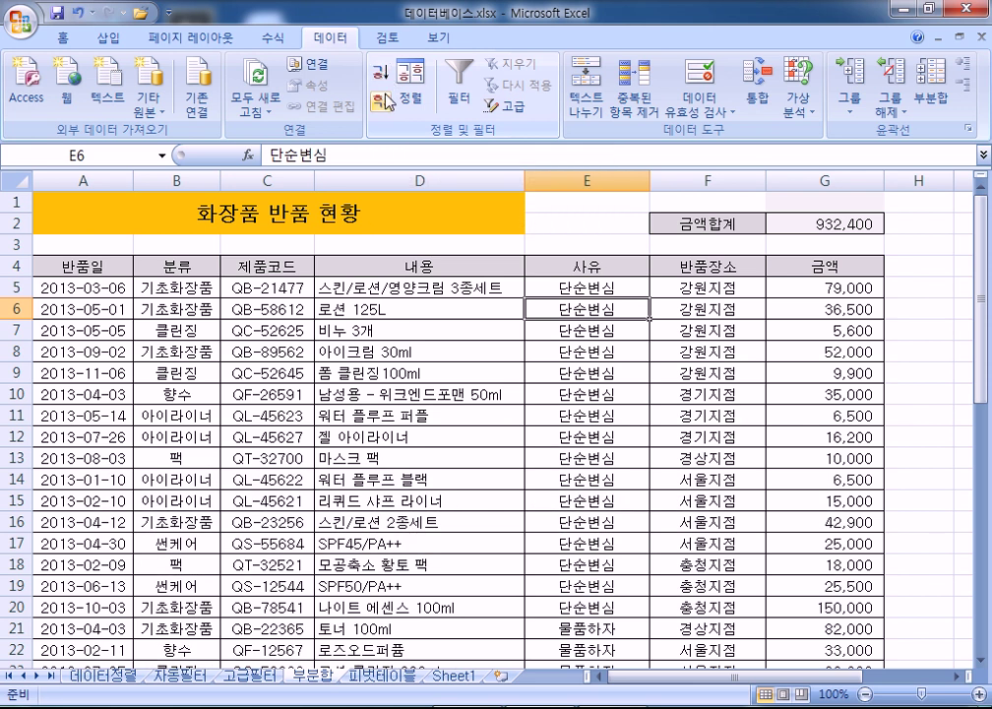
pyautogui.click(383, 97)
pyautogui.click(382, 71)
# Check the grouping in the 사유 column by selecting the 단순변심 and 물품하자 entries and reviewing the remaining reasons.
pyautogui.click(576, 288)
pyautogui.moveTo(577, 288); pyautogui.dragTo(579, 607)
pyautogui.scroll(-4, 680, 505)
pyautogui.moveTo(598, 372); pyautogui.dragTo(603, 515)
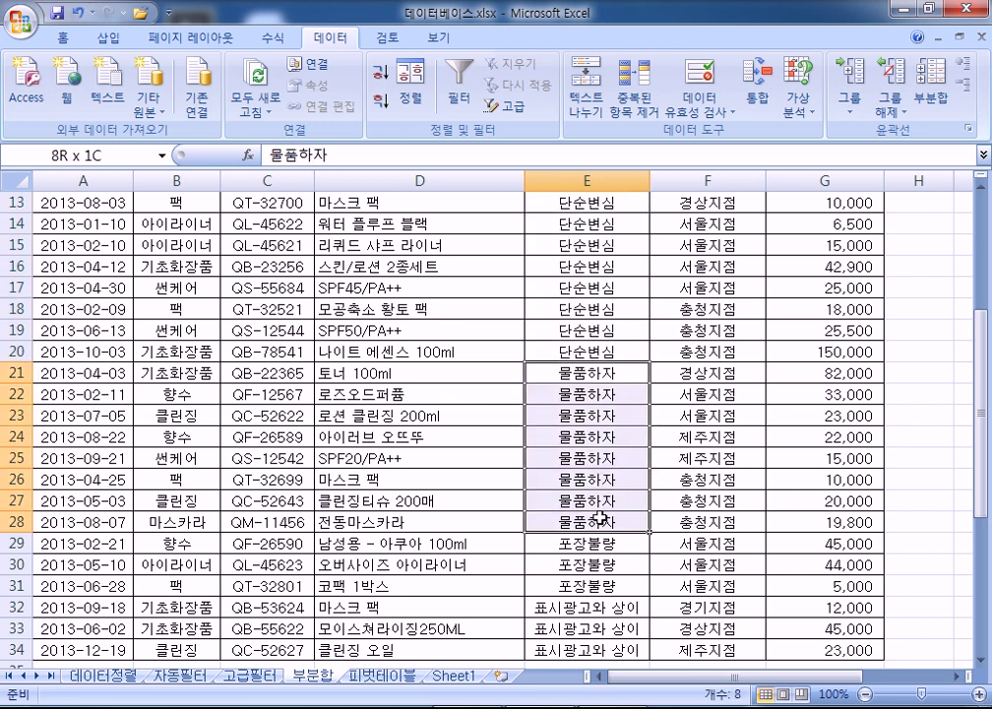
pyautogui.scroll(-2, 654, 483)
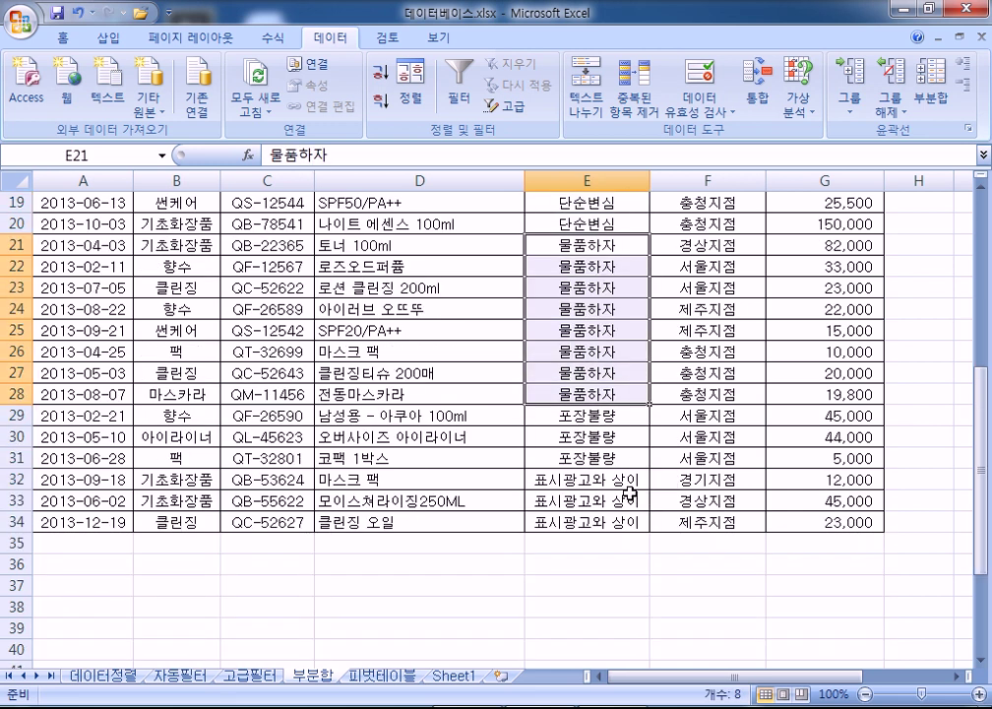
pyautogui.scroll(6, 628, 488)
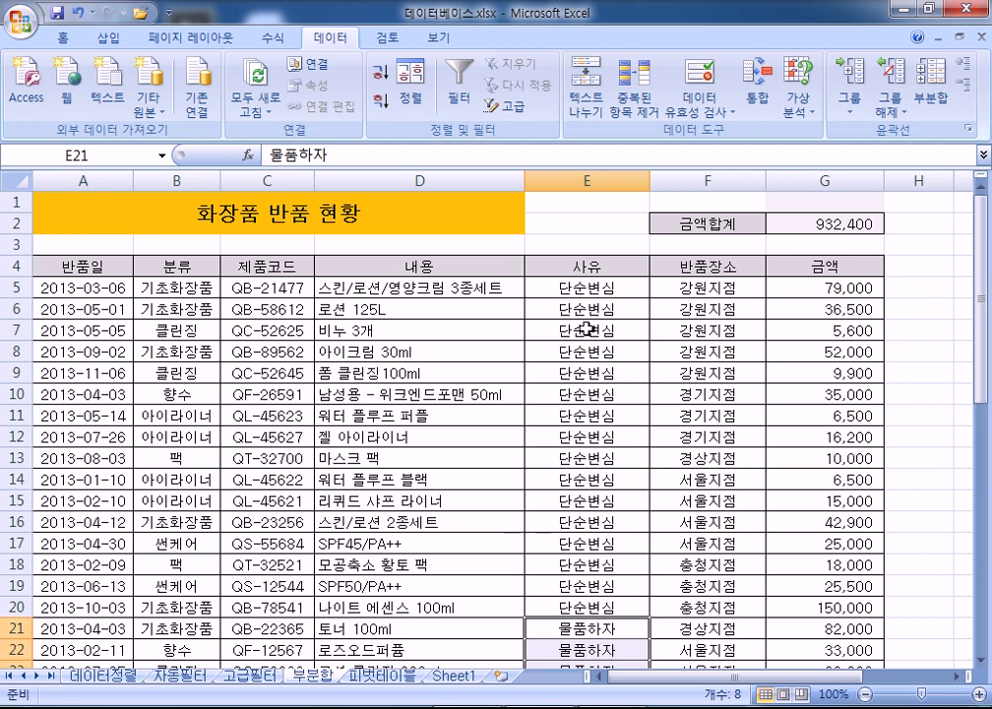
pyautogui.click(582, 289)
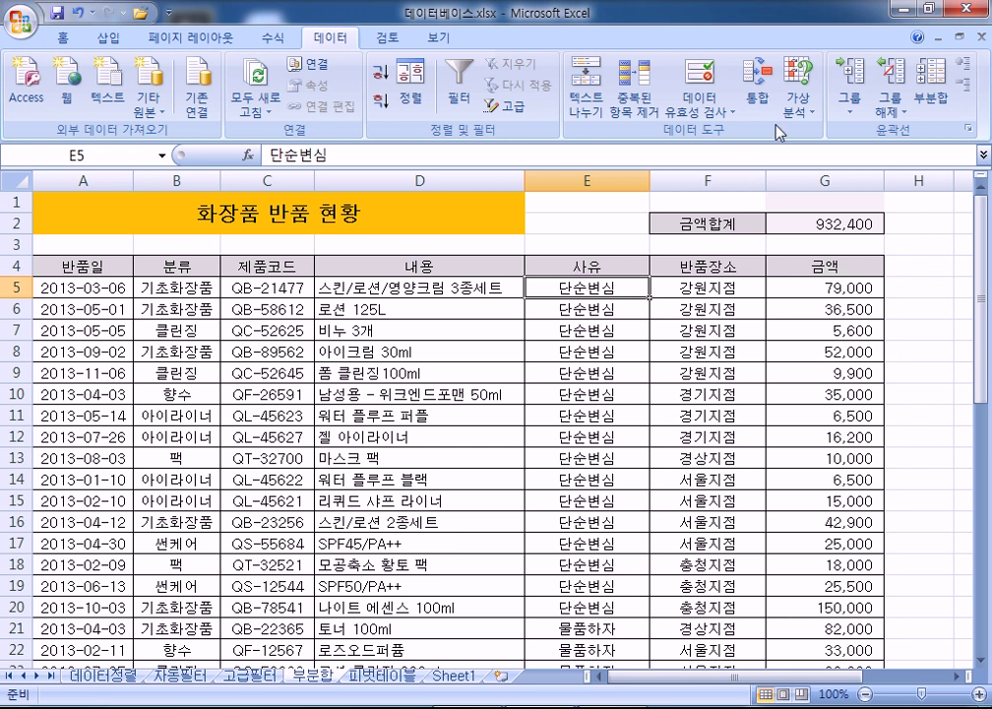
# Add subtotals to the returns table grouped by 사유, using the 평균 function on 금액.
pyautogui.click(931, 102)
pyautogui.moveTo(507, 245); pyautogui.dragTo(401, 239)
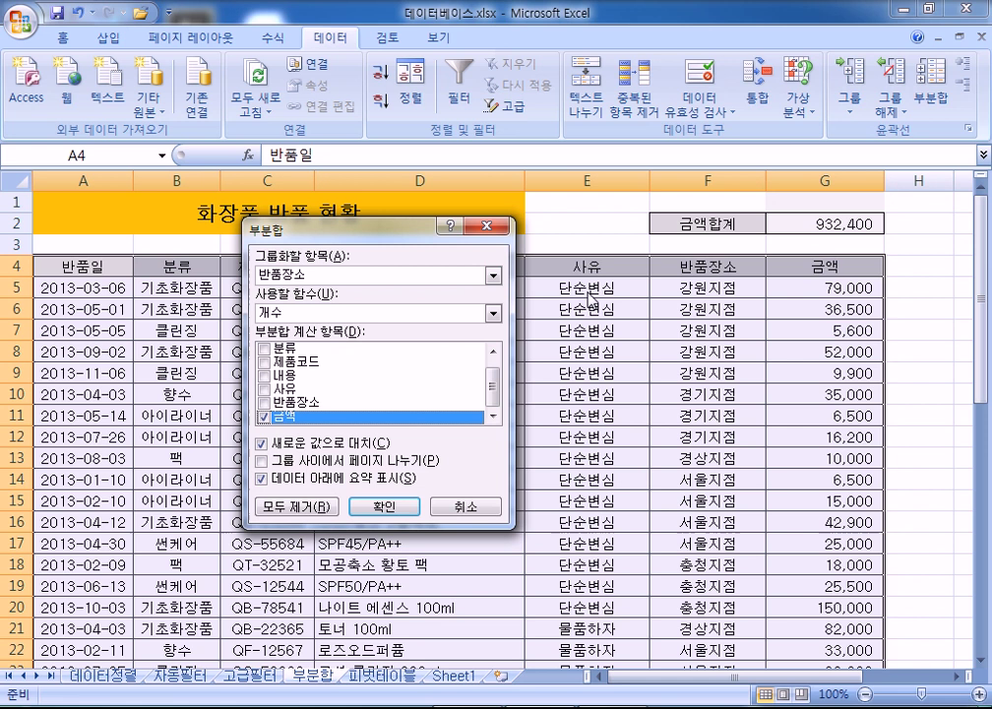
pyautogui.click(493, 275)
pyautogui.click(378, 338)
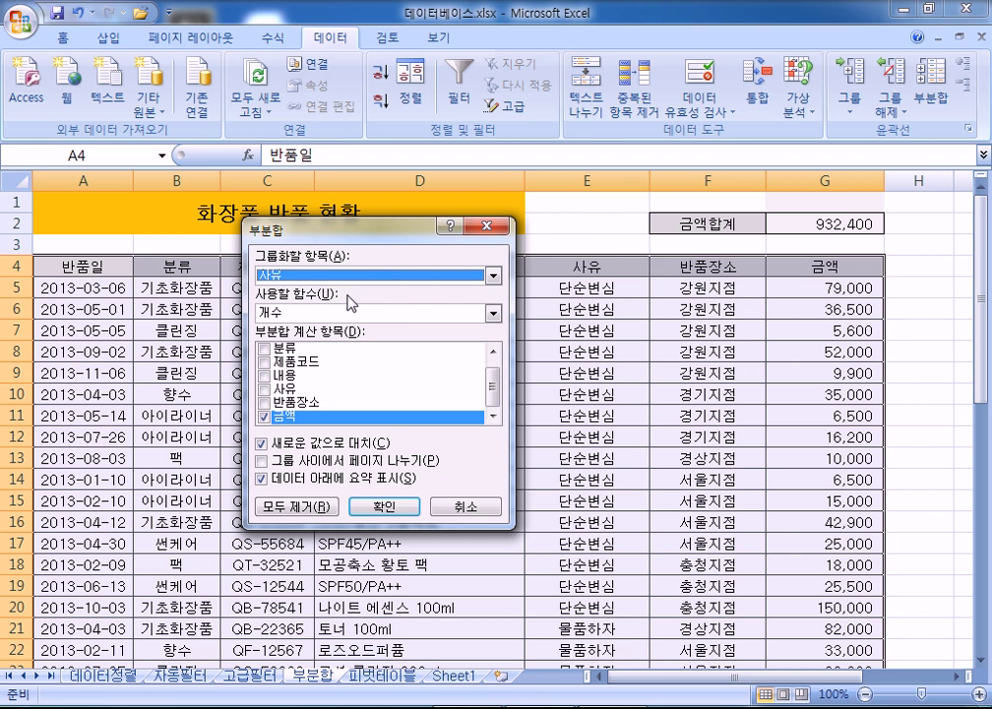
pyautogui.click(286, 275)
pyautogui.click(289, 340)
pyautogui.click(300, 313)
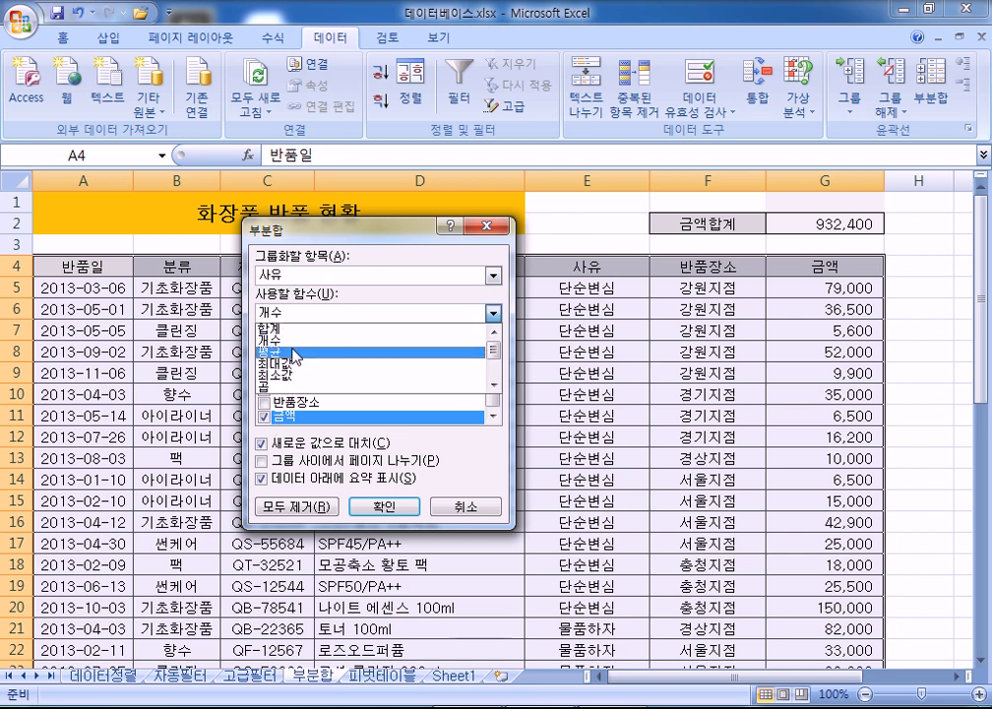
pyautogui.click(295, 352)
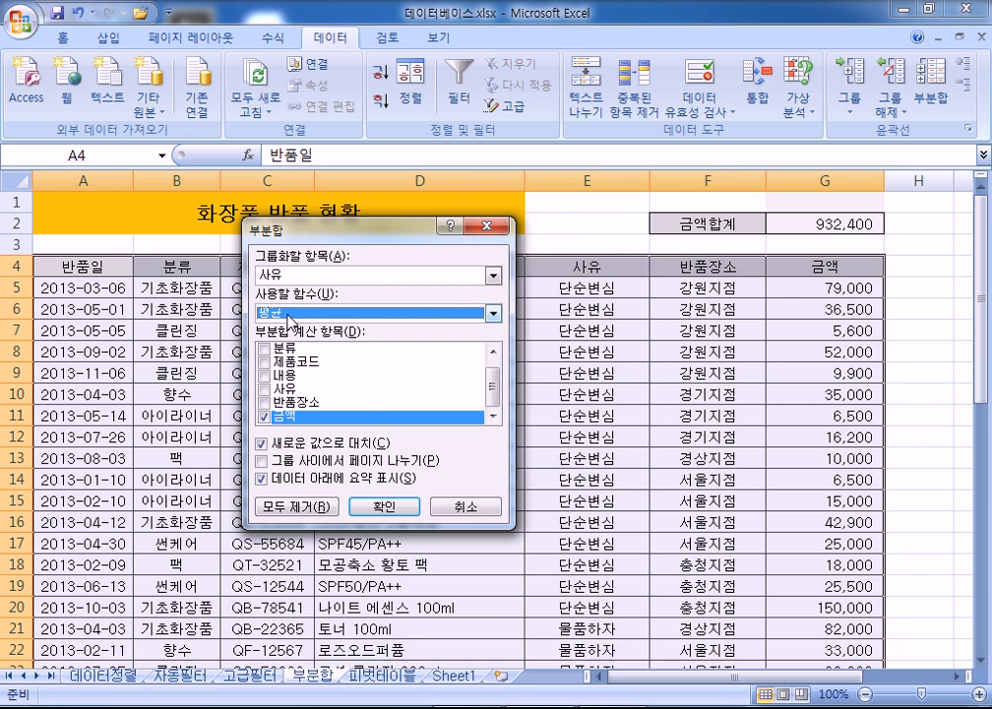
pyautogui.click(384, 508)
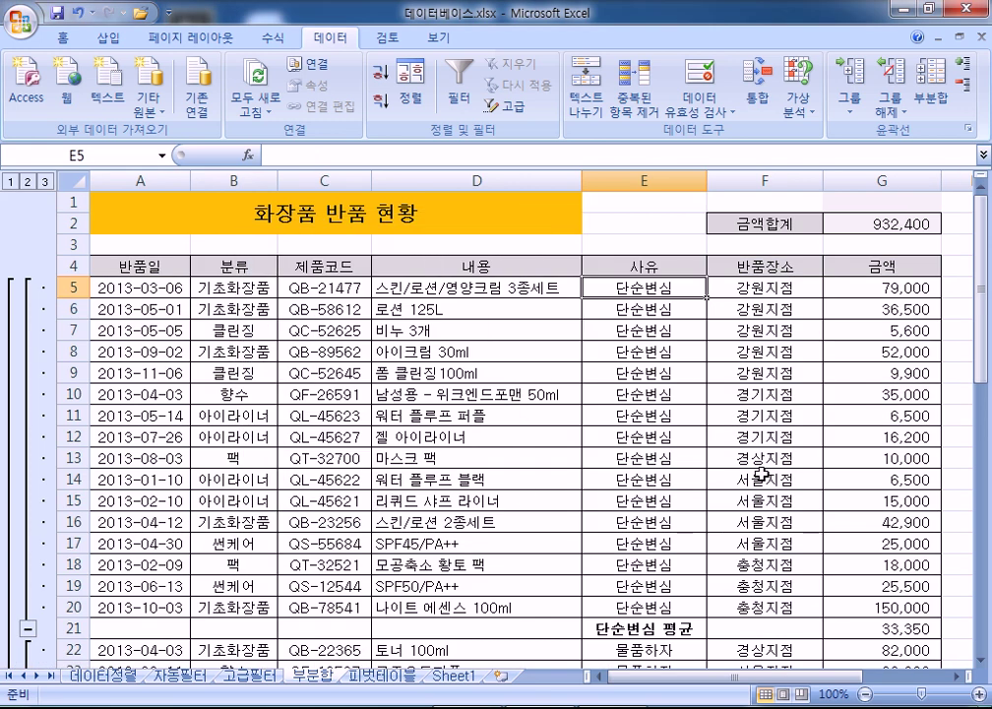
# Examine the average subtotals and their formulas in the 금액 column for each 사유 group.
pyautogui.scroll(-1, 764, 505)
pyautogui.click(867, 500)
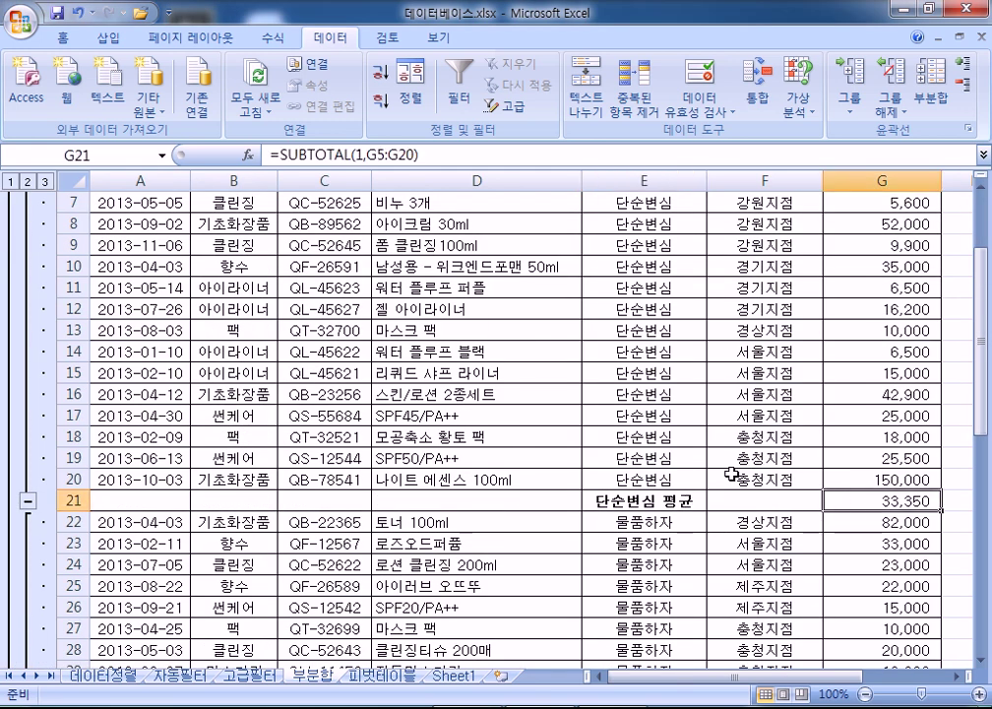
pyautogui.scroll(-4, 766, 482)
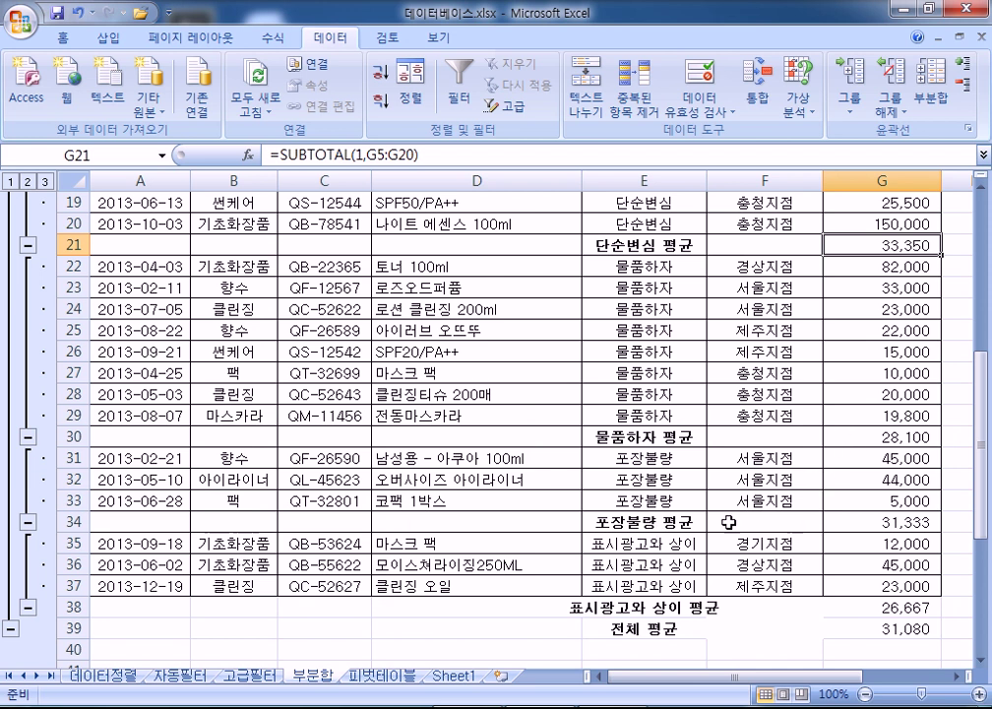
pyautogui.click(851, 520)
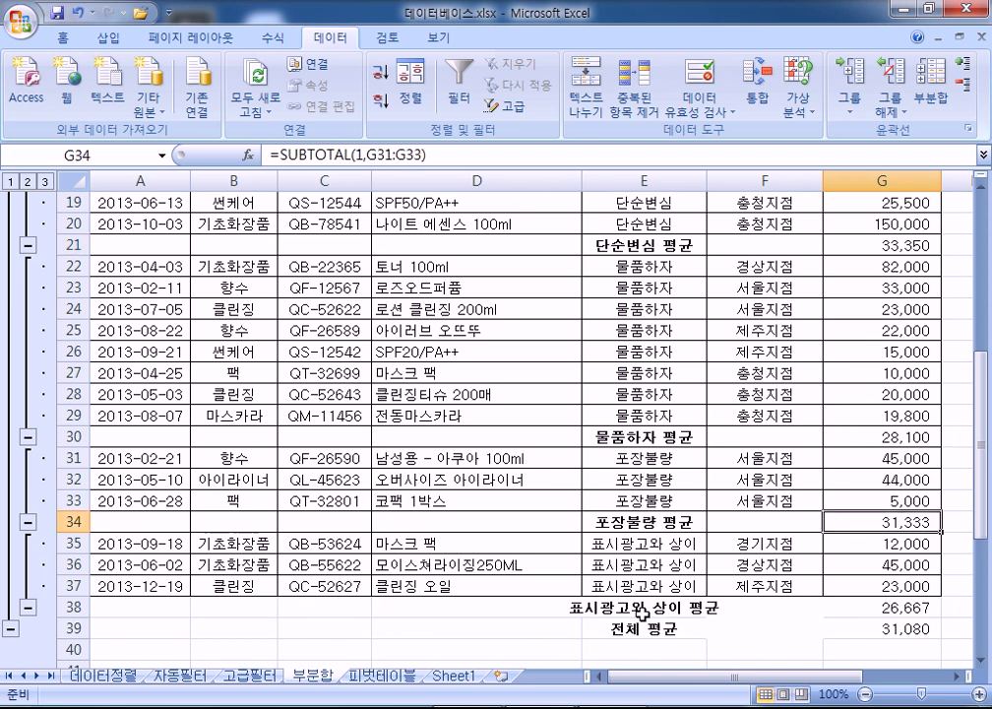
pyautogui.click(849, 605)
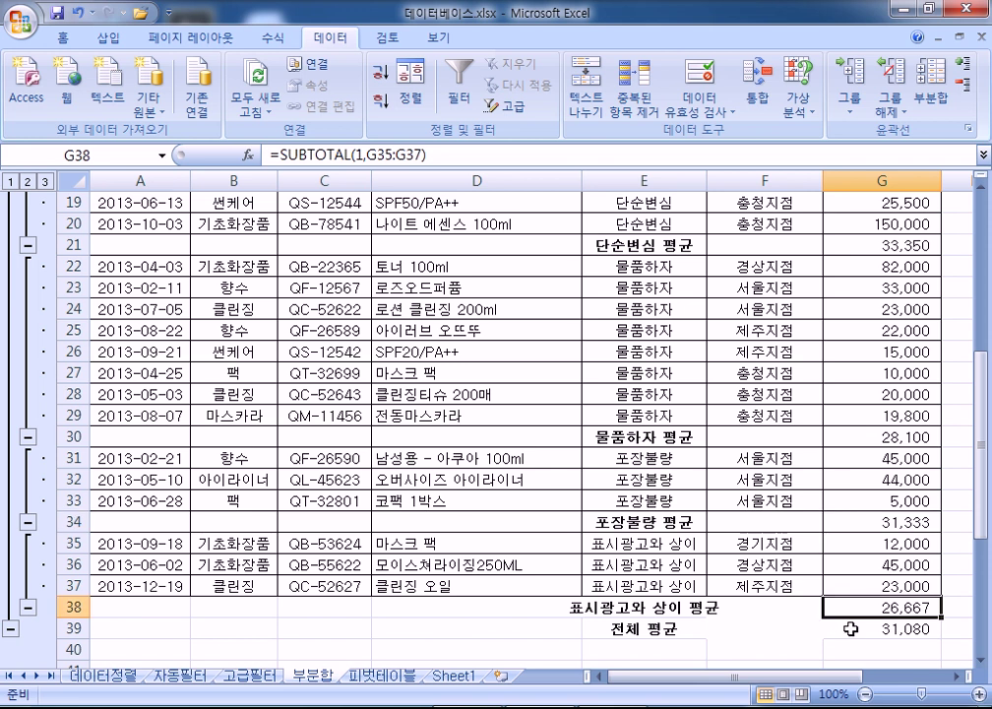
pyautogui.scroll(5, 719, 551)
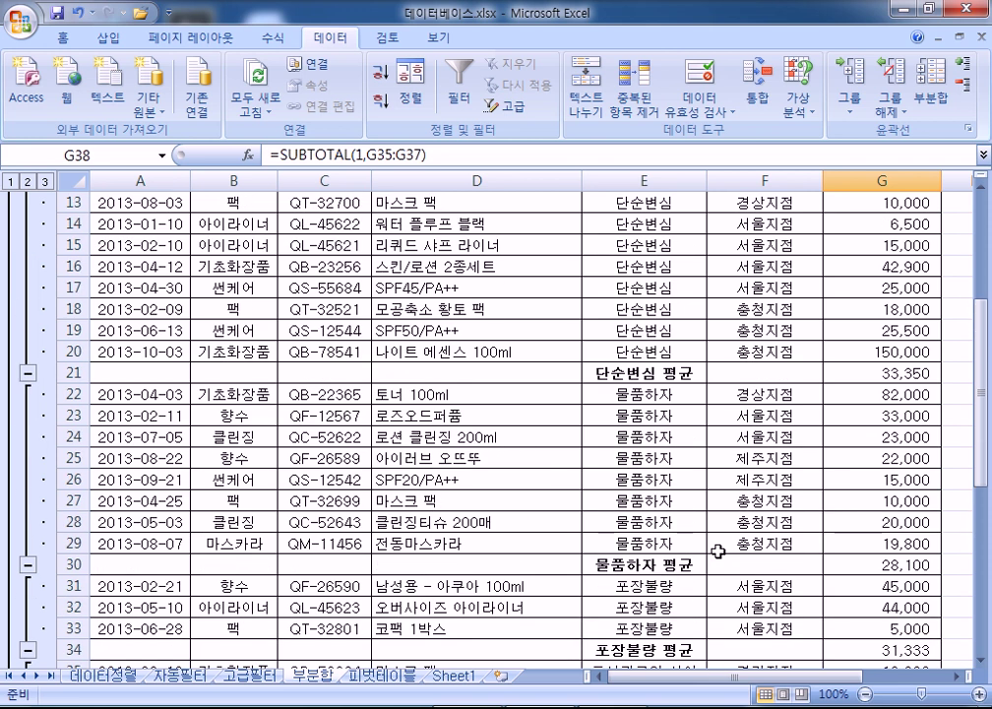
# Replace the average subtotals with the 합계 function on 금액, grouped by 사유.
pyautogui.click(925, 93)
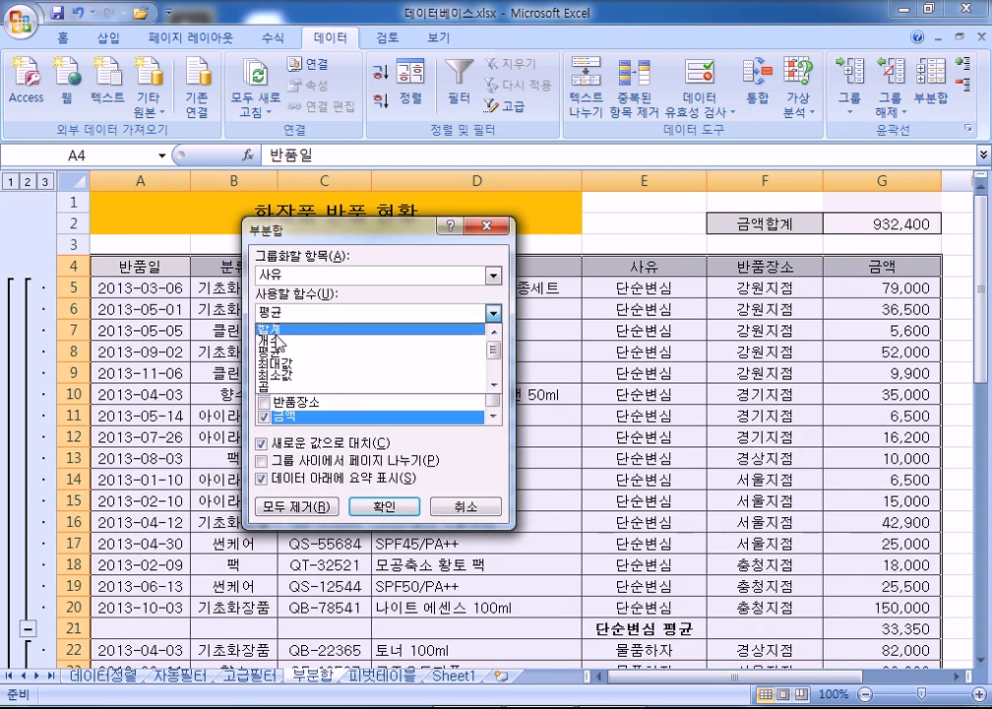
pyautogui.click(275, 338)
pyautogui.click(279, 313)
pyautogui.click(279, 329)
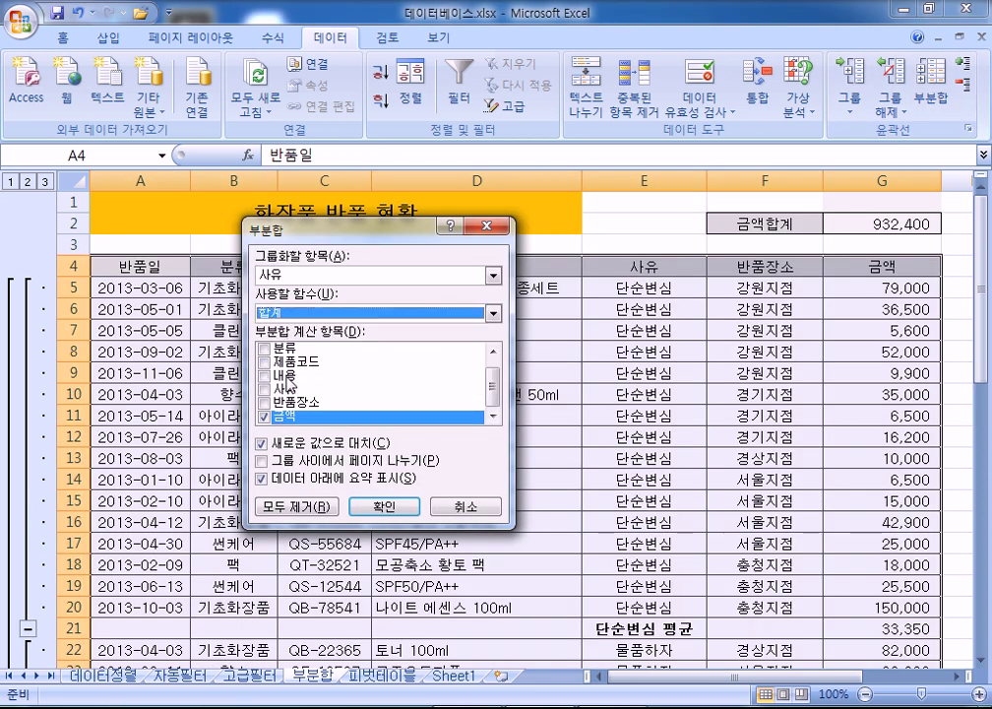
pyautogui.click(389, 506)
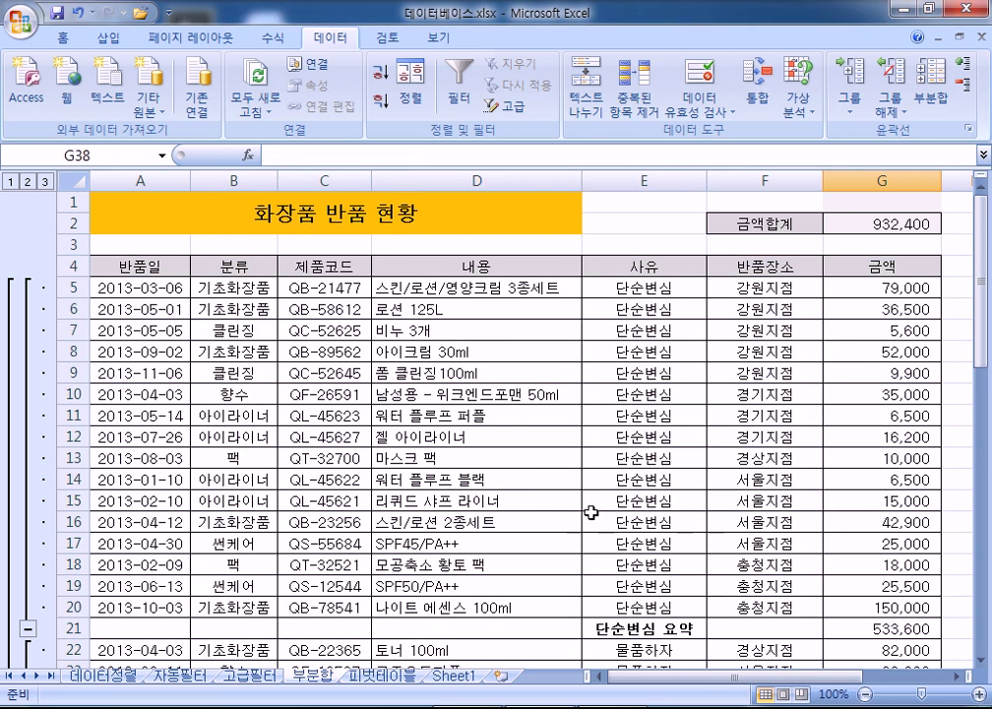
# Examine the sum subtotals of the 사유 groups and the 총합계 formula in the 금액 column.
pyautogui.scroll(-3, 579, 512)
pyautogui.click(886, 436)
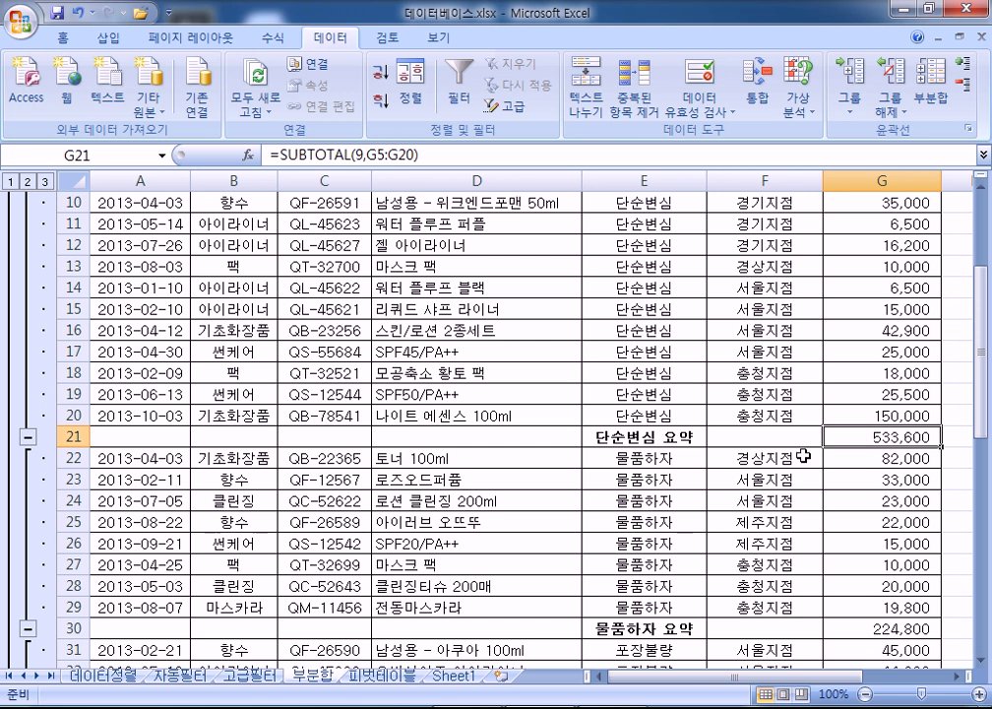
pyautogui.scroll(-2, 740, 458)
pyautogui.click(844, 502)
pyautogui.scroll(-2, 844, 502)
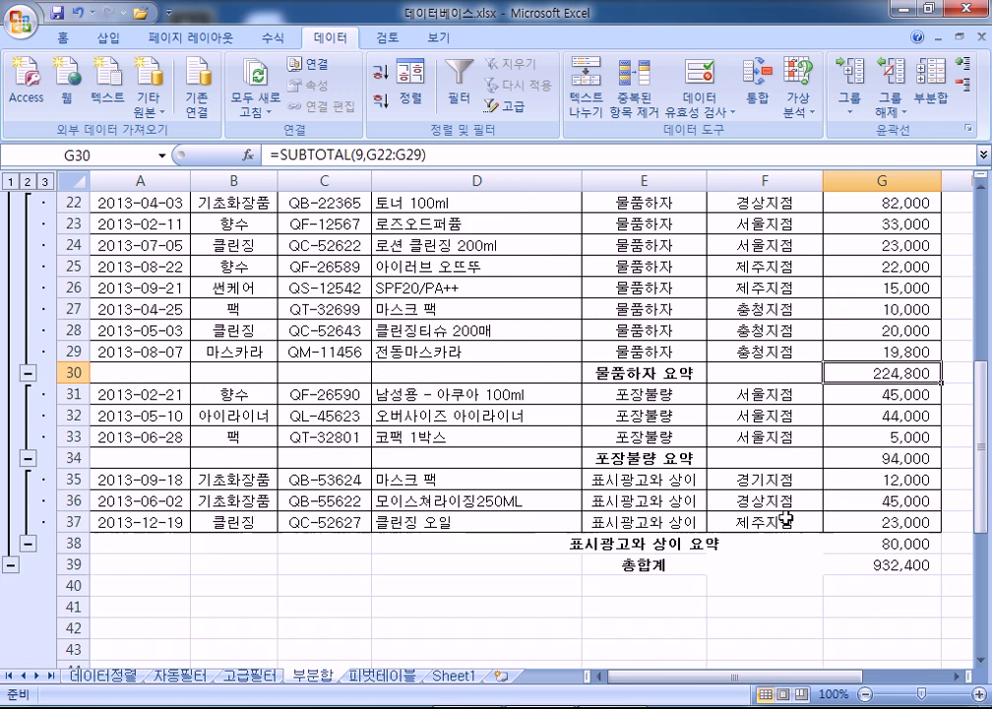
pyautogui.click(848, 458)
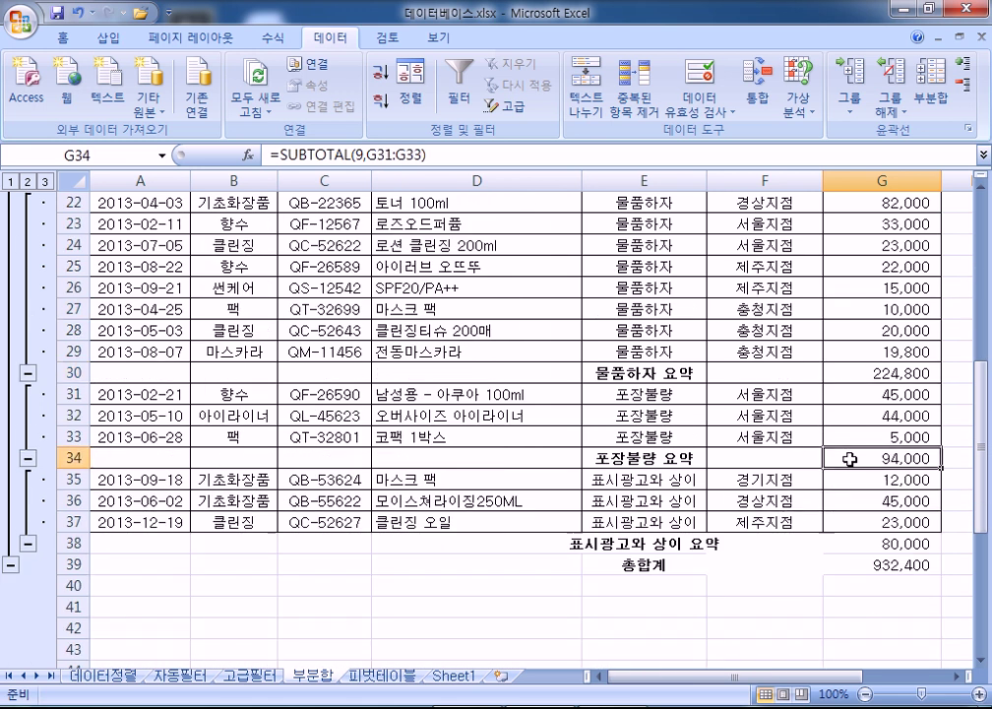
pyautogui.click(853, 563)
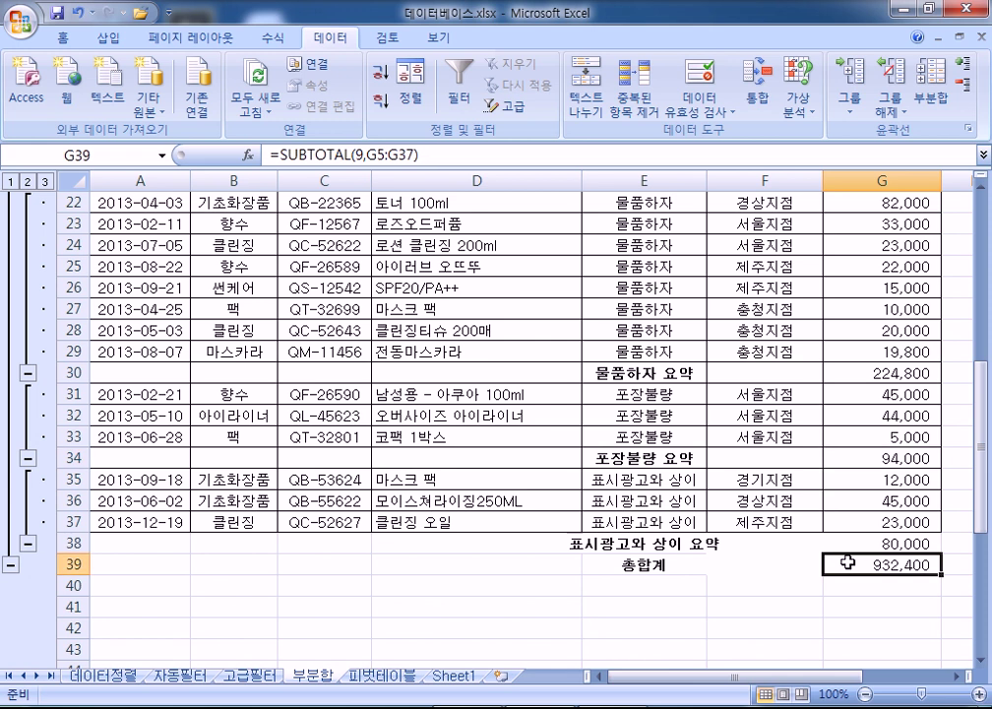
pyautogui.scroll(7, 846, 563)
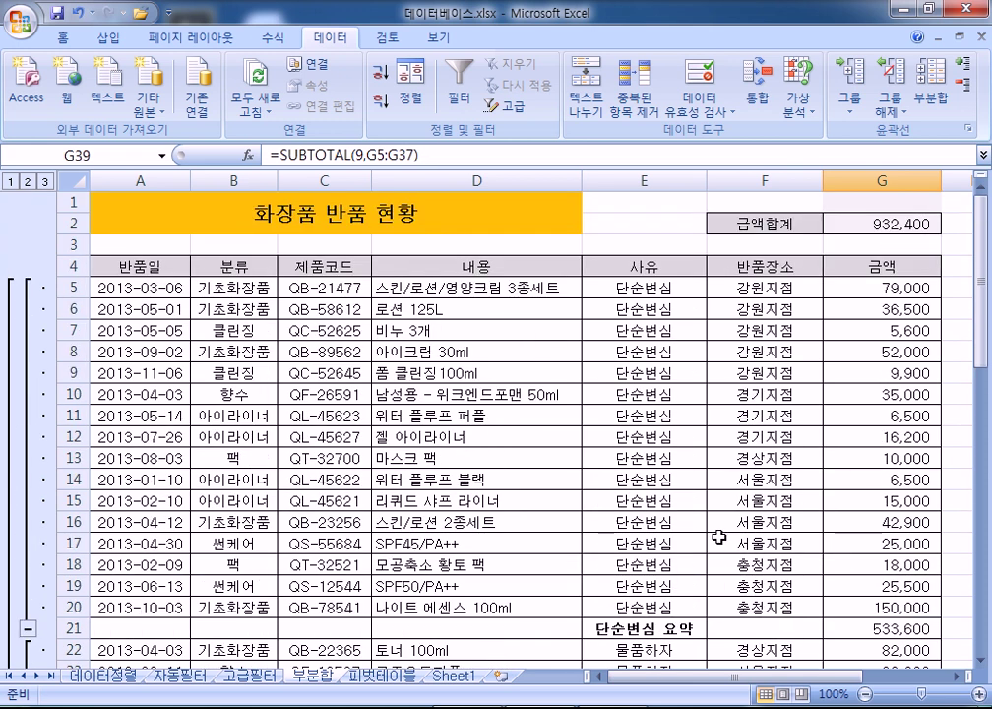
pyautogui.click(655, 502)
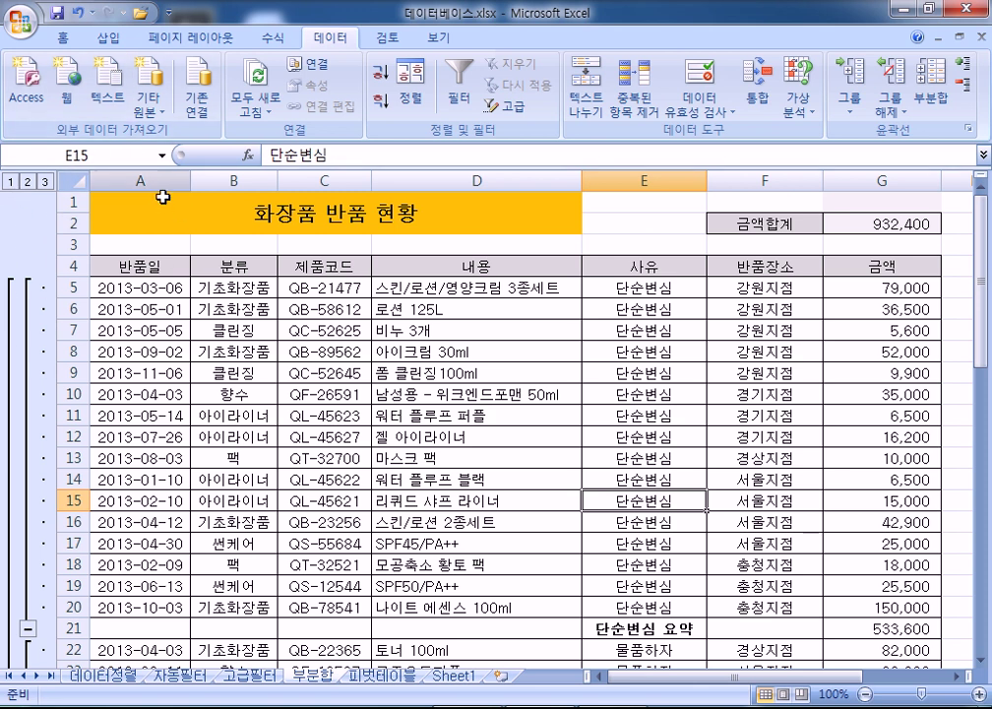
# View the table at outline levels 1, 2 and 3, finishing at level 2 with only the group subtotals and grand total.
pyautogui.click(11, 182)
pyautogui.click(28, 182)
pyautogui.click(45, 182)
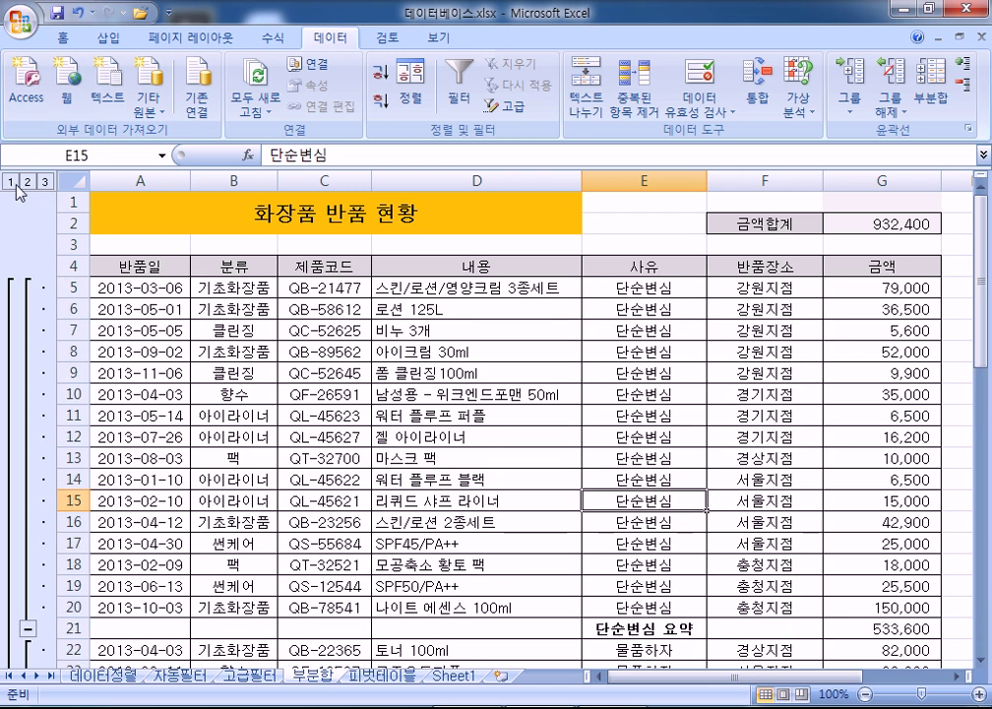
pyautogui.click(11, 182)
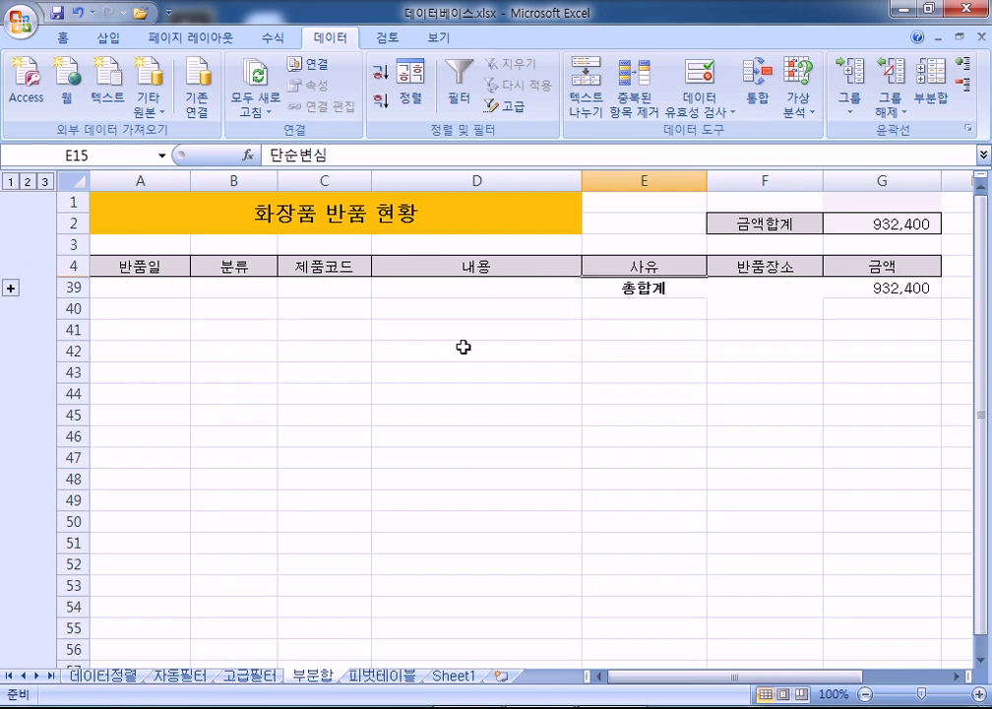
pyautogui.click(28, 182)
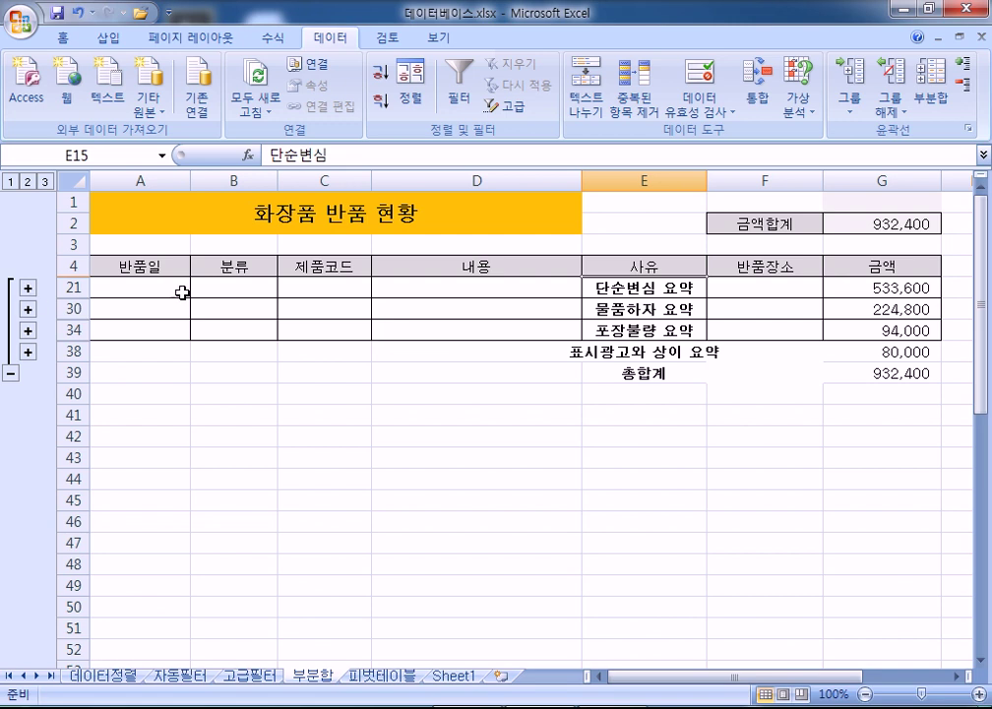
# Expand and collapse the 단순변심, 포장불량 and 물품하자 groups in turn, and expand the detail rows of 표시광고와 상이.
pyautogui.click(29, 290)
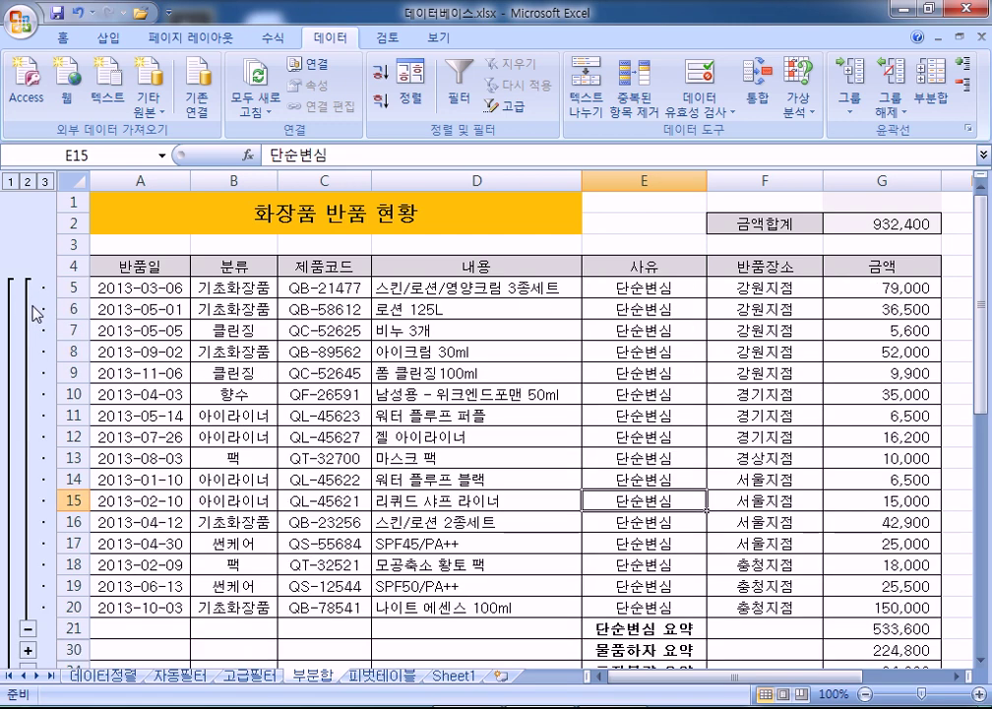
pyautogui.scroll(-4, 30, 325)
pyautogui.click(29, 385)
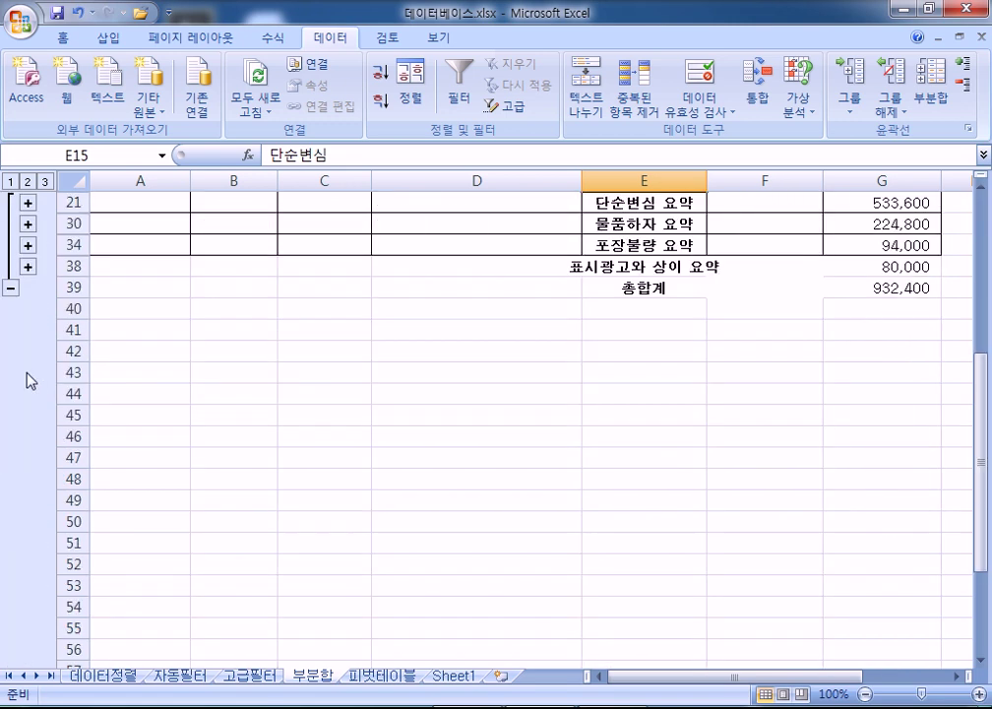
pyautogui.click(28, 245)
pyautogui.click(30, 252)
pyautogui.click(28, 224)
pyautogui.click(30, 389)
pyautogui.click(27, 267)
pyautogui.scroll(2, 59, 280)
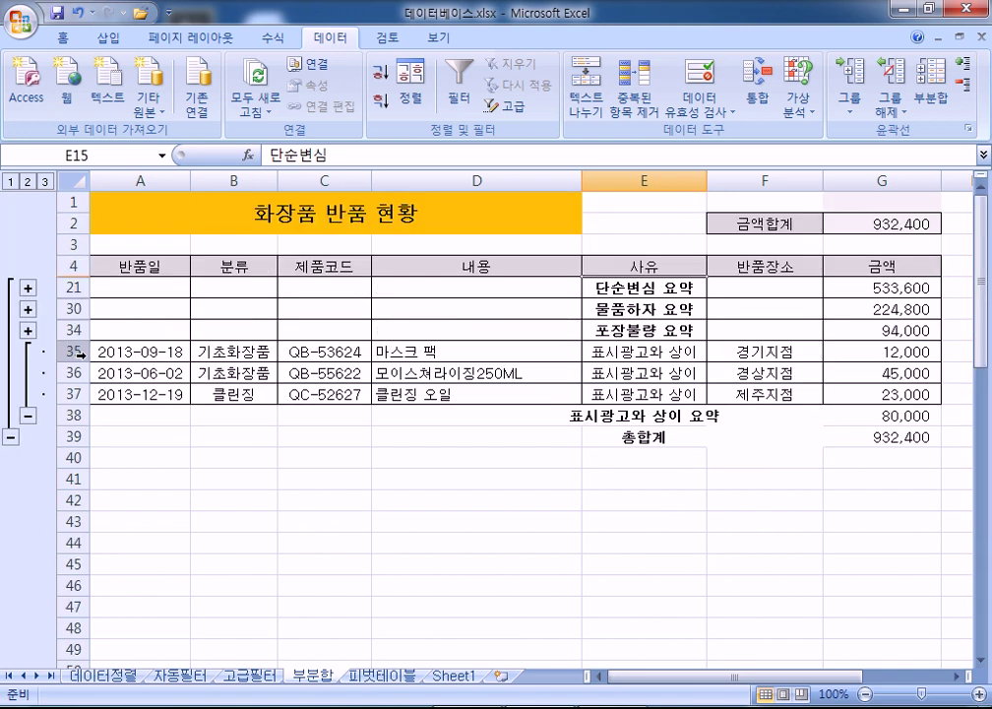
# Return the outline to level 2 and view the detail rows of 표시광고와 상이, 물품하자 and 포장불량 one at a time, collapsing each again.
pyautogui.click(44, 181)
pyautogui.click(28, 181)
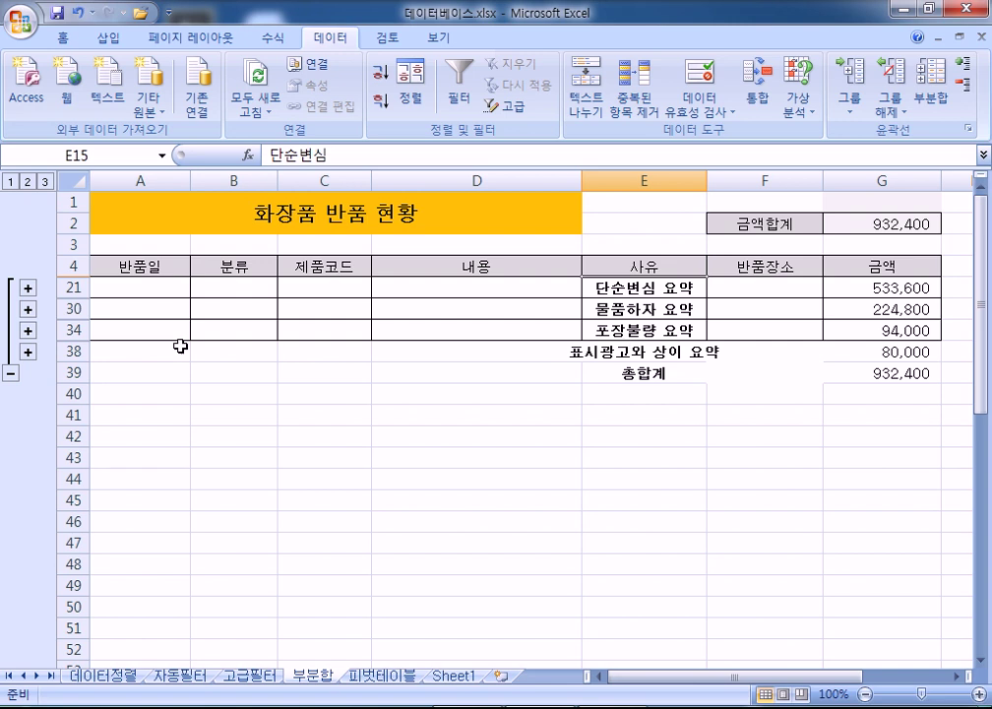
pyautogui.click(27, 352)
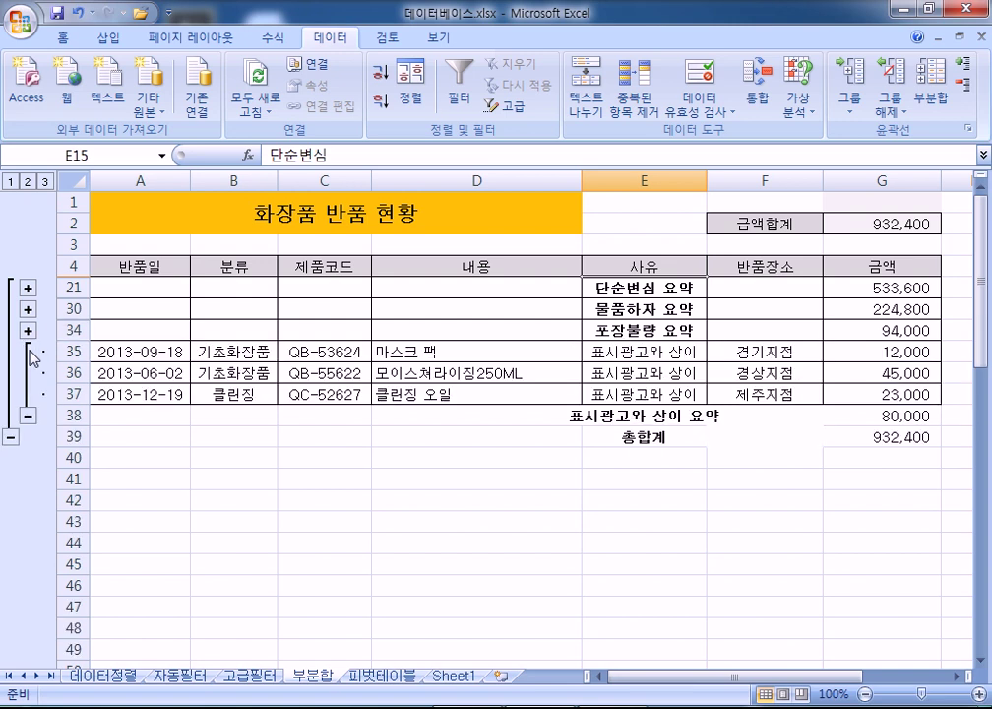
pyautogui.click(27, 420)
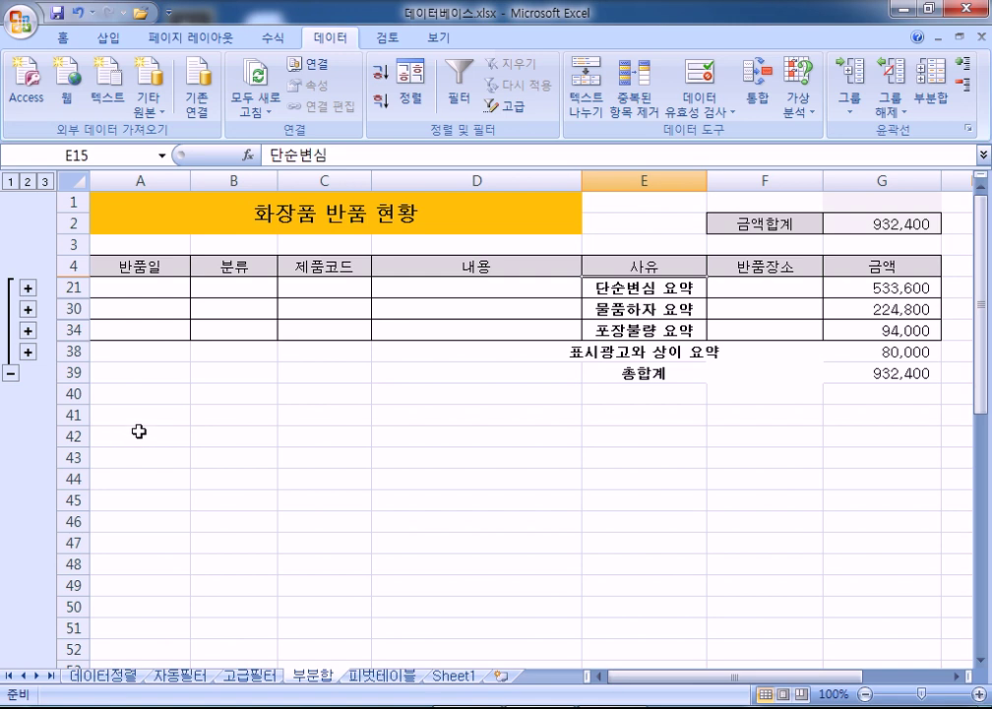
pyautogui.click(28, 308)
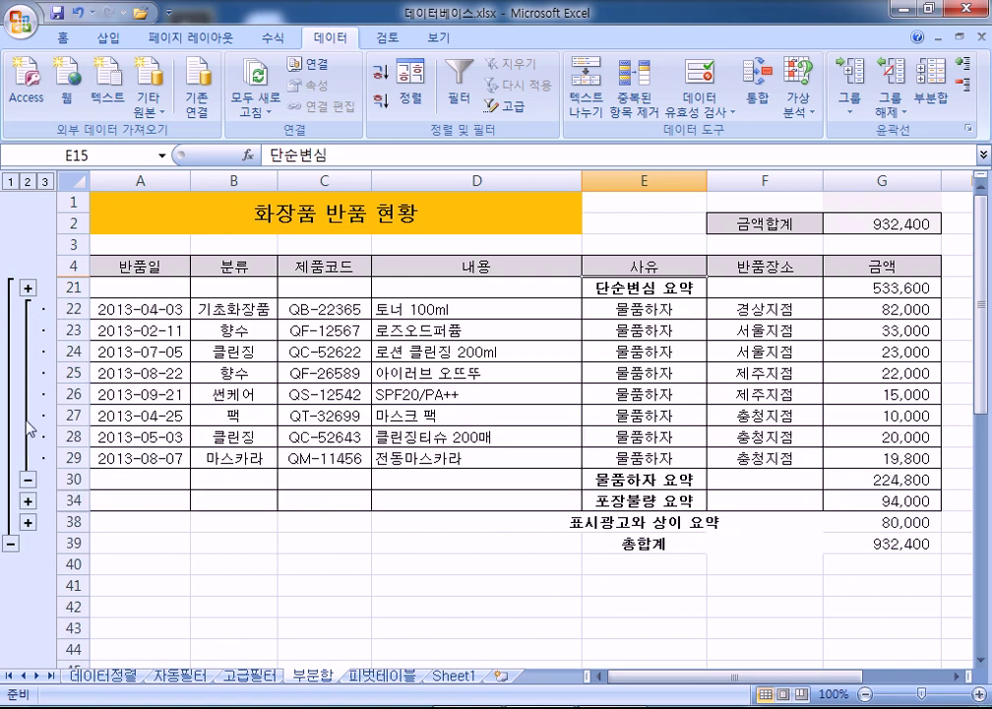
pyautogui.click(27, 481)
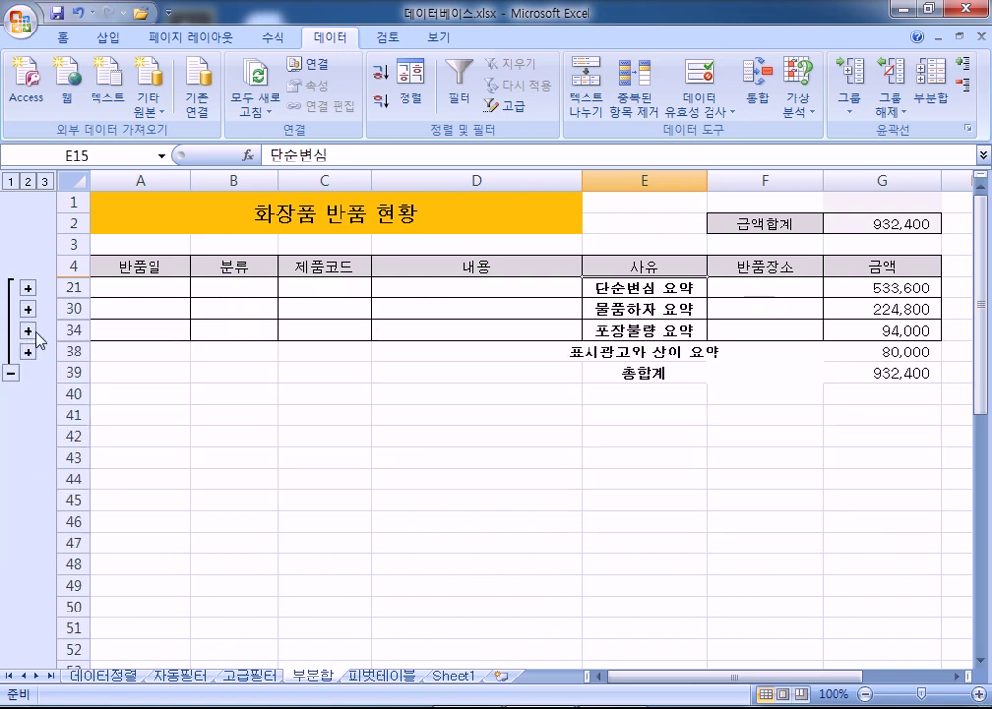
pyautogui.click(29, 331)
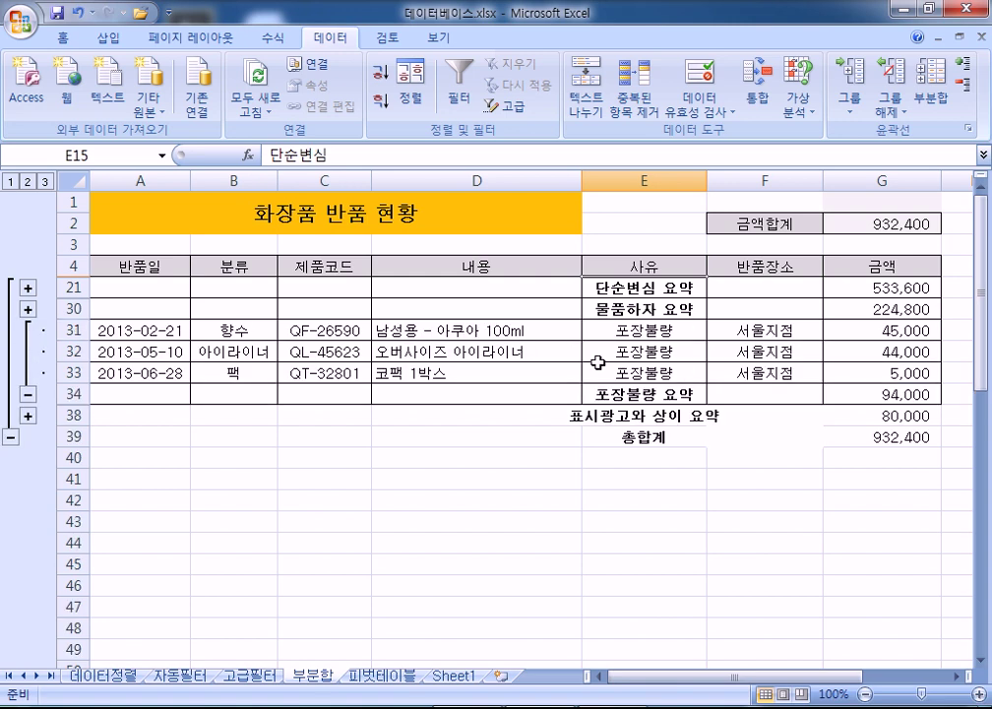
pyautogui.click(29, 395)
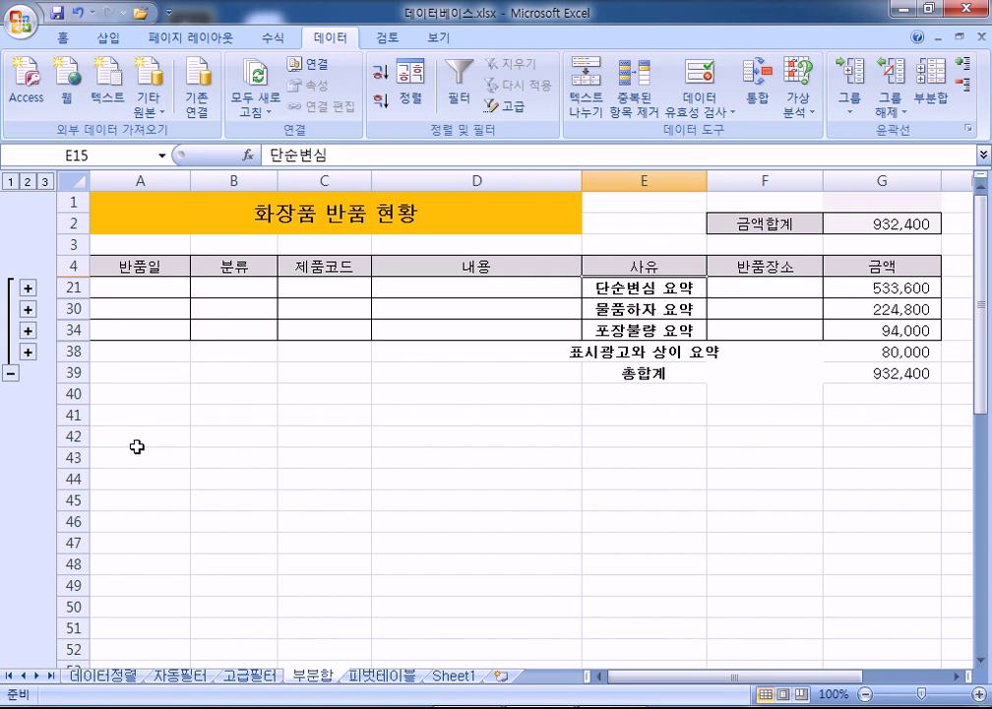
# Show all detail rows at outline level 3 and remove all subtotals from the returns table.
pyautogui.click(44, 181)
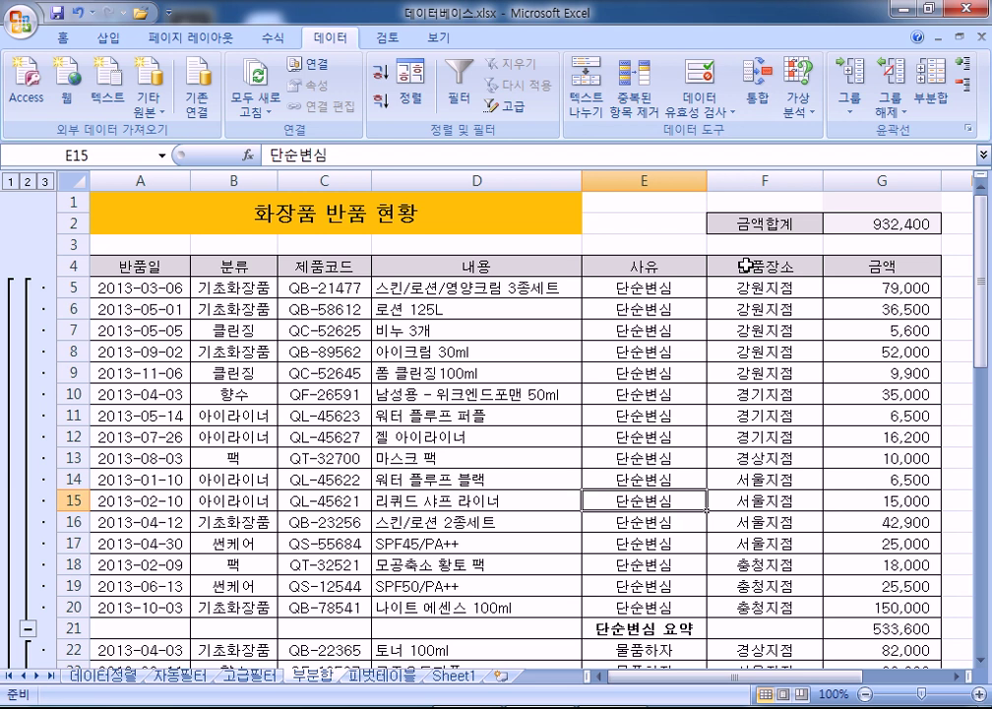
pyautogui.click(935, 99)
pyautogui.click(305, 506)
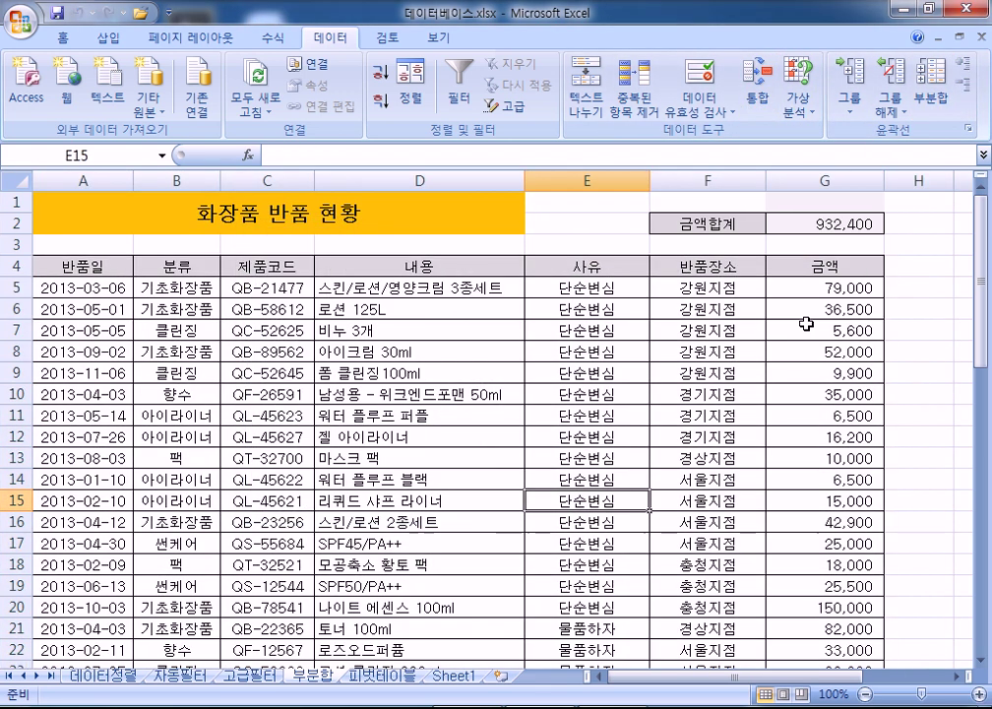
# Sort the returns table in ascending order by 반품장소 and check that rows of the same branch are together.
pyautogui.click(700, 284)
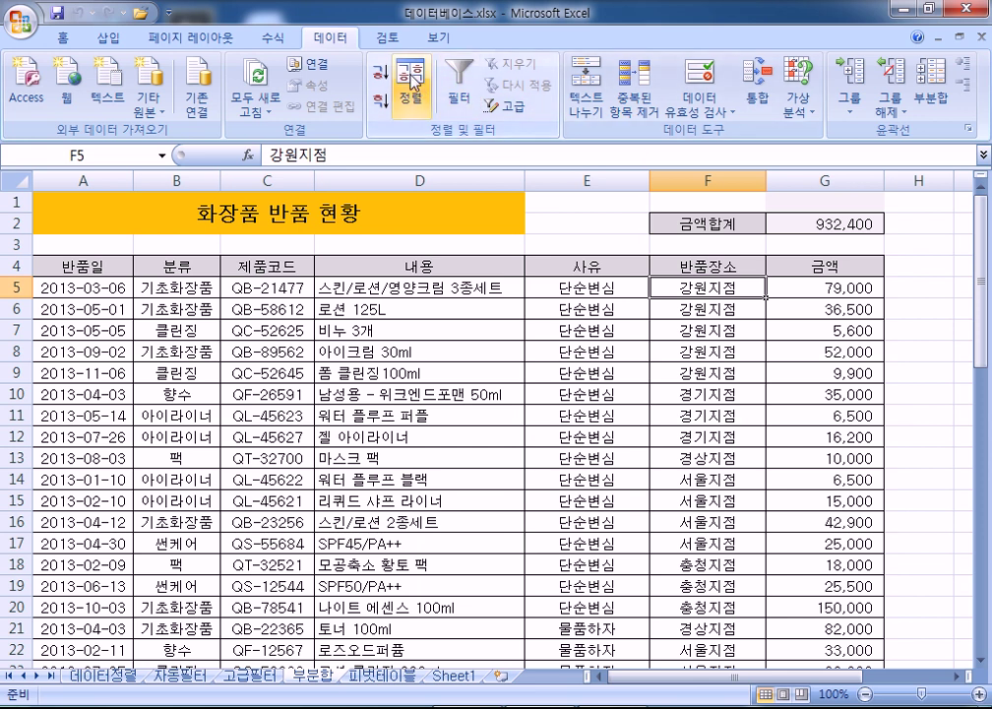
pyautogui.click(379, 71)
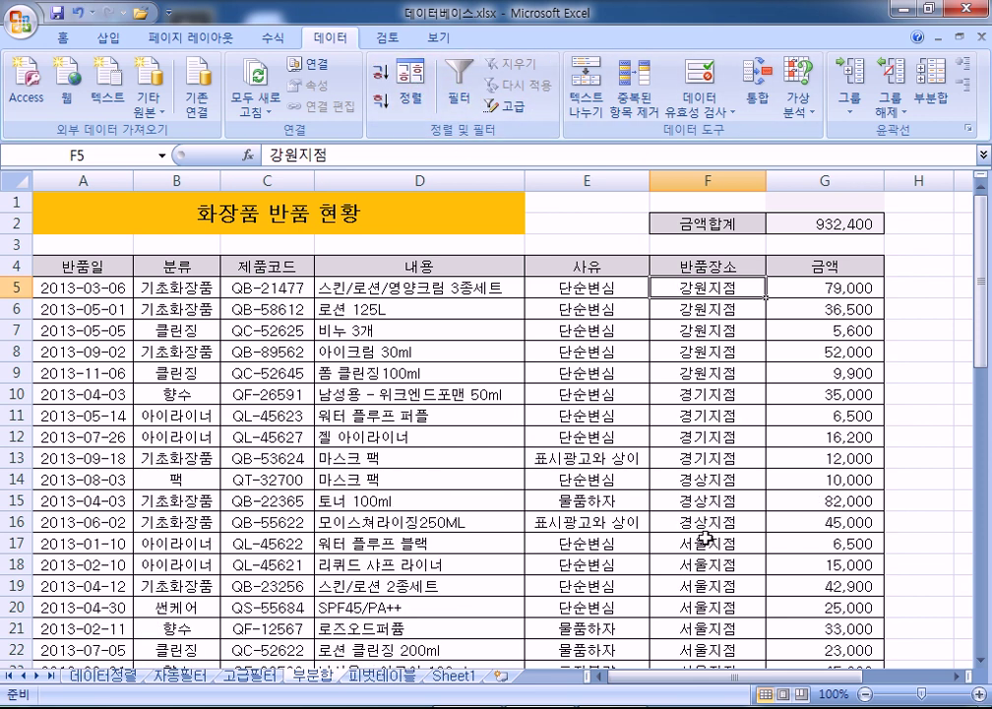
pyautogui.scroll(-2, 704, 551)
pyautogui.scroll(2, 701, 581)
pyautogui.scroll(-2, 675, 384)
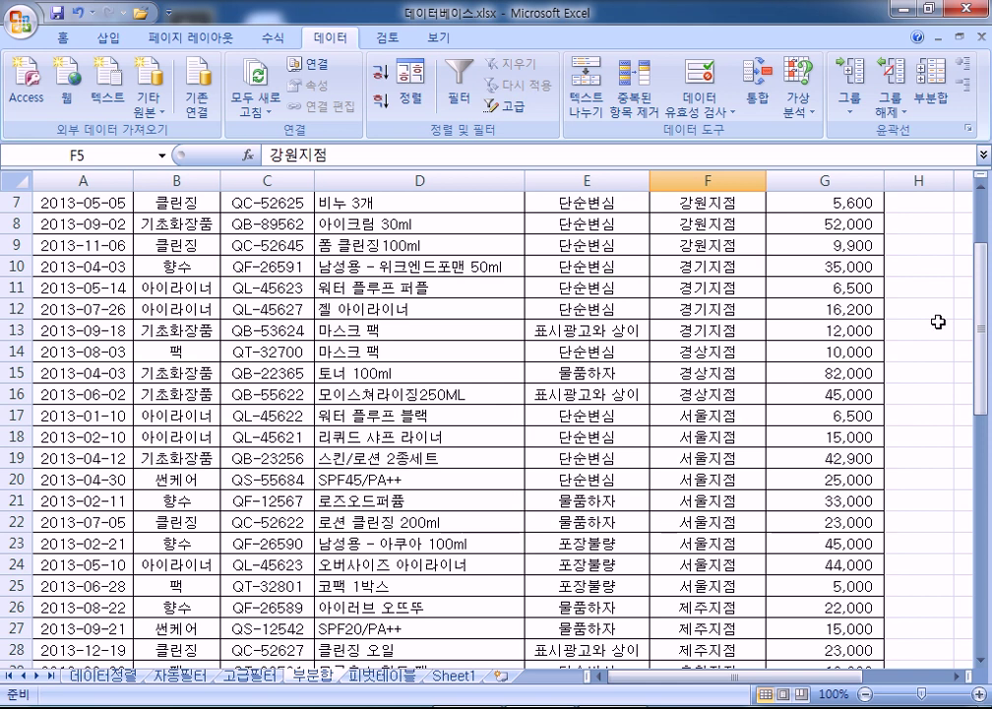
pyautogui.scroll(2, 939, 323)
# Start a subtotal for the returns table with 반품장소 as the grouping field.
pyautogui.click(931, 99)
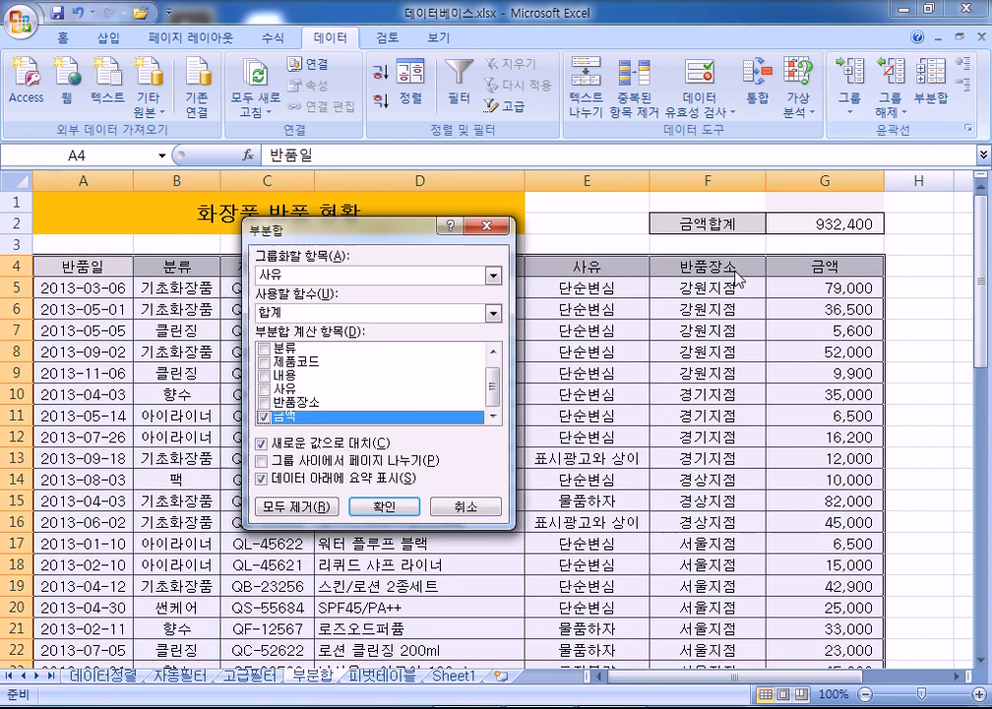
pyautogui.click(287, 276)
pyautogui.click(276, 350)
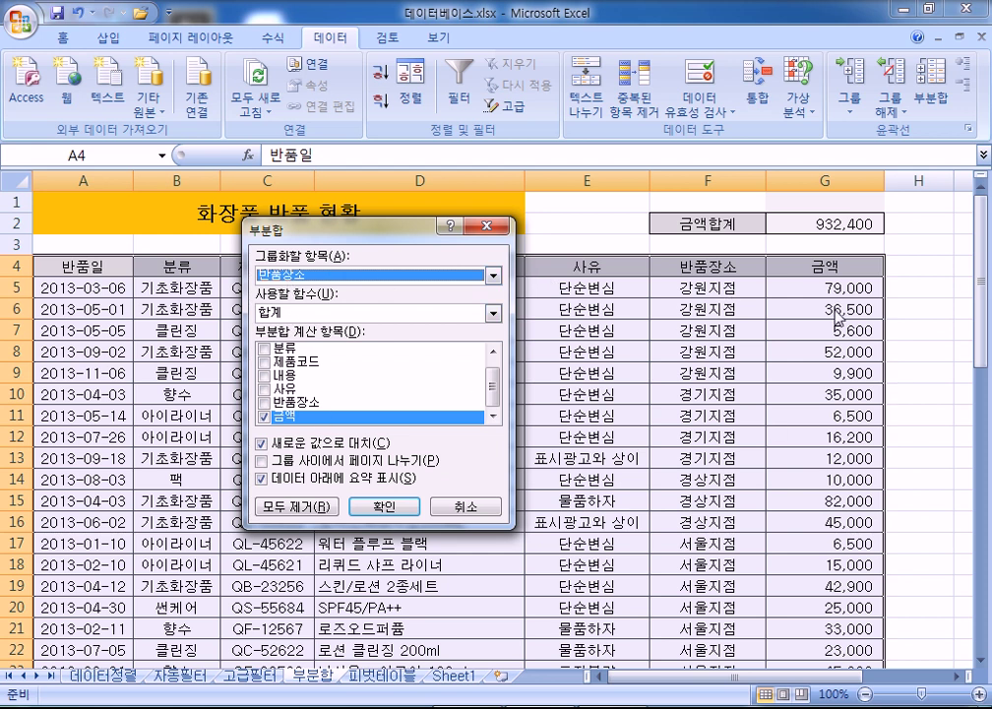
# Try a subtotal setup that calculates 반품일 instead of 금액 with the 개수 function.
pyautogui.click(263, 418)
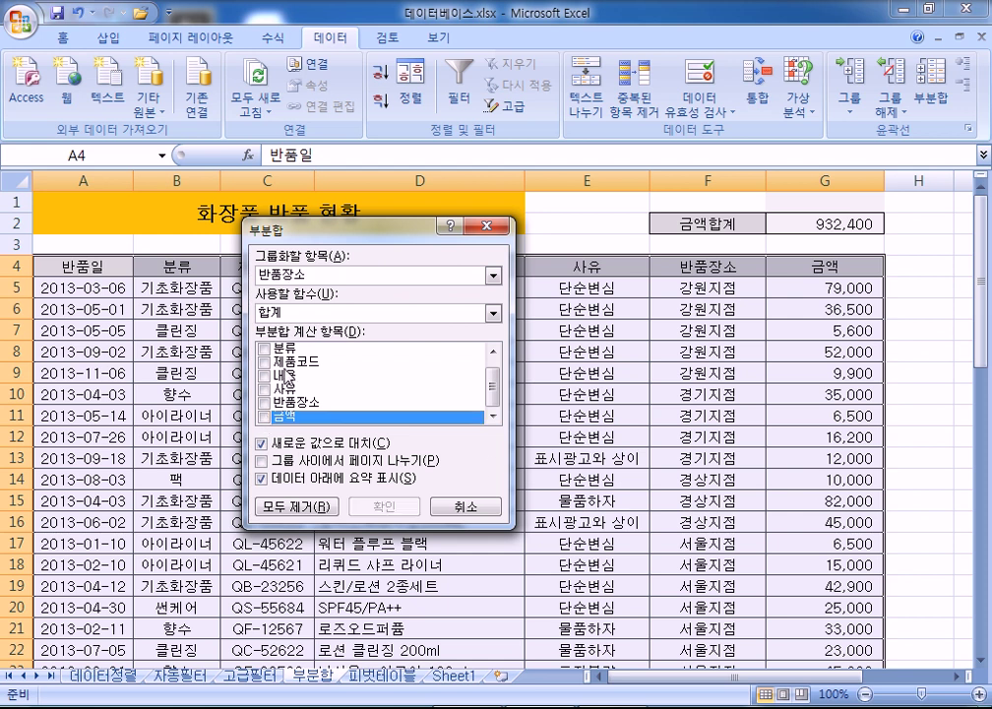
pyautogui.scroll(1, 273, 390)
pyautogui.click(264, 348)
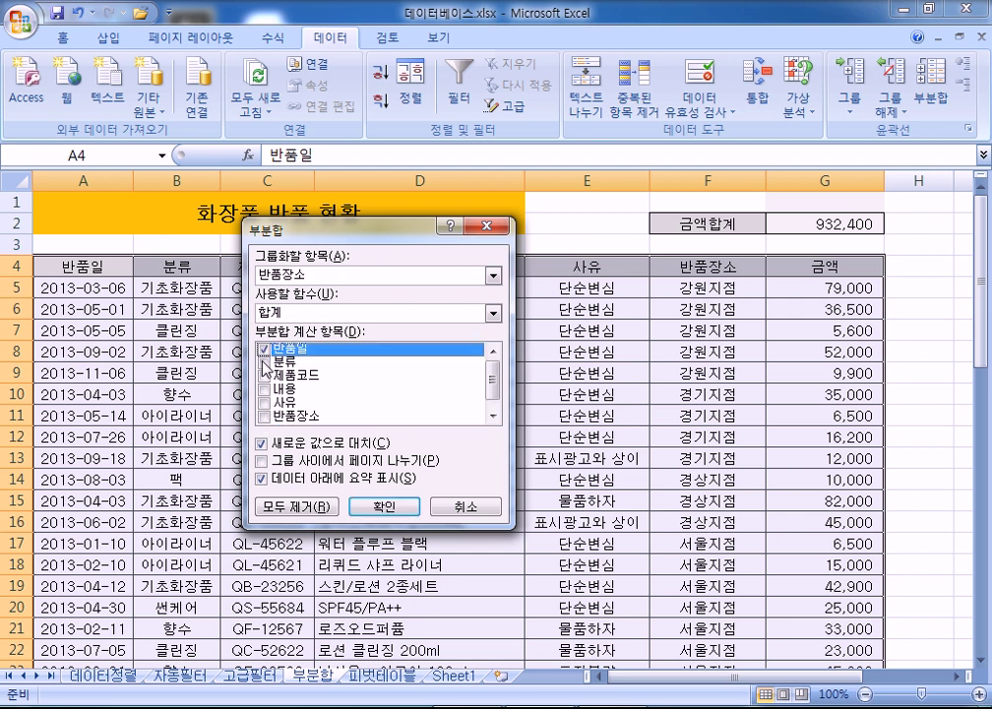
pyautogui.hotkey('alt', 'u')
pyautogui.hotkey('alt', 'Down')
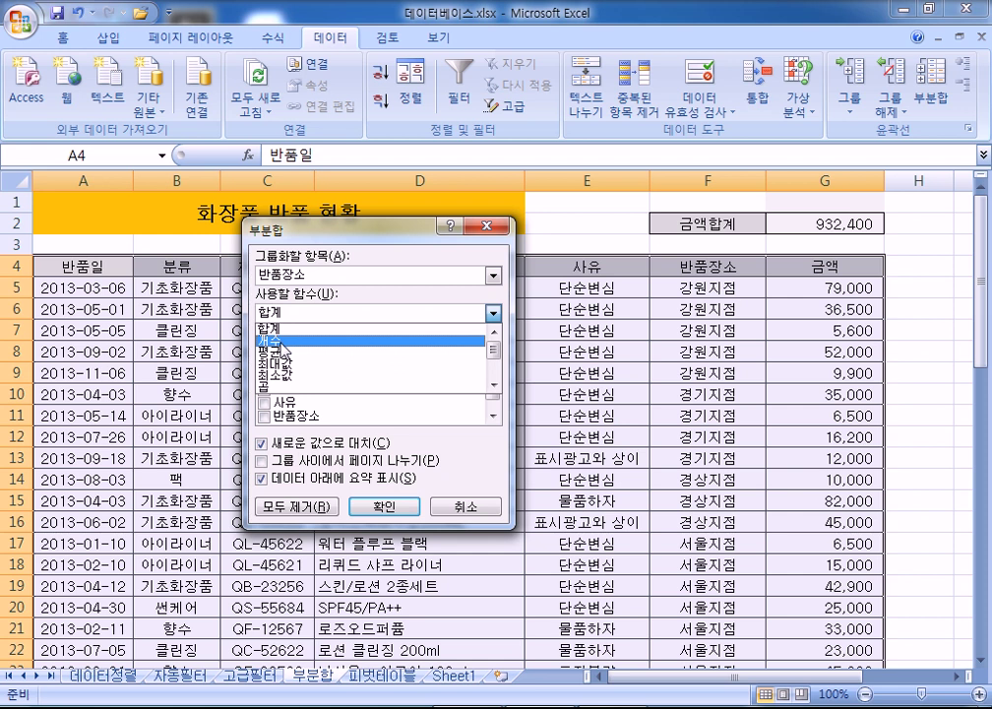
pyautogui.click(296, 342)
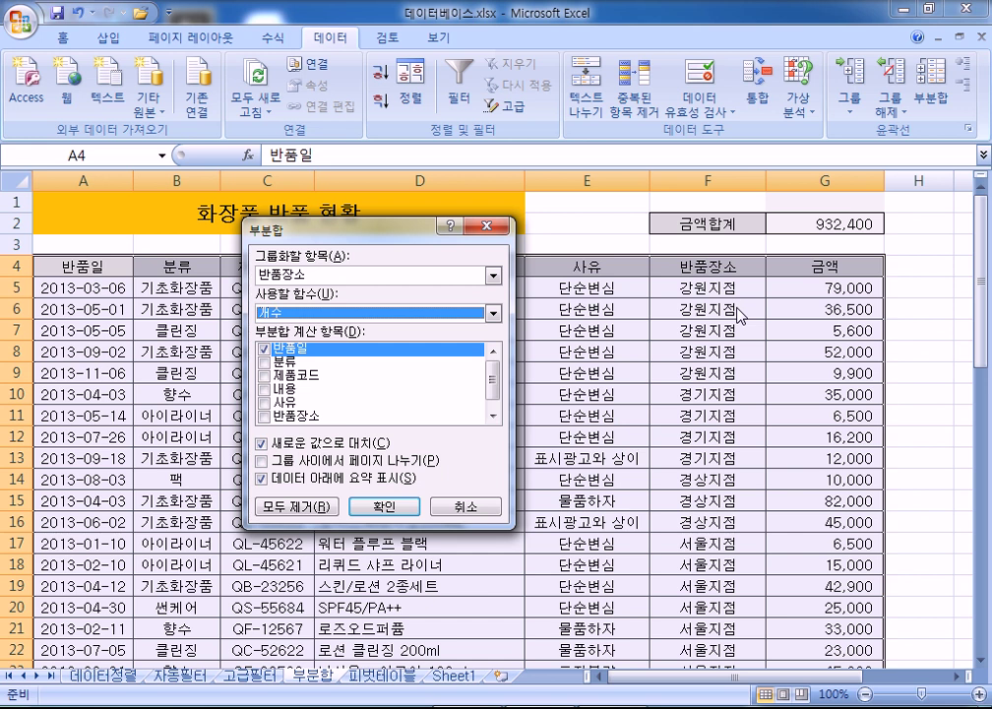
# Try the 평균 function with 금액 as the only subtotal field in place of 반품일.
pyautogui.click(264, 349)
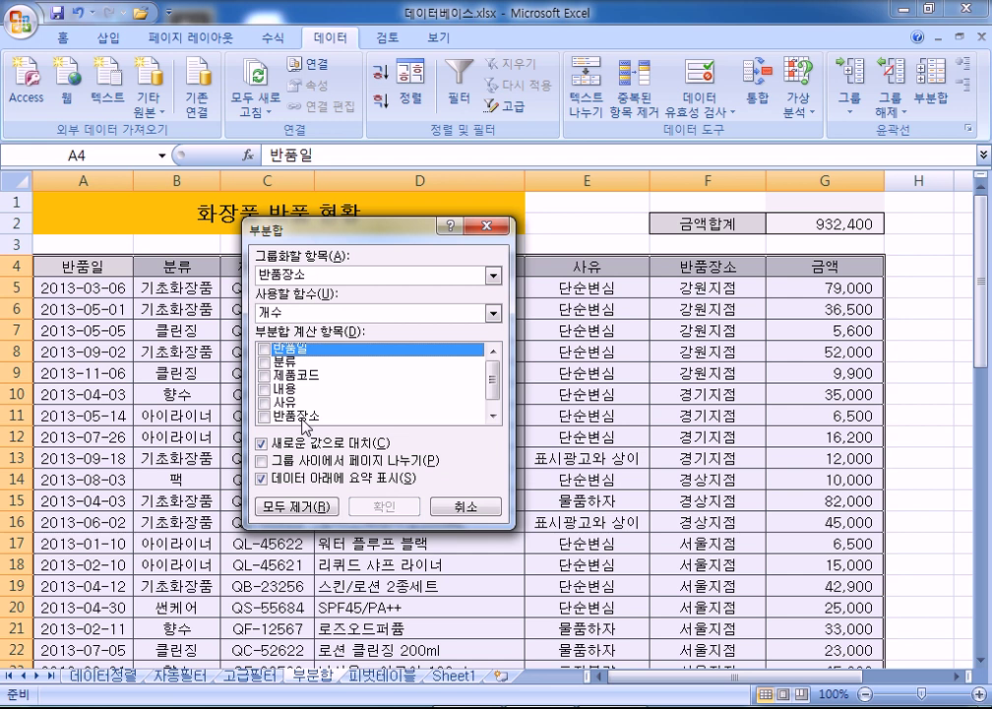
pyautogui.scroll(-1, 301, 420)
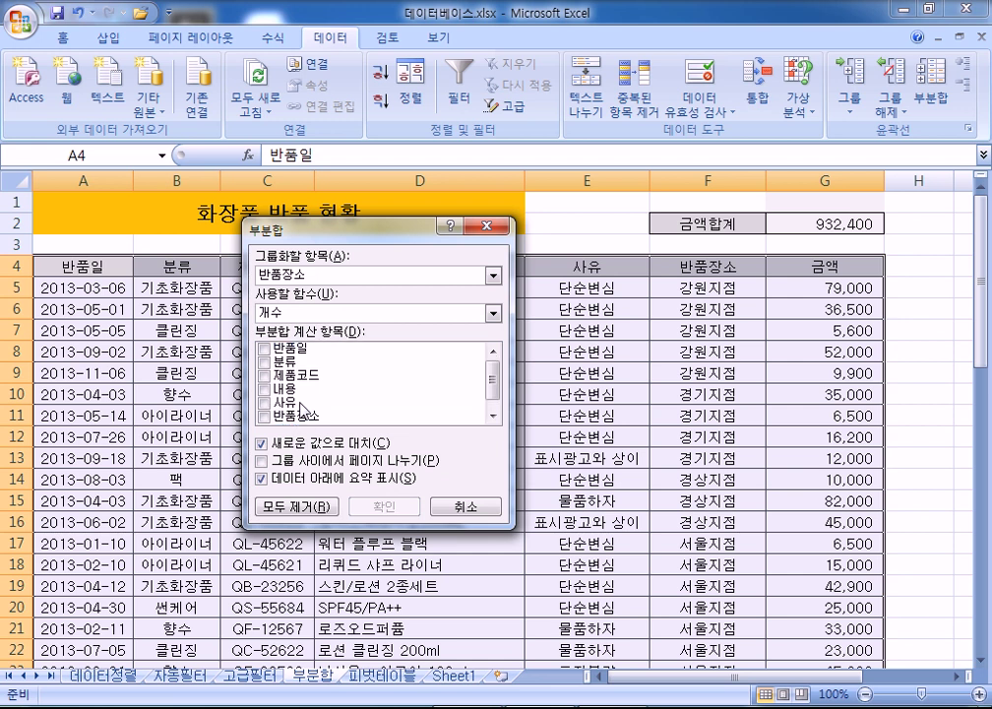
pyautogui.click(278, 312)
pyautogui.click(283, 353)
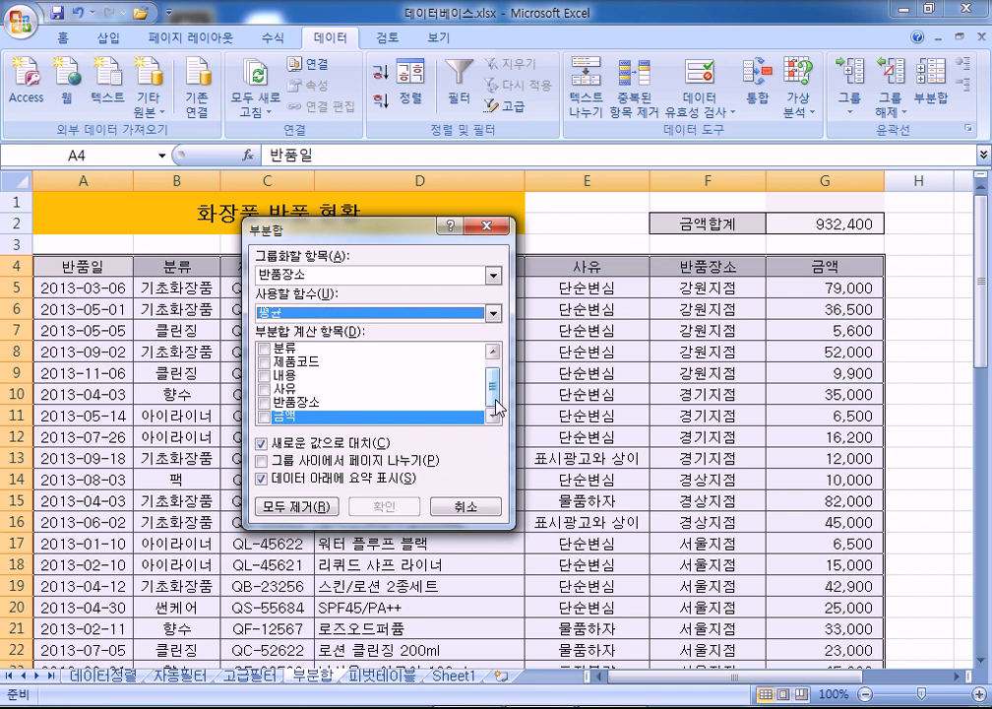
pyautogui.click(263, 417)
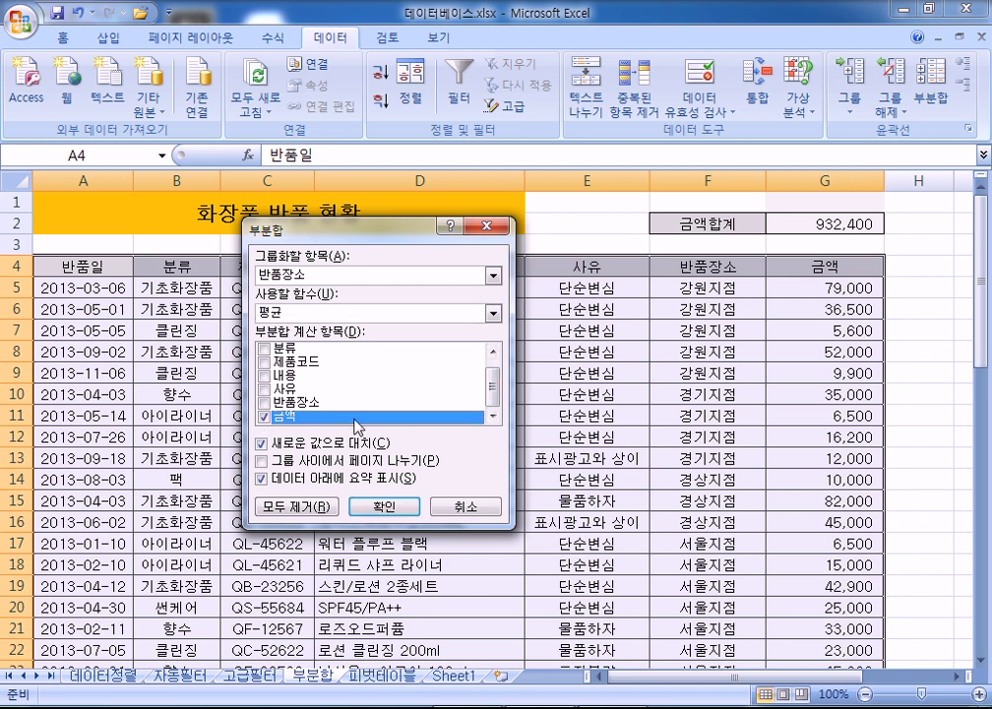
# Set the function to 합계 for 금액, apply the subtotals, and review the summary rows for each branch.
pyautogui.click(290, 315)
pyautogui.click(292, 327)
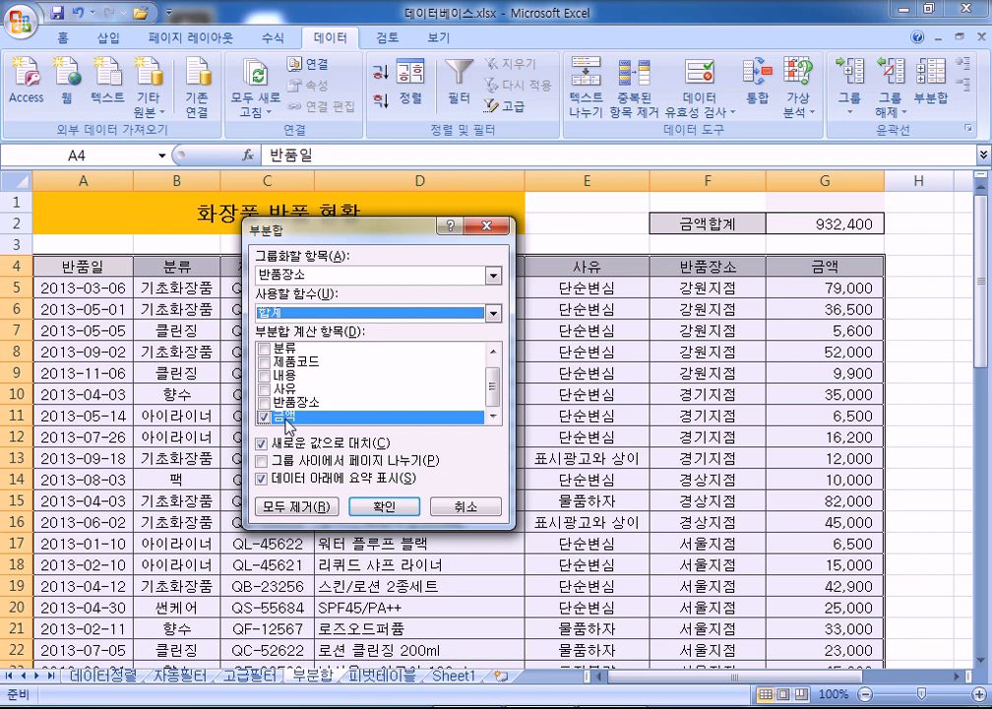
pyautogui.click(355, 313)
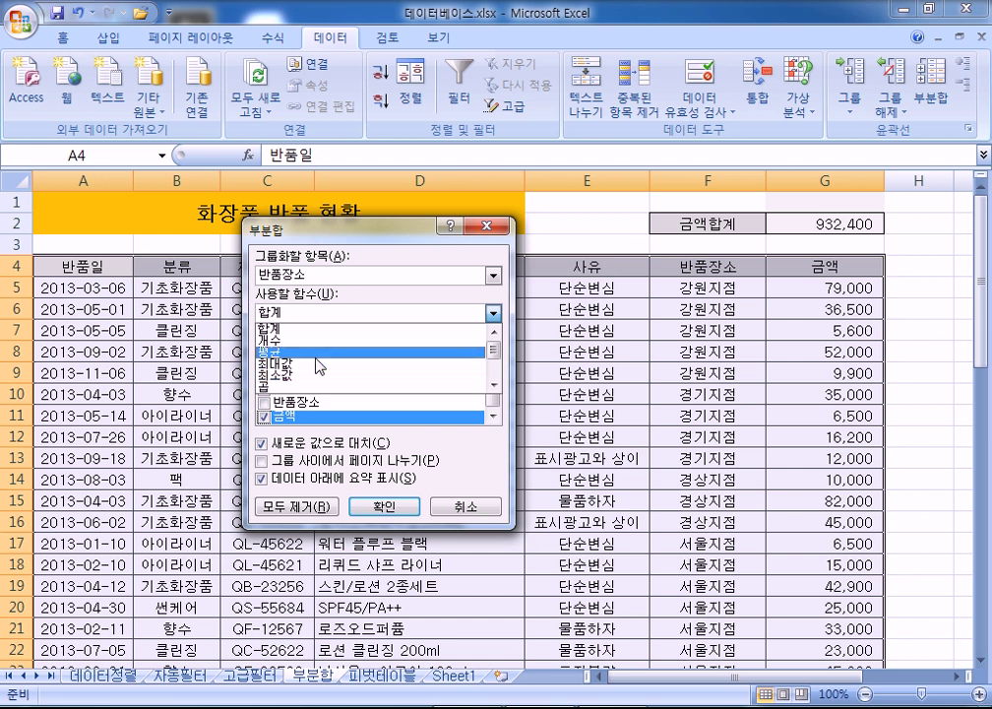
pyautogui.click(310, 328)
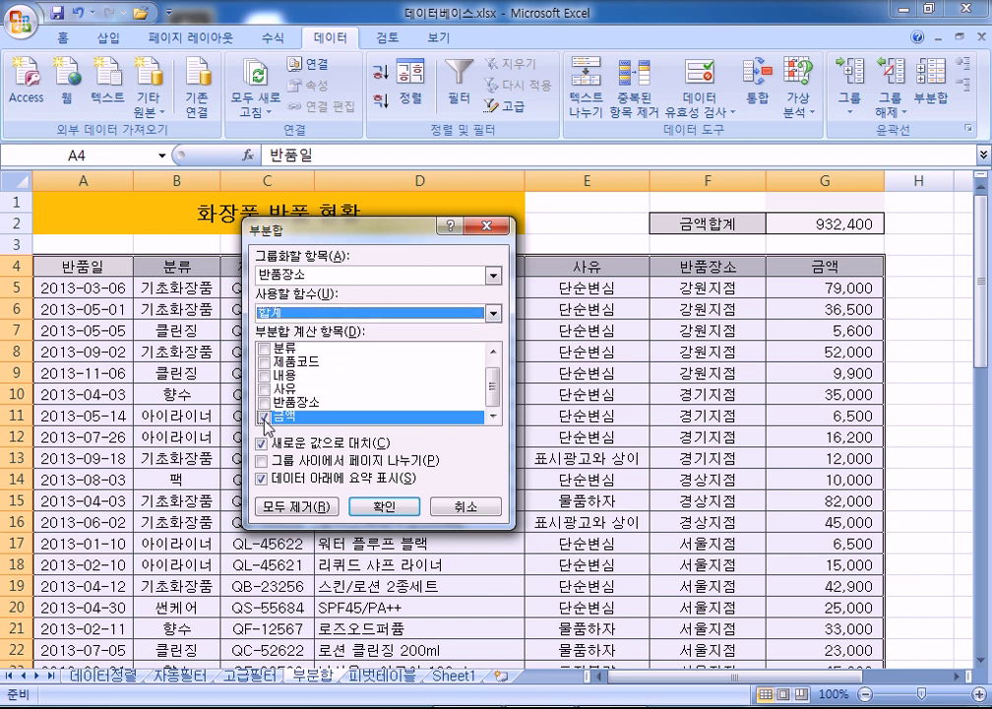
pyautogui.click(384, 506)
pyautogui.scroll(-5, 811, 524)
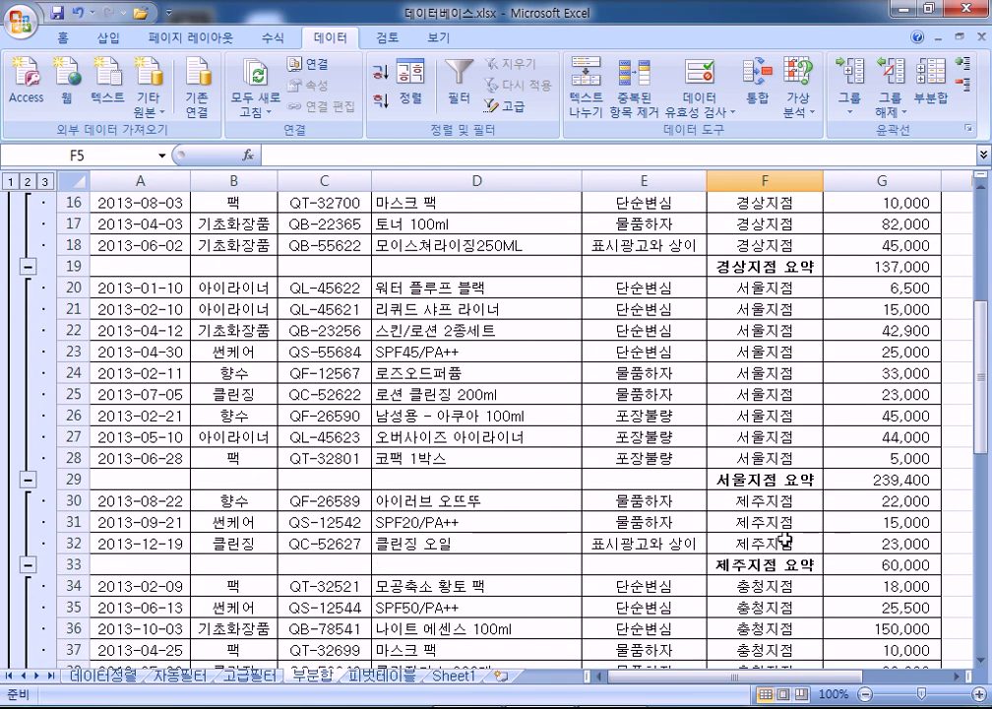
pyautogui.scroll(5, 785, 541)
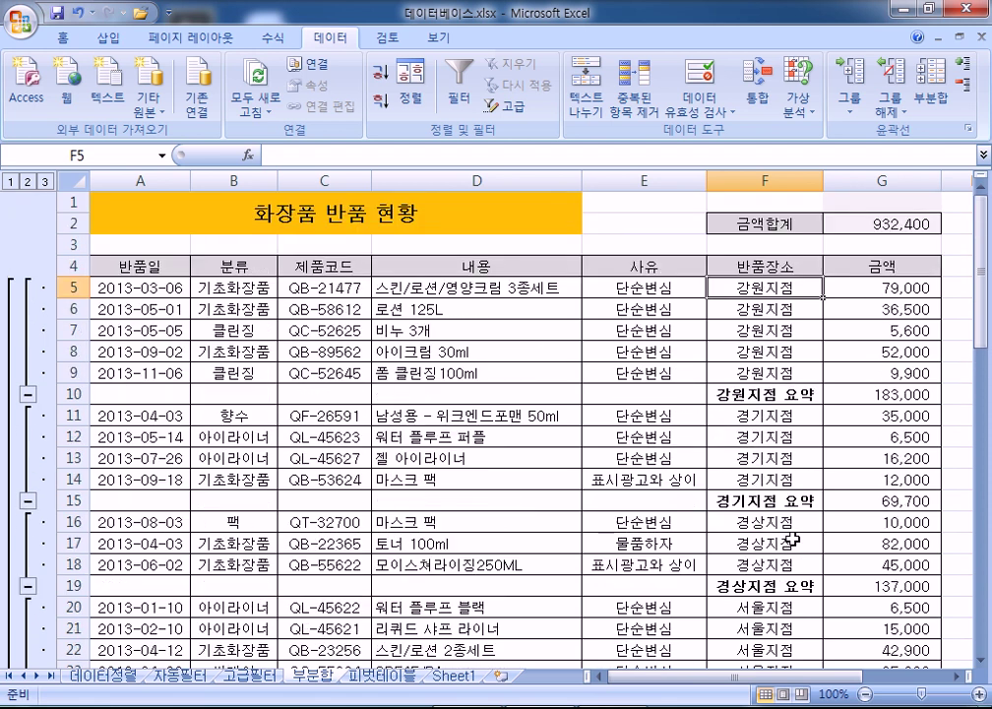
# View the table at outline levels 2 and 1, return to level 2, and collapse and re-expand the grand total group.
pyautogui.click(28, 182)
pyautogui.click(11, 182)
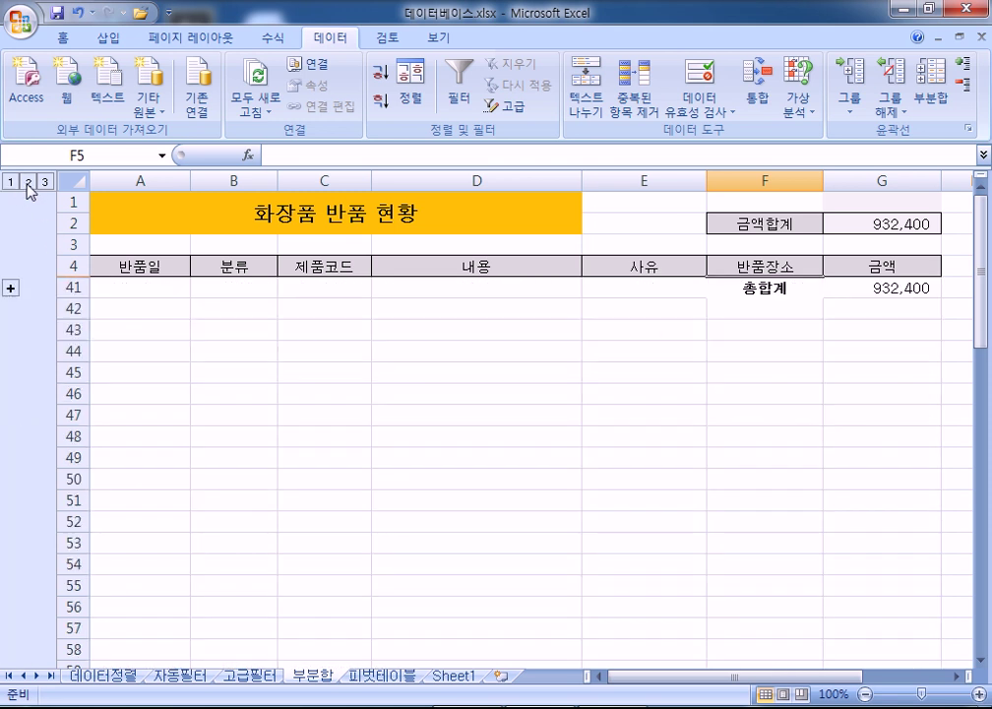
pyautogui.click(28, 183)
pyautogui.click(10, 414)
pyautogui.click(12, 287)
# View the detail rows of 서울지점 and two other branches one at a time, collapsing each group again.
pyautogui.click(28, 352)
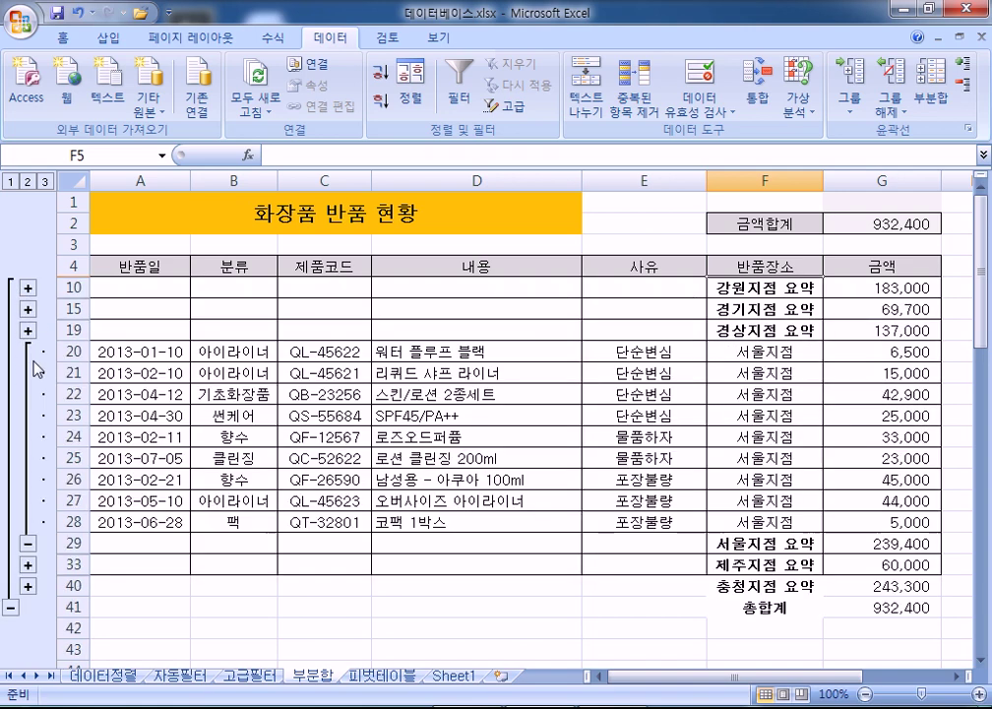
pyautogui.click(28, 544)
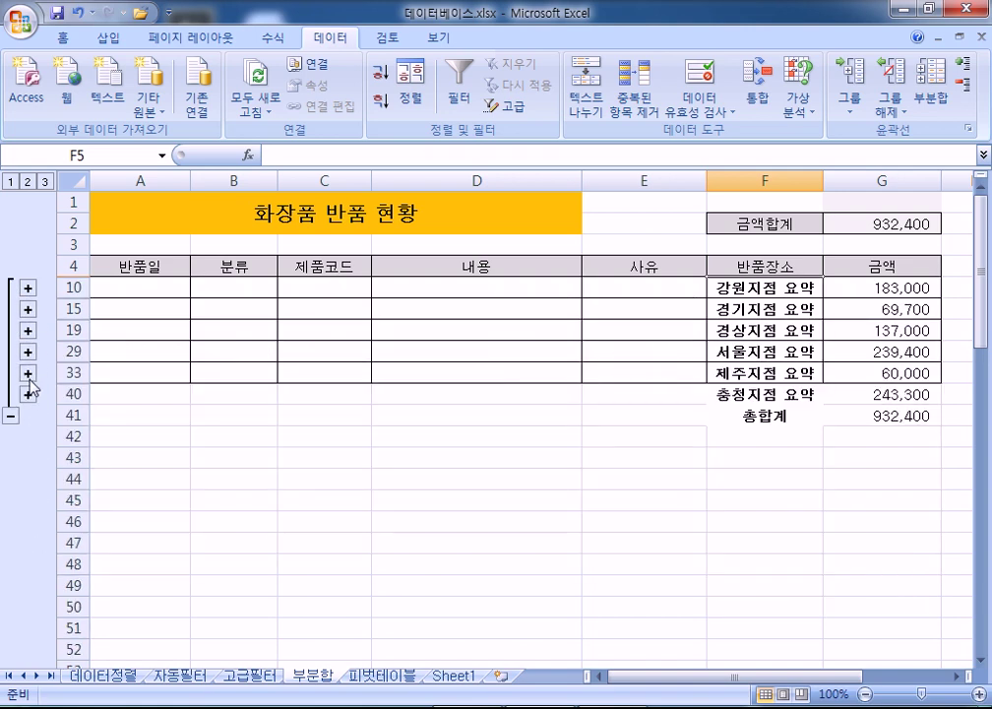
pyautogui.click(28, 373)
pyautogui.click(27, 522)
pyautogui.click(27, 309)
pyautogui.click(27, 394)
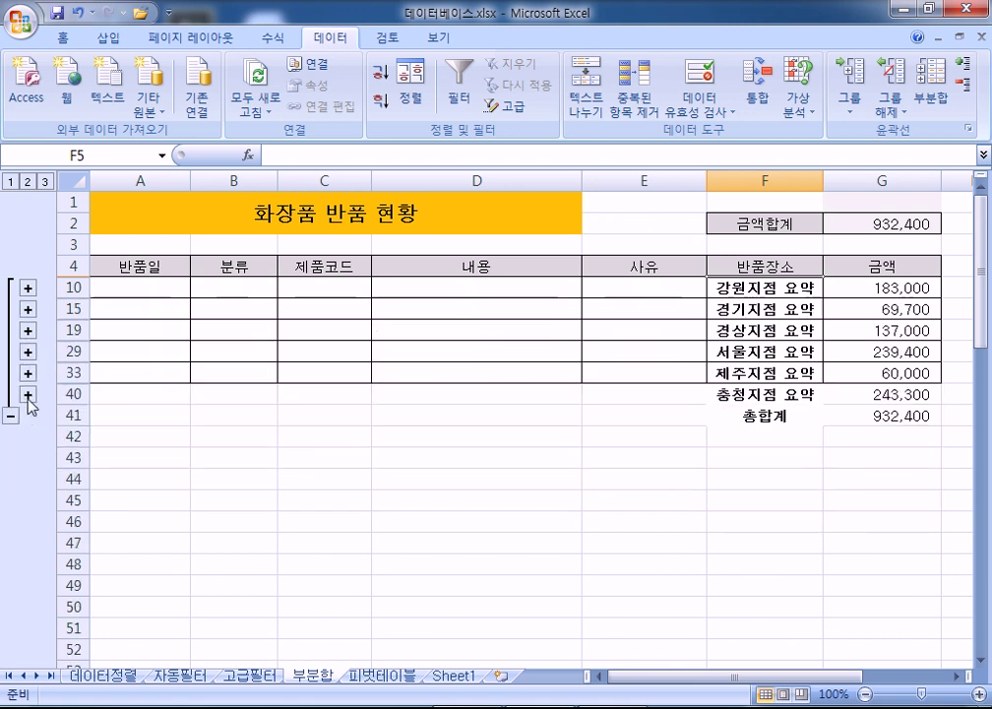
pyautogui.click(183, 435)
pyautogui.scroll(-2, 182, 440)
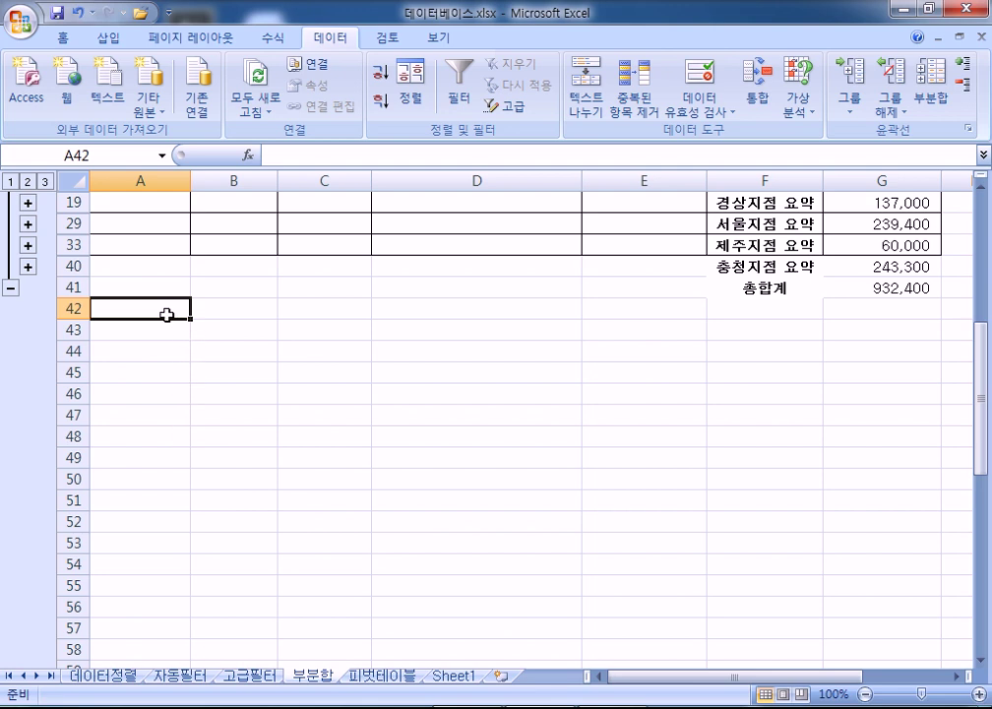
pyautogui.click(149, 353)
pyautogui.click(144, 309)
pyautogui.click(145, 328)
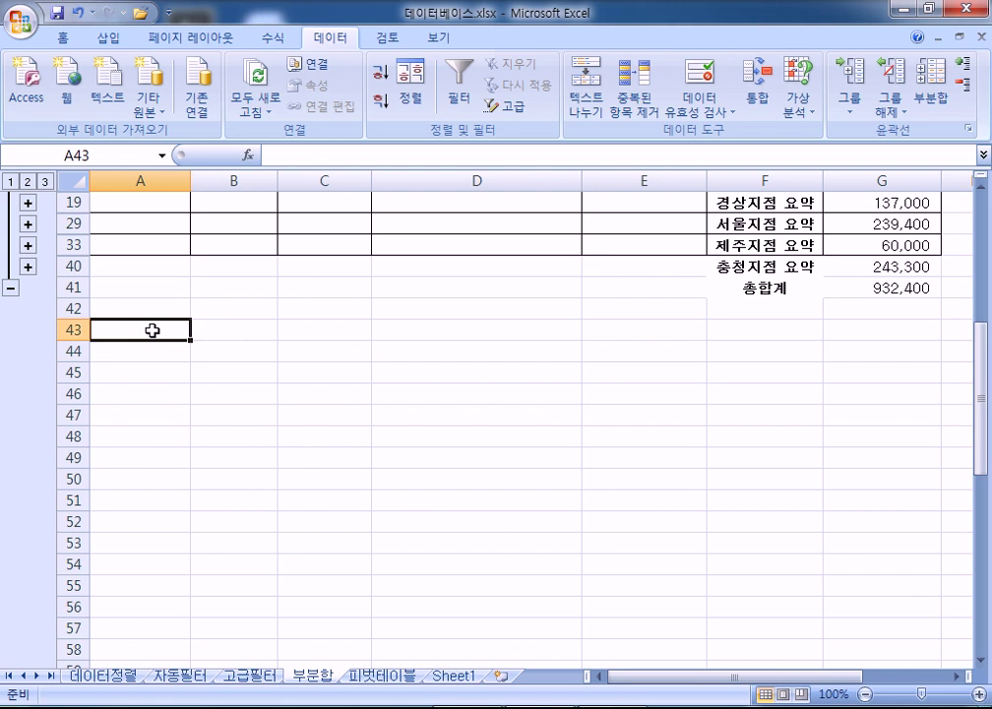
# Switch to the web browser and open the site host.new21.net.
pyautogui.click(271, 706)
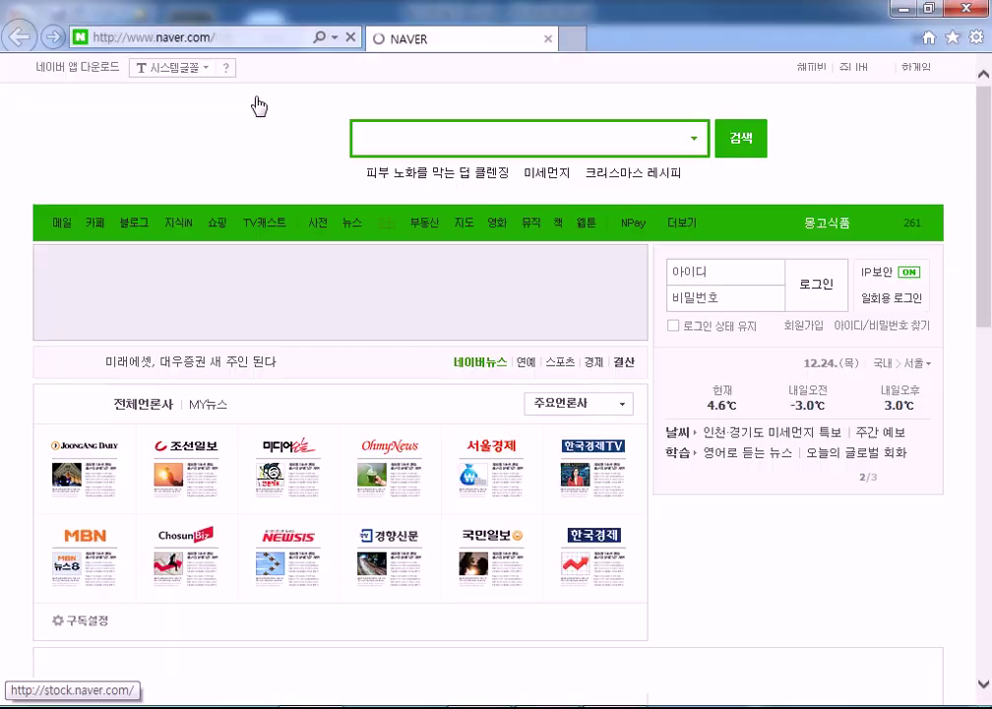
pyautogui.click(250, 36)
pyautogui.write('hostnew21.net/')
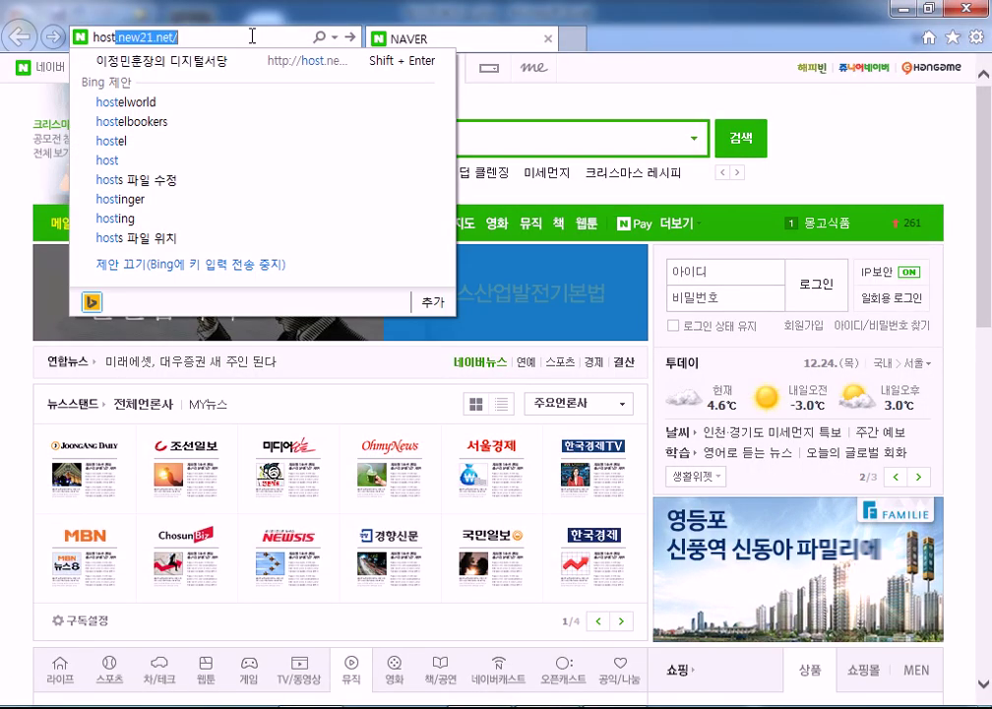
pyautogui.press('Return')
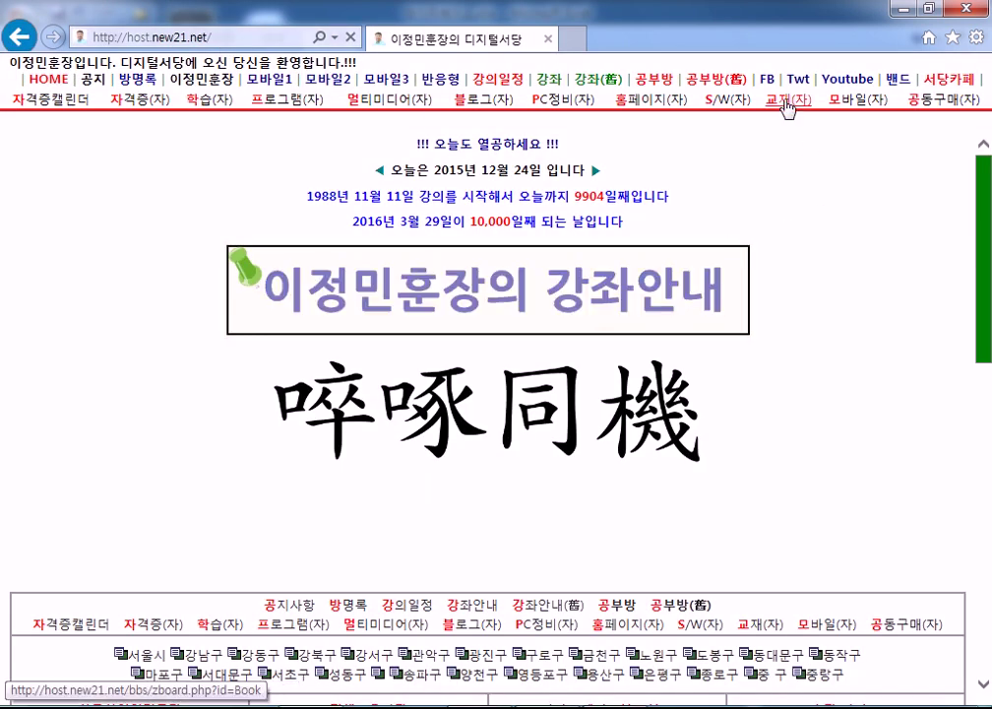
# Open the 교재(자) board and look through its list of textbook posts.
pyautogui.click(780, 100)
pyautogui.scroll(-2, 246, 443)
pyautogui.scroll(2, 177, 334)
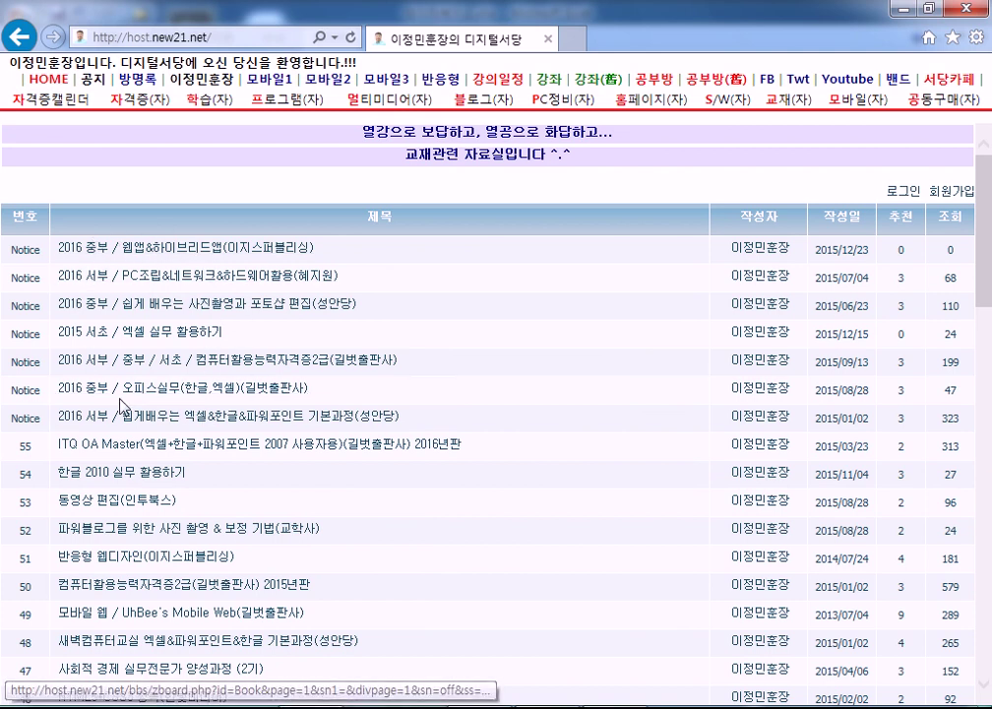
pyautogui.scroll(-3, 241, 404)
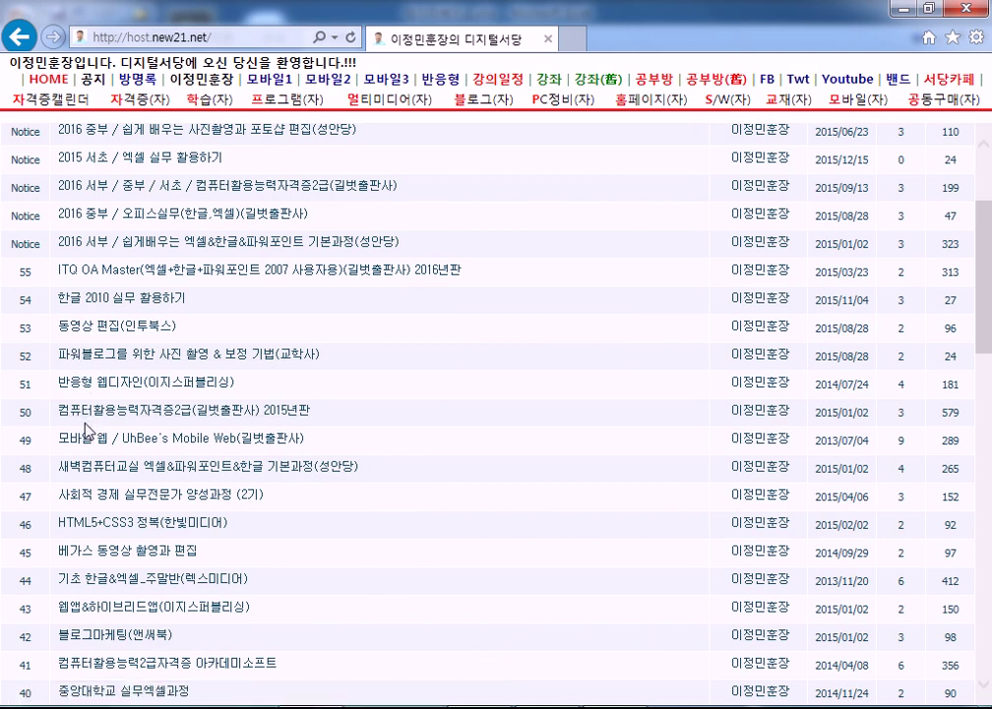
pyautogui.scroll(3, 288, 325)
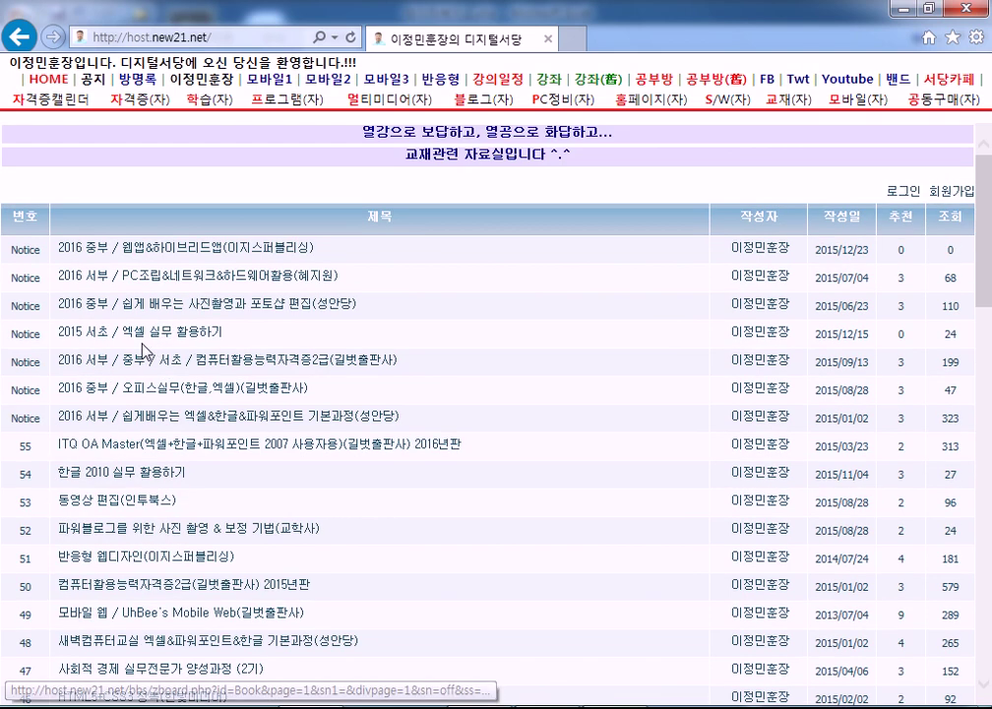
# Open the post "2016 서부 / 중부 / 서초 / 컴퓨터활용능력자격증2급(길벗출판사)" and examine its textbook covers and download links.
pyautogui.click(336, 364)
pyautogui.scroll(-5, 443, 364)
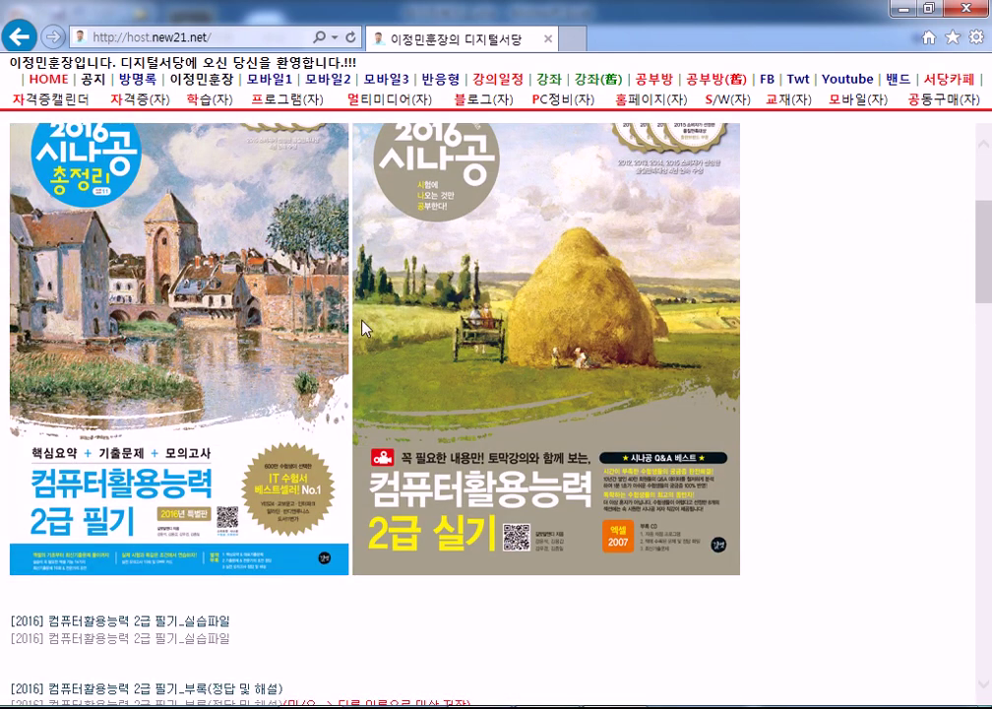
pyautogui.scroll(-3, 536, 369)
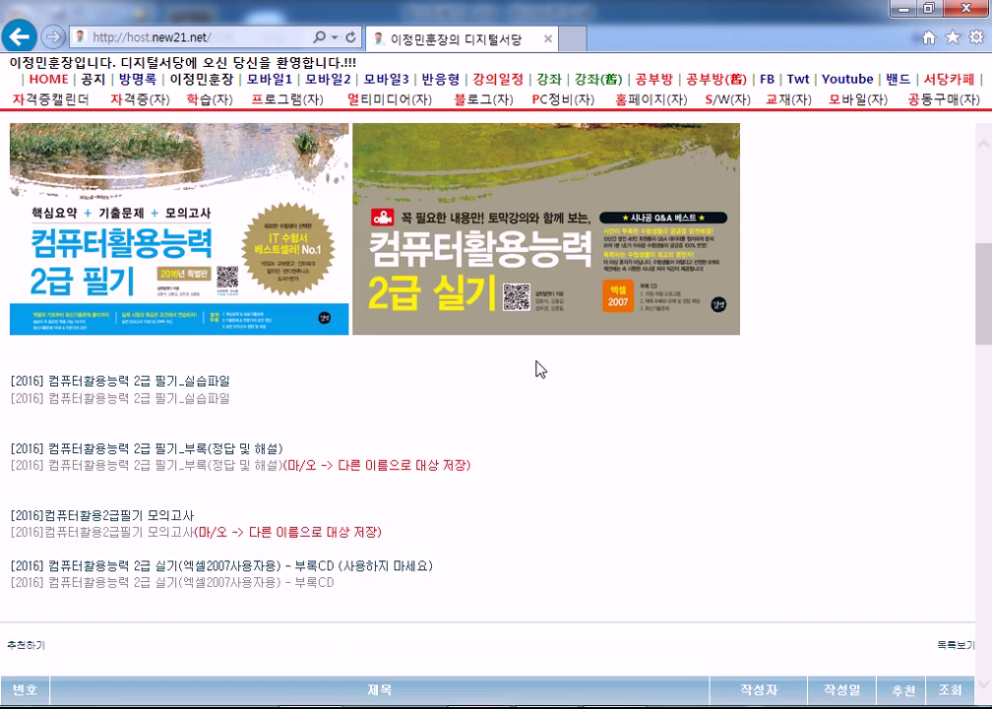
pyautogui.scroll(-1, 277, 381)
pyautogui.scroll(5, 277, 327)
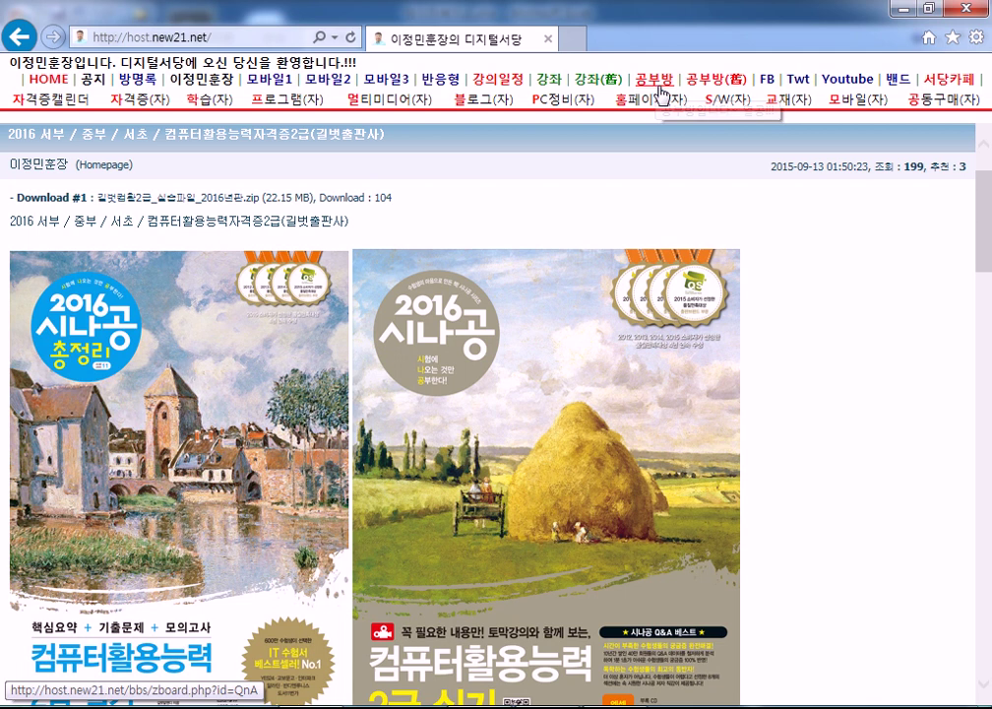
# Open the 공부방 board's post "중부_11주차(컴활자격증)(15/12/17)_실기_함수별 중요도와 차이점" and go to its video link.
pyautogui.click(661, 91)
pyautogui.scroll(-5, 173, 349)
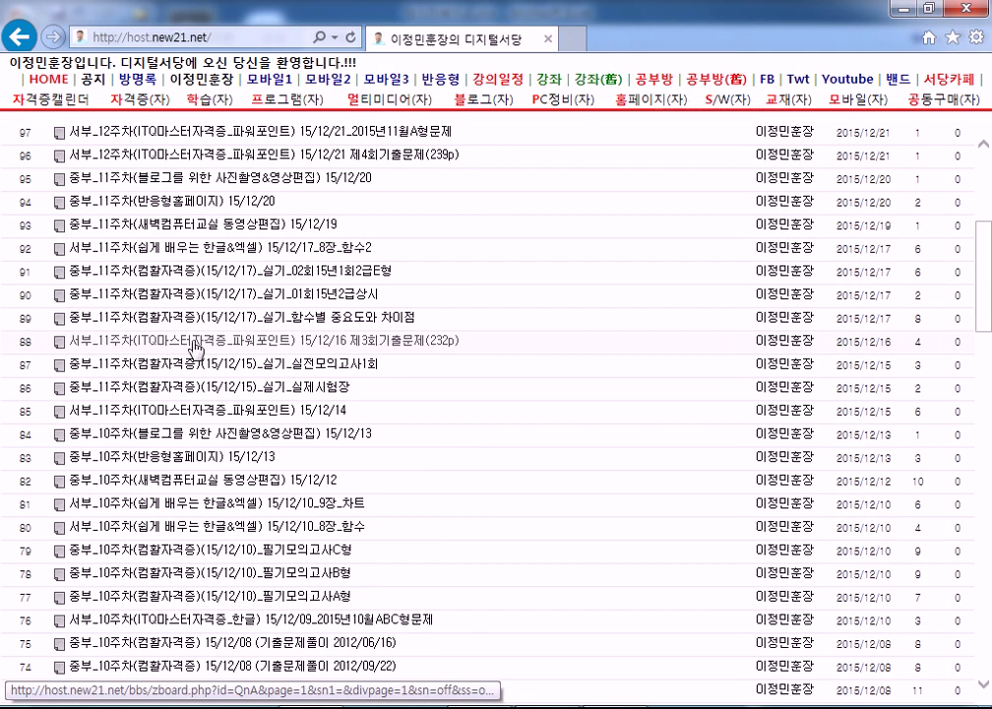
pyautogui.click(354, 325)
pyautogui.scroll(-10, 281, 339)
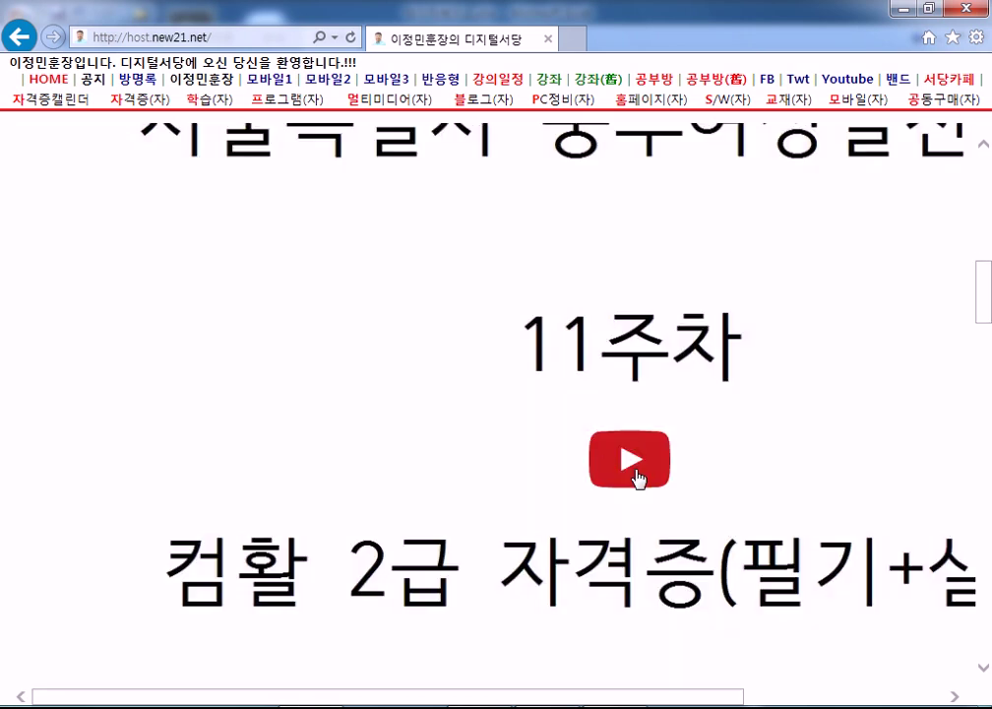
# Play the embedded 11주차 lecture video in the post and look over the function notes and the player's controls.
pyautogui.click(638, 478)
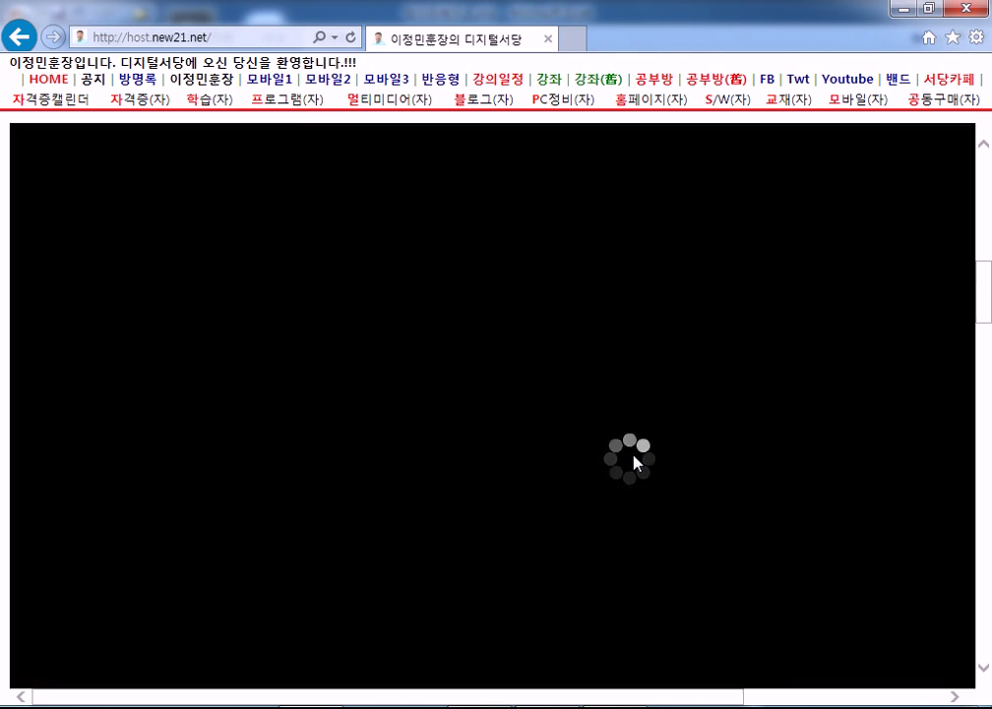
pyautogui.scroll(-1, 728, 424)
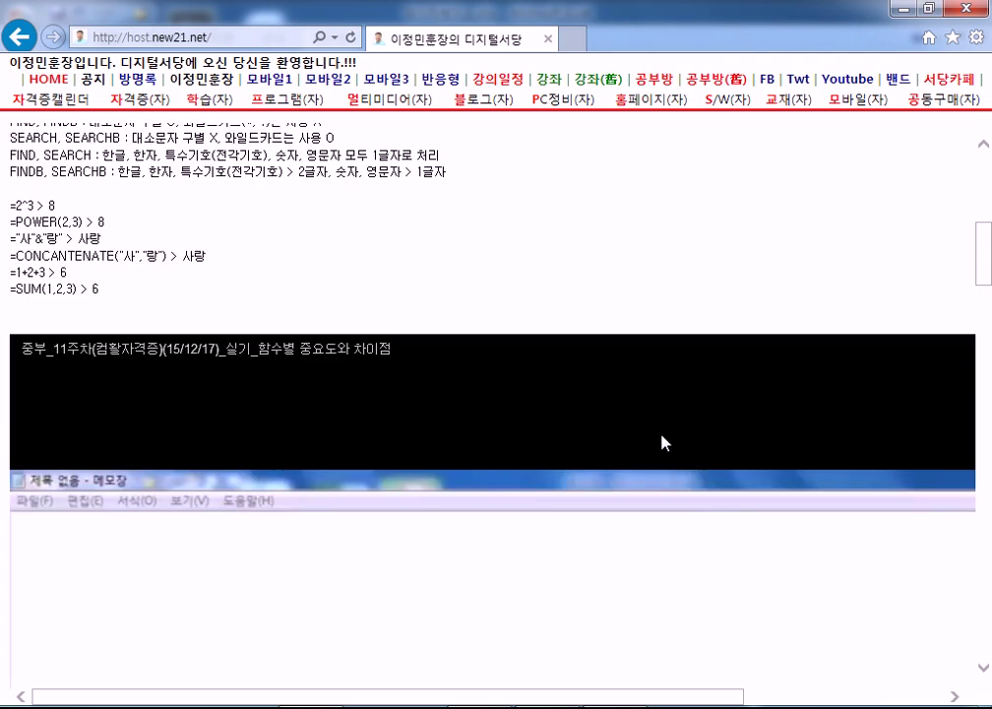
pyautogui.scroll(-1, 662, 442)
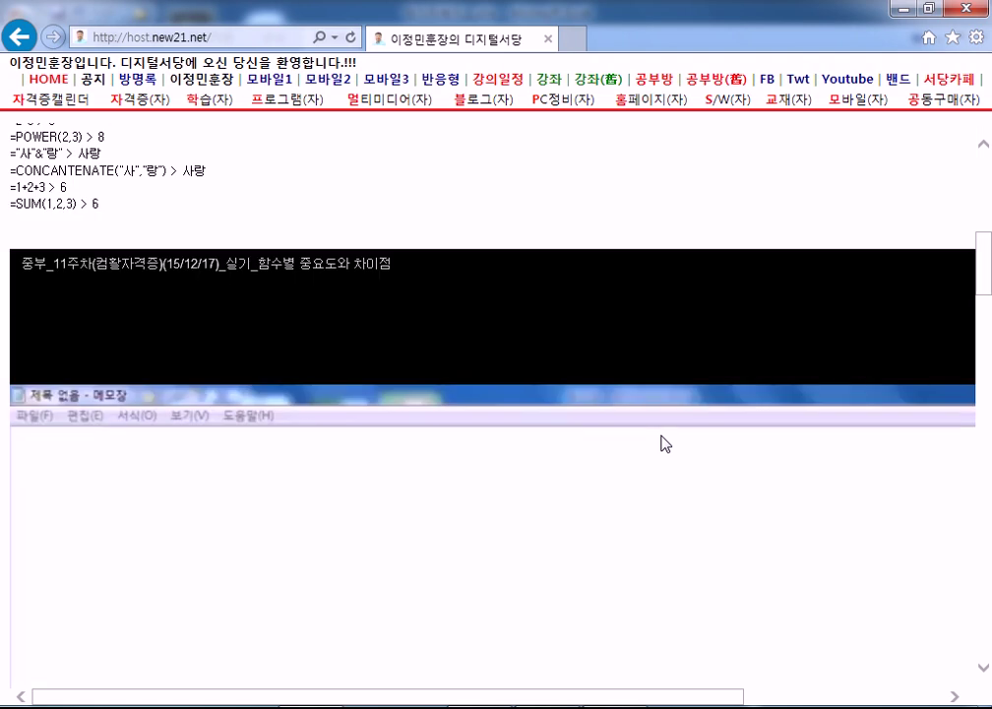
pyautogui.scroll(1, 661, 443)
pyautogui.scroll(-3, 661, 443)
pyautogui.scroll(-5, 660, 443)
pyautogui.scroll(5, 659, 443)
pyautogui.scroll(-5, 406, 409)
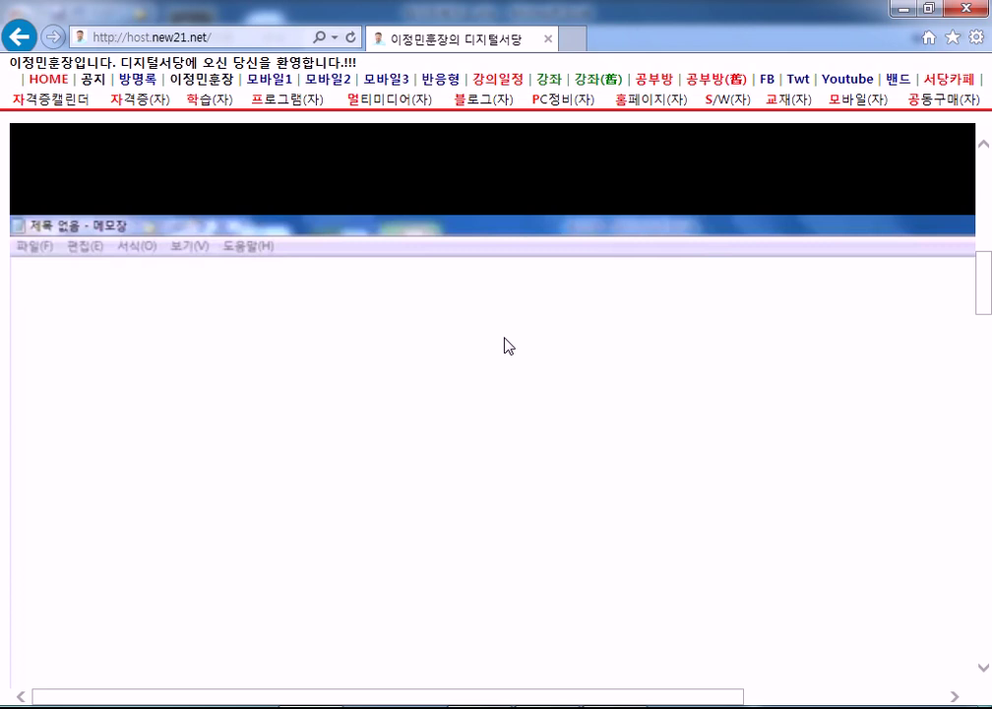
pyautogui.scroll(-1, 508, 345)
pyautogui.scroll(-5, 819, 443)
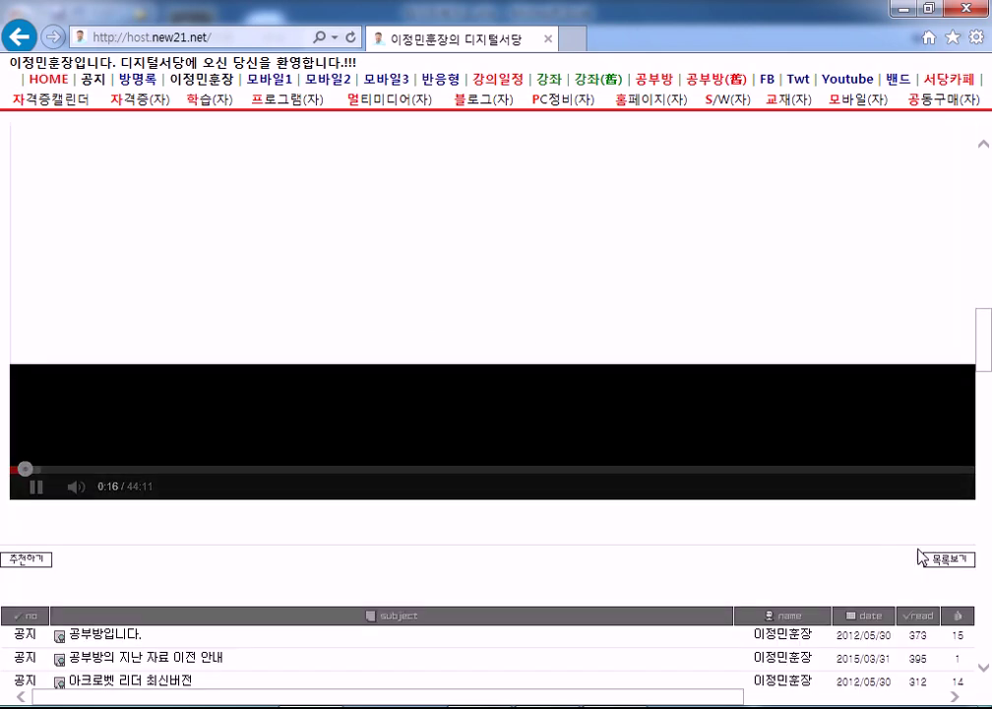
# Show the embedded lecture video in full screen, then return to the post.
pyautogui.moveTo(562, 698); pyautogui.dragTo(792, 660)
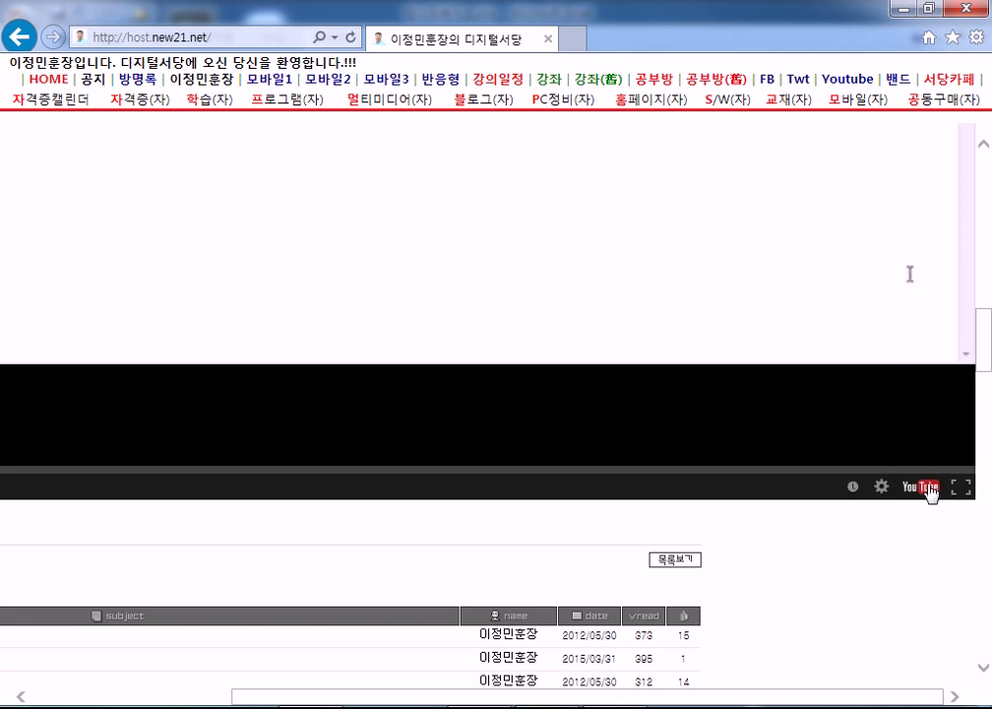
pyautogui.click(962, 486)
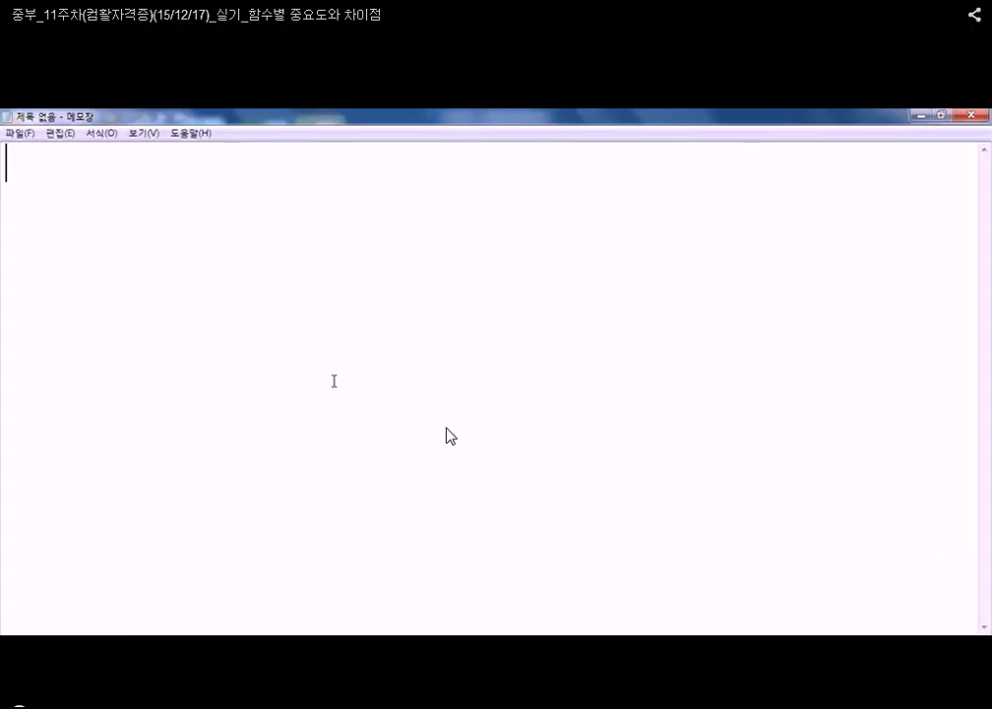
pyautogui.press('Escape')
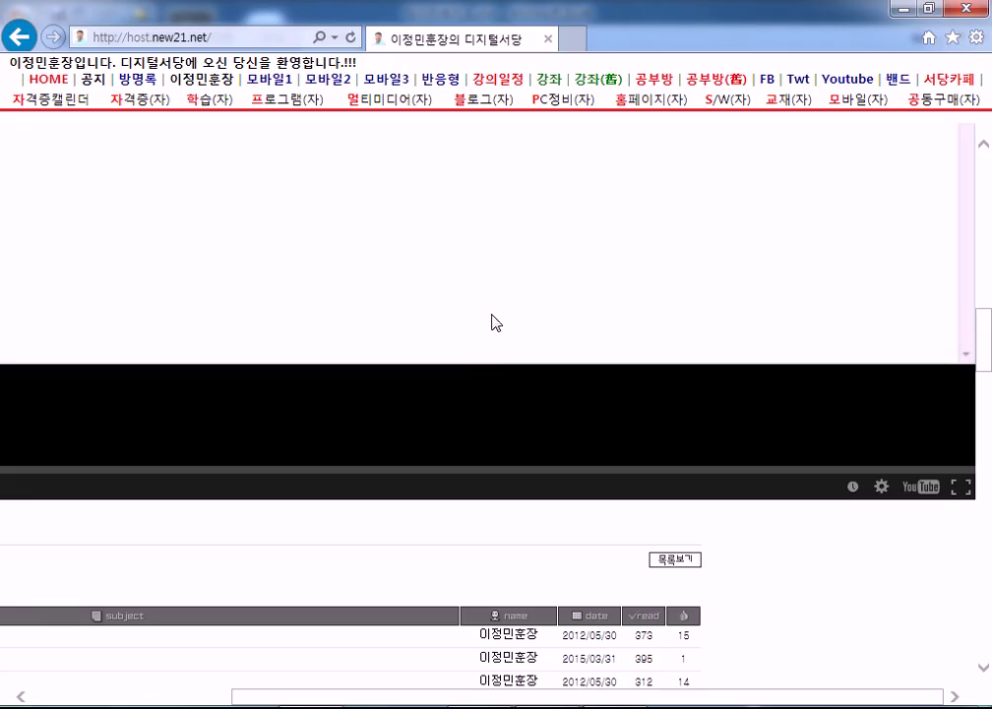
# Skip ahead in the lecture video on YouTube, then briefly play the suggested video "중부_11주차(반응형홈페이지) 15/12/20".
pyautogui.click(923, 488)
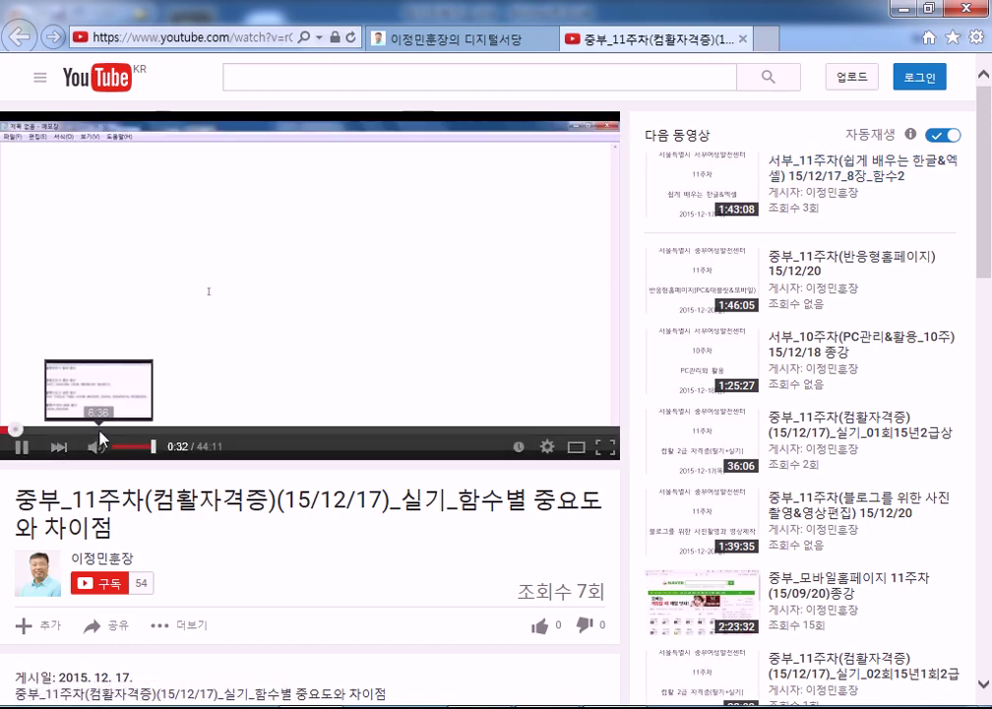
pyautogui.click(176, 430)
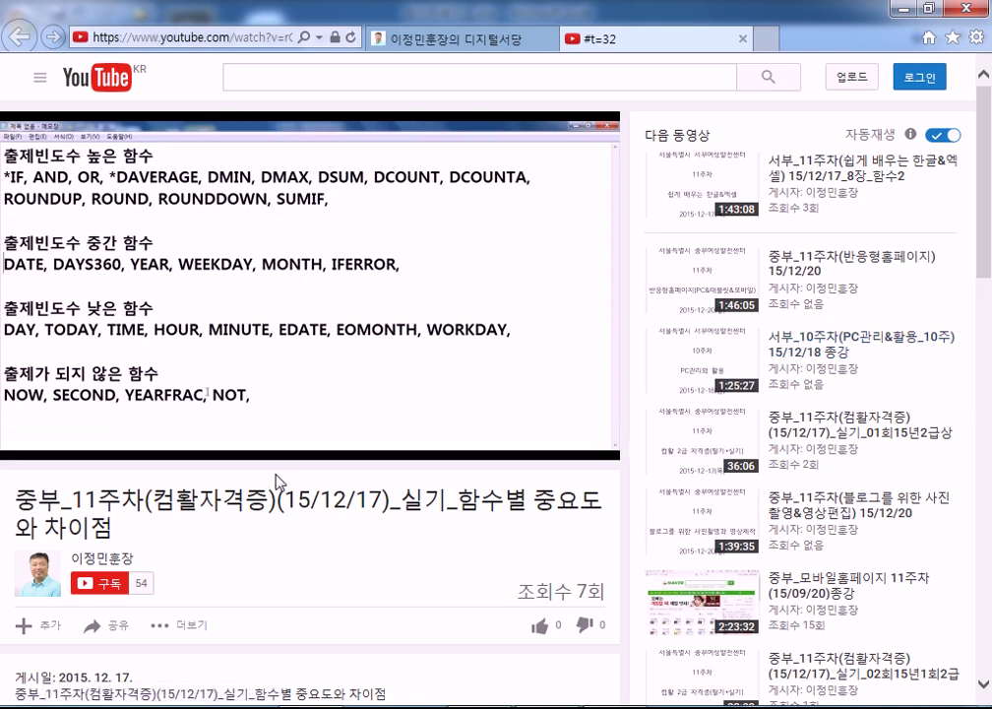
pyautogui.click(853, 264)
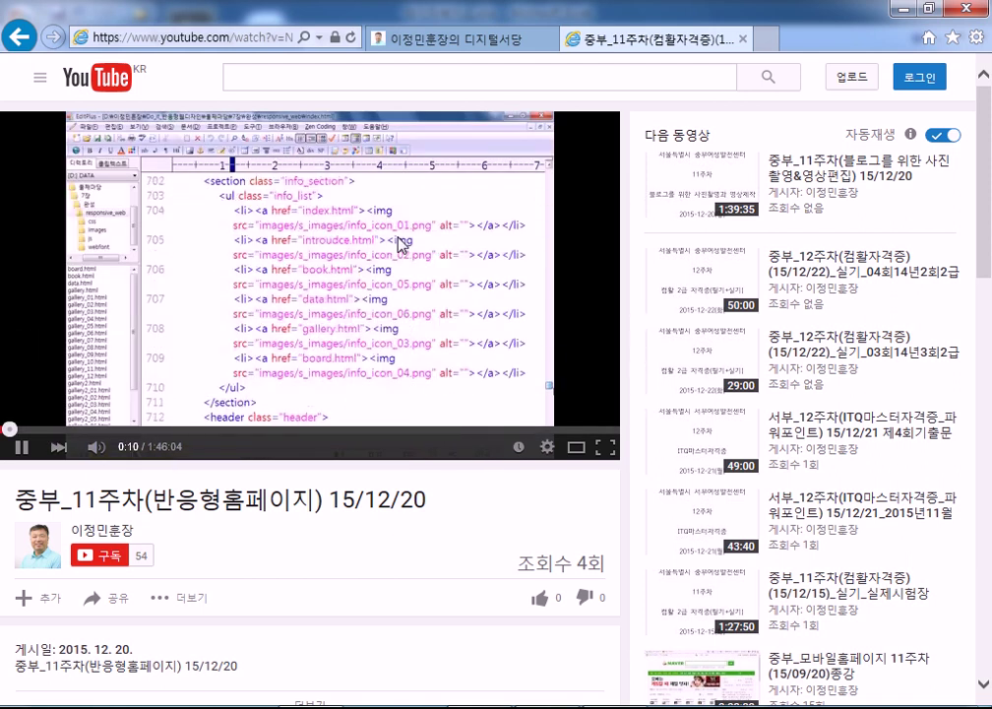
pyautogui.click(21, 447)
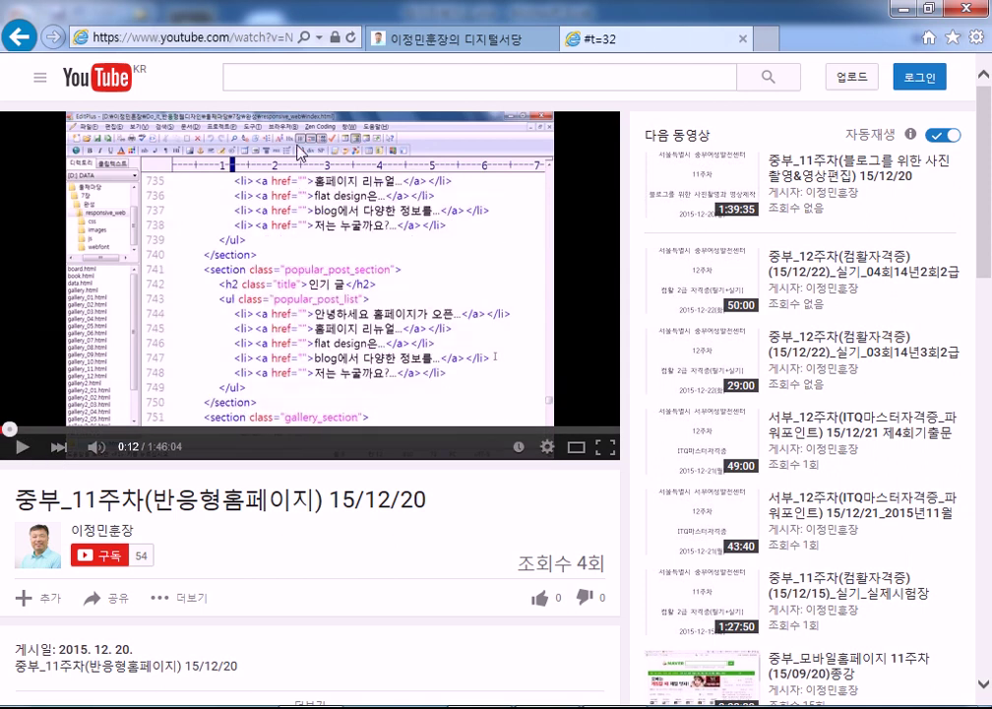
# Back on the class site, examine the 교재(자) post "반응형 웹디자인(이지스퍼블리싱)" and return to the board's list.
pyautogui.click(448, 29)
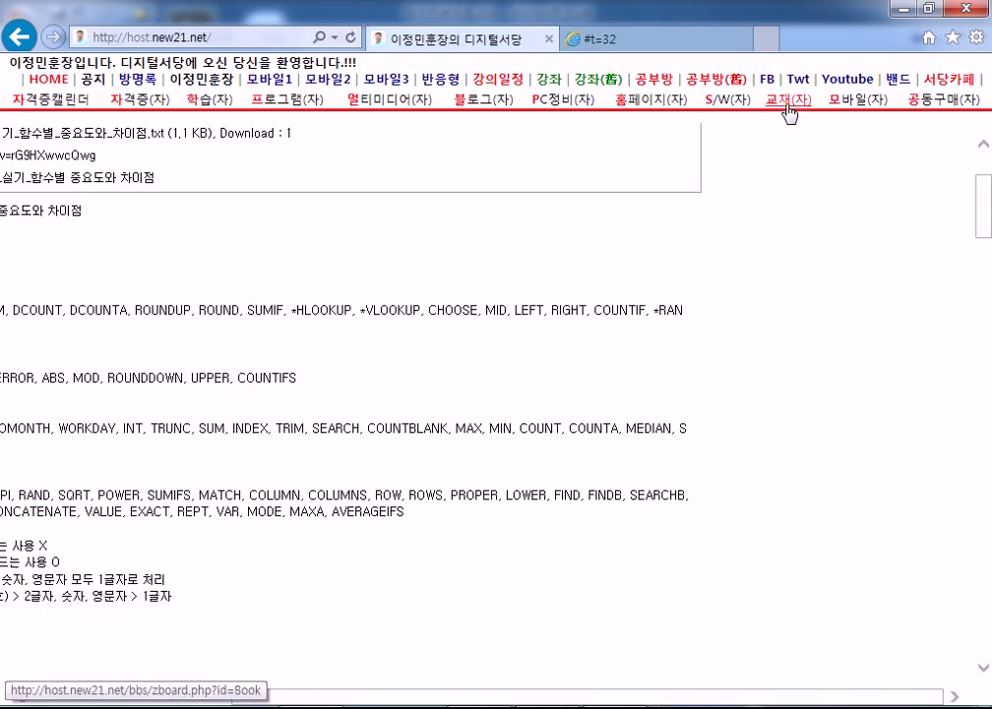
pyautogui.scroll(-3, 148, 345)
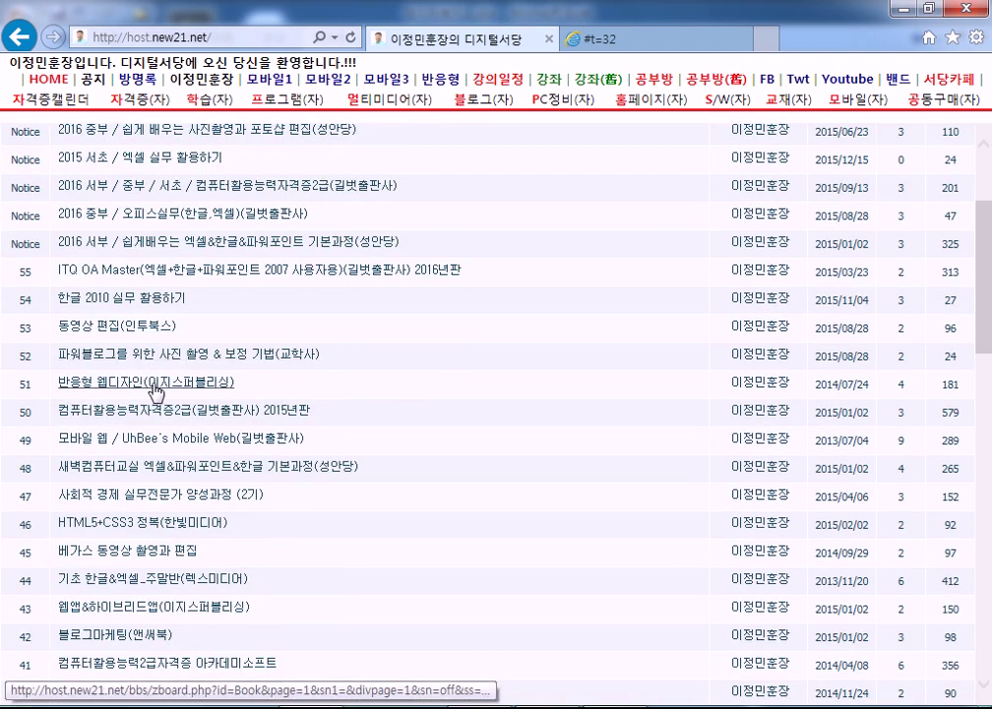
pyautogui.click(156, 383)
pyautogui.scroll(-2, 258, 380)
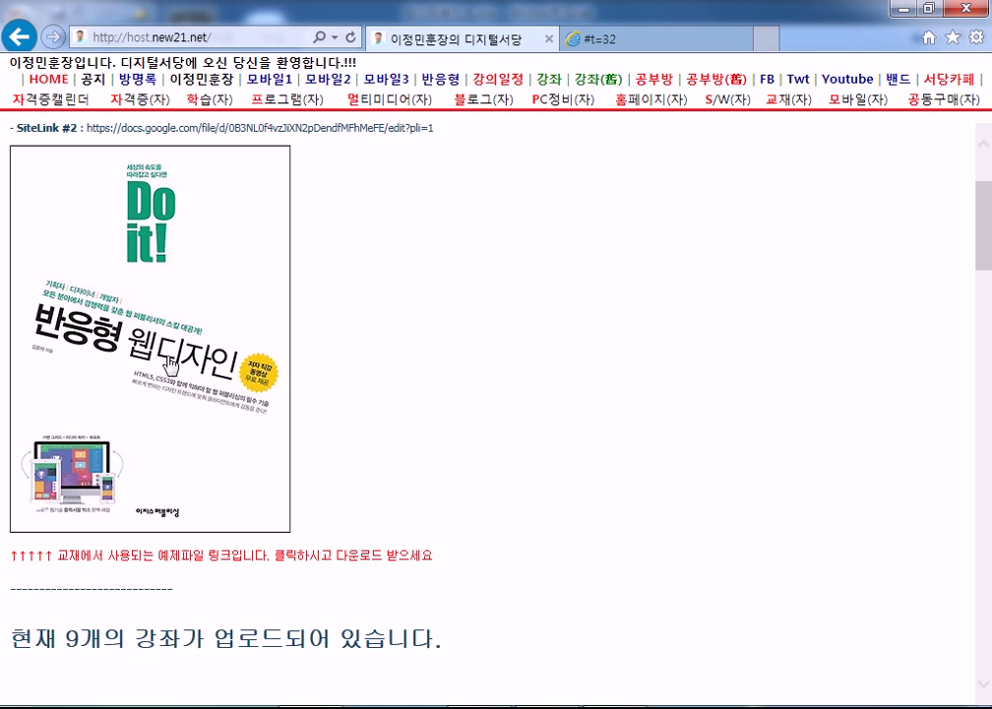
pyautogui.scroll(-5, 169, 366)
pyautogui.scroll(5, 165, 344)
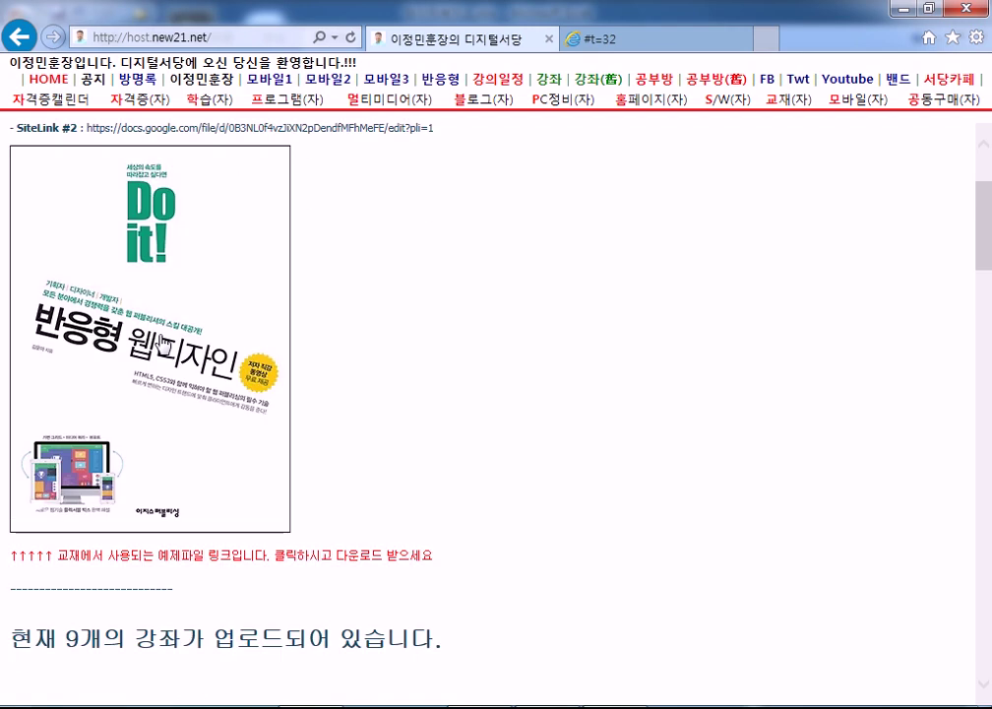
pyautogui.scroll(-10, 163, 345)
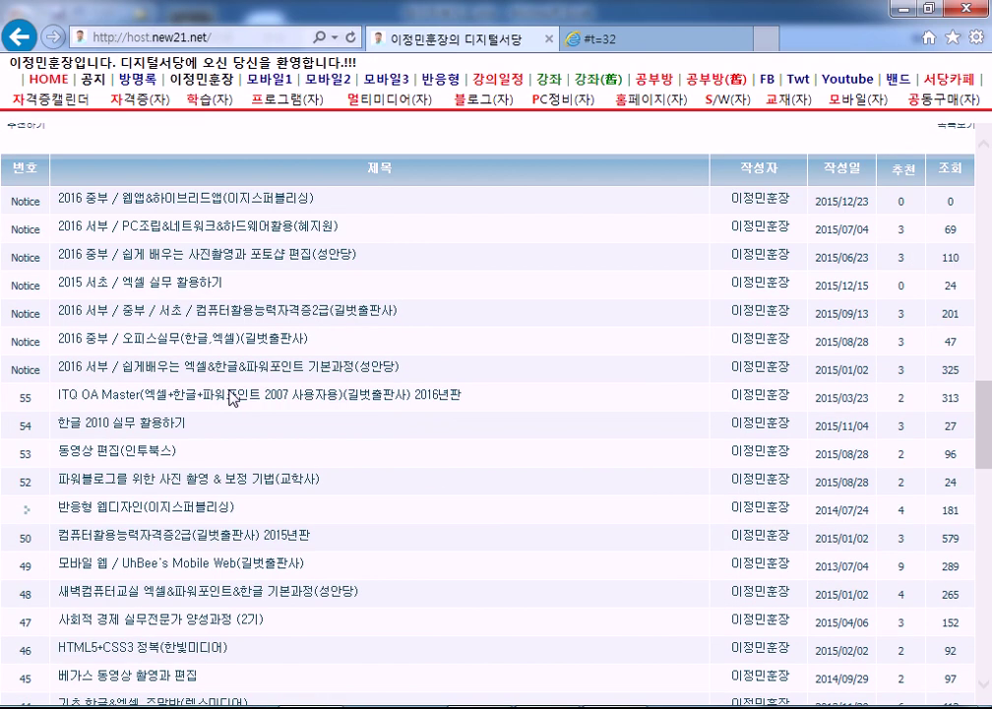
pyautogui.scroll(12, 232, 398)
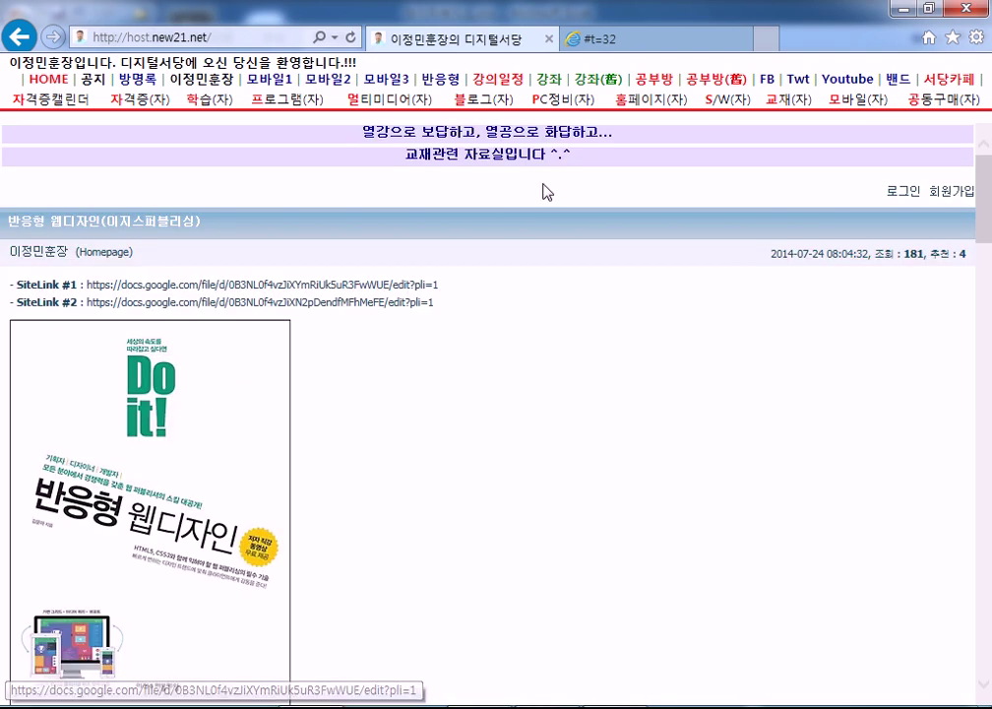
pyautogui.click(787, 101)
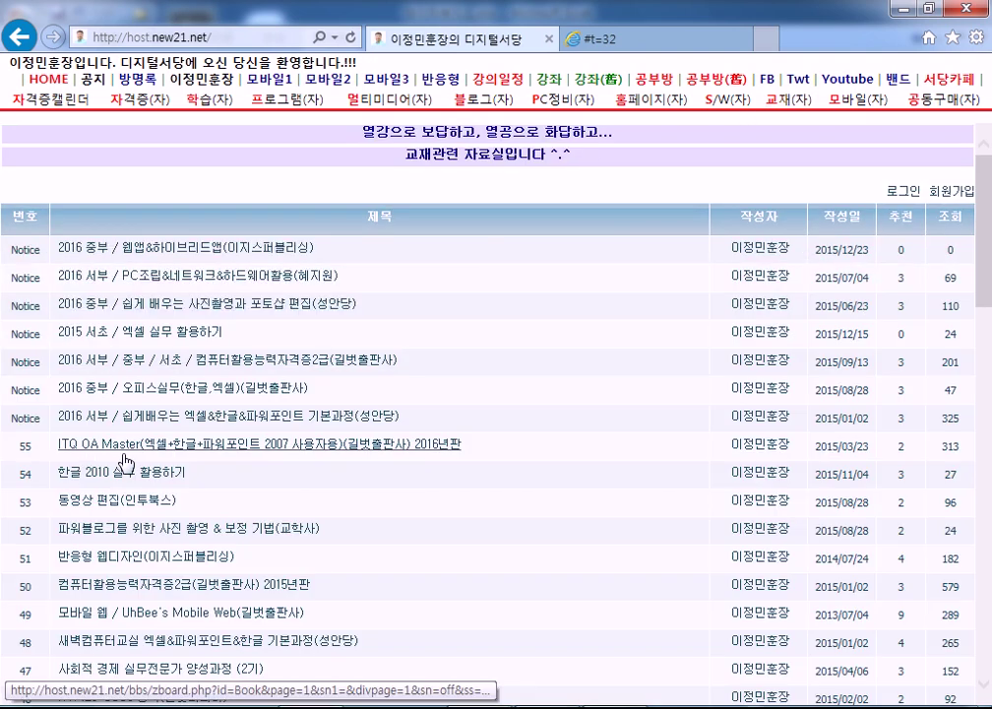
# Open the 공부방 board and highlight the post title "서부_11주차(쉽게 배우는 한글&엑셀) 15/12/17_8장_함수2".
pyautogui.click(661, 87)
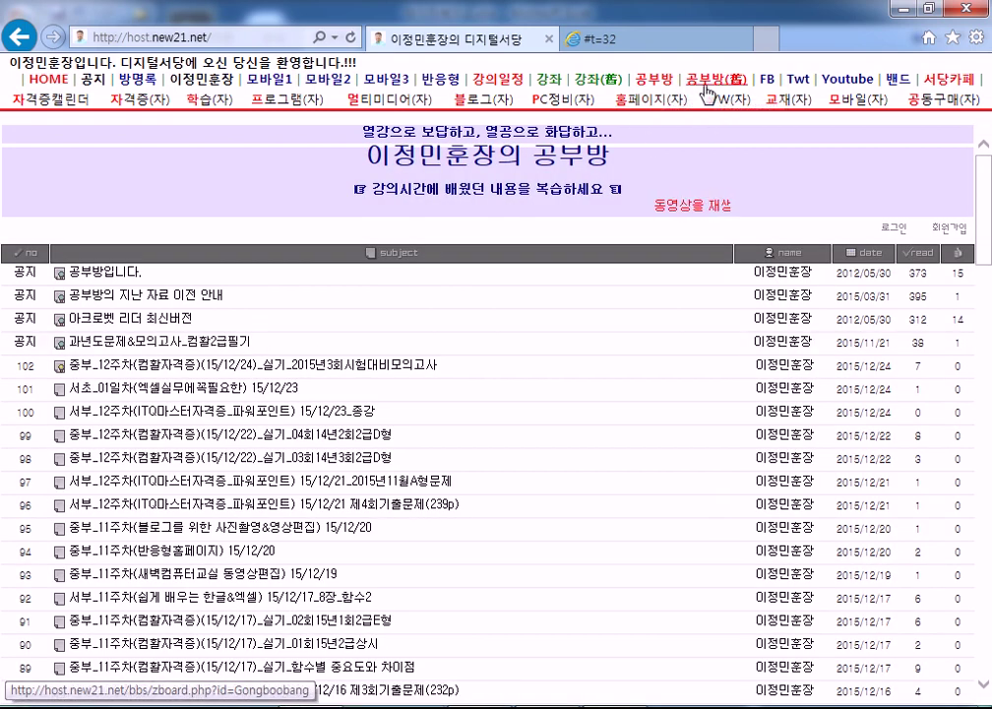
pyautogui.scroll(-3, 443, 295)
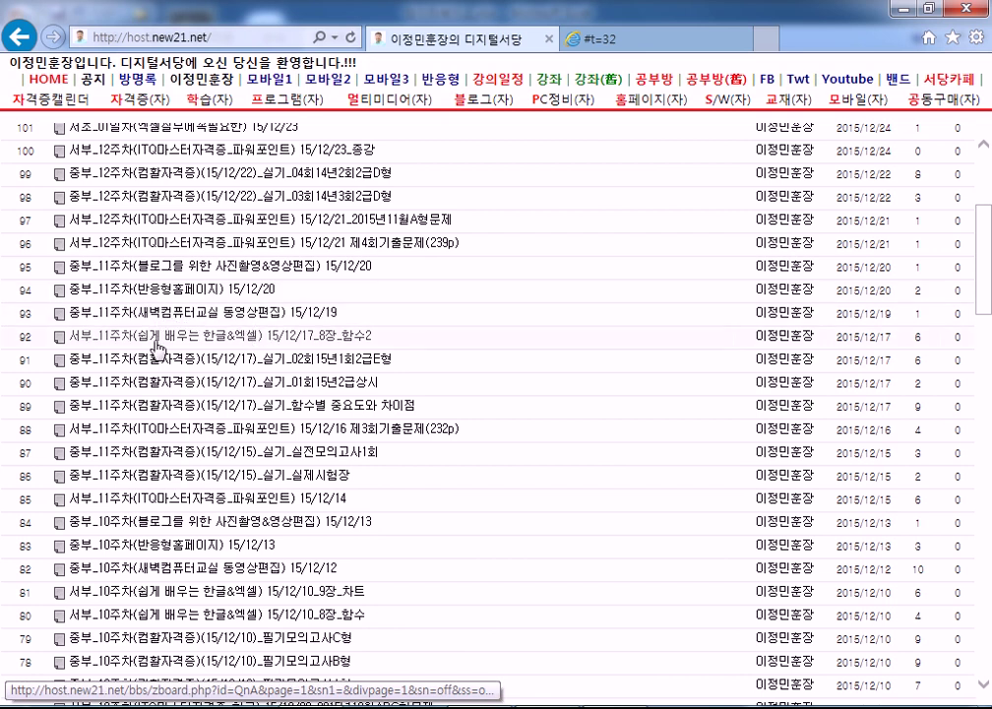
pyautogui.moveTo(392, 337); pyautogui.dragTo(107, 337)
pyautogui.scroll(2, 177, 351)
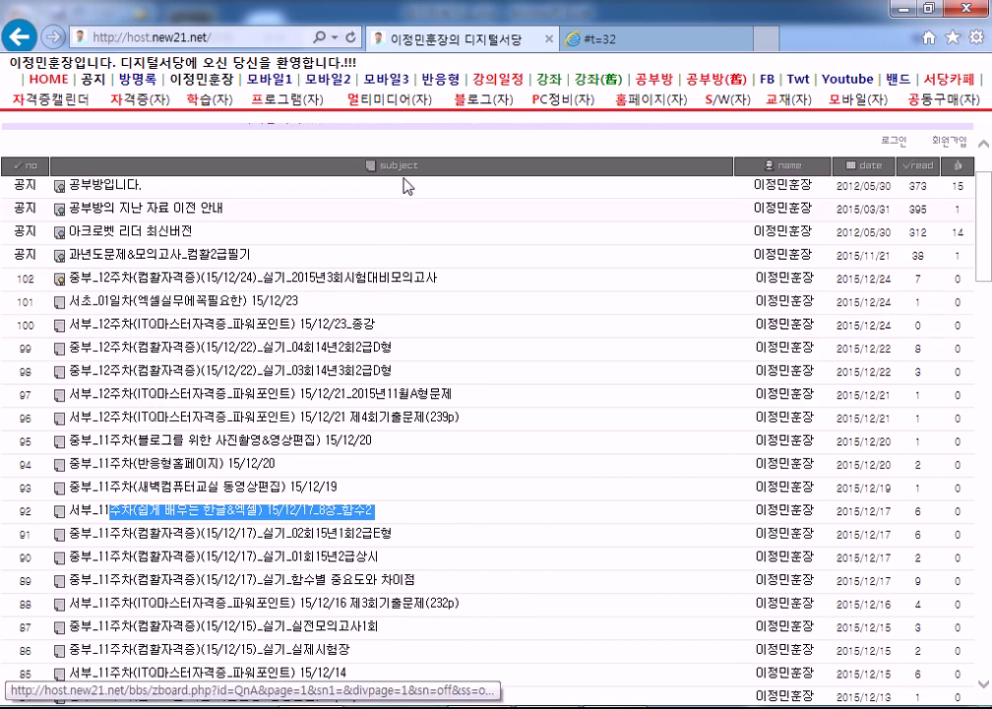
# Open the 공부방(舊) board and look over its newest 컴활자격증 and PC관리&활용 lecture posts.
pyautogui.click(717, 88)
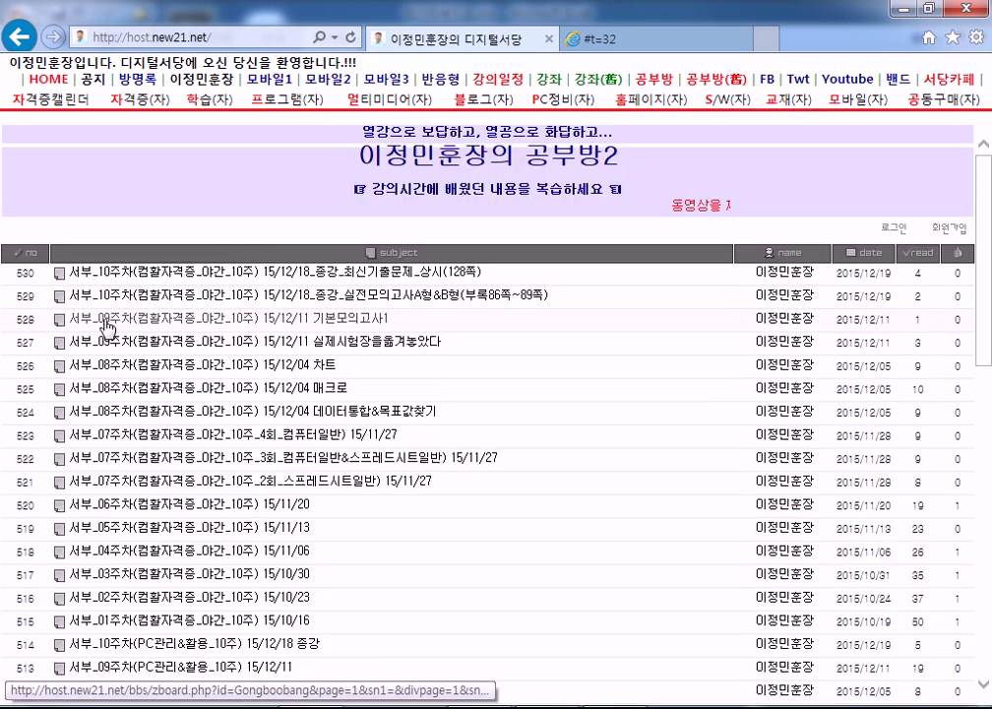
pyautogui.scroll(-3, 111, 317)
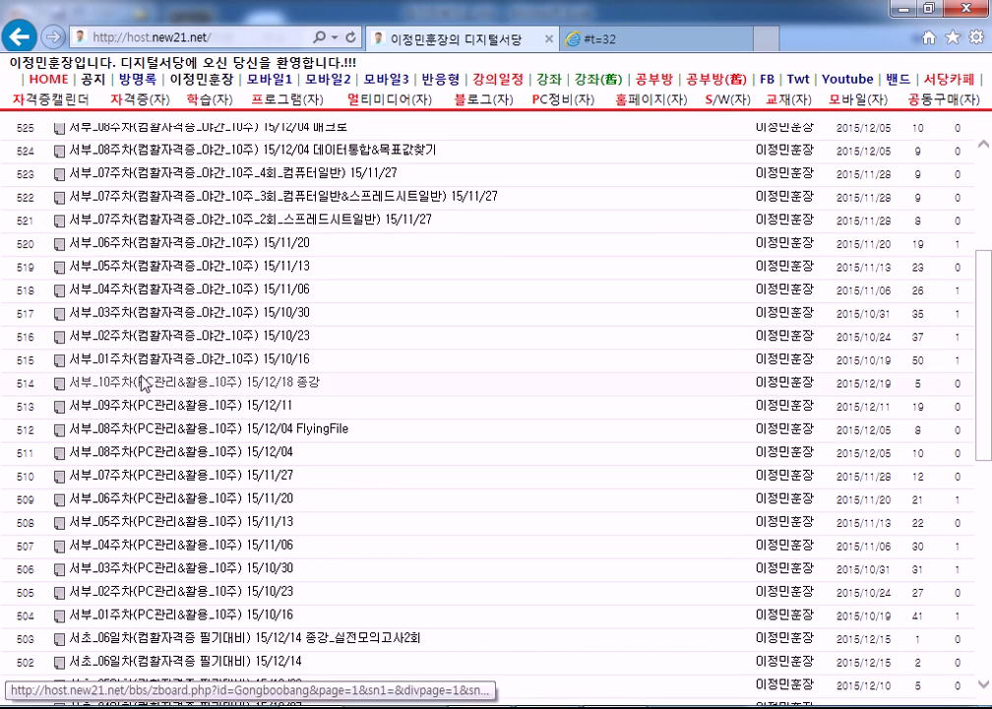
pyautogui.scroll(3, 142, 364)
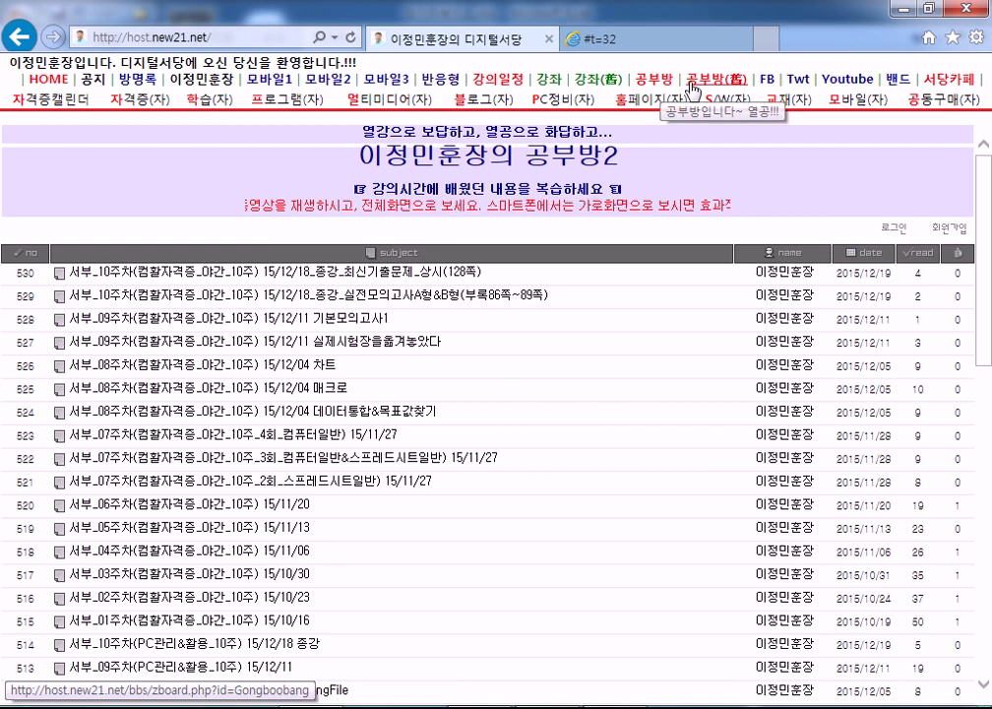
# Reopen the 공부방 board and look through its post list down to the oldest entries.
pyautogui.click(660, 90)
pyautogui.scroll(-2, 145, 345)
pyautogui.scroll(-1, 145, 344)
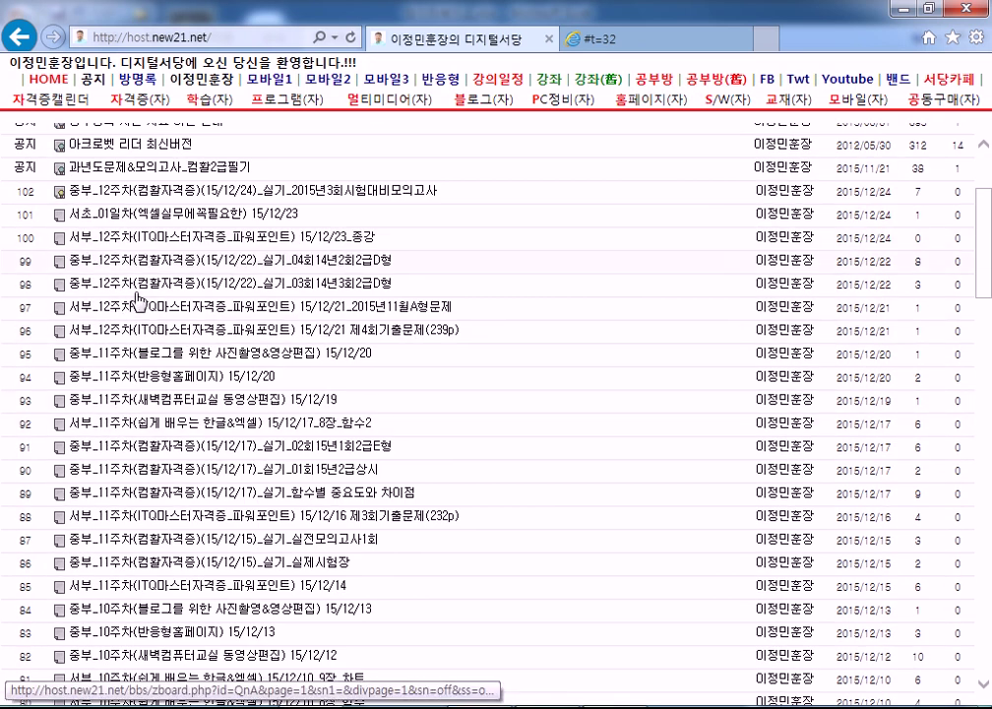
pyautogui.scroll(-1, 135, 398)
pyautogui.scroll(-15, 135, 399)
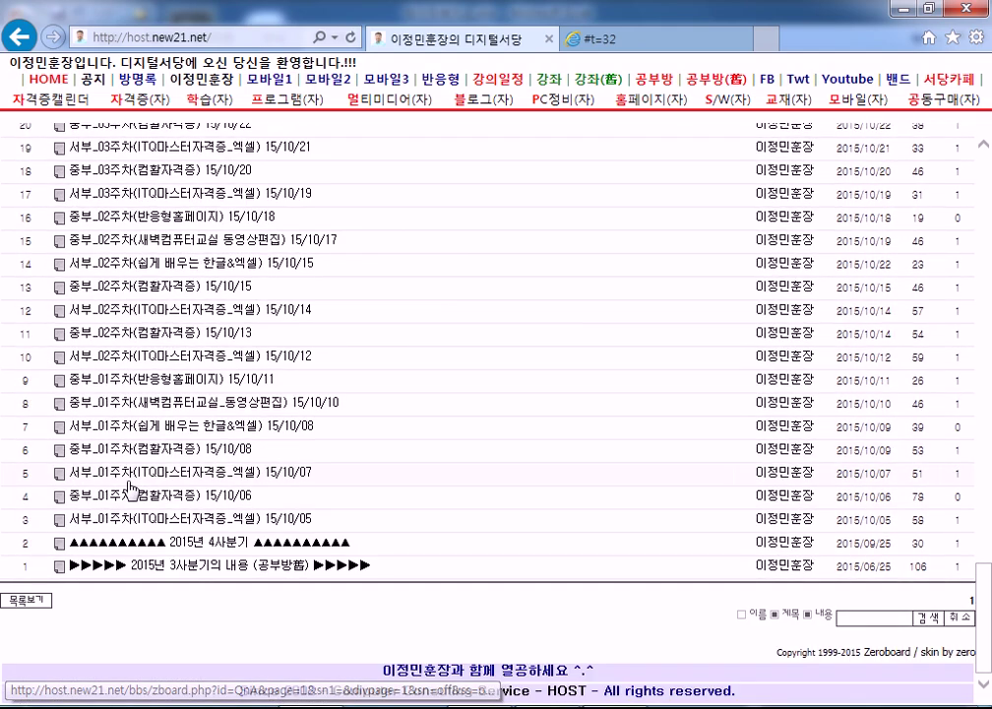
pyautogui.scroll(4, 100, 296)
pyautogui.scroll(7, 123, 317)
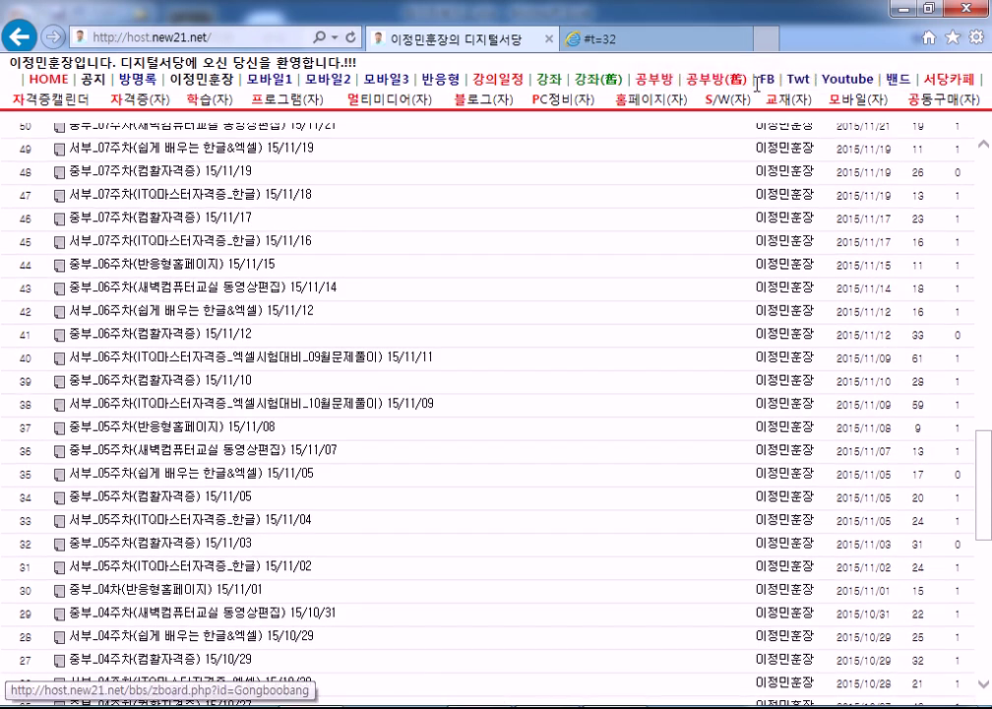
# Go back to the 공부방(舊) board and examine its first page, including the quarter dividers and the 서초 course posts.
pyautogui.click(718, 88)
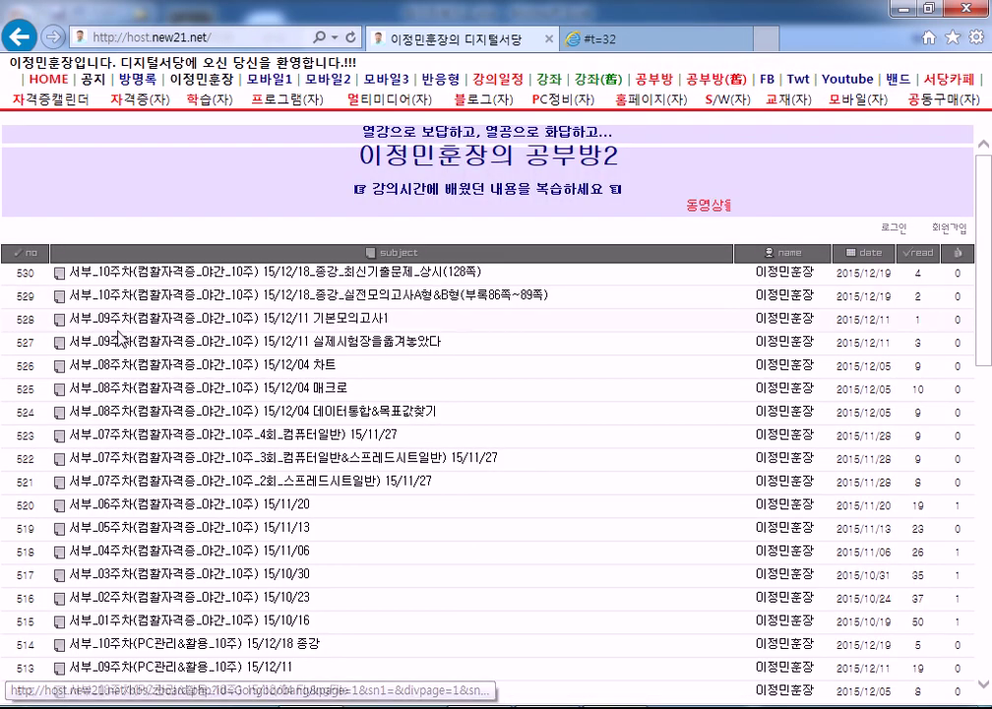
pyautogui.scroll(-3, 139, 339)
pyautogui.scroll(-4, 139, 339)
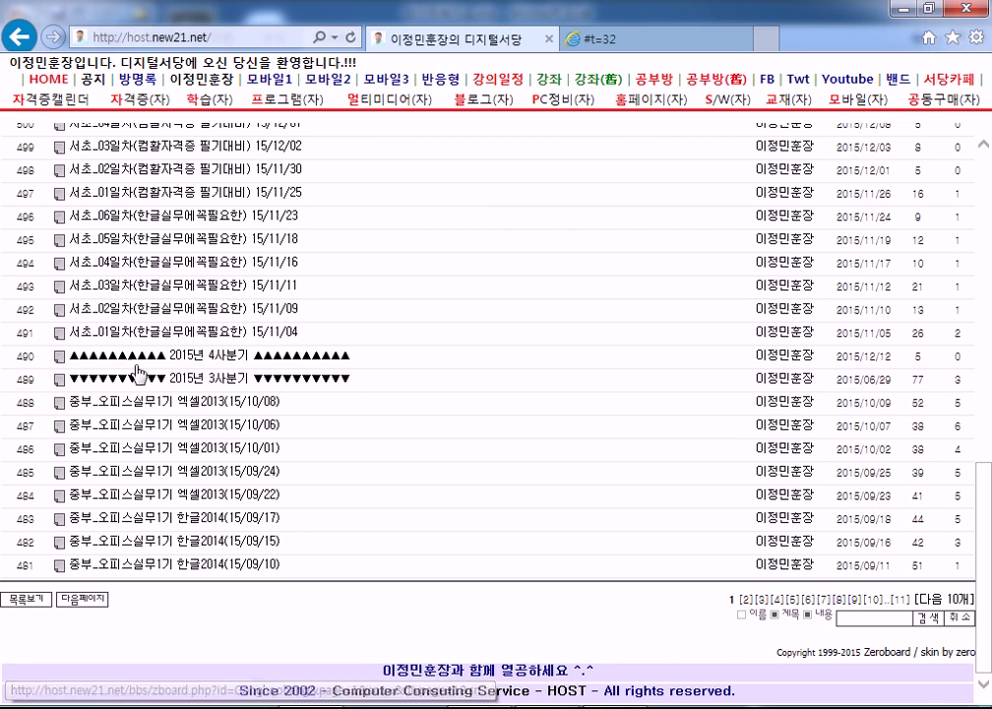
pyautogui.scroll(2, 136, 359)
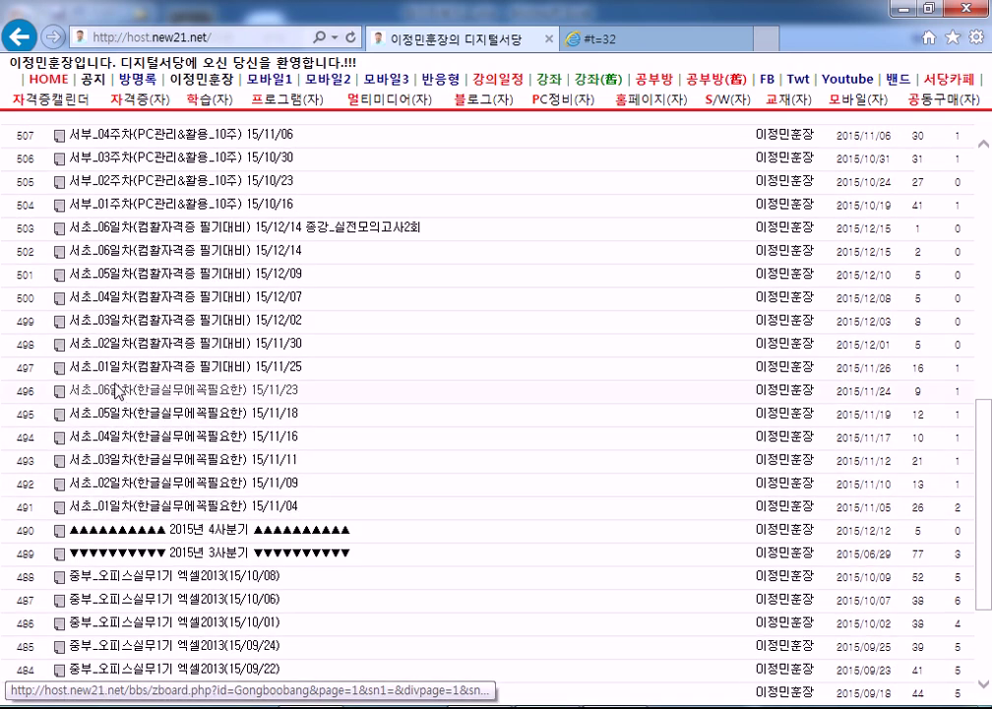
pyautogui.scroll(1, 89, 296)
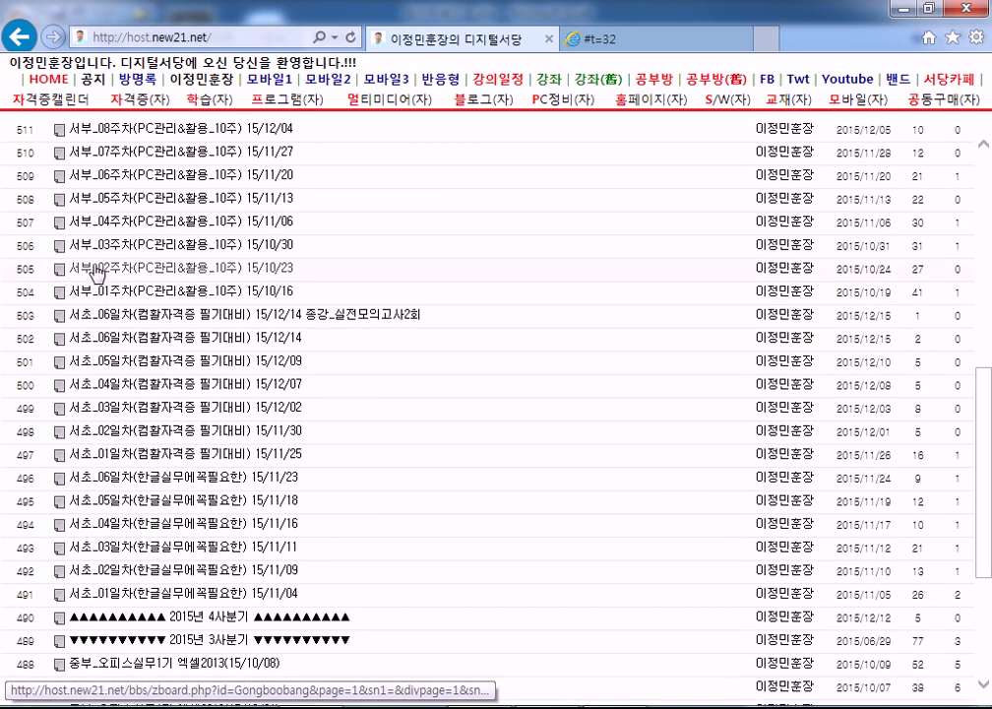
pyautogui.scroll(5, 90, 241)
pyautogui.scroll(1, 91, 259)
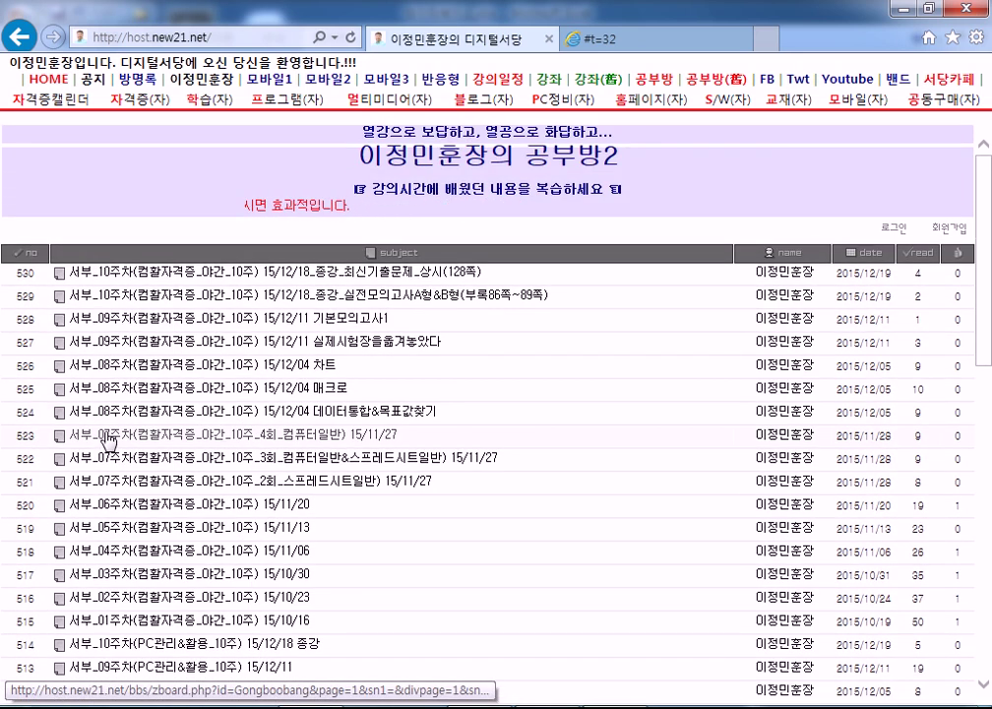
# Go to page 2 of the 공부방(舊) board and look through its 파워블로그마케팅 and 모바일홈페이지 posts.
pyautogui.scroll(-8, 111, 436)
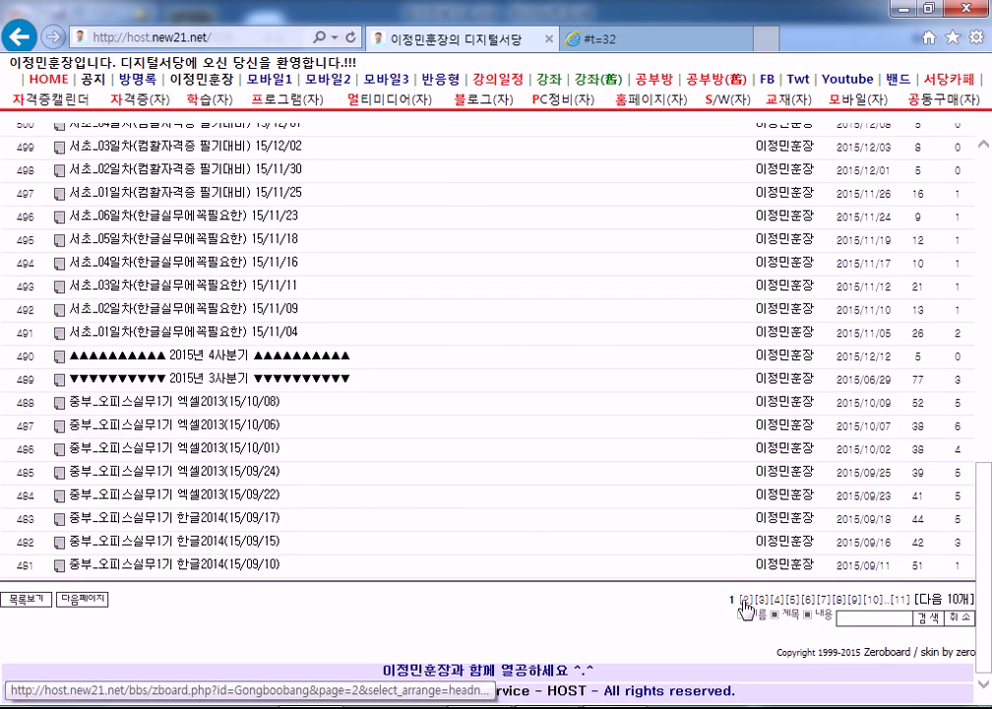
pyautogui.click(747, 609)
pyautogui.scroll(-7, 131, 409)
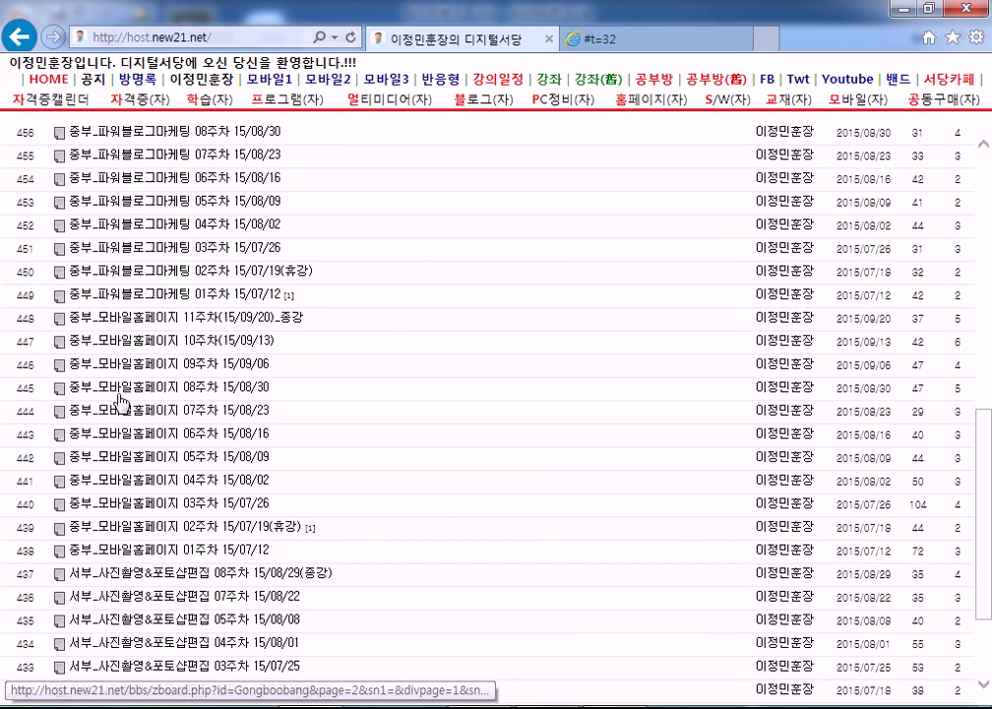
# Finish looking over page 2 of the 공부방(舊) board, then return to the 공부방 board and the site's home page.
pyautogui.scroll(-3, 111, 379)
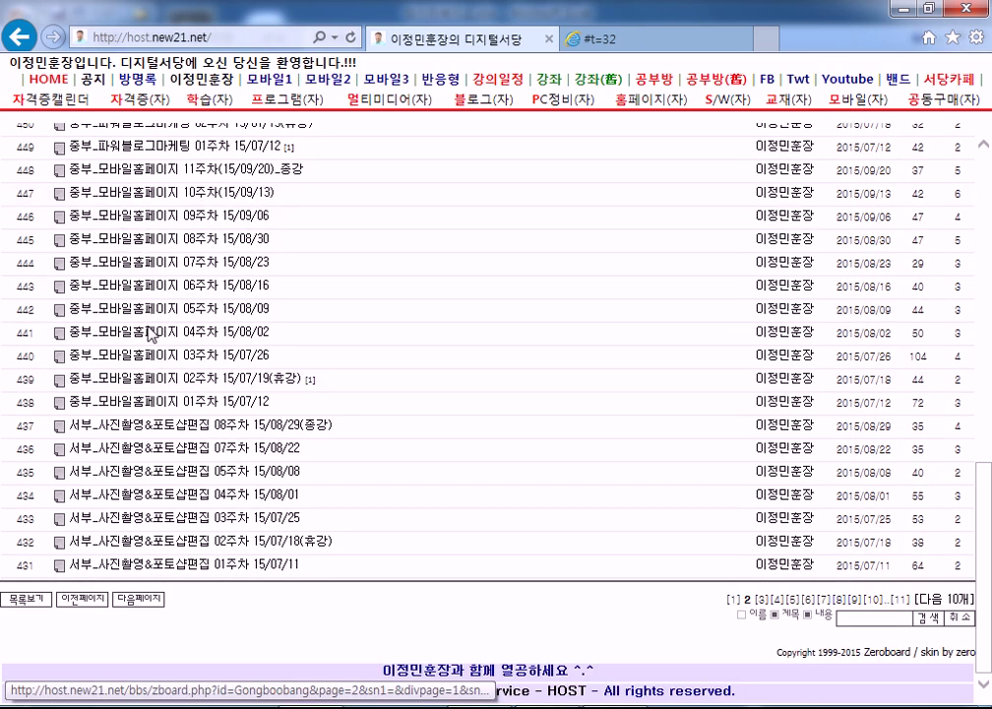
pyautogui.scroll(14, 202, 409)
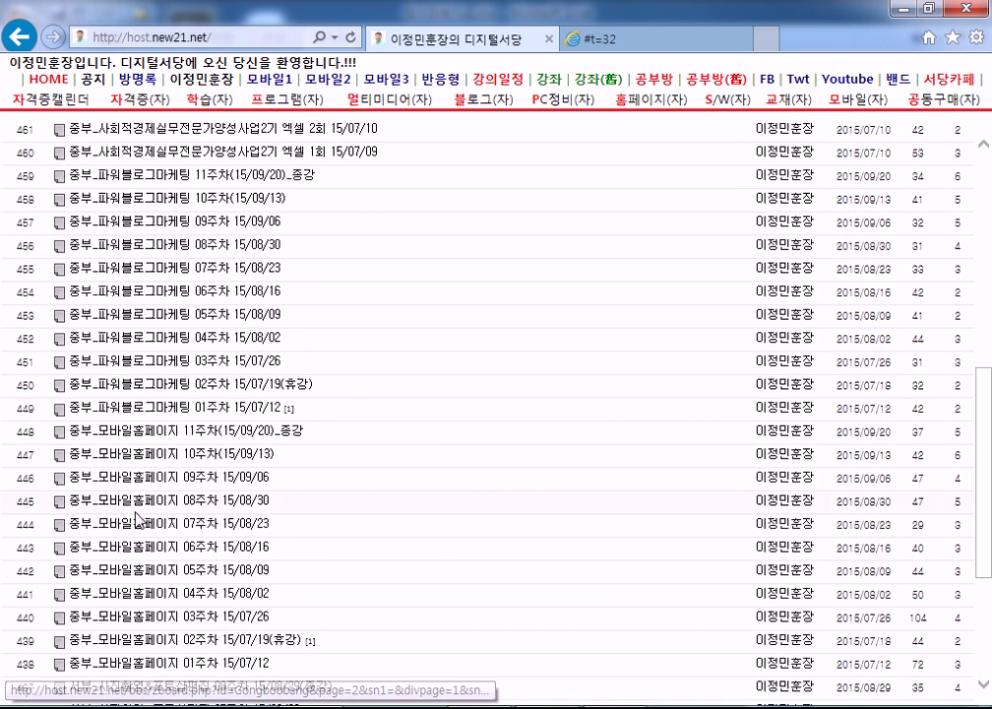
pyautogui.click(646, 89)
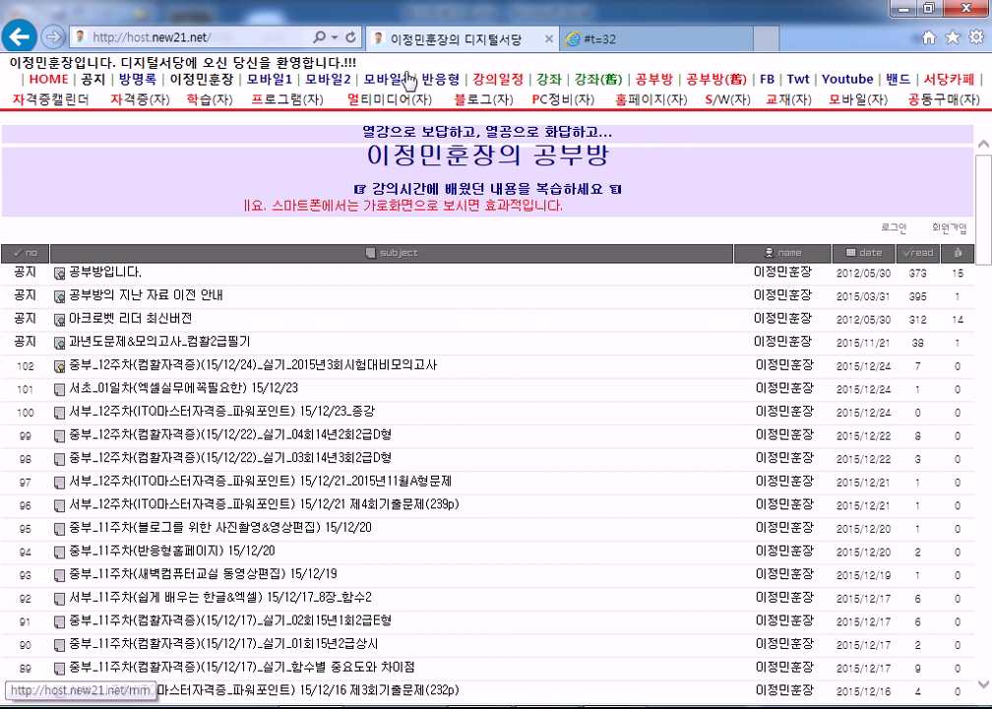
pyautogui.click(57, 83)
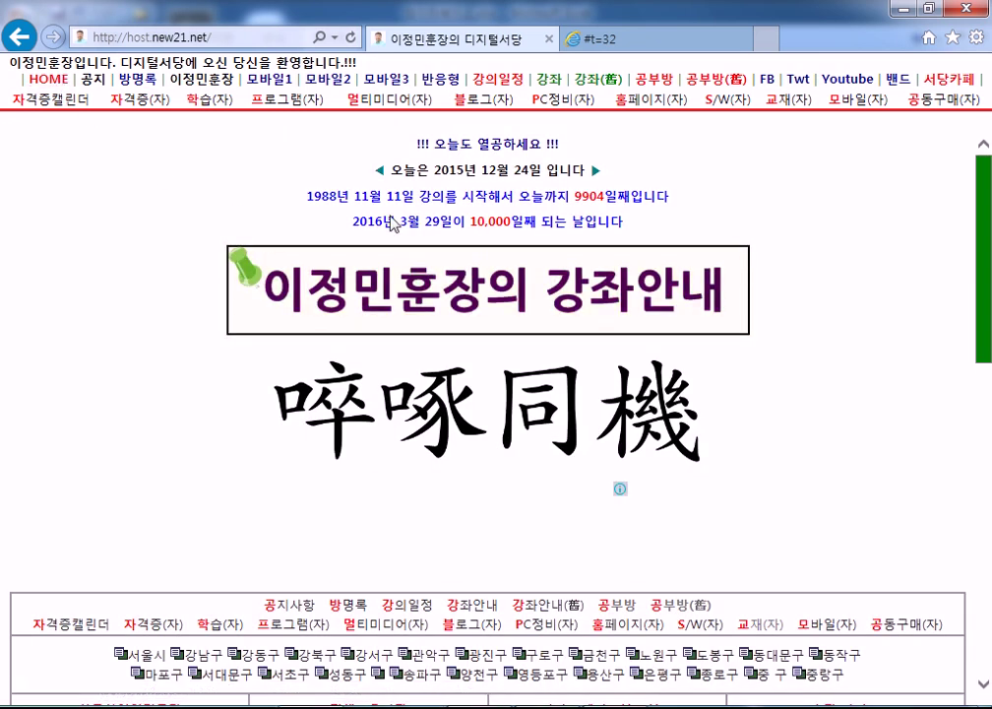
# Switch to the Excel workbook and enter the dates 1988-11-11 in A1 and 2015-12-24 in A2 of Sheet1.
pyautogui.click(721, 43)
pyautogui.click(744, 40)
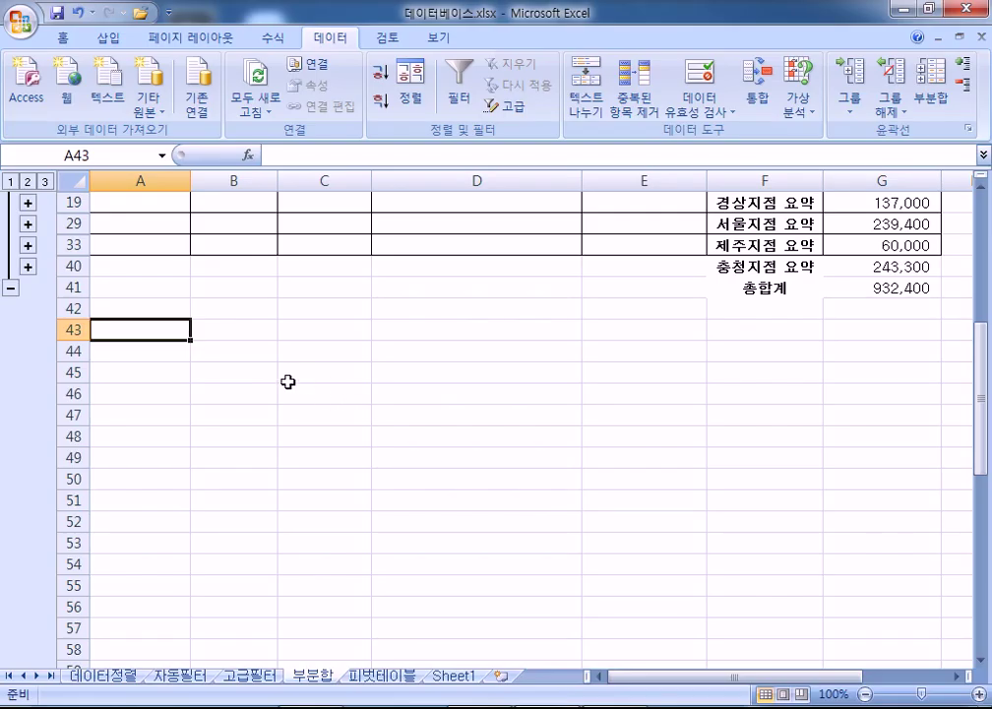
pyautogui.click(459, 677)
pyautogui.scroll(5, 261, 383)
pyautogui.scroll(3, 207, 328)
pyautogui.click(128, 225)
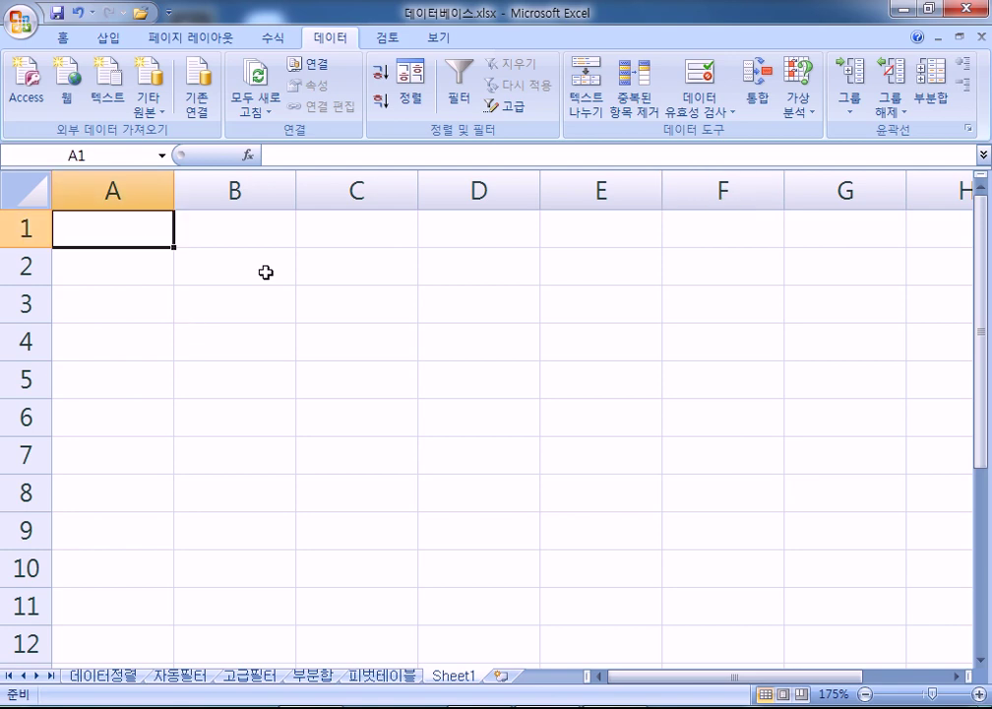
pyautogui.write('1988-11-11')
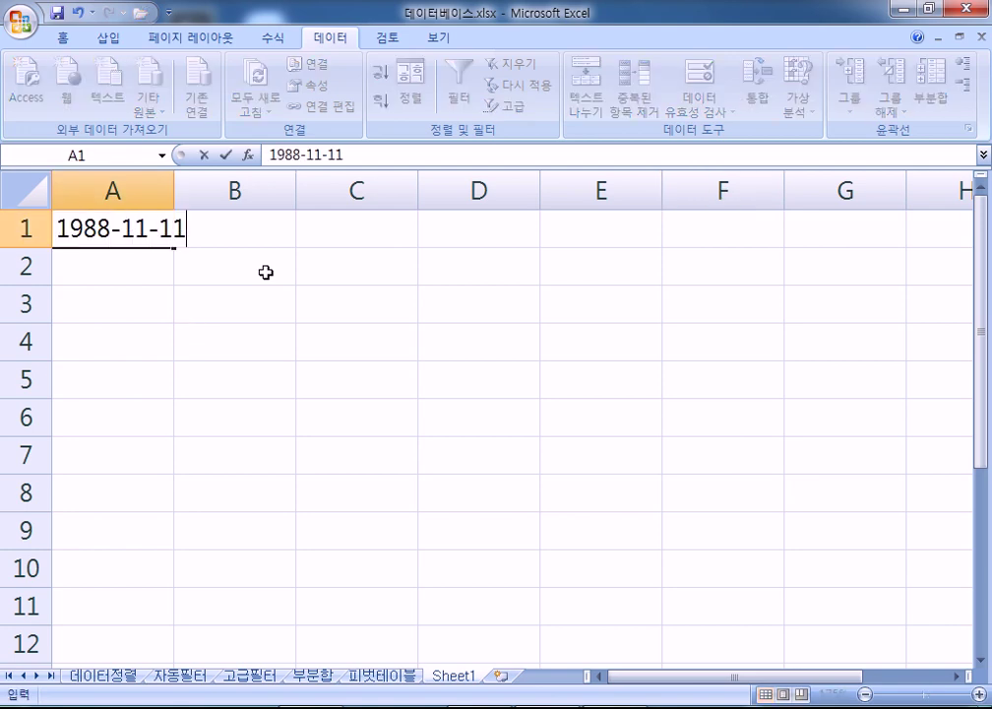
pyautogui.press('Return')
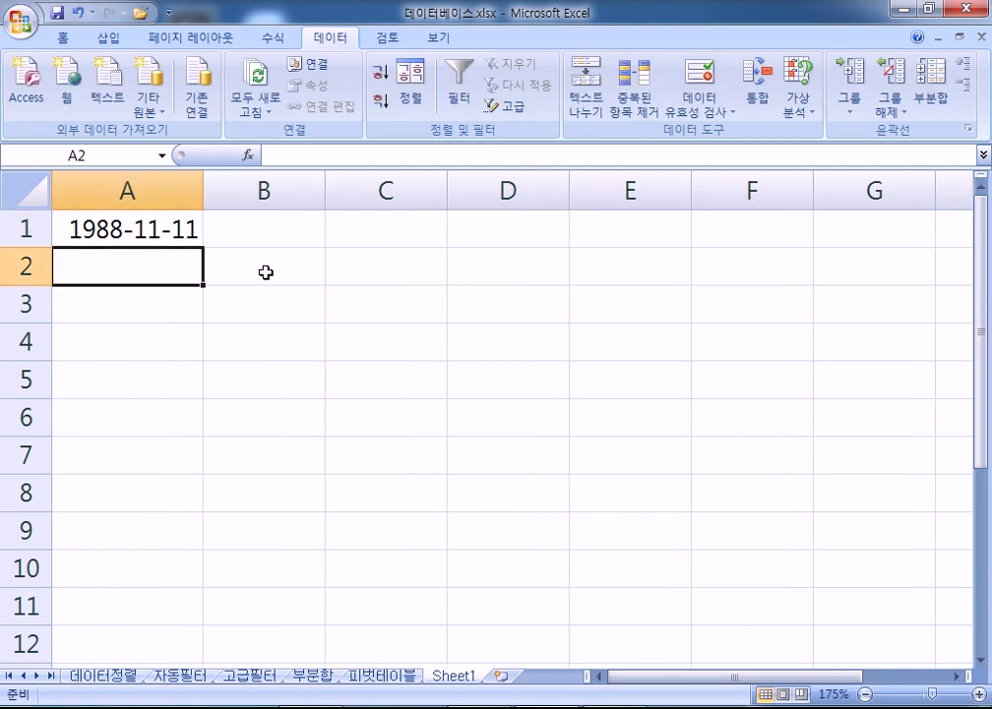
pyautogui.write('2015-12-24')
pyautogui.press('Return')
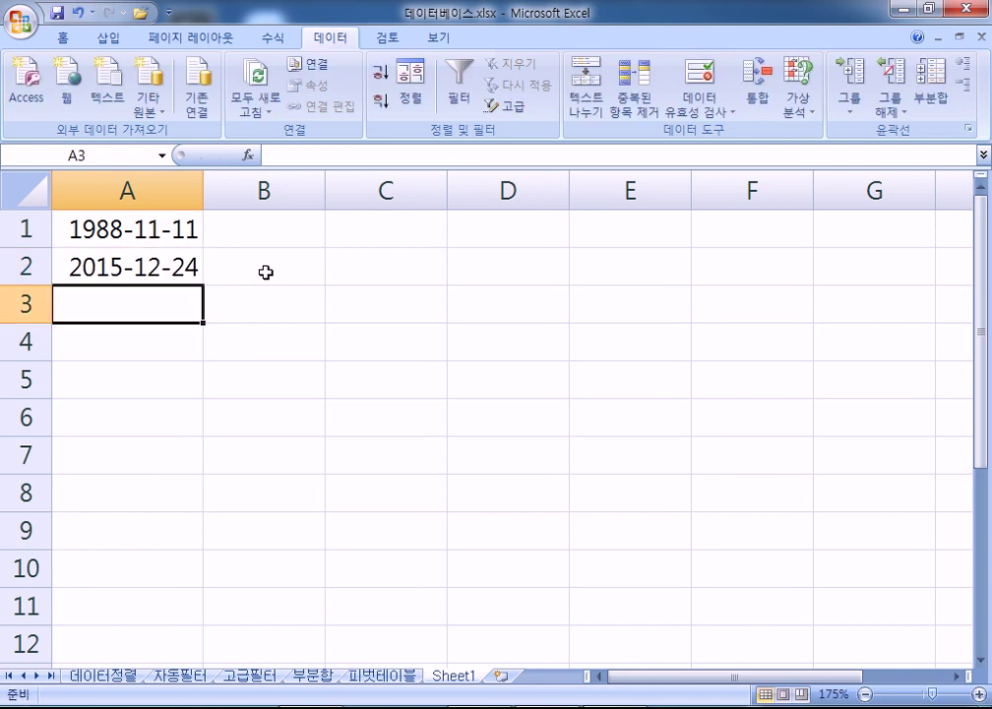
# Calculate the full years between the two dates in A3 with =DATEDIF(A1,A2,"y").
pyautogui.write('=dif')
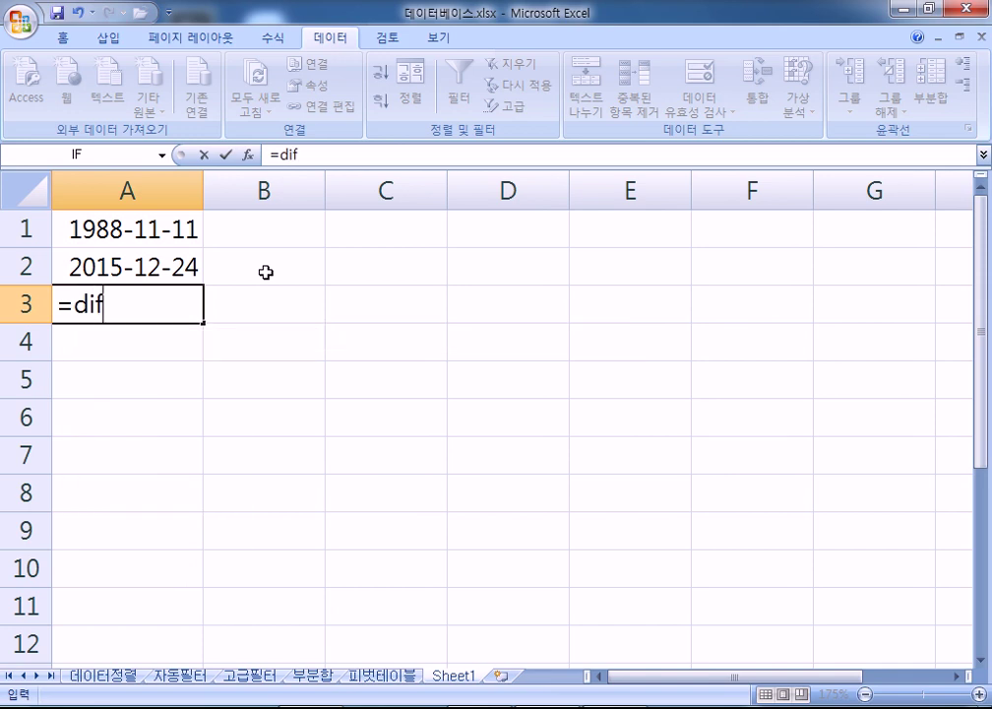
pyautogui.press('BackSpace')
pyautogui.press('BackSpace')
pyautogui.write('ate')
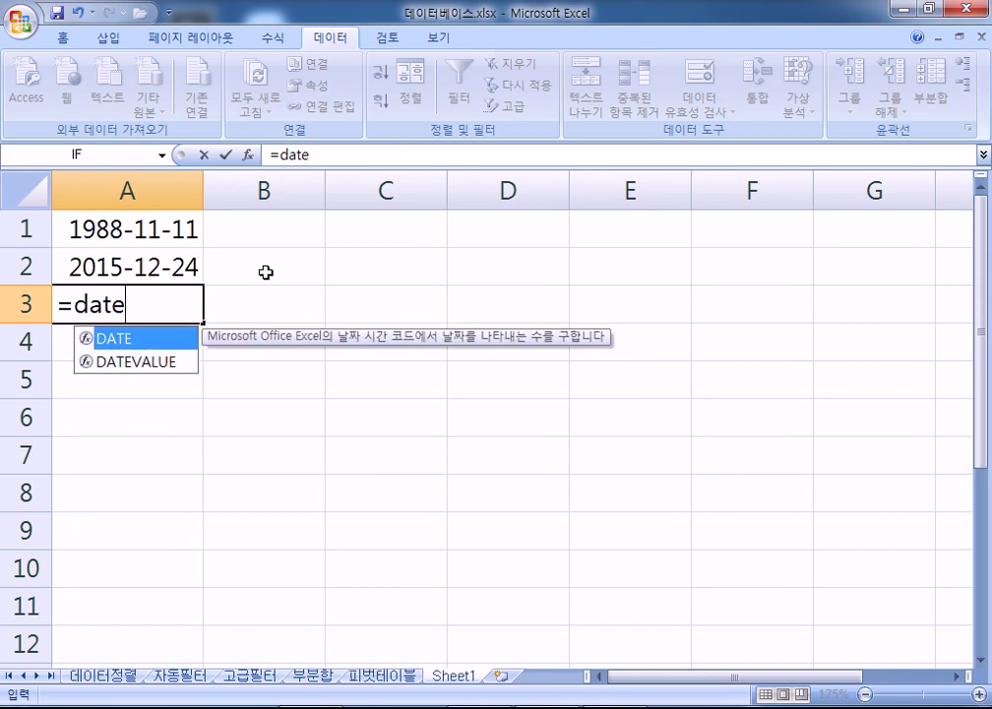
pyautogui.write('dif')
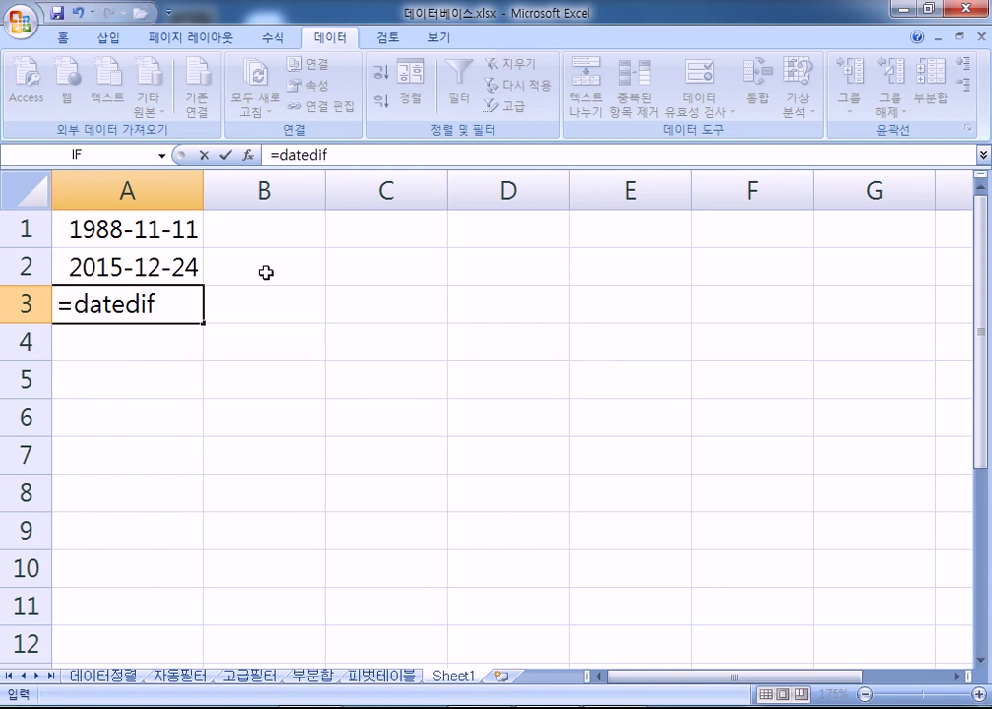
pyautogui.write('(')
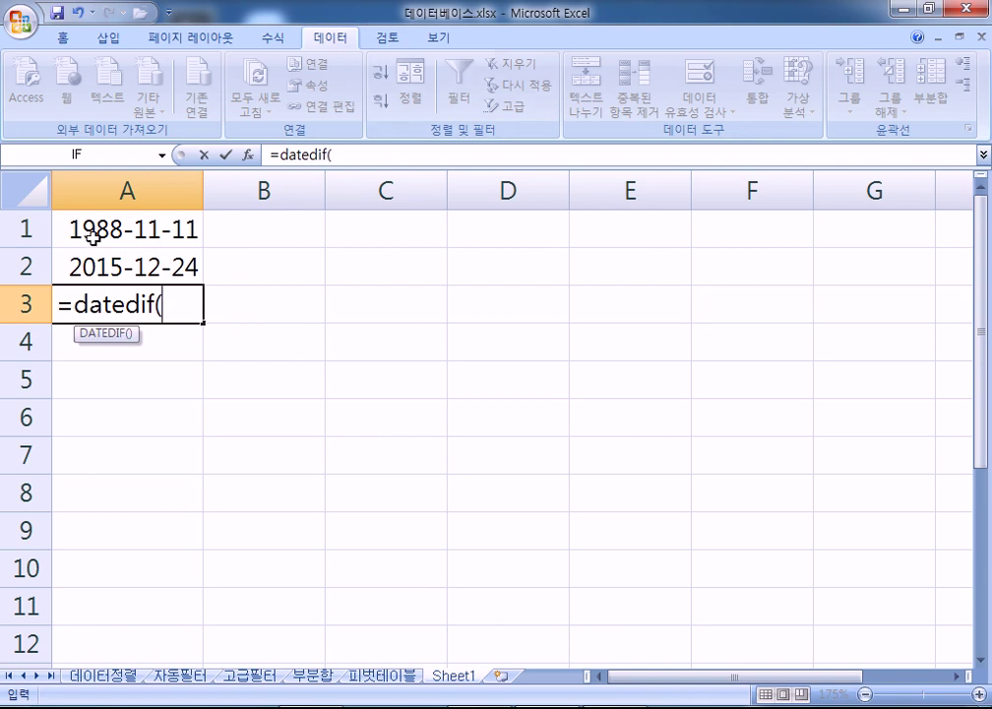
pyautogui.click(125, 242)
pyautogui.write(',')
pyautogui.click(127, 267)
pyautogui.write(',y')
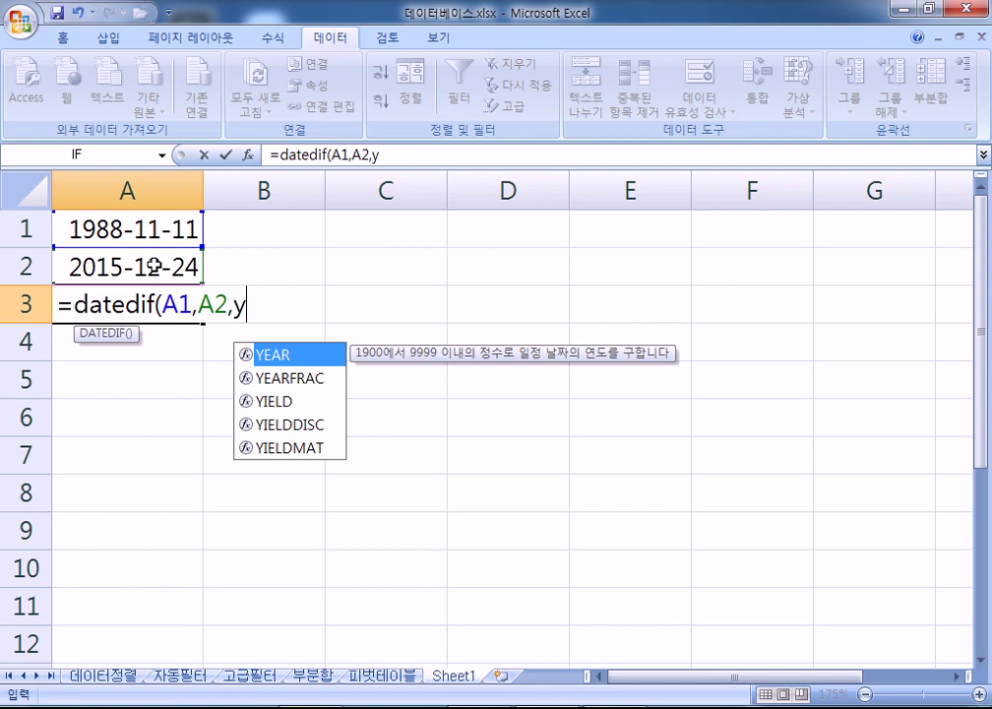
pyautogui.press('BackSpace')
pyautogui.write('"y"')
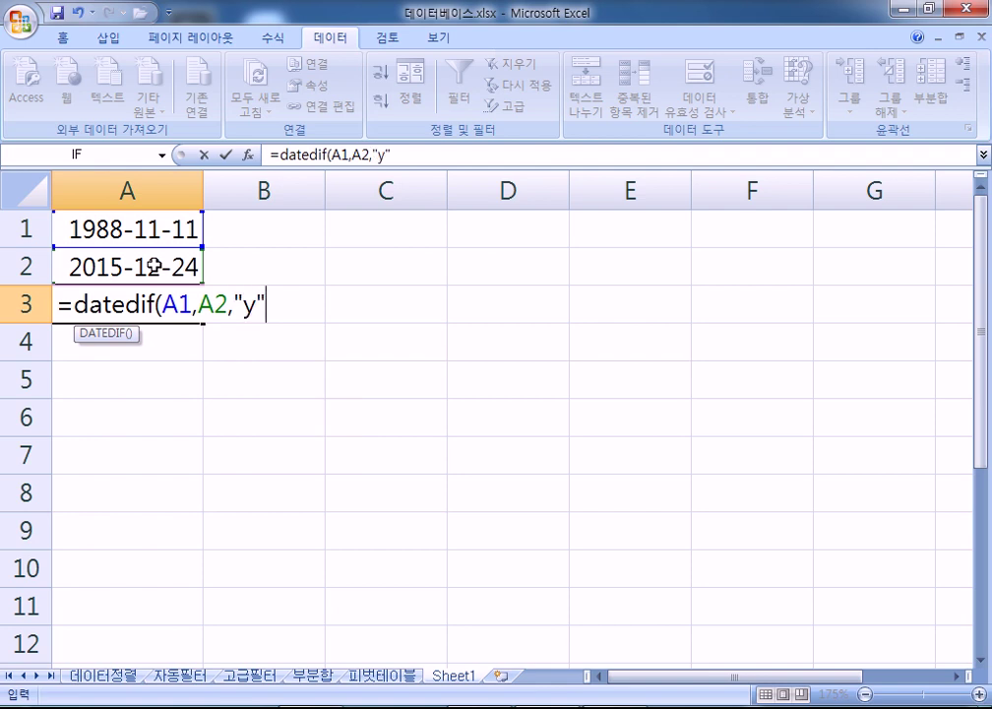
pyautogui.press('Return')
pyautogui.press('Return')
pyautogui.press('Up')
pyautogui.press('Up')
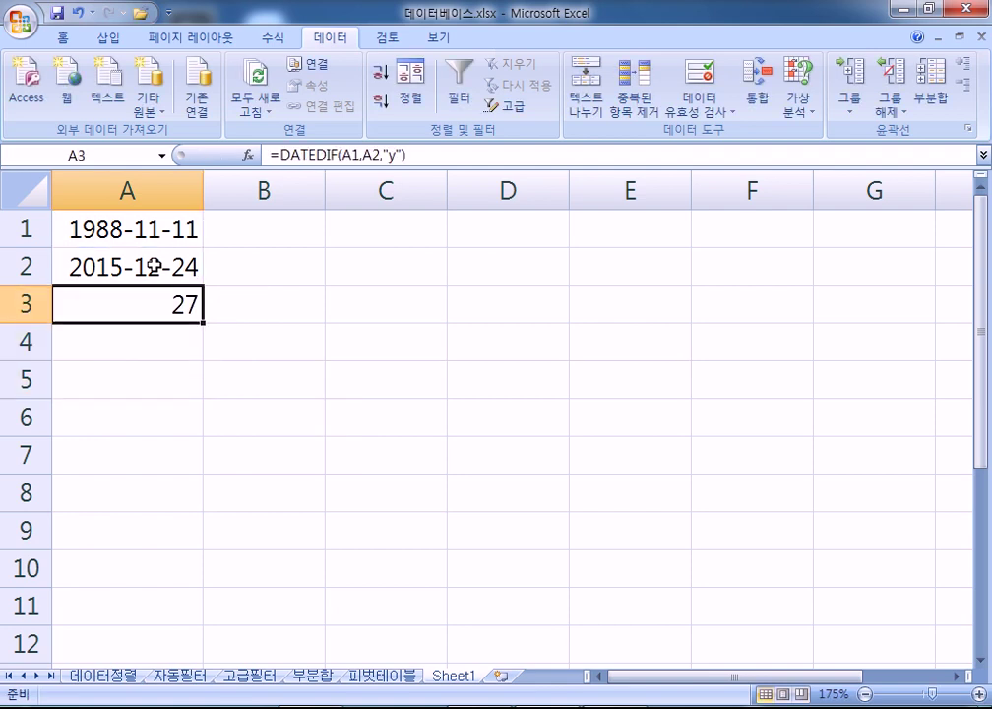
pyautogui.press('Down')
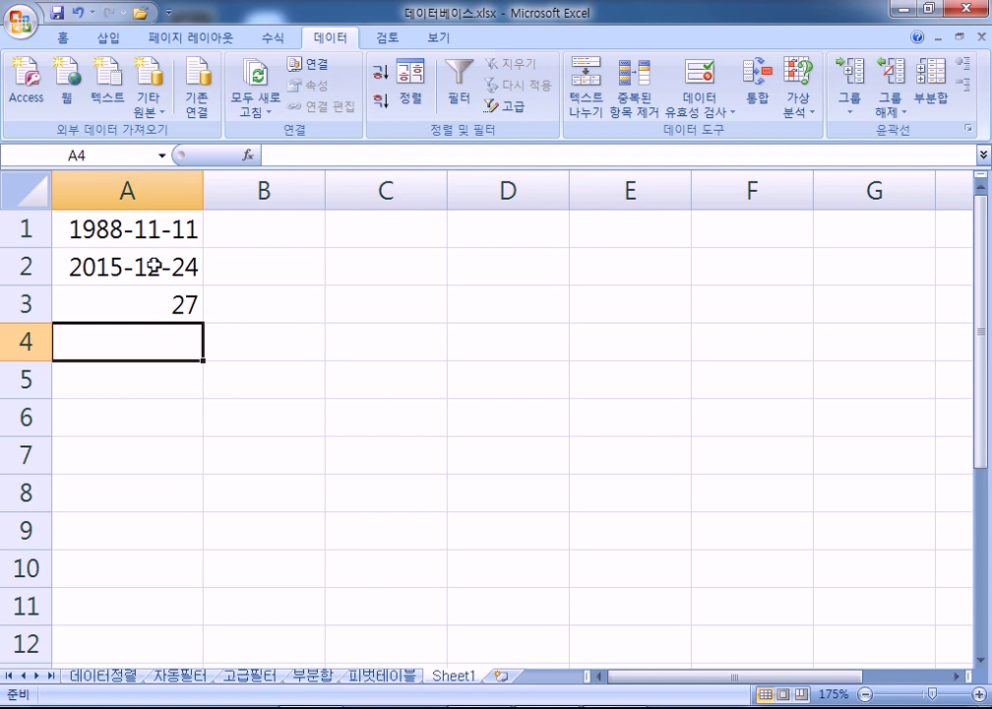
# Reuse the A3 formula in A4 with the unit changed to "ym" to get the remaining months.
pyautogui.press('Up')
pyautogui.press('F2')
pyautogui.hotkey('shift', 'Home')
pyautogui.press('Escape')
pyautogui.press('Down')
pyautogui.press('F2')
pyautogui.hotkey('ctrl', 'v')
pyautogui.press('Left')
pyautogui.press('Left')
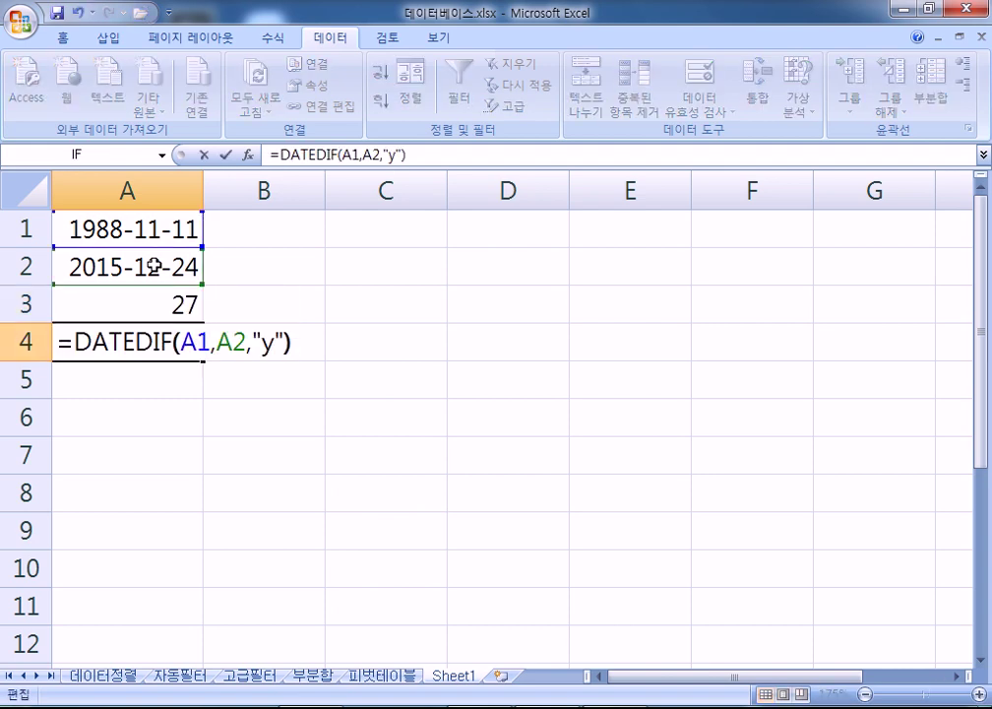
pyautogui.write('m')
pyautogui.press('Return')
pyautogui.press('Up')
# Reuse the DATEDIF formula in A5 with the unit changed to "md" to get the remaining days.
pyautogui.press('Down')
pyautogui.press('F2')
pyautogui.hotkey('ctrl', 'v')
pyautogui.press('Left')
pyautogui.press('Left')
pyautogui.press('Left')
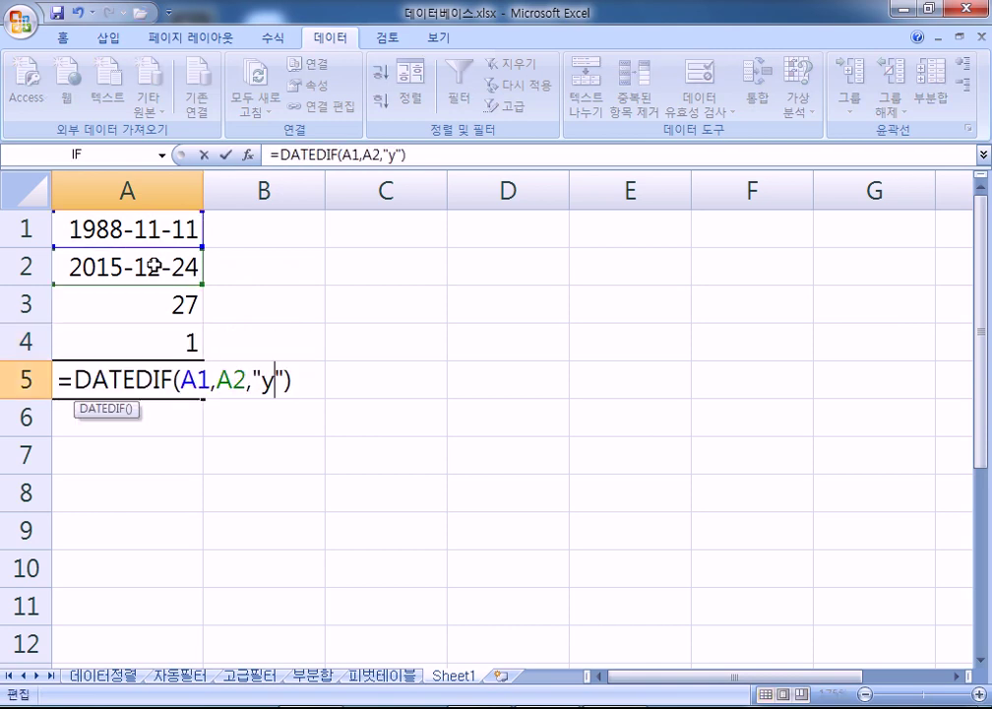
pyautogui.write('md')
pyautogui.press('Delete')
pyautogui.press('Return')
pyautogui.press('Up')
pyautogui.press('Down')
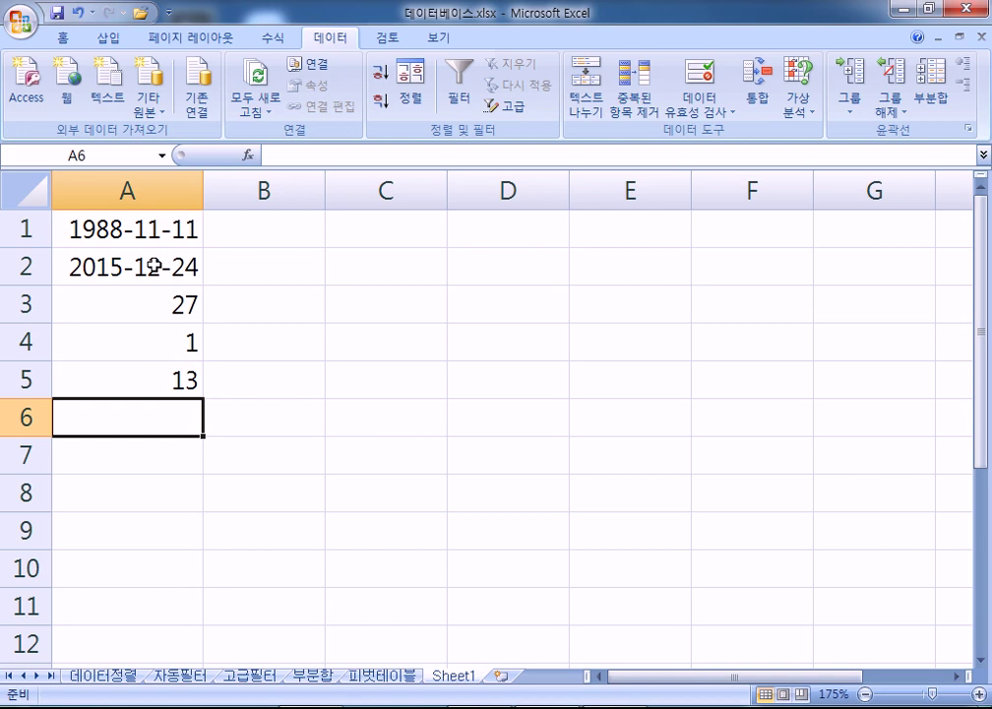
# Change the end date in A2 to 2016-3-29.
pyautogui.press('Up')
pyautogui.press('Up')
pyautogui.press('Up')
pyautogui.press('Up')
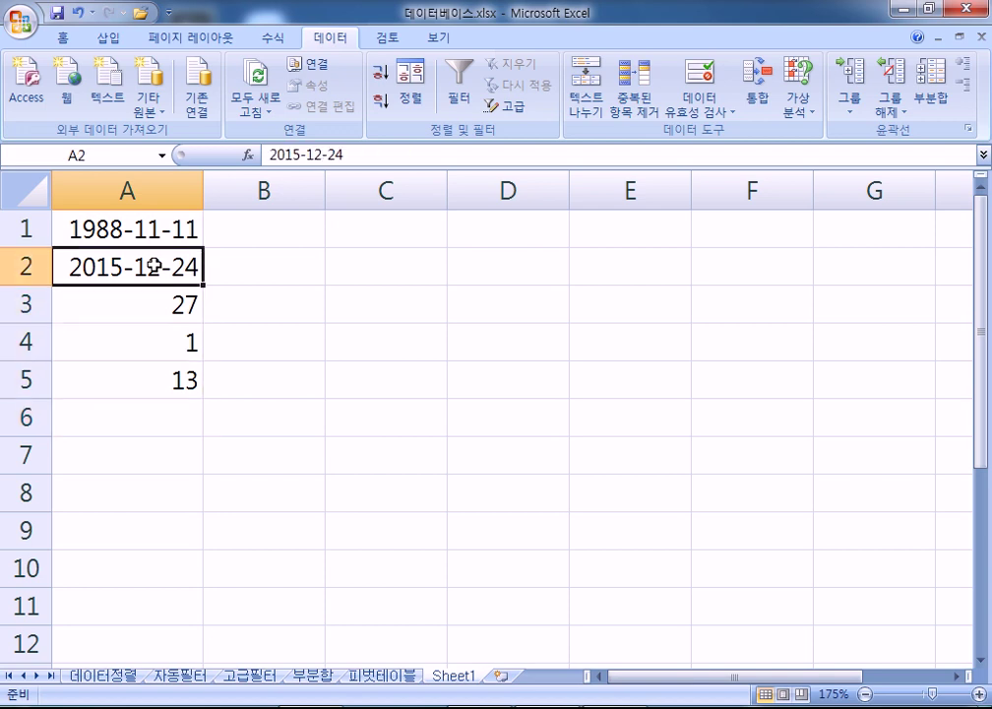
pyautogui.write('1')
pyautogui.press('Escape')
pyautogui.write('2016-3-29')
pyautogui.press('Return')
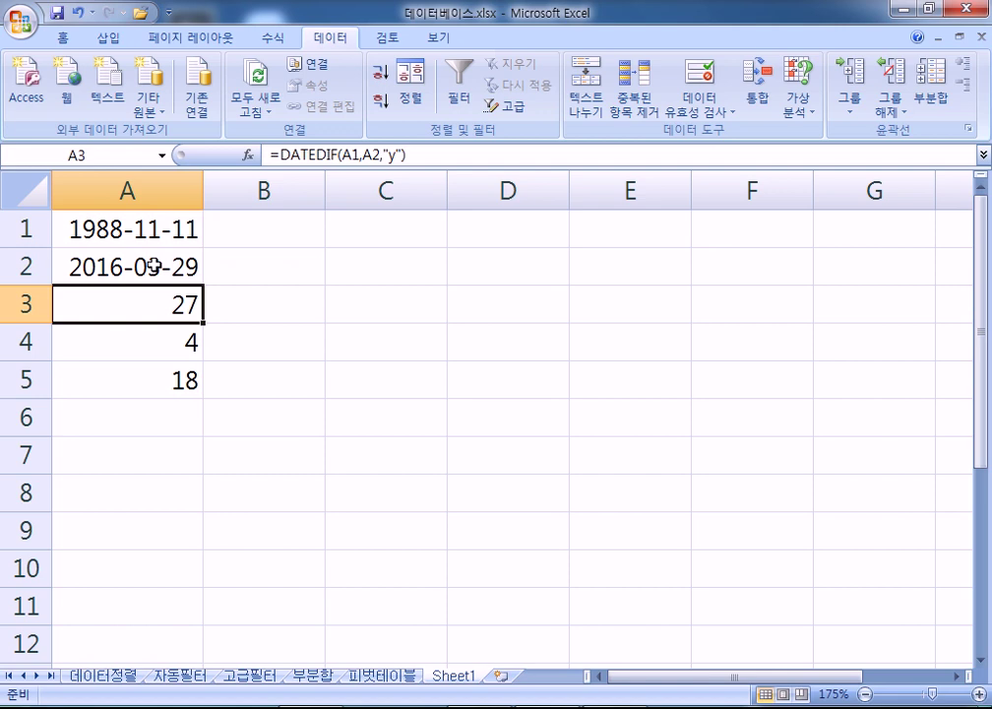
# Calculate the total days between the dates in B2 with =A2-A1 and format the result with the comma style.
pyautogui.press('Up')
pyautogui.press('Right')
pyautogui.write('-')
pyautogui.press('Escape')
pyautogui.write('=')
pyautogui.click(153, 266)
pyautogui.write('-')
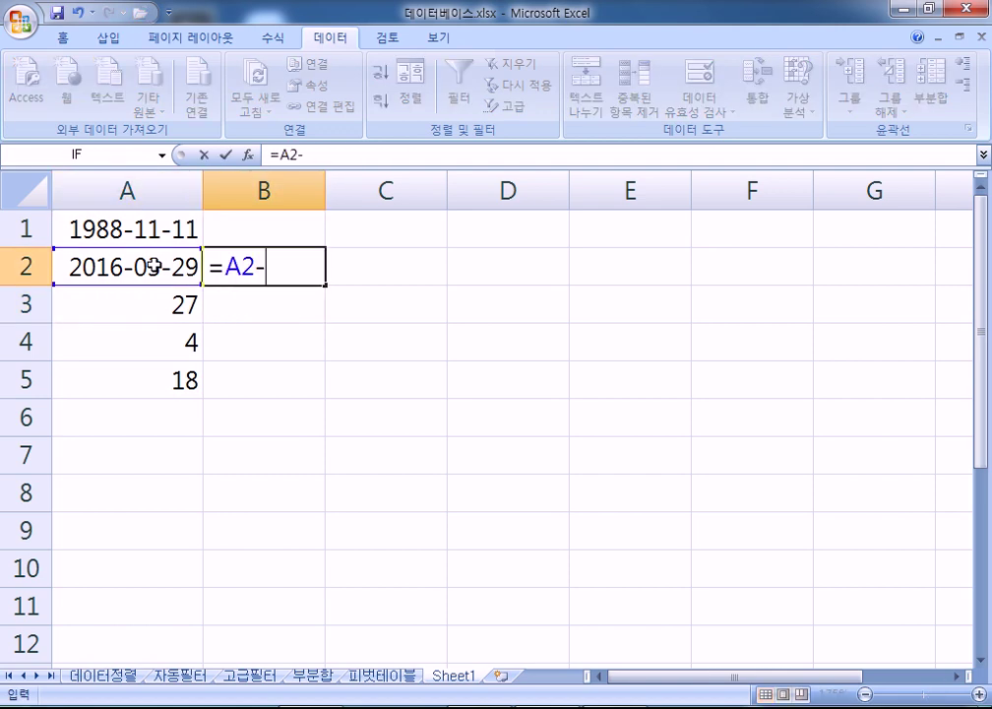
pyautogui.press('Up')
pyautogui.press('Left')
pyautogui.press('Return')
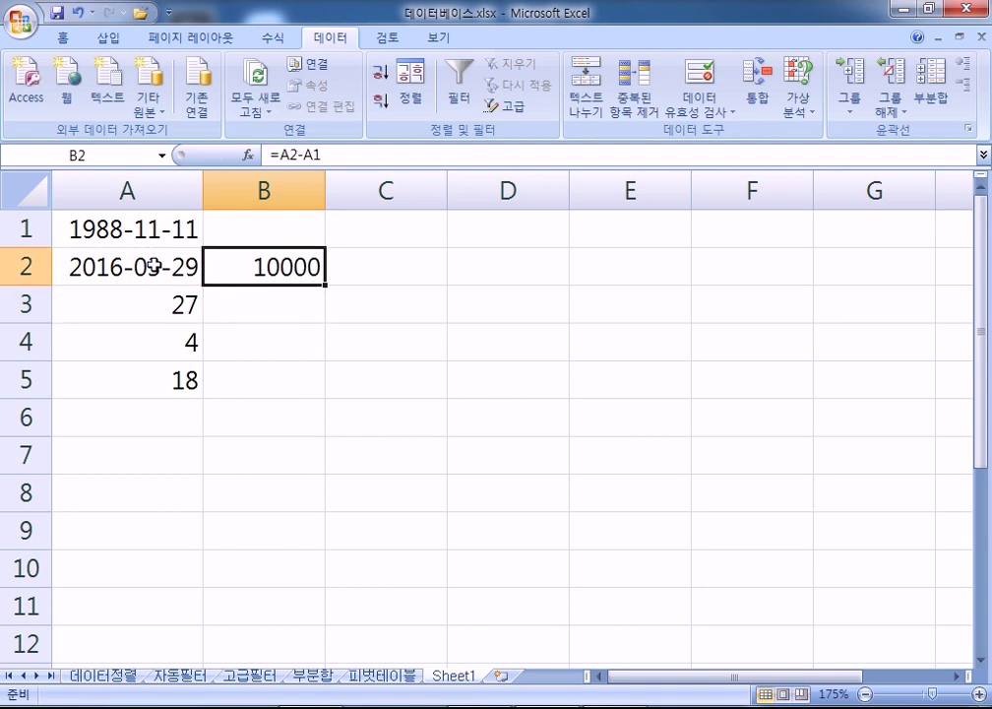
pyautogui.click(67, 38)
pyautogui.click(548, 101)
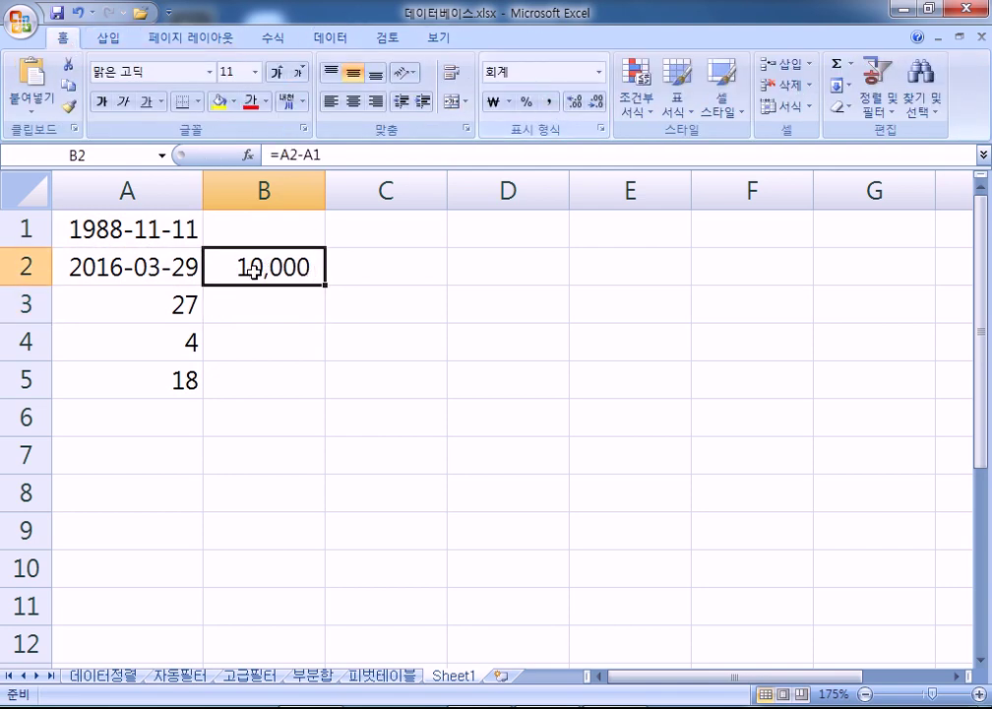
# Review the DATEDIF formulas in A3, A4 and A5 and the start date in A1.
pyautogui.click(163, 310)
pyautogui.click(158, 341)
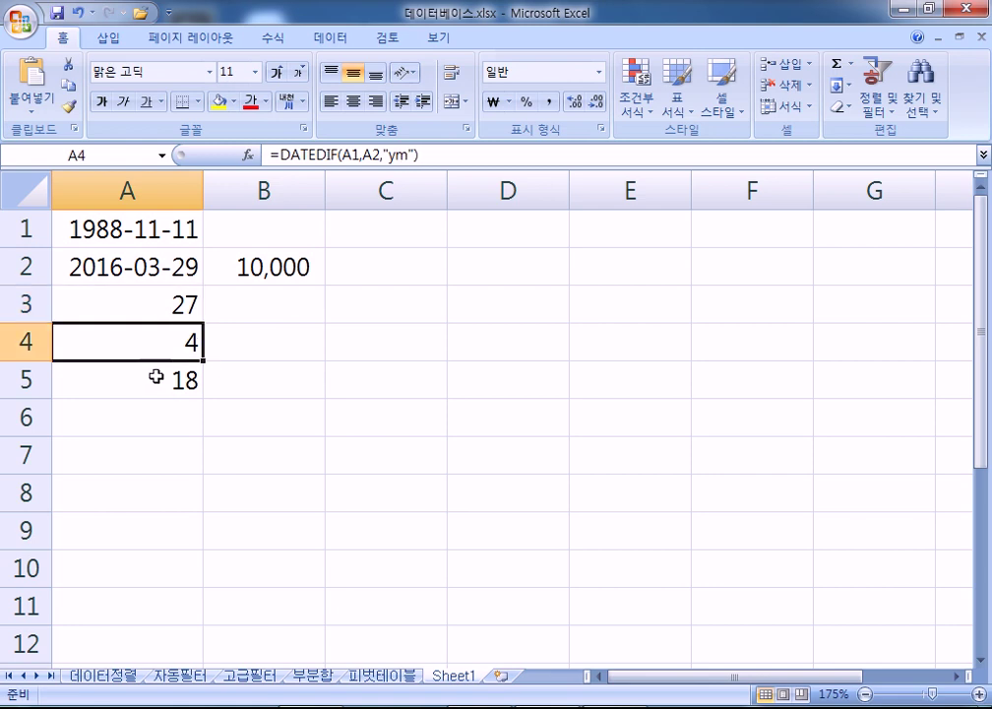
pyautogui.click(158, 377)
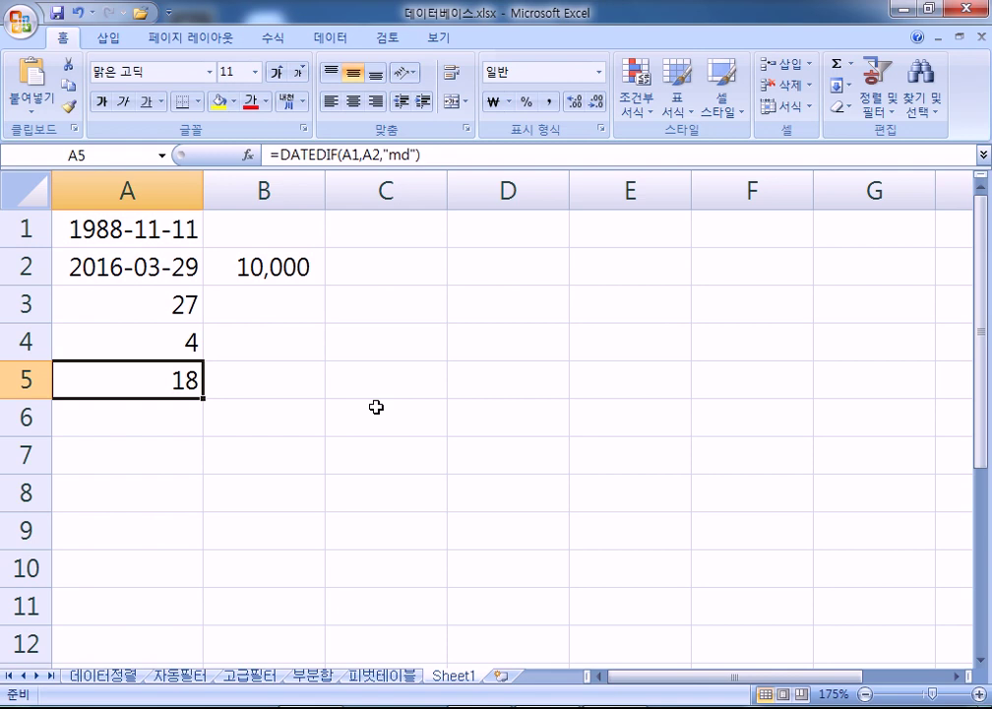
pyautogui.press('Up')
pyautogui.press('Up')
pyautogui.press('Up')
pyautogui.press('Up')
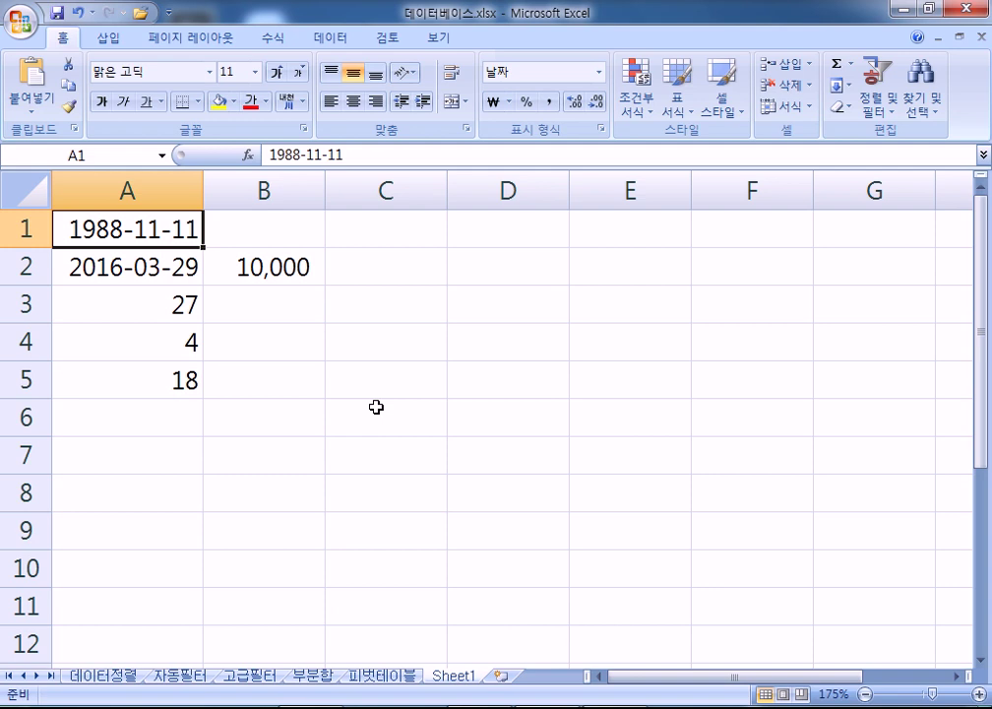
# Set the end date in A2 to 2015-12-24 and check the recalculated differences in B2 and column A.
pyautogui.press('Down')
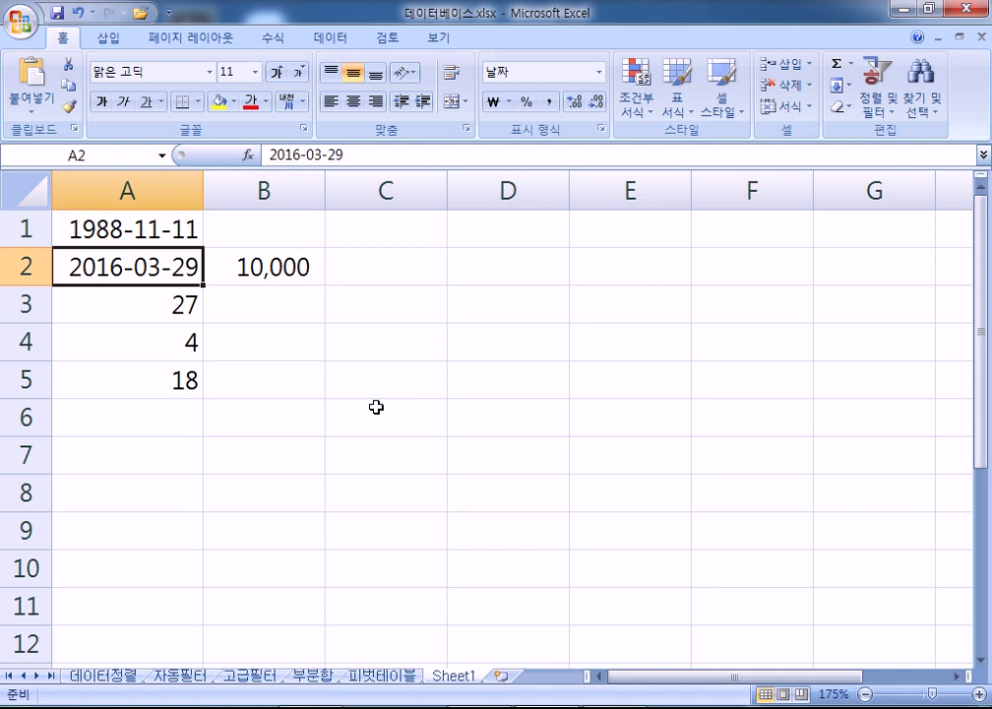
pyautogui.write('2015-12-24')
pyautogui.press('Return')
pyautogui.press('Up')
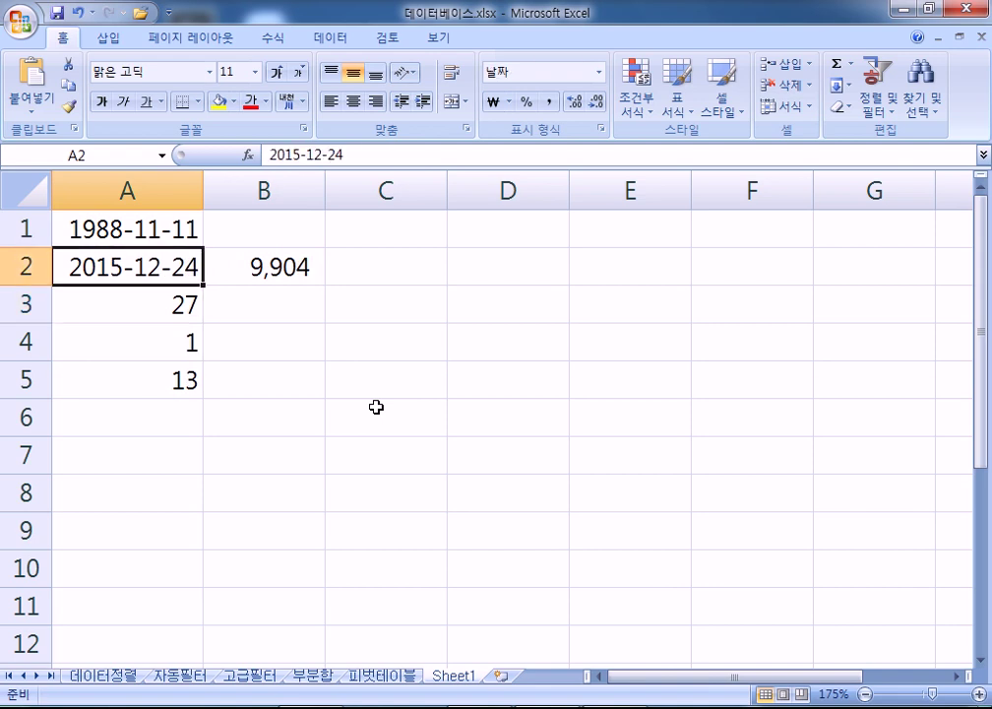
pyautogui.press('Right')
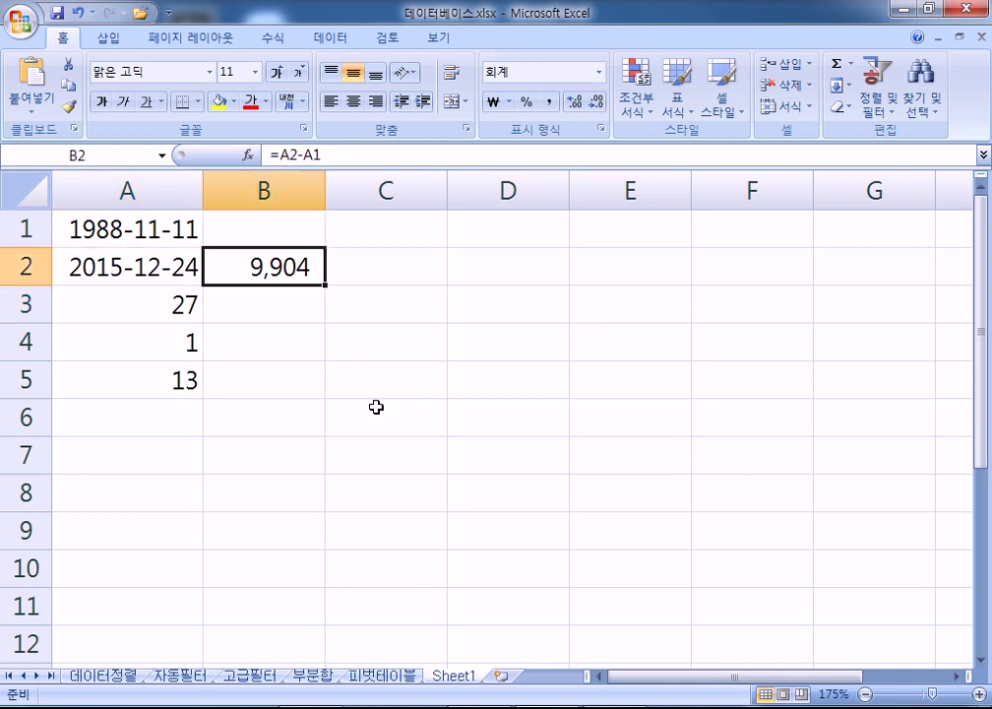
pyautogui.press('Left')
pyautogui.press('Down')
pyautogui.press('Down')
pyautogui.press('Down')
pyautogui.hotkey('ctrl', 'Up')
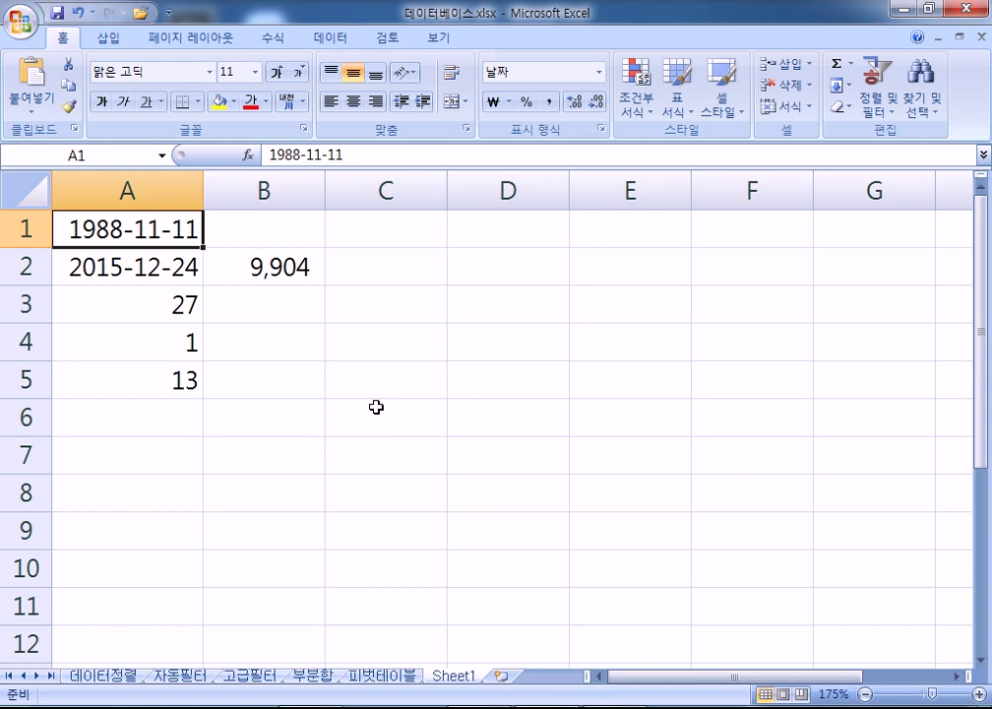
# Glance at the 피벗테이블 worksheet and return to the 부분합 worksheet.
pyautogui.hotkey('ctrl', 'pageup')
pyautogui.hotkey('ctrl', 'pageup')
pyautogui.hotkey('ctrl', 'pagedown')
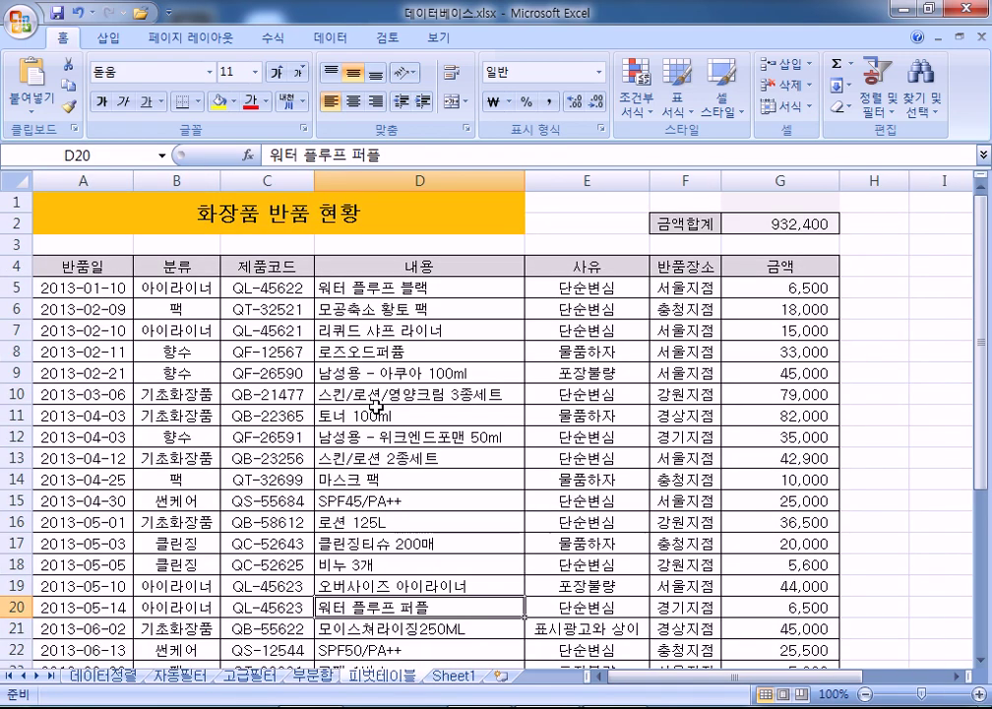
pyautogui.hotkey('ctrl', 'pageup')
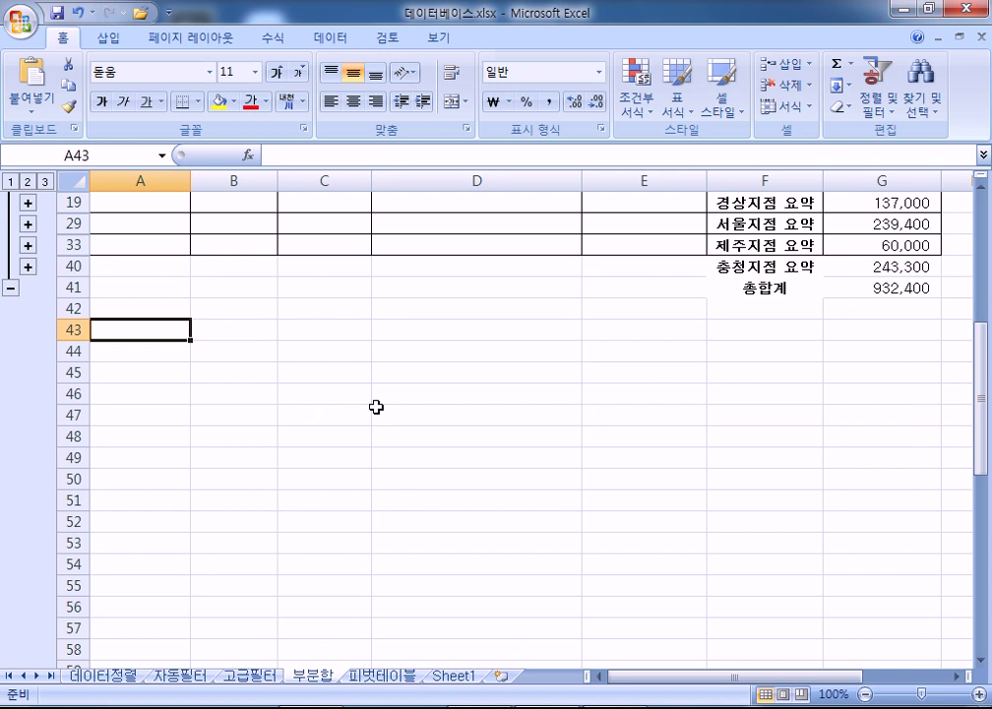
# Switch to the Notepad notes and start a definition below the 데이터베이스 line with "부분합 : 부분적인".
pyautogui.hotkey('alt', 'Tab')
pyautogui.press('End')
pyautogui.press('Return')
pyautogui.press('Return')
pyautogui.write('ㅂ부분합 ')
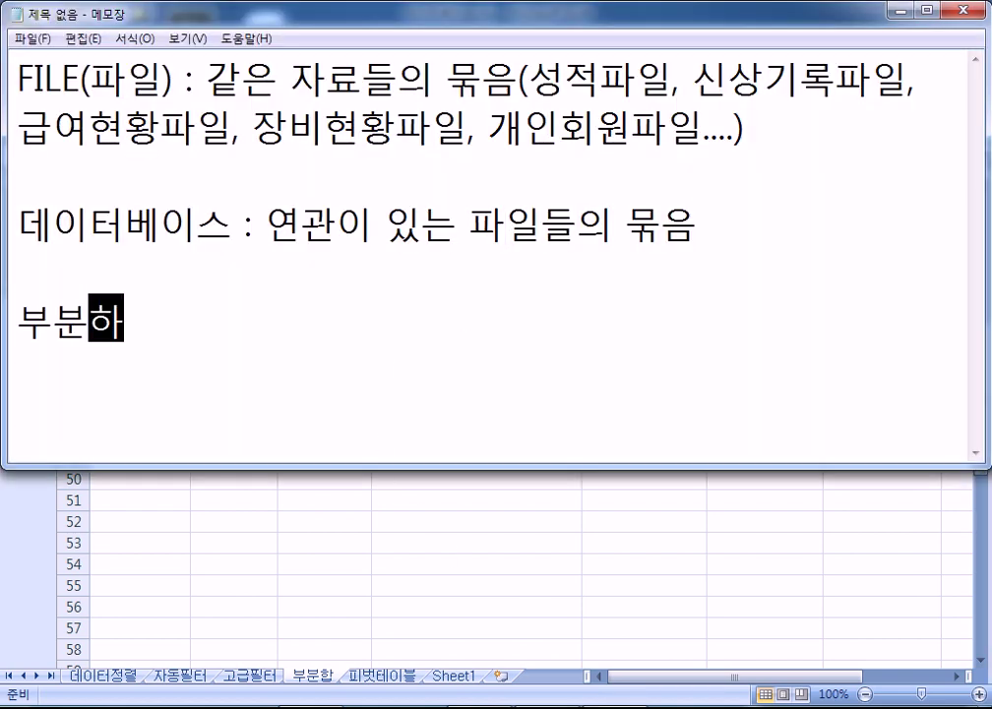
pyautogui.write('=')
pyautogui.press('BackSpace')
pyautogui.write(': 부')
pyautogui.write('분적인 ㅎ박')
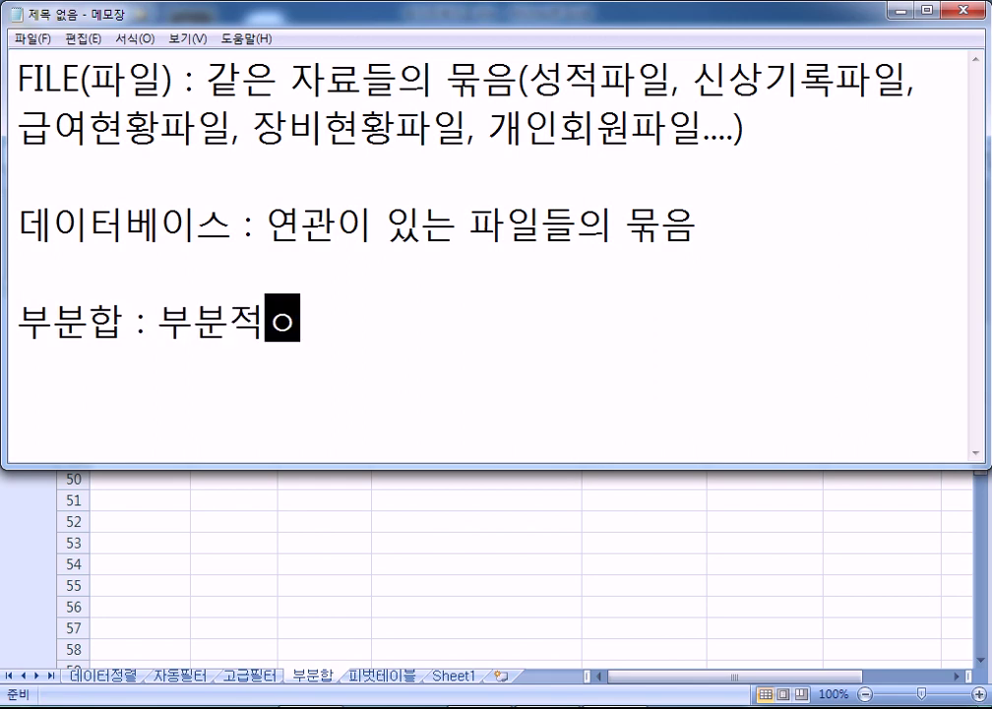
# Finish the 부분합 definition line so that it reads "부분적인 합계를 계산하는 것 X".
pyautogui.press('BackSpace')
pyautogui.press('BackSpace')
pyautogui.press('BackSpace')
pyautogui.press('BackSpace')
pyautogui.write('힙ㄱ')
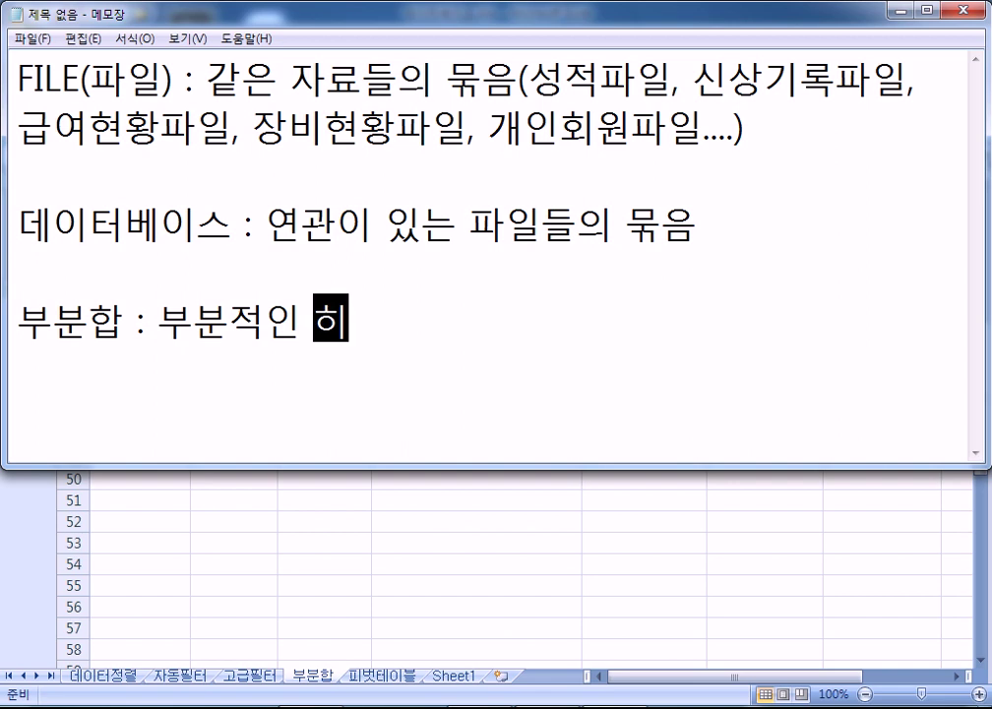
pyautogui.press('BackSpace')
pyautogui.press('BackSpace')
pyautogui.write('ㅏㅎ')
pyautogui.press('BackSpace')
pyautogui.press('BackSpace')
pyautogui.write('합')
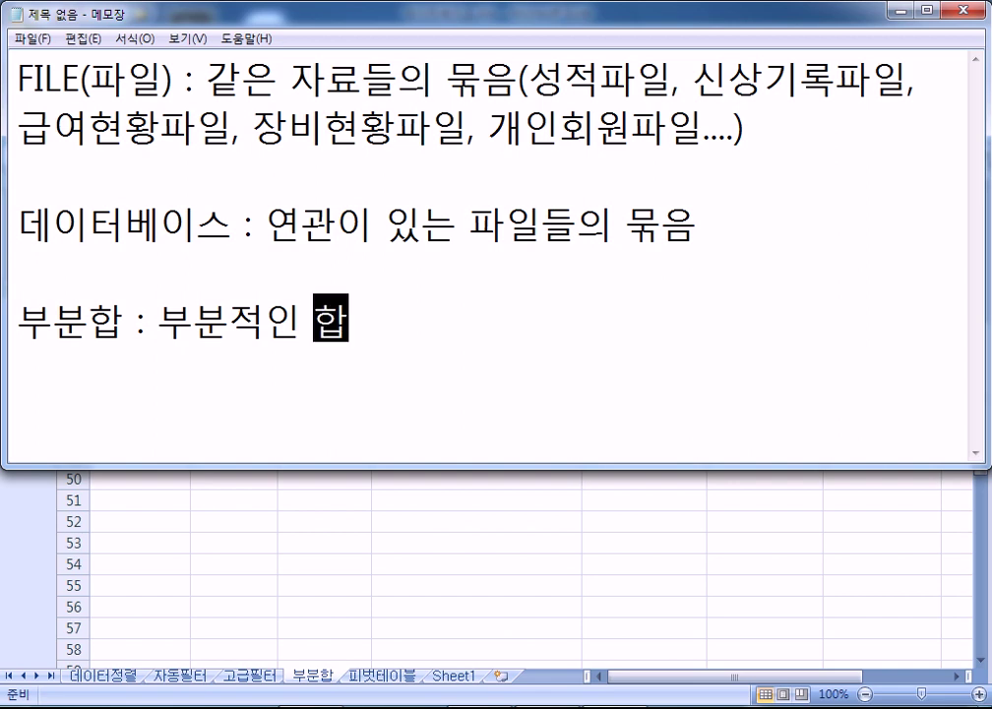
pyautogui.write('계를 ㄱㅖ산하는 것')
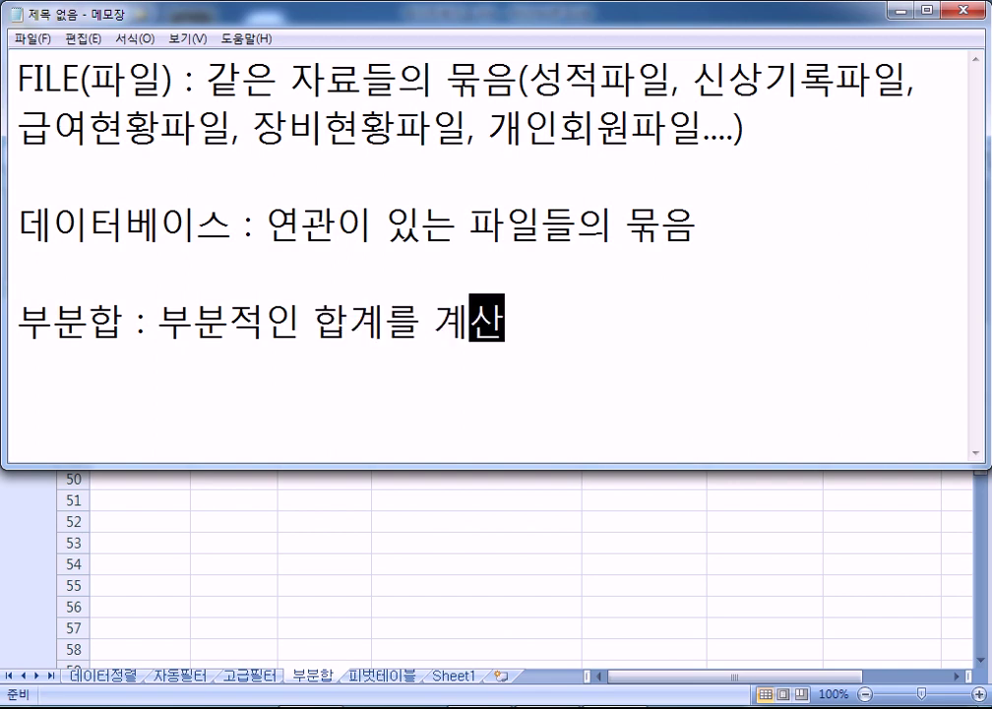
pyautogui.write(' xz')
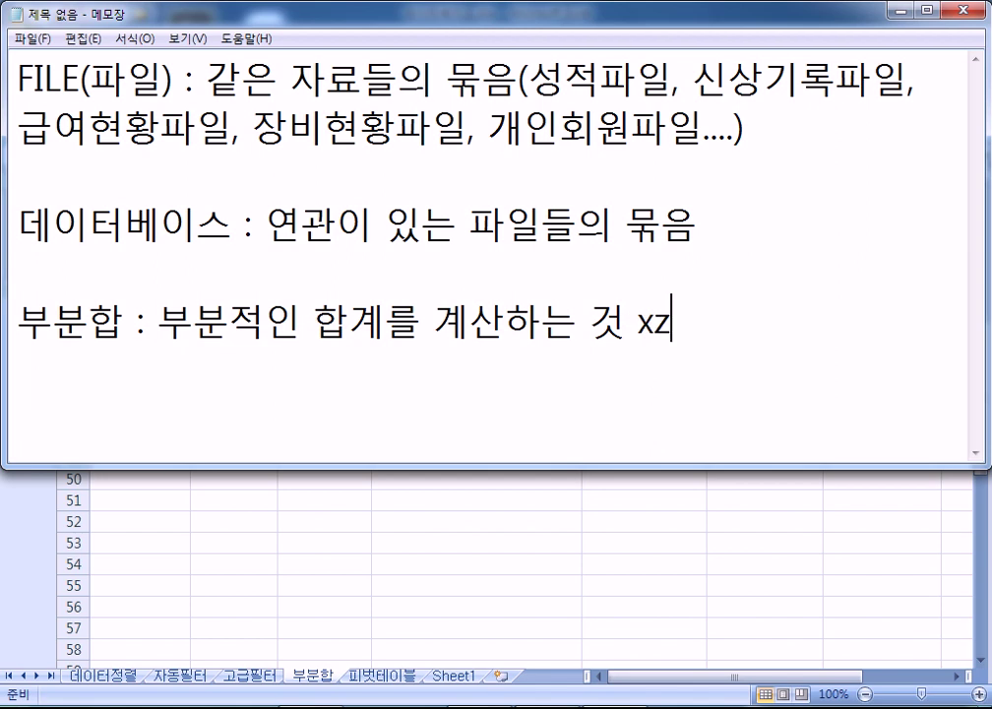
pyautogui.press('BackSpace')
pyautogui.press('BackSpace')
pyautogui.write('X')
# Add an indented line beneath the 부분합 definition reading "그룹별 계산을 하는 것 O".
pyautogui.press('Return')
pyautogui.write('글')
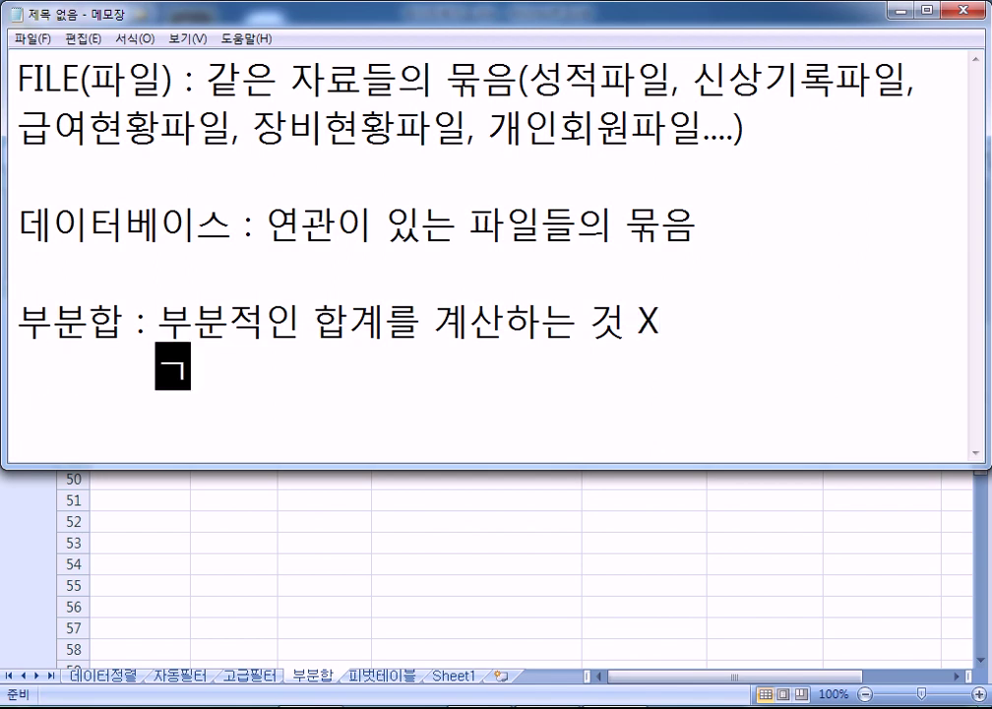
pyautogui.write('룹별 겟')
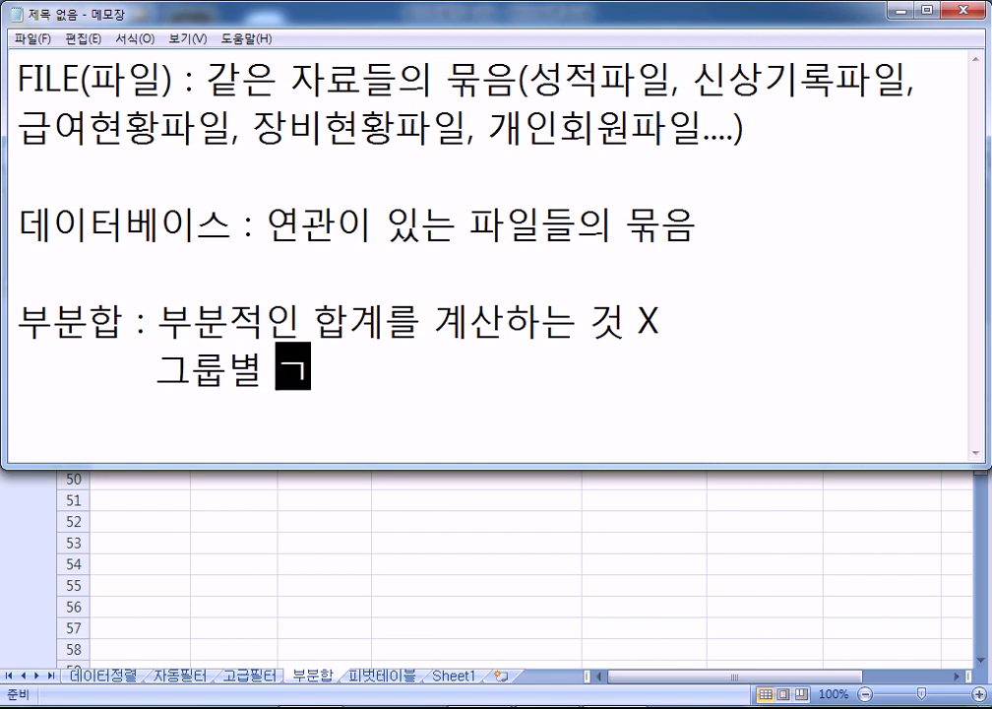
pyautogui.write('산')
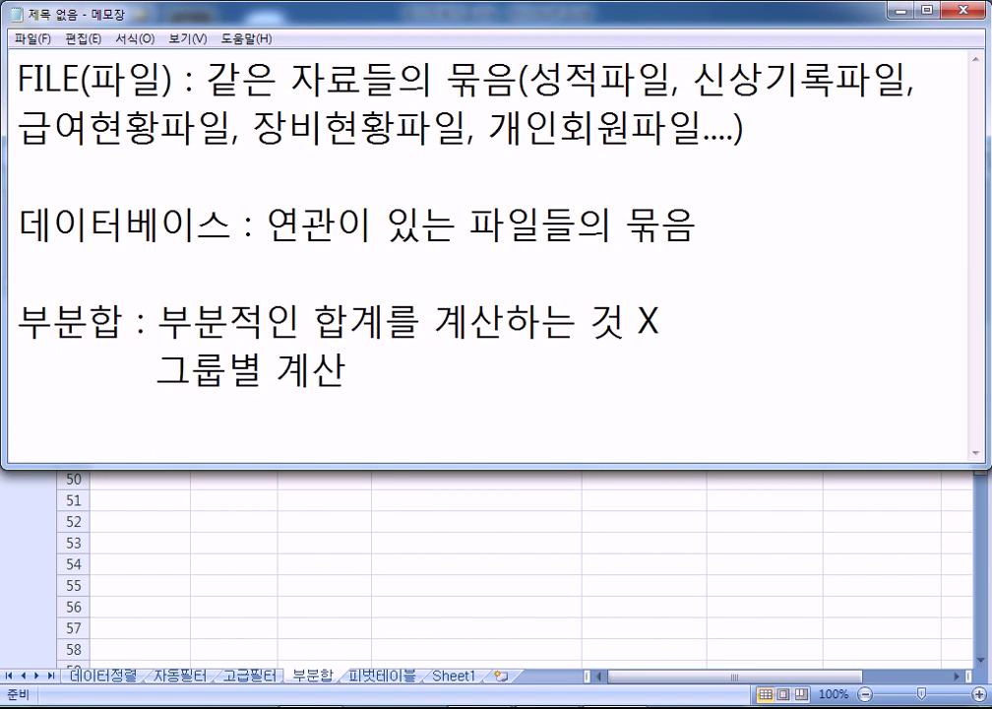
pyautogui.write('을 ㅎ는 것 O')
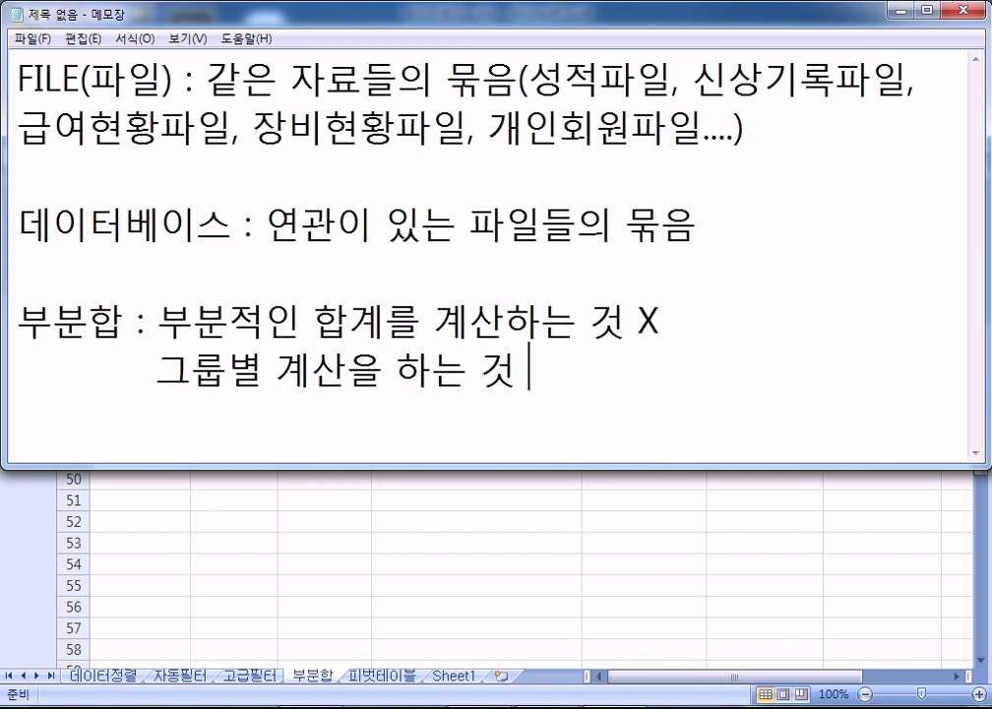
# Write "SUBTOTAL" on its own unindented line under the 부분합 notes, followed by two line breaks.
pyautogui.press('Return')
pyautogui.write('ㄴ')
pyautogui.press('BackSpace')
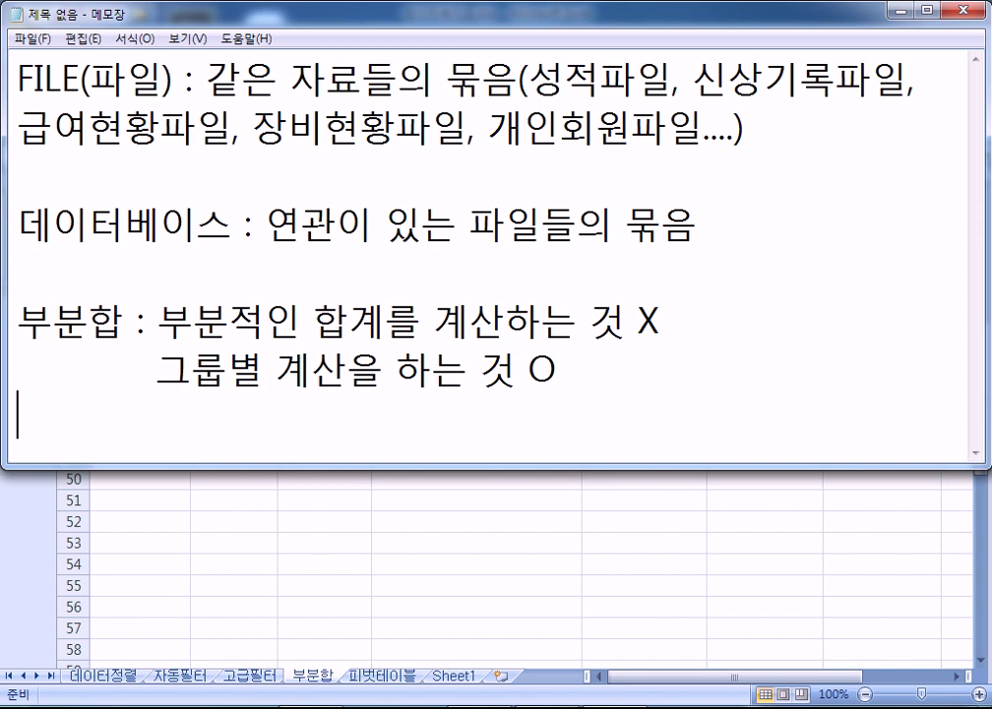
pyautogui.write('SUB')
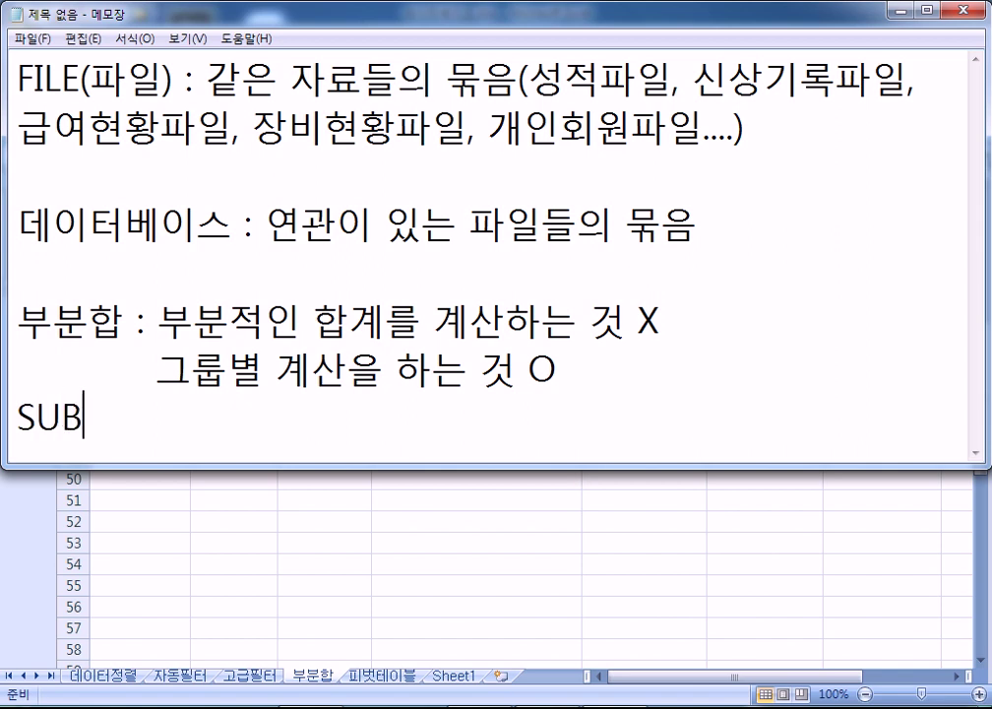
pyautogui.write('TOTAL')
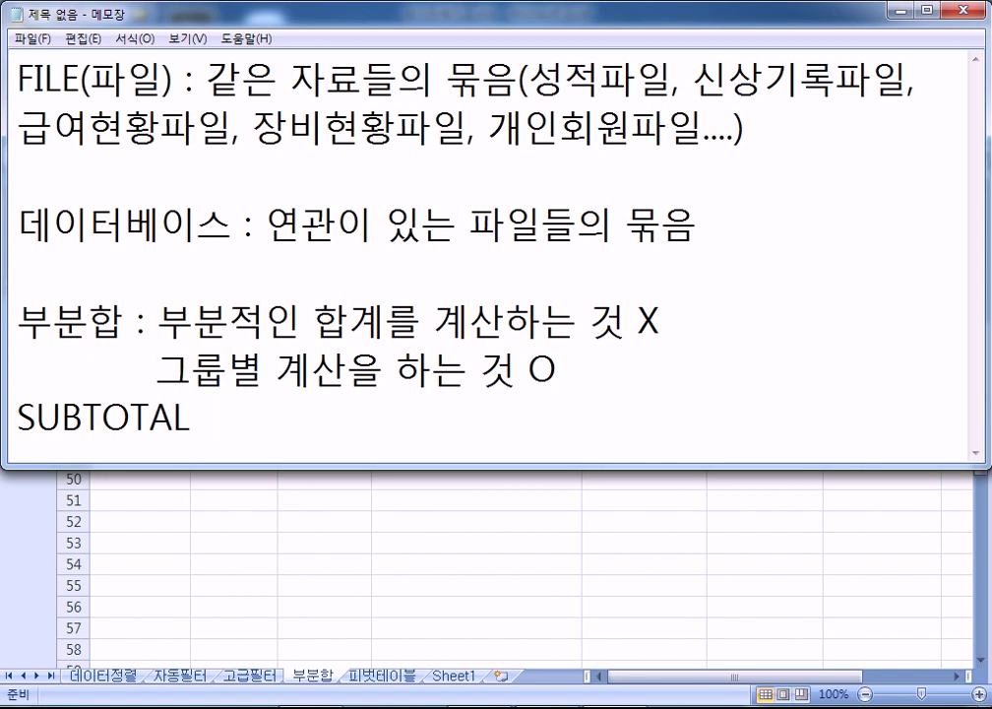
pyautogui.press('Return')
pyautogui.press('Return')
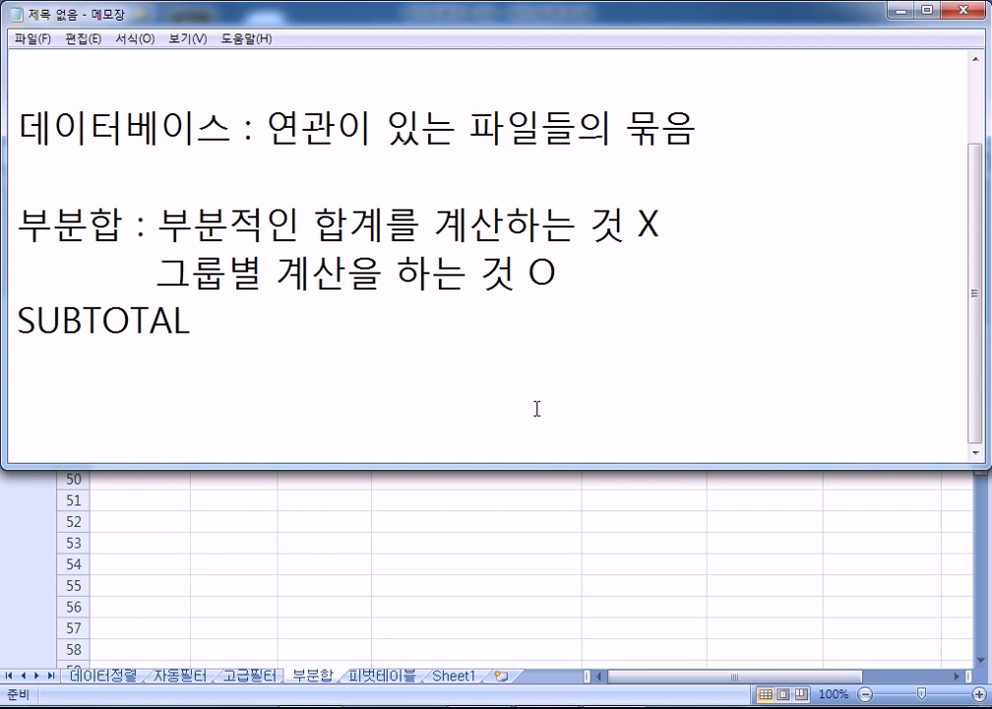
# Switch to the Excel workbook 데이터베이스.xlsx and examine the 반품장소 and 분류 entries on the 자동필터 sheet.
pyautogui.hotkey('alt', 'Tab')
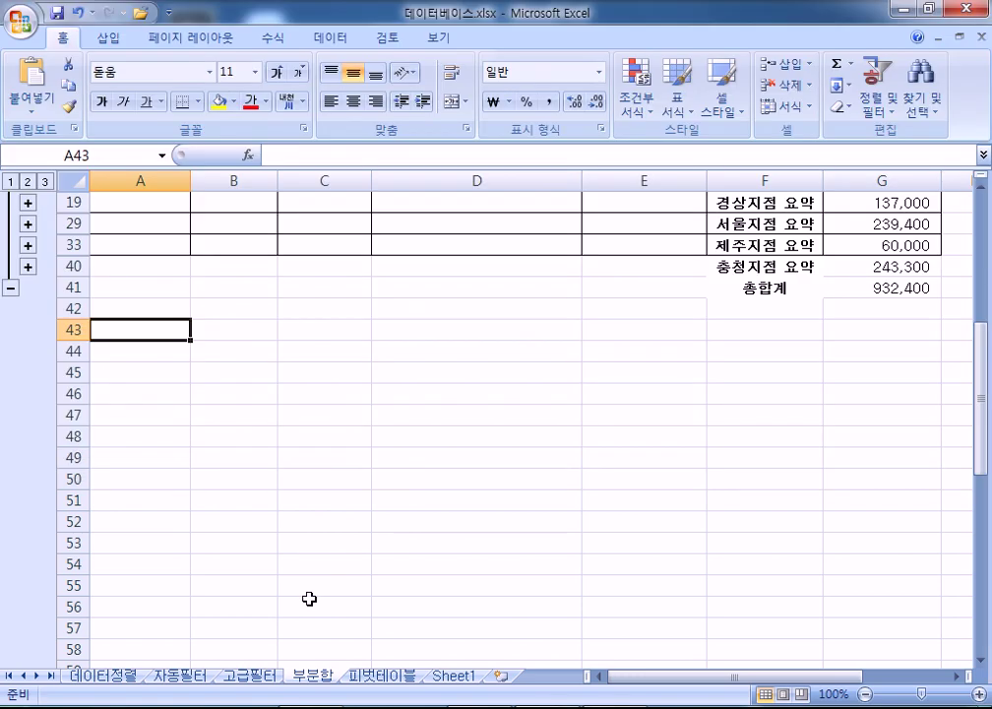
pyautogui.click(252, 676)
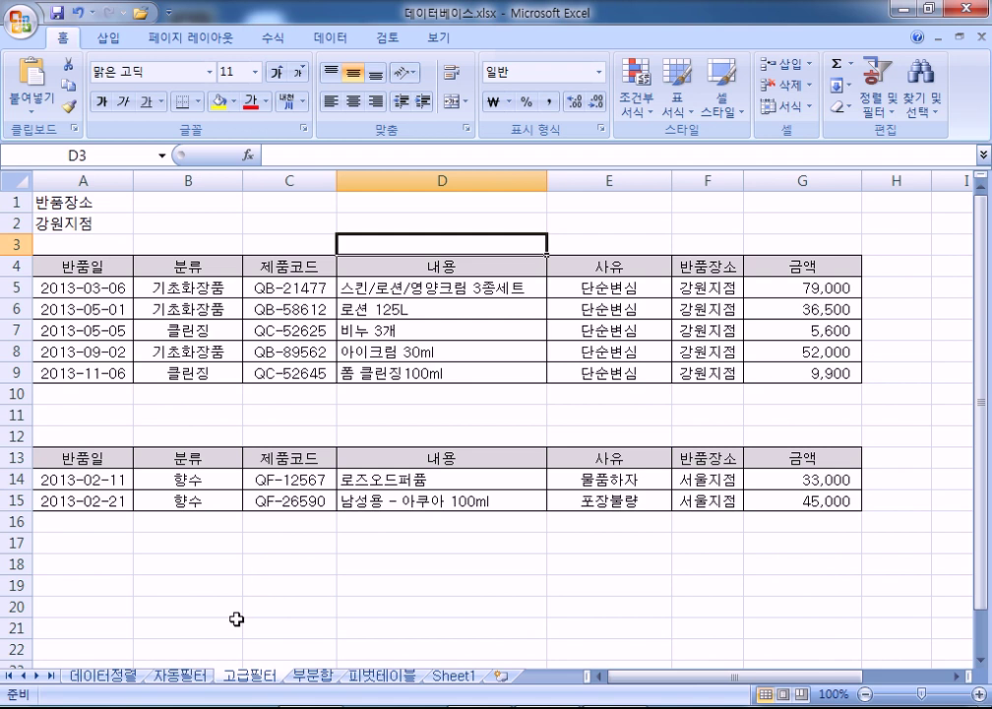
pyautogui.click(177, 677)
pyautogui.click(714, 289)
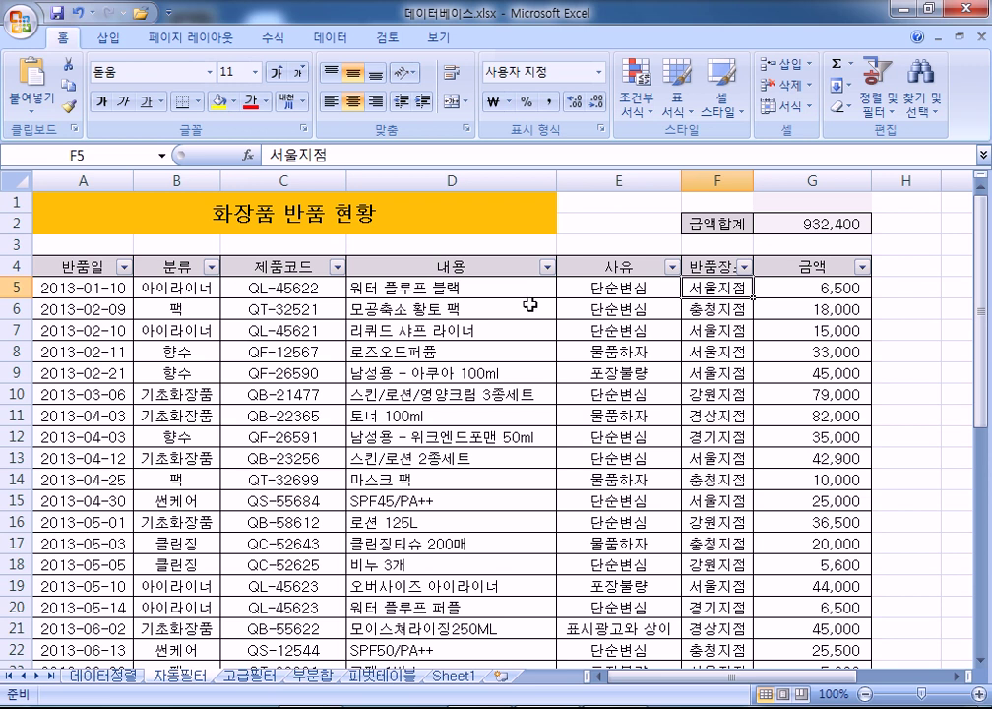
pyautogui.click(180, 351)
pyautogui.click(182, 308)
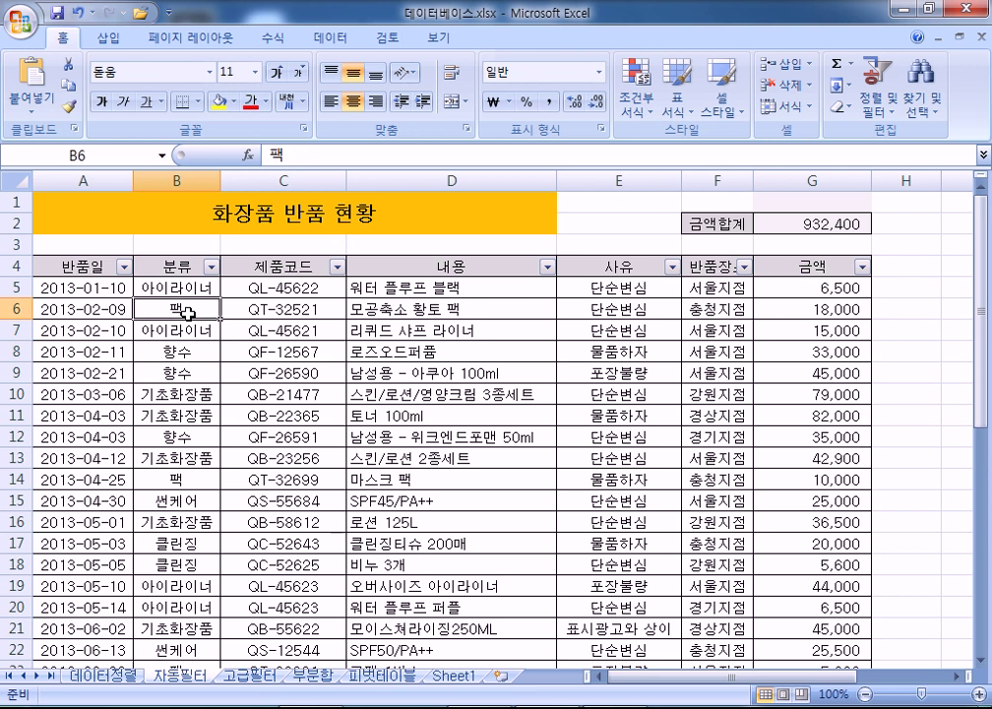
pyautogui.click(182, 394)
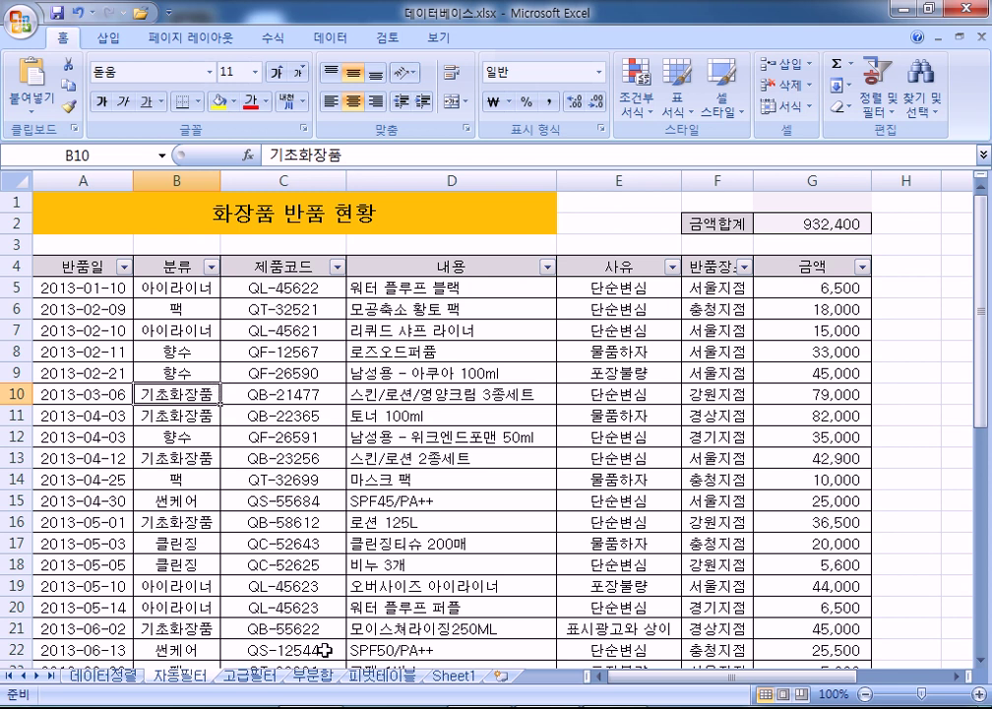
# Open the 피벗테이블 sheet and look over the rows of its 화장품 반품 현황 table.
pyautogui.click(376, 676)
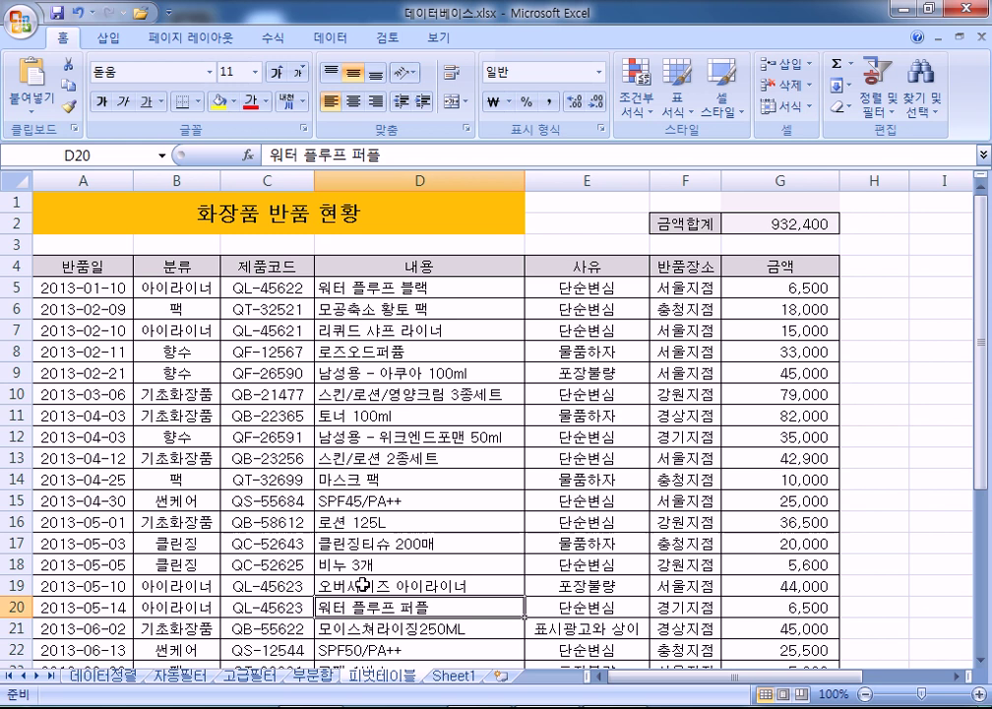
pyautogui.click(268, 437)
pyautogui.scroll(-3, 298, 484)
pyautogui.scroll(3, 300, 487)
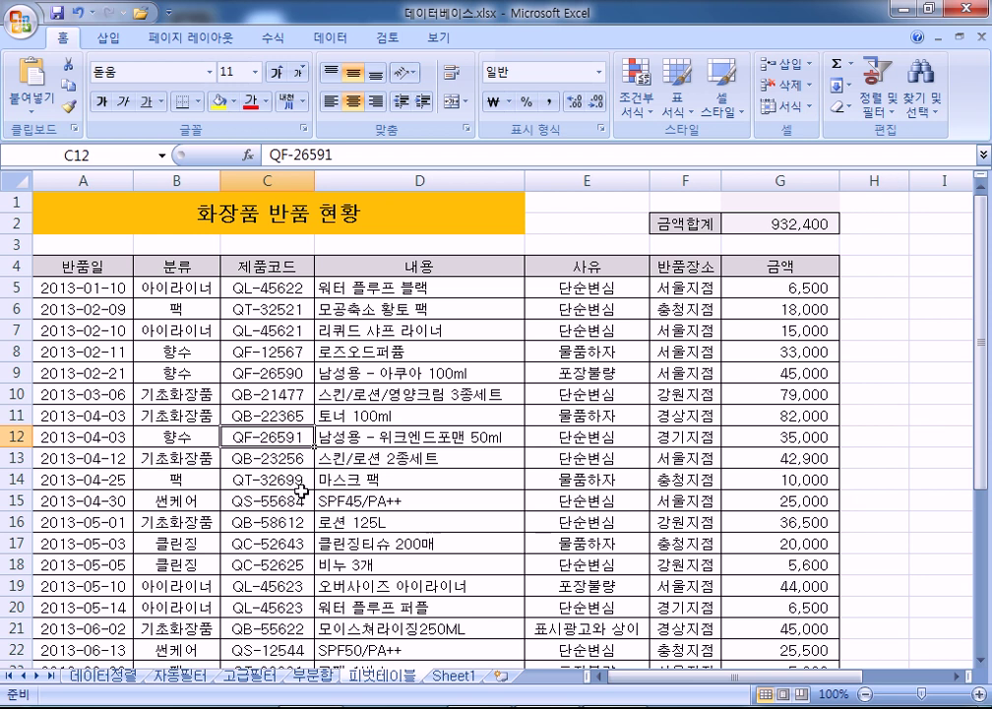
pyautogui.scroll(-3, 278, 485)
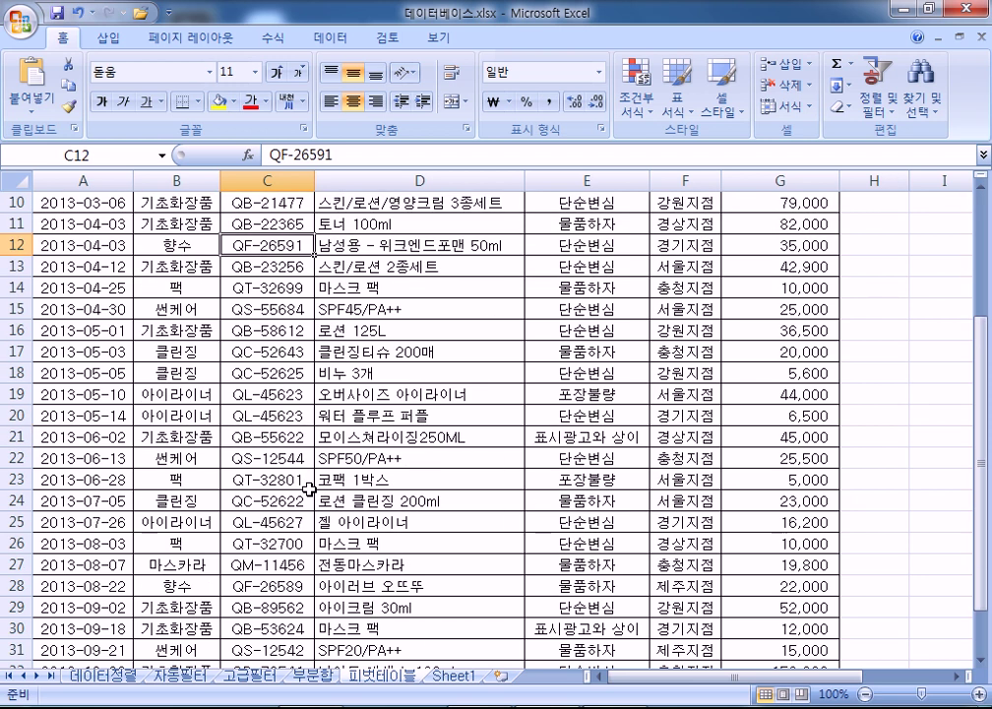
pyautogui.scroll(3, 237, 424)
pyautogui.moveTo(84, 268); pyautogui.dragTo(682, 565)
# Create a pivot table on a new worksheet from the range A4:G34 of the 피벗테이블 sheet.
pyautogui.click(434, 437)
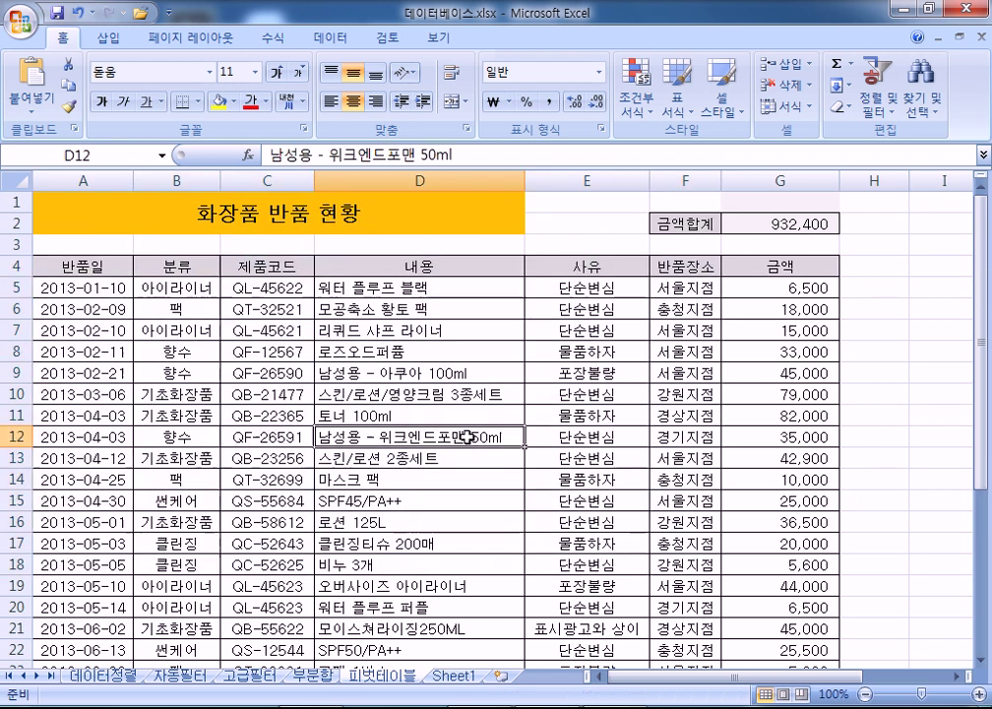
pyautogui.scroll(-3, 440, 457)
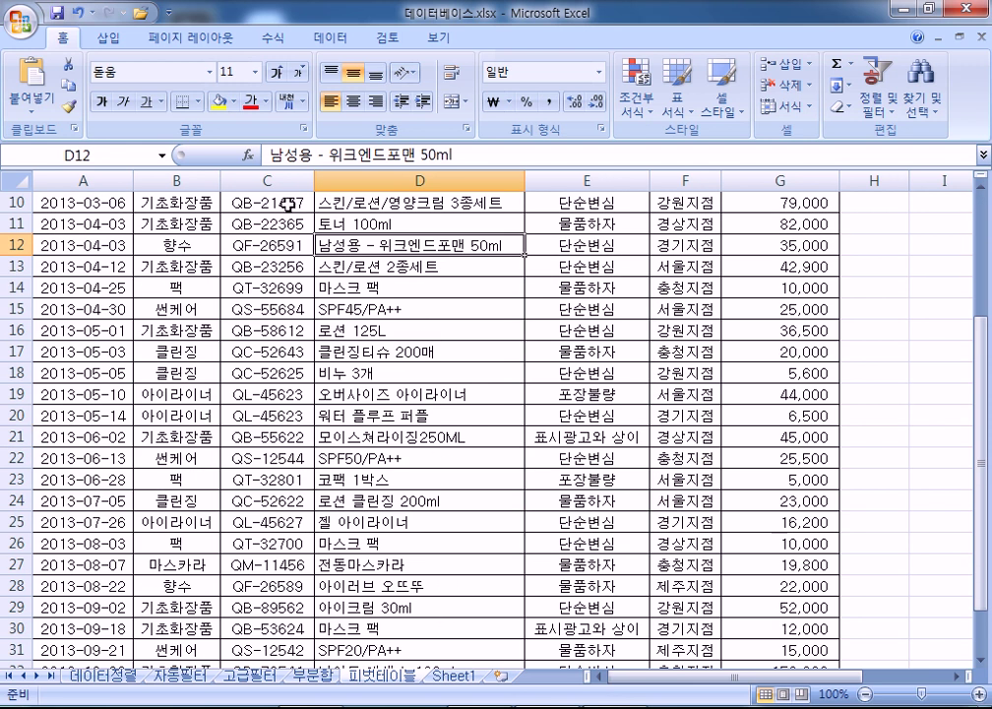
pyautogui.click(111, 40)
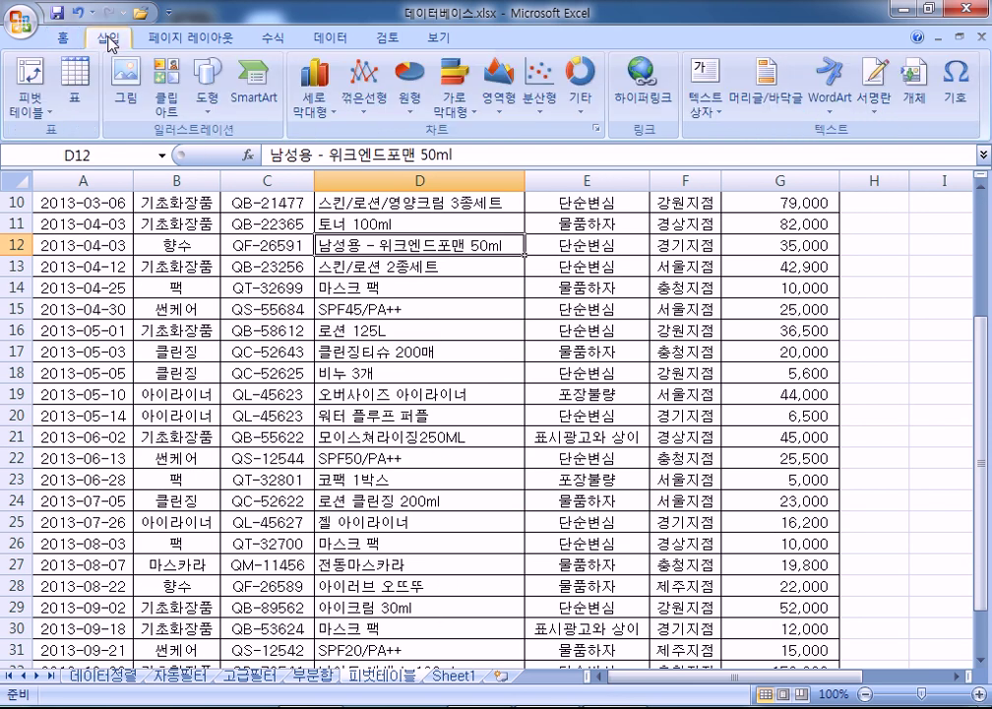
pyautogui.click(30, 73)
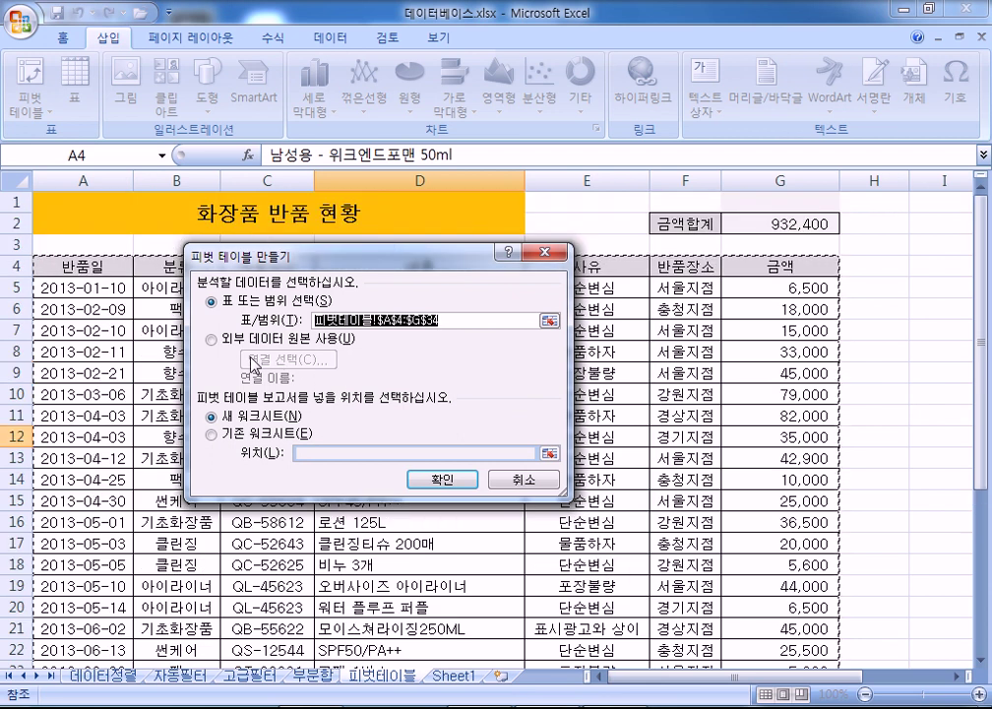
pyautogui.scroll(-3, 251, 364)
pyautogui.scroll(-4, 251, 365)
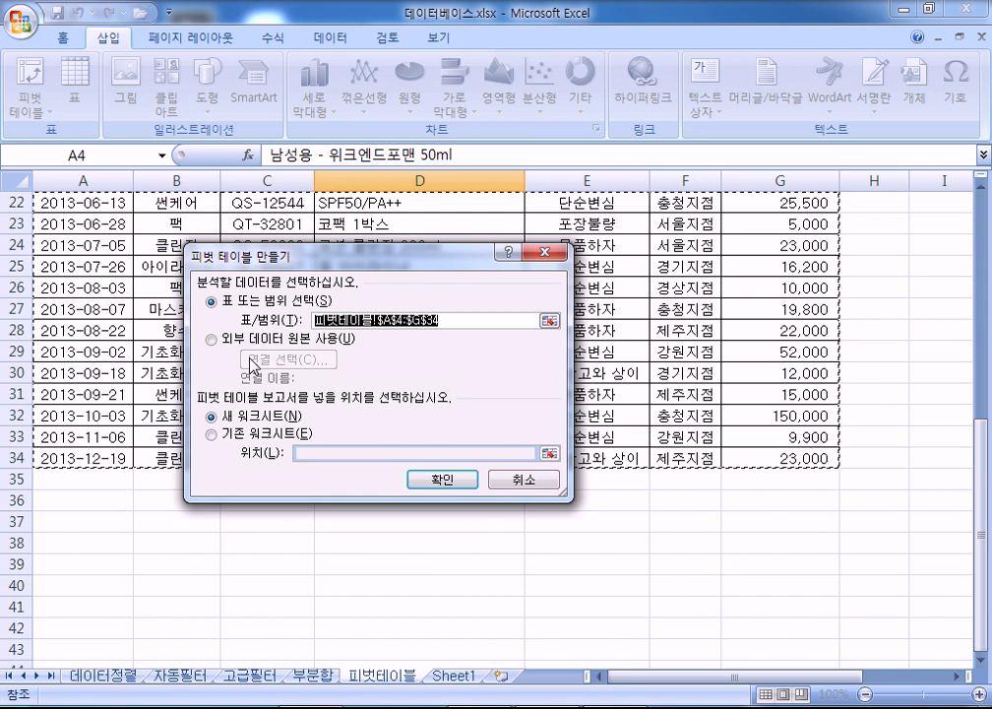
pyautogui.click(444, 480)
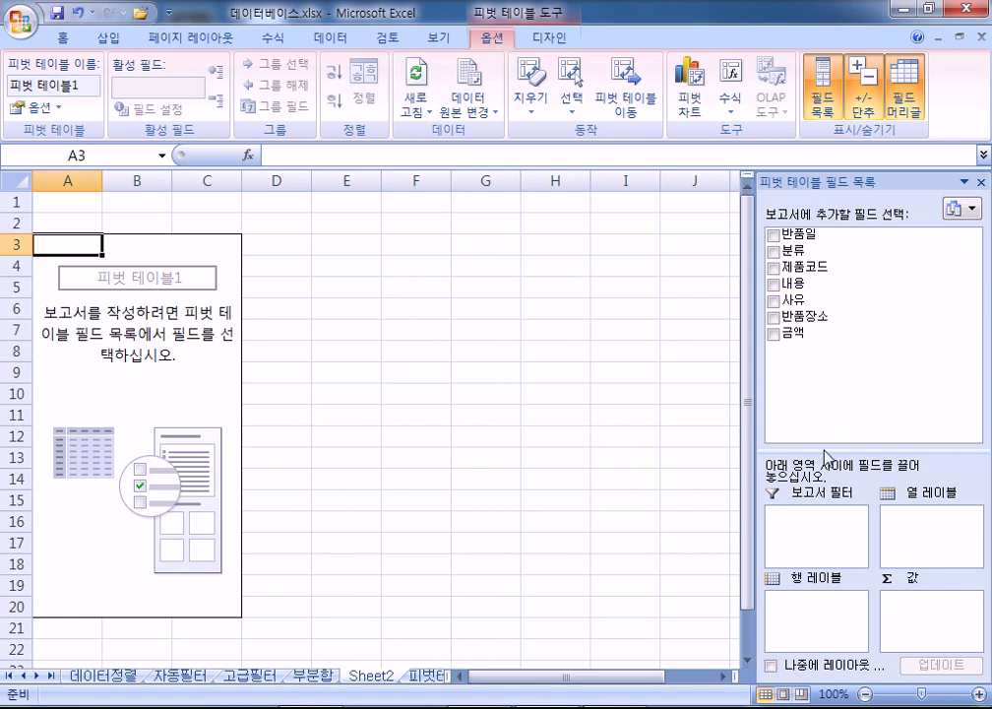
# Undock the pivot table field list and adjust its divider so that all seven fields fit above the layout areas.
pyautogui.moveTo(830, 454); pyautogui.dragTo(828, 375)
pyautogui.moveTo(815, 193); pyautogui.dragTo(718, 60)
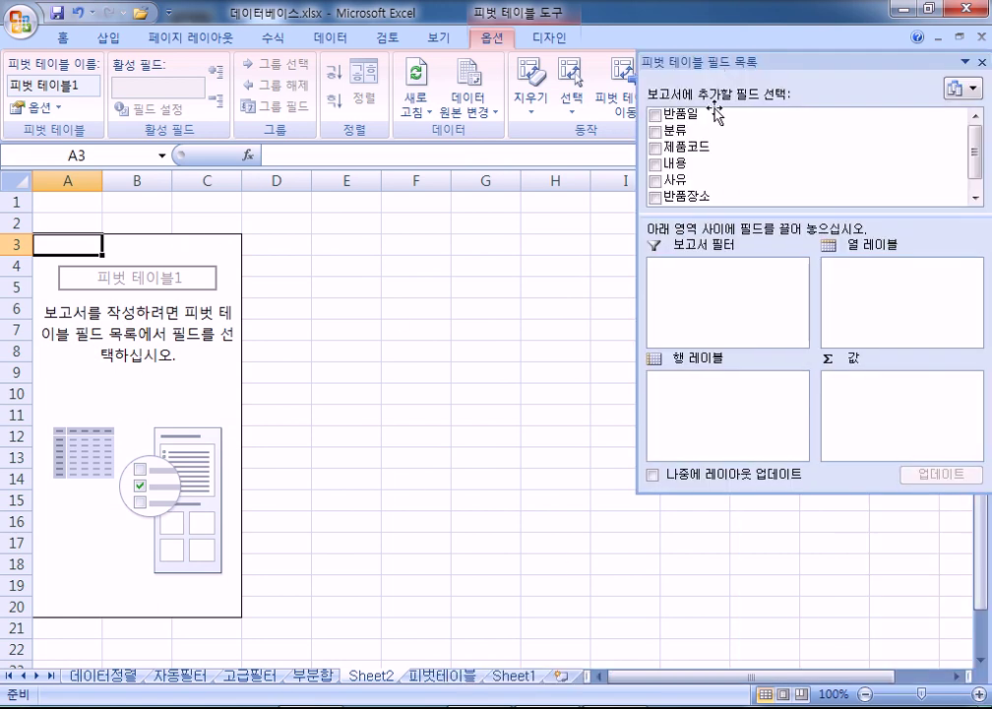
pyautogui.moveTo(728, 212); pyautogui.dragTo(727, 246)
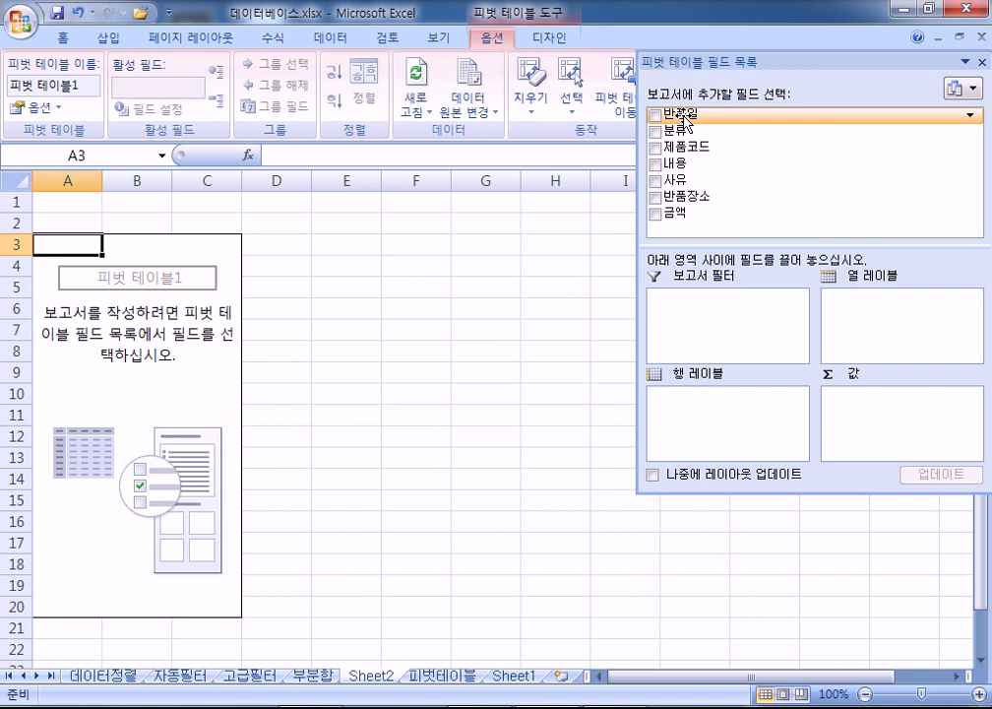
# Try the 반품일 field in the pivot table's report filter area and in its row labels area.
pyautogui.moveTo(686, 122); pyautogui.dragTo(721, 320)
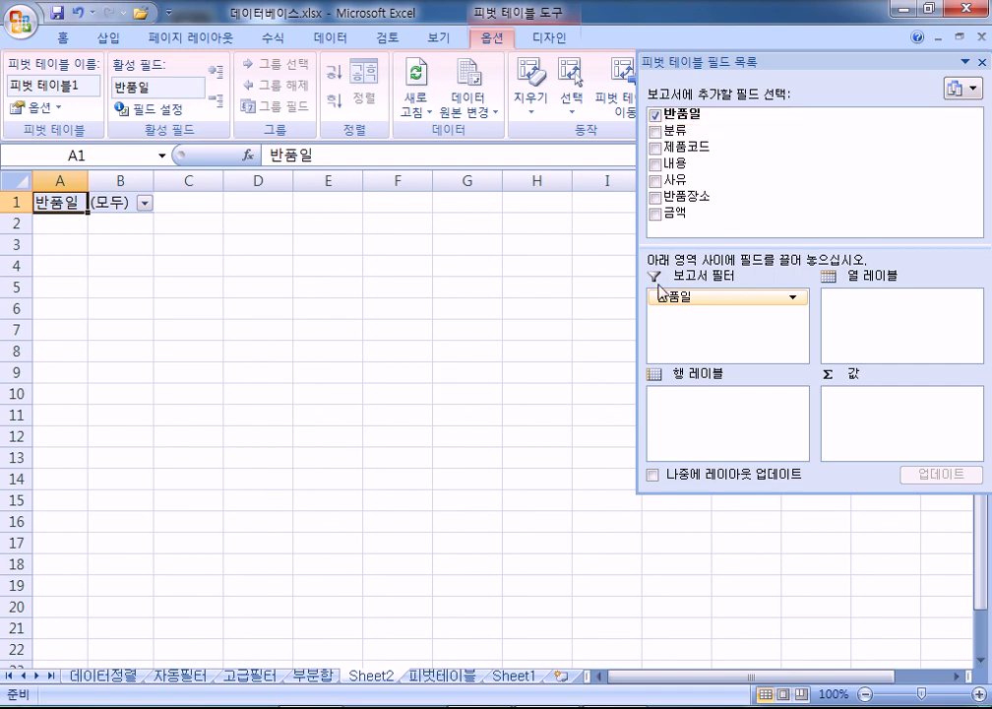
pyautogui.click(656, 116)
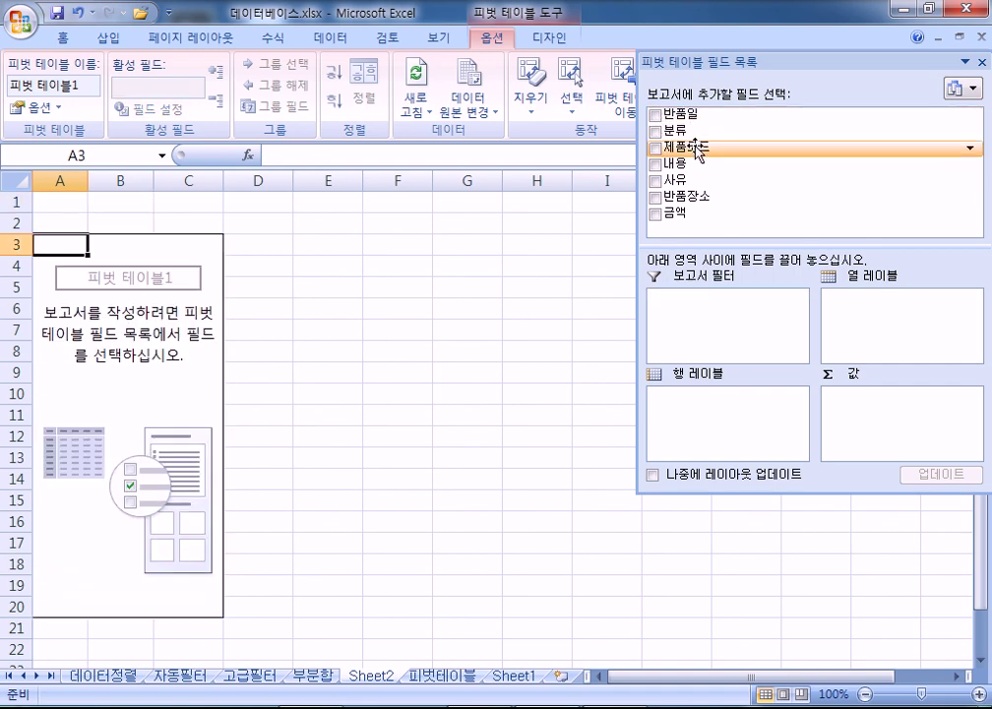
pyautogui.moveTo(711, 116); pyautogui.dragTo(690, 363)
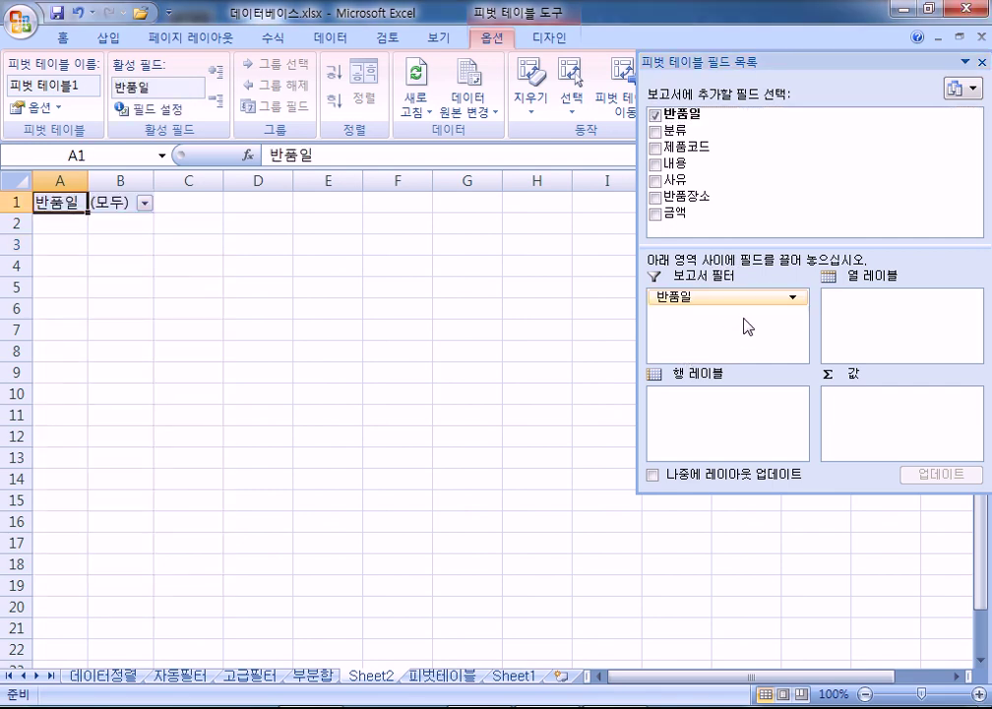
pyautogui.moveTo(737, 301); pyautogui.dragTo(709, 450)
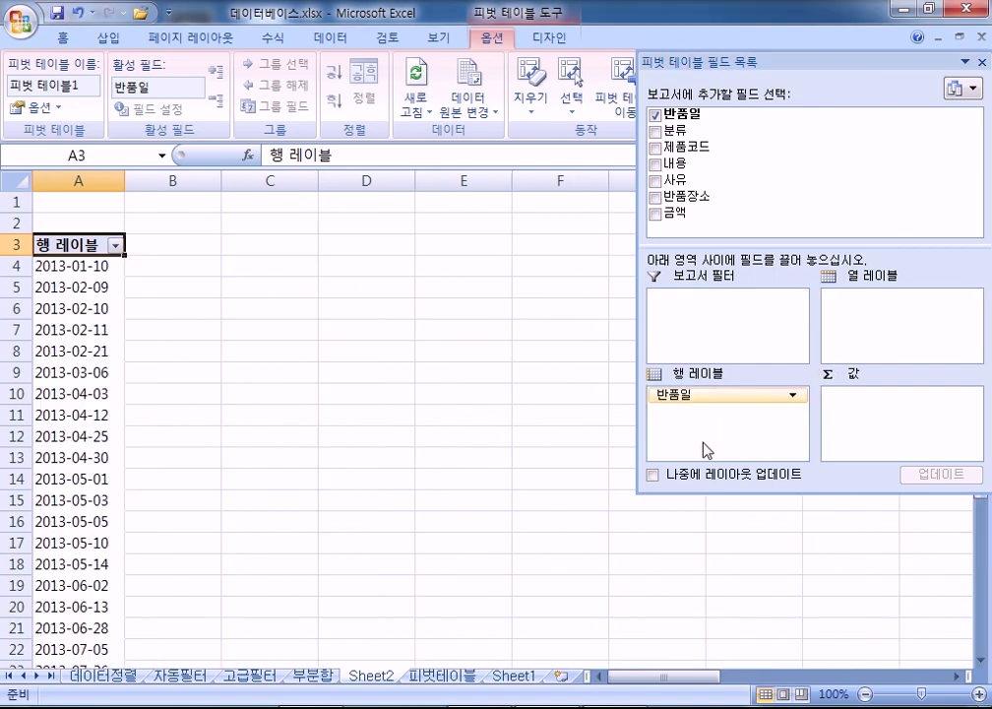
pyautogui.moveTo(703, 394); pyautogui.dragTo(699, 300)
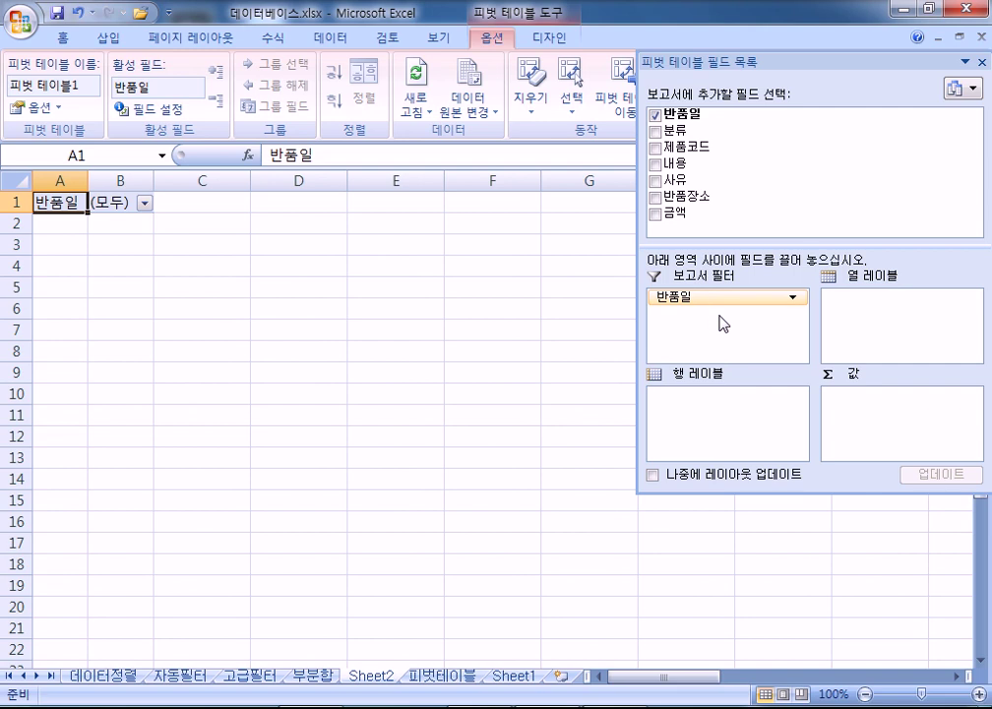
# Place the 반품일 field in the pivot table's row labels and the 분류 field in its column labels.
pyautogui.moveTo(700, 299); pyautogui.dragTo(697, 415)
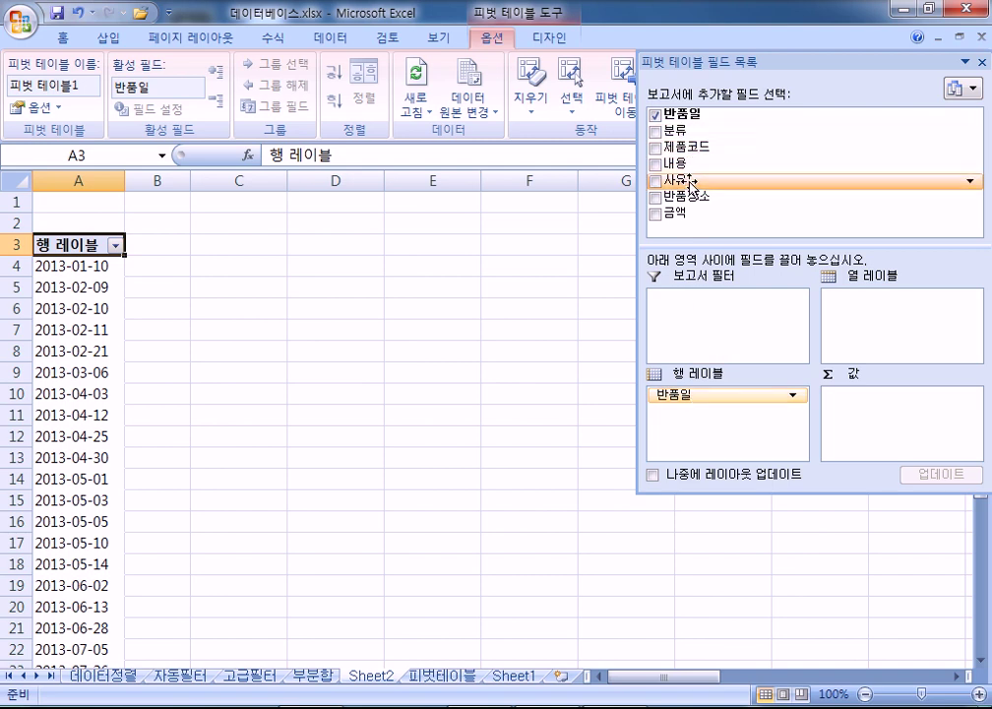
pyautogui.moveTo(670, 130); pyautogui.dragTo(870, 297)
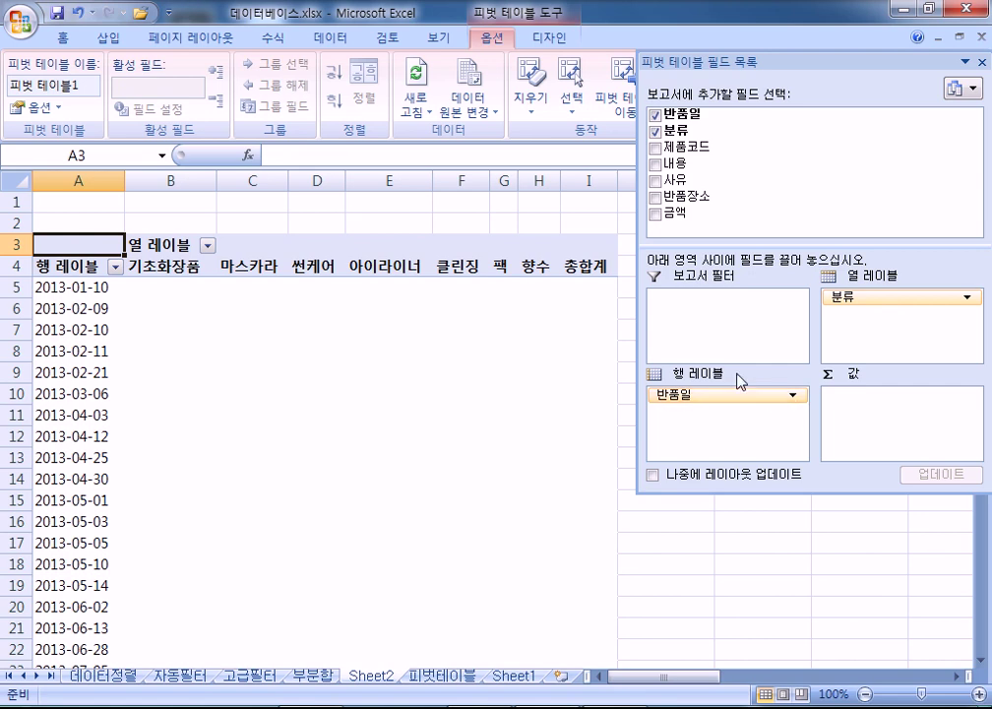
# Add the 금액 field to the pivot table's values and move the field list clear of the table.
pyautogui.moveTo(675, 211); pyautogui.dragTo(868, 436)
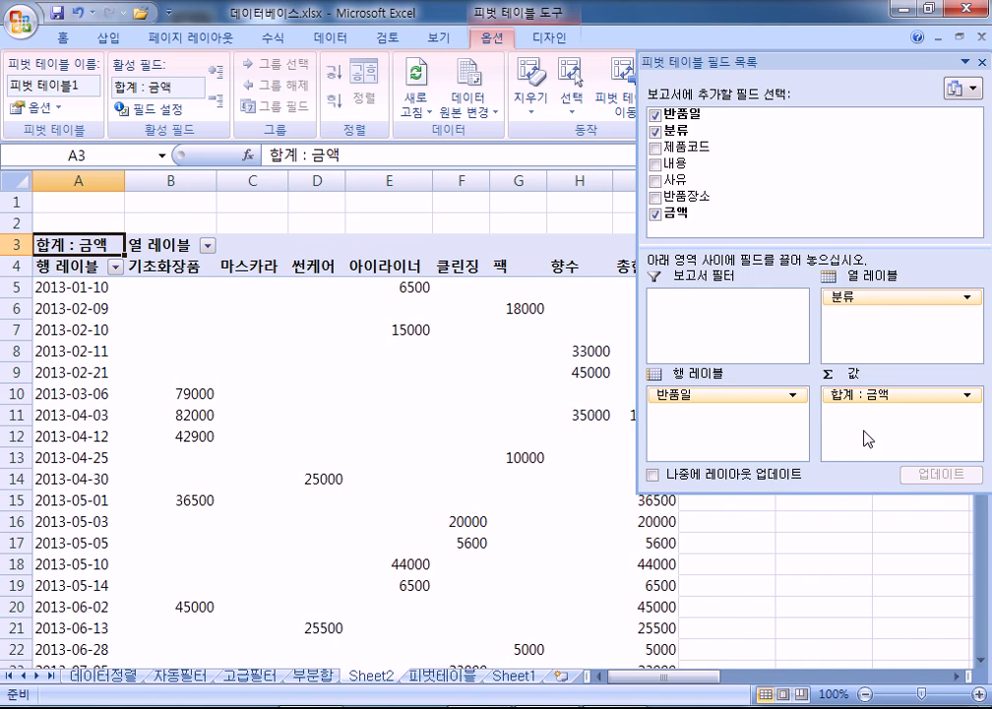
pyautogui.moveTo(723, 62); pyautogui.dragTo(822, 83)
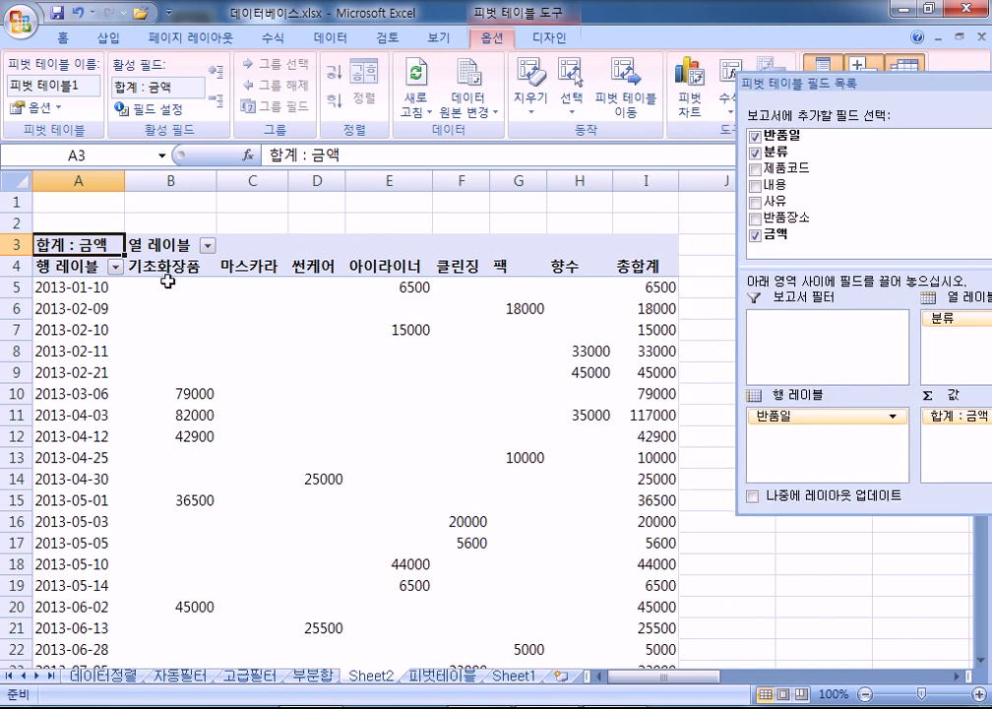
# Examine the return amounts by return date and product category in the pivot table.
pyautogui.click(380, 287)
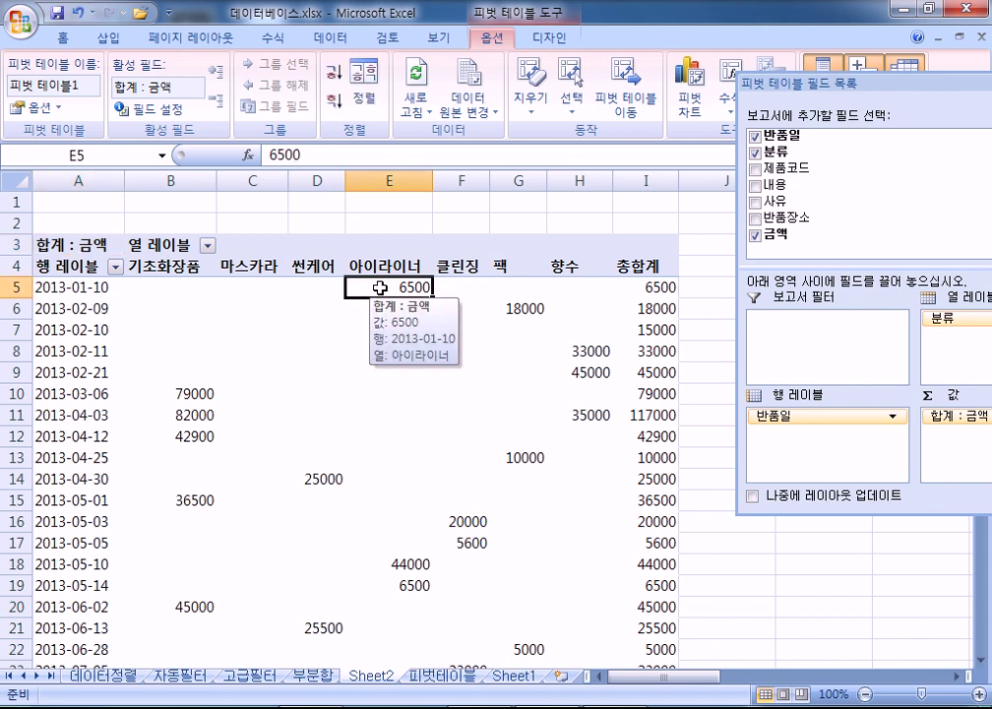
pyautogui.click(52, 419)
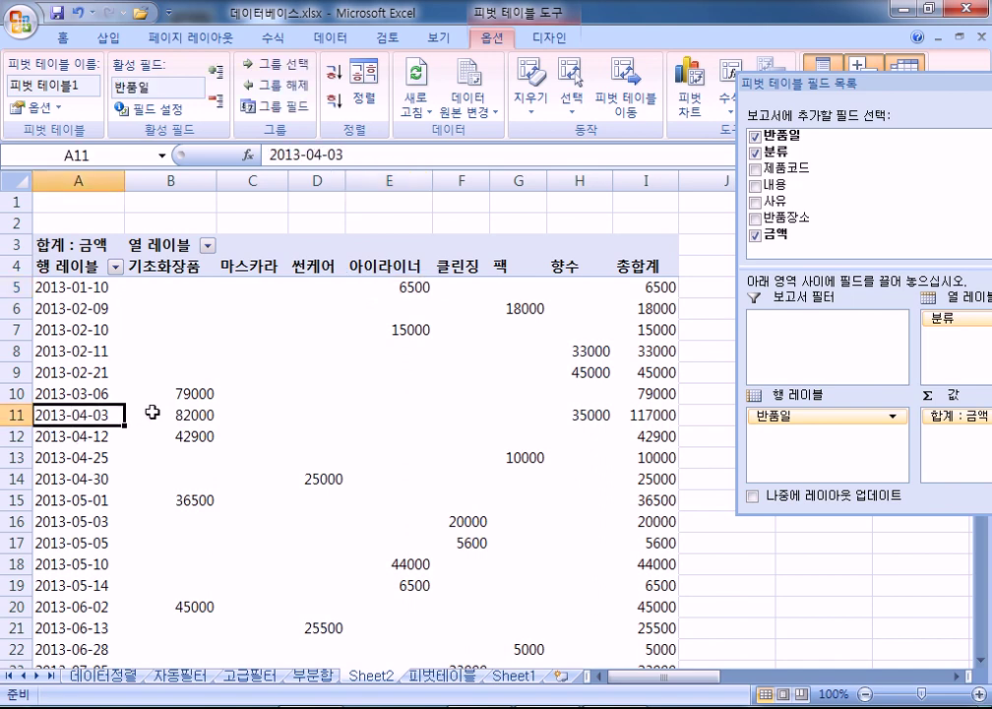
pyautogui.click(588, 421)
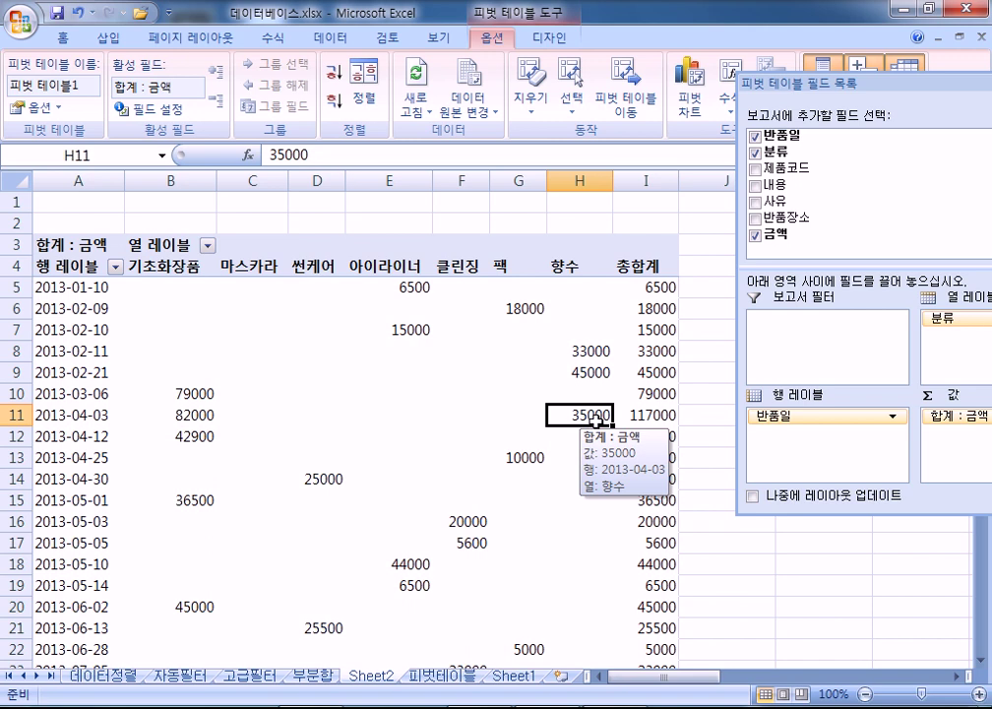
pyautogui.scroll(-2, 487, 421)
pyautogui.click(276, 392)
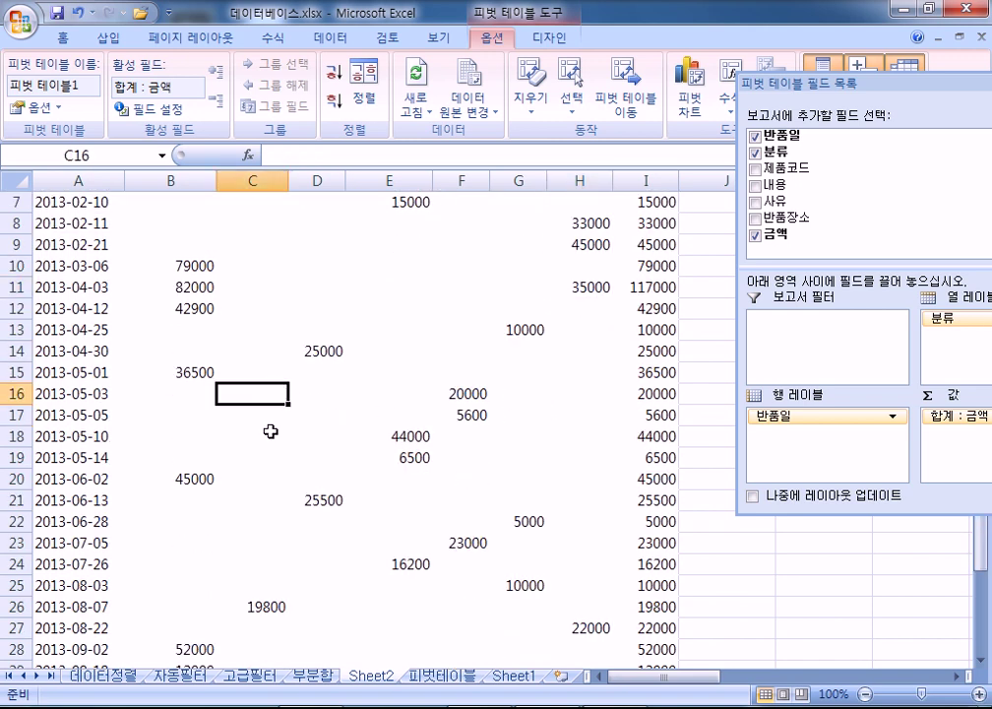
pyautogui.click(269, 433)
pyautogui.click(313, 416)
pyautogui.scroll(2, 243, 414)
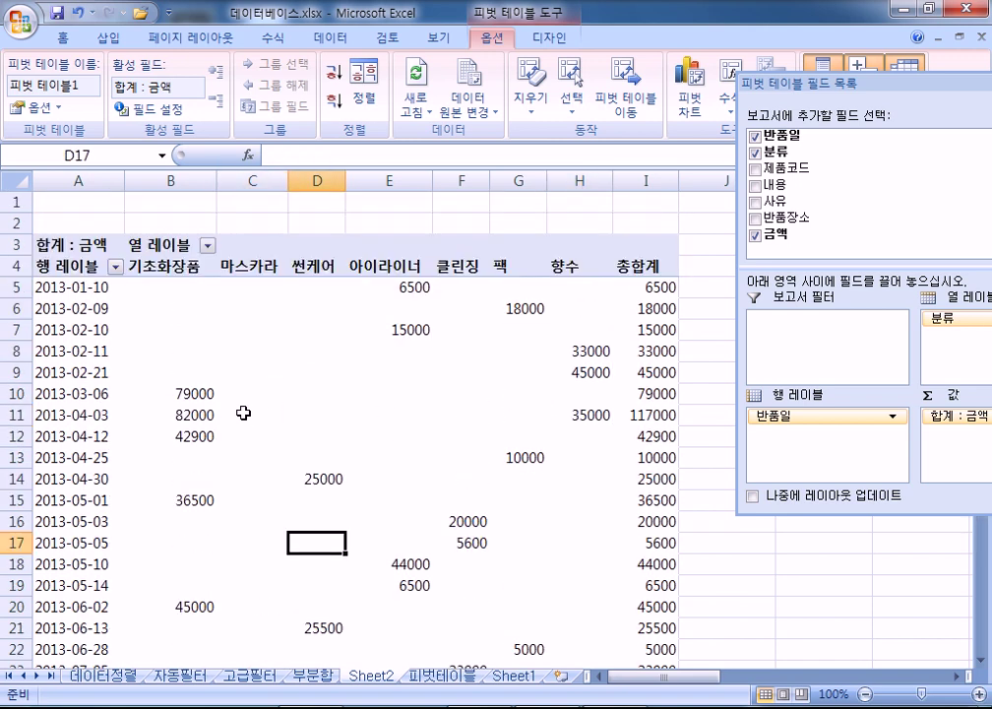
pyautogui.moveTo(243, 414)
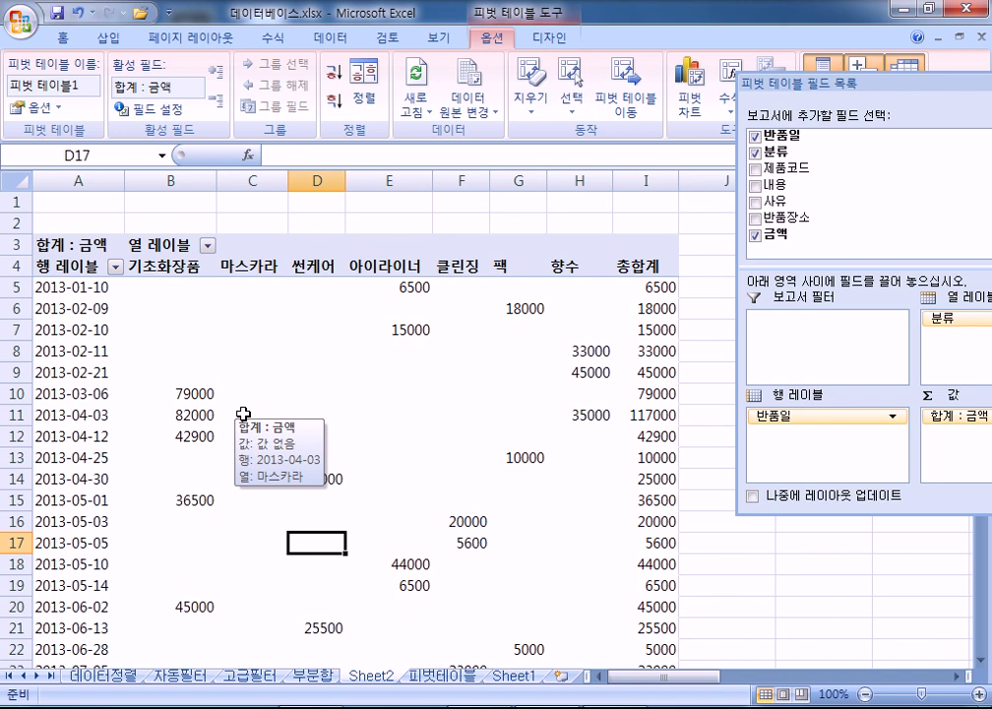
# Group the 반품일 dates in the pivot table's row labels by month (월).
pyautogui.moveTo(779, 75); pyautogui.dragTo(779, 112)
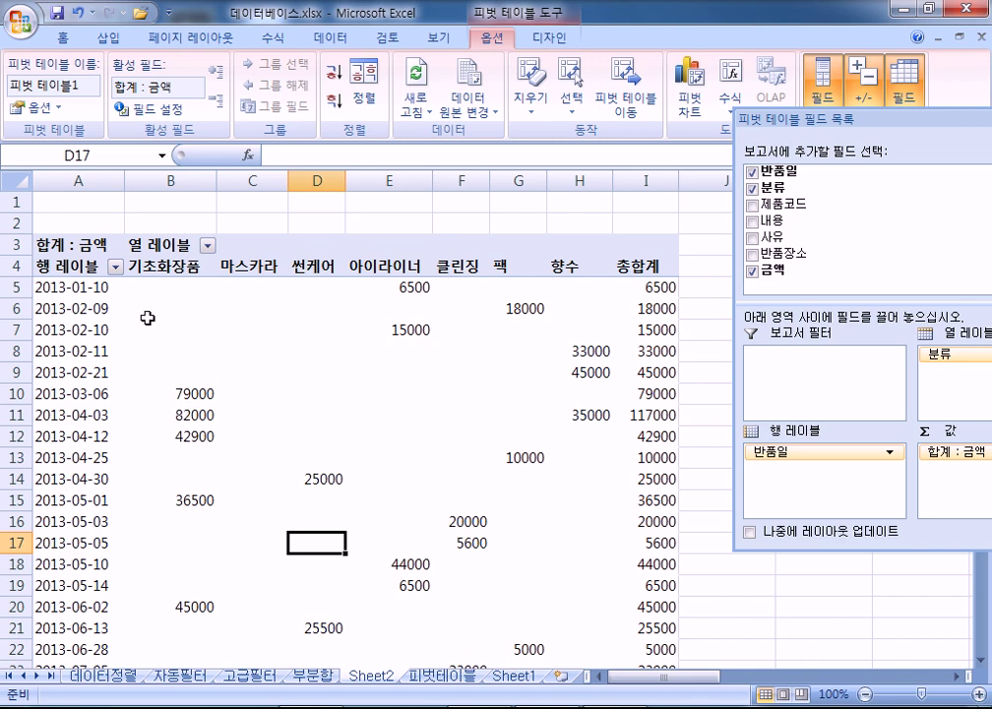
pyautogui.click(76, 352)
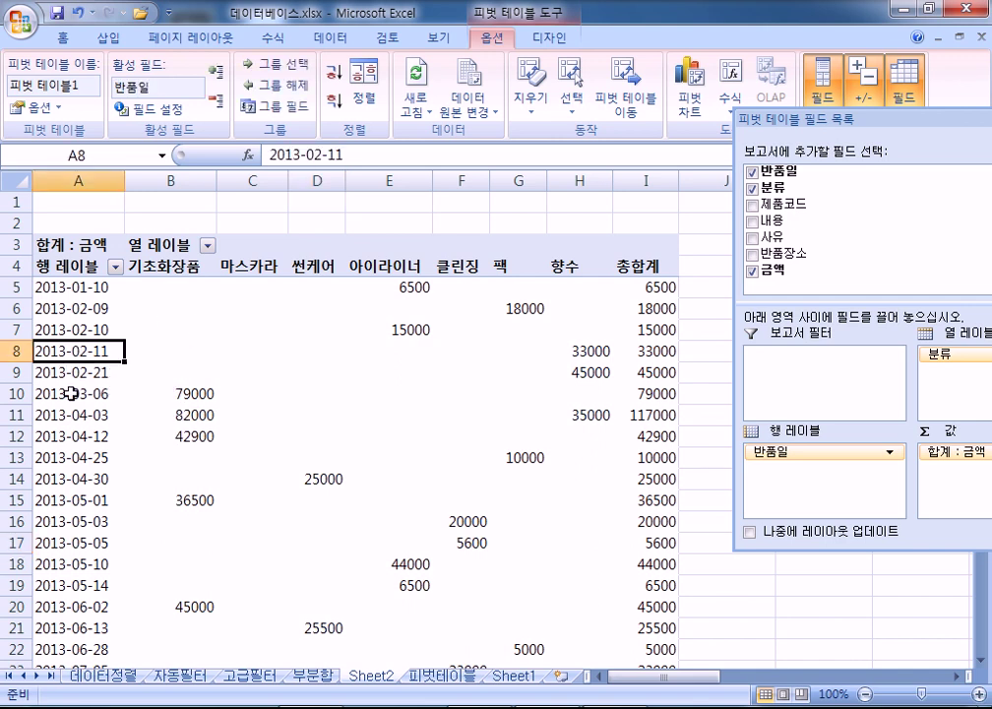
pyautogui.rightClick(75, 398)
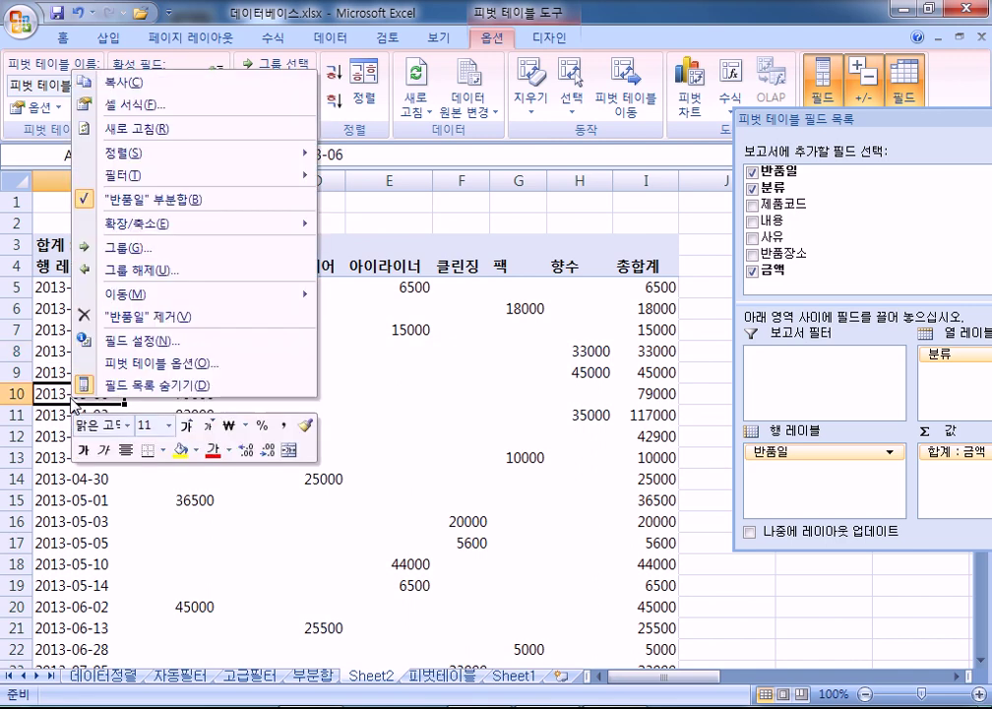
pyautogui.click(147, 261)
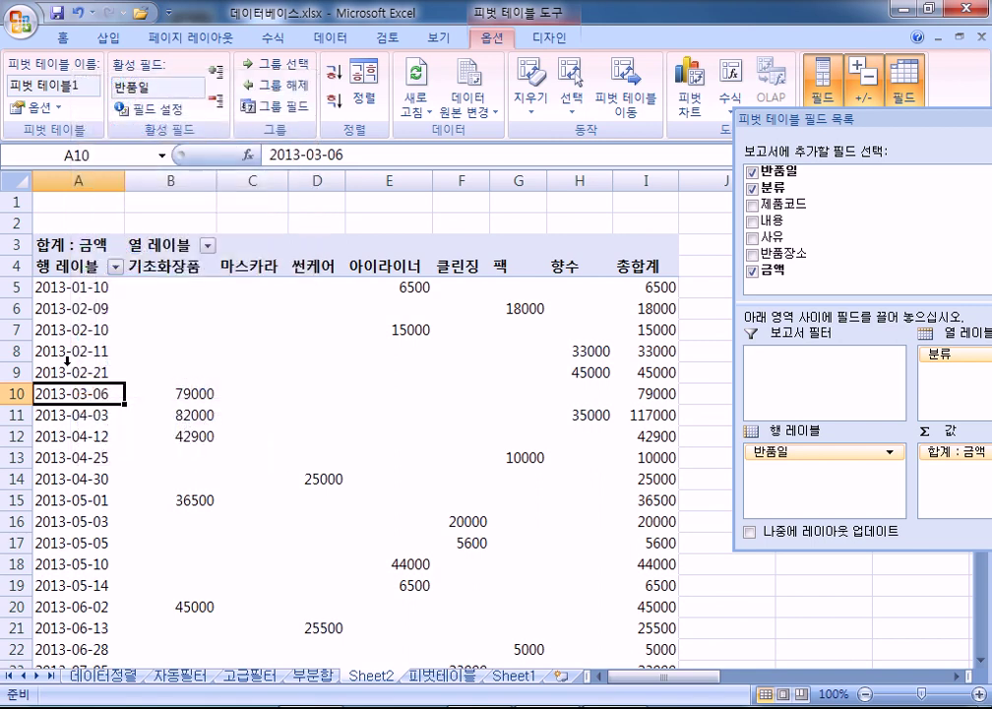
pyautogui.rightClick(83, 373)
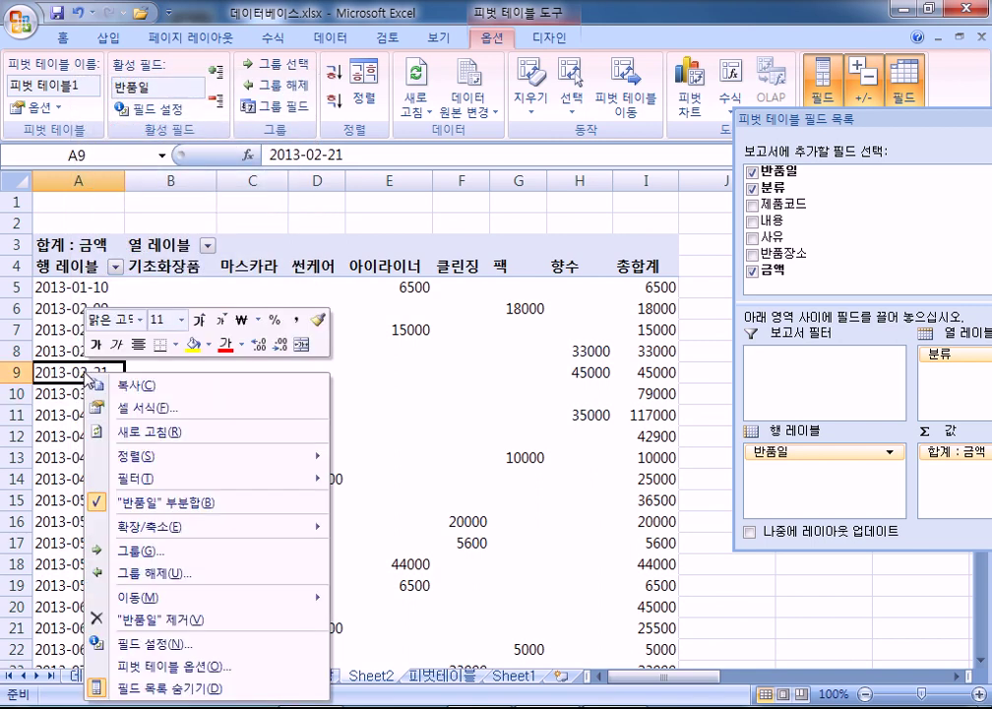
pyautogui.click(138, 552)
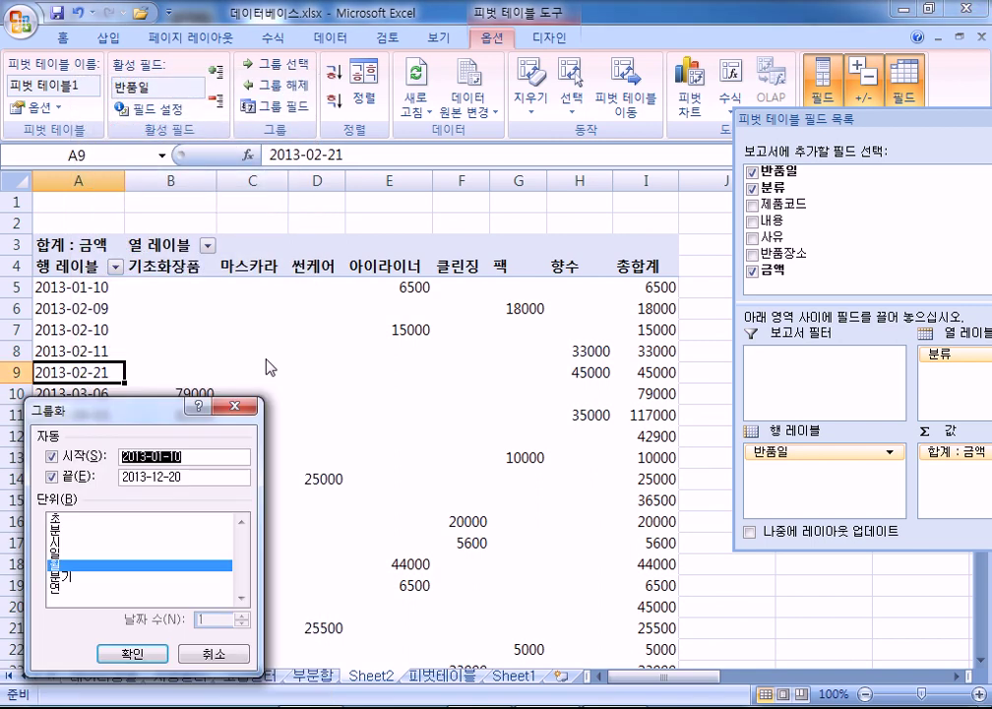
pyautogui.moveTo(149, 419); pyautogui.dragTo(374, 188)
pyautogui.click(290, 336)
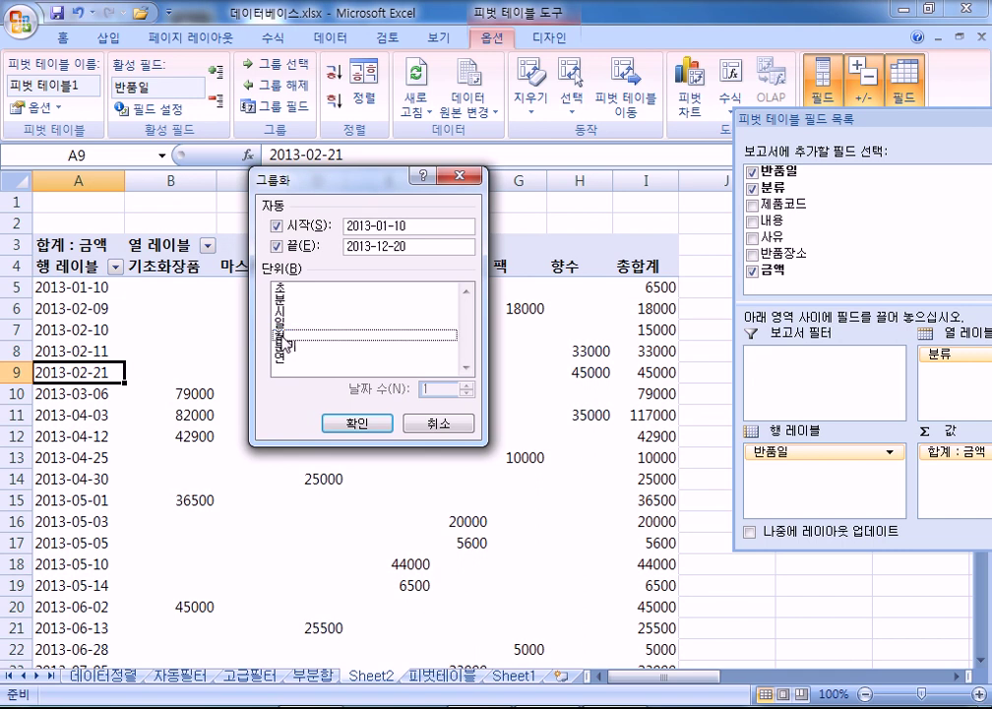
pyautogui.click(292, 338)
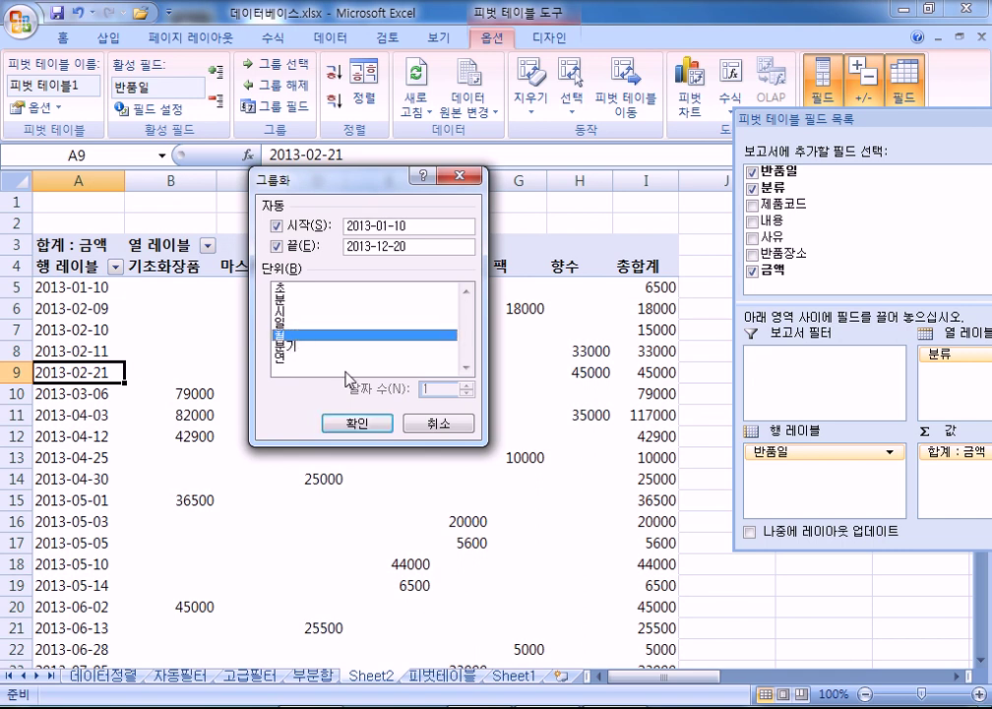
pyautogui.click(350, 426)
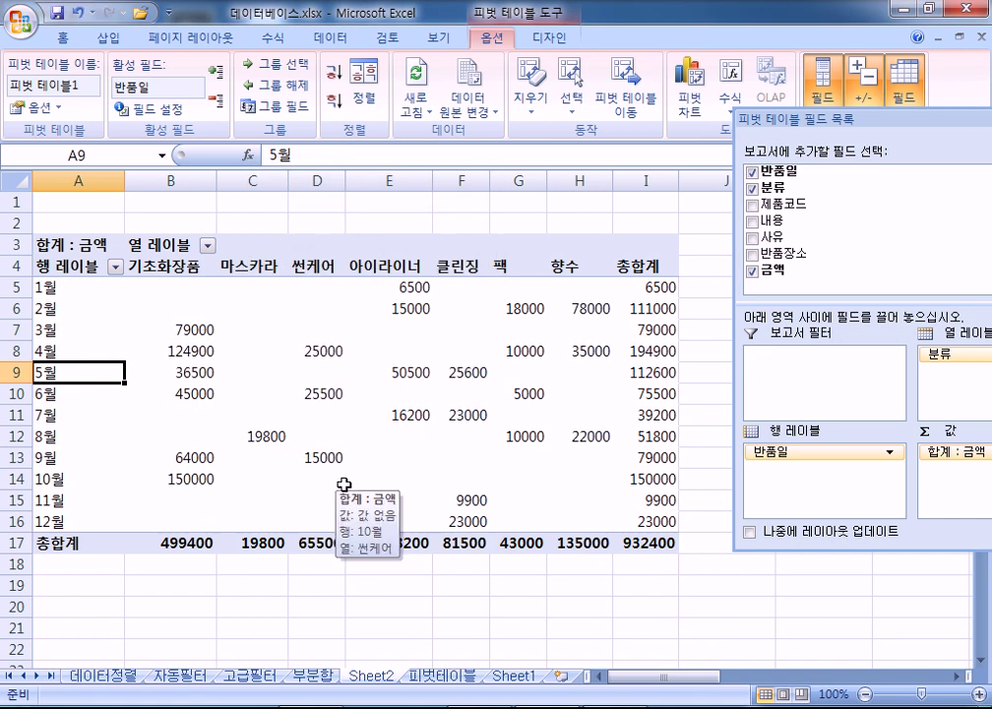
# Look at the branch subtotals on the 부분합 sheet and return to the pivot table on Sheet2.
pyautogui.click(315, 676)
pyautogui.scroll(2, 471, 356)
pyautogui.click(532, 309)
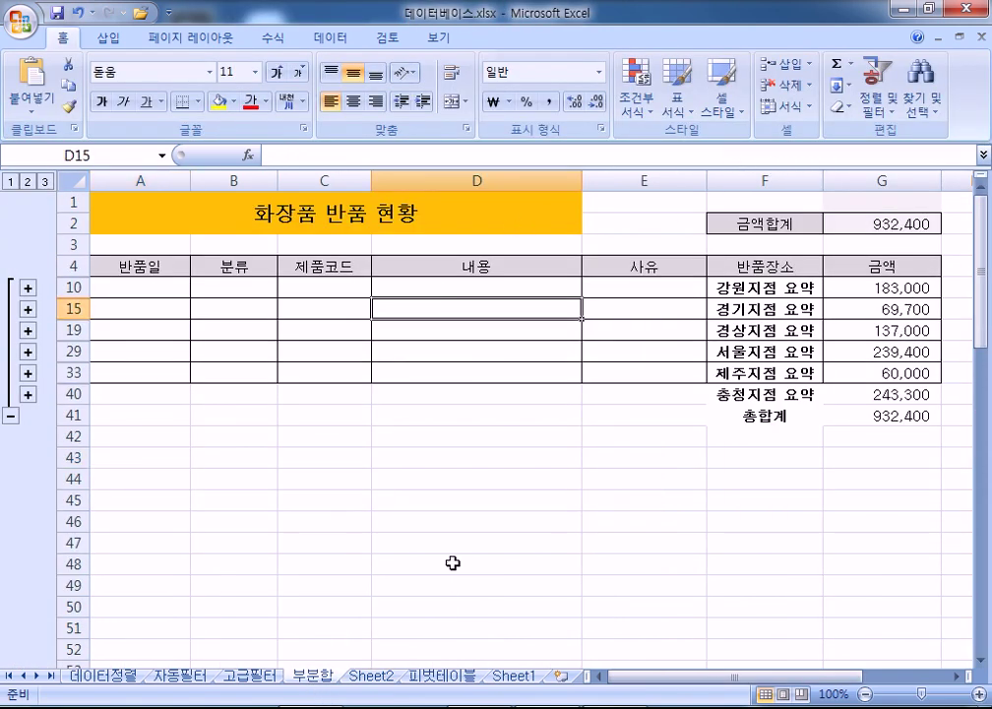
pyautogui.click(372, 675)
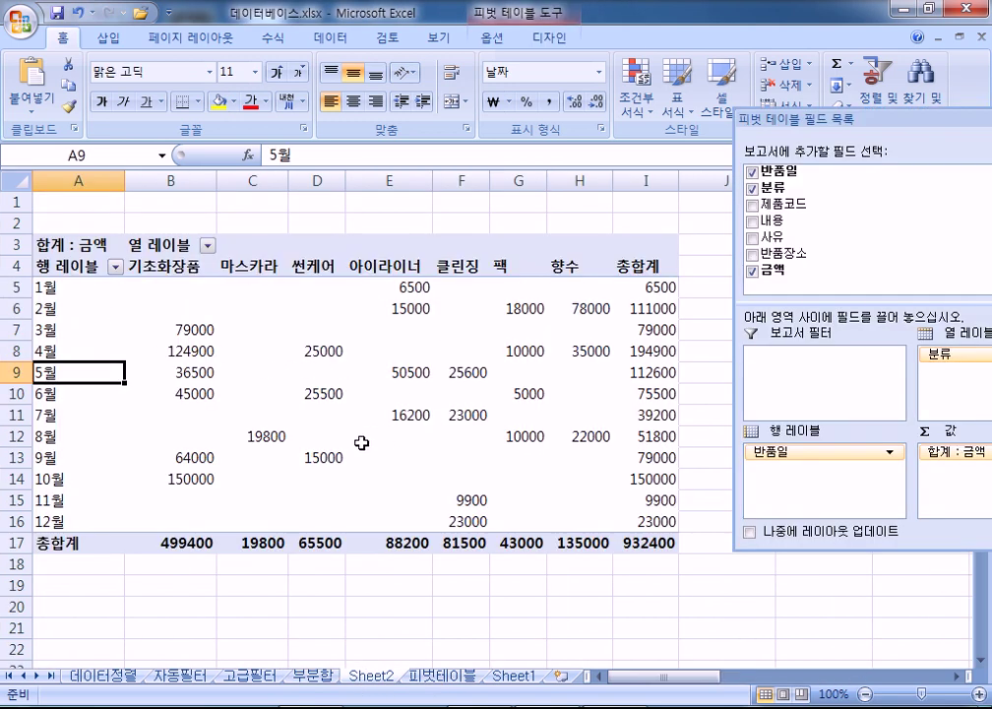
pyautogui.moveTo(519, 432)
# Move the 반품일 field to the pivot table's report filter and place the 반품장소 field in the row labels.
pyautogui.moveTo(788, 123); pyautogui.dragTo(722, 77)
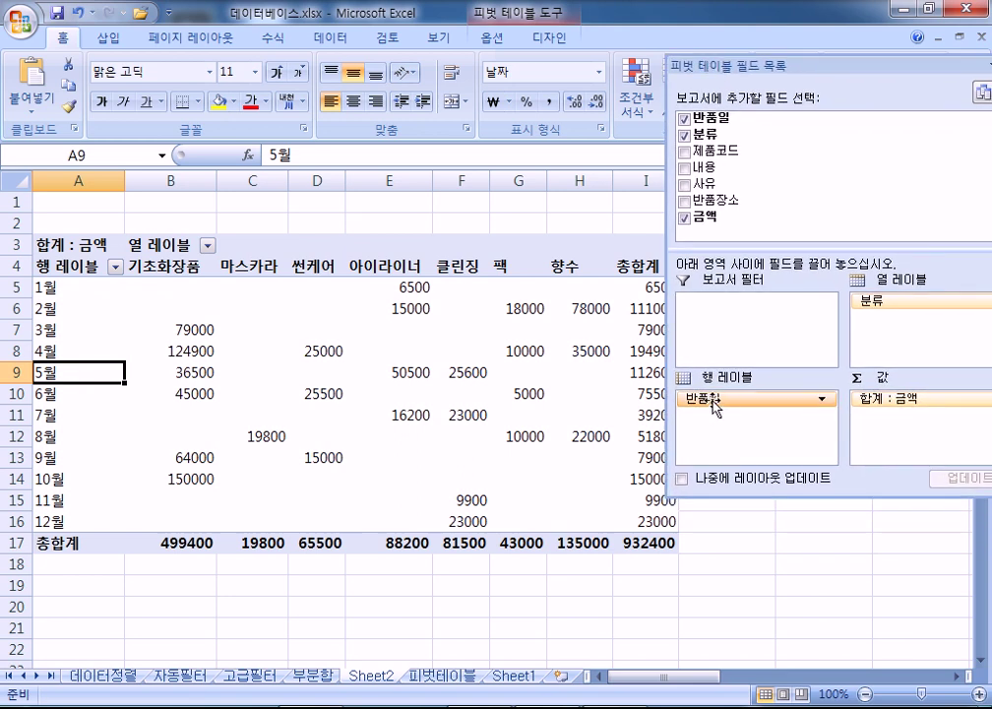
pyautogui.moveTo(730, 407); pyautogui.dragTo(744, 321)
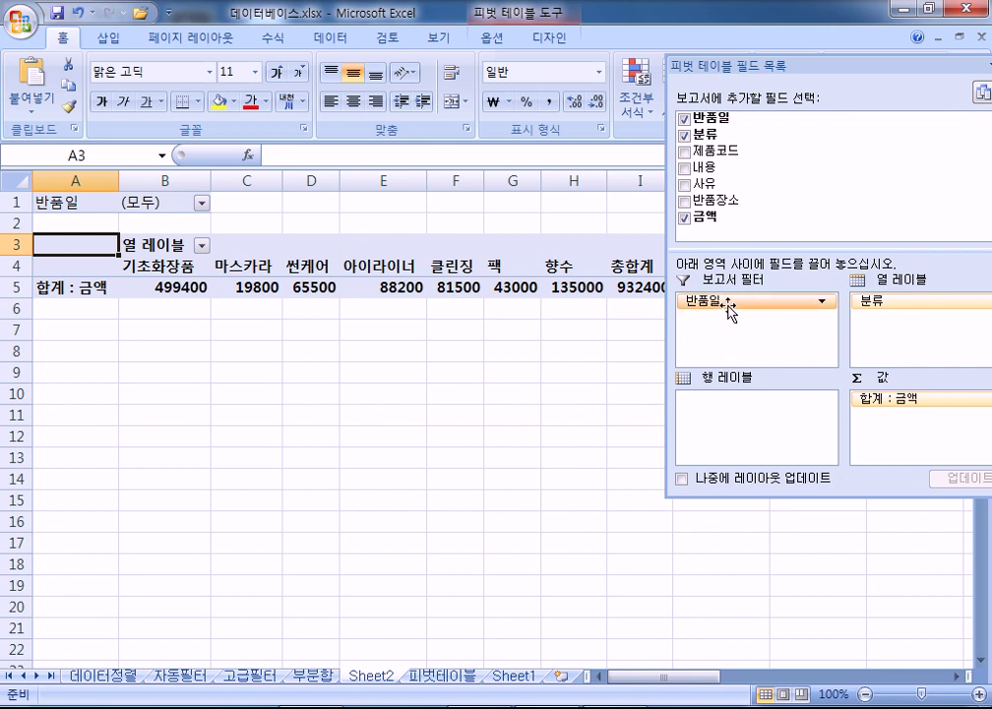
pyautogui.moveTo(697, 202); pyautogui.dragTo(730, 417)
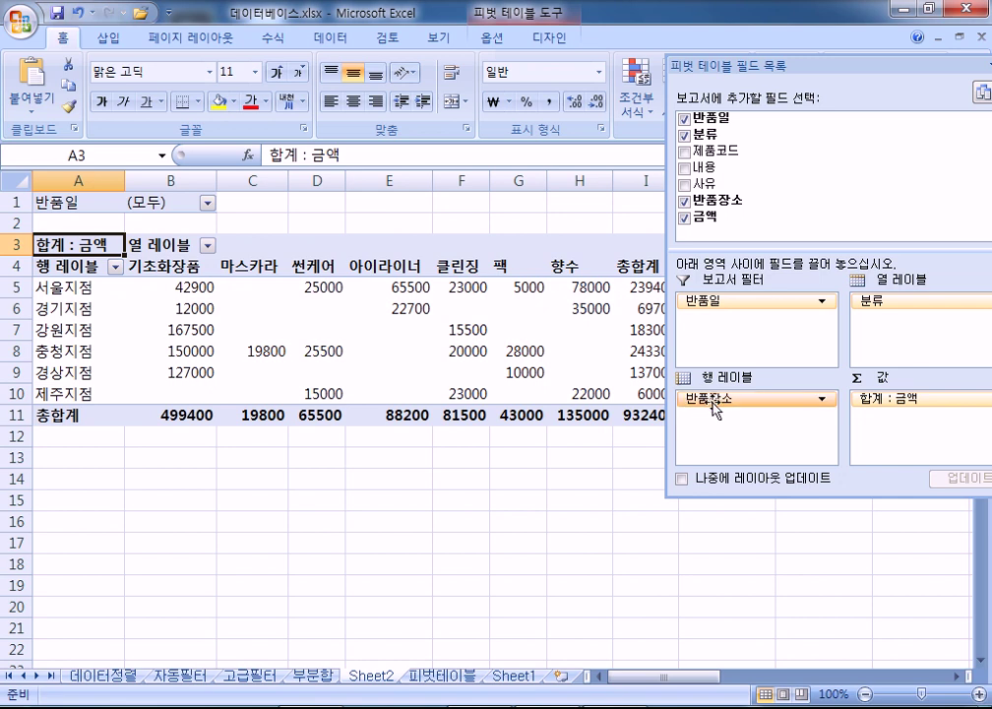
pyautogui.moveTo(715, 408); pyautogui.dragTo(594, 470)
pyautogui.moveTo(724, 207); pyautogui.dragTo(740, 425)
# Move the 분류 field to the pivot table's row labels and the 반품장소 field to its column labels.
pyautogui.moveTo(792, 71); pyautogui.dragTo(578, 54)
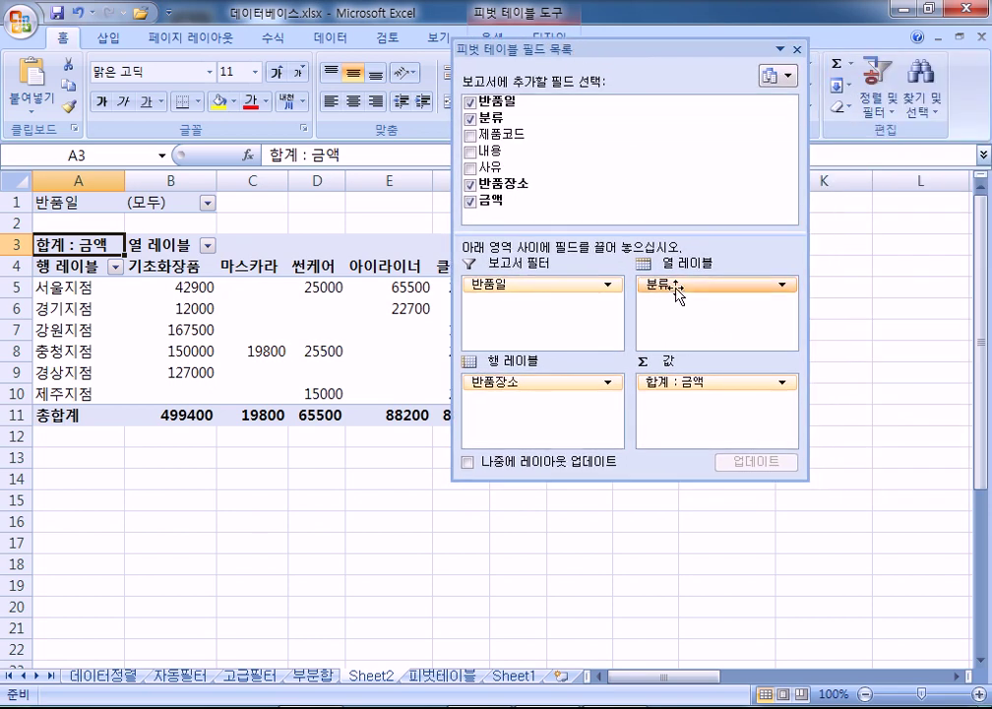
pyautogui.moveTo(677, 293); pyautogui.dragTo(544, 444)
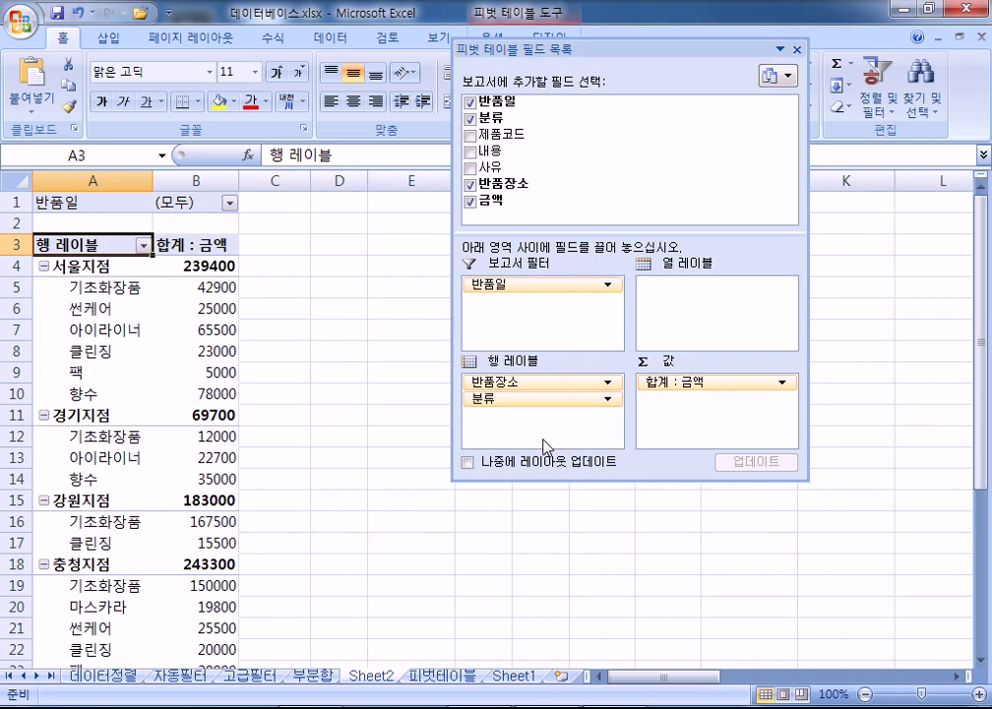
pyautogui.moveTo(540, 382); pyautogui.dragTo(714, 300)
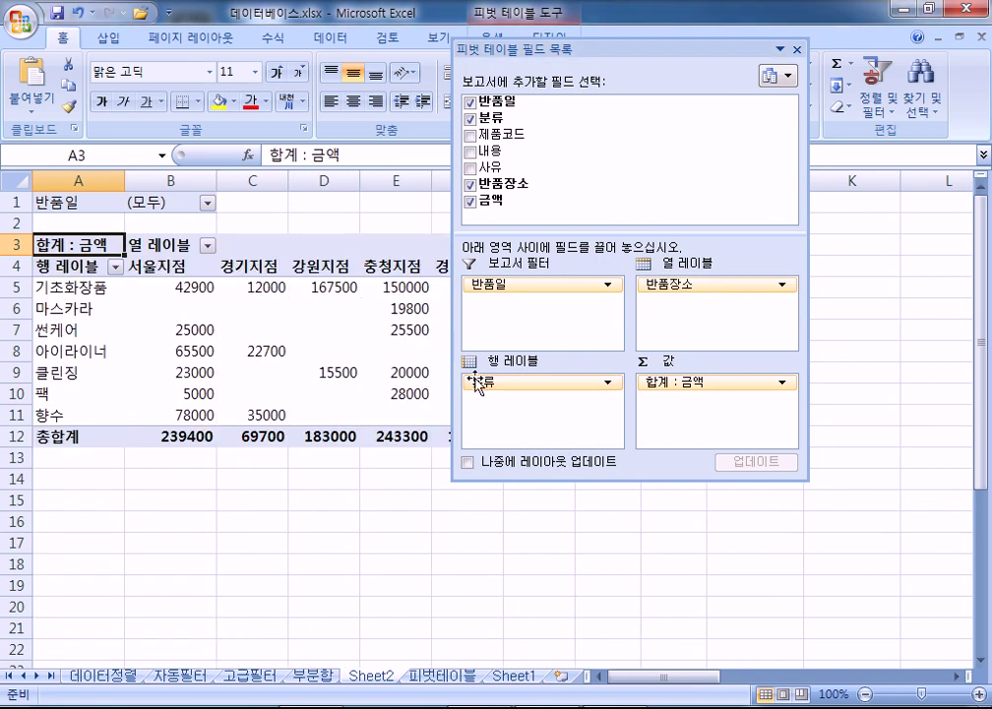
pyautogui.moveTo(632, 48); pyautogui.dragTo(774, 33)
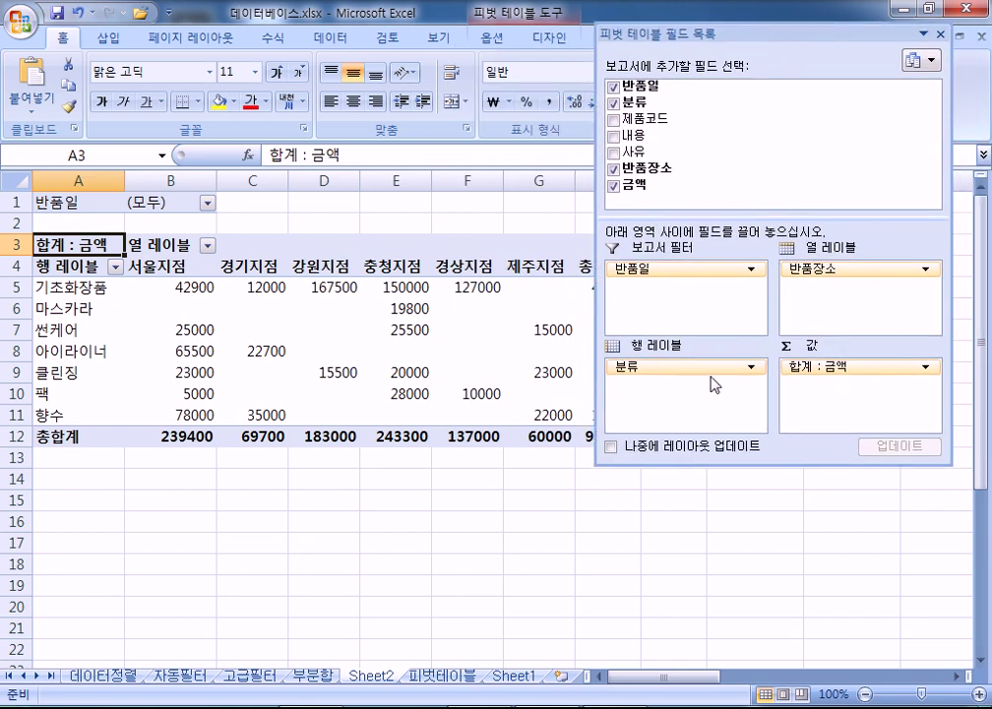
# Examine the return amounts of each product category across the branches, such as 기초화장품, 마스카라, 향수 and 썬케어.
pyautogui.click(98, 289)
pyautogui.moveTo(698, 37); pyautogui.dragTo(830, 62)
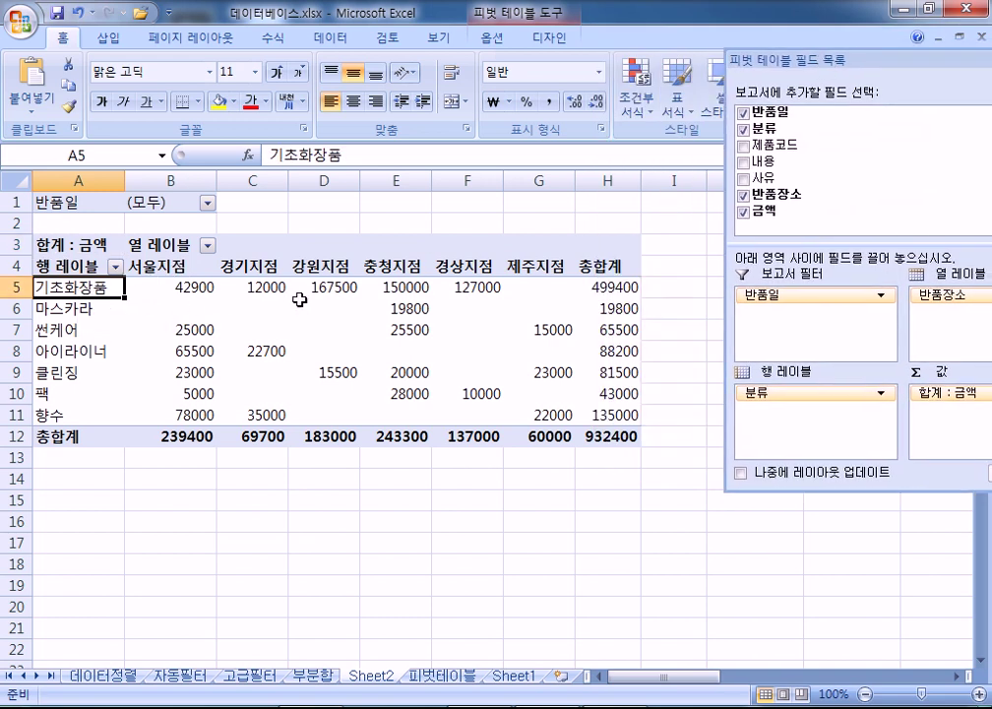
pyautogui.click(541, 288)
pyautogui.moveTo(148, 287); pyautogui.dragTo(492, 287)
pyautogui.click(507, 286)
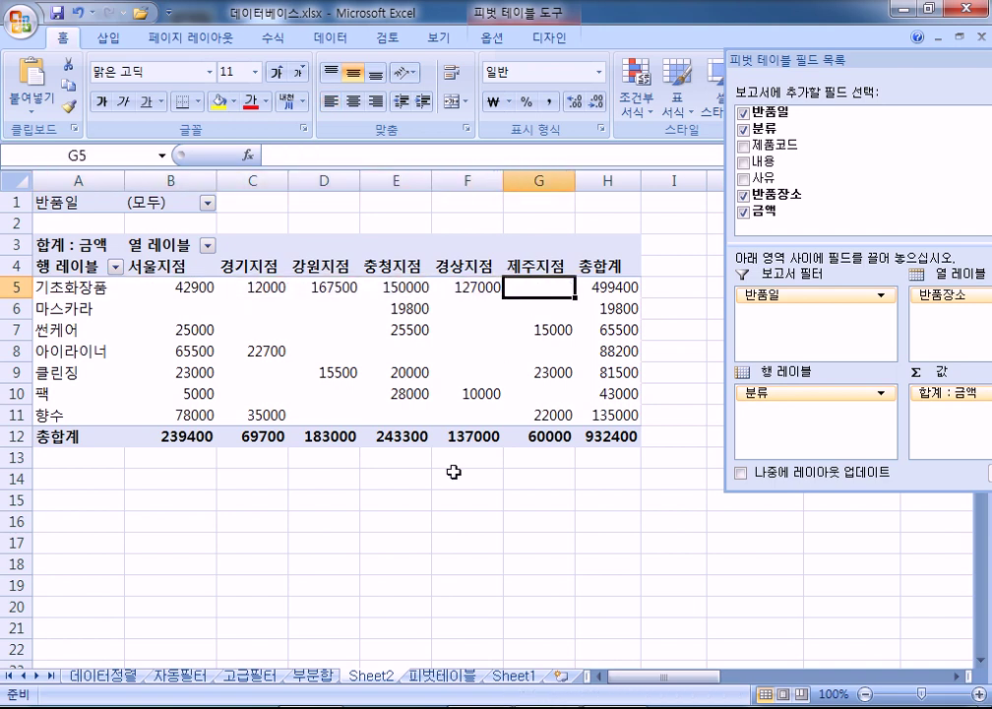
pyautogui.click(40, 307)
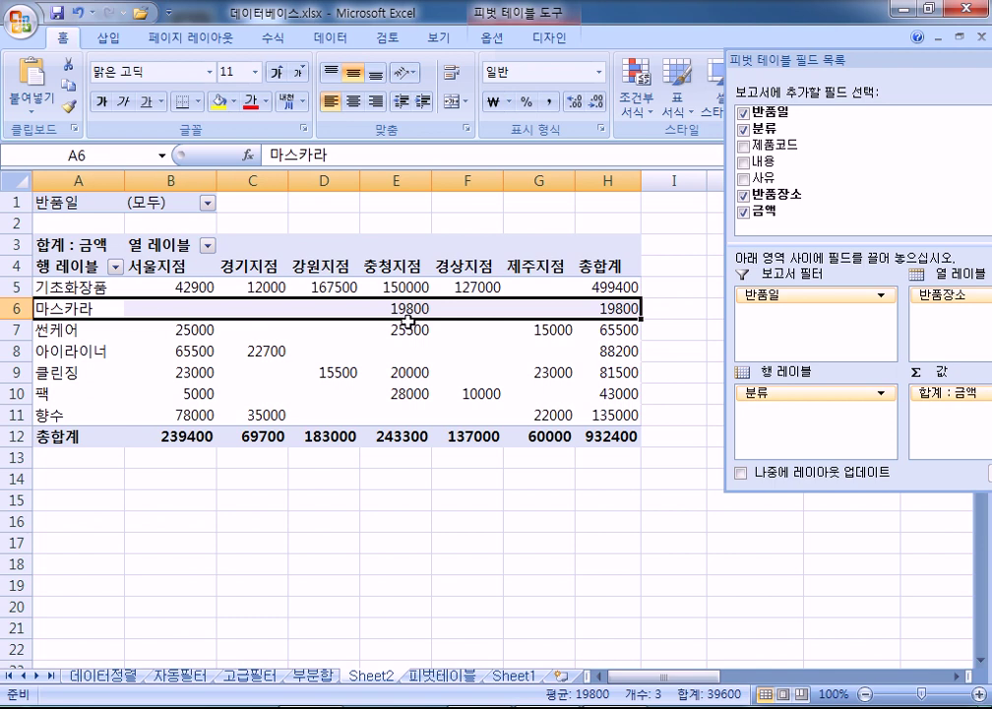
pyautogui.click(417, 311)
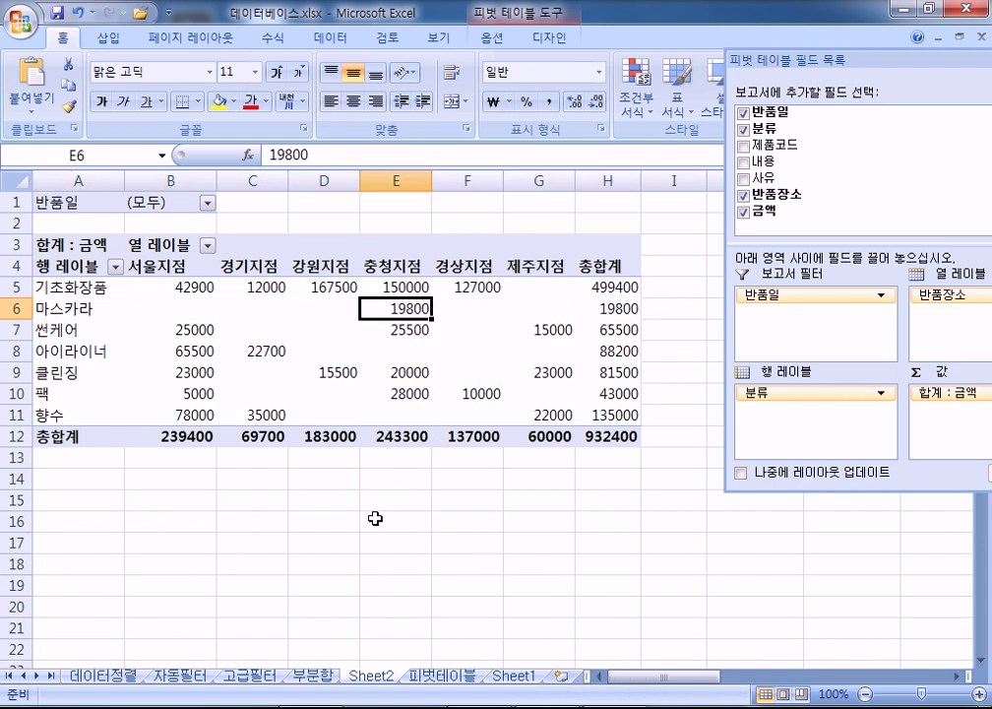
pyautogui.click(65, 401)
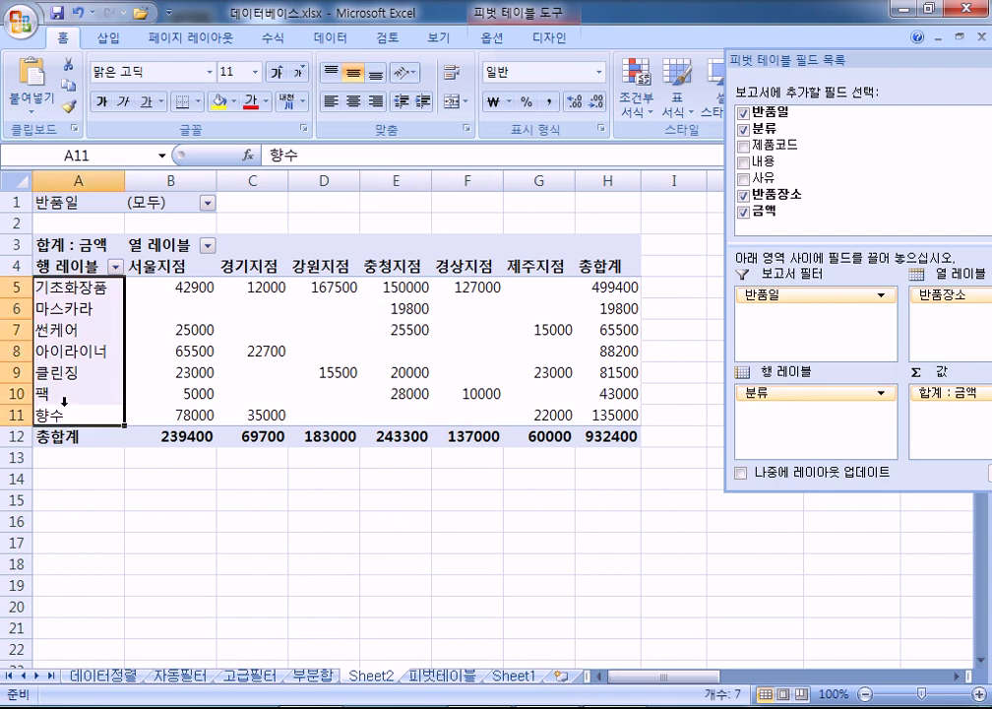
pyautogui.click(195, 415)
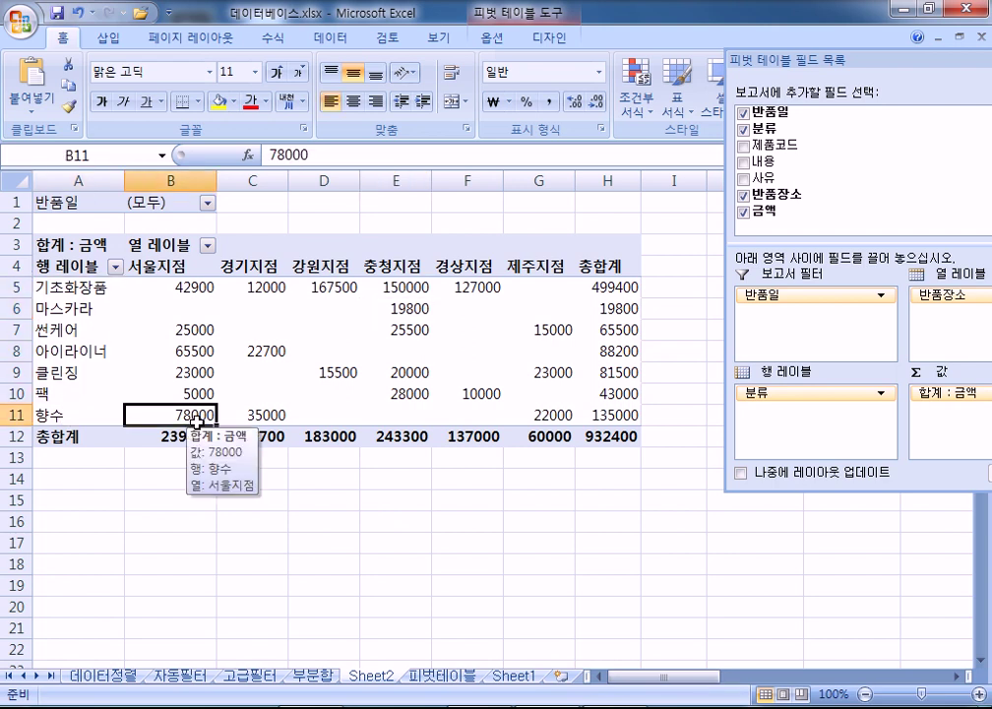
pyautogui.click(267, 419)
pyautogui.click(537, 414)
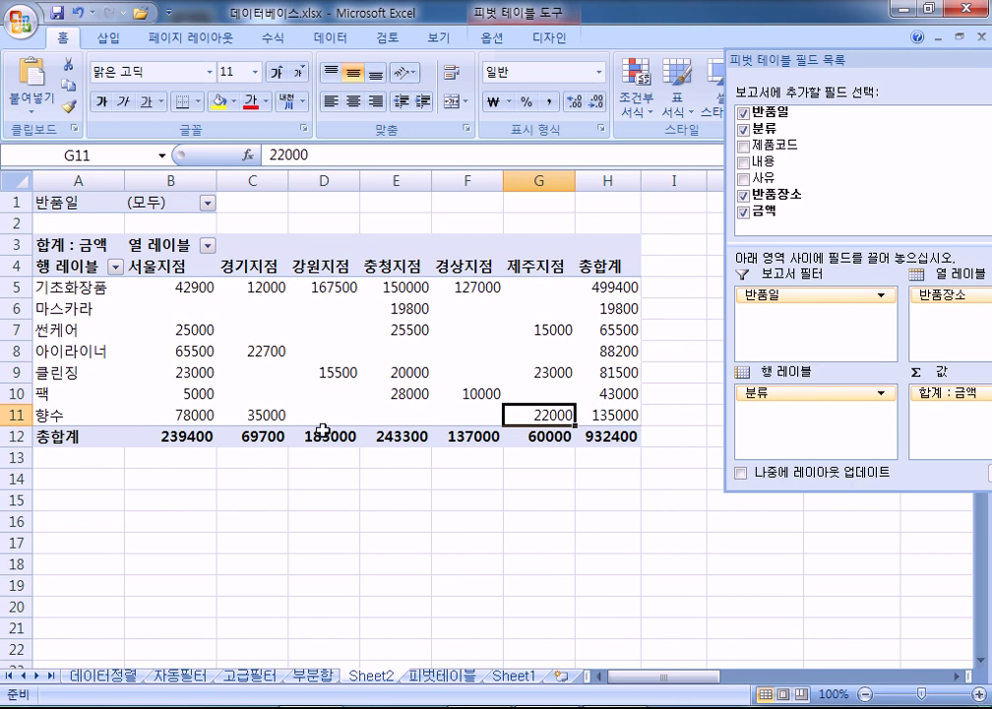
pyautogui.moveTo(831, 62); pyautogui.dragTo(763, 53)
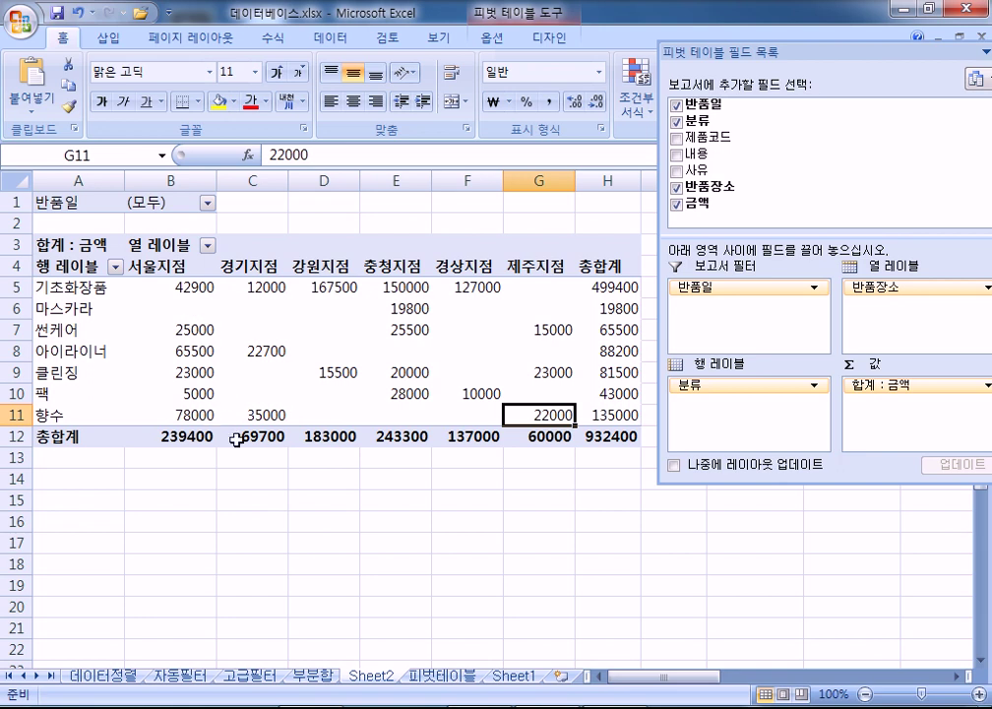
pyautogui.click(55, 335)
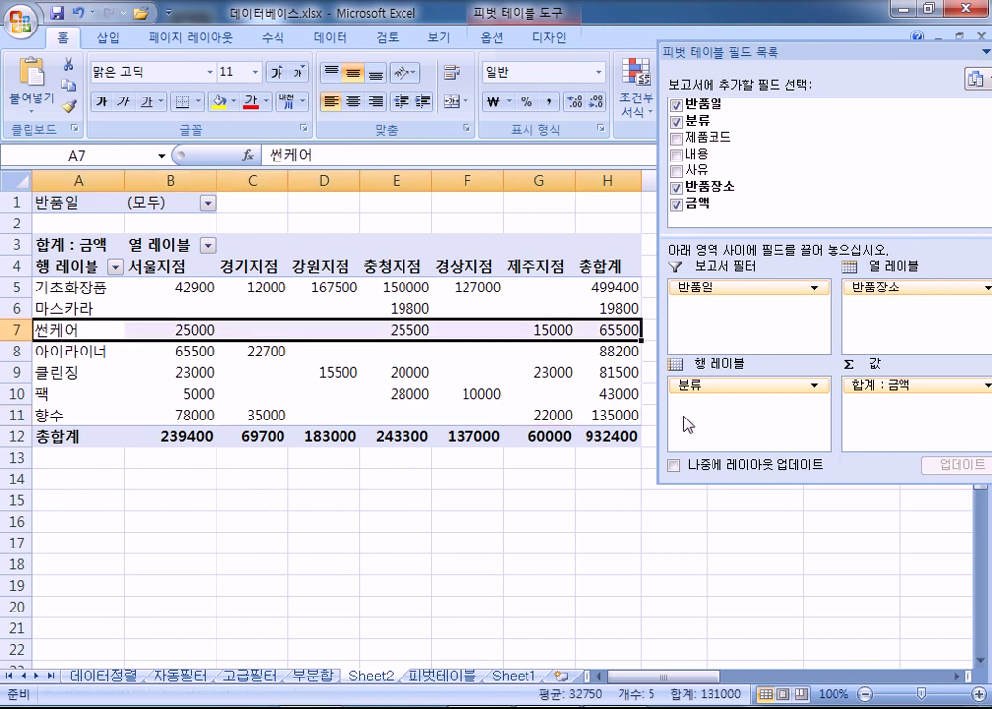
# Move the 반품장소 field below 분류 in the pivot table's row labels and try swapping the order of the two fields.
pyautogui.click(74, 332)
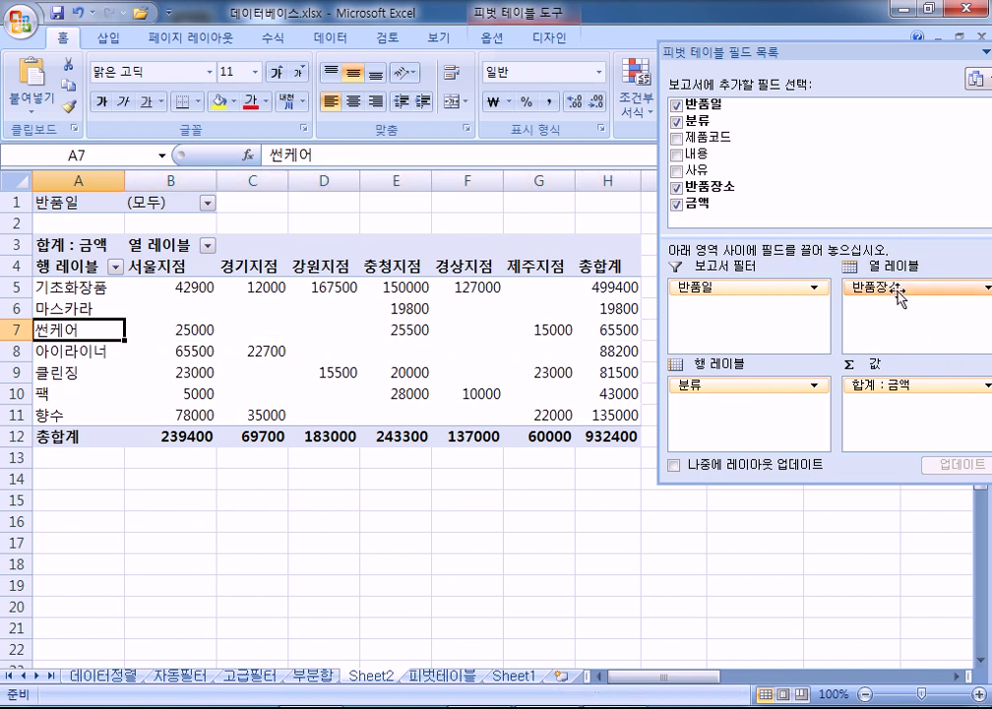
pyautogui.moveTo(897, 295); pyautogui.dragTo(811, 421)
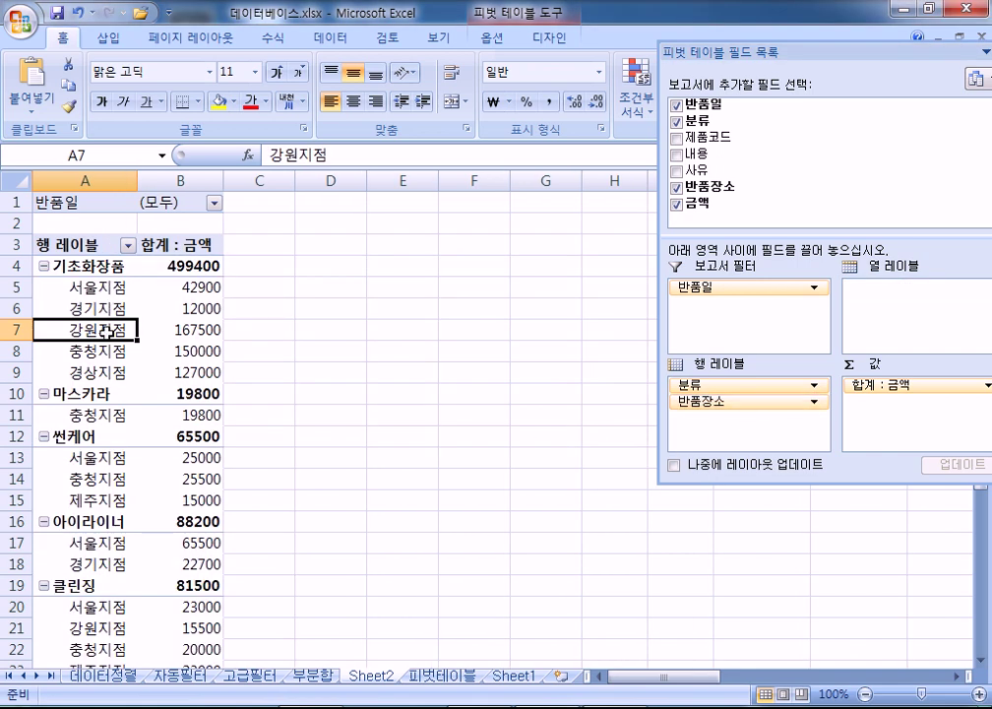
pyautogui.moveTo(716, 393); pyautogui.dragTo(737, 418)
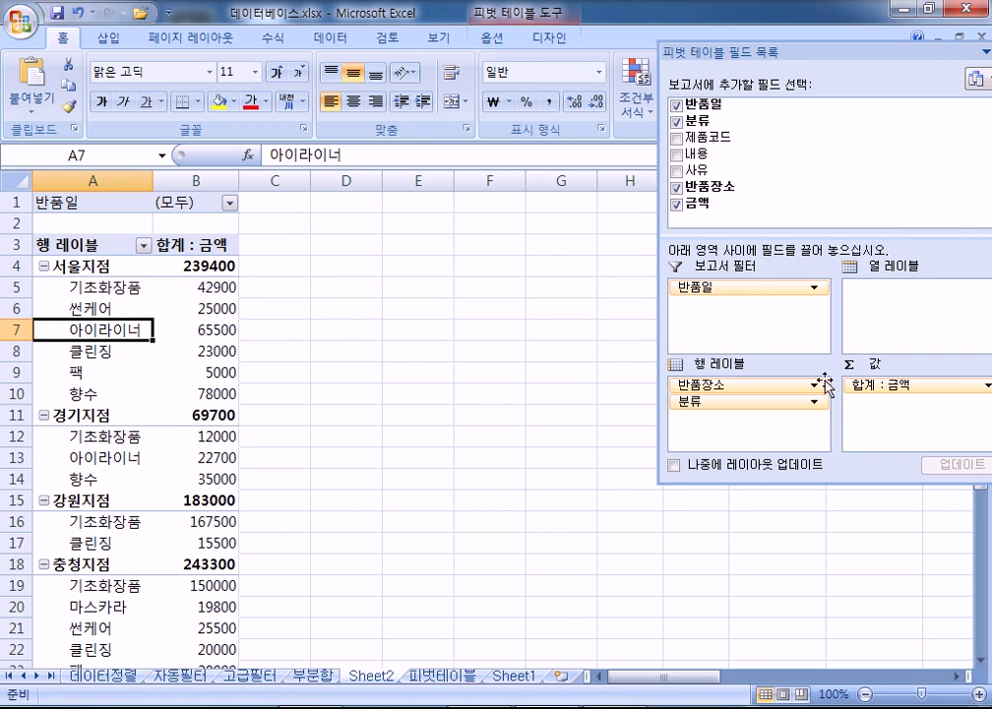
pyautogui.moveTo(715, 385); pyautogui.dragTo(760, 438)
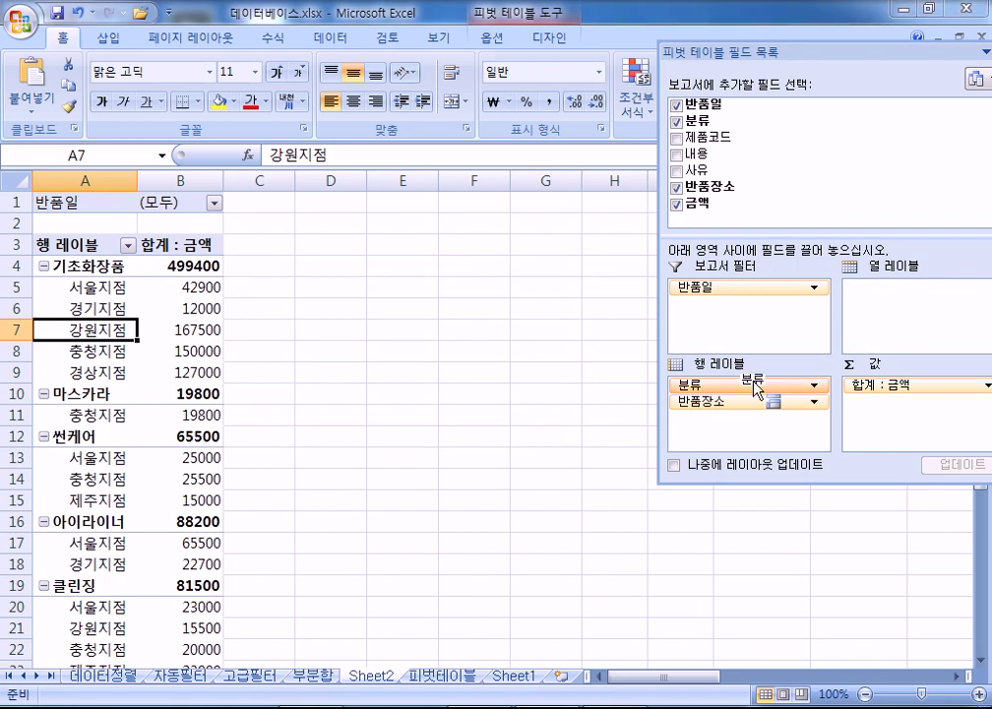
# Try the 분류 field in the column labels, and restore 분류 as row labels with 반품장소 as column labels.
pyautogui.moveTo(731, 388); pyautogui.dragTo(876, 341)
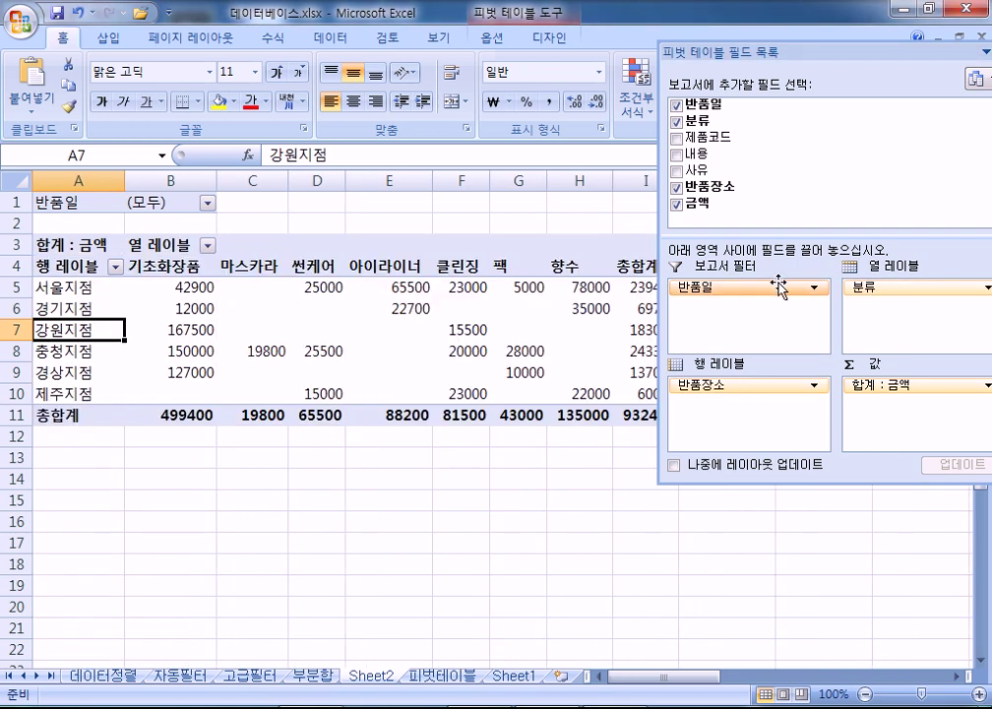
pyautogui.moveTo(879, 287); pyautogui.dragTo(901, 330)
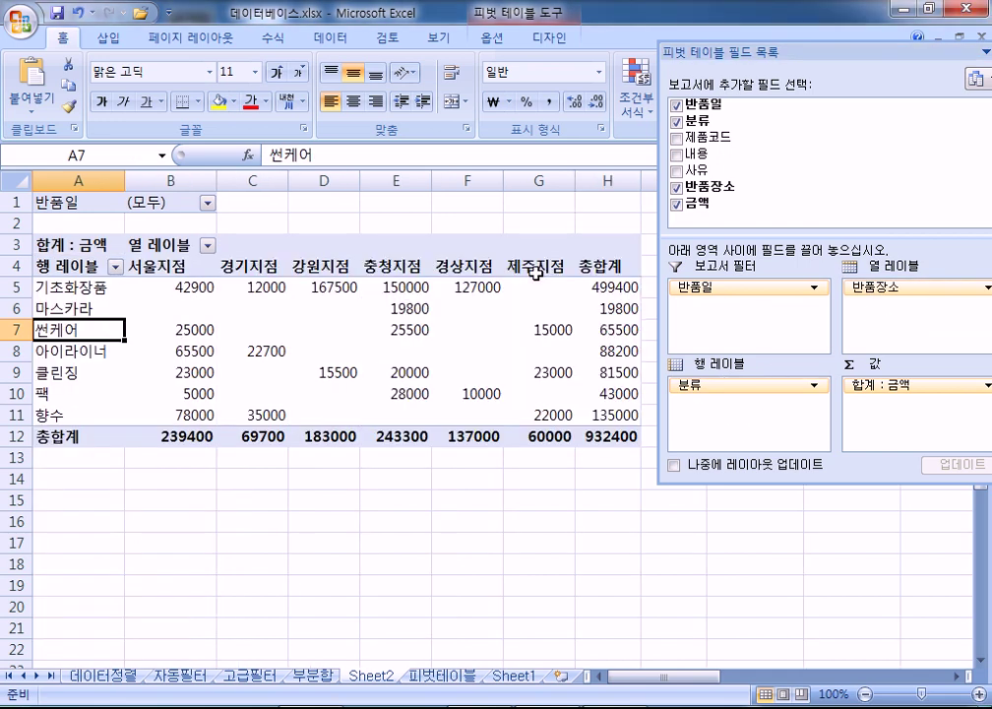
# Filter the pivot table's 반품일 report filter to show only 6월.
pyautogui.click(207, 203)
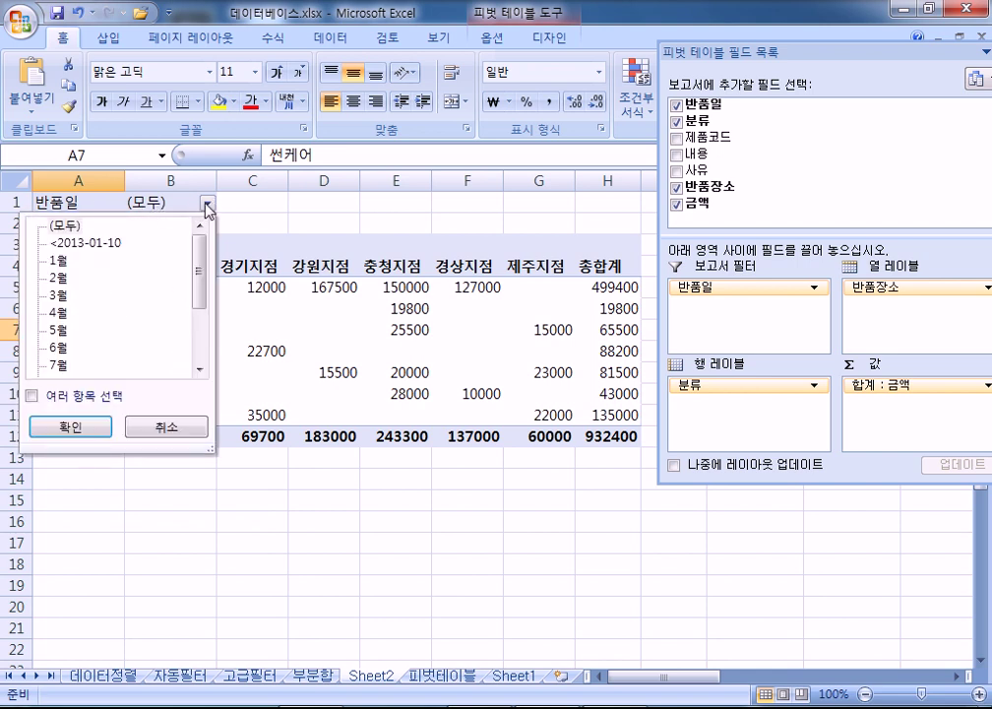
pyautogui.click(165, 210)
pyautogui.click(208, 203)
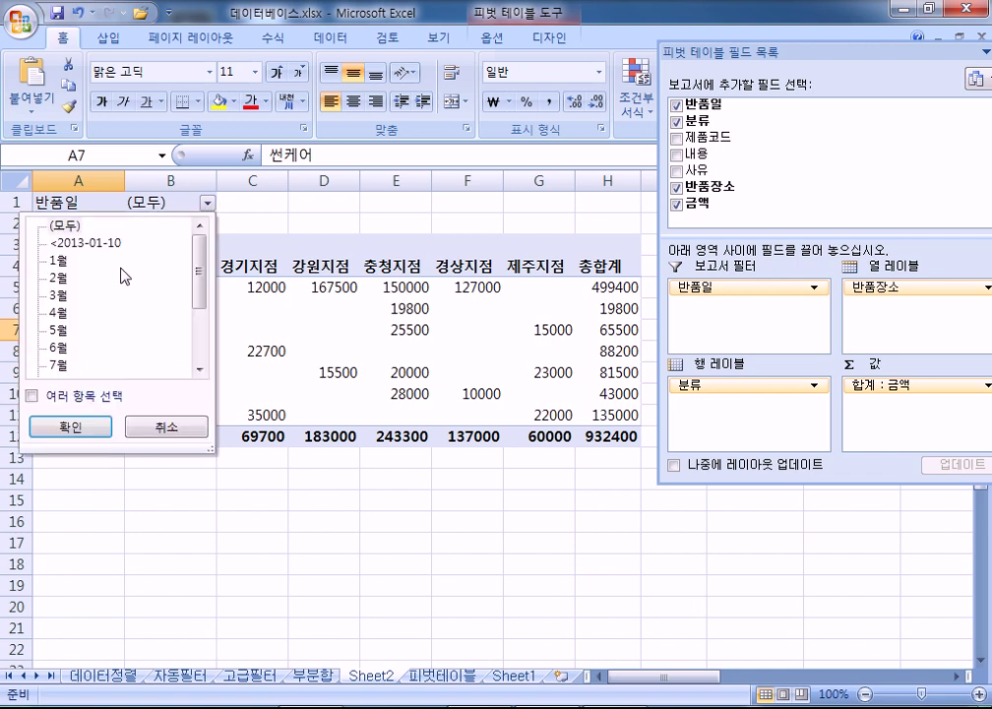
pyautogui.click(59, 348)
pyautogui.click(70, 428)
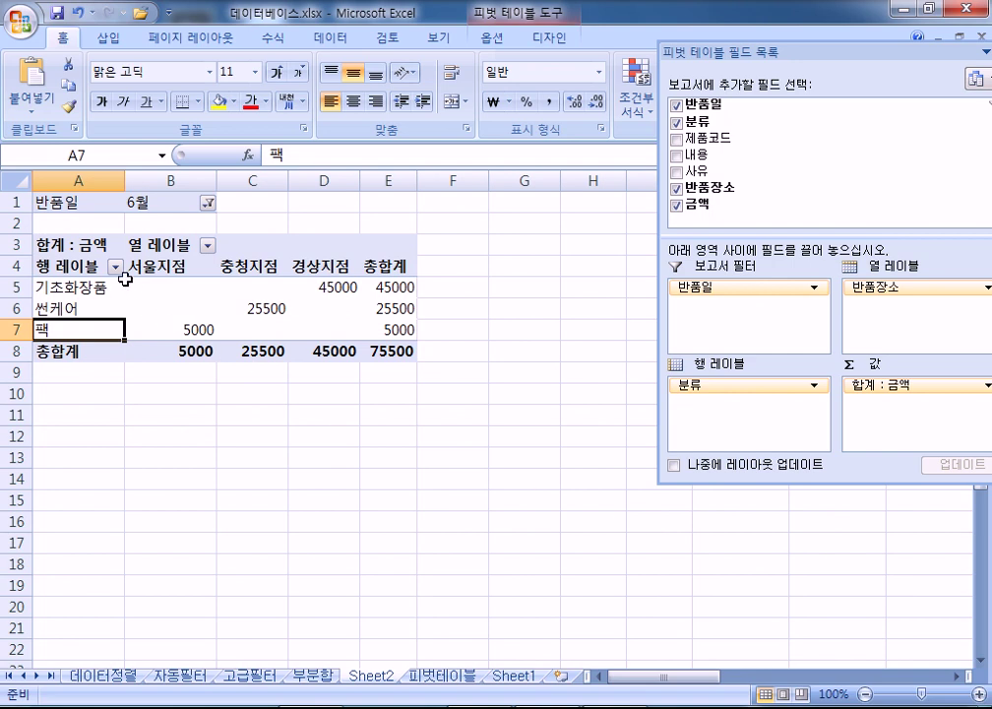
# Reset the 반품일 report filter to (모두) to include all months.
pyautogui.click(208, 203)
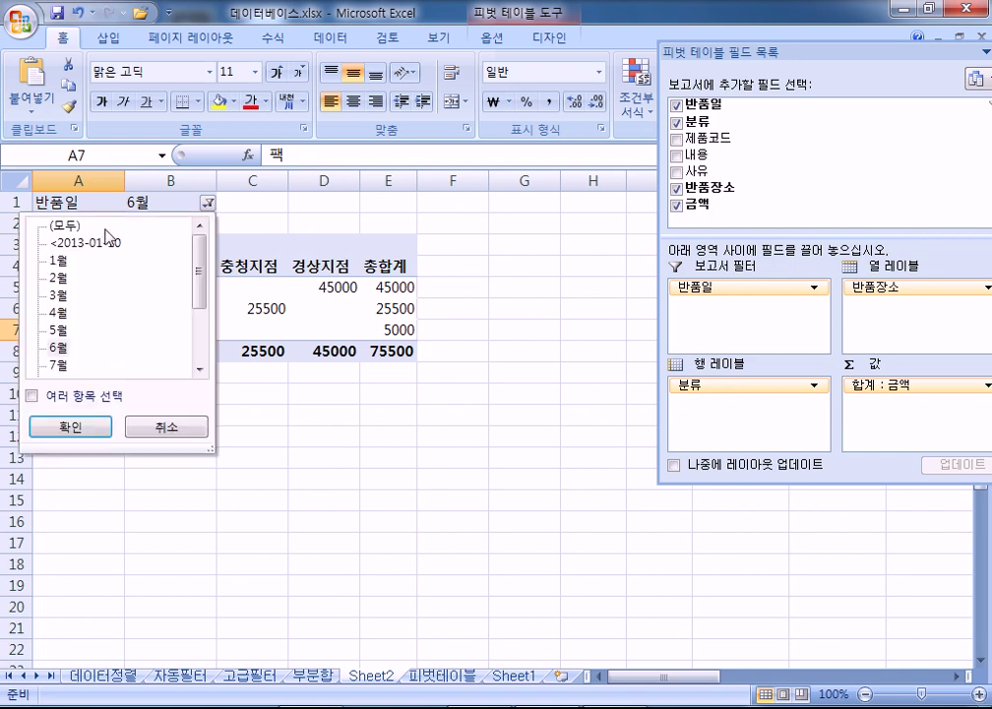
pyautogui.click(65, 226)
pyautogui.click(69, 427)
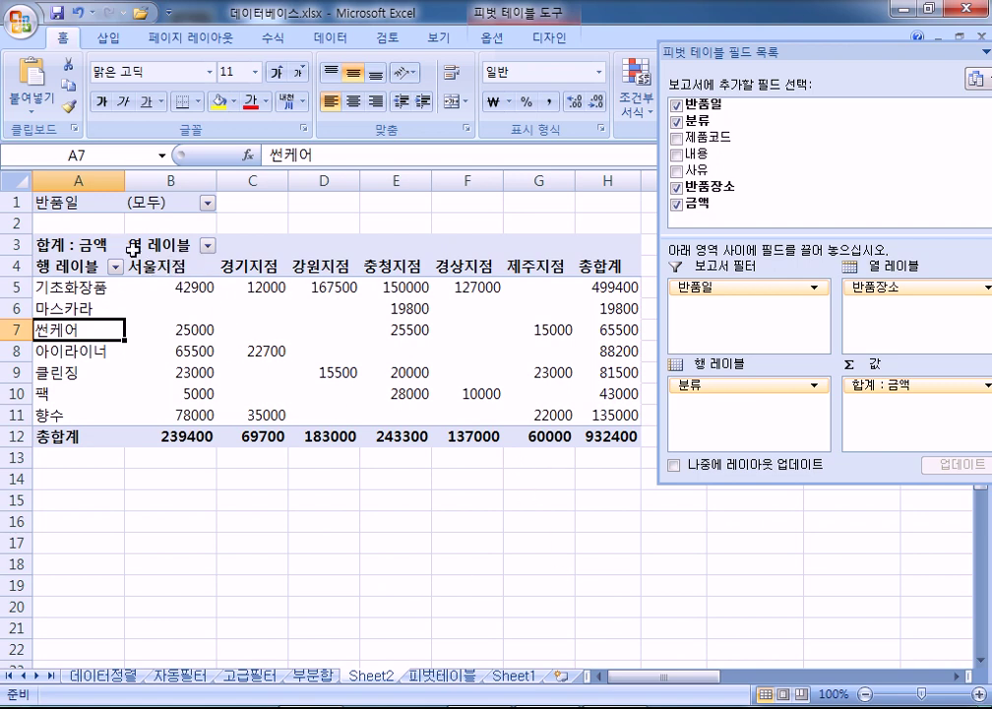
# Filter the pivot table's column labels to show only 서울지점, 경기지점 and 강원지점.
pyautogui.click(209, 245)
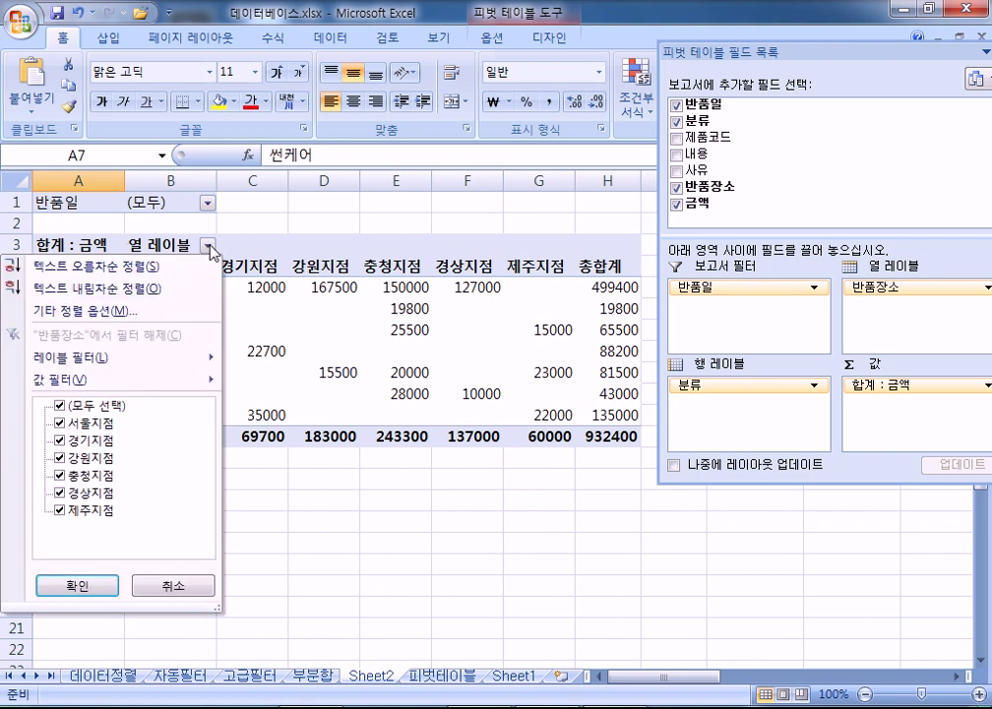
pyautogui.click(61, 405)
pyautogui.click(61, 423)
pyautogui.click(61, 440)
pyautogui.click(61, 457)
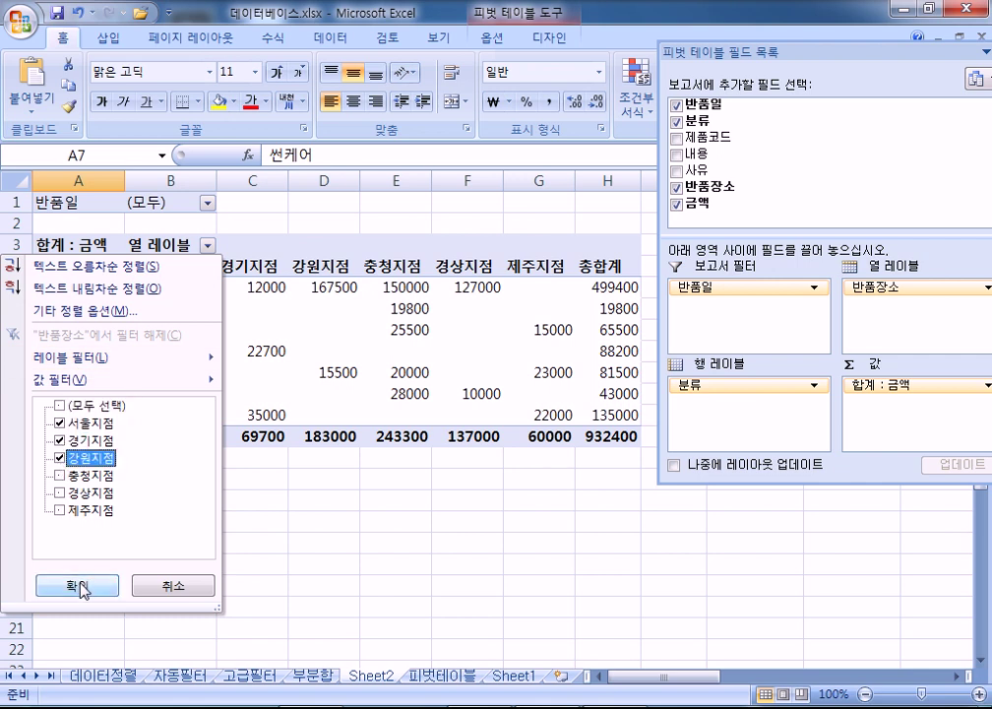
pyautogui.click(78, 584)
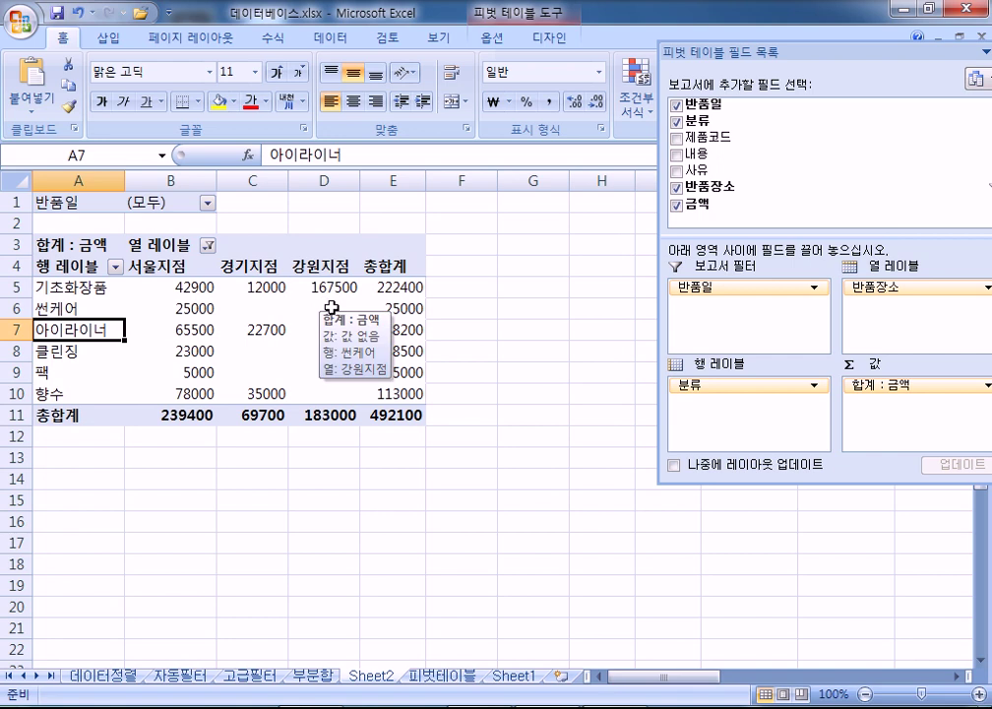
# Select all branches again in the pivot table's column label filter.
pyautogui.click(206, 245)
pyautogui.click(61, 404)
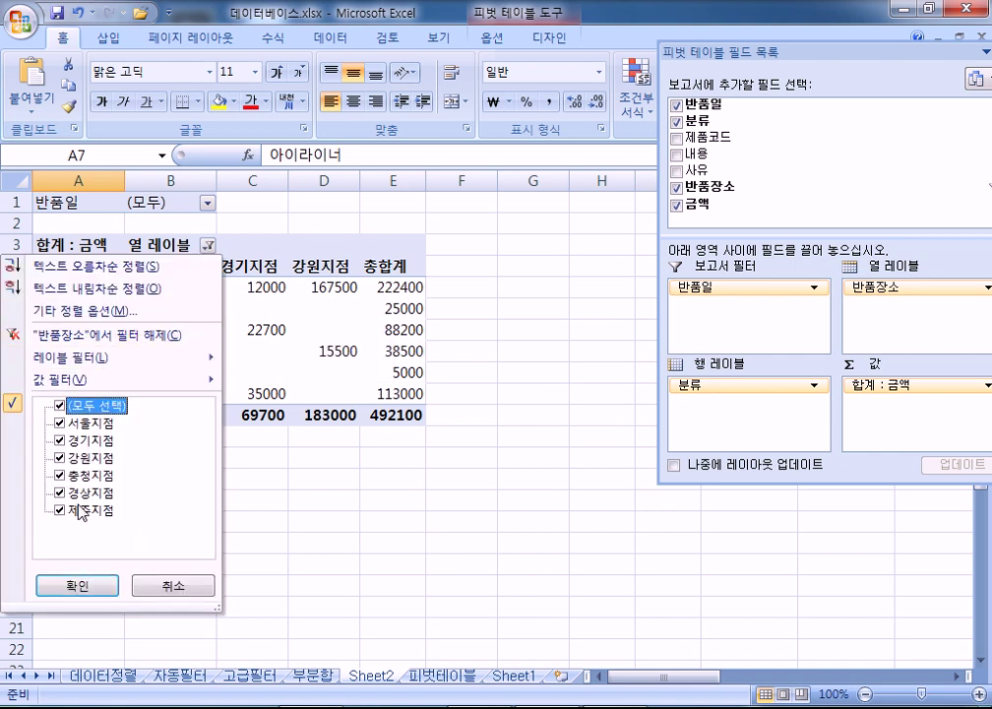
pyautogui.click(78, 586)
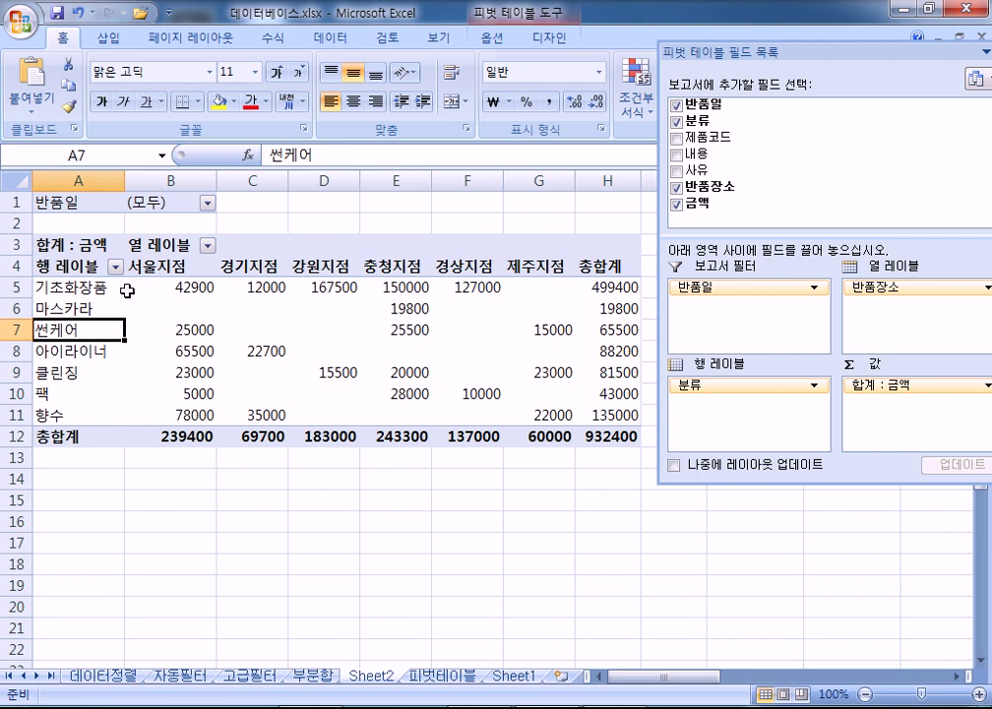
pyautogui.click(79, 244)
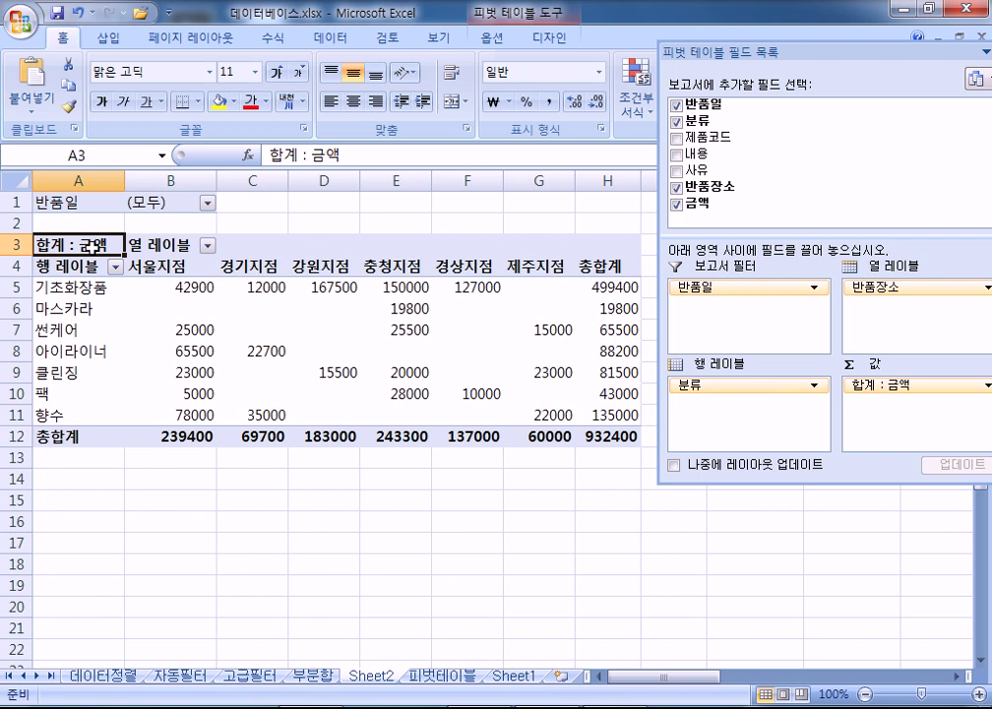
pyautogui.doubleClick(93, 245)
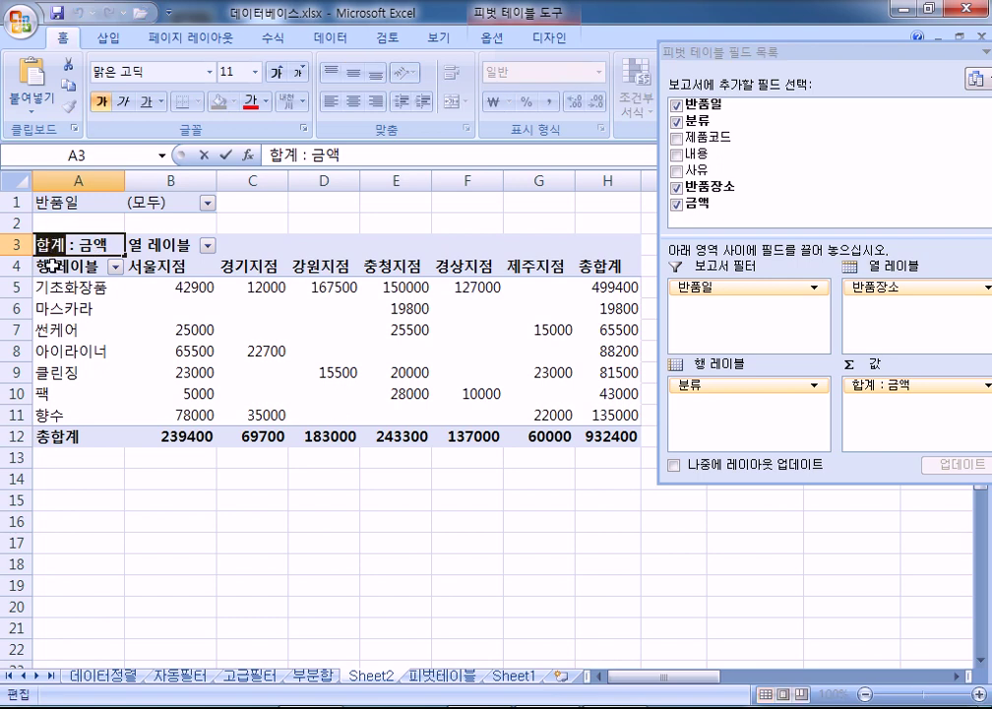
pyautogui.press('Return')
pyautogui.moveTo(776, 51); pyautogui.dragTo(612, 26)
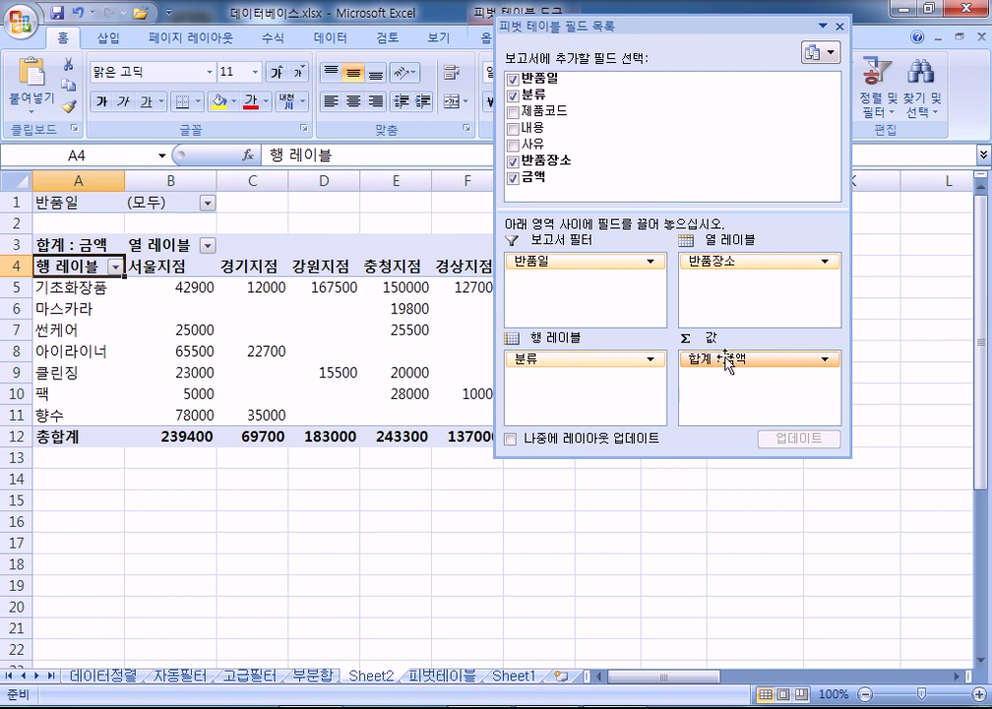
pyautogui.click(840, 27)
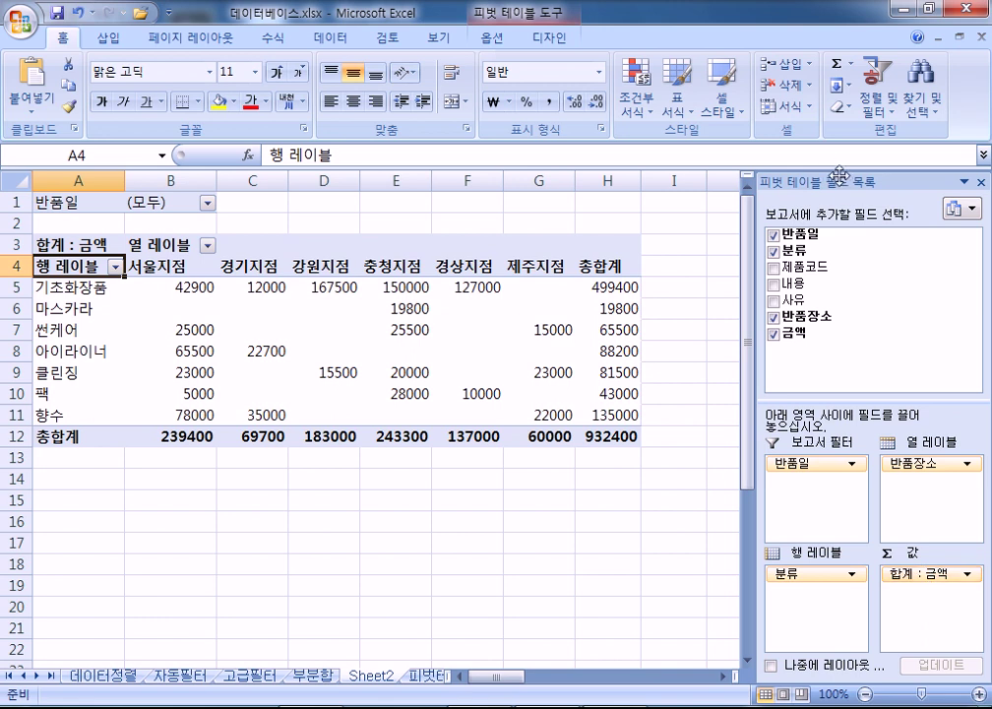
pyautogui.moveTo(838, 181); pyautogui.dragTo(508, 37)
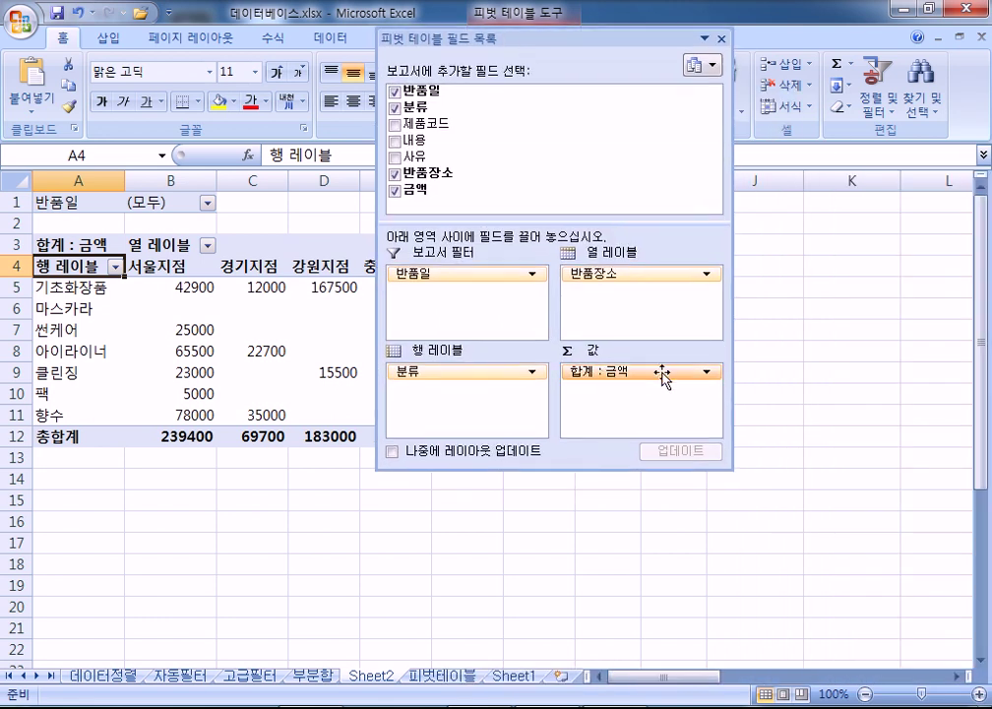
pyautogui.click(664, 374)
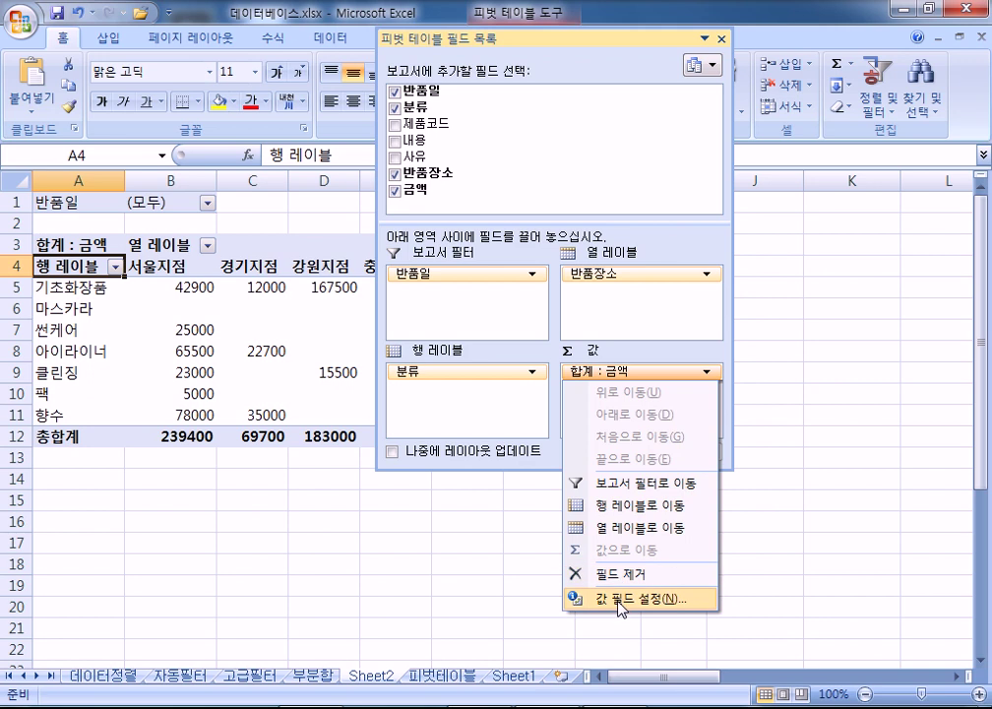
pyautogui.click(609, 374)
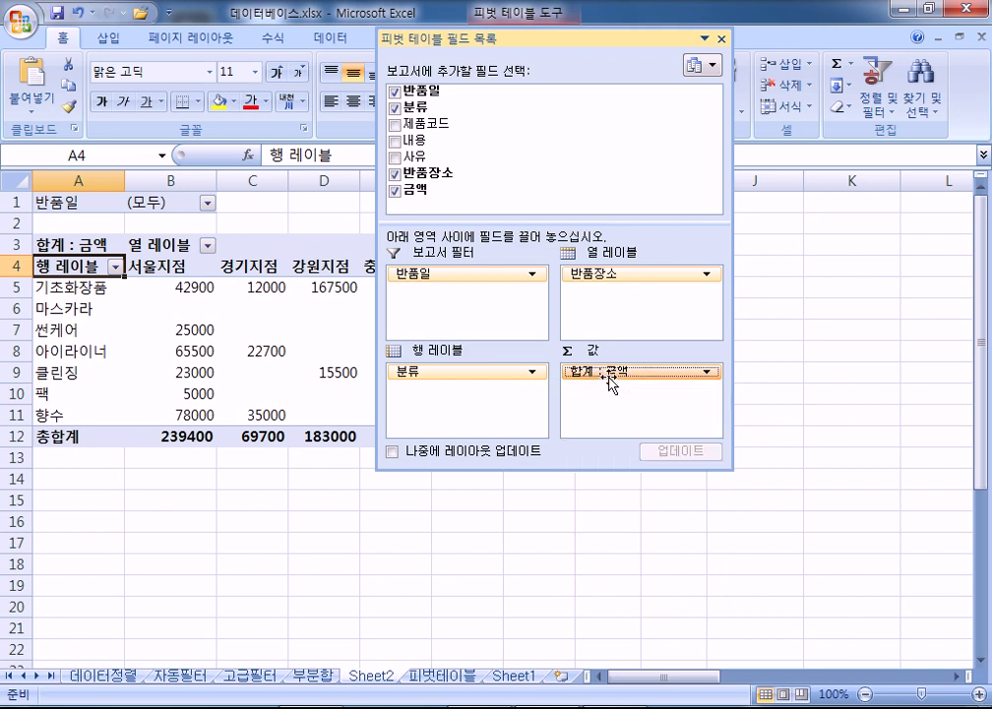
pyautogui.moveTo(536, 39); pyautogui.dragTo(725, 145)
pyautogui.click(493, 45)
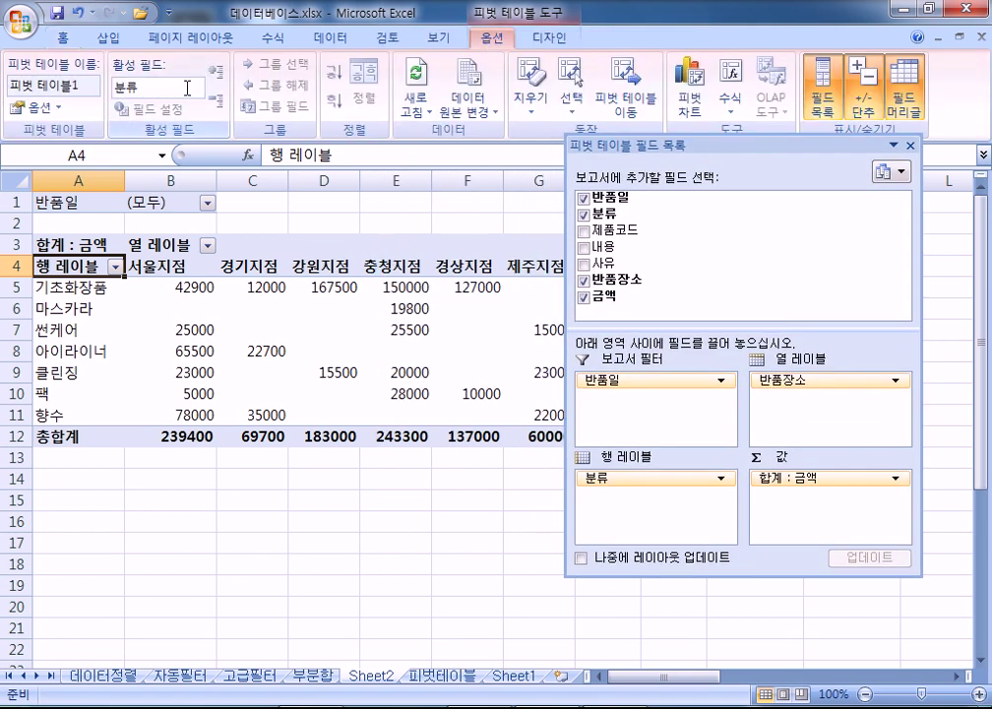
pyautogui.click(550, 37)
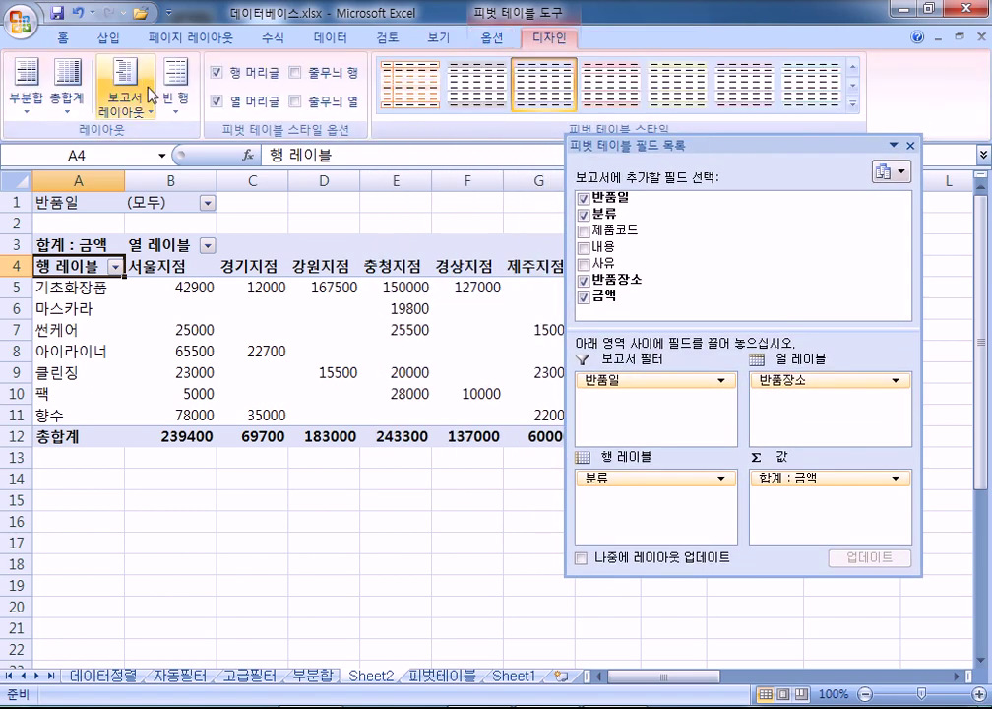
pyautogui.click(497, 40)
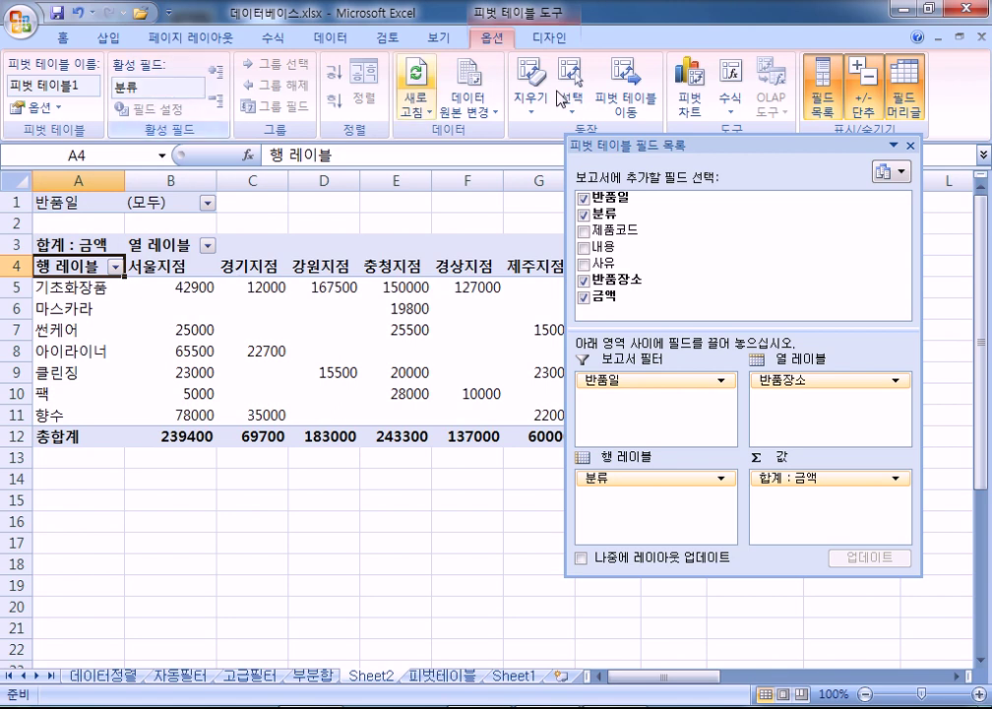
# Change the 금액 value field to summarise by 평균 and dock the pivot table field list beside the worksheet.
pyautogui.moveTo(680, 146); pyautogui.dragTo(585, 50)
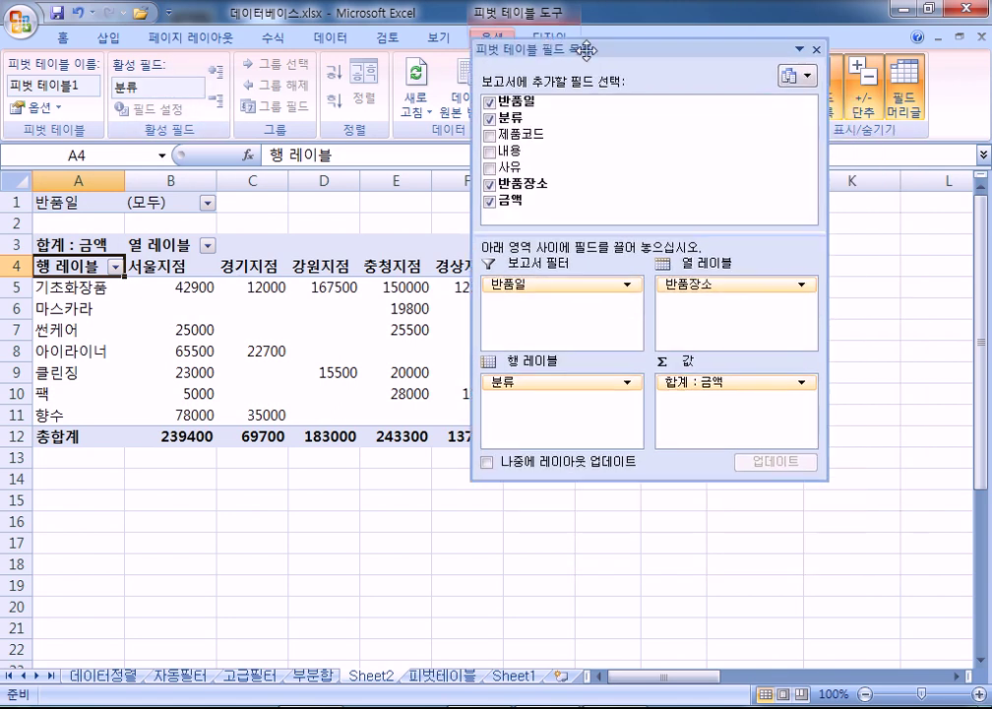
pyautogui.click(749, 383)
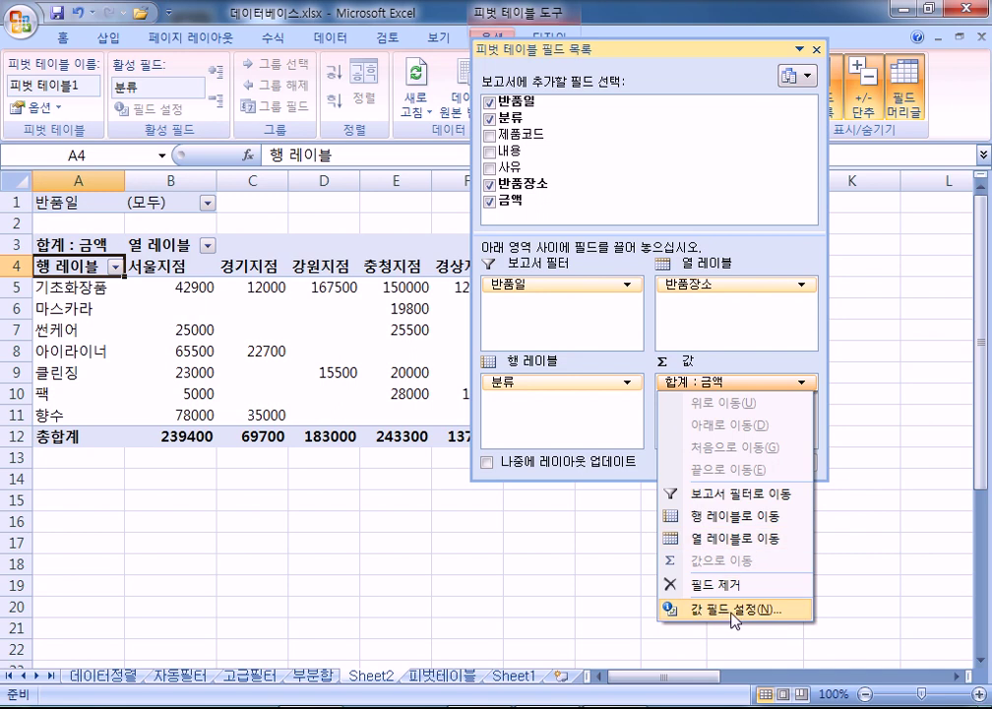
pyautogui.click(731, 610)
pyautogui.click(230, 412)
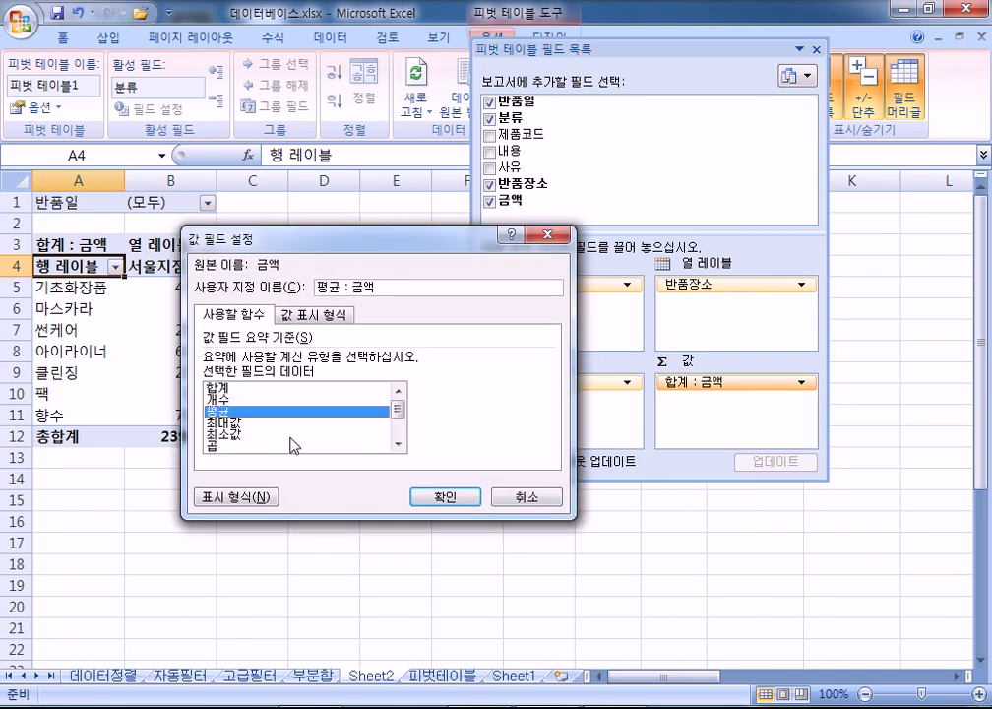
pyautogui.click(443, 498)
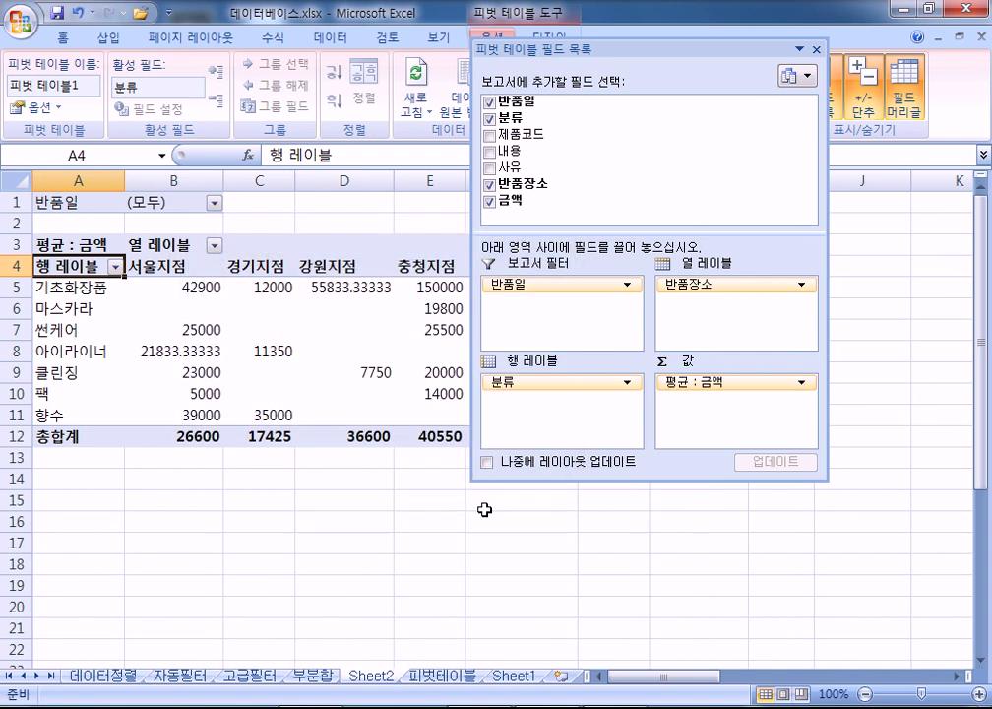
pyautogui.doubleClick(630, 46)
# Change the 금액 value field of the pivot table to summarise by 개수.
pyautogui.click(195, 291)
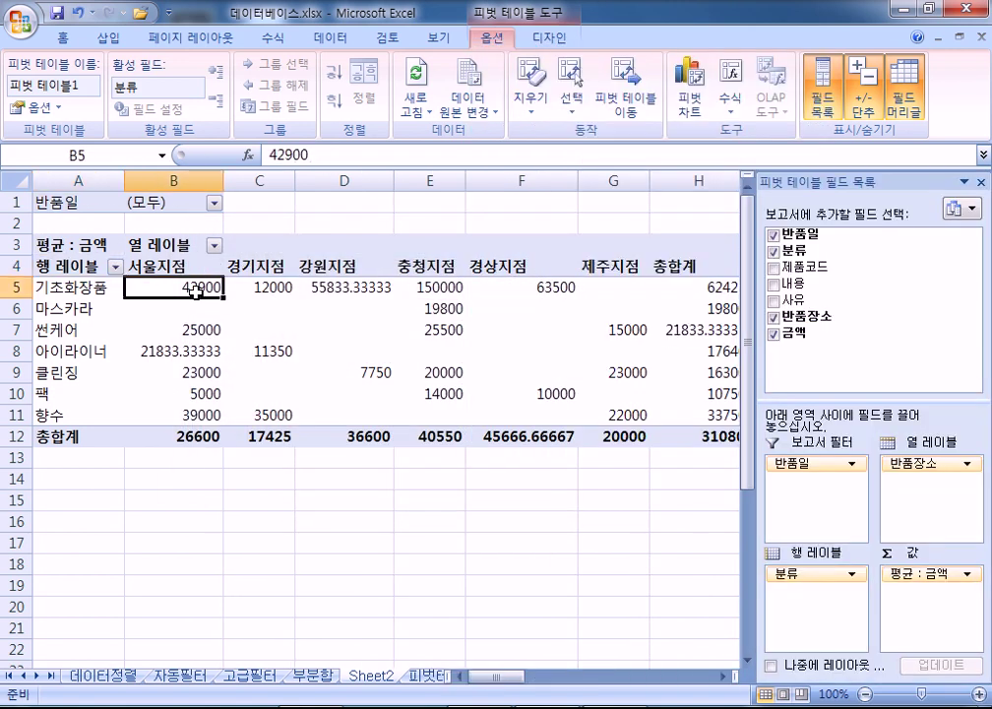
pyautogui.moveTo(215, 341)
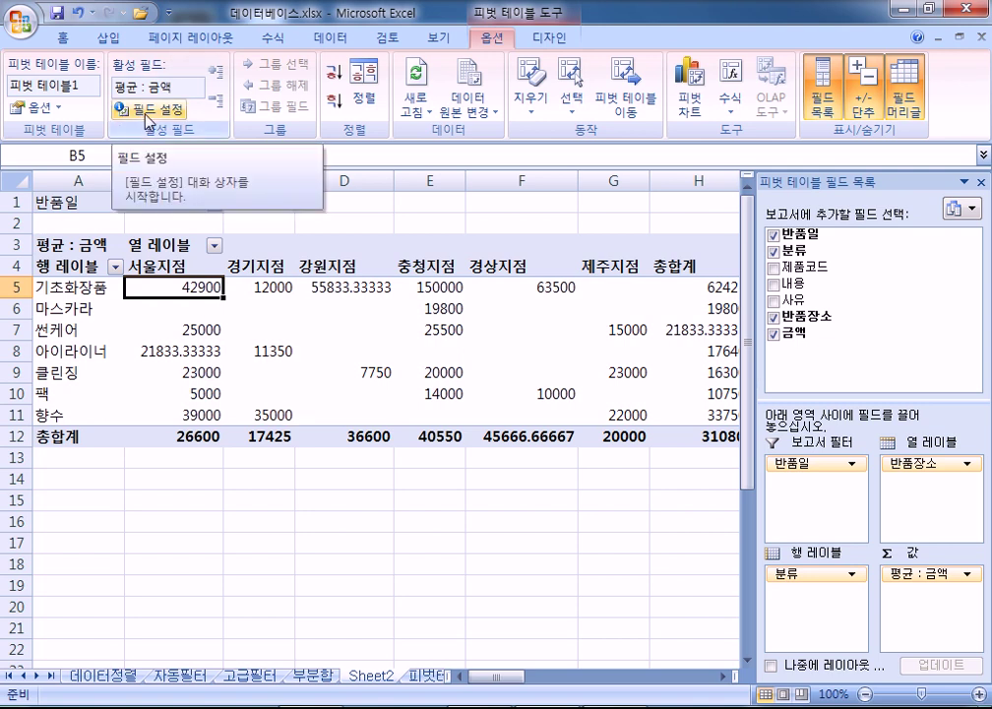
pyautogui.click(276, 266)
pyautogui.click(335, 267)
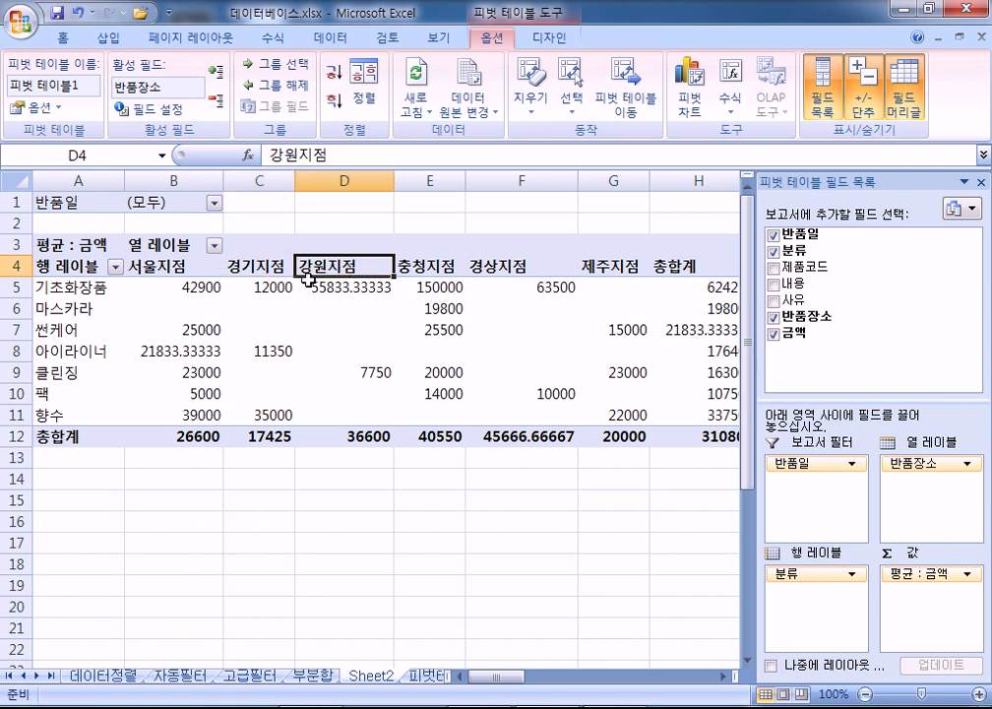
pyautogui.moveTo(271, 289); pyautogui.dragTo(509, 394)
pyautogui.click(445, 330)
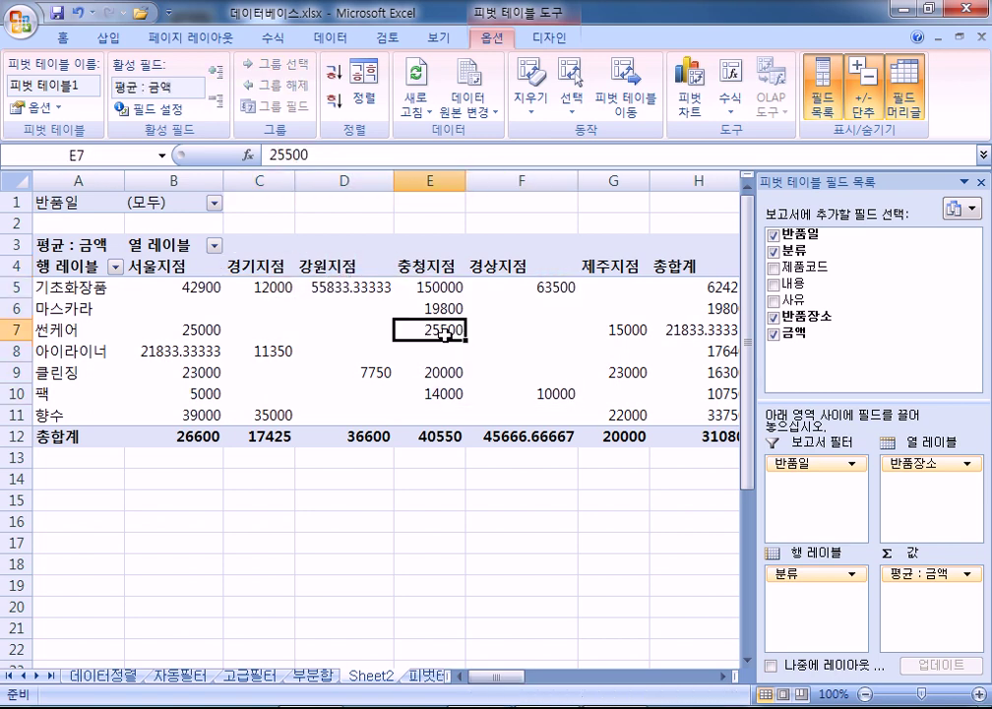
pyautogui.click(352, 286)
pyautogui.click(180, 118)
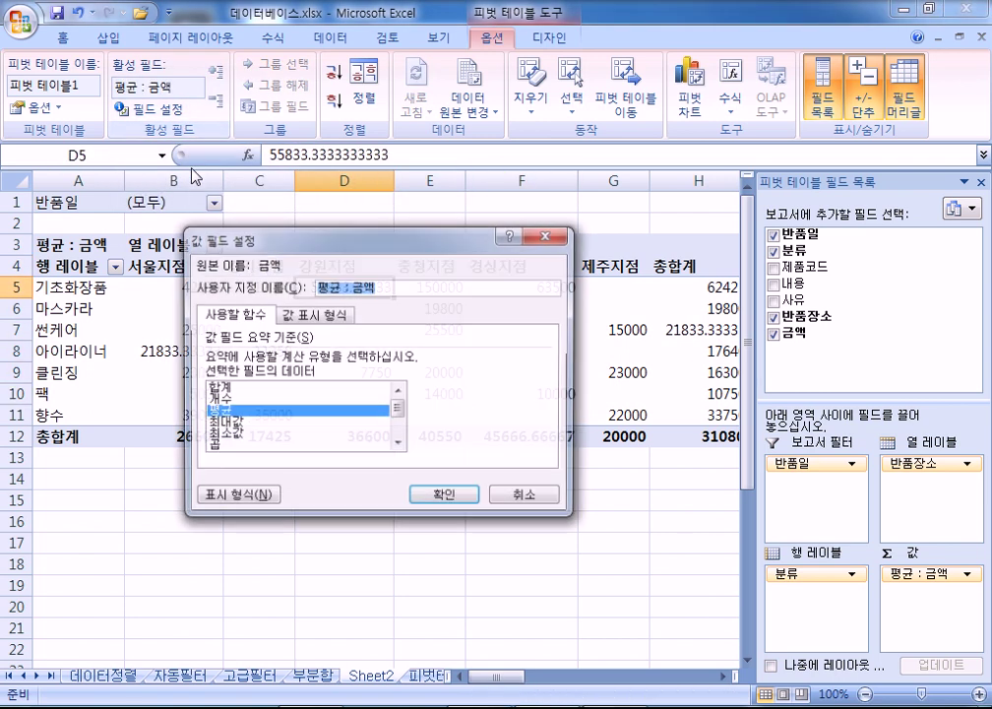
pyautogui.click(222, 399)
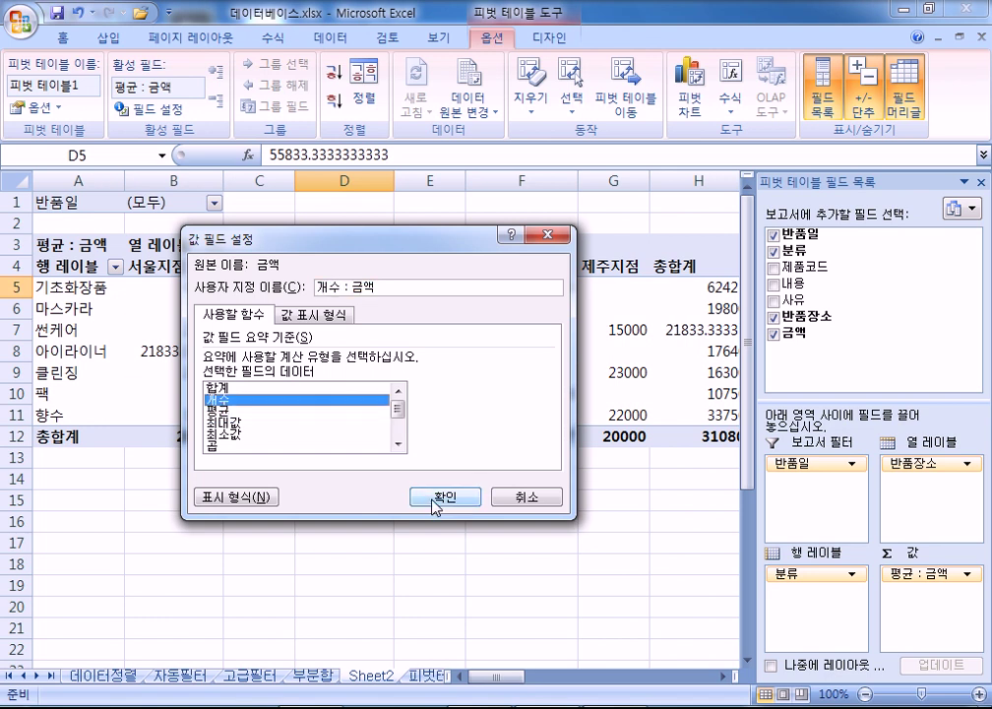
pyautogui.click(436, 497)
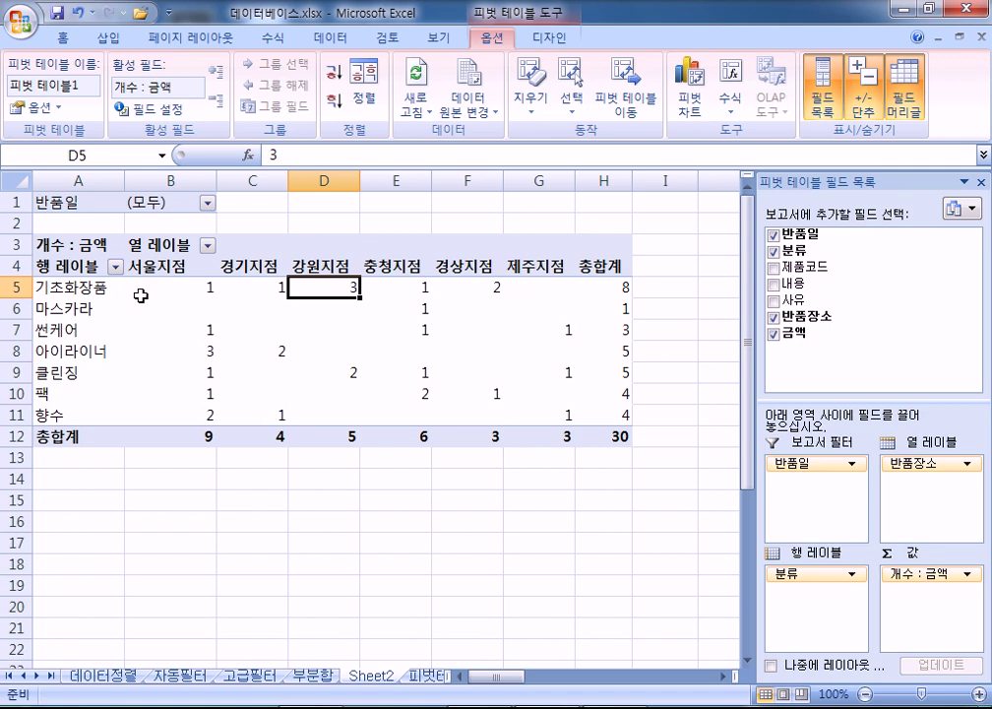
# Look over the counts by category and branch, and change the 금액 value field to summarise by 최대값.
pyautogui.click(79, 288)
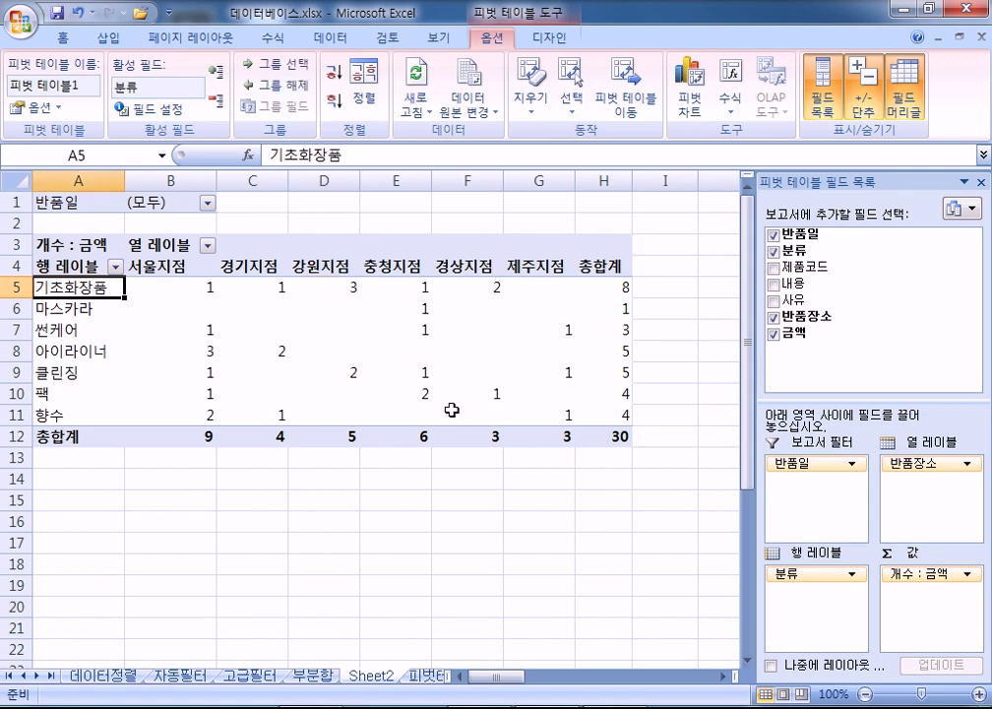
pyautogui.click(340, 294)
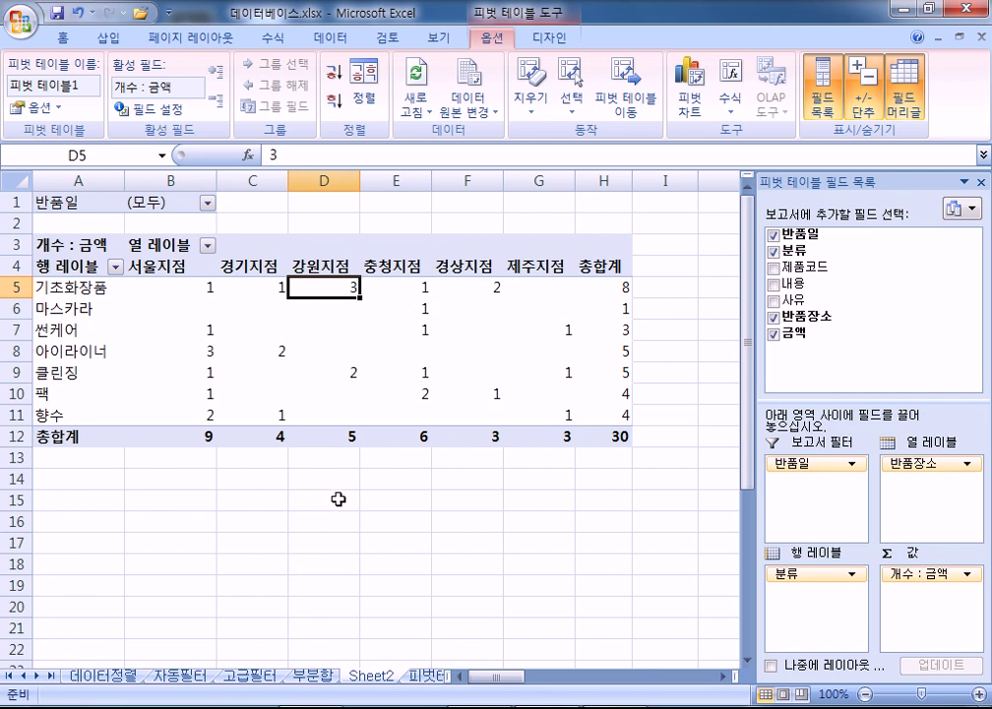
pyautogui.click(98, 351)
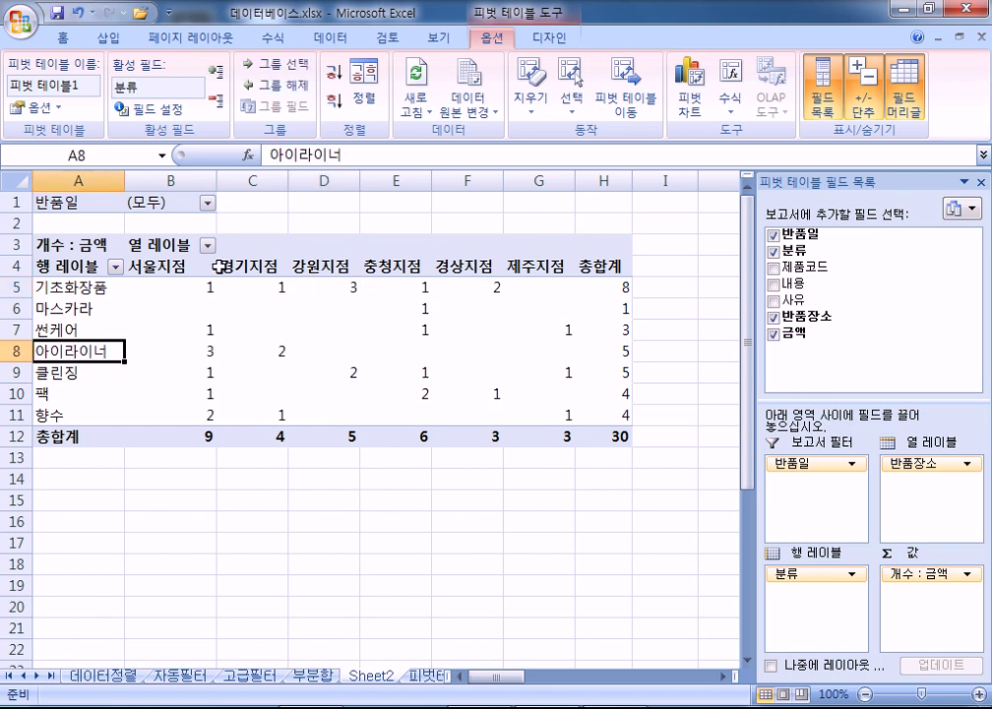
pyautogui.click(196, 351)
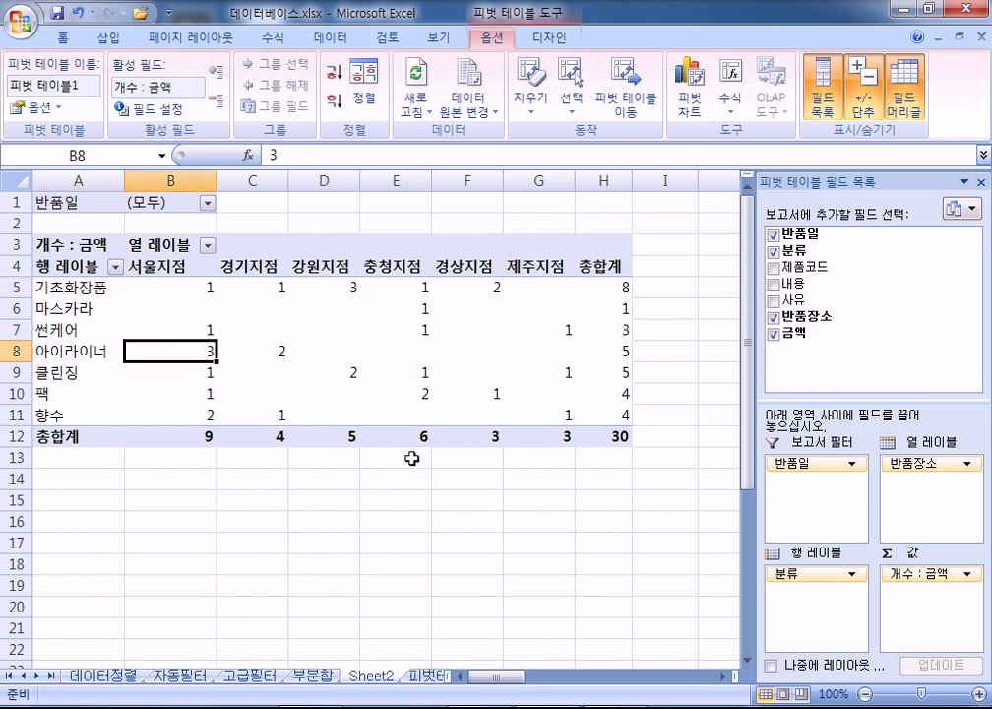
pyautogui.click(610, 437)
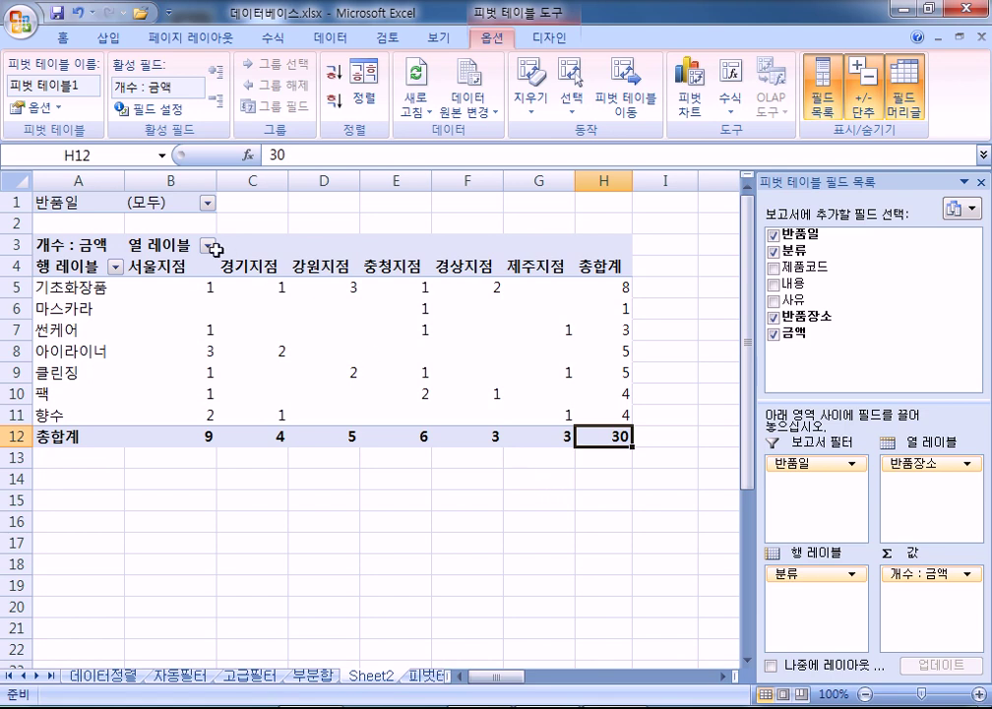
pyautogui.click(182, 108)
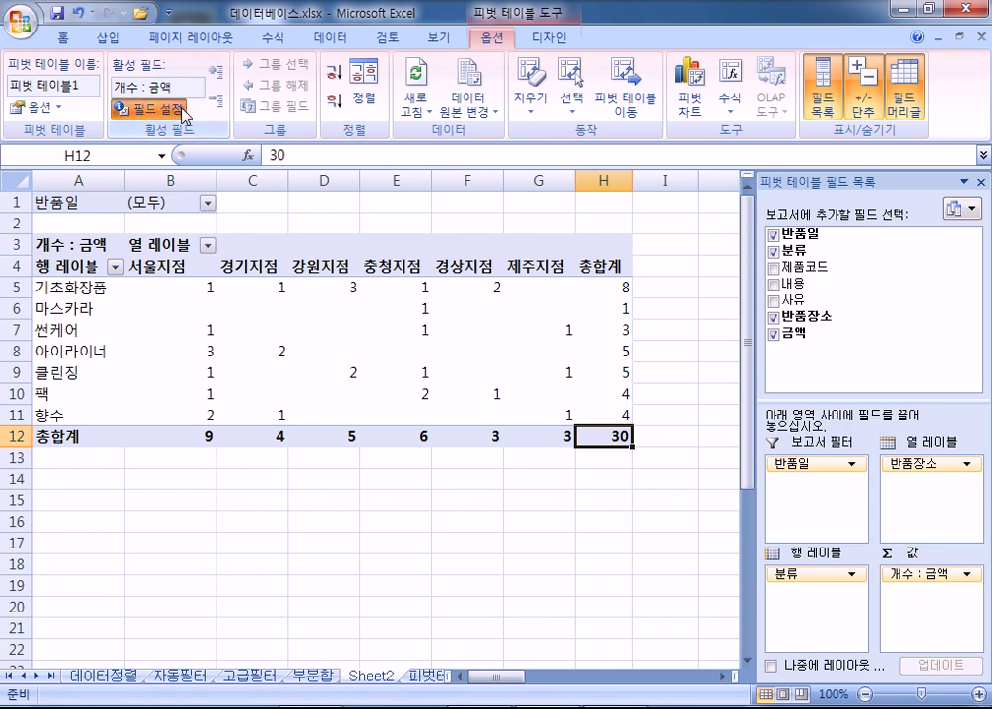
pyautogui.click(295, 422)
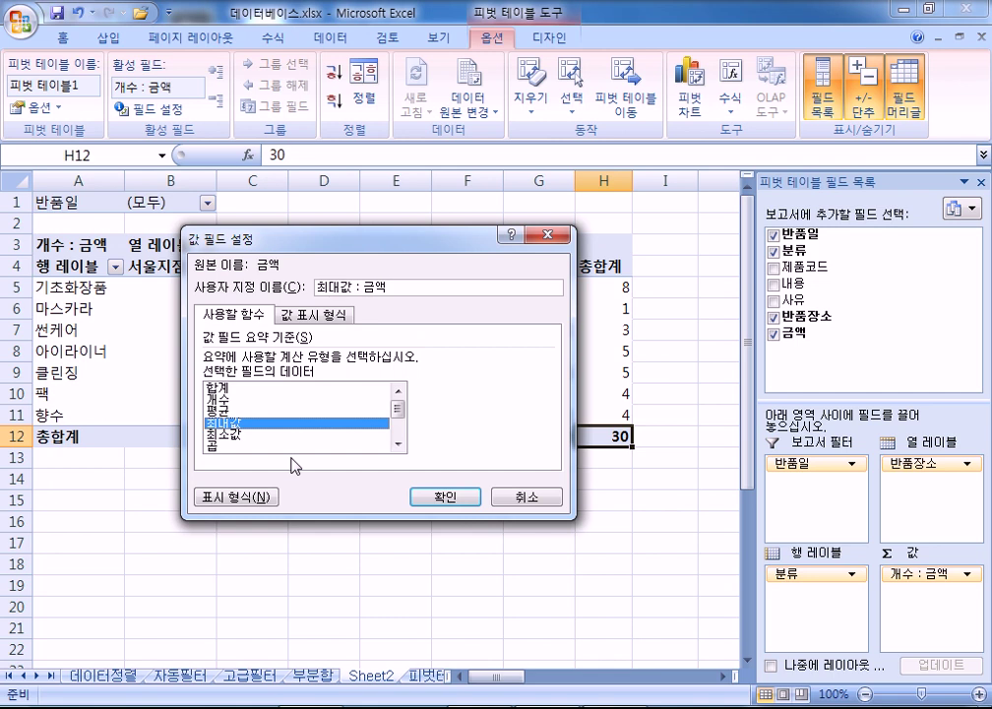
pyautogui.click(447, 500)
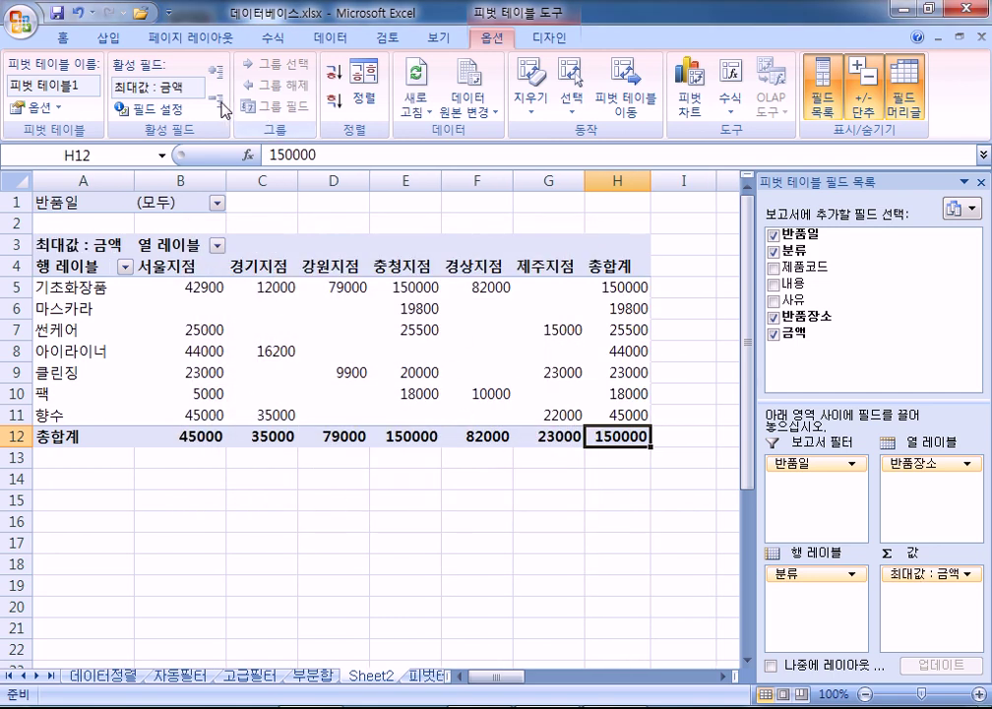
# Set the 금액 value field to summarise by 합계.
pyautogui.click(185, 110)
pyautogui.click(220, 388)
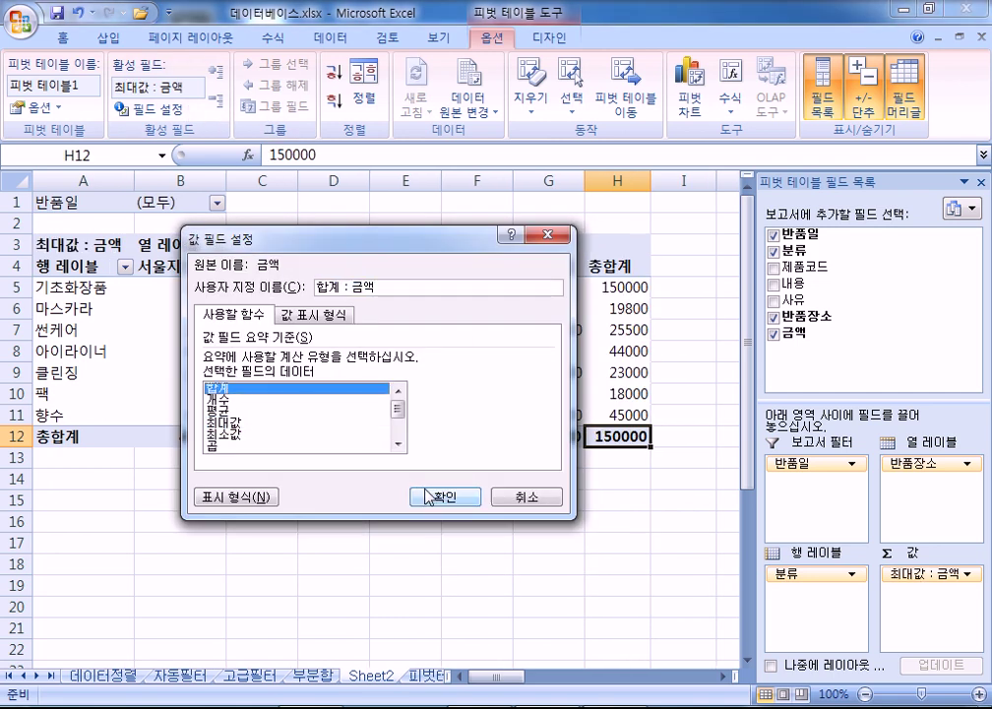
pyautogui.click(439, 496)
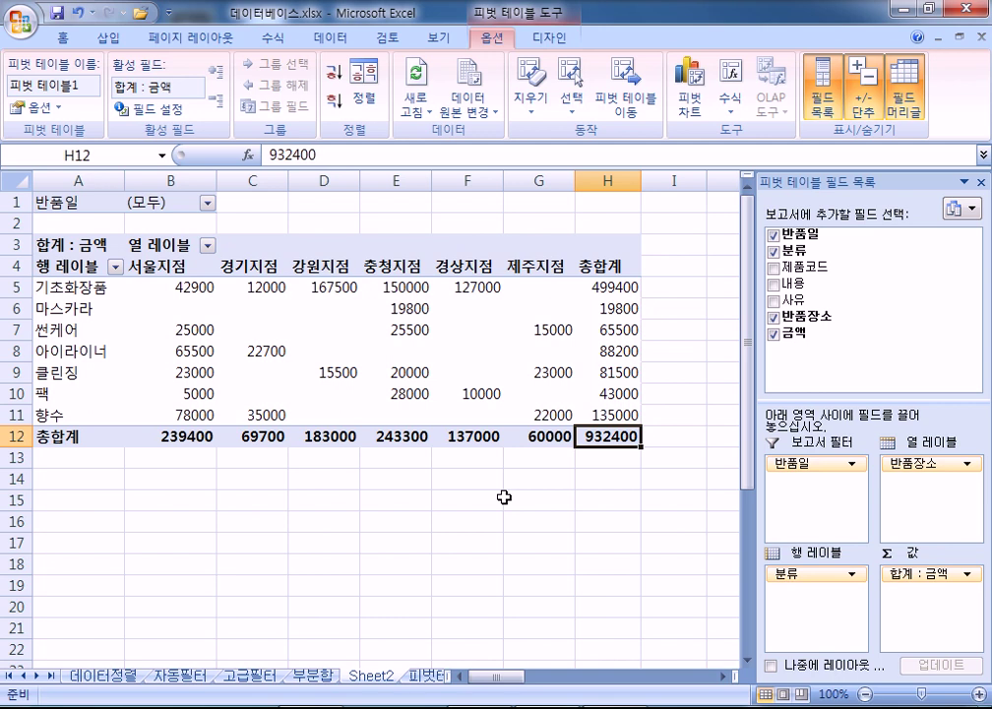
# Minimise the open windows to reach the Windows desktop and open the screen resolution settings.
pyautogui.click(903, 8)
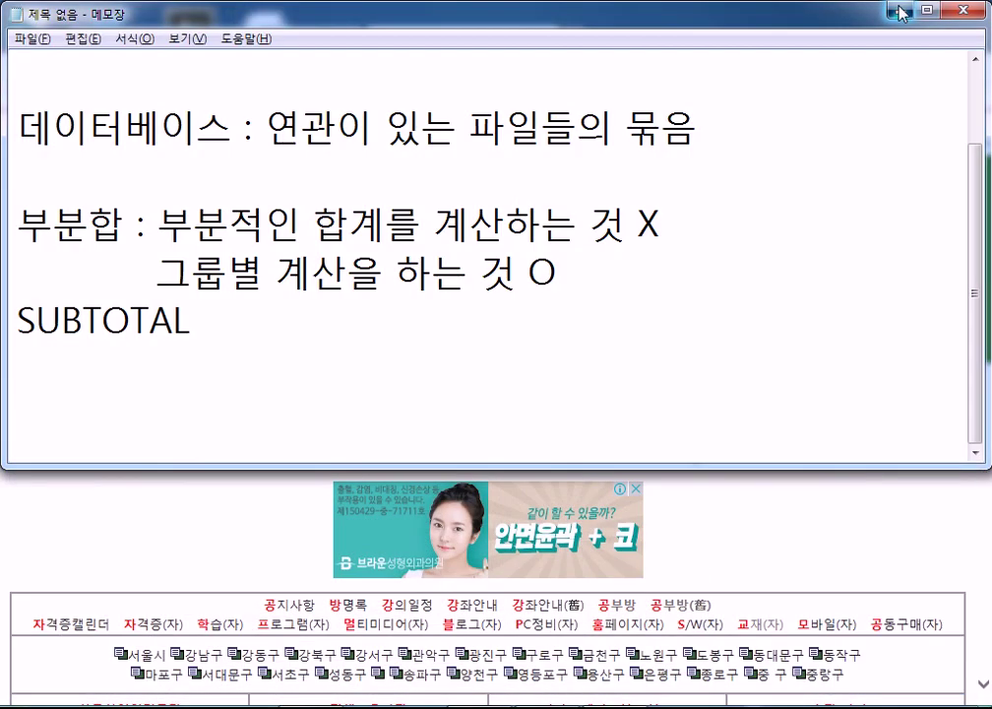
pyautogui.click(902, 8)
pyautogui.click(903, 12)
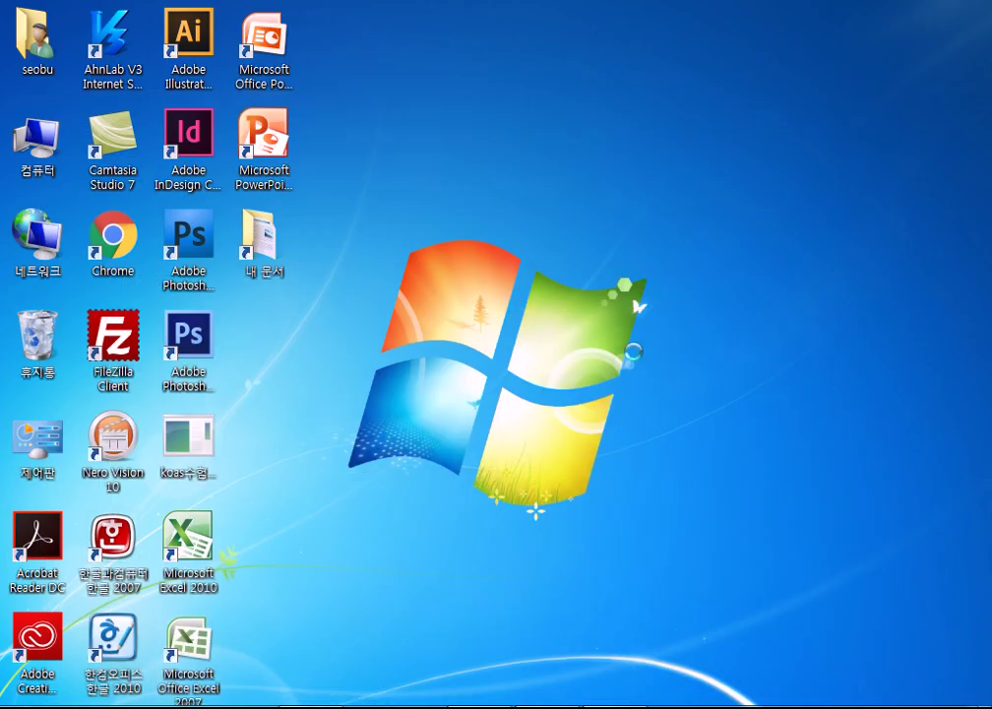
pyautogui.rightClick(606, 359)
pyautogui.click(662, 309)
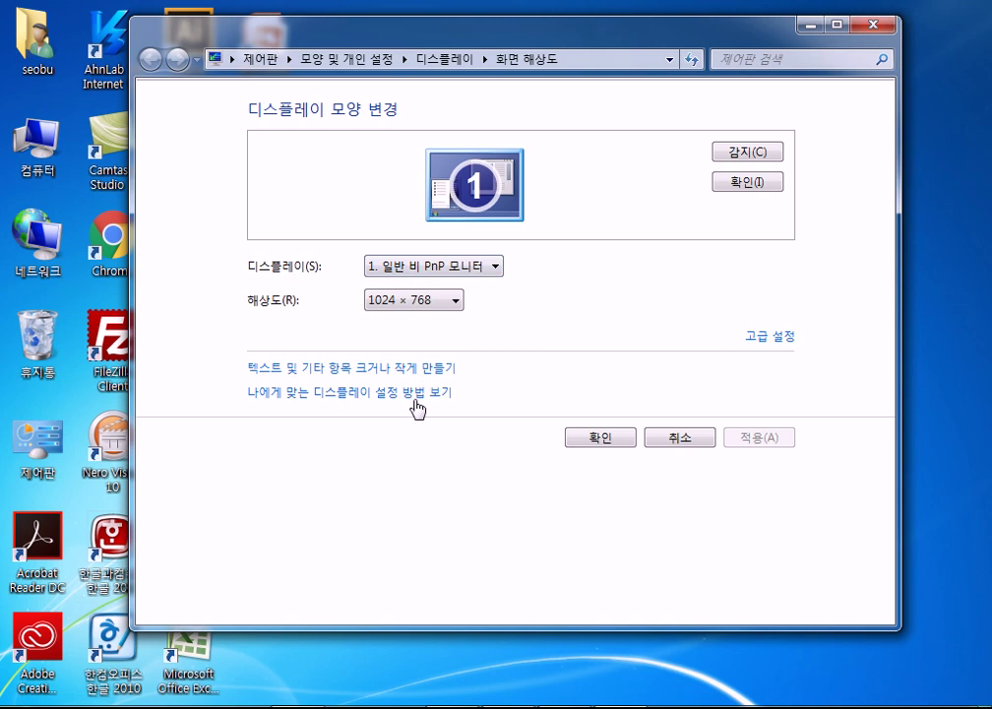
# Open the advanced display settings and go through the property pages to the Intel graphics and media control panel page.
pyautogui.click(770, 336)
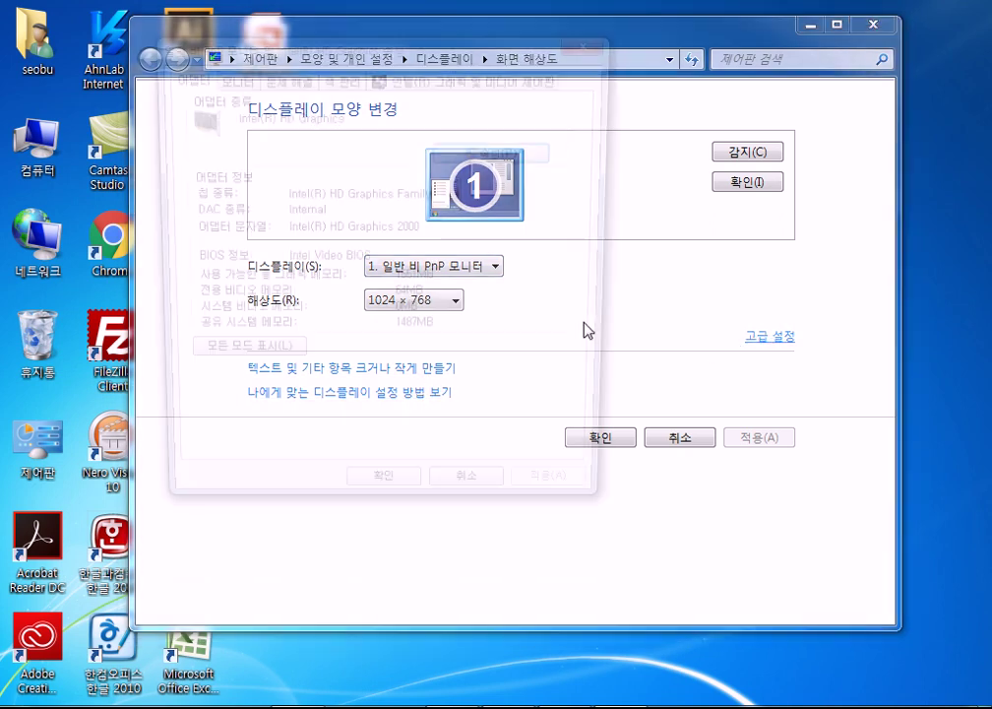
pyautogui.click(228, 75)
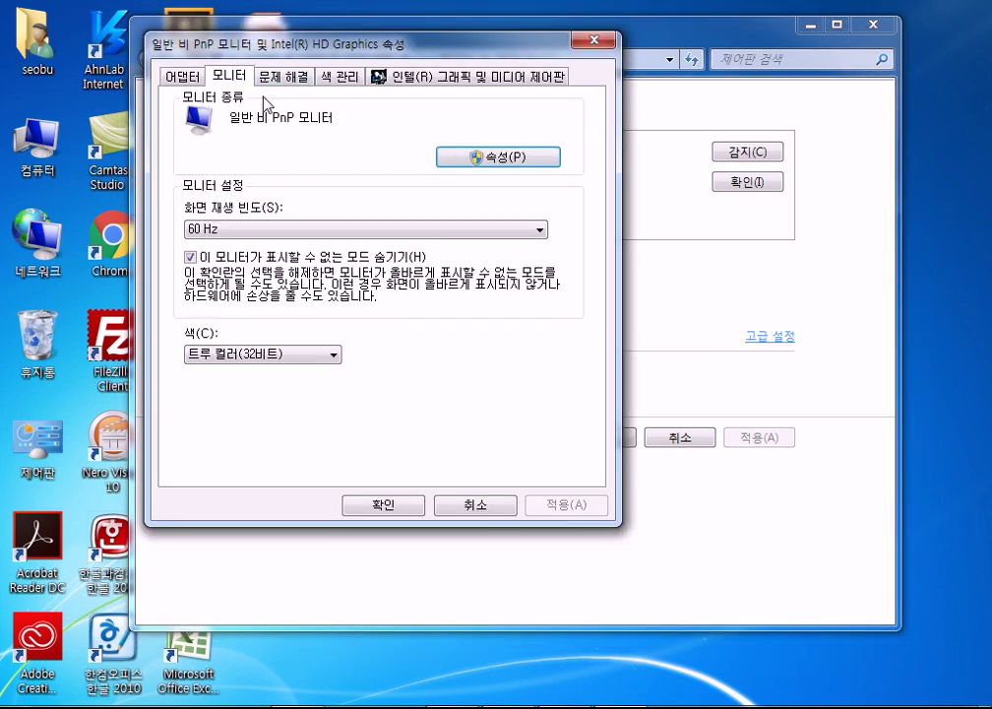
pyautogui.click(283, 75)
pyautogui.click(339, 75)
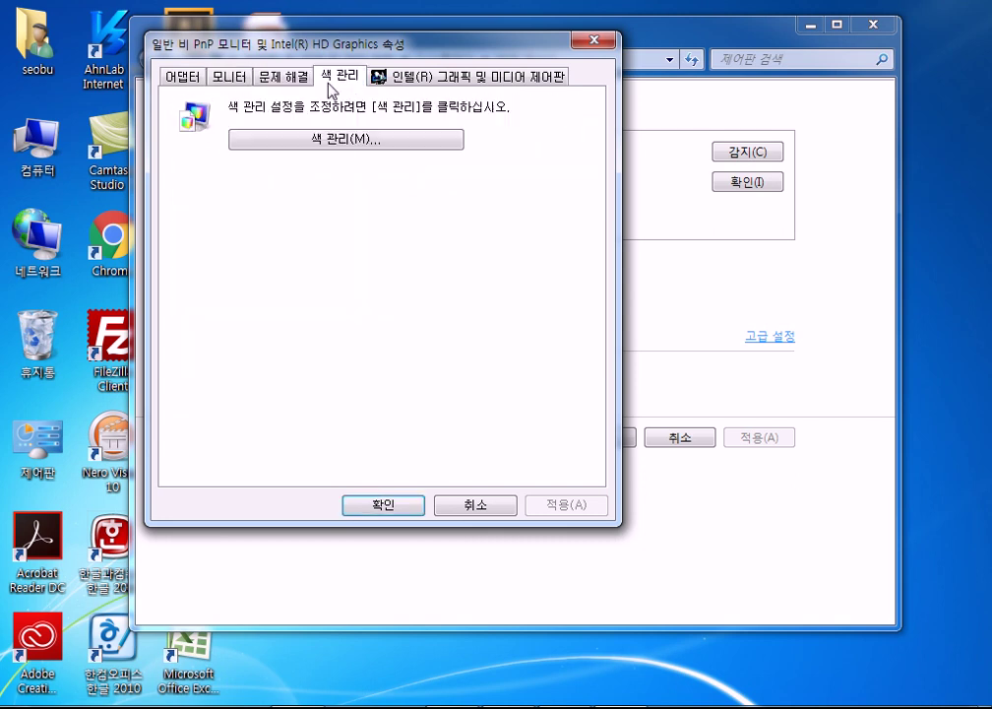
pyautogui.click(414, 78)
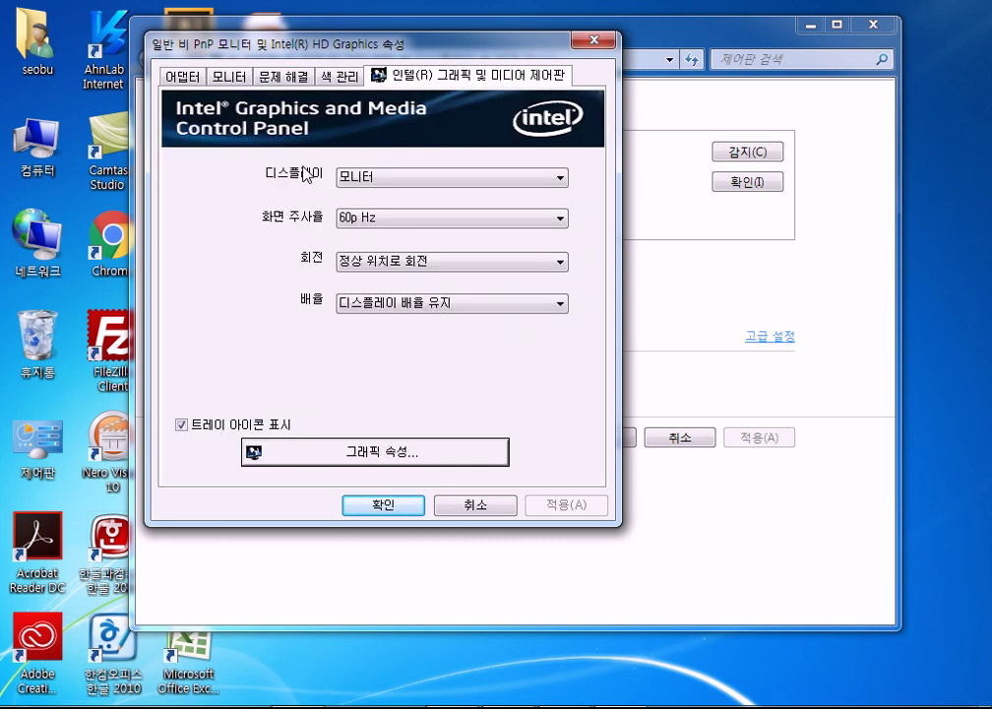
# Set the display rotation to 90도로 회전 and apply it.
pyautogui.click(384, 262)
pyautogui.click(396, 292)
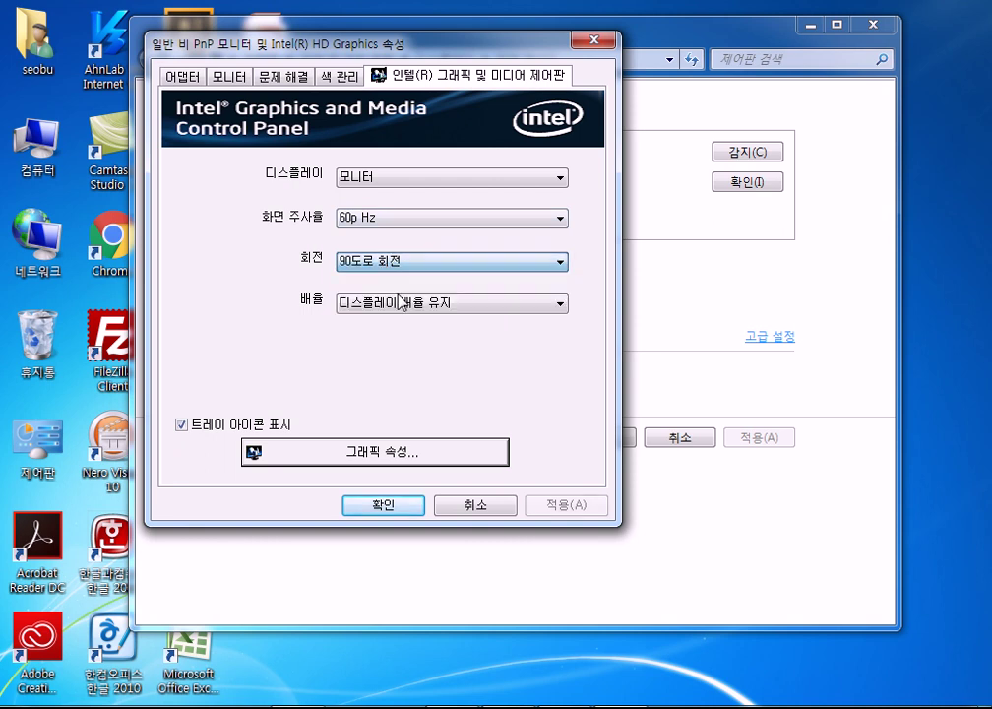
pyautogui.click(558, 505)
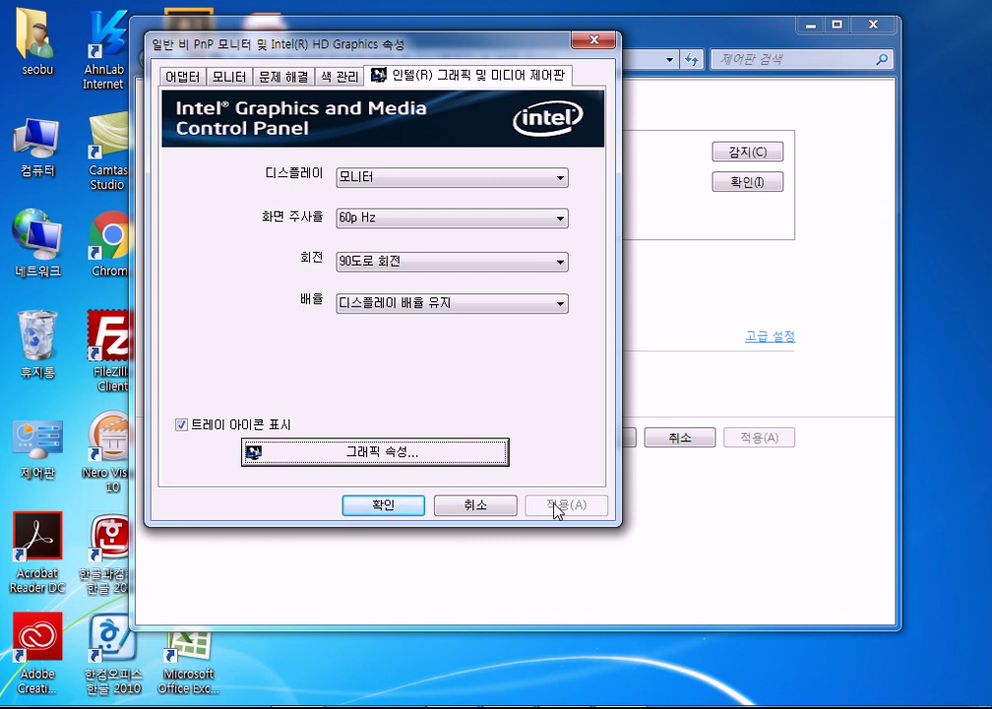
# Change the display rotation to 180도로 회전 and apply it.
pyautogui.click(412, 263)
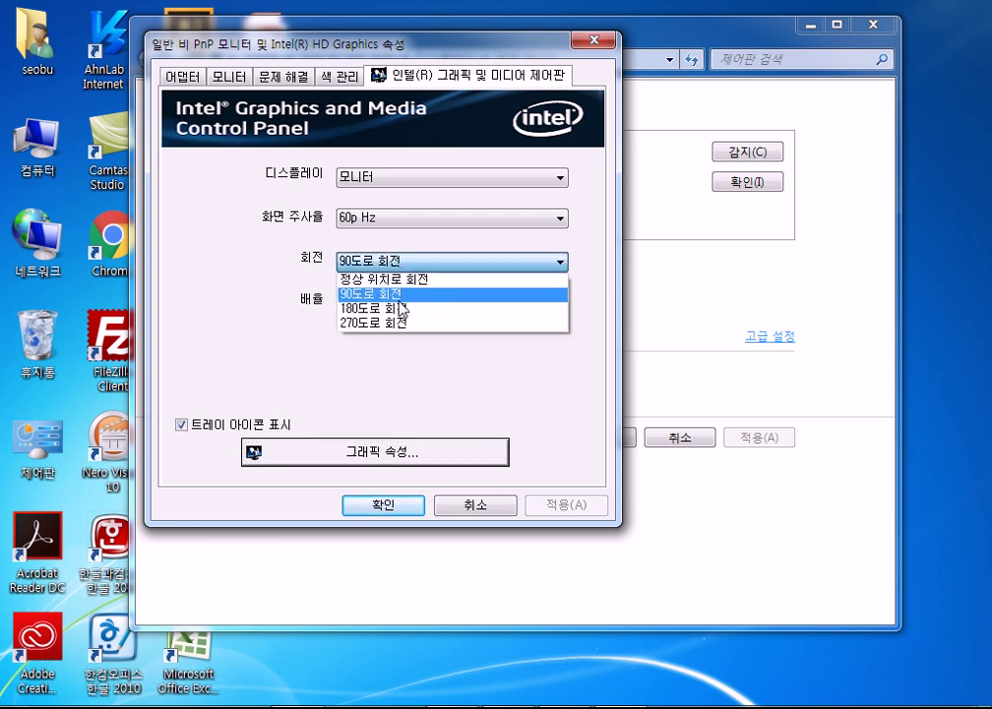
pyautogui.click(399, 311)
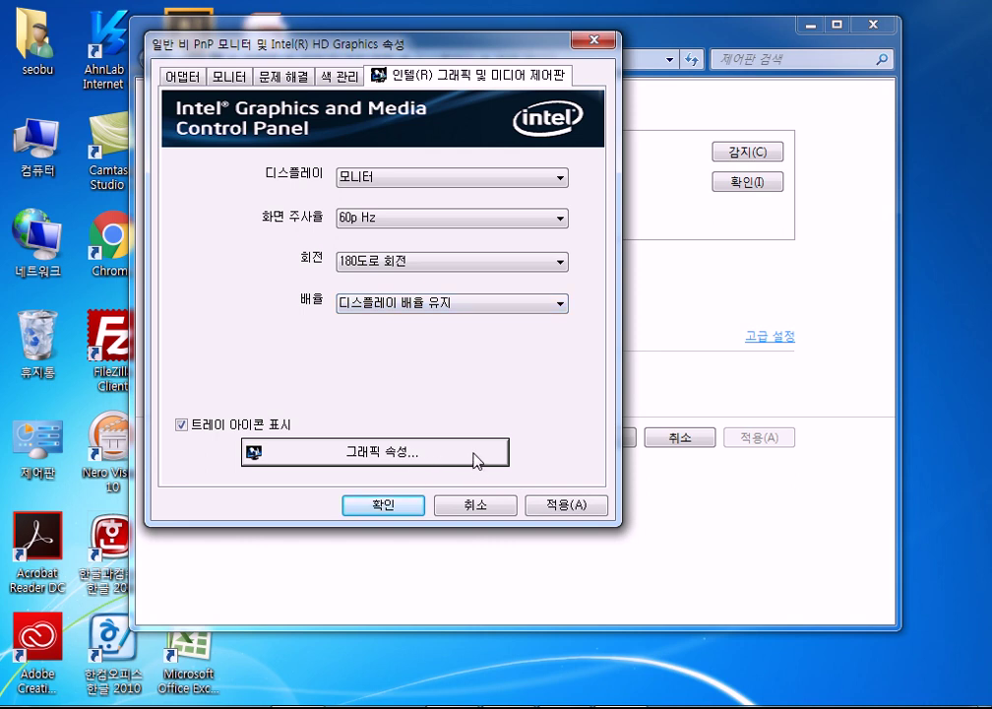
pyautogui.click(544, 505)
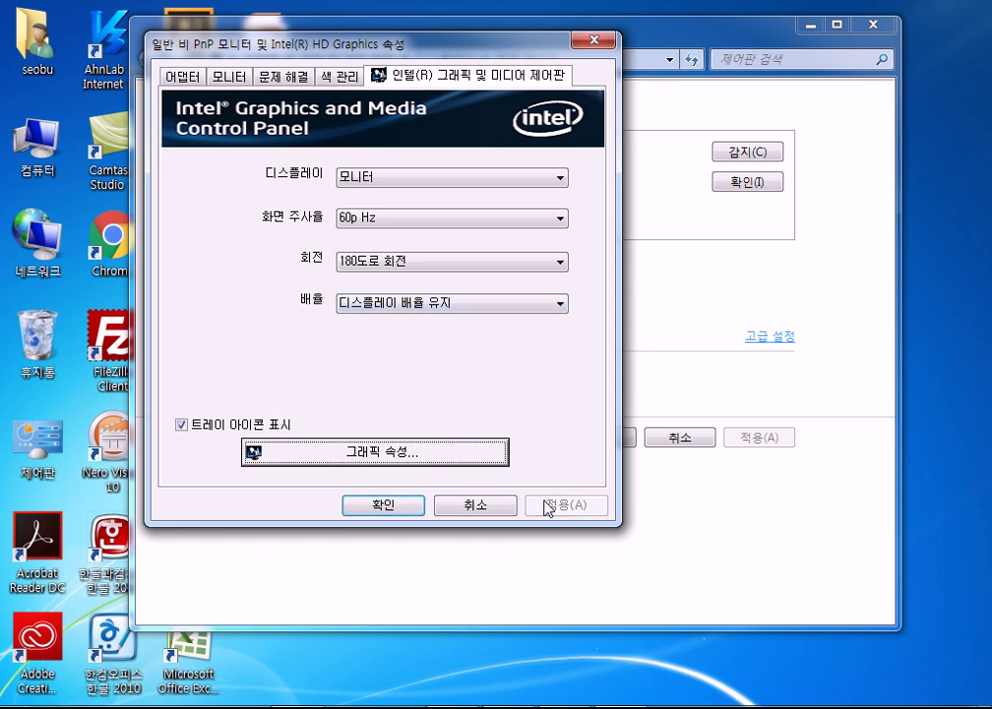
# Set the monitor's refresh rate to 75p Hz and its rotation to 정상 위치로 회전, and apply the settings.
pyautogui.click(409, 217)
pyautogui.click(403, 266)
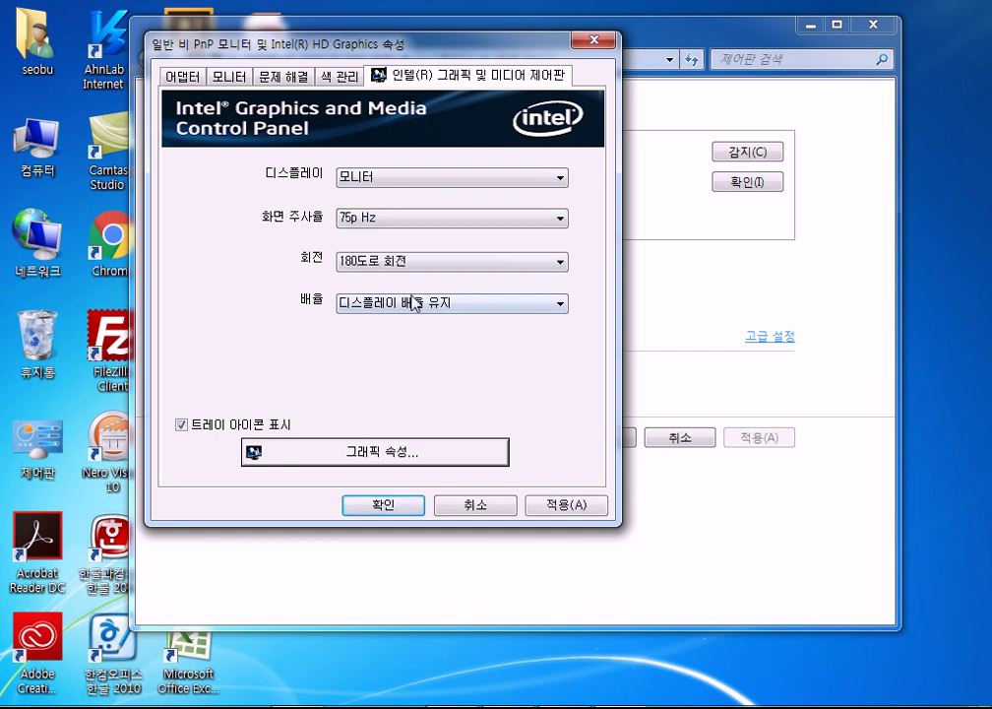
pyautogui.click(406, 263)
pyautogui.click(405, 277)
pyautogui.click(560, 504)
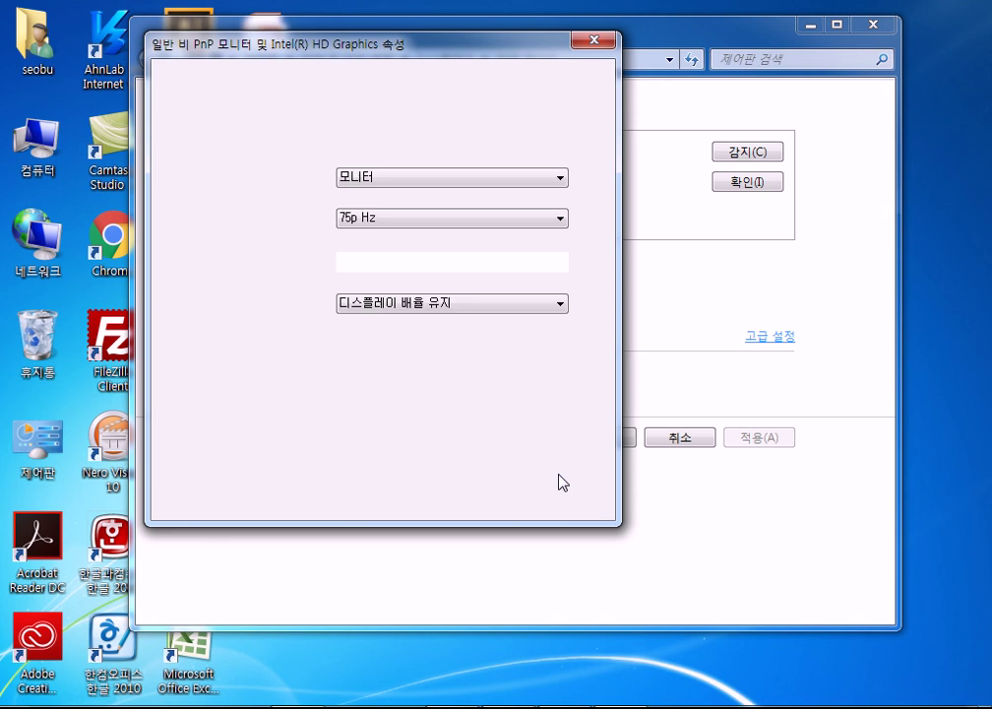
# Apply 180도로 회전 as the display rotation again and close the graphics properties with the settings accepted.
pyautogui.click(467, 264)
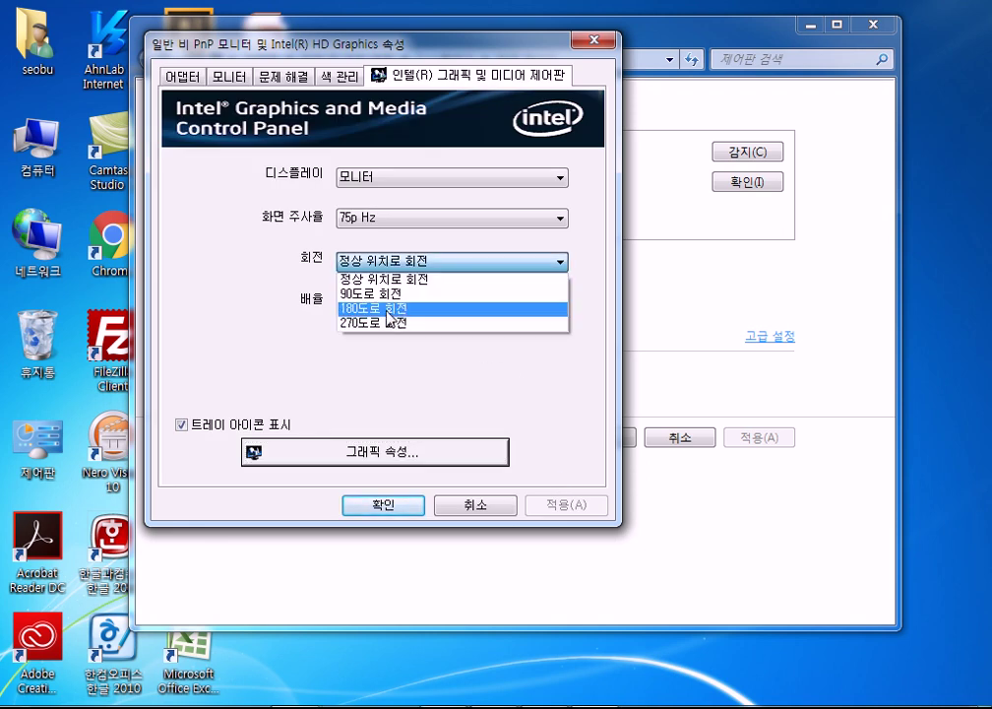
pyautogui.click(389, 308)
pyautogui.click(546, 508)
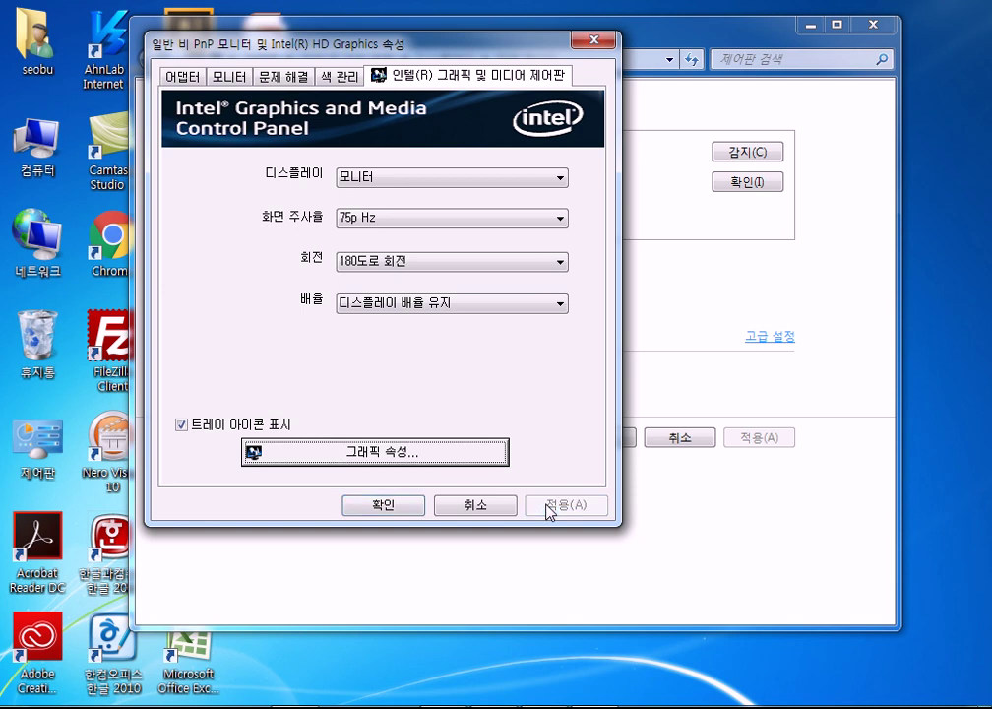
pyautogui.click(405, 512)
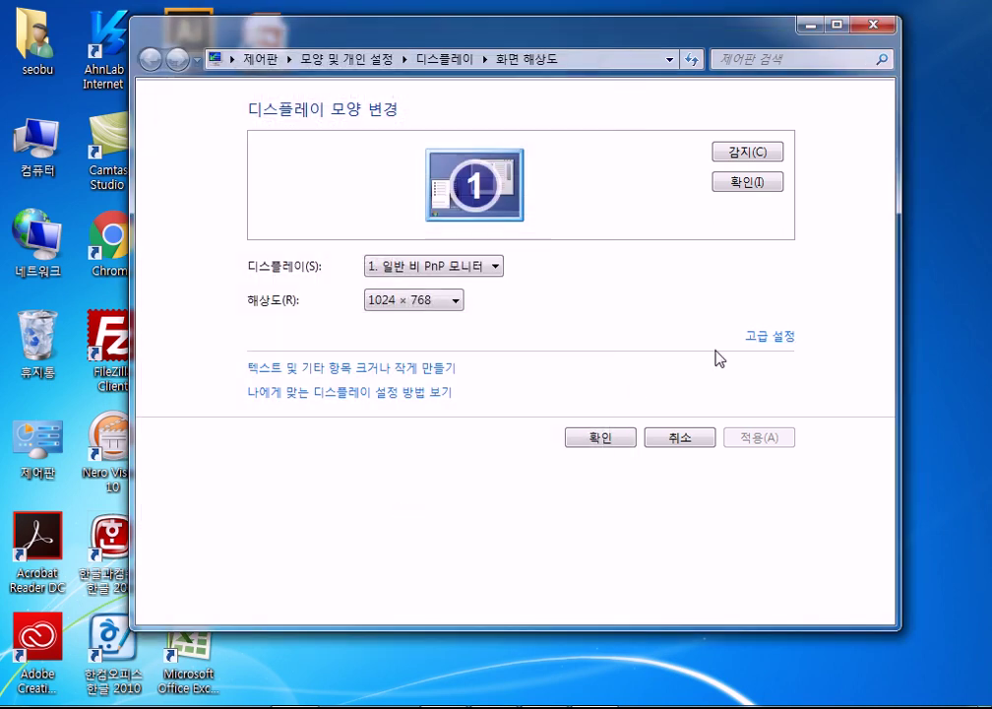
# Open the monitor's advanced settings and select 180도로 회전 as the rotation in the Intel graphics settings.
pyautogui.click(789, 337)
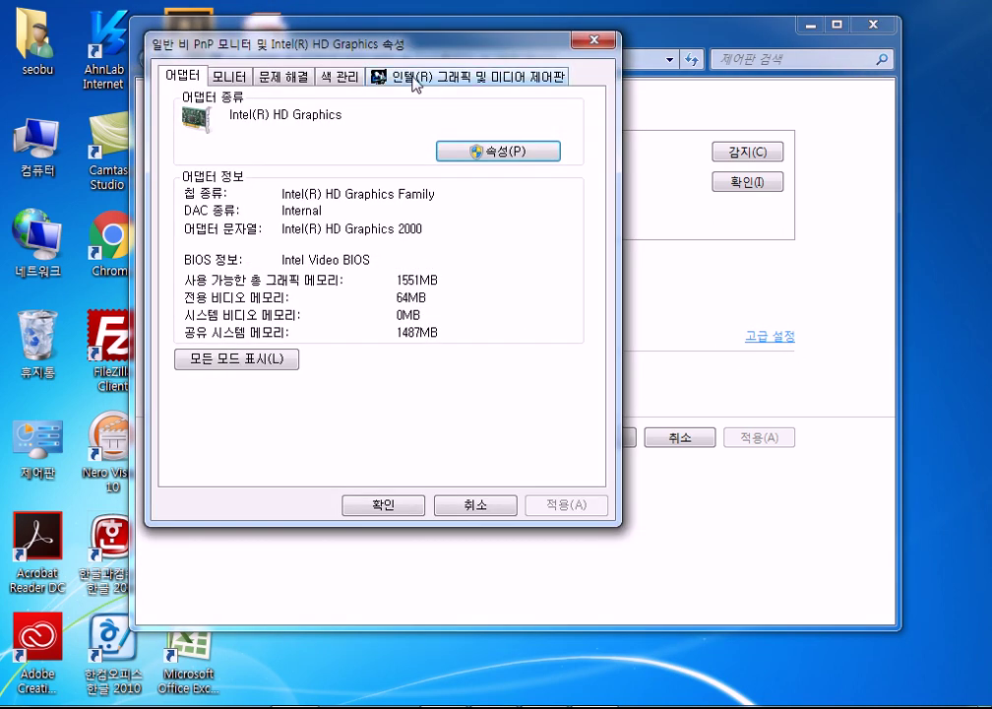
pyautogui.click(415, 79)
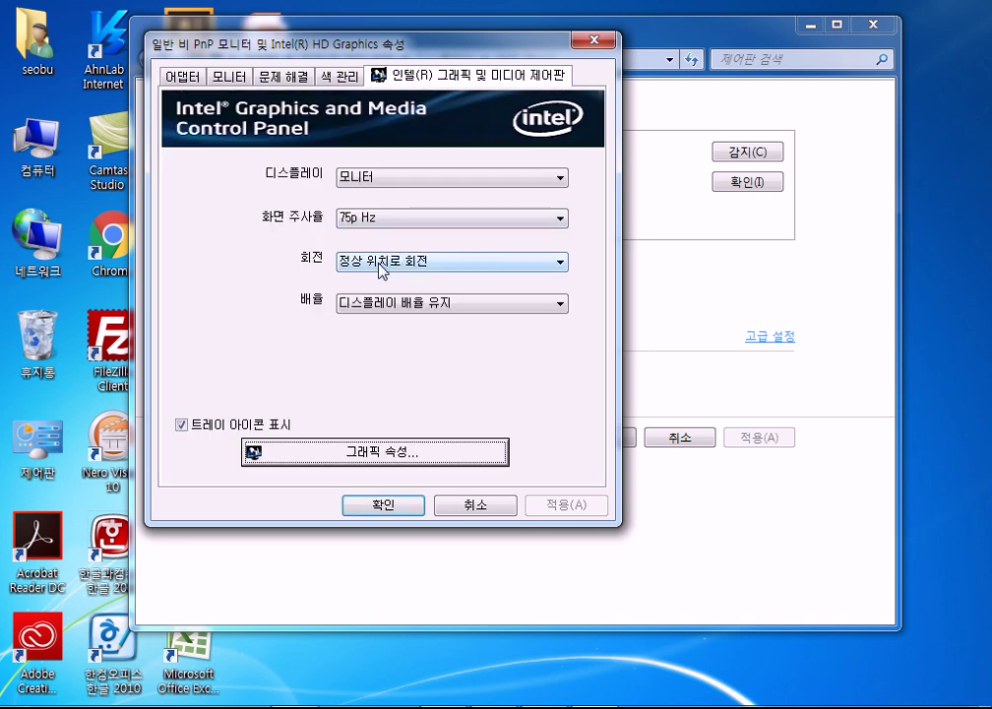
pyautogui.click(381, 268)
pyautogui.click(383, 311)
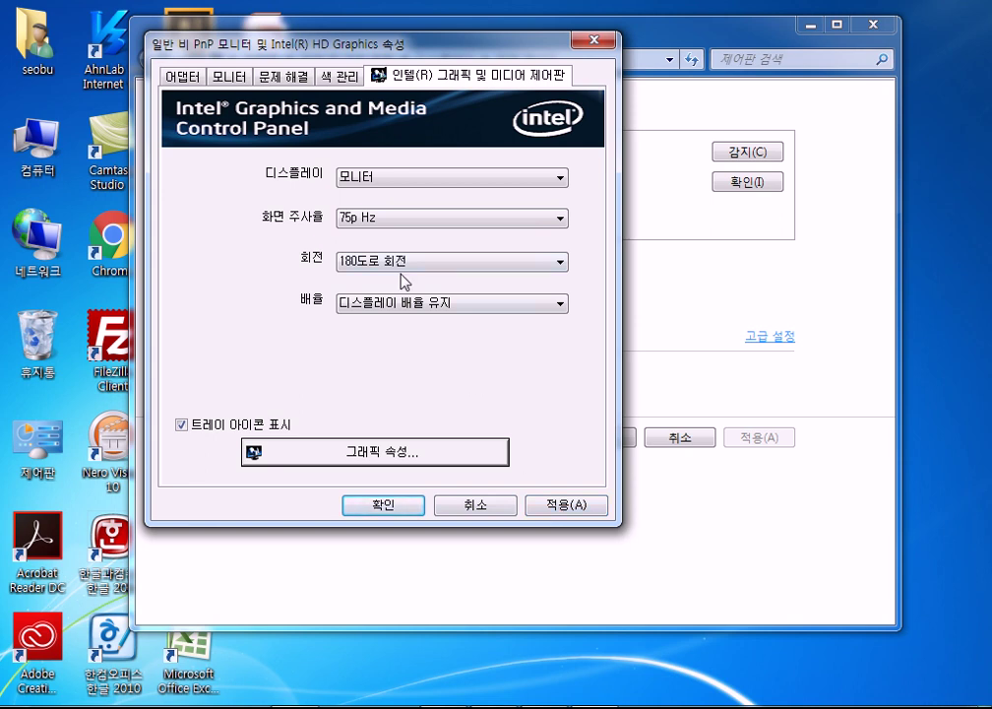
# Set the refresh rate to 60p Hz and the rotation to 정상 위치로 회전, applying the settings.
pyautogui.click(355, 262)
pyautogui.click(374, 294)
pyautogui.click(388, 221)
pyautogui.click(387, 233)
pyautogui.click(561, 504)
pyautogui.click(397, 262)
pyautogui.click(397, 277)
pyautogui.click(539, 507)
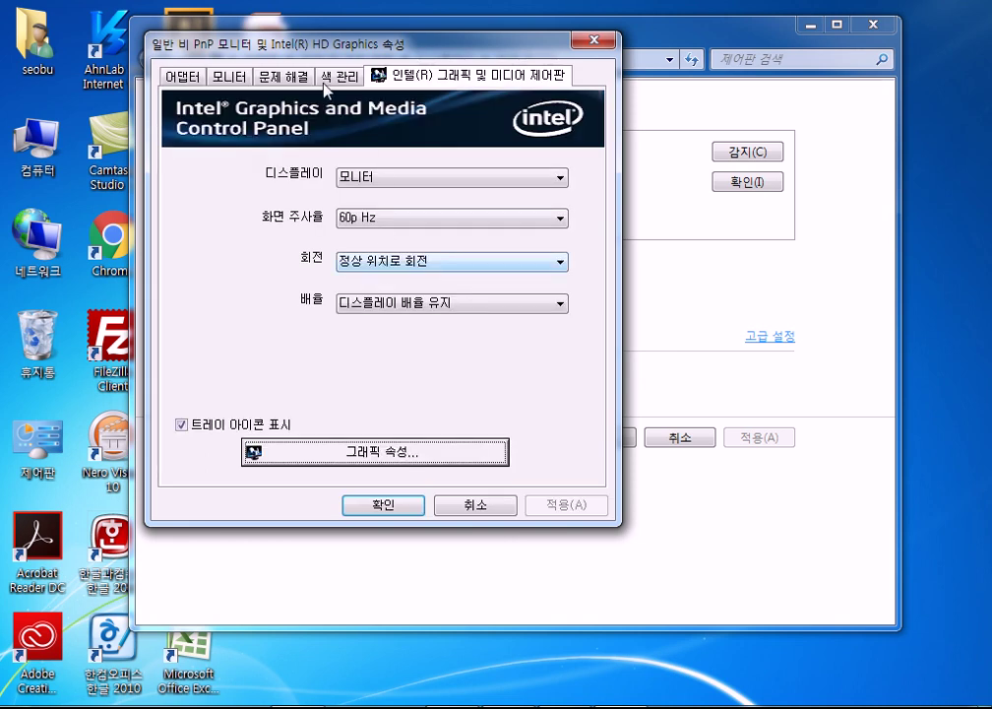
# Examine the graphics adapter information and the refresh rates offered for the monitor.
pyautogui.click(183, 75)
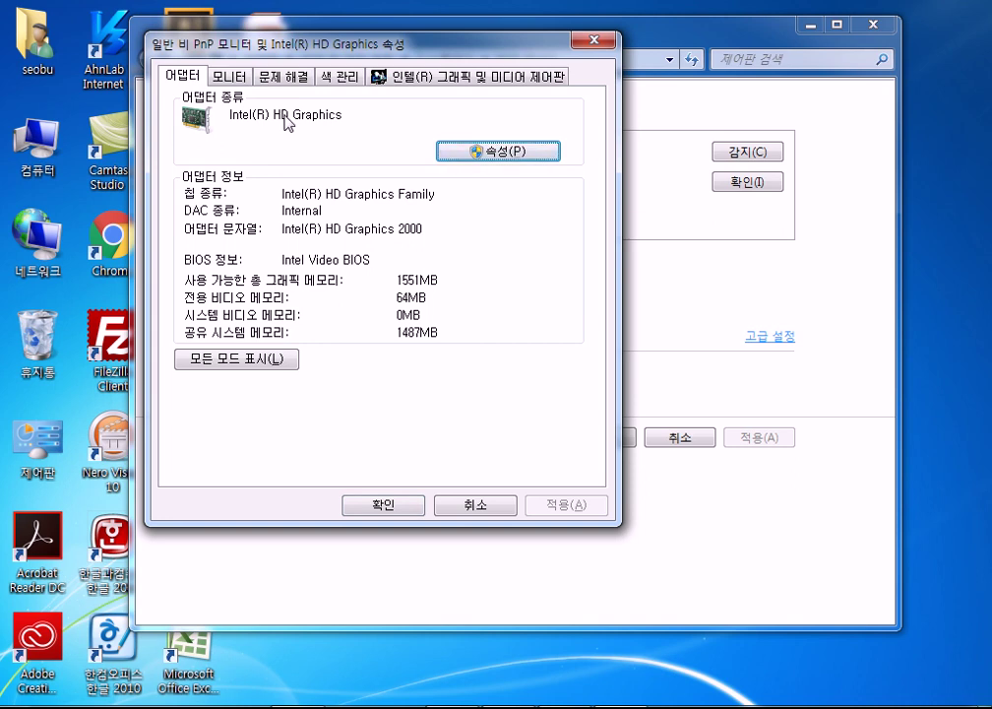
pyautogui.click(230, 76)
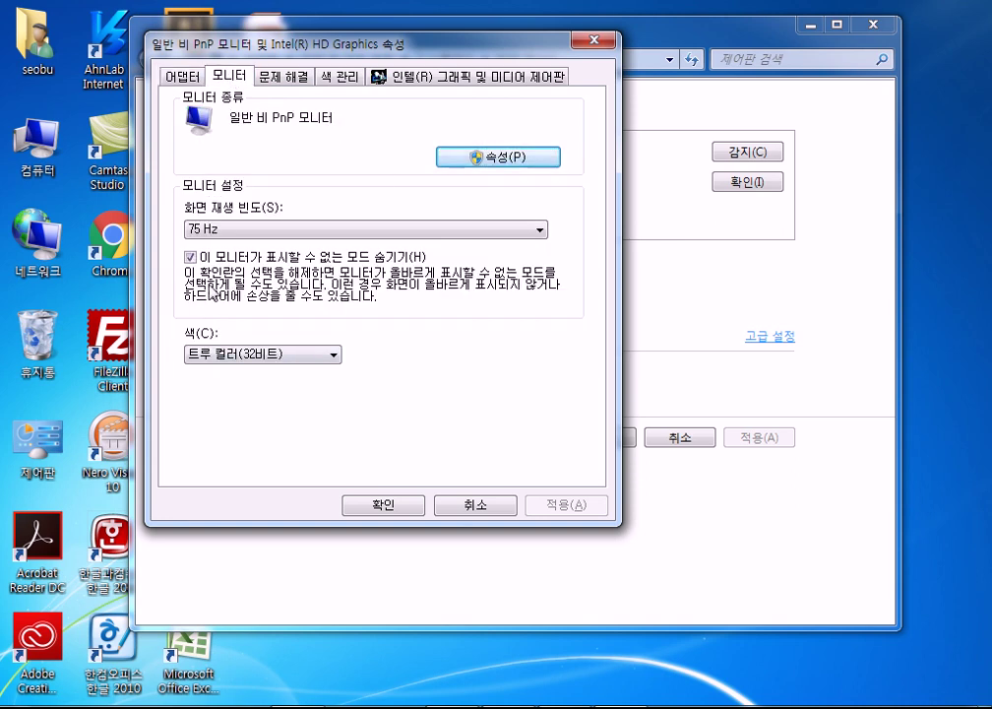
pyautogui.click(303, 231)
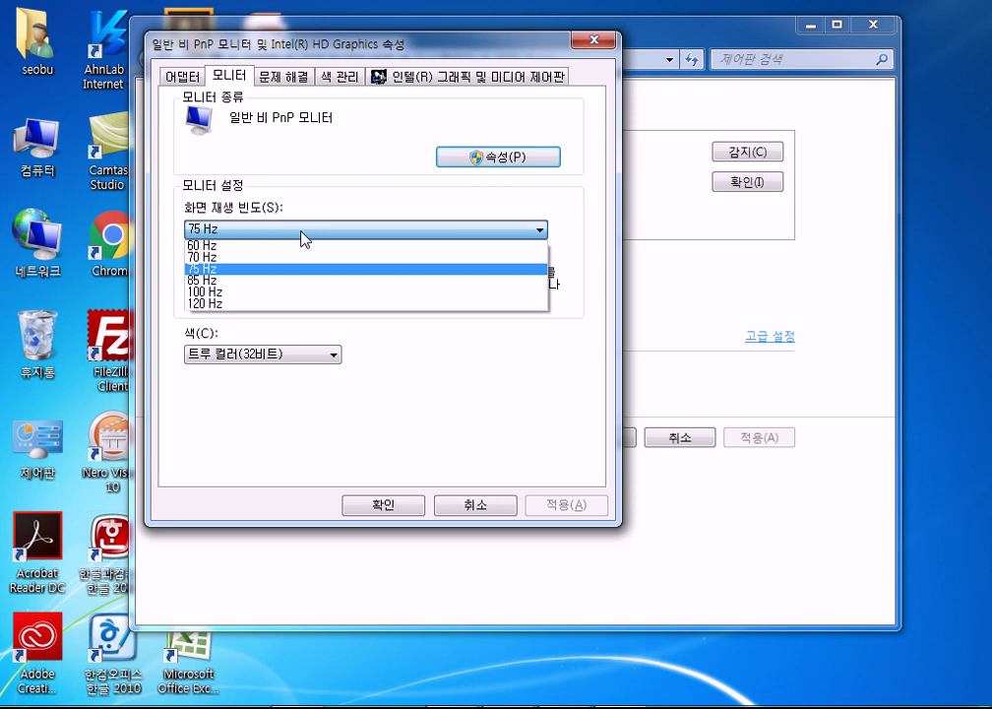
pyautogui.click(304, 231)
# Review the 배율 options and the graphics application modes, and cancel out of the display settings.
pyautogui.click(421, 76)
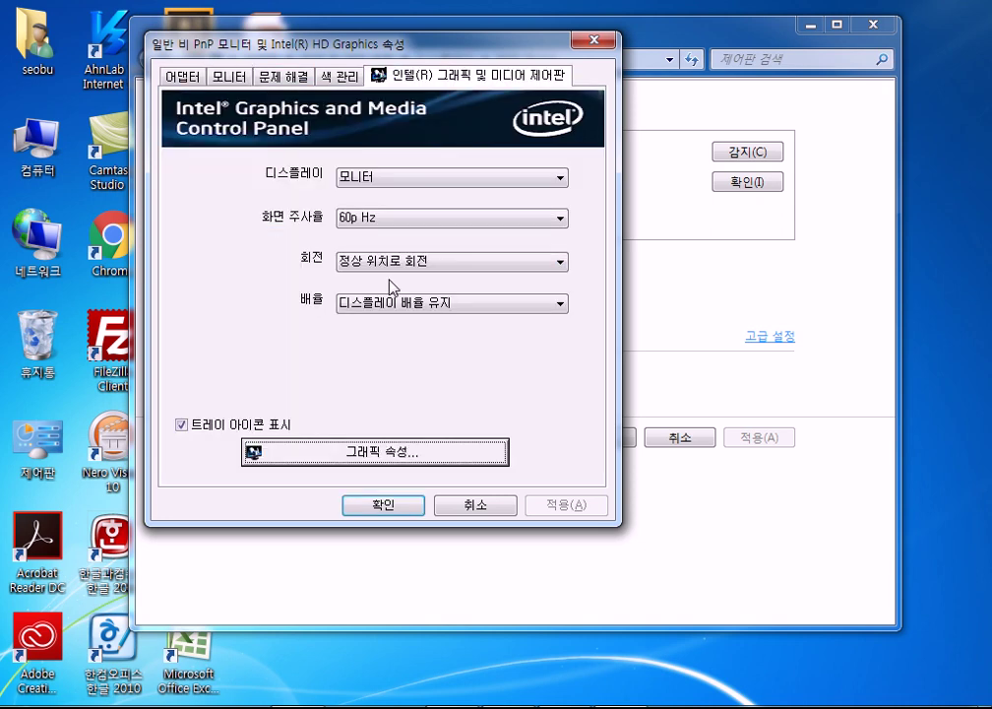
pyautogui.click(394, 309)
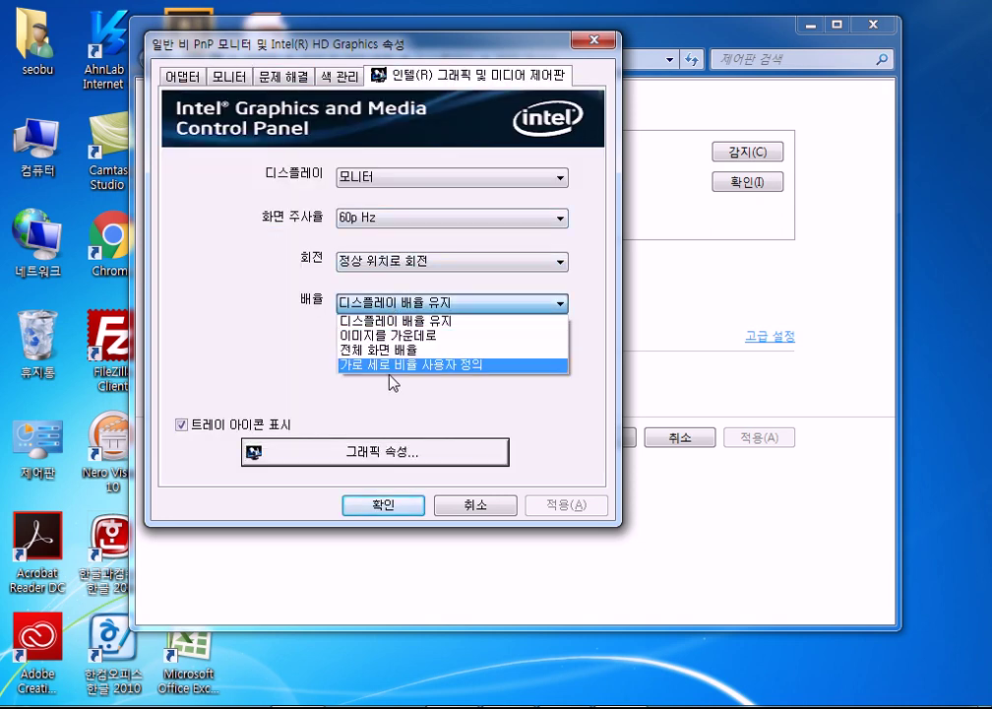
pyautogui.click(239, 377)
pyautogui.click(346, 459)
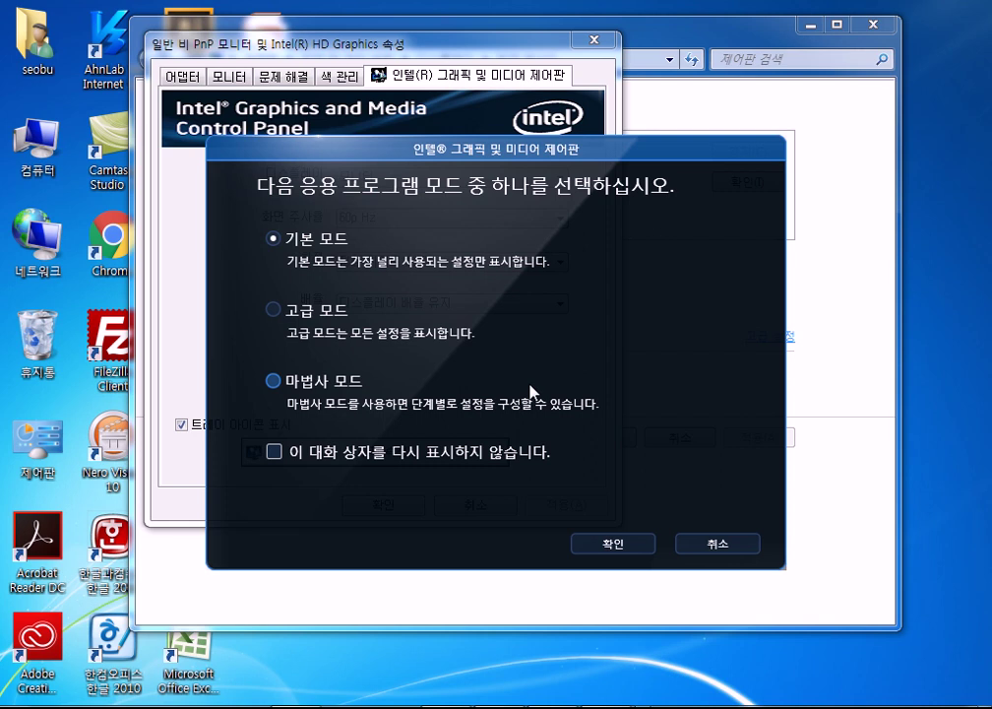
pyautogui.click(717, 544)
pyautogui.click(481, 508)
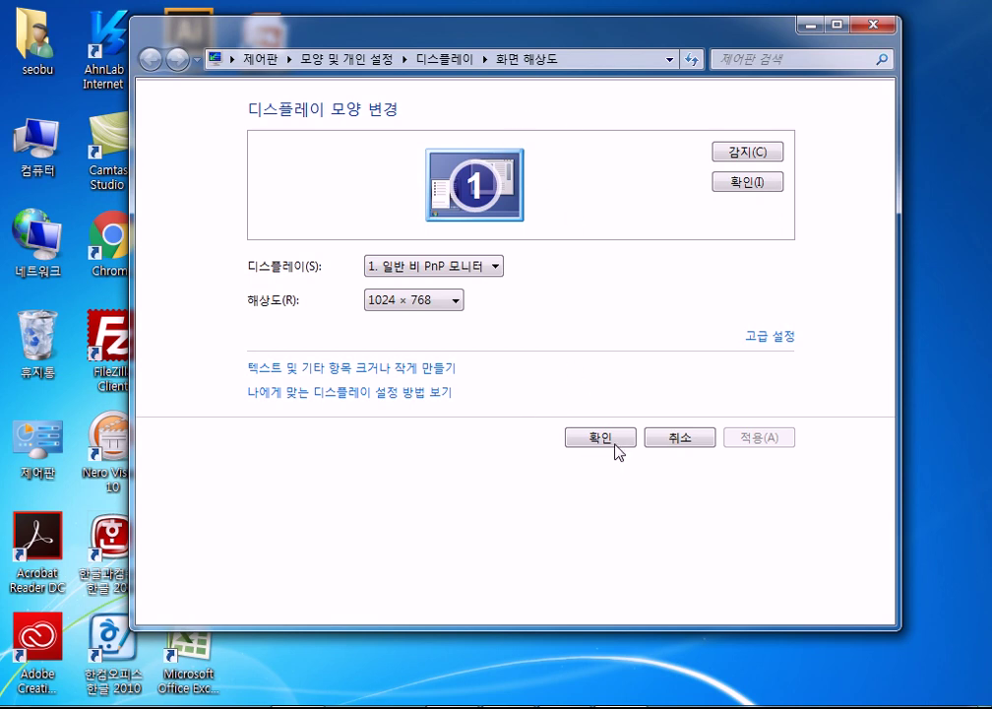
pyautogui.click(658, 440)
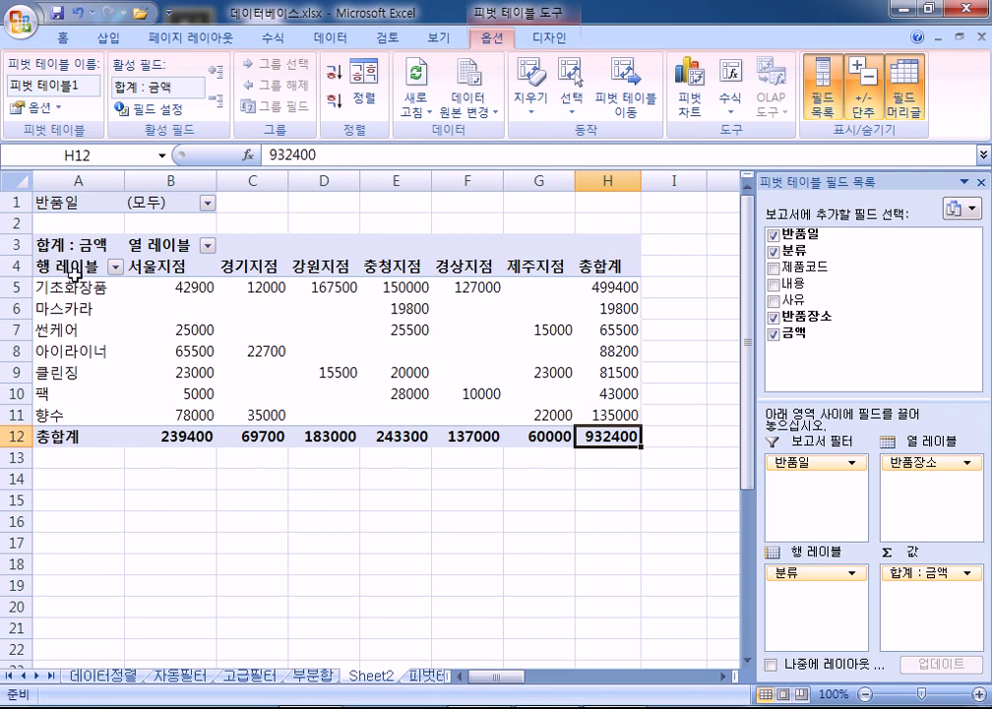
# Swap the pivot table's axes, placing 분류 in the column labels and 반품장소 in the row labels.
pyautogui.click(76, 274)
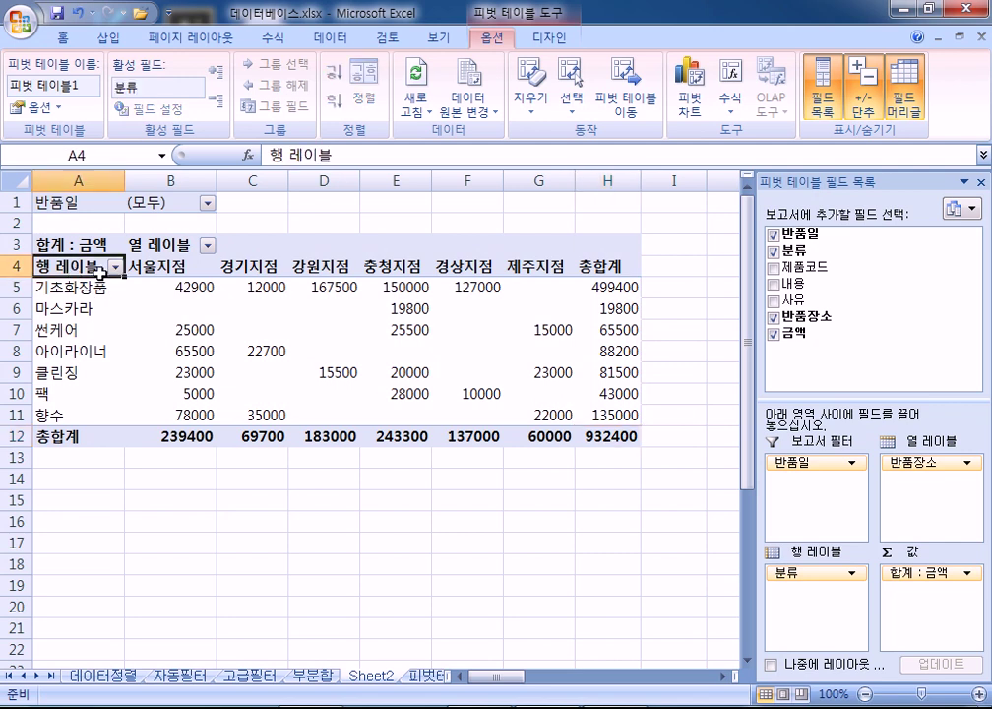
pyautogui.click(168, 265)
pyautogui.moveTo(824, 576); pyautogui.dragTo(930, 514)
pyautogui.moveTo(925, 462); pyautogui.dragTo(821, 582)
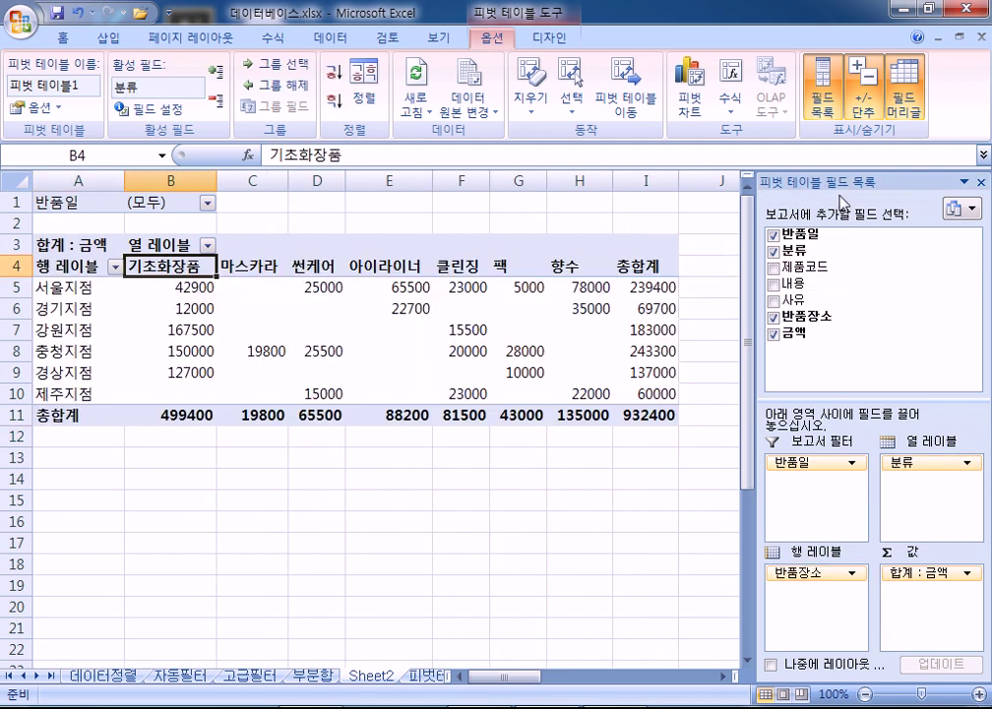
# Float the pivot field list over the worksheet and nest 분류 beneath 반품장소 in the row labels.
pyautogui.moveTo(760, 182); pyautogui.dragTo(759, 67)
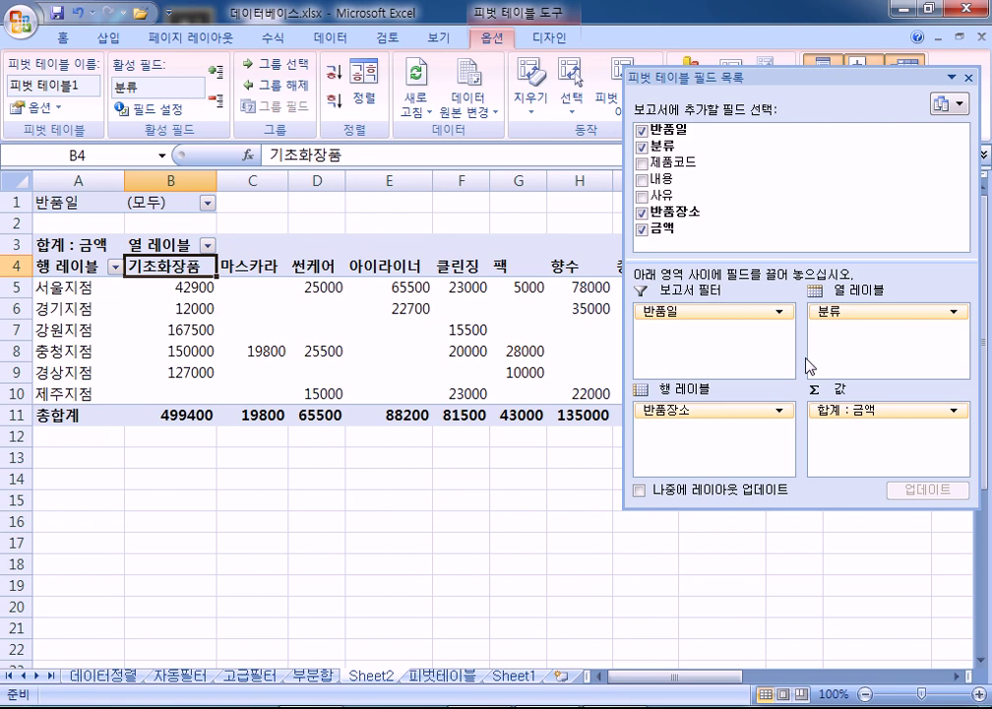
pyautogui.moveTo(848, 315); pyautogui.dragTo(707, 426)
pyautogui.click(706, 412)
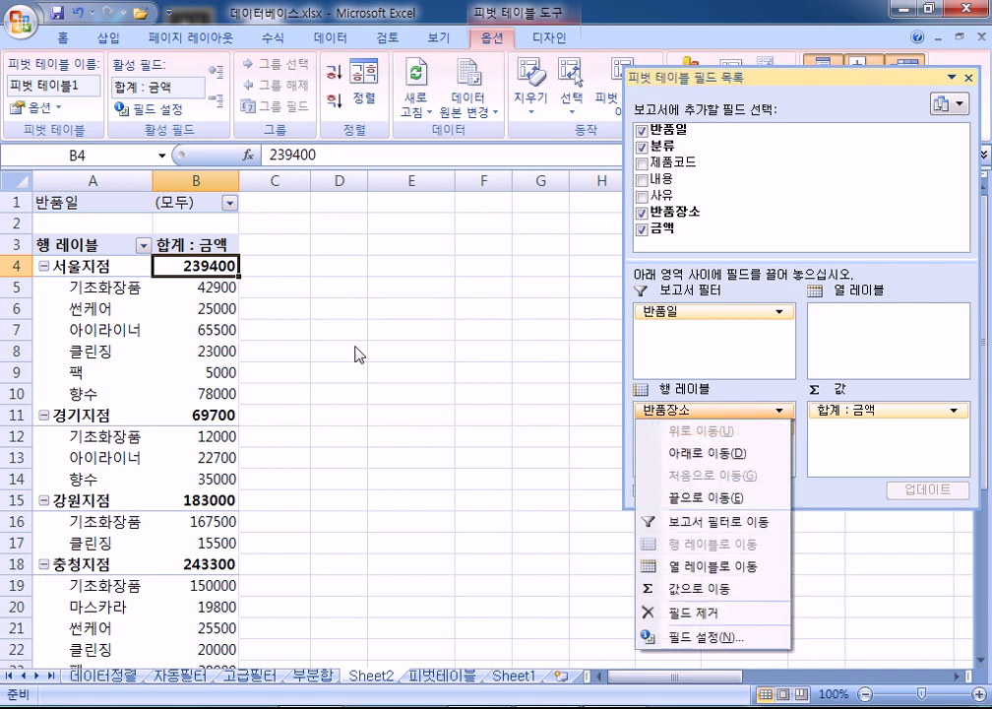
pyautogui.click(561, 458)
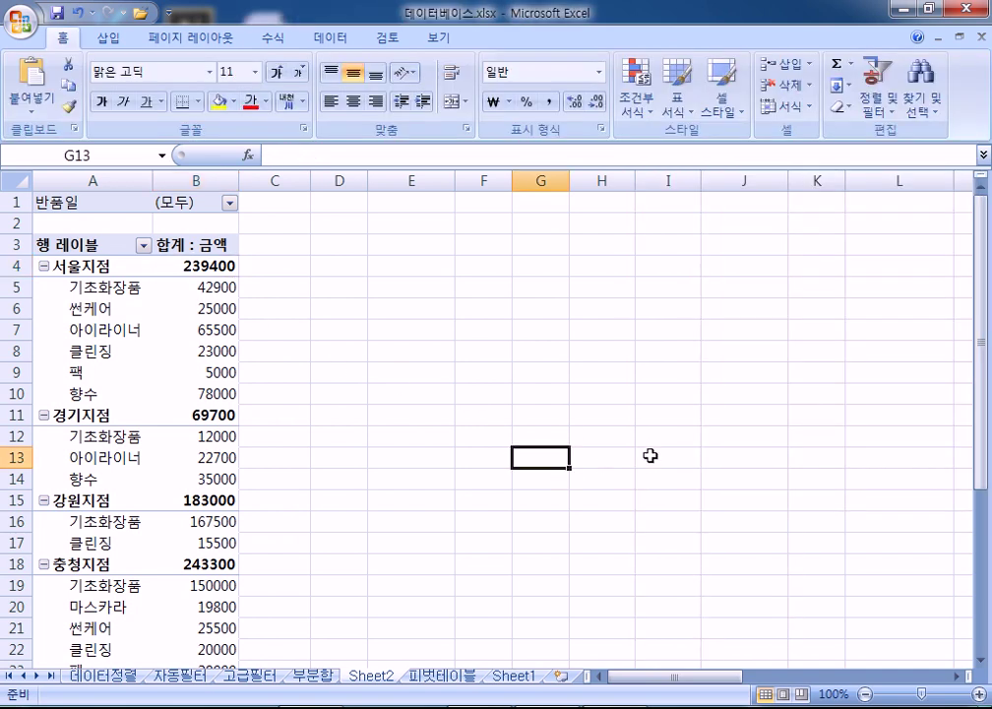
# Reorder the row labels to put 분류 above 반품장소, and move 반품장소 to the column labels.
pyautogui.click(202, 350)
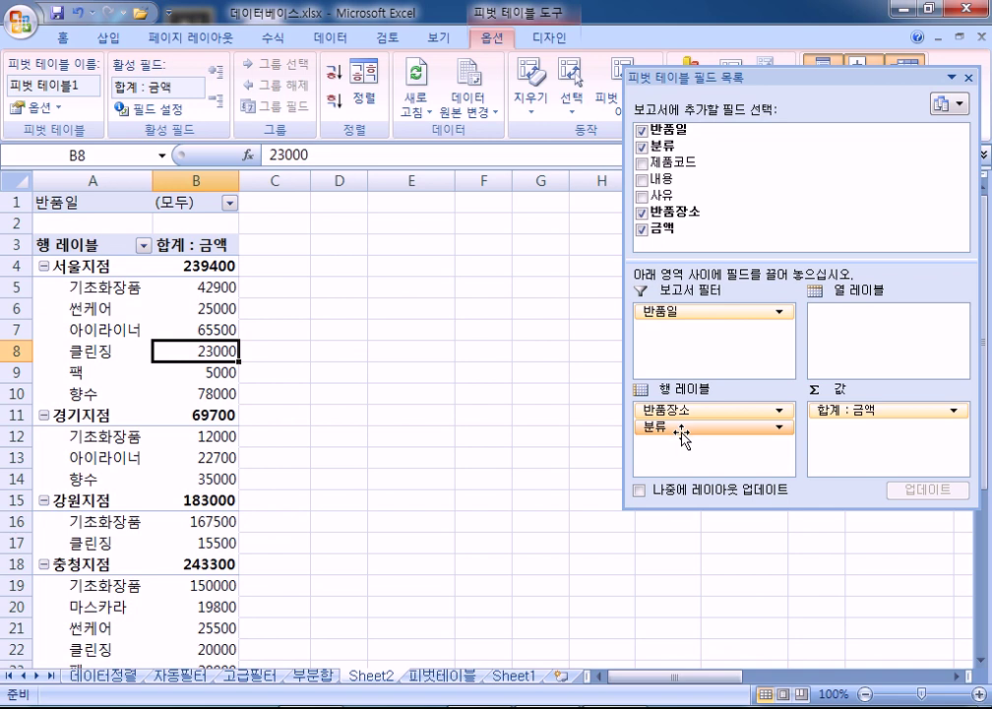
pyautogui.moveTo(725, 411); pyautogui.dragTo(719, 443)
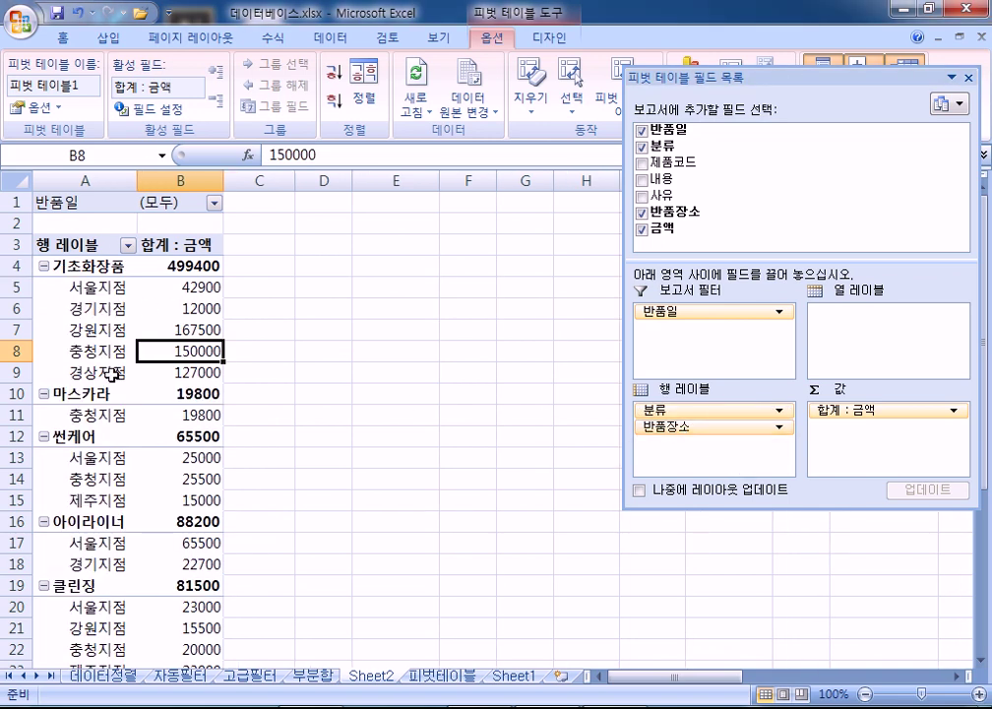
pyautogui.moveTo(768, 429); pyautogui.dragTo(896, 331)
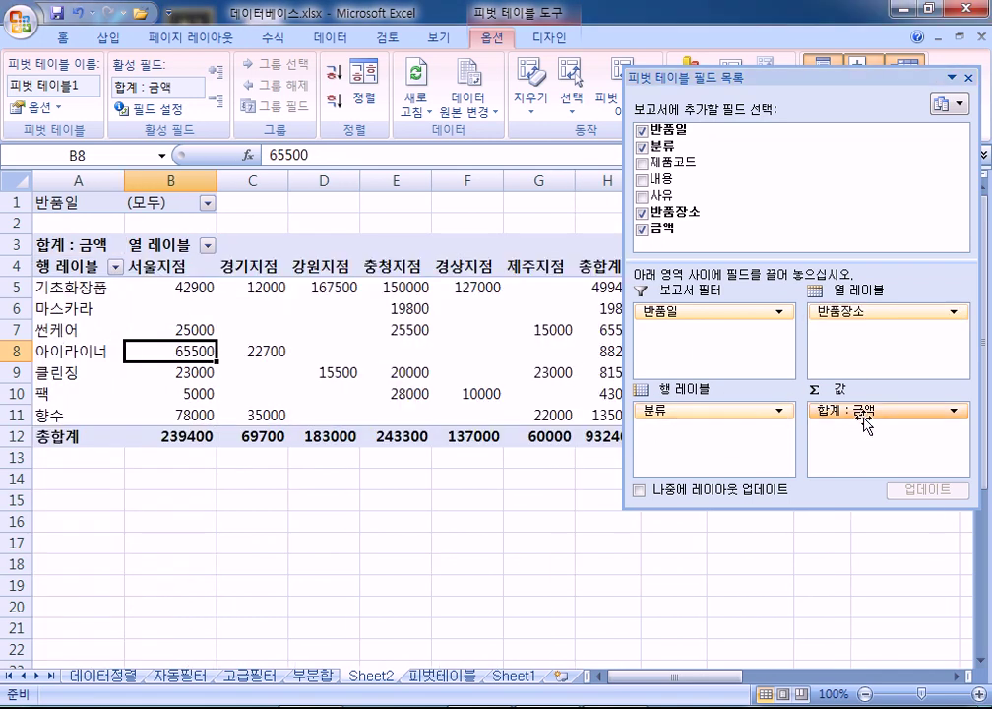
# Add 금액 to the pivot values a second time, summarised by 개수, and check the 기초화장품 and 아이라이너 figures.
pyautogui.moveTo(670, 236); pyautogui.dragTo(870, 448)
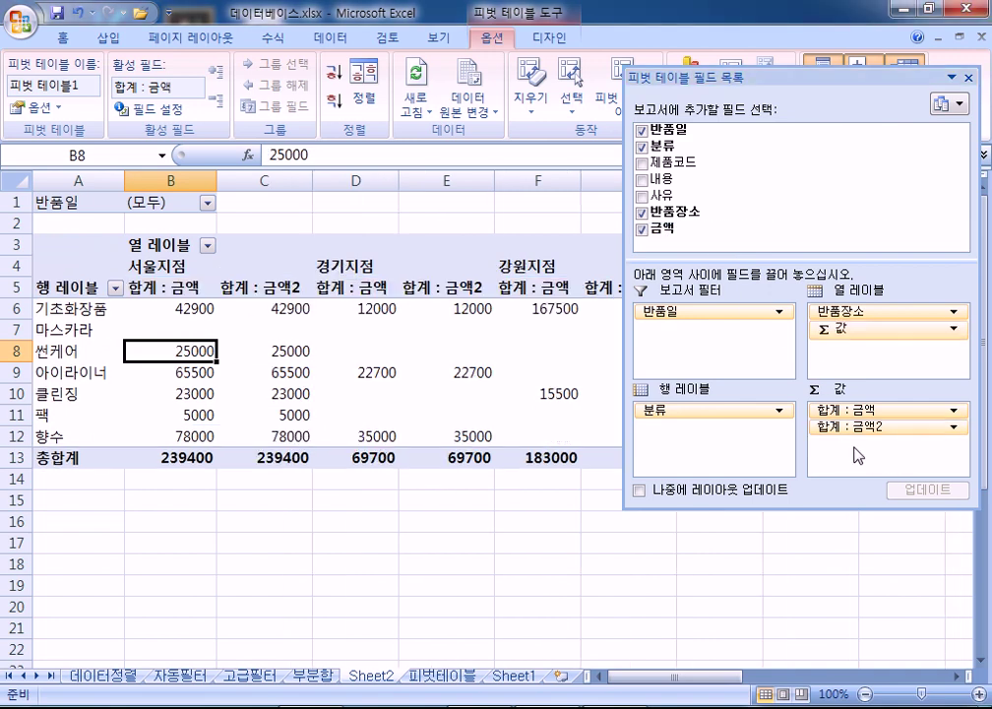
pyautogui.click(952, 427)
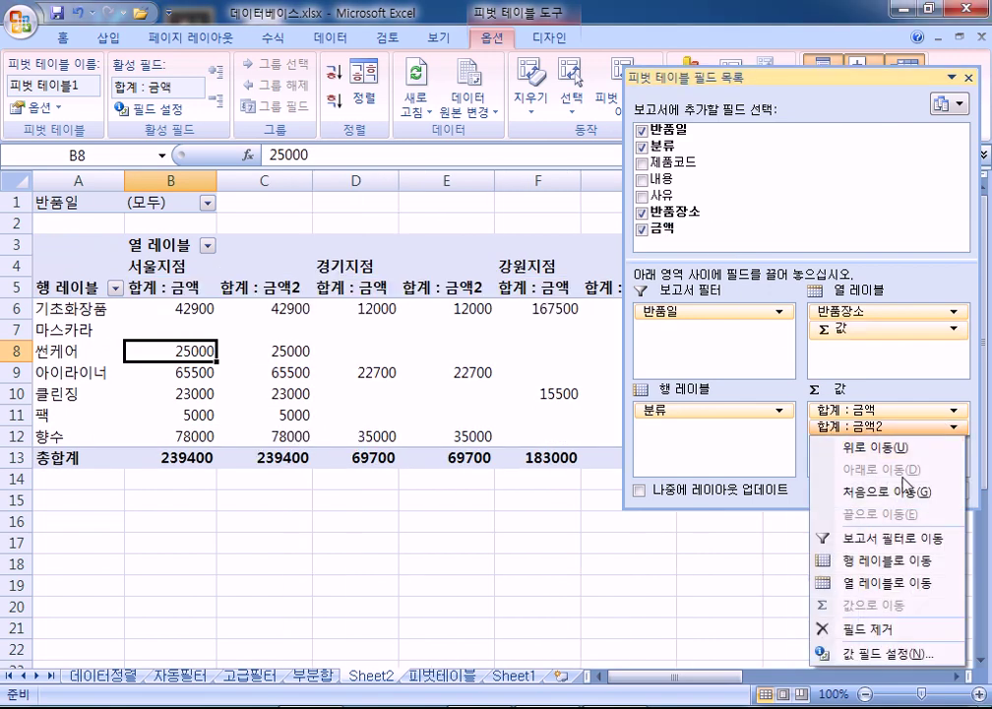
pyautogui.click(861, 658)
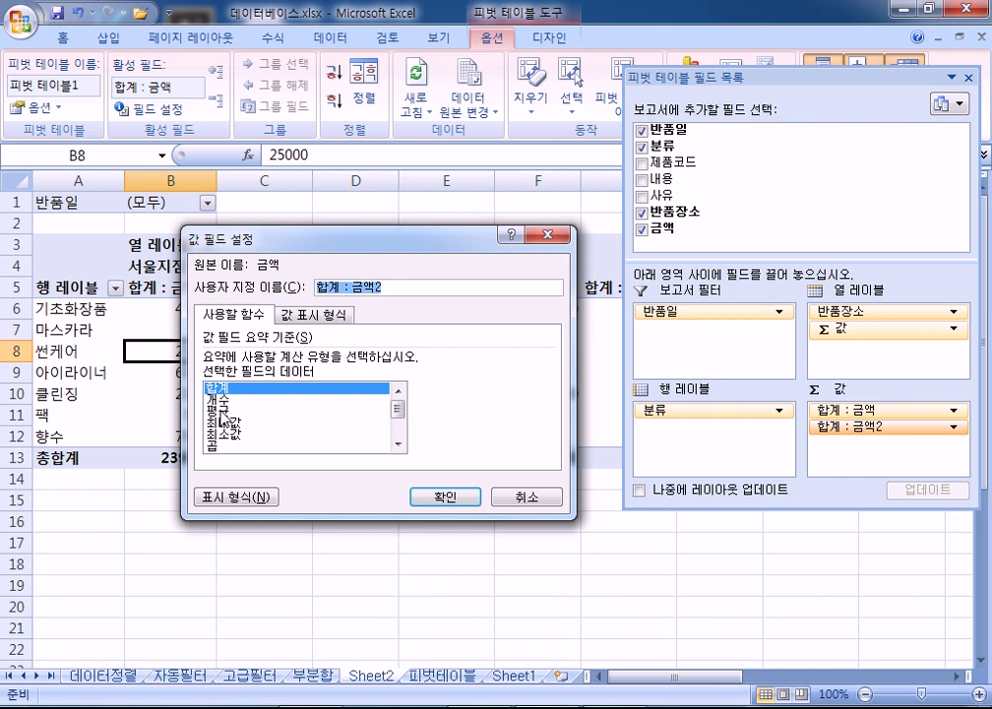
pyautogui.click(315, 412)
pyautogui.click(315, 400)
pyautogui.click(443, 497)
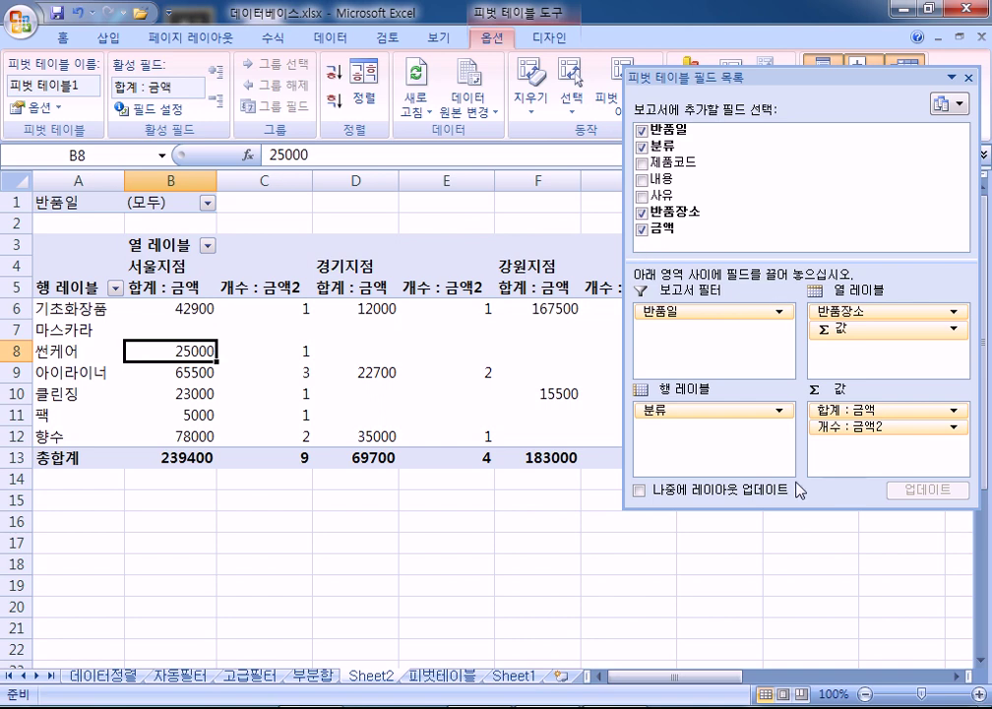
pyautogui.click(287, 311)
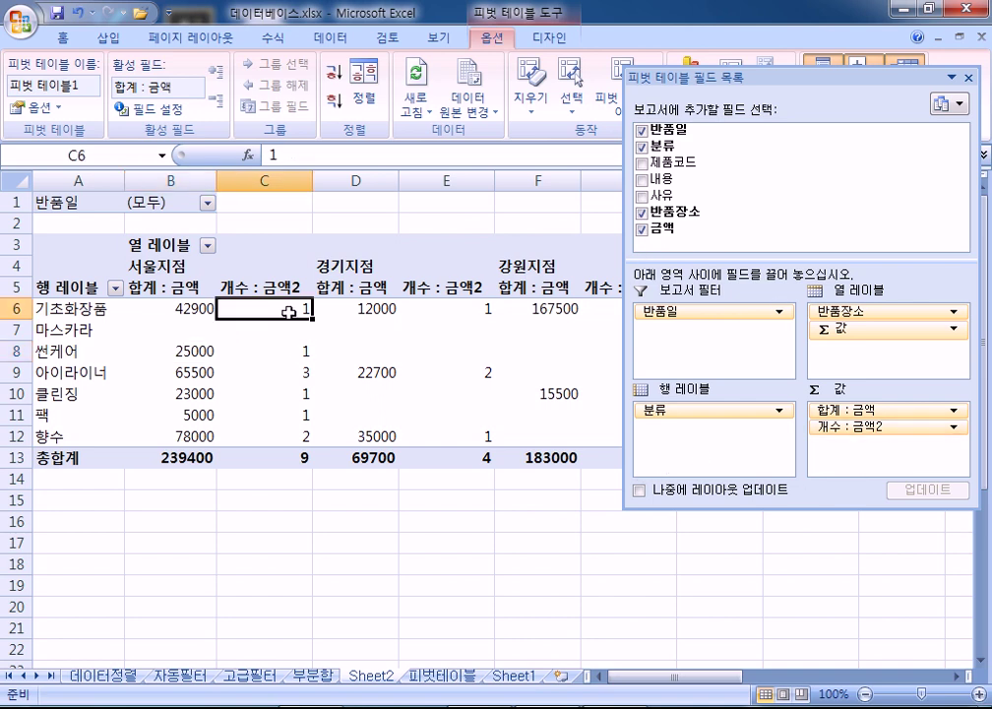
pyautogui.click(275, 373)
pyautogui.click(185, 373)
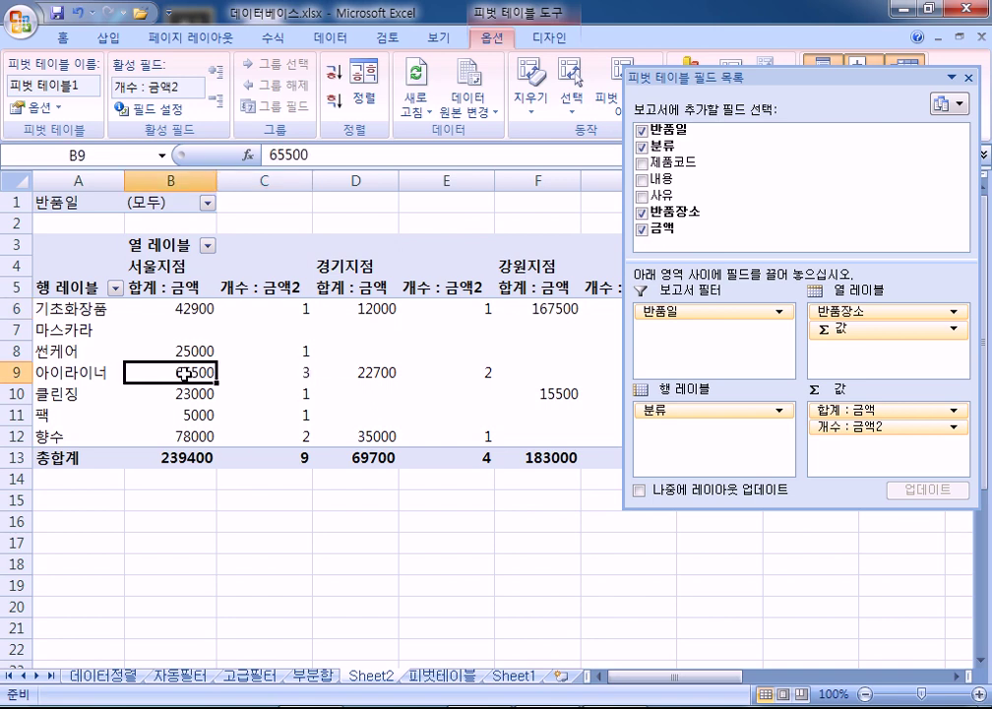
pyautogui.click(379, 374)
pyautogui.click(471, 371)
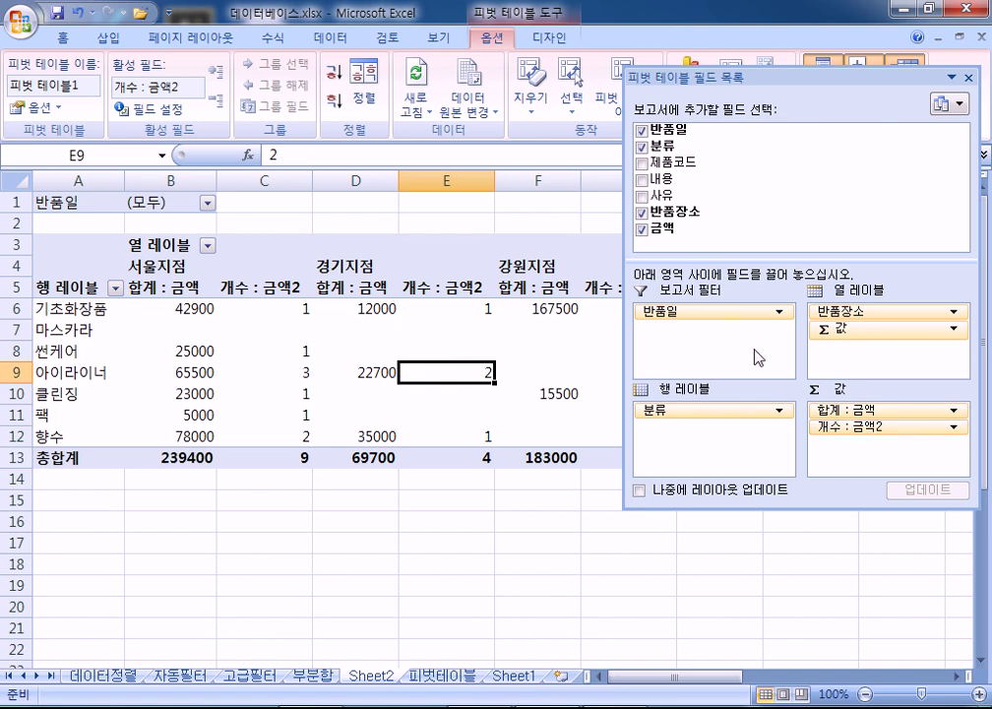
# Add 금액 to the values a third time, summarise the original 금액 field by 평균, and compare the 평균, 개수 and 합계 columns.
pyautogui.moveTo(662, 228); pyautogui.dragTo(850, 455)
pyautogui.click(882, 448)
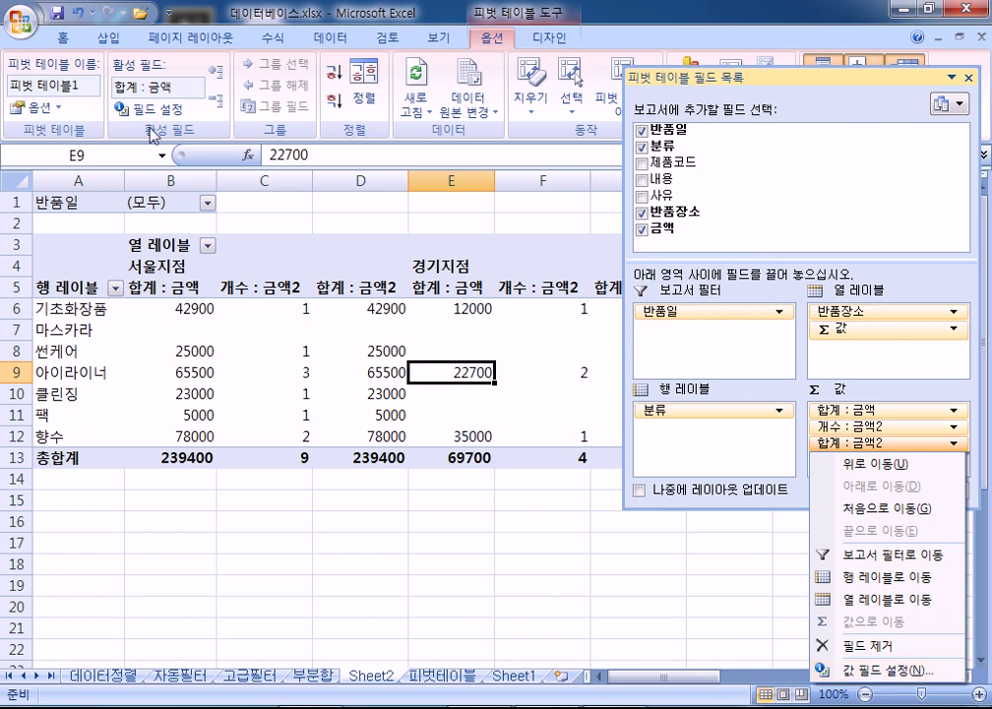
pyautogui.press('n')
pyautogui.click(221, 411)
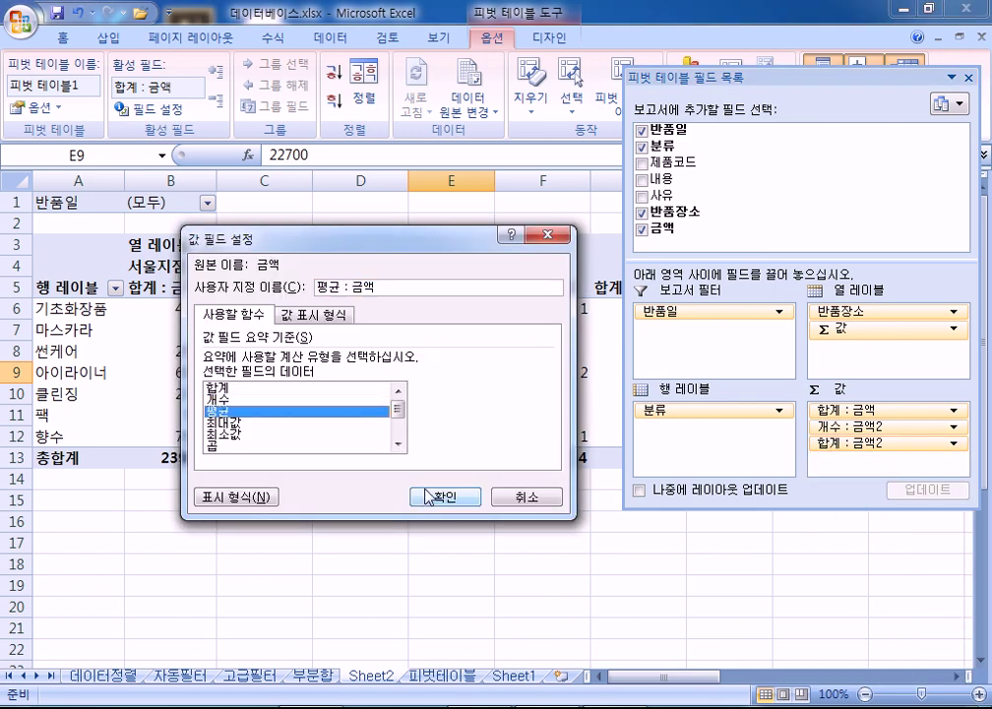
pyautogui.click(436, 496)
pyautogui.click(177, 308)
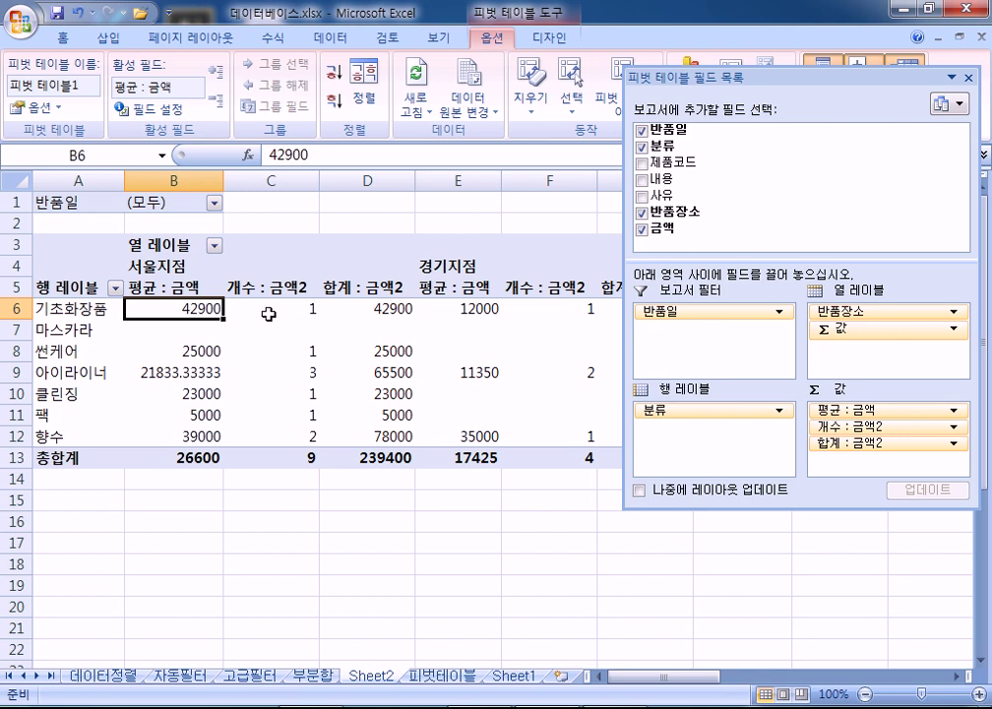
pyautogui.click(267, 311)
pyautogui.click(370, 311)
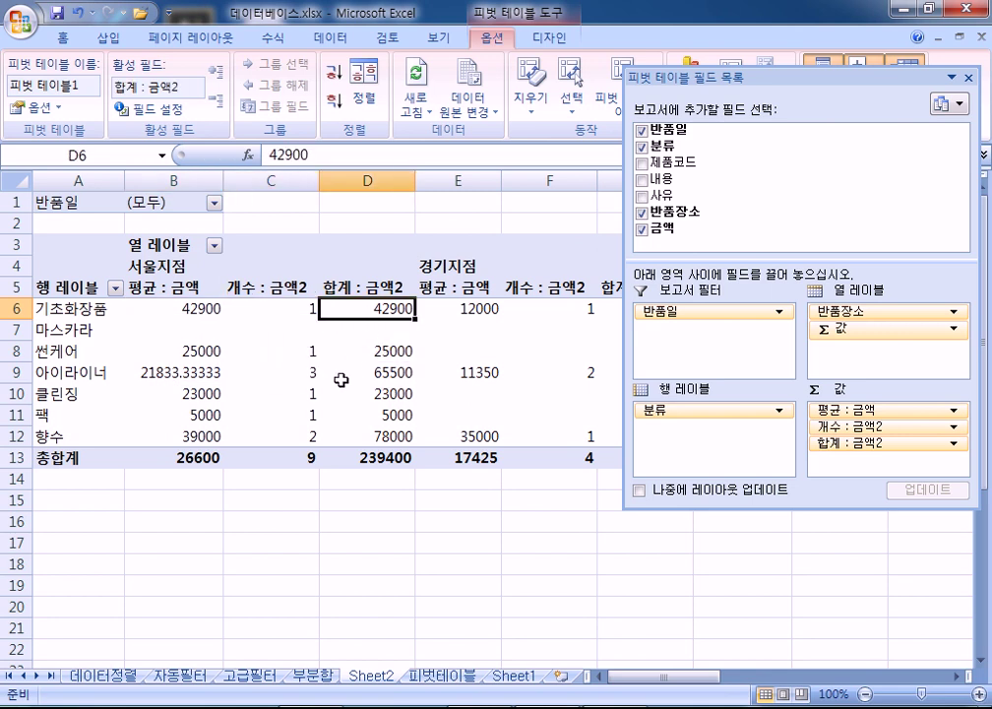
pyautogui.click(143, 286)
pyautogui.click(268, 287)
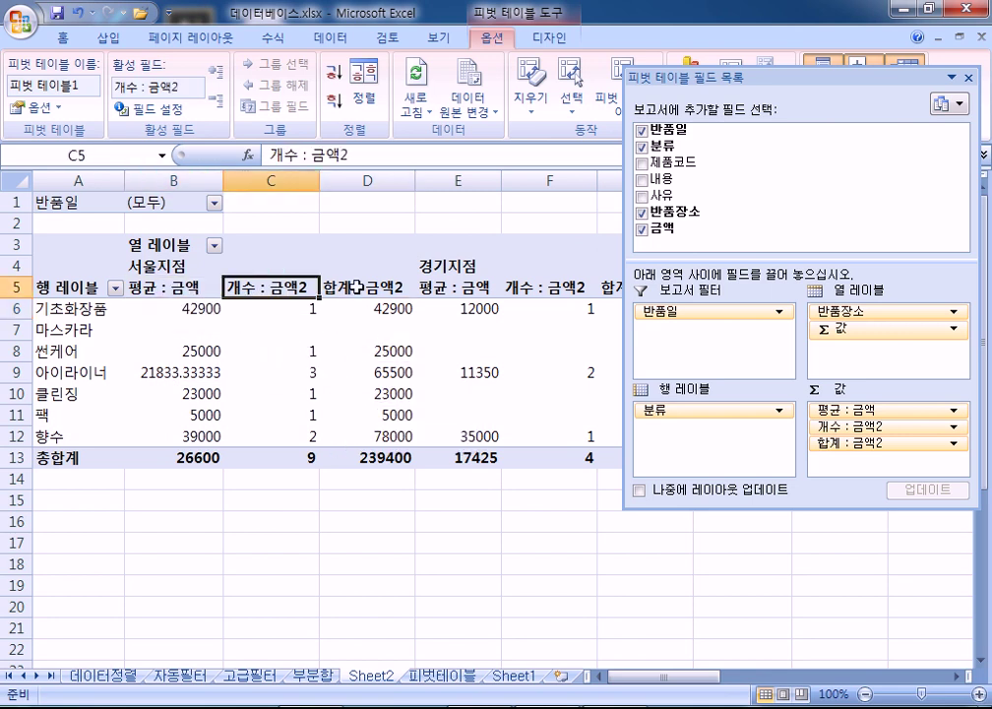
pyautogui.click(388, 289)
# Move 평균 : 금액 to the end of the value fields and remove 개수 : 금액2 and 합계 : 금액2.
pyautogui.moveTo(839, 411); pyautogui.dragTo(846, 454)
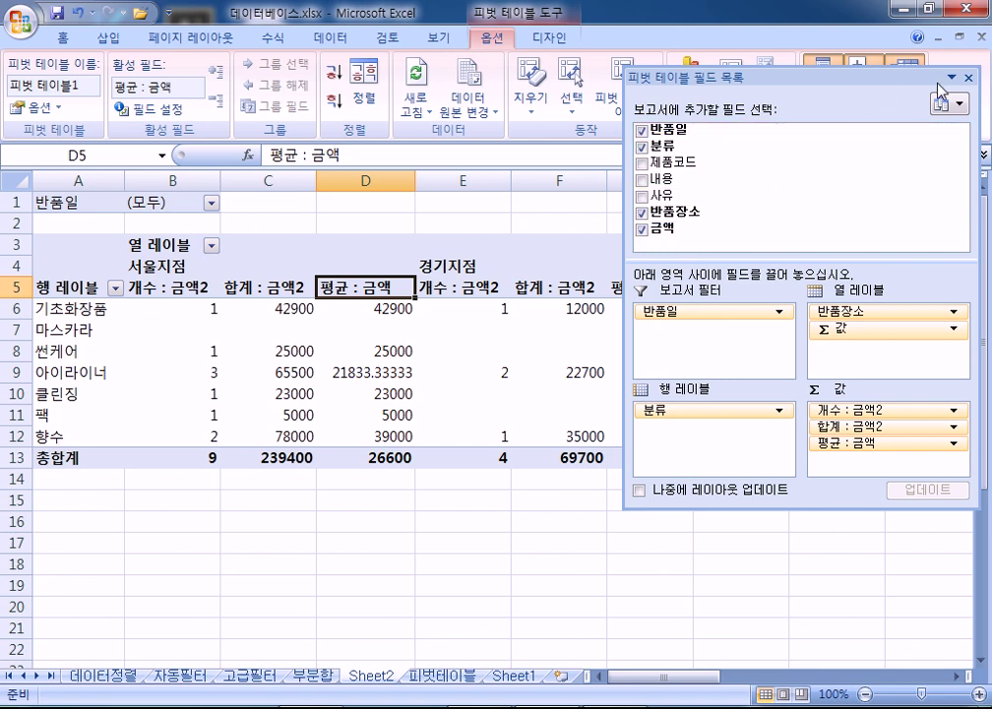
pyautogui.moveTo(915, 410); pyautogui.dragTo(765, 497)
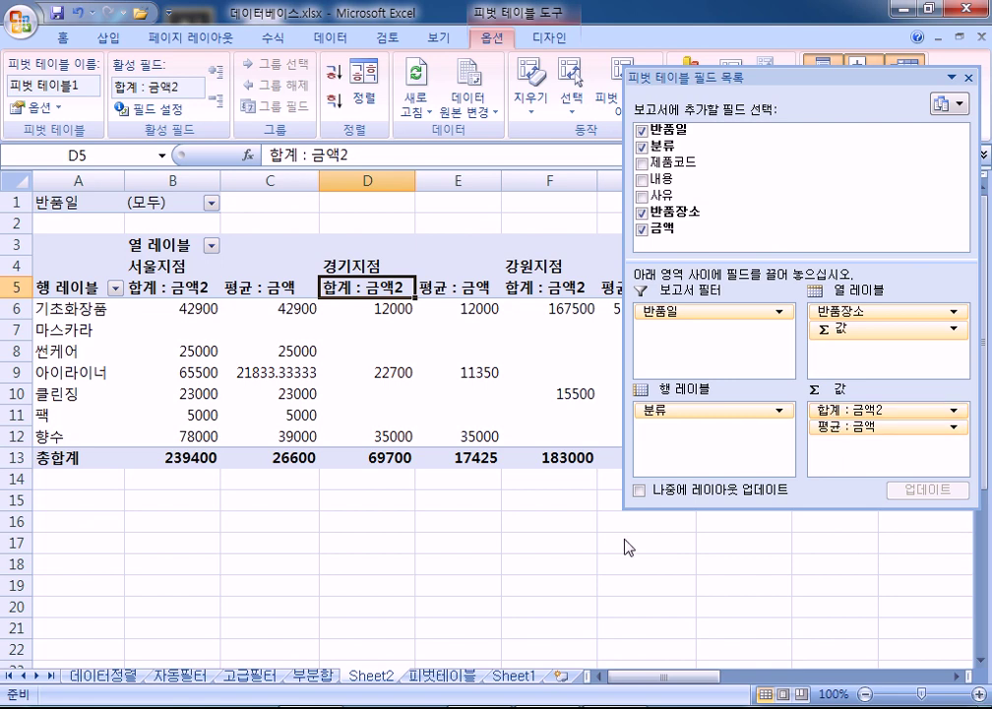
pyautogui.moveTo(832, 411); pyautogui.dragTo(493, 525)
# Remove 합계 : 금액2 from the pivot values, summarise the remaining 금액 field by 합계, and dock the field list beside the sheet.
pyautogui.click(835, 411)
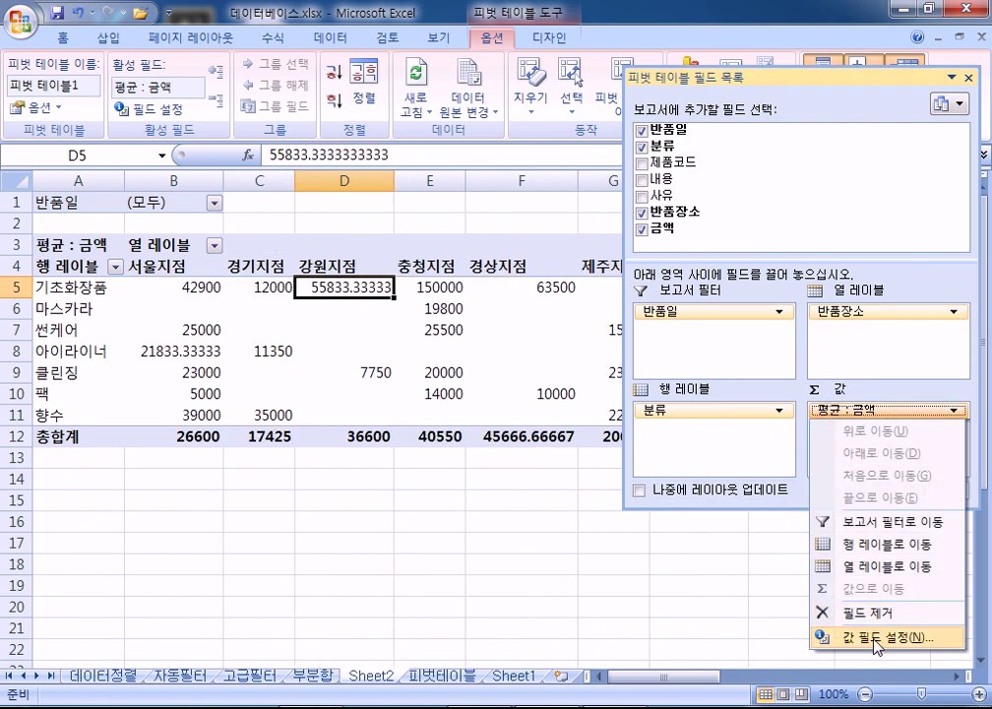
pyautogui.click(879, 636)
pyautogui.click(295, 387)
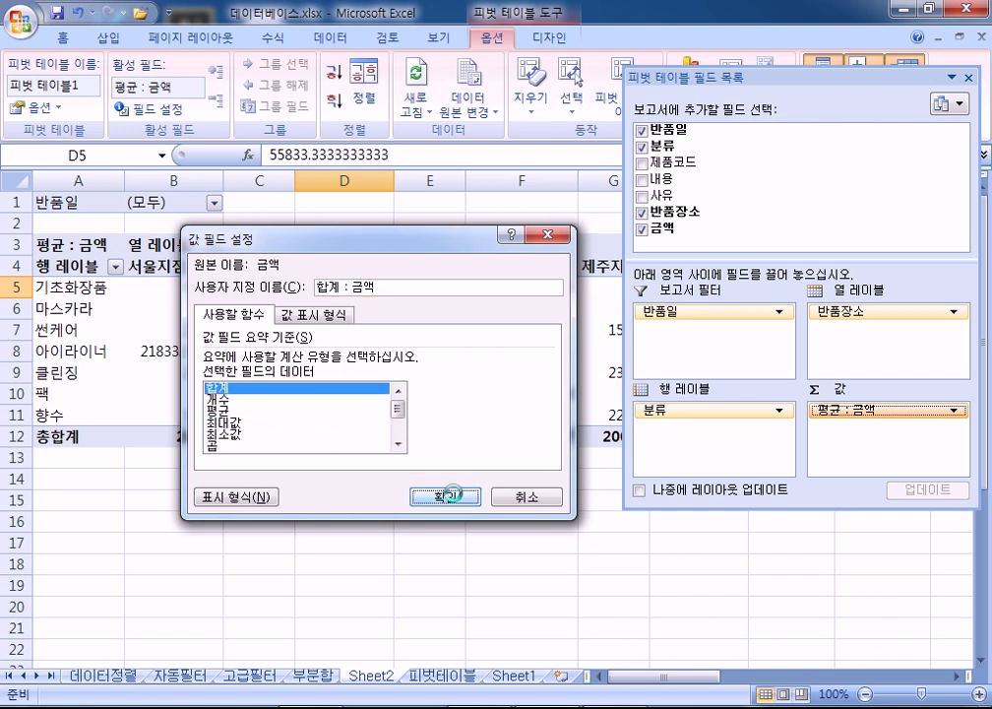
pyautogui.click(437, 497)
pyautogui.doubleClick(833, 78)
pyautogui.click(247, 298)
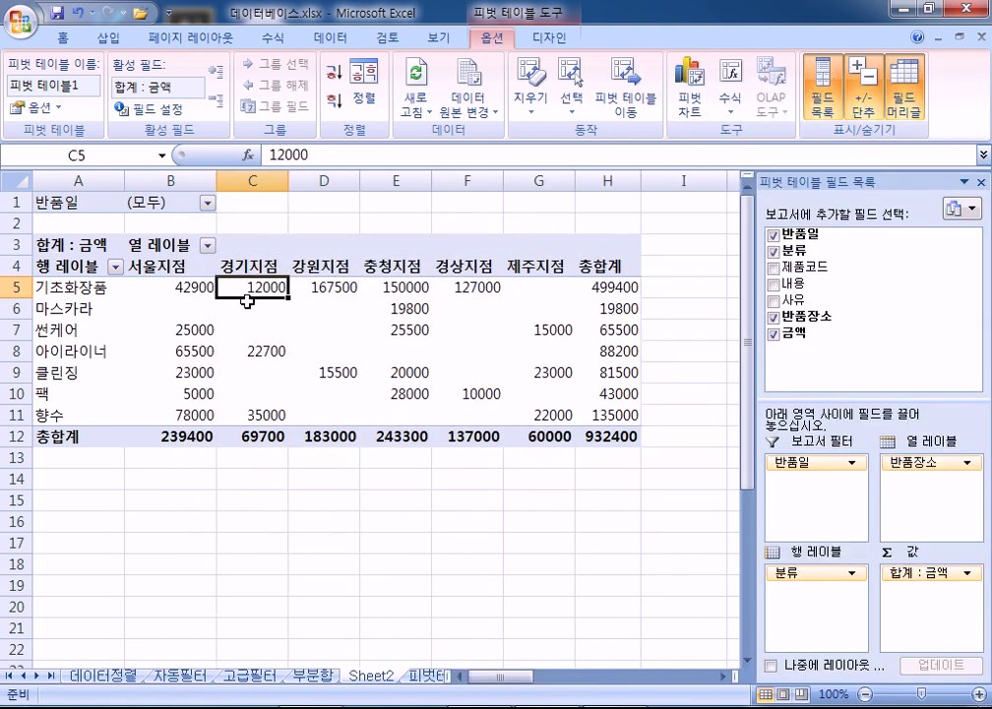
# Apply the orange pivot table style from the first row of the 보통 group.
pyautogui.click(547, 36)
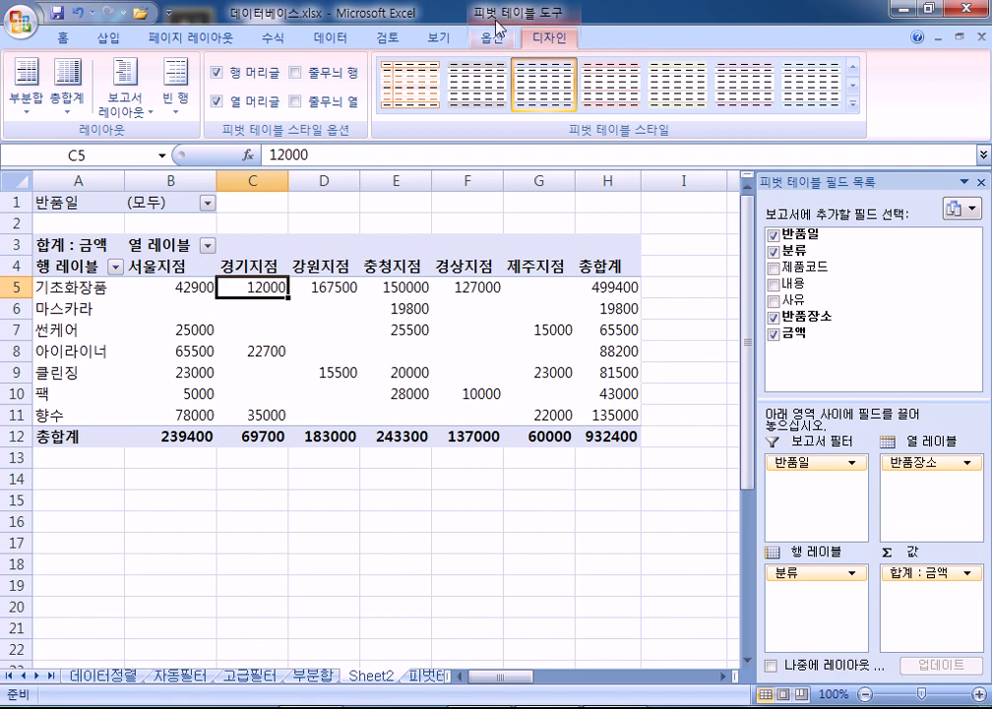
pyautogui.click(508, 39)
pyautogui.click(522, 37)
pyautogui.click(853, 104)
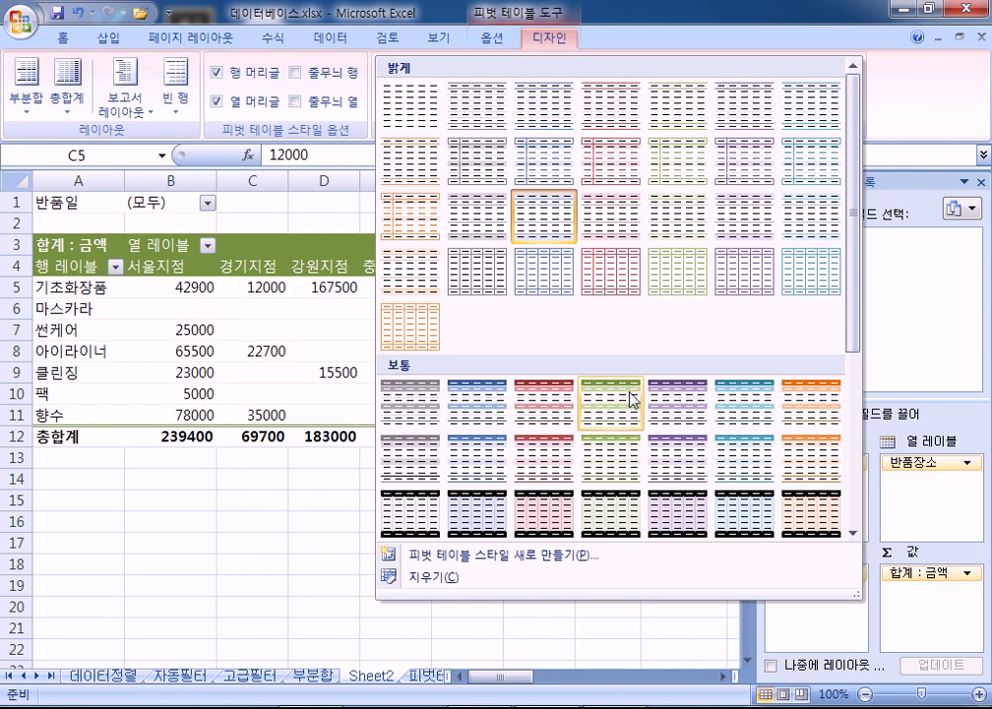
pyautogui.click(811, 418)
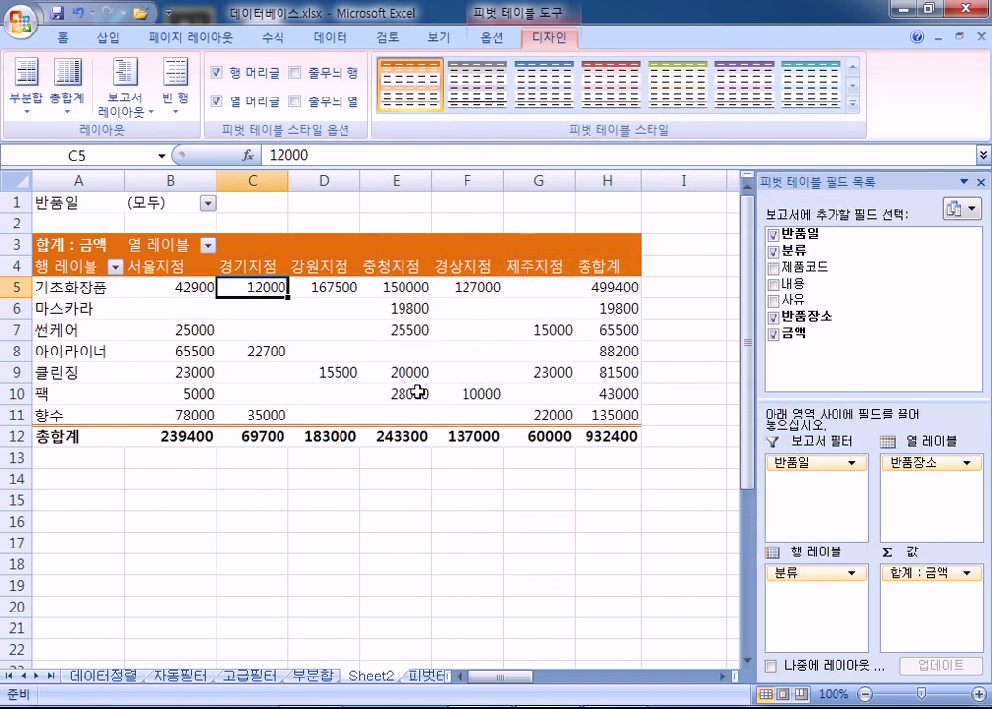
# Try the blue, red, purple and aqua 보통 styles on the pivot table one after another.
pyautogui.click(543, 86)
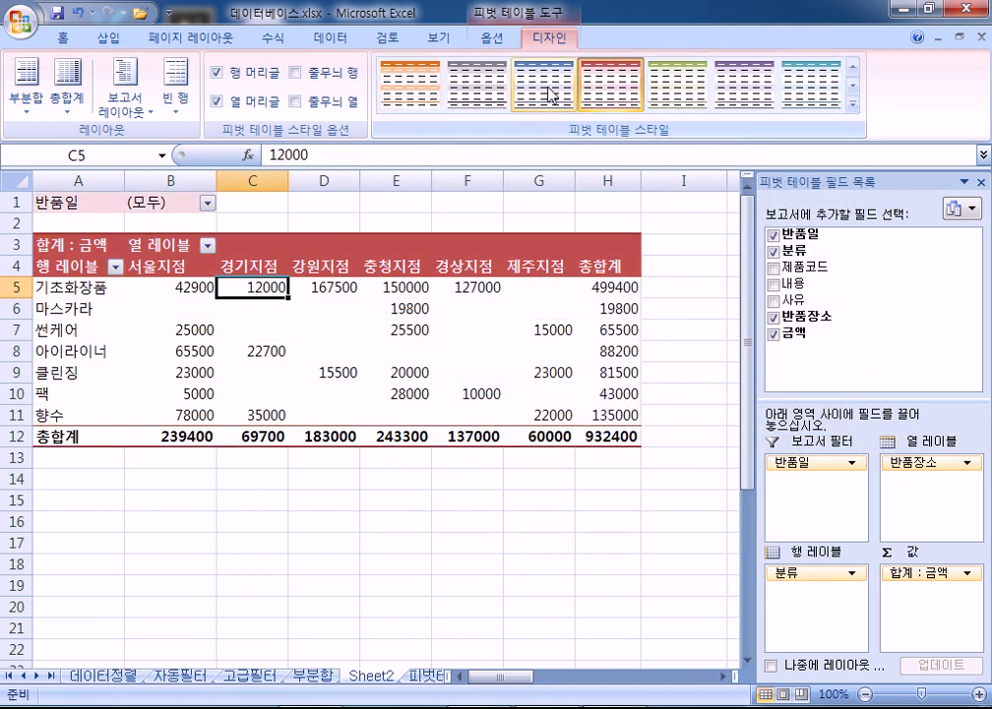
pyautogui.click(622, 92)
pyautogui.click(745, 87)
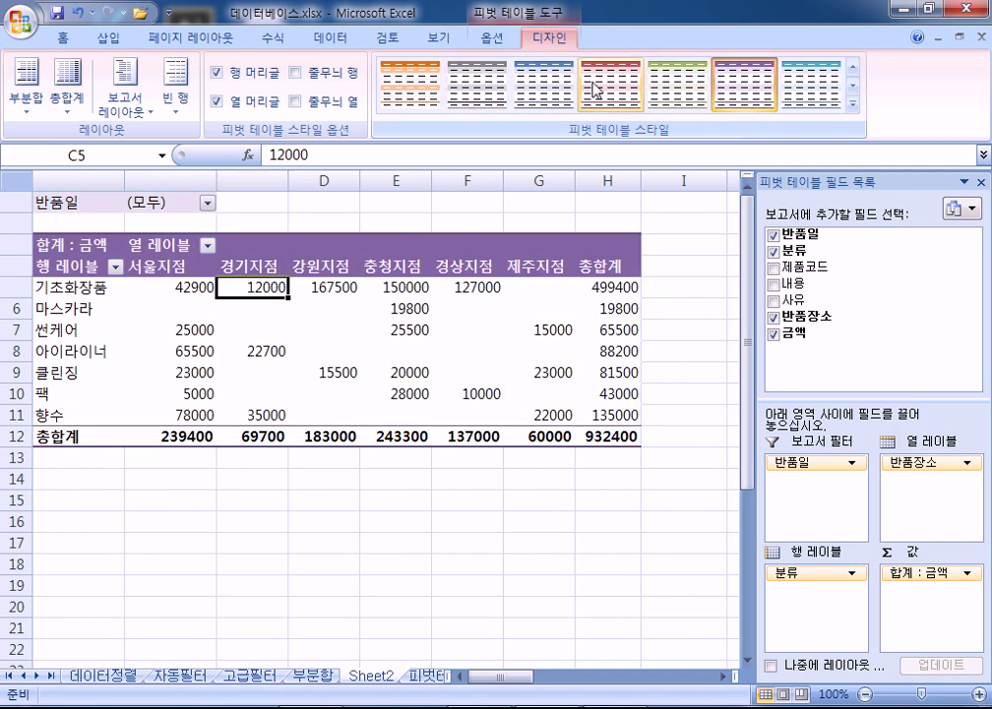
pyautogui.click(787, 100)
# Browse the 보통 and 어둡게 pivot styles and apply the grey 밝게 style with a divider after the row labels.
pyautogui.click(852, 102)
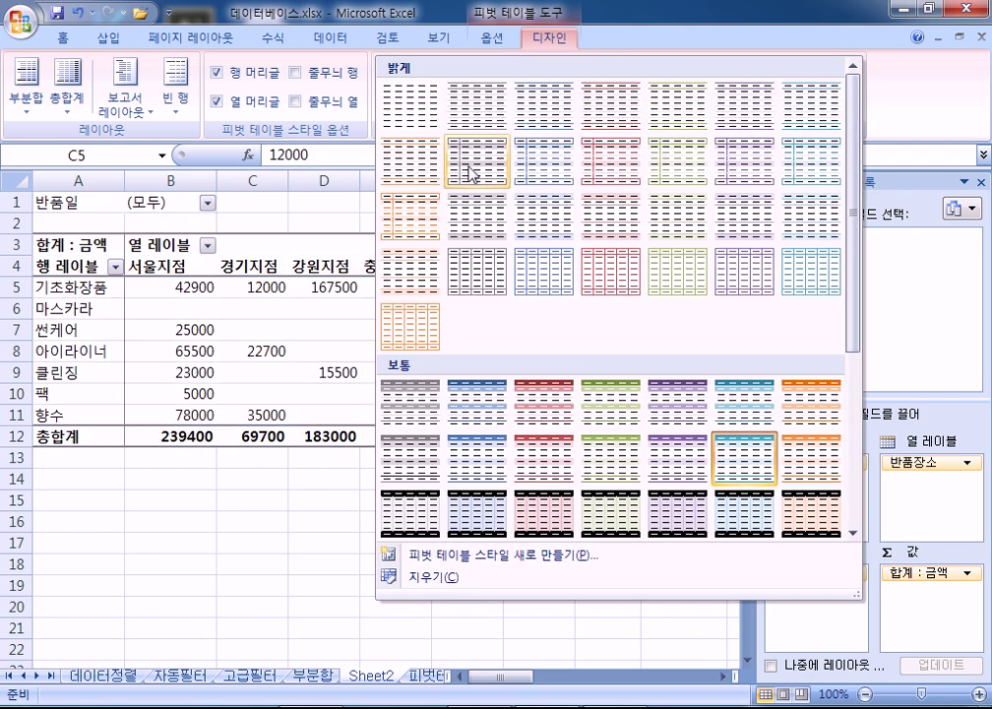
pyautogui.scroll(-5, 562, 343)
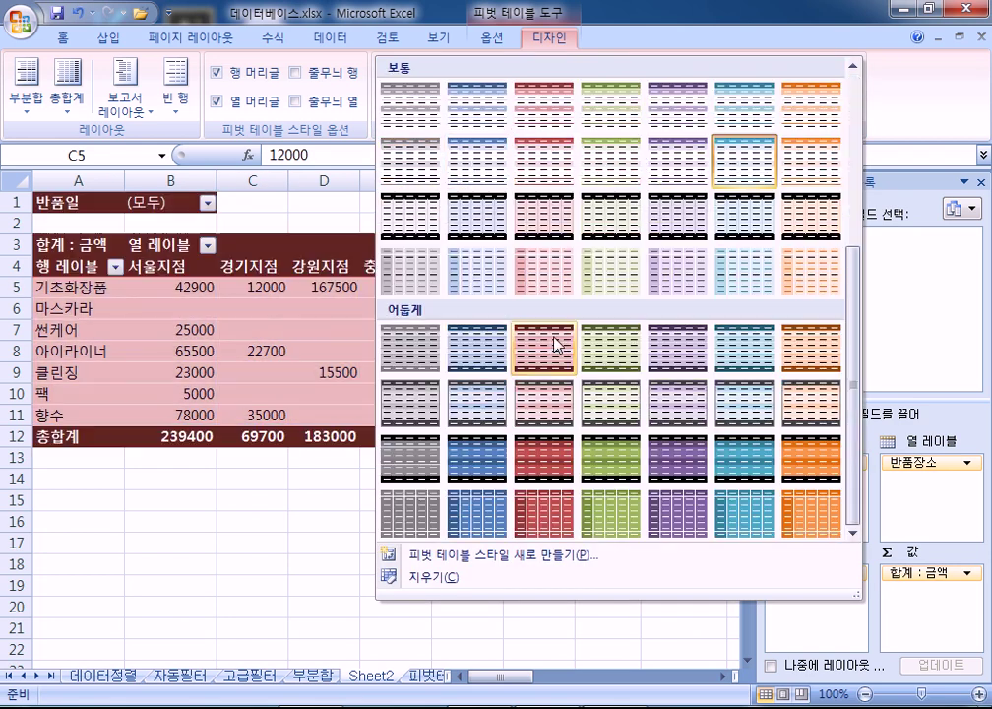
pyautogui.scroll(5, 553, 346)
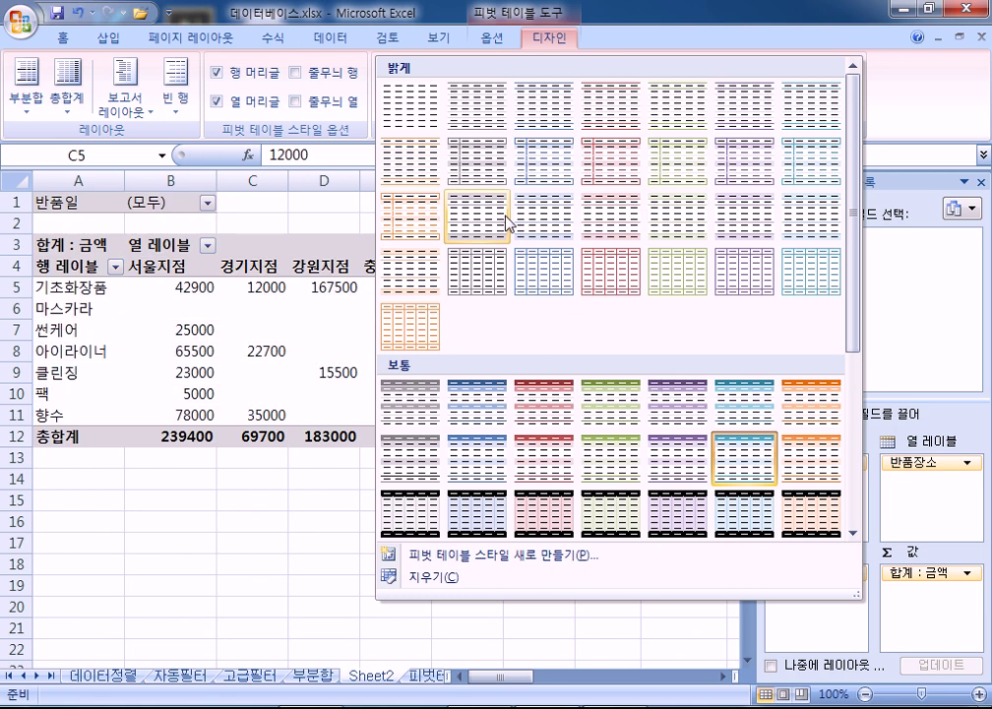
pyautogui.click(482, 167)
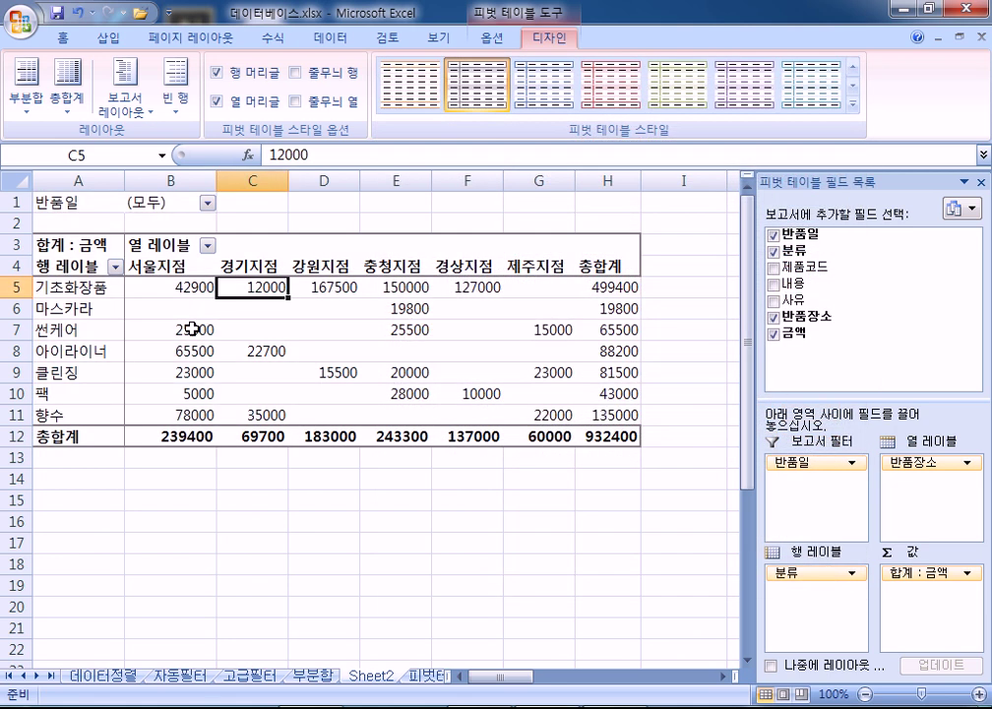
# Try the 개요 형식 and 테이블 형식 report layouts on the pivot table and return it to 압축 형식.
pyautogui.click(123, 101)
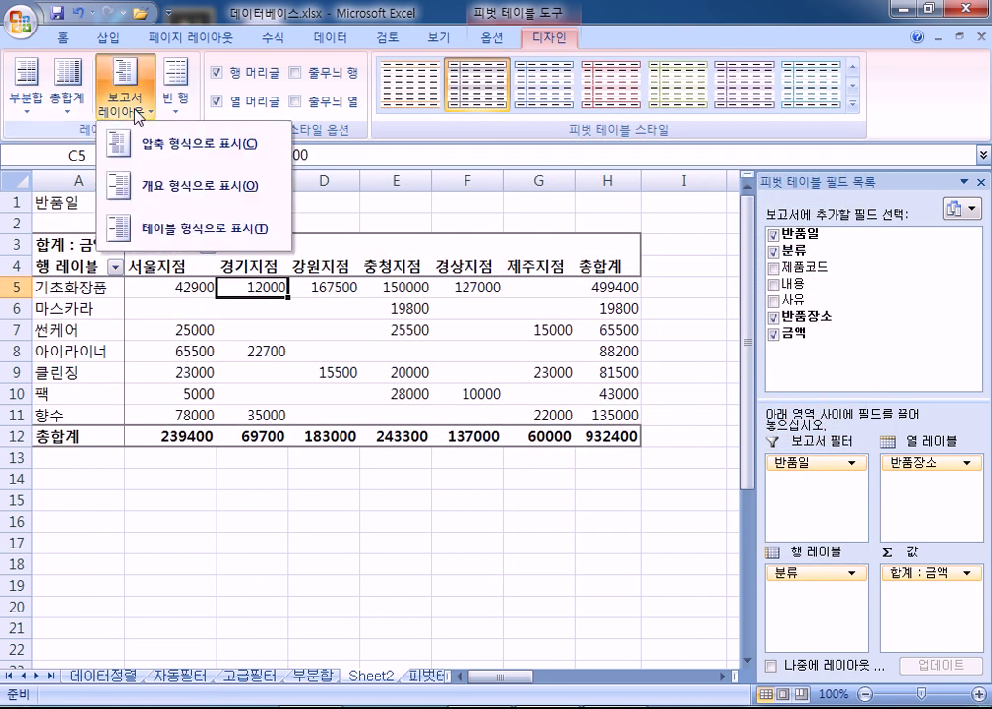
pyautogui.click(140, 181)
pyautogui.click(116, 110)
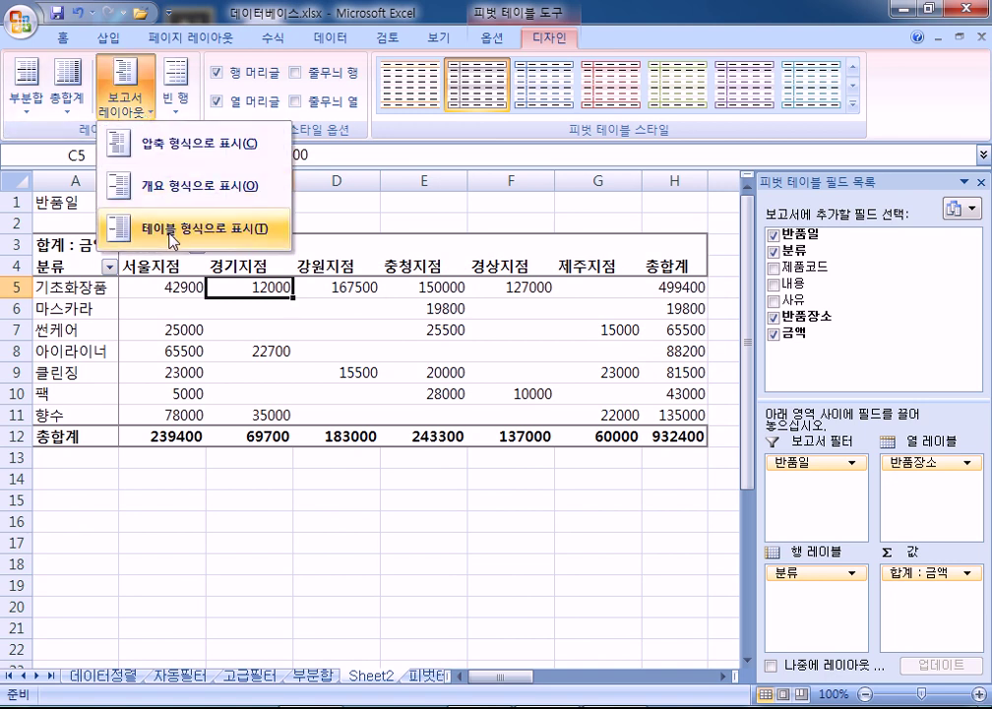
pyautogui.click(167, 228)
pyautogui.click(118, 107)
pyautogui.click(153, 144)
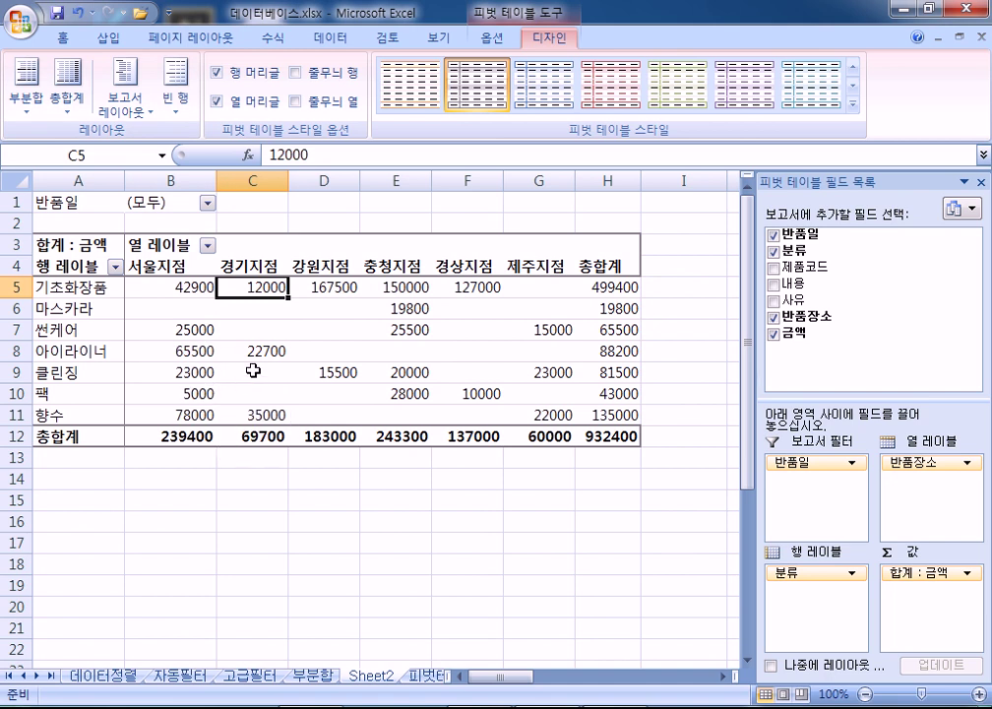
# Apply the red pivot table style from the first row of the 보통 group.
pyautogui.moveTo(258, 375)
pyautogui.click(141, 286)
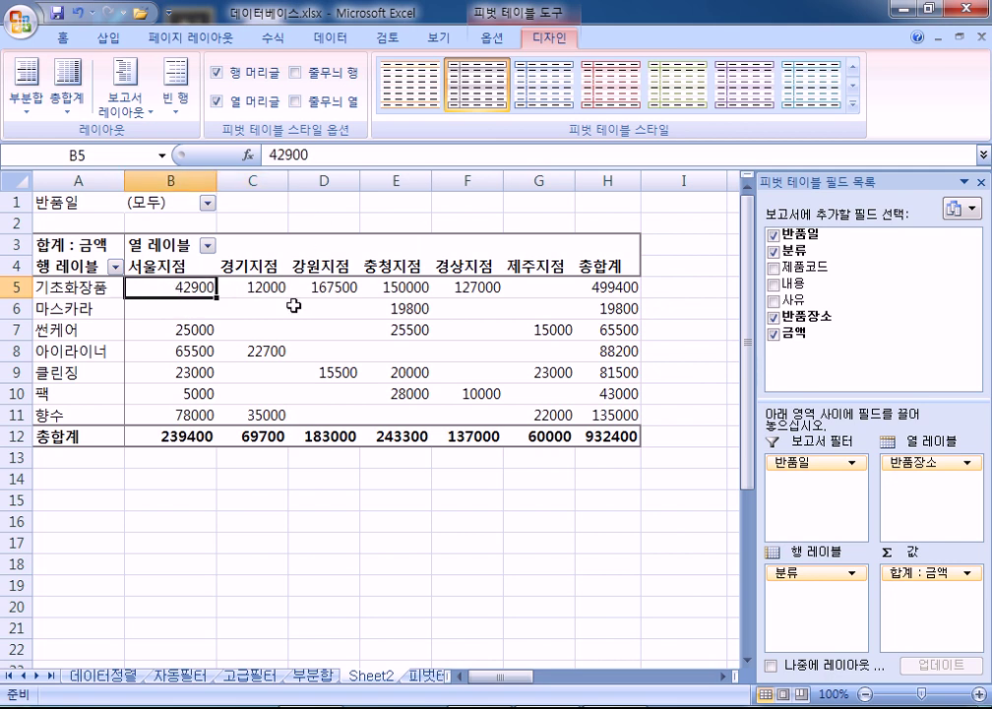
pyautogui.click(853, 102)
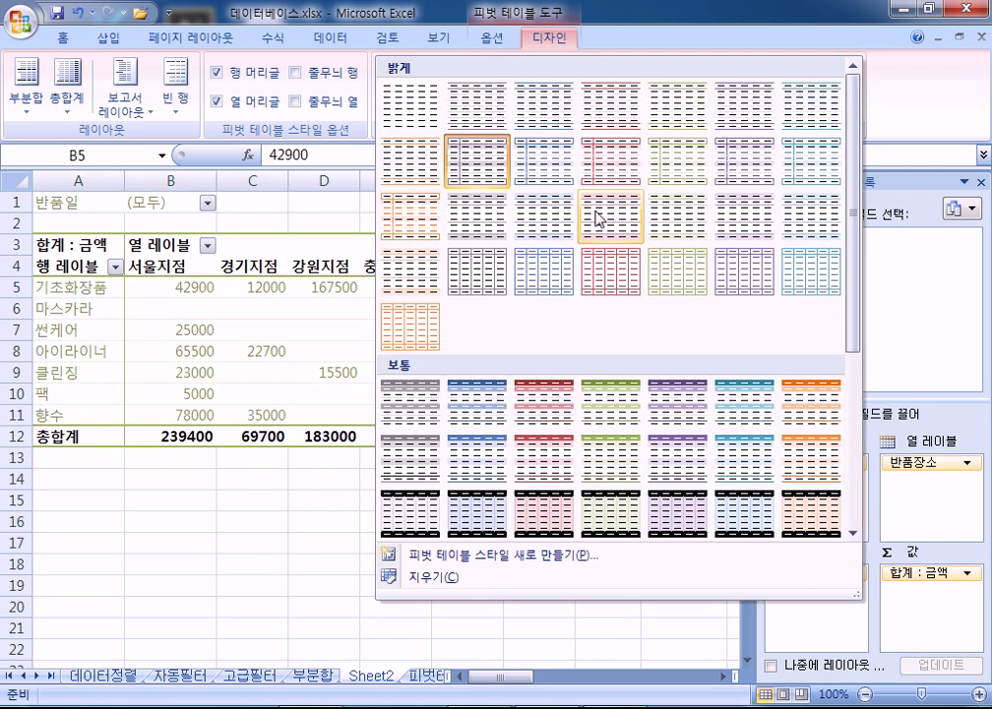
pyautogui.click(529, 396)
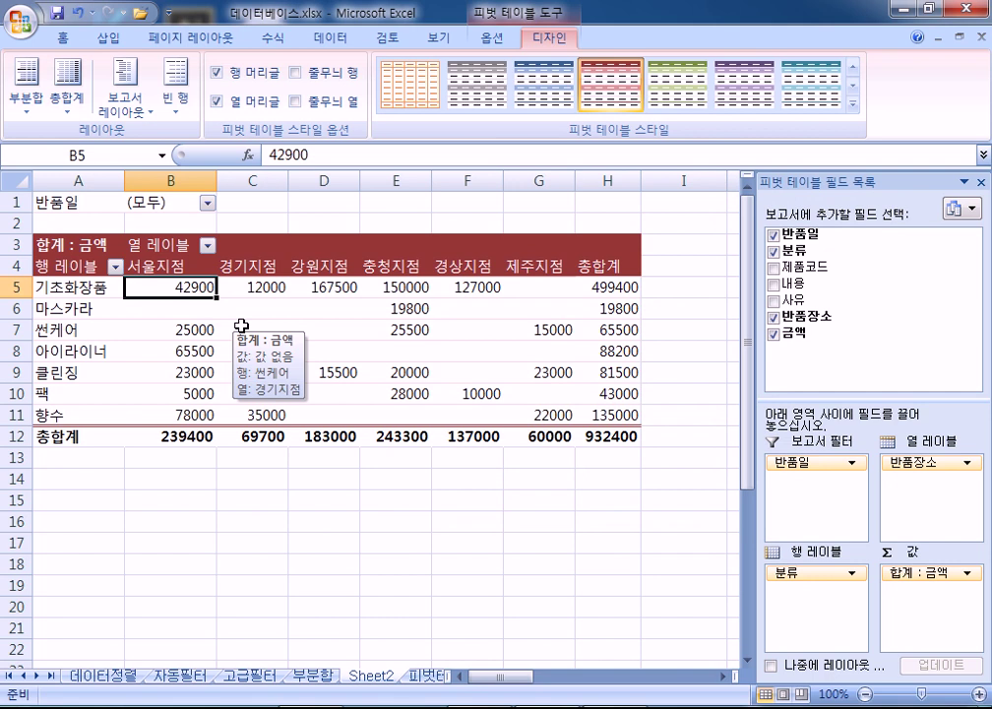
# Open the workbook 데이터베이스(혼자서).xlsx from the 10장 folder.
pyautogui.click(22, 20)
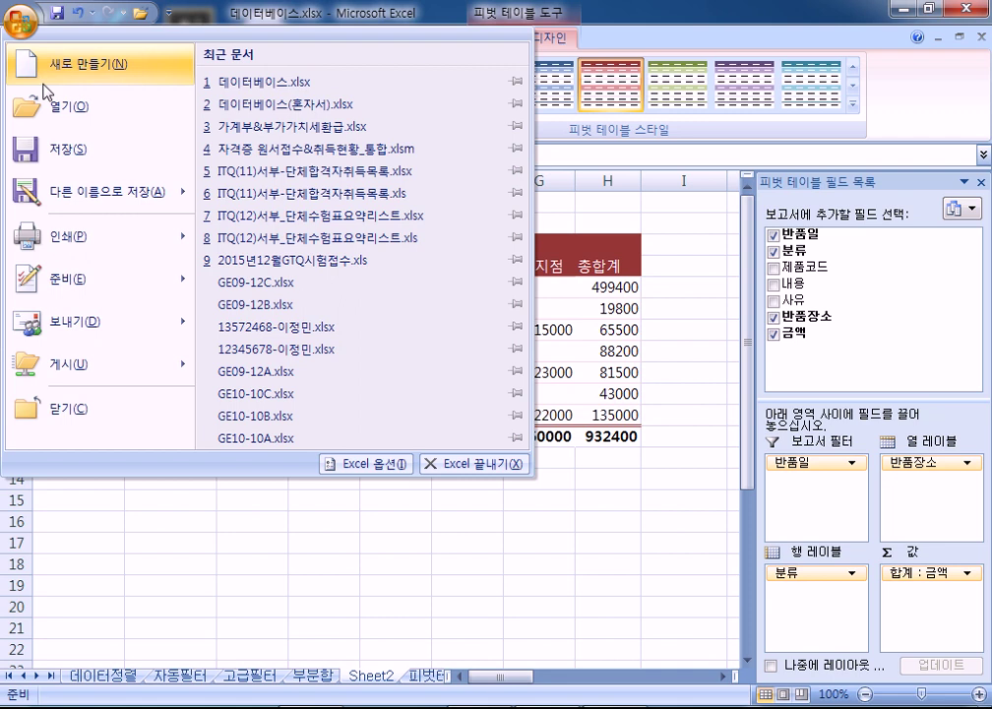
pyautogui.click(48, 105)
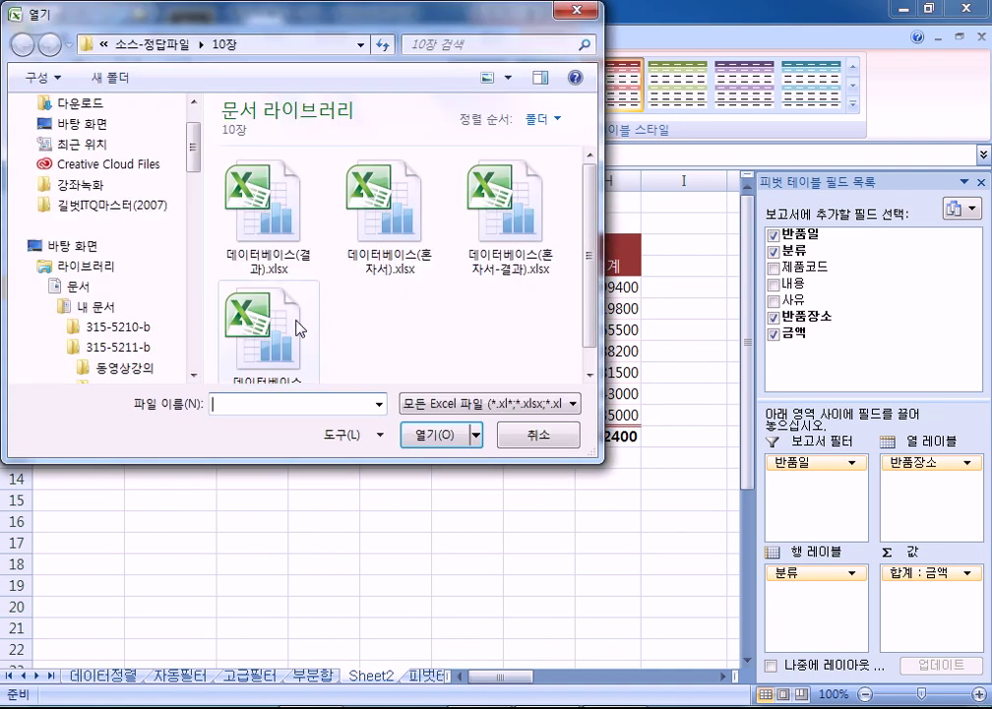
pyautogui.click(397, 222)
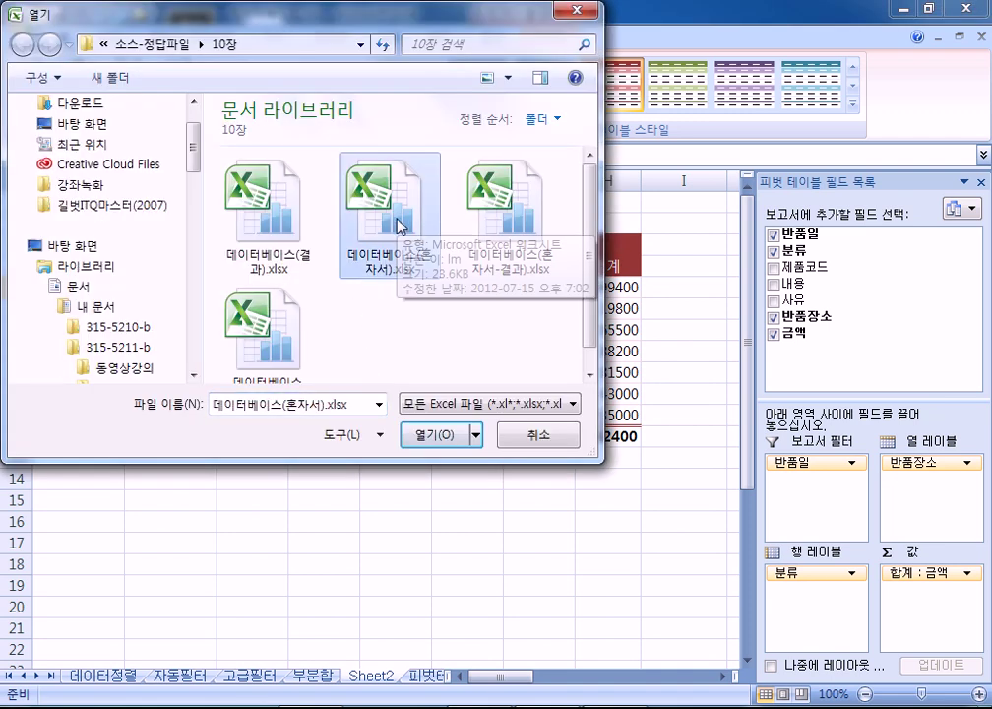
pyautogui.doubleClick(397, 222)
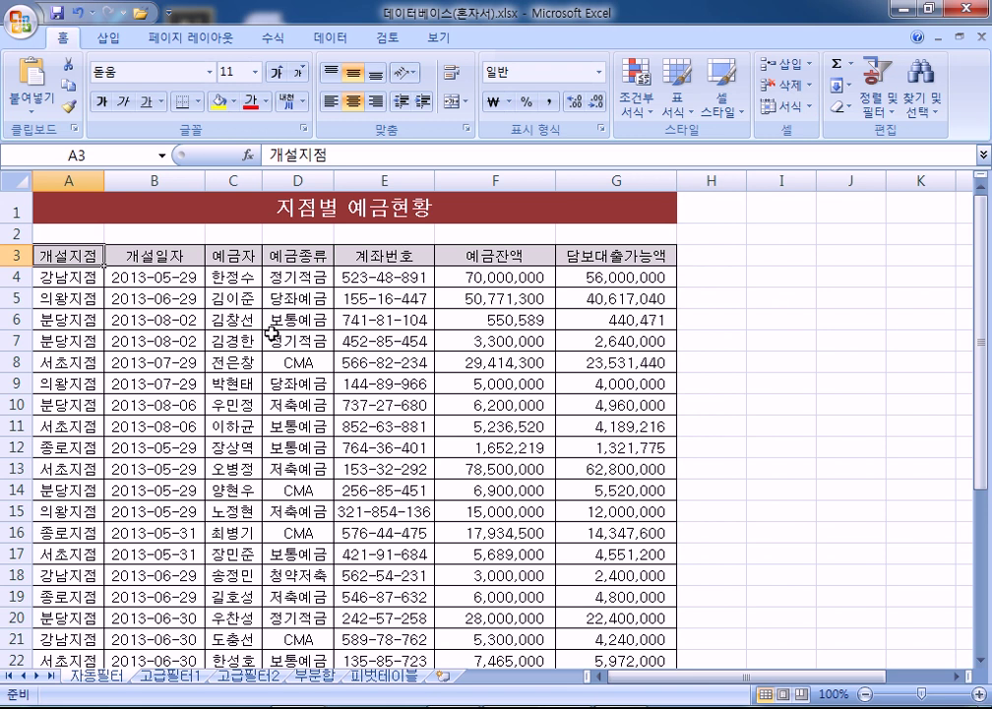
# Look through the 지점별 예금현황 data on the 자동필터, 고급필터1, 고급필터2, 부분합 and 피벗테이블 sheets, ending on 자동필터.
pyautogui.click(232, 343)
pyautogui.scroll(-8, 255, 356)
pyautogui.scroll(3, 254, 364)
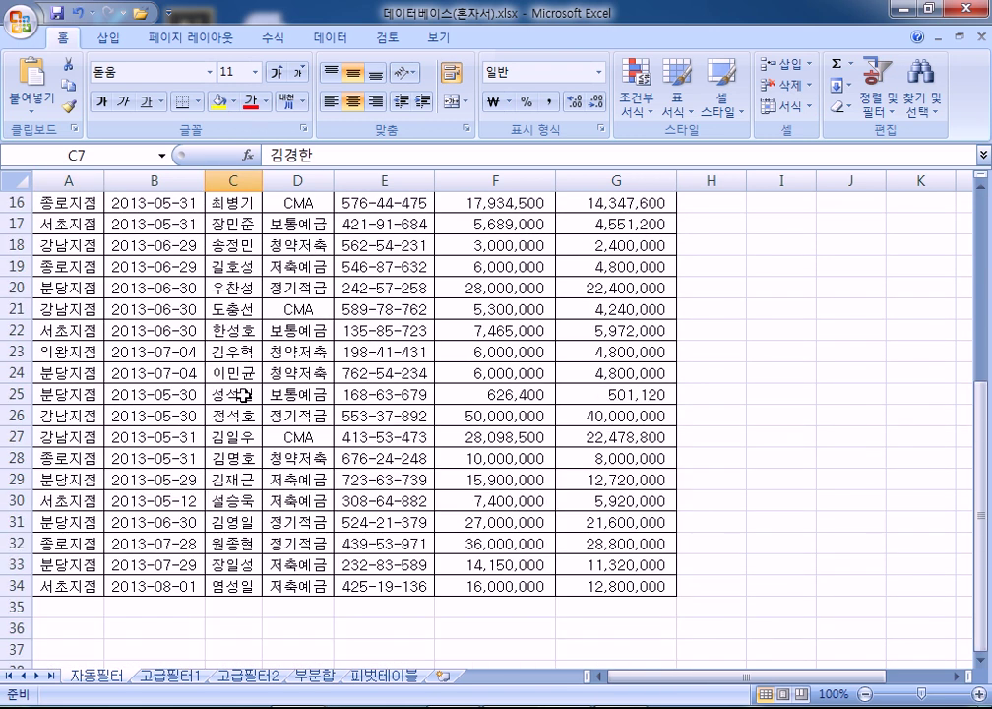
pyautogui.click(162, 677)
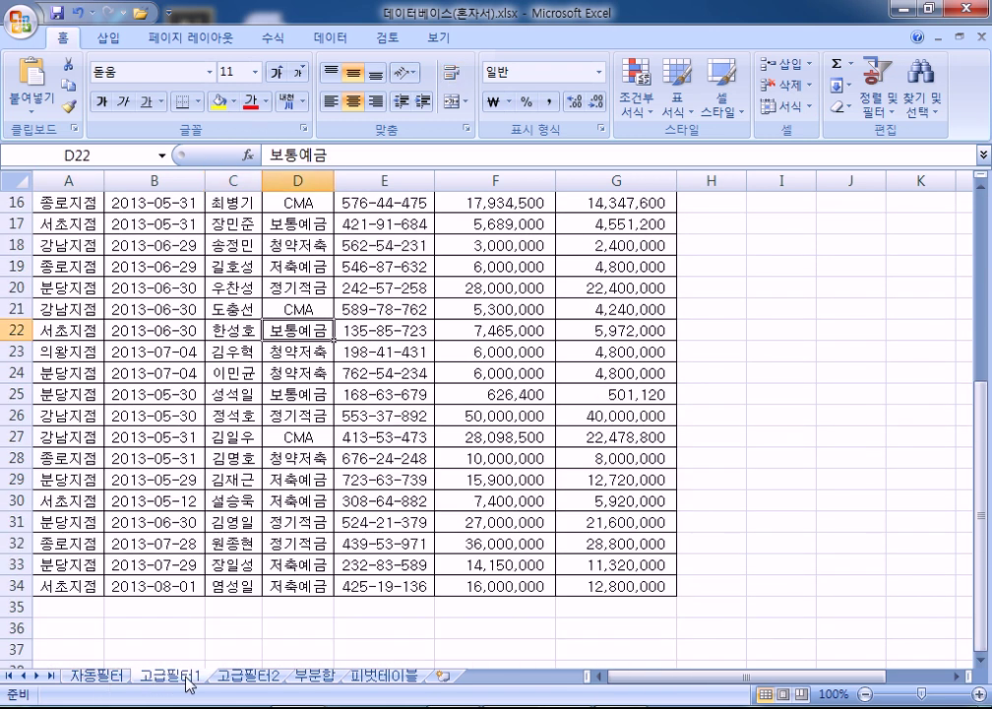
pyautogui.click(254, 678)
pyautogui.click(313, 678)
pyautogui.click(356, 679)
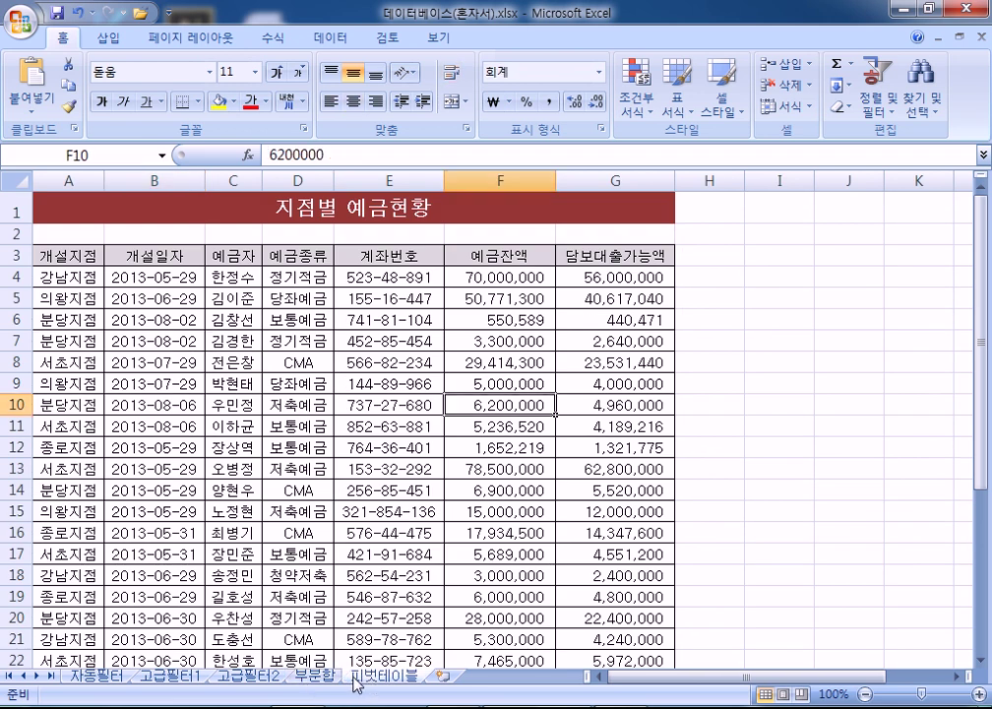
pyautogui.click(95, 676)
pyautogui.scroll(5, 130, 404)
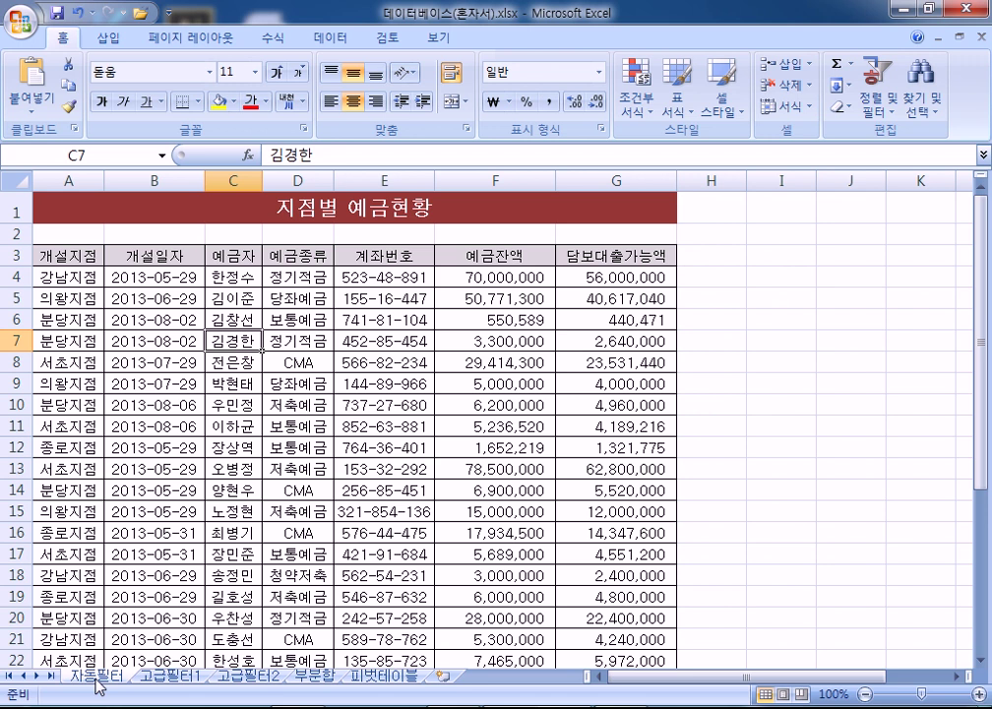
pyautogui.scroll(-3, 207, 433)
pyautogui.scroll(3, 212, 431)
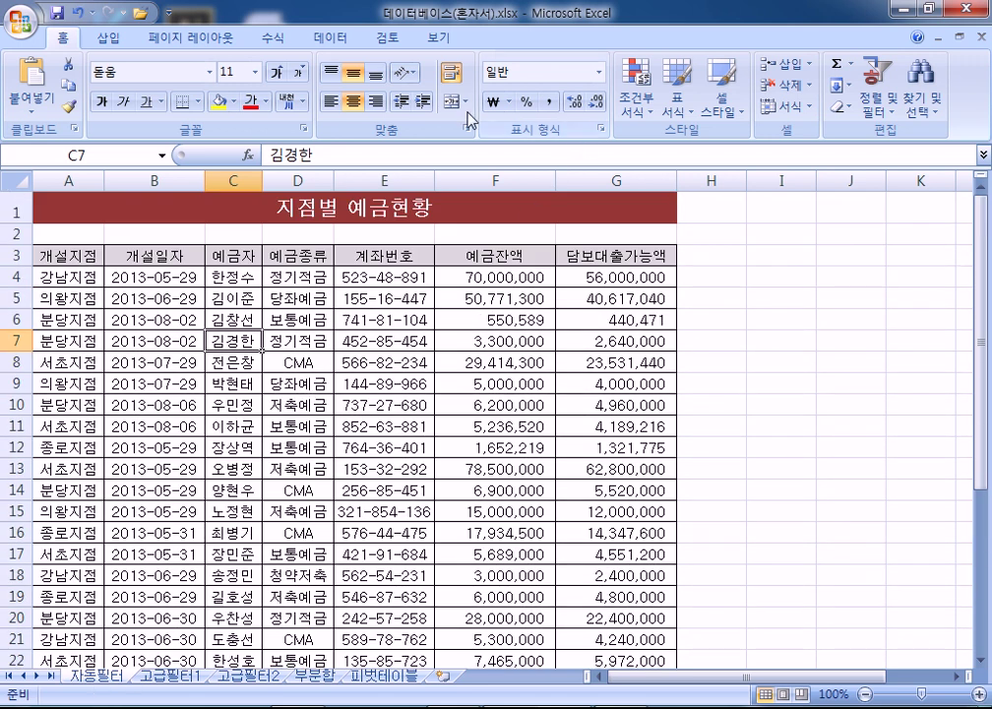
# Turn on filtering for the 지점별 예금현황 table and show only the 정기적금 rows in 예금종류.
pyautogui.click(331, 45)
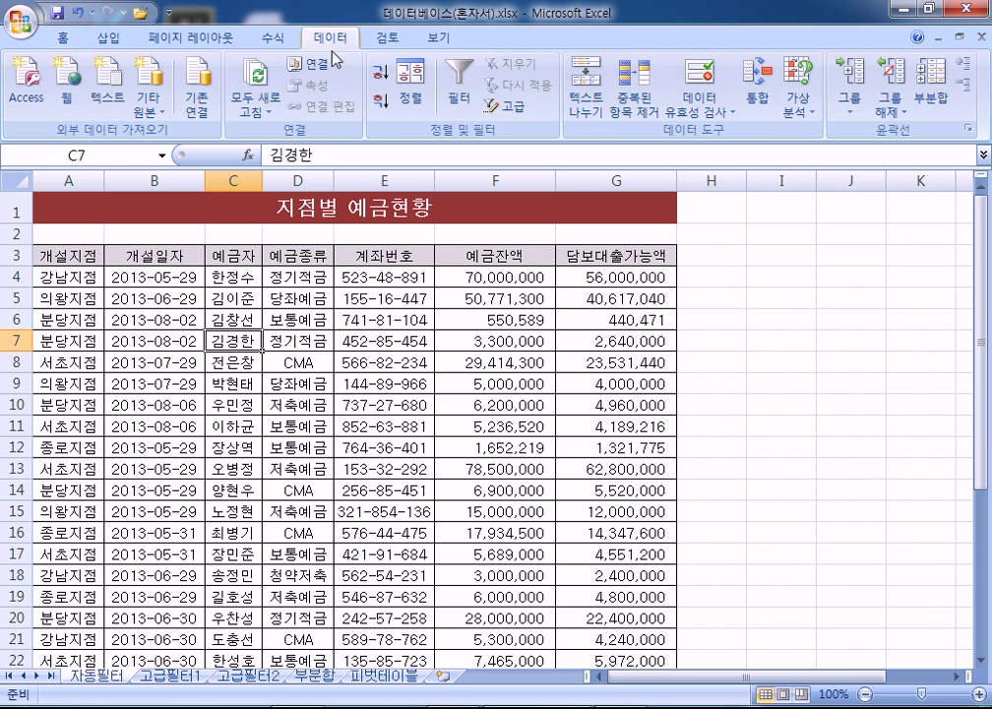
pyautogui.click(458, 86)
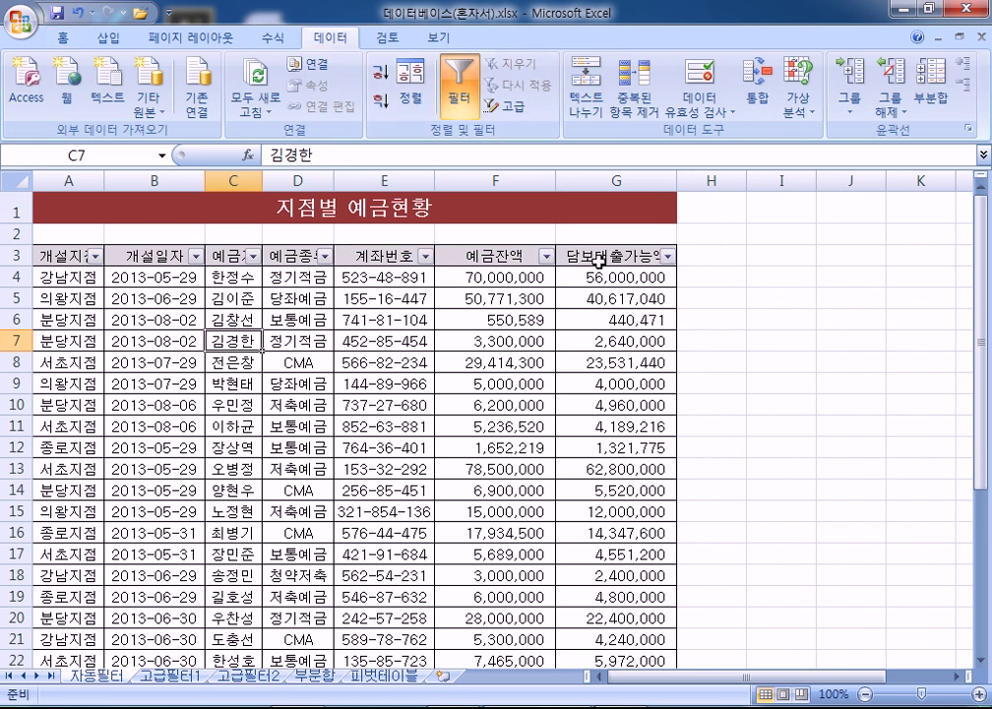
pyautogui.click(324, 256)
pyautogui.click(170, 416)
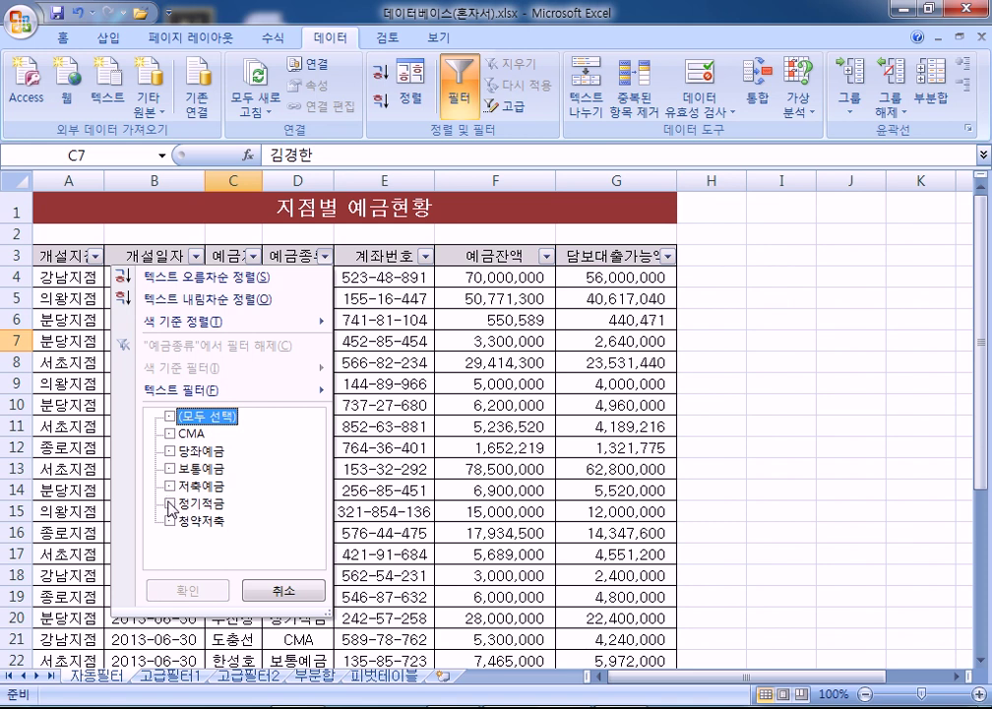
pyautogui.click(171, 503)
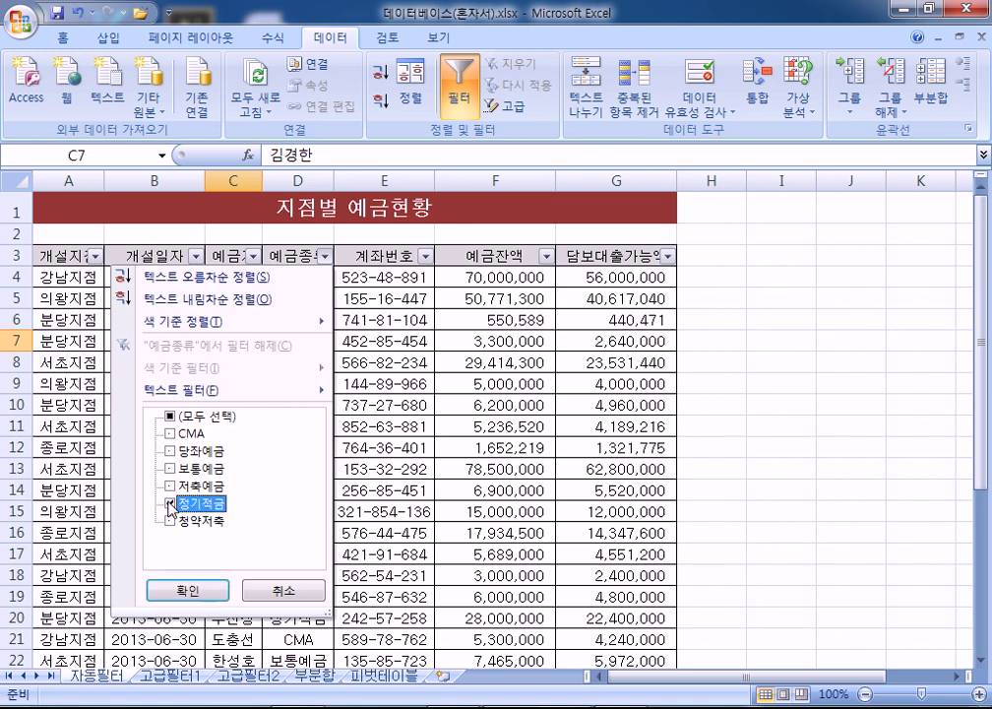
pyautogui.click(187, 591)
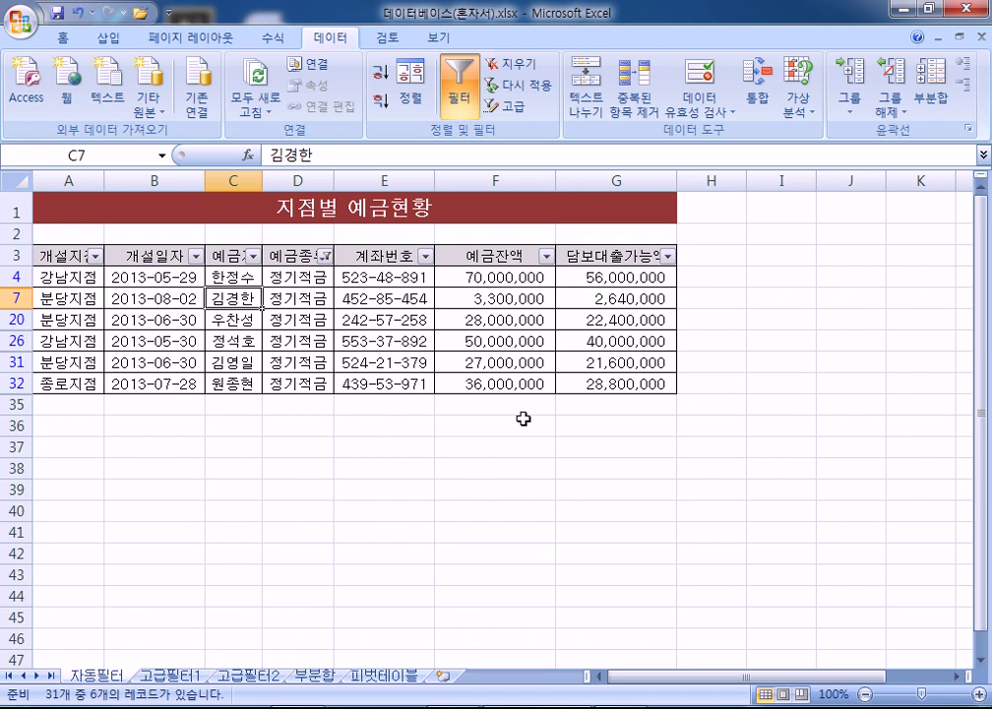
# Filter 예금잔액 in the 정기적금 rows to show only balances greater than or equal to 30000000.
pyautogui.click(547, 257)
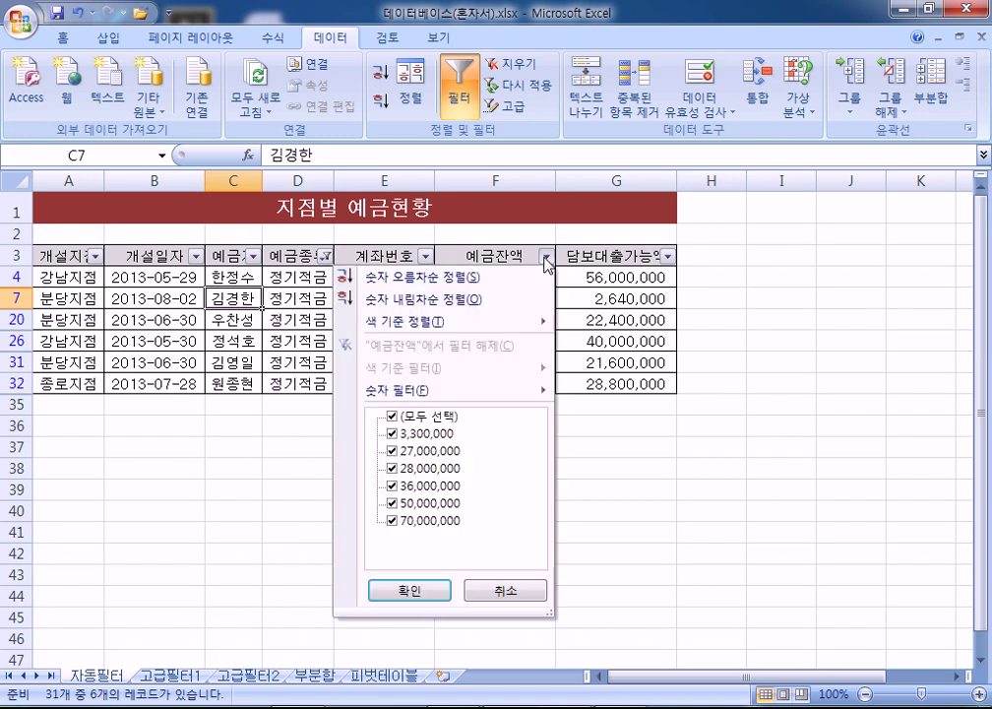
pyautogui.moveTo(454, 391)
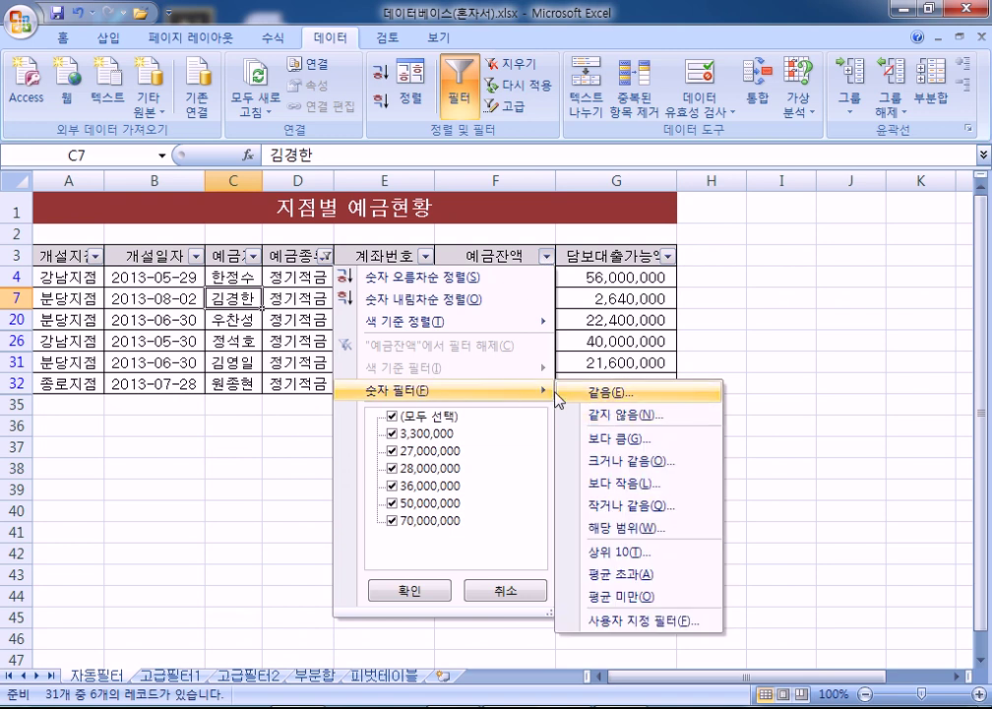
pyautogui.click(638, 463)
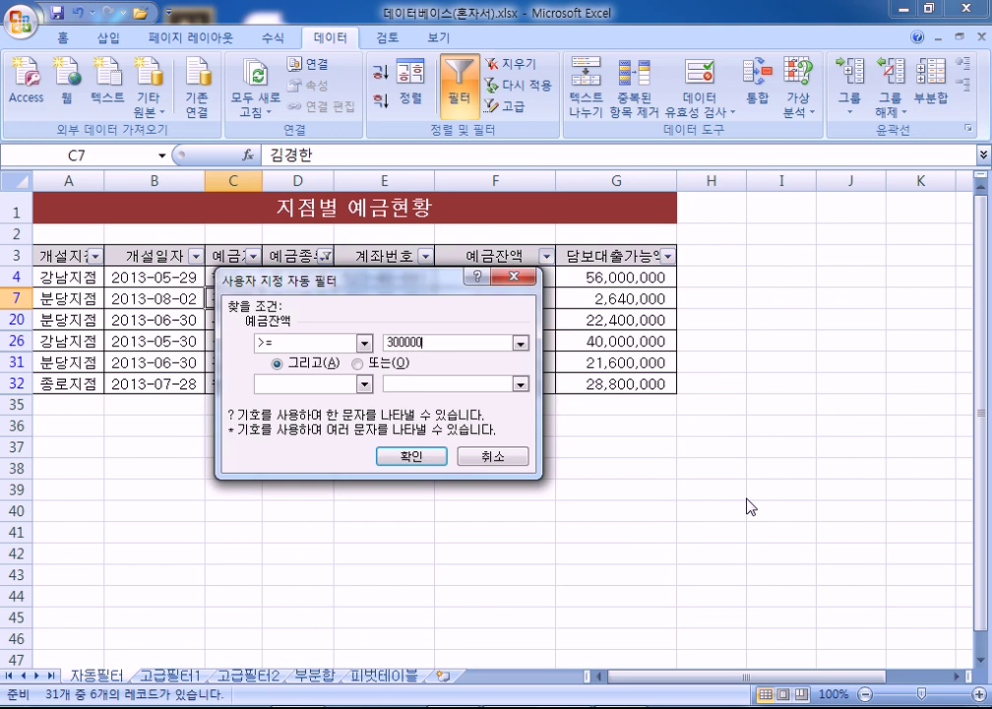
pyautogui.press('Return')
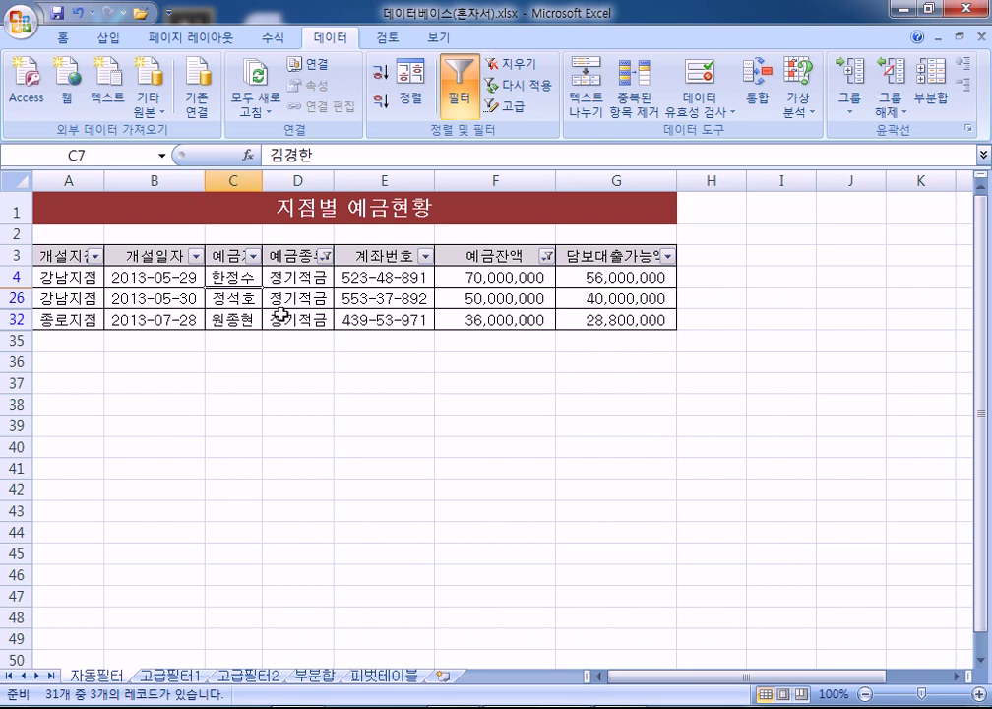
# On the 고급필터1 sheet, enter the criteria heading 개설지점 in A37 and the condition 분당지점 in A38.
pyautogui.click(183, 678)
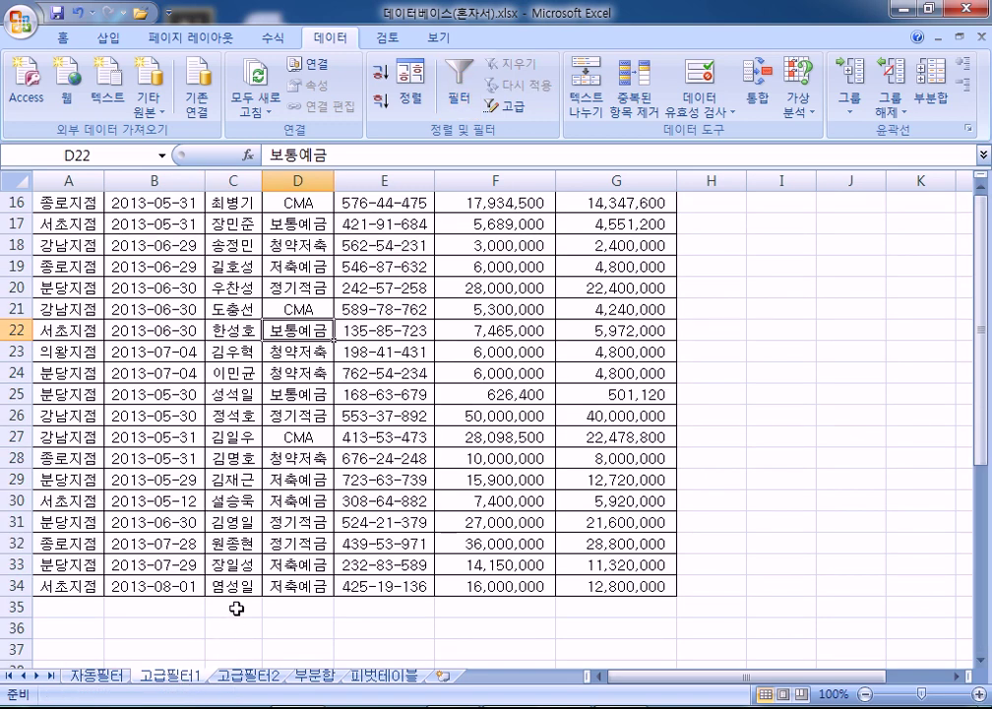
pyautogui.scroll(-3, 187, 615)
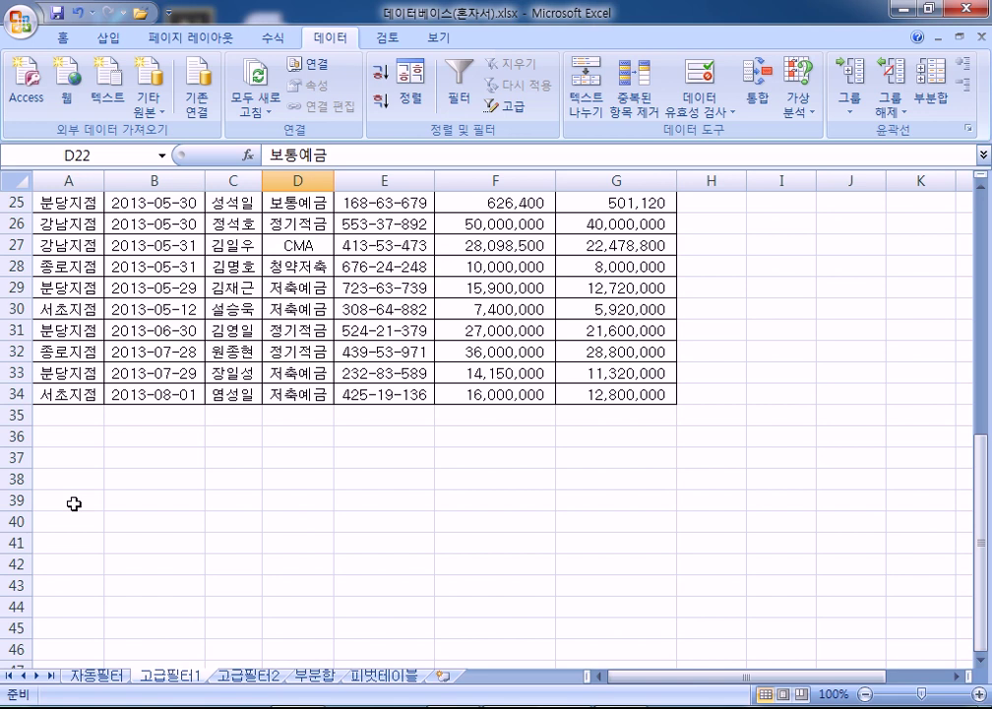
pyautogui.click(62, 457)
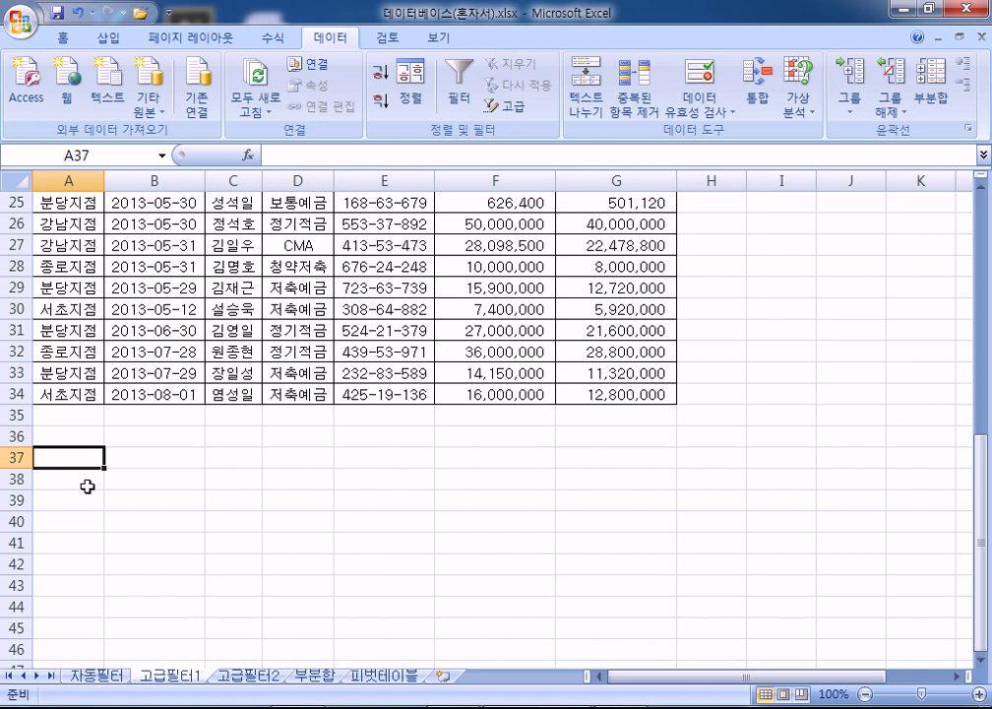
pyautogui.write('ROTJF')
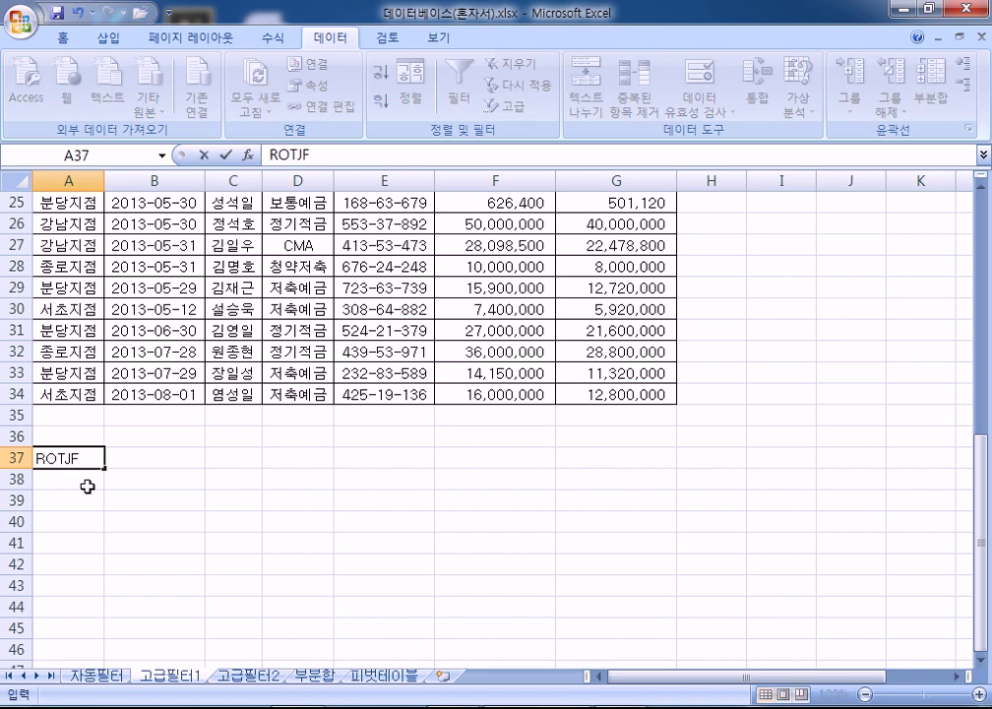
pyautogui.press('Escape')
pyautogui.press('Hangul')
pyautogui.write('개설지점')
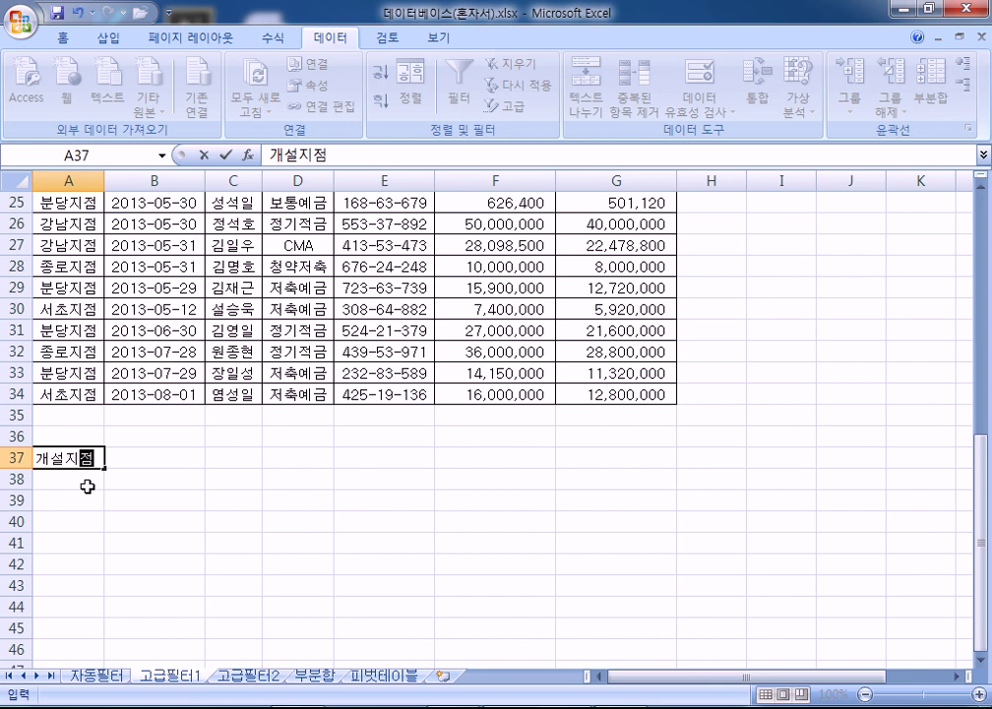
pyautogui.press('Return')
pyautogui.scroll(8, 85, 453)
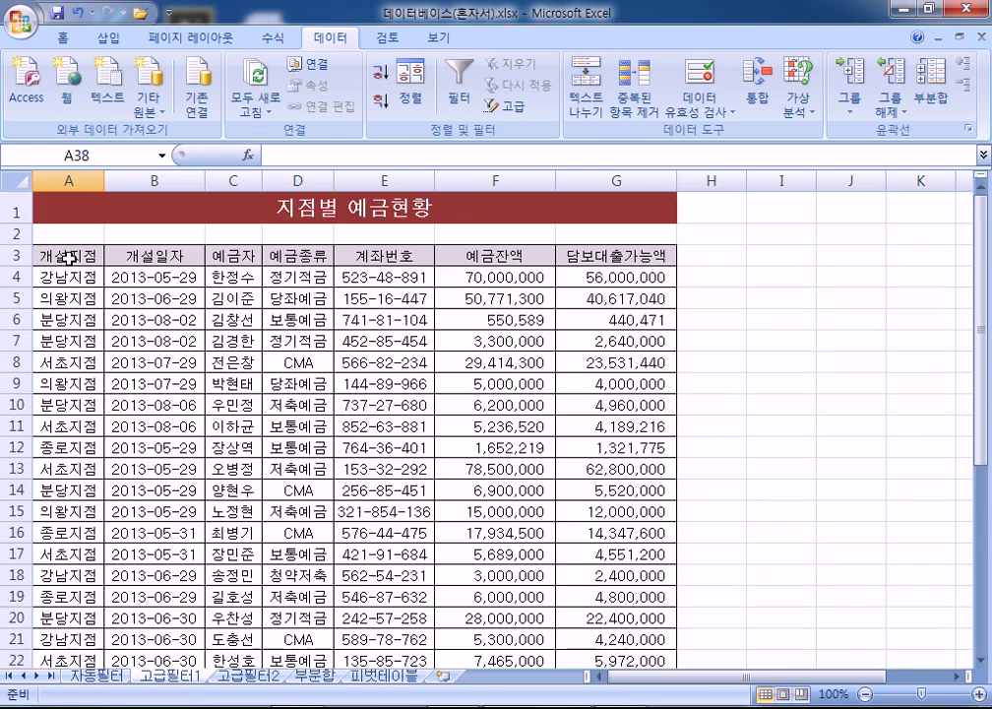
pyautogui.scroll(-10, 80, 367)
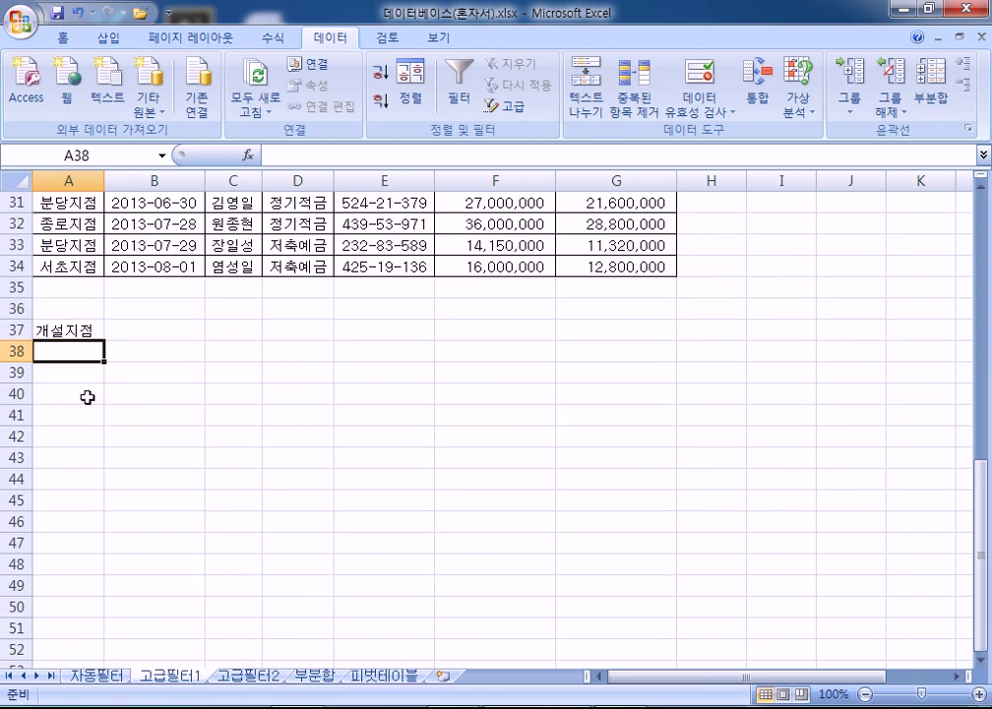
pyautogui.write('분다지점')
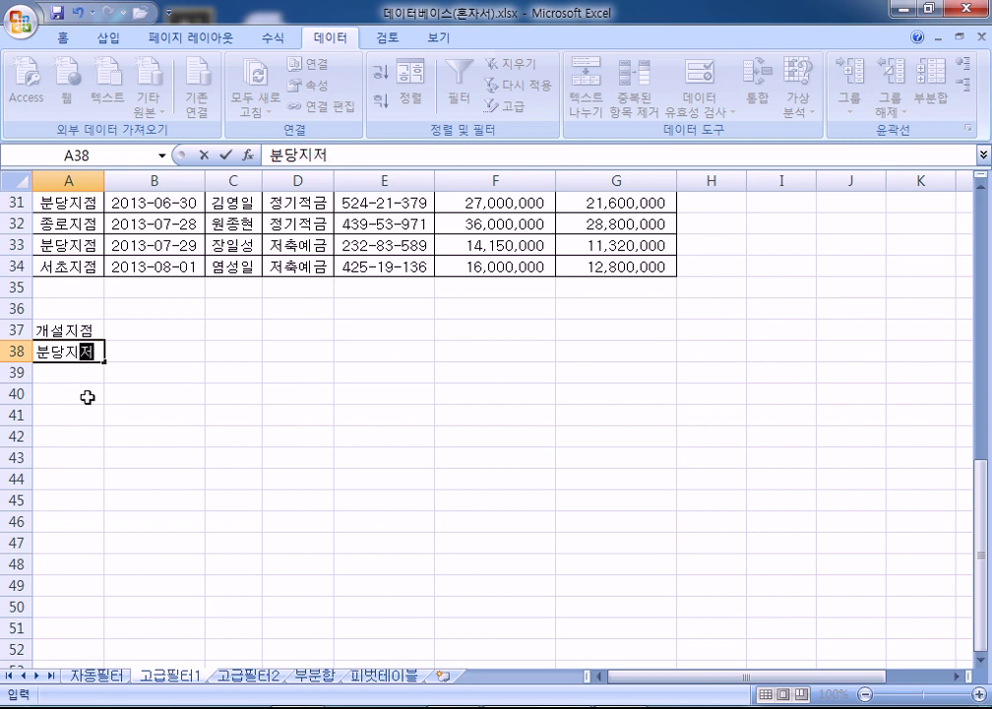
pyautogui.press('Return')
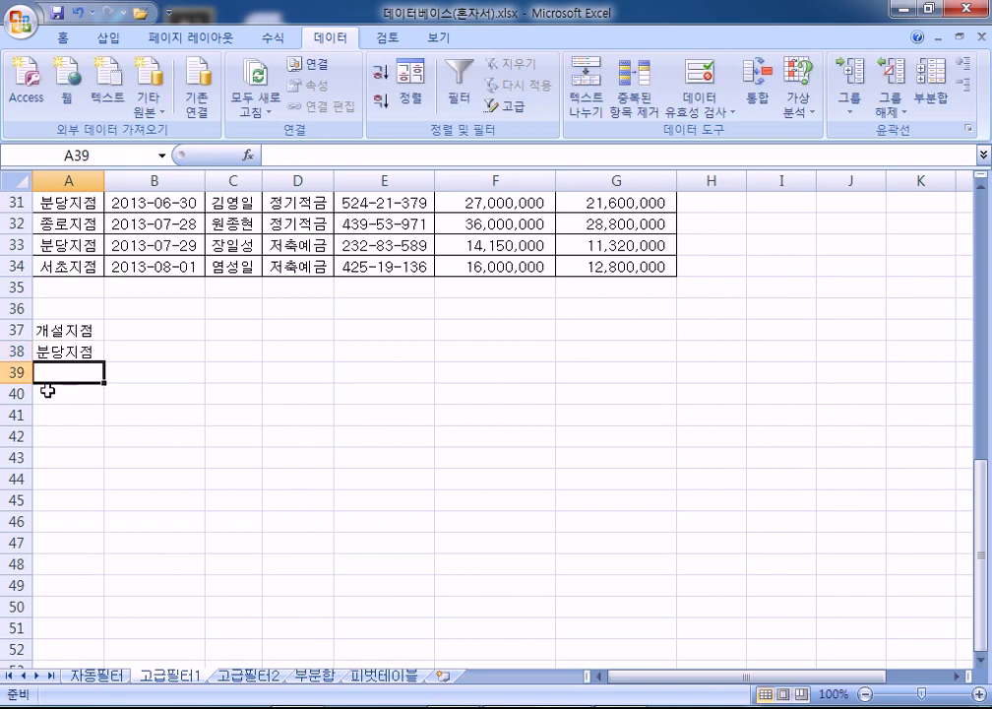
# Add a second criteria column with the heading 개설일자 in B37 and the condition >=2011-01-01 in B38.
pyautogui.click(138, 327)
pyautogui.write('갰설일자')
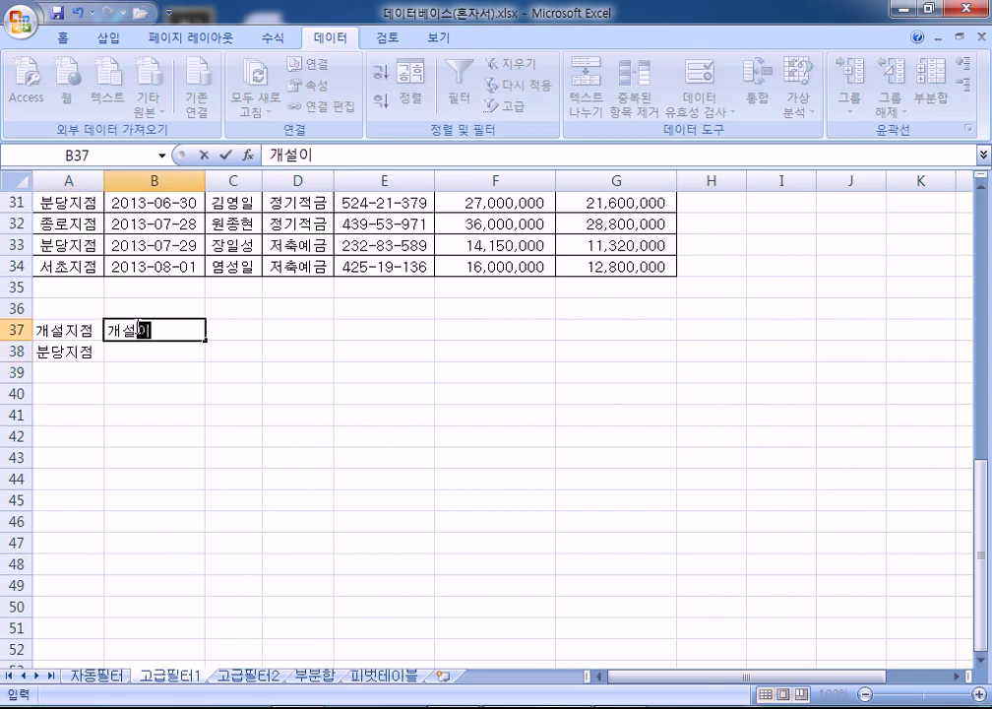
pyautogui.press('Return')
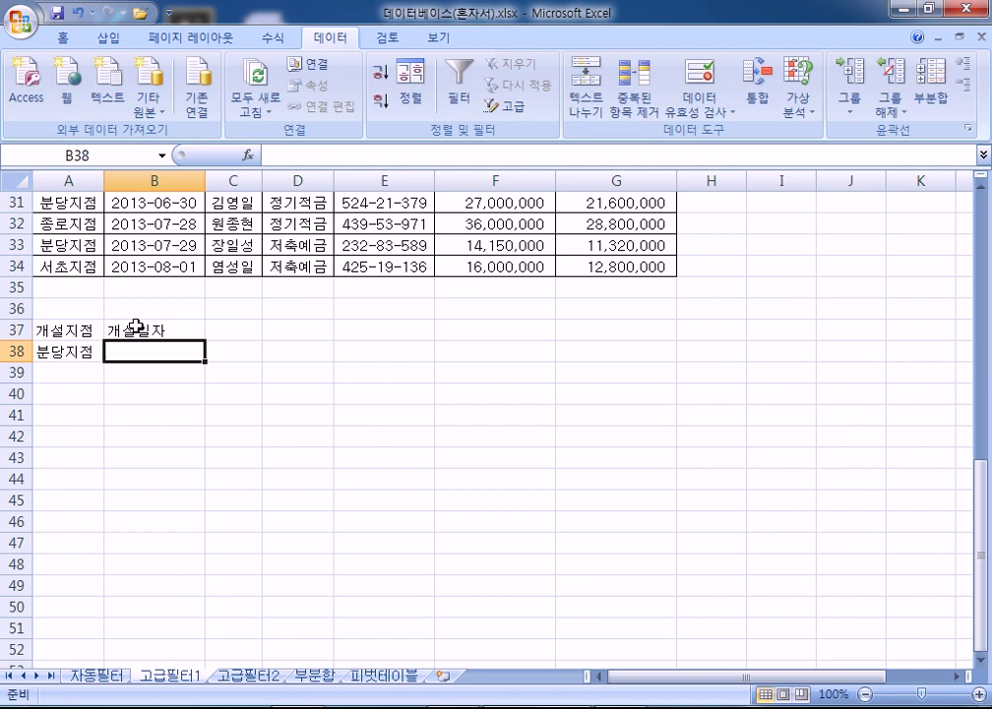
pyautogui.write('>=20')
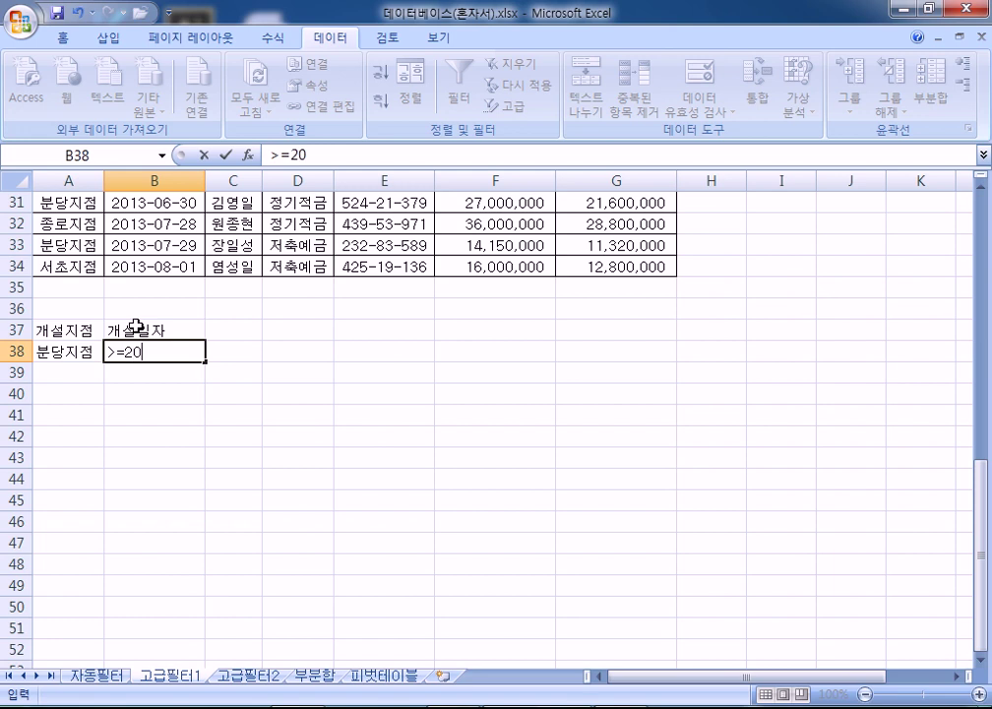
pyautogui.write('11-01-01')
pyautogui.press('Return')
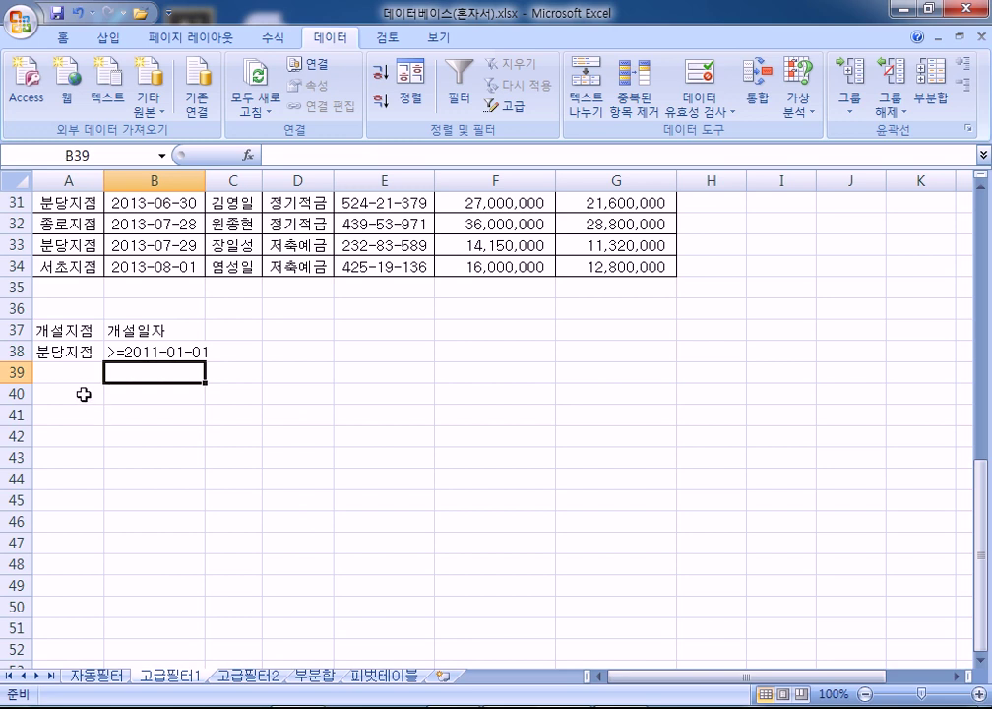
pyautogui.click(406, 236)
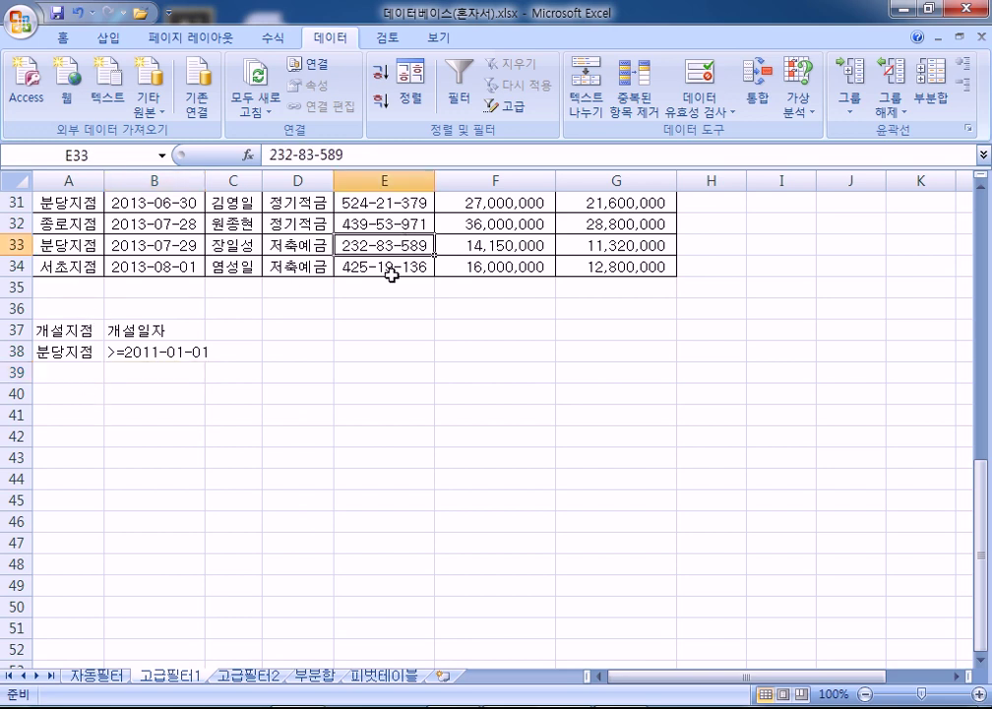
pyautogui.click(512, 107)
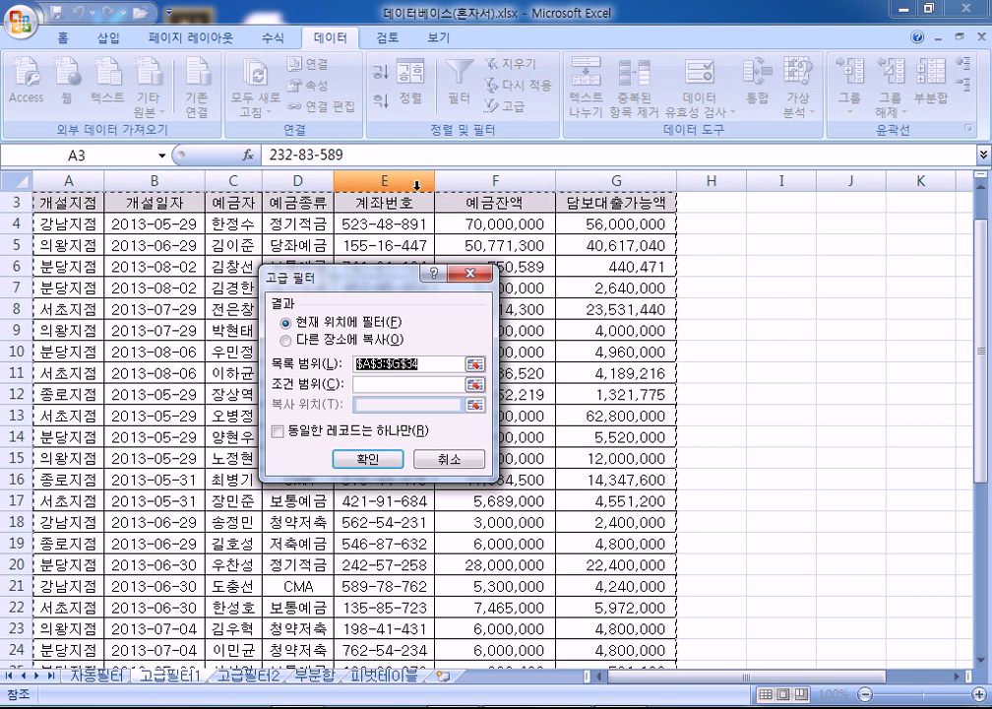
pyautogui.click(448, 459)
pyautogui.click(778, 542)
pyautogui.scroll(-7, 500, 492)
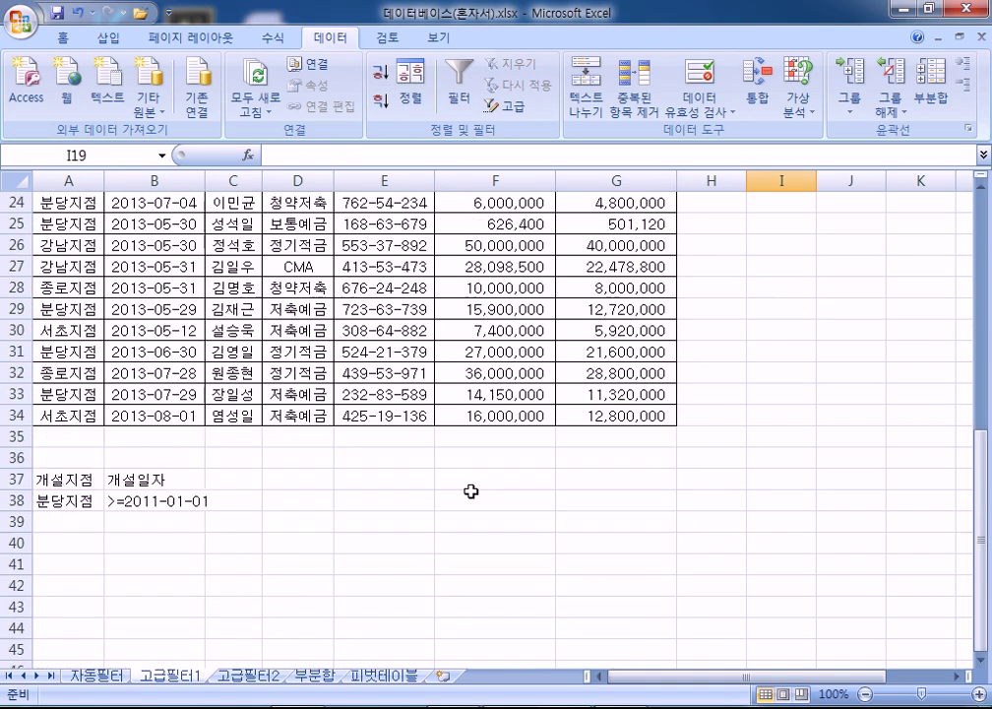
pyautogui.click(394, 481)
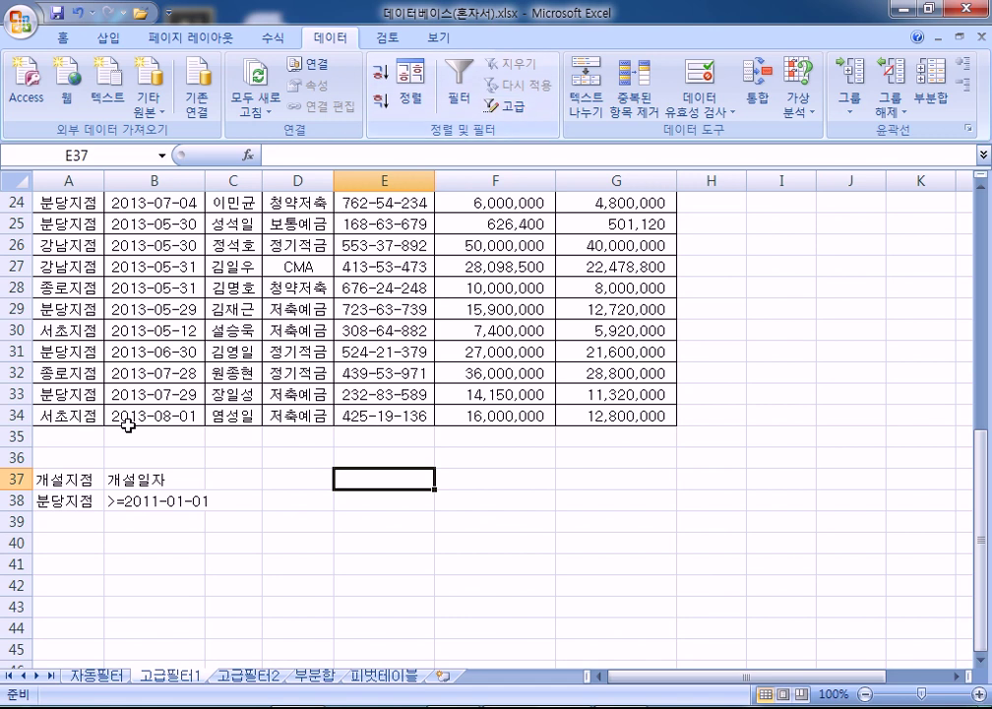
pyautogui.click(71, 480)
pyautogui.click(508, 107)
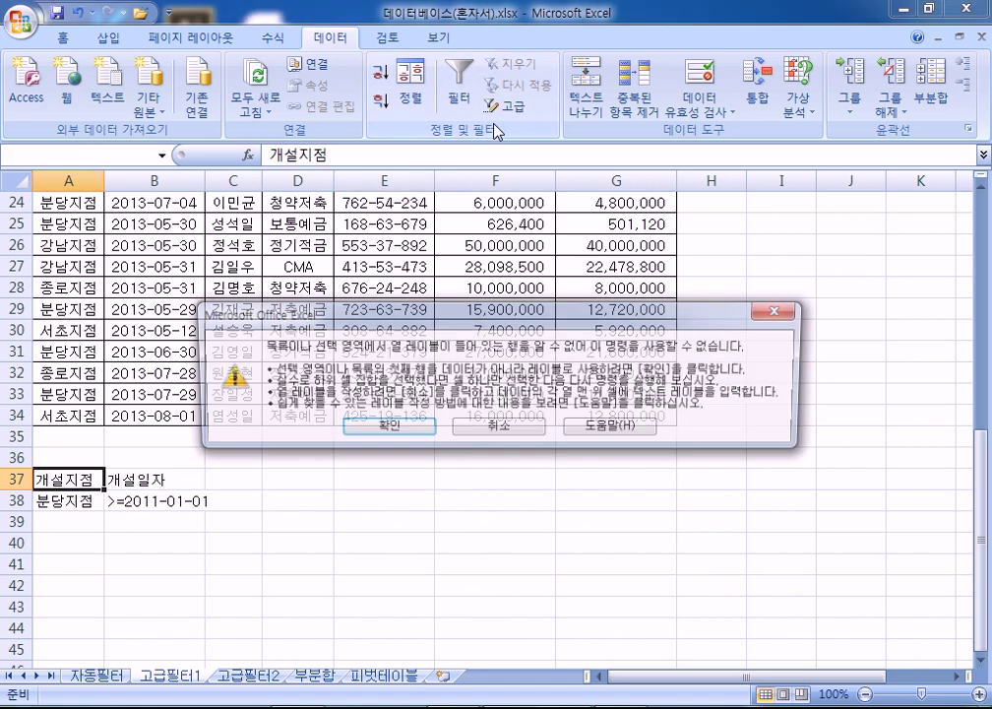
pyautogui.click(495, 429)
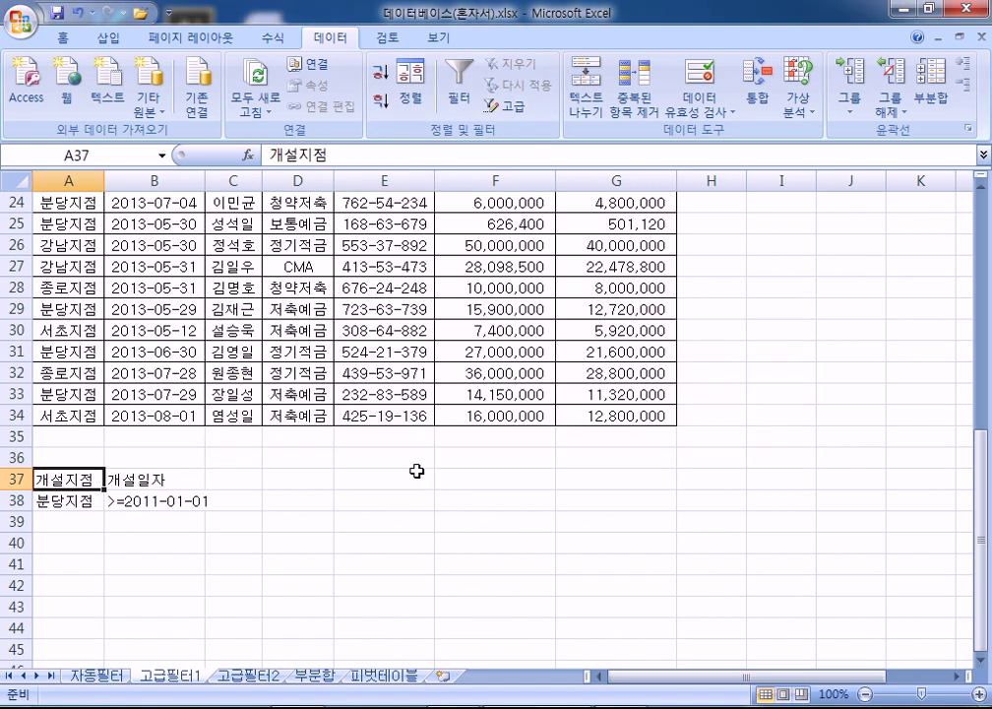
pyautogui.click(388, 479)
pyautogui.click(508, 104)
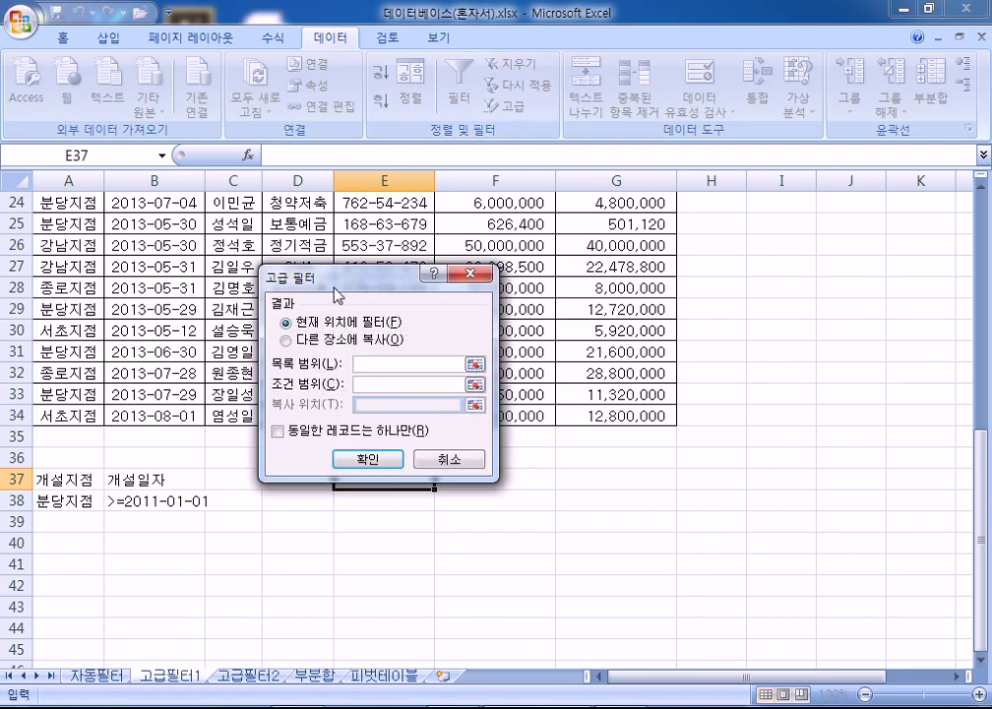
pyautogui.press('Escape')
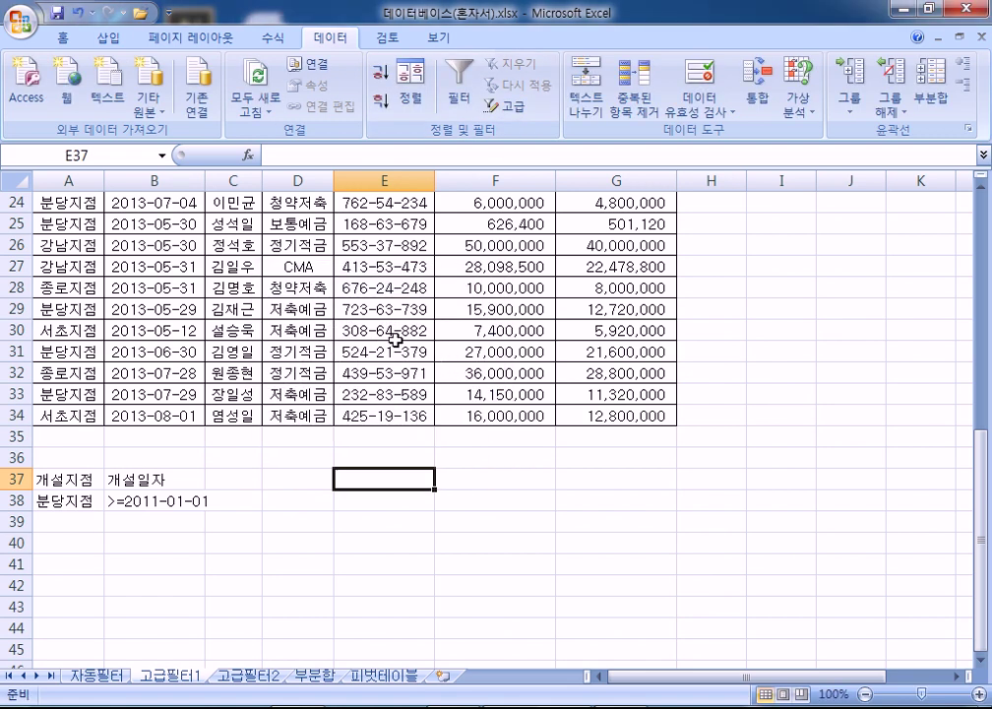
# Run an advanced filter on A3:G34 with criteria range A37:B38, copying the results to another location starting at A40.
pyautogui.click(483, 330)
pyautogui.click(516, 112)
pyautogui.scroll(-8, 205, 401)
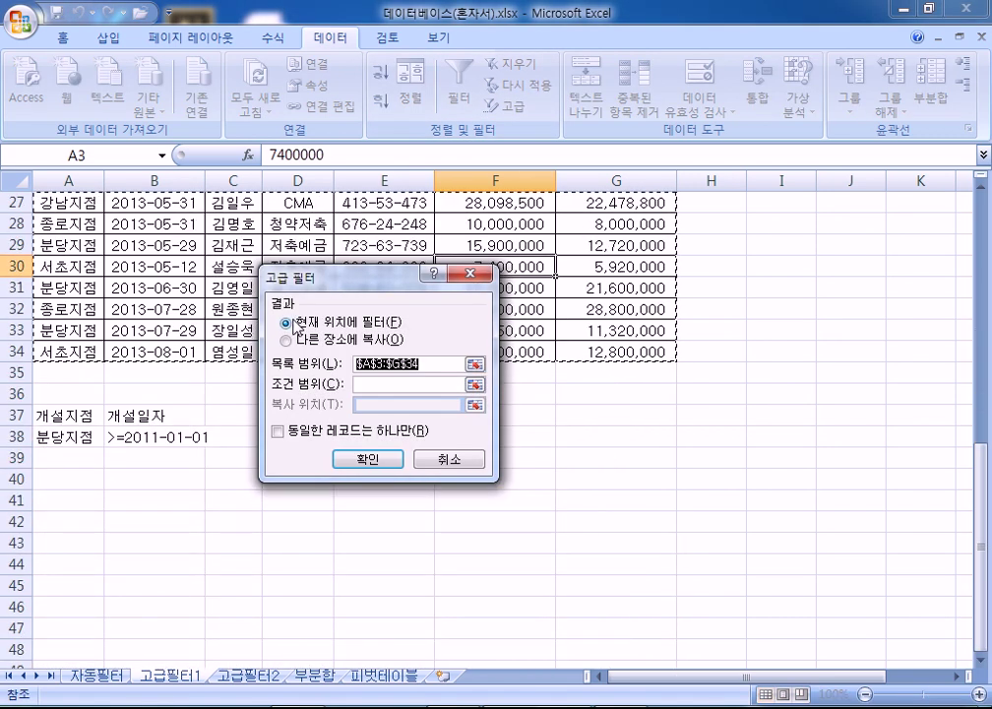
pyautogui.click(384, 384)
pyautogui.moveTo(73, 415); pyautogui.dragTo(162, 438)
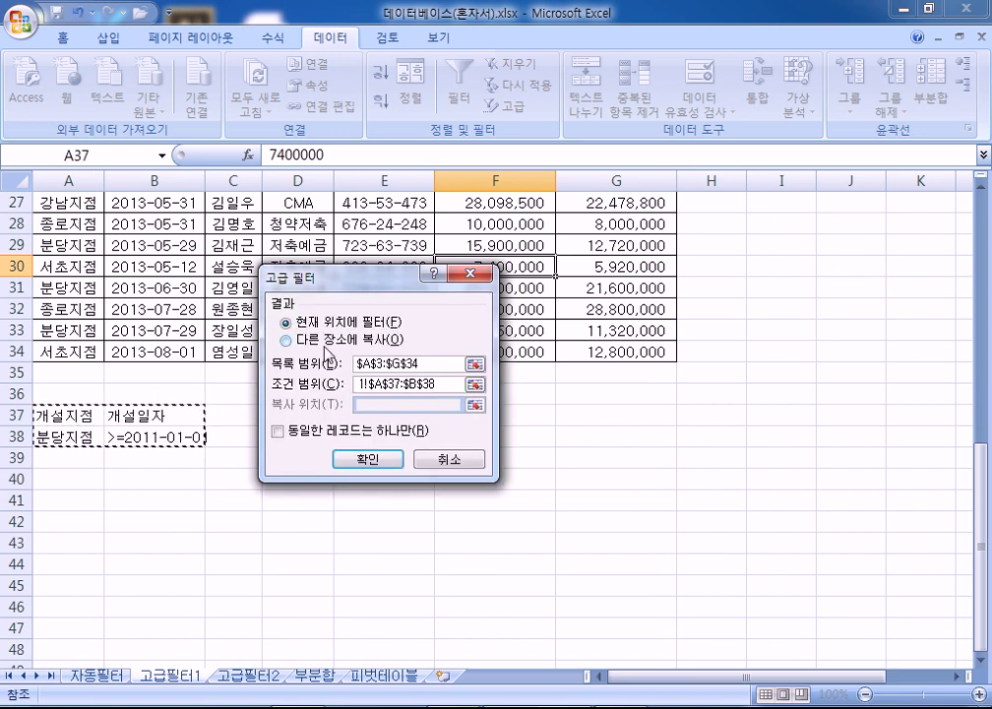
pyautogui.click(308, 341)
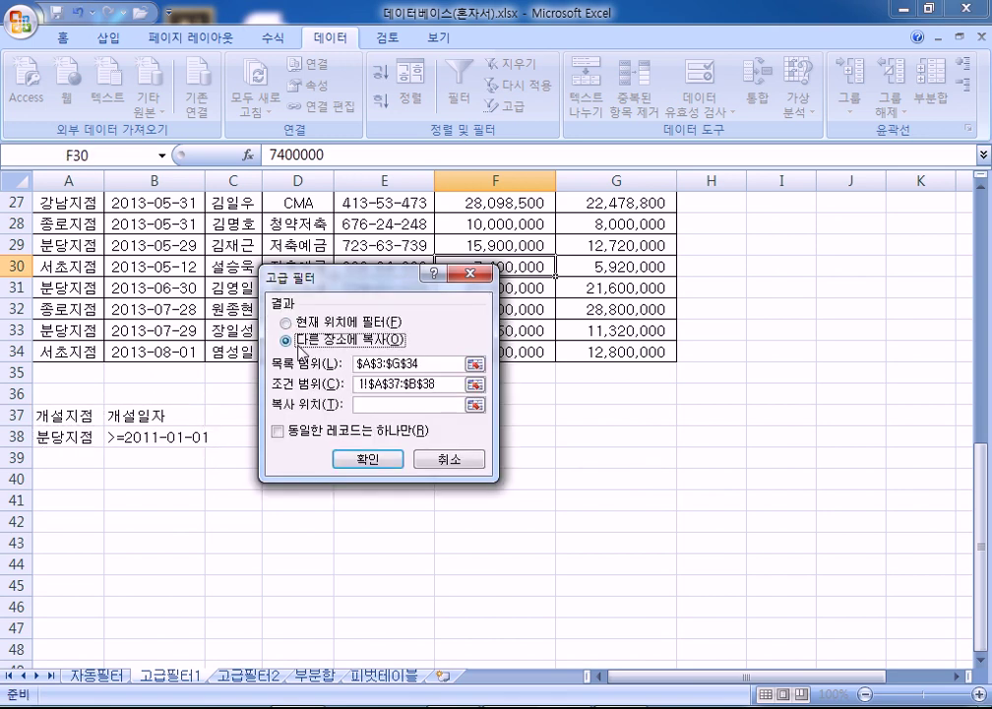
pyautogui.click(387, 404)
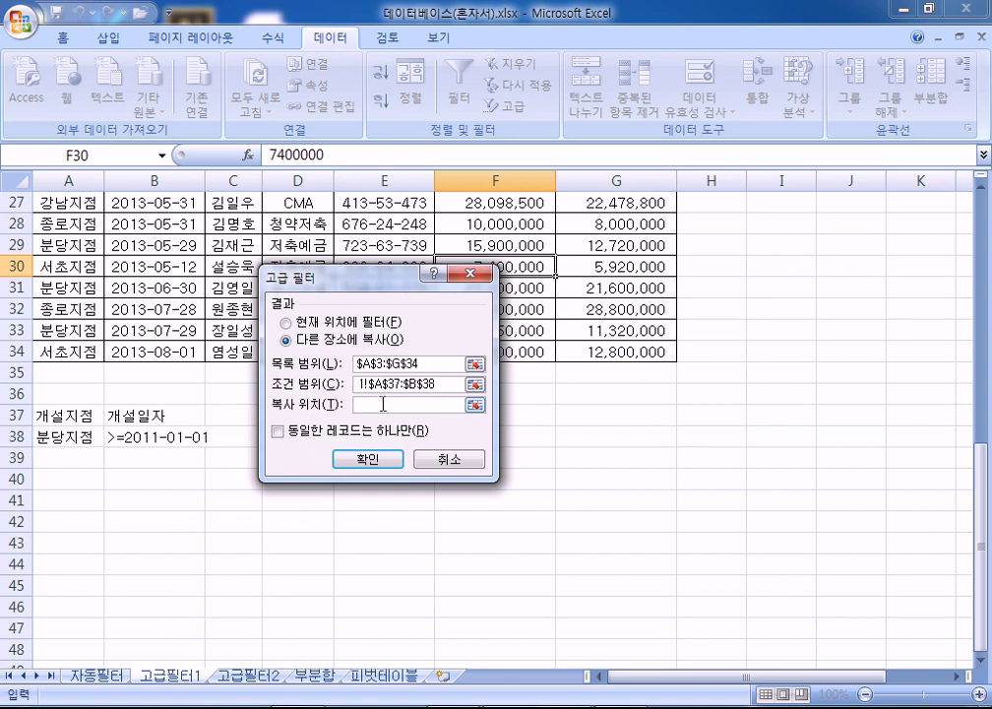
pyautogui.click(60, 486)
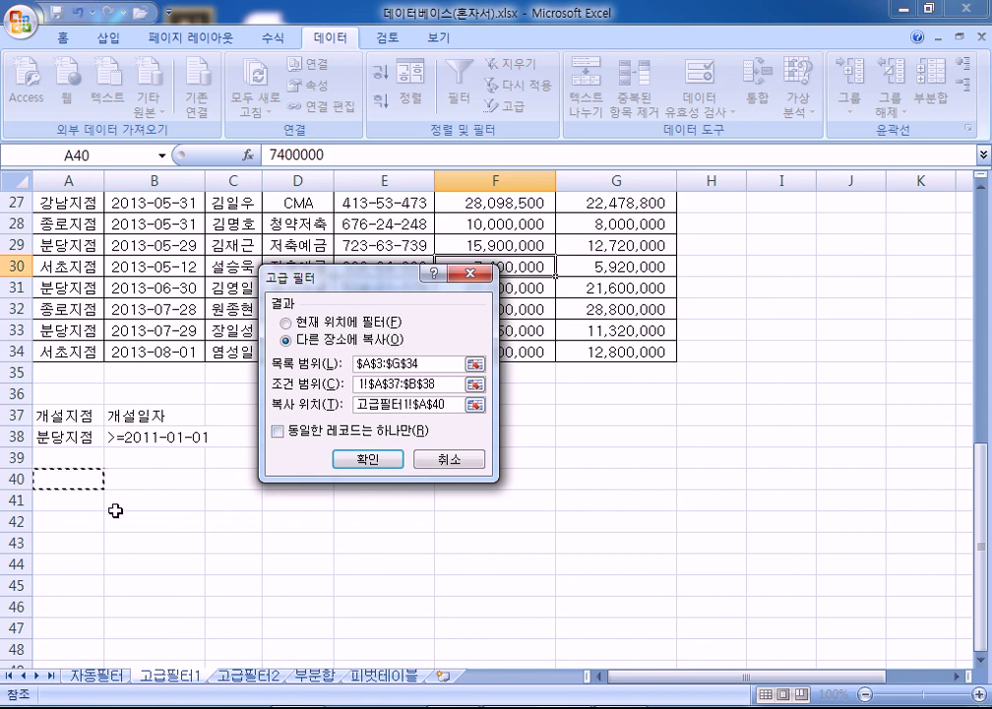
pyautogui.click(352, 460)
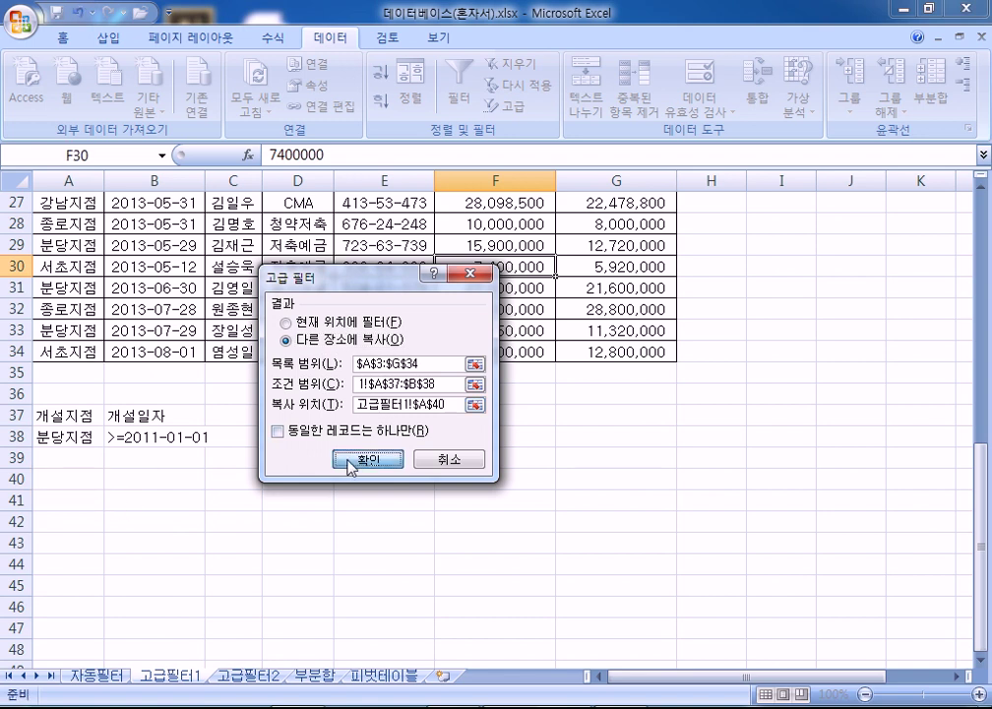
pyautogui.scroll(-1, 460, 514)
pyautogui.scroll(-2, 459, 515)
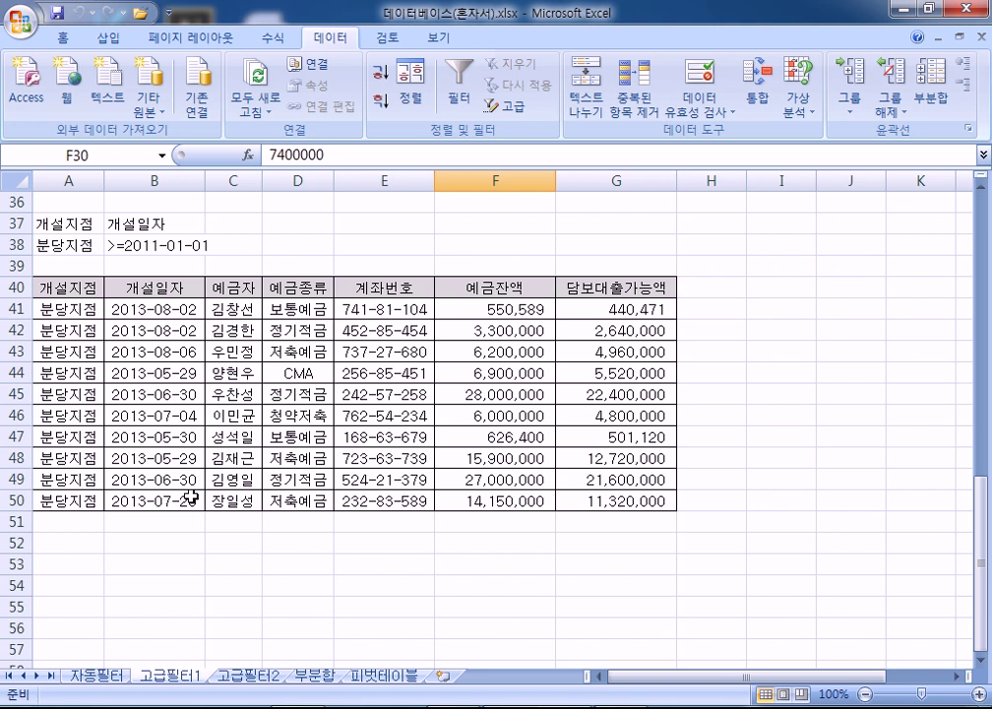
pyautogui.scroll(3, 190, 497)
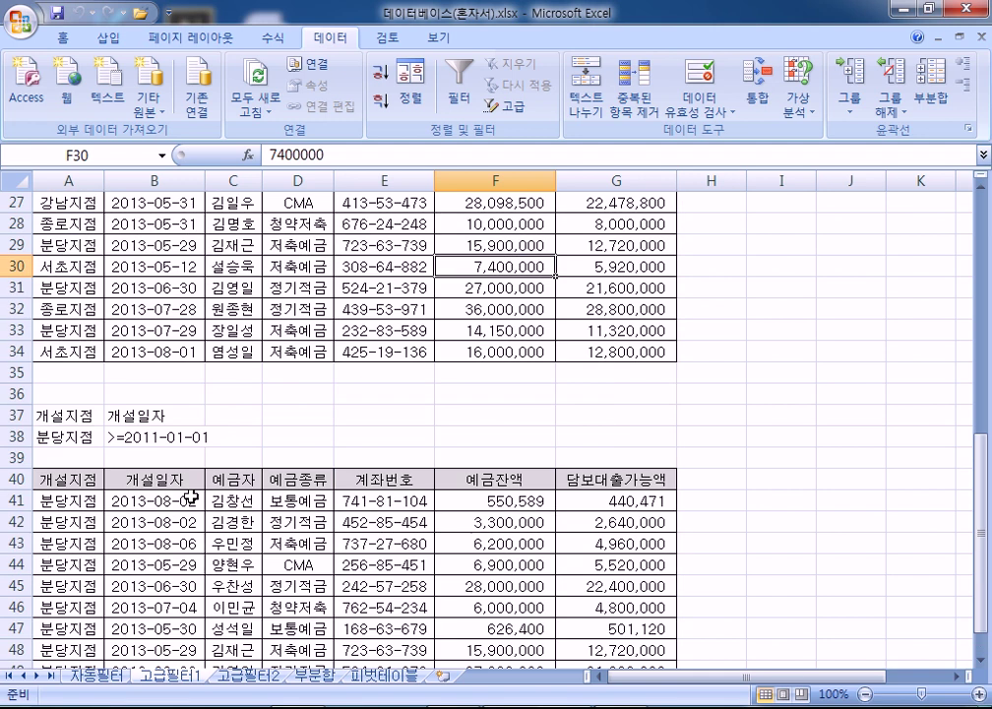
pyautogui.scroll(2, 190, 497)
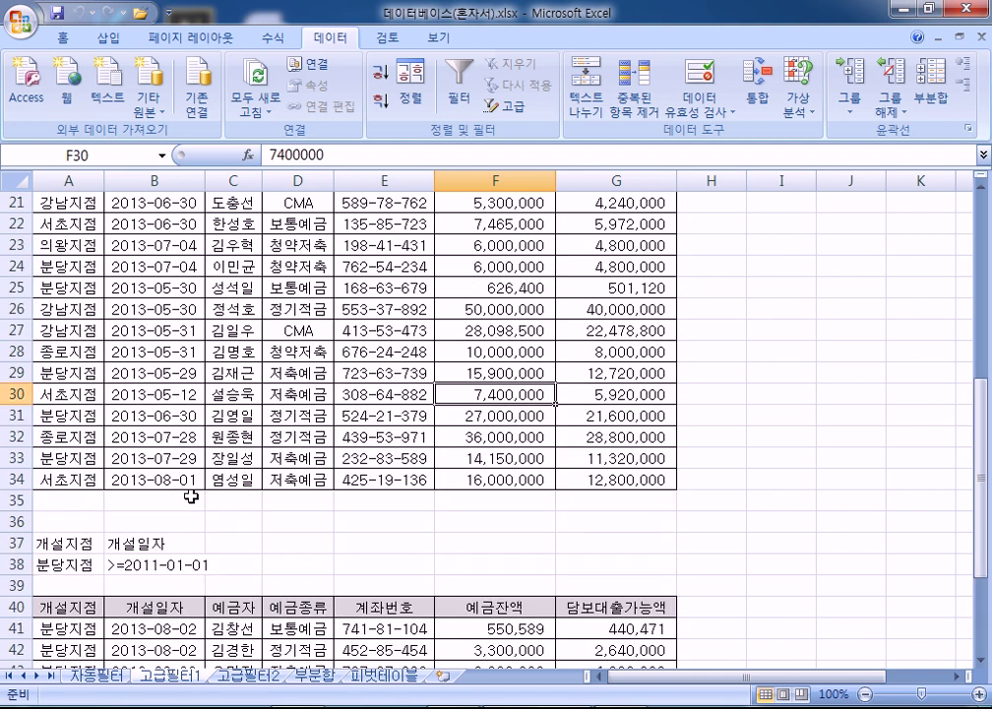
pyautogui.scroll(-4, 190, 497)
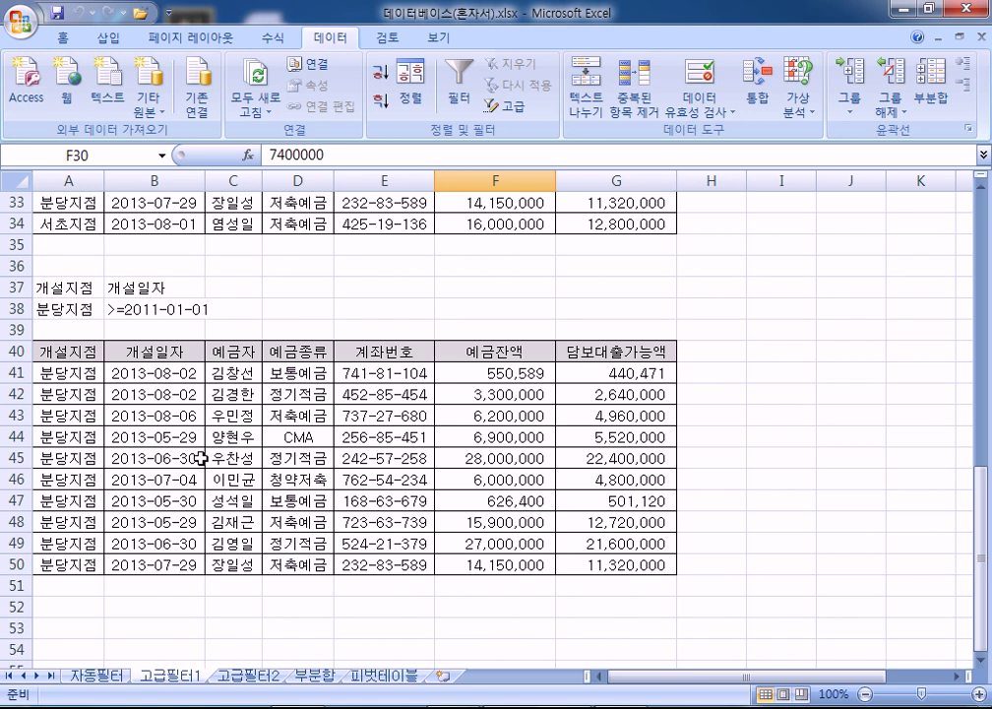
# On the 고급필터2 sheet, enter the criteria heading 예금잔액 in cell A36 below the deposit table.
pyautogui.click(246, 675)
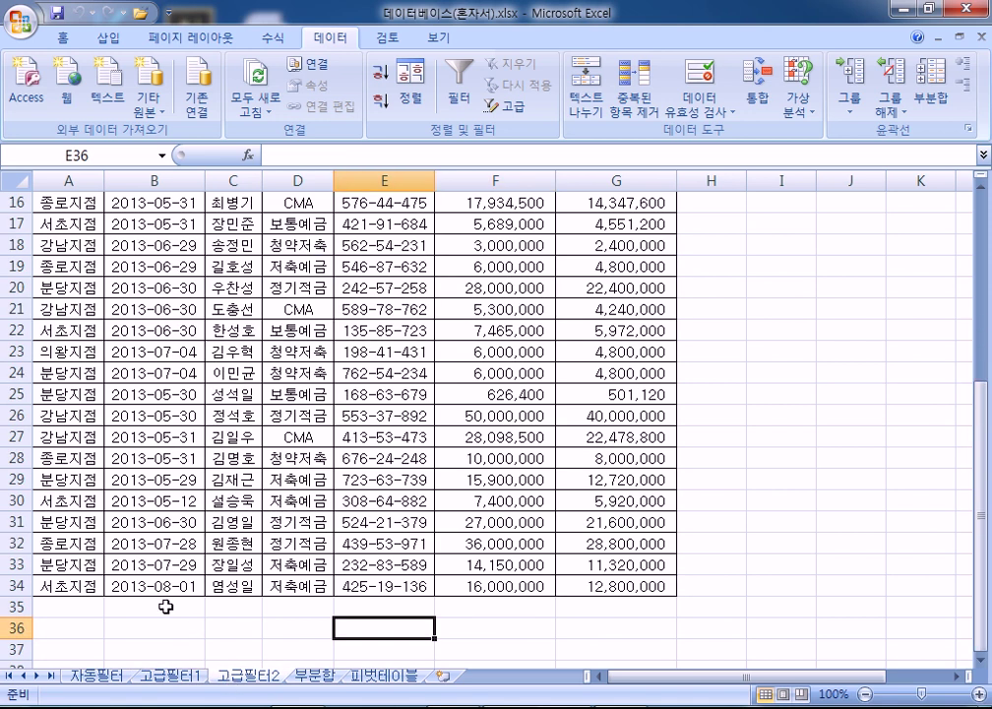
pyautogui.scroll(-2, 191, 558)
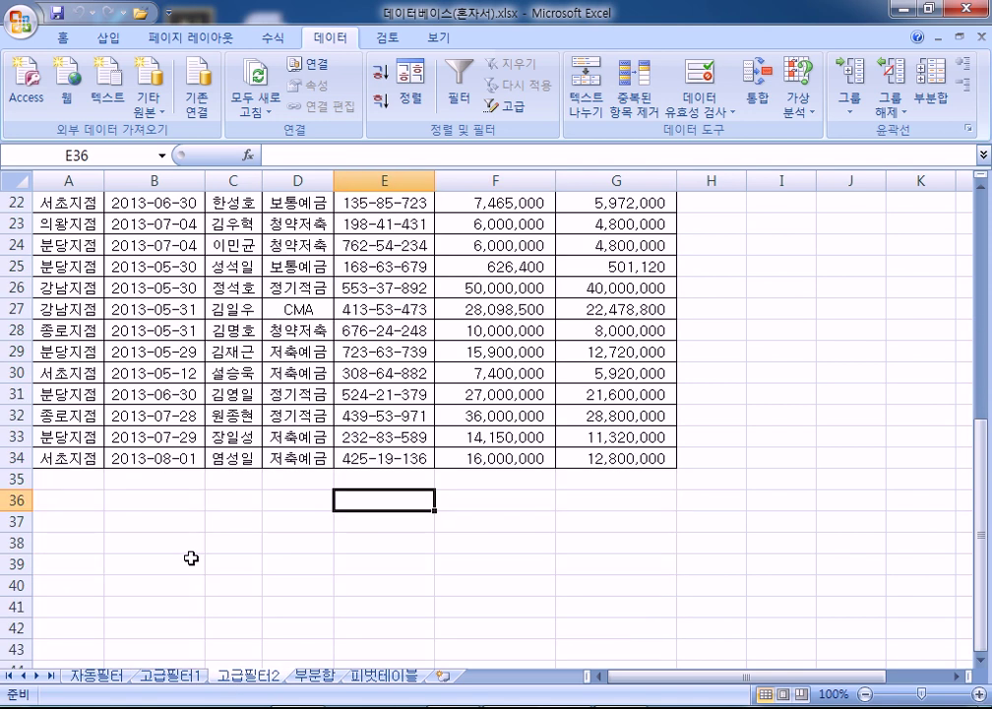
pyautogui.scroll(-3, 191, 558)
pyautogui.click(71, 309)
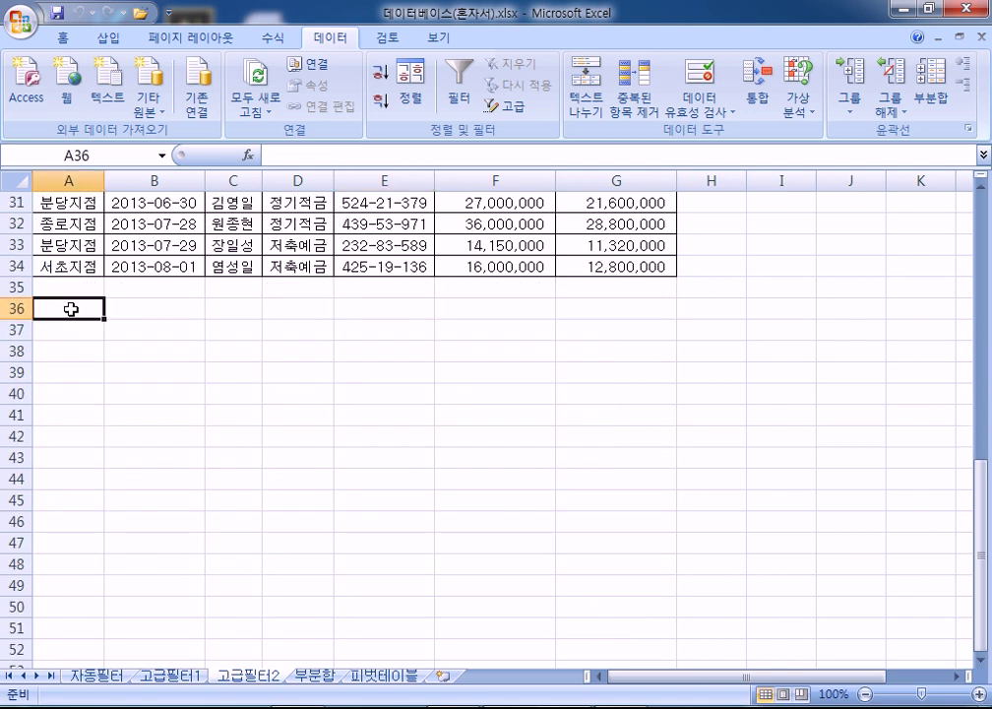
pyautogui.write('예금자')
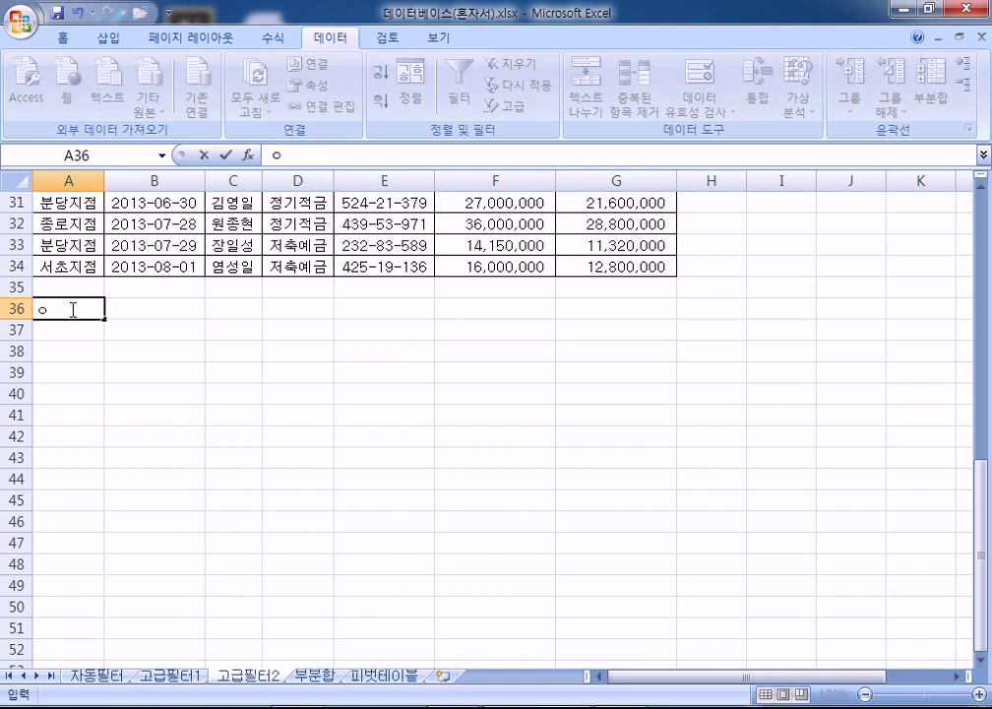
pyautogui.write('ㄴ액')
pyautogui.press('Return')
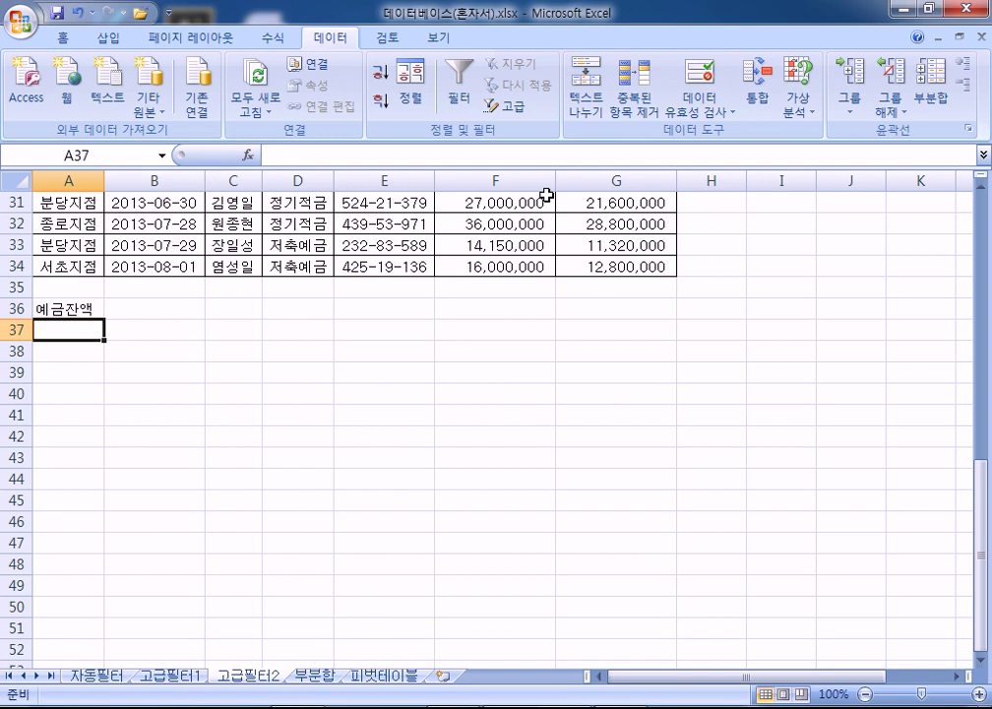
# Enter the balance condition >=50000000 in A37 under the 예금잔액 heading.
pyautogui.write('<=')
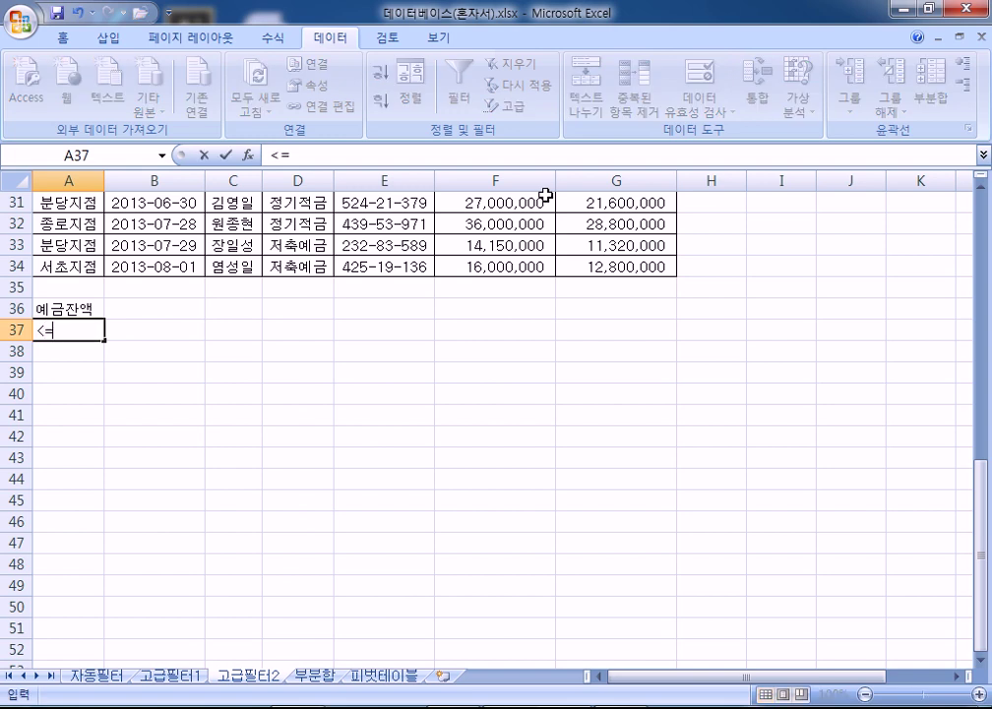
pyautogui.press('Escape')
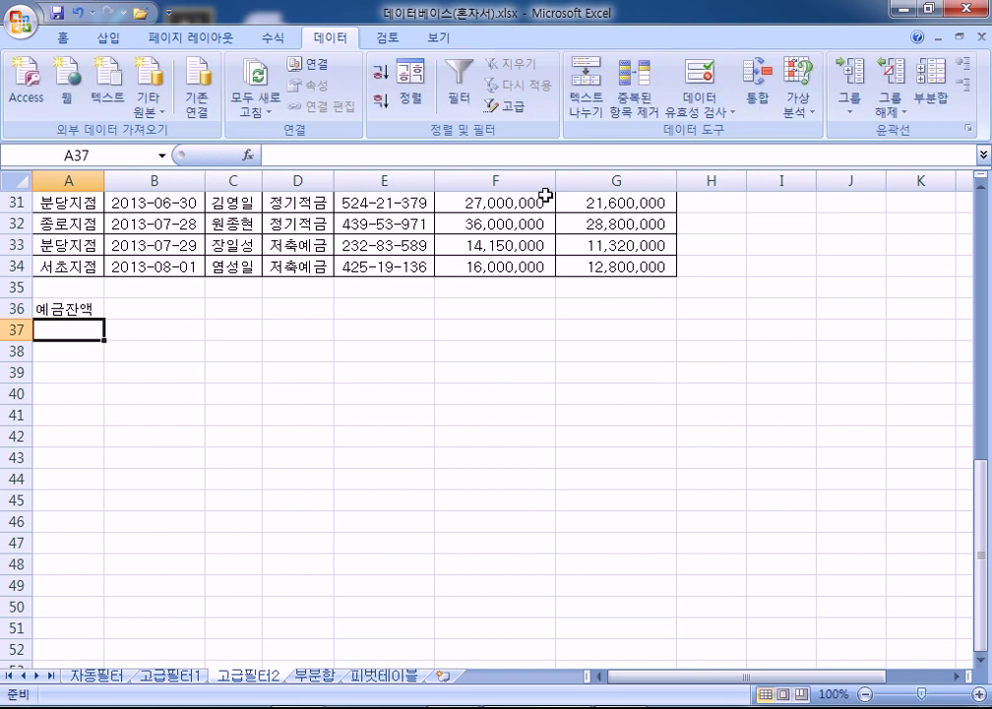
pyautogui.write('>=2')
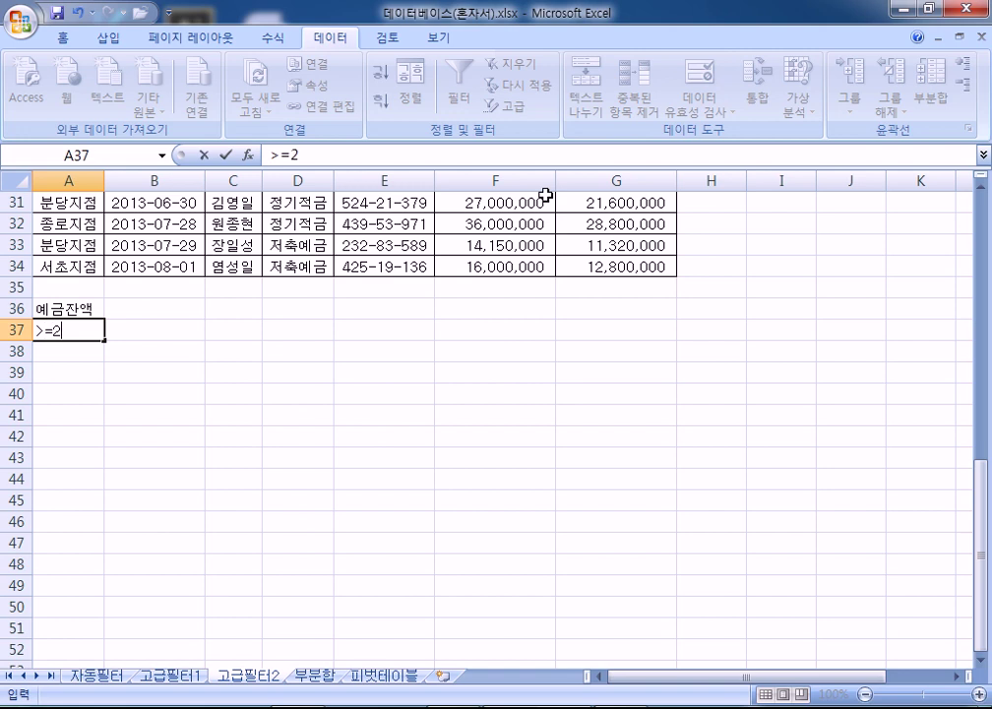
pyautogui.press('BackSpace')
pyautogui.write('50000')
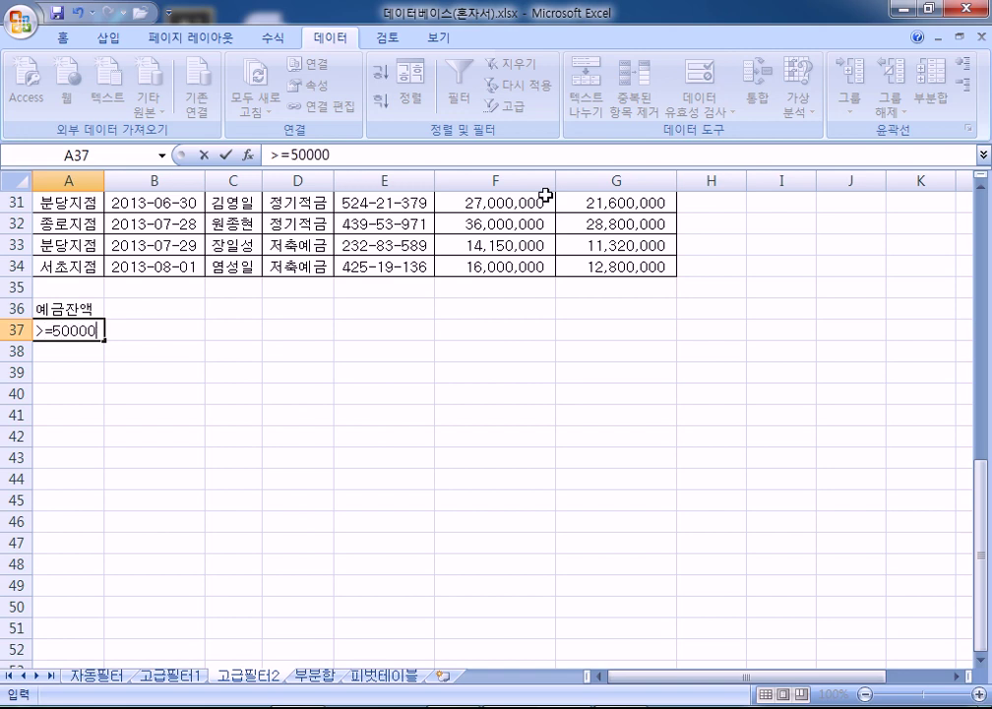
pyautogui.write('000')
pyautogui.press('Return')
# Add a second criteria heading, 예금종류, in cell B36.
pyautogui.press('Up')
pyautogui.press('Up')
pyautogui.press('Right')
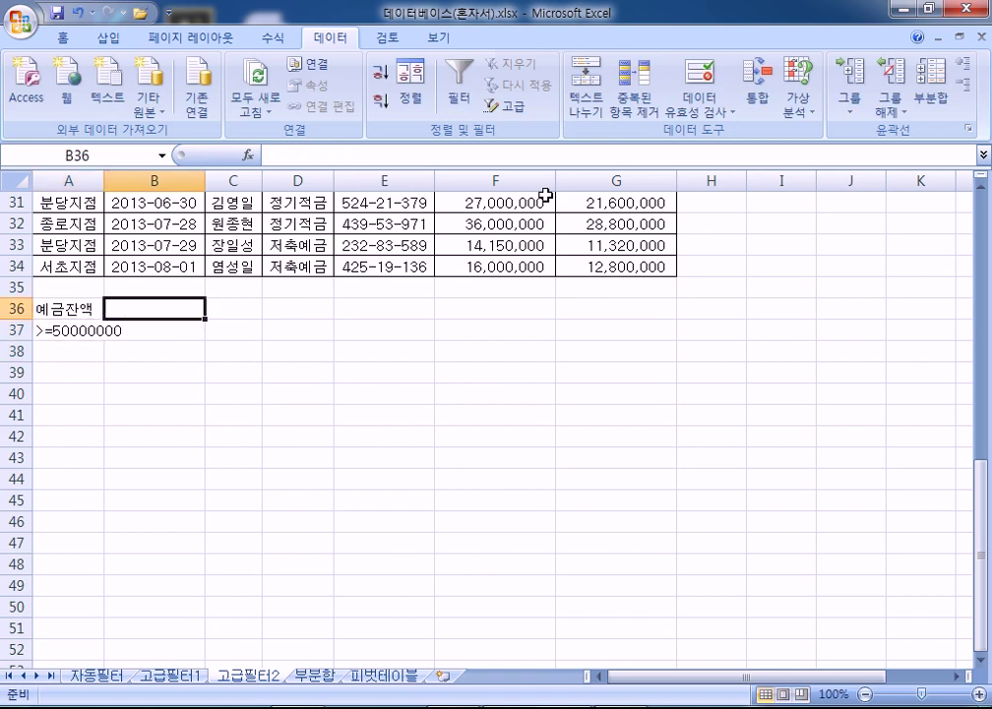
pyautogui.write('예')
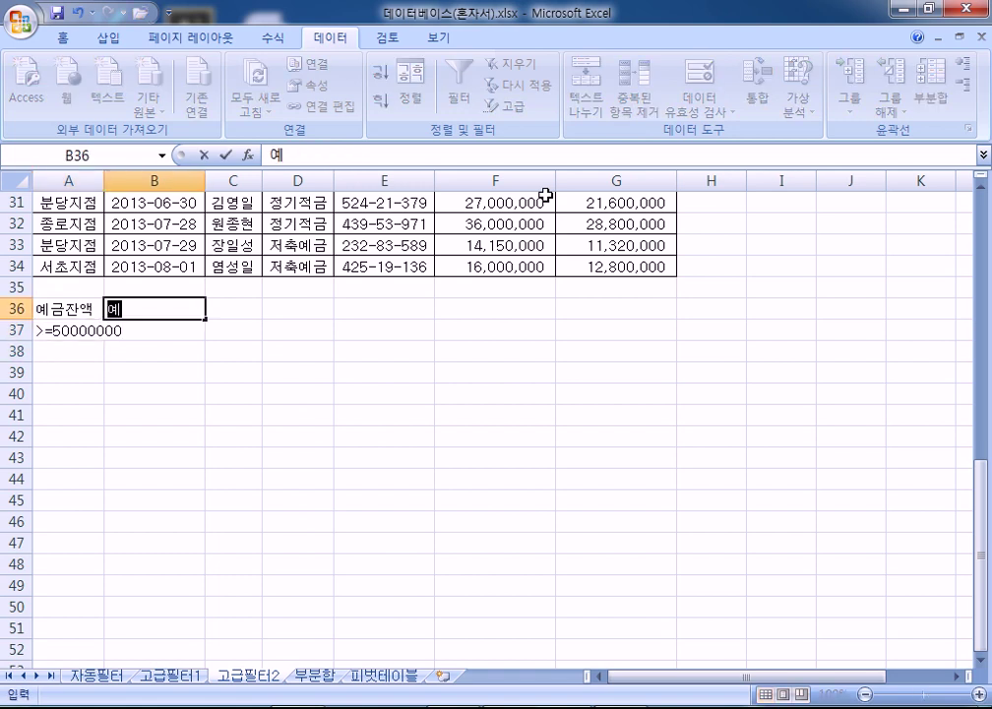
pyautogui.write('금종류')
pyautogui.press('Return')
# Check the deposit types in the table and enter the condition *예금 in B38, one row below the balance condition.
pyautogui.press('Return')
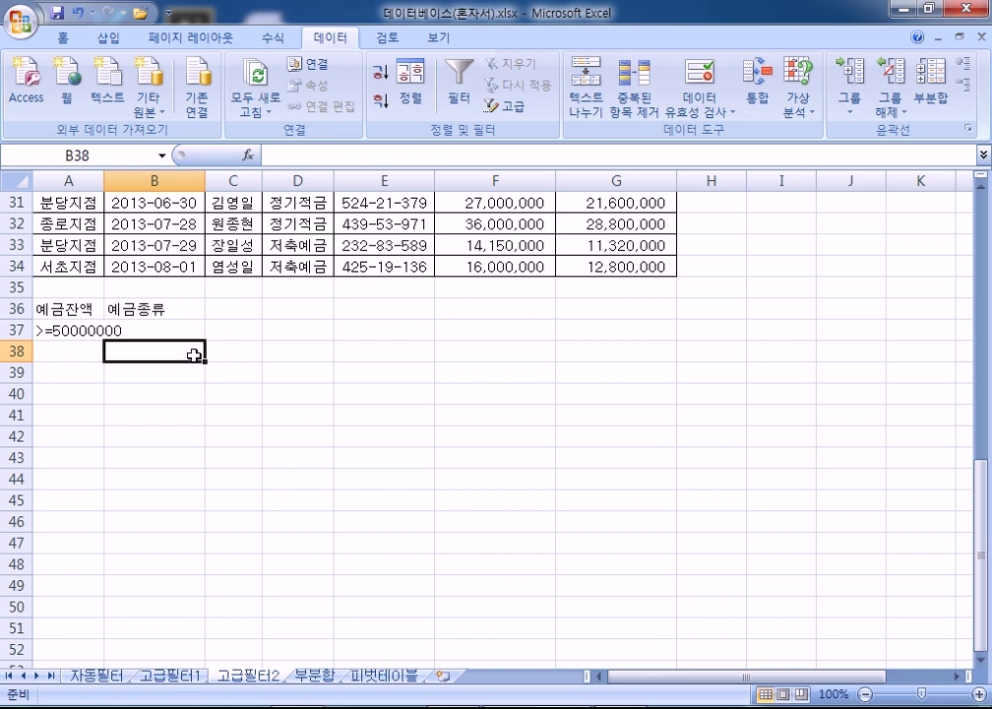
pyautogui.scroll(6, 313, 291)
pyautogui.scroll(4, 315, 290)
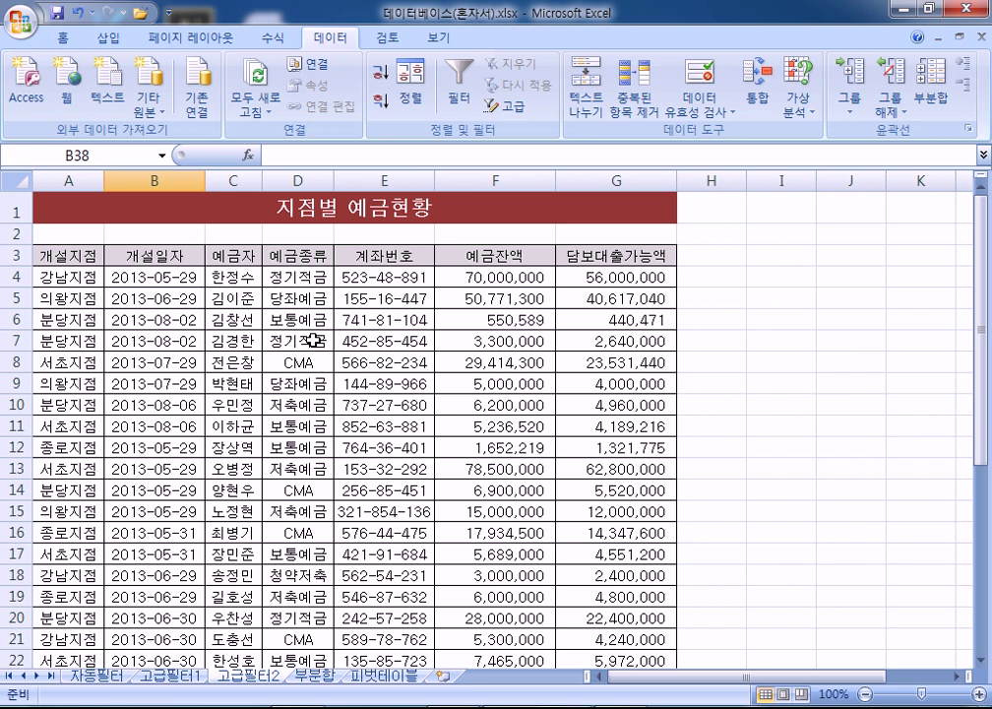
pyautogui.scroll(-3, 315, 345)
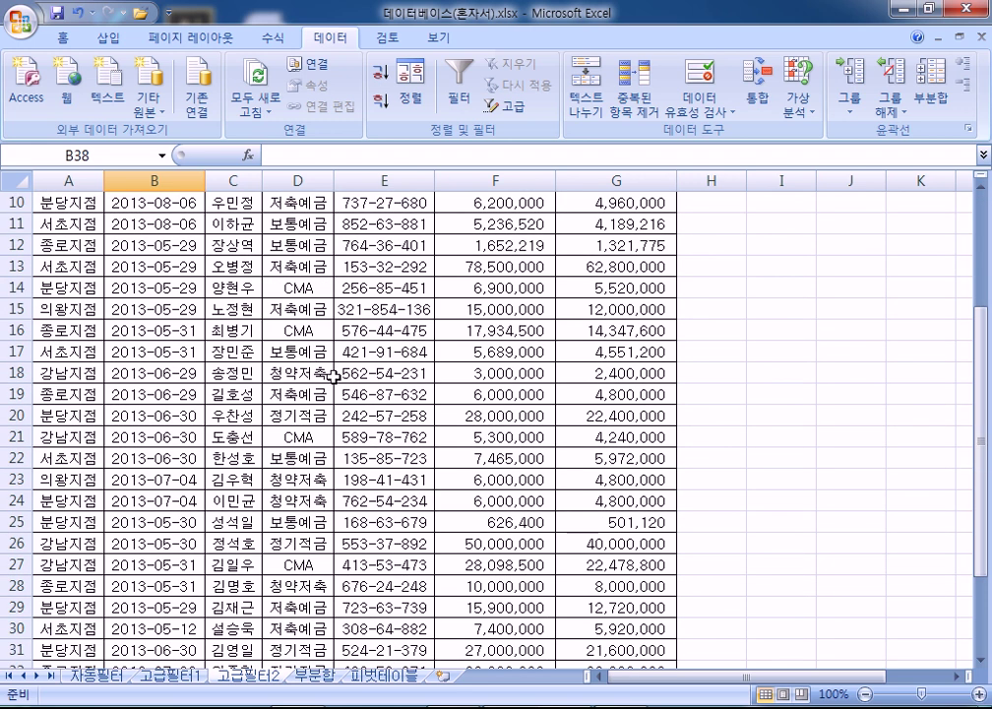
pyautogui.scroll(-3, 334, 375)
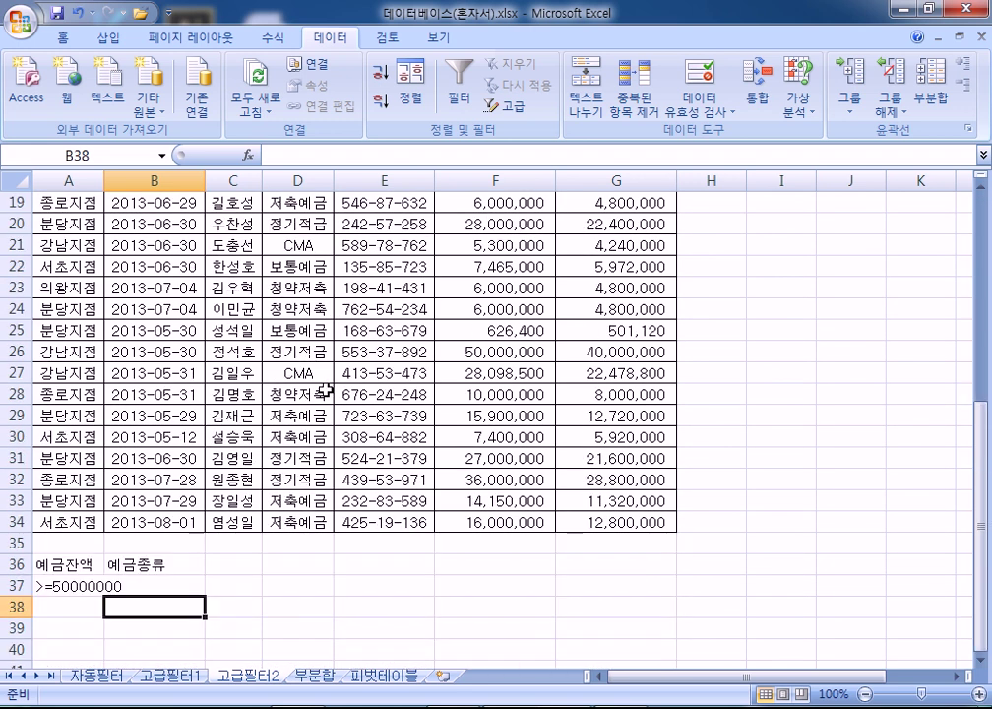
pyautogui.scroll(-2, 333, 382)
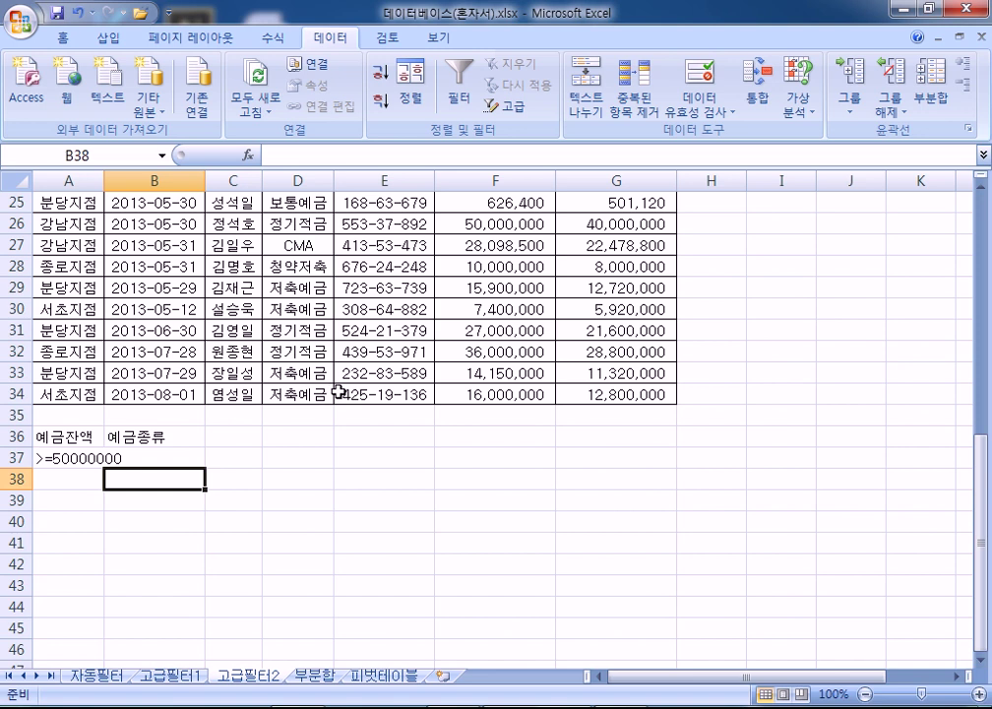
pyautogui.write('*')
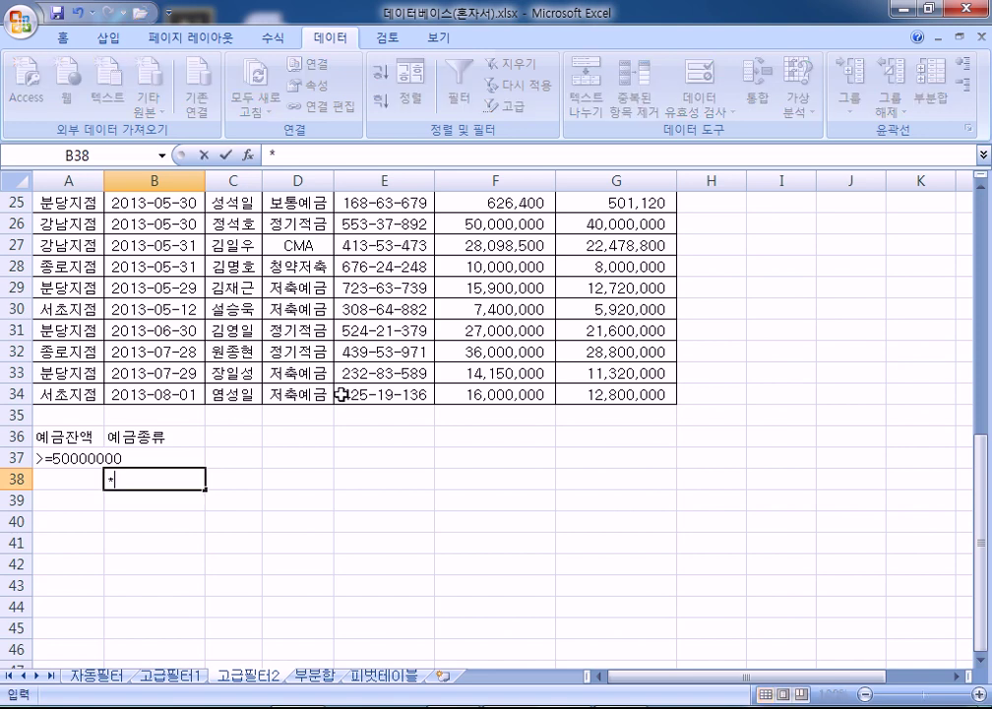
pyautogui.write('예금')
pyautogui.press('Return')
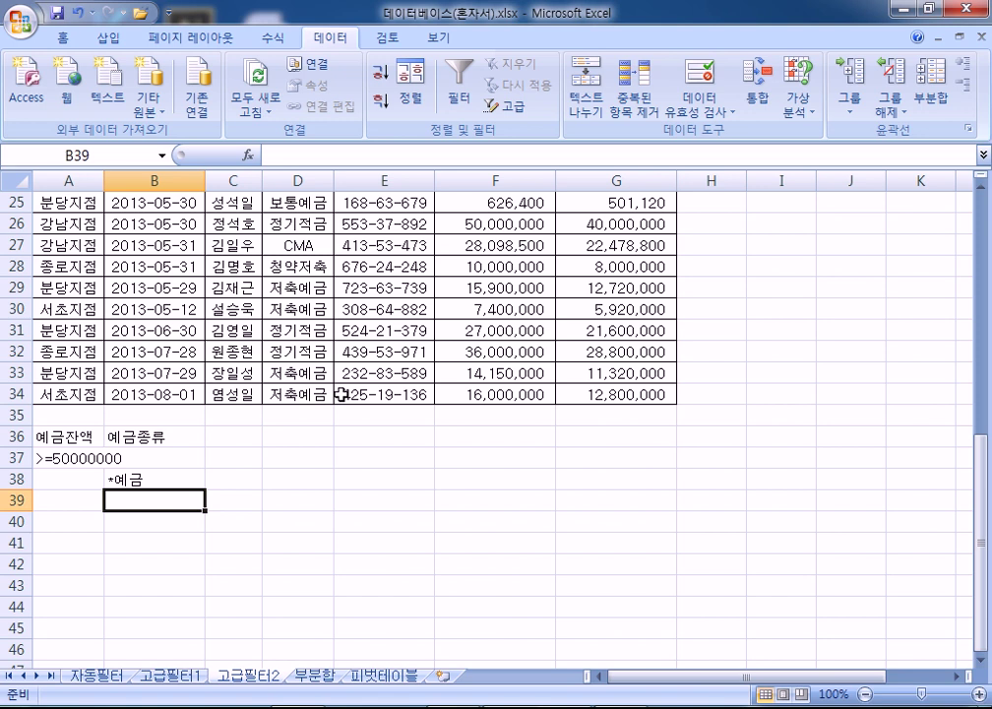
# Change the deposit type condition in B38 to *예금* so it matches any type containing 예금.
pyautogui.click(297, 307)
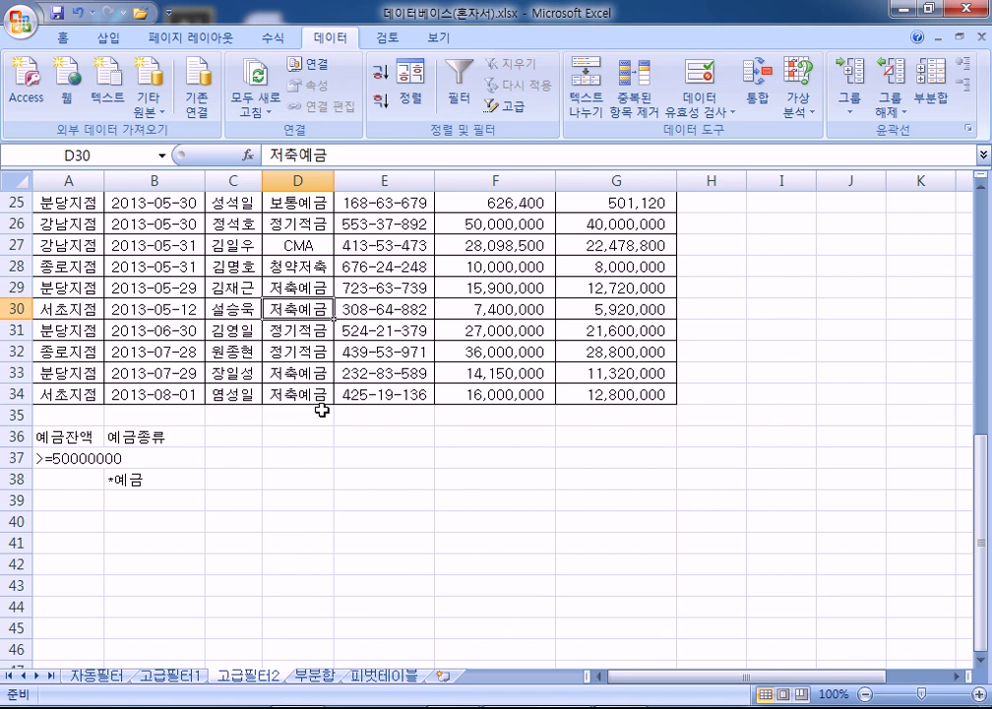
pyautogui.scroll(-2, 322, 410)
pyautogui.doubleClick(168, 351)
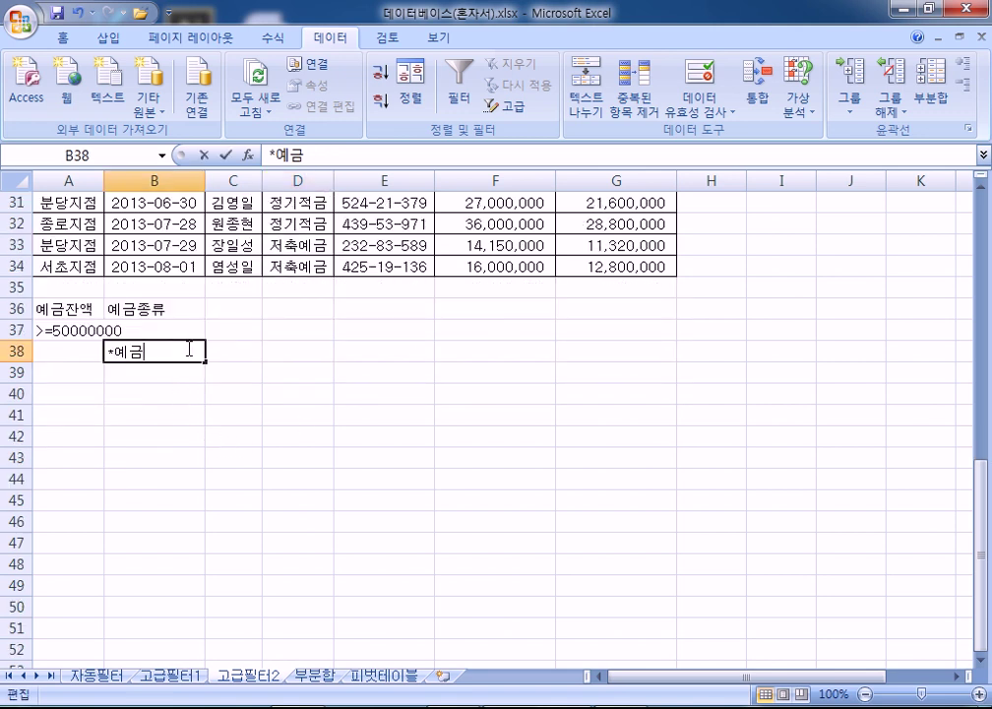
pyautogui.write('*')
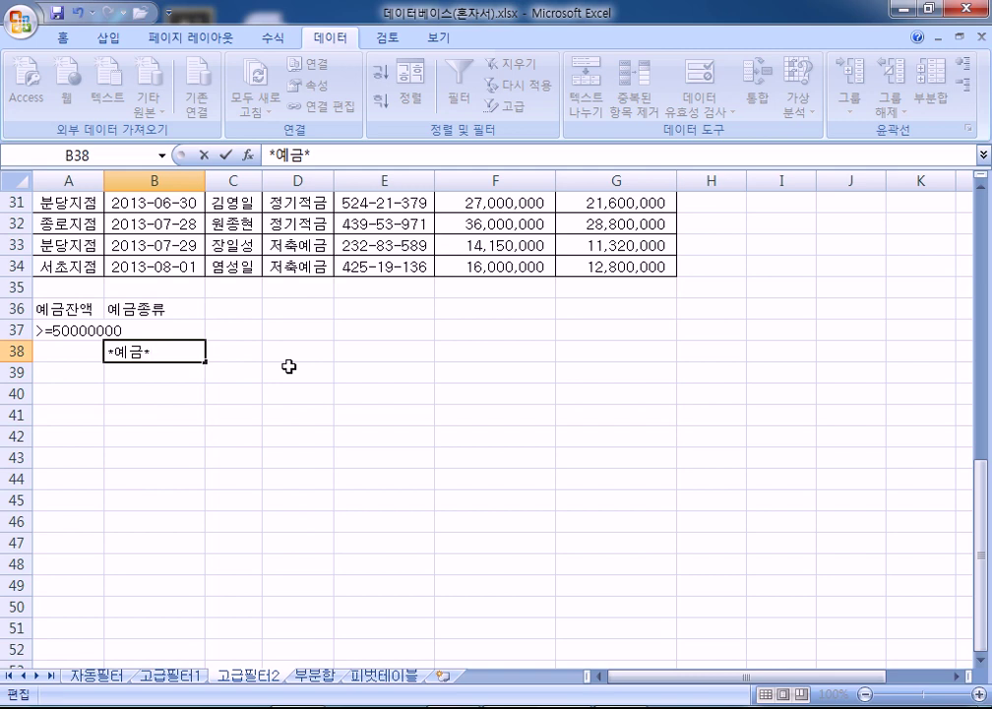
pyautogui.press('Return')
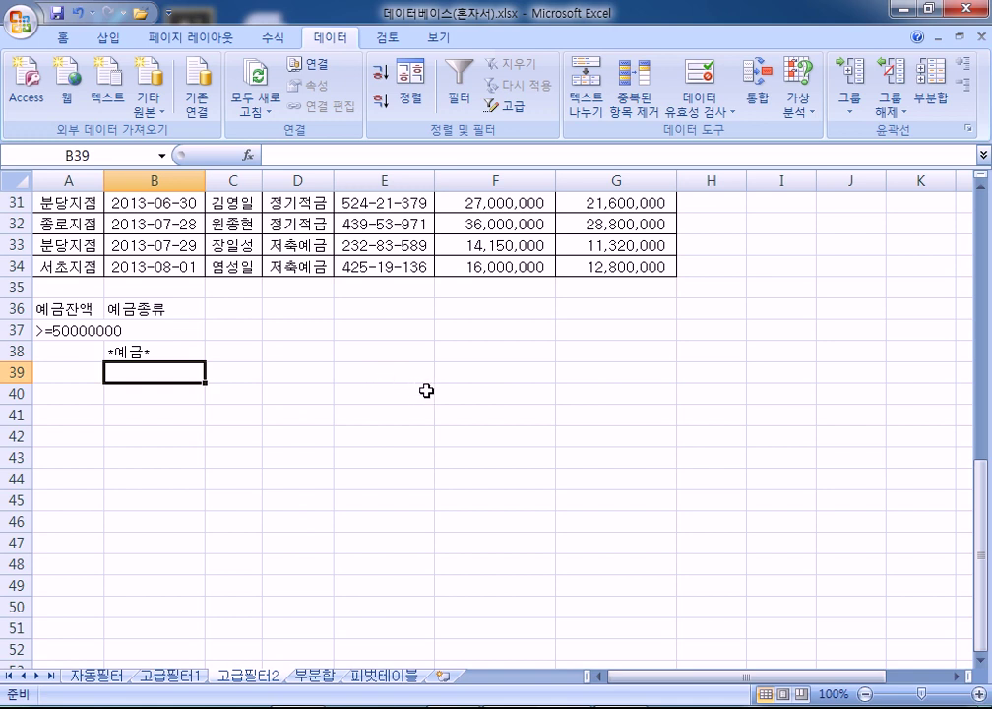
# Run an advanced filter on A3:G34 with criteria range A36:B38, copying the results to another location starting at A41.
pyautogui.scroll(2, 426, 390)
pyautogui.click(421, 328)
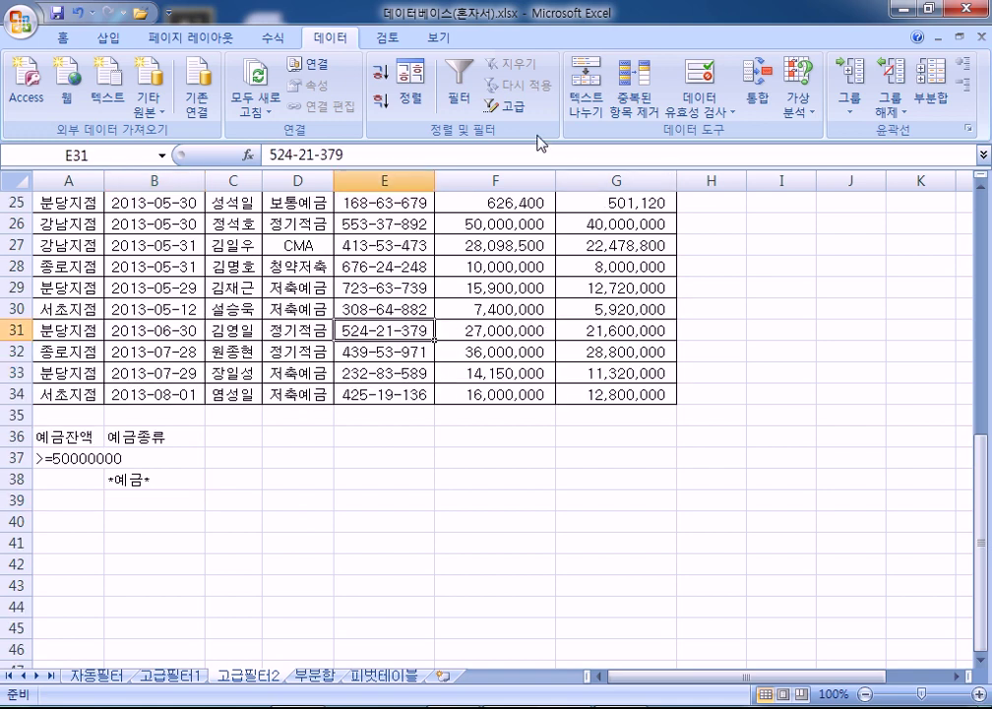
pyautogui.click(516, 108)
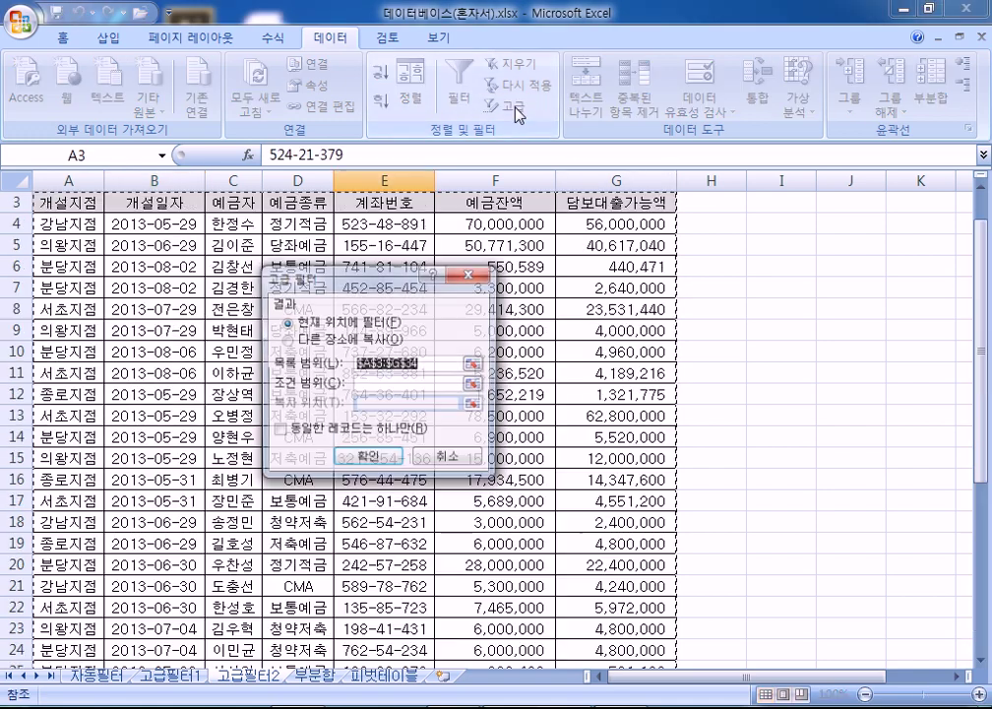
pyautogui.click(329, 340)
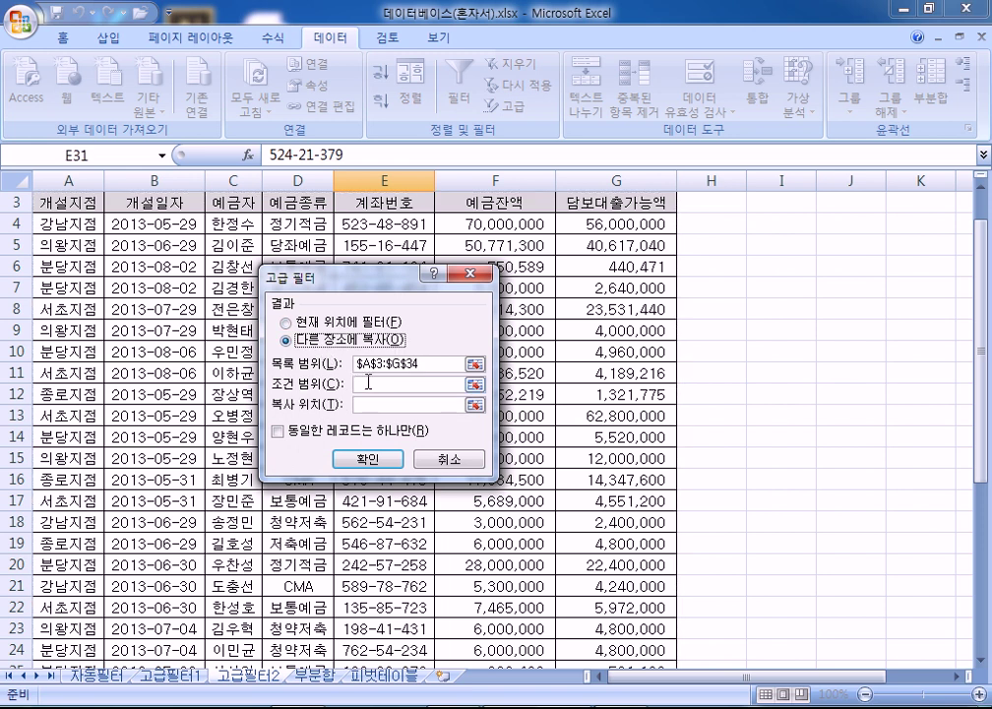
pyautogui.scroll(-9, 137, 406)
pyautogui.moveTo(79, 331); pyautogui.dragTo(145, 375)
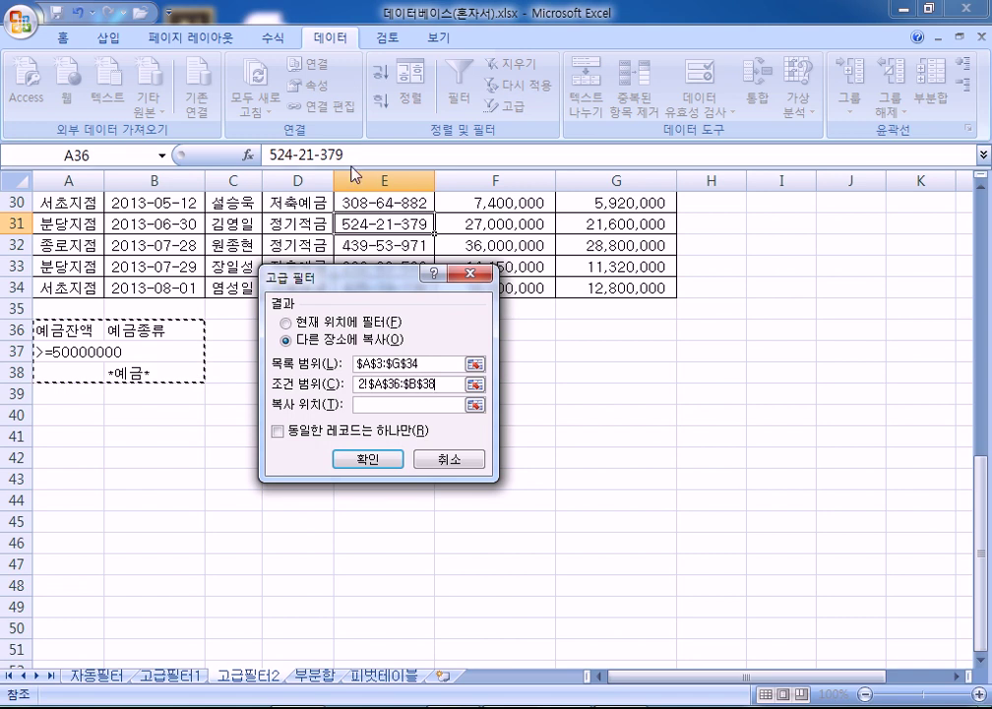
pyautogui.click(385, 406)
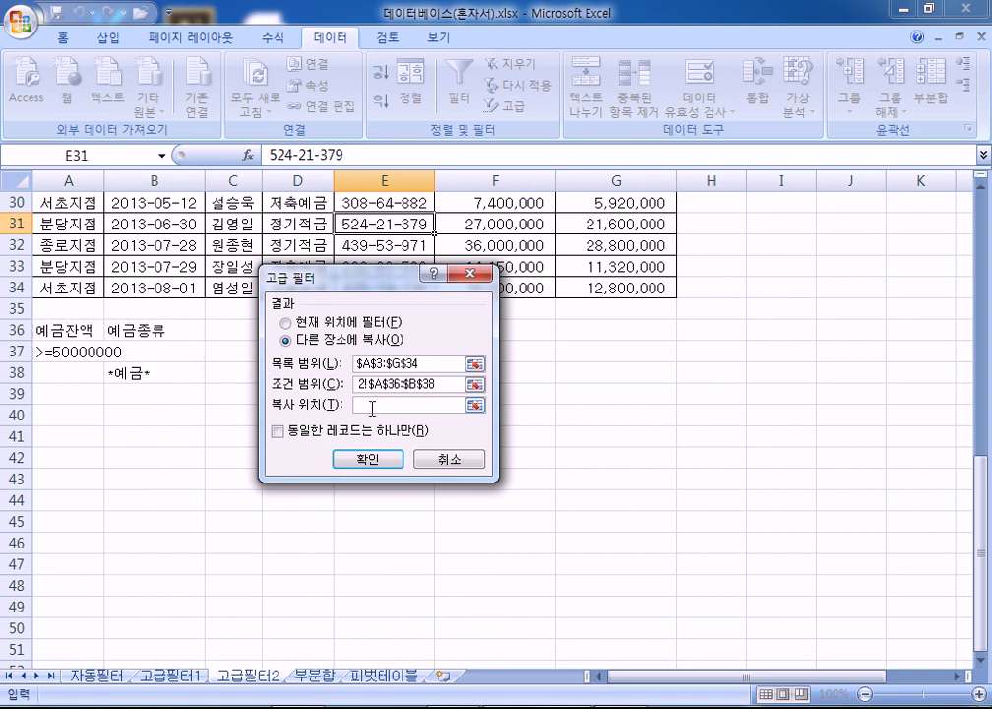
pyautogui.click(59, 417)
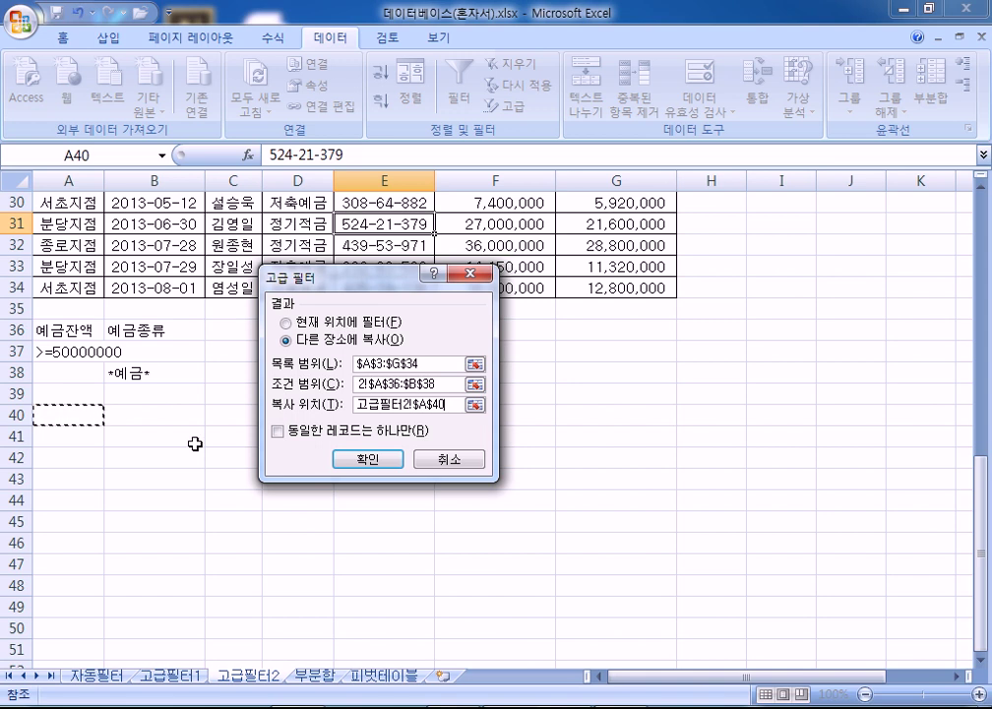
pyautogui.click(76, 437)
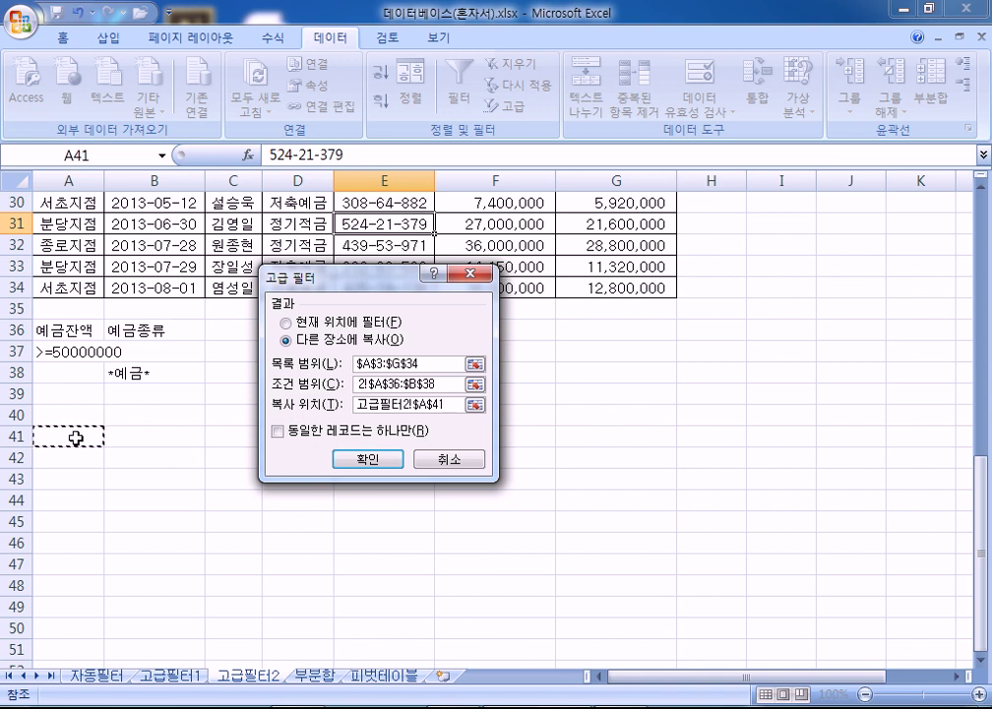
pyautogui.click(356, 463)
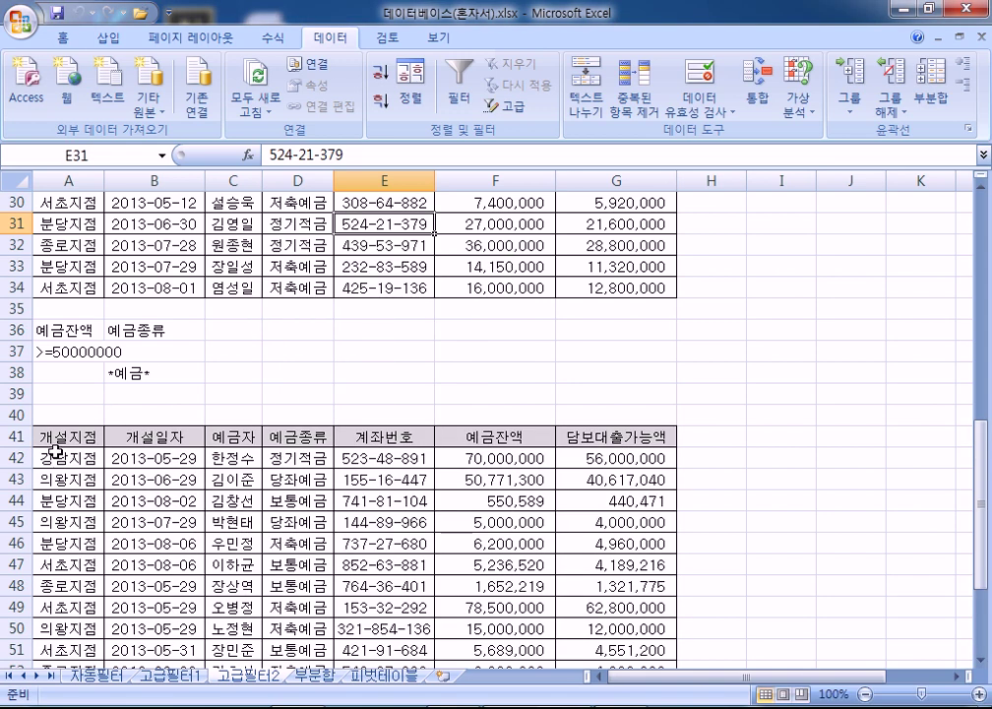
# Try placing the *예금* condition in B37 on the same row as the balance condition, select A36:B37, and undo the move.
pyautogui.scroll(-4, 118, 443)
pyautogui.scroll(5, 118, 443)
pyautogui.click(118, 445)
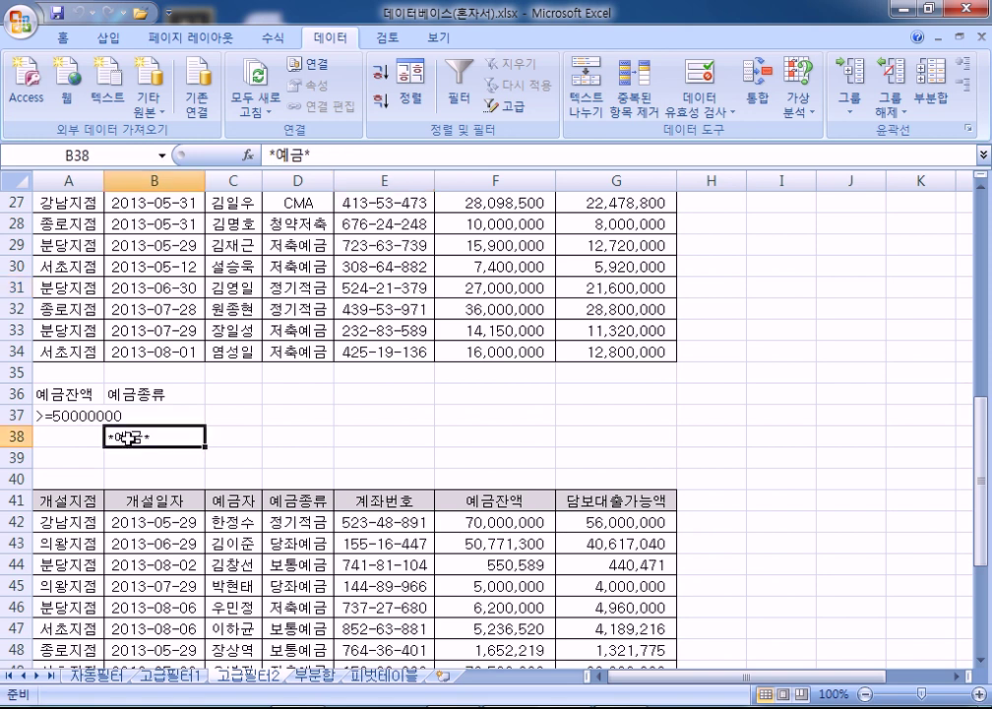
pyautogui.moveTo(127, 427); pyautogui.dragTo(148, 416)
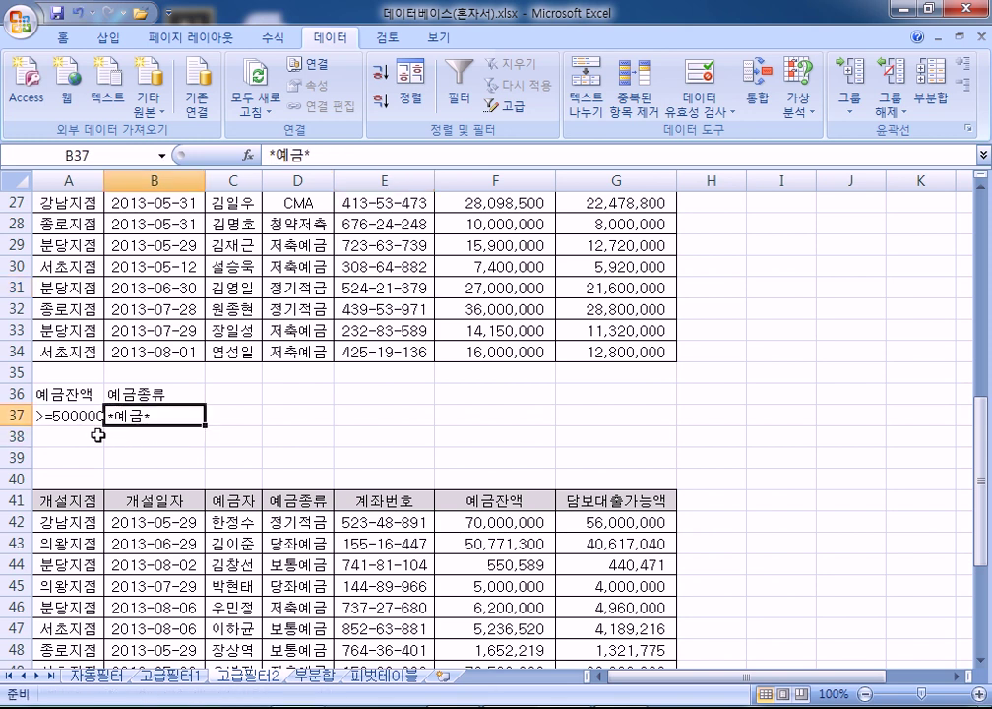
pyautogui.moveTo(69, 394); pyautogui.dragTo(147, 416)
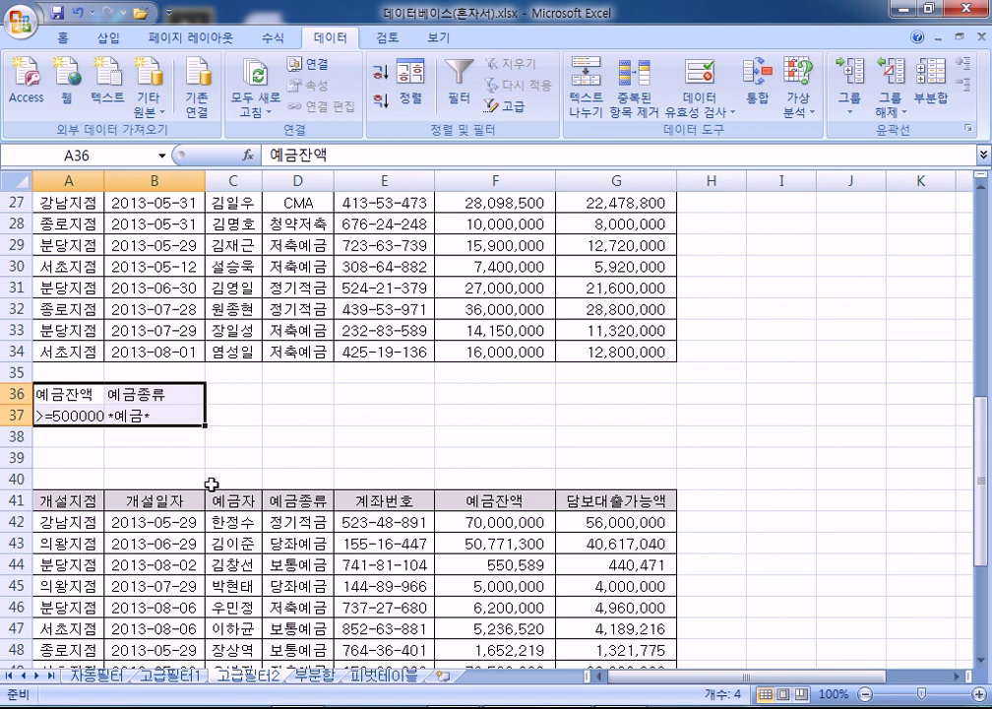
pyautogui.hotkey('ctrl', 'z')
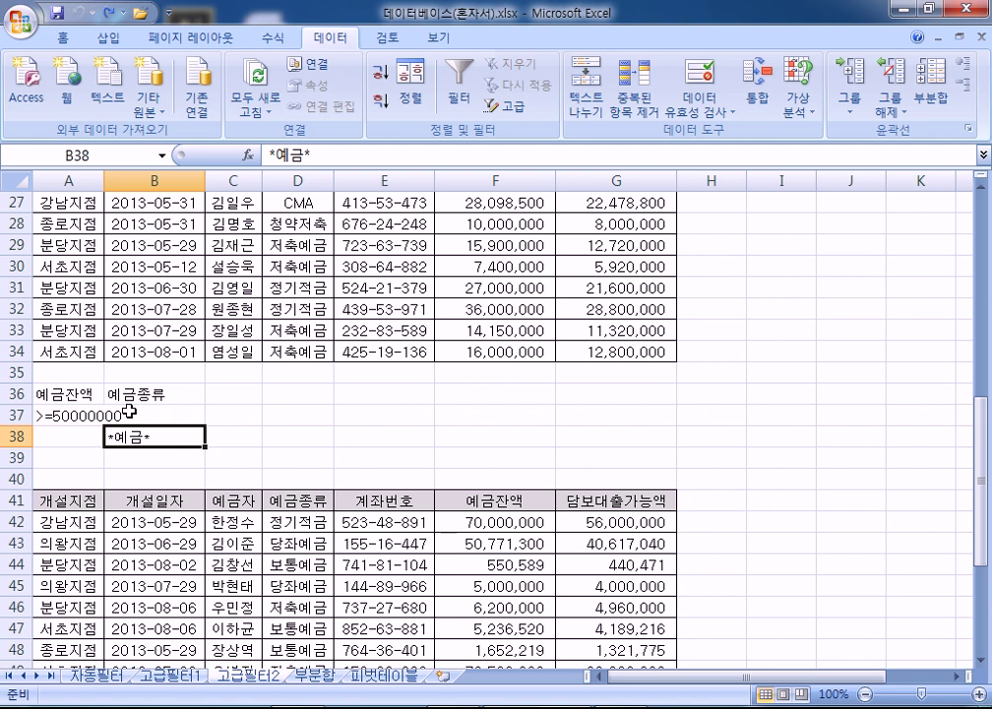
# Open the 부분합 sheet and sort the deposit table by 개설지점 in ascending order.
pyautogui.click(325, 676)
pyautogui.scroll(-8, 264, 478)
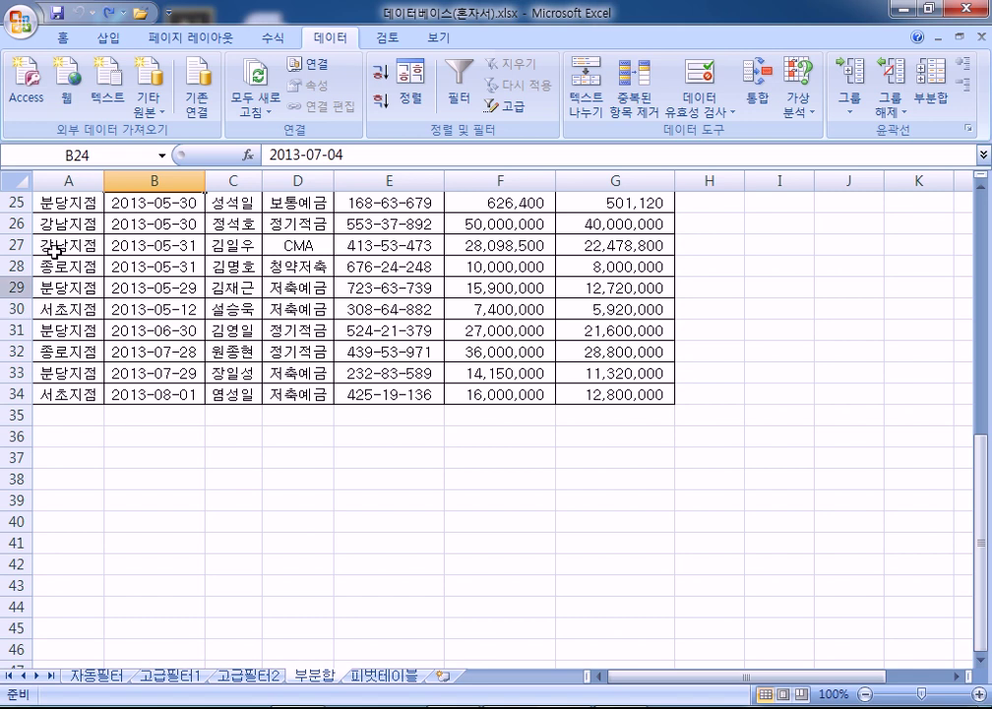
pyautogui.scroll(8, 138, 418)
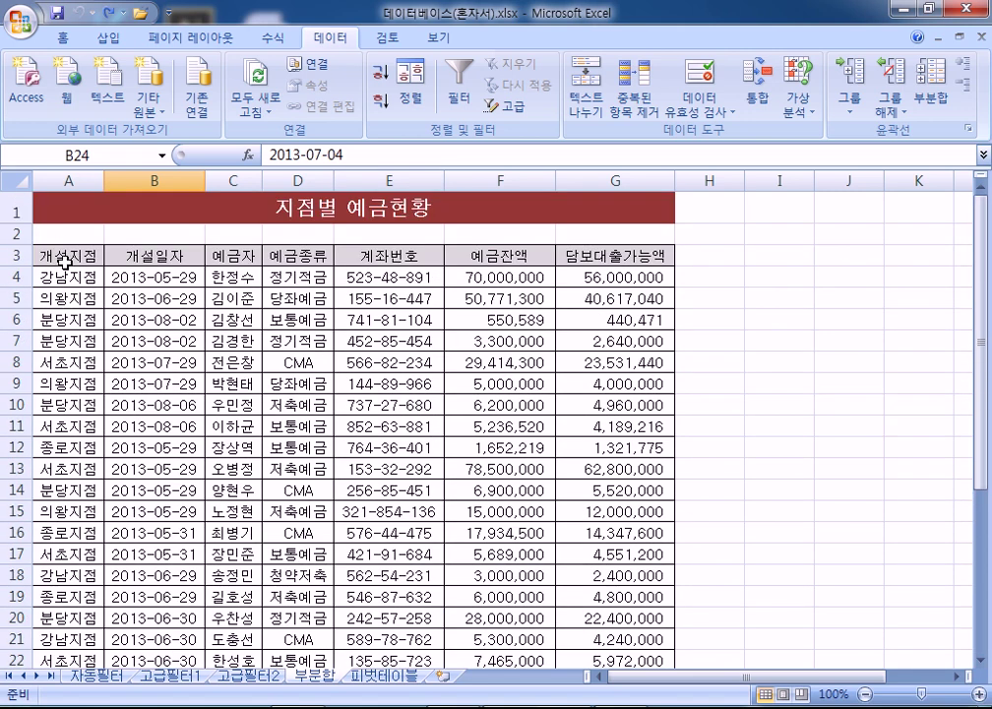
pyautogui.click(65, 277)
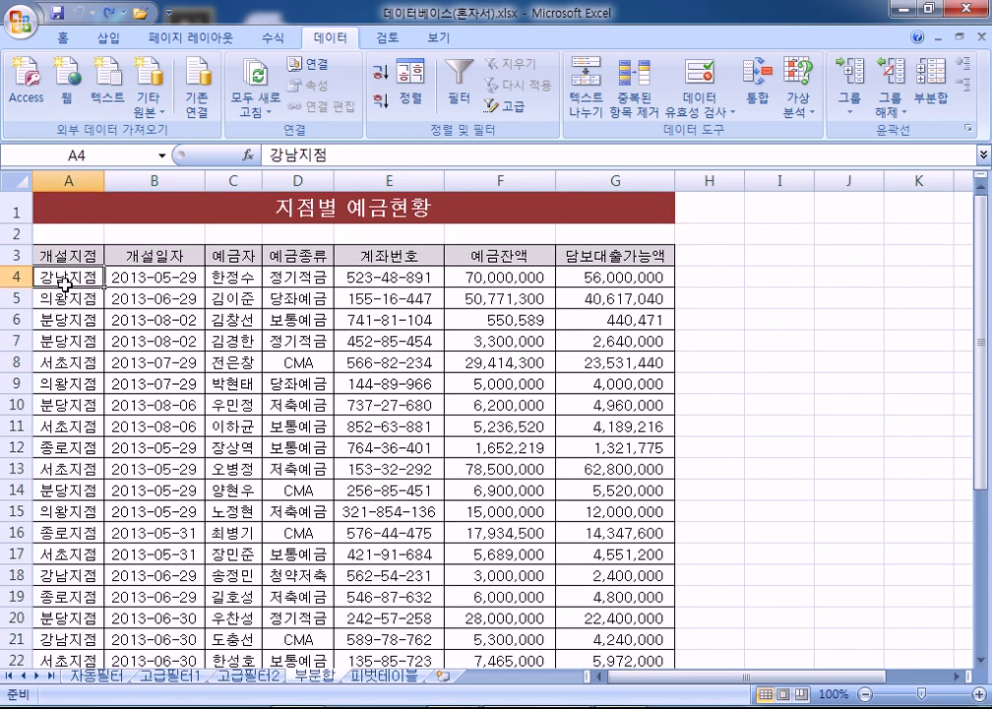
pyautogui.click(380, 71)
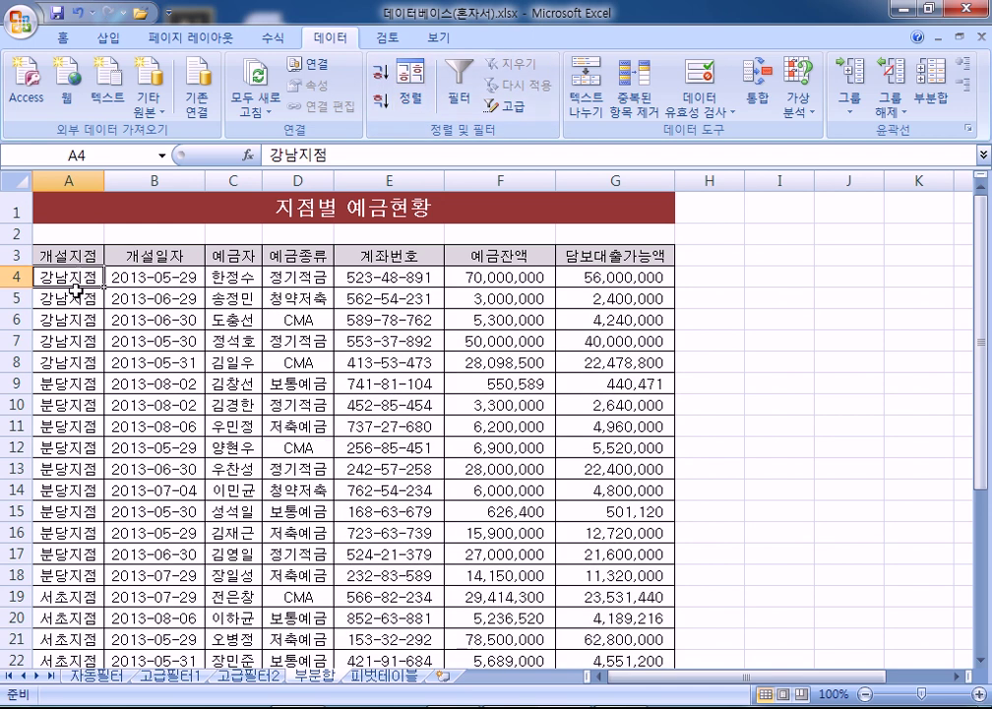
pyautogui.scroll(-3, 69, 291)
pyautogui.scroll(3, 69, 292)
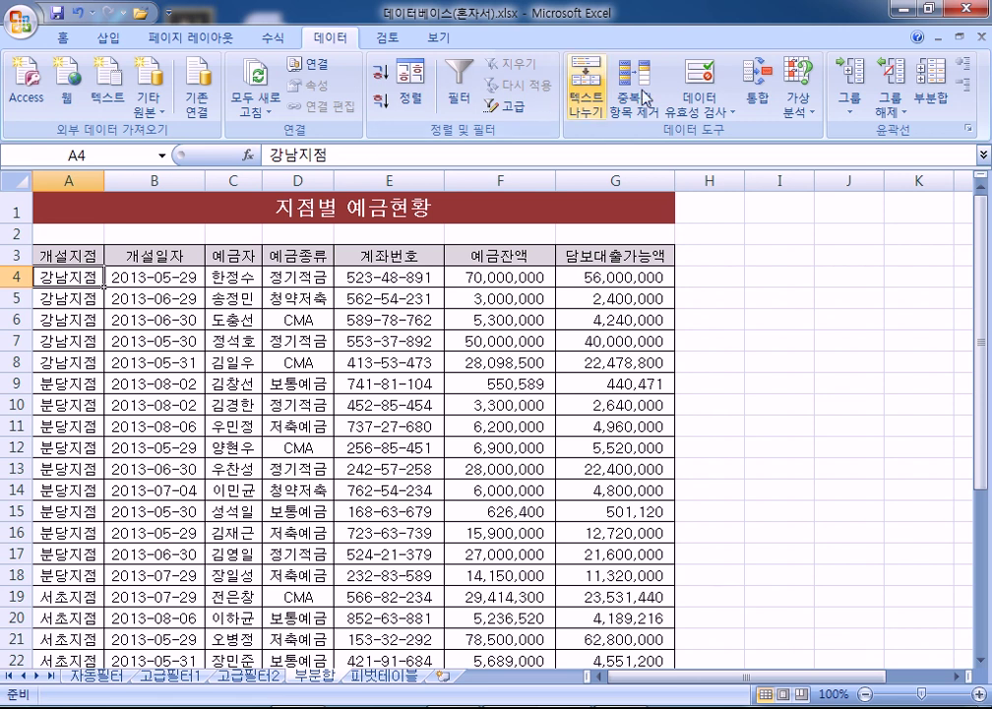
# Add subtotals grouped by 개설지점 that sum (합계) only 예금잔액, excluding 담보대출가능액.
pyautogui.click(927, 96)
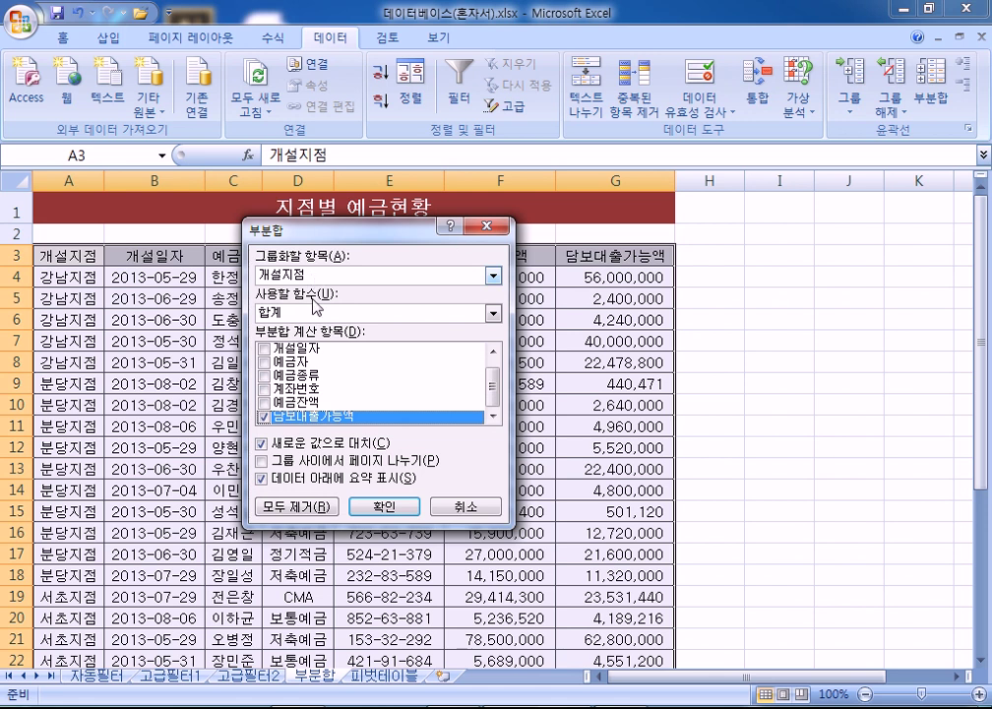
pyautogui.click(264, 419)
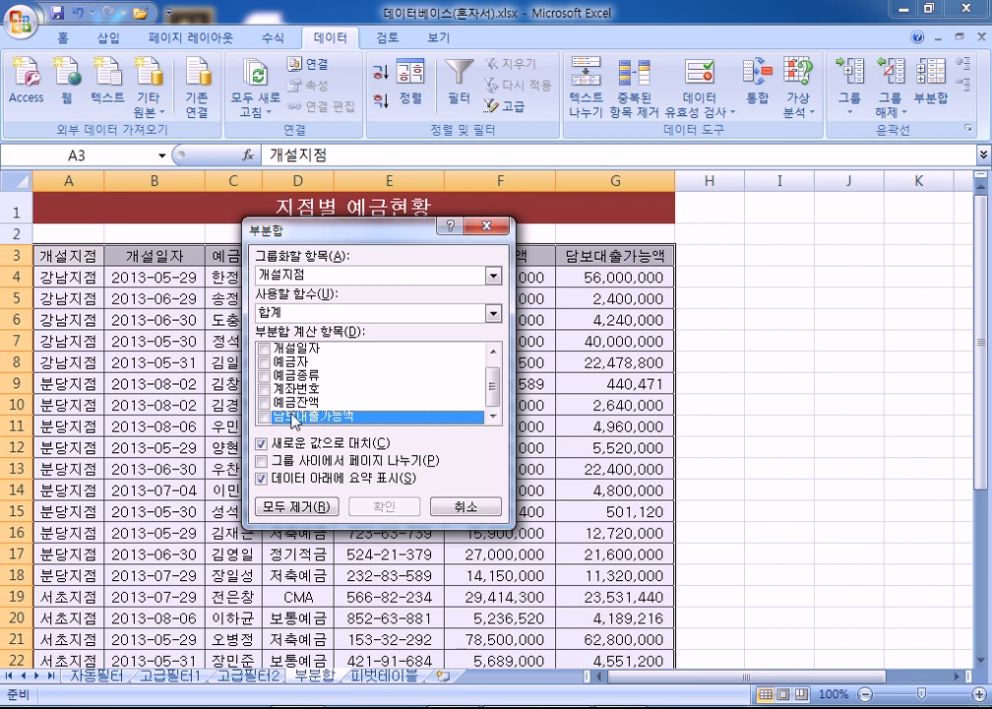
pyautogui.click(263, 404)
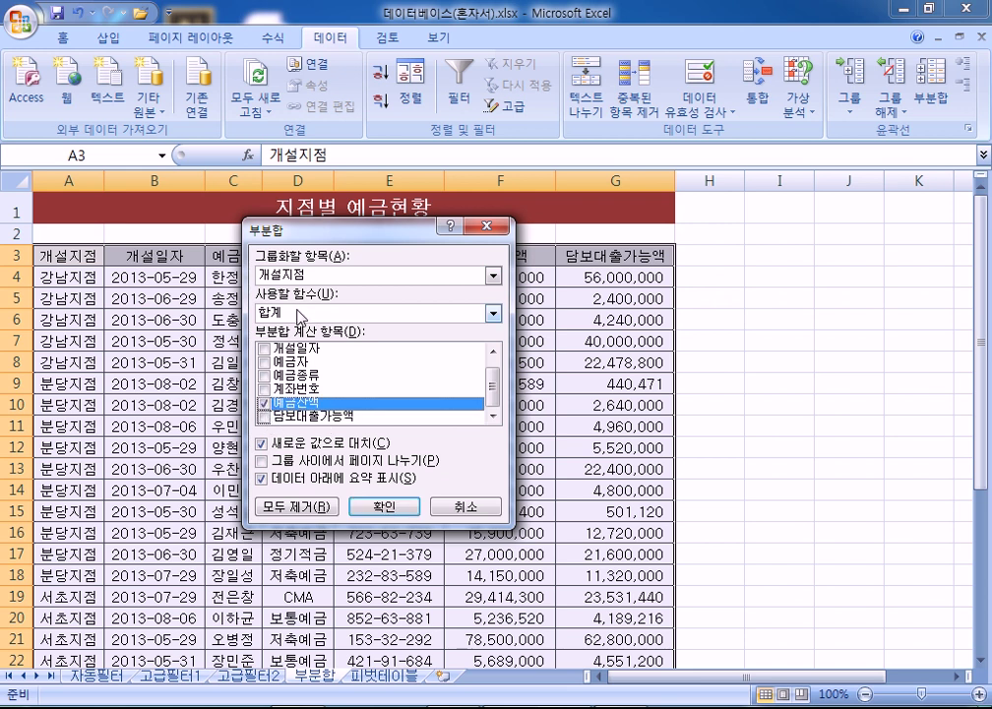
pyautogui.click(384, 506)
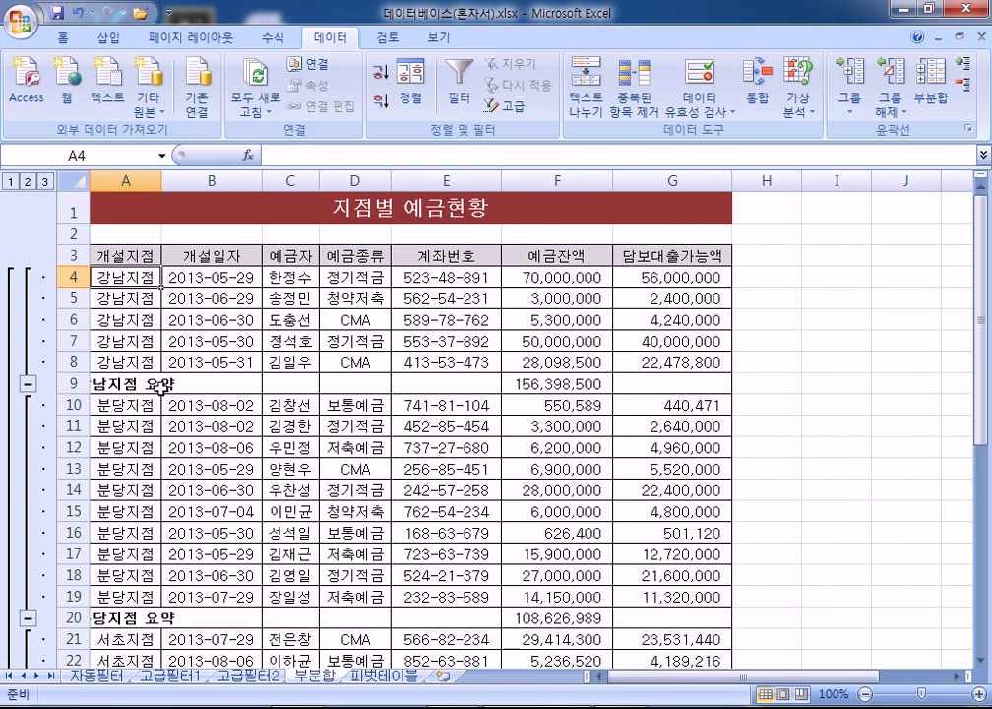
# Collapse the outline to the branch summary rows and autofit column A to its contents.
pyautogui.click(27, 181)
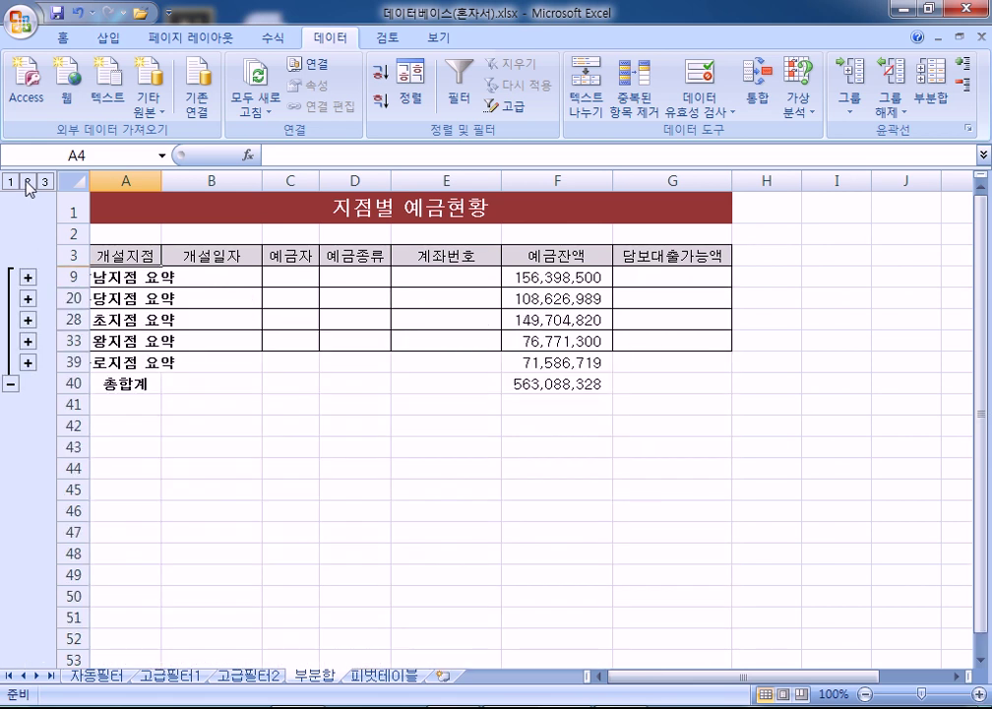
pyautogui.doubleClick(161, 181)
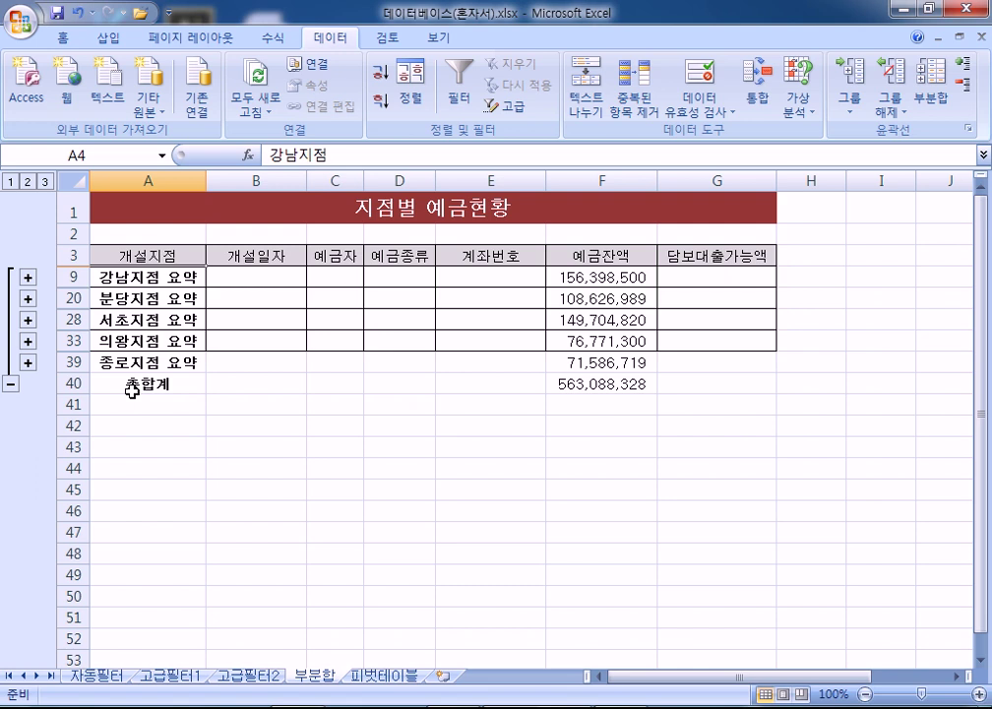
# Examine the subtotals at outline levels 1, 2 and 3 and expand the 종로지점 and 의왕지점 details, ending on level 2.
pyautogui.click(10, 182)
pyautogui.click(28, 181)
pyautogui.click(28, 363)
pyautogui.click(28, 341)
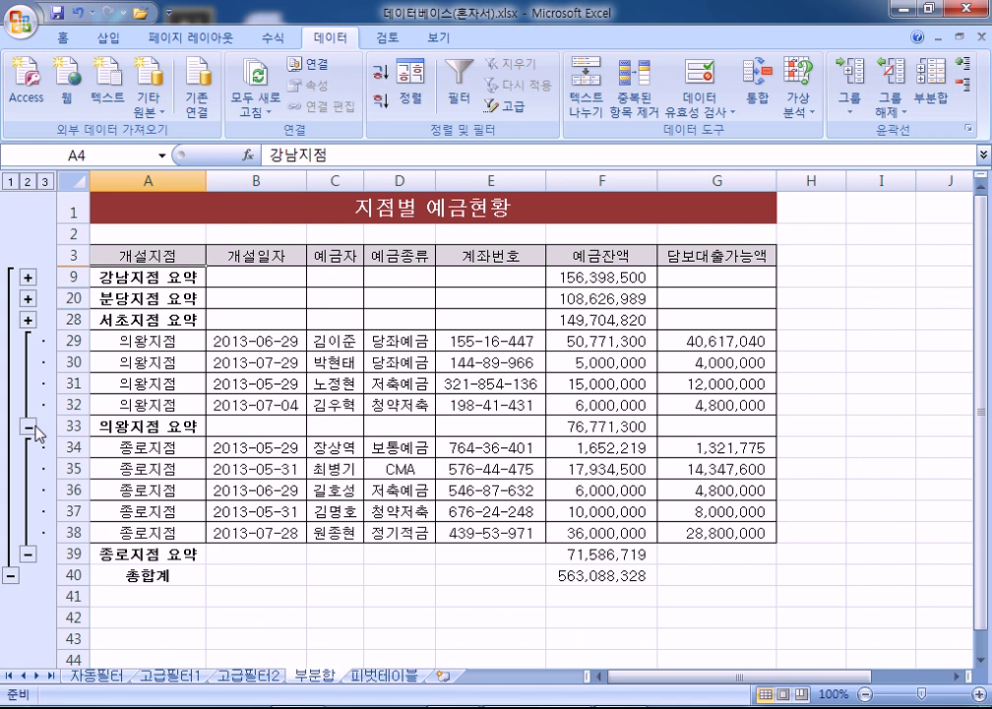
pyautogui.click(28, 426)
pyautogui.click(28, 469)
pyautogui.click(45, 181)
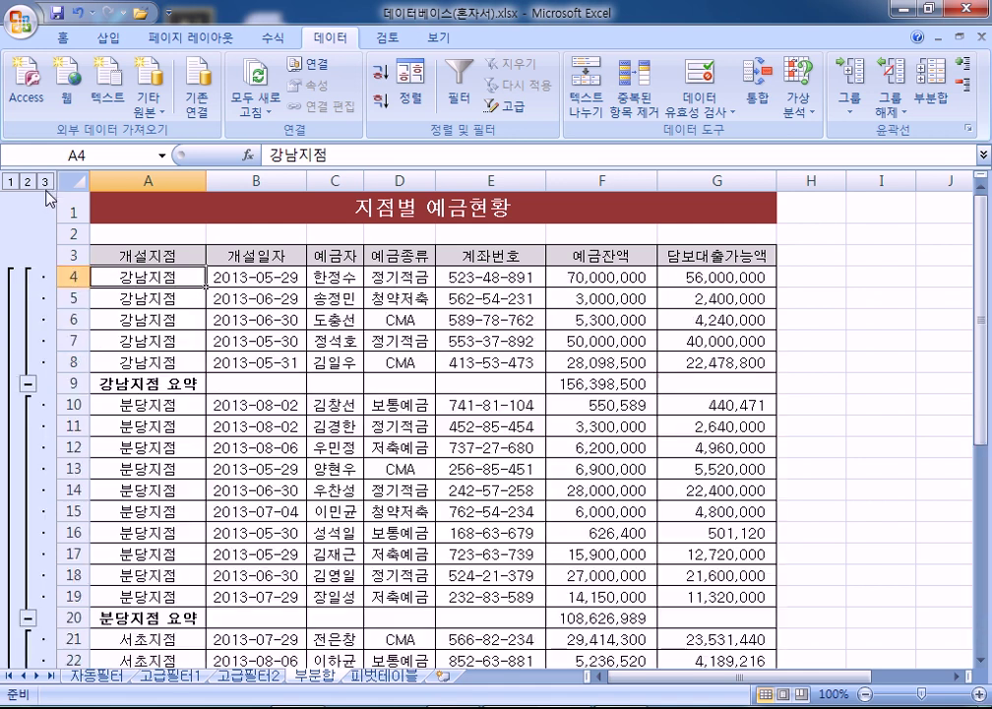
pyautogui.click(28, 181)
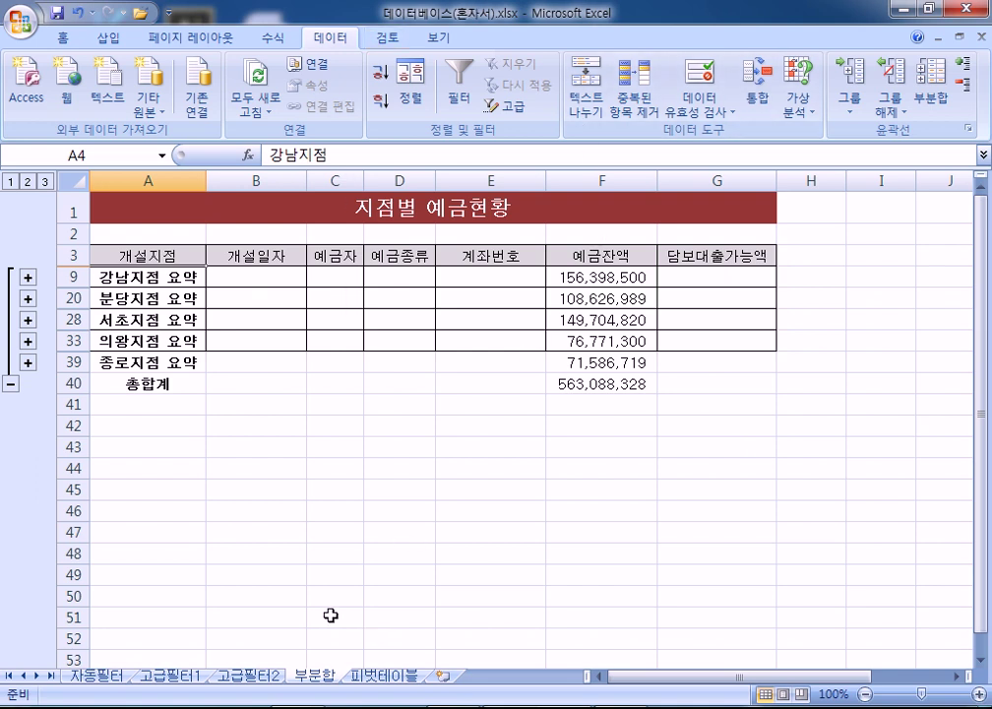
# Open the 피벗테이블 sheet and select cell E10 inside the deposit table.
pyautogui.click(366, 676)
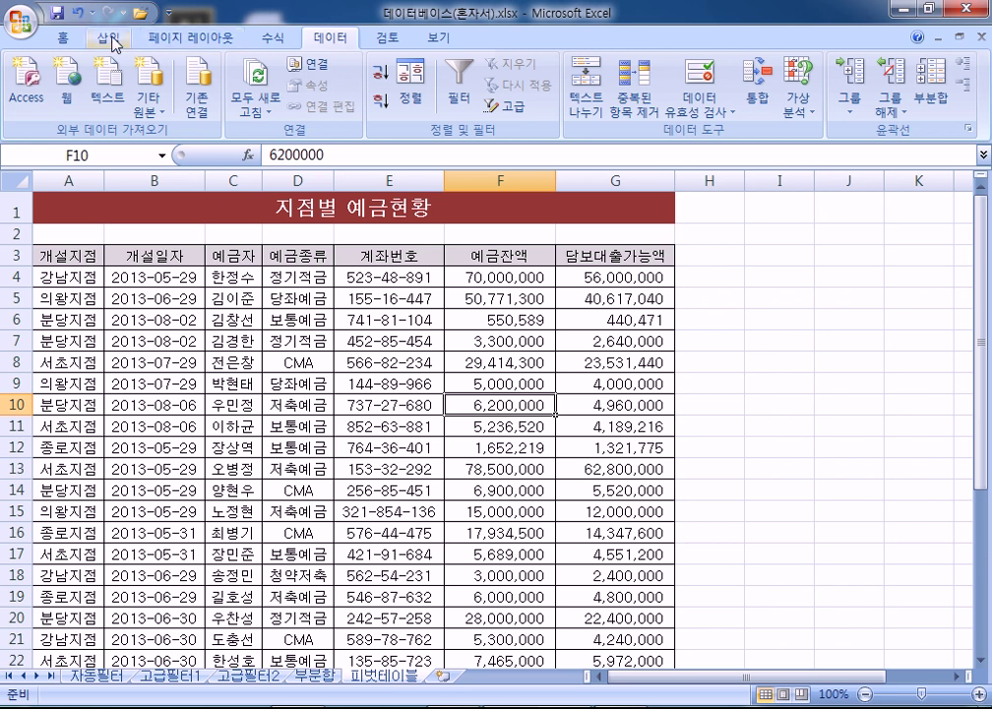
pyautogui.moveTo(233, 277); pyautogui.dragTo(610, 511)
pyautogui.click(389, 404)
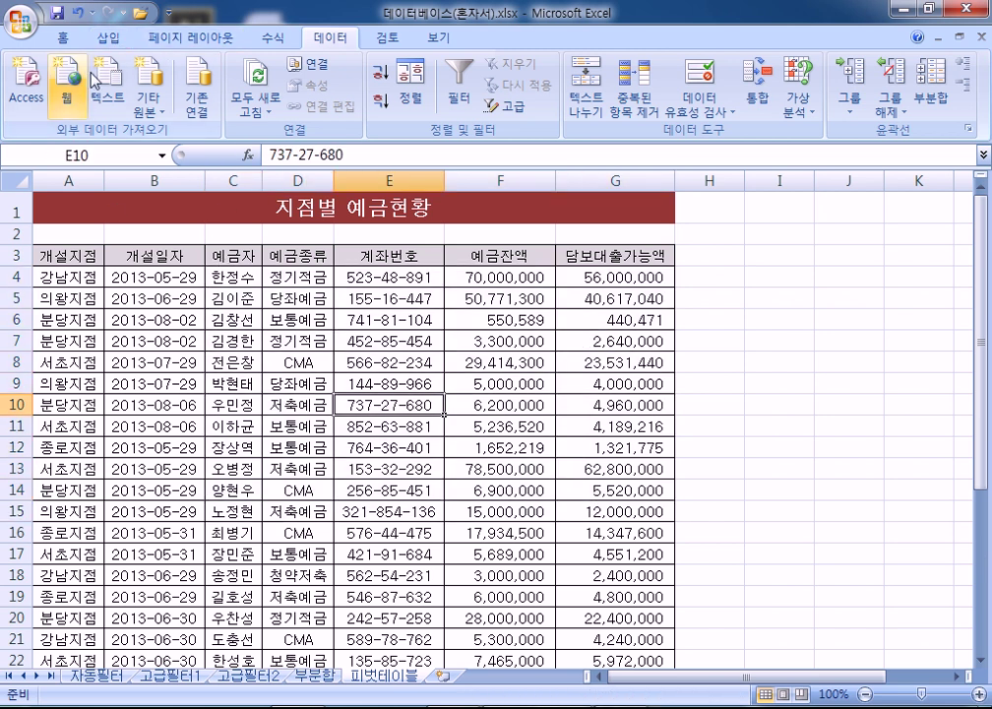
# Try creating a pivot table from A3:G34 on a new worksheet, undocking its field list and closing it.
pyautogui.click(114, 45)
pyautogui.click(31, 81)
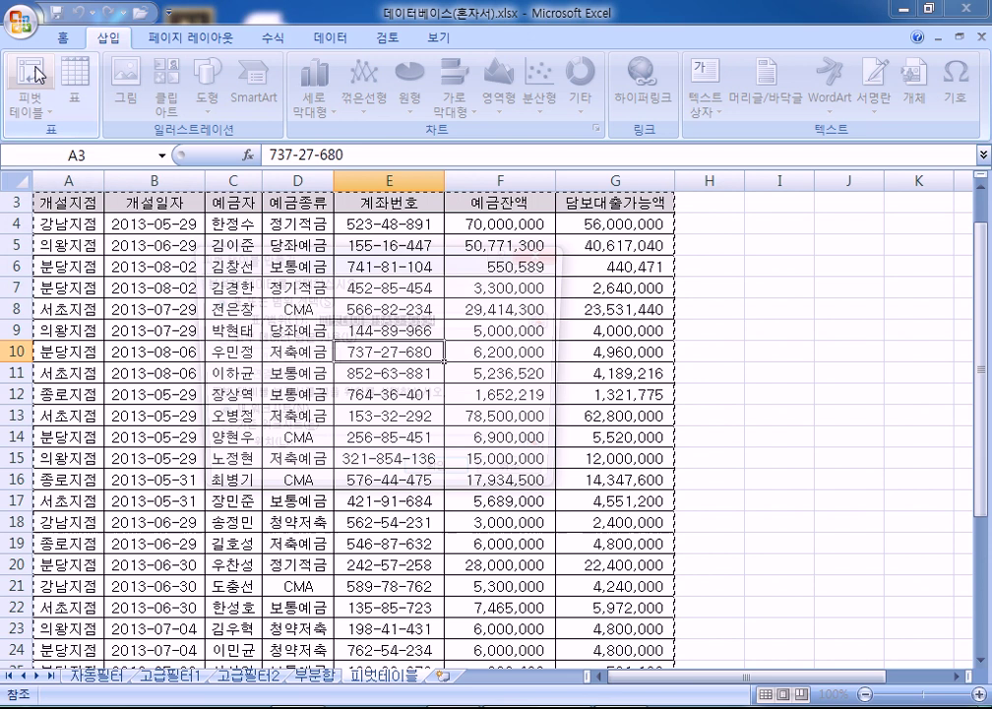
pyautogui.click(436, 484)
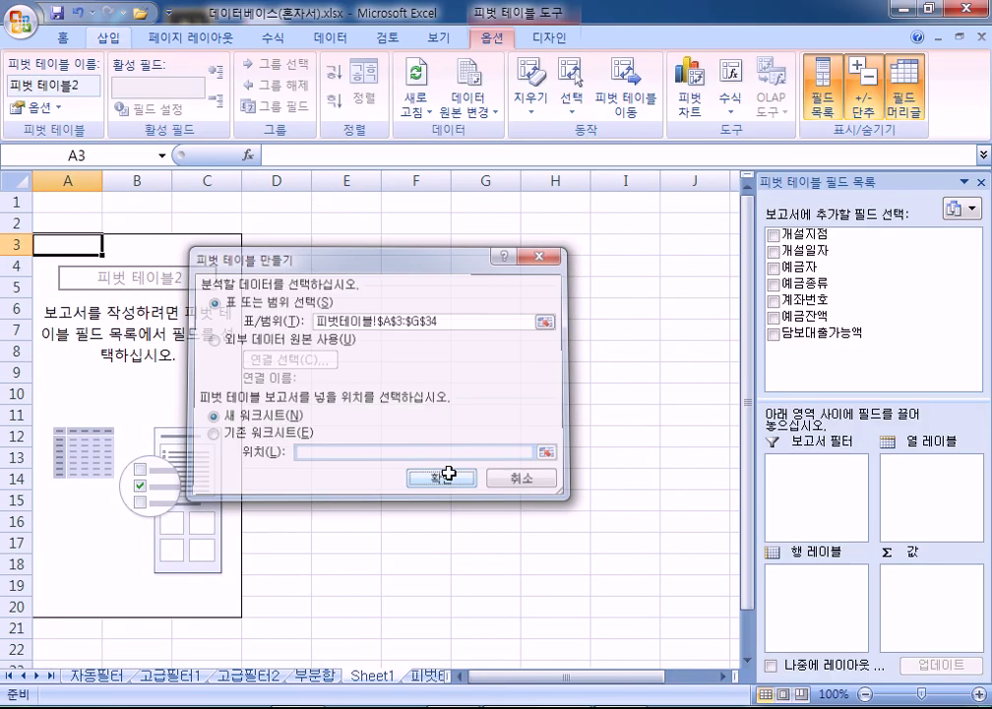
pyautogui.moveTo(834, 185); pyautogui.dragTo(514, 104)
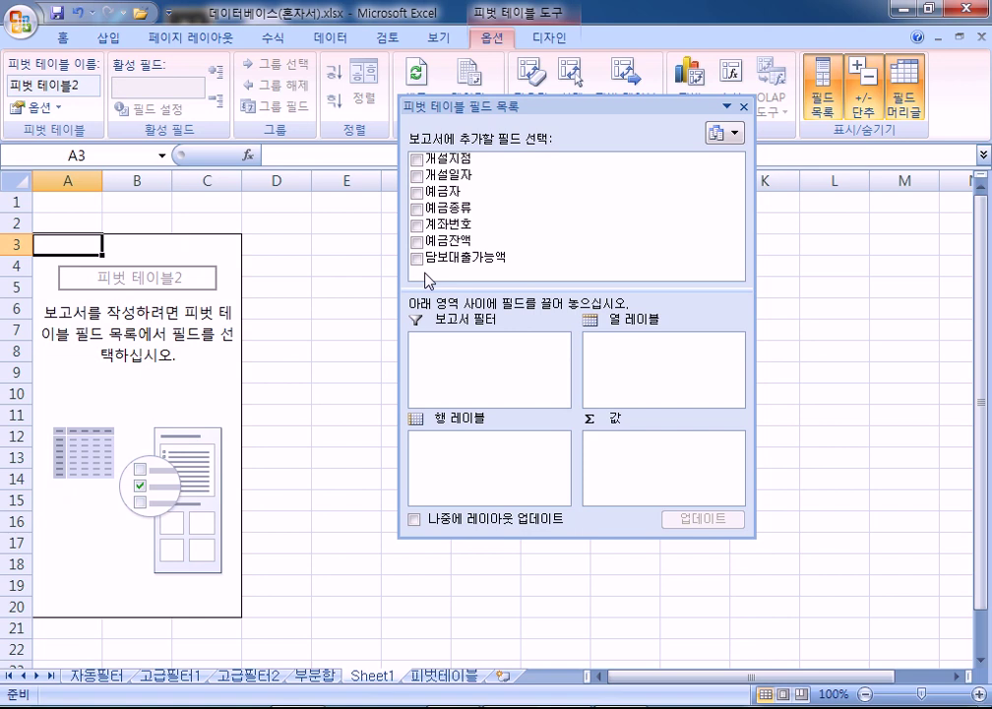
pyautogui.click(744, 106)
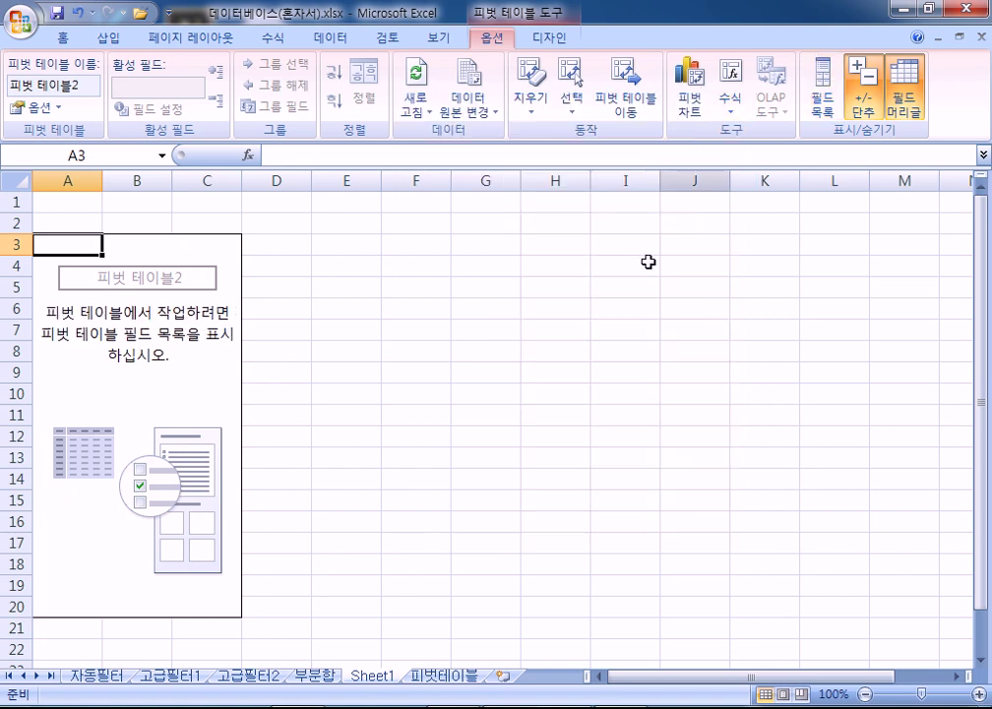
# Delete Sheet1 containing the empty pivot table and select I3 beside the deposit table on the 피벗테이블 sheet.
pyautogui.rightClick(374, 677)
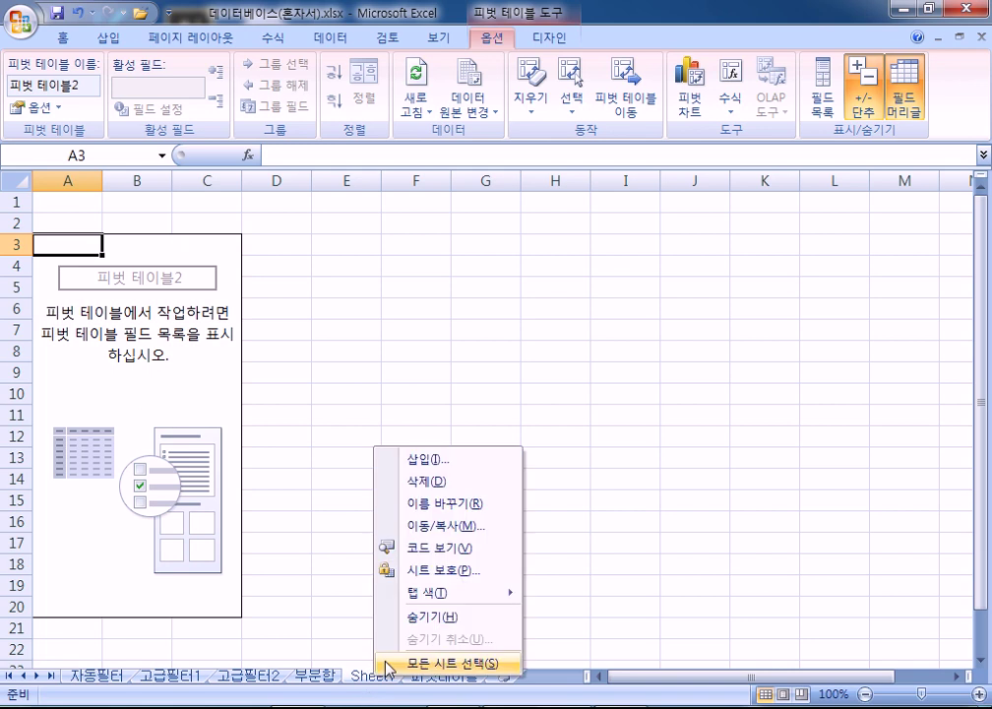
pyautogui.click(434, 482)
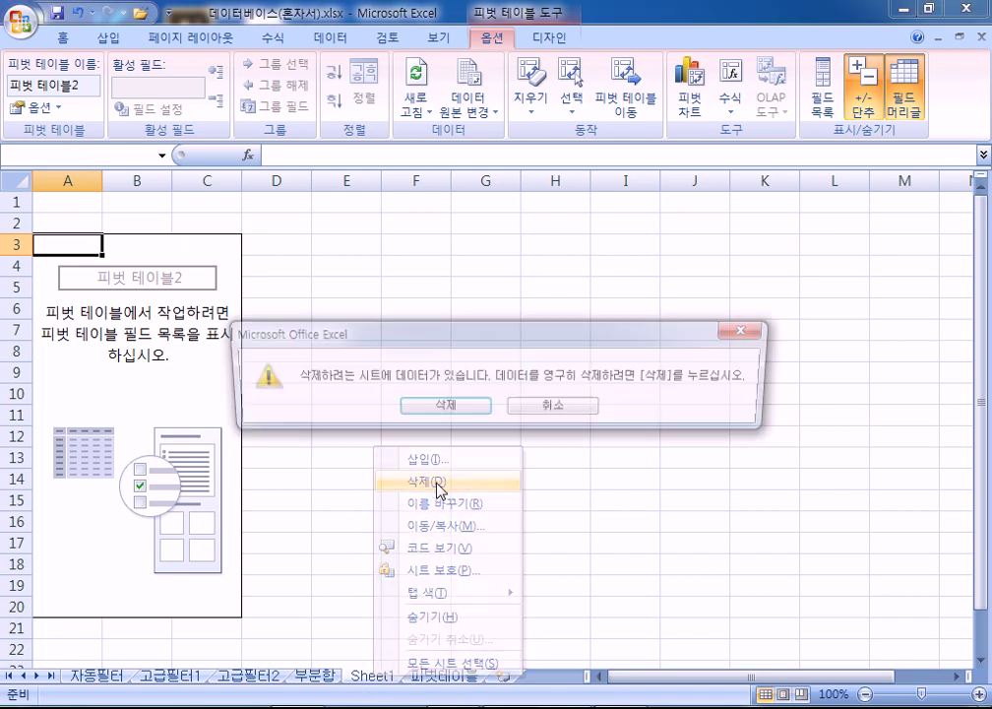
pyautogui.click(452, 414)
pyautogui.scroll(-1, 345, 492)
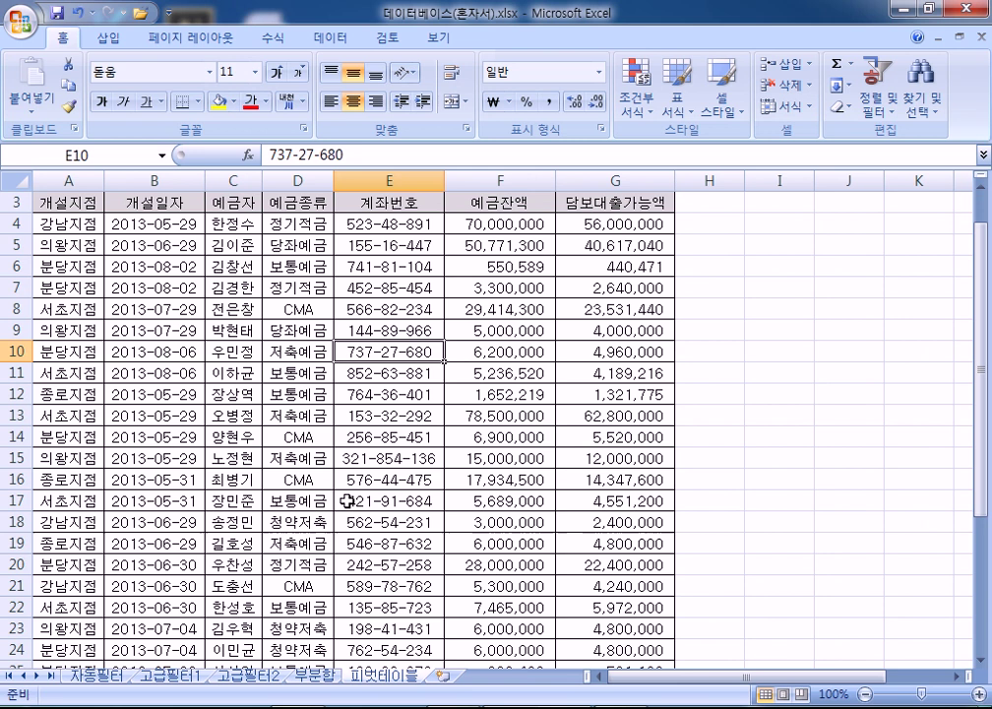
pyautogui.scroll(2, 393, 472)
pyautogui.click(768, 256)
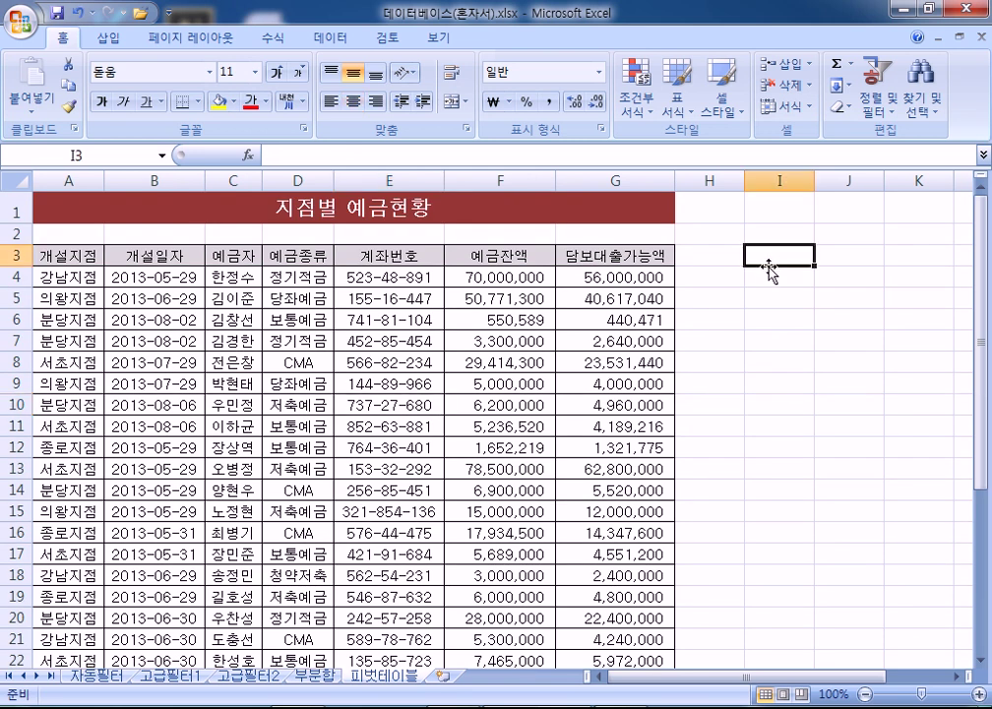
# Try creating a pivot table on a new worksheet again, starting from cell C6 of the deposit table.
pyautogui.click(233, 319)
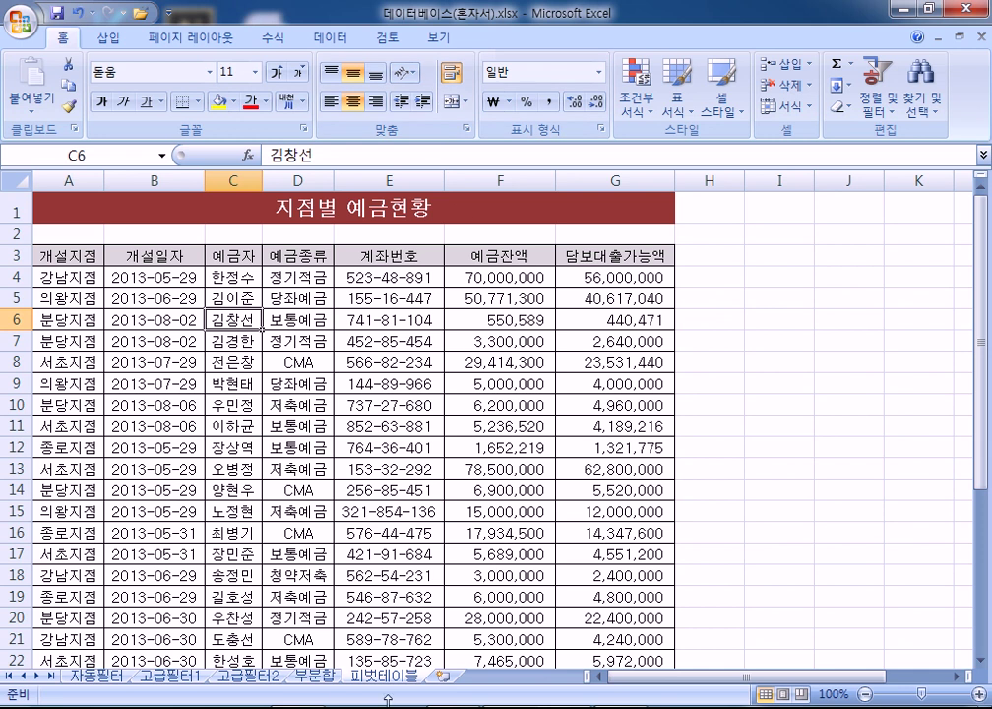
pyautogui.click(110, 40)
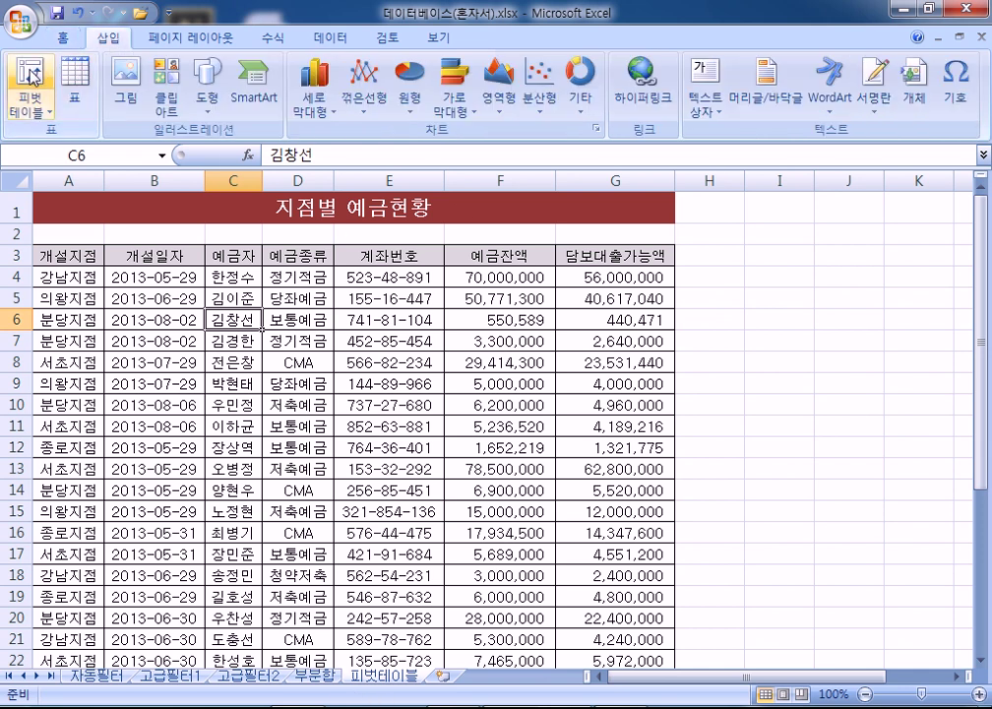
pyautogui.click(29, 79)
pyautogui.click(435, 541)
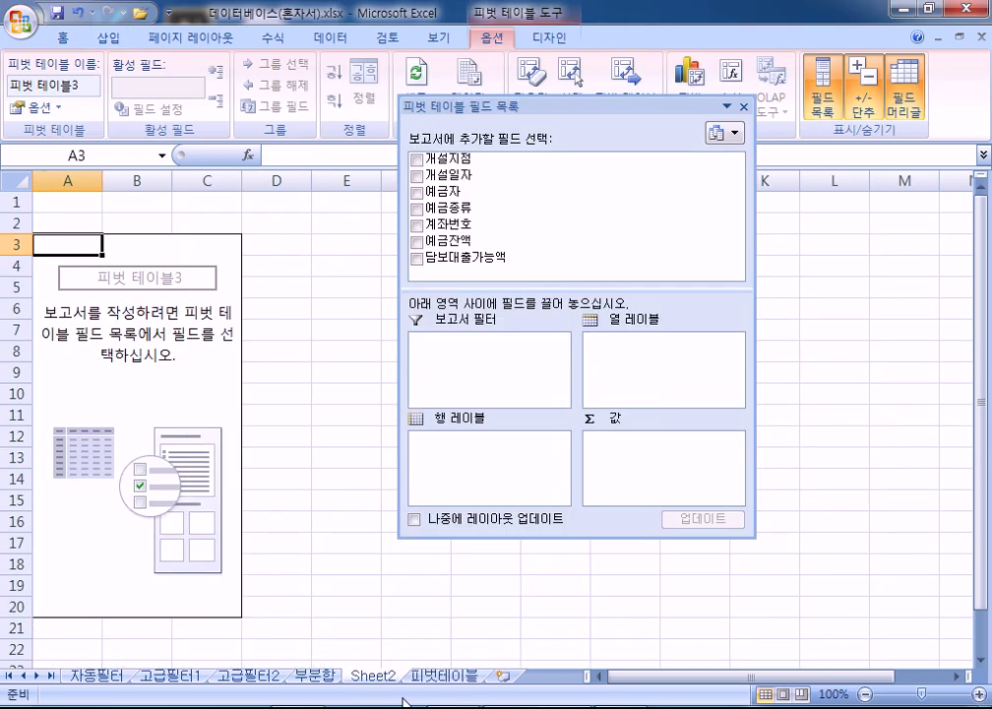
pyautogui.scroll(-5, 316, 547)
pyautogui.scroll(2, 298, 539)
pyautogui.scroll(1, 373, 683)
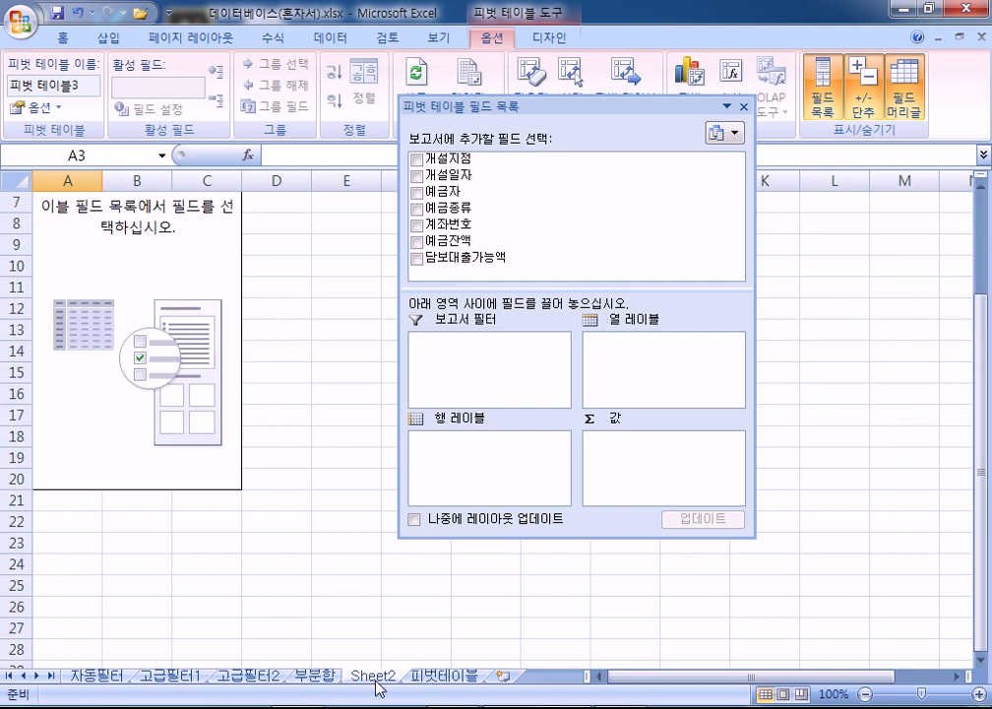
# Dock the pivot table field list and restore the workbook to a smaller floating window.
pyautogui.doubleClick(624, 106)
pyautogui.click(960, 38)
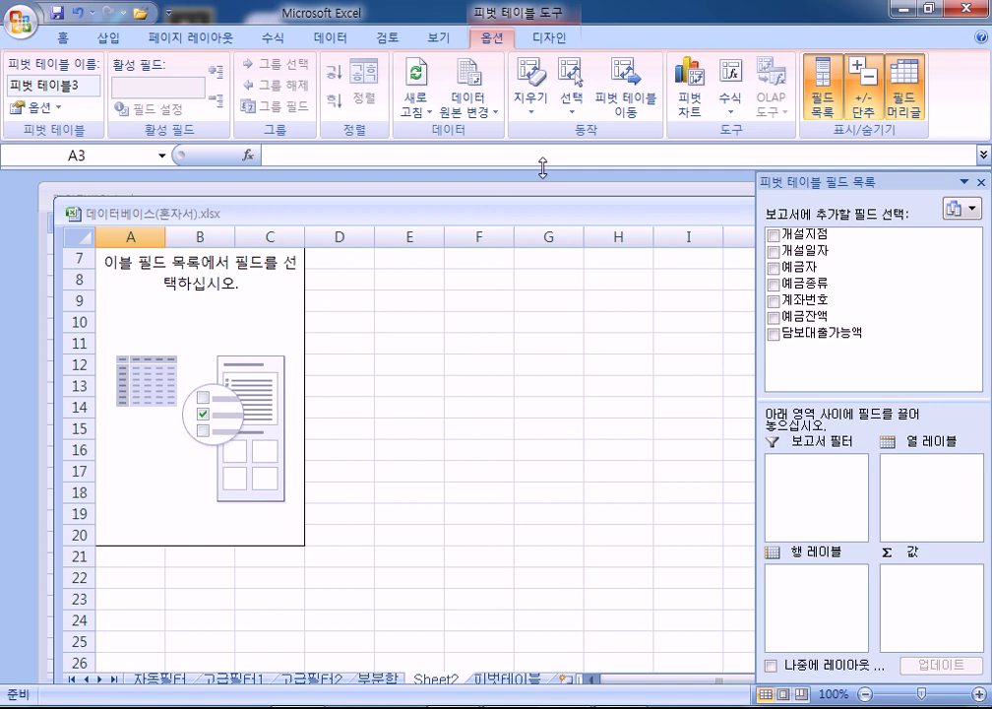
pyautogui.moveTo(540, 195); pyautogui.dragTo(523, 163)
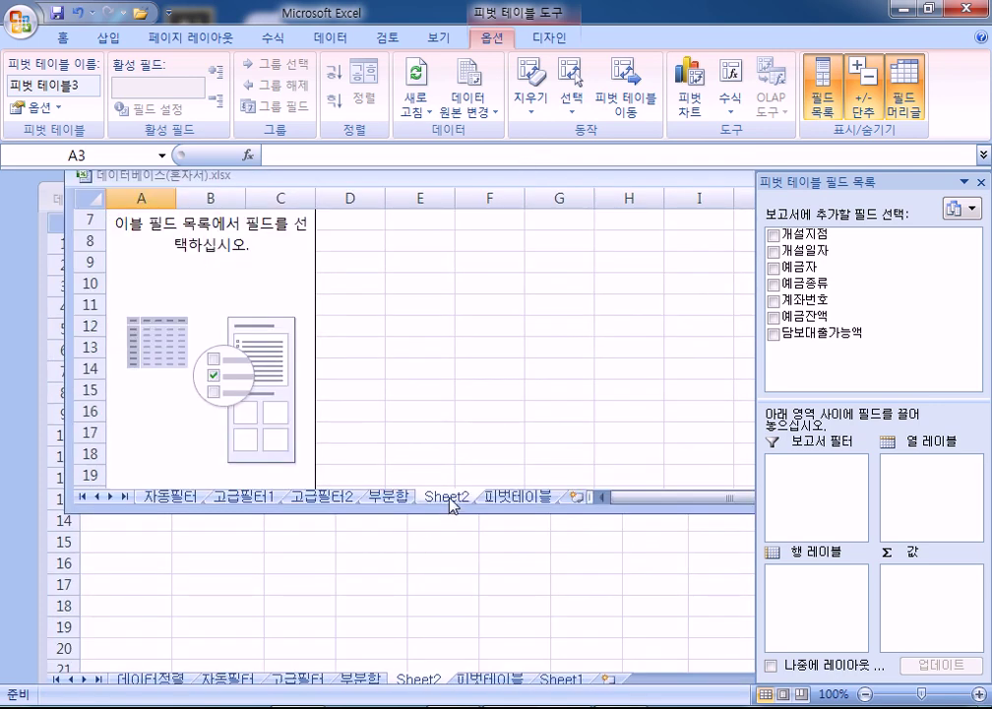
# Delete Sheet2 containing the empty pivot table and maximize the workbook window.
pyautogui.rightClick(449, 503)
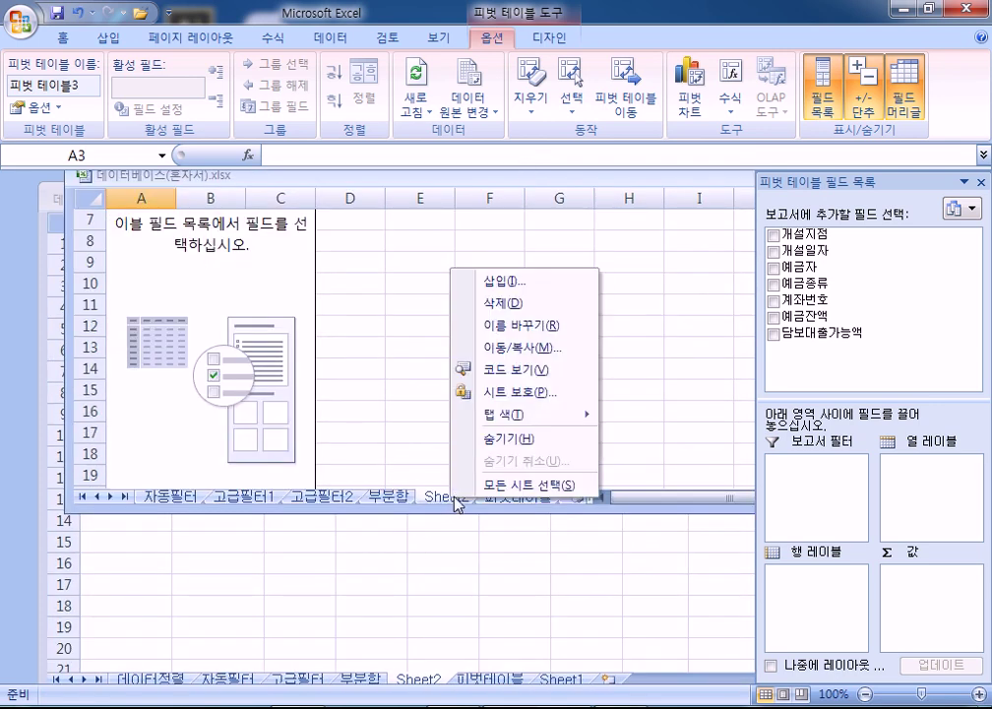
pyautogui.click(514, 302)
pyautogui.click(454, 408)
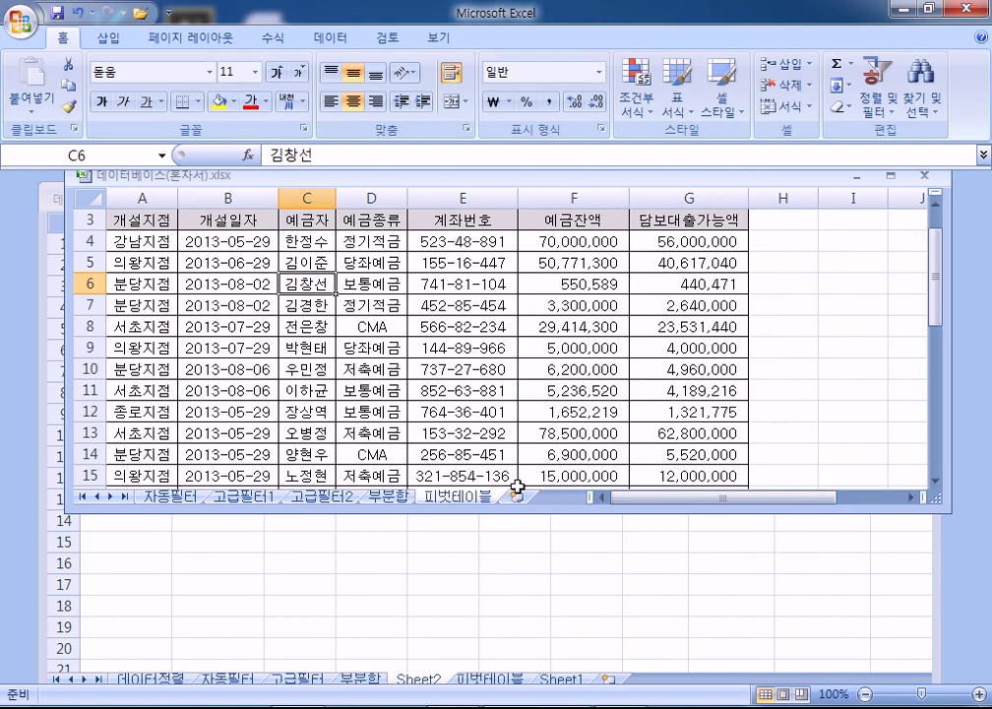
pyautogui.doubleClick(733, 177)
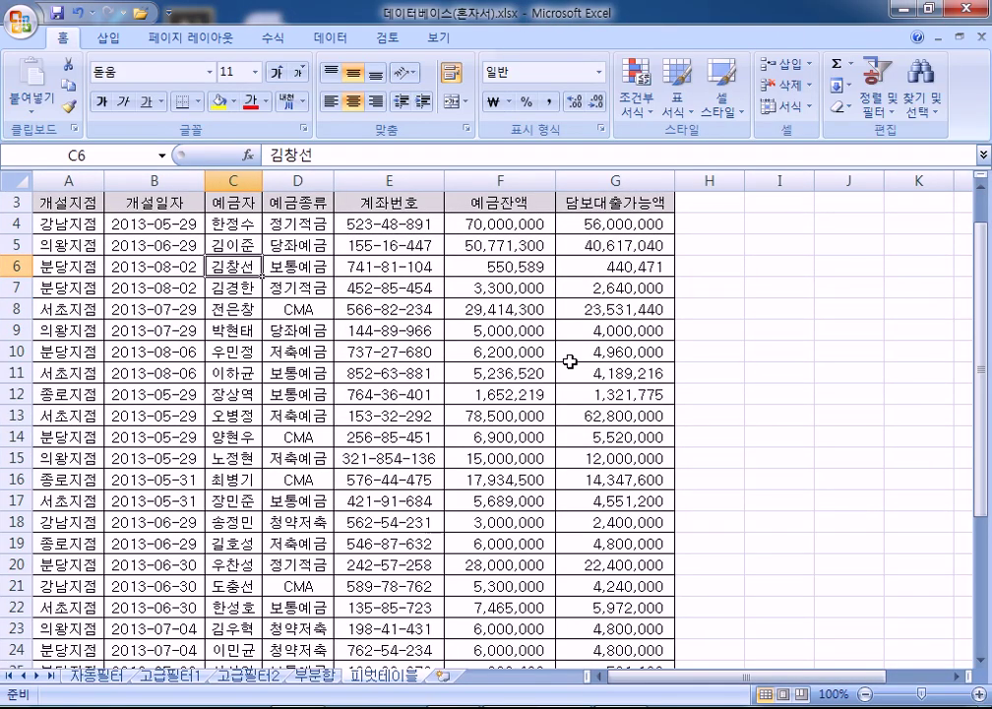
# Create a pivot table from the deposit data A3:G34, placed on the existing 피벗테이블 worksheet at cell I3.
pyautogui.scroll(1, 570, 365)
pyautogui.click(295, 276)
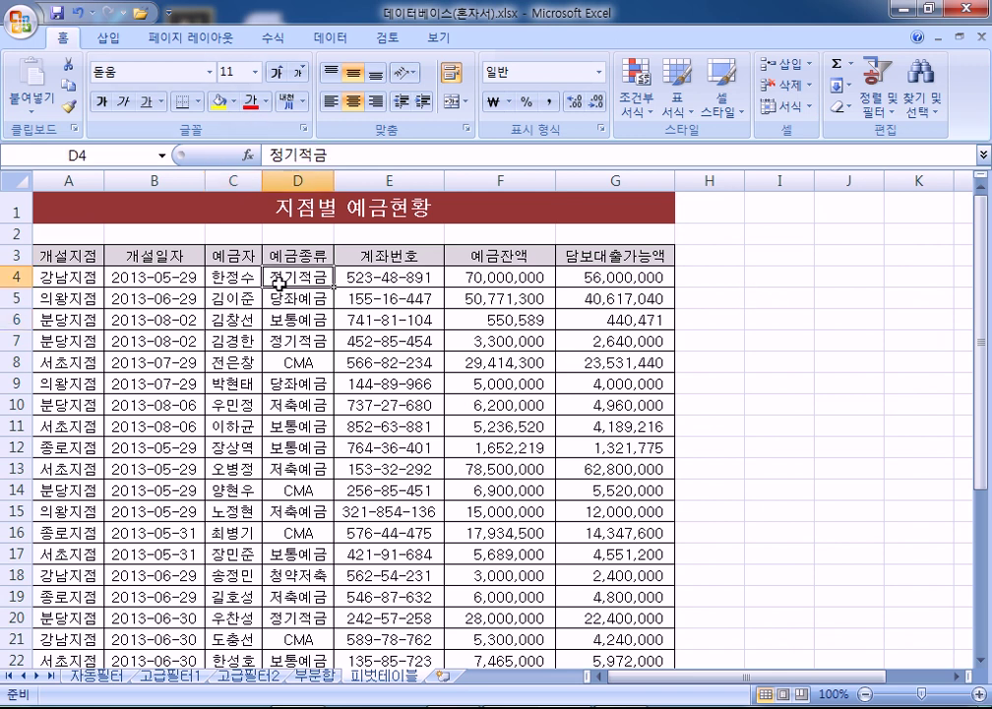
pyautogui.click(109, 38)
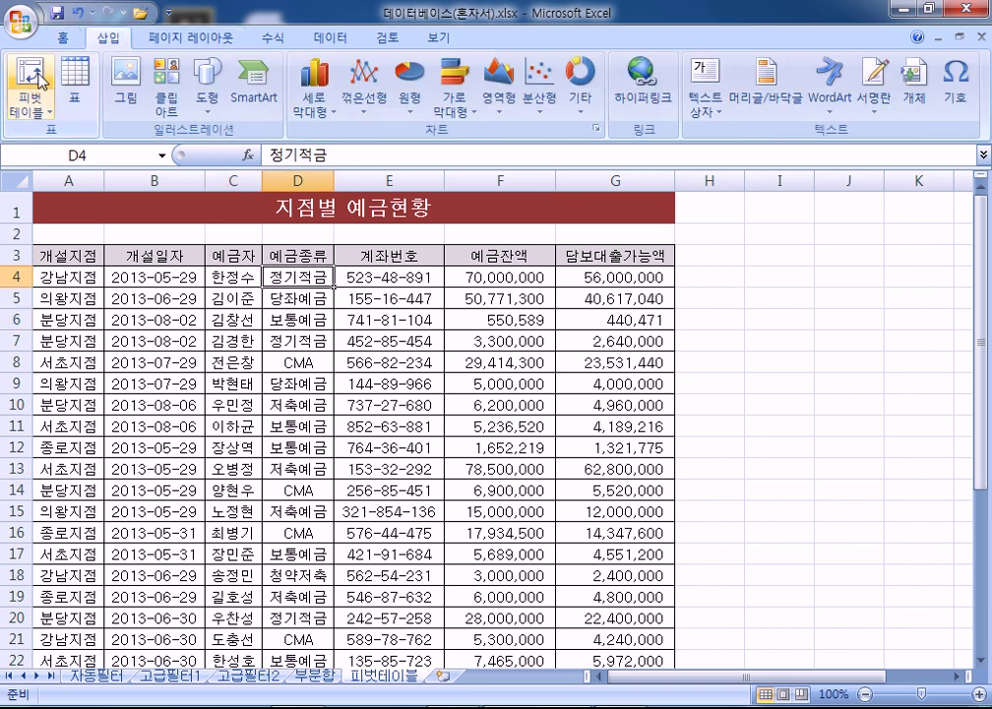
pyautogui.click(30, 83)
pyautogui.click(248, 435)
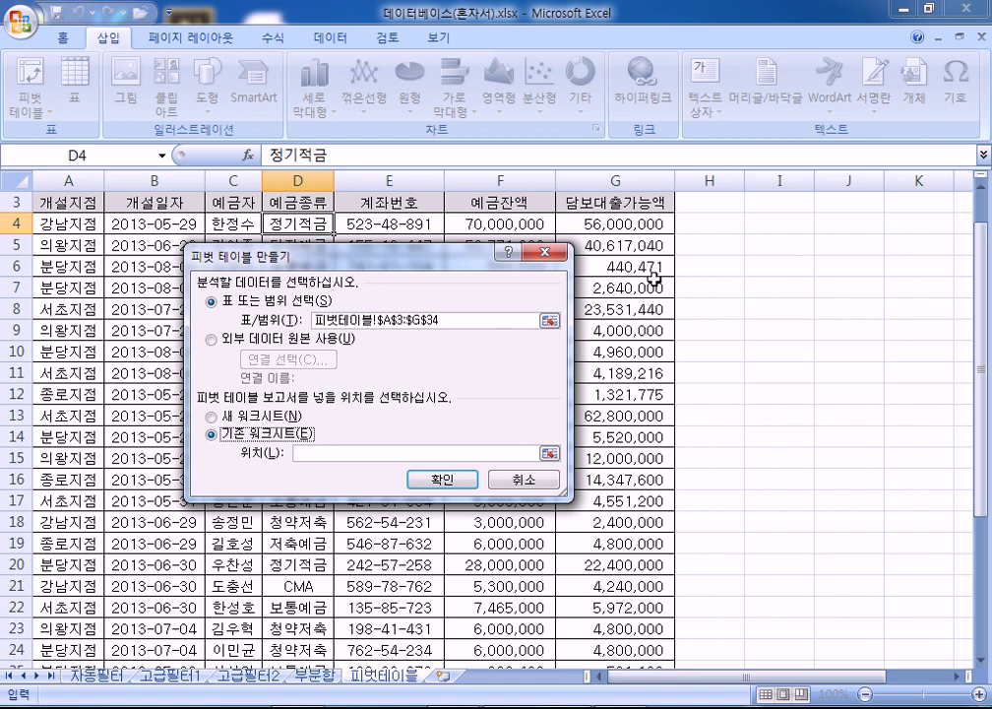
pyautogui.scroll(1, 762, 248)
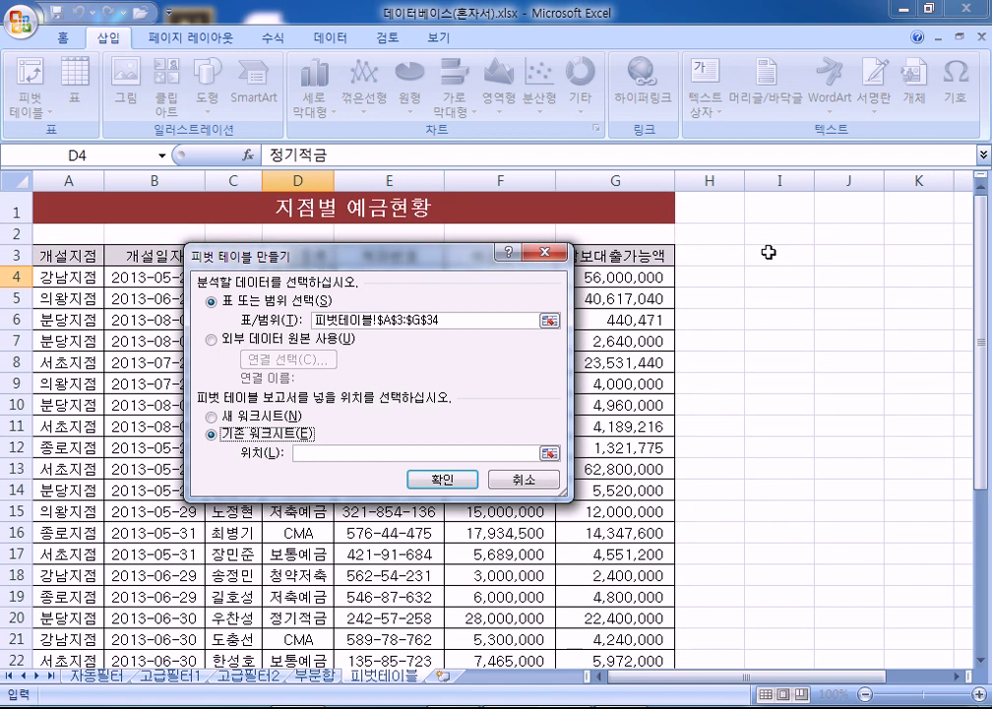
pyautogui.click(764, 252)
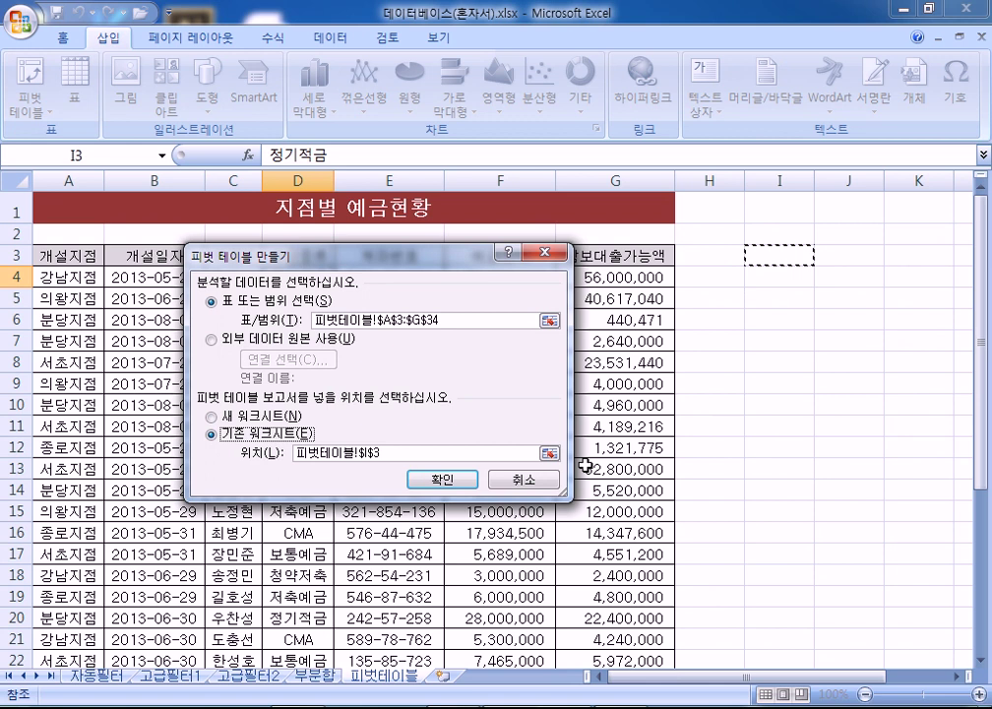
pyautogui.click(262, 417)
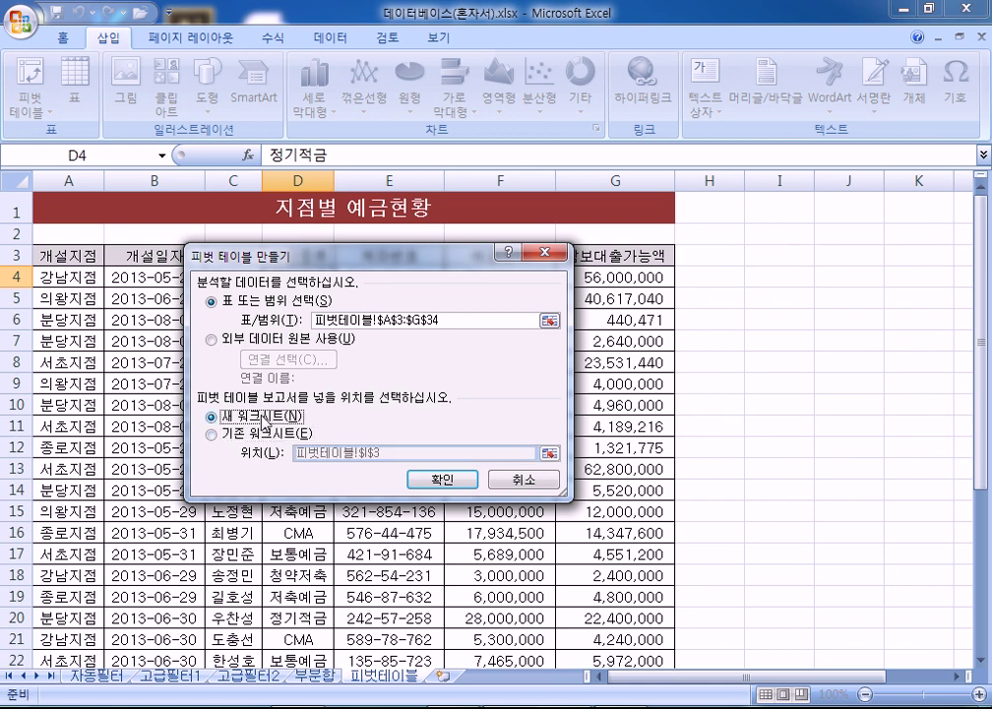
pyautogui.click(261, 436)
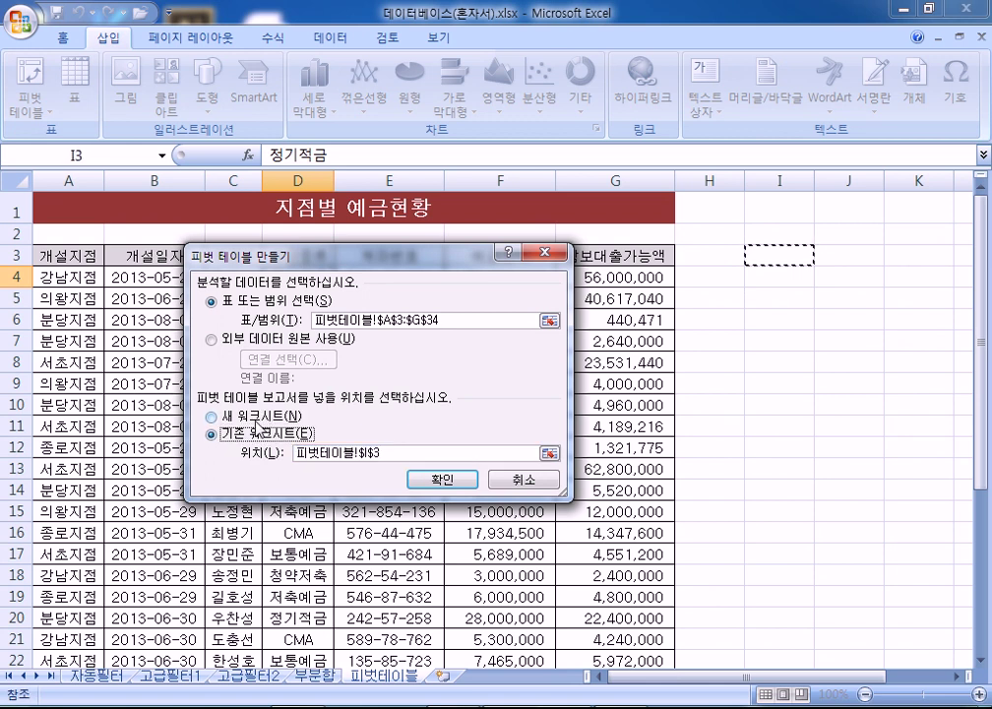
pyautogui.click(844, 261)
pyautogui.click(784, 256)
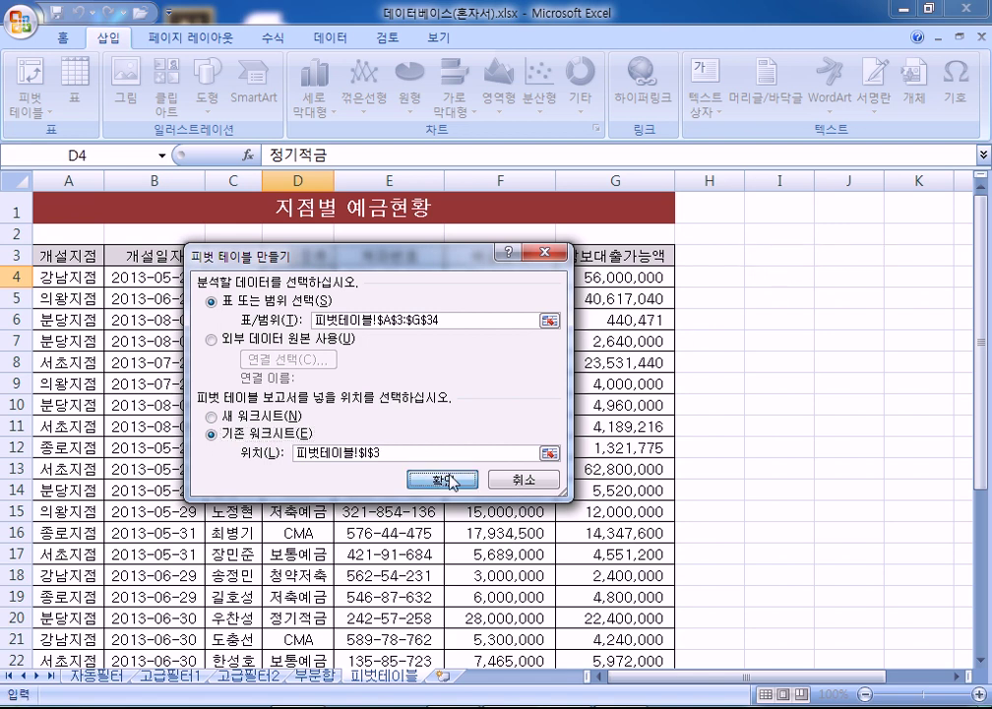
pyautogui.click(442, 479)
# Lay out the pivot table with 개설일자 as column labels, 개설지점 as row labels and the sum of 예금잔액 as values.
pyautogui.moveTo(624, 682); pyautogui.dragTo(730, 679)
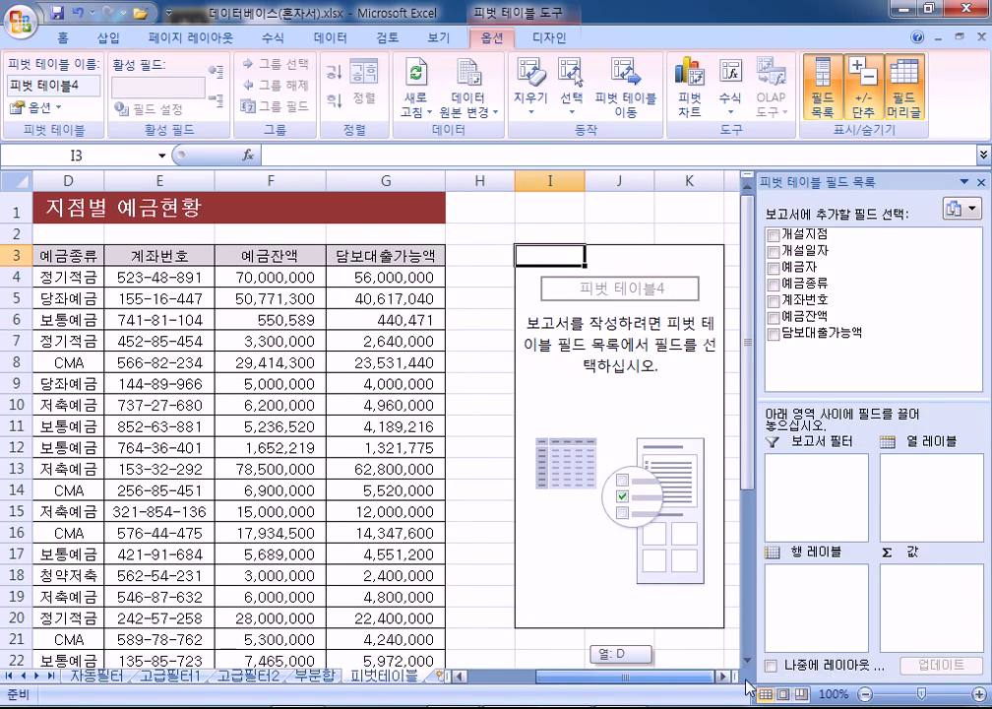
pyautogui.click(729, 679)
pyautogui.click(728, 680)
pyautogui.click(728, 680)
pyautogui.click(729, 679)
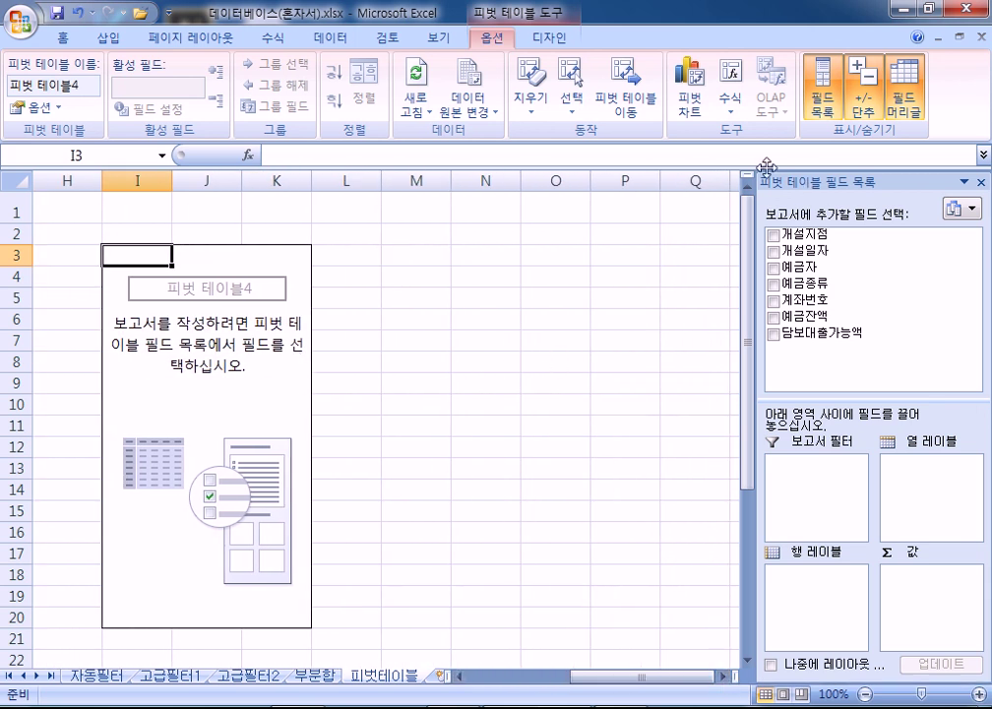
pyautogui.moveTo(831, 183); pyautogui.dragTo(658, 109)
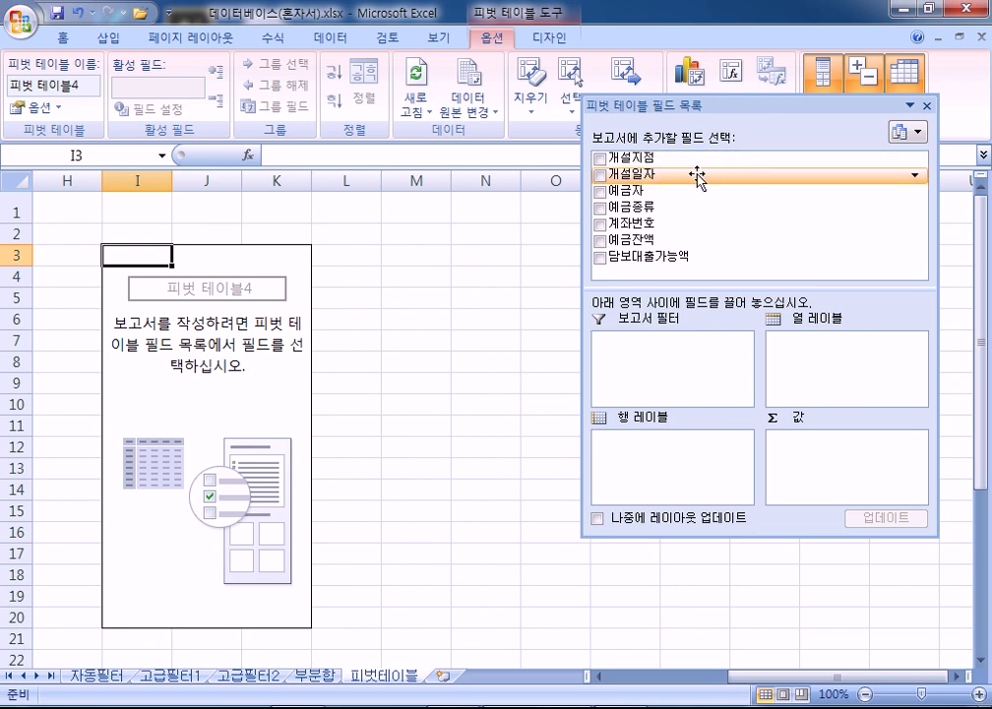
pyautogui.moveTo(714, 178); pyautogui.dragTo(817, 379)
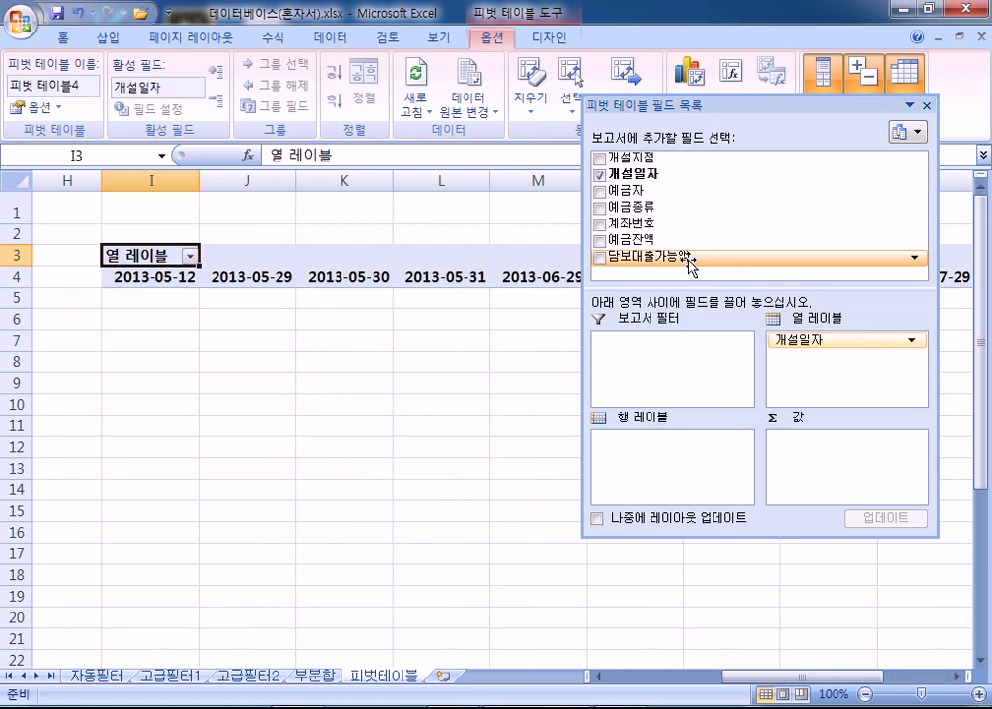
pyautogui.moveTo(652, 160); pyautogui.dragTo(671, 460)
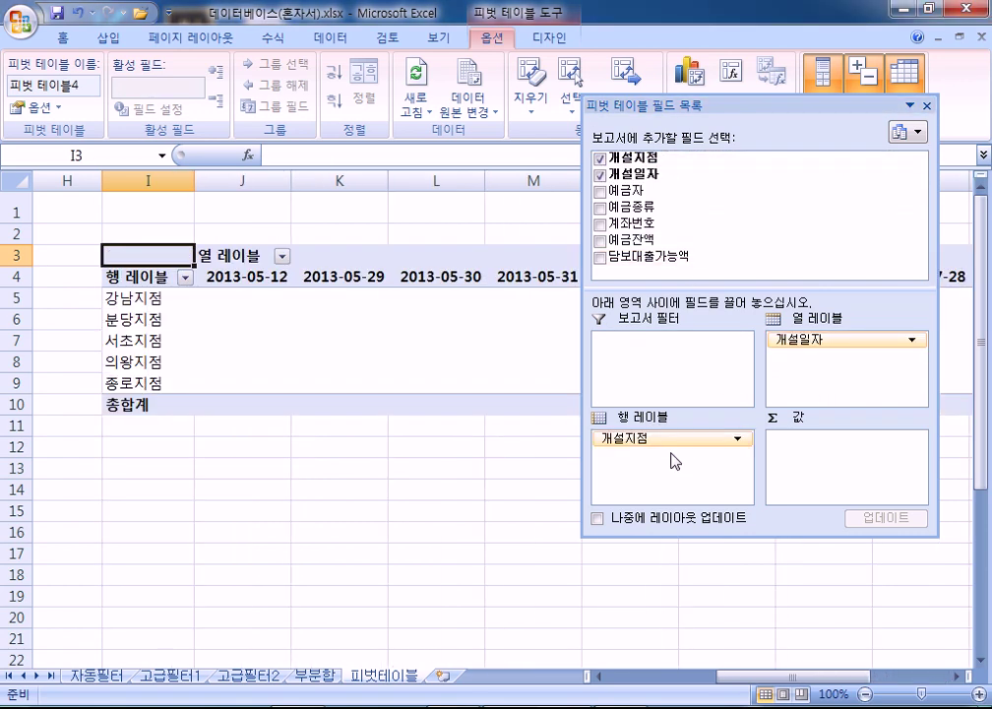
pyautogui.moveTo(642, 239); pyautogui.dragTo(808, 459)
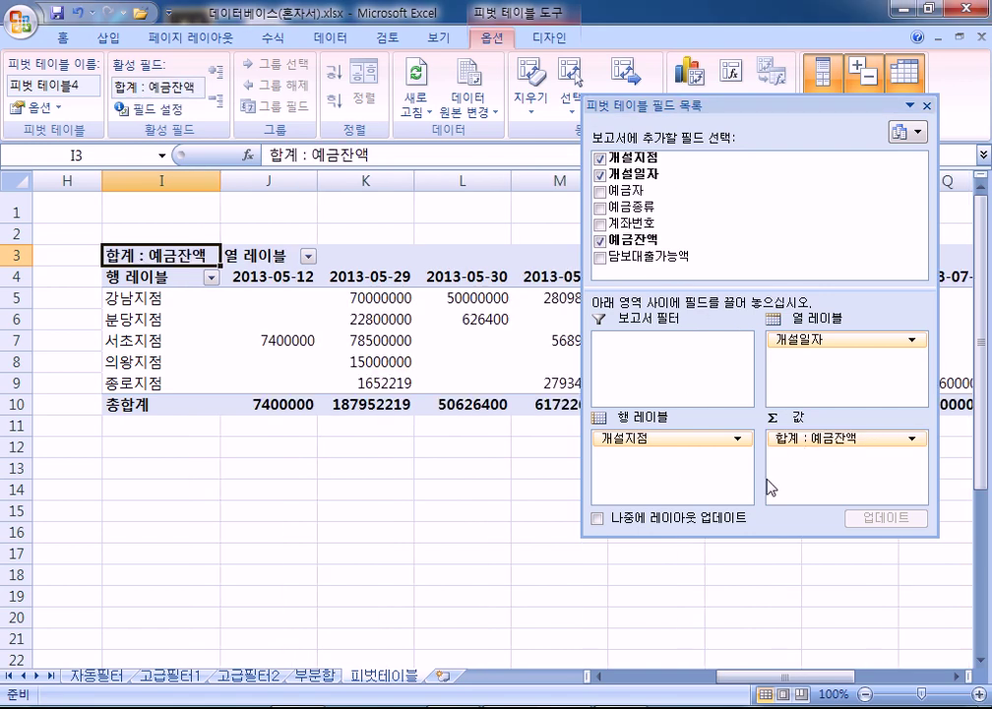
# Set the pivot table's report layout to tabular form (테이블 형식으로 표시).
pyautogui.moveTo(659, 105); pyautogui.dragTo(740, 188)
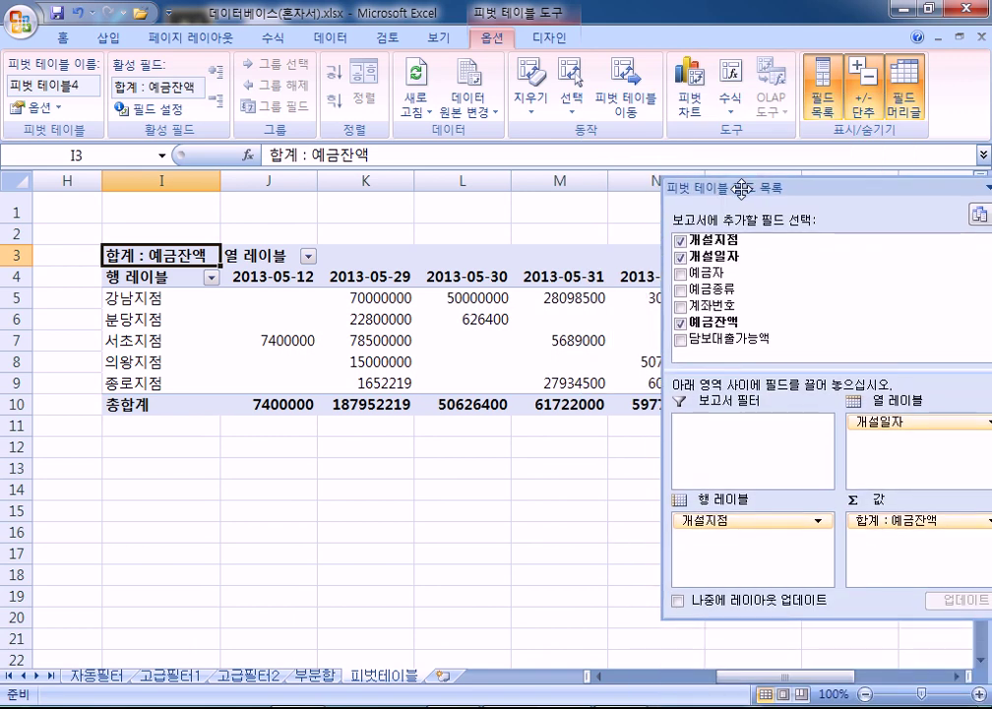
pyautogui.click(545, 41)
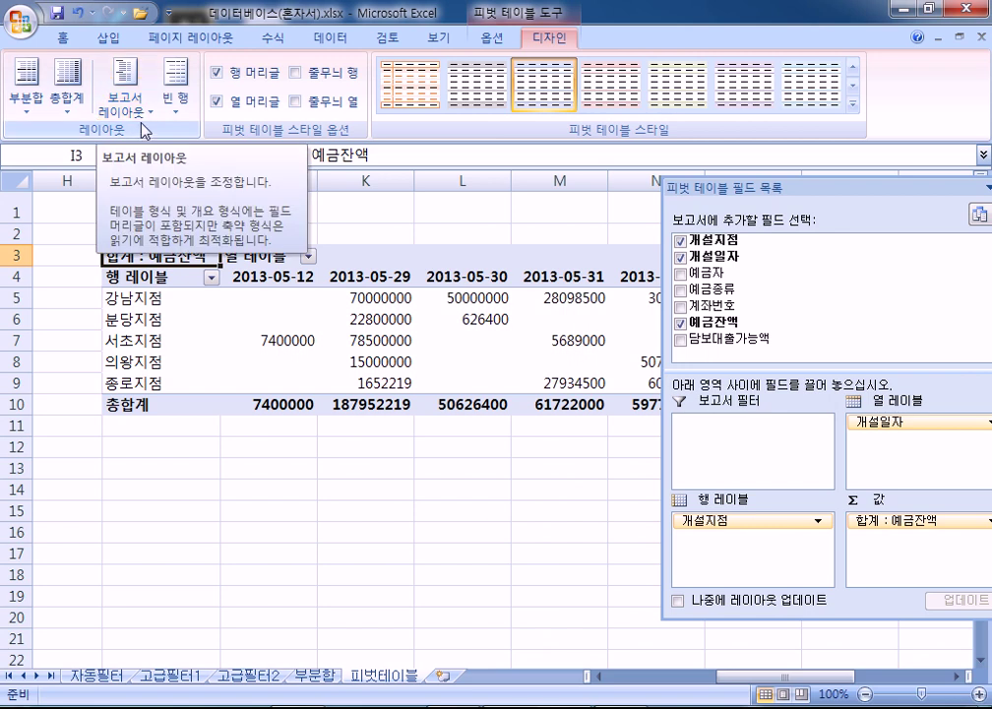
pyautogui.click(104, 86)
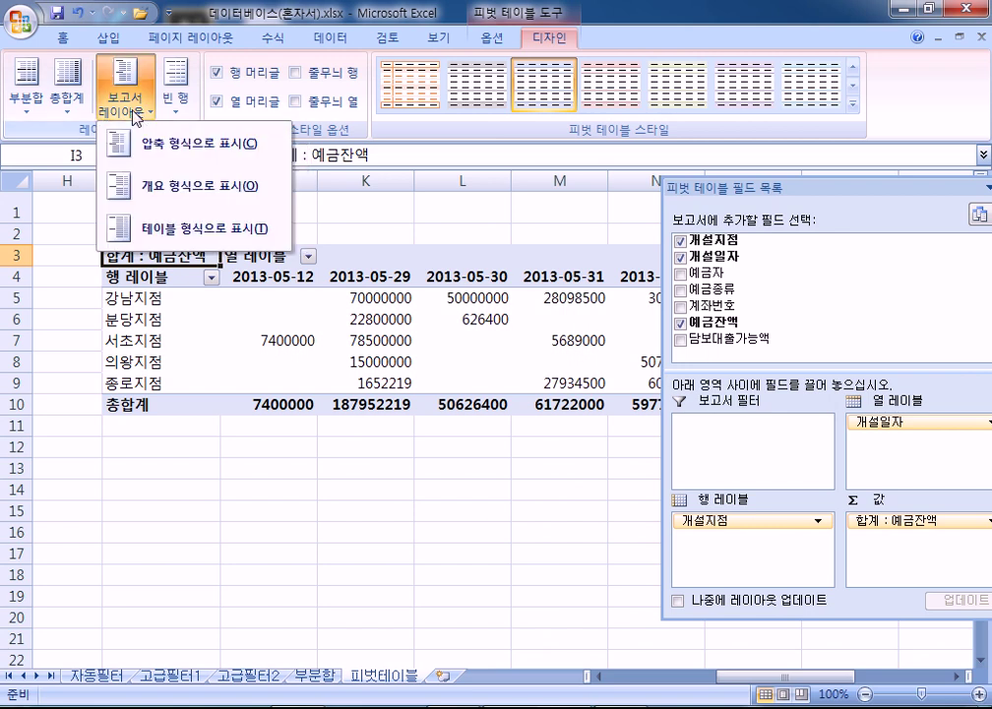
pyautogui.click(165, 232)
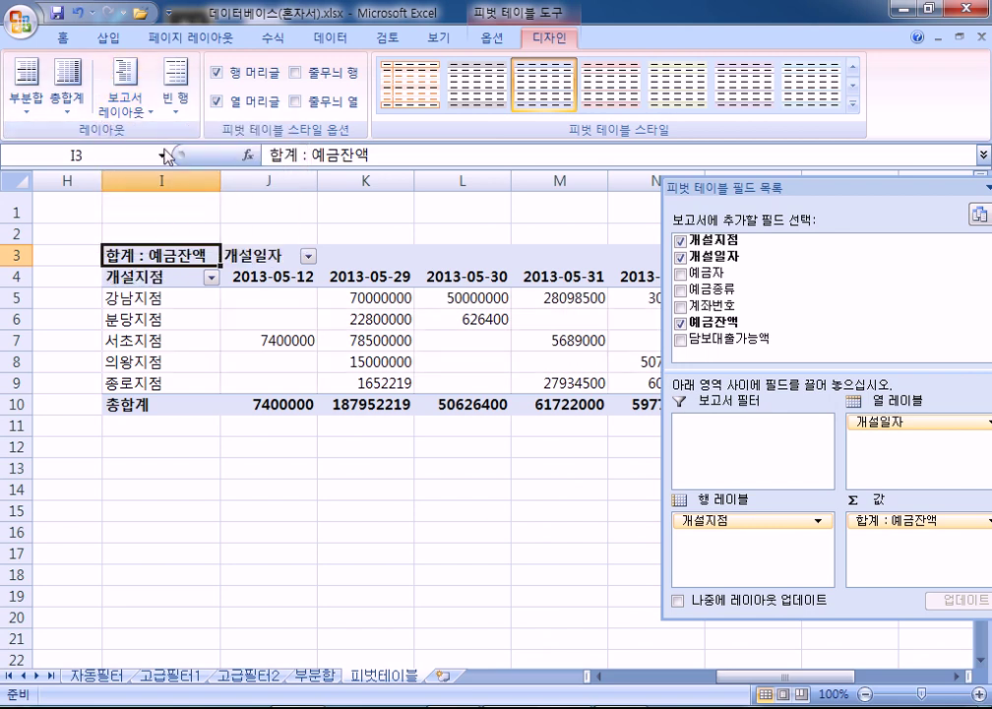
pyautogui.click(125, 98)
pyautogui.click(148, 142)
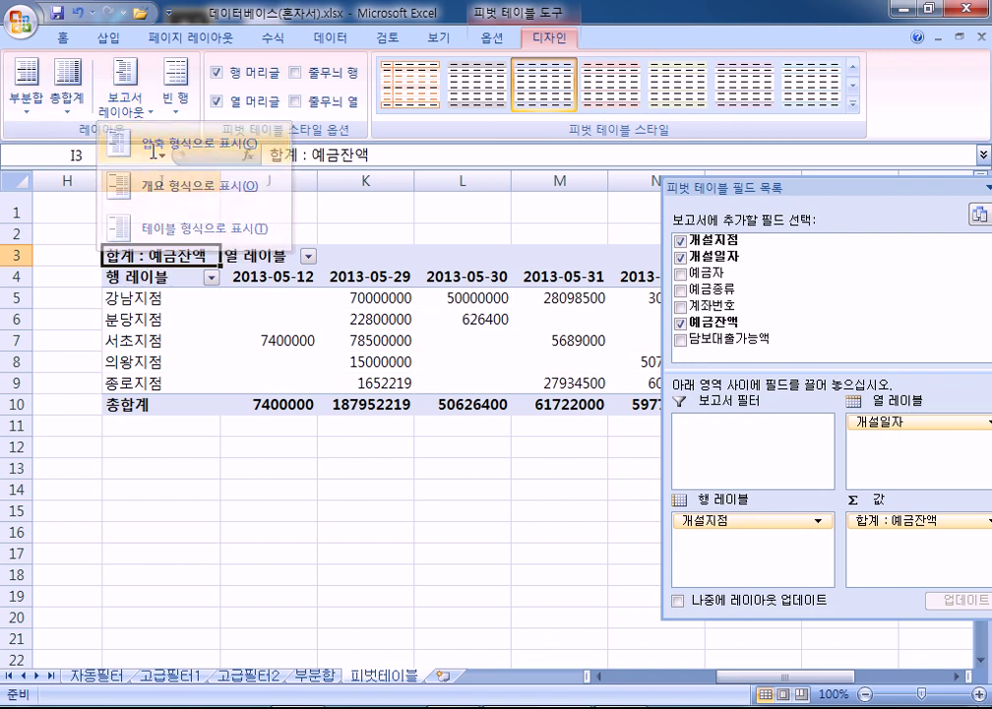
pyautogui.click(148, 113)
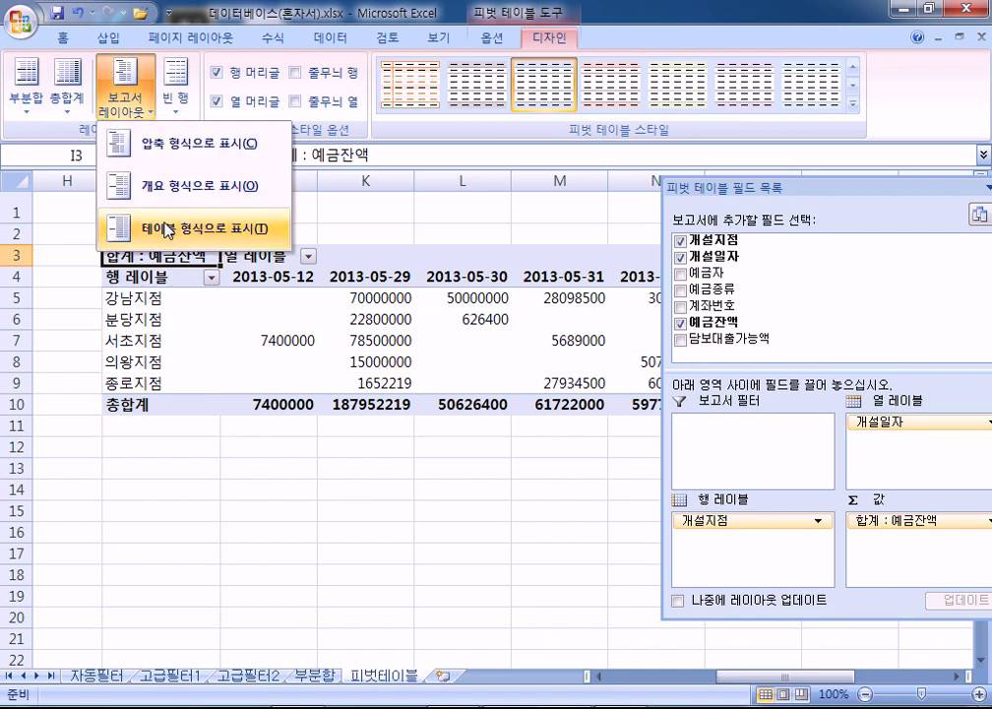
pyautogui.click(167, 232)
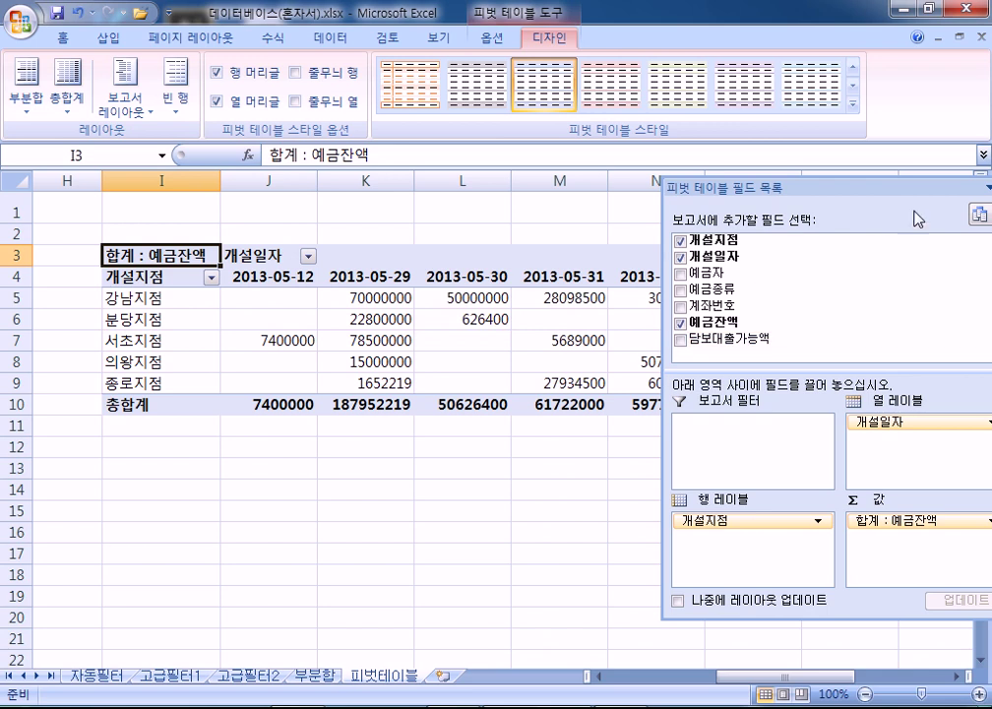
# Dock the pivot table field list and apply the green style from the first row of the 보통 styles.
pyautogui.doubleClick(875, 189)
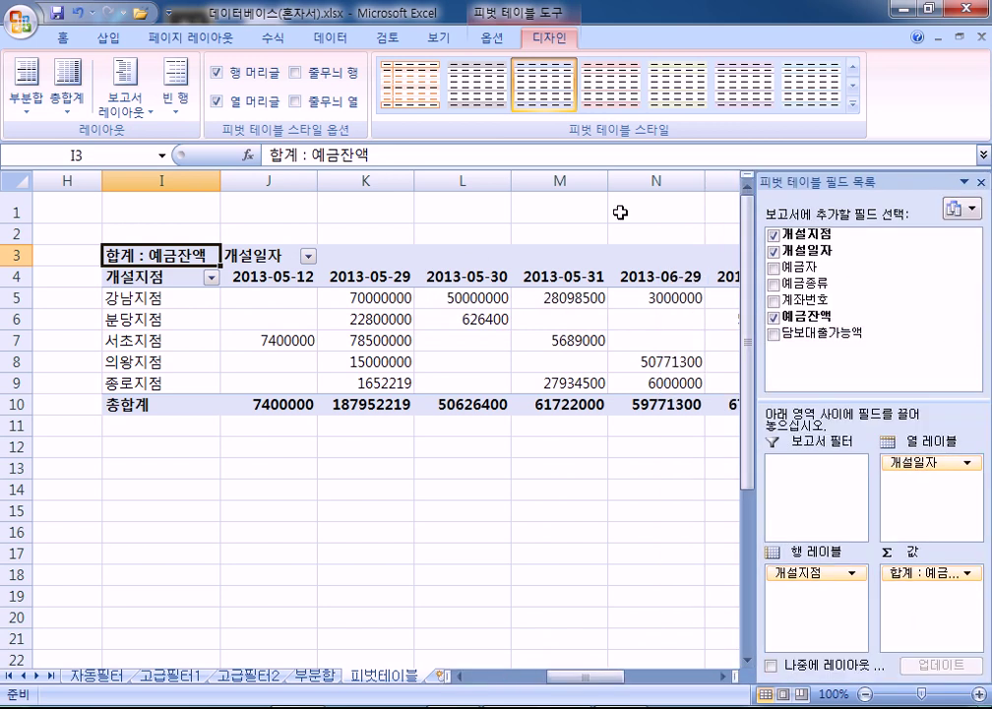
pyautogui.click(853, 109)
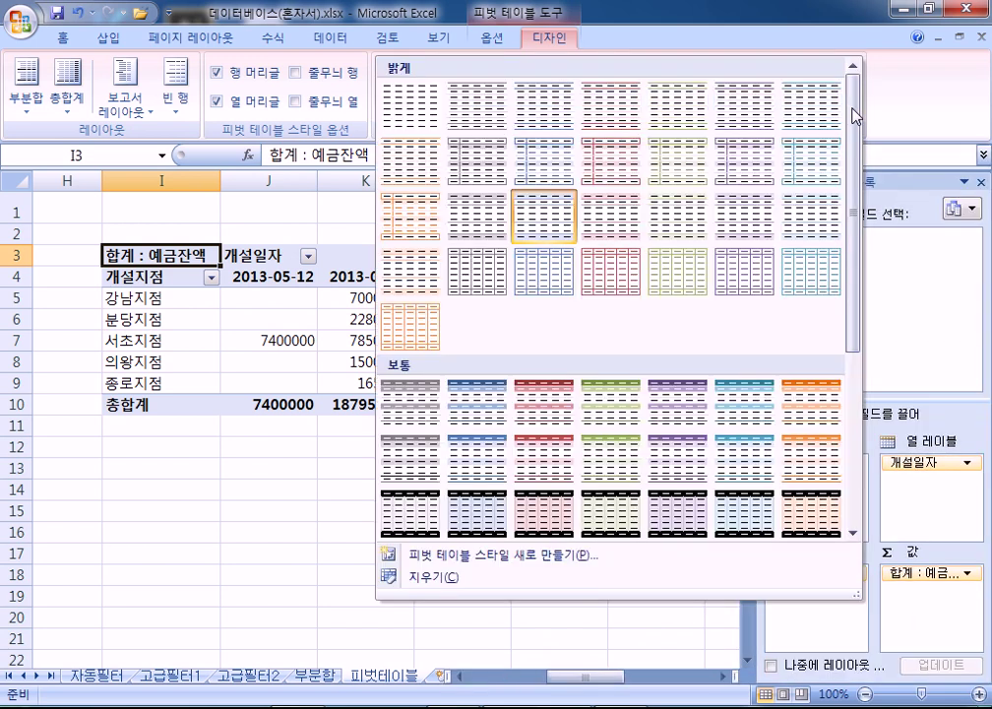
pyautogui.click(601, 412)
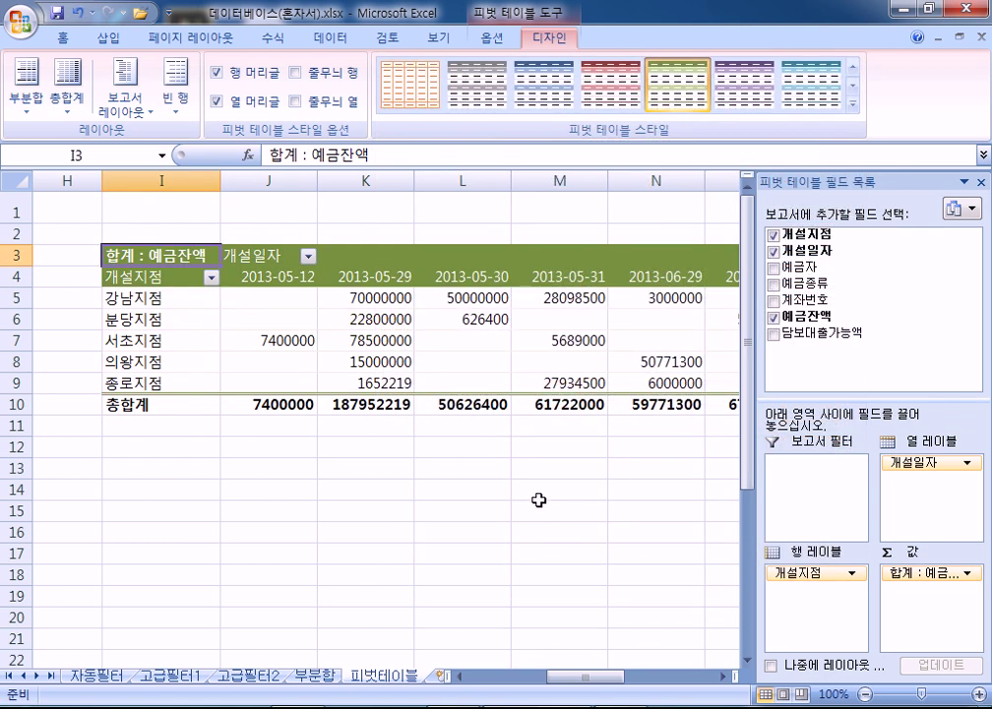
# Apply all borders to the whole pivot table I3:V10 and the comma number style to its amounts from J5 to V10.
pyautogui.moveTo(162, 254); pyautogui.dragTo(597, 405)
pyautogui.click(63, 38)
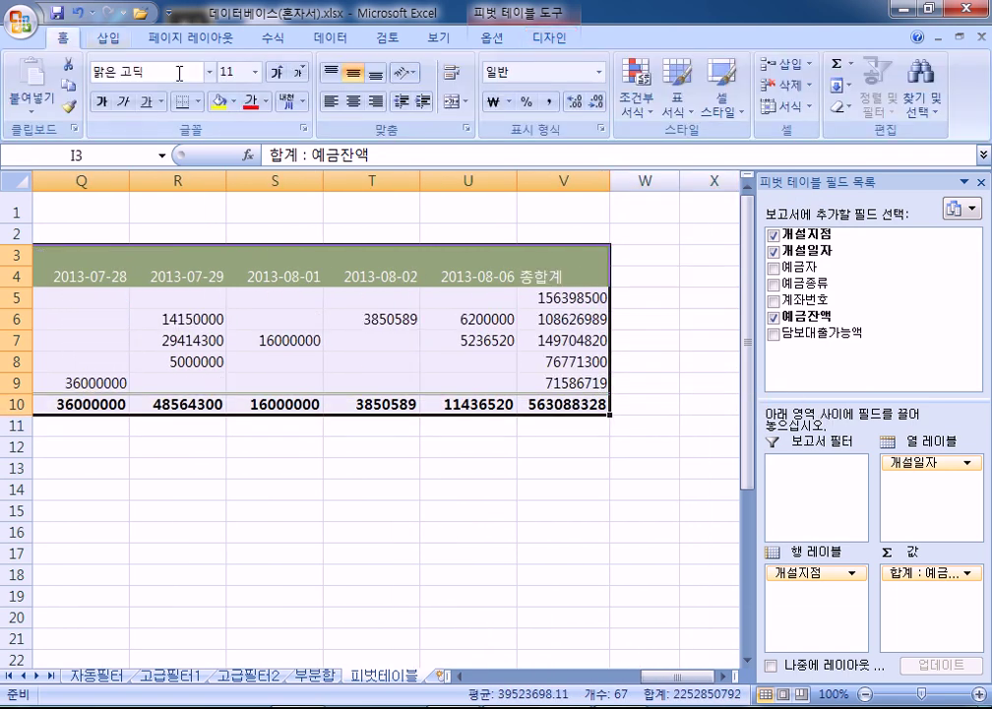
pyautogui.click(197, 101)
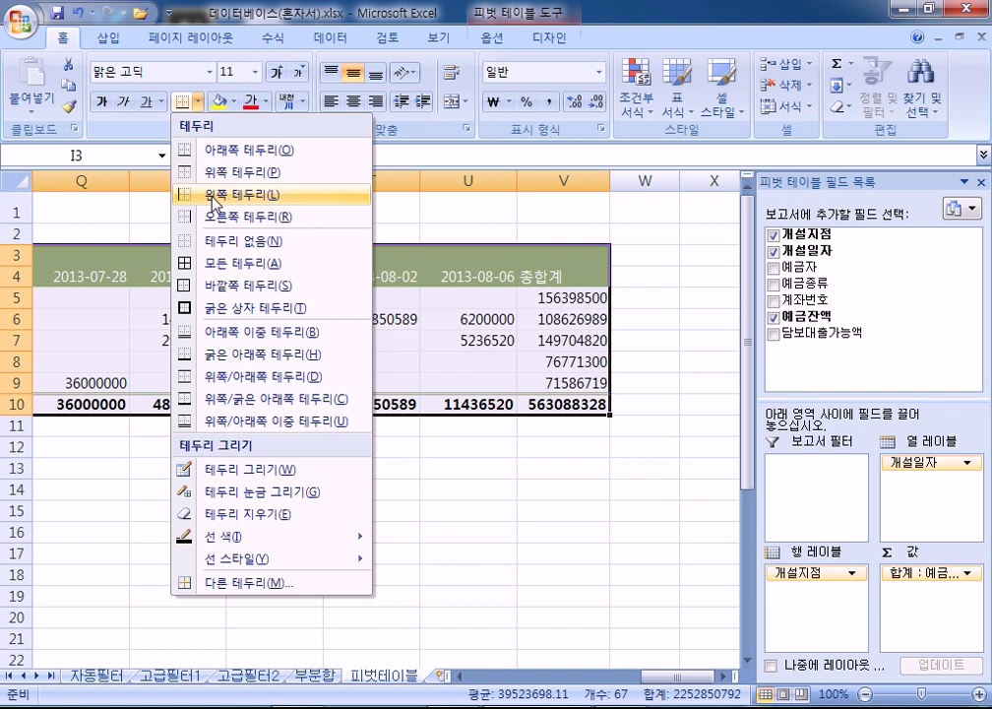
pyautogui.click(211, 261)
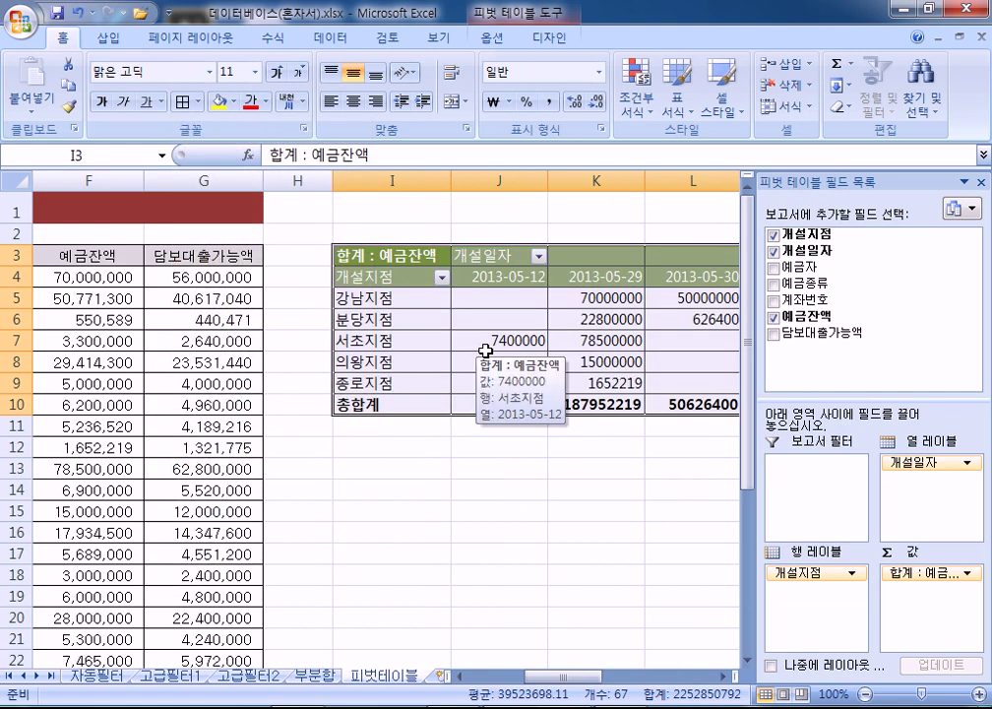
pyautogui.moveTo(474, 302); pyautogui.dragTo(571, 396)
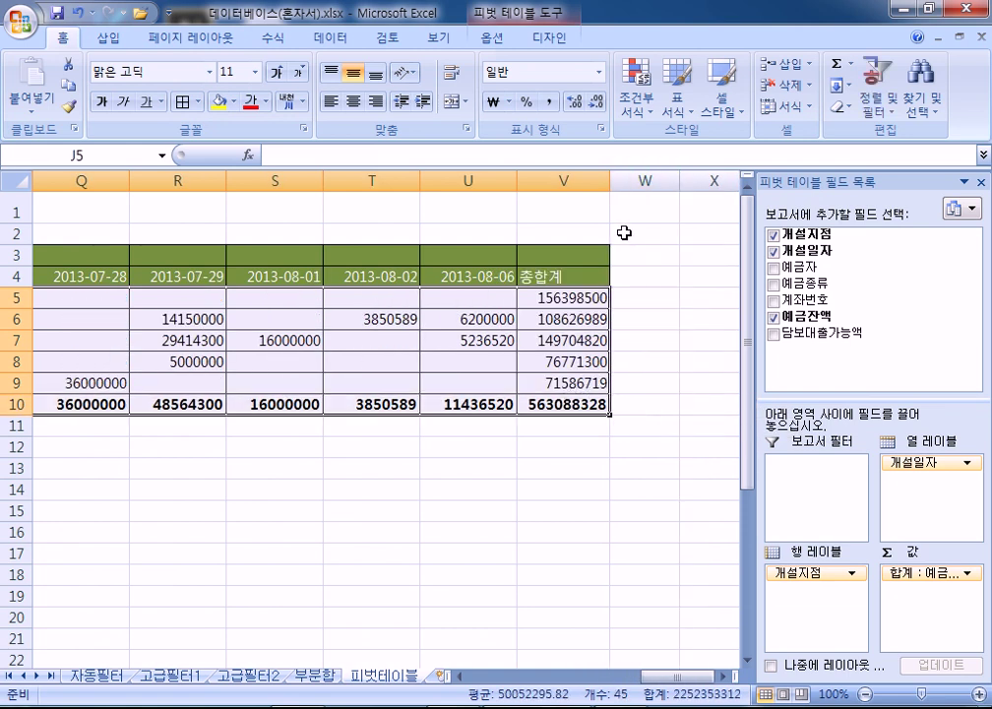
pyautogui.click(549, 102)
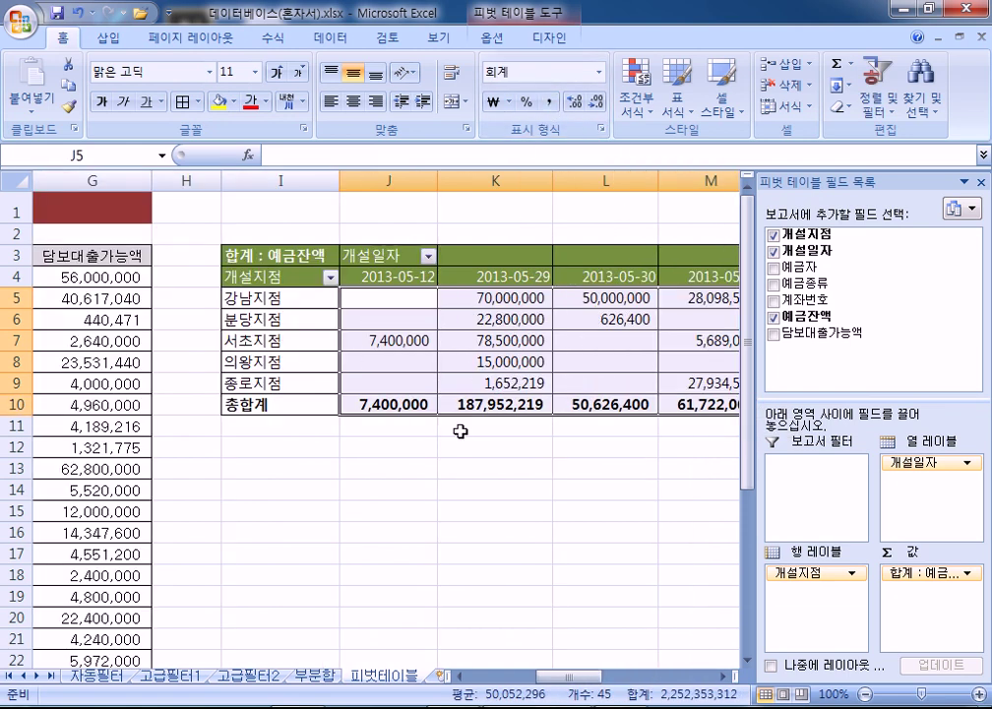
# Group the 개설일자 column dates of the pivot table by month (월).
pyautogui.click(388, 382)
pyautogui.click(394, 277)
pyautogui.click(477, 281)
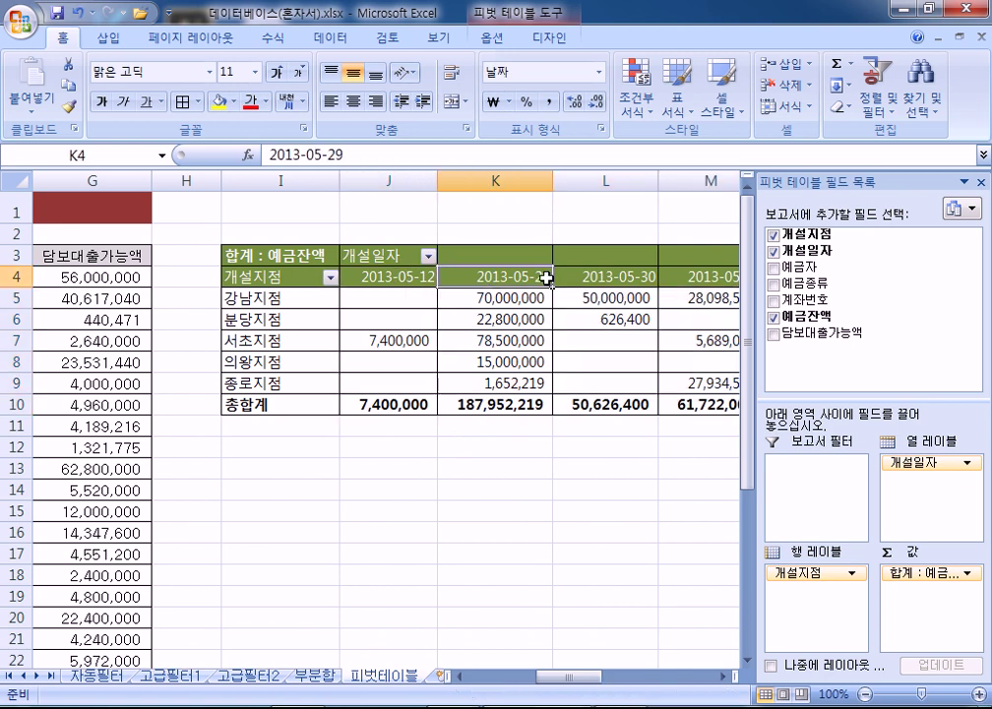
pyautogui.click(599, 278)
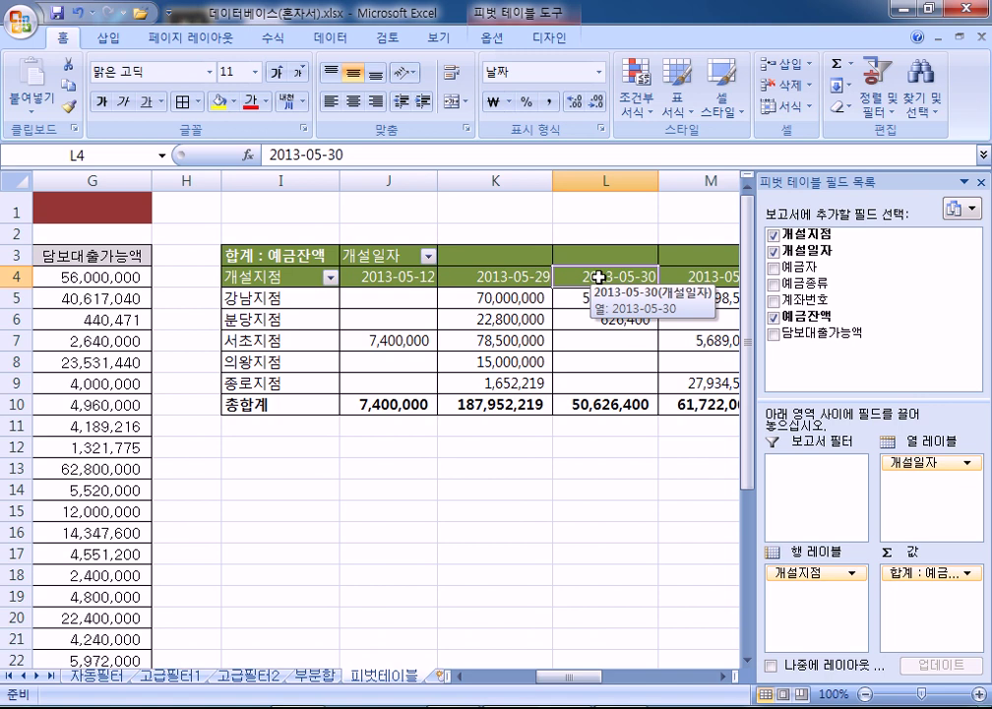
pyautogui.rightClick(600, 281)
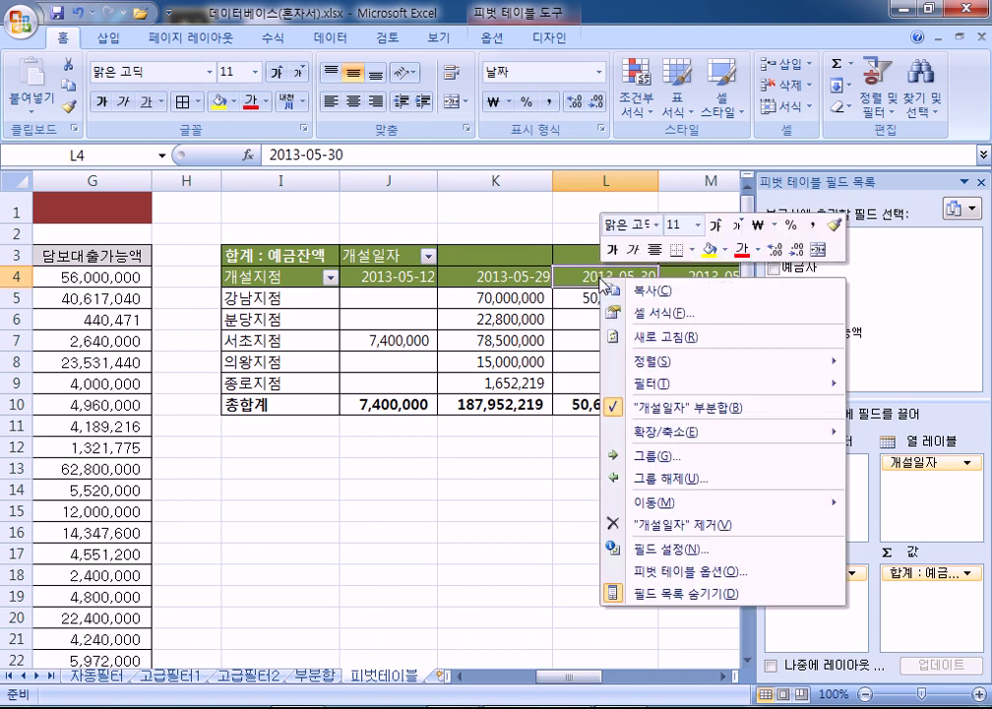
pyautogui.click(650, 458)
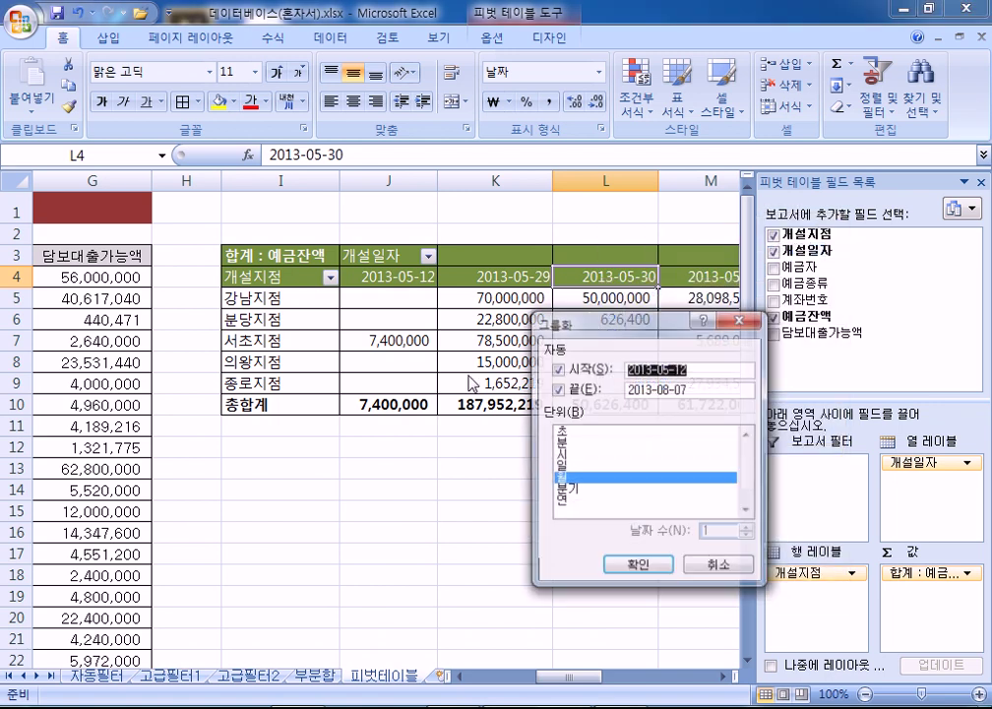
pyautogui.click(637, 560)
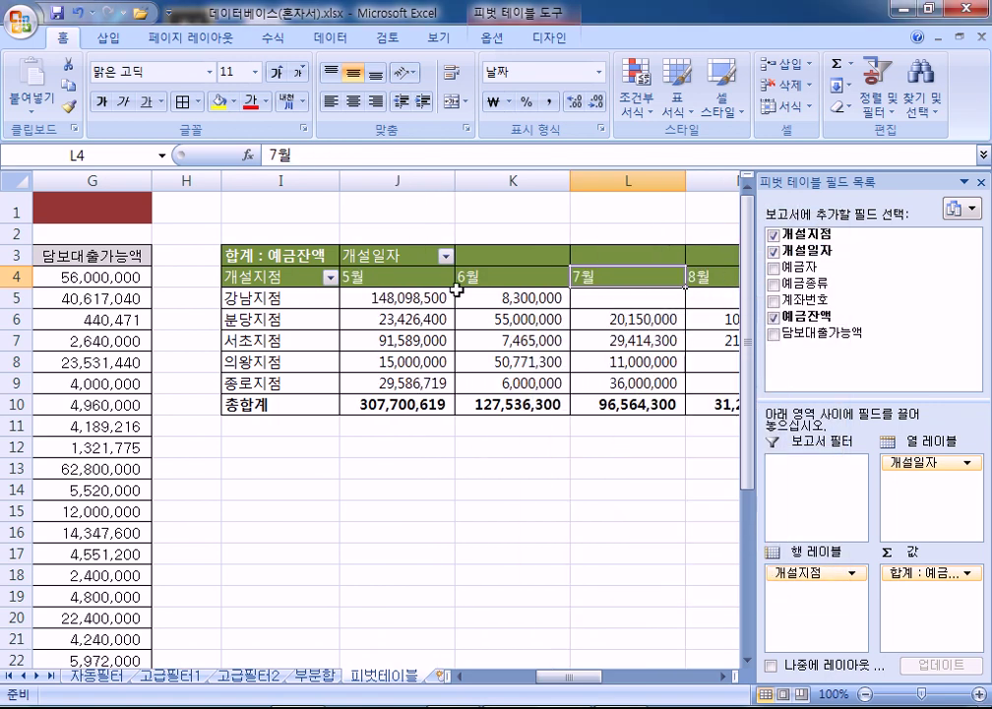
pyautogui.moveTo(583, 686)
pyautogui.mouseDown()
pyautogui.moveTo(625, 688)
pyautogui.moveTo(589, 675)
pyautogui.mouseUp()
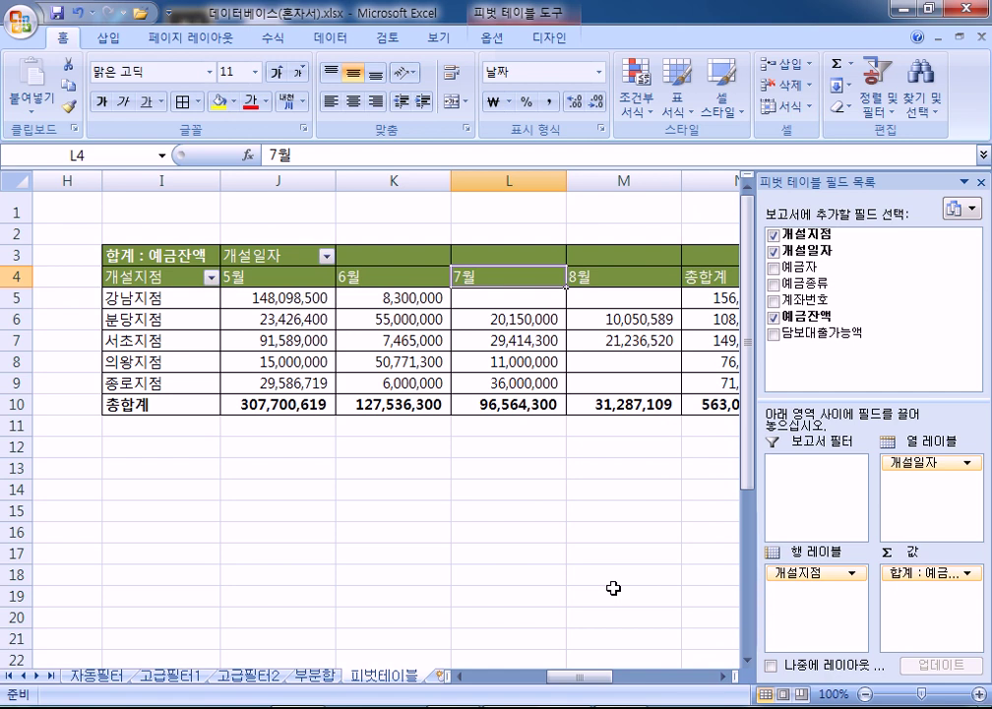
pyautogui.click(389, 382)
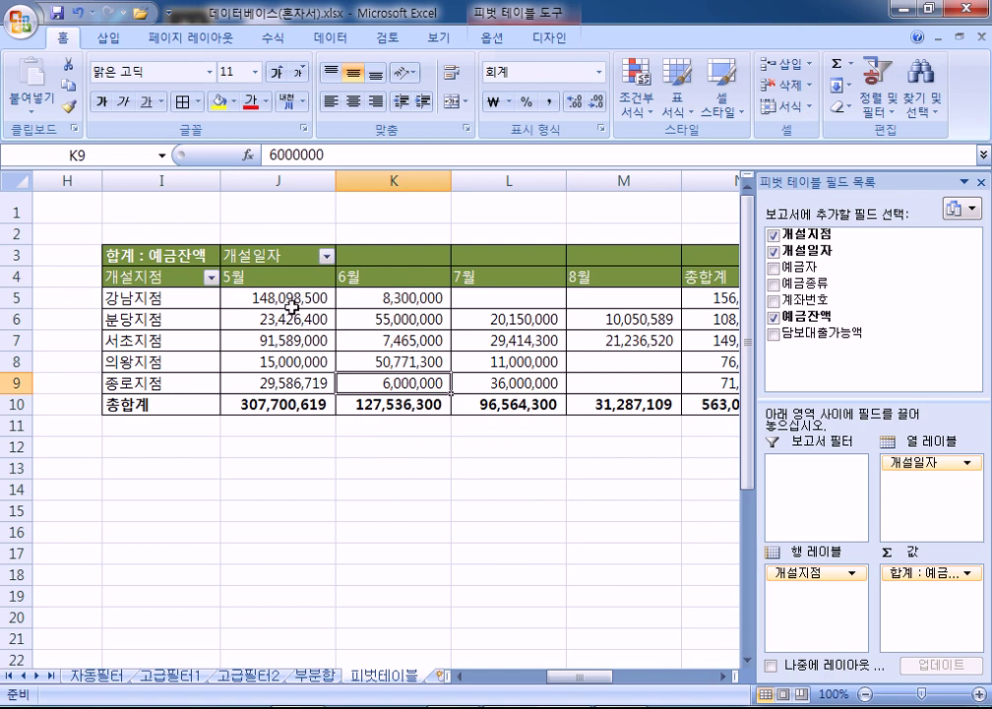
pyautogui.click(235, 295)
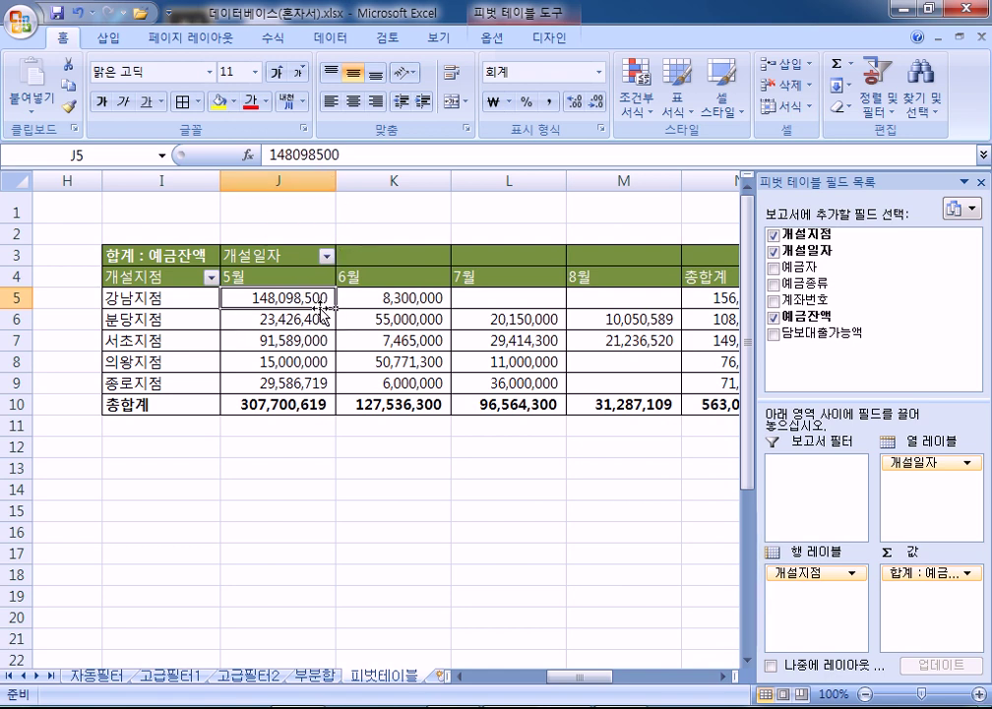
pyautogui.moveTo(377, 300)
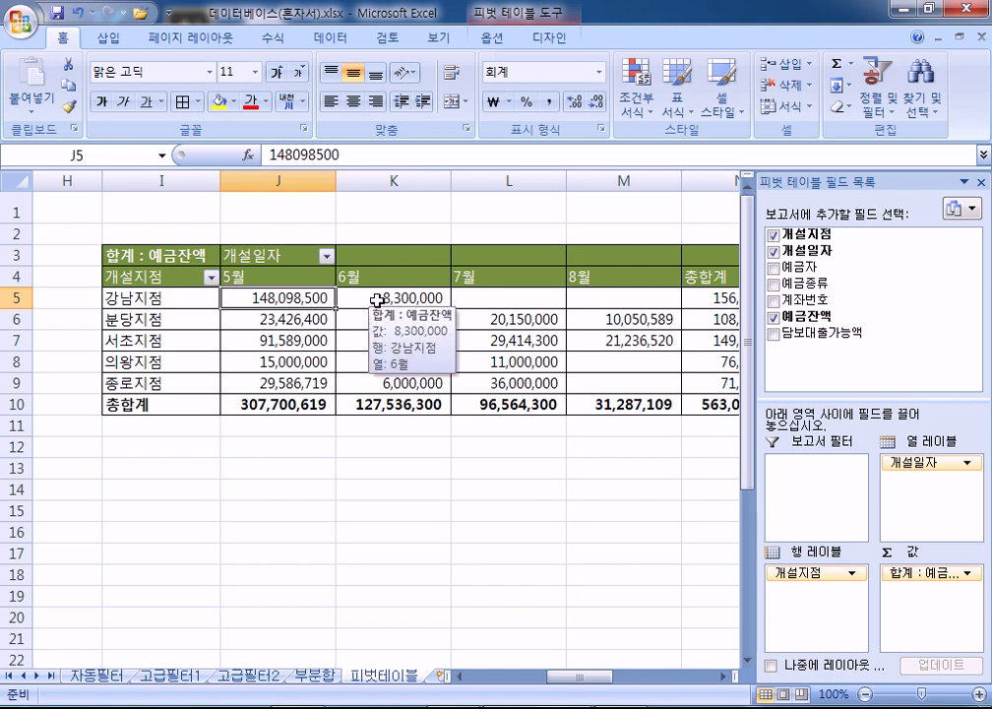